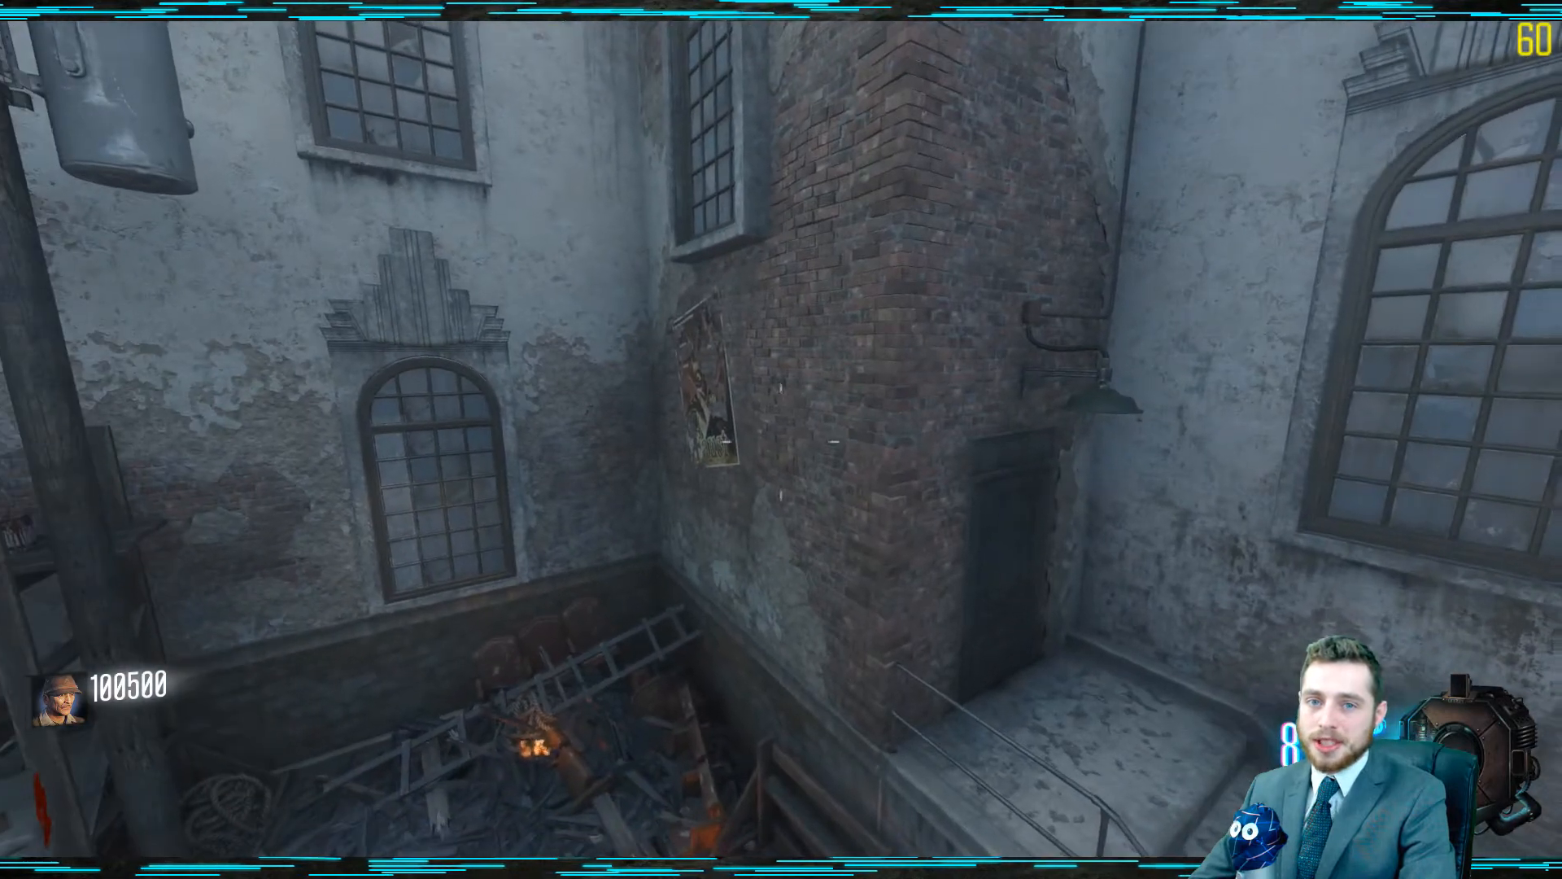
pyautogui.press('w')
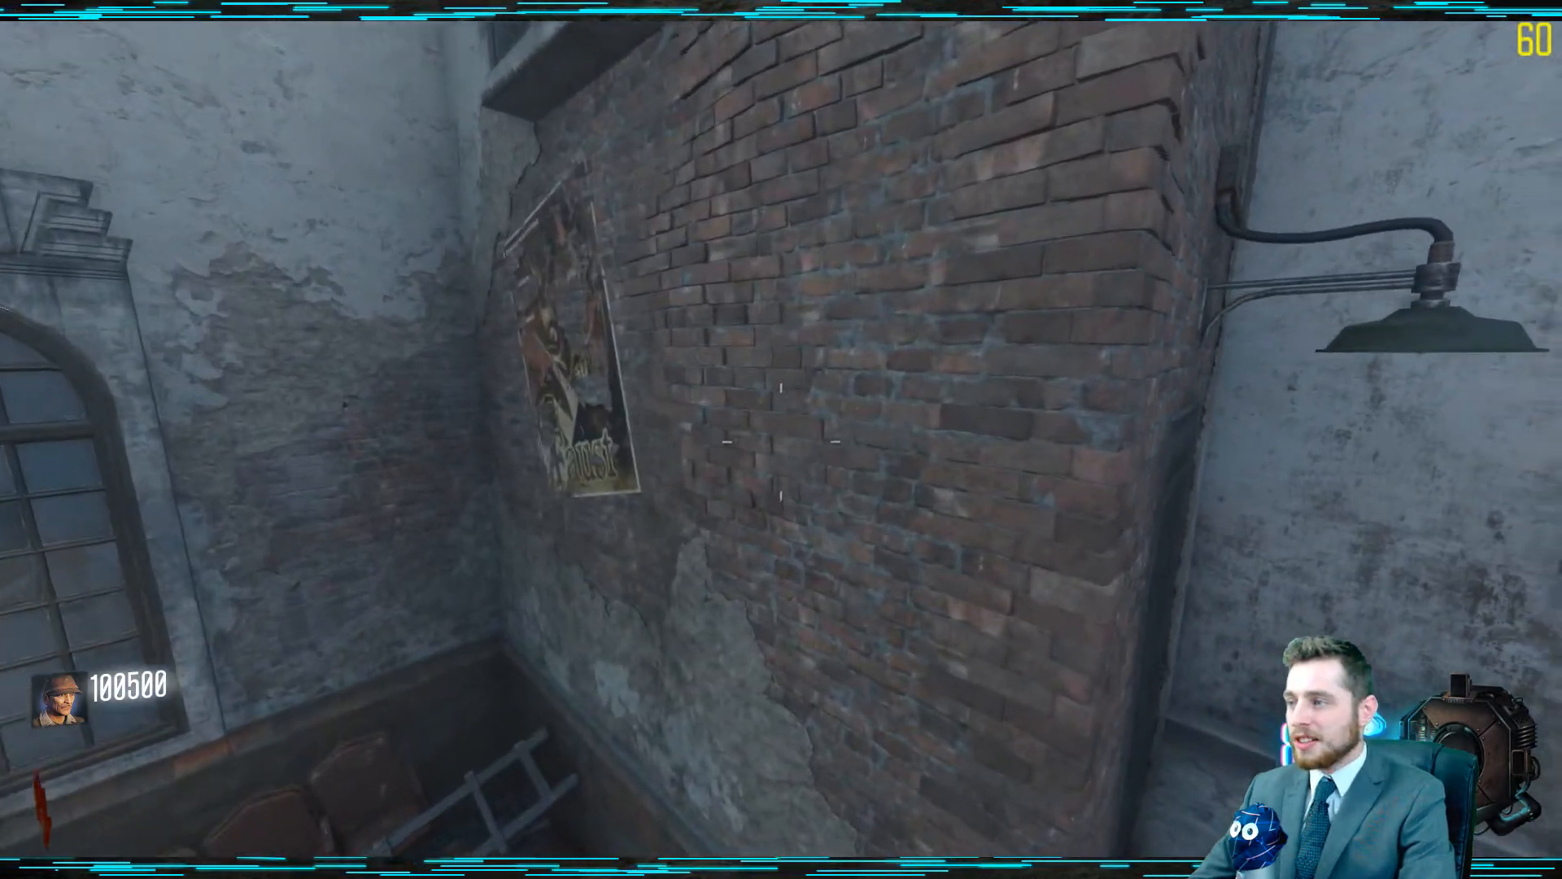
pyautogui.press('a')
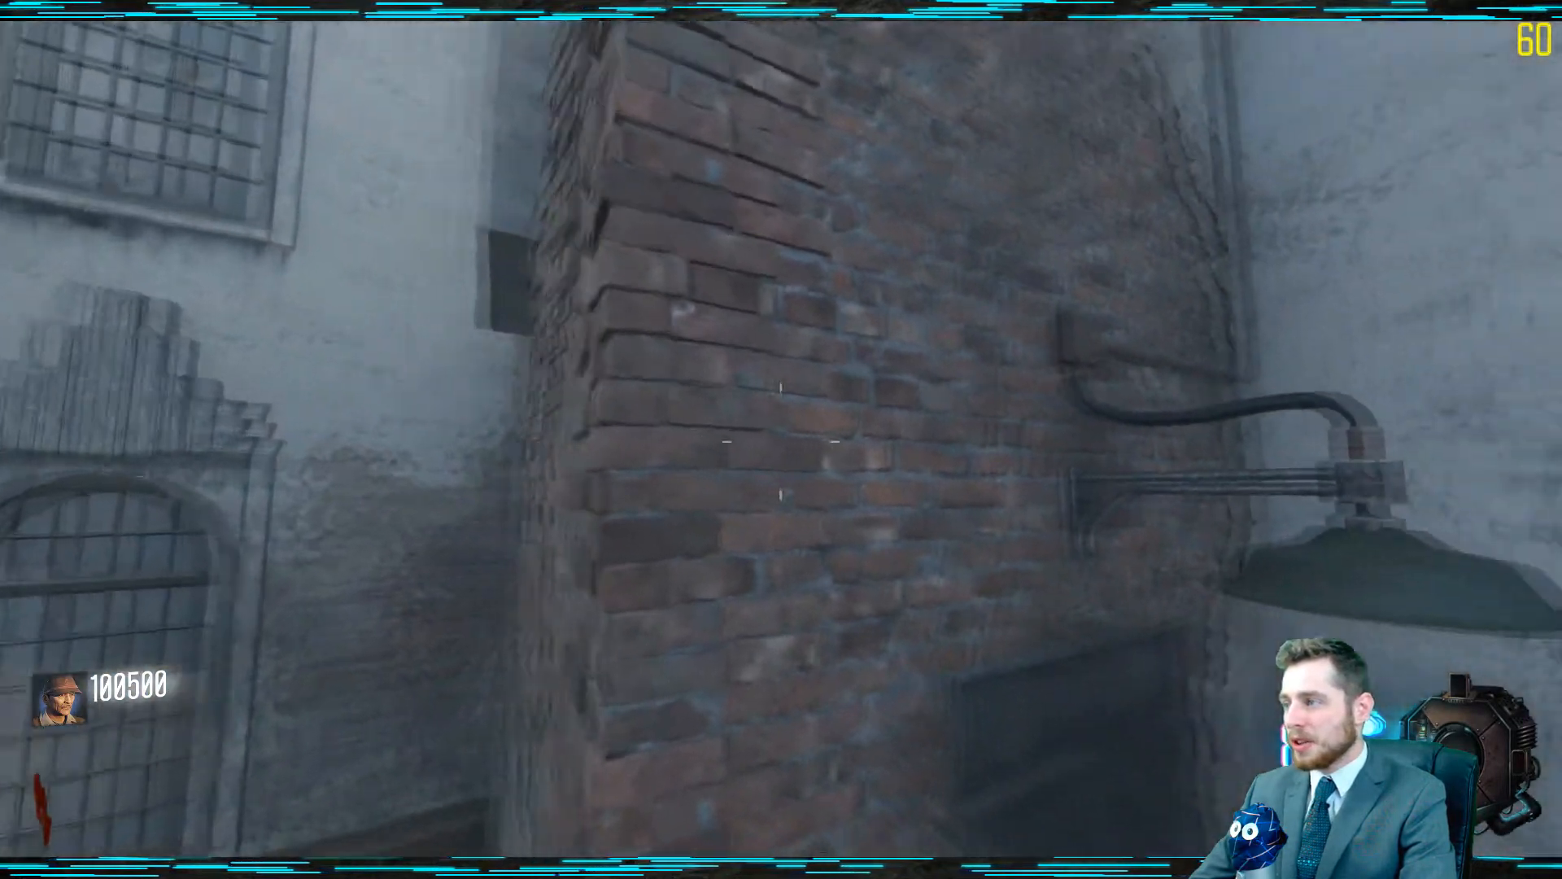
pyautogui.press('a')
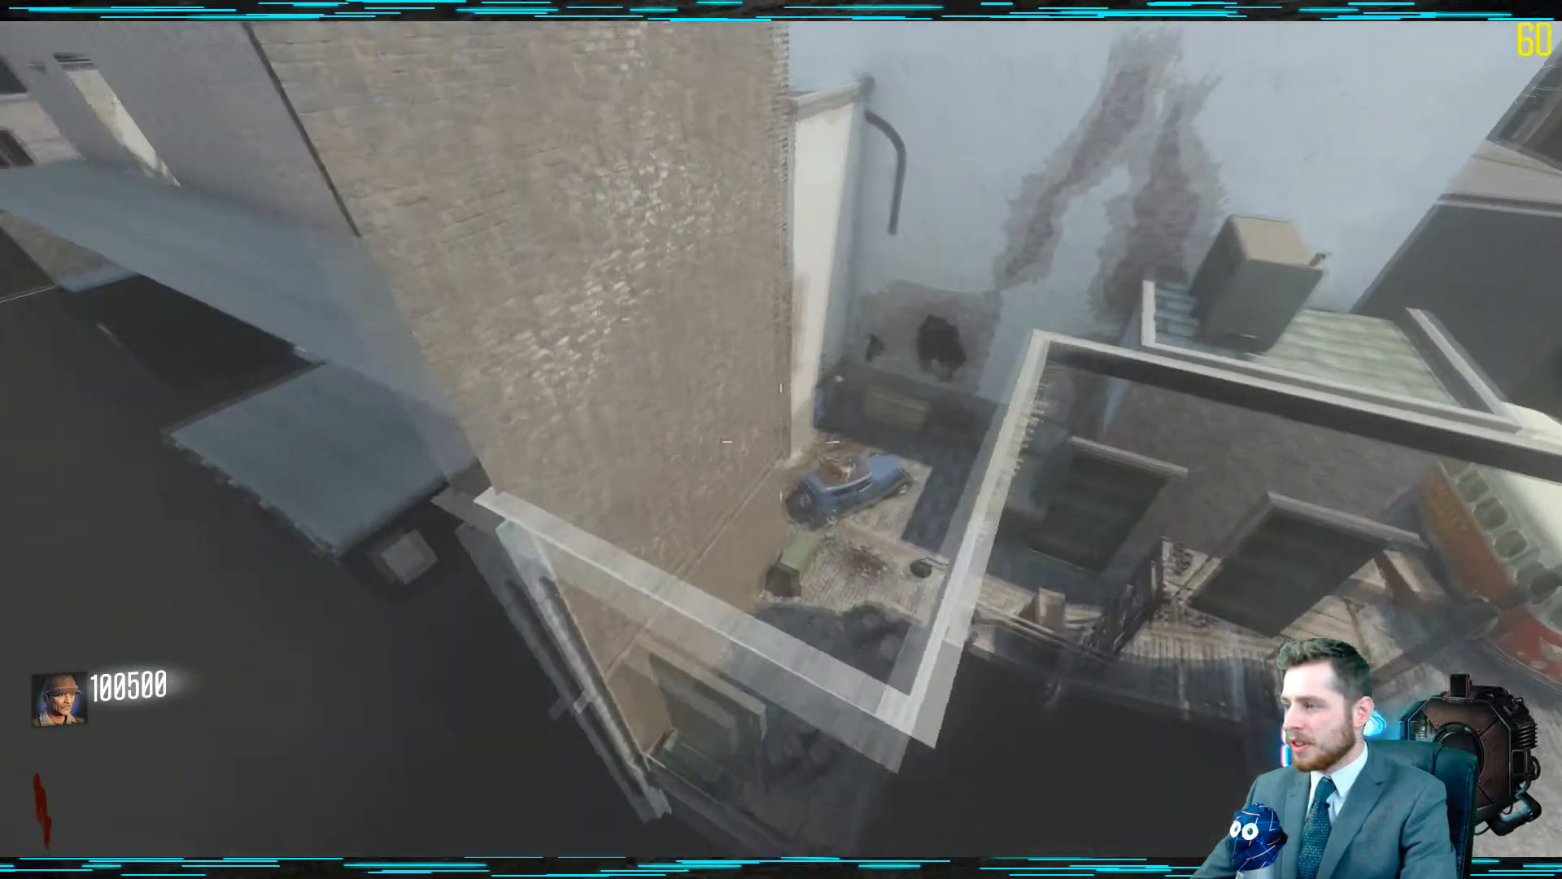
pyautogui.press('w')
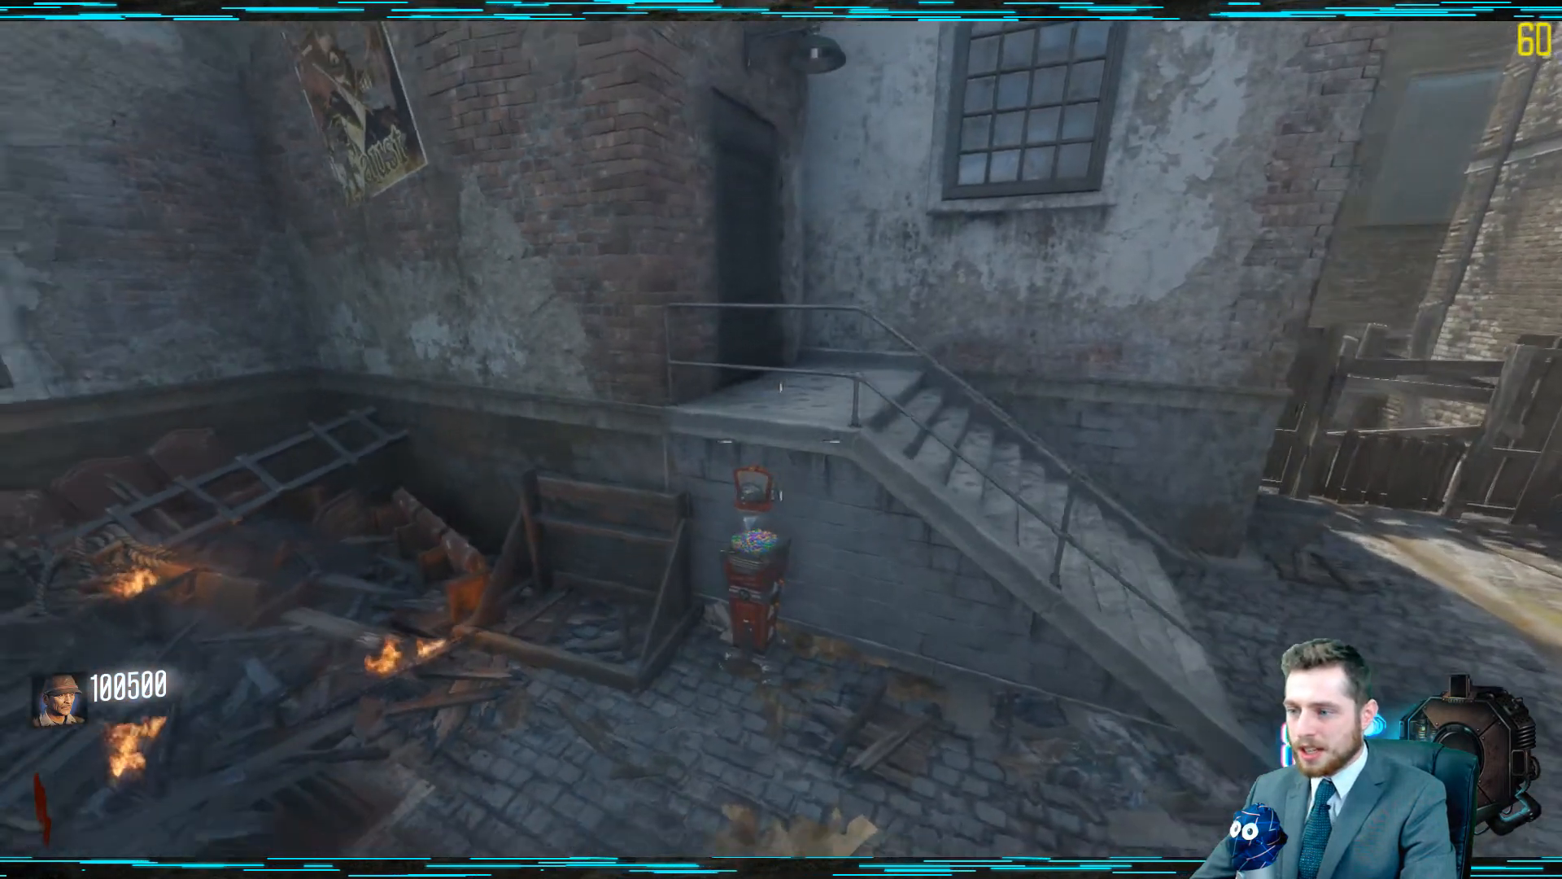
pyautogui.press('d')
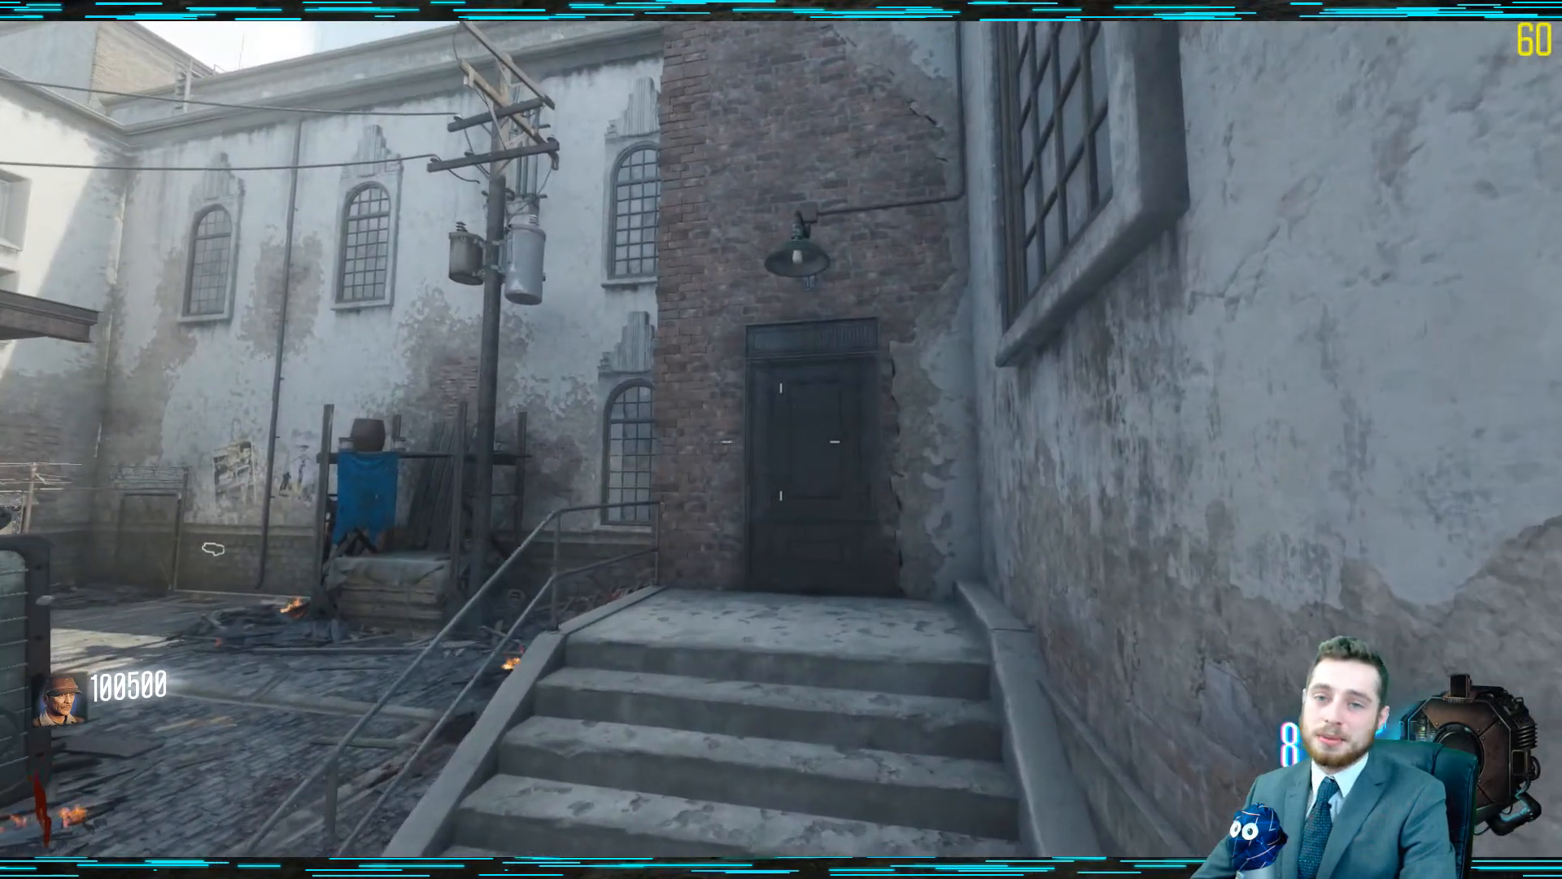
pyautogui.press('w')
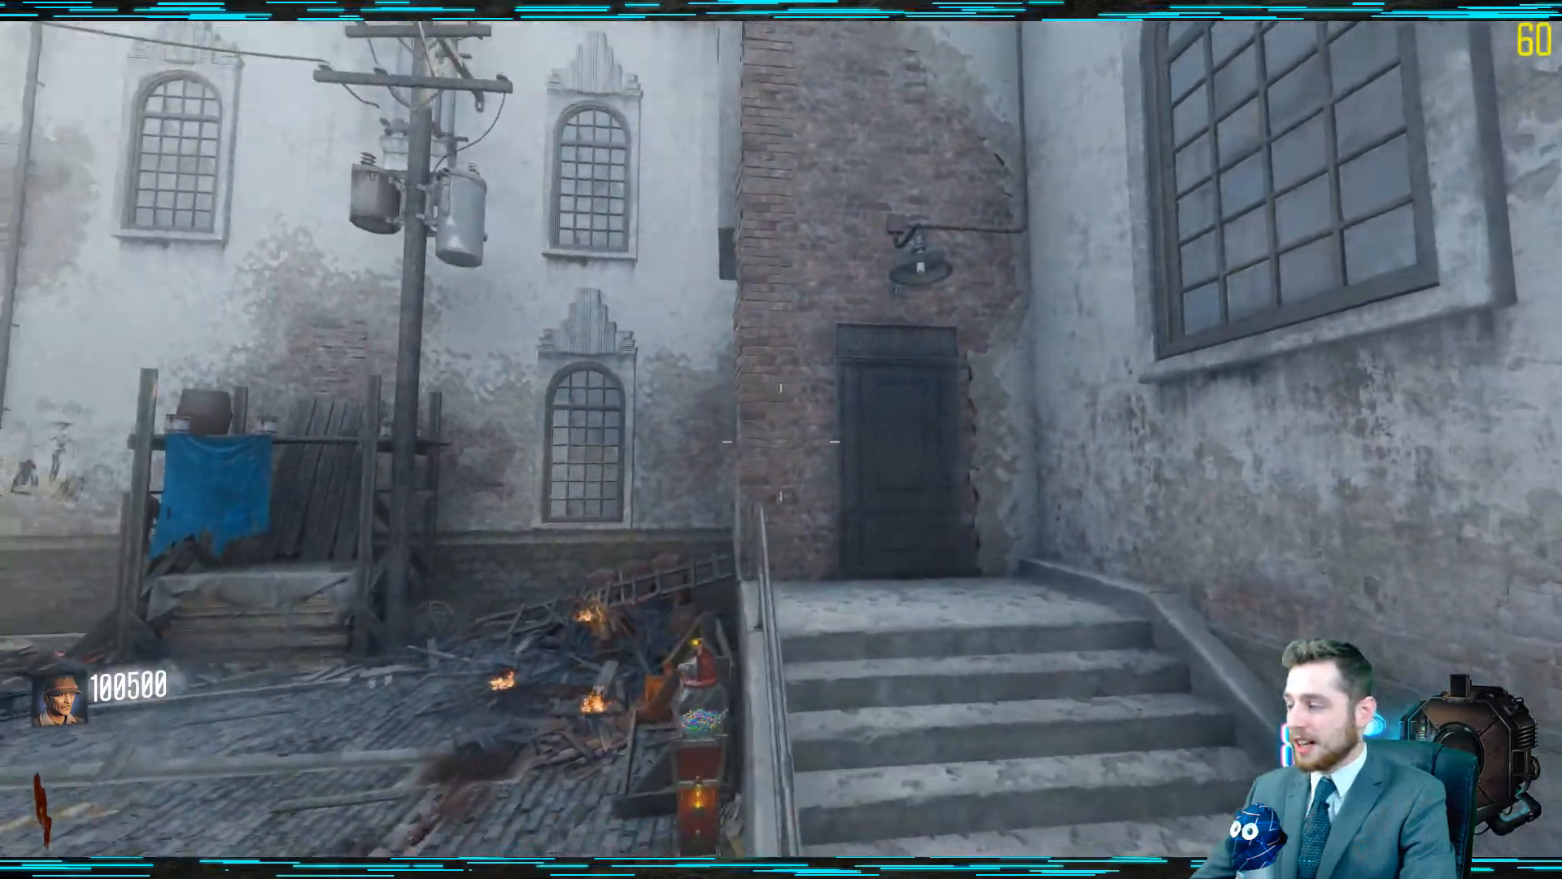
pyautogui.press('w')
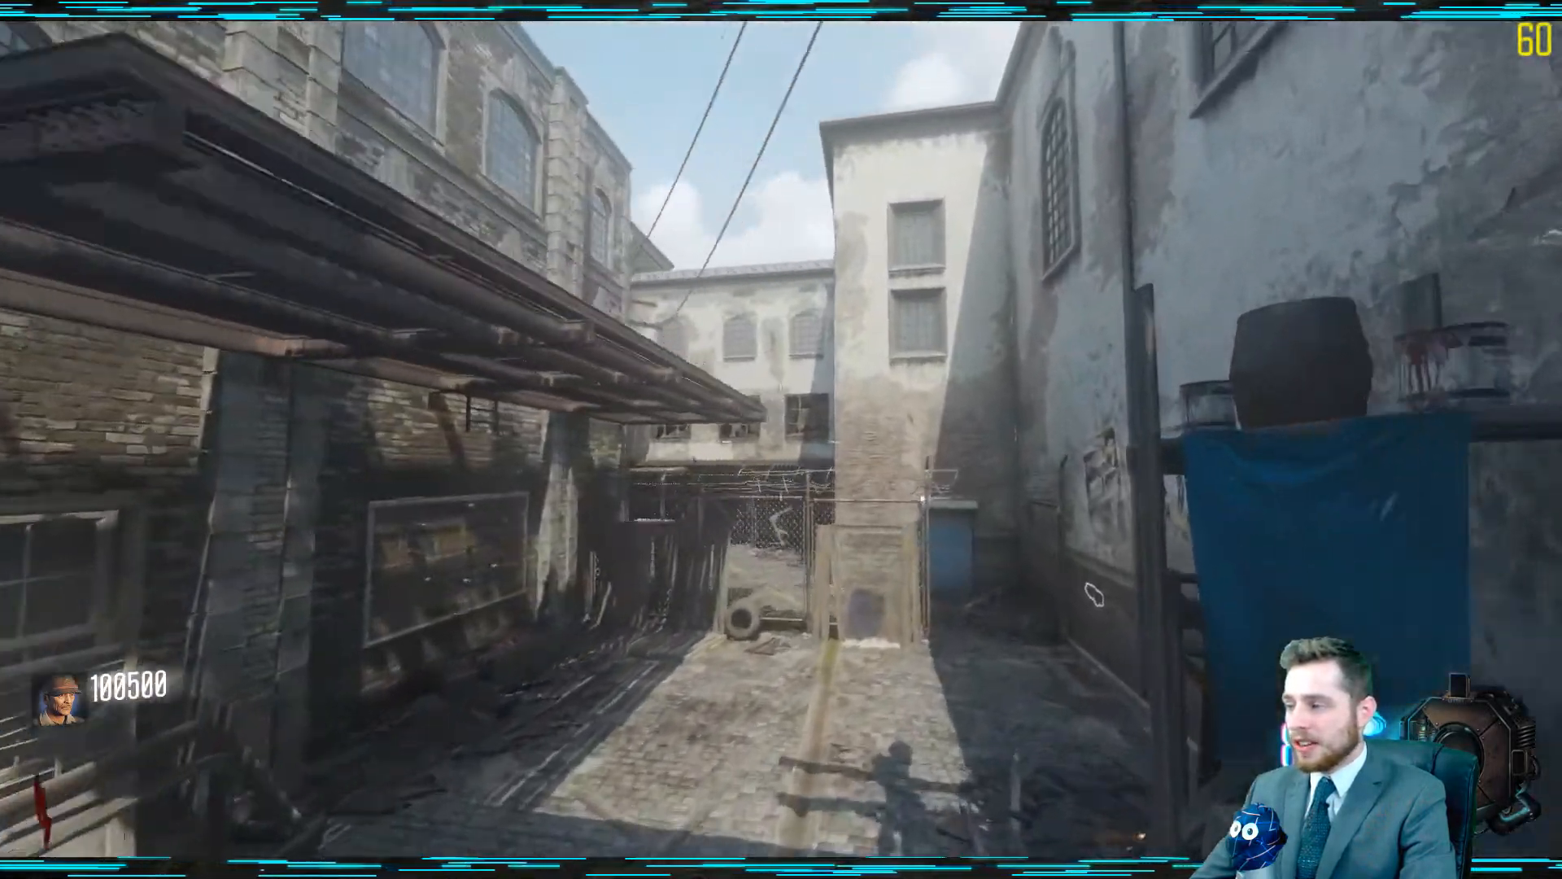
pyautogui.press('w')
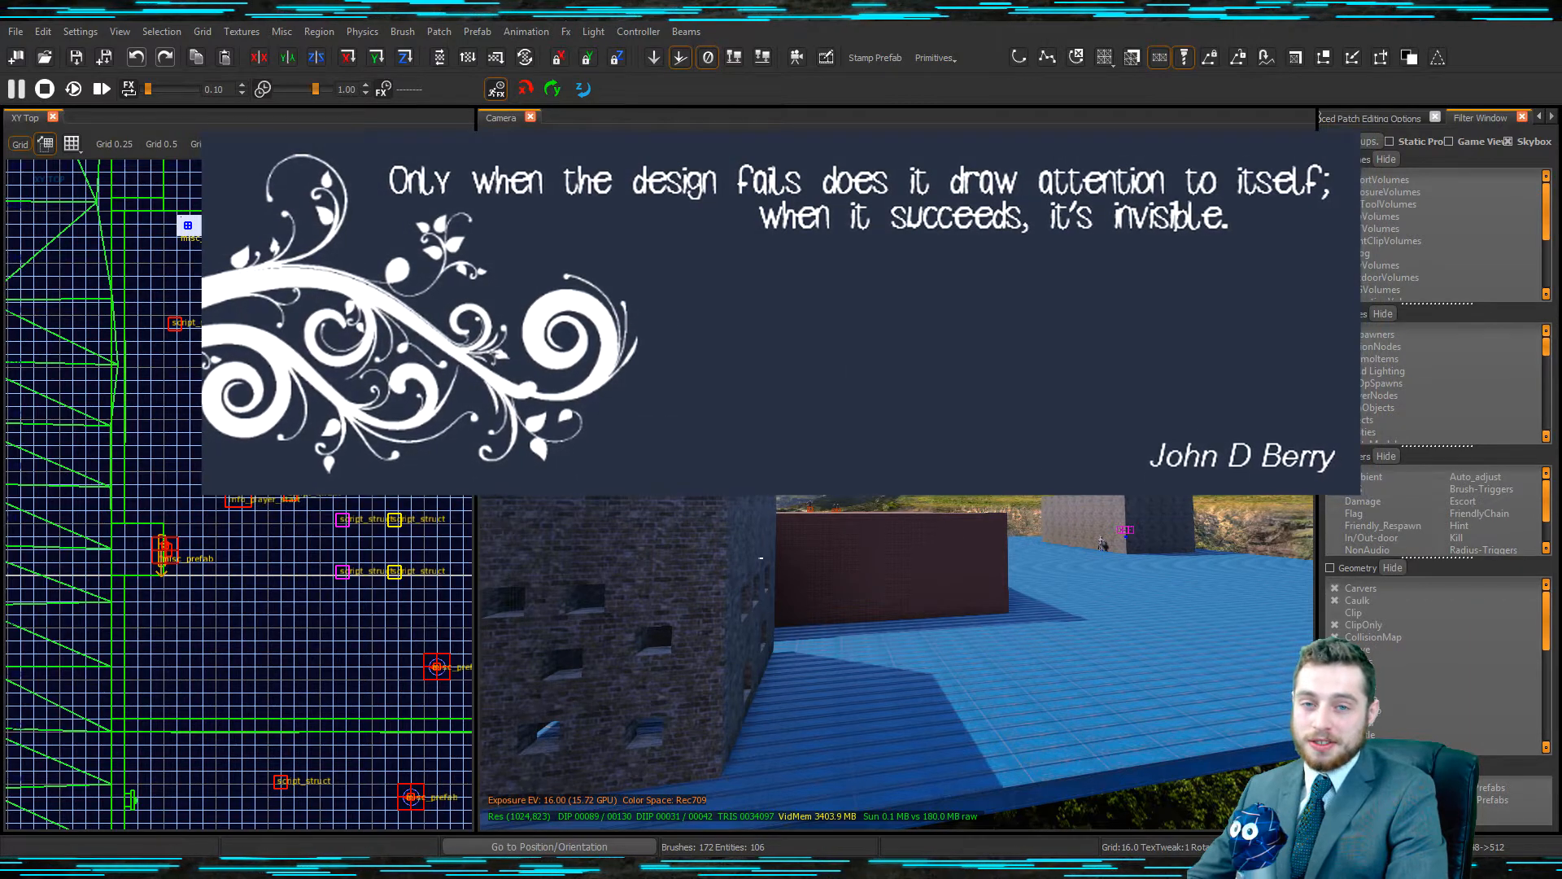
pyautogui.moveTo(1174, 579); pyautogui.dragTo(1083, 641, button='right')
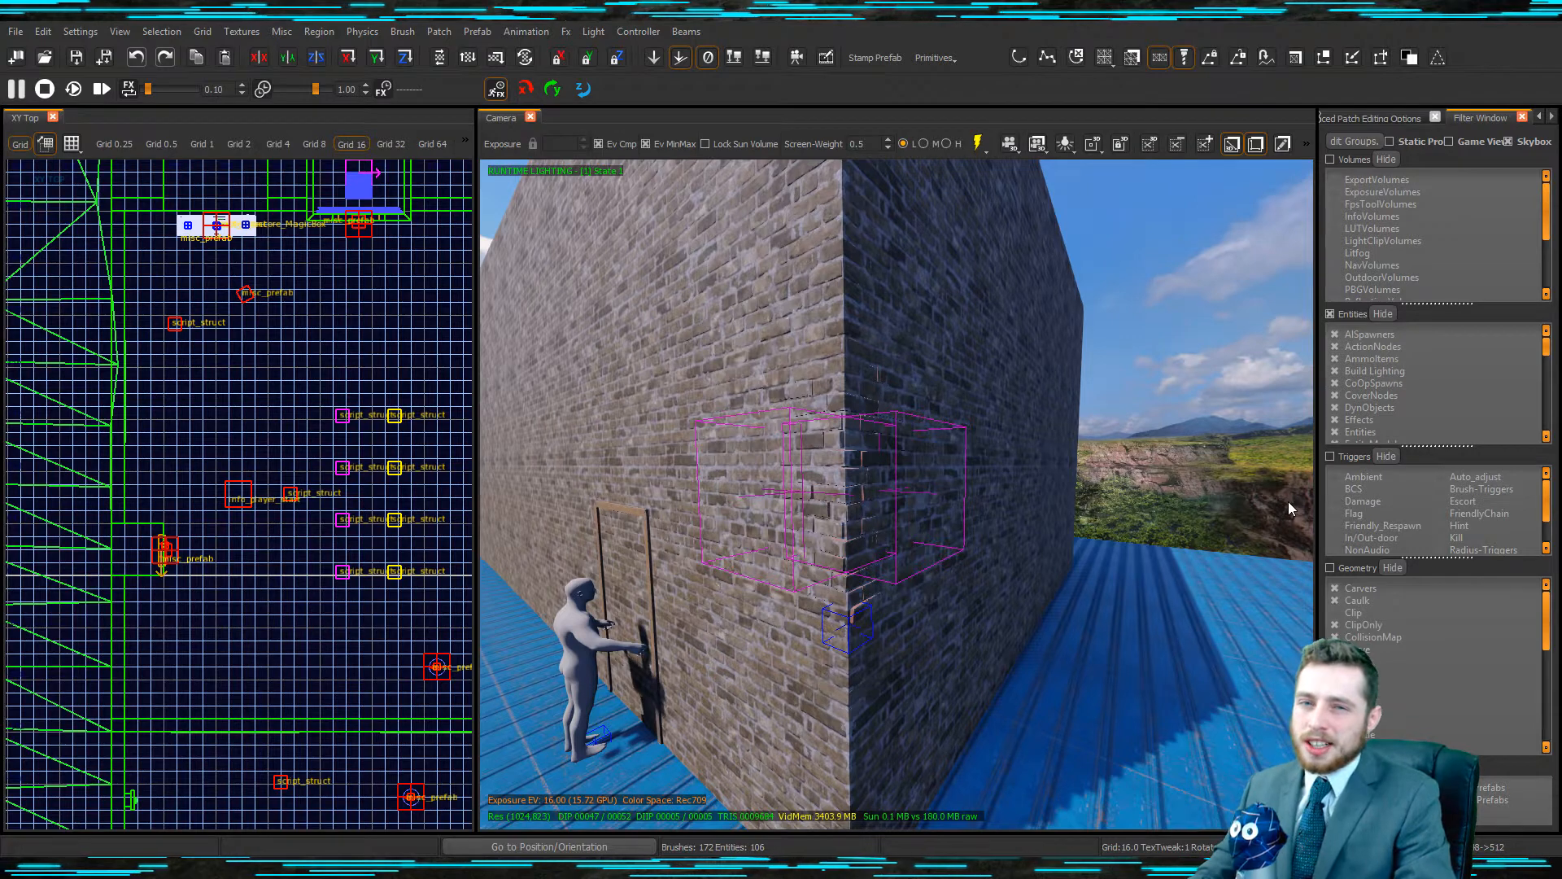
pyautogui.moveTo(993, 519); pyautogui.dragTo(998, 558, button='right')
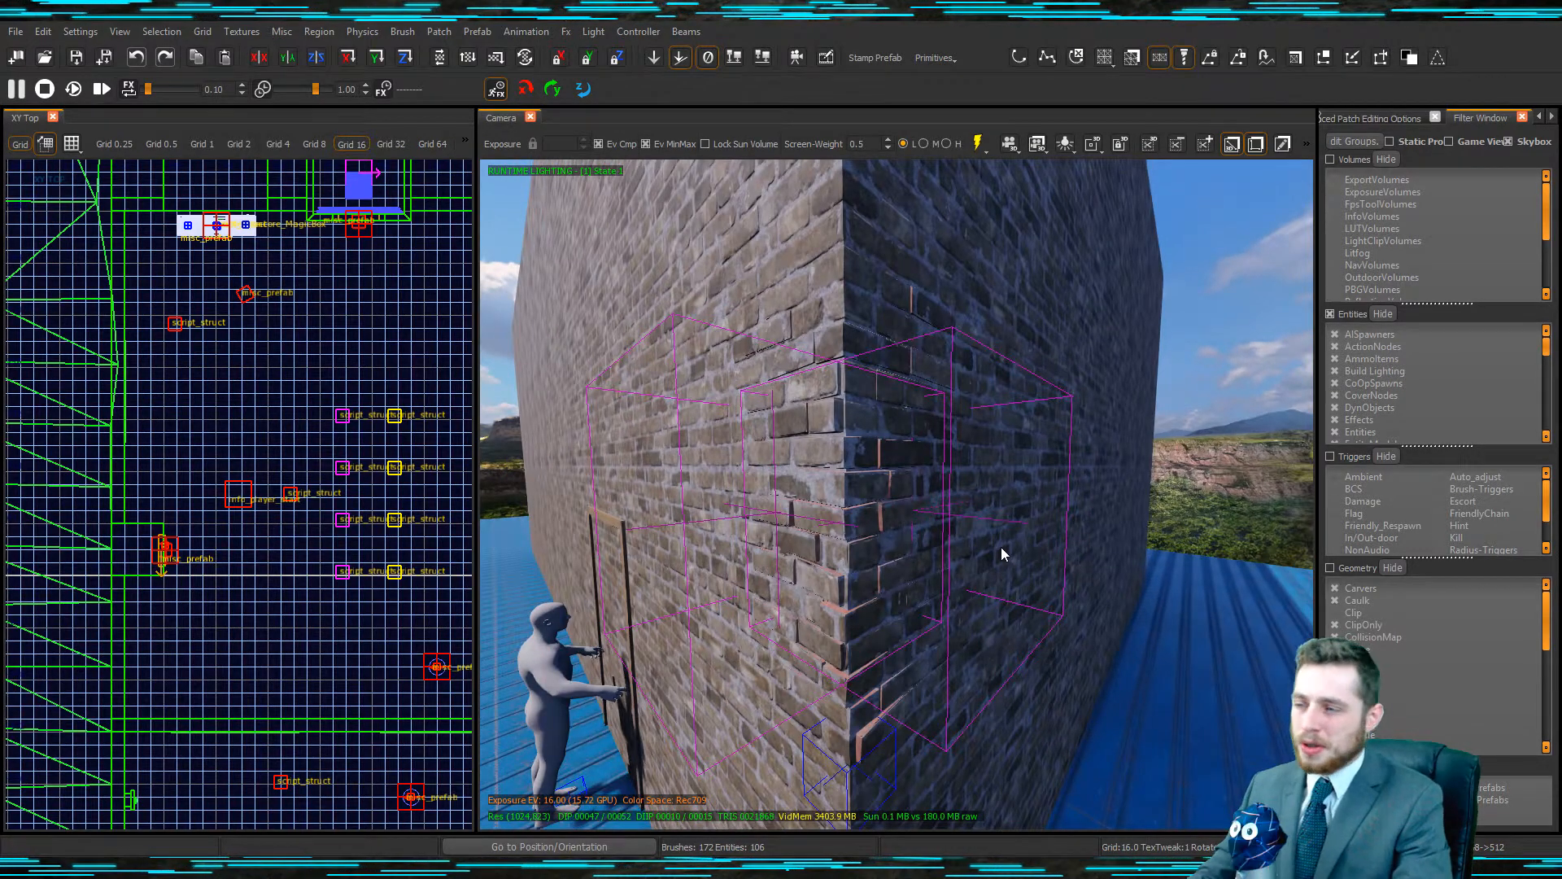
pyautogui.moveTo(1001, 547); pyautogui.dragTo(822, 431, button='right')
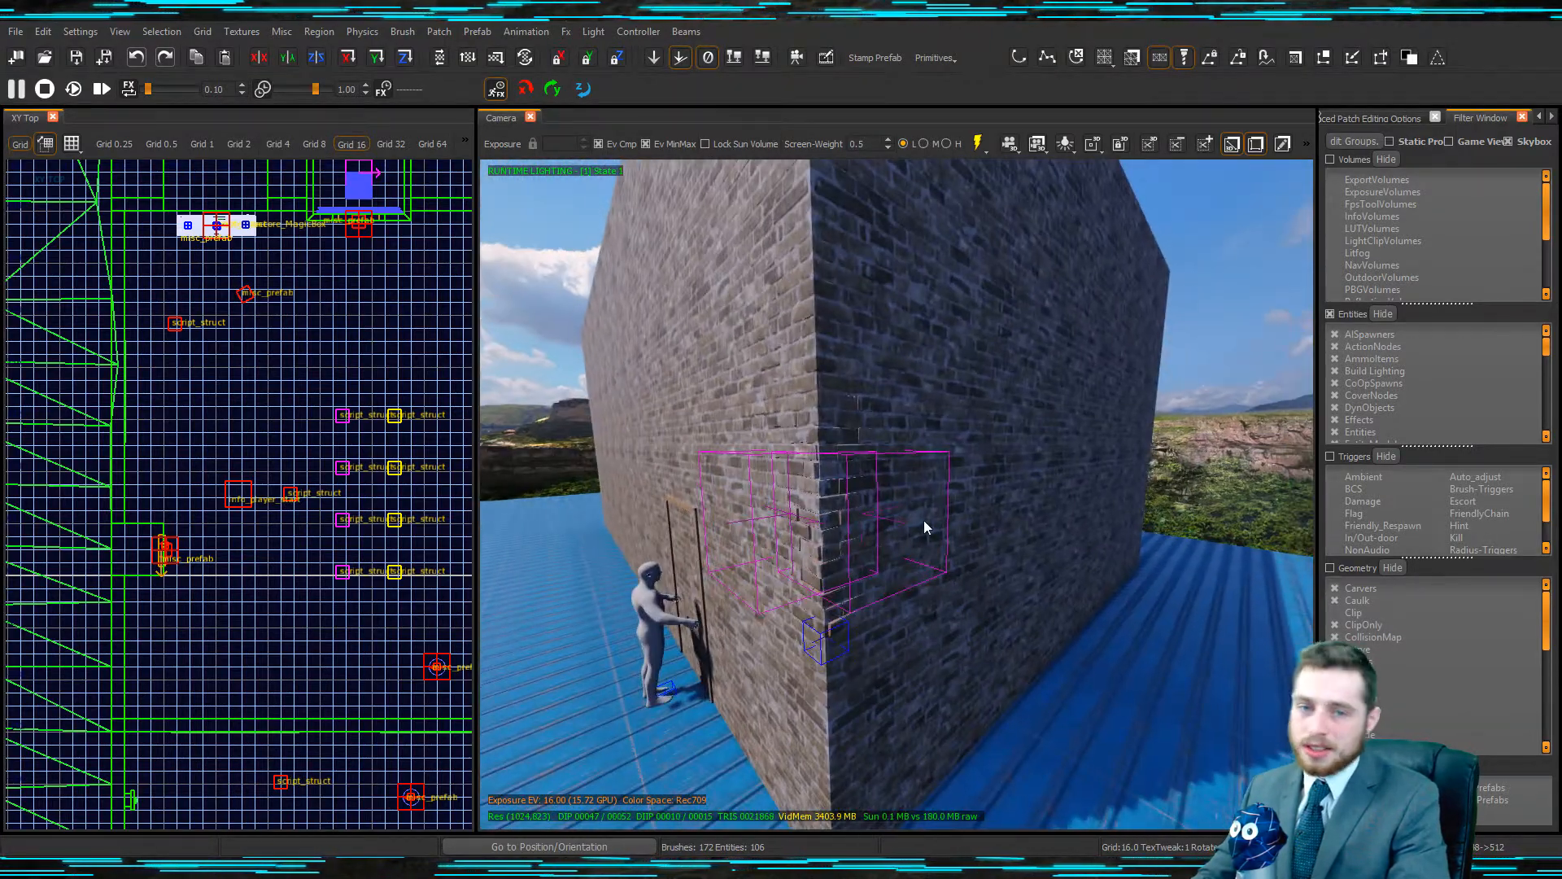
pyautogui.moveTo(918, 520); pyautogui.dragTo(833, 472, button='right')
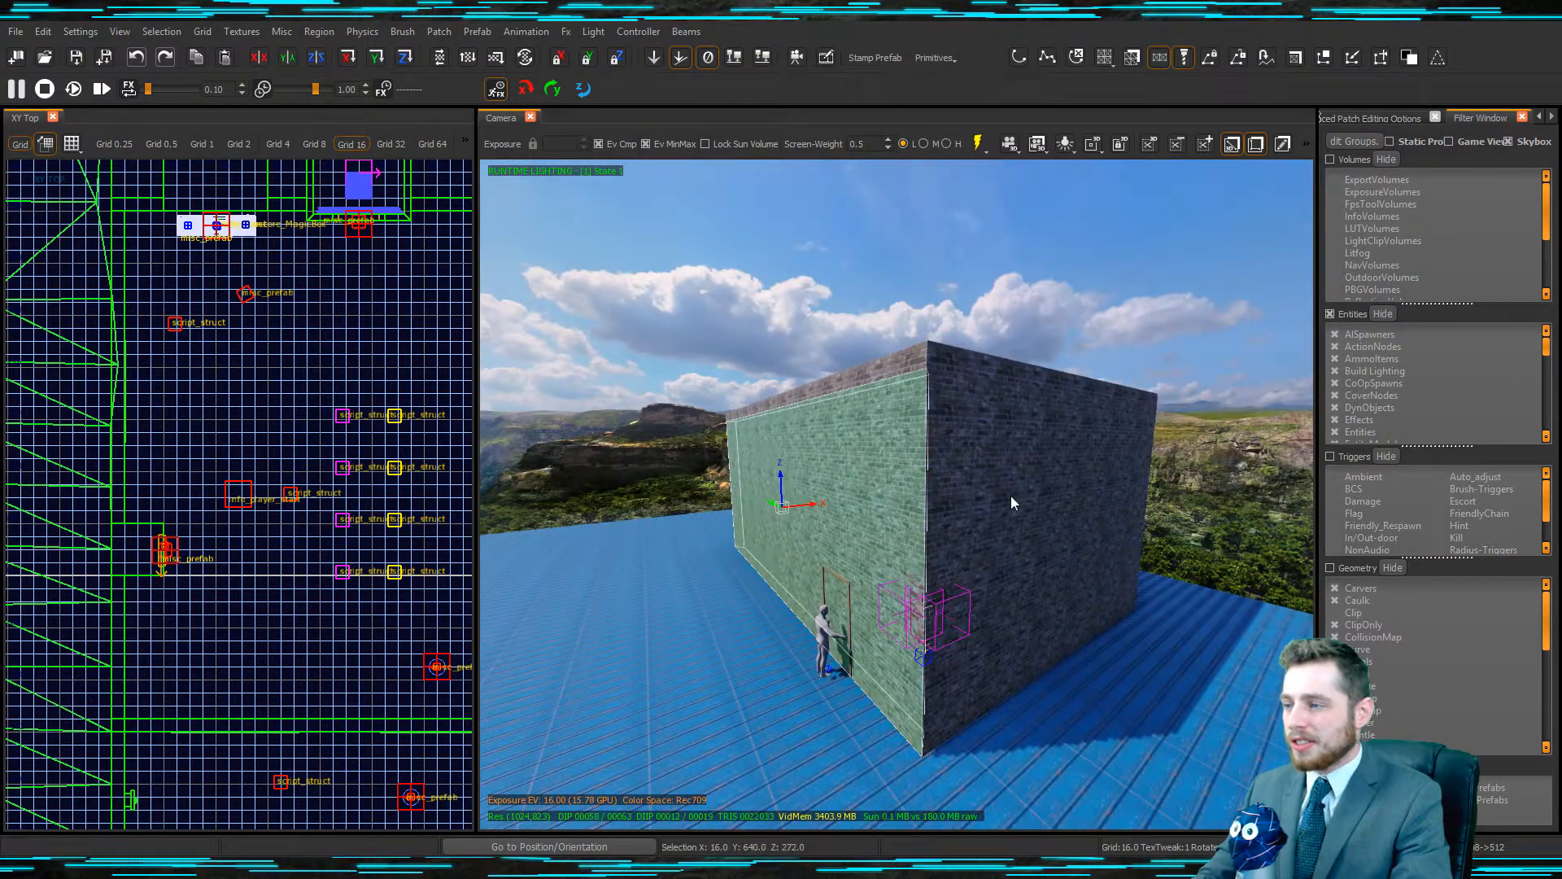
# Try deleting the building's roof brush to look into the hollow interior, and undo the deletion.
pyautogui.click(1007, 525)
pyautogui.keyDown('ctrl'); pyautogui.moveTo(1007, 525); pyautogui.dragTo(1011, 481, button='right'); pyautogui.keyUp('ctrl')
pyautogui.press('Escape')
pyautogui.keyDown('shift'); pyautogui.click(952, 493); pyautogui.keyUp('shift')
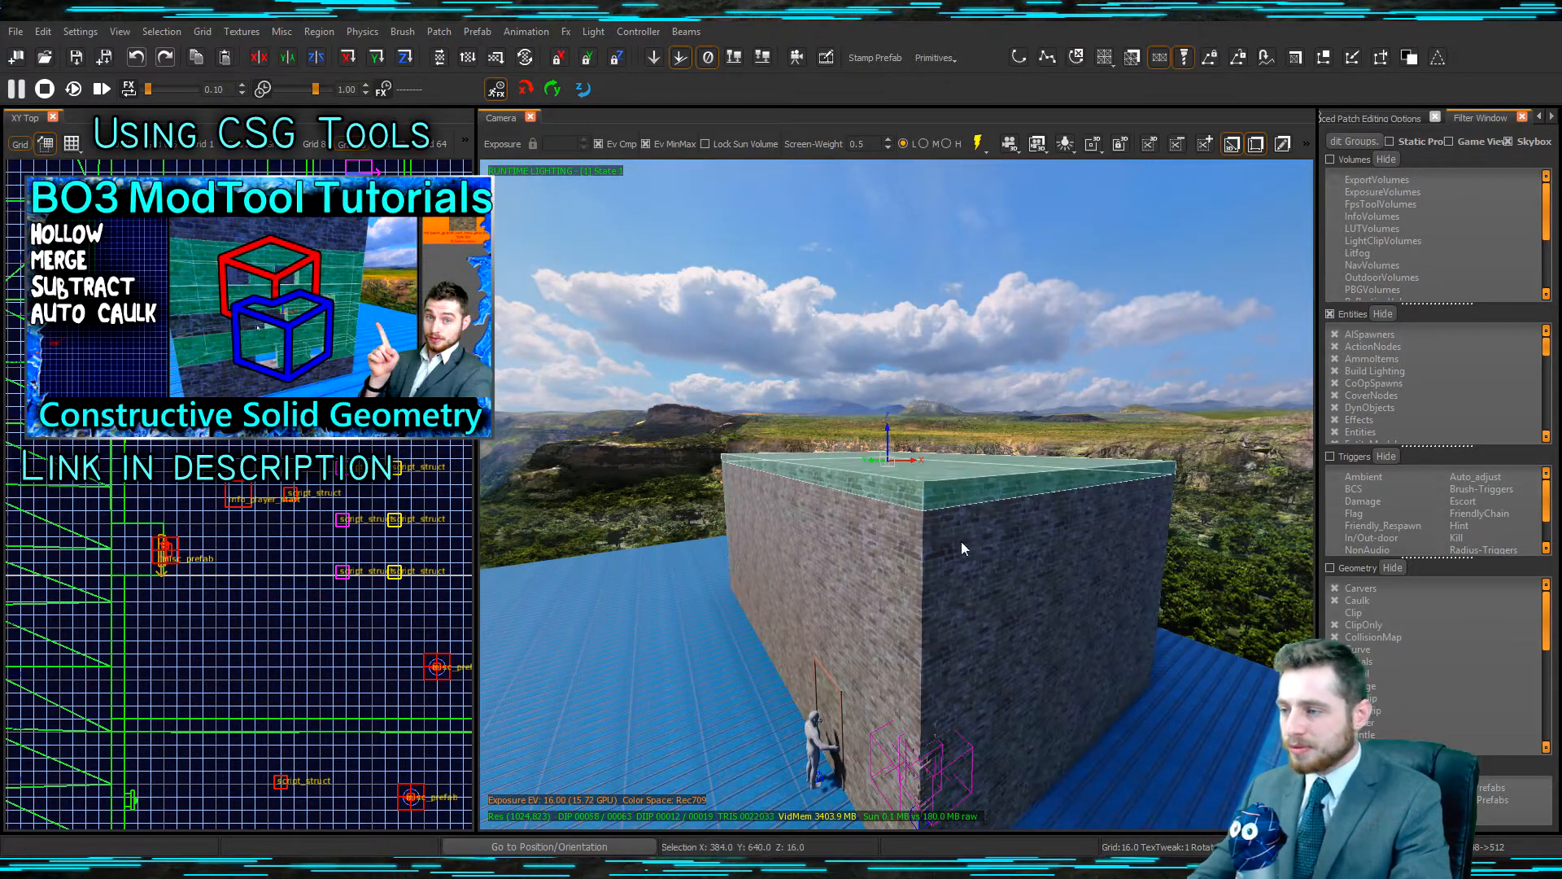
pyautogui.press('BackSpace')
pyautogui.keyDown('ctrl'); pyautogui.moveTo(957, 535); pyautogui.dragTo(960, 488, button='right'); pyautogui.keyUp('ctrl')
pyautogui.moveTo(919, 569)
pyautogui.mouseDown(button='right')
pyautogui.moveTo(935, 618)
pyautogui.moveTo(936, 545)
pyautogui.moveTo(931, 571)
pyautogui.mouseUp(button='right')
pyautogui.keyDown('shift'); pyautogui.click(920, 607); pyautogui.keyUp('shift')
pyautogui.hotkey('ctrl', 'z')
pyautogui.press('Escape')
pyautogui.keyDown('shift'); pyautogui.click(854, 517); pyautogui.keyUp('shift')
pyautogui.keyDown('shift'); pyautogui.click(1005, 472); pyautogui.keyUp('shift')
pyautogui.press('Escape')
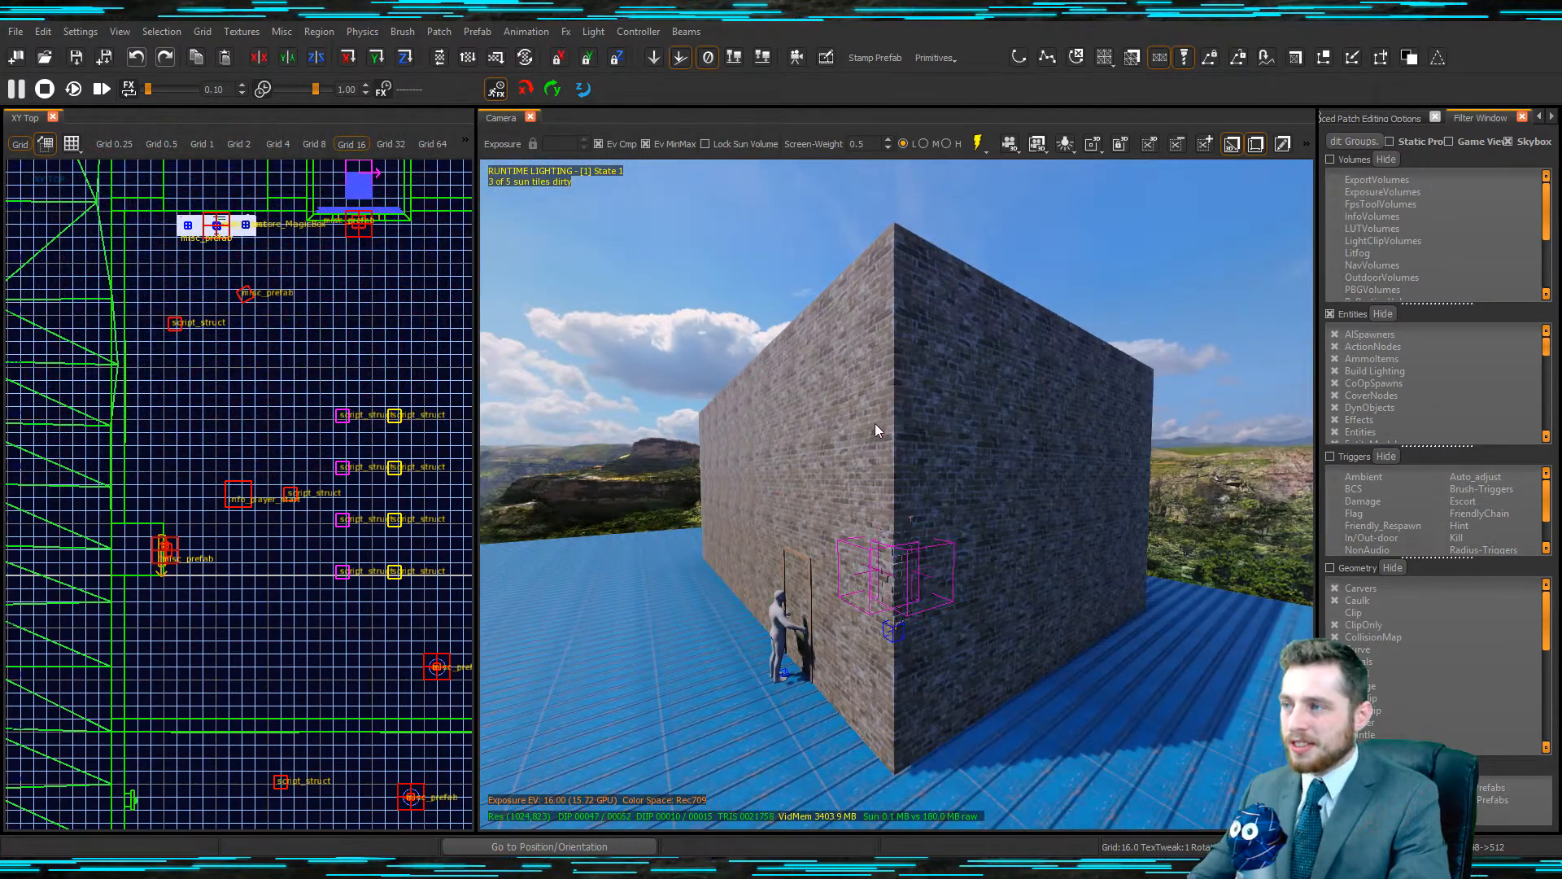
# Search all textures for "brick" and apply the mtl_fxanim_gp_brick_worn material to the building's two outer wall faces.
pyautogui.keyDown('ctrl'); pyautogui.keyDown('shift'); pyautogui.click(852, 431); pyautogui.keyUp('shift'); pyautogui.keyUp('ctrl')
pyautogui.keyDown('ctrl'); pyautogui.keyDown('shift'); pyautogui.click(986, 437); pyautogui.keyUp('shift'); pyautogui.keyUp('ctrl')
pyautogui.moveTo(987, 438)
pyautogui.mouseDown(button='right')
pyautogui.moveTo(990, 456)
pyautogui.moveTo(1043, 479)
pyautogui.mouseUp(button='right')
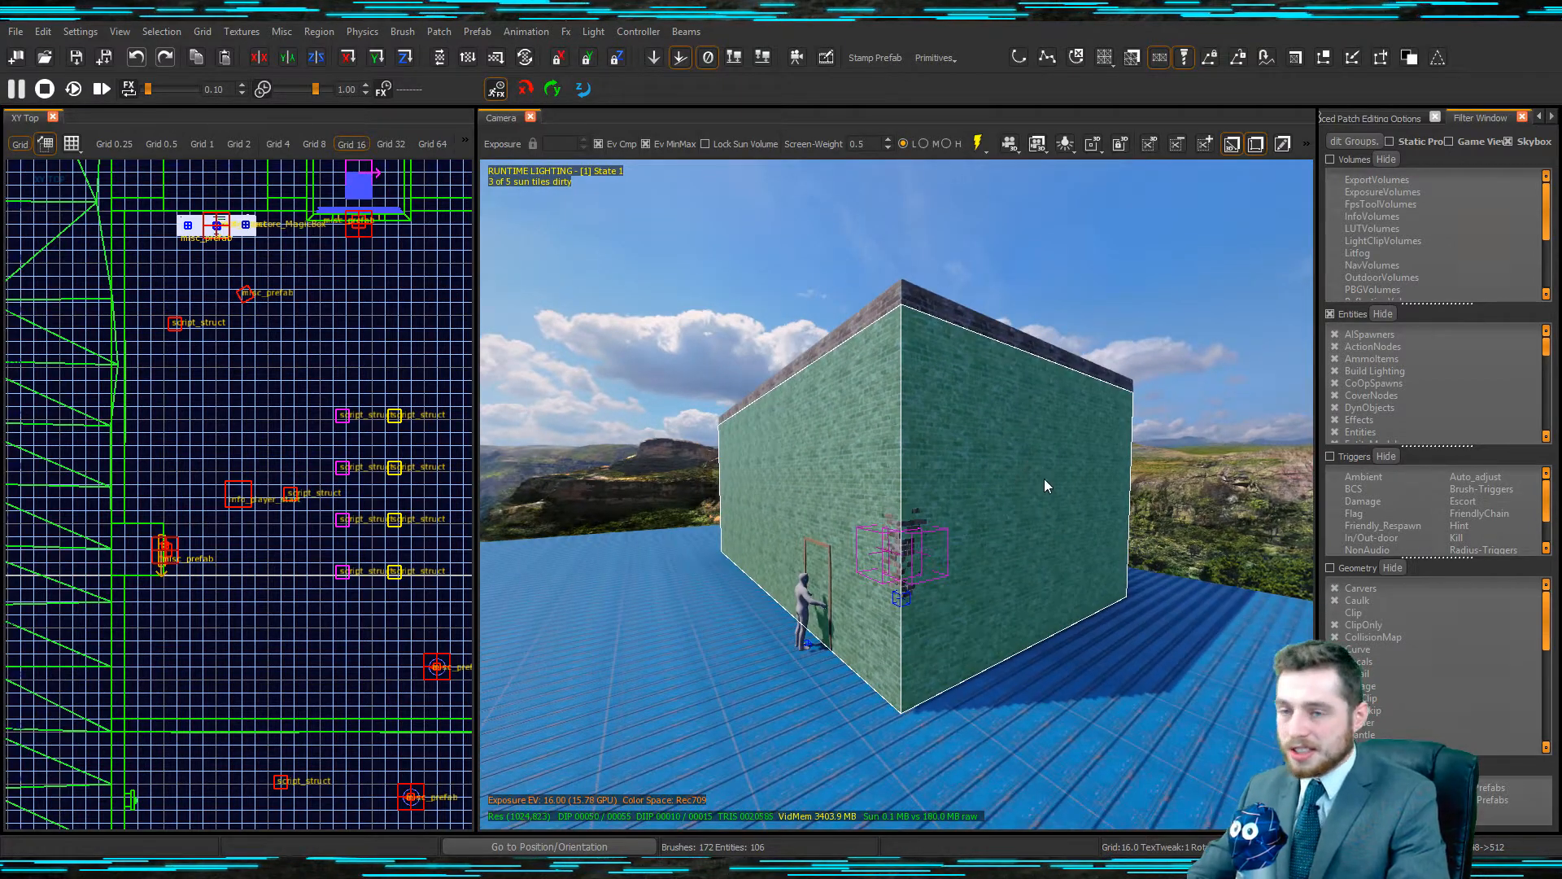
pyautogui.press('t')
pyautogui.moveTo(1316, 377); pyautogui.dragTo(1071, 309)
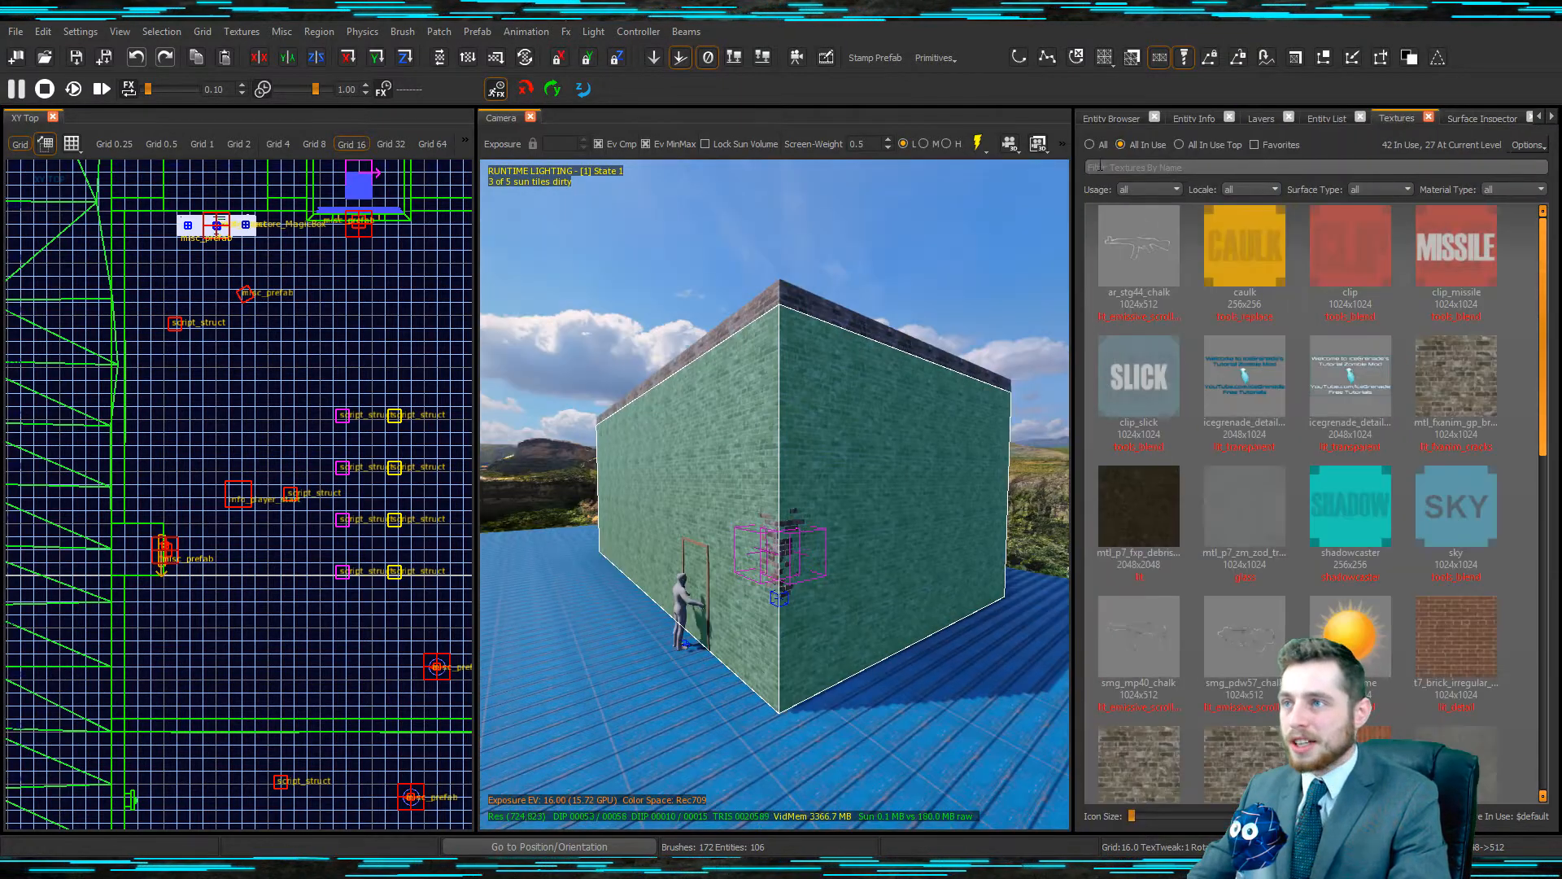
pyautogui.click(1090, 144)
pyautogui.click(1127, 167)
pyautogui.write('brick')
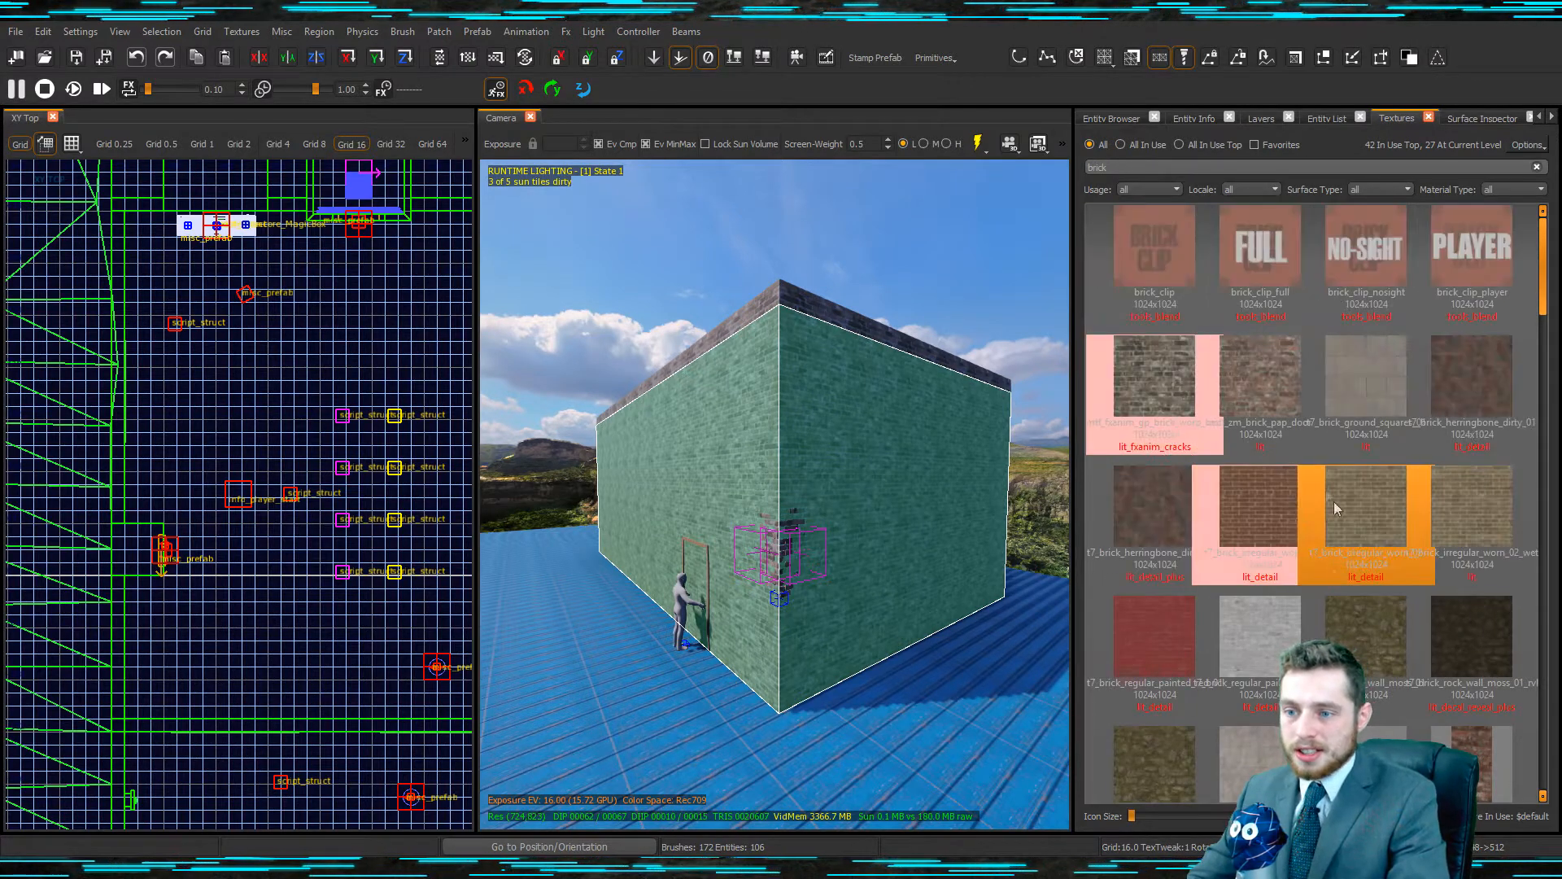
pyautogui.click(1150, 378)
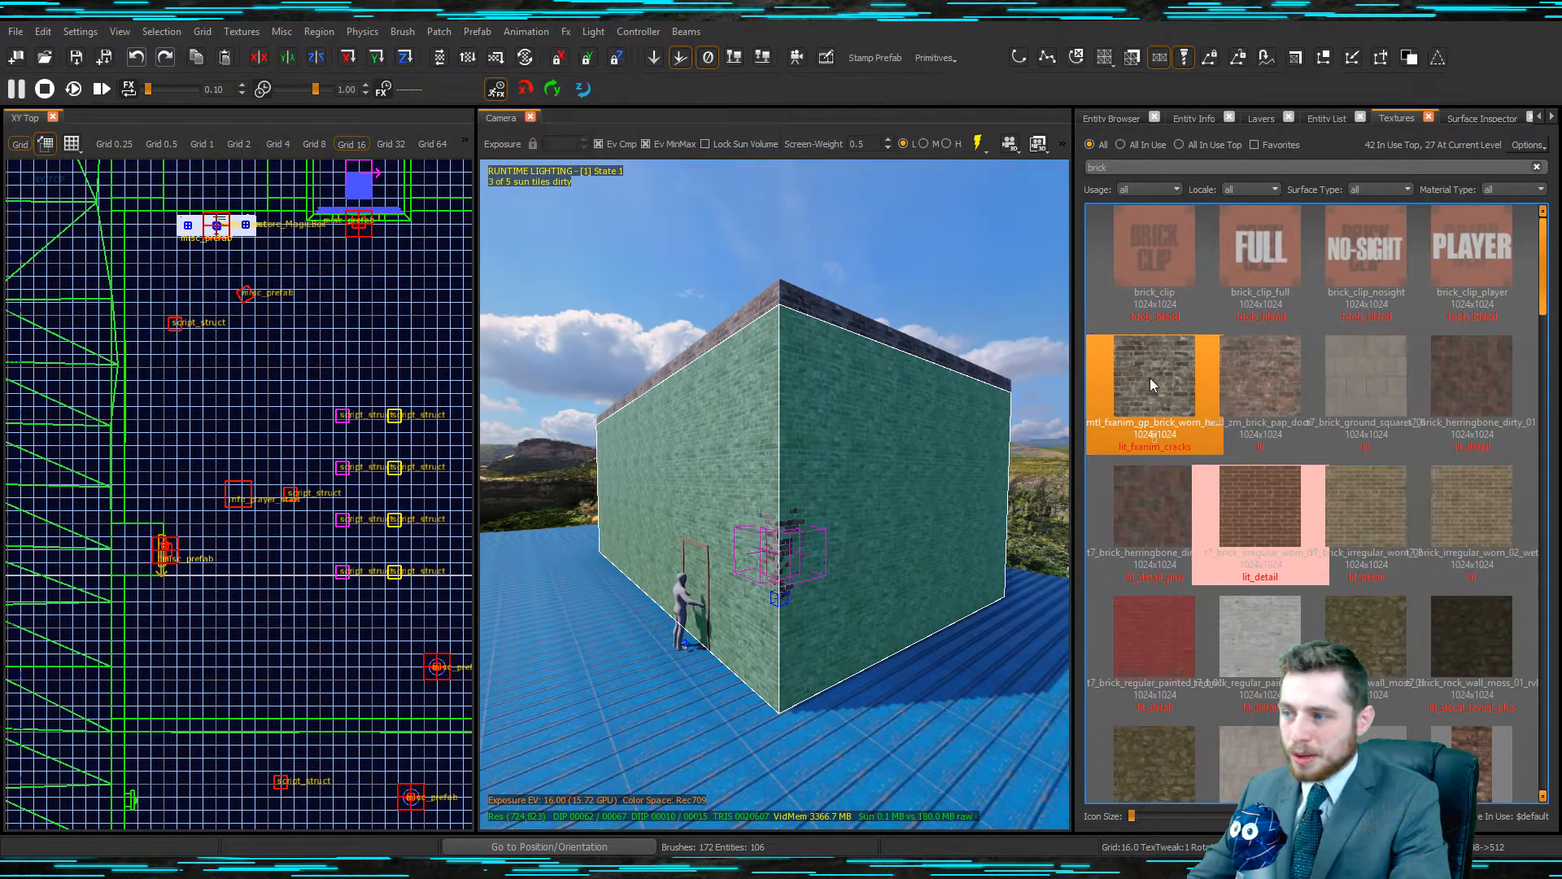
pyautogui.moveTo(921, 515); pyautogui.dragTo(916, 529, button='right')
pyautogui.press('Escape')
# Select the building's front wall brush behind the door frame and set the grid size to 1.
pyautogui.moveTo(910, 519); pyautogui.dragTo(806, 562, button='right')
pyautogui.keyDown('shift'); pyautogui.click(778, 612); pyautogui.keyUp('shift')
pyautogui.moveTo(774, 599)
pyautogui.mouseDown(button='right')
pyautogui.moveTo(774, 570)
pyautogui.moveTo(838, 562)
pyautogui.moveTo(787, 552)
pyautogui.moveTo(843, 550)
pyautogui.mouseUp(button='right')
pyautogui.keyDown('shift'); pyautogui.click(788, 552); pyautogui.keyUp('shift')
pyautogui.scroll(-6, 176, 517)
pyautogui.hotkey('ctrl', 'Tab')
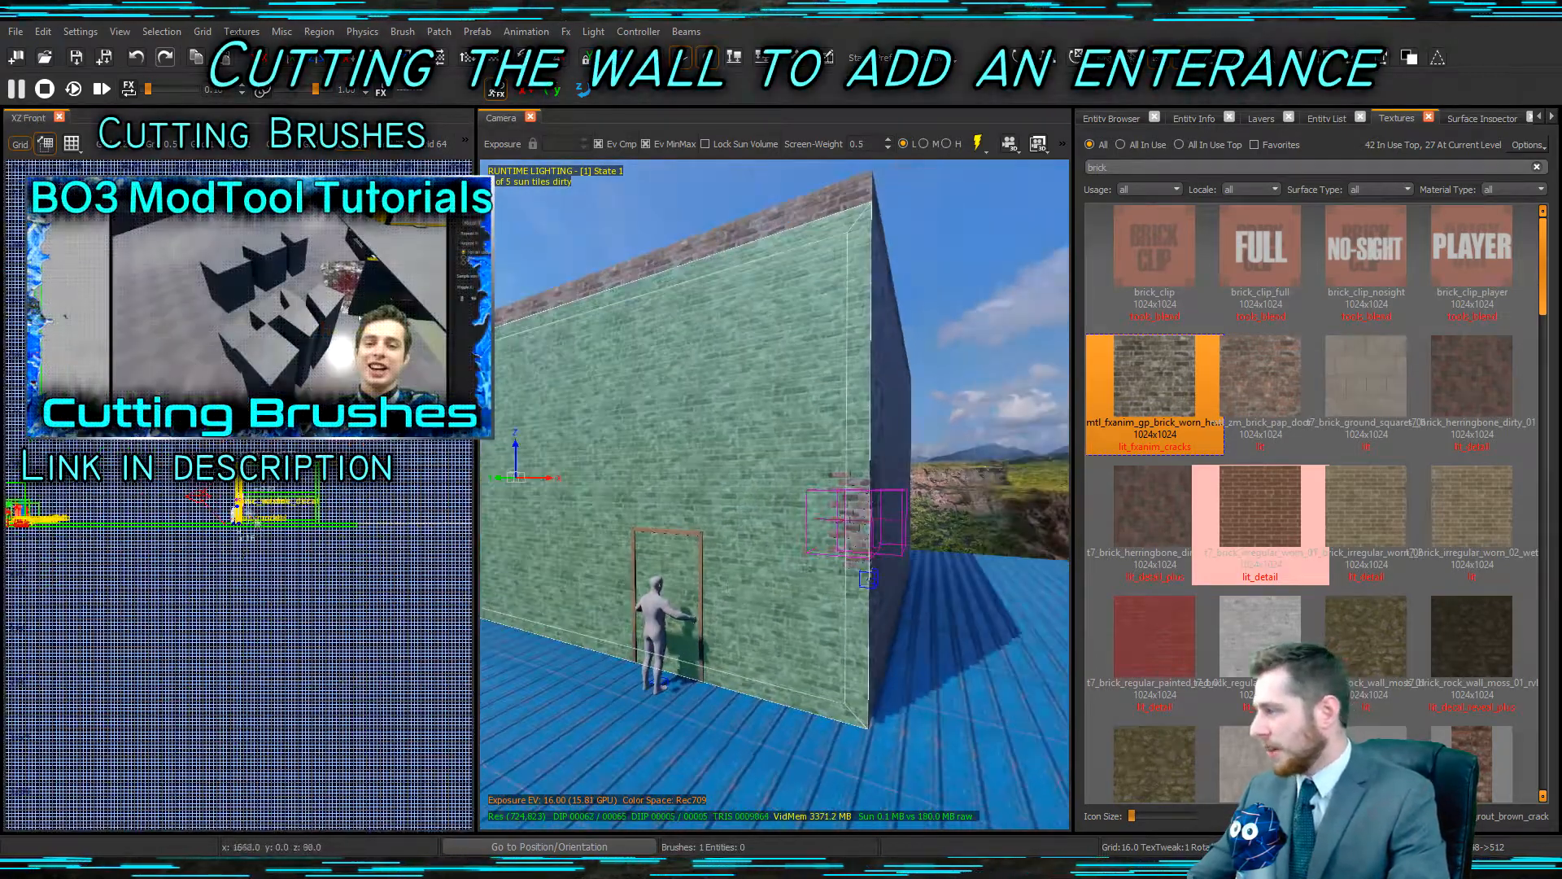
pyautogui.scroll(8, 163, 602)
pyautogui.hotkey('ctrl', 'Tab')
pyautogui.press('1')
# Try splitting the front wall over its full height with vertical cuts along the door frame's sides, and undo the cuts.
pyautogui.scroll(5, 150, 603)
pyautogui.click(151, 598)
pyautogui.hotkey('shift', 'Return')
pyautogui.scroll(-8, 217, 569)
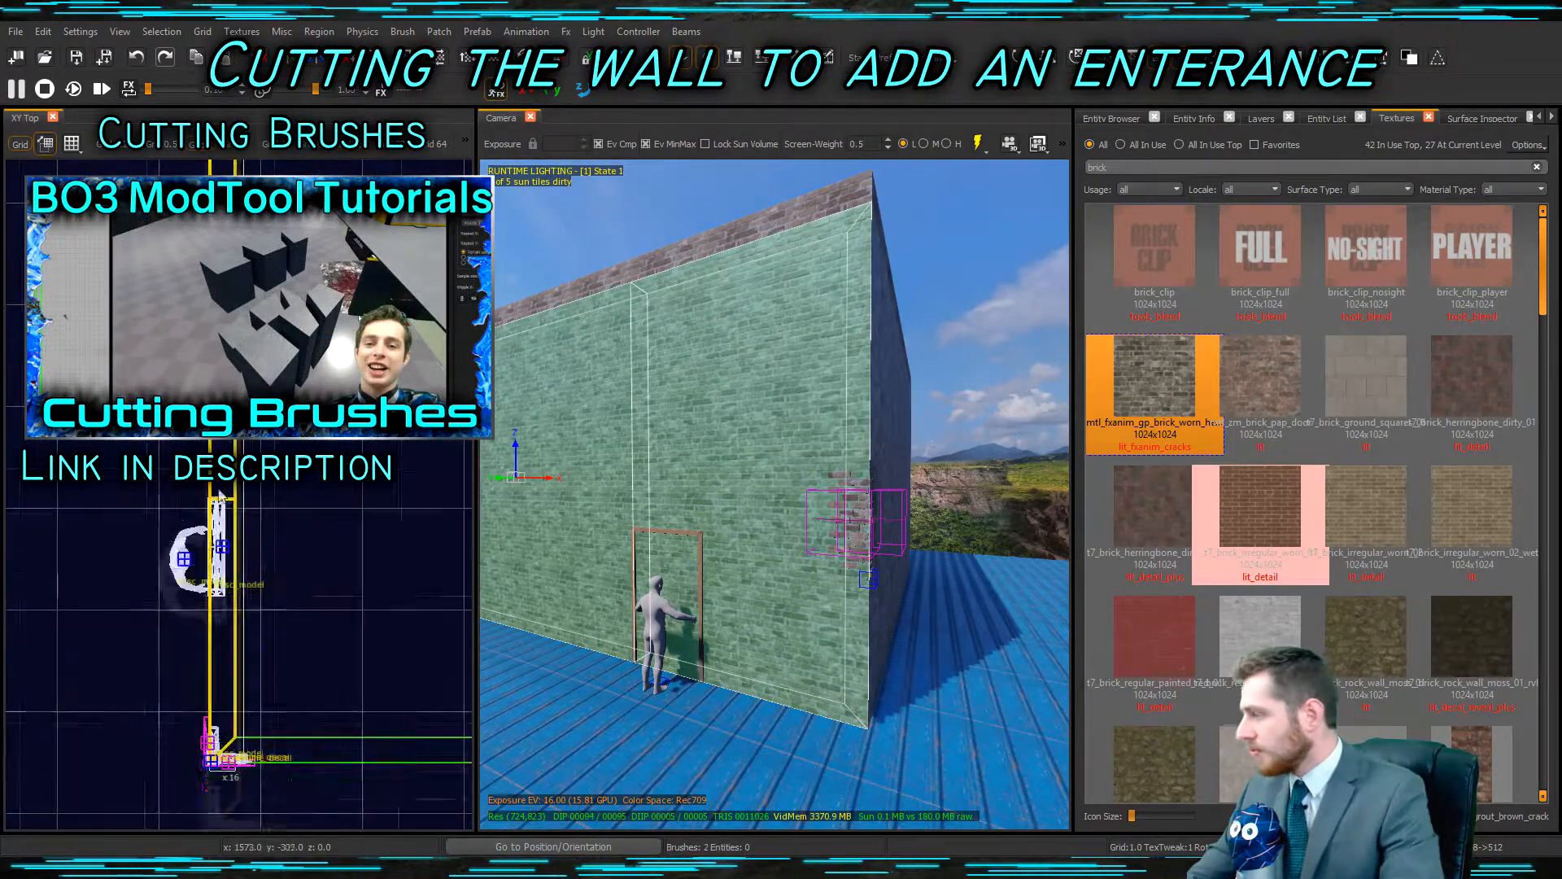
pyautogui.scroll(3, 220, 553)
pyautogui.click(175, 544)
pyautogui.click(334, 544)
pyautogui.hotkey('shift', 'Return')
pyautogui.hotkey('ctrl', 'z')
pyautogui.hotkey('ctrl', 'z')
# Cut the front wall brush horizontally, level with the top edge of the door frame.
pyautogui.scroll(-6, 244, 521)
pyautogui.hotkey('ctrl', 'Tab')
pyautogui.scroll(6, 248, 488)
pyautogui.hotkey('ctrl', 'Tab')
pyautogui.scroll(3, 106, 497)
pyautogui.click(166, 486)
pyautogui.click(225, 486)
pyautogui.hotkey('shift', 'Return')
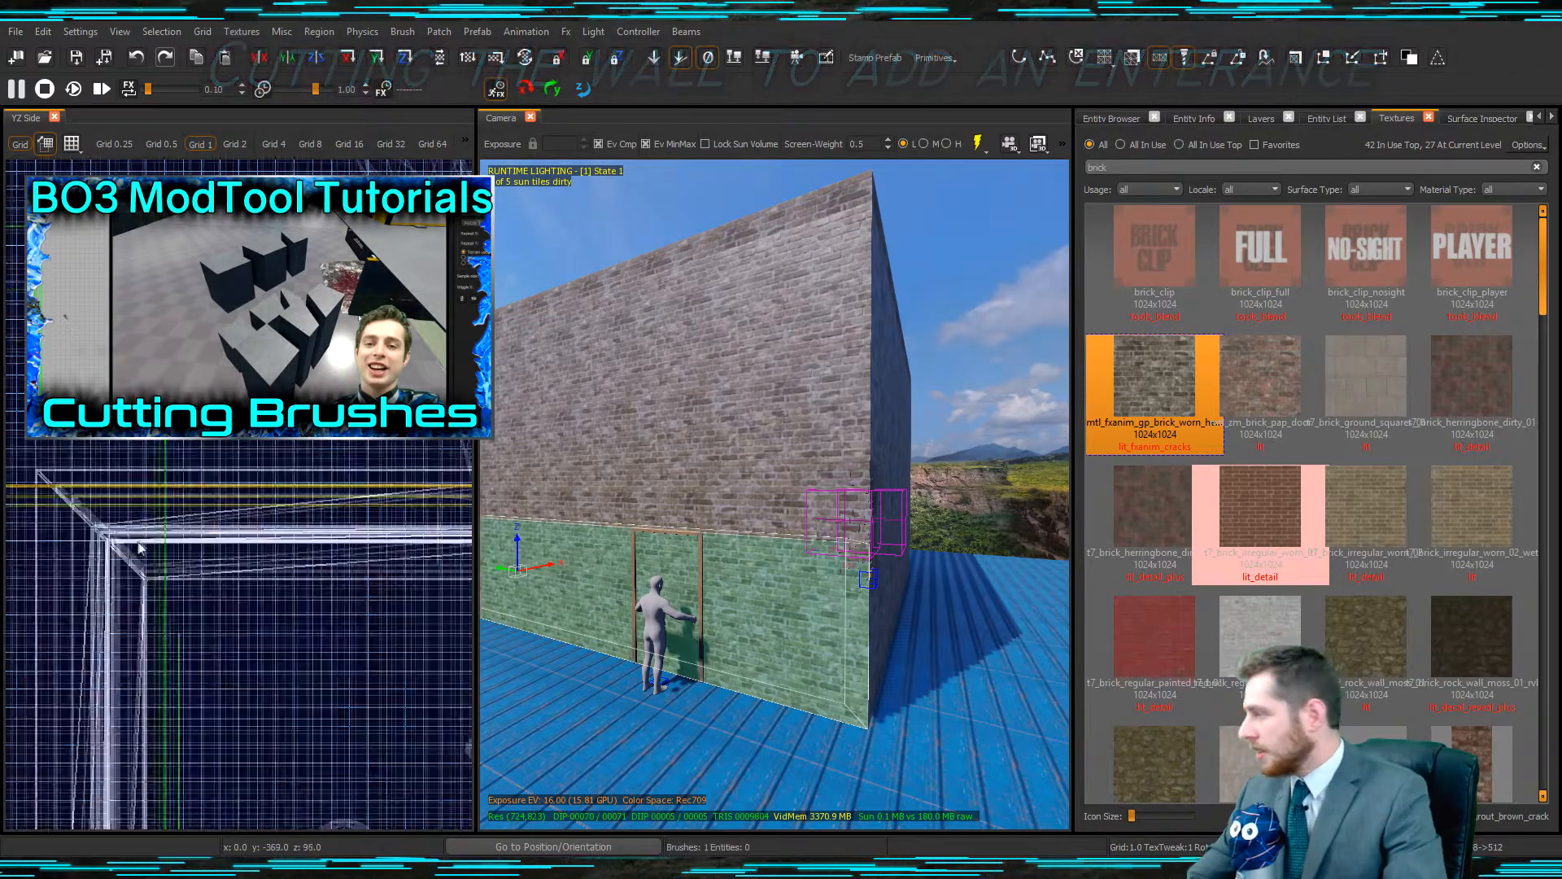
# Split the lower wall section along the door frame's sides and delete the piece filling the doorway.
pyautogui.scroll(-3, 225, 493)
pyautogui.scroll(4, 348, 540)
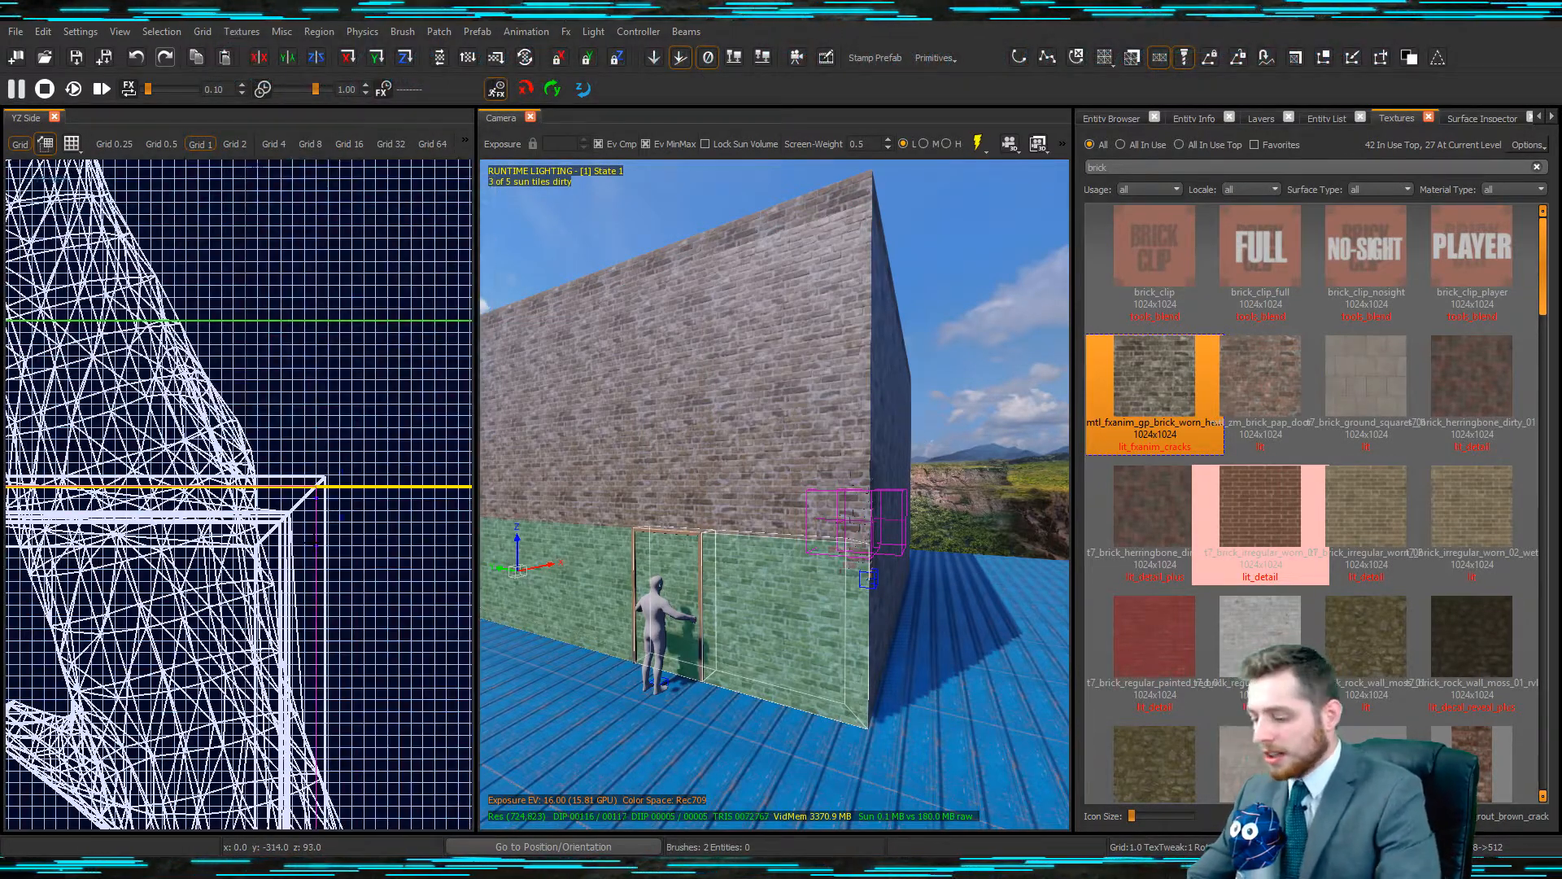
pyautogui.press('Escape')
pyautogui.keyDown('shift'); pyautogui.click(685, 567); pyautogui.keyUp('shift')
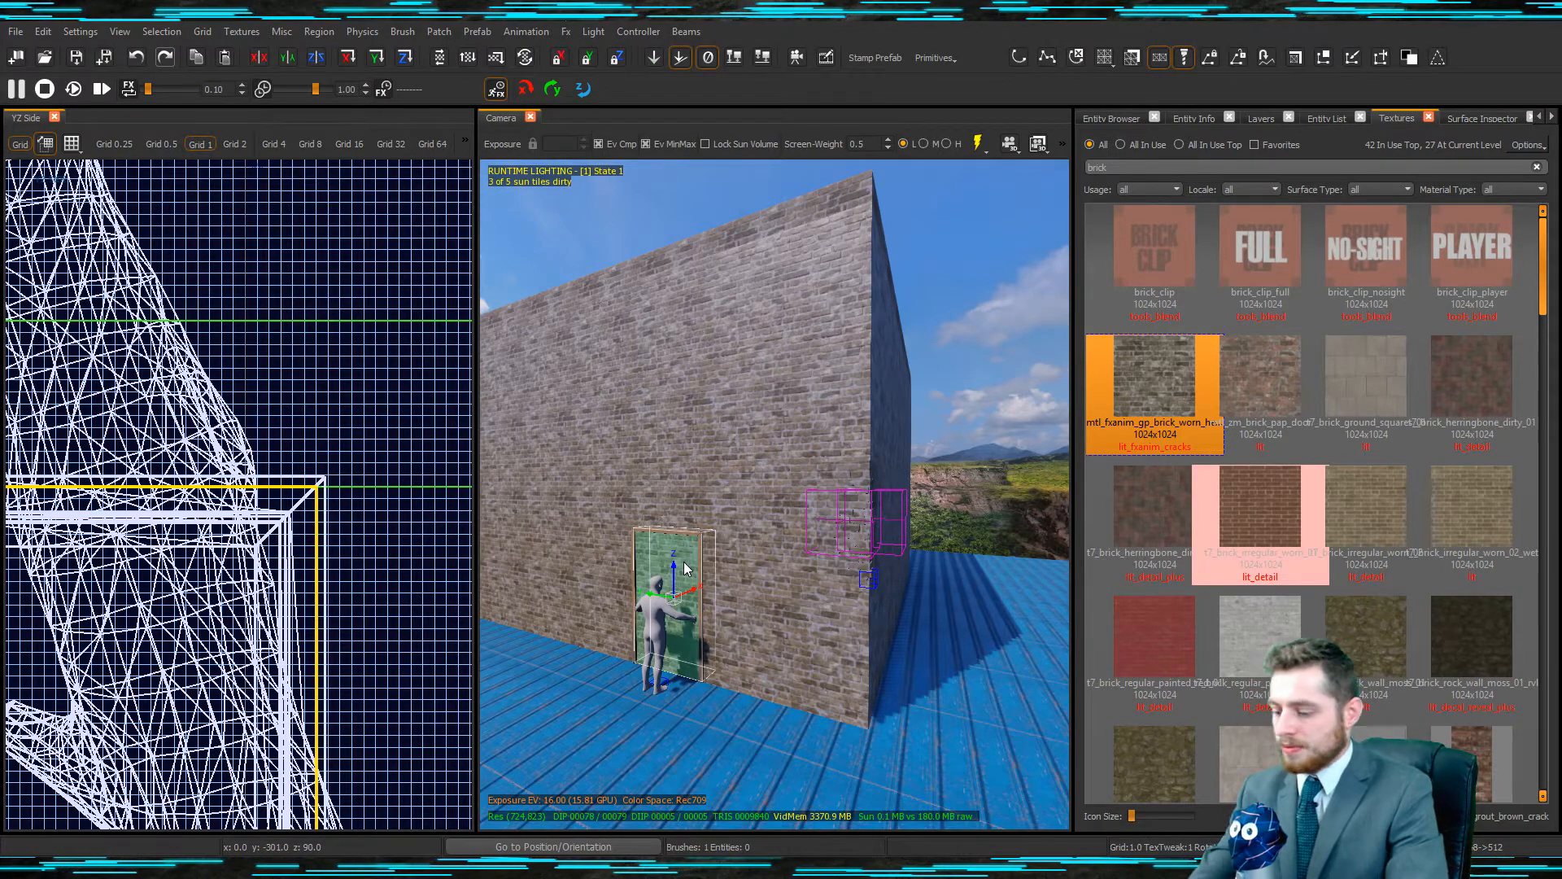
pyautogui.press('BackSpace')
# Apply the mtl_fxanim_gp_brick_worn material to the wall section above the doorway and clear the selection.
pyautogui.moveTo(779, 607)
pyautogui.mouseDown(button='right')
pyautogui.moveTo(700, 619)
pyautogui.moveTo(757, 602)
pyautogui.moveTo(716, 603)
pyautogui.moveTo(728, 529)
pyautogui.moveTo(708, 541)
pyautogui.moveTo(752, 572)
pyautogui.mouseUp(button='right')
pyautogui.keyDown('shift'); pyautogui.click(915, 352); pyautogui.keyUp('shift')
pyautogui.click(1170, 374)
pyautogui.press('Escape')
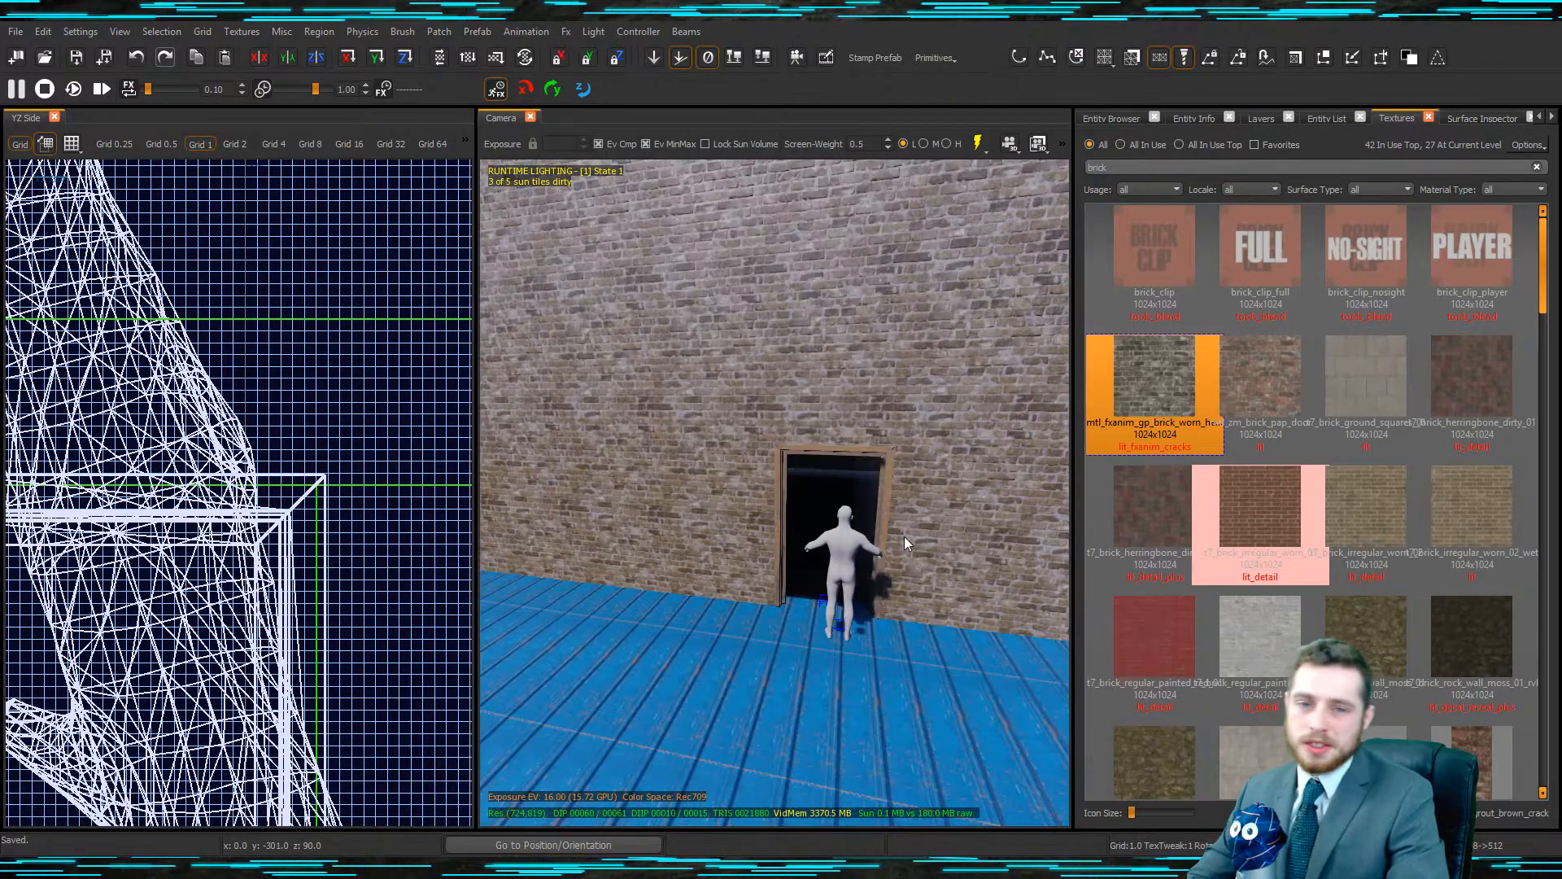
pyautogui.moveTo(905, 536)
pyautogui.mouseDown(button='right')
pyautogui.moveTo(916, 558)
pyautogui.moveTo(761, 573)
pyautogui.mouseUp(button='right')
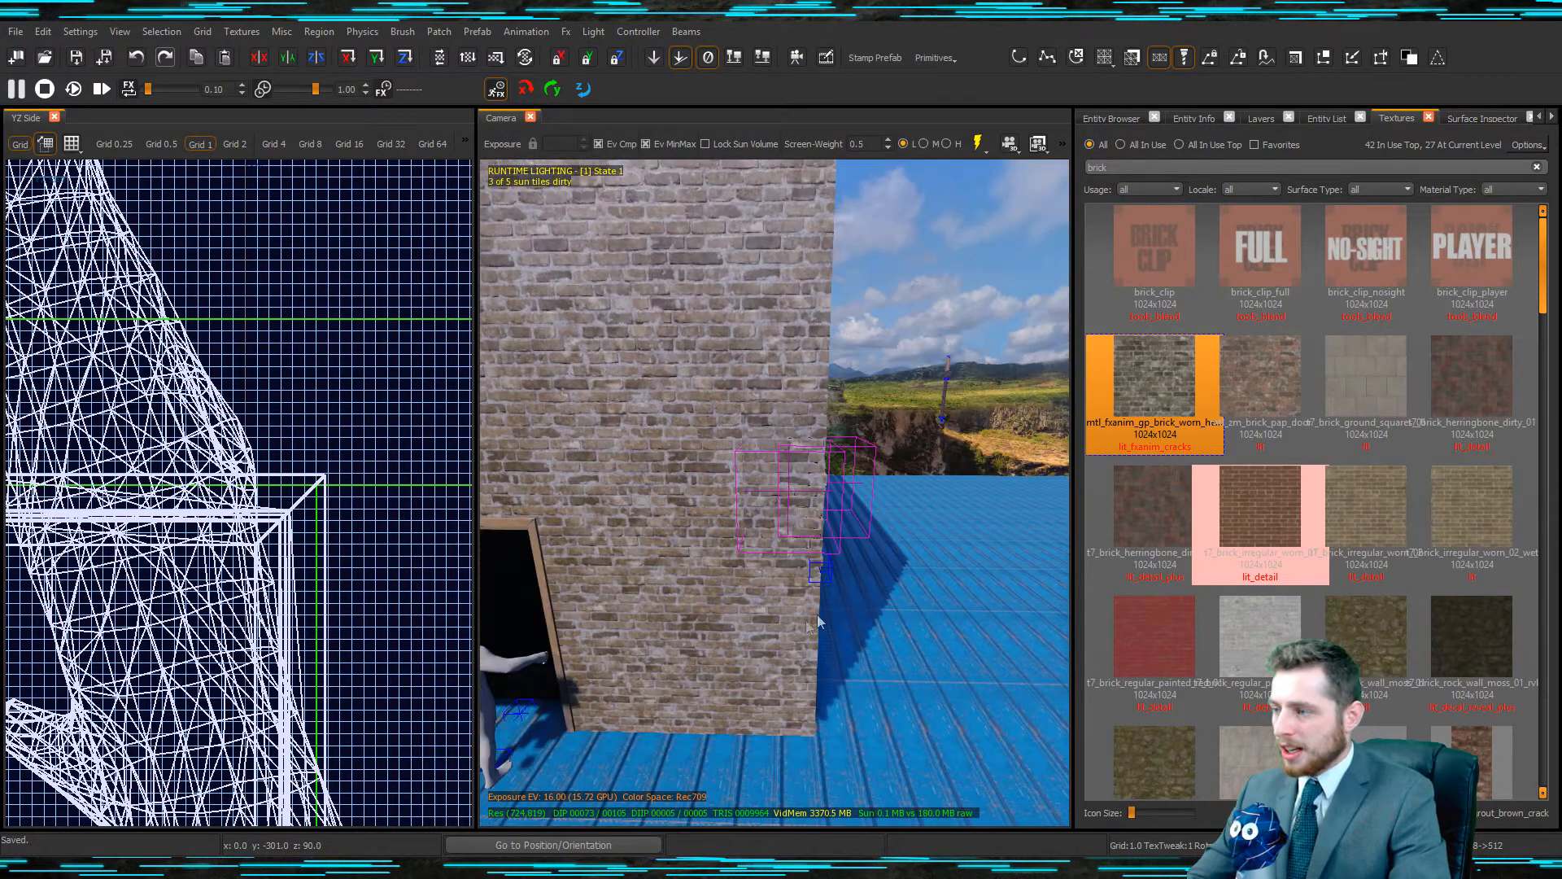
pyautogui.moveTo(818, 623); pyautogui.dragTo(824, 621, button='right')
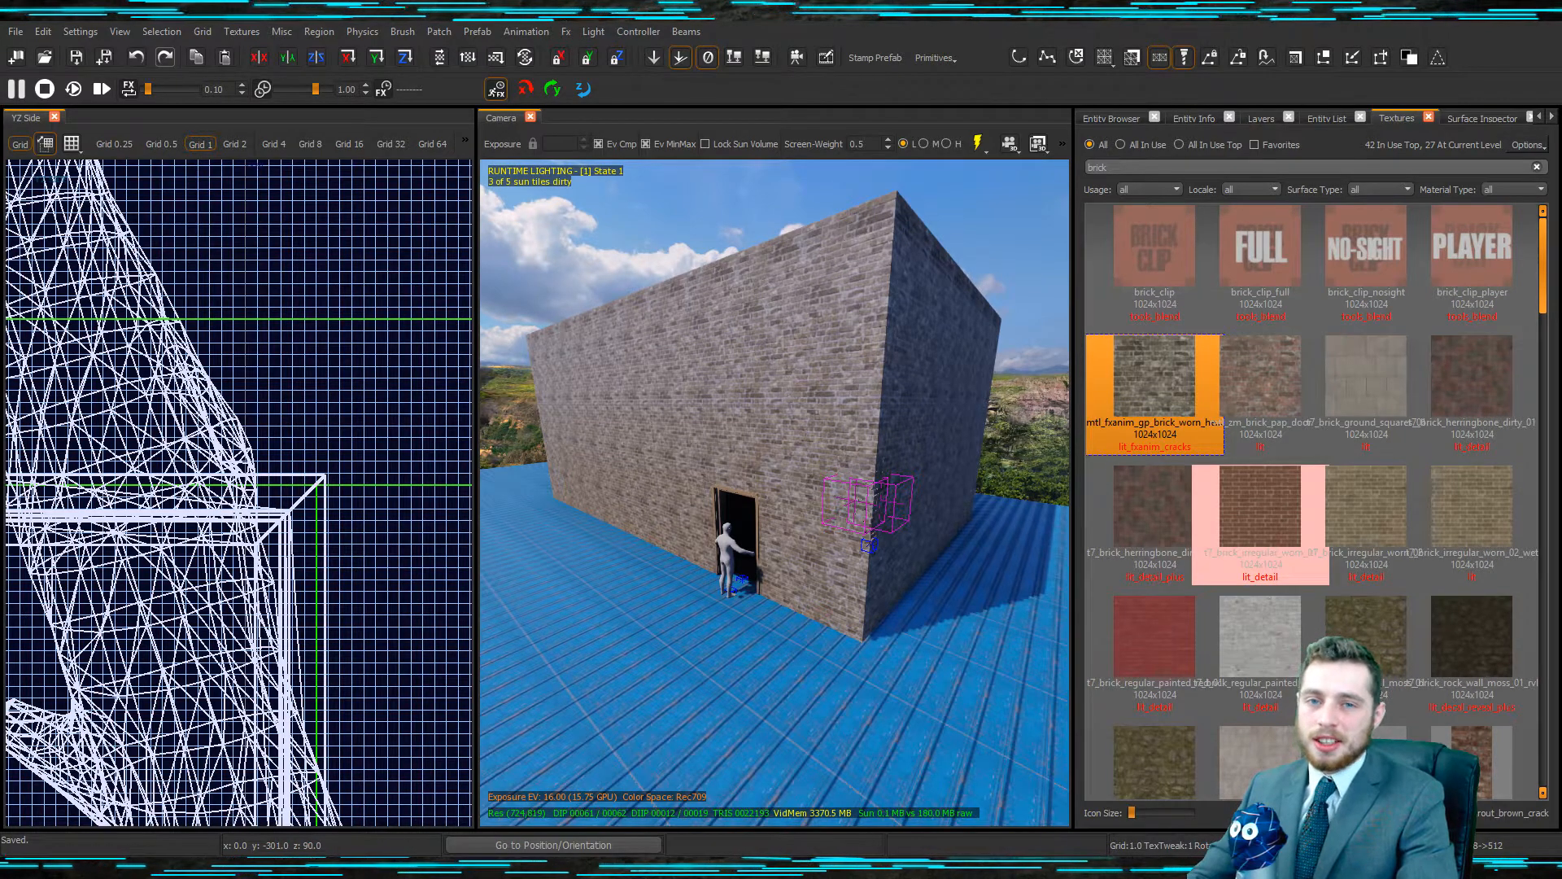
# Switch to the Pinterest page in the browser, look through the brick house pin's similar ideas, and return to the search results.
pyautogui.moveTo(1561, 482); pyautogui.dragTo(1028, 0)
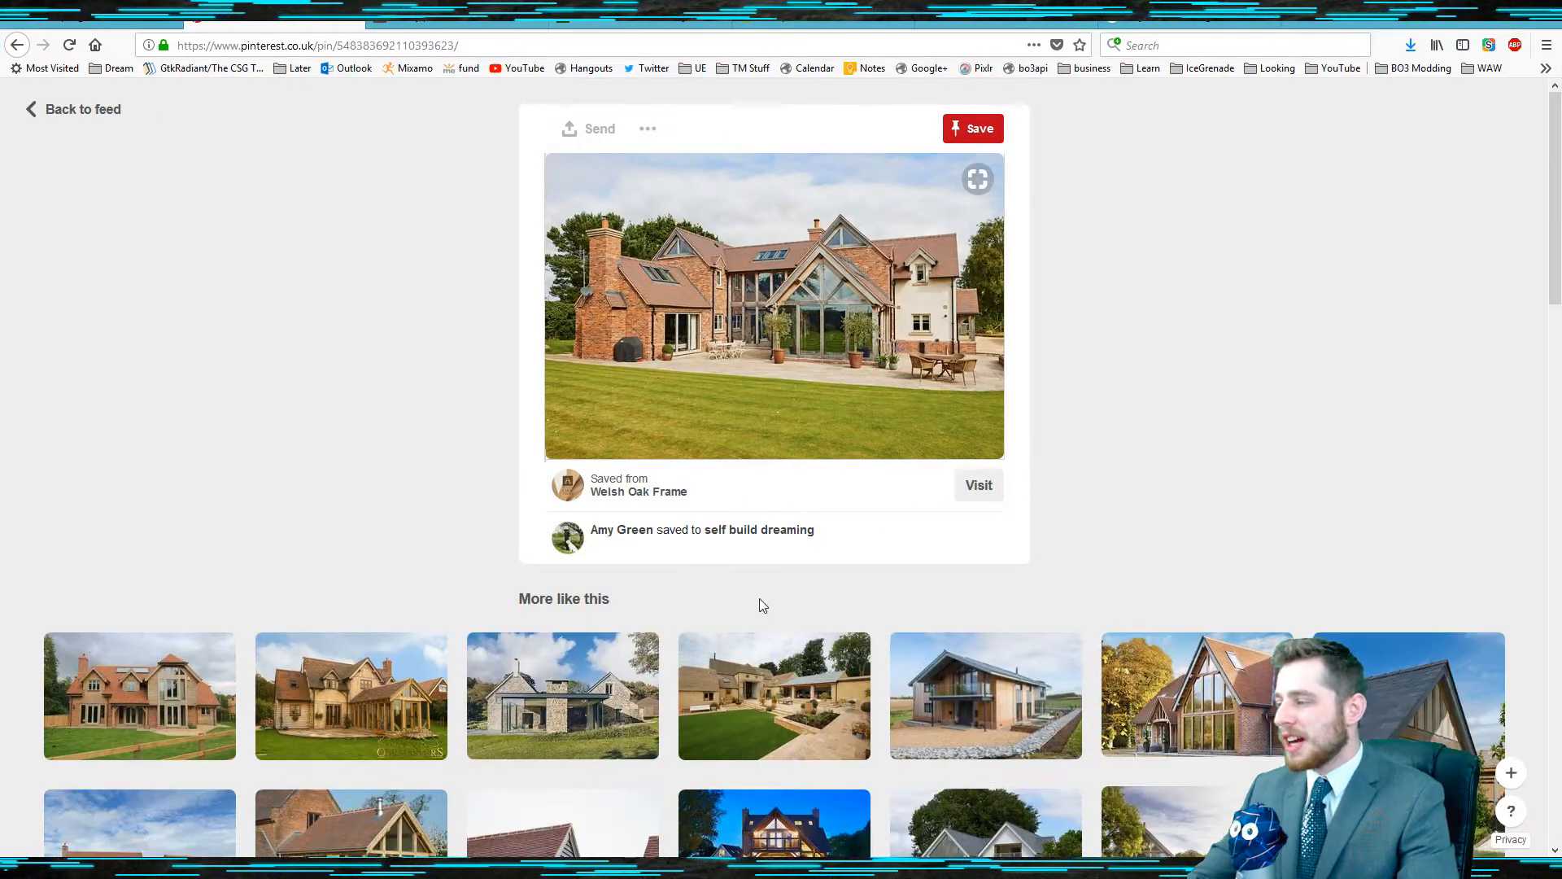
pyautogui.scroll(-5, 763, 606)
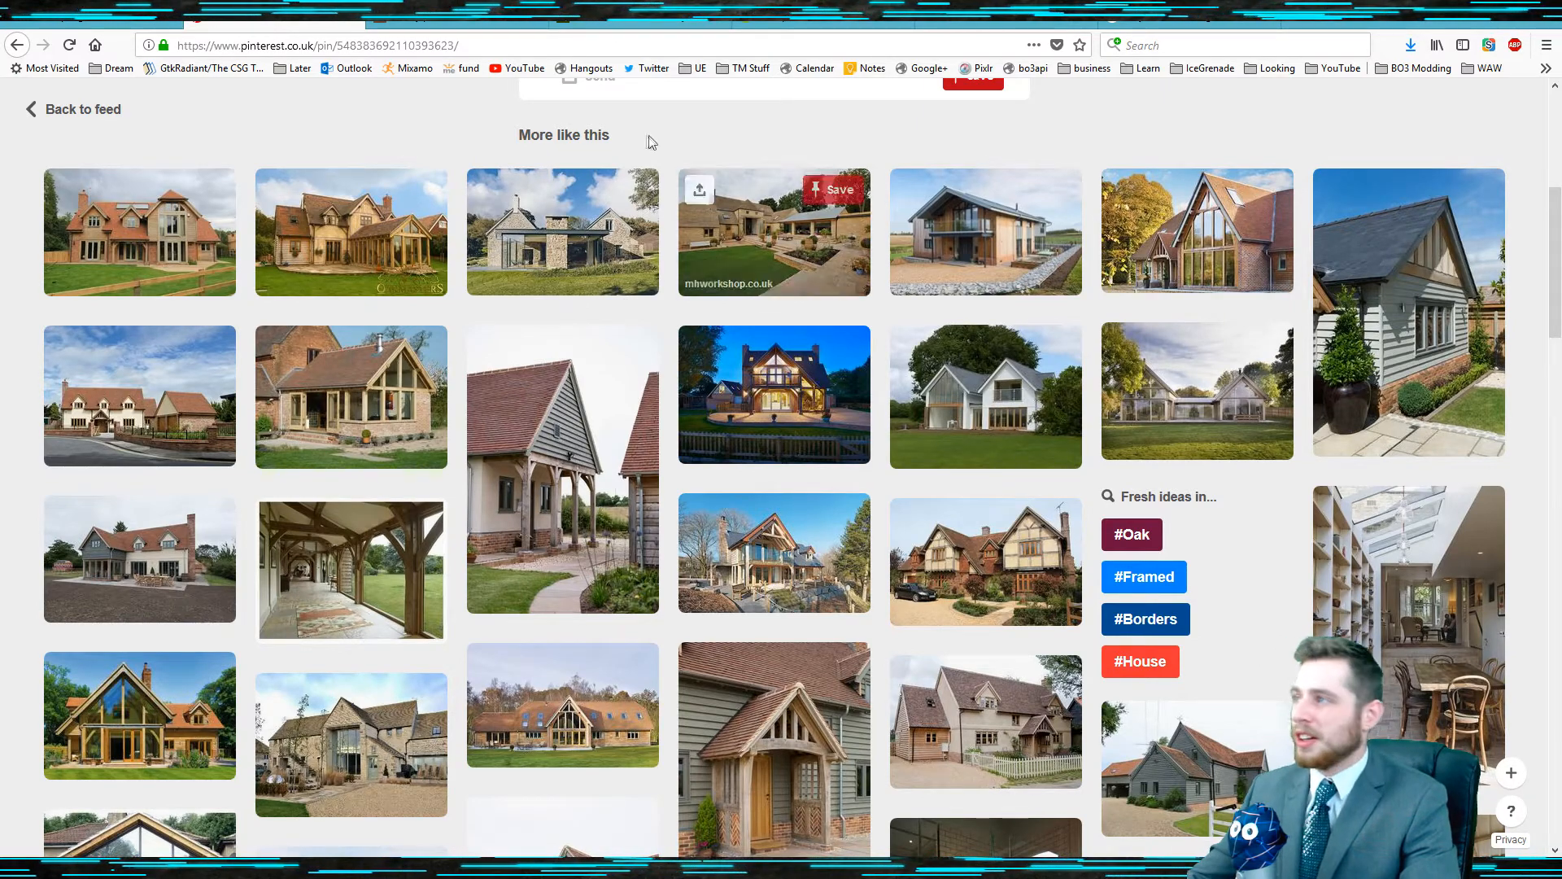
pyautogui.scroll(5, 648, 139)
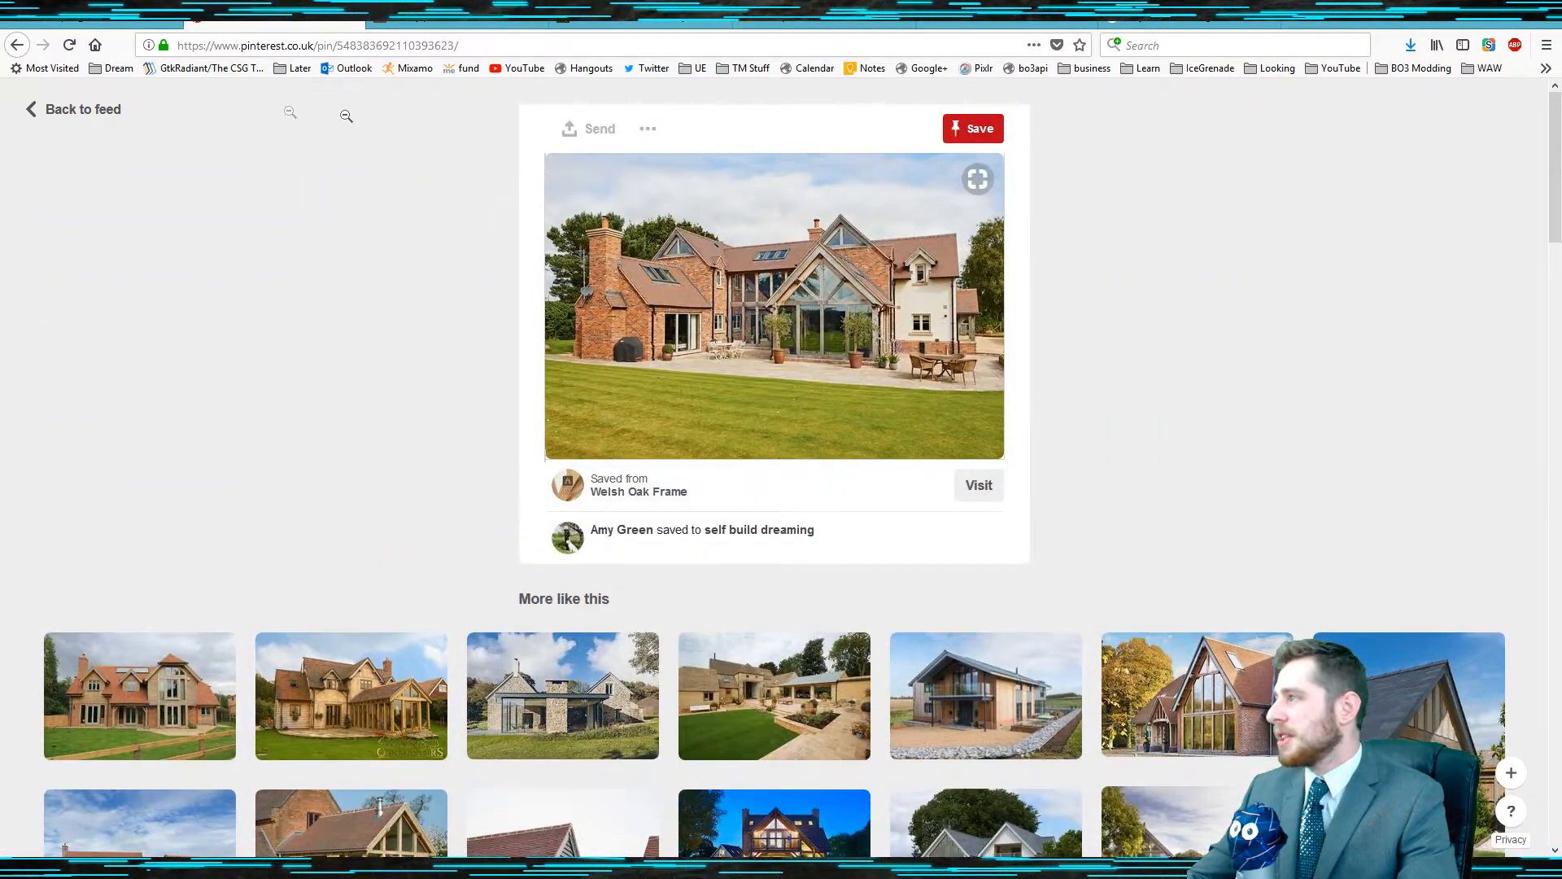
pyautogui.click(78, 109)
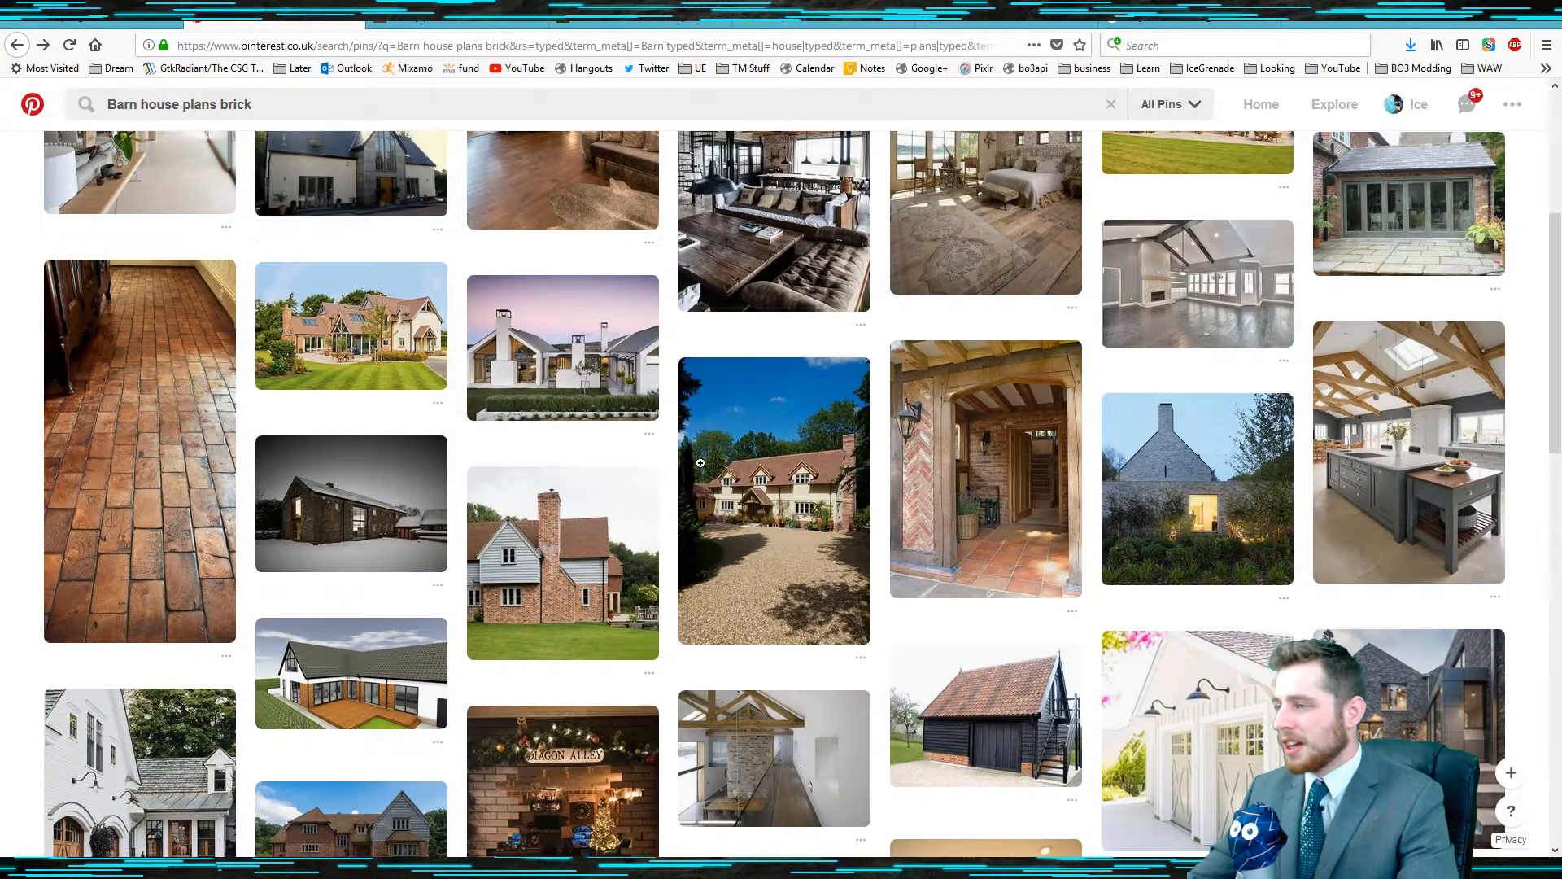
# Browse the "Barn house plans brick" results for reference images and open the pin with arched brick garage doors.
pyautogui.scroll(-1, 703, 472)
pyautogui.scroll(-3, 704, 472)
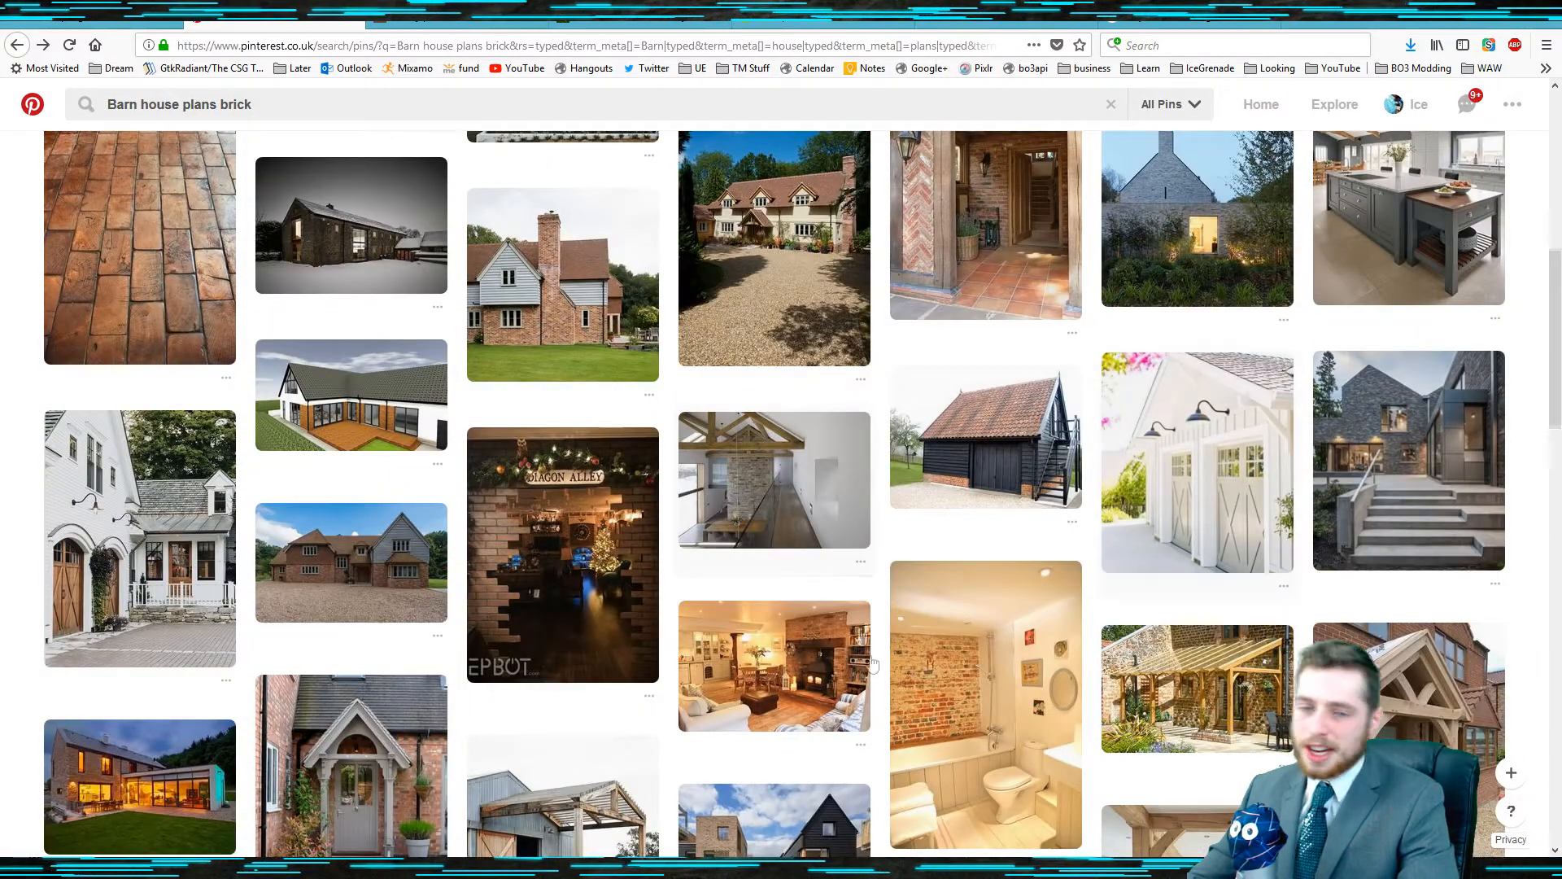
pyautogui.scroll(-5, 1080, 518)
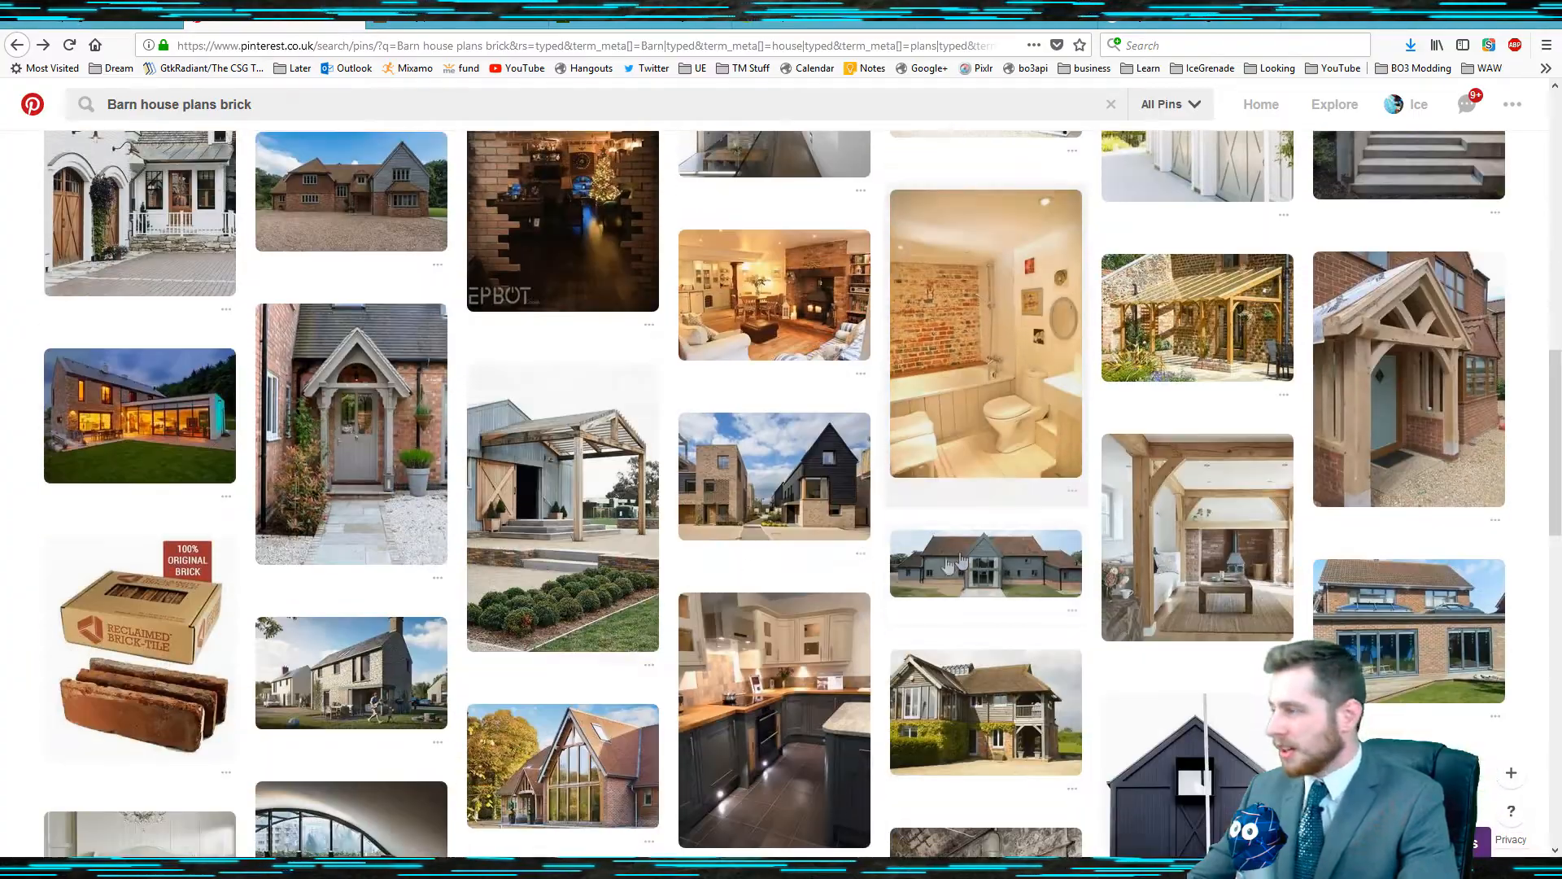
pyautogui.scroll(-3, 568, 606)
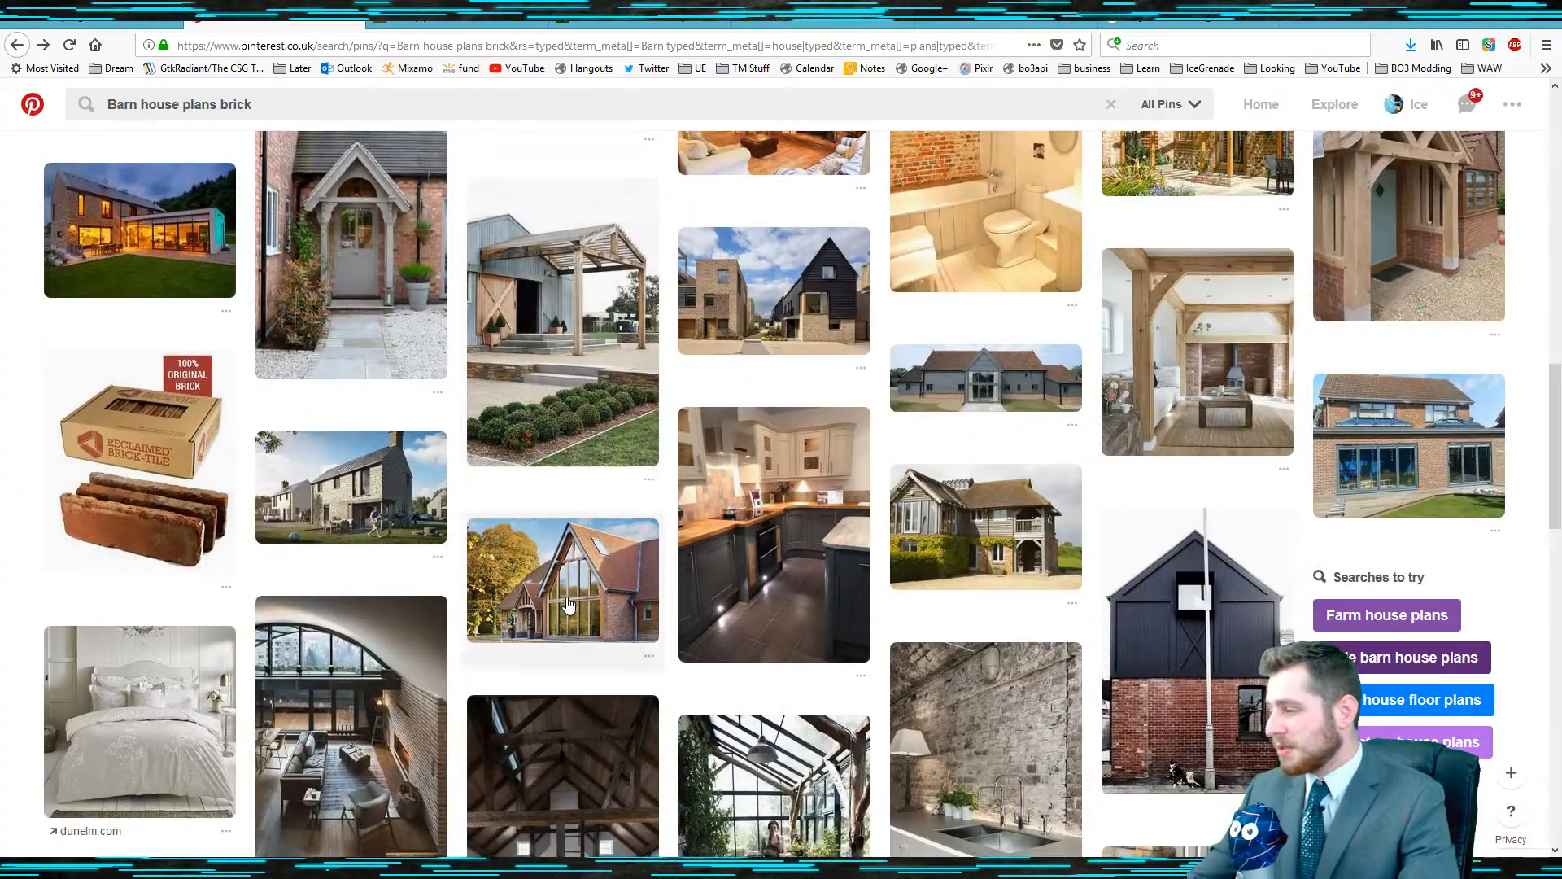
pyautogui.scroll(-6, 568, 606)
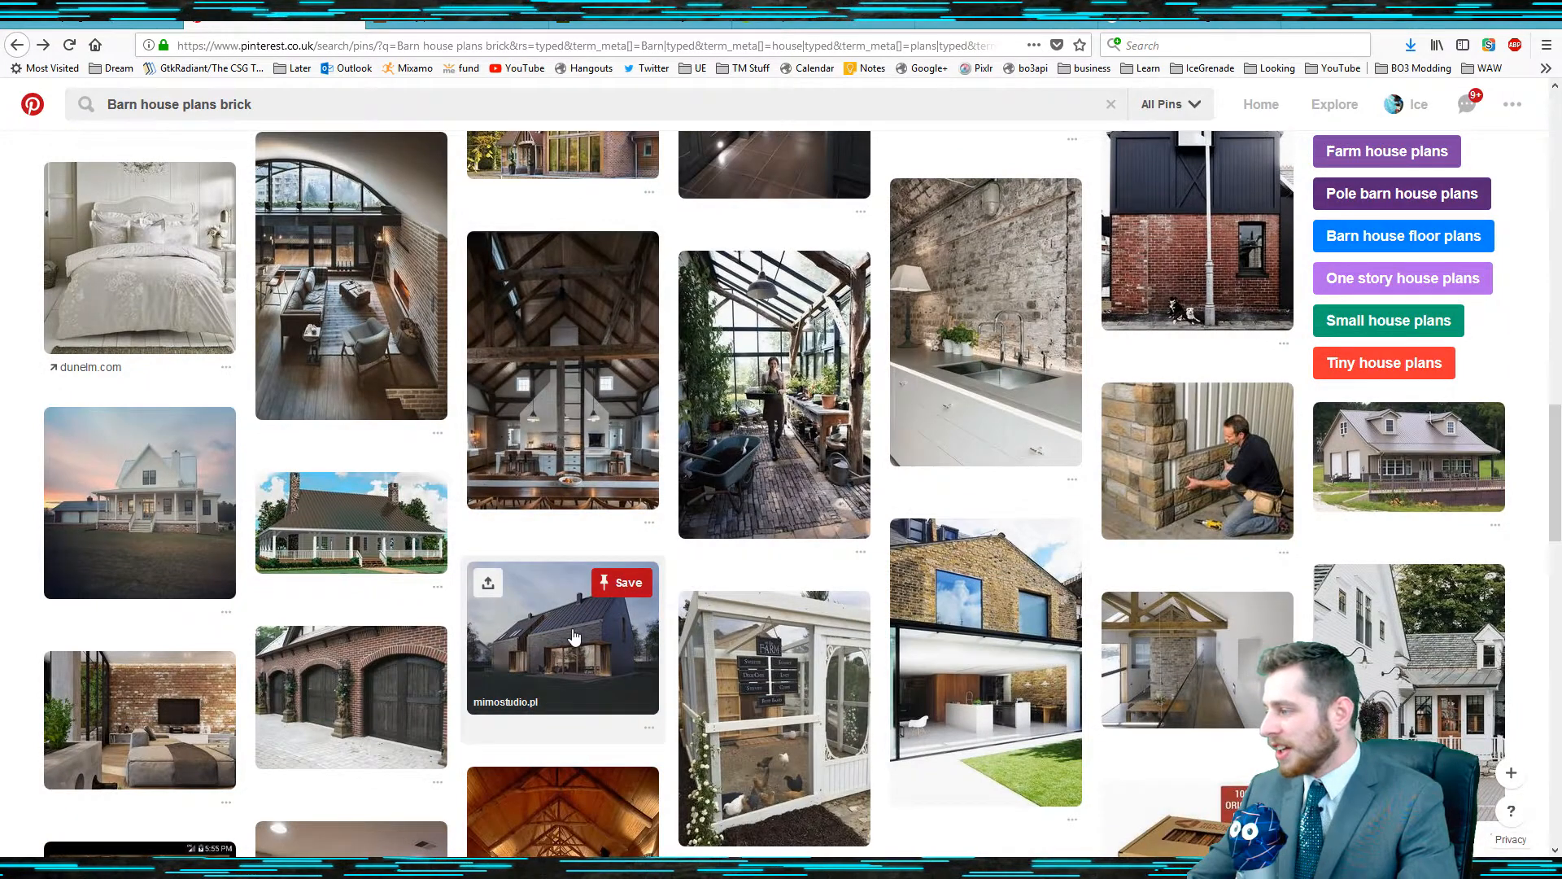
pyautogui.click(341, 694)
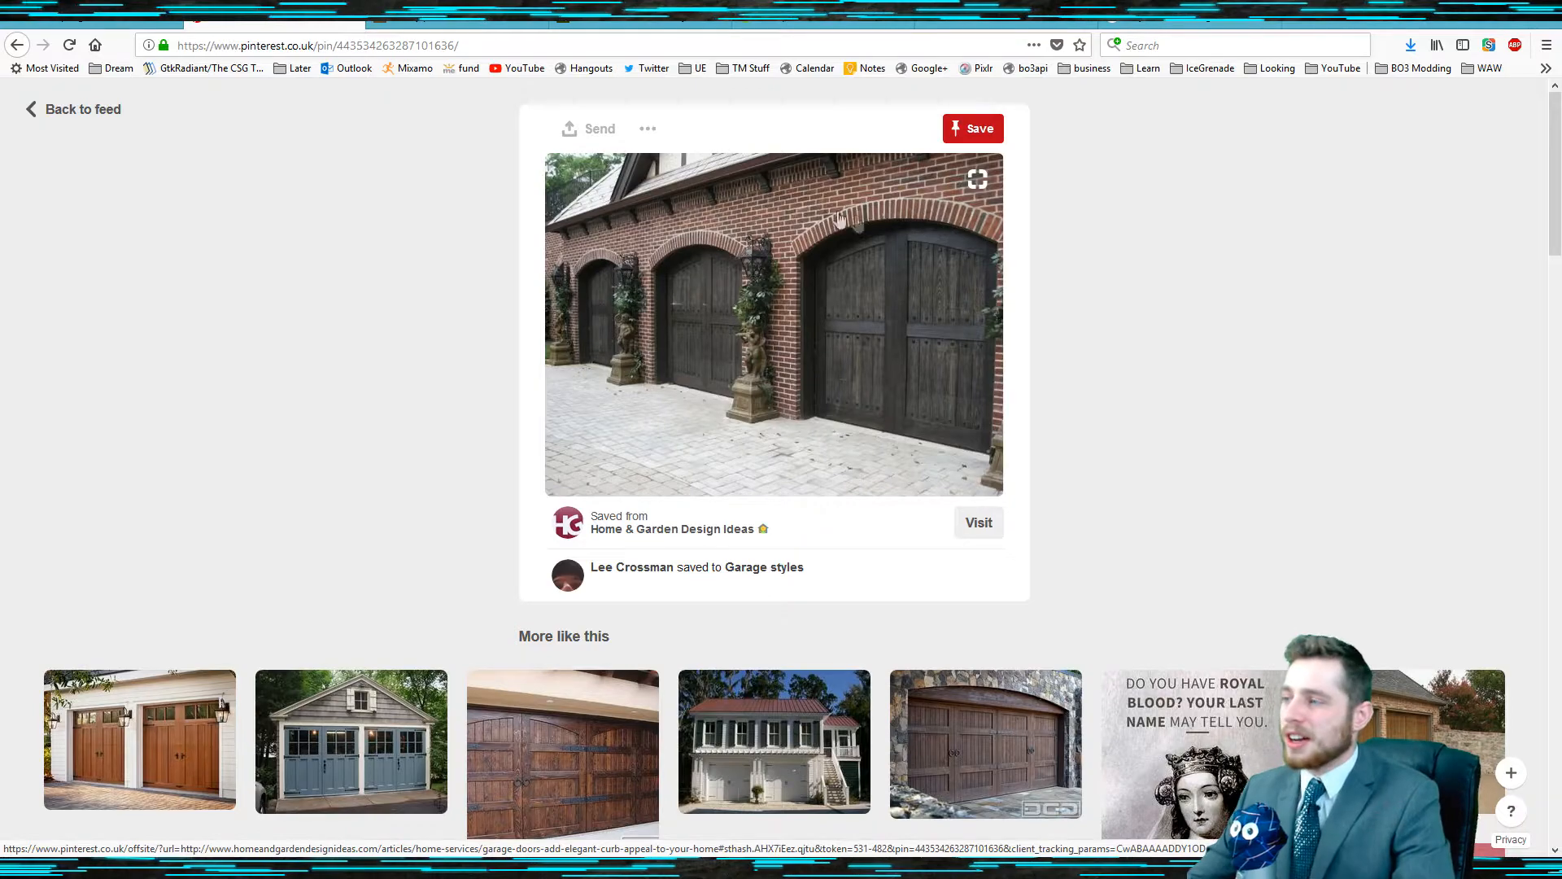
# Return to the "brick house" image results and open the symmetrical red two-storey brick house photo at full size.
pyautogui.click(74, 108)
pyautogui.scroll(-8, 862, 592)
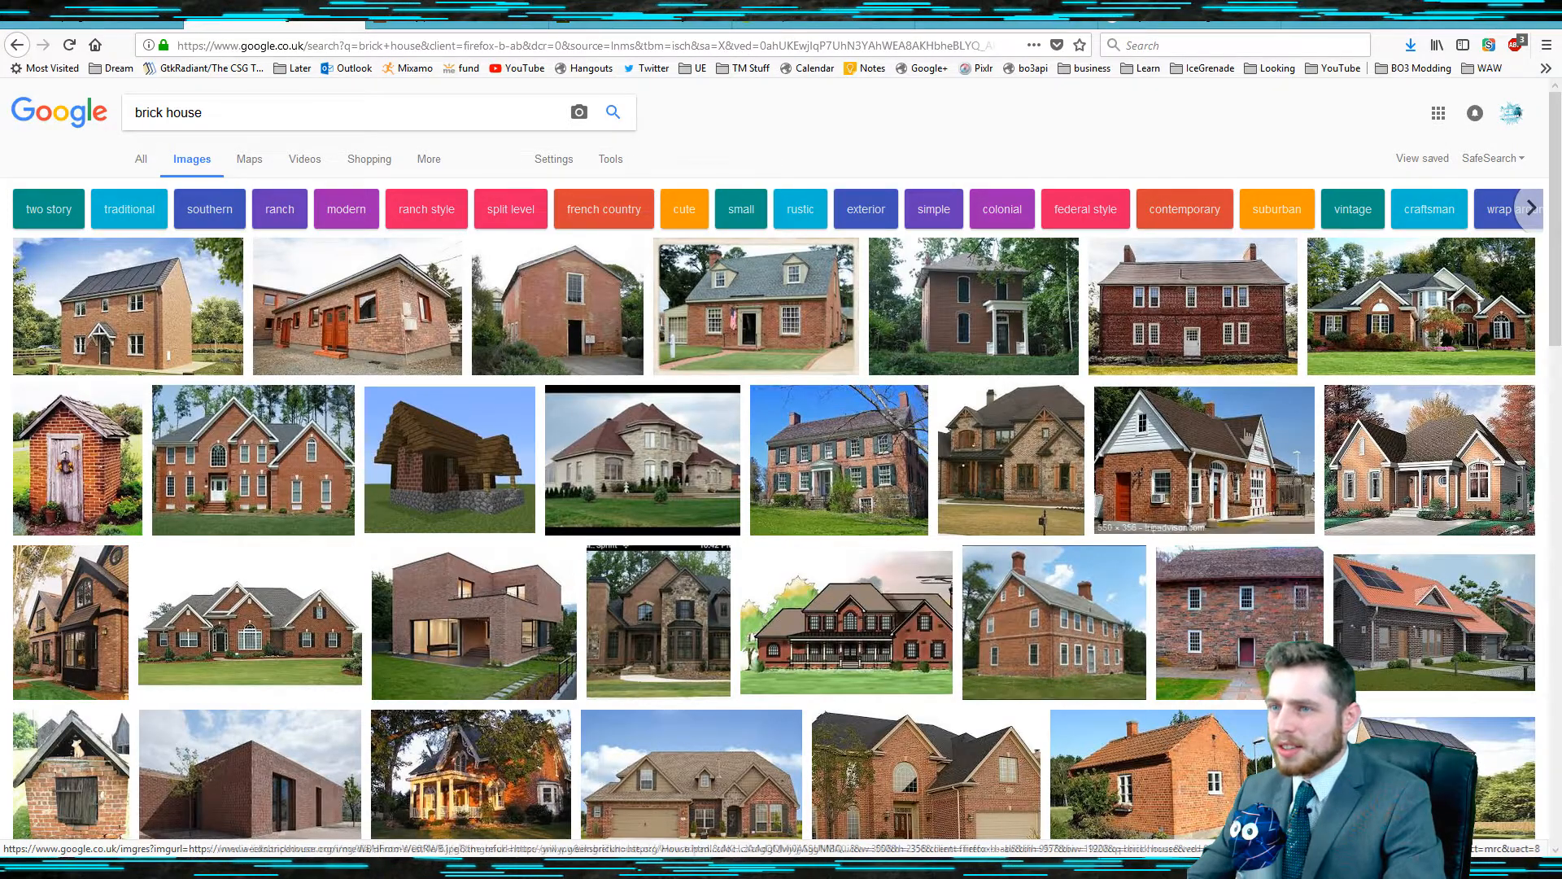
pyautogui.click(1228, 326)
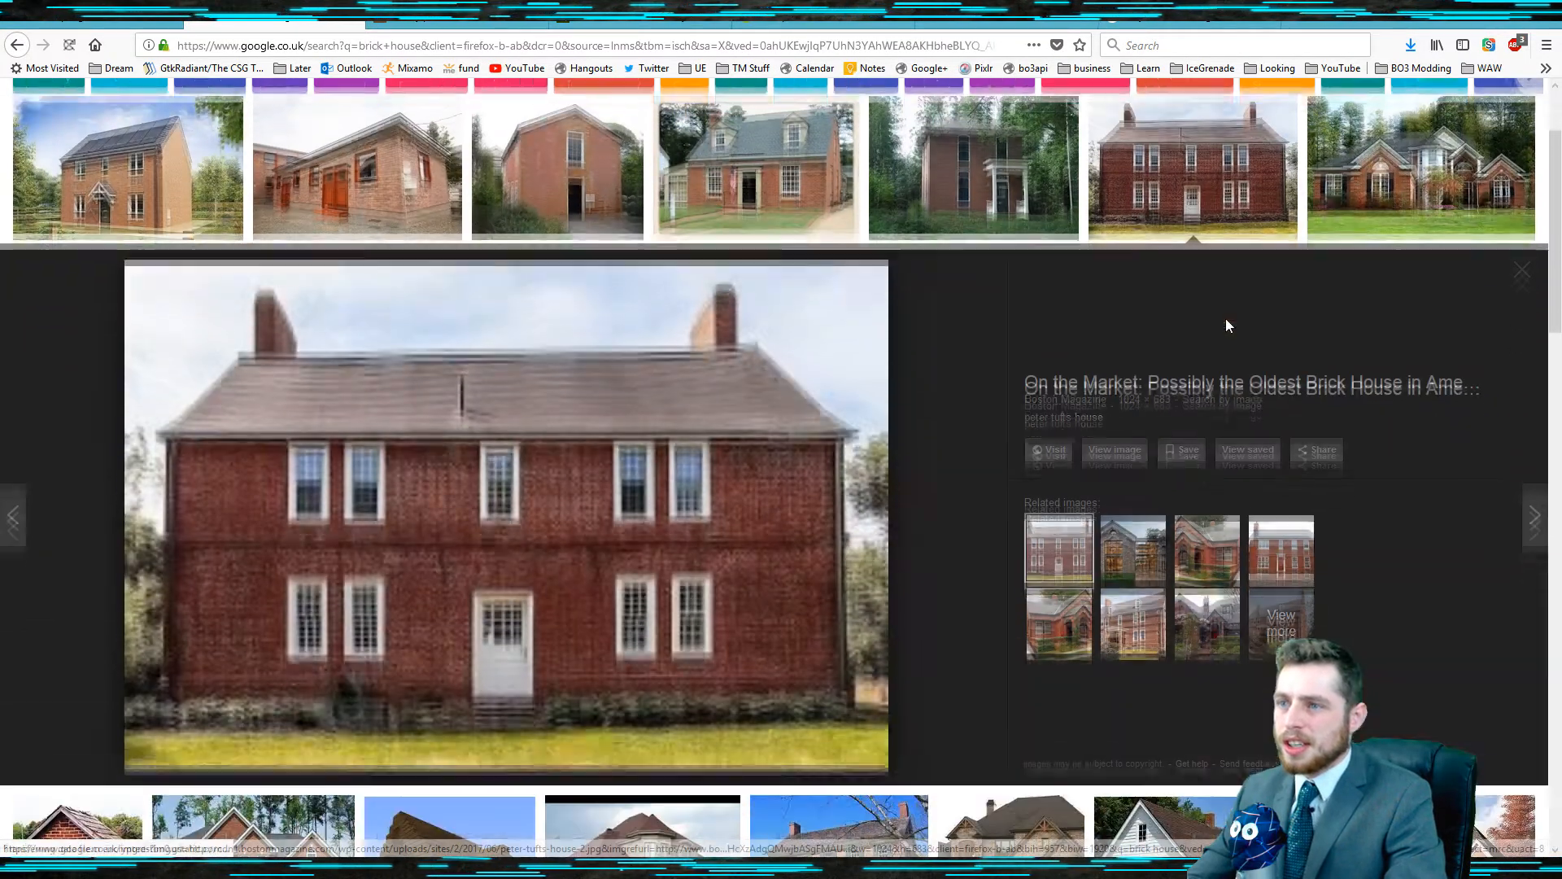
pyautogui.click(1116, 450)
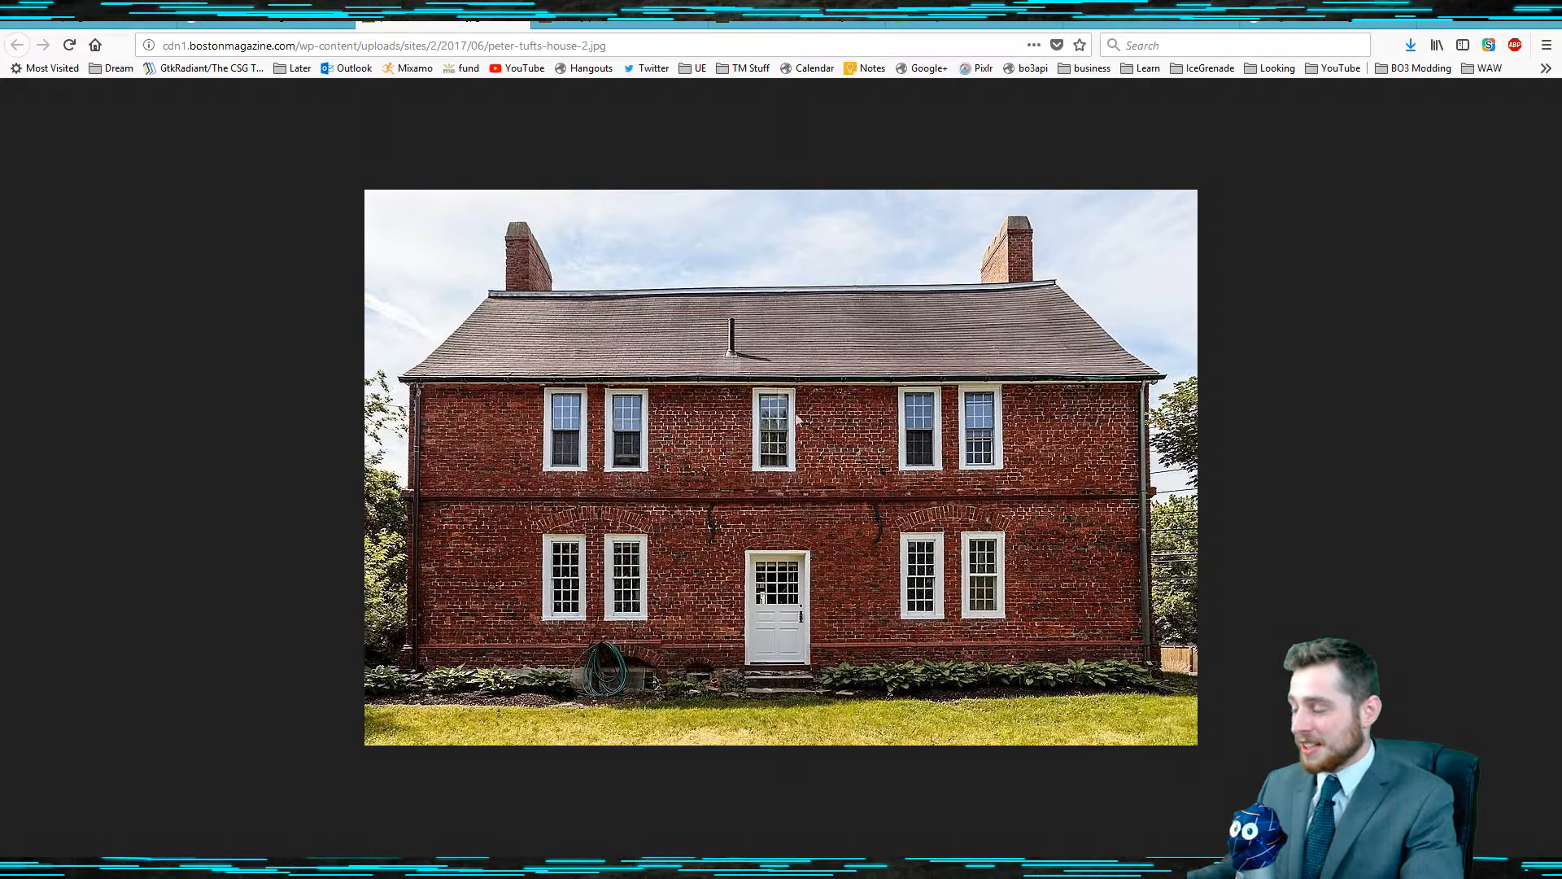
# Switch between the map editor and the browser to compare the brick box with the house reference photo.
pyautogui.click(462, 865)
pyautogui.moveTo(729, 591); pyautogui.dragTo(802, 554, button='right')
pyautogui.hotkey('alt', 'Tab')
pyautogui.hotkey('alt', 'Tab')
pyautogui.hotkey('alt', 'Tab')
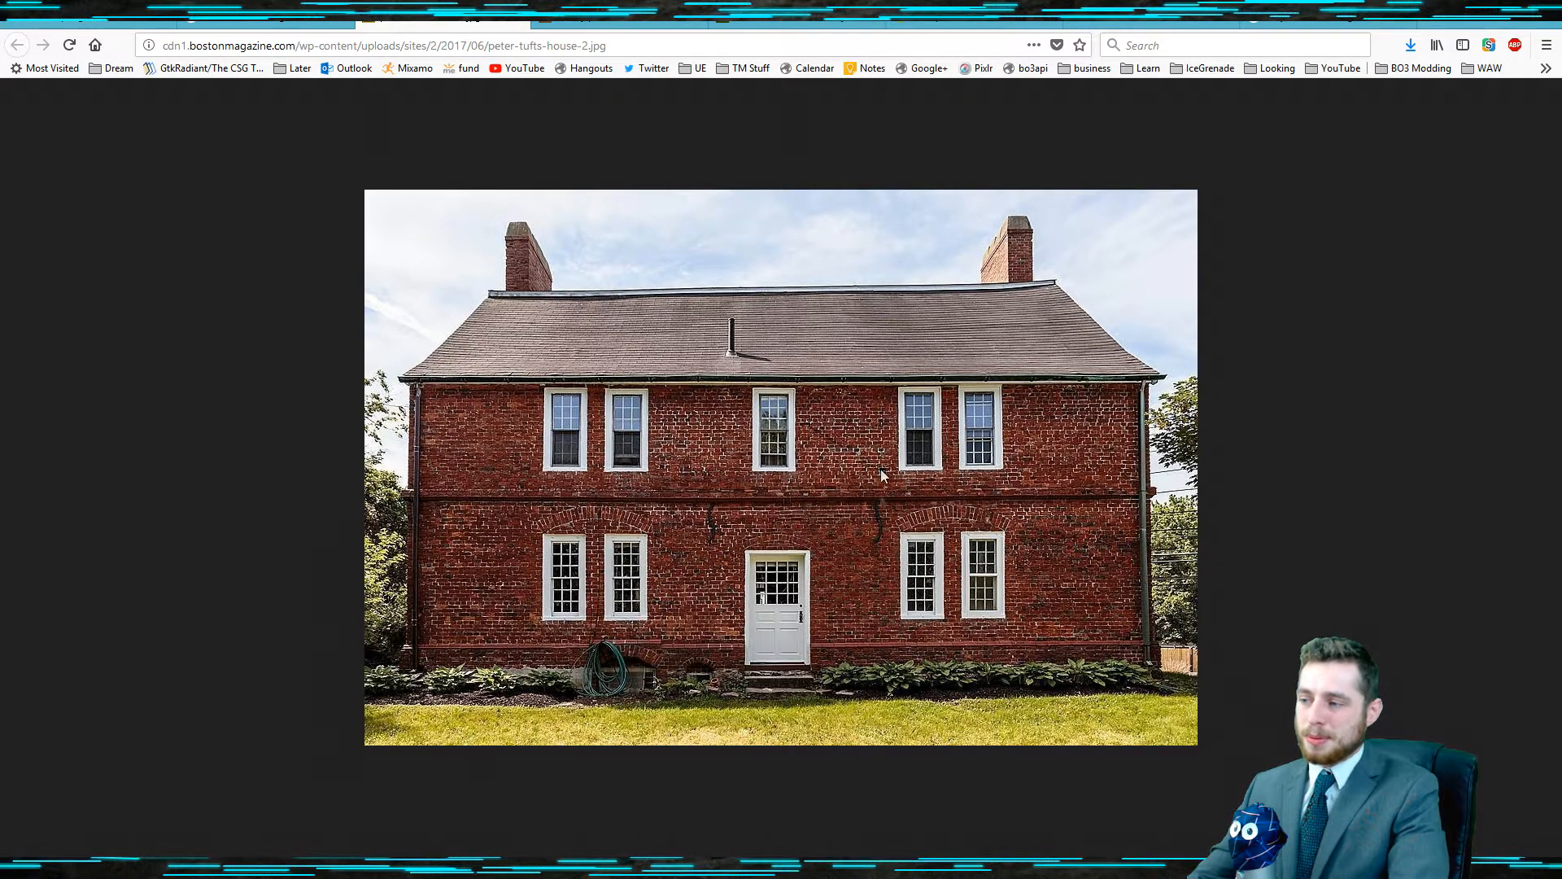
pyautogui.hotkey('alt', 'Tab')
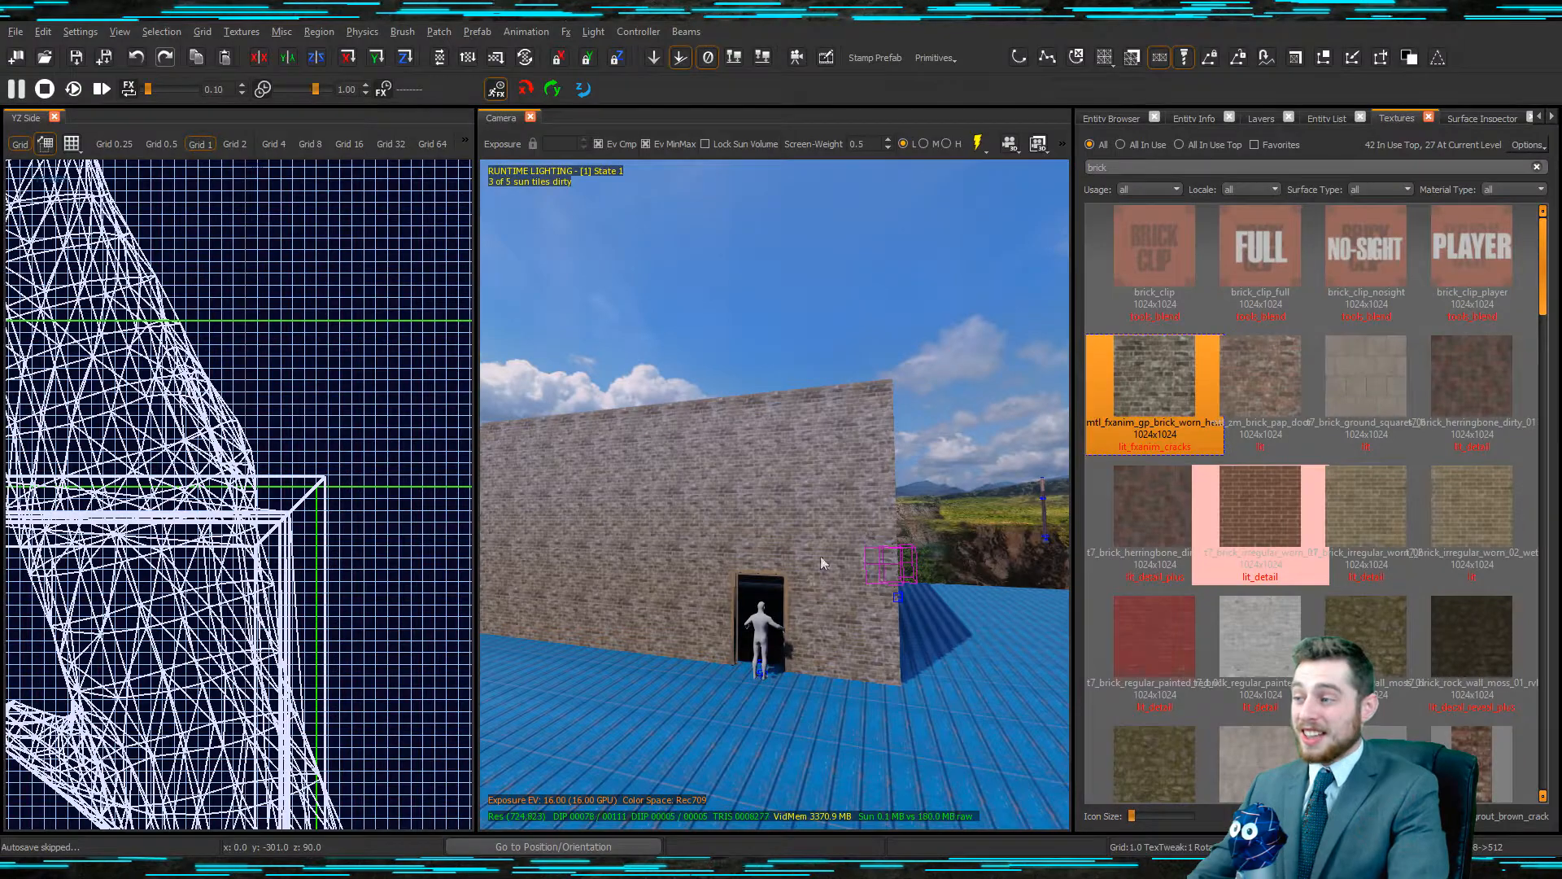
# Select the upper section of the front wall and switch the 2D view to XY Top.
pyautogui.keyDown('shift'); pyautogui.click(489, 548); pyautogui.keyUp('shift')
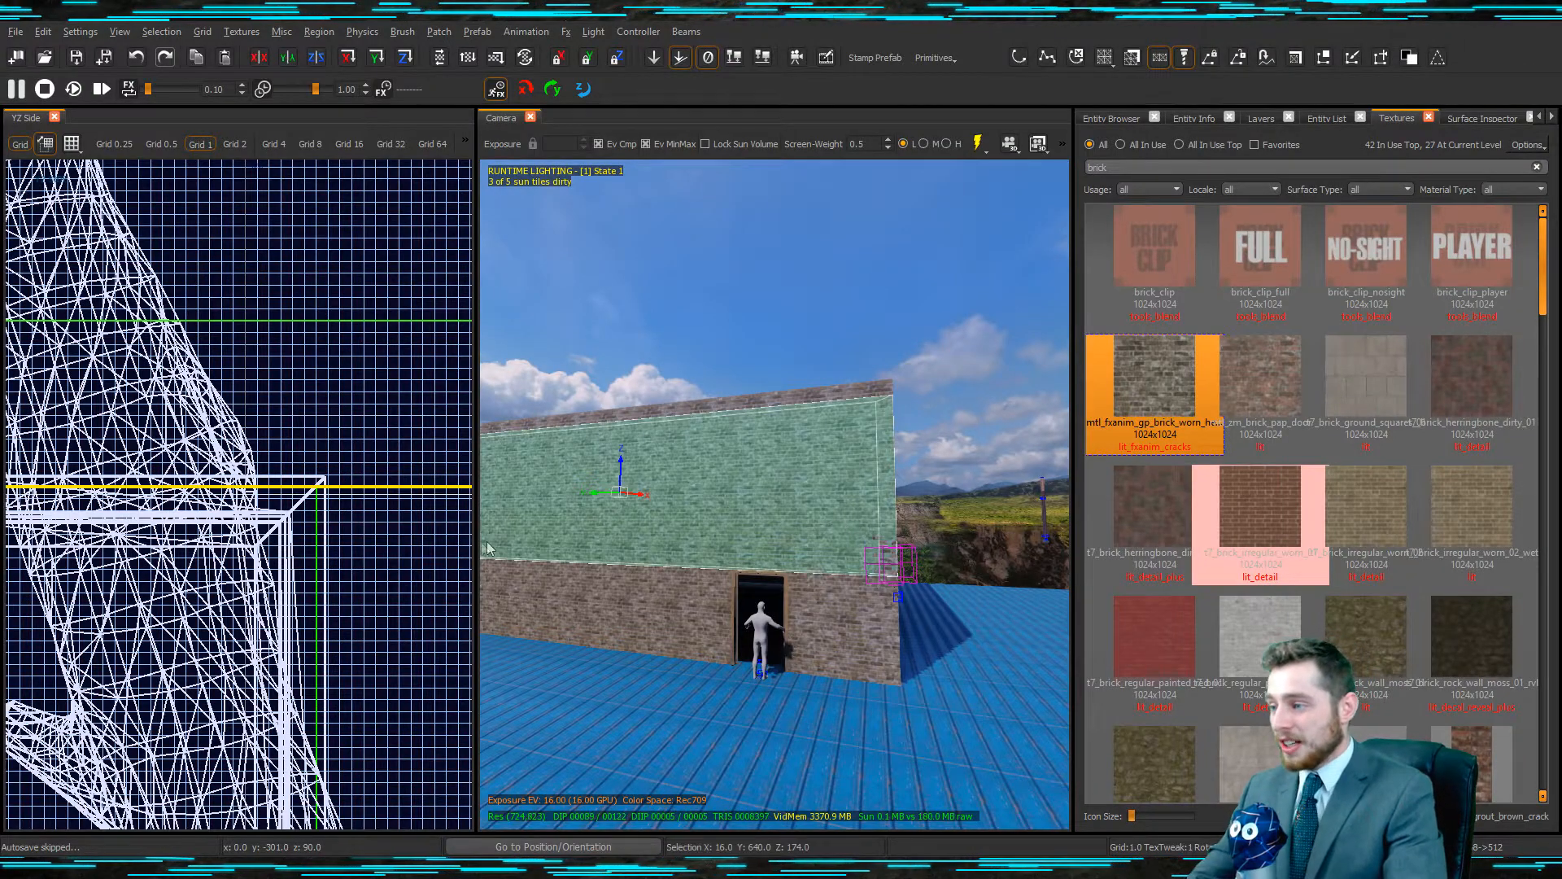
pyautogui.hotkey('ctrl', 'Tab')
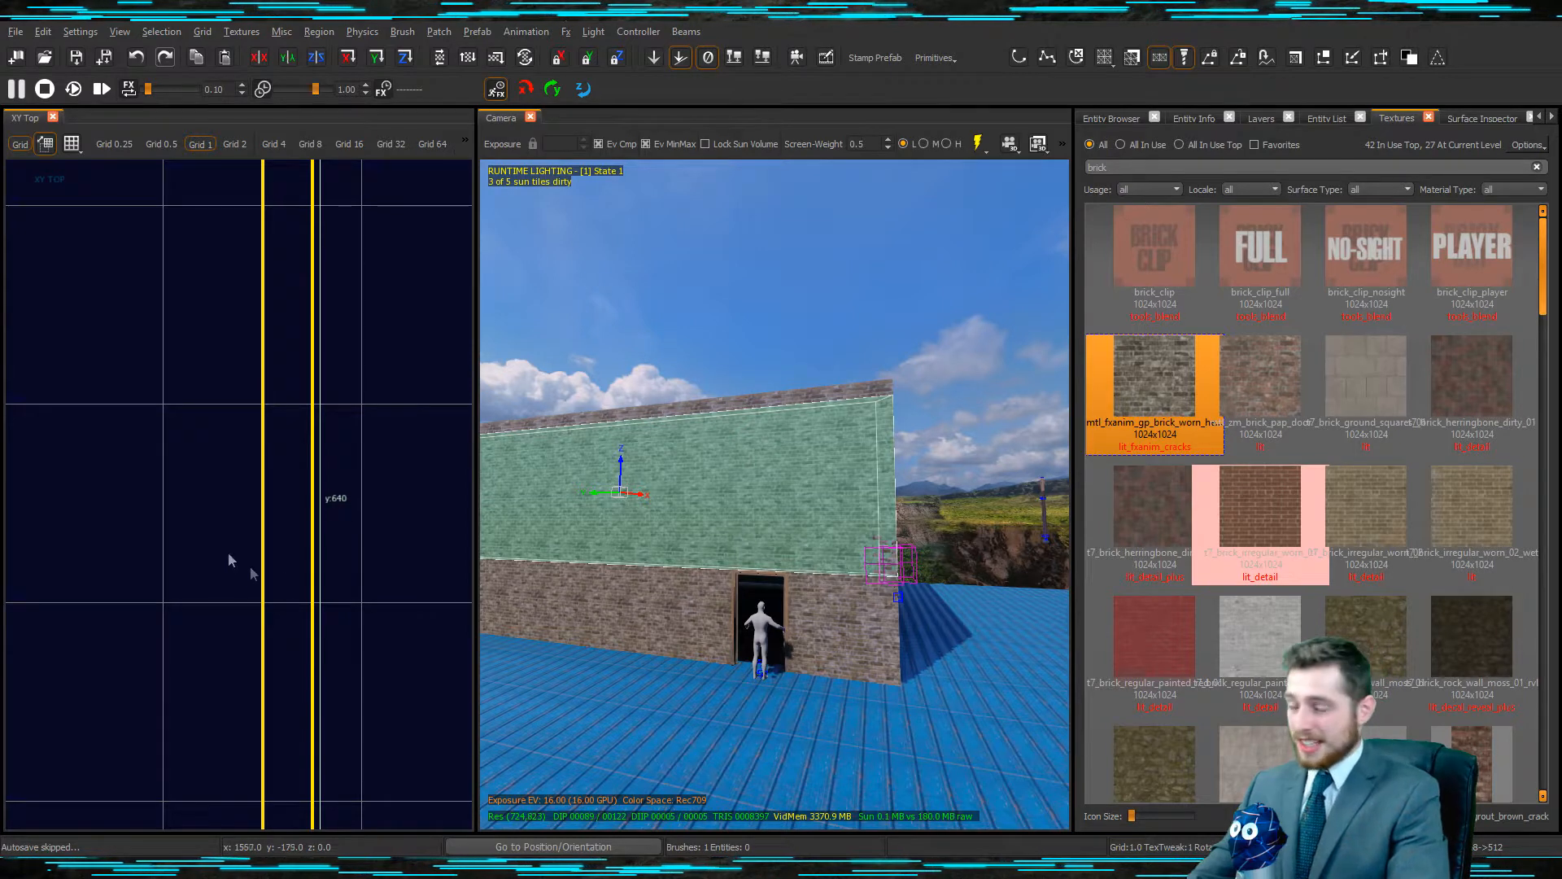
pyautogui.scroll(-4, 296, 558)
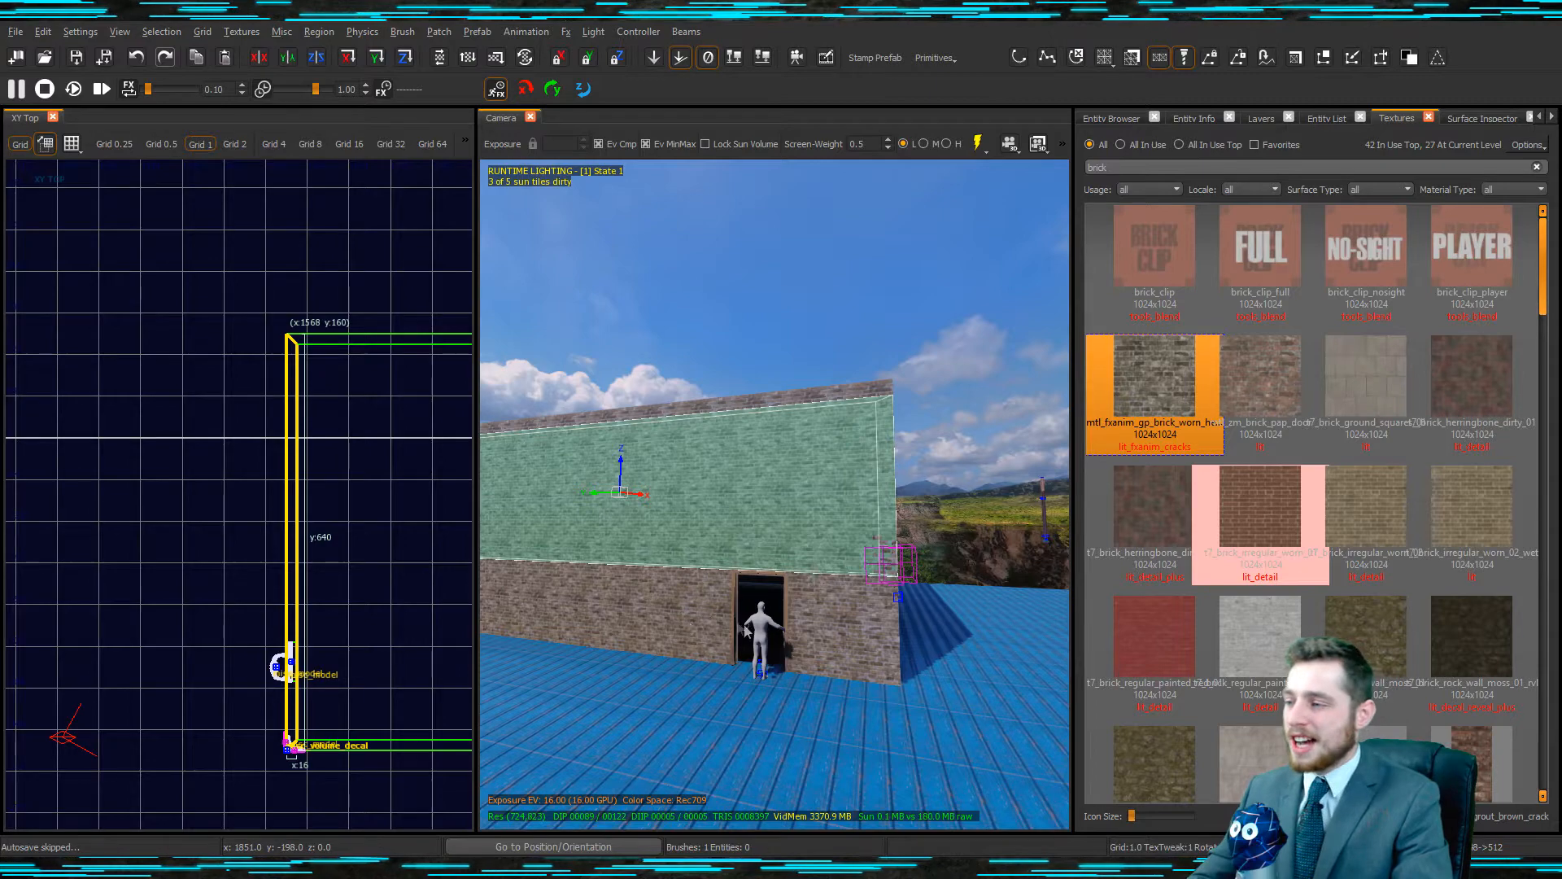
pyautogui.scroll(5, 780, 627)
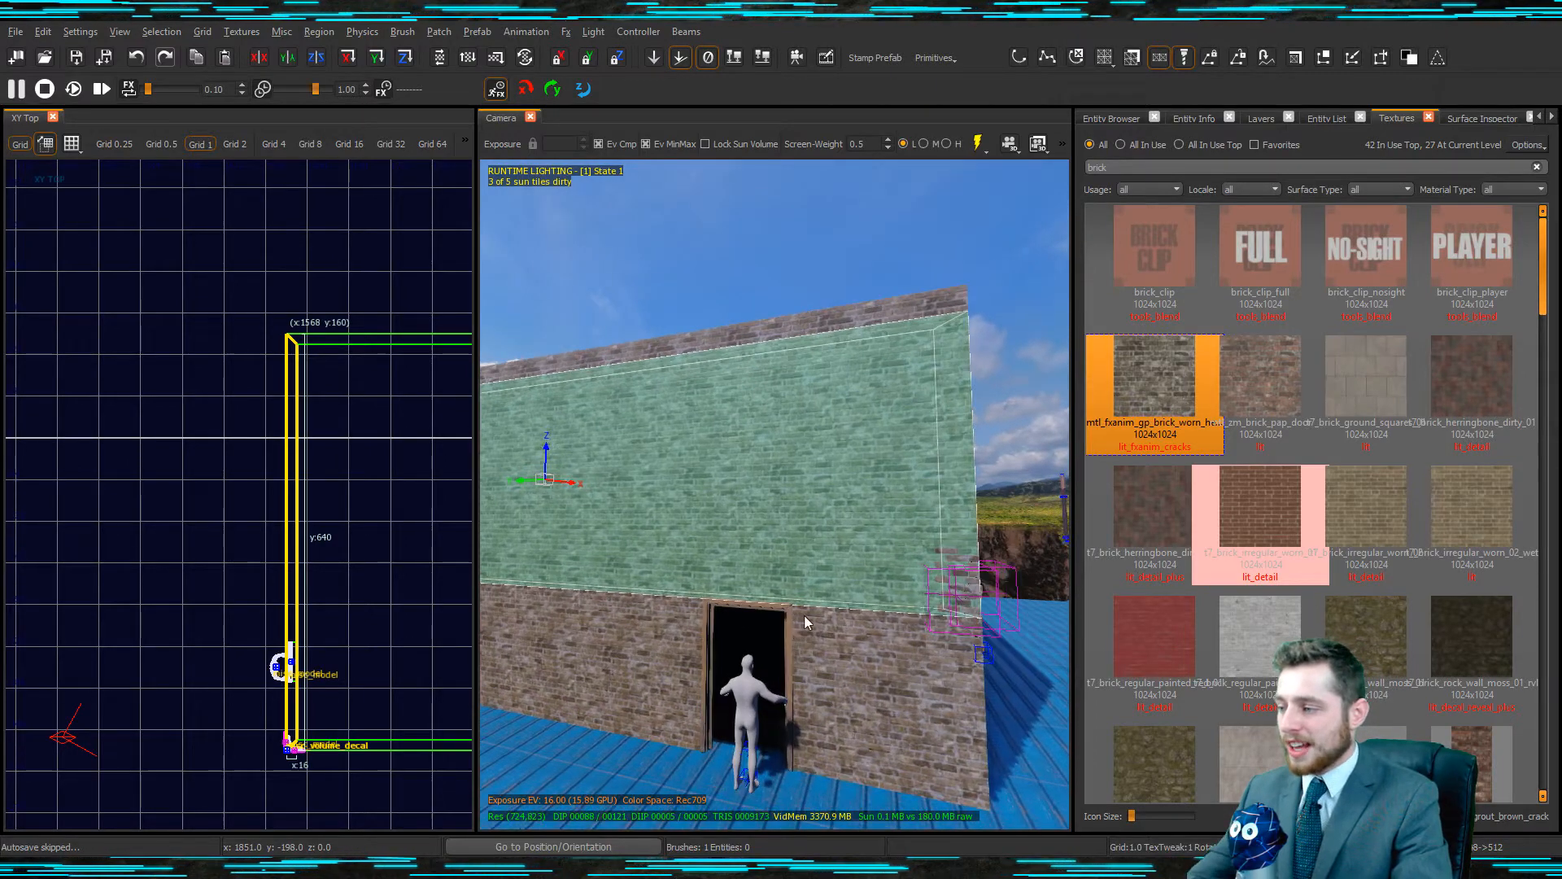
# Clear the wall selection and check the wall's proportions using the player model at the doorway and the reference photo.
pyautogui.press('Escape')
pyautogui.scroll(3, 810, 619)
pyautogui.click(786, 603)
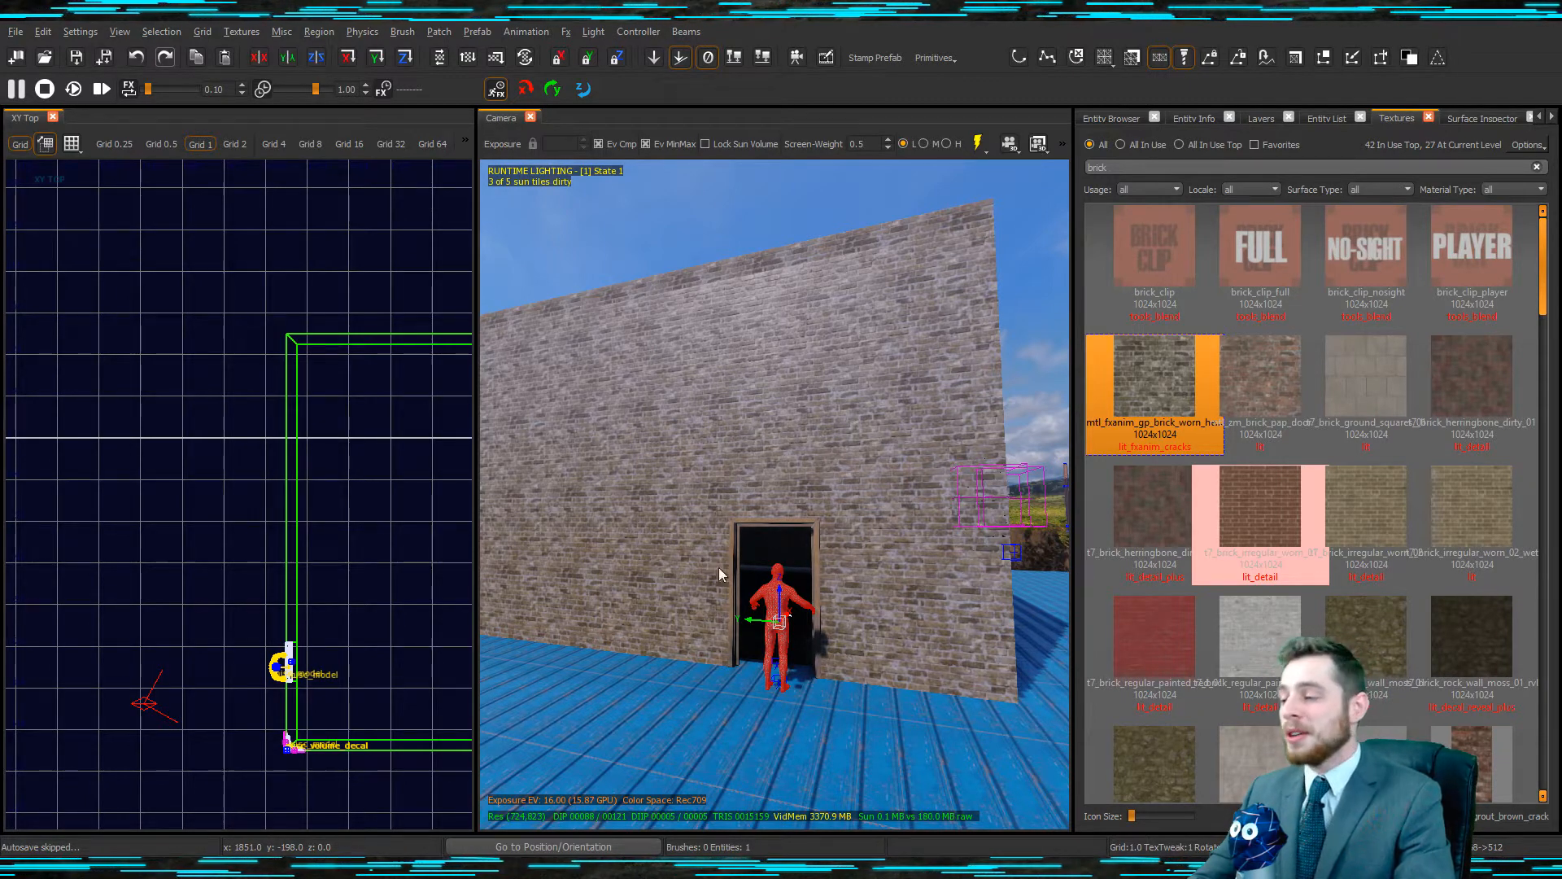
pyautogui.moveTo(783, 706); pyautogui.dragTo(838, 676, button='right')
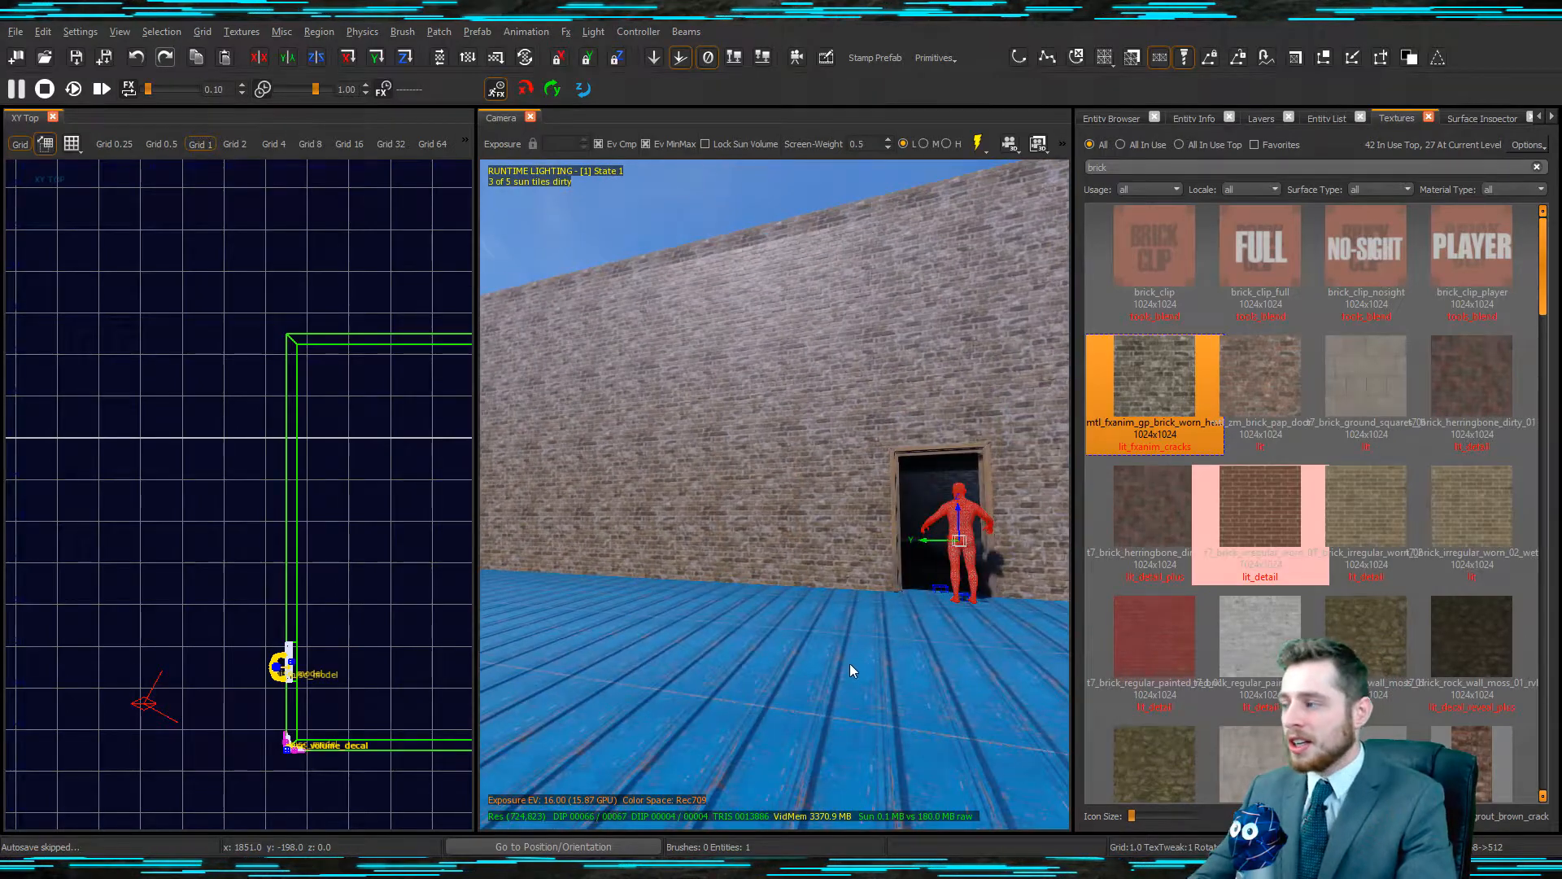
pyautogui.hotkey('alt', 'Tab')
pyautogui.hotkey('alt', 'Tab')
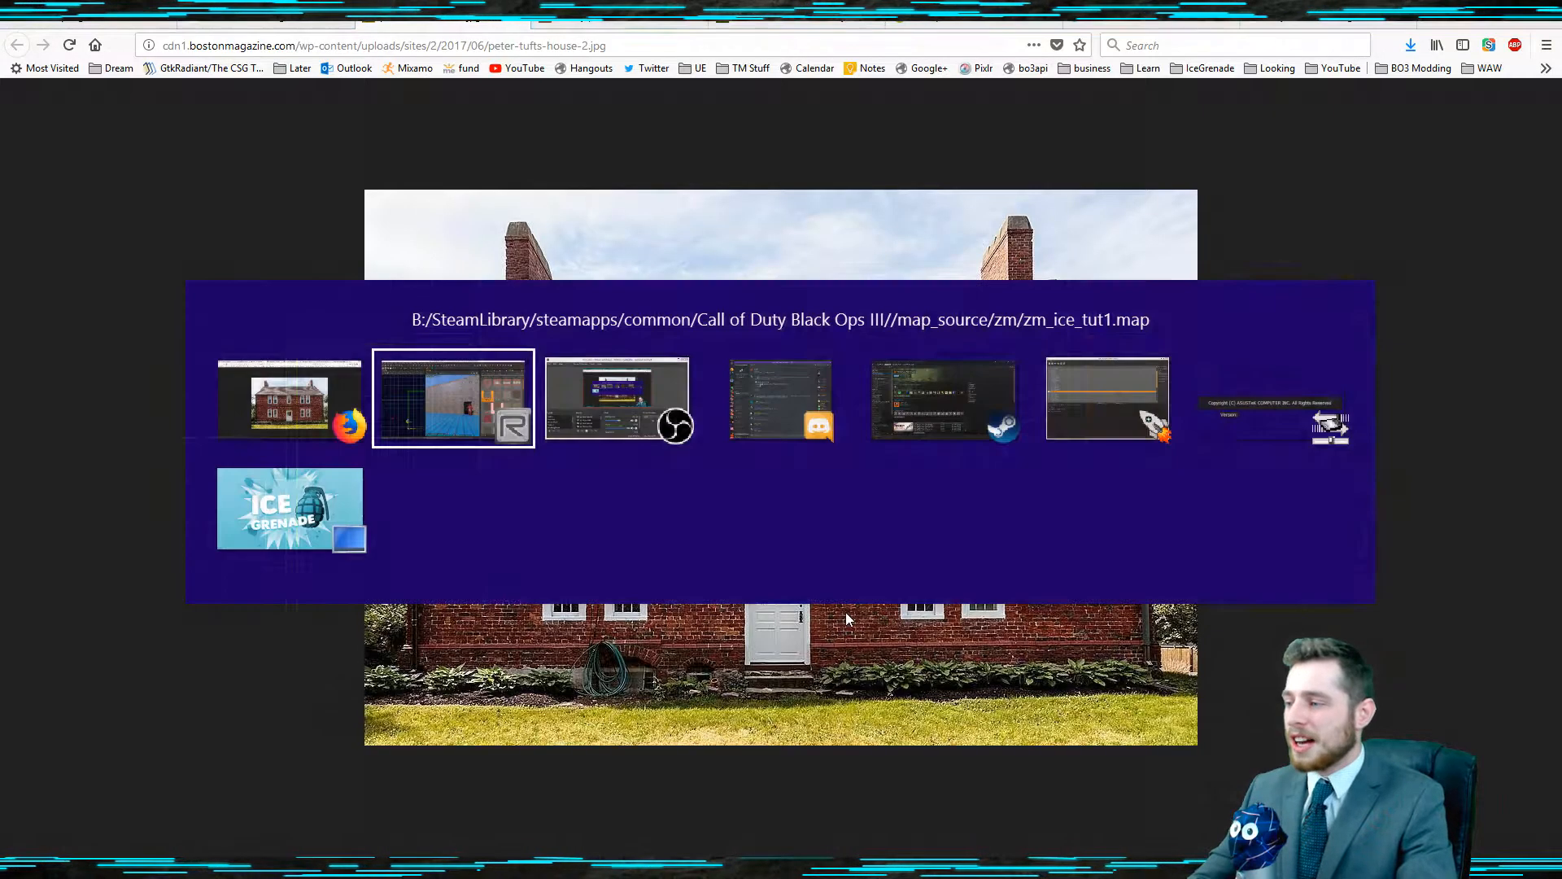
pyautogui.moveTo(839, 675); pyautogui.dragTo(797, 675, button='right')
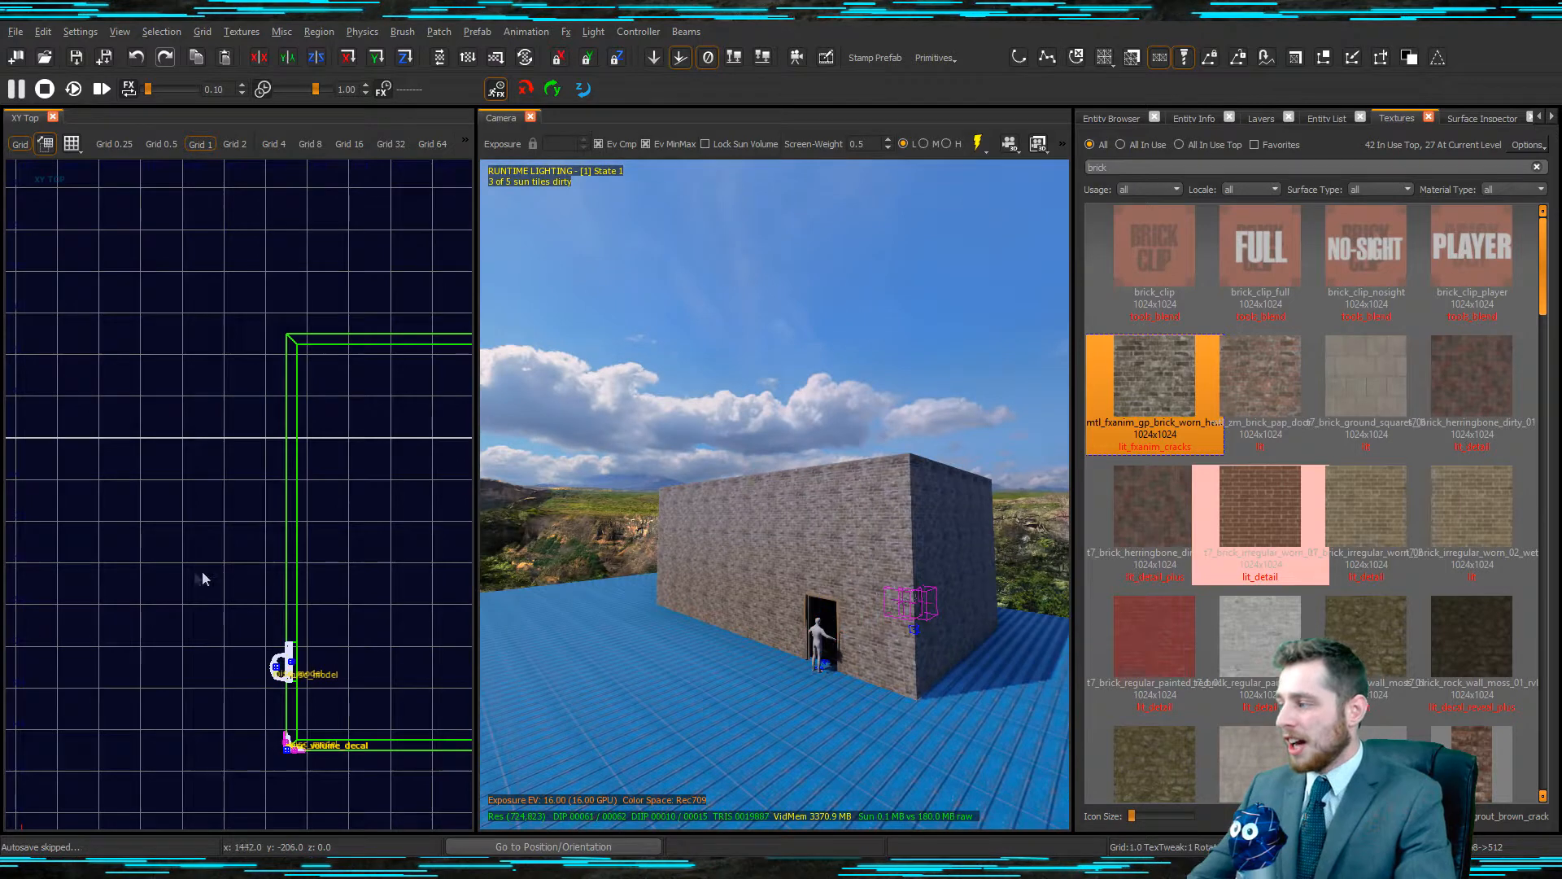
# Try scaling the front wall brushes together with the door frame, undo it and clear the selection.
pyautogui.scroll(-2, 203, 573)
pyautogui.moveTo(499, 583); pyautogui.dragTo(780, 480, button='right')
pyautogui.keyDown('shift'); pyautogui.click(779, 480); pyautogui.keyUp('shift')
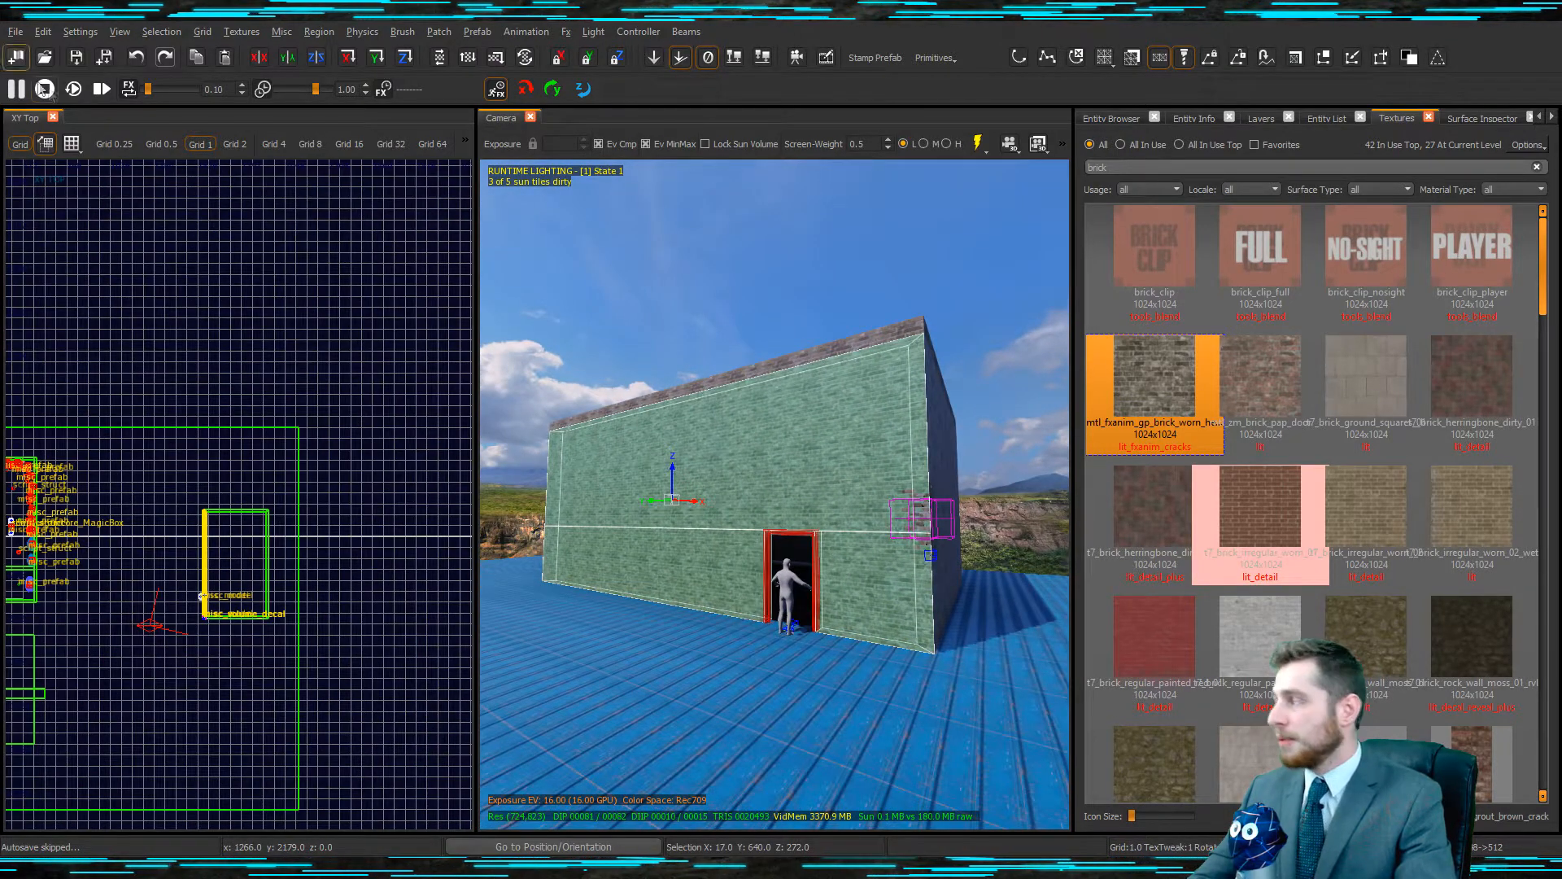
pyautogui.click(161, 31)
pyautogui.moveTo(277, 302)
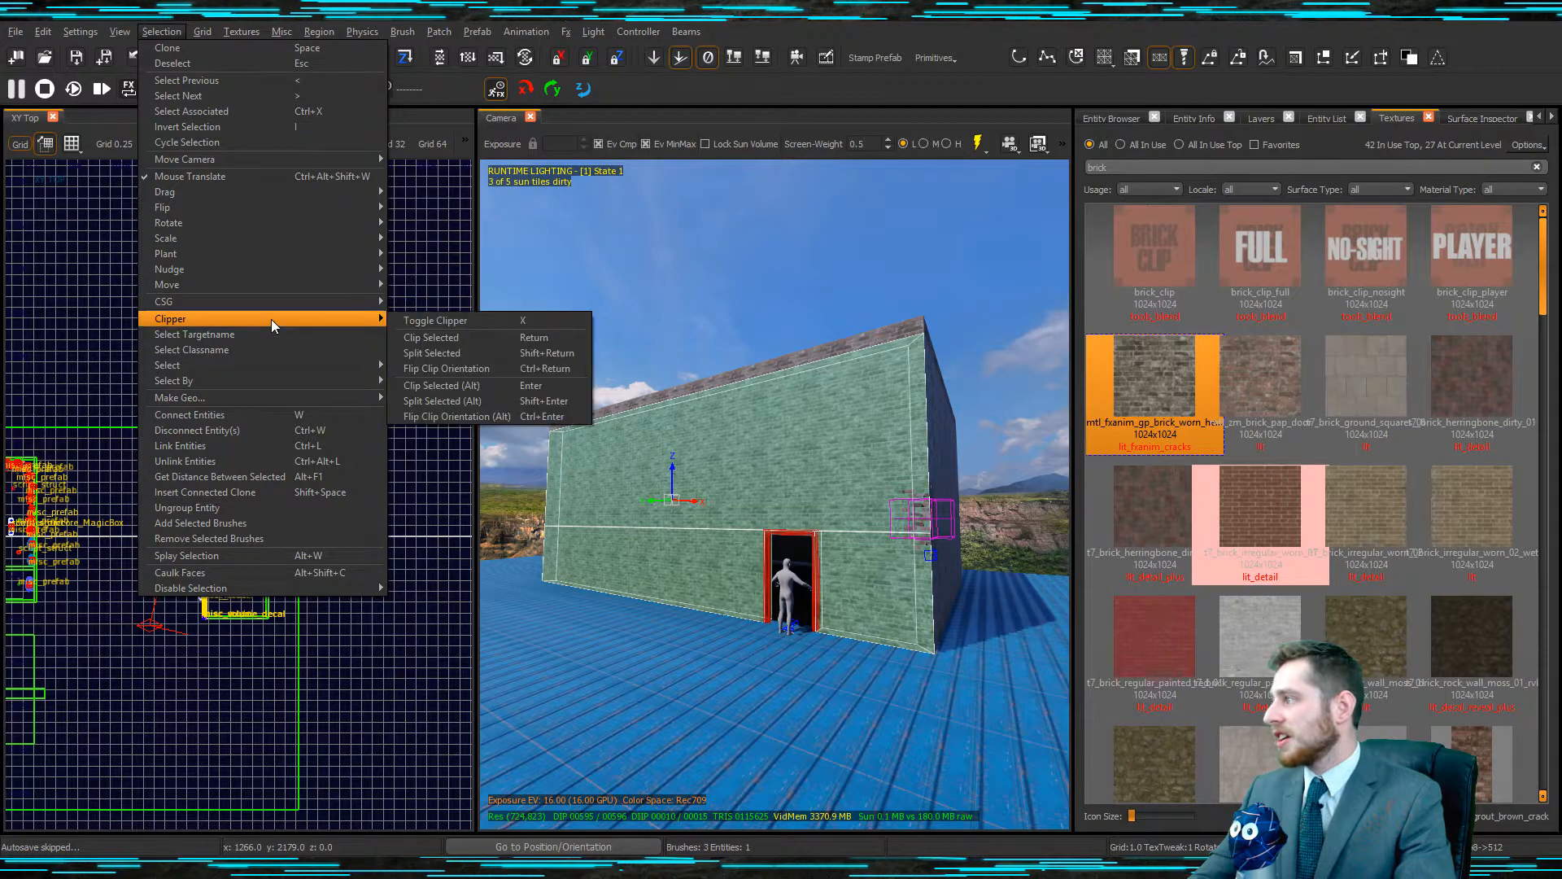
pyautogui.moveTo(283, 363)
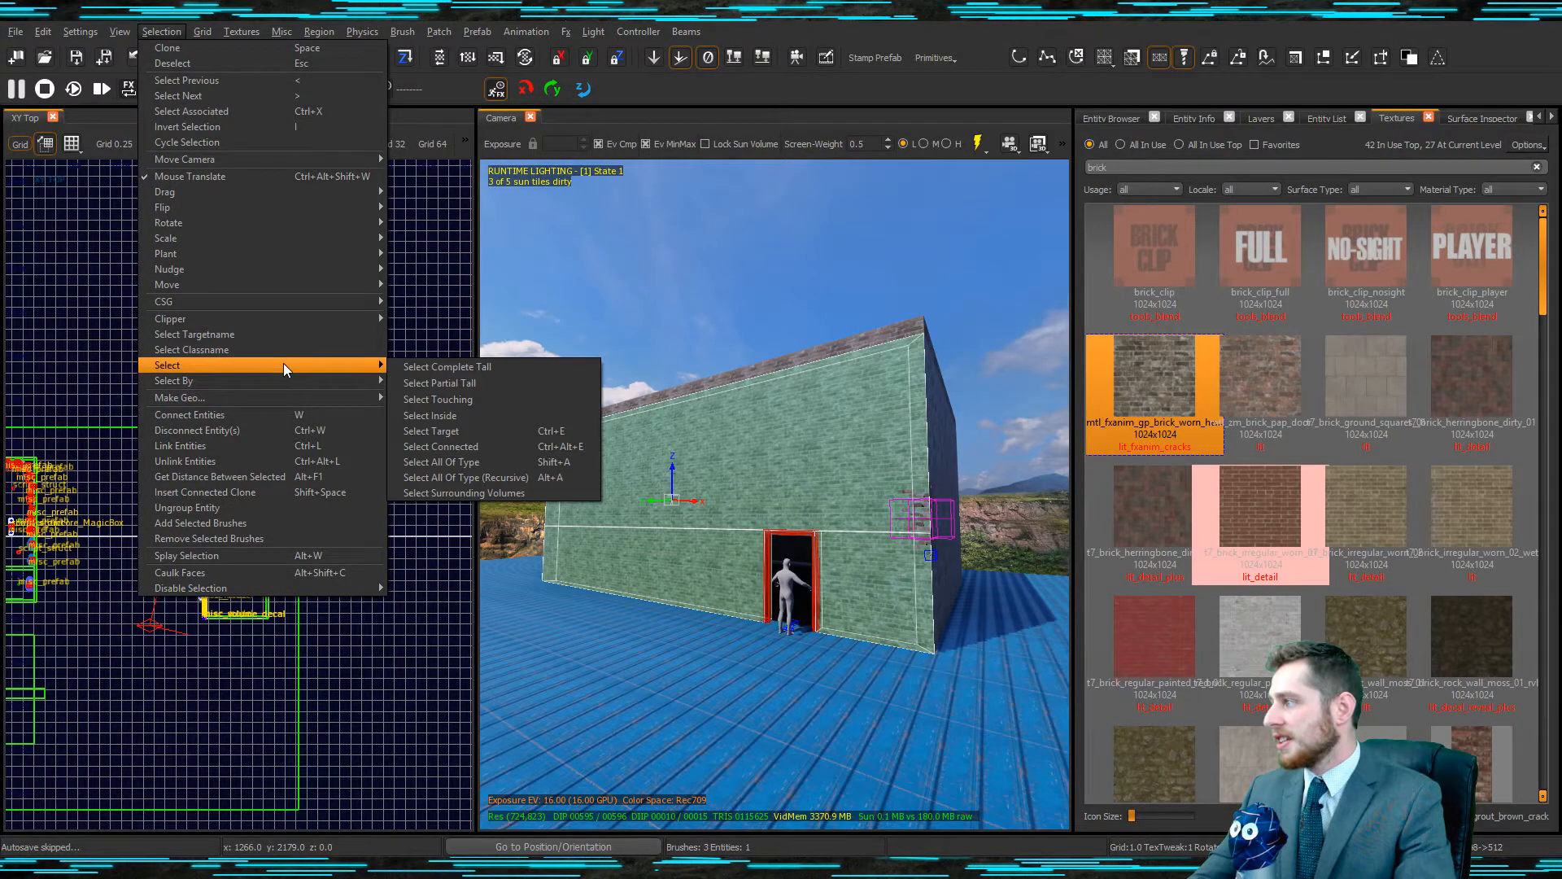
pyautogui.moveTo(285, 246)
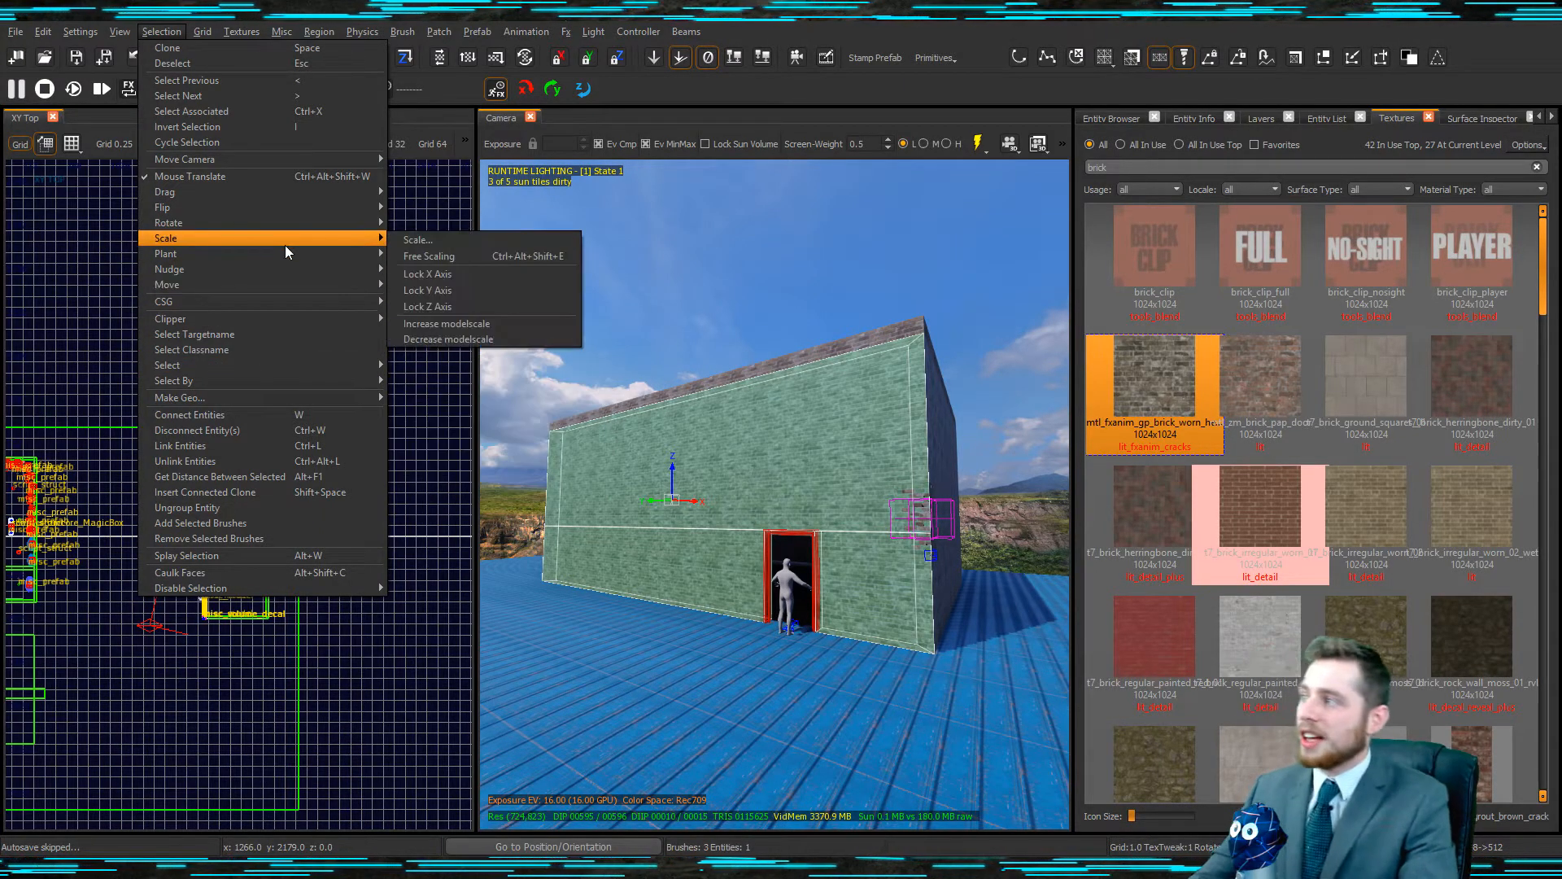
pyautogui.click(430, 241)
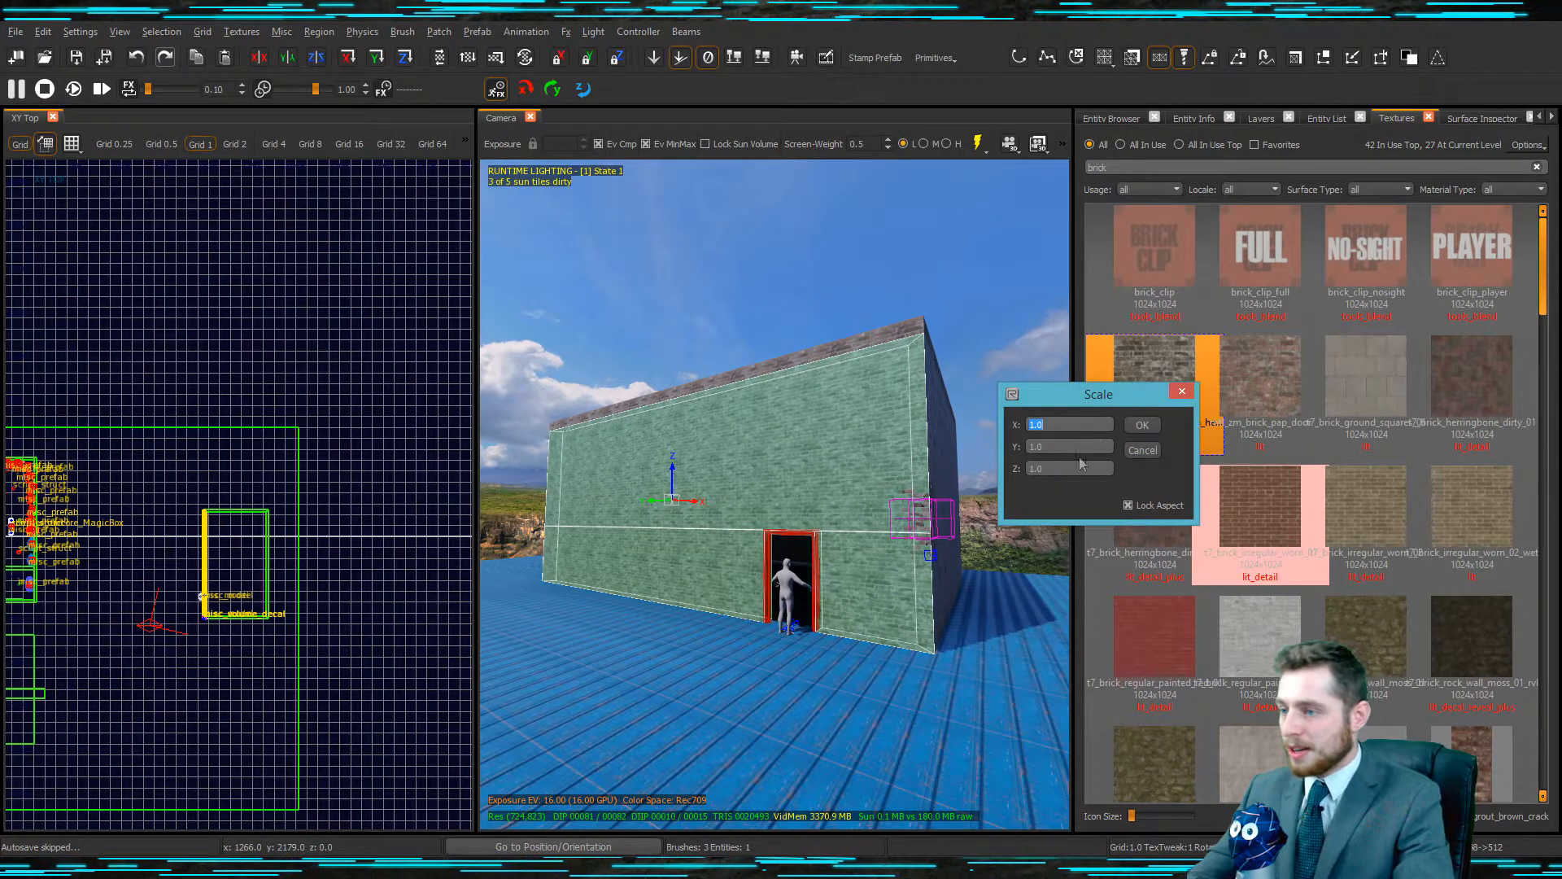
pyautogui.click(1142, 425)
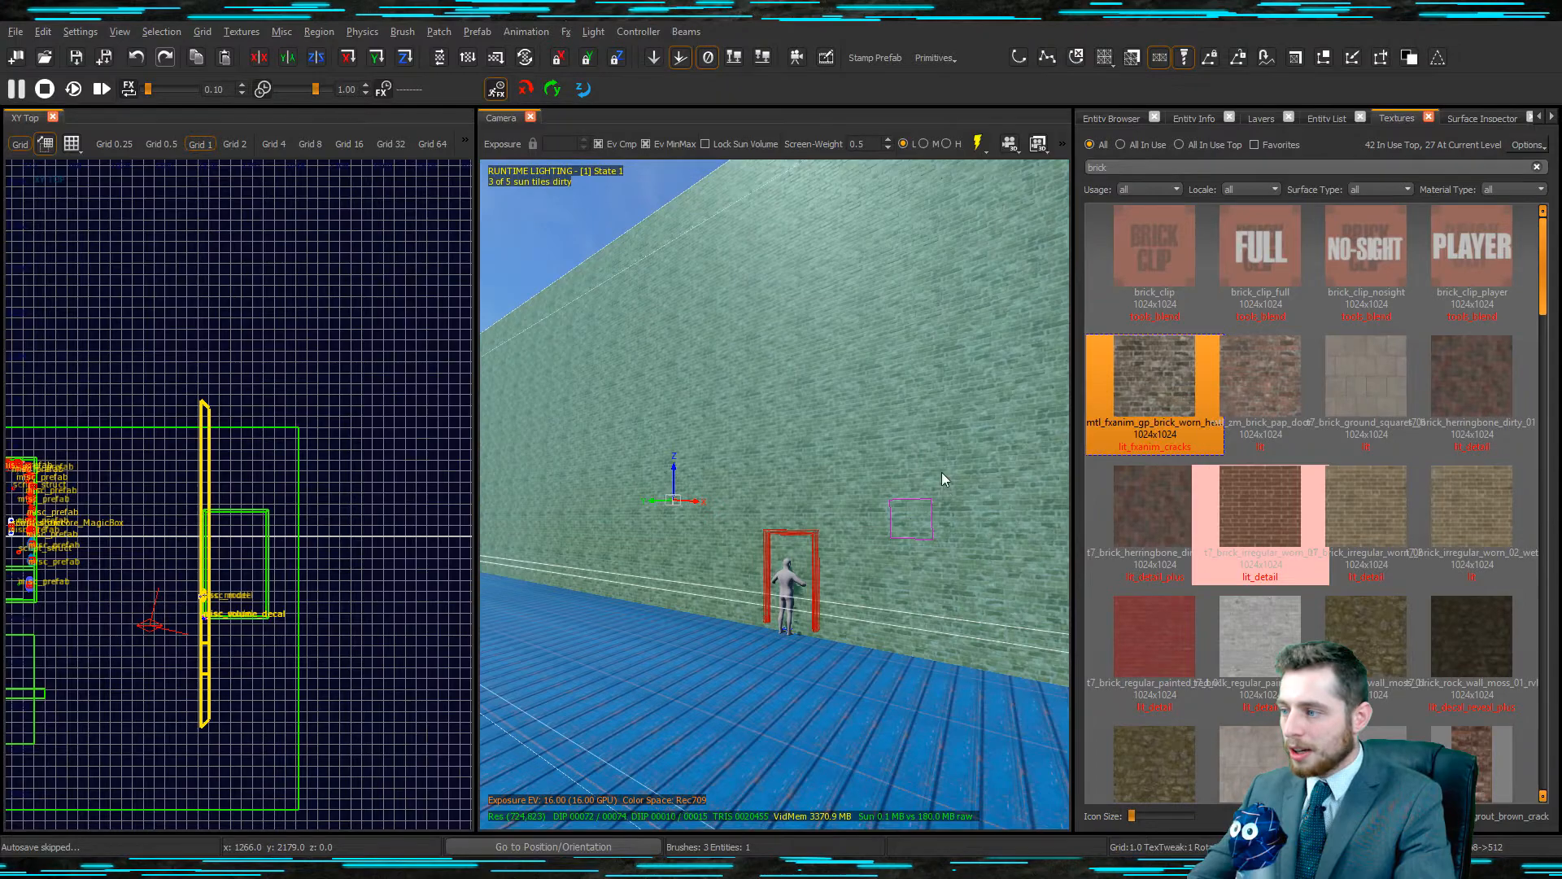
pyautogui.keyDown('ctrl'); pyautogui.moveTo(914, 560); pyautogui.dragTo(913, 555, button='right'); pyautogui.keyUp('ctrl')
pyautogui.hotkey('ctrl', 'z')
pyautogui.moveTo(902, 667)
pyautogui.mouseDown(button='right')
pyautogui.moveTo(905, 682)
pyautogui.moveTo(884, 649)
pyautogui.moveTo(823, 647)
pyautogui.mouseUp(button='right')
pyautogui.press('Escape')
# Compare the doorway's position on the front wall with the centred door in the reference photo.
pyautogui.moveTo(823, 521); pyautogui.dragTo(820, 515, button='right')
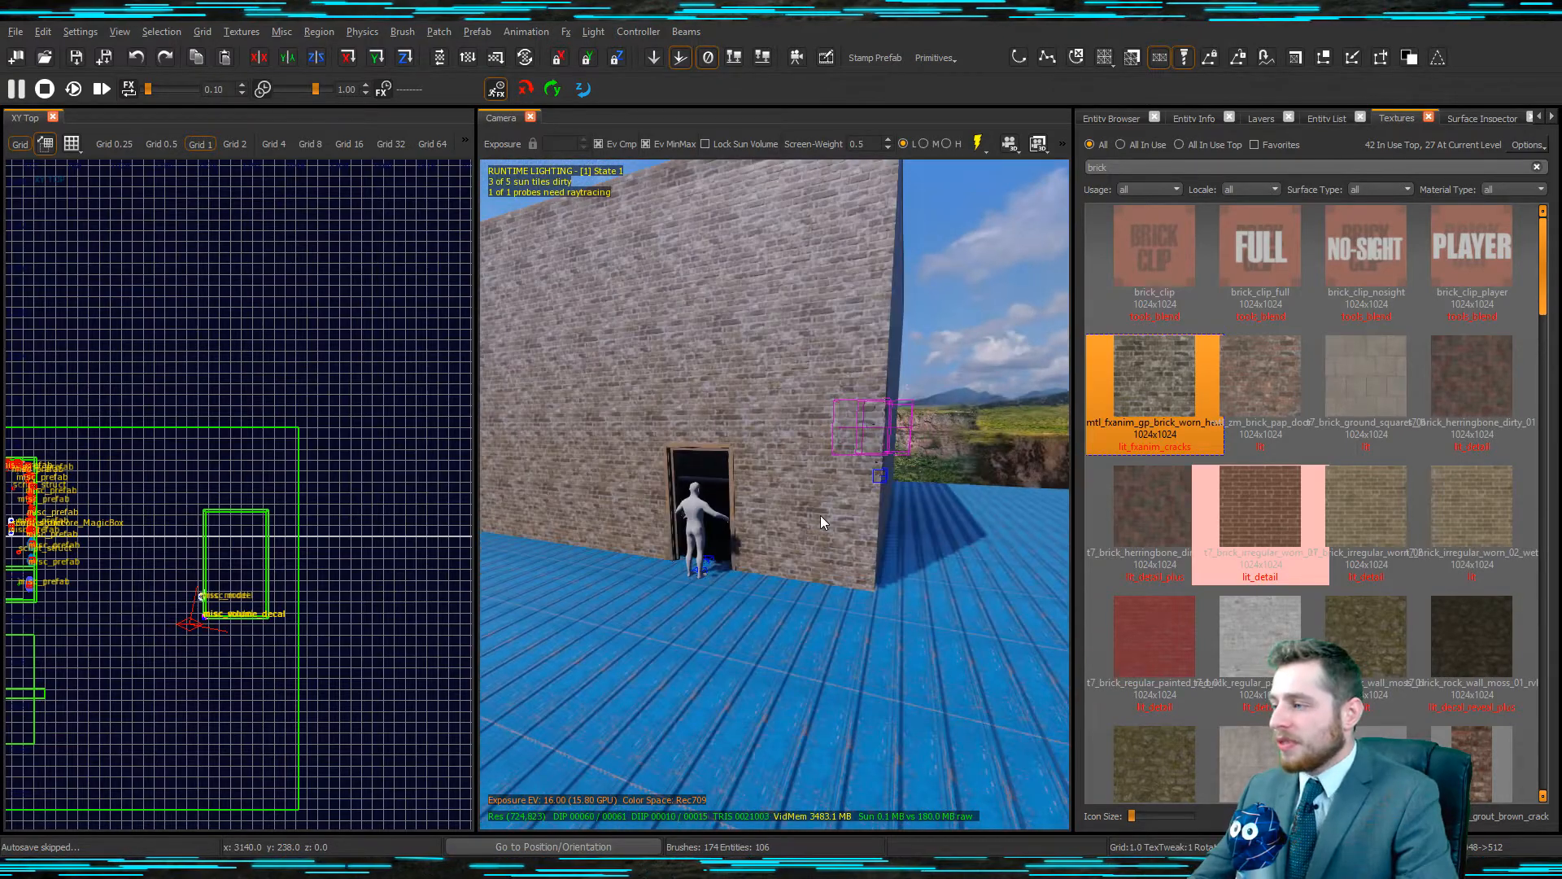
pyautogui.hotkey('alt', 'Tab')
pyautogui.hotkey('alt', 'Tab')
pyautogui.hotkey('alt', 'Tab')
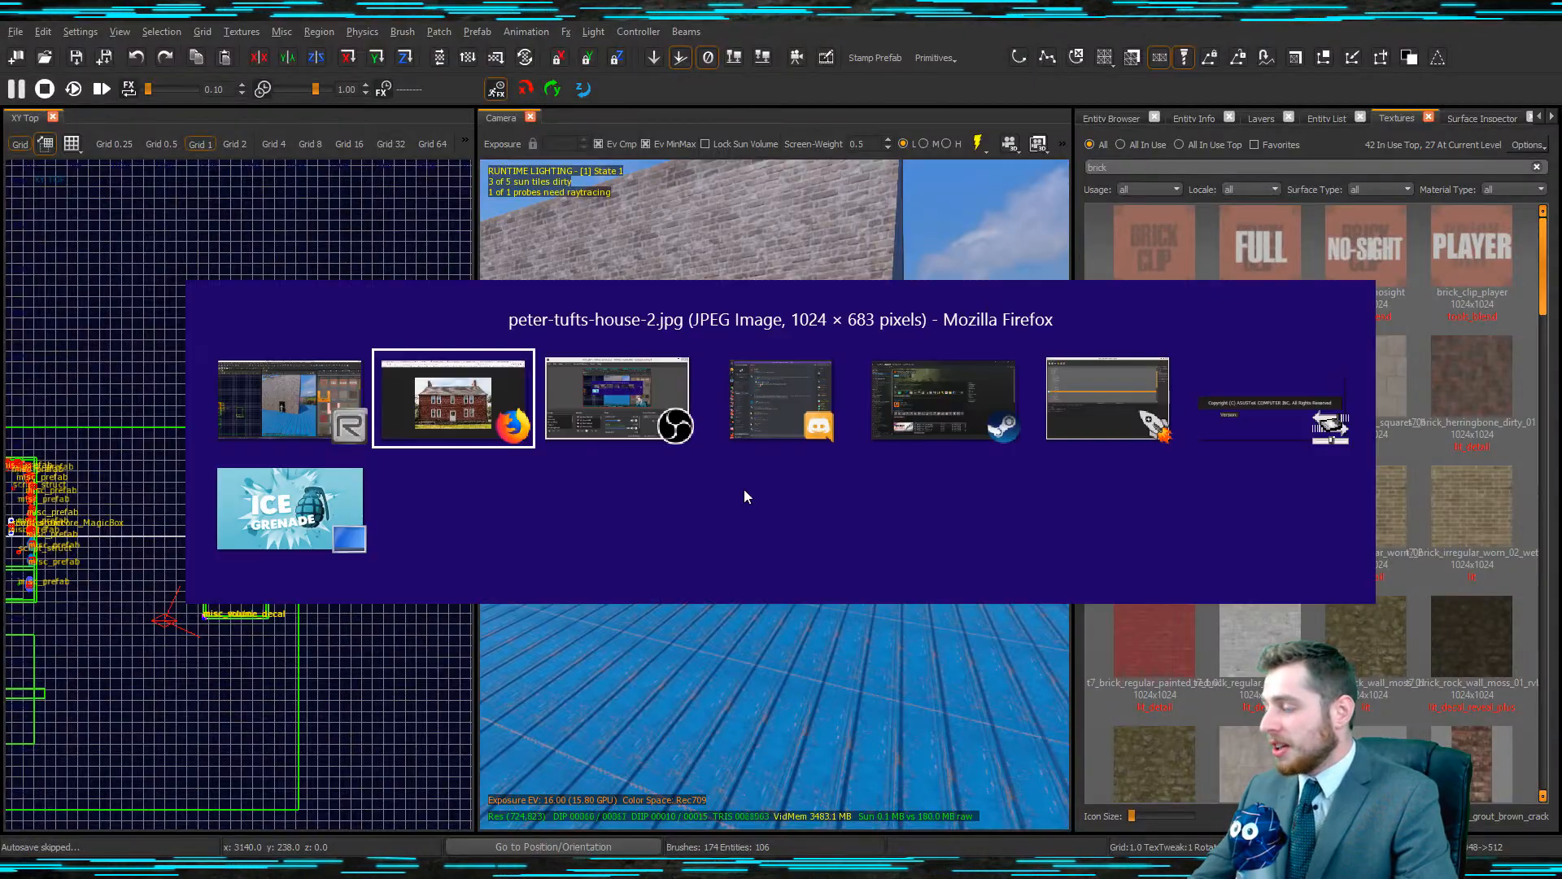
pyautogui.hotkey('alt', 'Tab')
pyautogui.hotkey('alt', 'Tab')
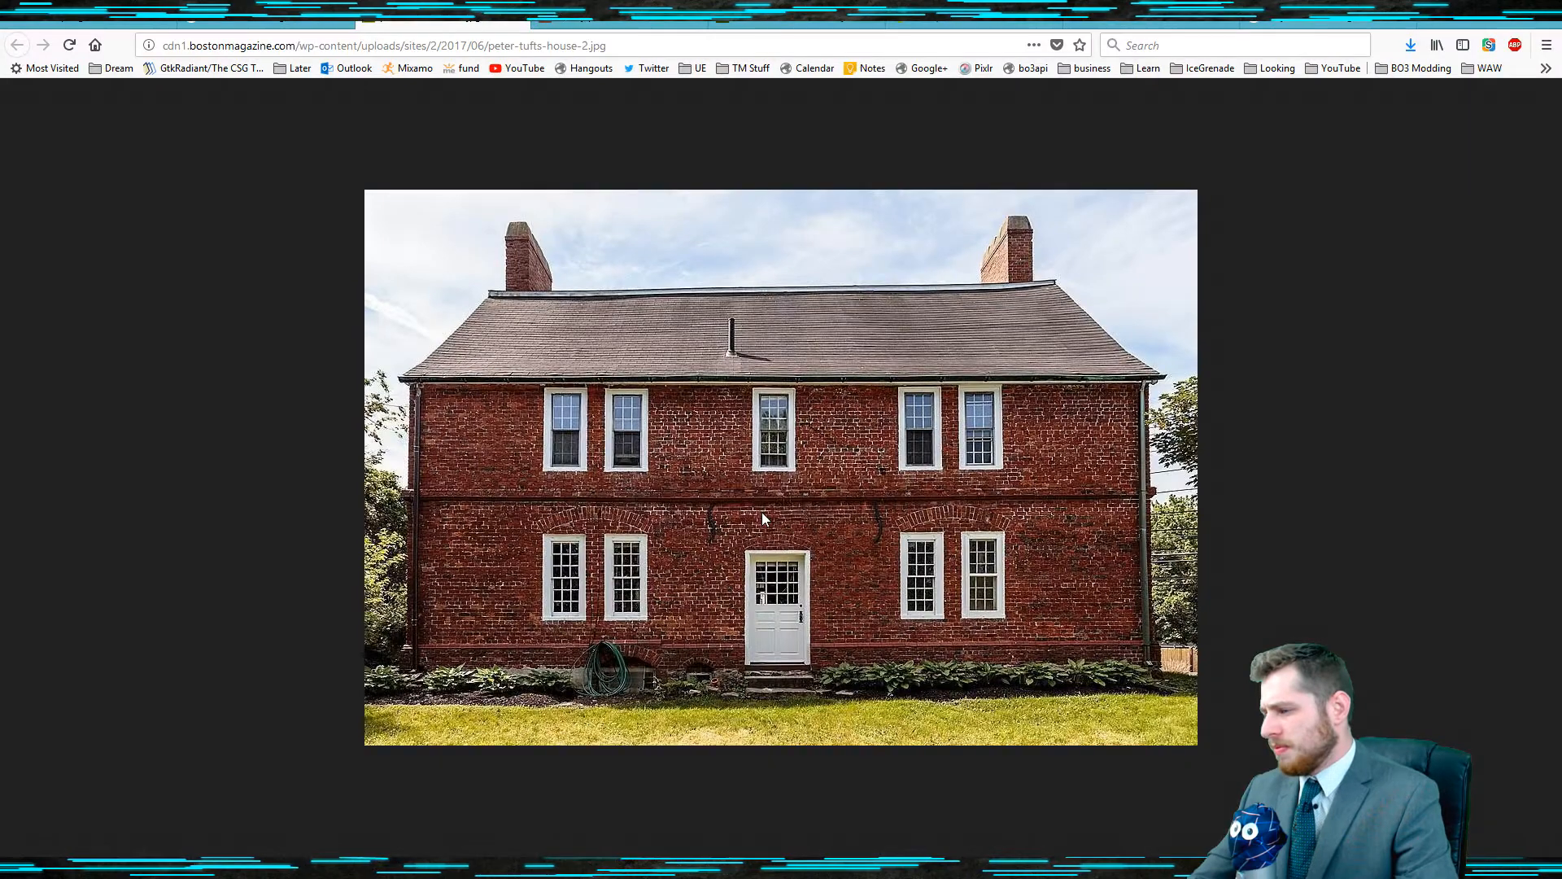
pyautogui.hotkey('alt', 'Tab')
# Move the door frame along the front wall to about Y -148, towards the wall's middle, and deselect it.
pyautogui.moveTo(773, 521)
pyautogui.mouseDown(button='right')
pyautogui.moveTo(775, 441)
pyautogui.moveTo(804, 443)
pyautogui.moveTo(856, 500)
pyautogui.mouseUp(button='right')
pyautogui.keyDown('shift'); pyautogui.click(776, 445); pyautogui.keyUp('shift')
pyautogui.press('Escape')
pyautogui.keyDown('shift'); pyautogui.click(797, 424); pyautogui.keyUp('shift')
pyautogui.moveTo(856, 514); pyautogui.dragTo(614, 510)
pyautogui.scroll(4, 207, 562)
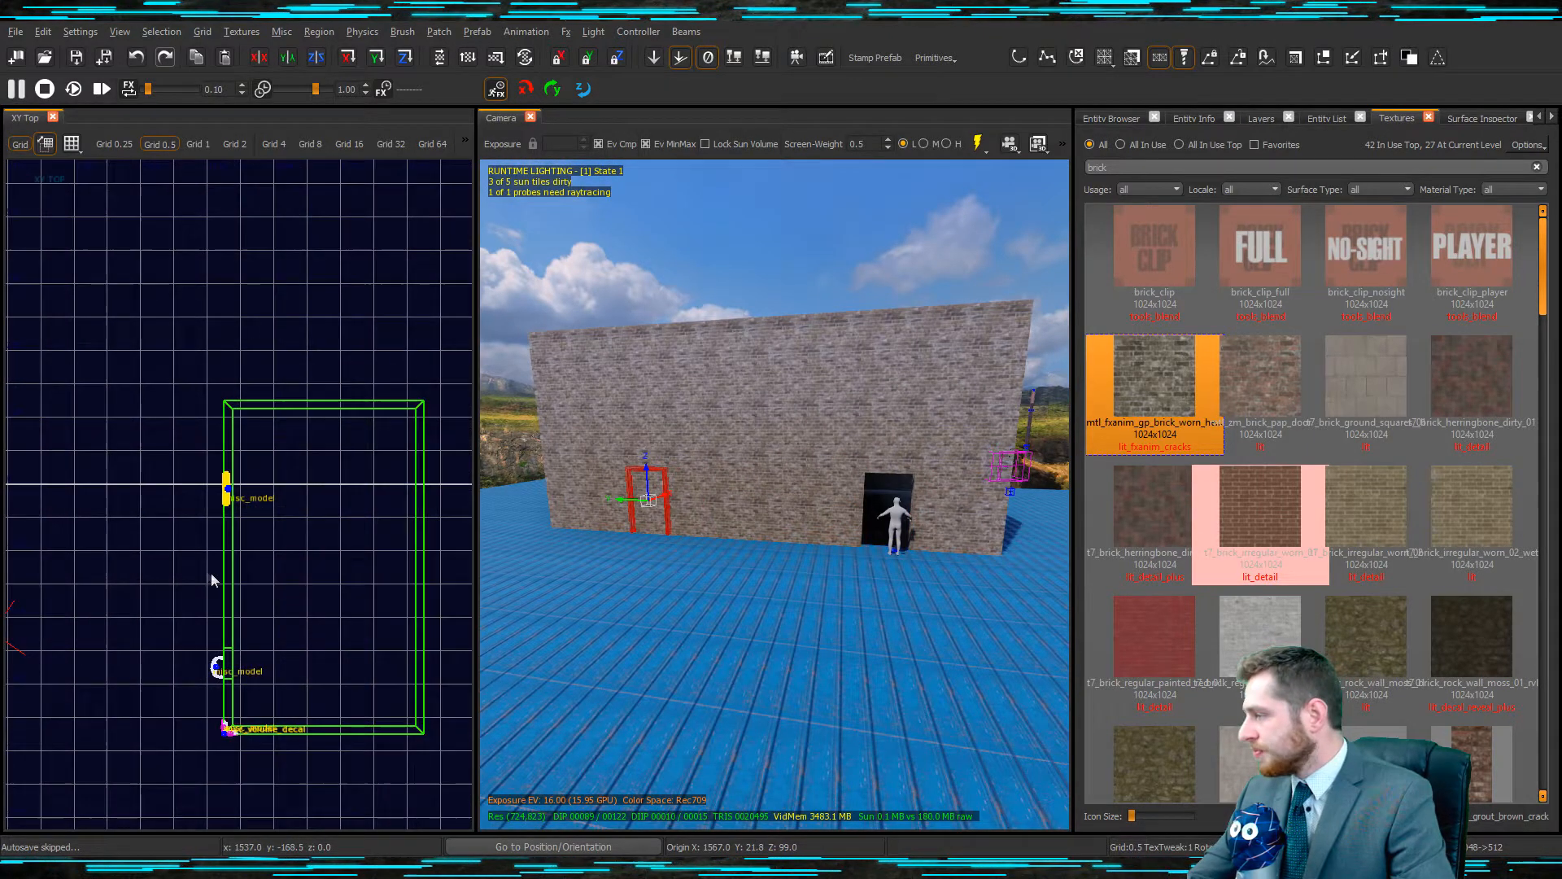
pyautogui.moveTo(619, 503); pyautogui.dragTo(730, 510)
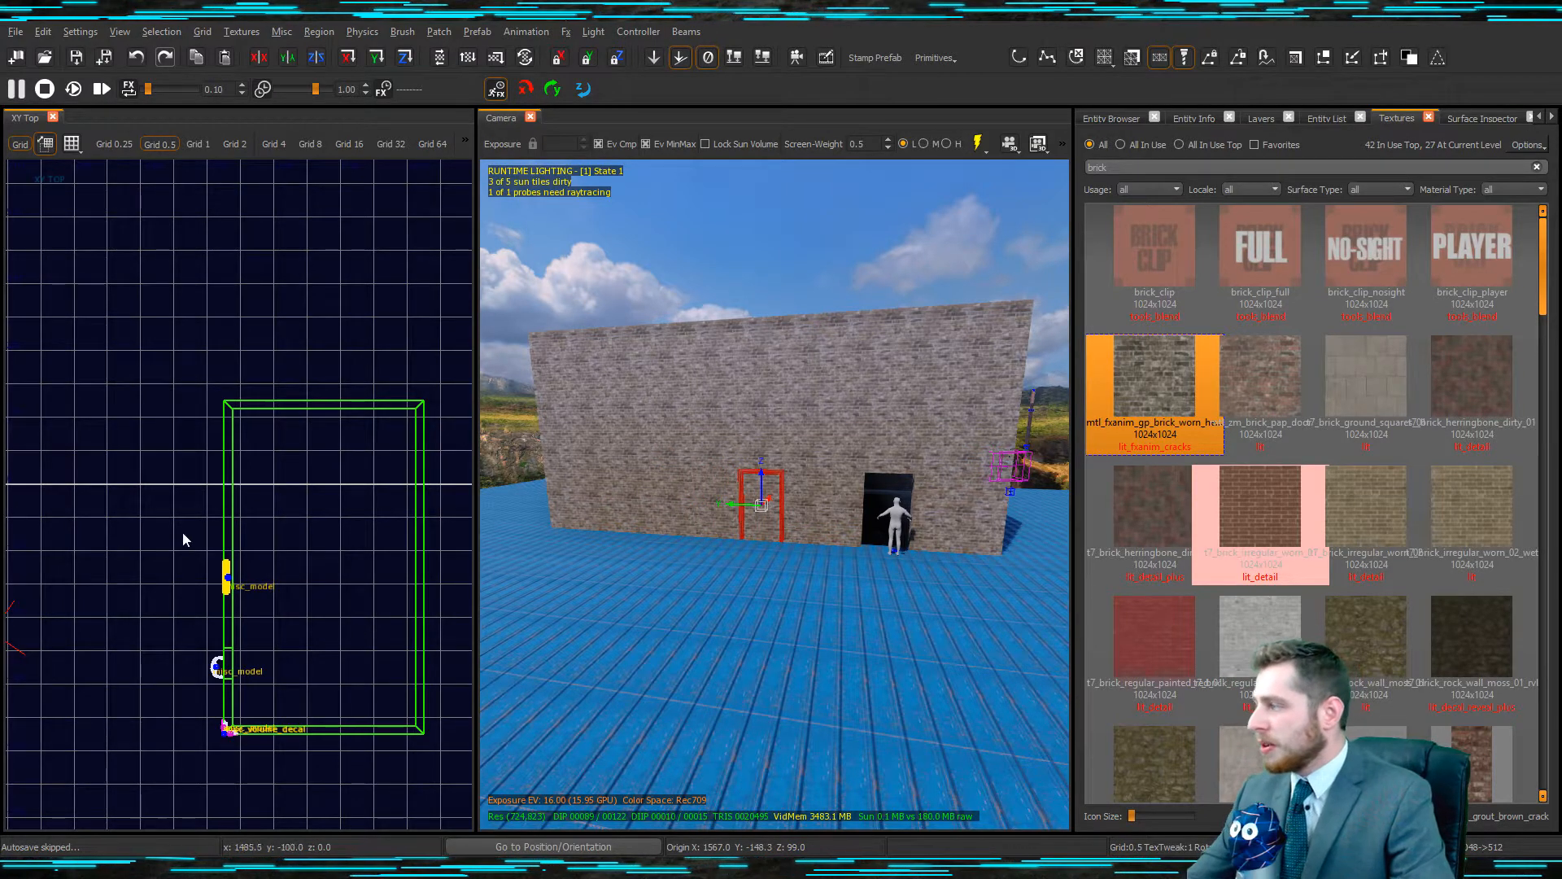
pyautogui.scroll(4, 195, 533)
pyautogui.scroll(-2, 281, 529)
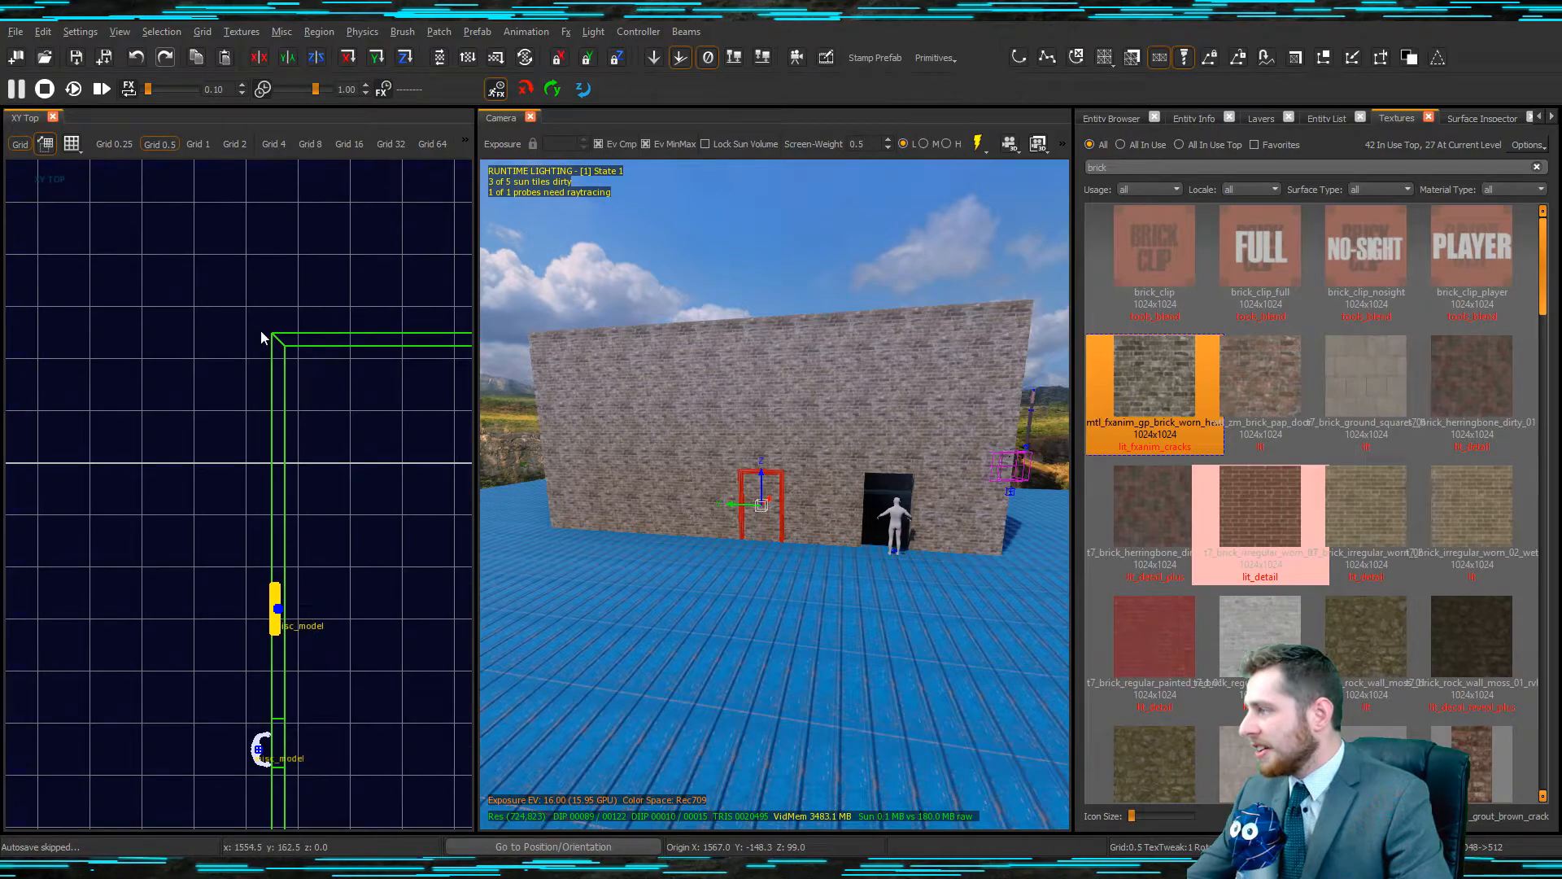
pyautogui.press('Escape')
# Set the grid to 4 and draw a 40 by 336 unit guide block from the wall's far corner along its front.
pyautogui.scroll(5, 277, 341)
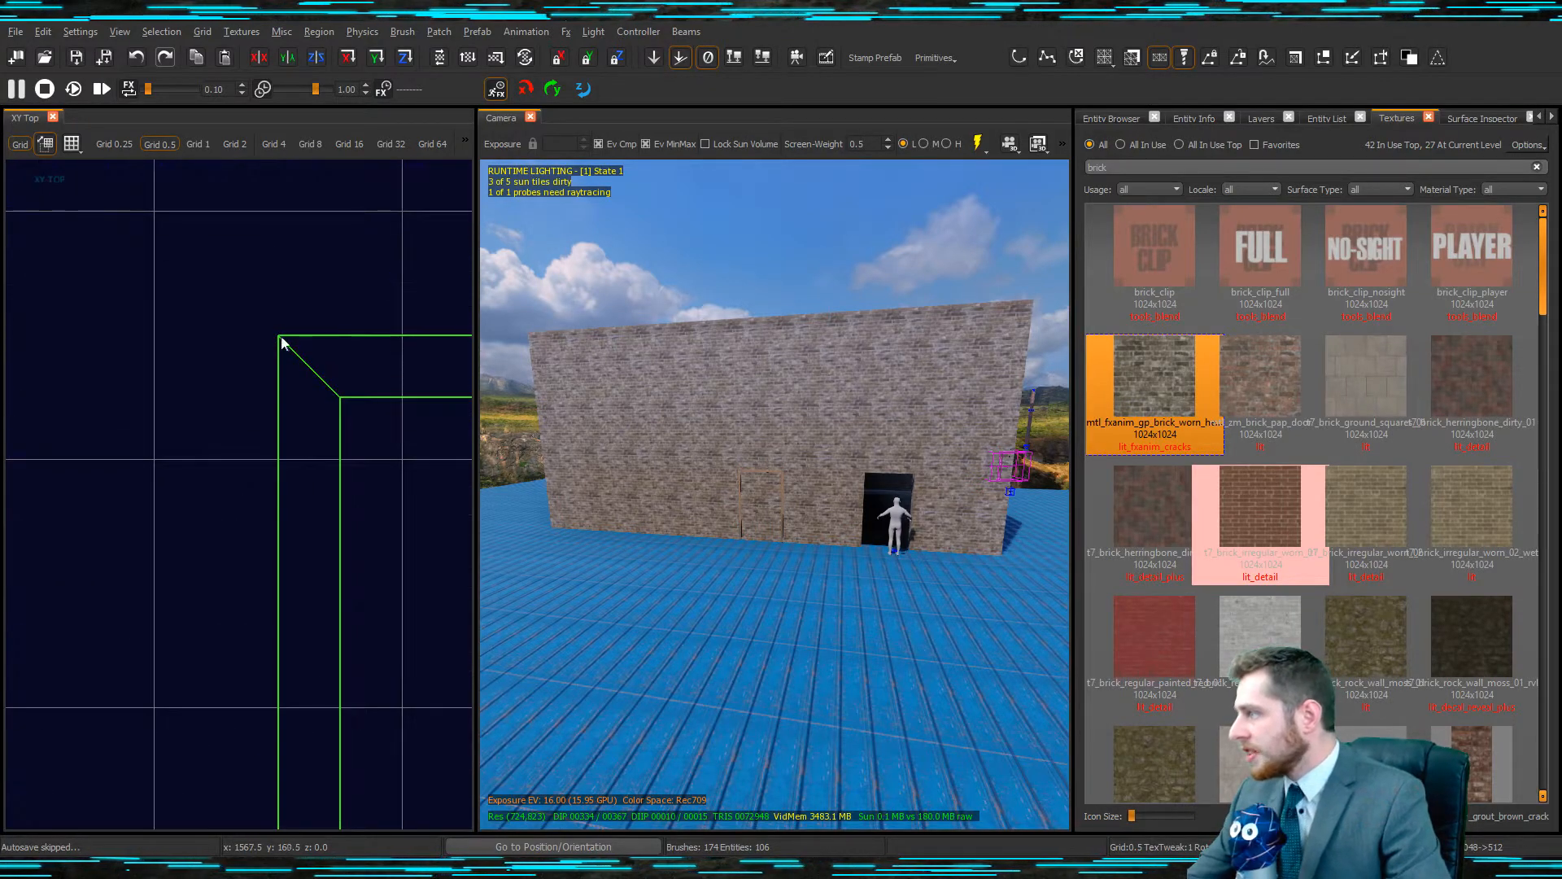
pyautogui.press(']')
pyautogui.press(']')
pyautogui.press(']')
pyautogui.moveTo(279, 336)
pyautogui.mouseDown()
pyautogui.moveTo(104, 579)
pyautogui.moveTo(122, 770)
pyautogui.mouseUp()
pyautogui.scroll(-6, 181, 649)
pyautogui.moveTo(294, 517); pyautogui.dragTo(289, 590)
pyautogui.scroll(5, 288, 569)
pyautogui.scroll(-5, 284, 532)
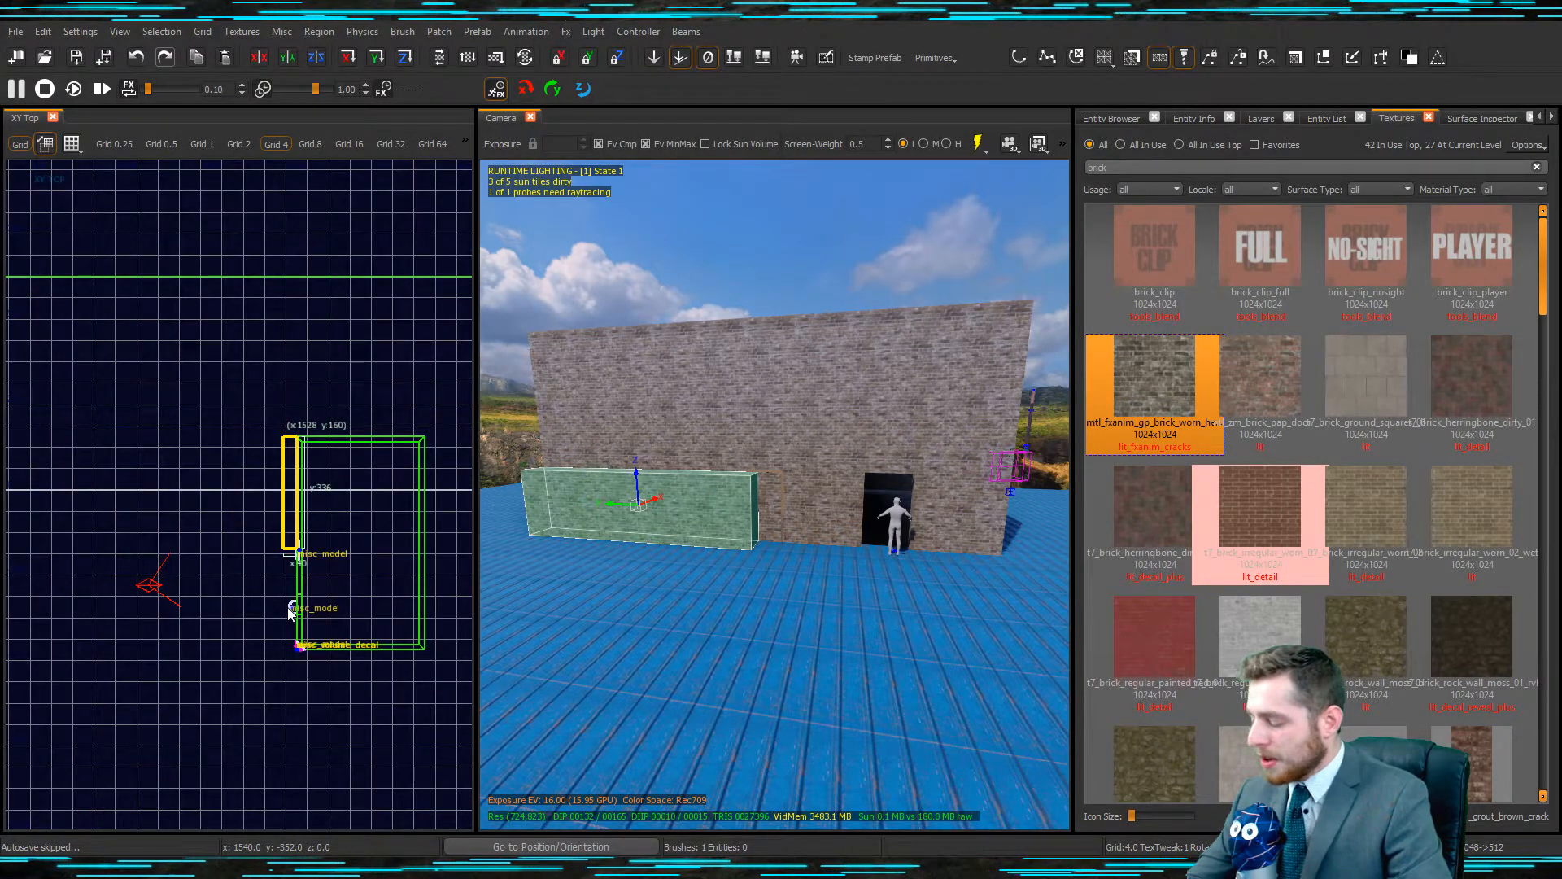
# Duplicate the guide block, place the copy along the other half of the front wall, and clear the selection.
pyautogui.moveTo(289, 522)
pyautogui.mouseDown()
pyautogui.moveTo(291, 621)
pyautogui.moveTo(255, 639)
pyautogui.moveTo(279, 564)
pyautogui.mouseUp()
pyautogui.scroll(5, 295, 635)
pyautogui.scroll(8, 287, 689)
pyautogui.scroll(-17, 290, 607)
pyautogui.scroll(10, 281, 455)
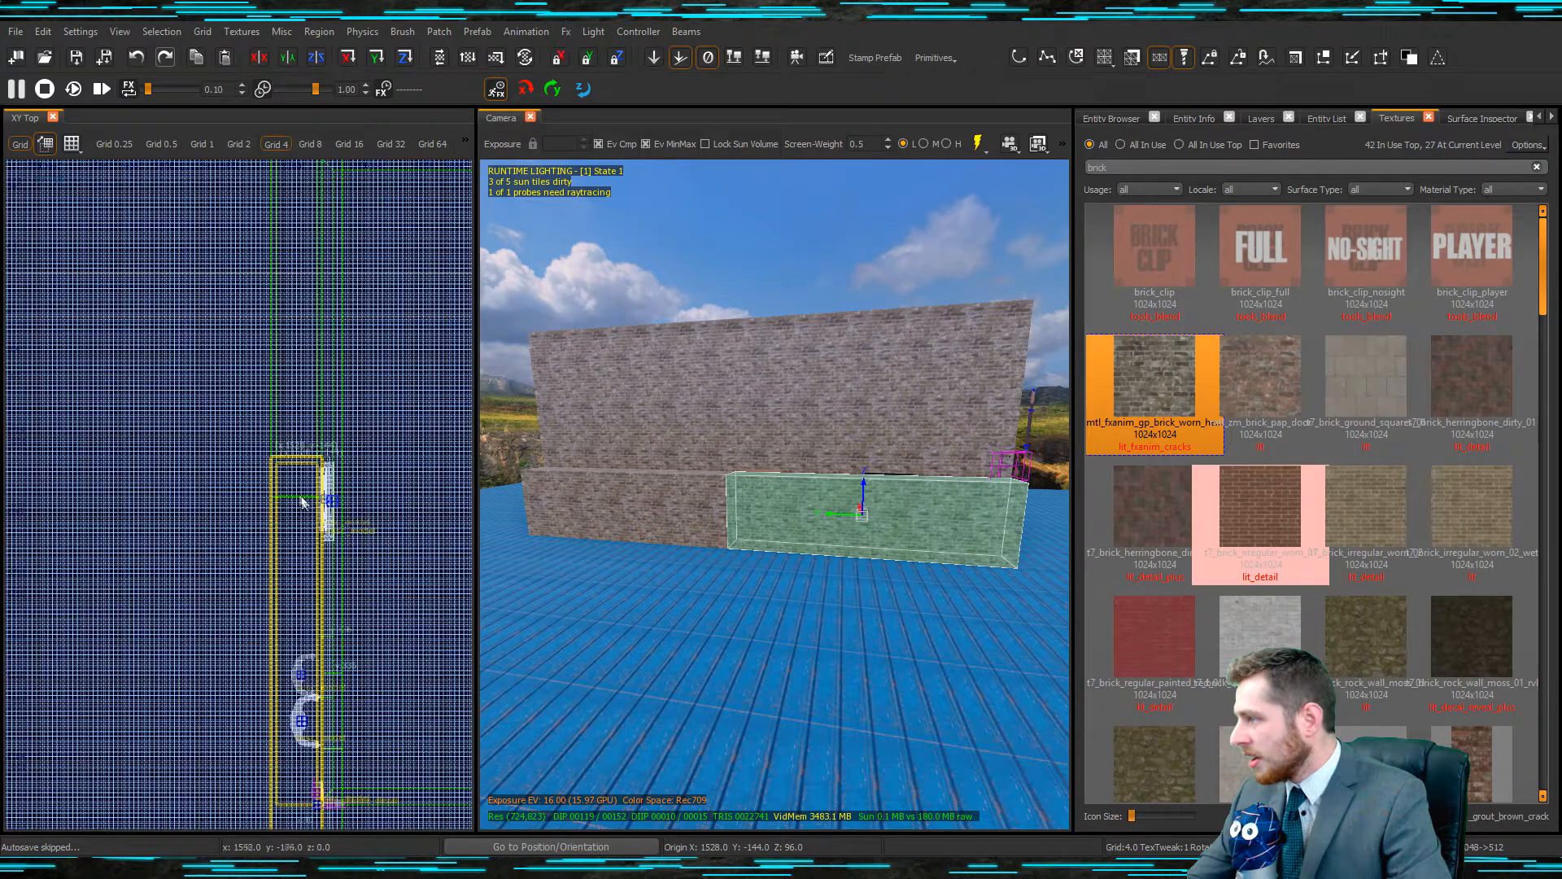
pyautogui.press('Escape')
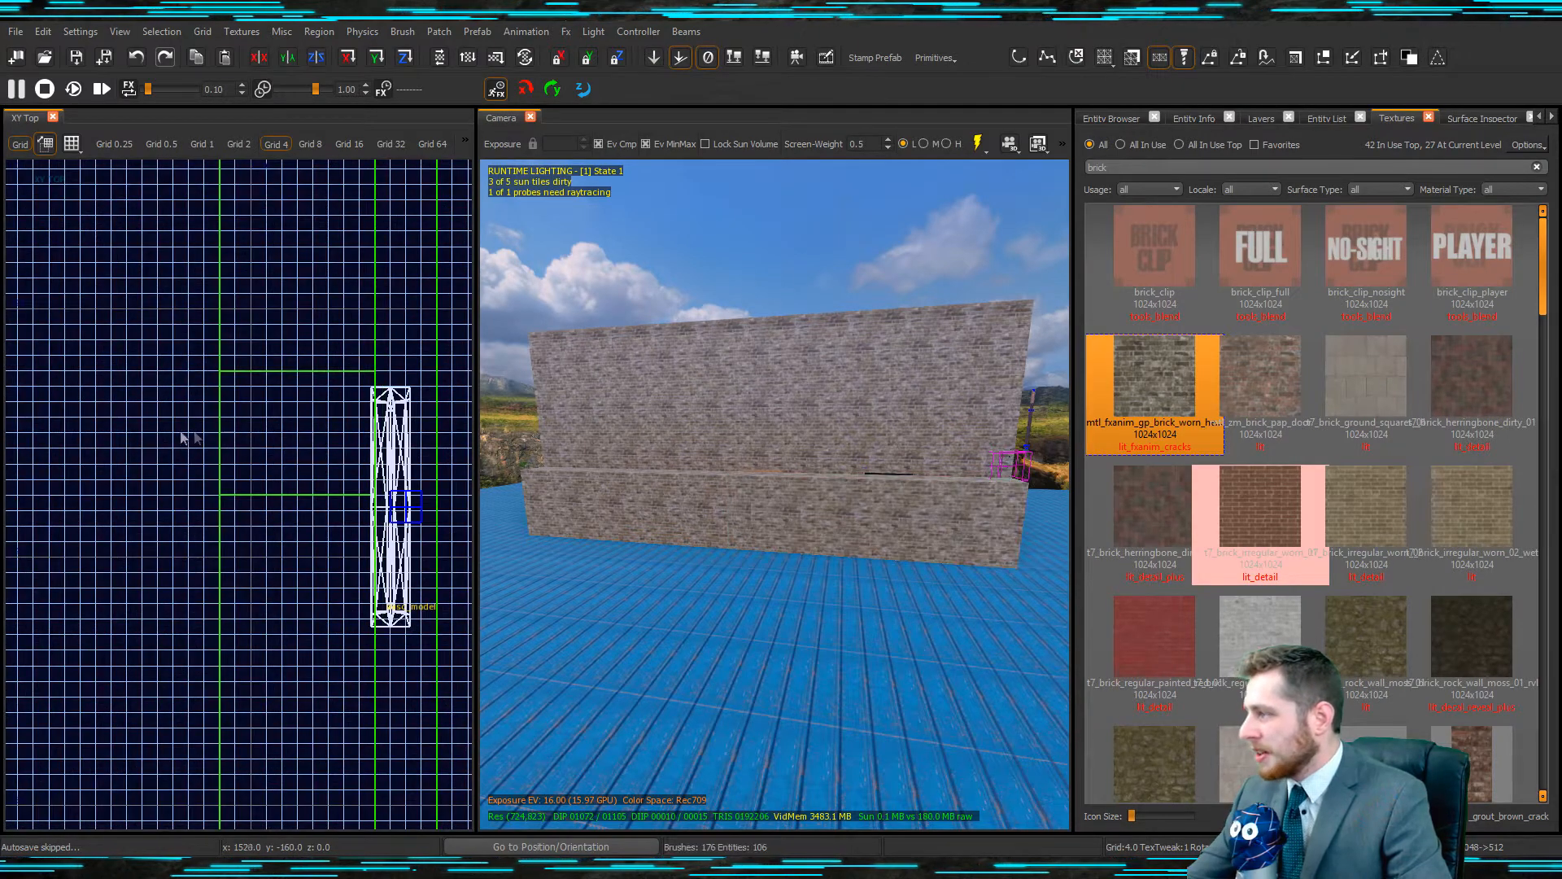
# Draw a thin marker block with its edge at the middle of the two guide blocks' overlap.
pyautogui.moveTo(160, 405); pyautogui.dragTo(247, 448)
pyautogui.moveTo(206, 375)
pyautogui.mouseDown()
pyautogui.moveTo(192, 451)
pyautogui.moveTo(171, 445)
pyautogui.moveTo(284, 443)
pyautogui.mouseUp()
pyautogui.press('Escape')
# Move the door frame to about Y -128 so it is centred on the marker block, and deselect it.
pyautogui.moveTo(798, 463); pyautogui.dragTo(814, 518, button='right')
pyautogui.click(843, 498)
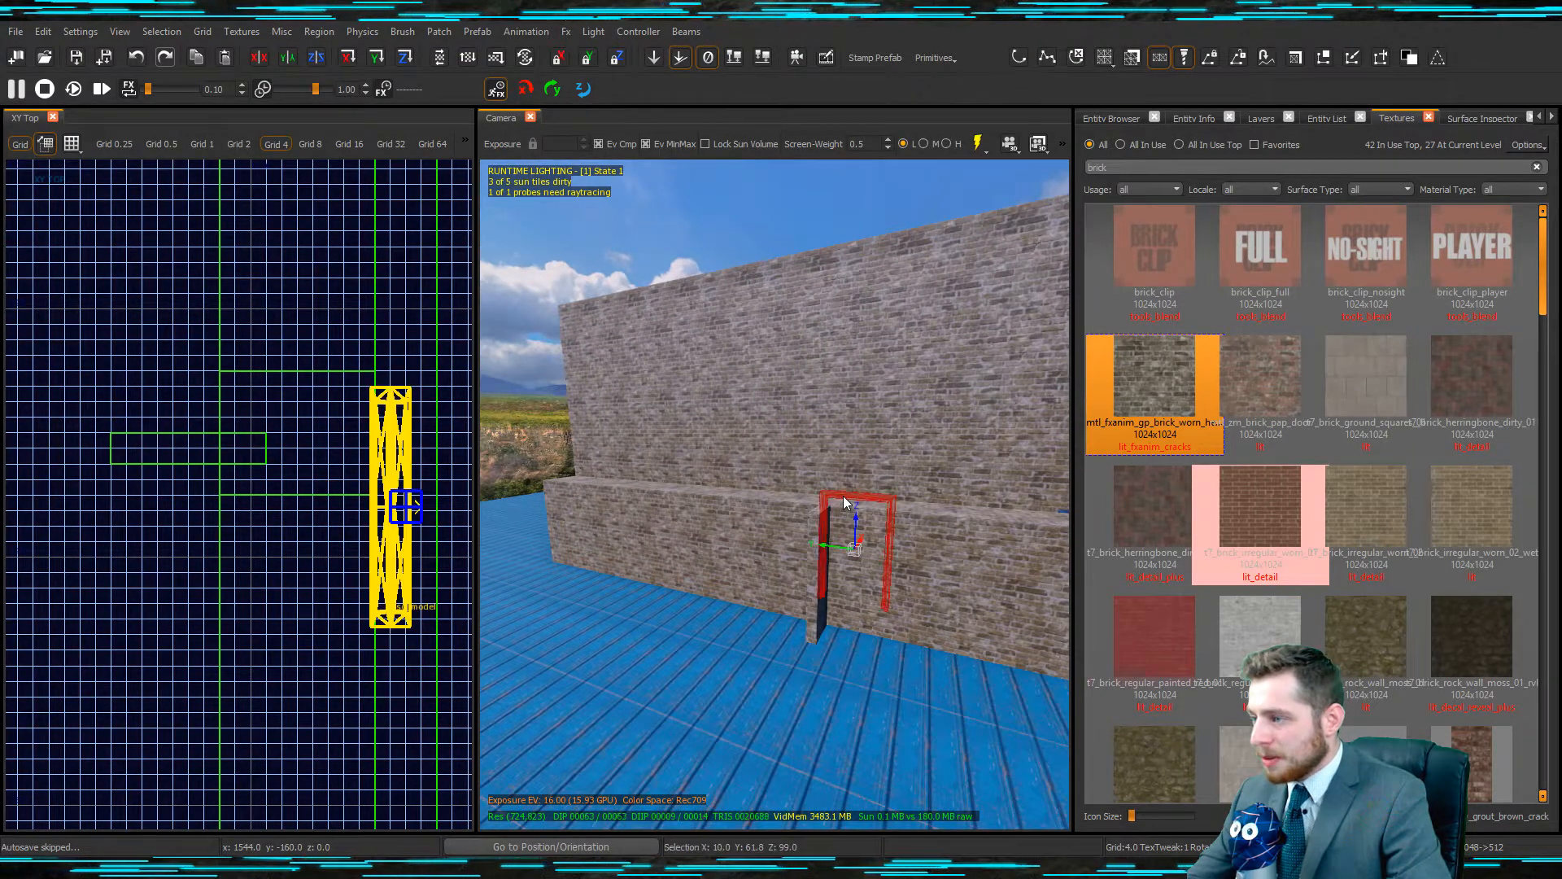
pyautogui.moveTo(385, 455); pyautogui.dragTo(384, 427)
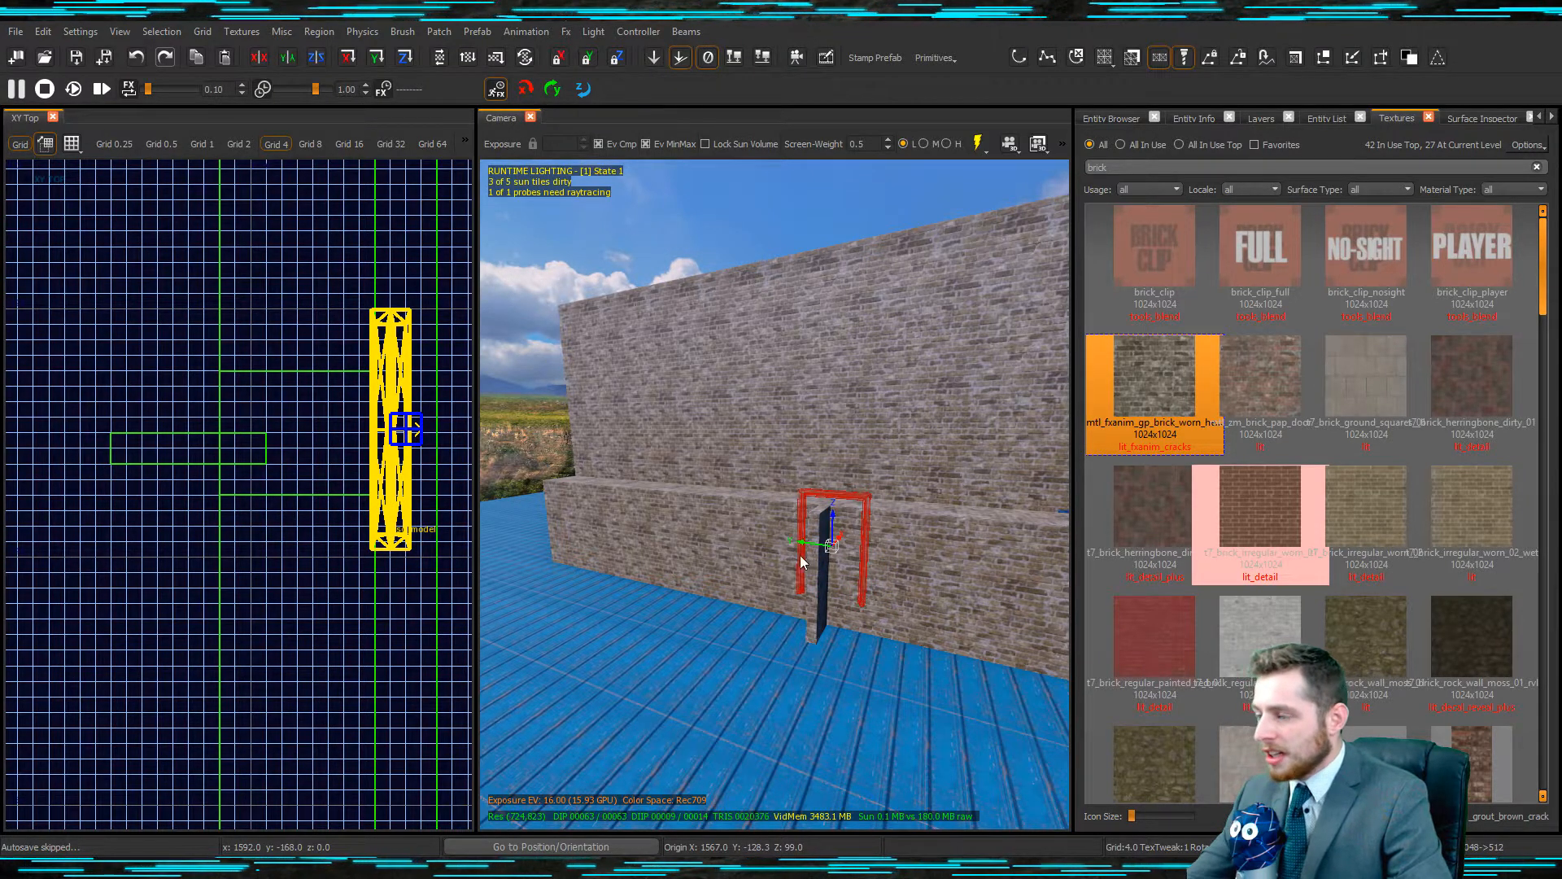
pyautogui.press('Escape')
# Delete the centre marker block and both guide blocks in front of the wall.
pyautogui.keyDown('shift'); pyautogui.click(822, 544); pyautogui.keyUp('shift')
pyautogui.press('BackSpace')
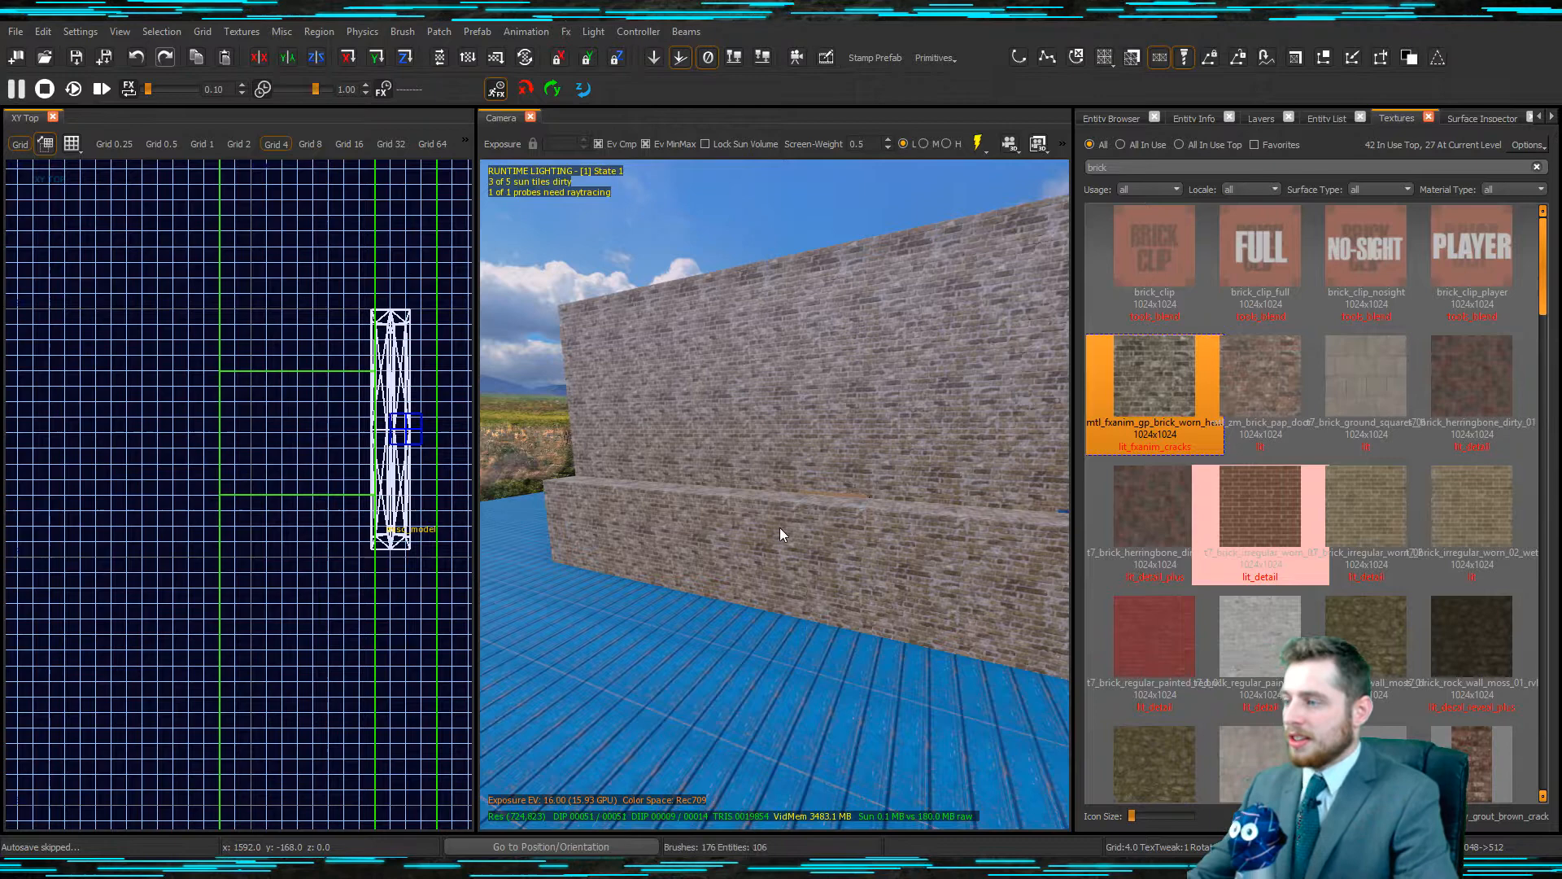
pyautogui.keyDown('shift'); pyautogui.click(780, 529); pyautogui.keyUp('shift')
pyautogui.keyDown('shift'); pyautogui.click(880, 543); pyautogui.keyUp('shift')
pyautogui.press('BackSpace')
# Shorten the longer lower wall section so it ends just before the near side of the centred door frame.
pyautogui.moveTo(878, 535)
pyautogui.mouseDown(button='right')
pyautogui.moveTo(854, 626)
pyautogui.moveTo(829, 557)
pyautogui.mouseUp(button='right')
pyautogui.keyDown('shift'); pyautogui.click(822, 518); pyautogui.keyUp('shift')
pyautogui.moveTo(918, 521); pyautogui.dragTo(771, 521)
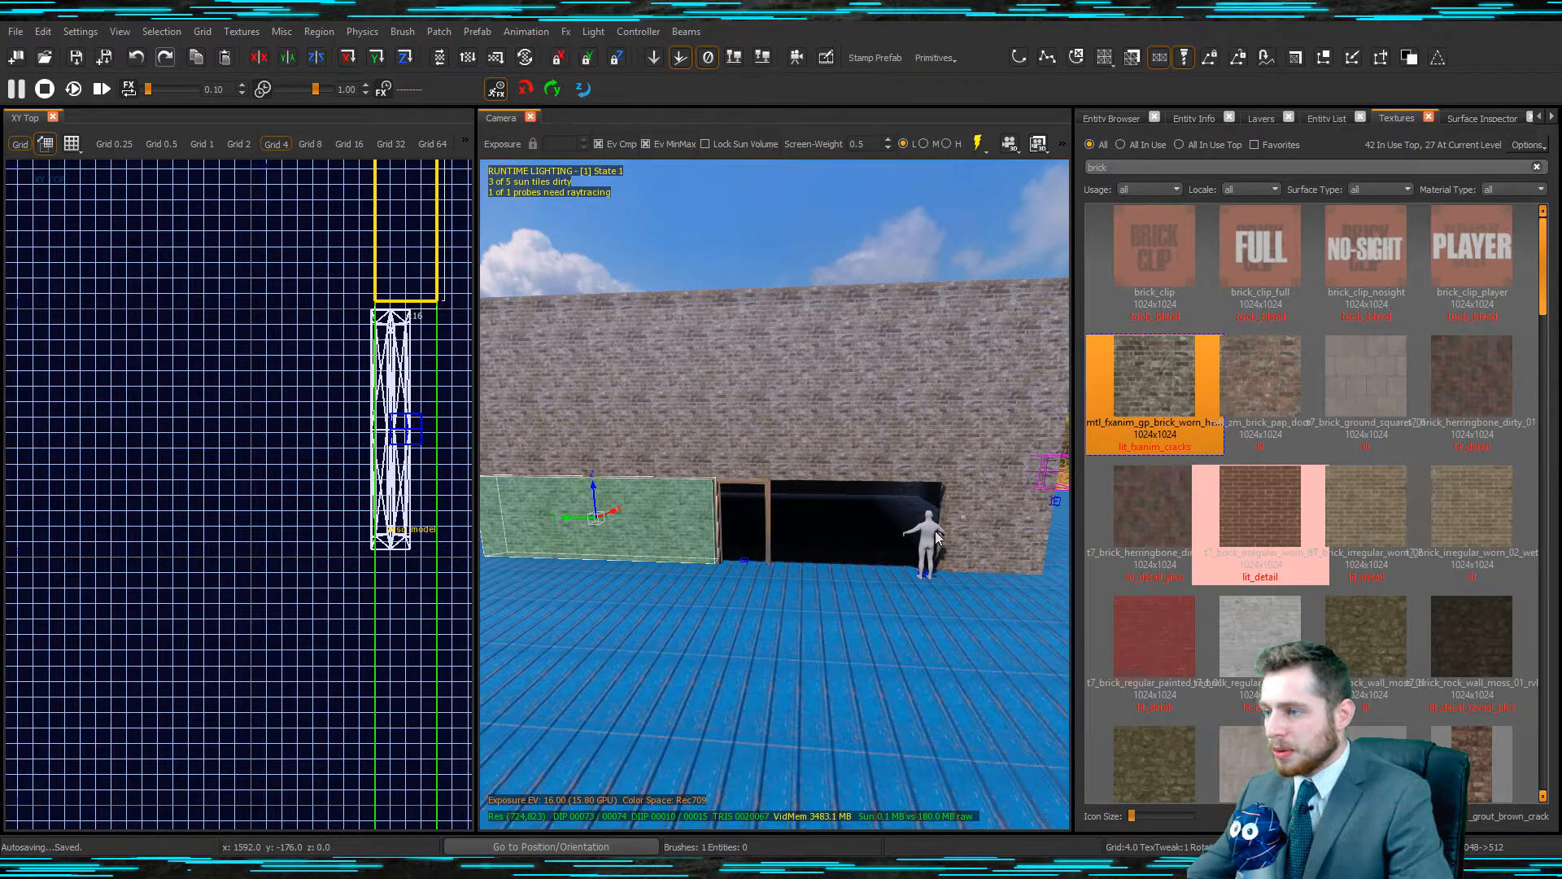
# Extend the lower wall section behind the player model across the old doorway to the centred door frame.
pyautogui.press('Escape')
pyautogui.keyDown('shift'); pyautogui.click(974, 529); pyautogui.keyUp('shift')
pyautogui.moveTo(883, 518); pyautogui.dragTo(723, 515)
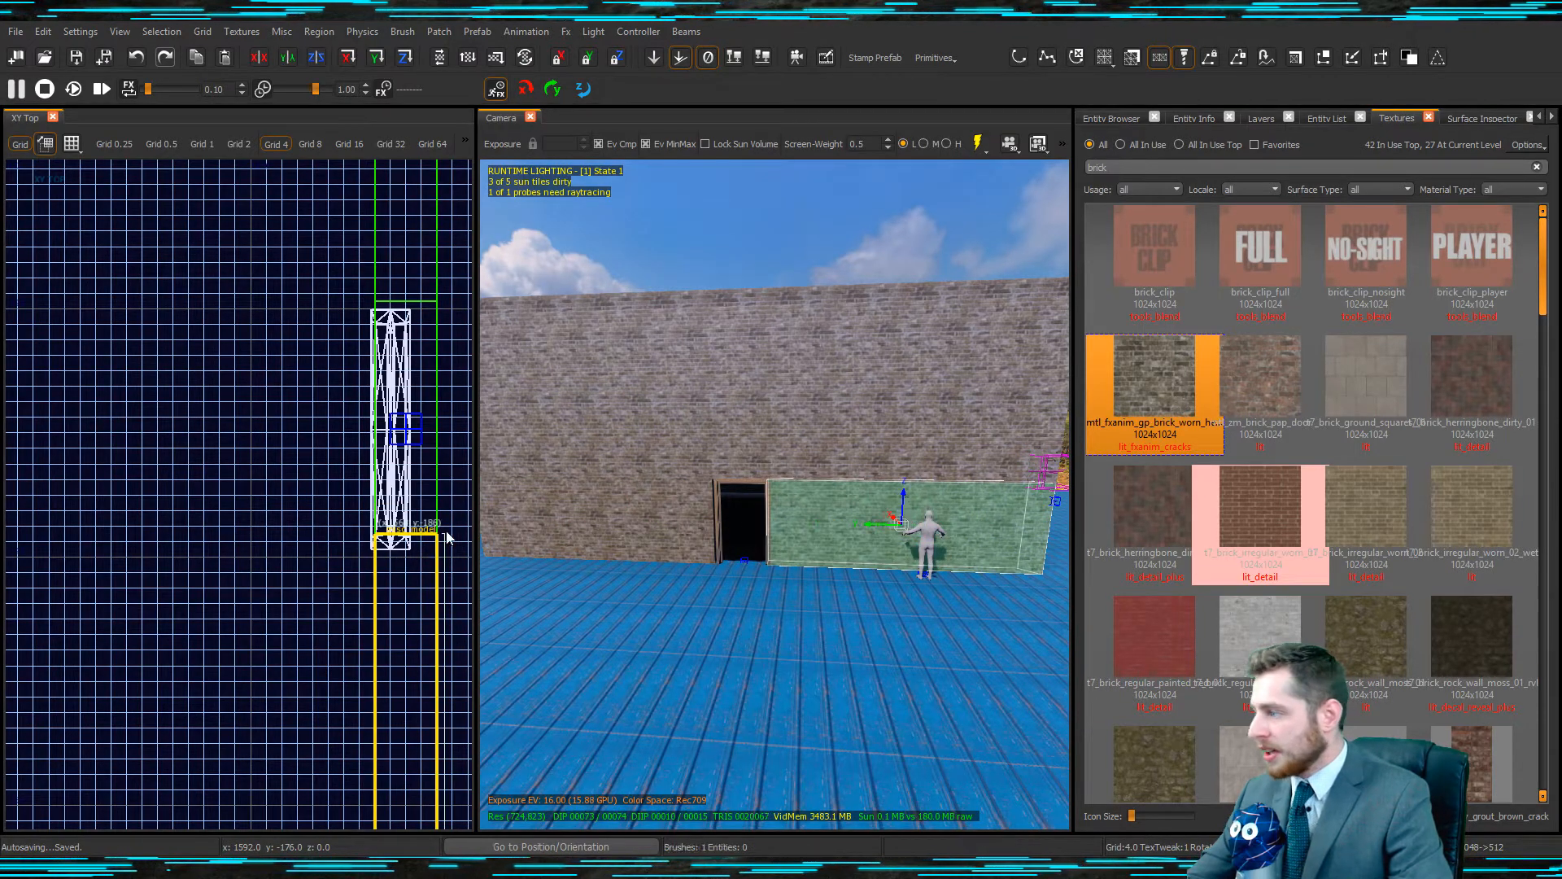
pyautogui.scroll(2, 447, 537)
pyautogui.moveTo(404, 515); pyautogui.dragTo(402, 537)
# Set the grid to 1 and extend the left lower wall section 3 units into the door frame's edge.
pyautogui.press('[')
pyautogui.press('[')
pyautogui.press('Escape')
pyautogui.keyDown('shift'); pyautogui.click(663, 508); pyautogui.keyUp('shift')
pyautogui.scroll(-6, 303, 558)
pyautogui.scroll(7, 331, 405)
pyautogui.moveTo(331, 438); pyautogui.dragTo(333, 470)
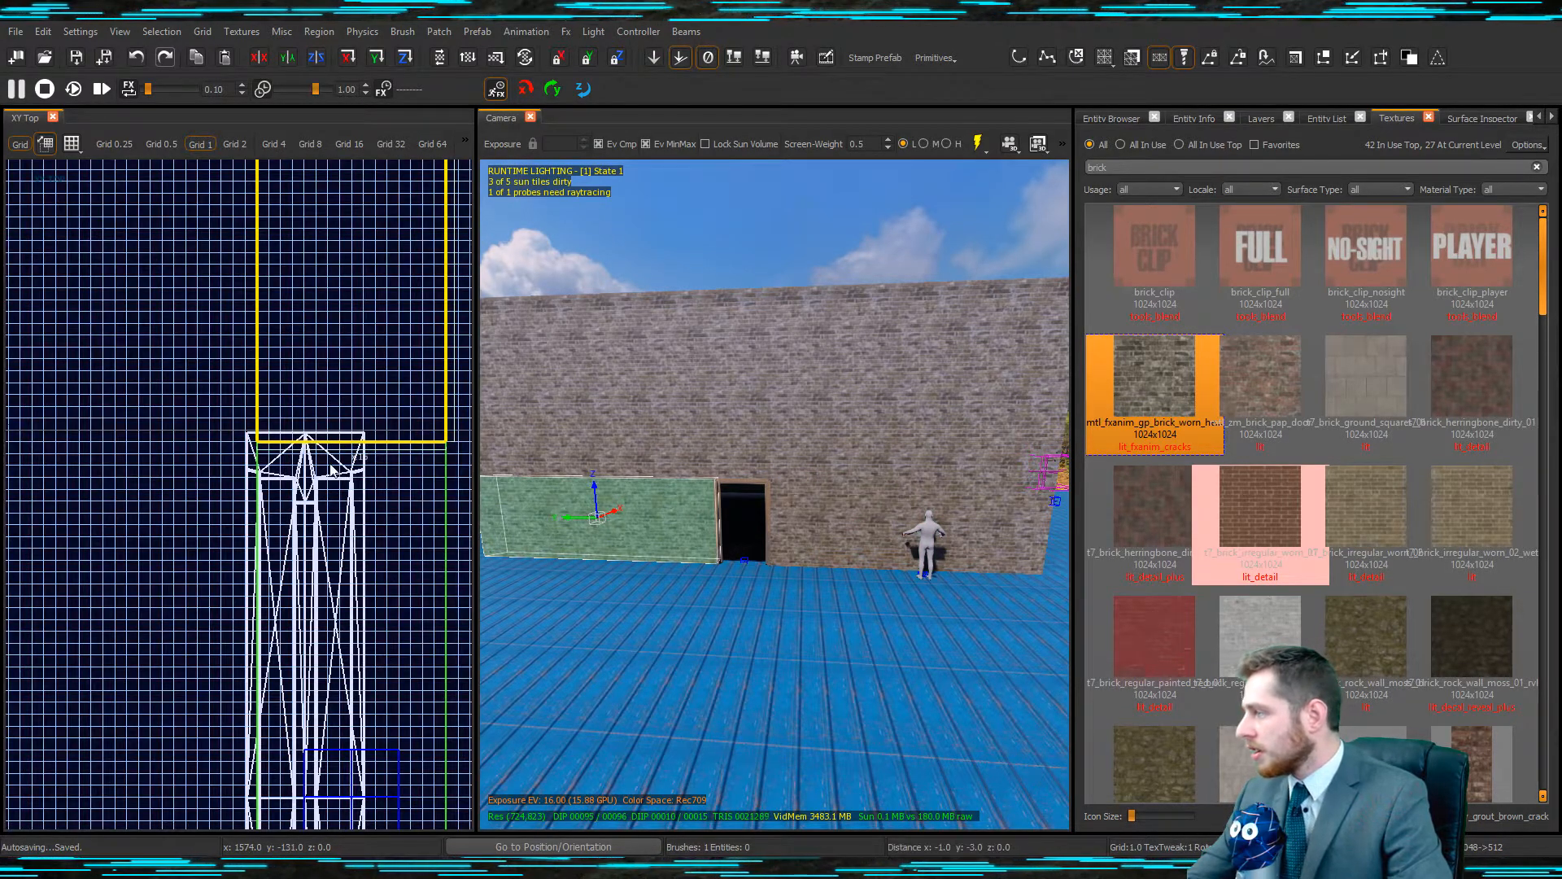
# Deselect the wall section and compare the centred doorway with the reference brick house photo.
pyautogui.press('Delete')
pyautogui.moveTo(784, 554); pyautogui.dragTo(788, 563, button='right')
pyautogui.hotkey('alt', 'Tab')
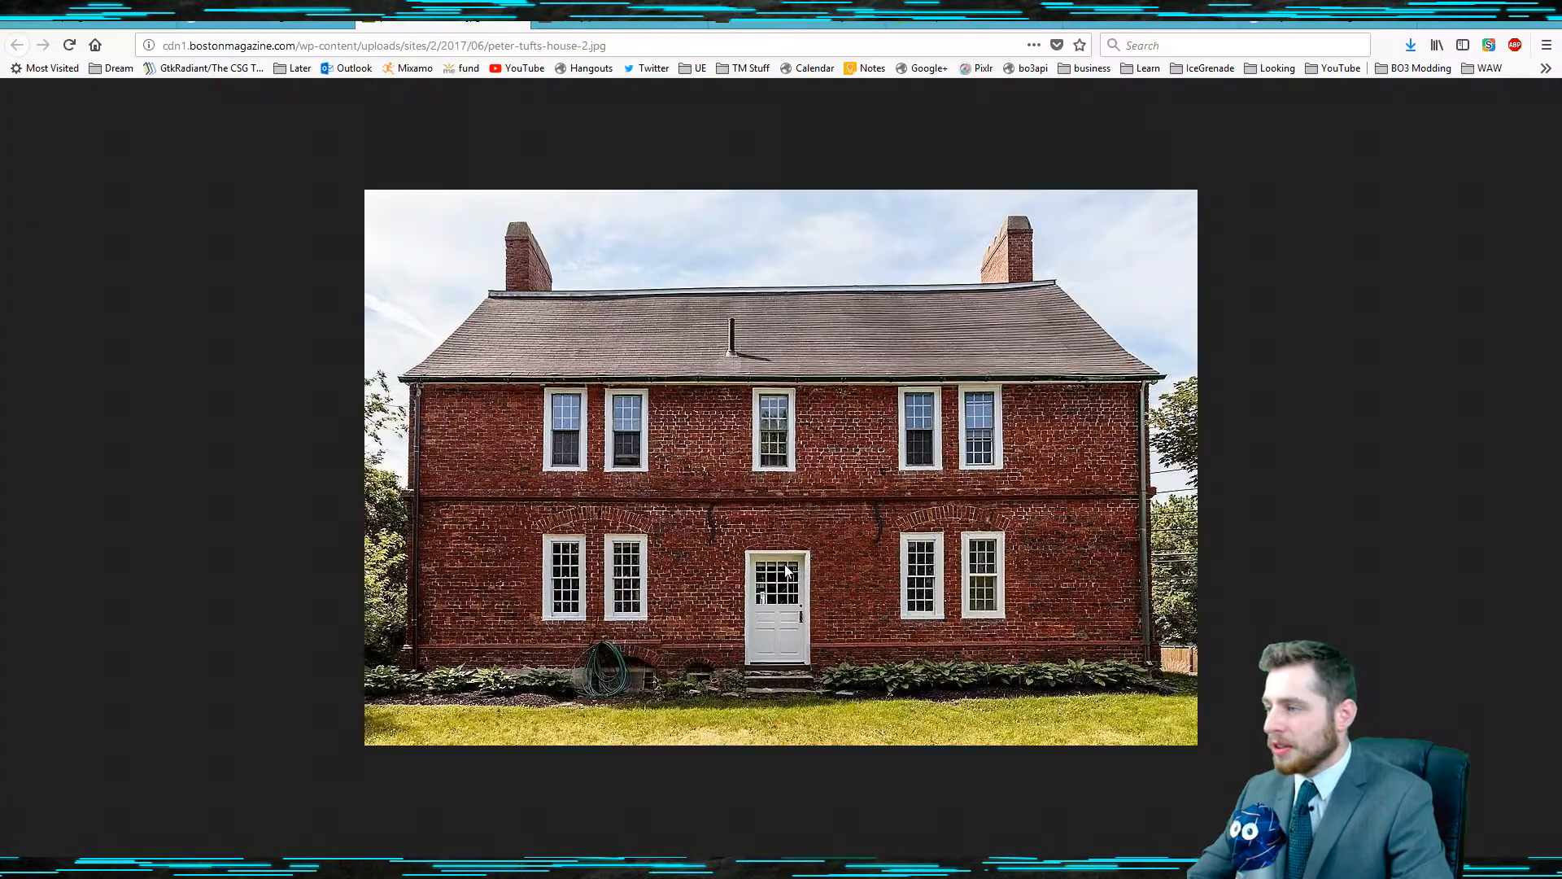
pyautogui.hotkey('alt', 'Tab')
pyautogui.hotkey('alt', 'Tab')
pyautogui.hotkey('alt', 'Tab')
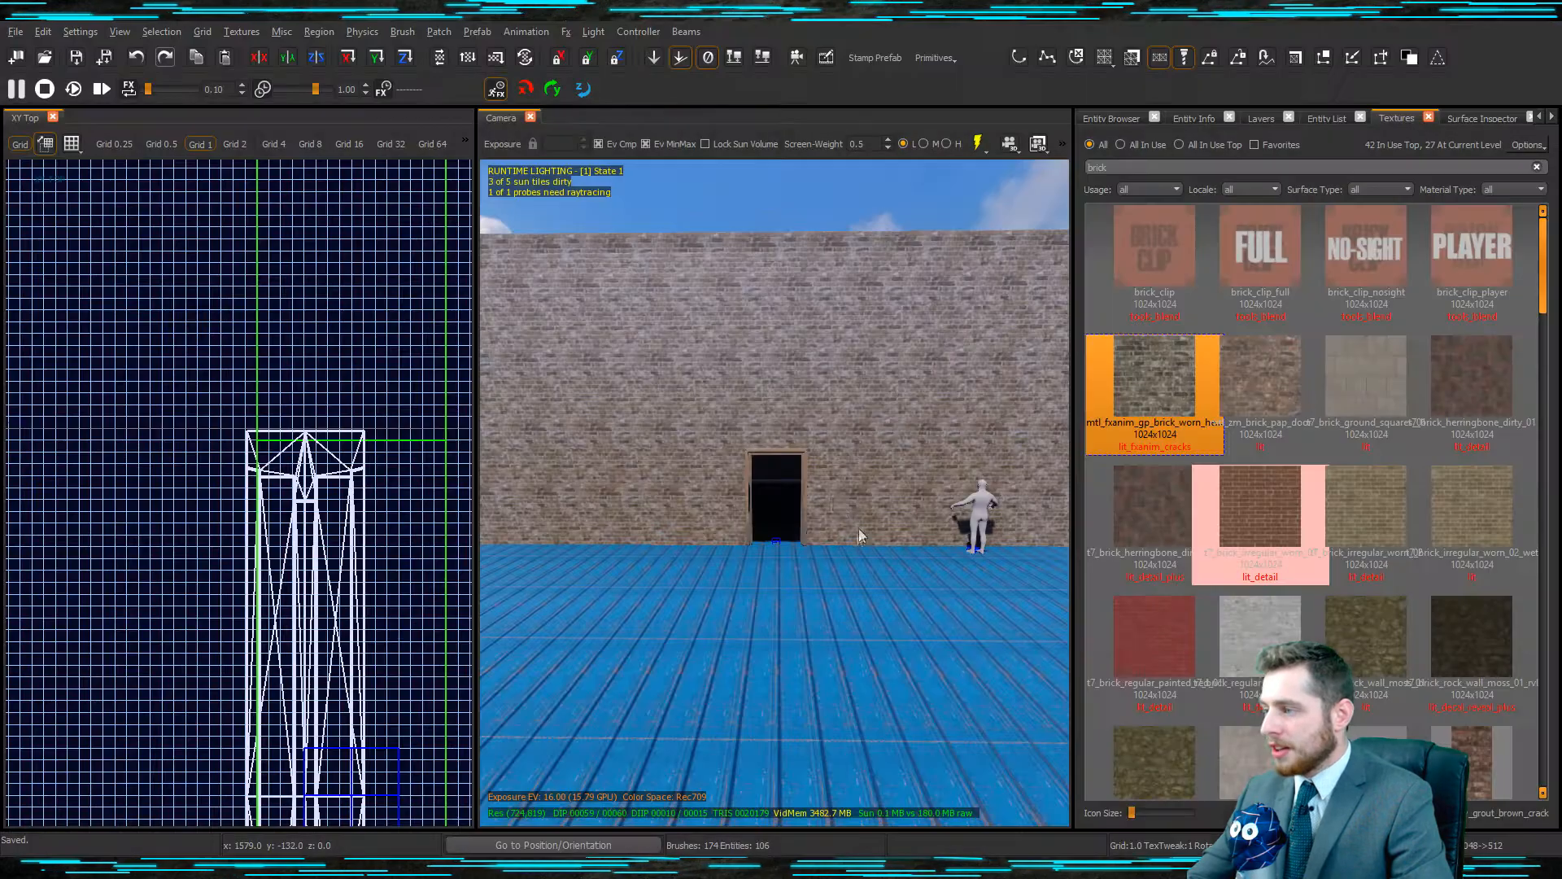
# Select all the building's walls together with the door frame, player model and attached entities, and raise them 24 units.
pyautogui.click(757, 439)
pyautogui.keyDown('shift'); pyautogui.click(758, 453); pyautogui.keyUp('shift')
pyautogui.keyDown('shift'); pyautogui.click(884, 485); pyautogui.keyUp('shift')
pyautogui.moveTo(883, 485)
pyautogui.mouseDown(button='right')
pyautogui.moveTo(985, 481)
pyautogui.moveTo(836, 501)
pyautogui.mouseUp(button='right')
pyautogui.keyDown('shift'); pyautogui.click(913, 395); pyautogui.keyUp('shift')
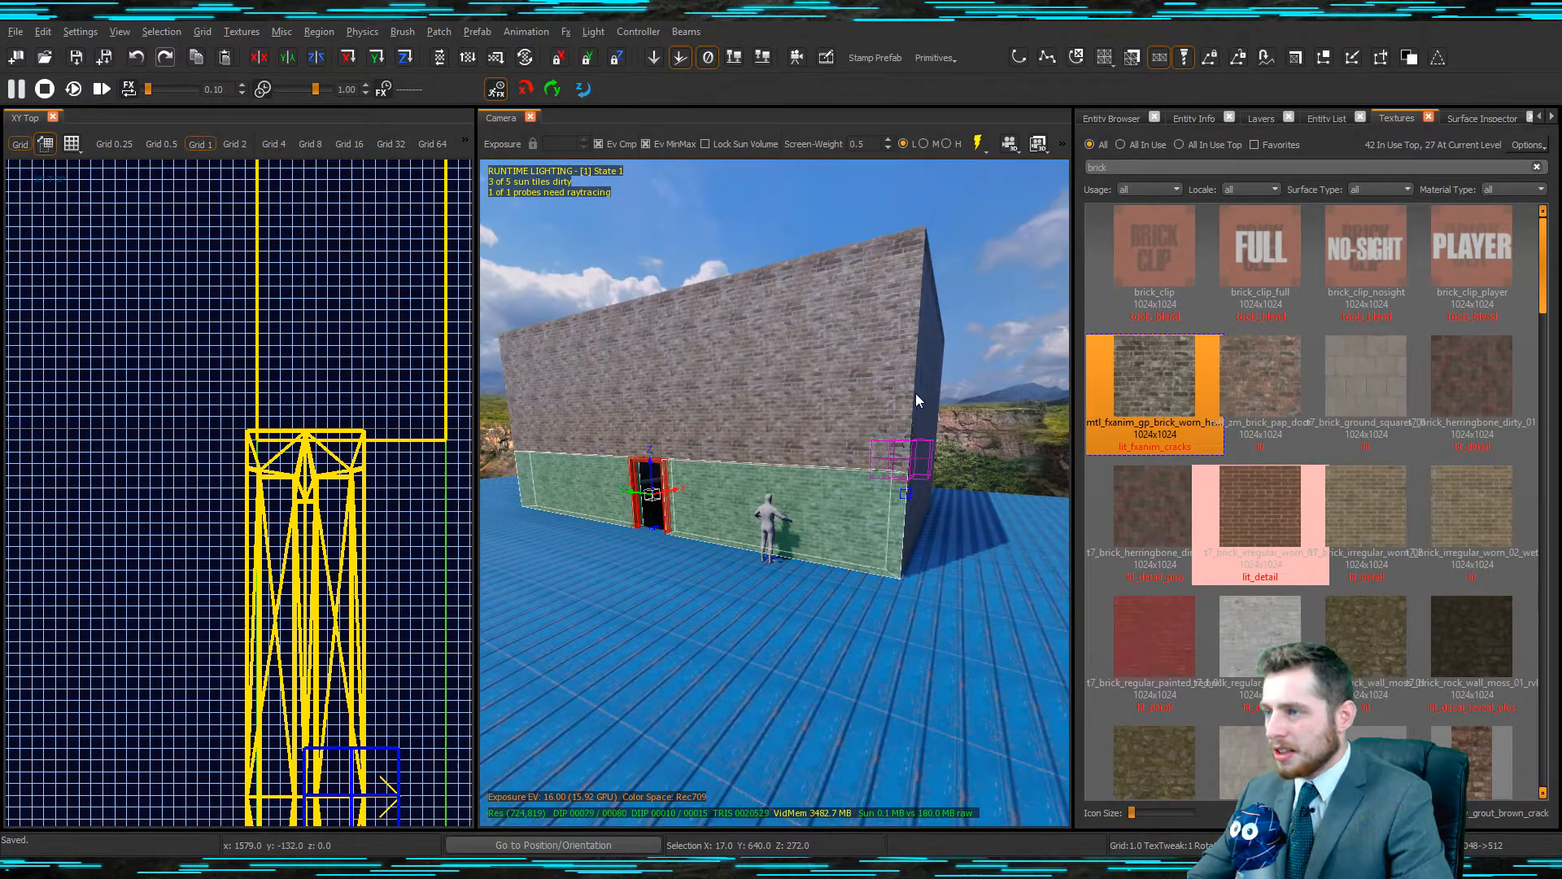
pyautogui.keyDown('shift'); pyautogui.click(896, 387); pyautogui.keyUp('shift')
pyautogui.scroll(-10, 271, 496)
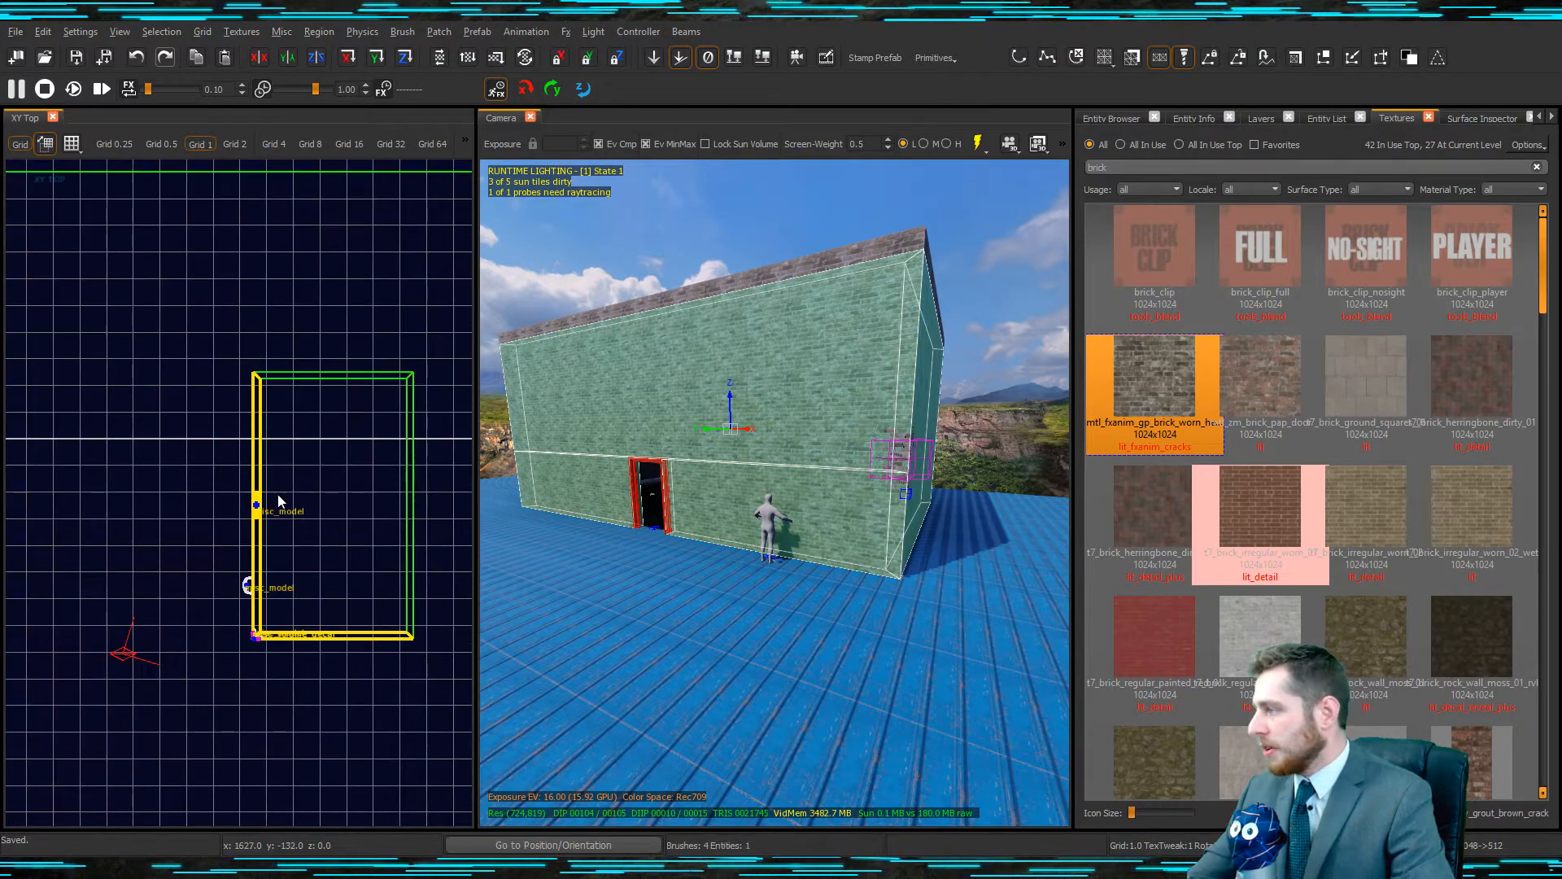
pyautogui.keyDown('shift'); pyautogui.moveTo(222, 396); pyautogui.dragTo(405, 620); pyautogui.keyUp('shift')
pyautogui.moveTo(741, 498)
pyautogui.mouseDown(button='right')
pyautogui.moveTo(764, 500)
pyautogui.moveTo(741, 498)
pyautogui.mouseUp(button='right')
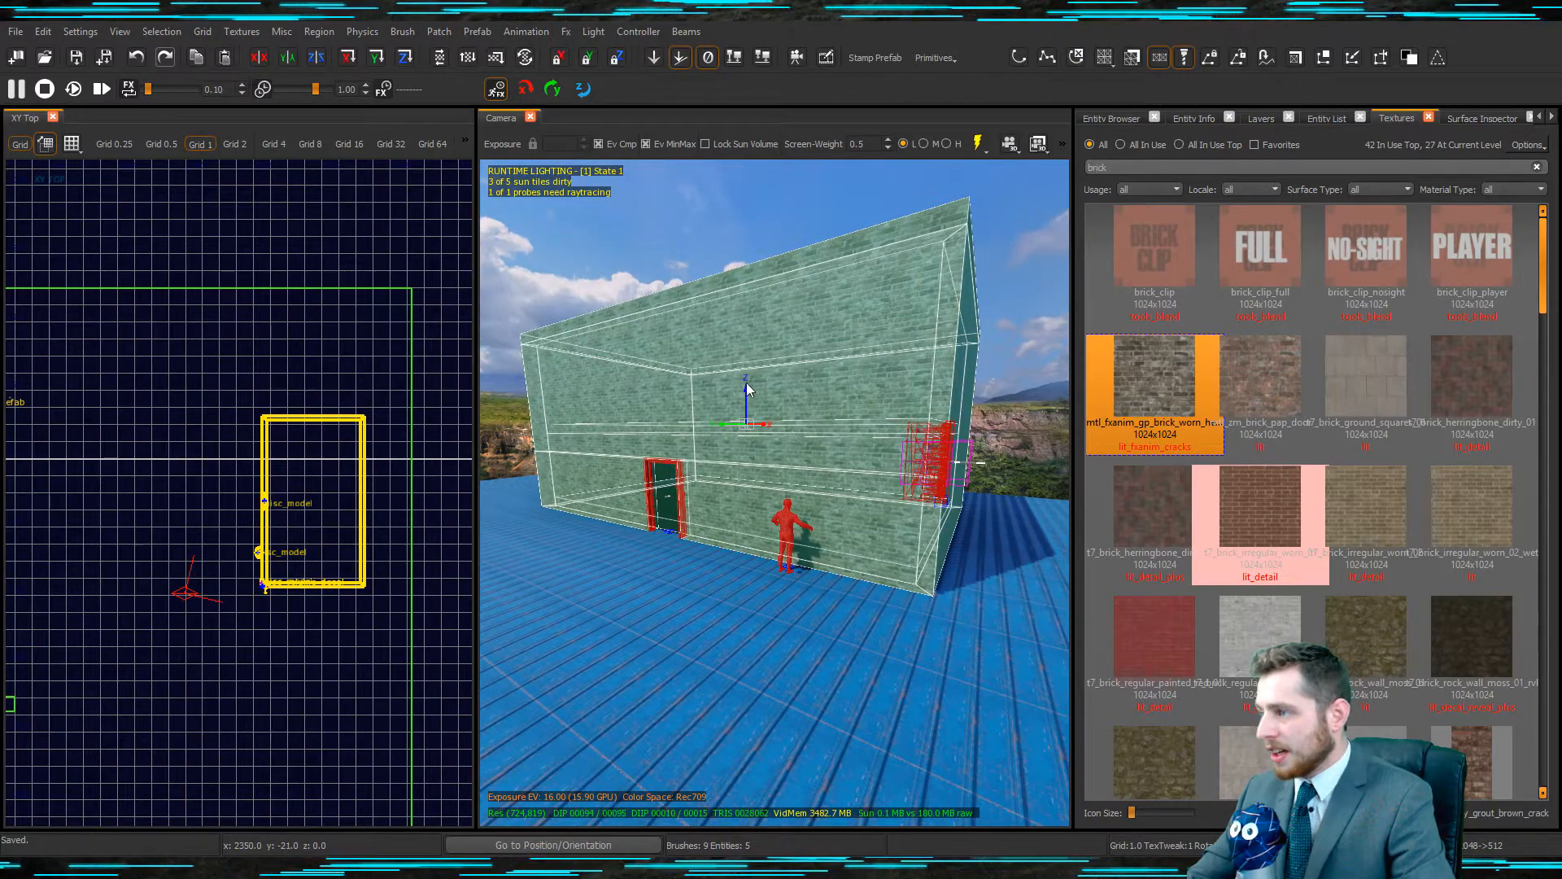
pyautogui.moveTo(747, 394); pyautogui.dragTo(748, 376)
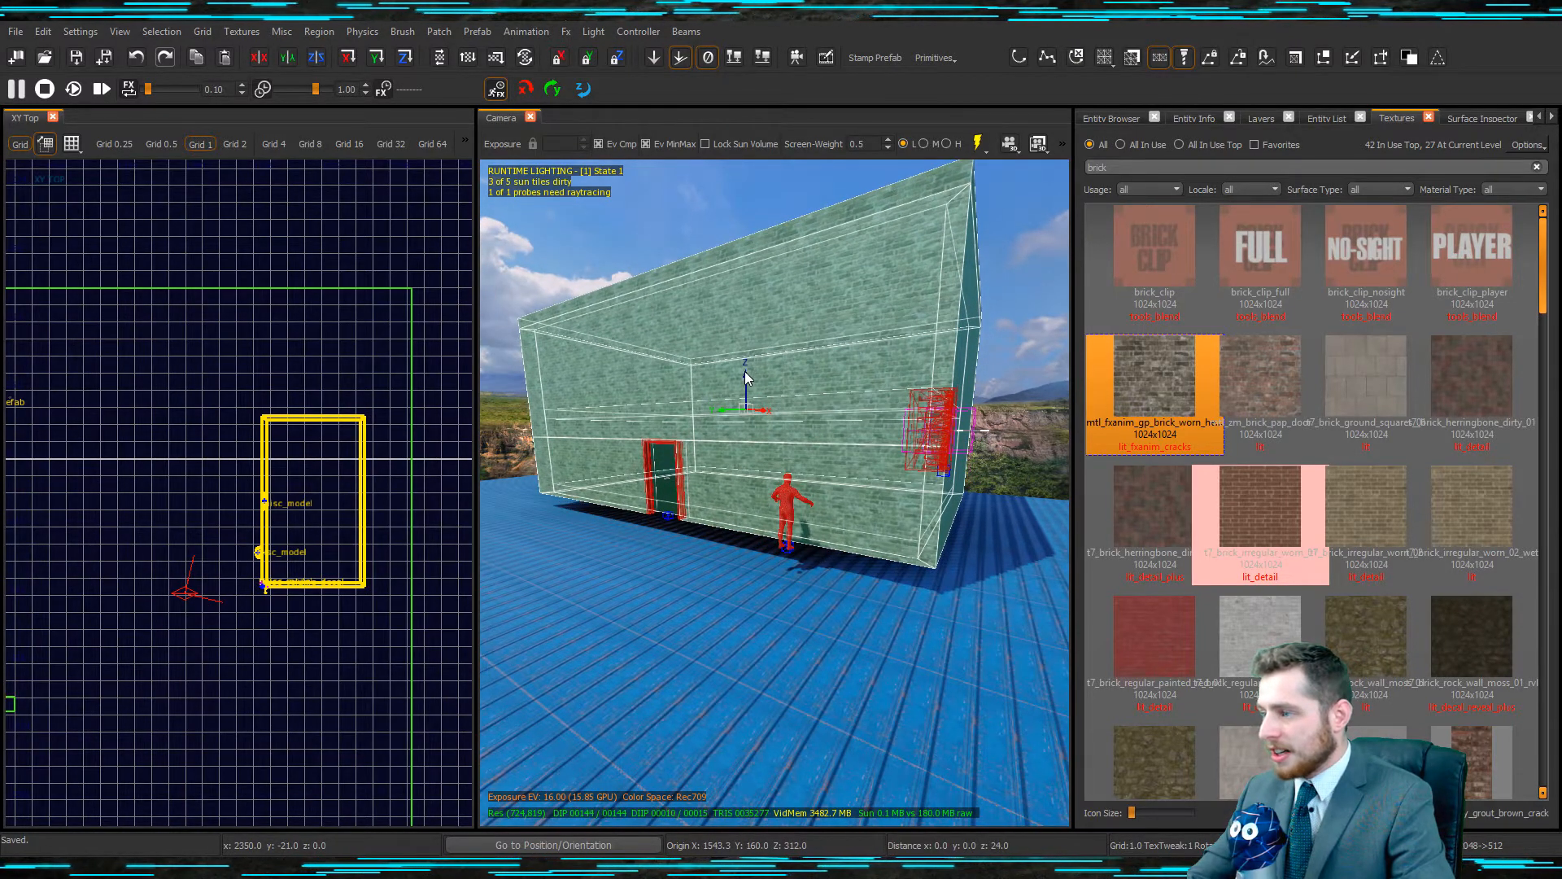
# Deselect the raised building and compare its door height above the ground with the reference photo.
pyautogui.moveTo(750, 429); pyautogui.dragTo(792, 500, button='right')
pyautogui.hotkey('alt', 'Tab')
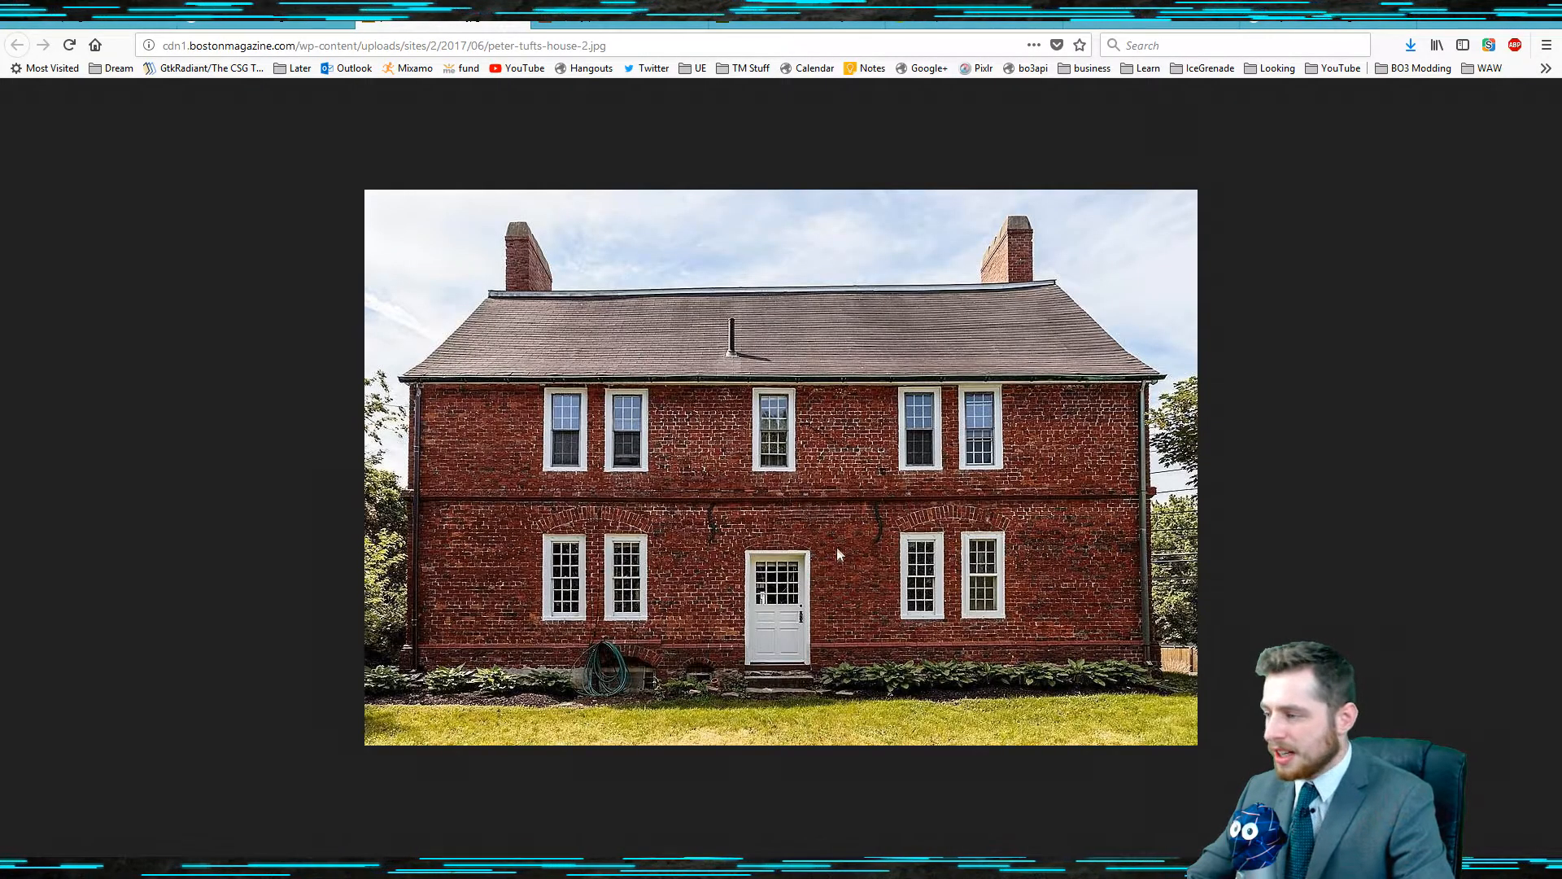
pyautogui.hotkey('alt', 'Tab')
pyautogui.moveTo(830, 568); pyautogui.dragTo(838, 520, button='right')
pyautogui.press('Escape')
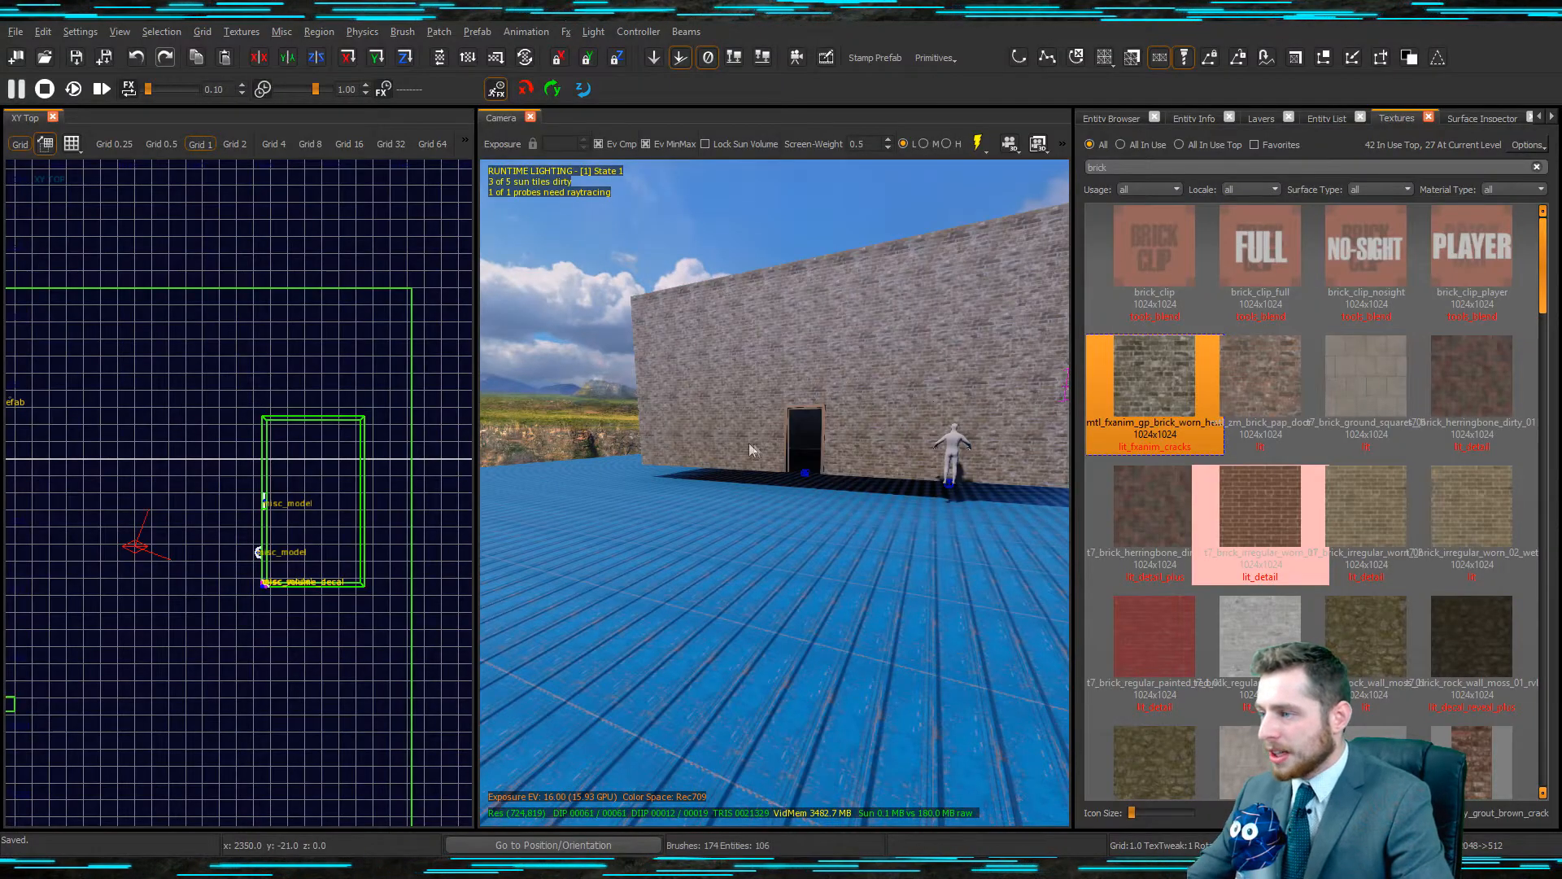
pyautogui.hotkey('alt', 'Tab')
pyautogui.hotkey('alt', 'Tab')
# Select the five lower wall sections and, with the grid at 16, extend their undersides down into the ground.
pyautogui.moveTo(774, 477)
pyautogui.mouseDown(button='right')
pyautogui.moveTo(791, 466)
pyautogui.moveTo(817, 505)
pyautogui.moveTo(677, 514)
pyautogui.mouseUp(button='right')
pyautogui.keyDown('shift'); pyautogui.click(663, 480); pyautogui.keyUp('shift')
pyautogui.keyDown('shift'); pyautogui.click(817, 505); pyautogui.keyUp('shift')
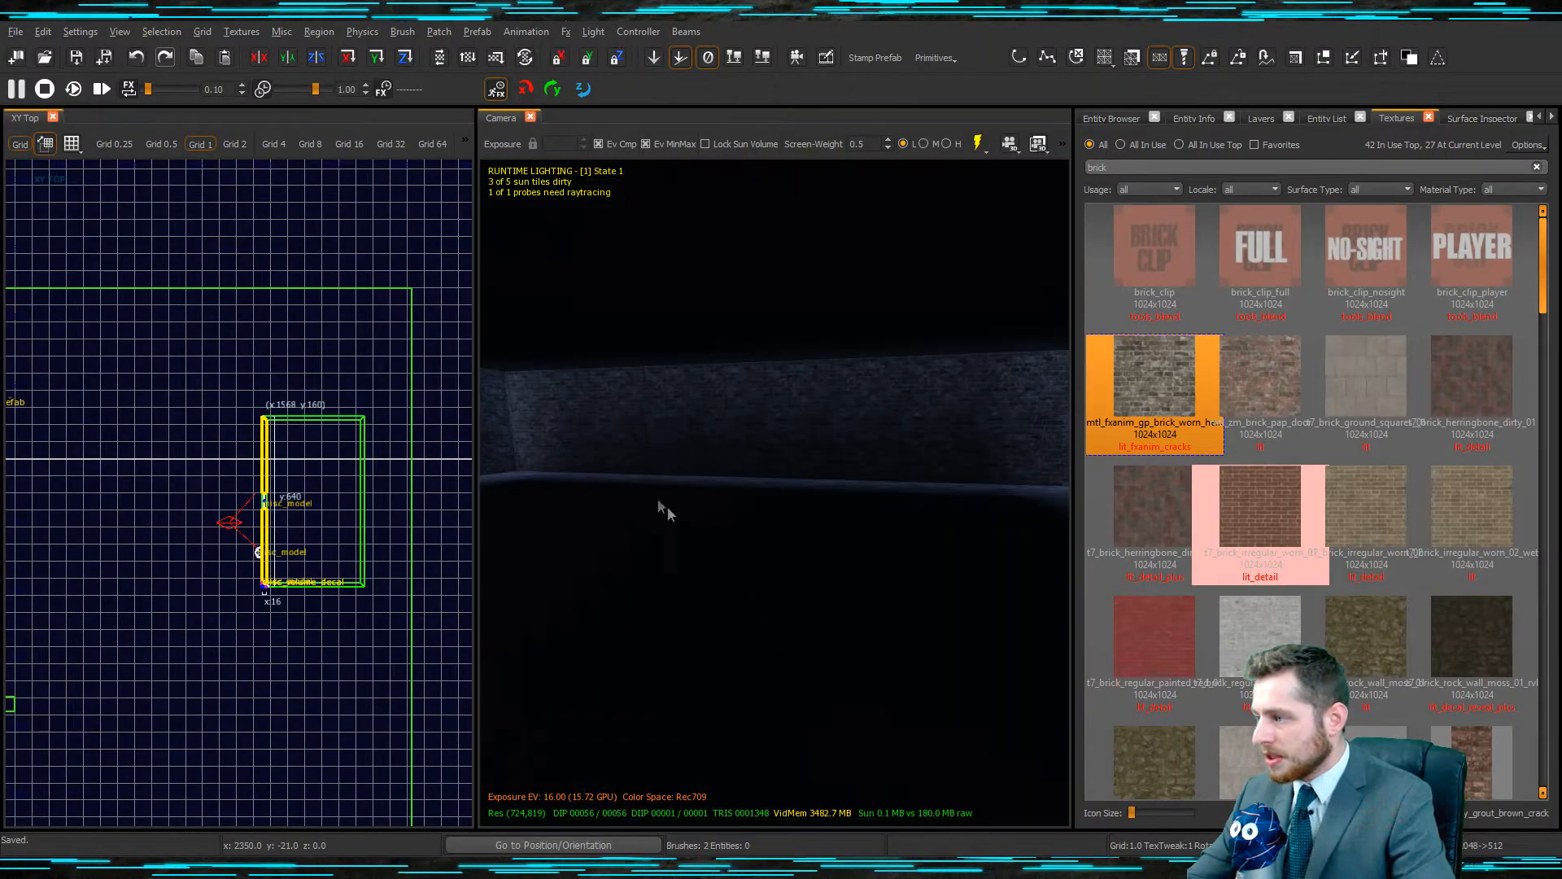
pyautogui.keyDown('shift'); pyautogui.click(733, 453); pyautogui.keyUp('shift')
pyautogui.keyDown('shift'); pyautogui.click(685, 432); pyautogui.keyUp('shift')
pyautogui.moveTo(732, 452)
pyautogui.mouseDown(button='right')
pyautogui.moveTo(685, 431)
pyautogui.moveTo(798, 439)
pyautogui.moveTo(685, 505)
pyautogui.moveTo(733, 497)
pyautogui.moveTo(685, 506)
pyautogui.mouseUp(button='right')
pyautogui.keyDown('shift'); pyautogui.click(684, 506); pyautogui.keyUp('shift')
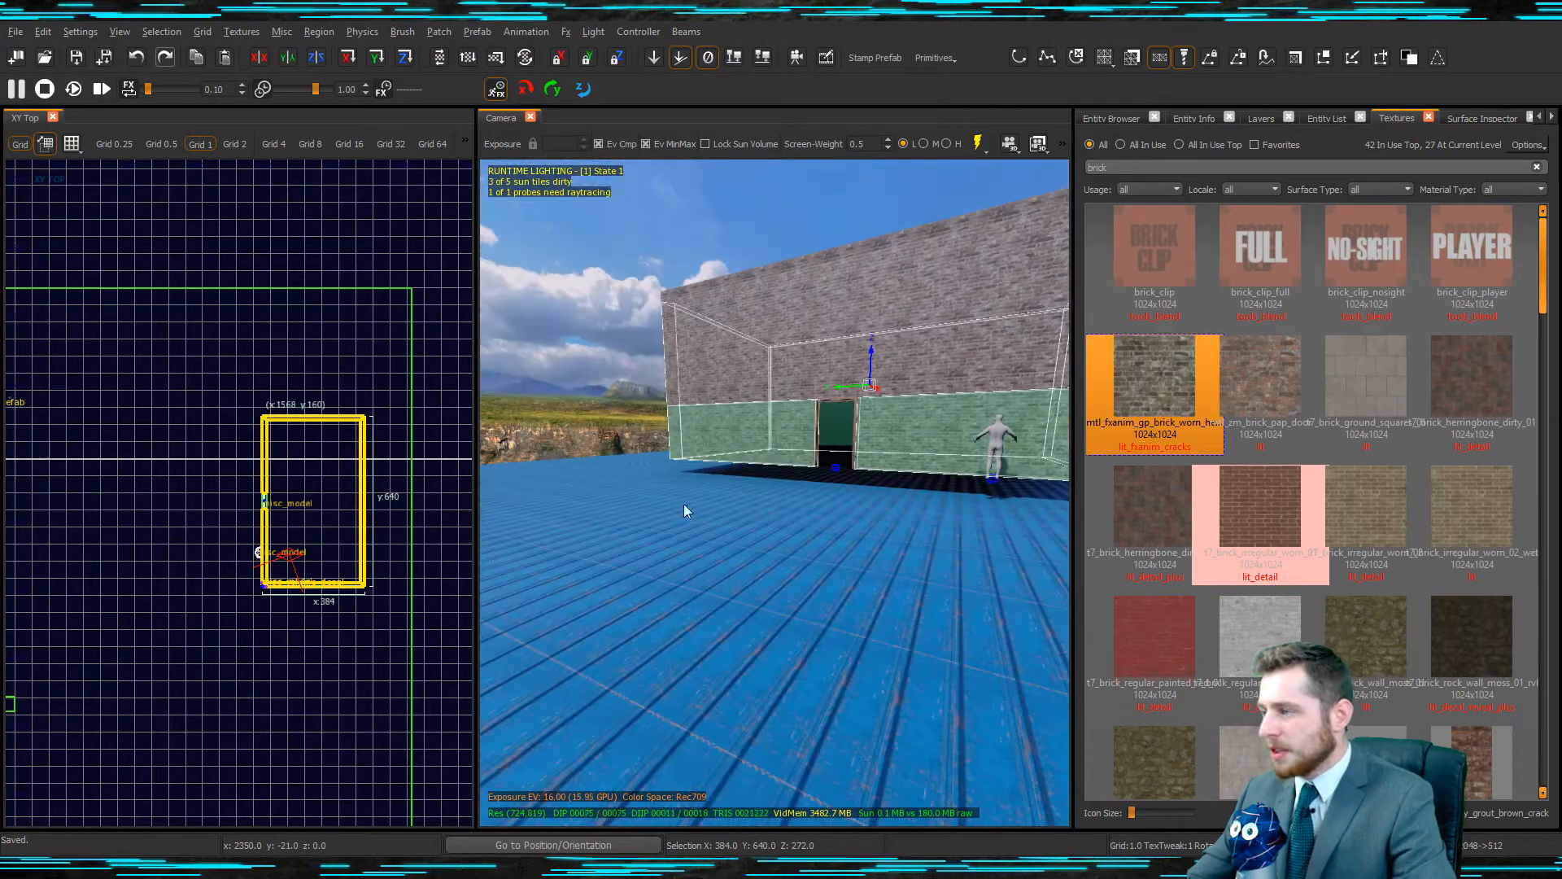
pyautogui.hotkey('ctrl', 'Tab')
pyautogui.scroll(8, 204, 542)
pyautogui.press('4')
pyautogui.press('5')
pyautogui.moveTo(237, 540); pyautogui.dragTo(249, 598)
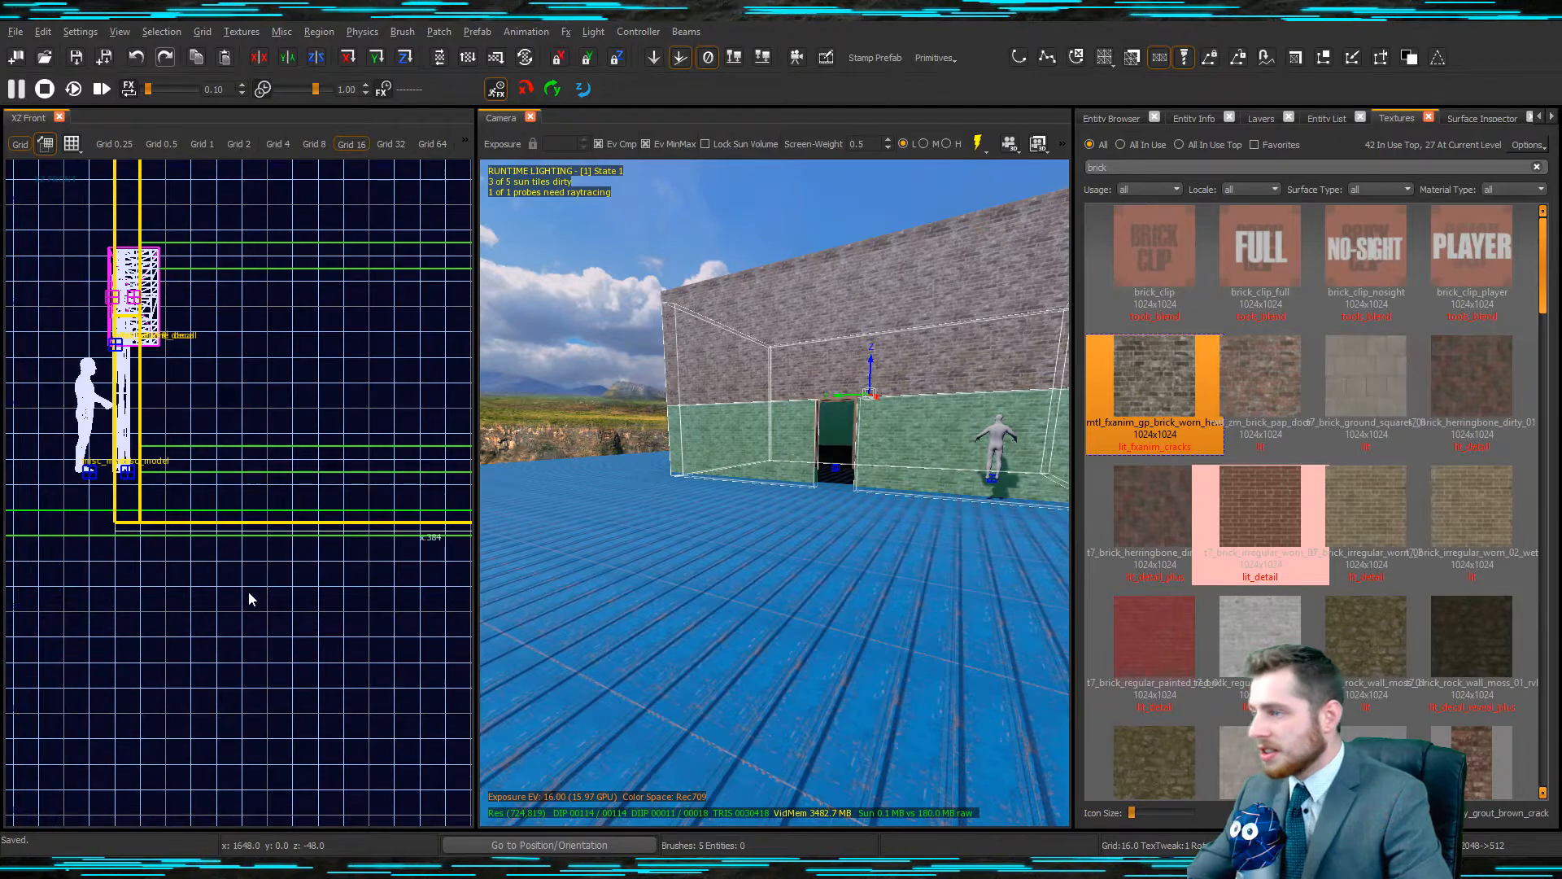
pyautogui.press('Escape')
# Set the grid to 8 and lower the interior floor slab behind the doorway by 16 units.
pyautogui.moveTo(865, 583)
pyautogui.mouseDown(button='right')
pyautogui.moveTo(846, 500)
pyautogui.moveTo(882, 496)
pyautogui.mouseUp(button='right')
pyautogui.keyDown('shift'); pyautogui.click(849, 504); pyautogui.keyUp('shift')
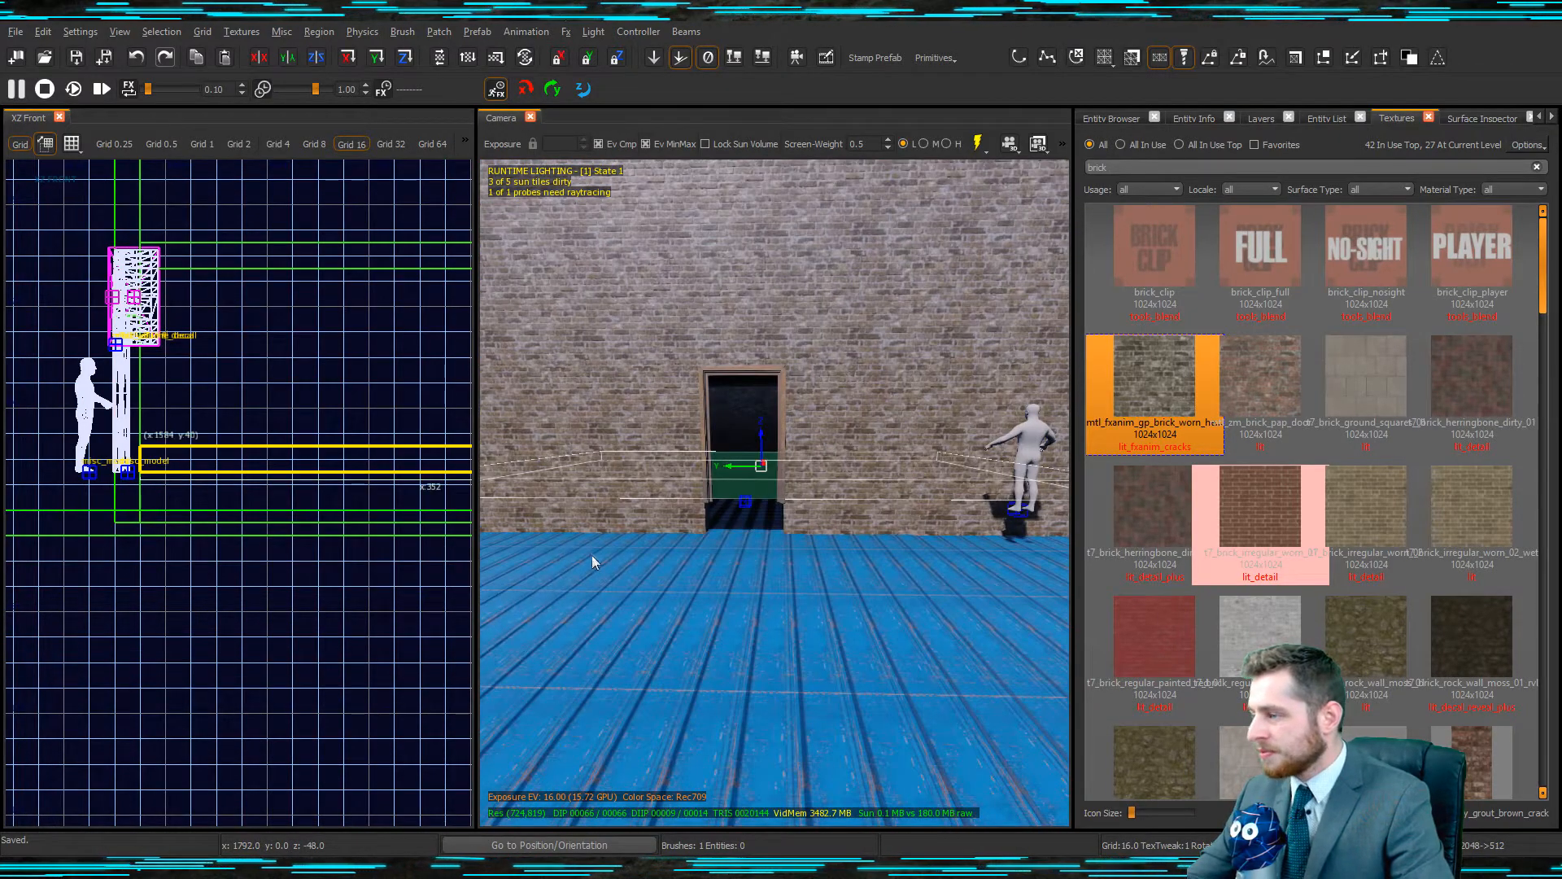
pyautogui.hotkey('alt', 'Tab')
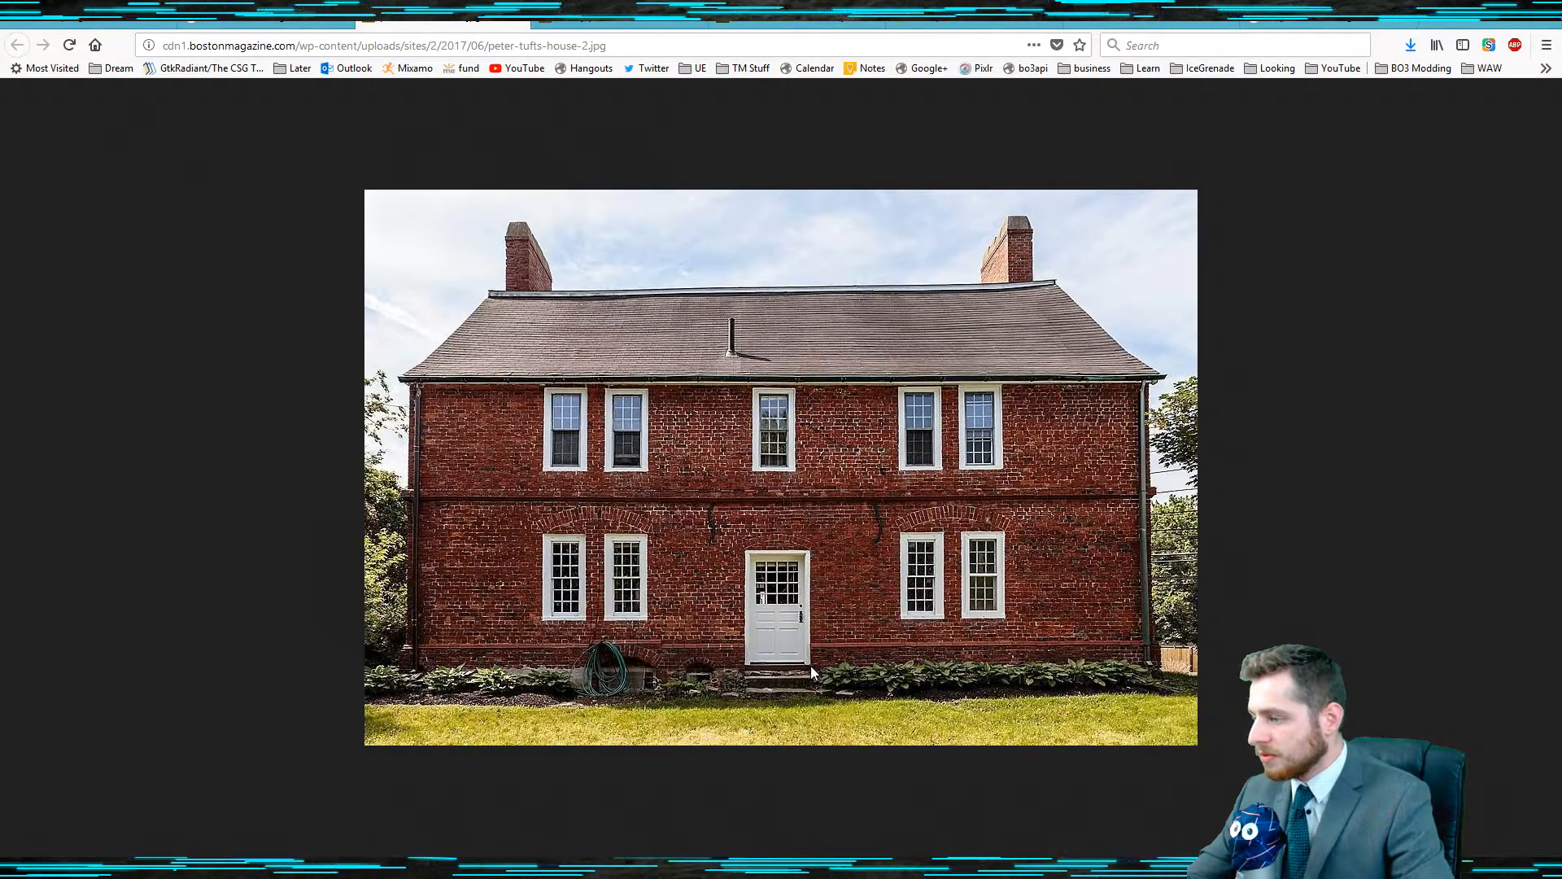
pyautogui.hotkey('alt', 'Tab')
pyautogui.moveTo(805, 668); pyautogui.dragTo(774, 670, button='right')
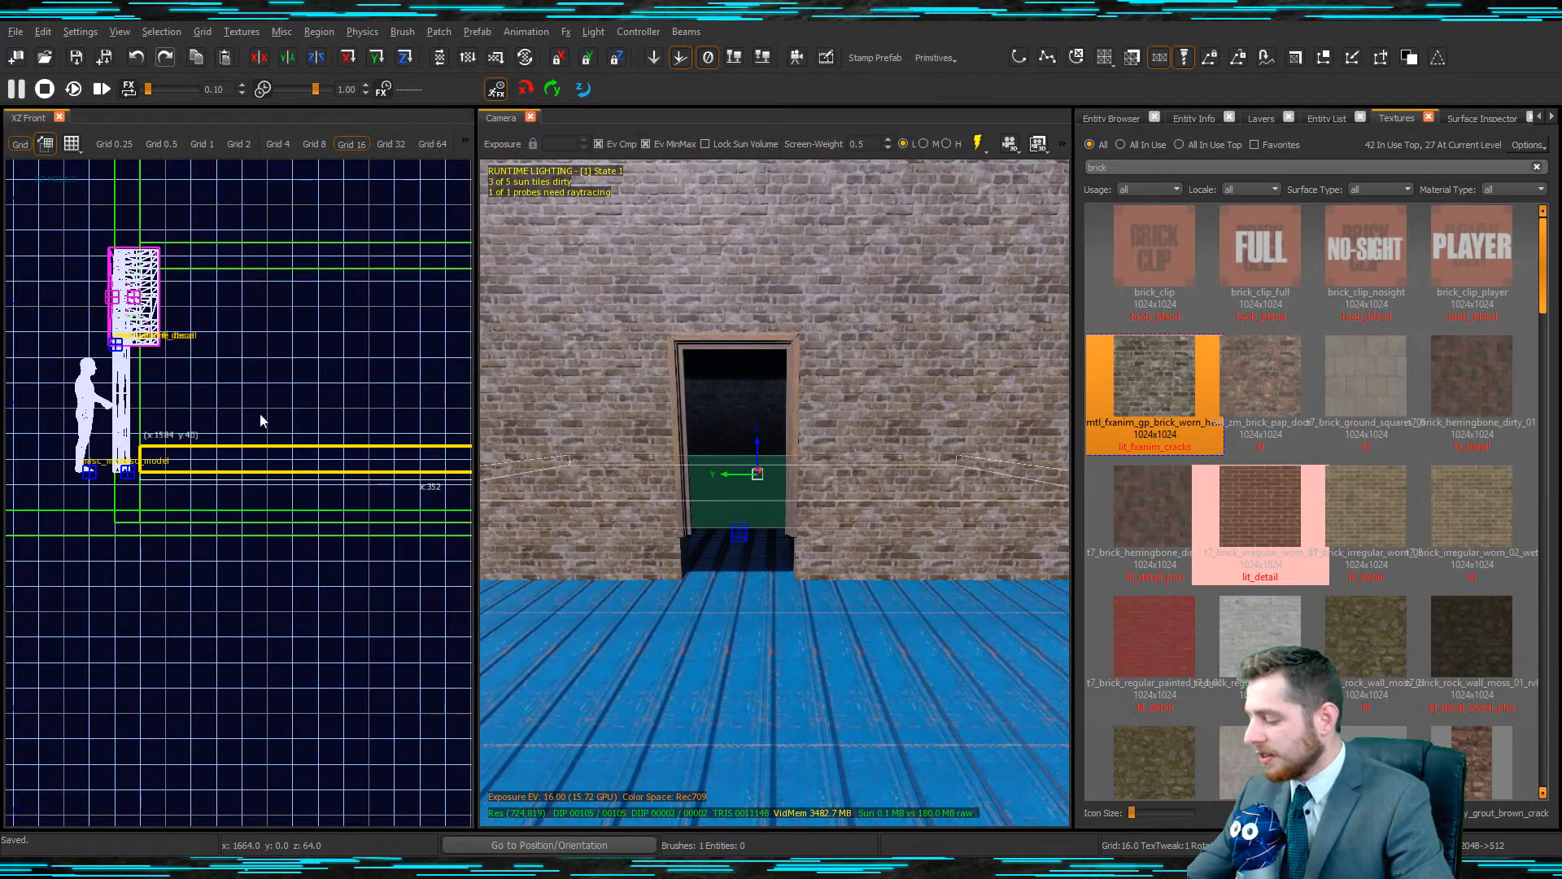
pyautogui.press('[')
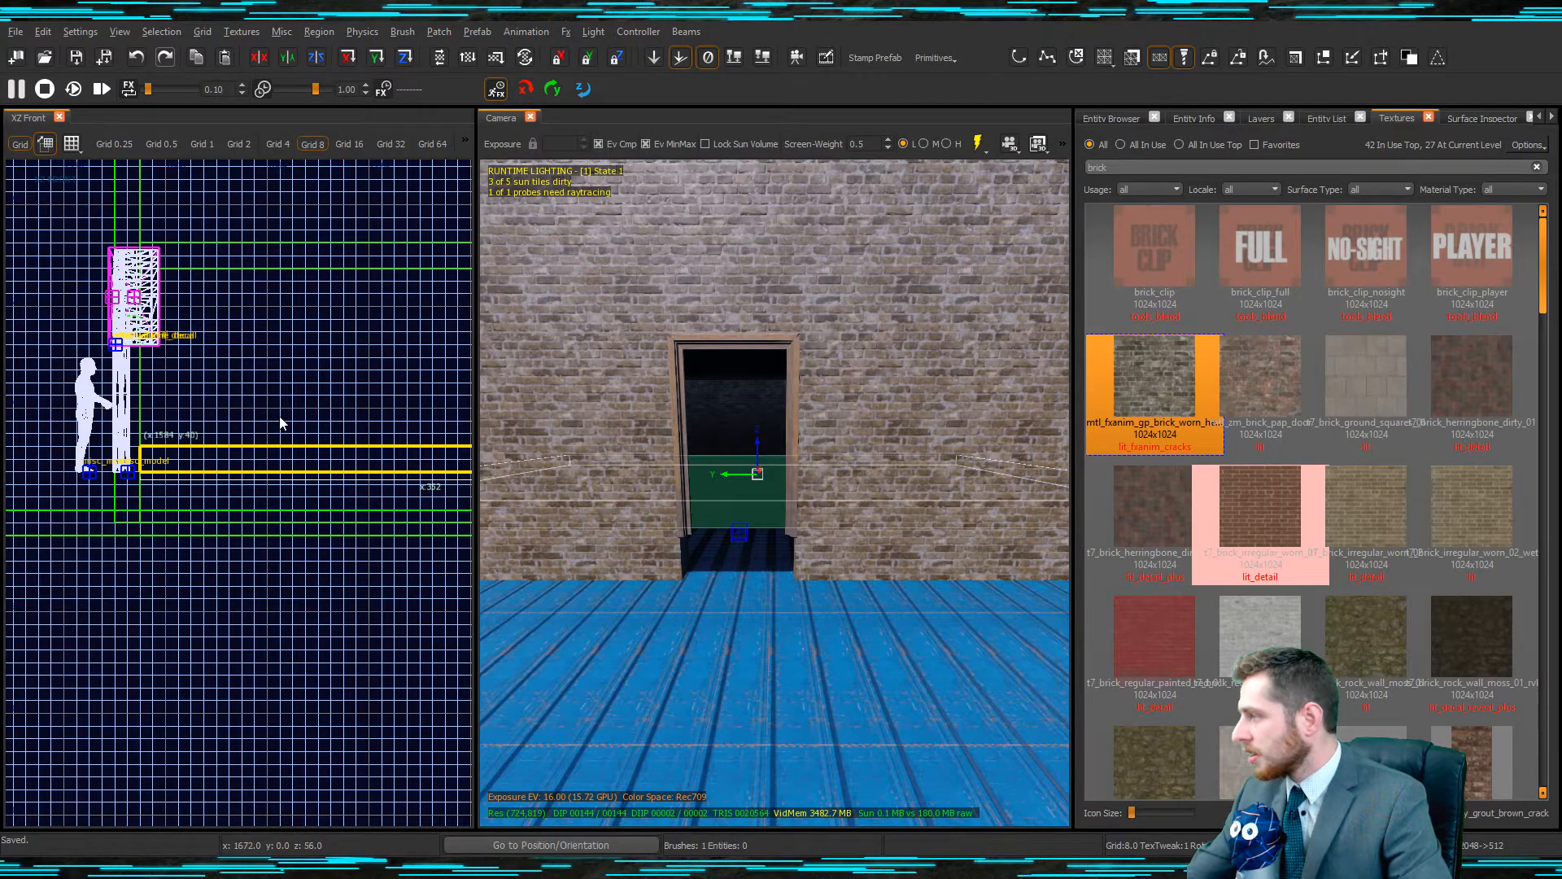
pyautogui.moveTo(265, 476); pyautogui.dragTo(263, 492)
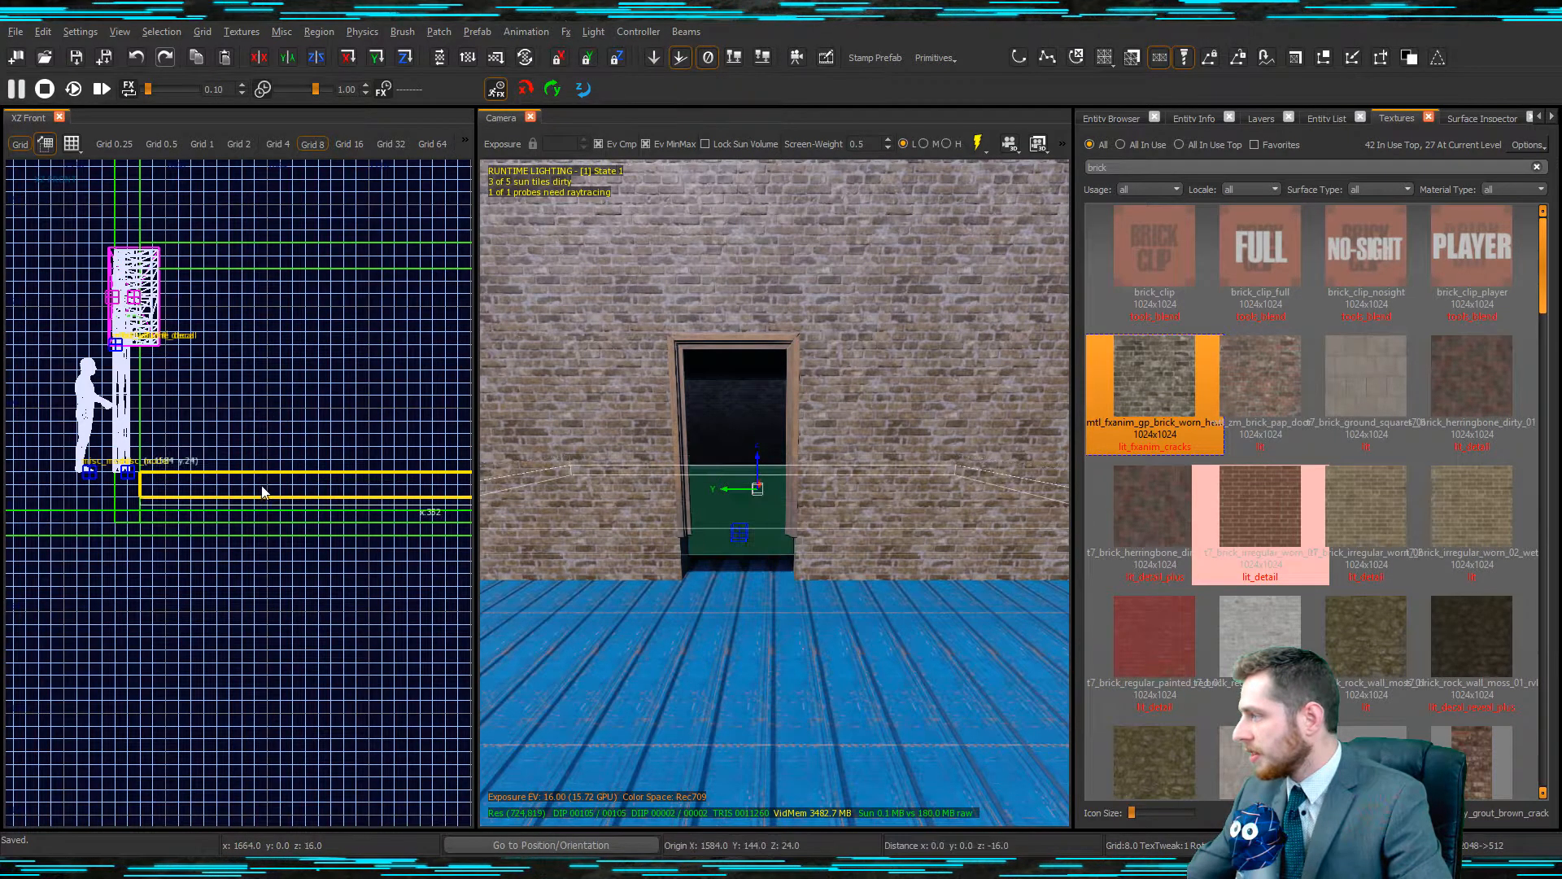
pyautogui.press('Delete')
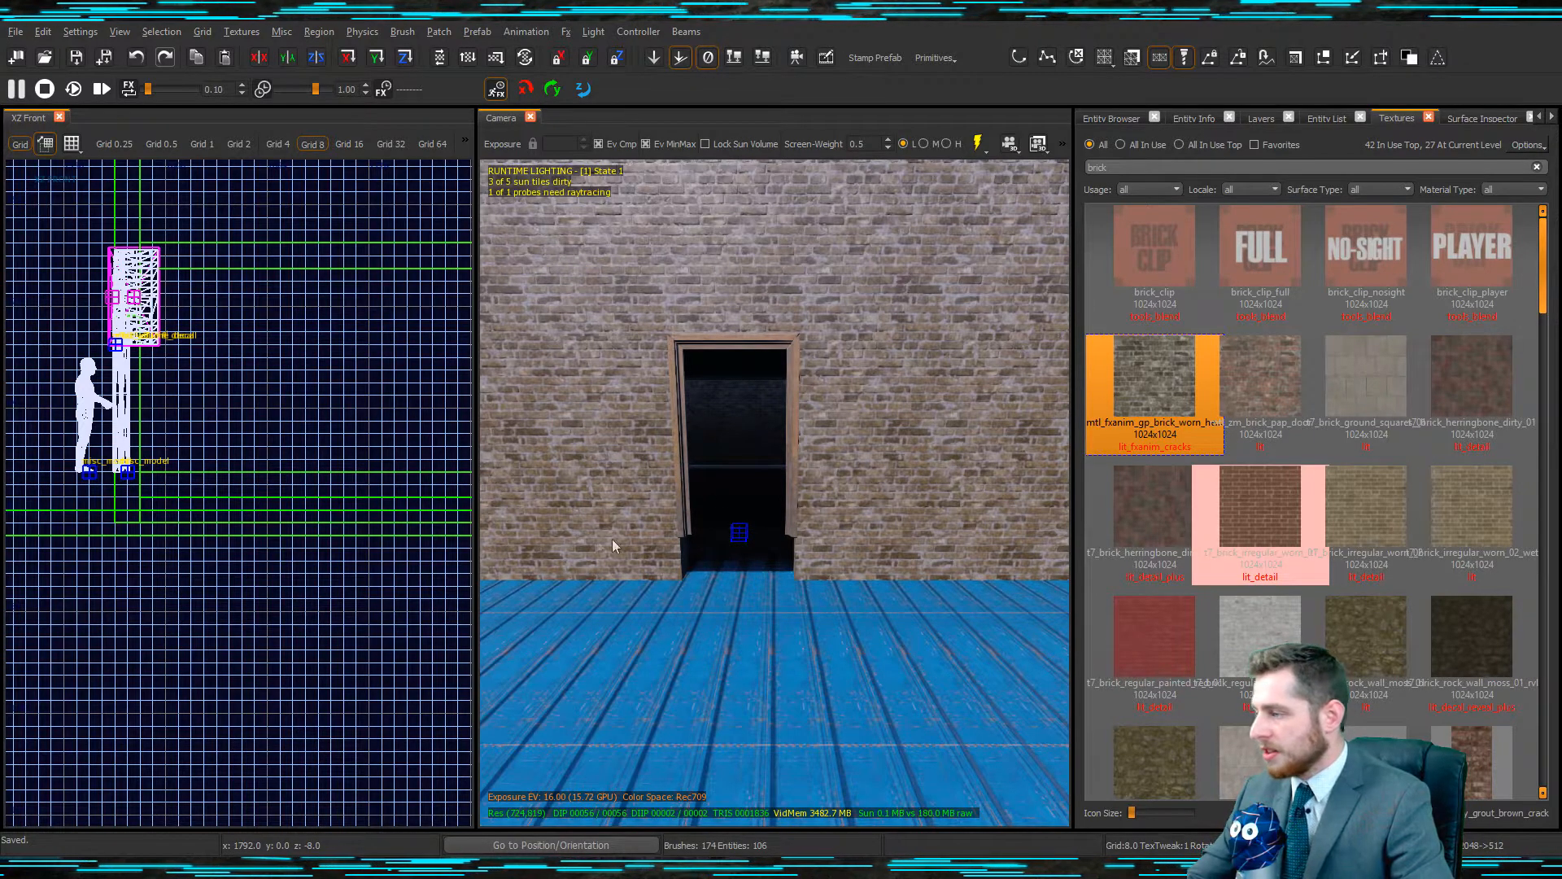
pyautogui.keyDown('shift'); pyautogui.click(745, 320); pyautogui.keyUp('shift')
pyautogui.press('Escape')
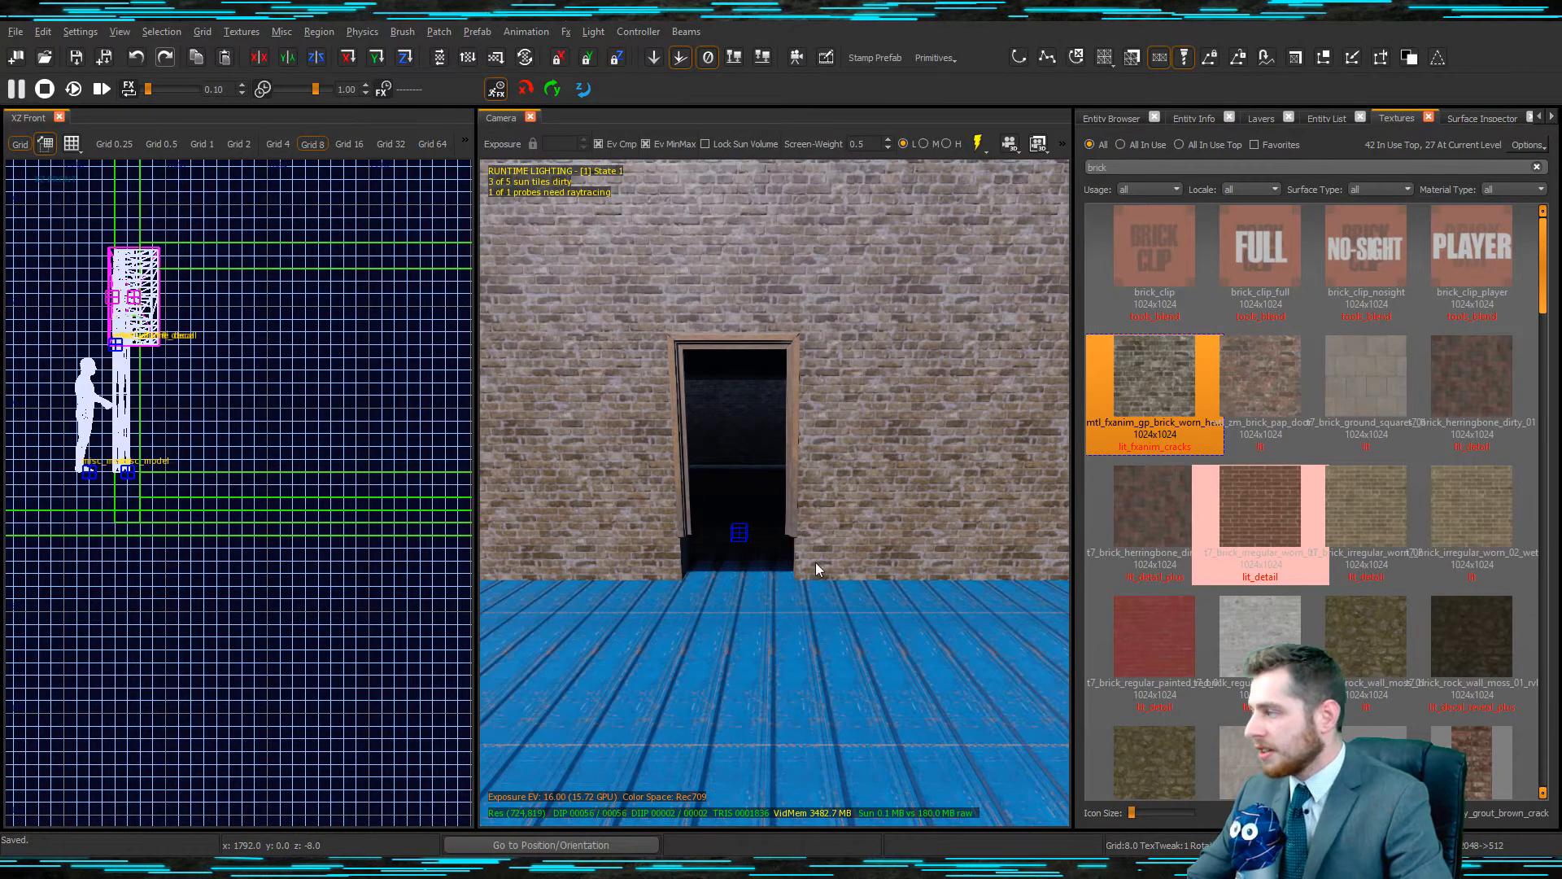
# Place a brick block 16 units deep and 16 high under the doorway and widen it to span the door frame.
pyautogui.keyDown('shift'); pyautogui.click(815, 562); pyautogui.keyUp('shift')
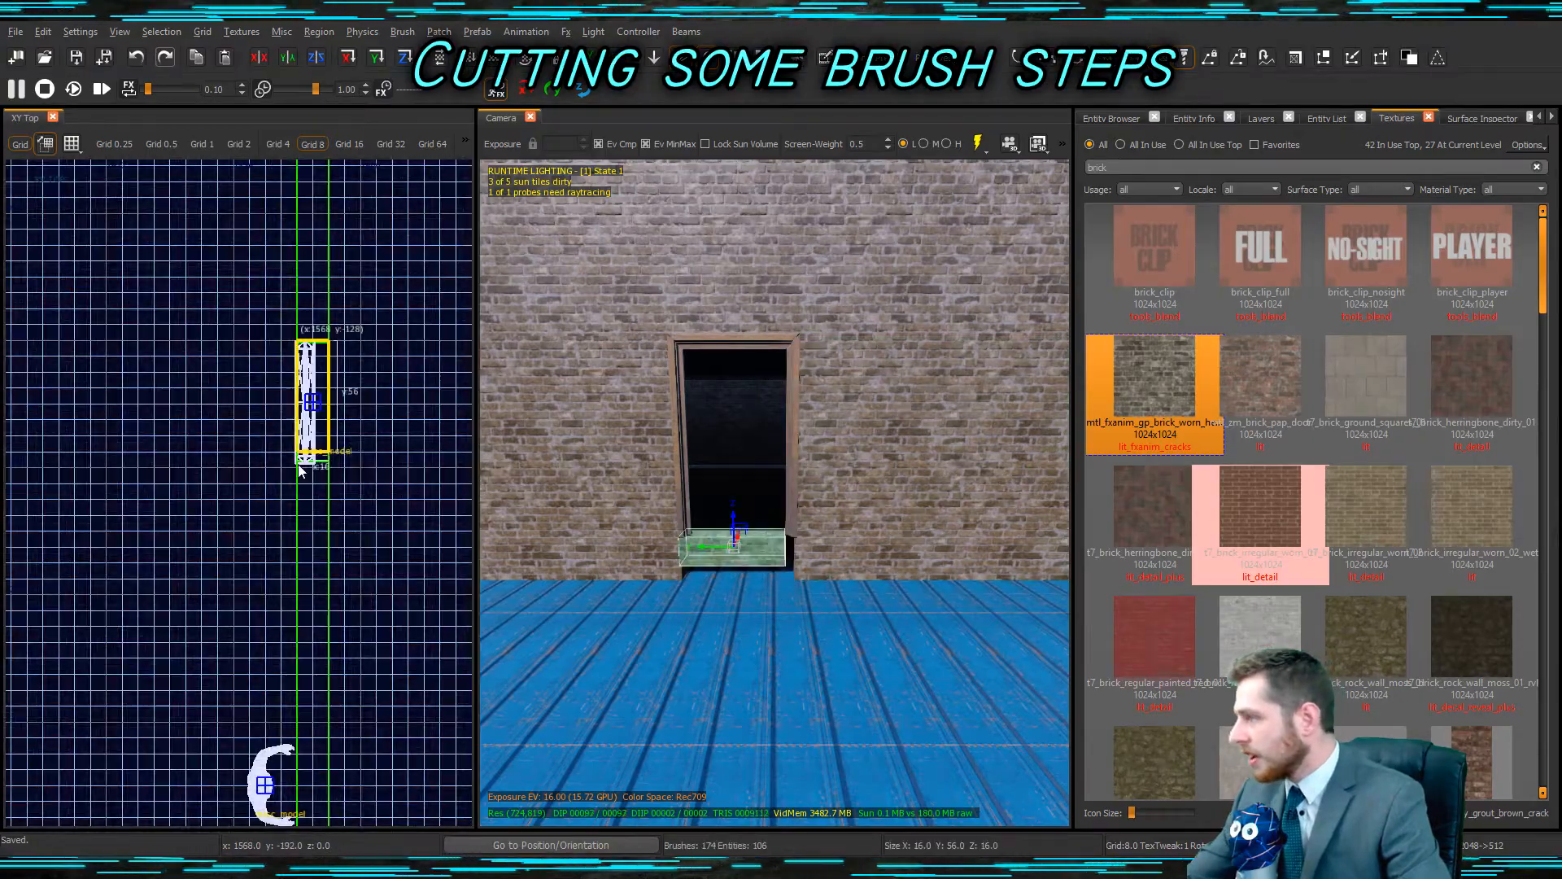
pyautogui.scroll(5, 302, 439)
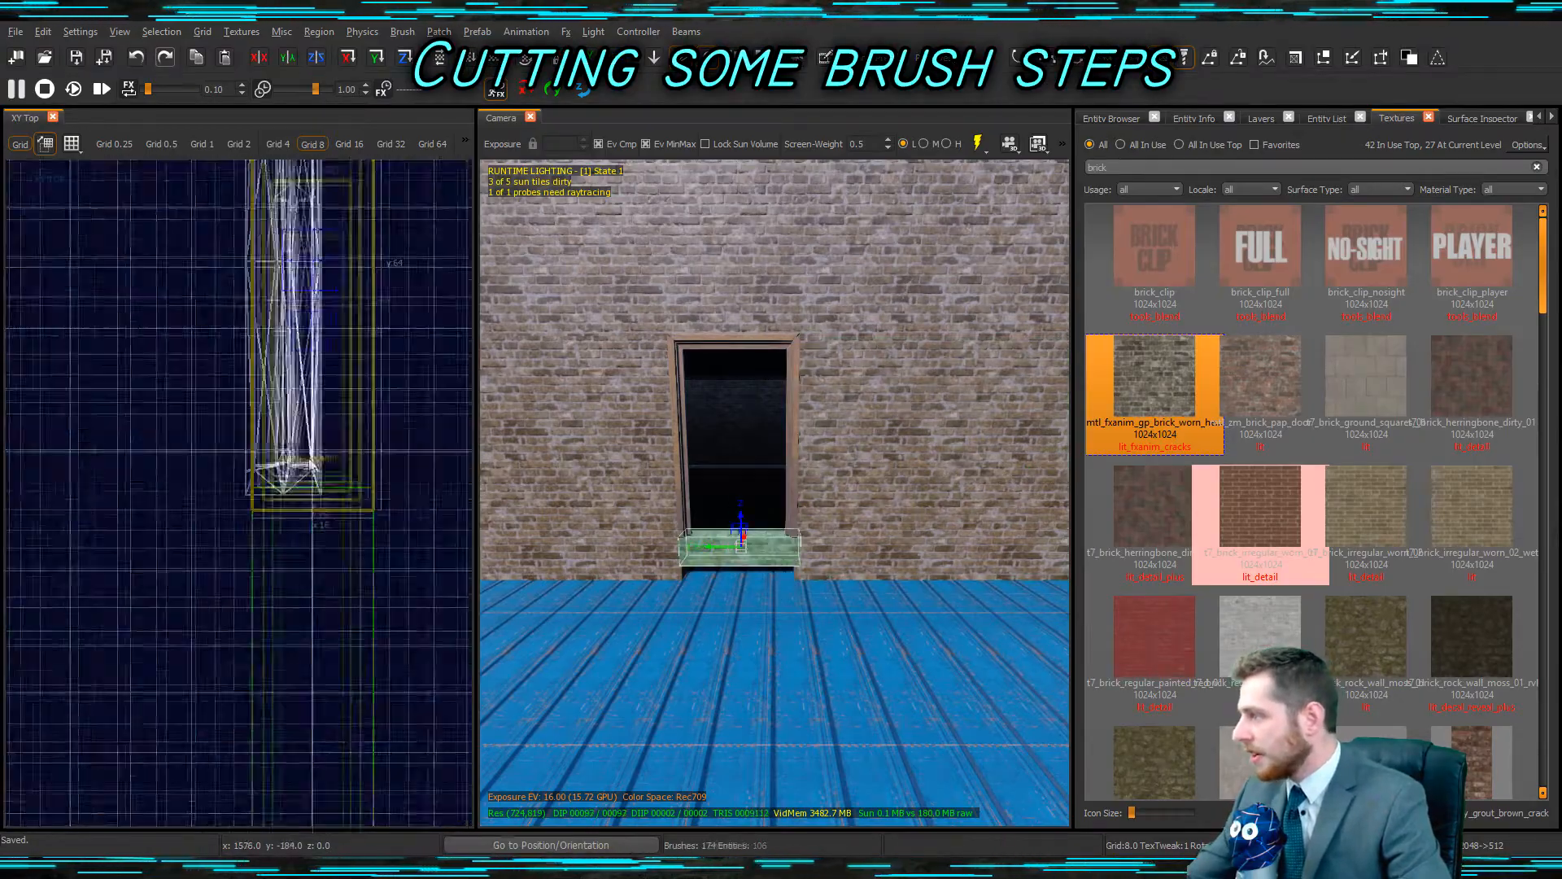
pyautogui.scroll(-5, 311, 373)
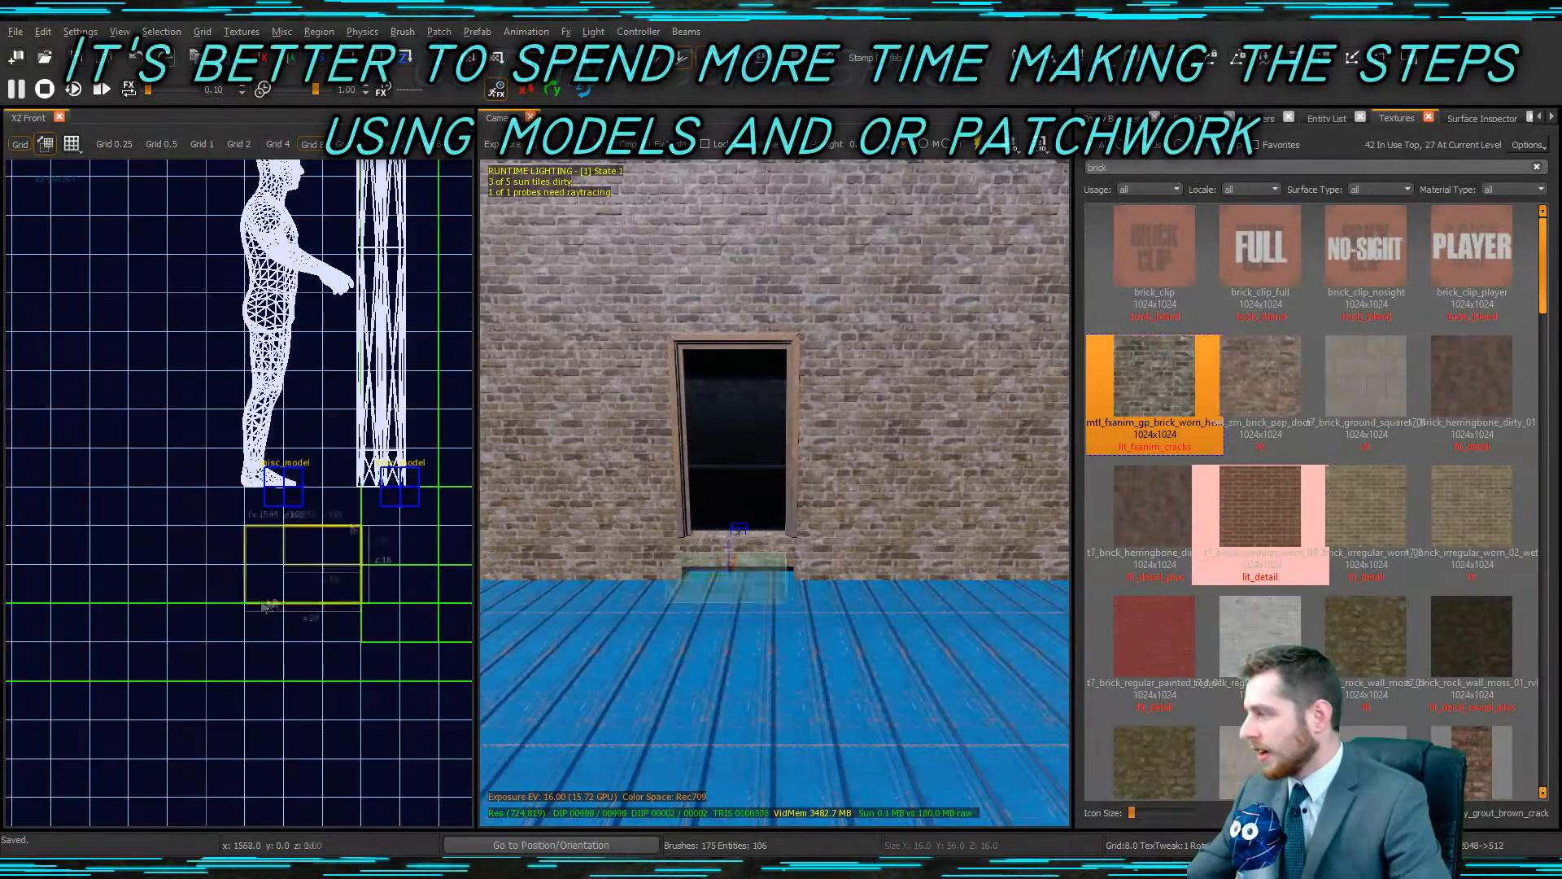
# Duplicate the brick block in front of the doorway and move the copy outward and down to form a lower step.
pyautogui.click(345, 593)
pyautogui.press('space')
pyautogui.moveTo(343, 573); pyautogui.dragTo(269, 594)
pyautogui.press('Escape')
# Set the grid to 1 and bevel the upper step's front top edge by 2 units.
pyautogui.keyDown('shift'); pyautogui.click(301, 564); pyautogui.keyUp('shift')
pyautogui.moveTo(301, 561); pyautogui.dragTo(221, 490, button='right')
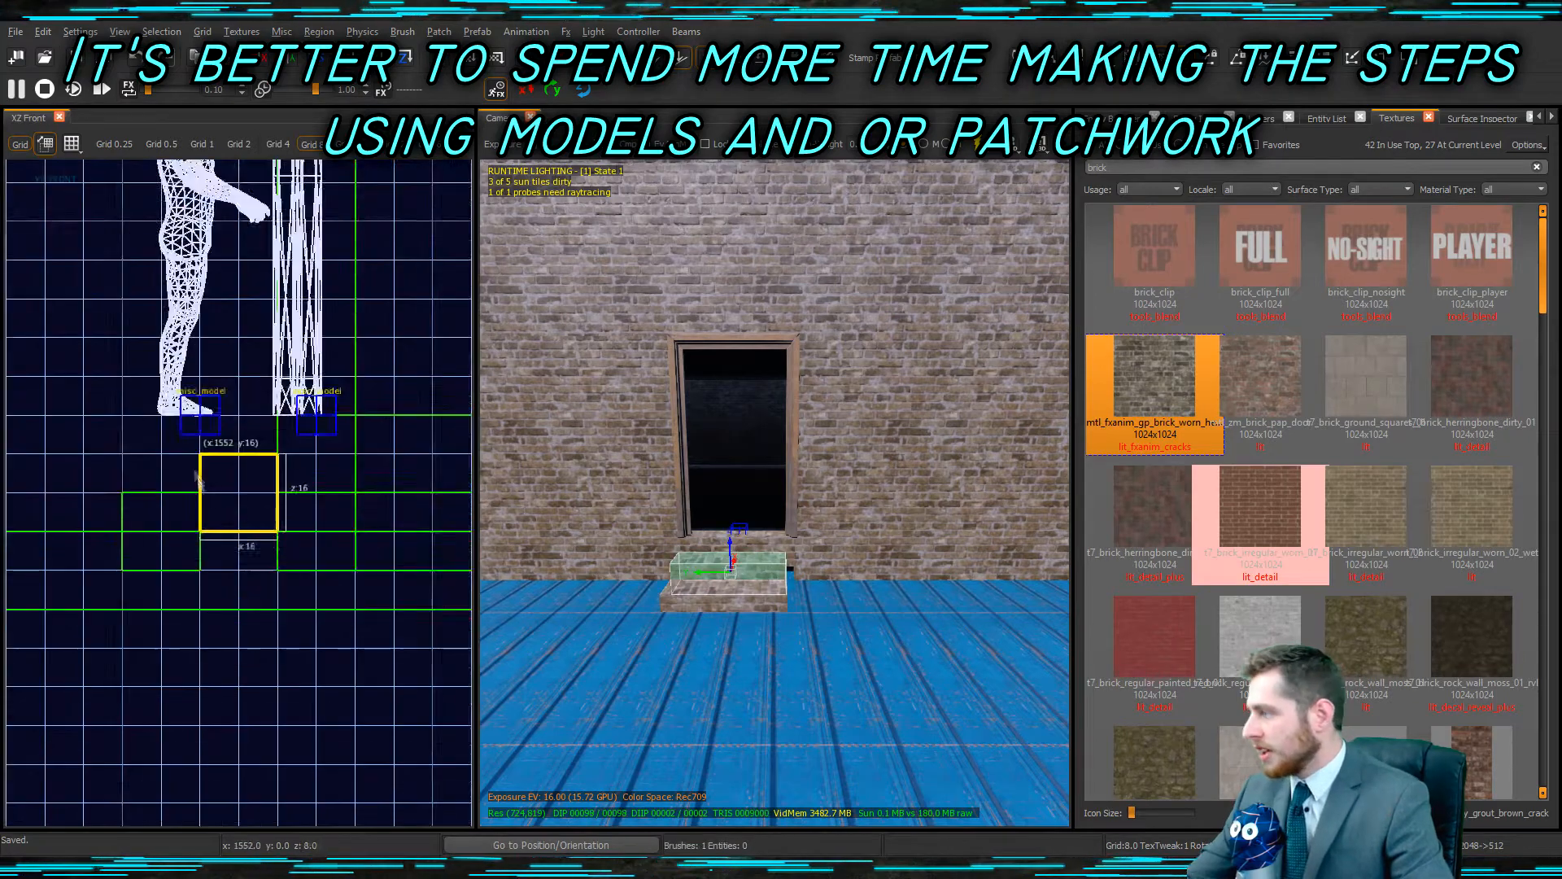
pyautogui.scroll(9, 203, 464)
pyautogui.press('1')
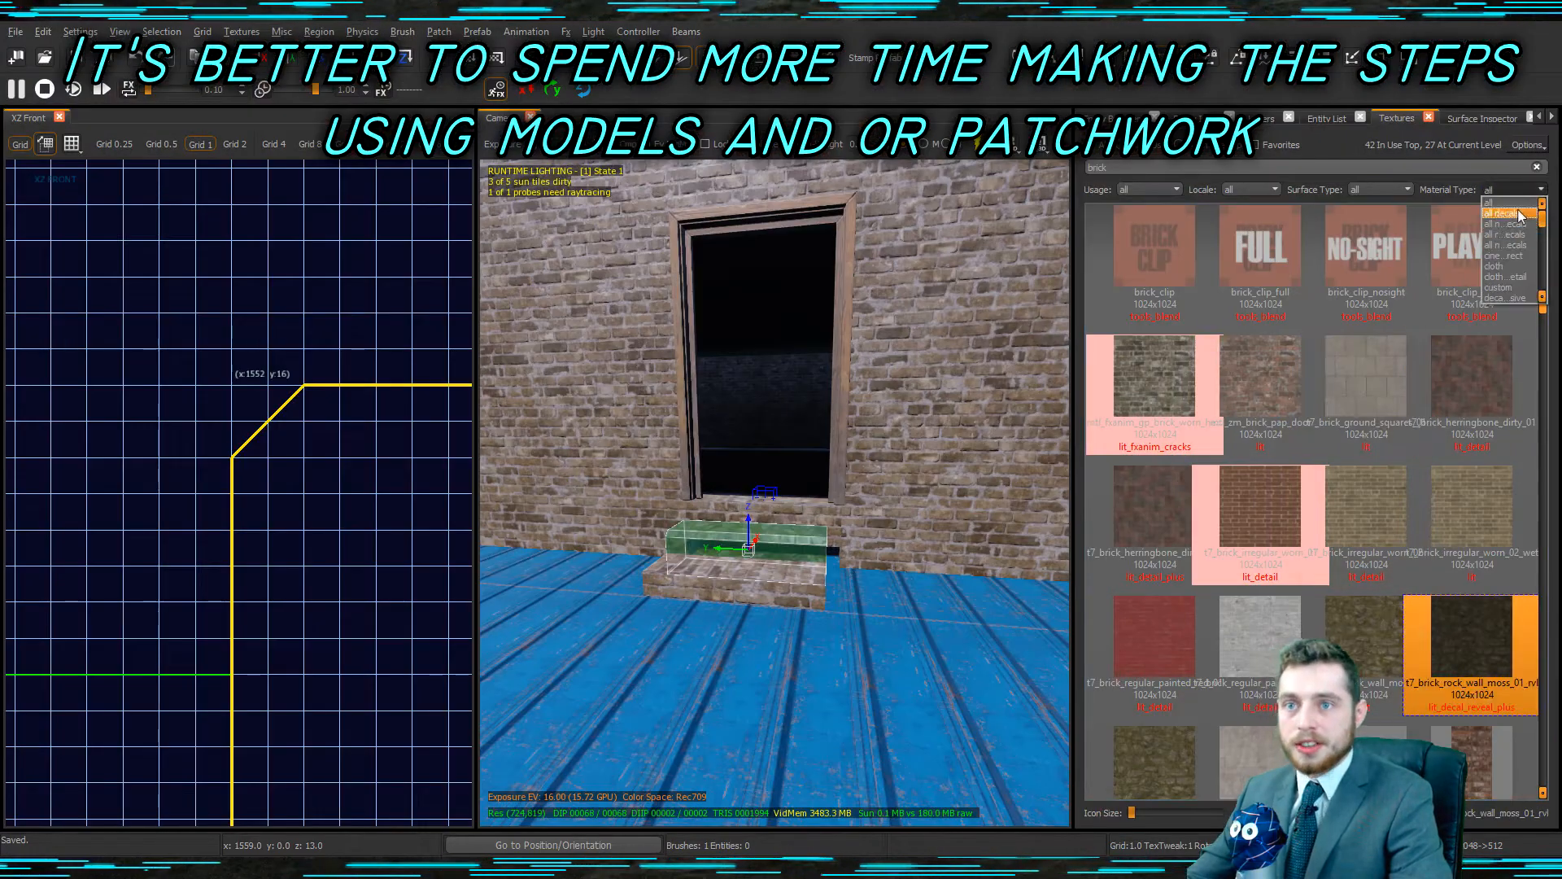
# Filter the materials to non-decals and apply the brick rock_wall_moss_01 texture to both doorway steps.
pyautogui.scroll(5, 1537, 230)
pyautogui.click(1336, 613)
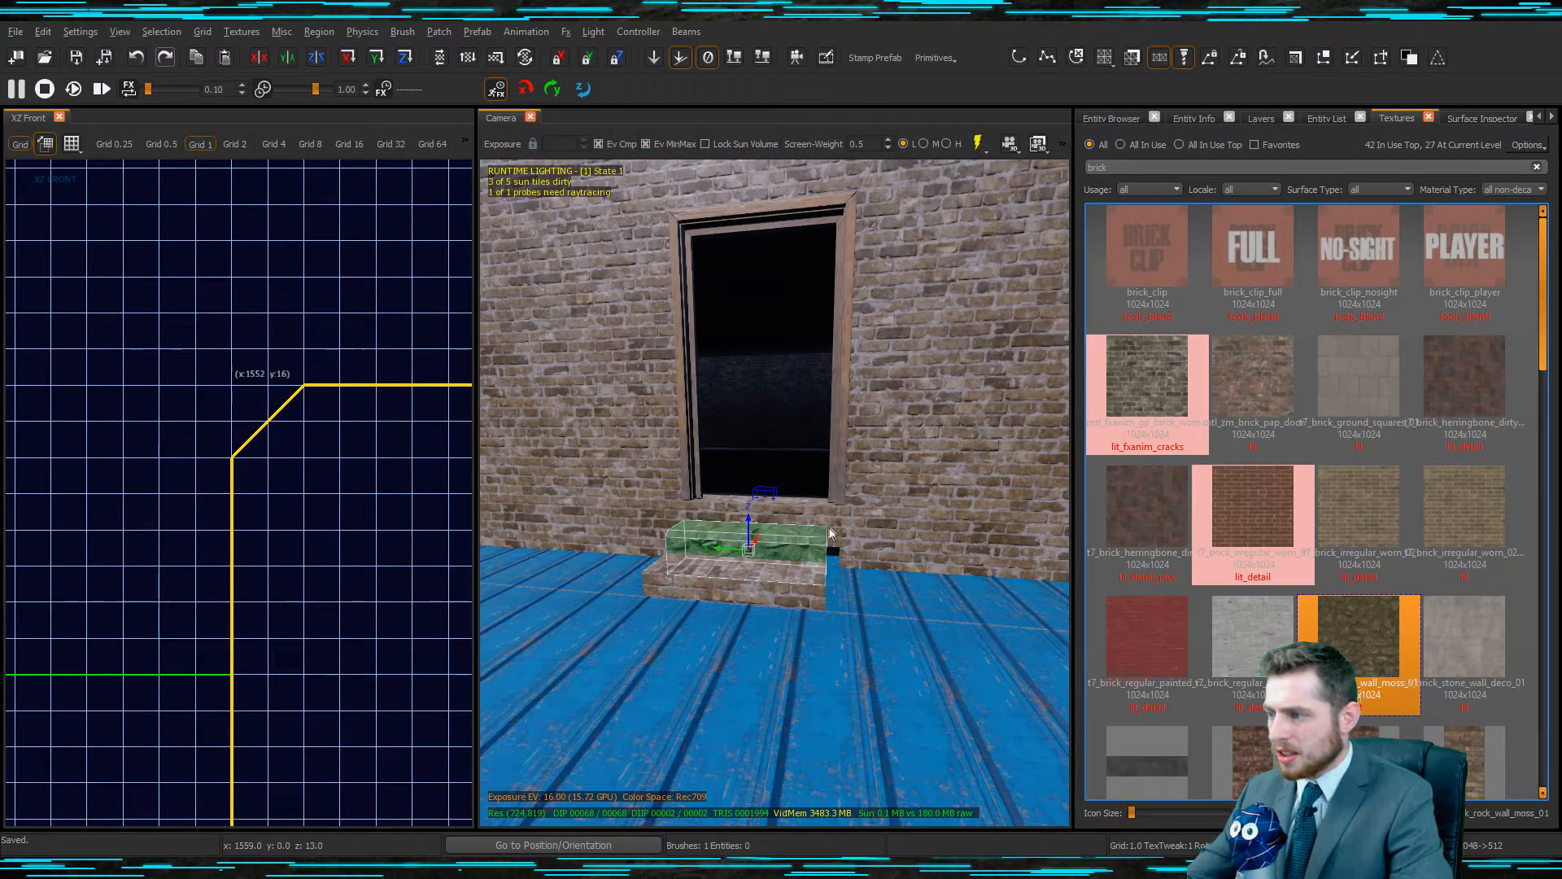
pyautogui.press('Escape')
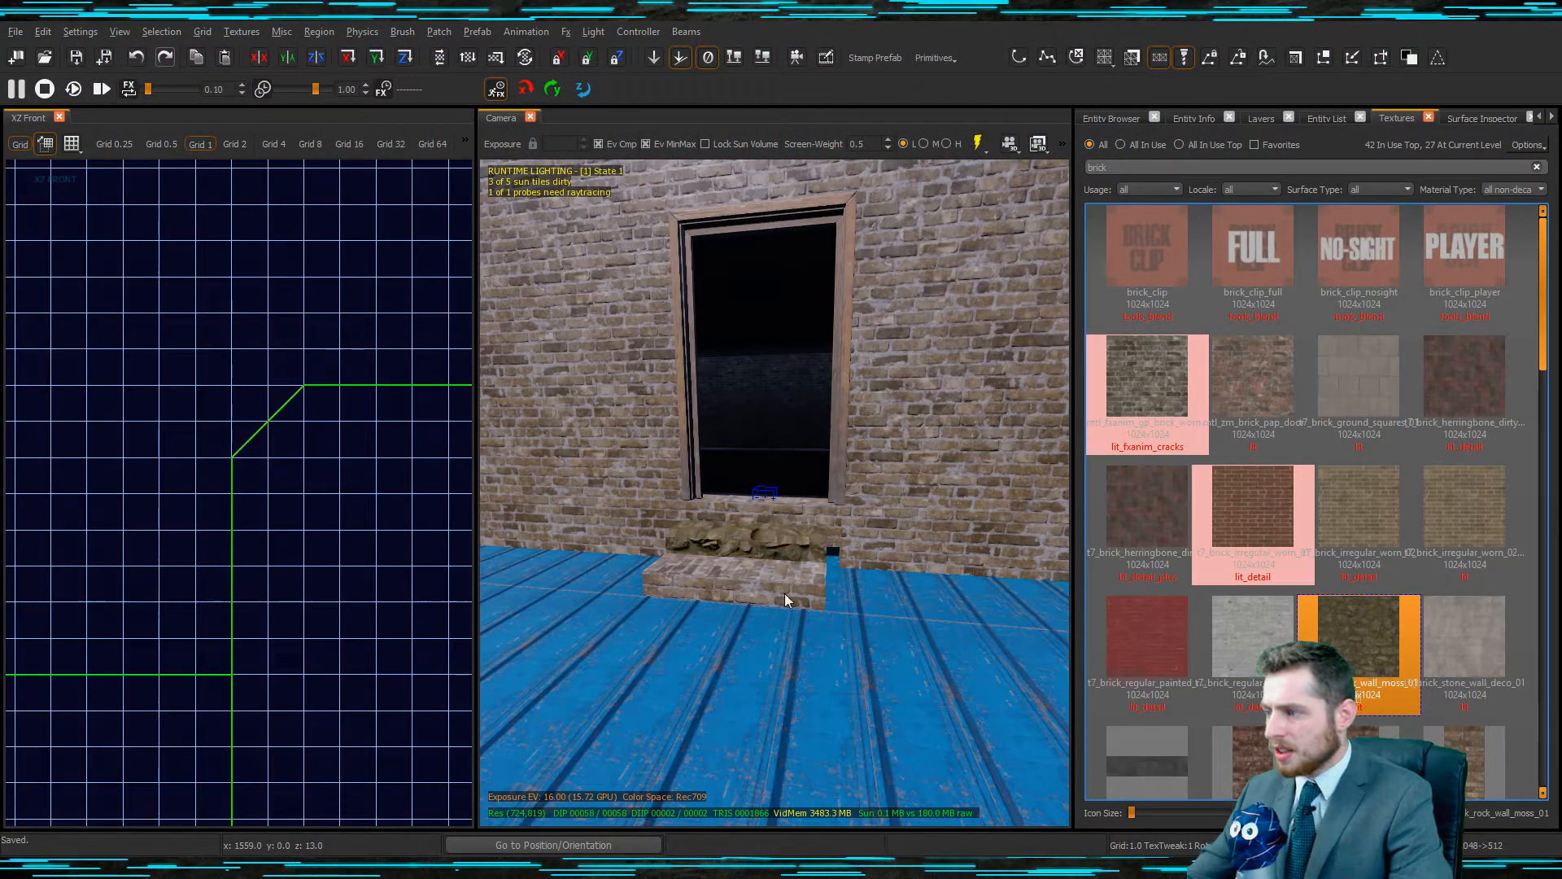
pyautogui.keyDown('shift'); pyautogui.click(784, 593); pyautogui.keyUp('shift')
pyautogui.click(1373, 656)
pyautogui.press('Escape')
# Examine the steps and the brick trim along the base of the reference house and compare them with the model.
pyautogui.moveTo(863, 493)
pyautogui.mouseDown(button='right')
pyautogui.moveTo(887, 488)
pyautogui.moveTo(903, 508)
pyautogui.moveTo(871, 500)
pyautogui.mouseUp(button='right')
pyautogui.hotkey('alt', 'Tab')
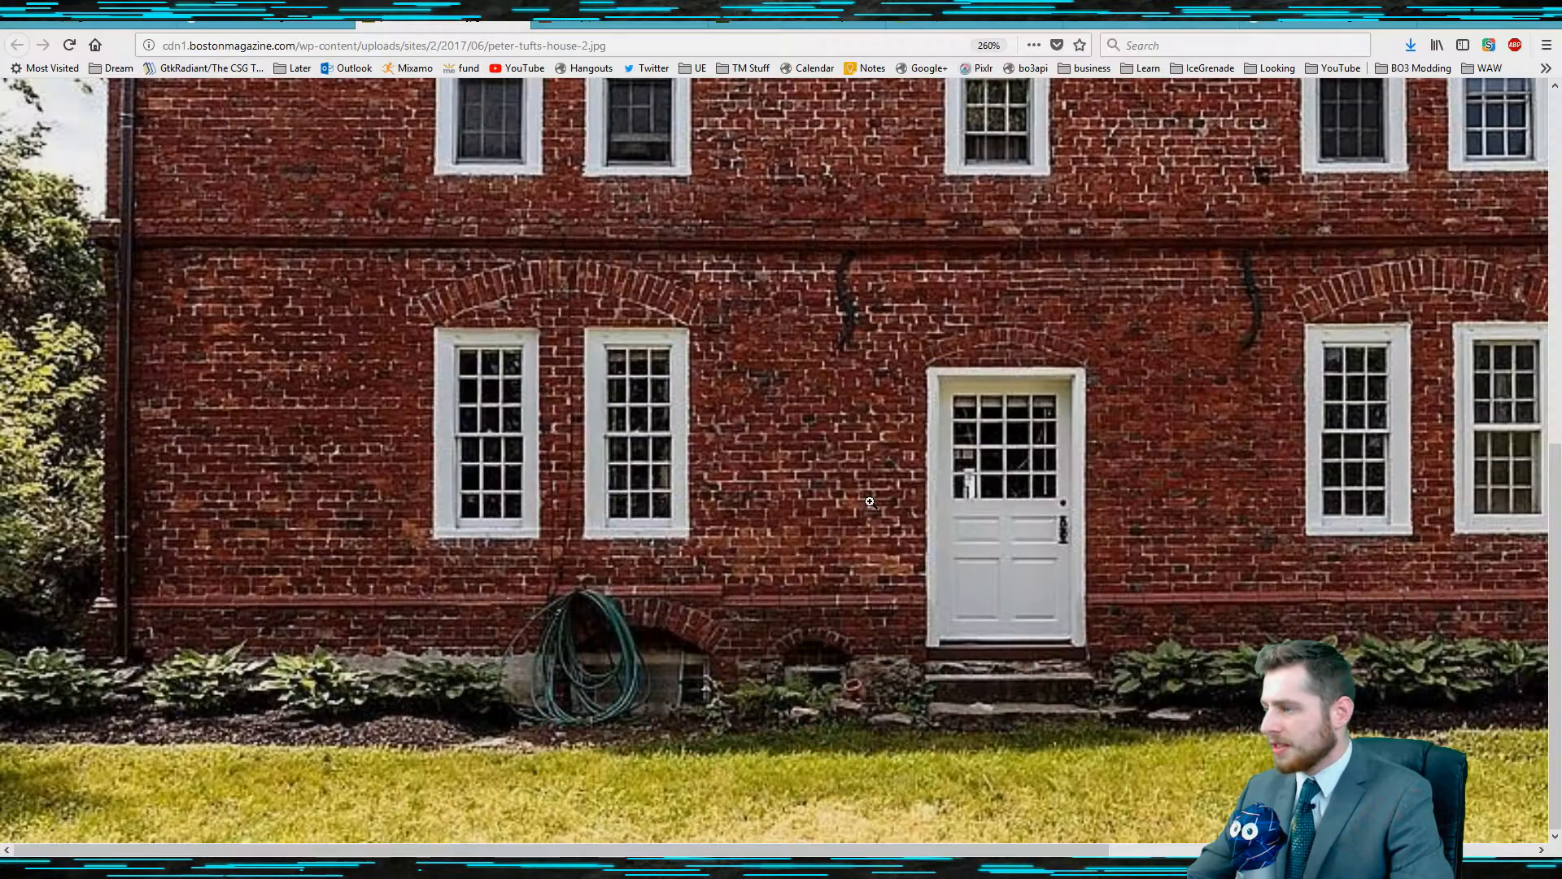
pyautogui.hotkey('alt', 'Tab')
pyautogui.moveTo(760, 559); pyautogui.dragTo(879, 541, button='right')
pyautogui.hotkey('alt', 'Tab')
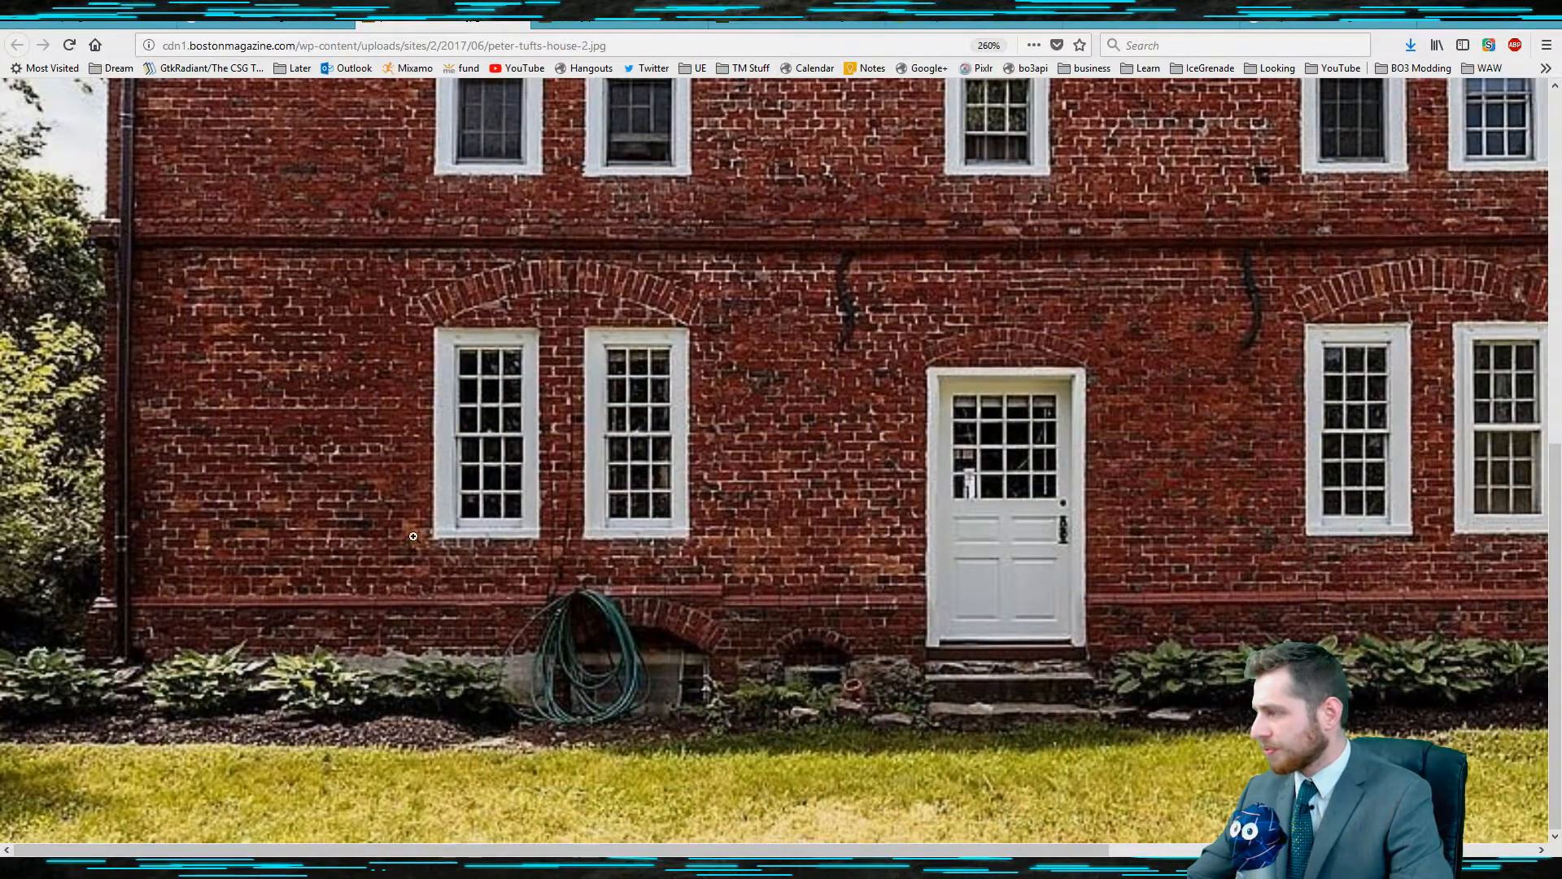
pyautogui.hotkey('alt', 'Tab')
pyautogui.moveTo(589, 534); pyautogui.dragTo(788, 560, button='right')
# Create a trim strip 4 units deep and 5 high along the wall on the player model's side of the doorway.
pyautogui.keyDown('shift'); pyautogui.click(923, 559); pyautogui.keyUp('shift')
pyautogui.scroll(-6, 261, 551)
pyautogui.scroll(2, 293, 521)
pyautogui.moveTo(352, 516); pyautogui.dragTo(307, 562)
pyautogui.scroll(2, 319, 527)
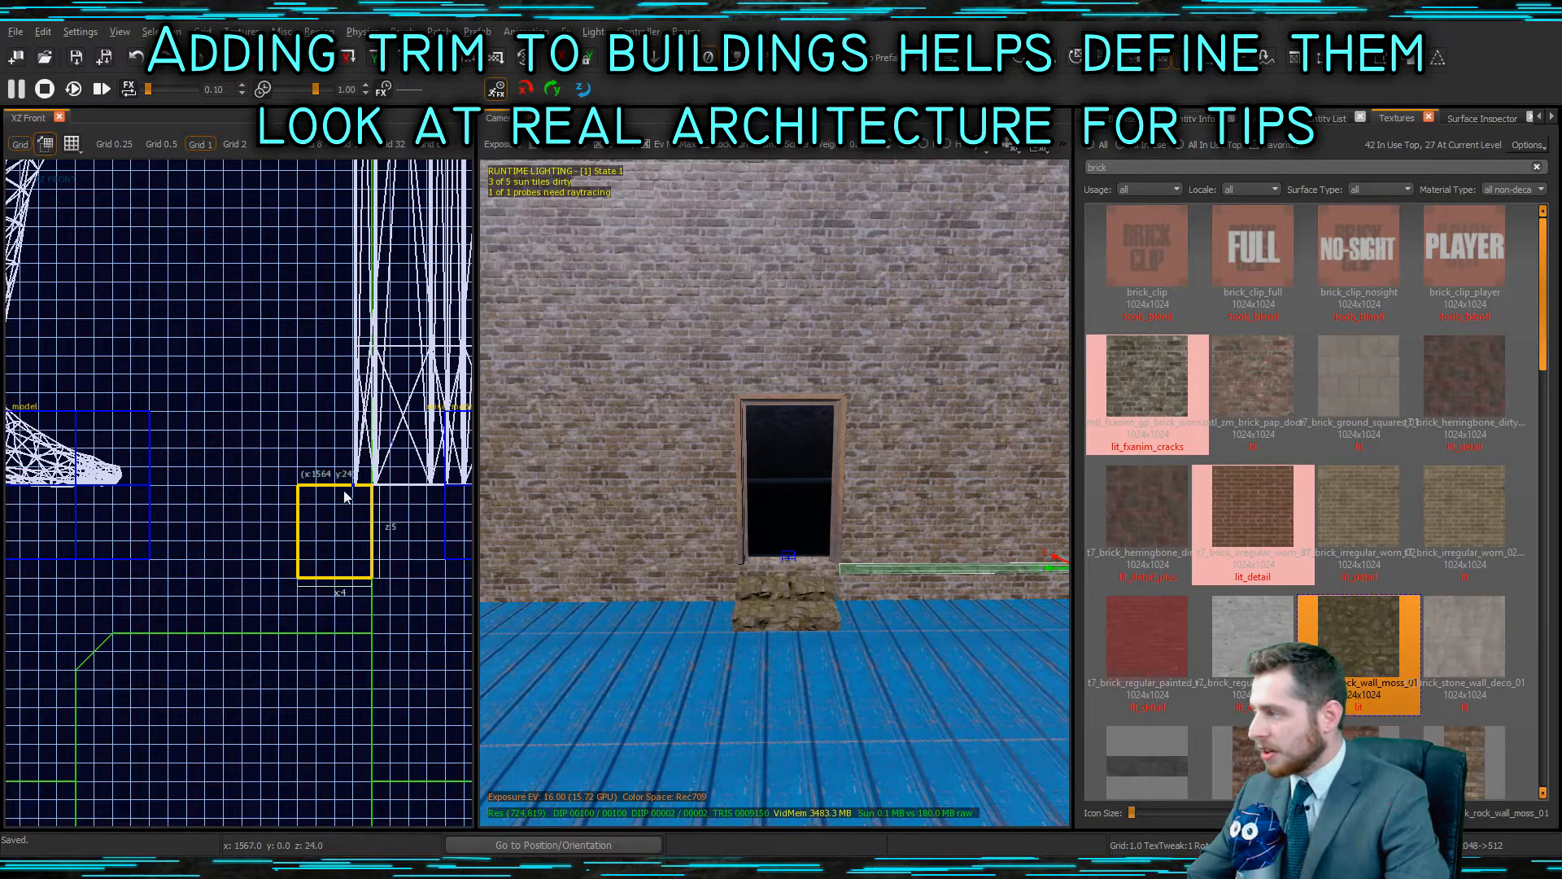
# Clip the trim strip's outer top edge diagonally by 3 units, keeping the lower part.
pyautogui.click(299, 538)
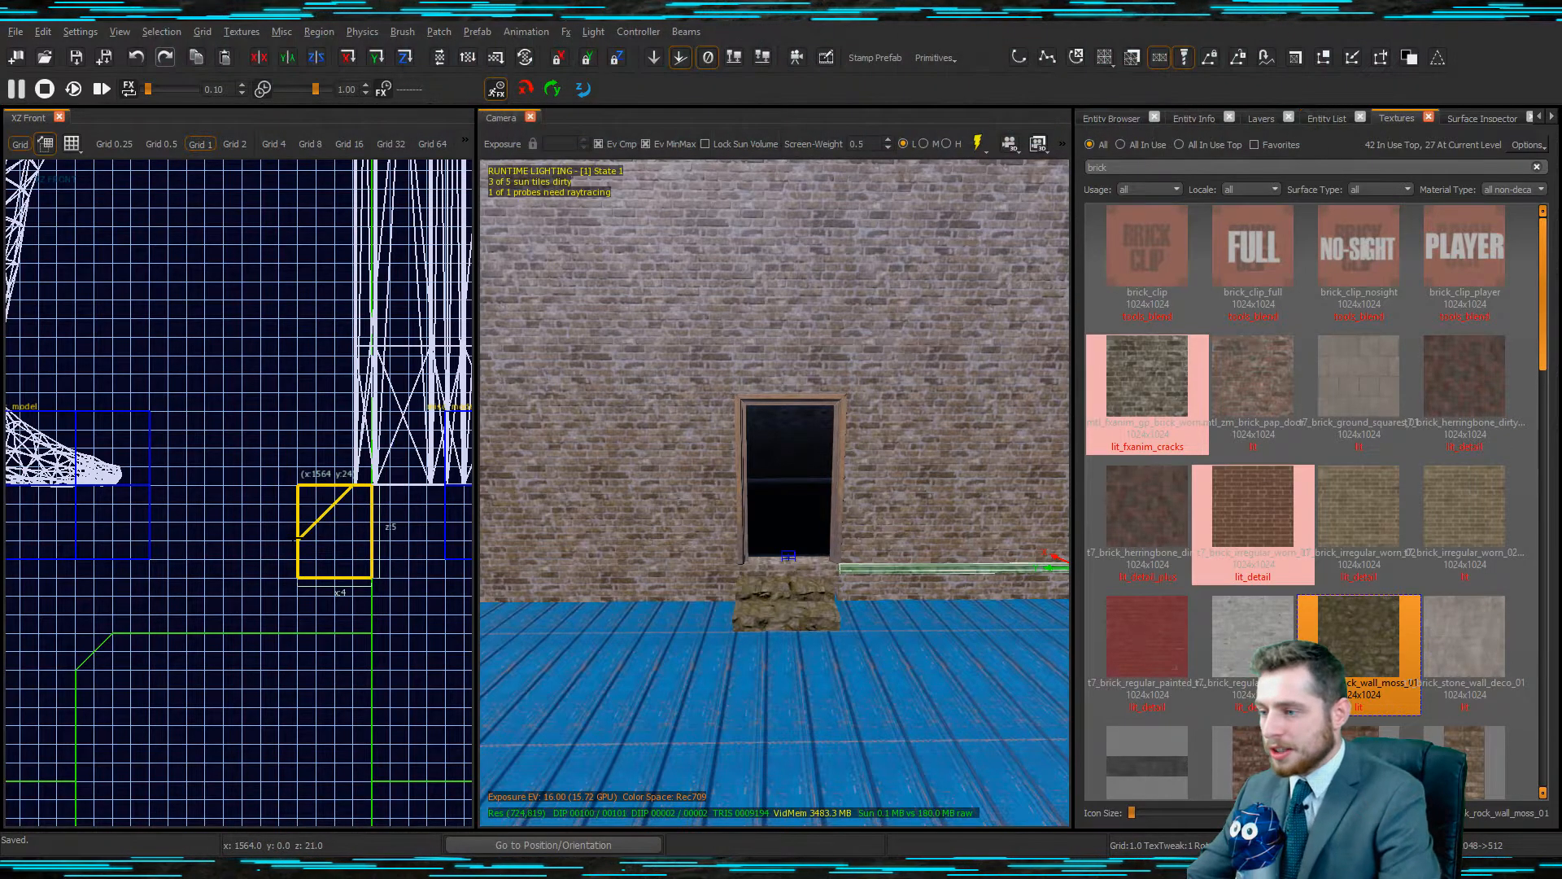
pyautogui.moveTo(845, 539); pyautogui.dragTo(868, 506, button='right')
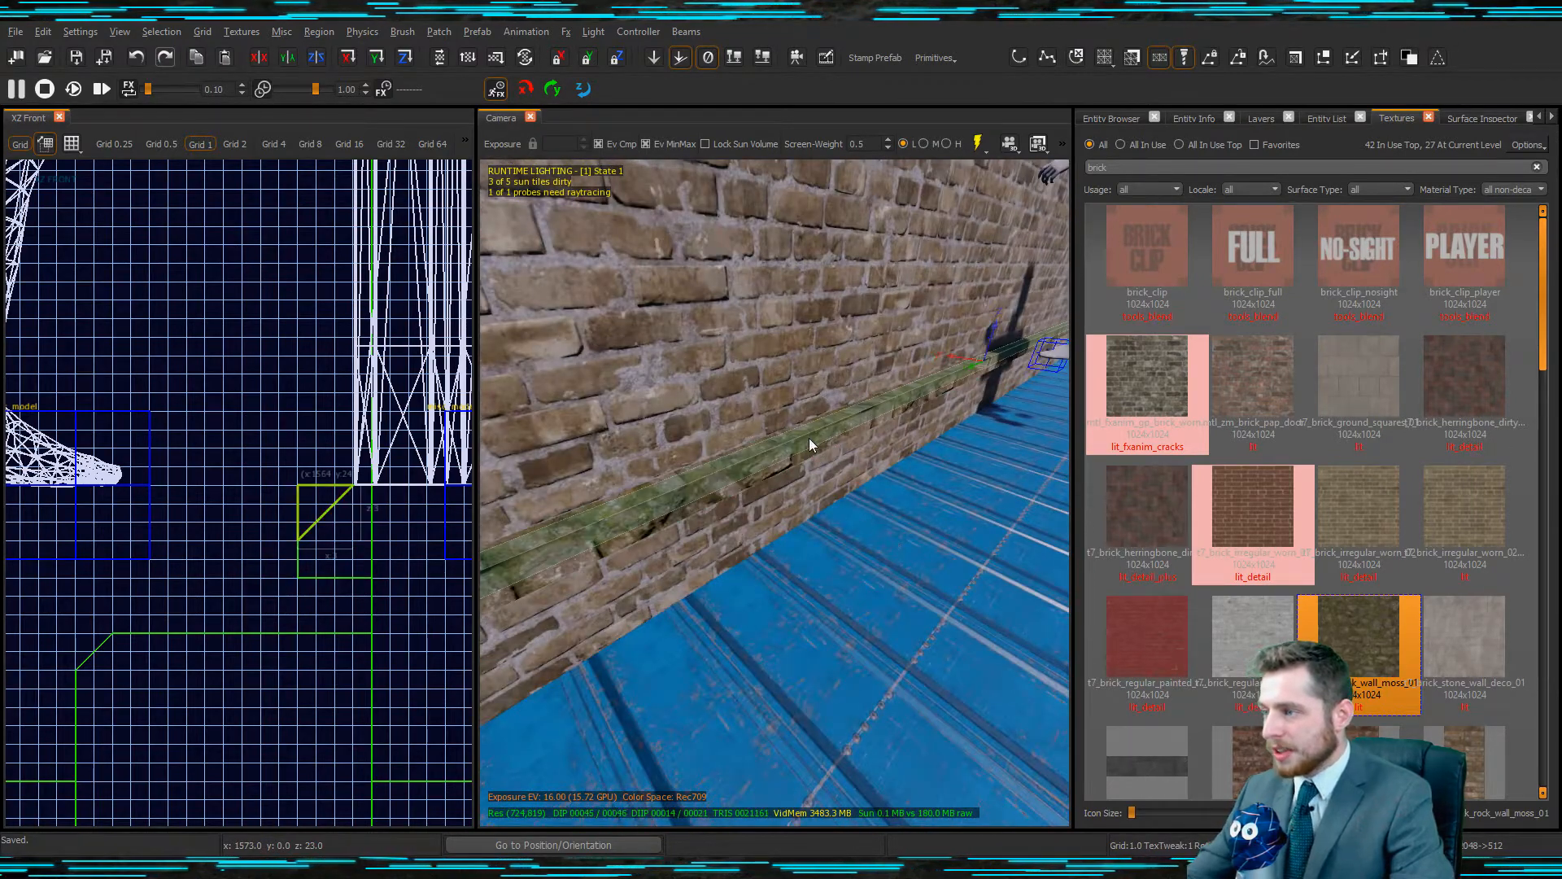
pyautogui.press('Return')
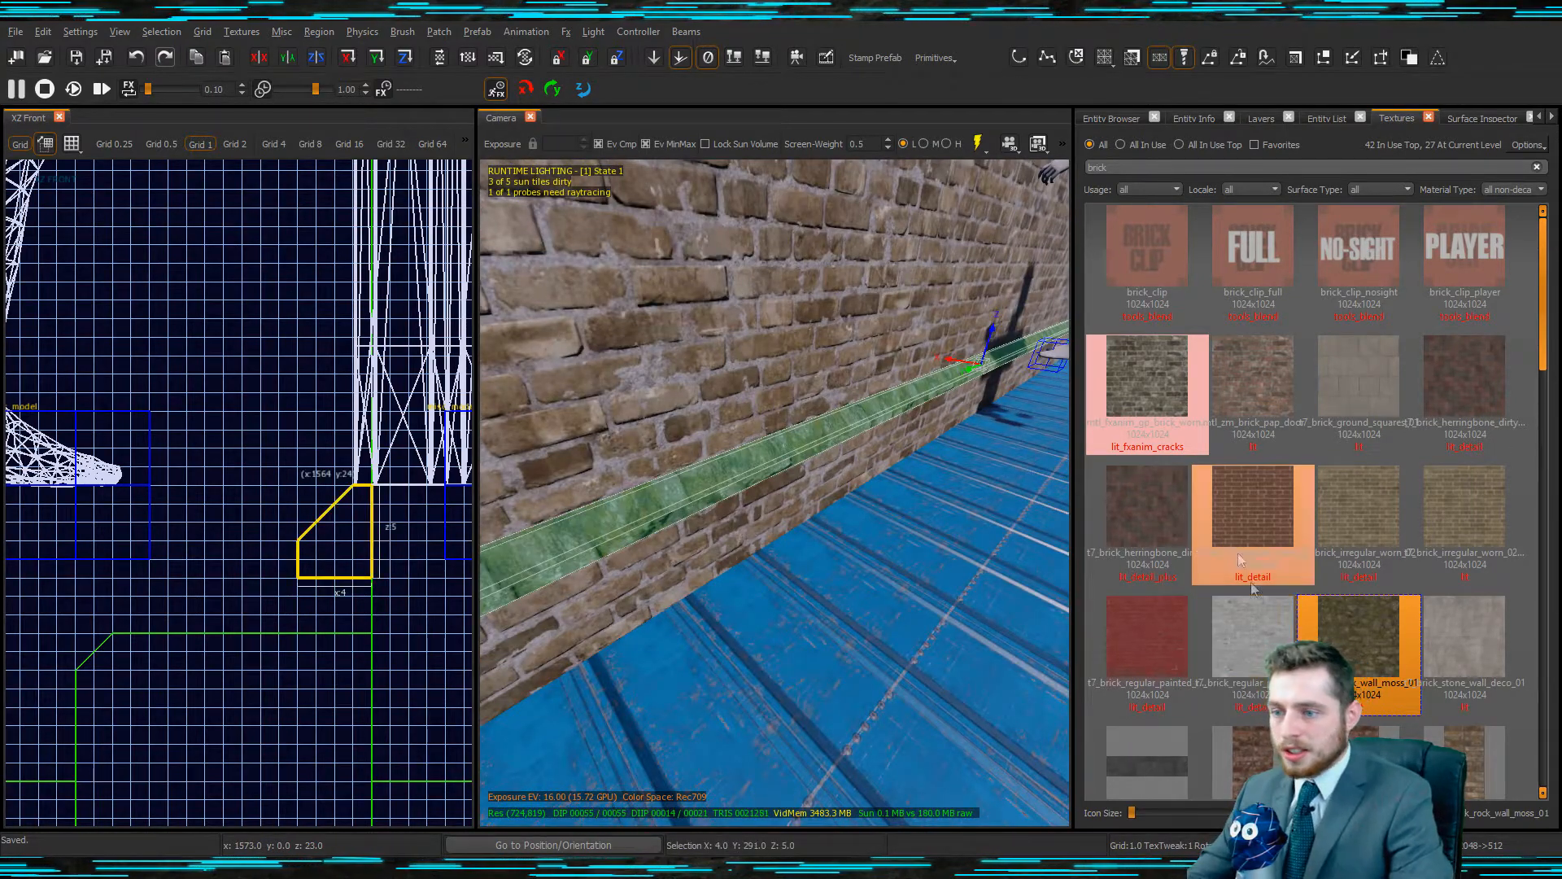
# Texture the trim strip with mtl_zm_brick_pap_door.
pyautogui.click(1253, 509)
pyautogui.moveTo(891, 476); pyautogui.dragTo(890, 476, button='right')
pyautogui.click(1259, 389)
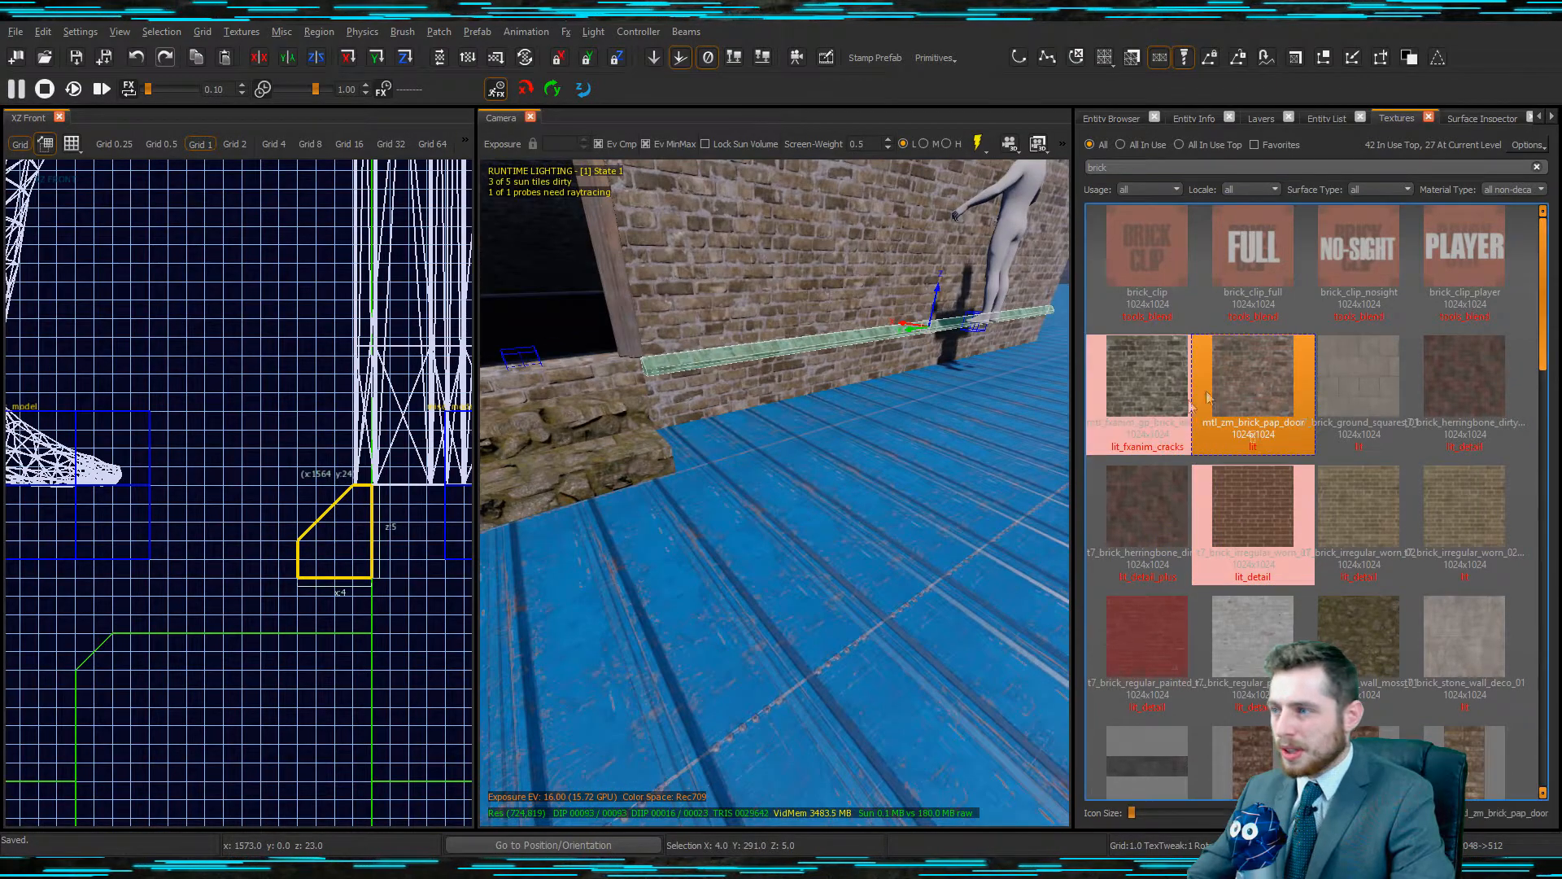
pyautogui.press('Escape')
# Compare the brick trim with the reference house, reselect the trim strip and filter the textures by "tile".
pyautogui.moveTo(799, 511); pyautogui.dragTo(799, 511, button='right')
pyautogui.hotkey('alt', 'Tab')
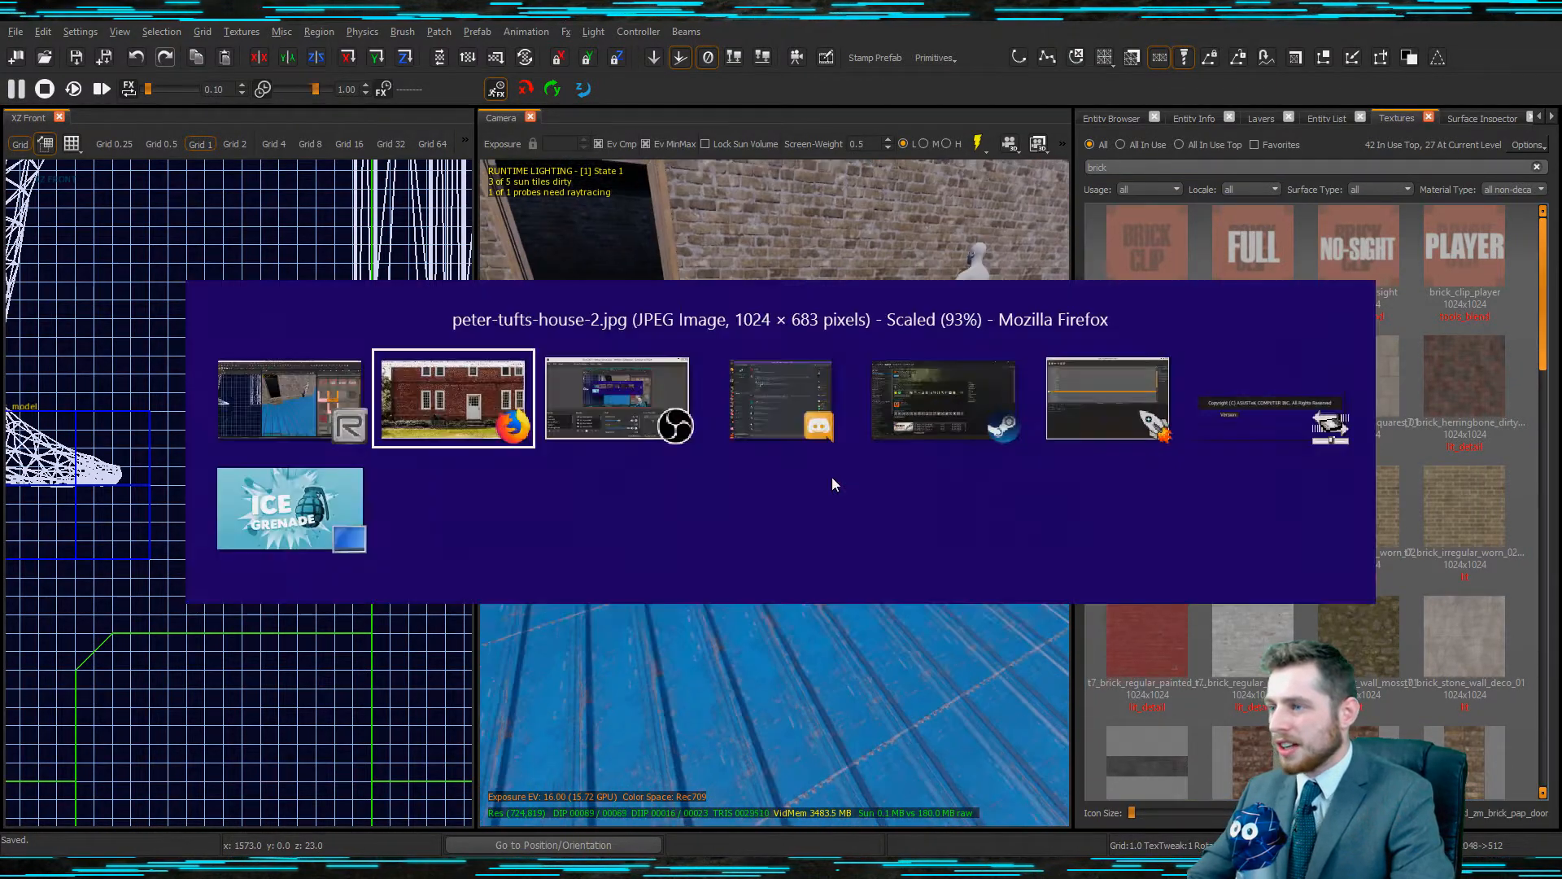
pyautogui.hotkey('alt', 'Tab')
pyautogui.moveTo(858, 549); pyautogui.dragTo(863, 552, button='right')
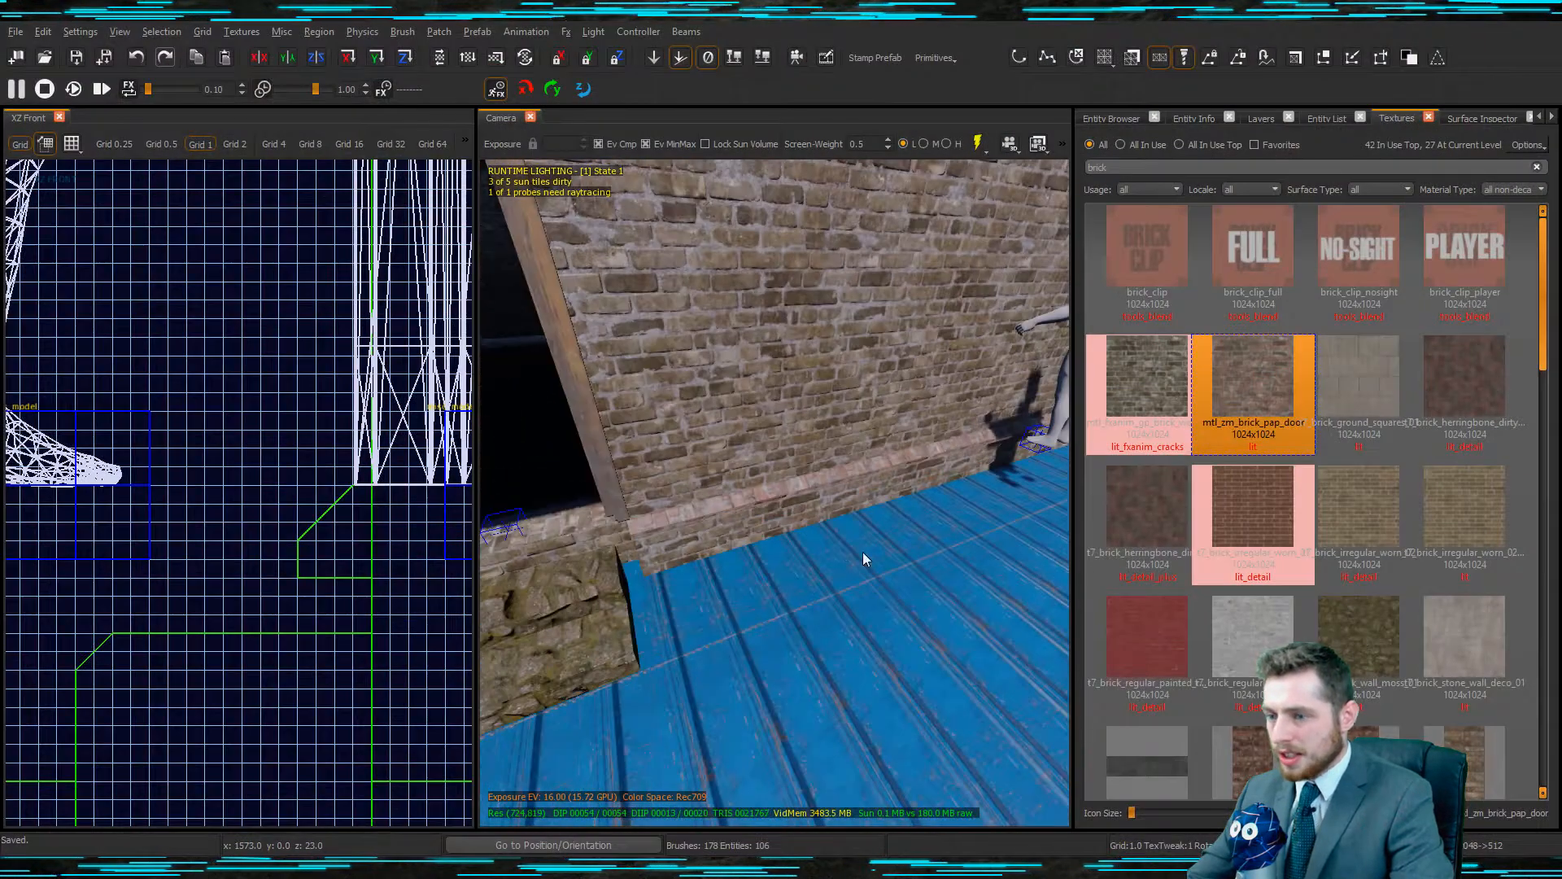
pyautogui.keyDown('shift'); pyautogui.click(837, 476); pyautogui.keyUp('shift')
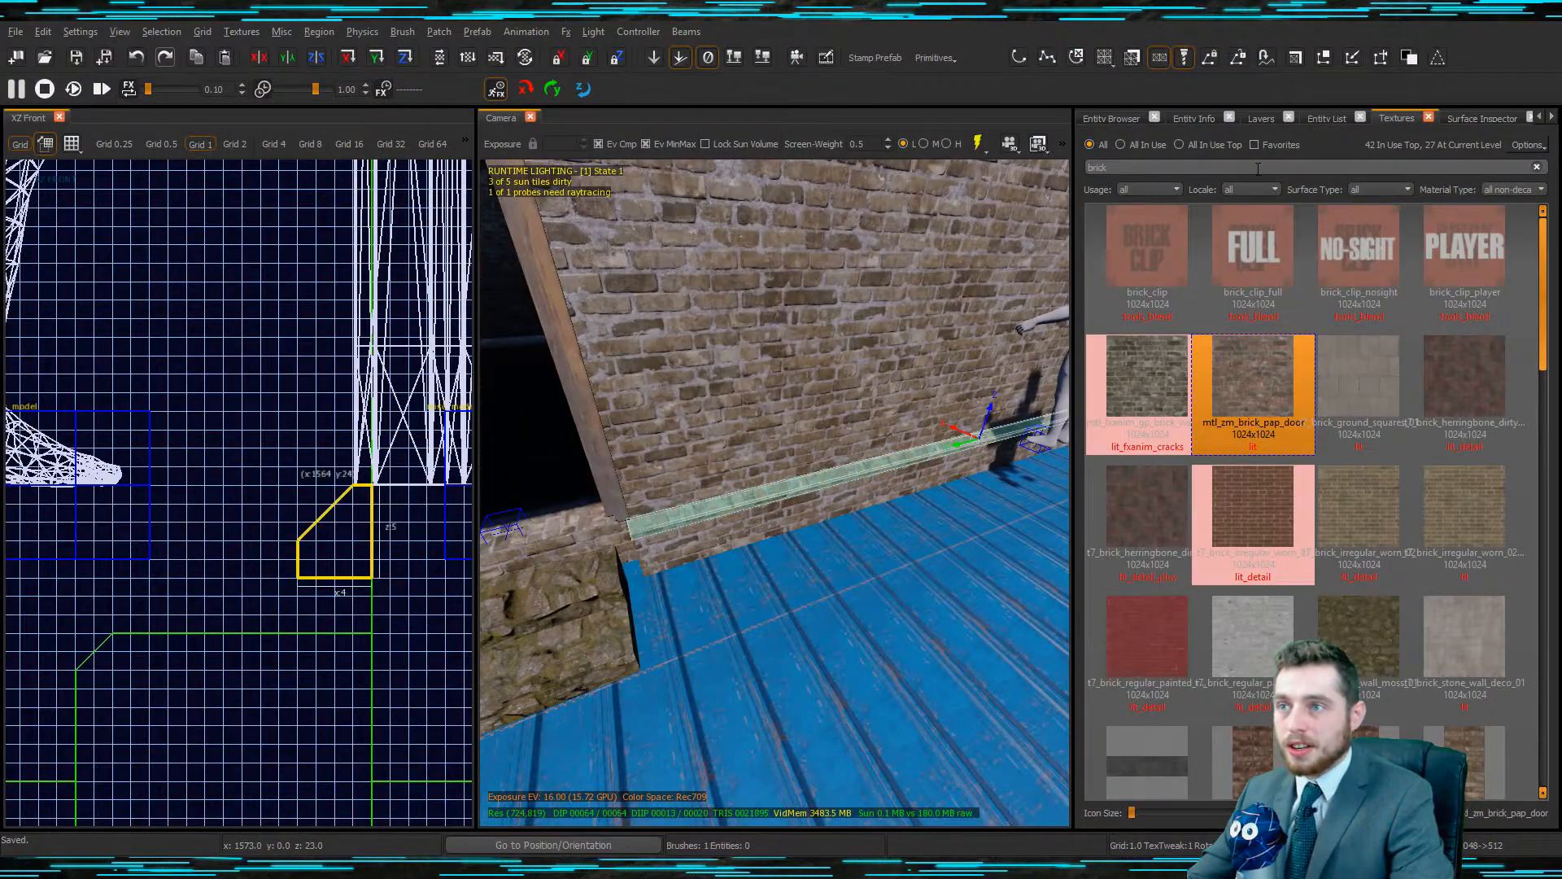
pyautogui.write('tile')
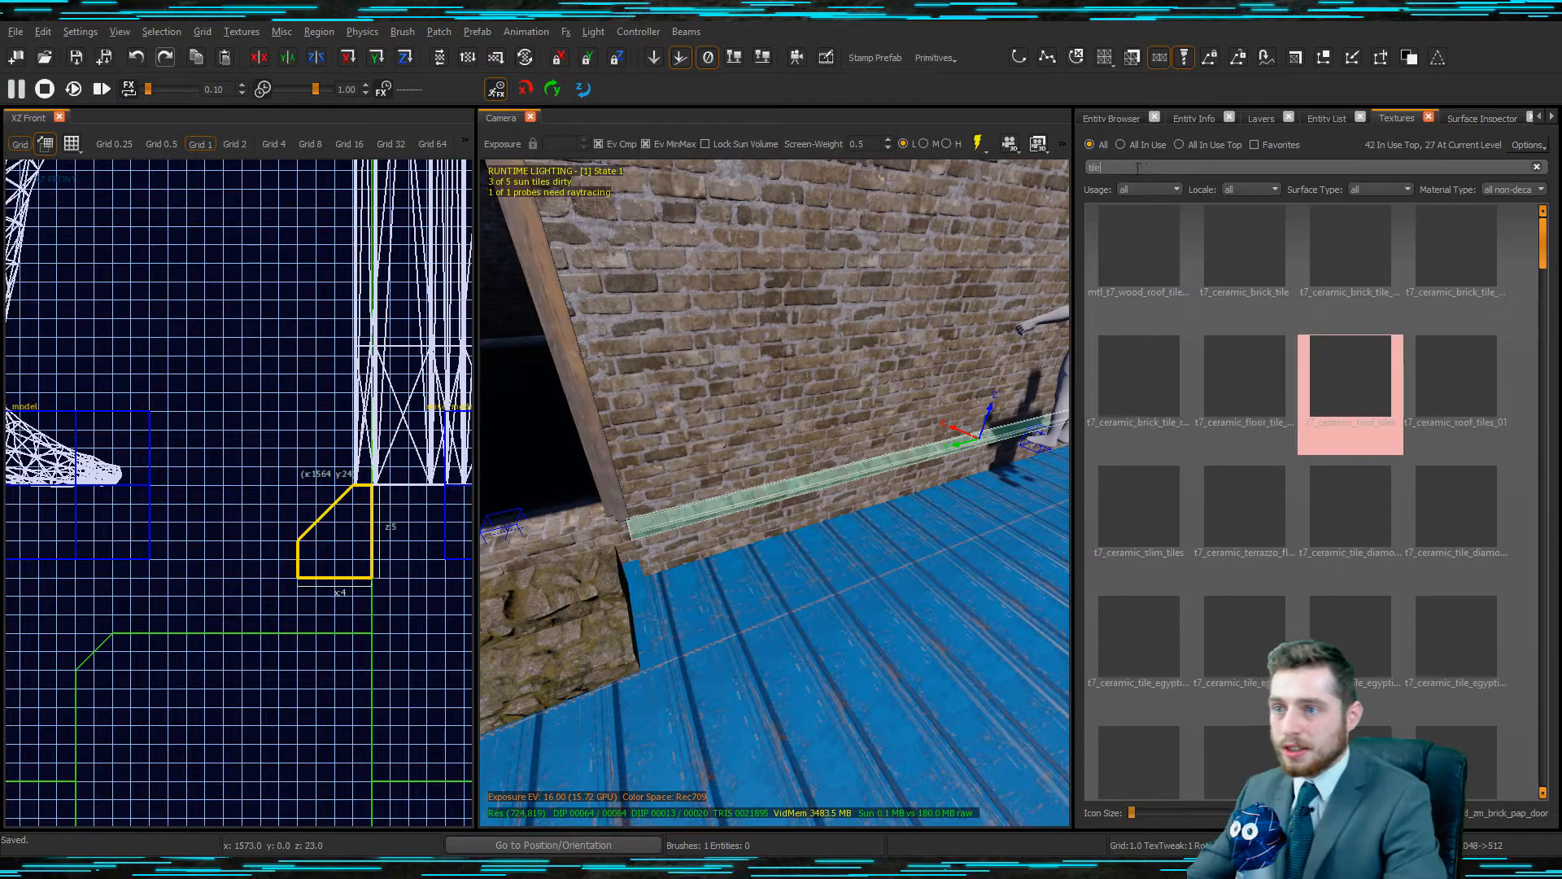
# Try t7_ceramic_roof_tiles on the trim strip and compare it with the reference house.
pyautogui.click(1338, 384)
pyautogui.click(1377, 376)
pyautogui.press('Escape')
pyautogui.moveTo(845, 533); pyautogui.dragTo(876, 676, button='right')
pyautogui.hotkey('alt', 'Tab')
pyautogui.hotkey('alt', 'Tab')
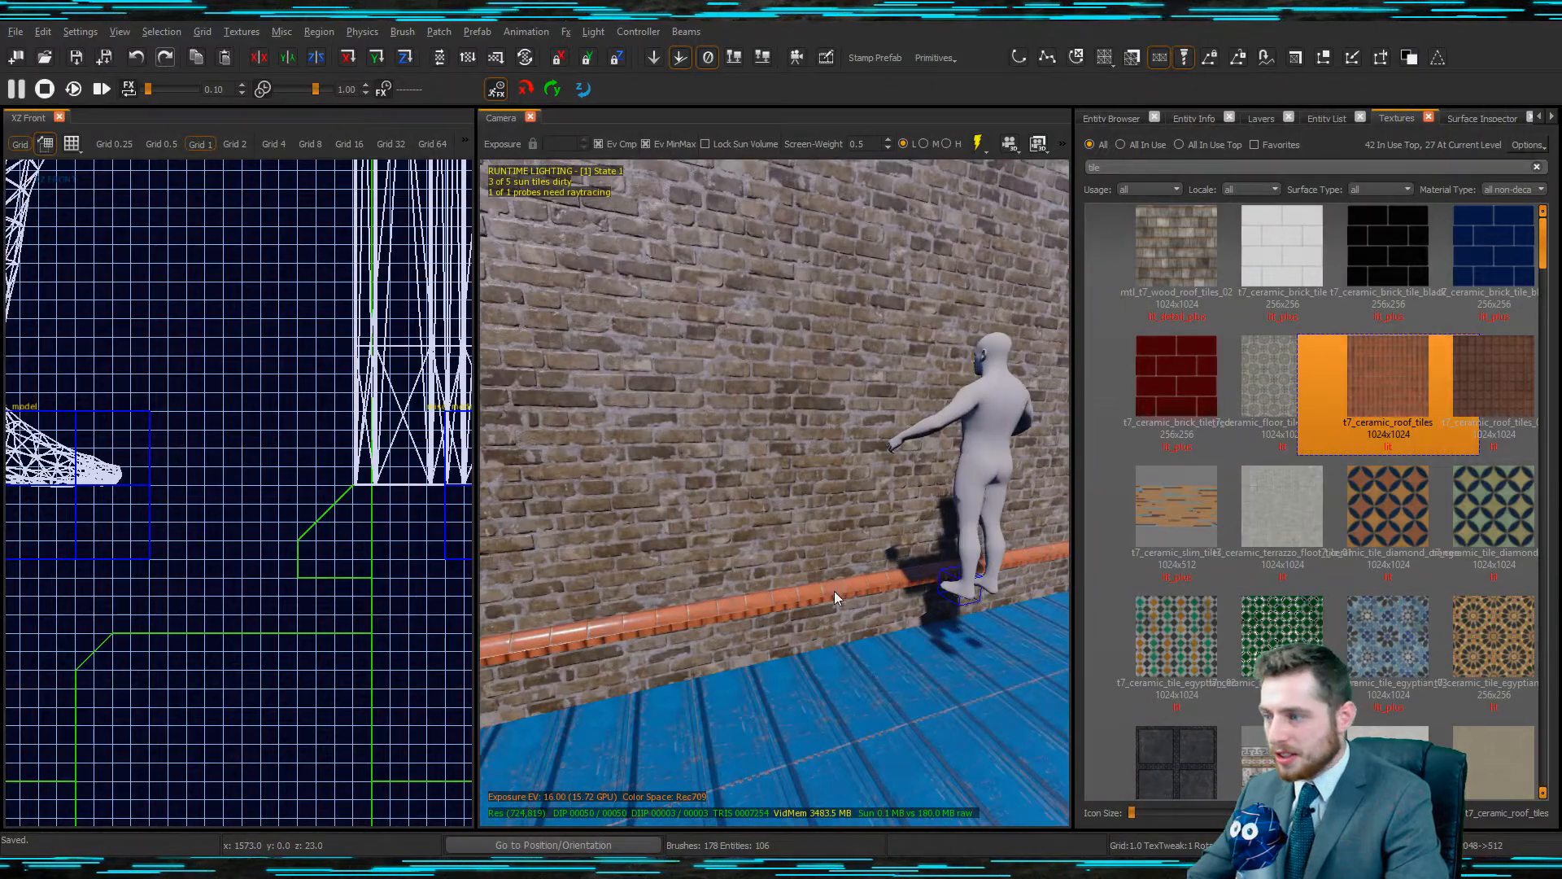
# Texture the trim strip with t7_ceramic_roof_tiles_01.
pyautogui.keyDown('shift'); pyautogui.click(833, 590); pyautogui.keyUp('shift')
pyautogui.click(1480, 372)
pyautogui.press('Escape')
pyautogui.moveTo(859, 630); pyautogui.dragTo(863, 590, button='right')
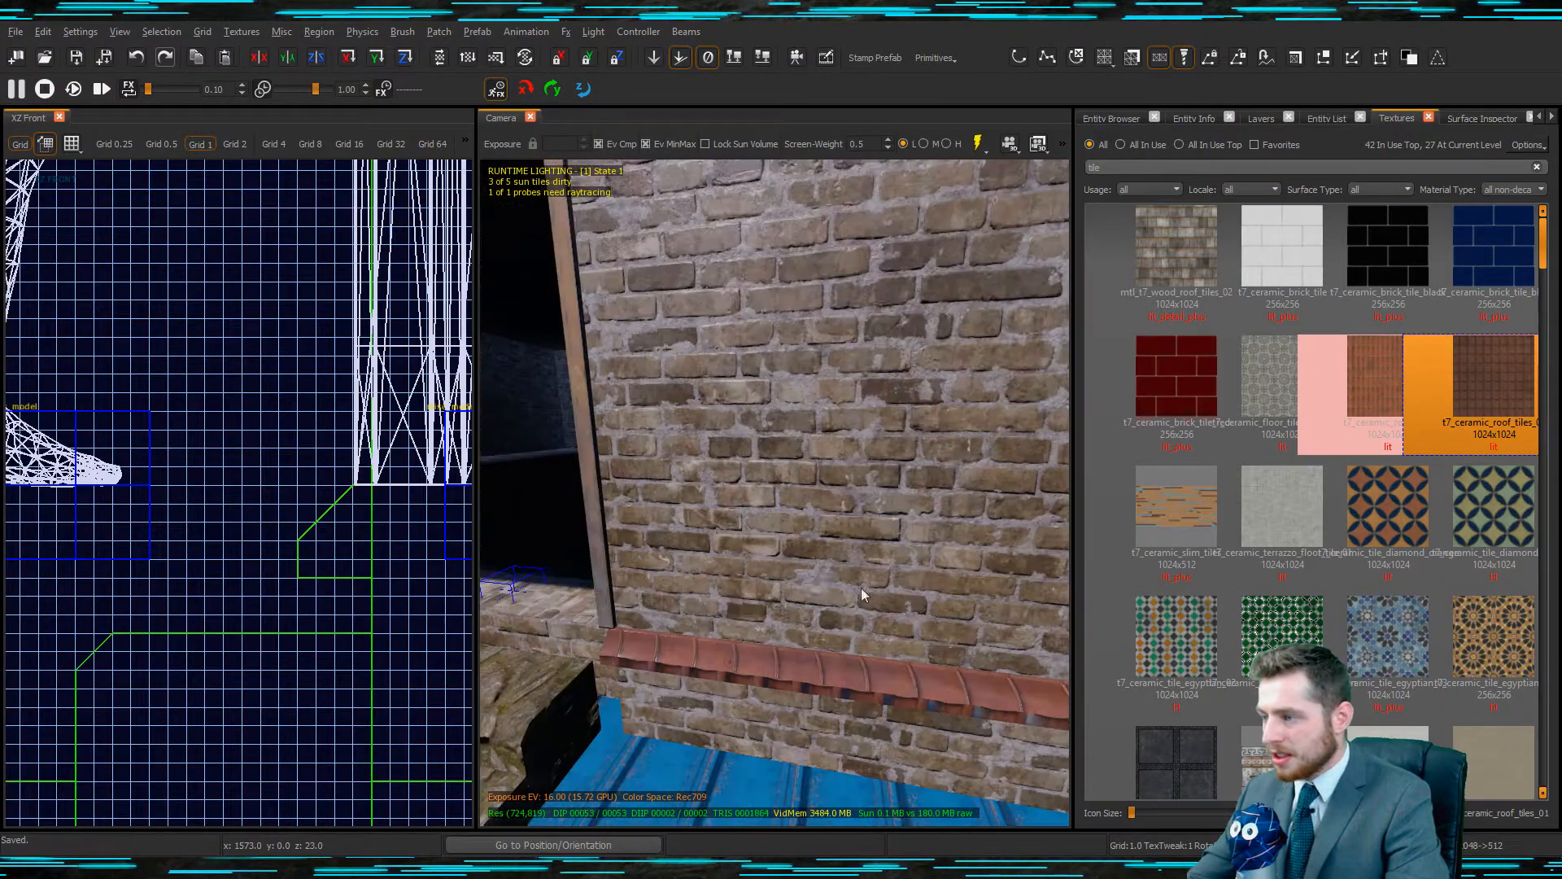
# Examine how the tiled trim strip ends at the building corner and compare it with the reference house.
pyautogui.keyDown('shift'); pyautogui.click(765, 693); pyautogui.keyUp('shift')
pyautogui.moveTo(793, 676); pyautogui.dragTo(795, 651, button='right')
pyautogui.hotkey('ctrl', 'Tab')
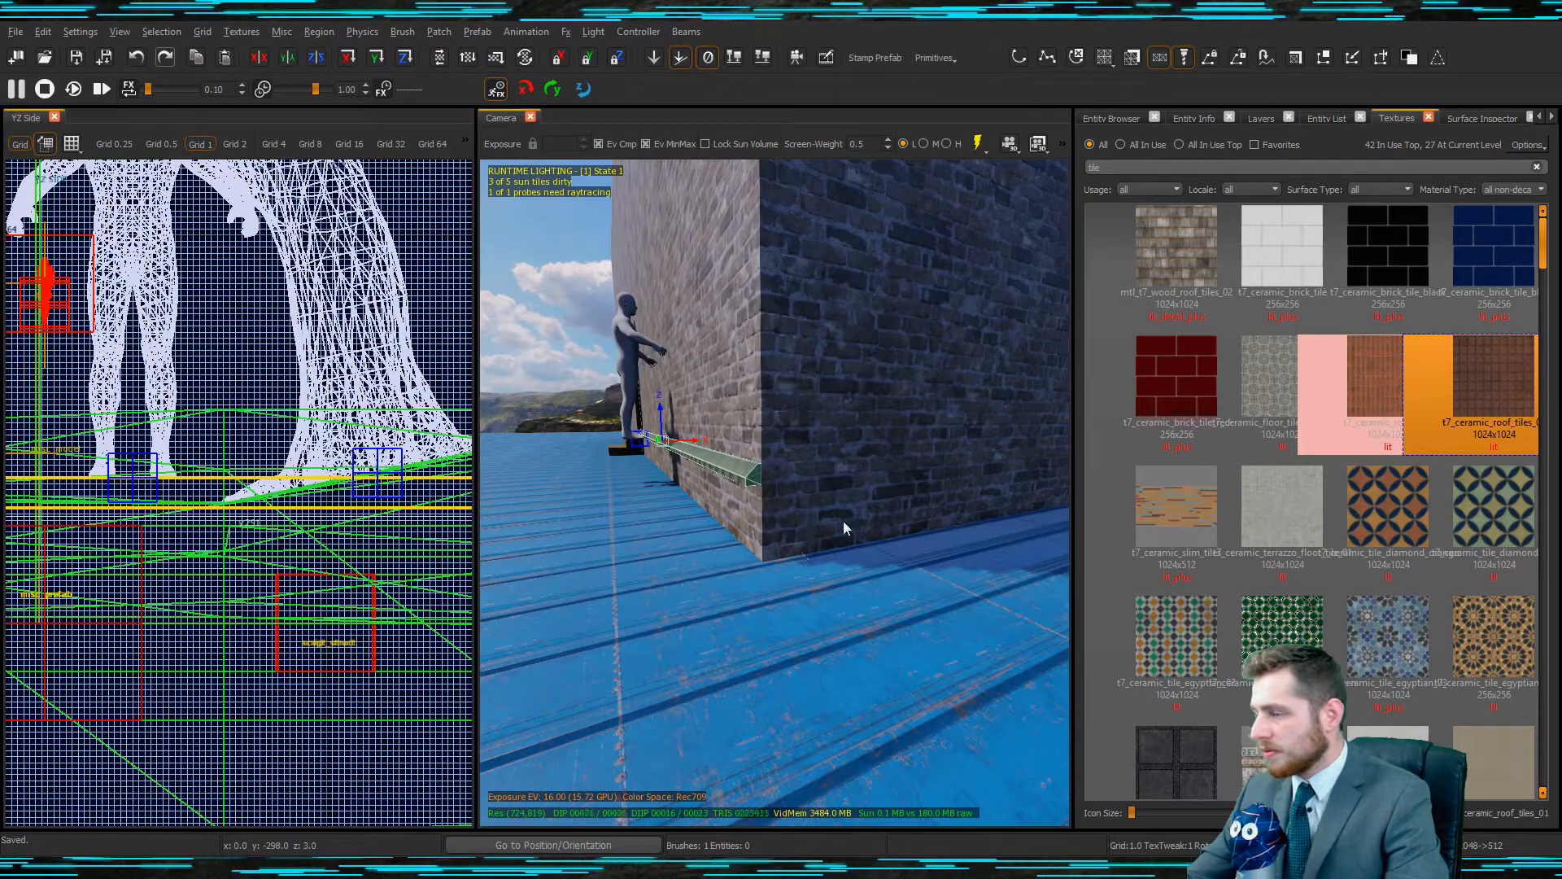
pyautogui.moveTo(844, 523); pyautogui.dragTo(816, 522, button='right')
pyautogui.press('Escape')
pyautogui.hotkey('alt', 'Tab')
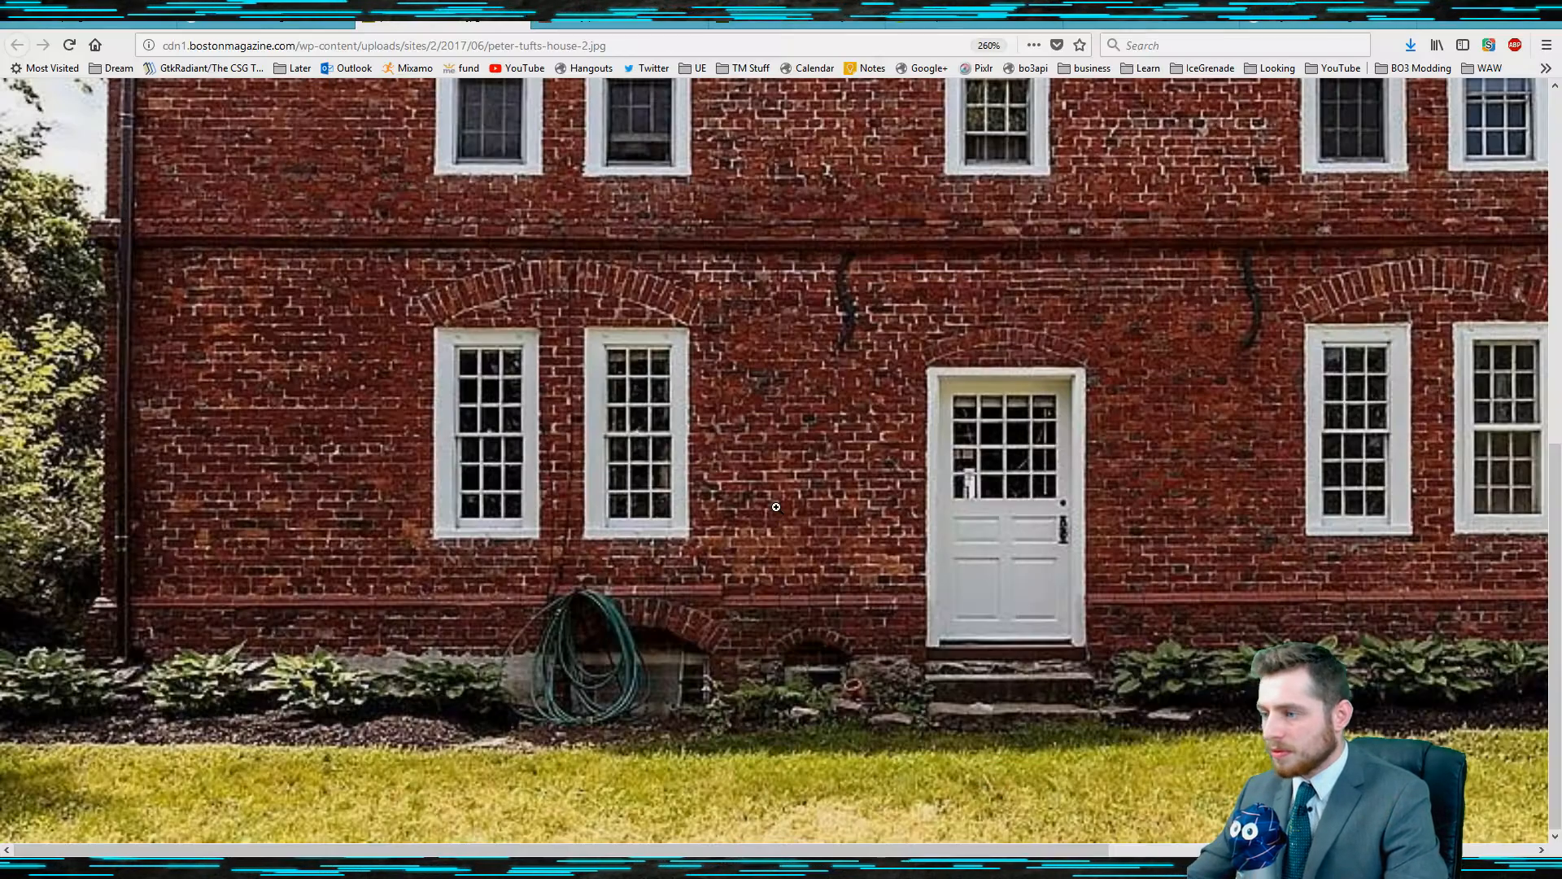
pyautogui.hotkey('alt', 'Tab')
pyautogui.moveTo(793, 555); pyautogui.dragTo(769, 552, button='right')
pyautogui.keyDown('shift'); pyautogui.click(896, 525); pyautogui.keyUp('shift')
pyautogui.press('Escape')
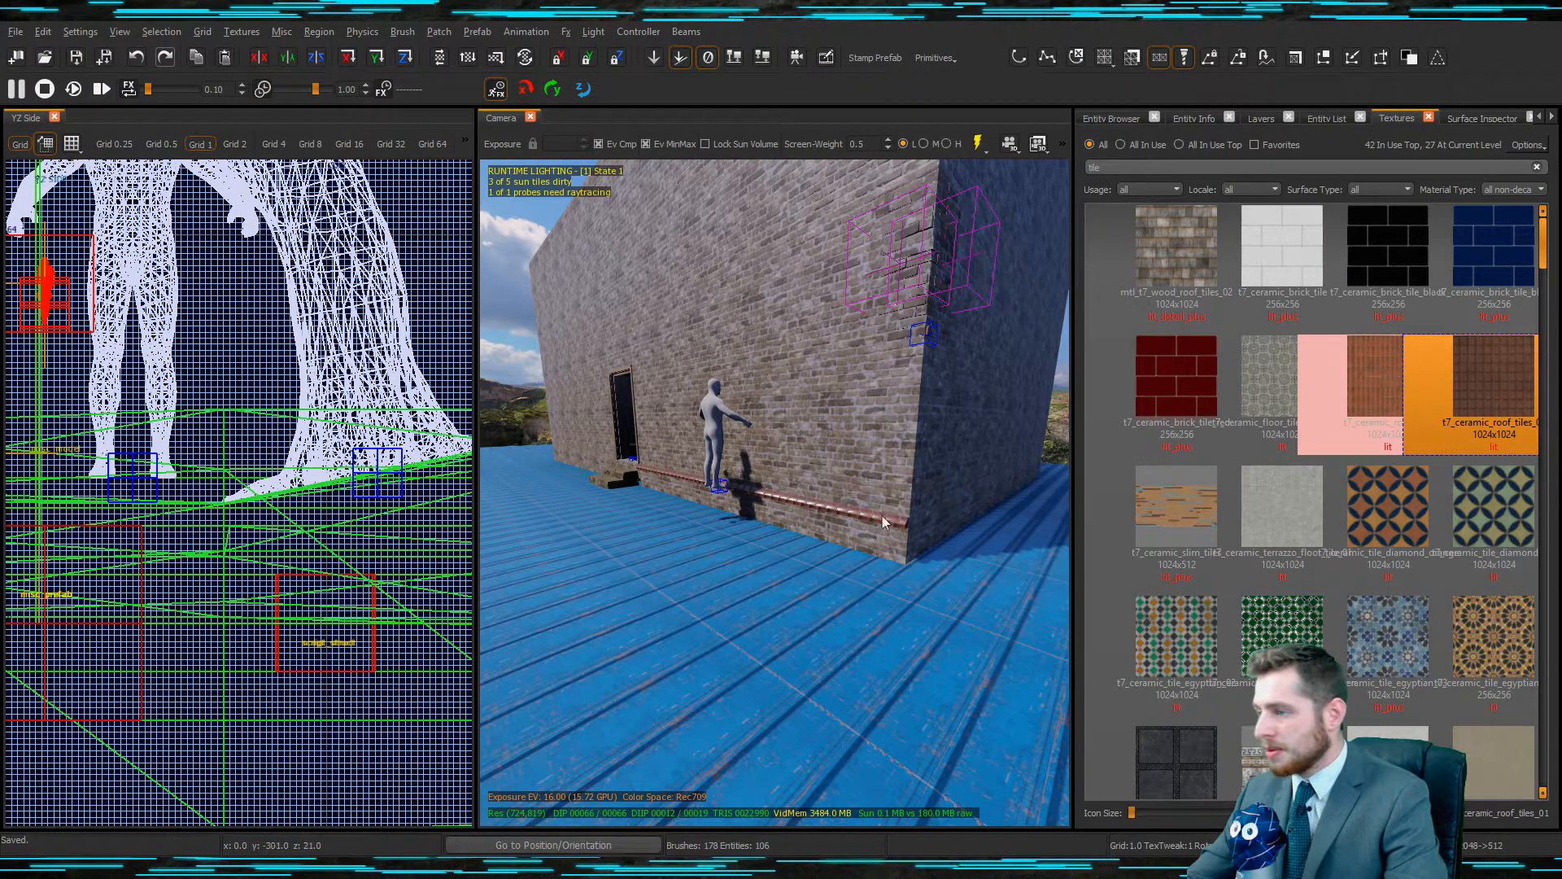
# Create a base brush 3 units deep and 19 high along the wall directly beneath the tiled trim strip.
pyautogui.keyDown('shift'); pyautogui.click(891, 521); pyautogui.keyUp('shift')
pyautogui.hotkey('ctrl', 'Tab')
pyautogui.hotkey('ctrl', 'Tab')
pyautogui.scroll(4, 244, 521)
pyautogui.press('Escape')
pyautogui.moveTo(355, 429)
pyautogui.mouseDown()
pyautogui.moveTo(286, 617)
pyautogui.moveTo(310, 718)
pyautogui.mouseUp()
pyautogui.scroll(-4, 313, 724)
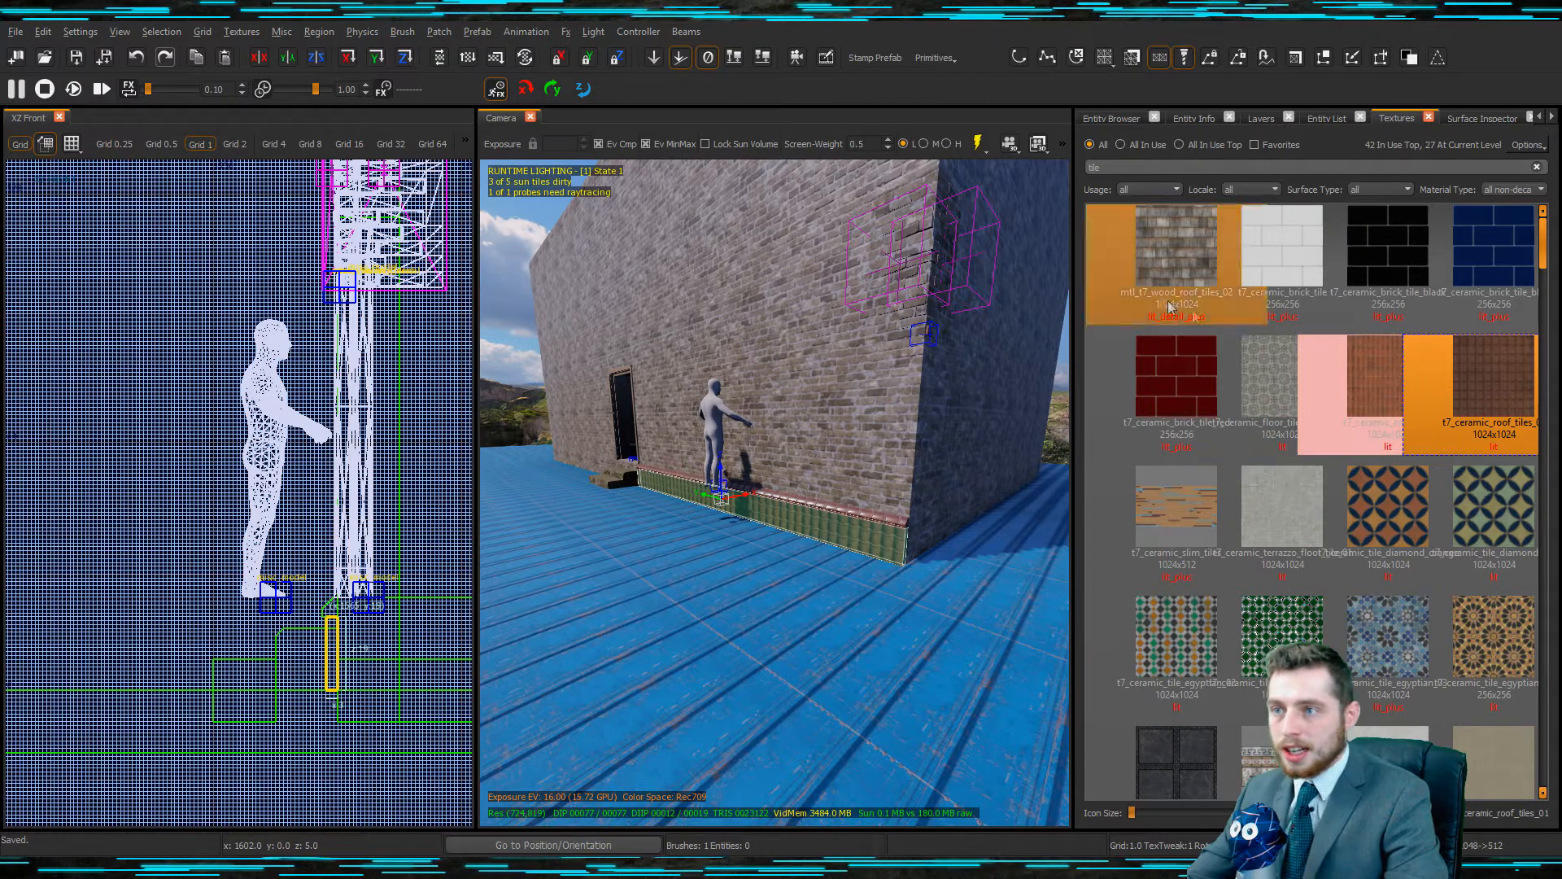
# Filter the textures by "brick" and texture the base brush with the worn brick mtl_fxanim_gp_brick_worn material.
pyautogui.write('brick')
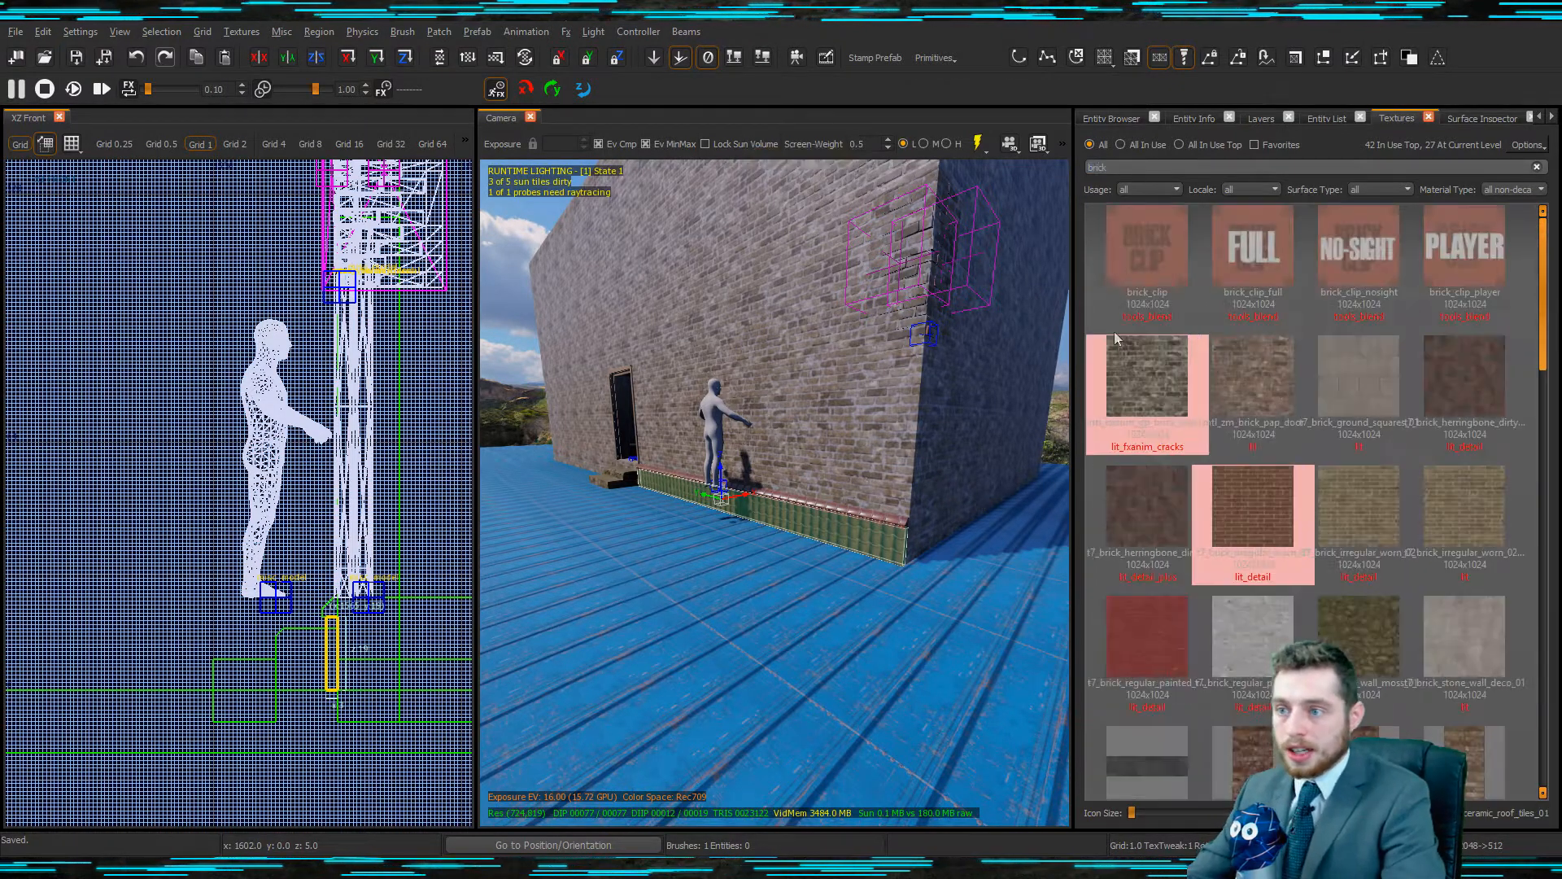
pyautogui.click(1117, 338)
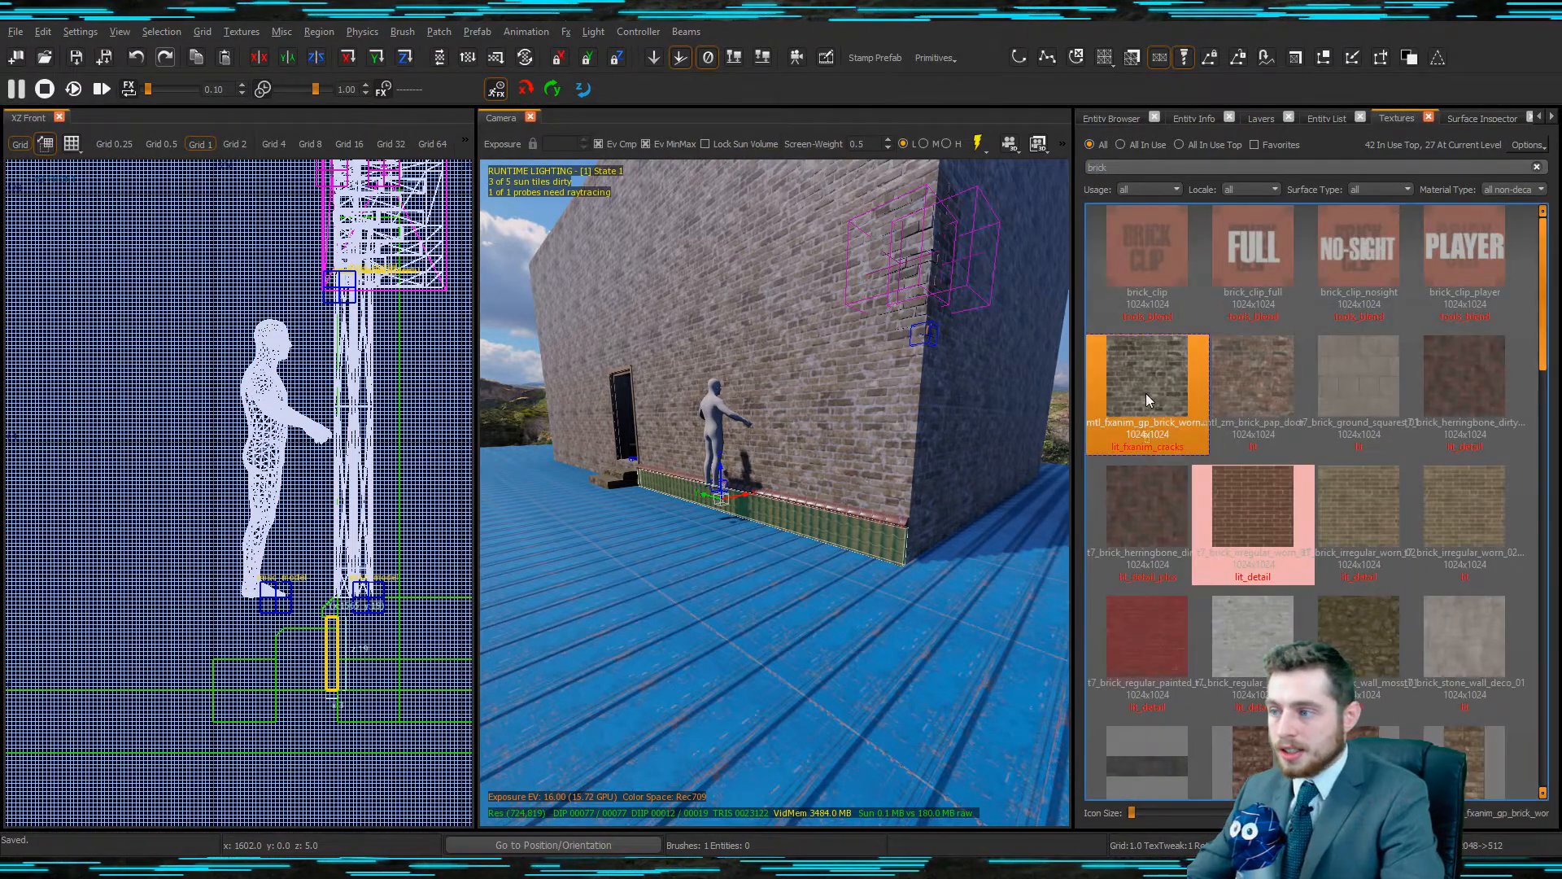
pyautogui.moveTo(846, 587); pyautogui.dragTo(846, 586, button='right')
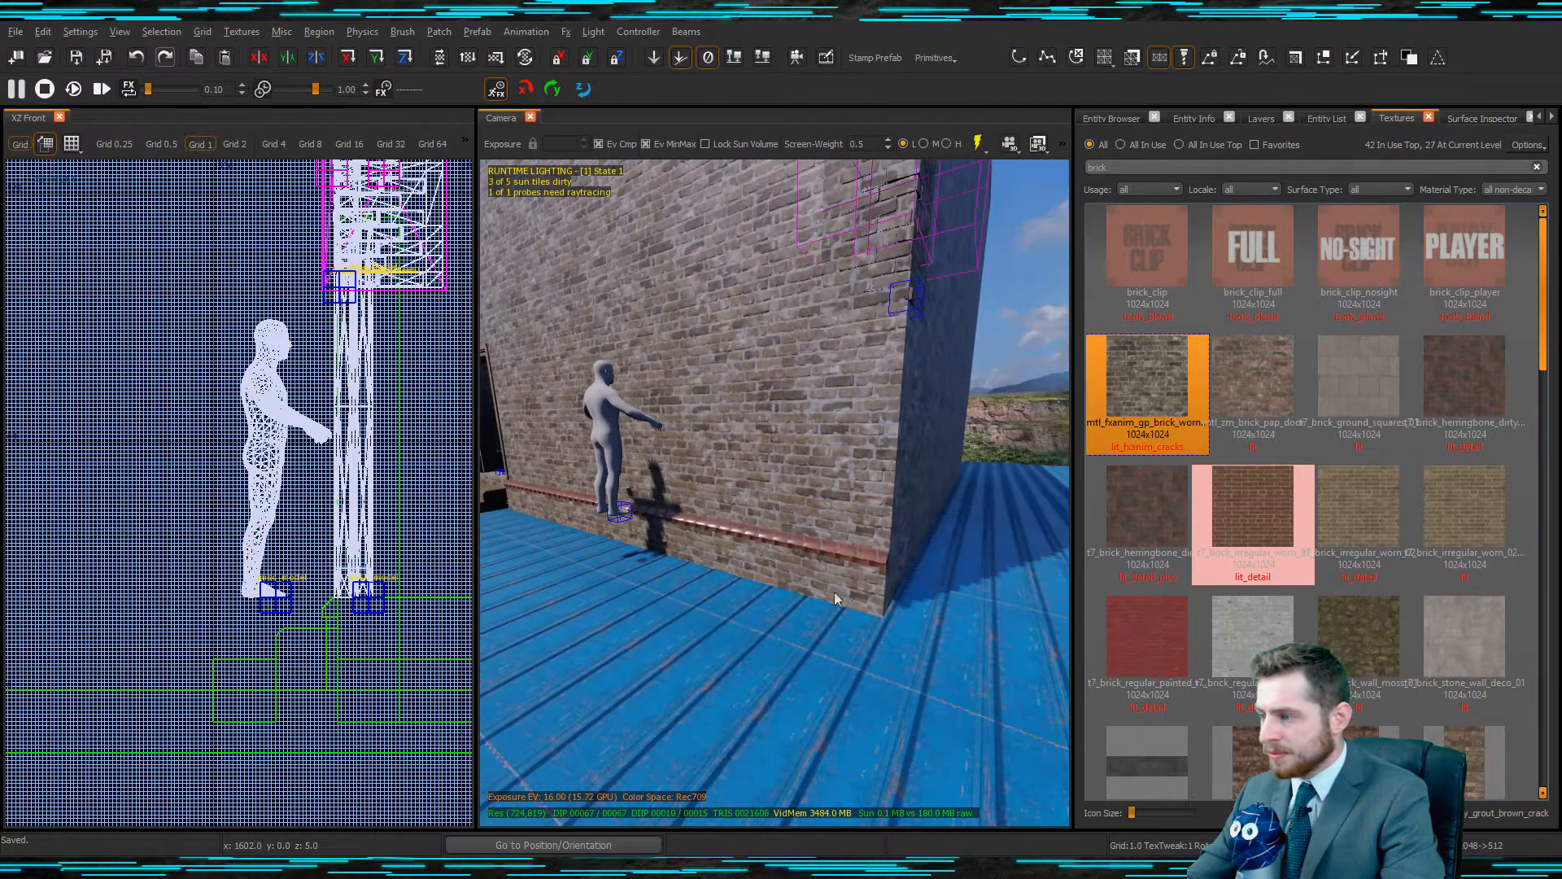
# Extend the tiled trim strip and brick base together past the building corner to a length of 298 units.
pyautogui.keyDown('shift'); pyautogui.click(840, 589); pyautogui.keyUp('shift')
pyautogui.scroll(-2, 292, 579)
pyautogui.hotkey('ctrl', 'Tab')
pyautogui.hotkey('ctrl', 'Tab')
pyautogui.scroll(-6, 298, 564)
pyautogui.scroll(-4, 283, 639)
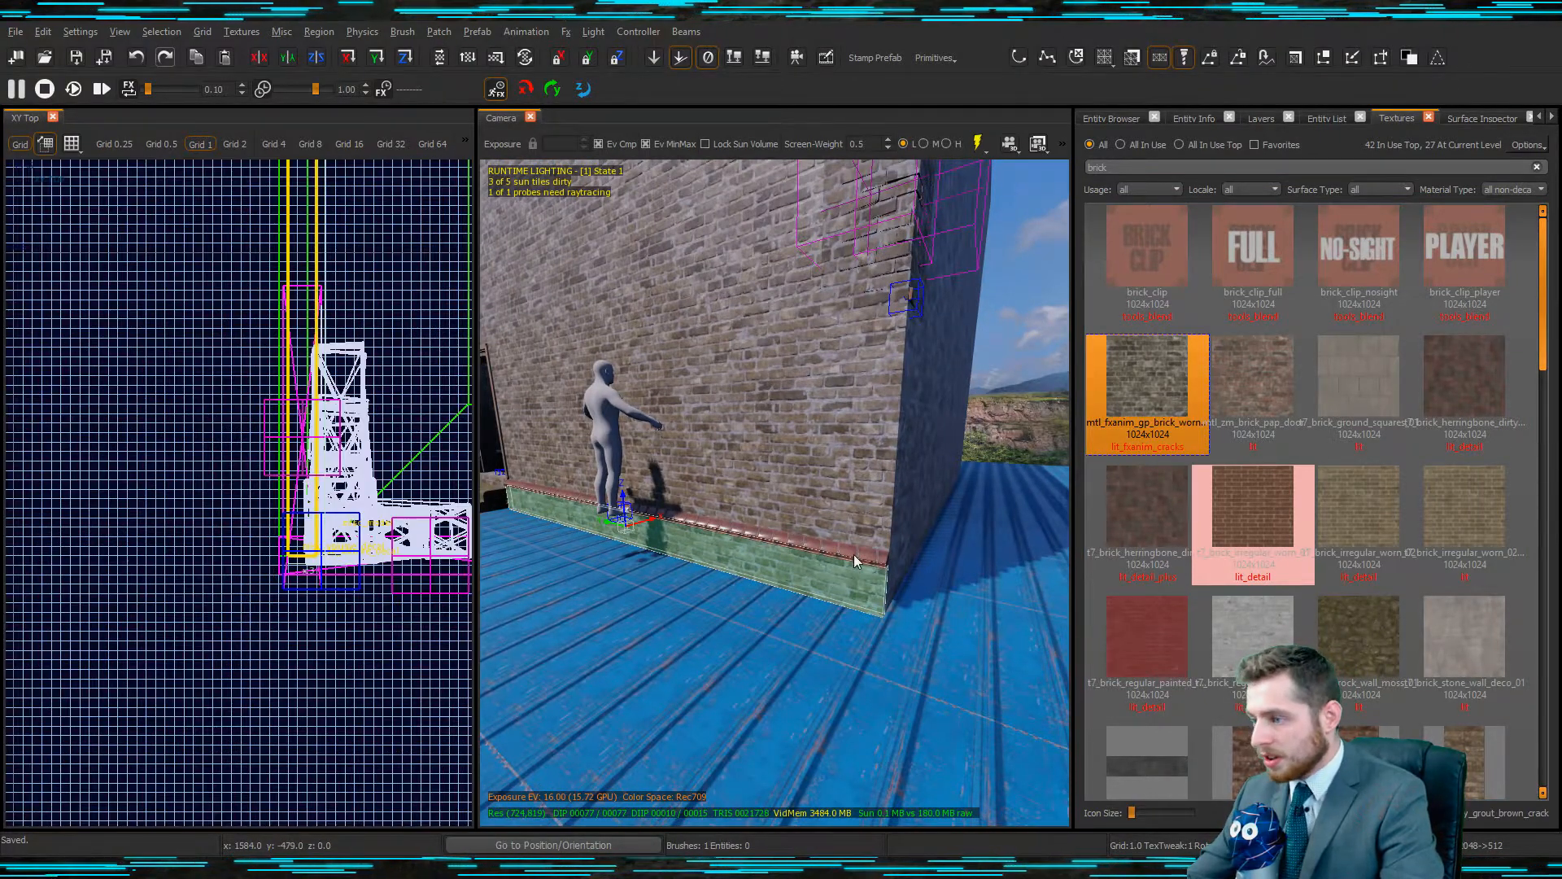
pyautogui.press('space')
pyautogui.scroll(5, 296, 593)
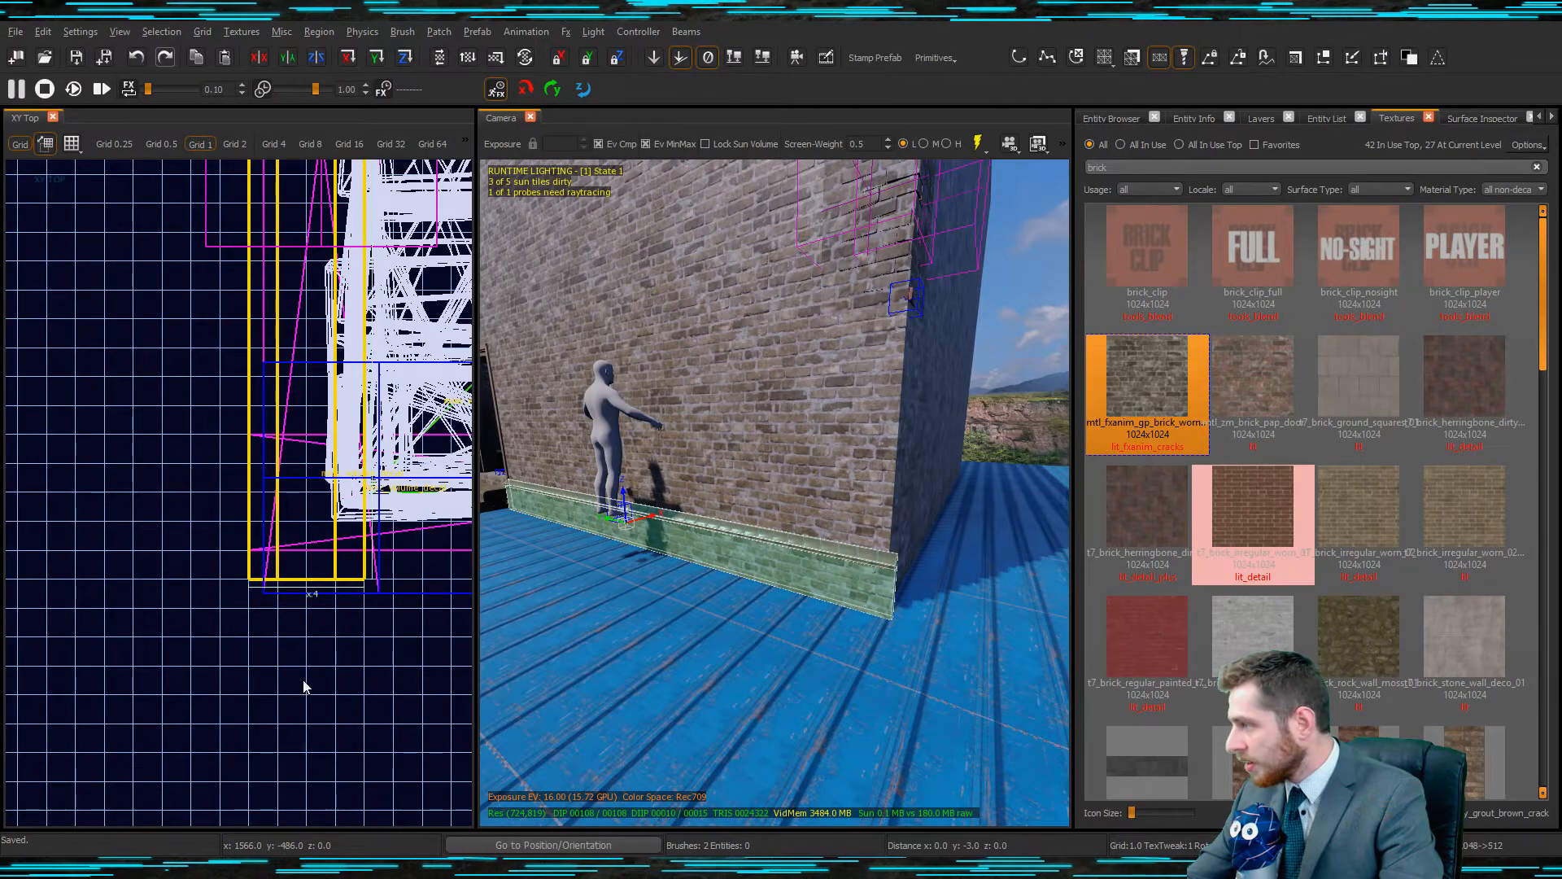
pyautogui.scroll(-5, 300, 740)
pyautogui.scroll(8, 285, 586)
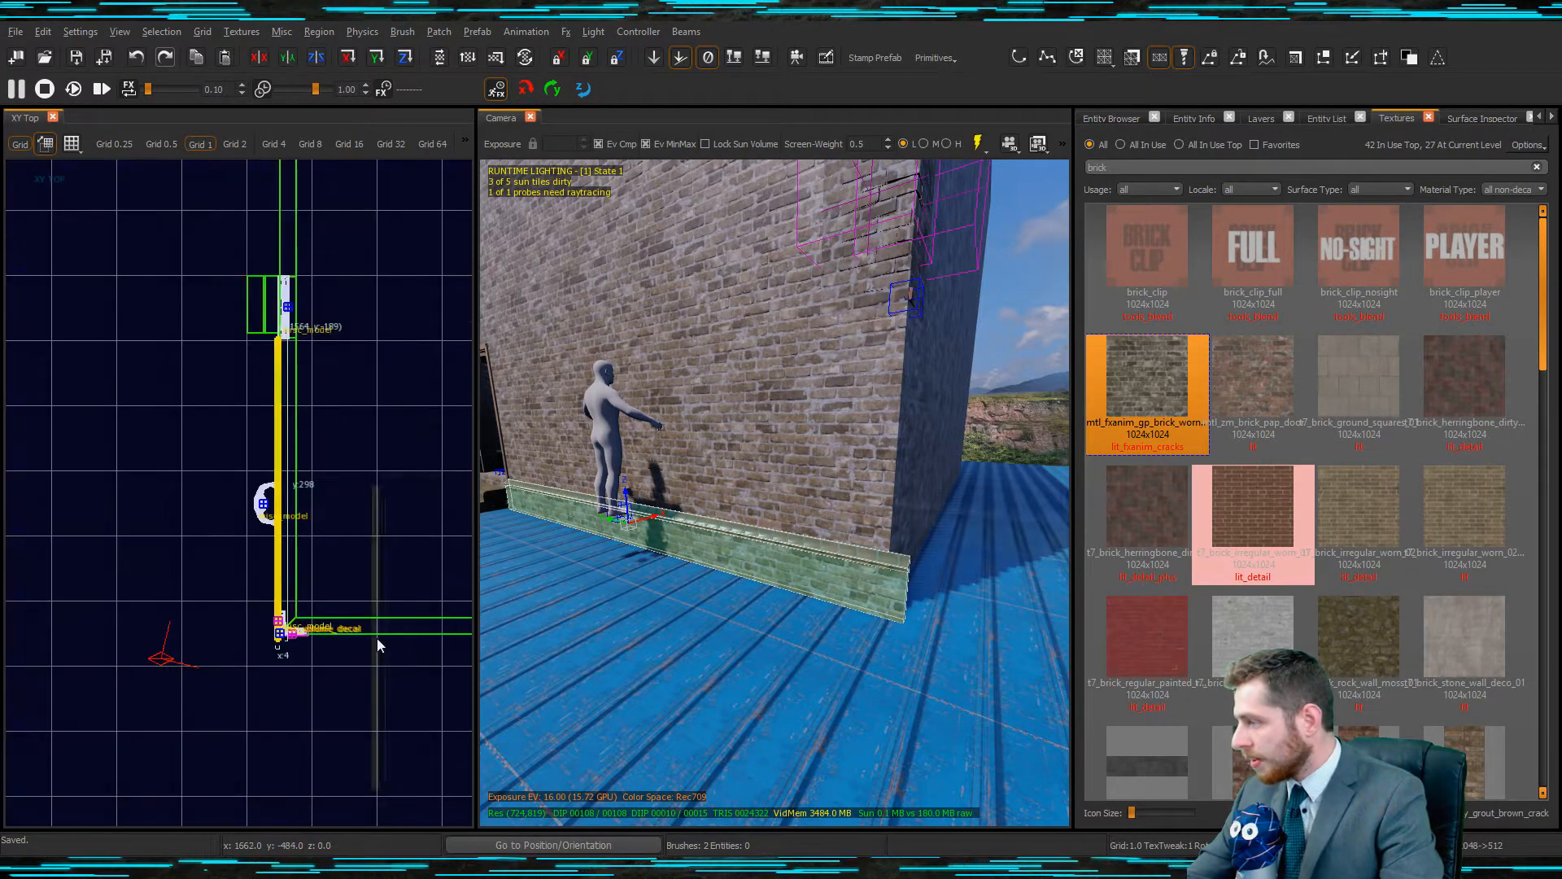
# Copy the trim and base, rotate the copy around Z and place it along the adjacent side wall, overlapping at the corner.
pyautogui.hotkey('ctrl', 'v')
pyautogui.click(405, 58)
pyautogui.click(406, 58)
pyautogui.click(405, 58)
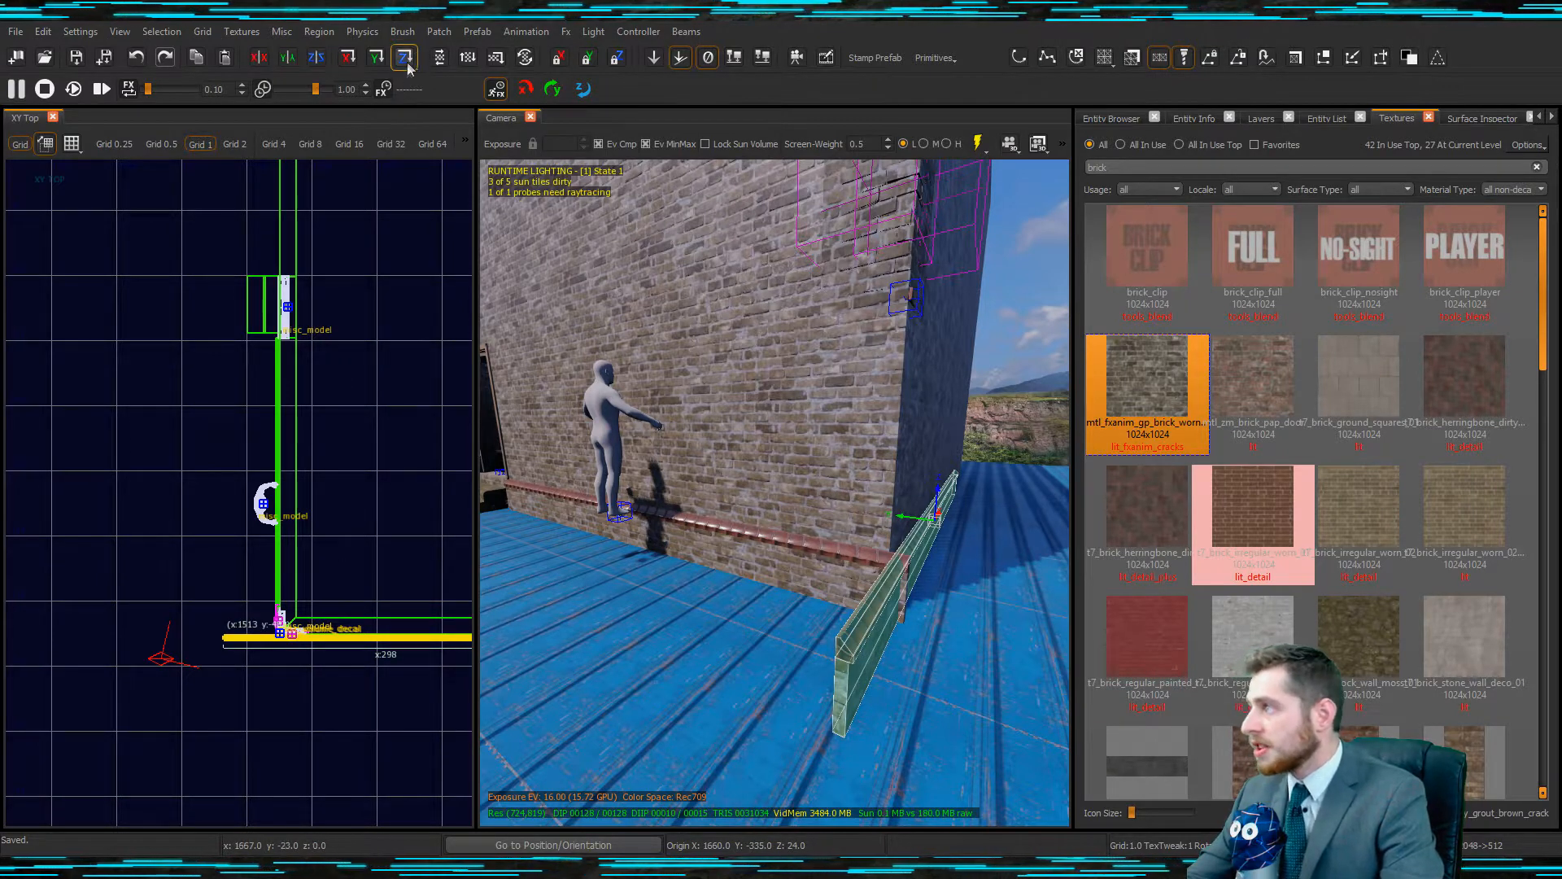
pyautogui.scroll(3, 281, 692)
pyautogui.moveTo(104, 605); pyautogui.dragTo(244, 597)
pyautogui.scroll(4, 321, 599)
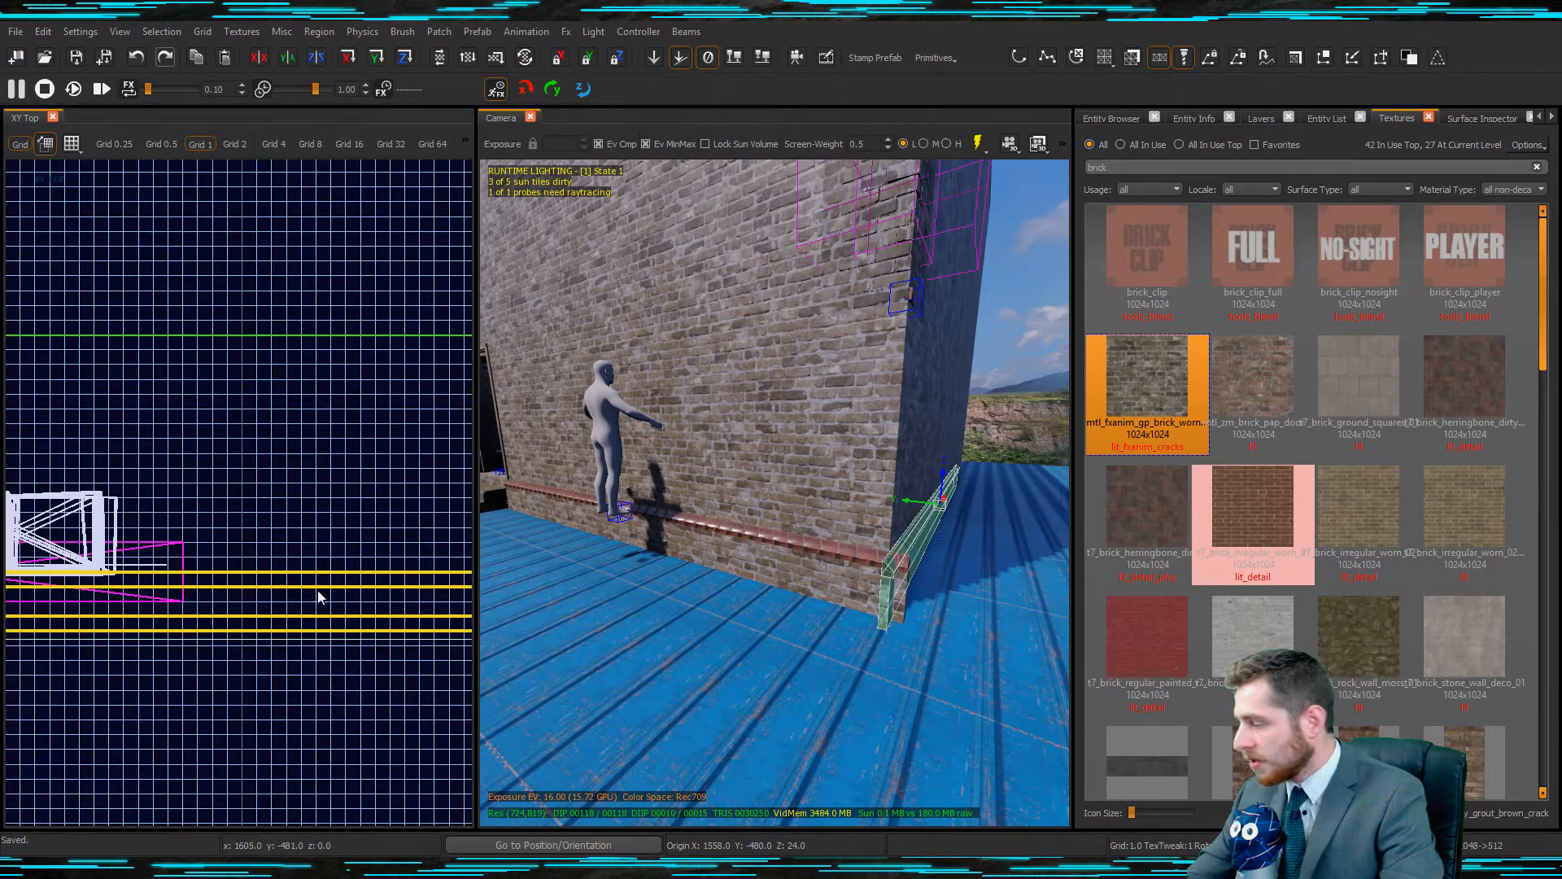
# Split all four trim and base brushes diagonally at the corner and delete the protruding ends, leaving a mitred joint.
pyautogui.keyDown('shift'); pyautogui.click(902, 573); pyautogui.keyUp('shift')
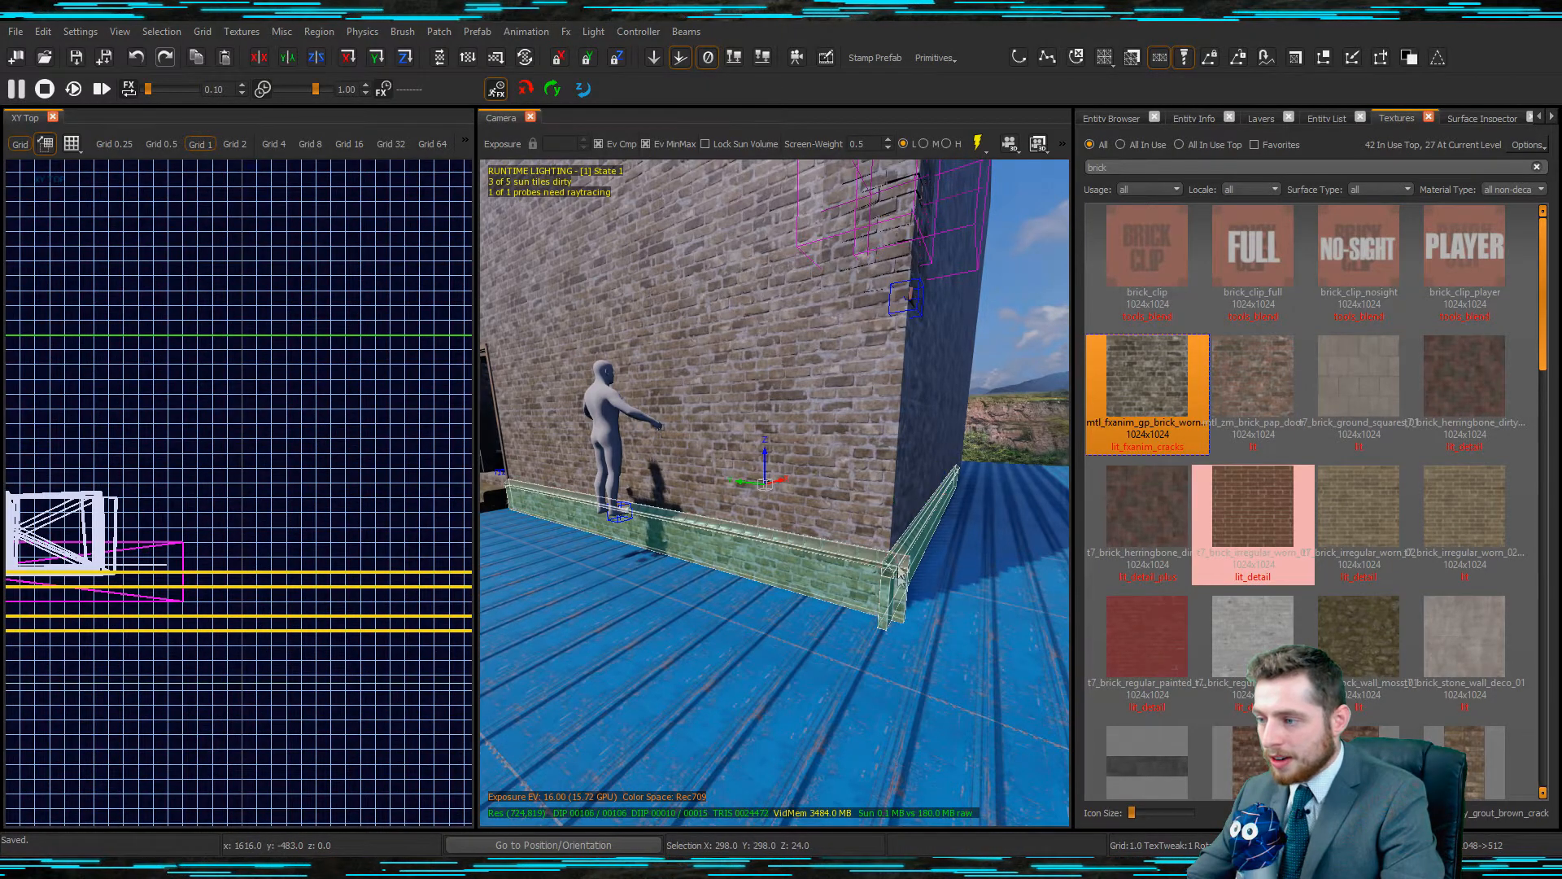
pyautogui.scroll(-7, 242, 586)
pyautogui.scroll(10, 163, 576)
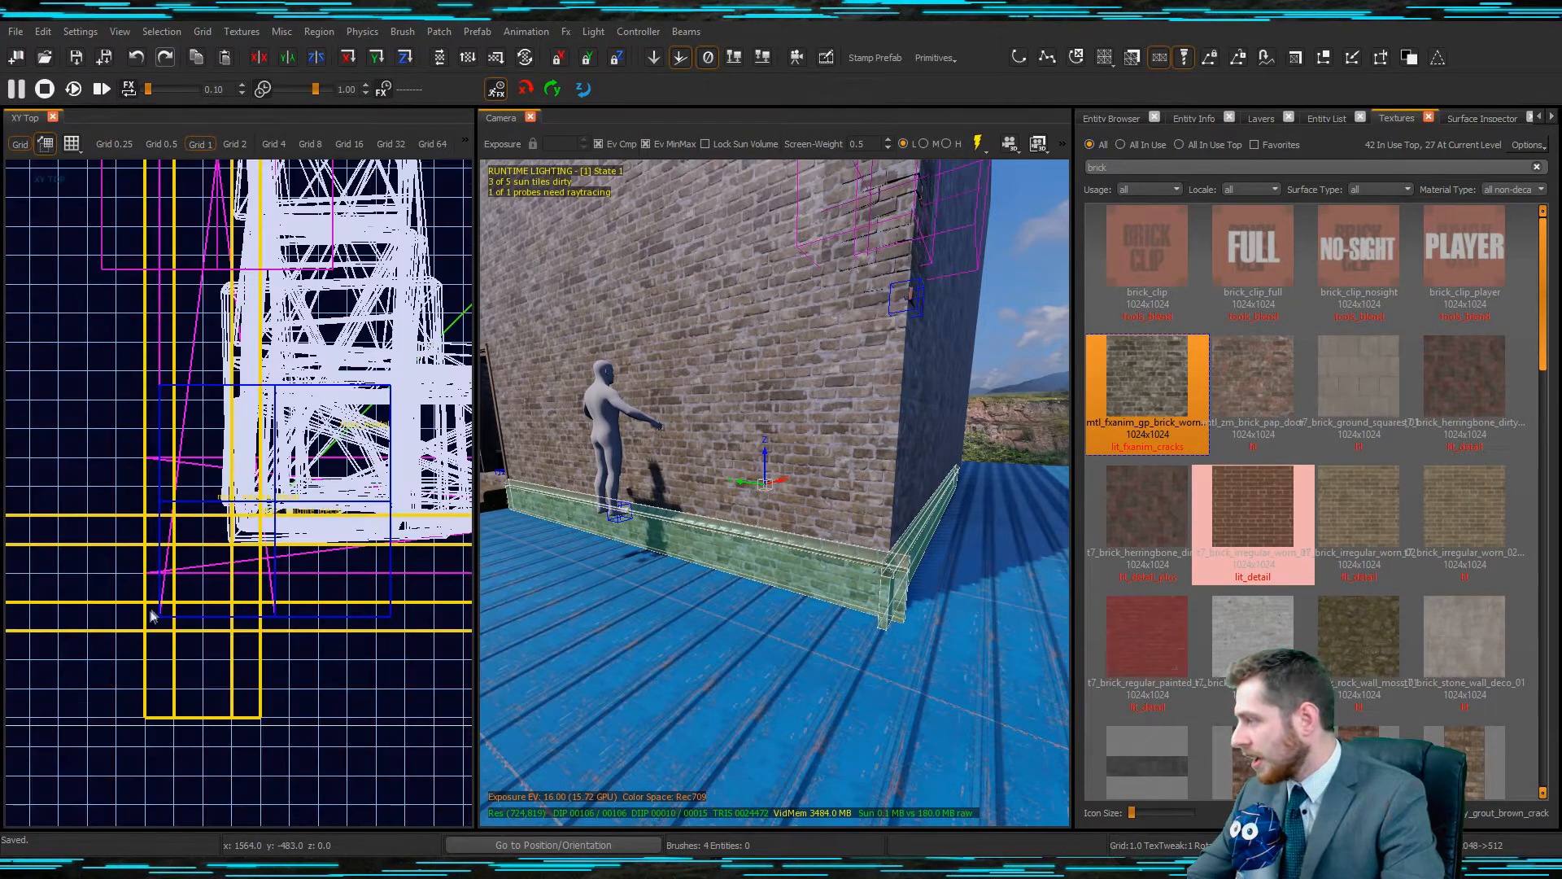
pyautogui.moveTo(145, 632); pyautogui.dragTo(173, 606)
pyautogui.hotkey('shift', 'Return')
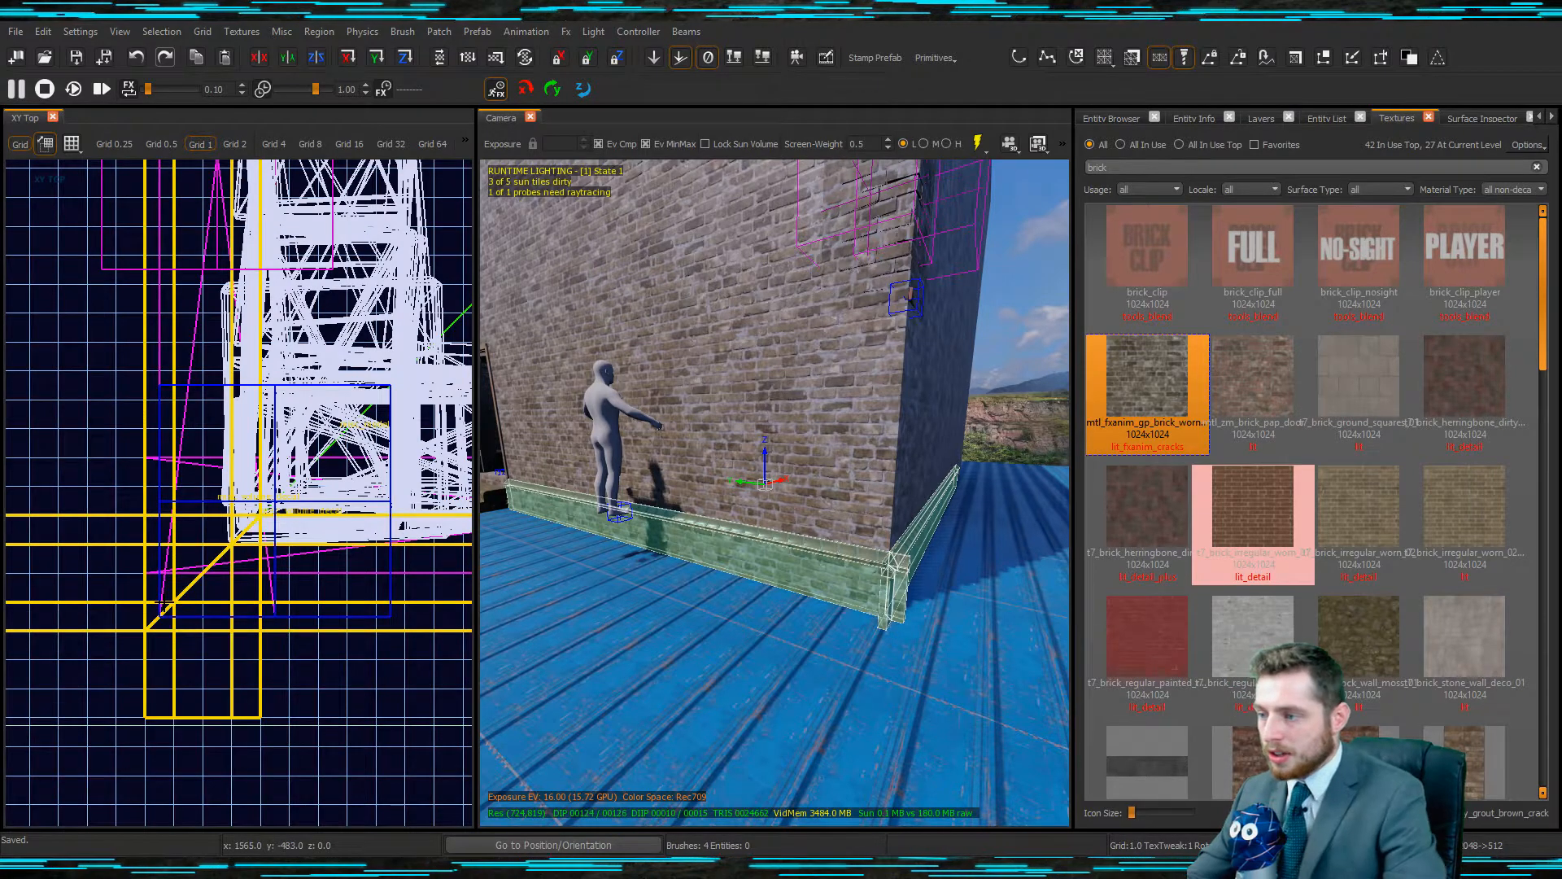
pyautogui.keyDown('shift'); pyautogui.click(840, 557); pyautogui.keyUp('shift')
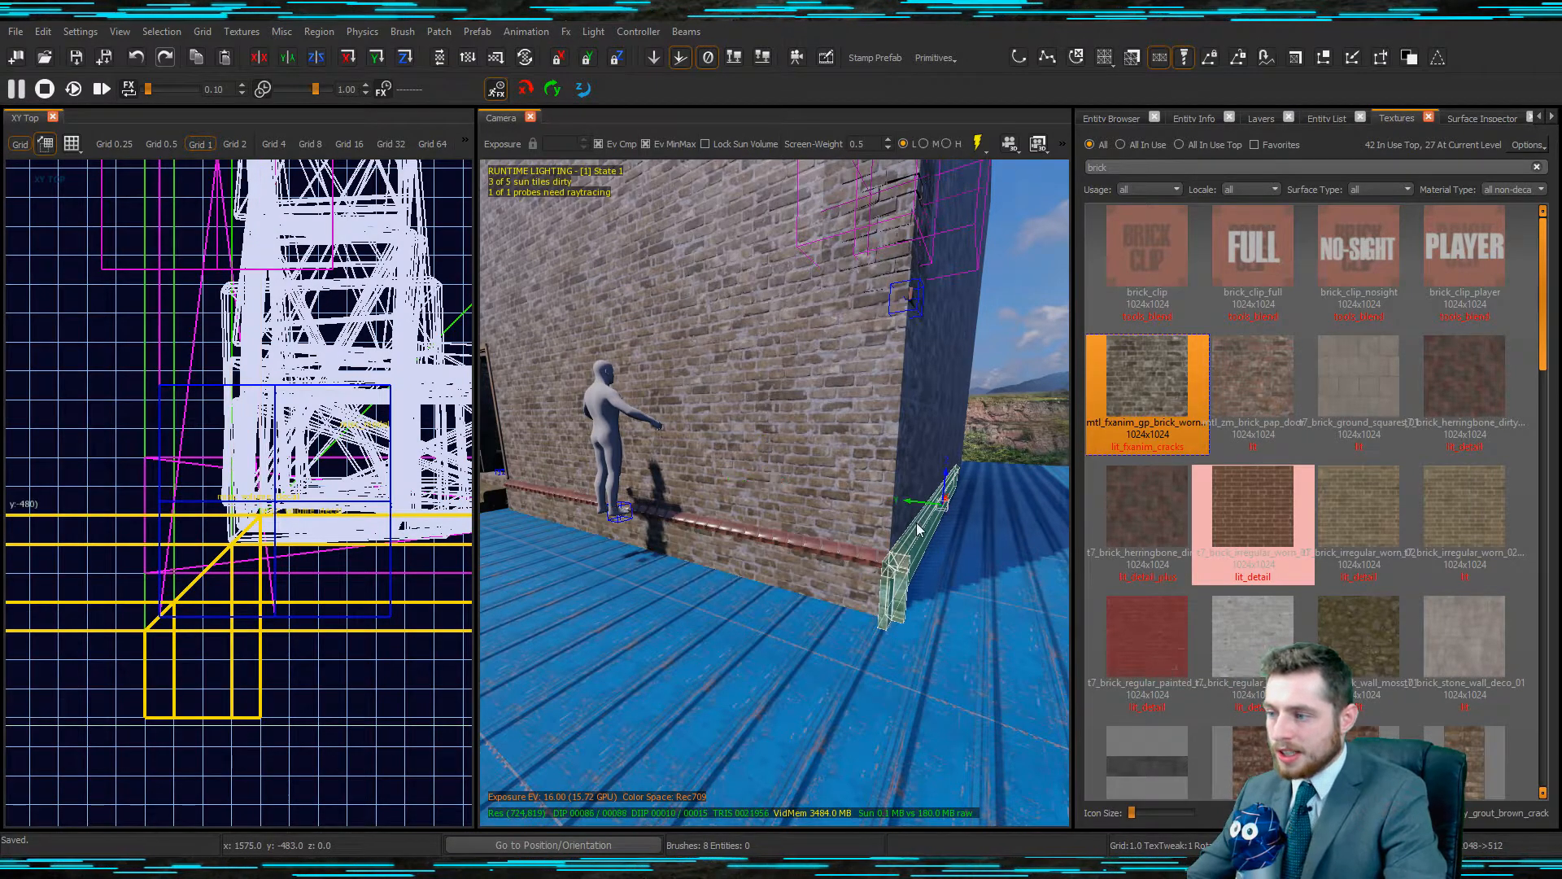
pyautogui.press('Delete')
# Widen the side wall's brick base outward by 1 unit, level with the trim's outer edge.
pyautogui.moveTo(890, 598); pyautogui.dragTo(874, 579, button='right')
pyautogui.moveTo(832, 477); pyautogui.dragTo(866, 403, button='right')
pyautogui.keyDown('shift'); pyautogui.click(830, 438); pyautogui.keyUp('shift')
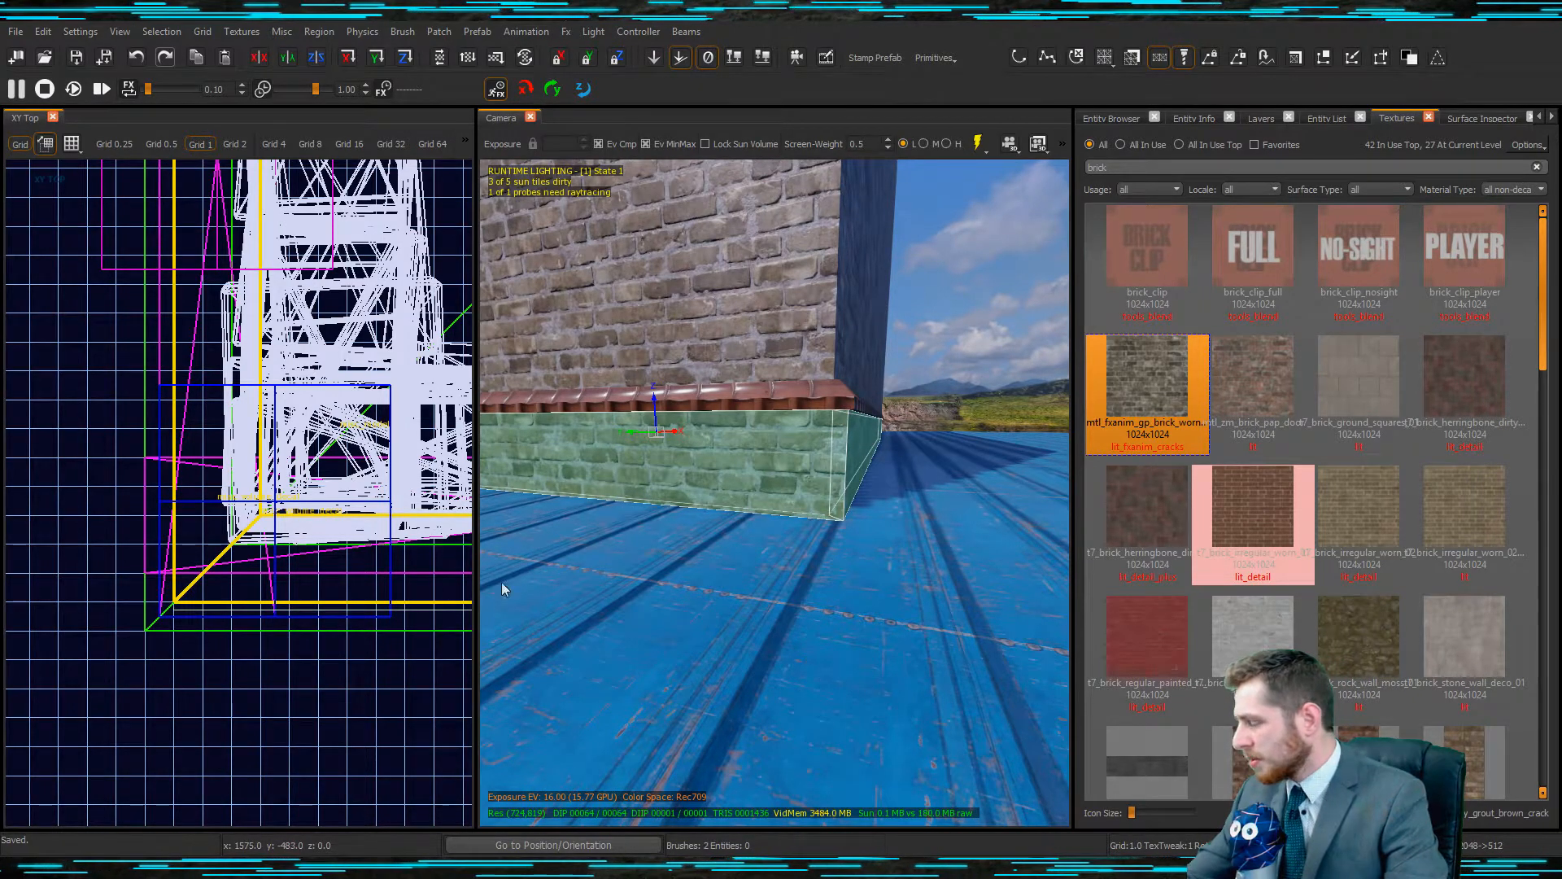
pyautogui.press('Escape')
pyautogui.moveTo(837, 466)
pyautogui.mouseDown(button='right')
pyautogui.moveTo(807, 464)
pyautogui.moveTo(835, 466)
pyautogui.moveTo(834, 435)
pyautogui.moveTo(792, 407)
pyautogui.moveTo(774, 426)
pyautogui.mouseUp(button='right')
pyautogui.keyDown('shift'); pyautogui.click(806, 388); pyautogui.keyUp('shift')
pyautogui.keyDown('shift'); pyautogui.click(774, 426); pyautogui.keyUp('shift')
pyautogui.press('Escape')
pyautogui.keyDown('shift'); pyautogui.click(773, 424); pyautogui.keyUp('shift')
pyautogui.moveTo(302, 650); pyautogui.dragTo(299, 672)
pyautogui.press('Escape')
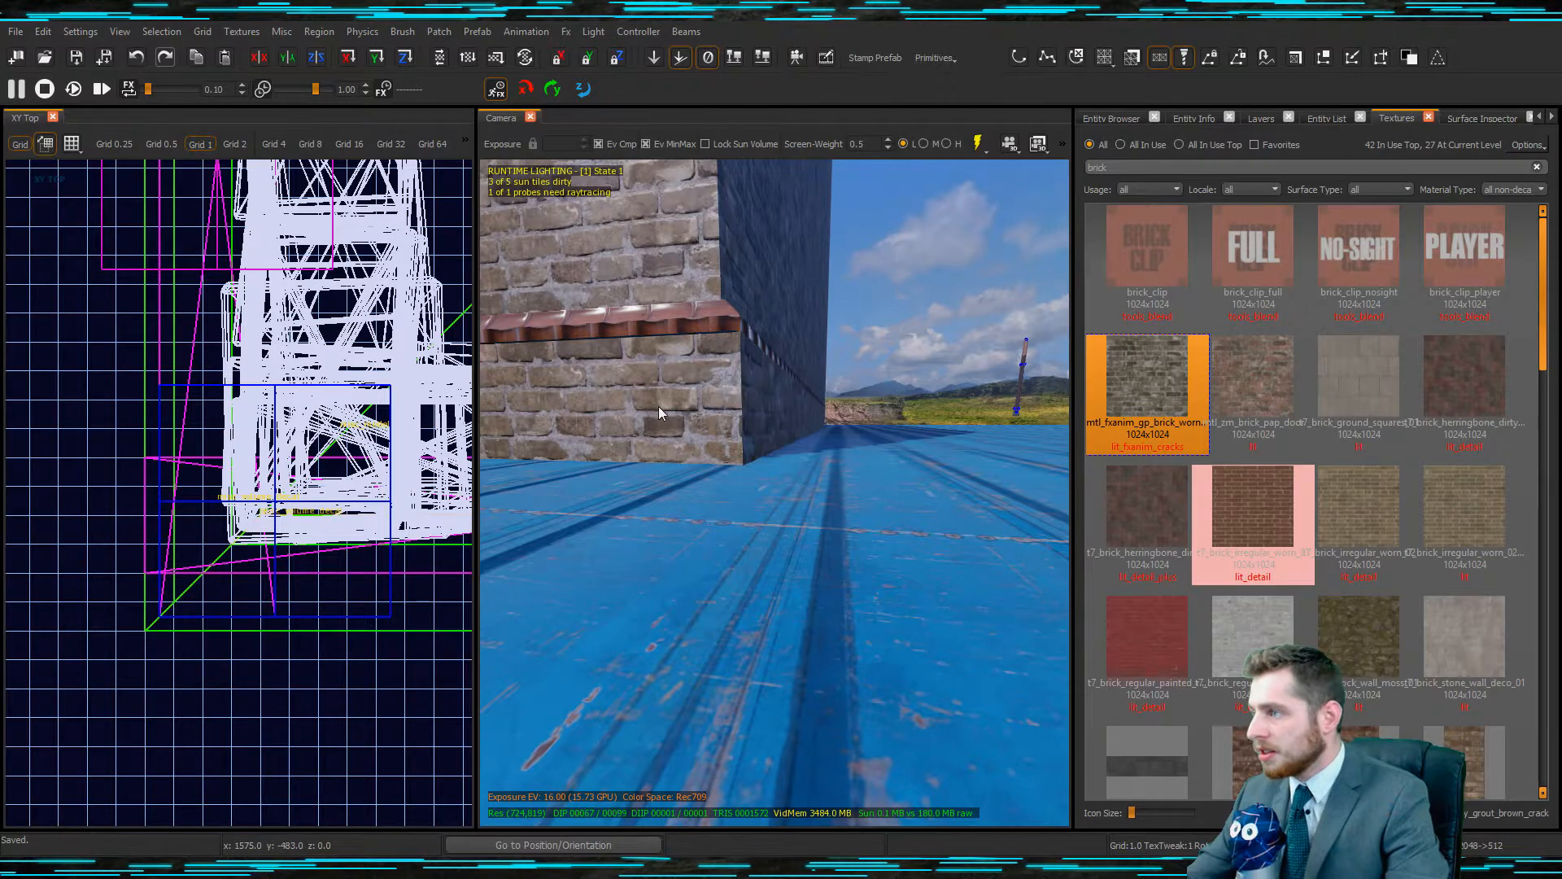
# Widen the doorway wall's brick base outward by 1 unit to match the side wall's base.
pyautogui.keyDown('shift'); pyautogui.click(661, 423); pyautogui.keyUp('shift')
pyautogui.moveTo(111, 561); pyautogui.dragTo(82, 562)
pyautogui.press('Escape')
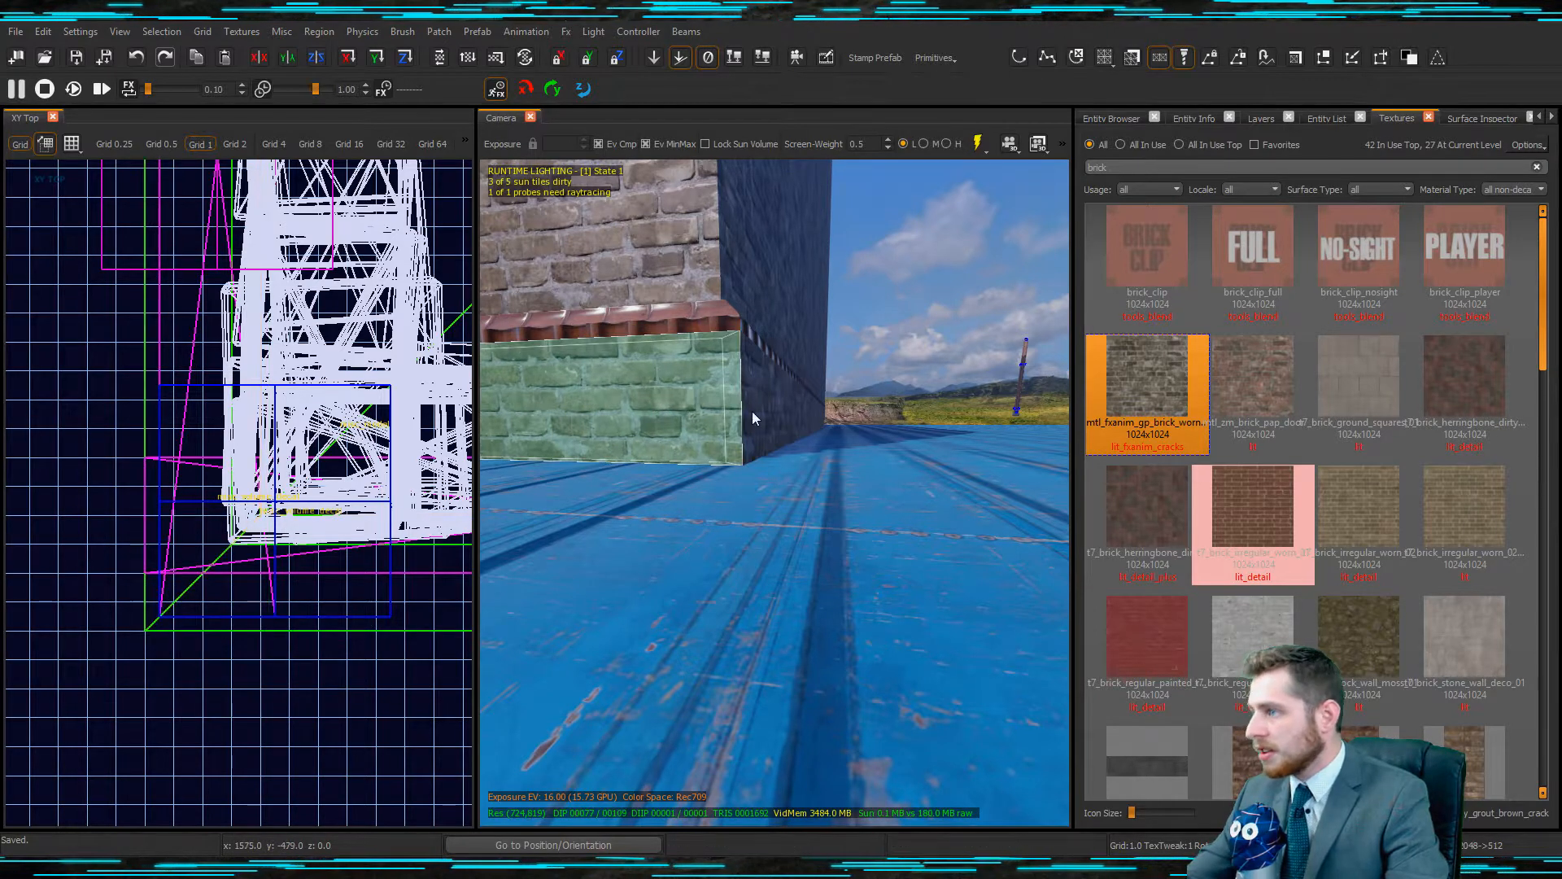
# Widen the tiled trim strips on both walls outward by 1 unit to a depth of 5 units.
pyautogui.keyDown('shift'); pyautogui.click(692, 328); pyautogui.keyUp('shift')
pyautogui.moveTo(113, 579); pyautogui.dragTo(96, 580)
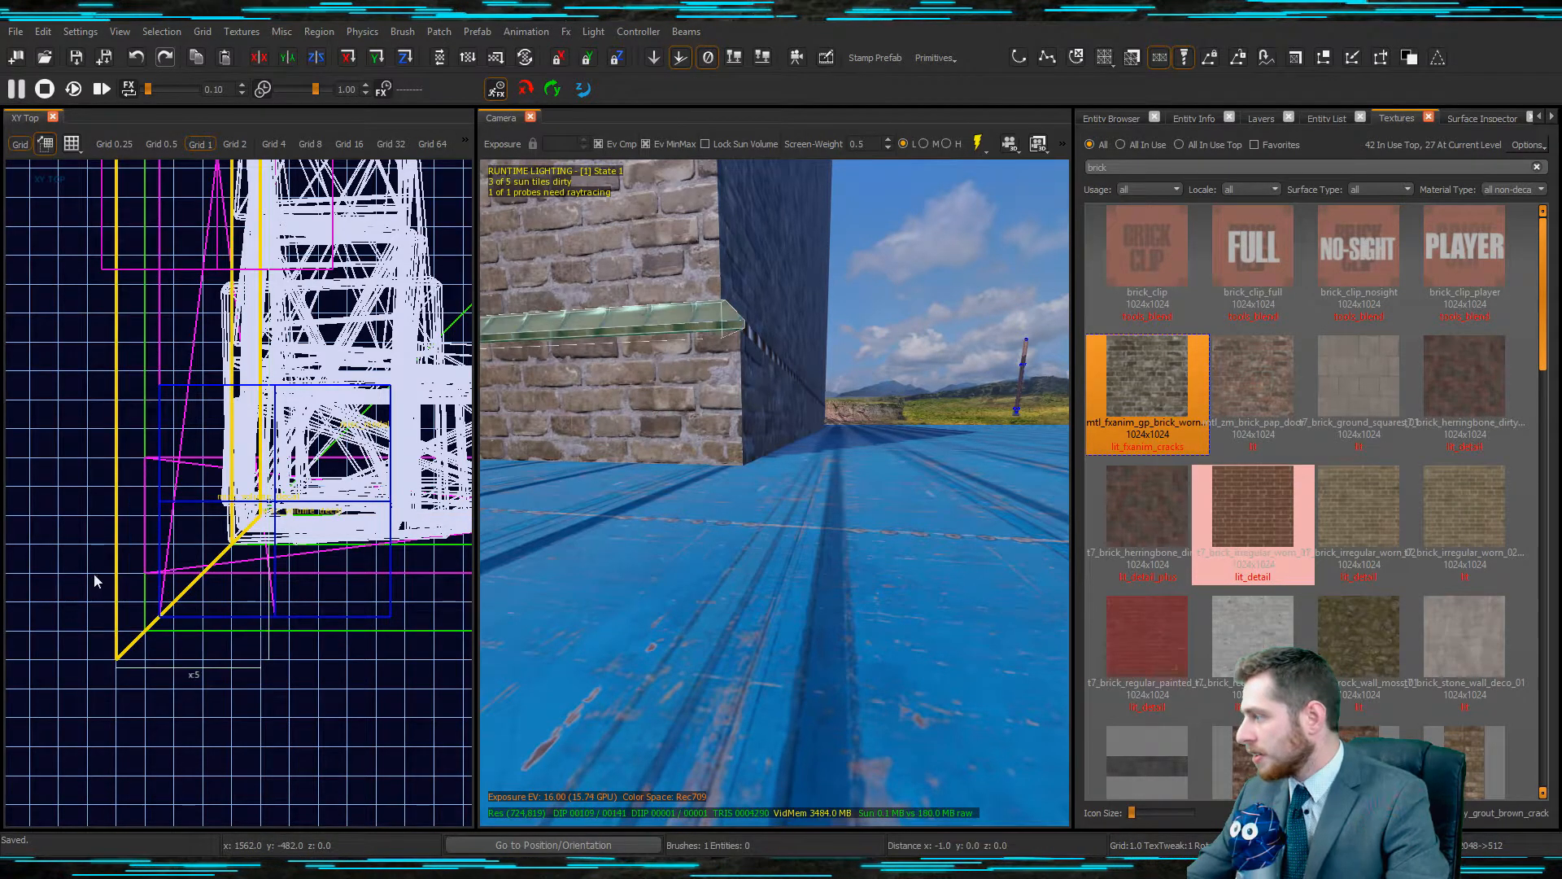
pyautogui.press('Escape')
pyautogui.keyDown('shift'); pyautogui.click(750, 350); pyautogui.keyUp('shift')
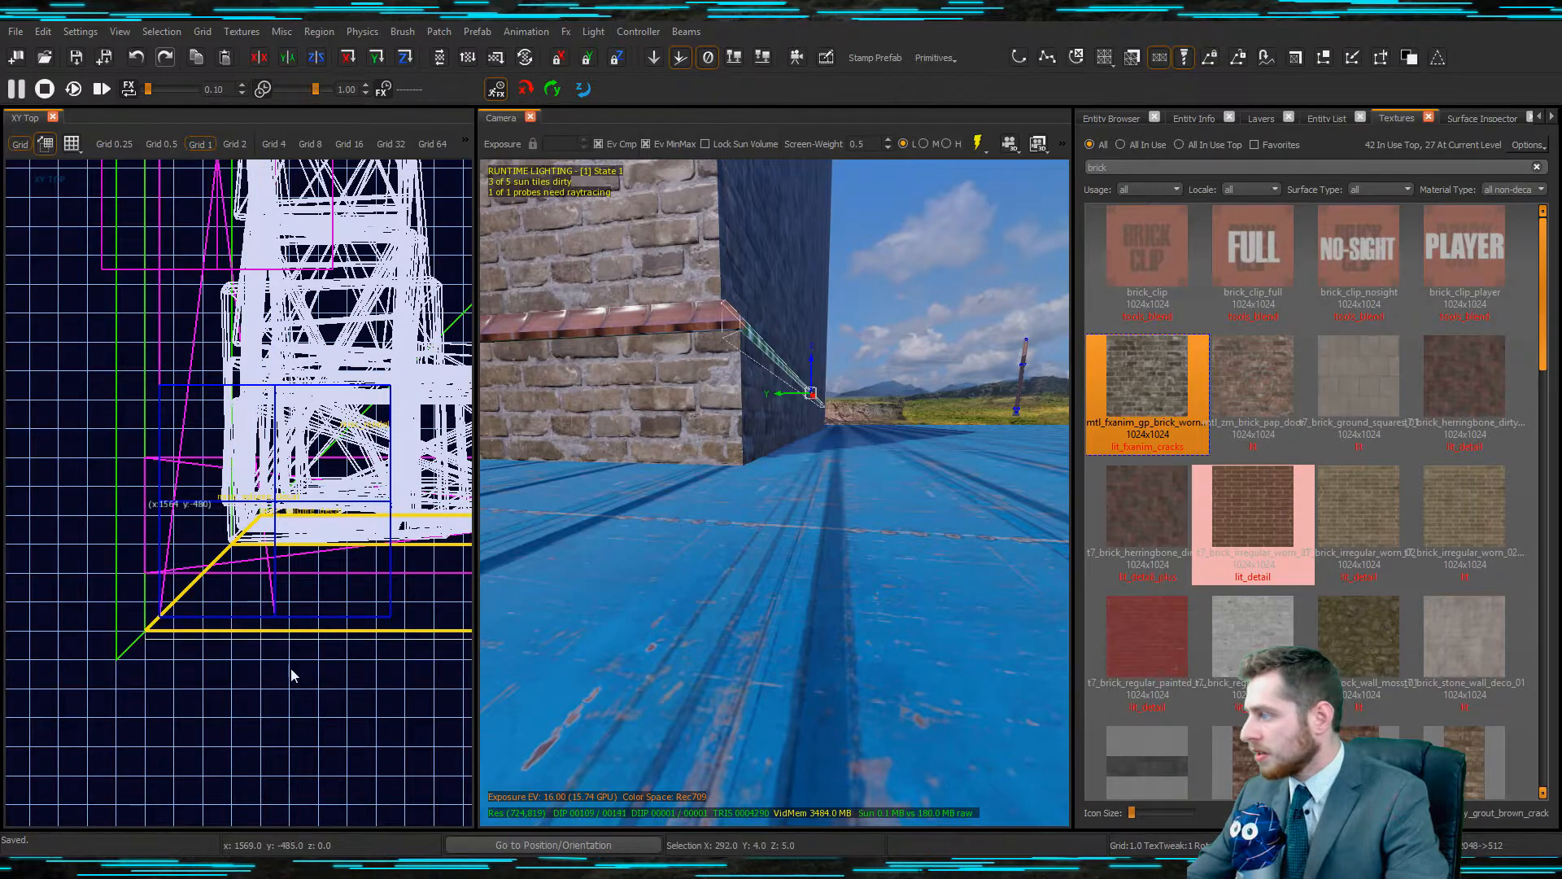
pyautogui.moveTo(292, 663); pyautogui.dragTo(289, 686)
pyautogui.press('Escape')
# Duplicate both tiled trim strips and raise the copies to about z 160, above the corner decals.
pyautogui.moveTo(665, 555)
pyautogui.mouseDown(button='right')
pyautogui.moveTo(569, 570)
pyautogui.moveTo(838, 570)
pyautogui.moveTo(749, 566)
pyautogui.moveTo(835, 563)
pyautogui.moveTo(736, 586)
pyautogui.moveTo(718, 644)
pyautogui.mouseUp(button='right')
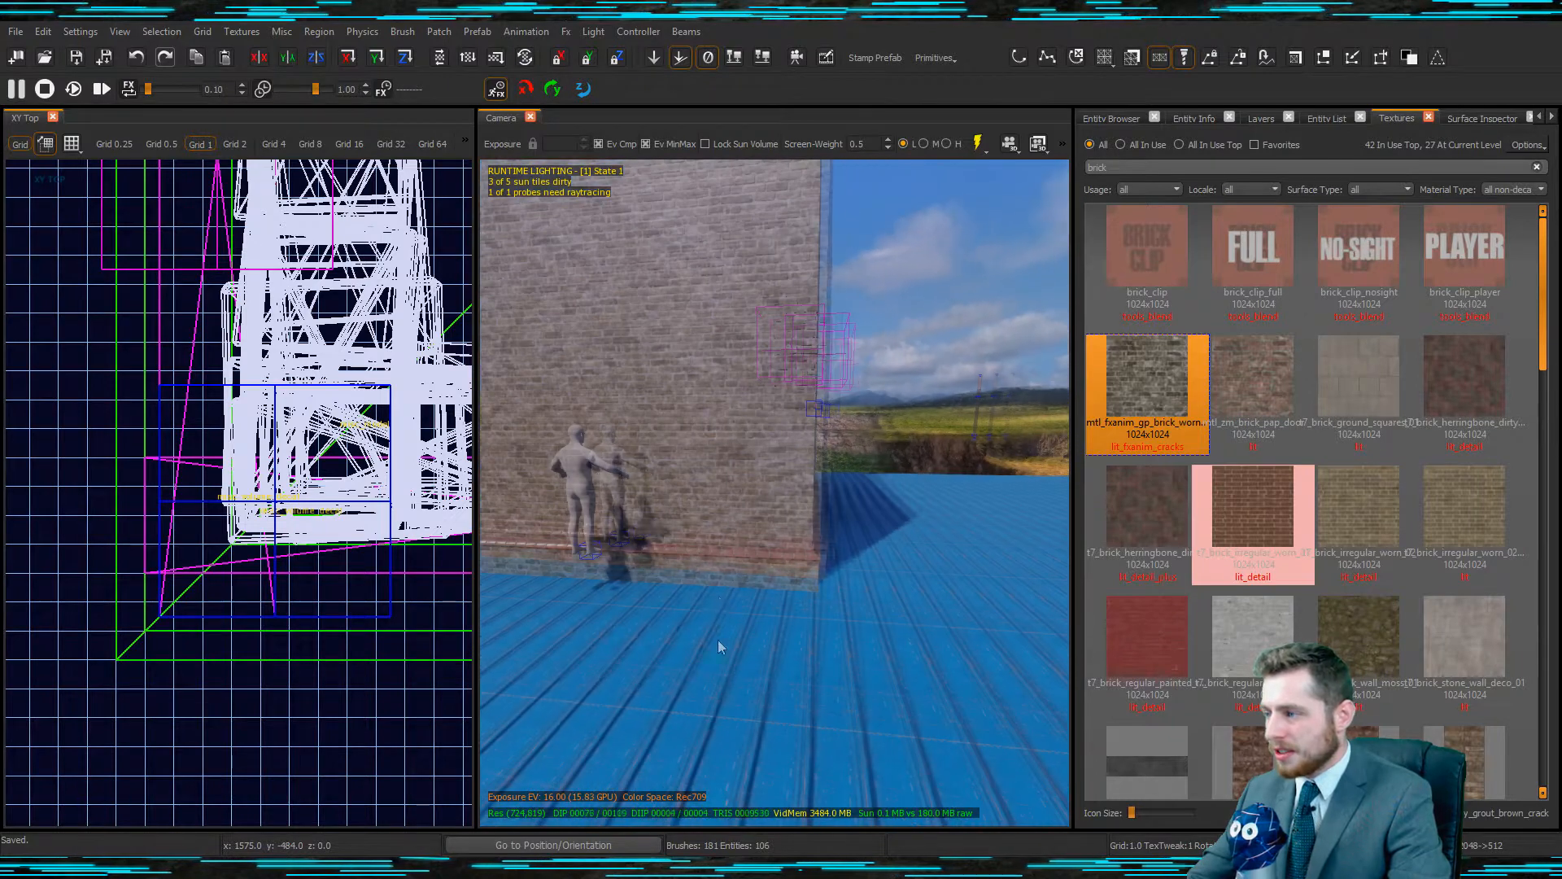
pyautogui.click(735, 550)
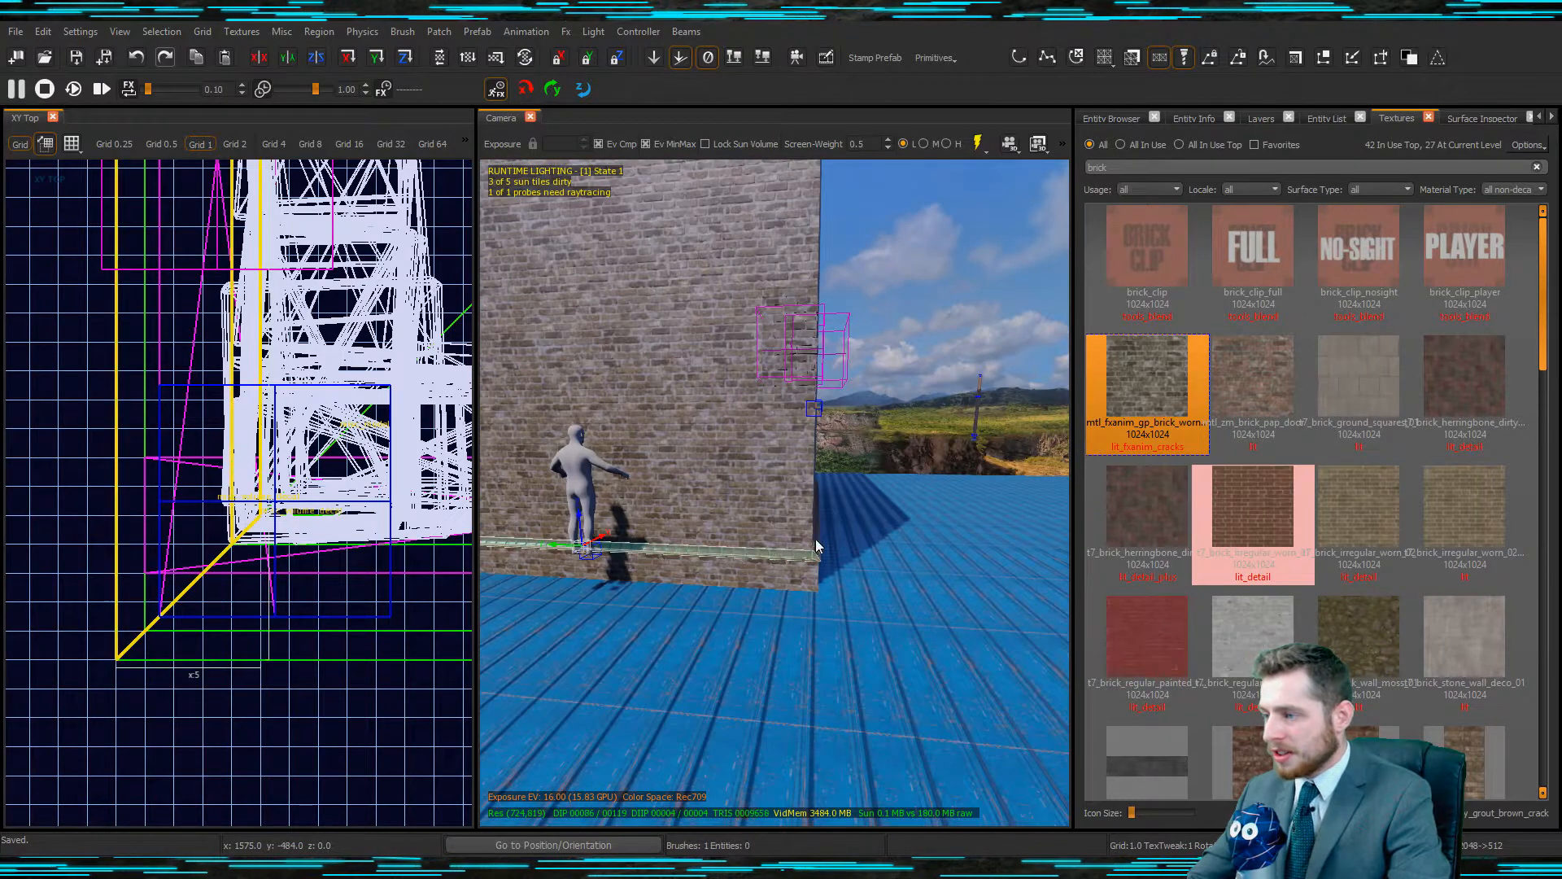
pyautogui.click(813, 552)
pyautogui.press('space')
pyautogui.moveTo(674, 473)
pyautogui.mouseDown()
pyautogui.moveTo(683, 168)
pyautogui.moveTo(700, 324)
pyautogui.mouseUp()
pyautogui.moveTo(699, 324)
pyautogui.mouseDown(button='right')
pyautogui.moveTo(626, 325)
pyautogui.moveTo(635, 313)
pyautogui.moveTo(652, 321)
pyautogui.moveTo(537, 334)
pyautogui.moveTo(619, 330)
pyautogui.moveTo(602, 346)
pyautogui.moveTo(615, 337)
pyautogui.moveTo(586, 334)
pyautogui.moveTo(763, 326)
pyautogui.mouseUp(button='right')
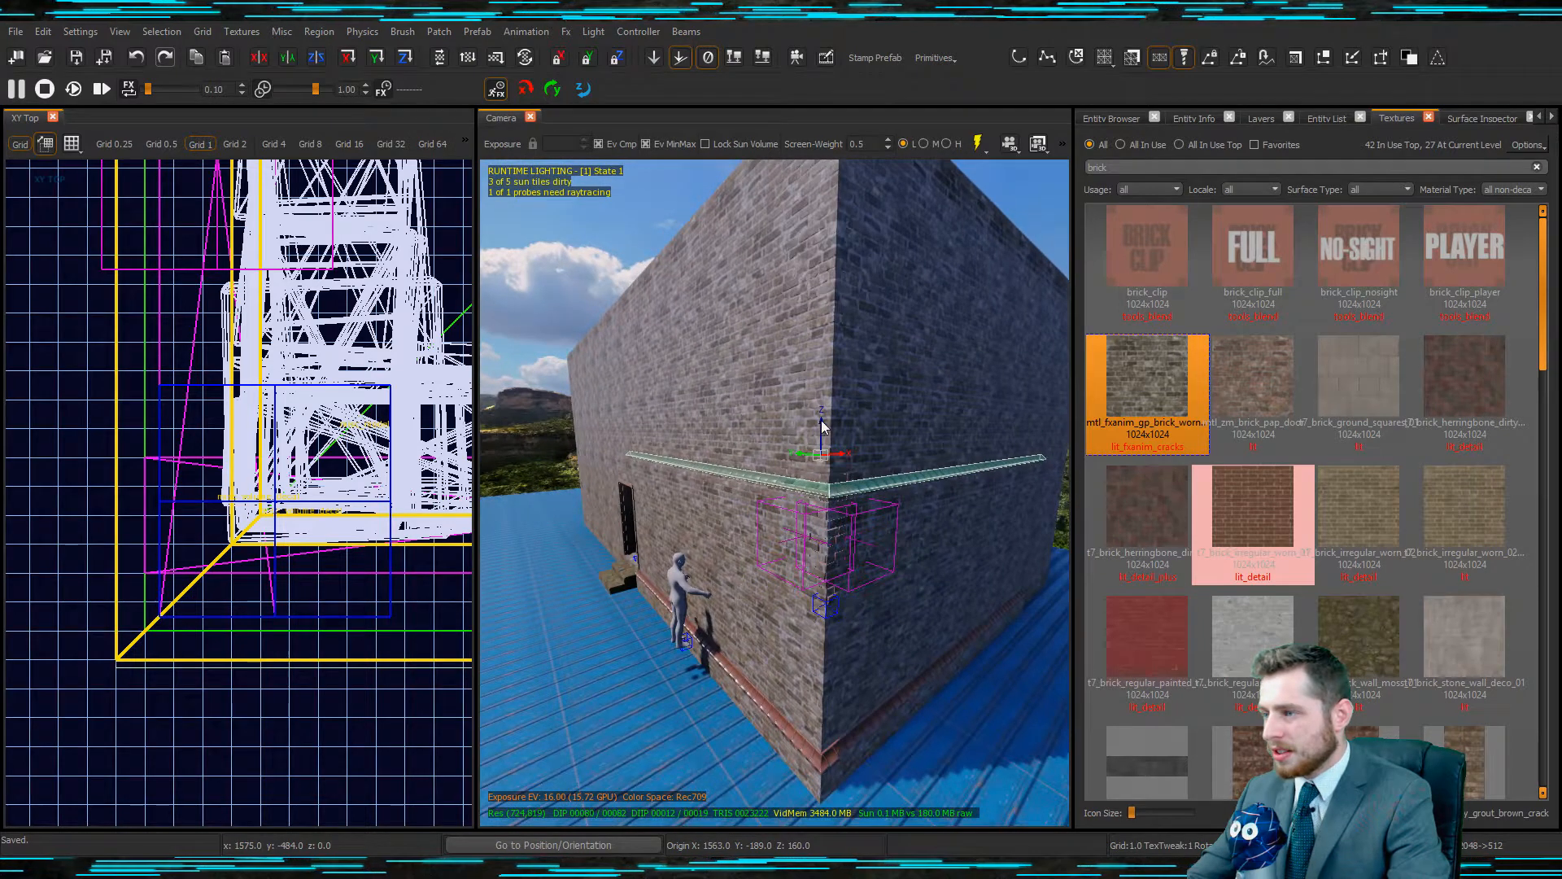
pyautogui.moveTo(822, 425); pyautogui.dragTo(827, 422)
pyautogui.press('Escape')
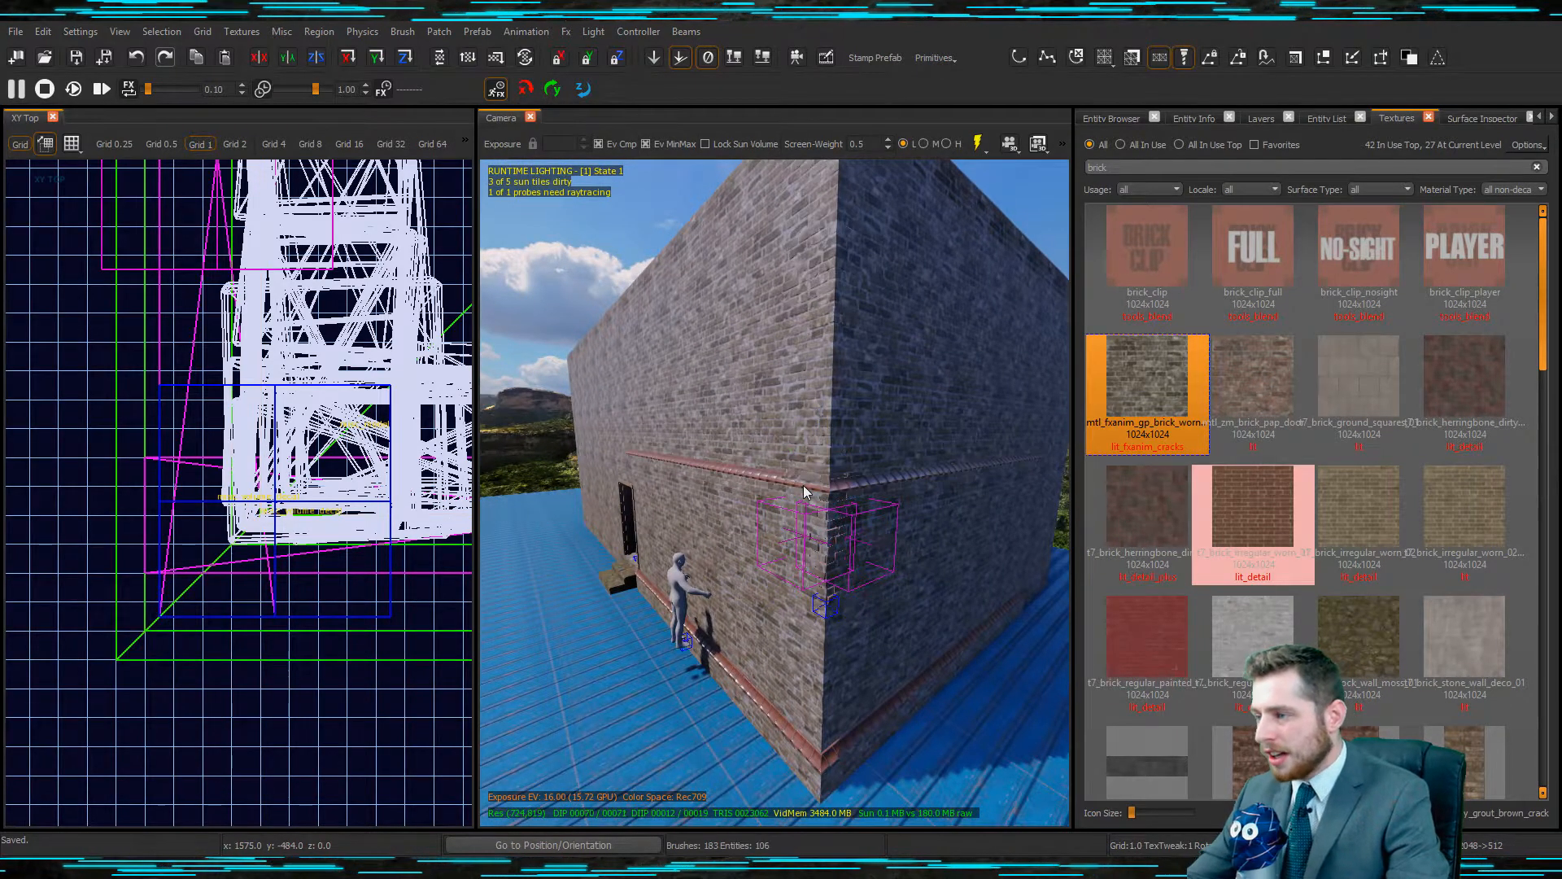
# Raise the two upper trim strips together slightly further up the walls.
pyautogui.keyDown('shift'); pyautogui.click(804, 489); pyautogui.keyUp('shift')
pyautogui.moveTo(804, 492); pyautogui.dragTo(780, 534, button='right')
pyautogui.press('Escape')
pyautogui.keyDown('shift'); pyautogui.click(743, 529); pyautogui.keyUp('shift')
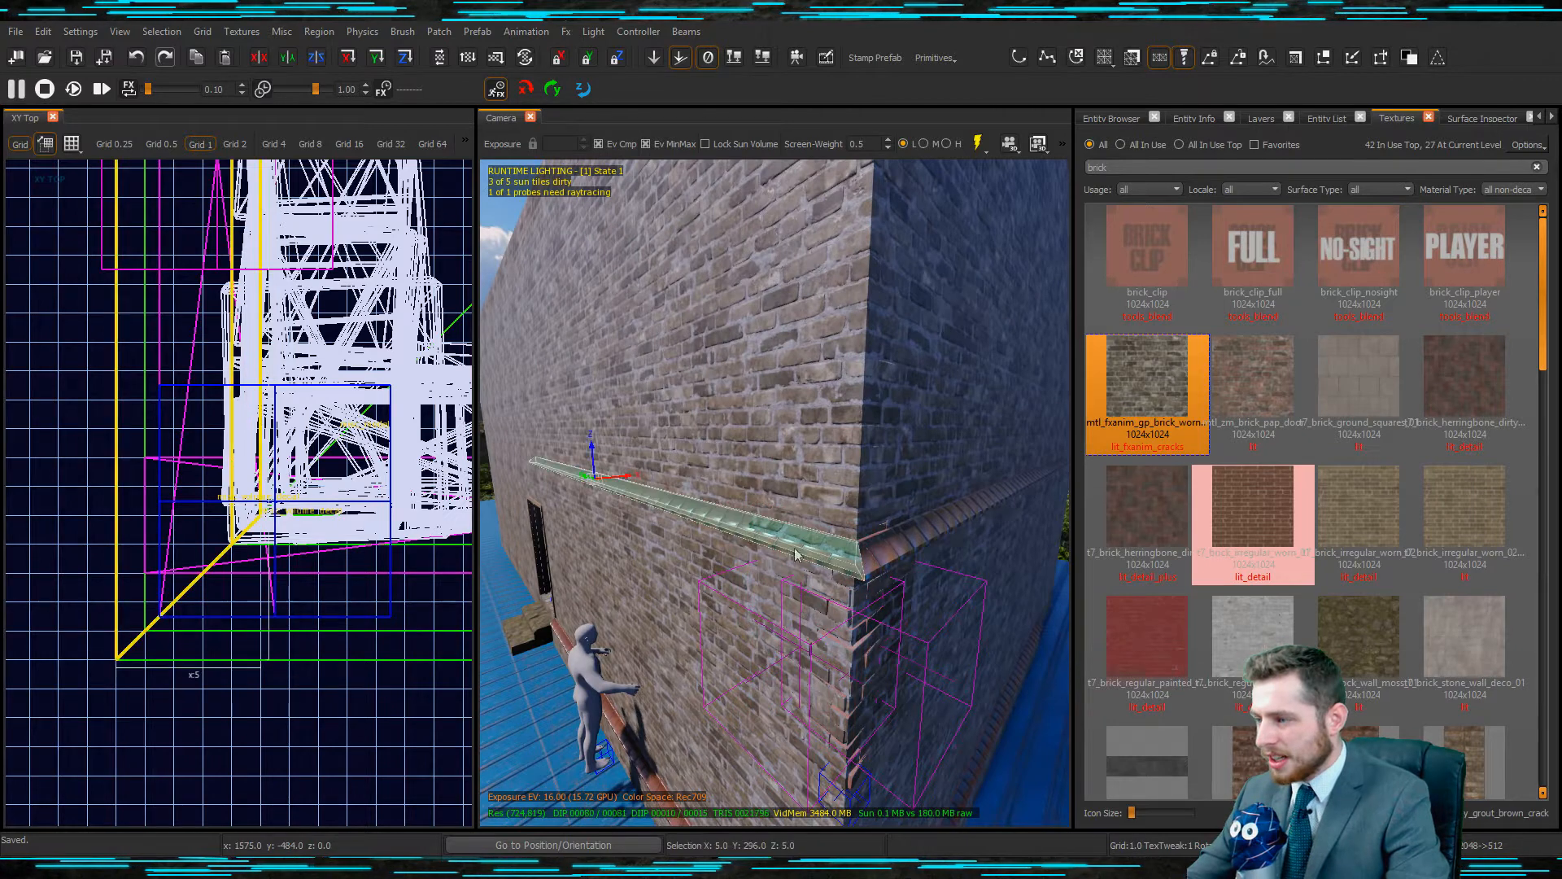
pyautogui.keyDown('shift'); pyautogui.click(901, 555); pyautogui.keyUp('shift')
pyautogui.moveTo(798, 432); pyautogui.dragTo(798, 413)
pyautogui.press('Escape')
# Check the upper trim band on the reference house and stretch the doorway wall's upper strip downward to 10 units high.
pyautogui.keyDown('shift'); pyautogui.click(846, 482); pyautogui.keyUp('shift')
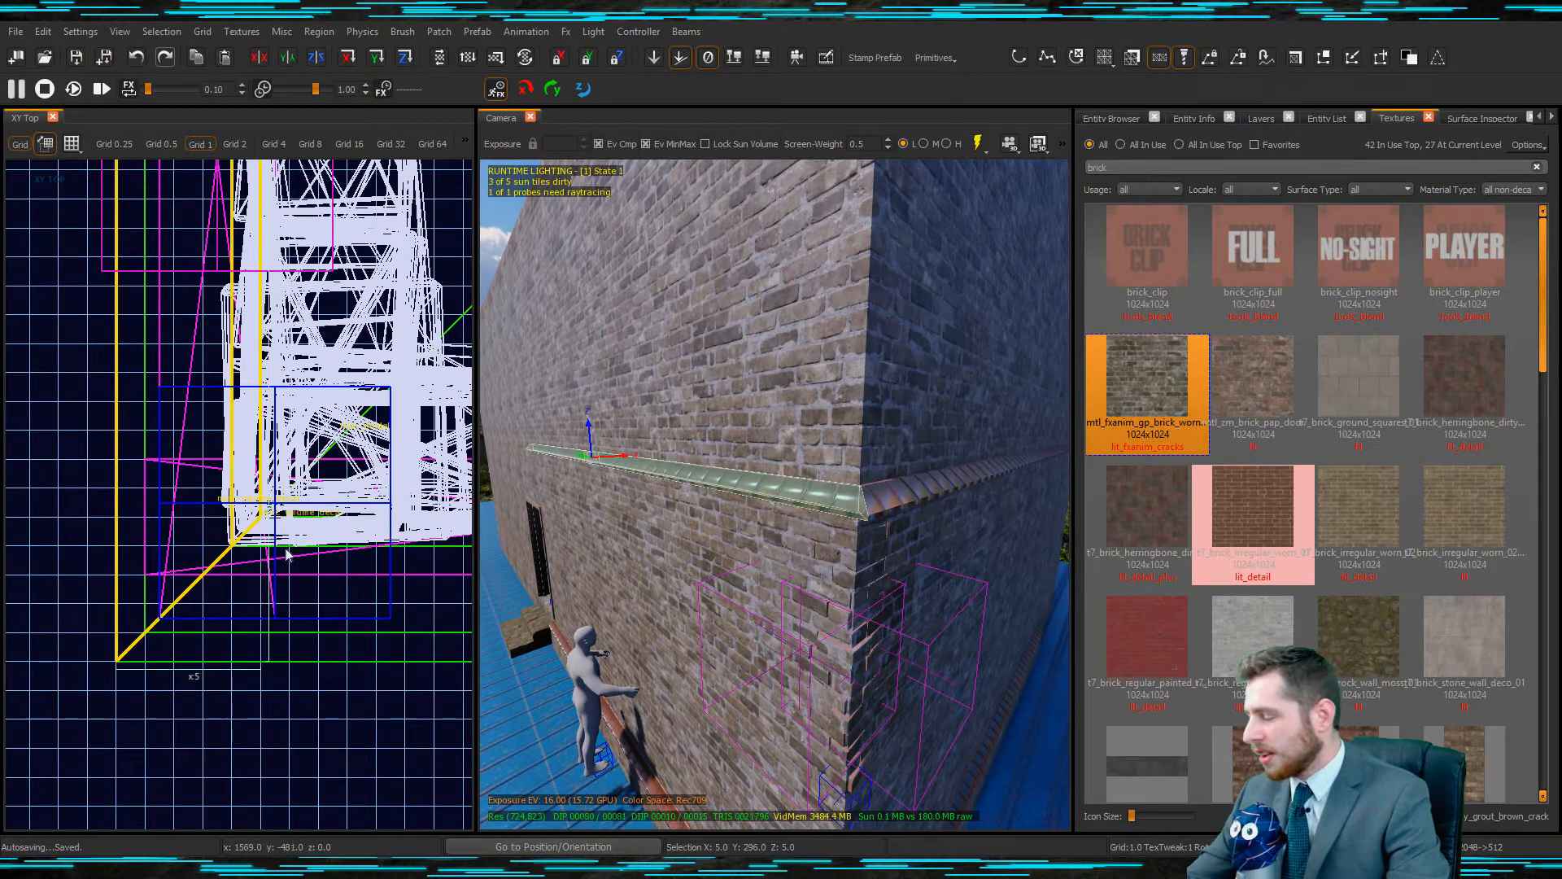
pyautogui.hotkey('ctrl', 'Tab')
pyautogui.hotkey('alt', 'space')
pyautogui.hotkey('alt', 'Tab')
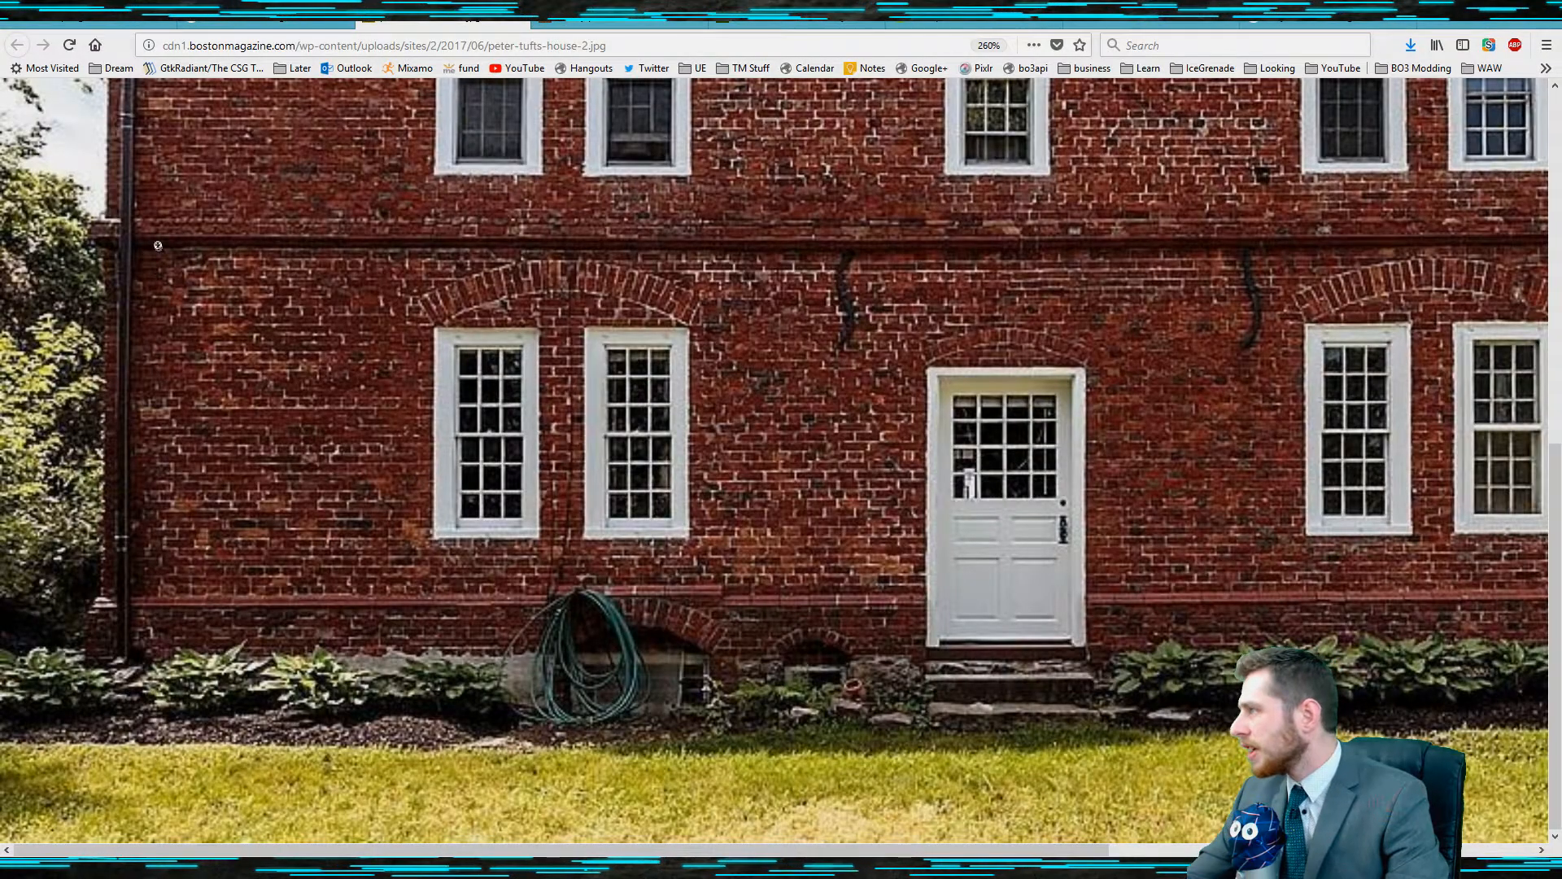
pyautogui.hotkey('alt', 'Tab')
pyautogui.keyDown('shift'); pyautogui.click(736, 486); pyautogui.keyUp('shift')
pyautogui.keyDown('shift'); pyautogui.click(736, 487); pyautogui.keyUp('shift')
pyautogui.moveTo(277, 602); pyautogui.dragTo(276, 745)
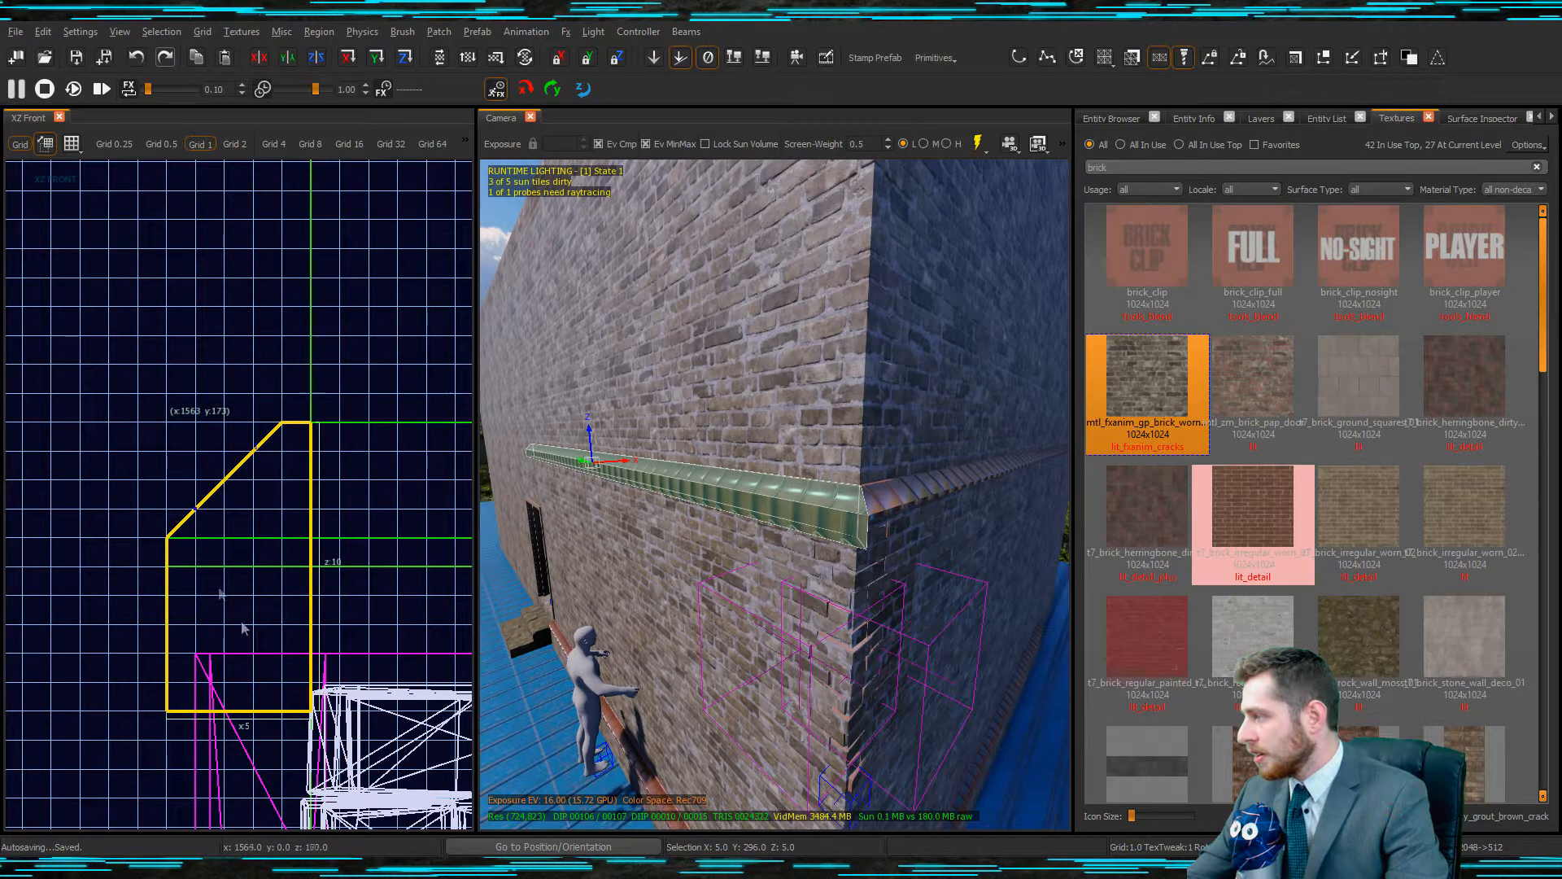
# Clip the doorway wall's upper trim strip along a diagonal tapering inward to the wall and delete the outer lower piece.
pyautogui.click(254, 713)
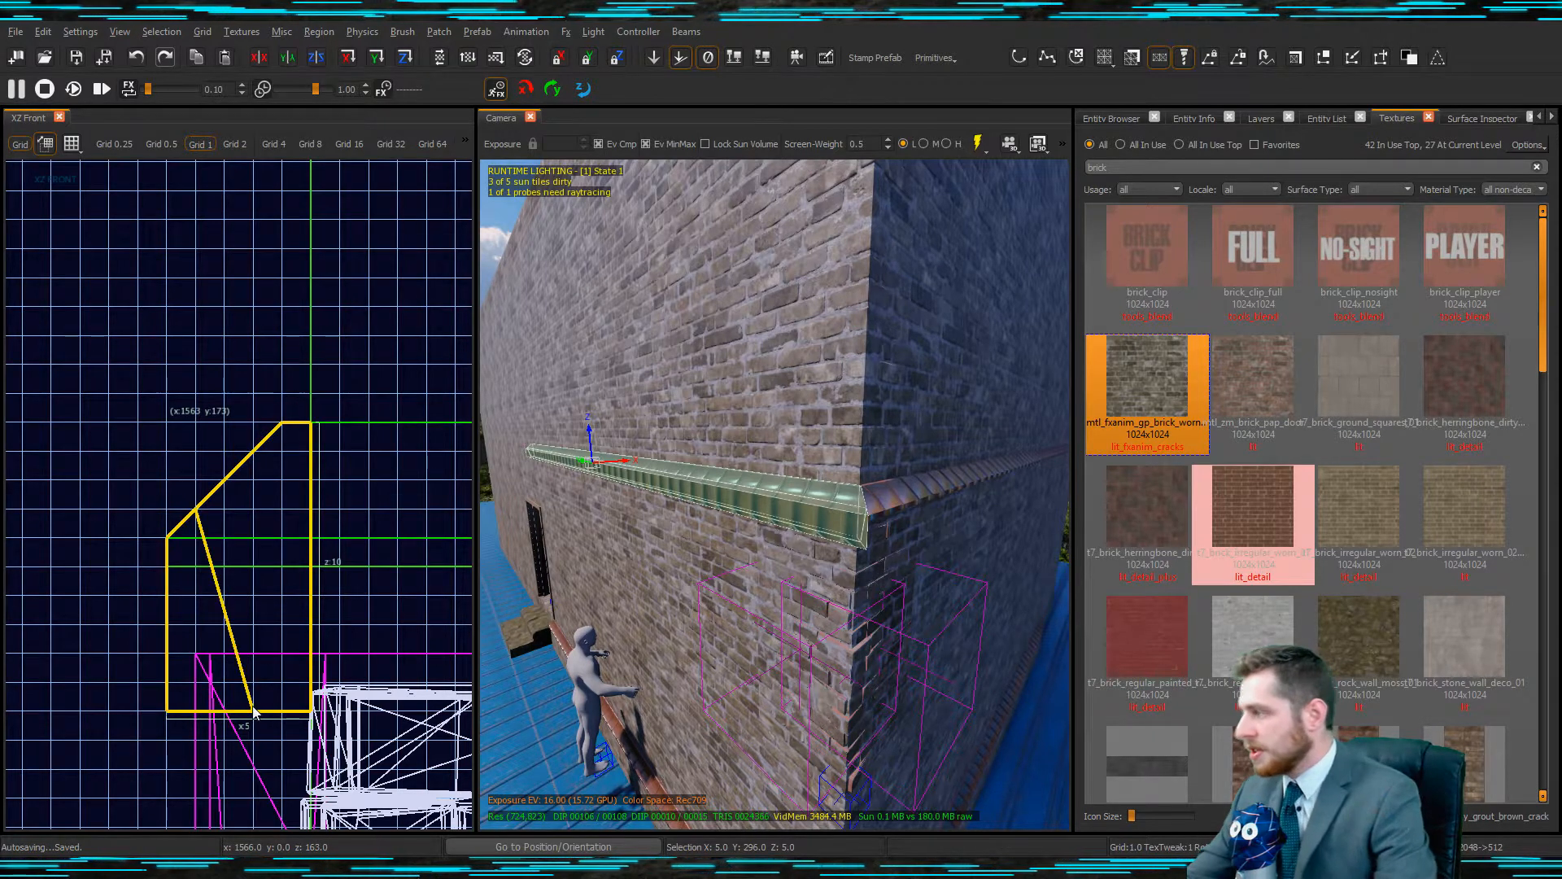
pyautogui.press('Escape')
pyautogui.keyDown('shift'); pyautogui.click(808, 522); pyautogui.keyUp('shift')
pyautogui.press('BackSpace')
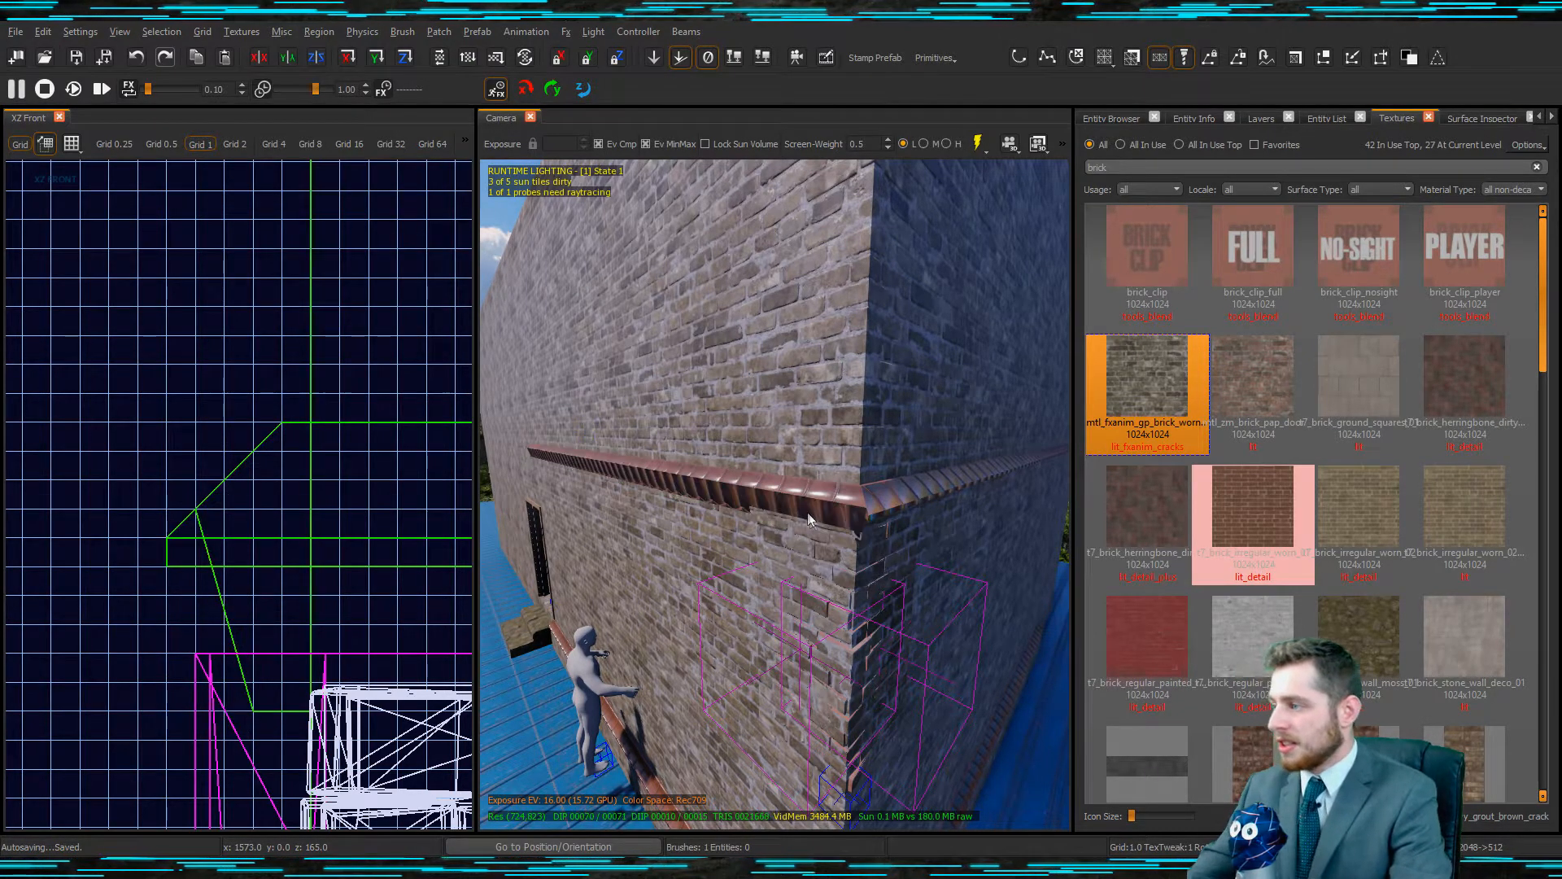
pyautogui.keyDown('shift'); pyautogui.click(800, 503); pyautogui.keyUp('shift')
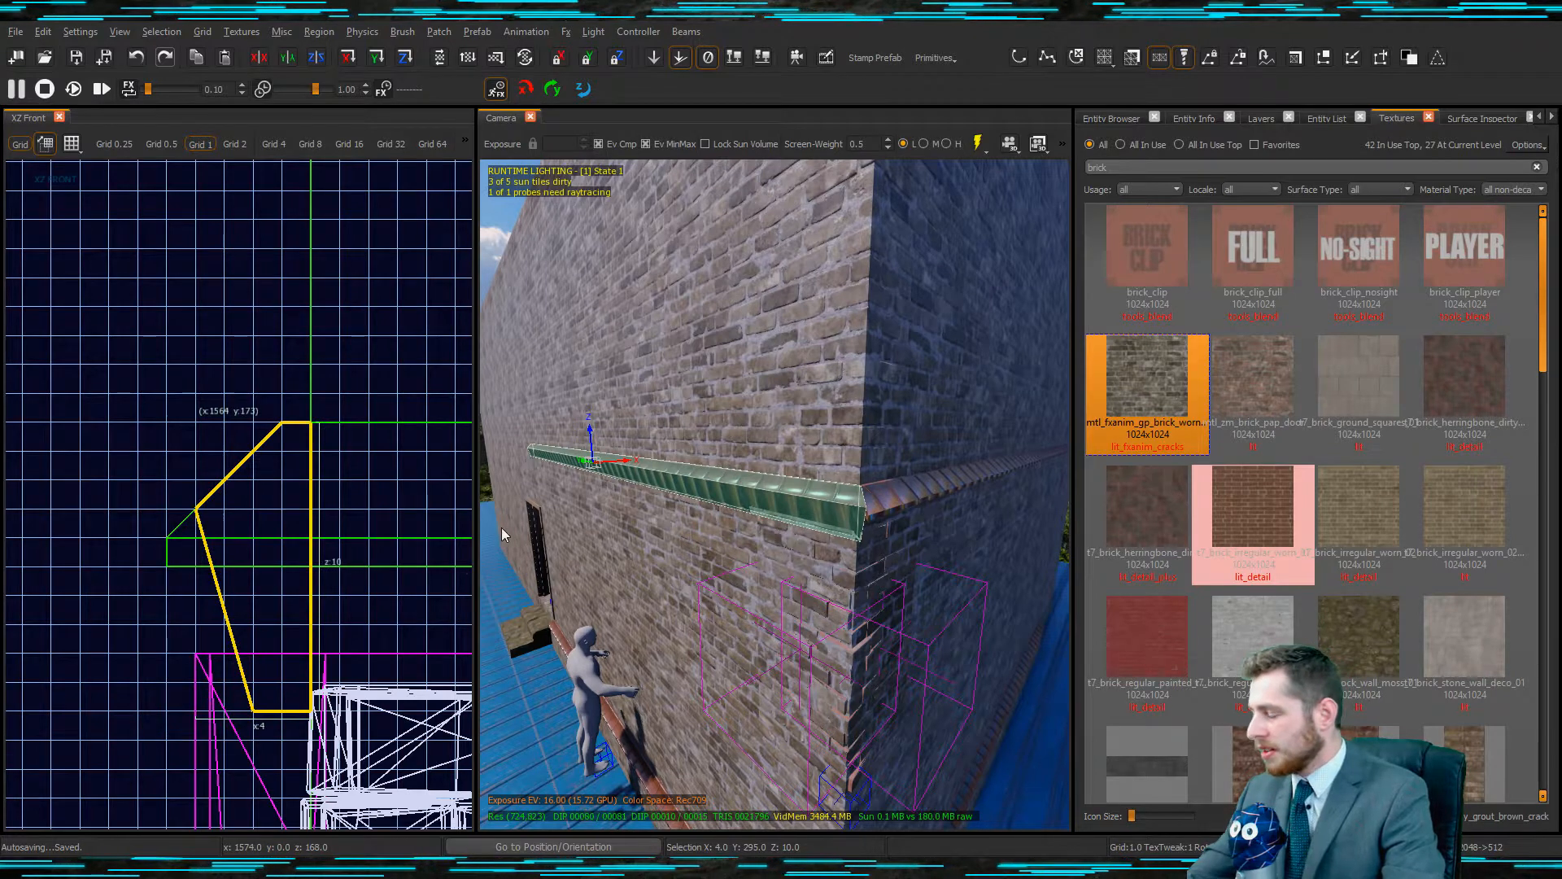
pyautogui.press('Escape')
# Stretch the adjacent wall's upper trim strip down to 10 units high and cut away its outer lower part along the same taper.
pyautogui.keyDown('shift'); pyautogui.click(895, 494); pyautogui.keyUp('shift')
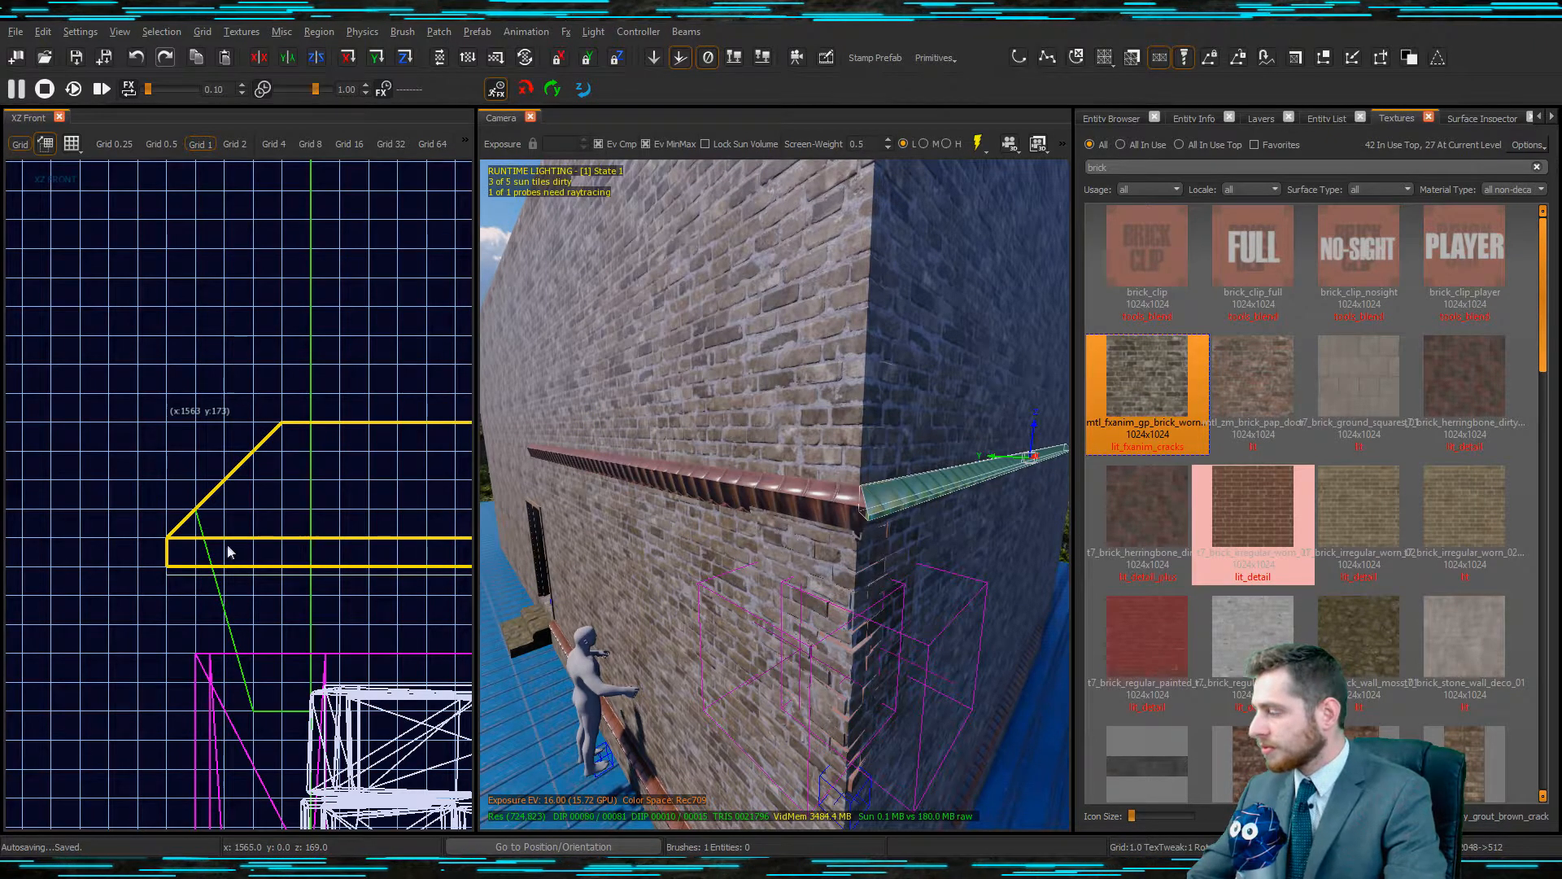
pyautogui.hotkey('ctrl', 'Tab')
pyautogui.scroll(-5, 274, 519)
pyautogui.moveTo(256, 559); pyautogui.dragTo(272, 607)
pyautogui.scroll(2, 248, 524)
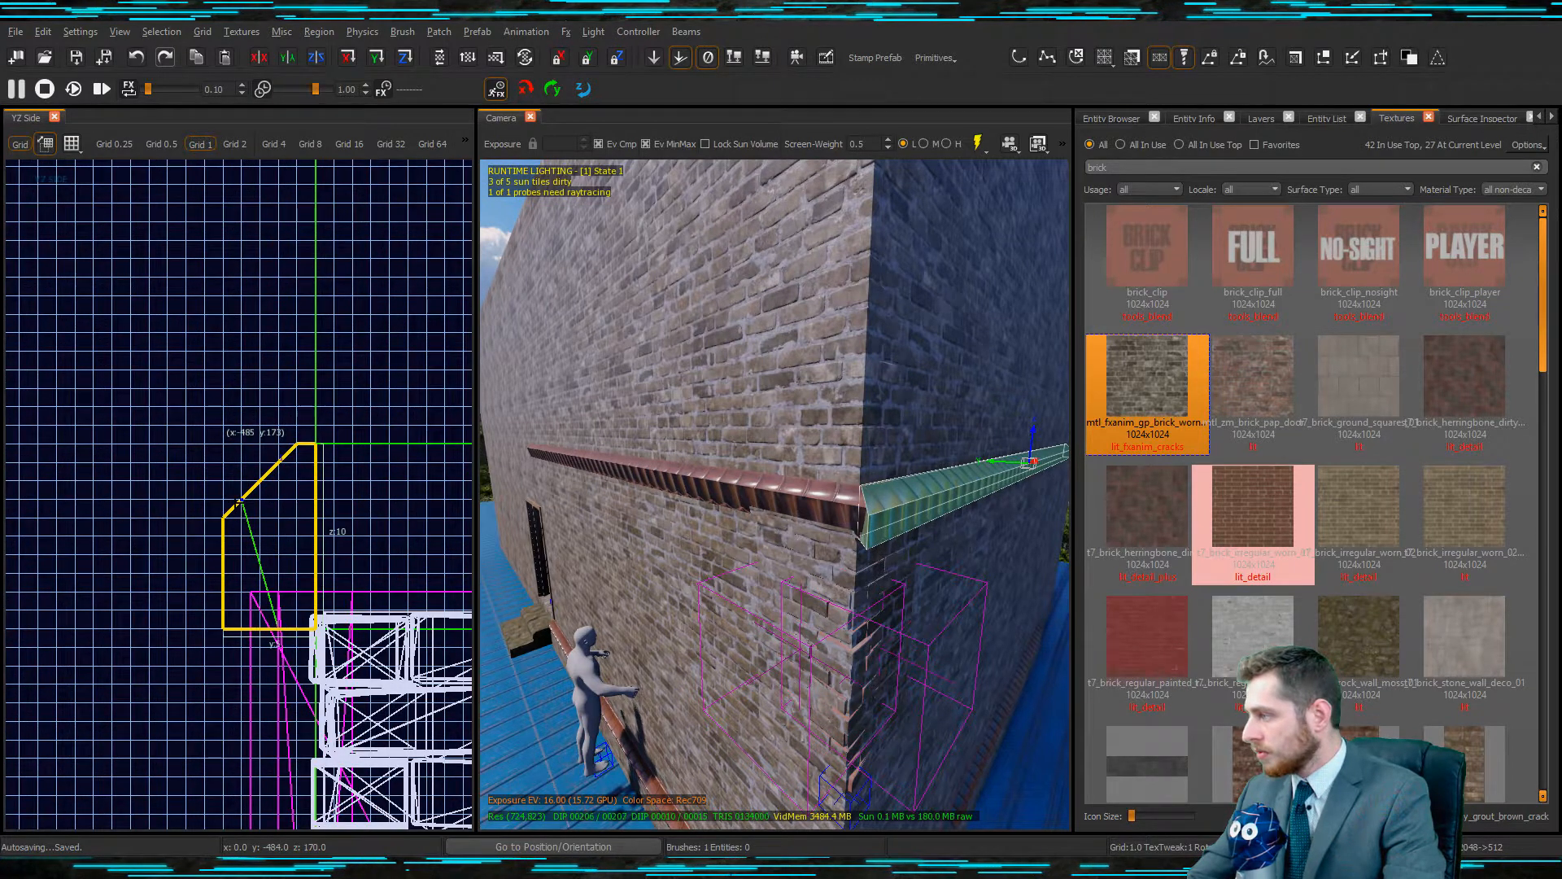
pyautogui.hotkey('shift', 'Return')
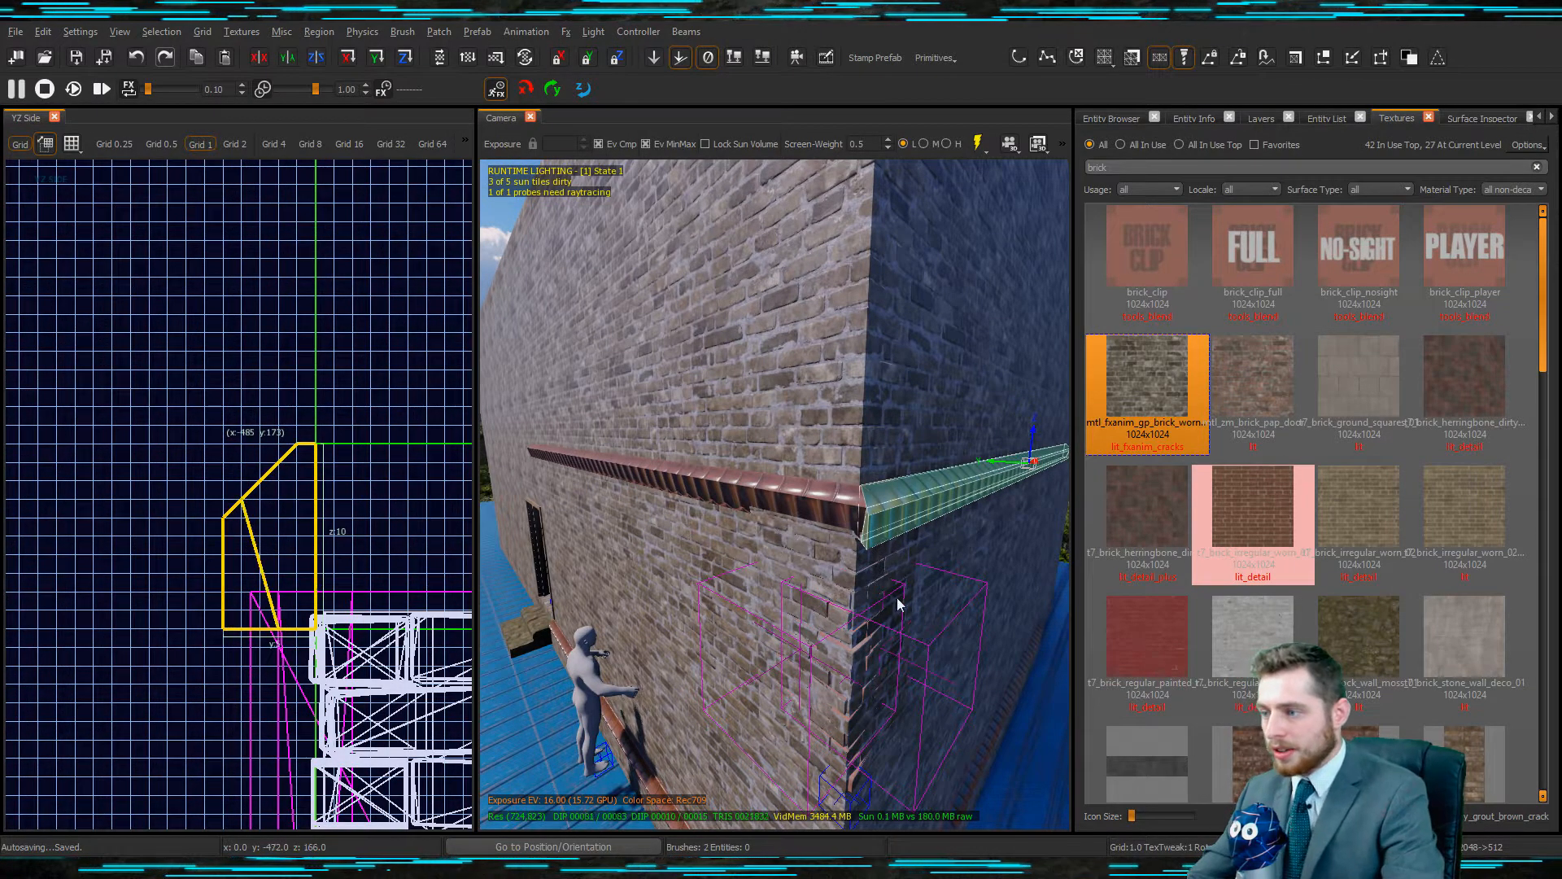
pyautogui.keyDown('shift'); pyautogui.click(893, 491); pyautogui.keyUp('shift')
pyautogui.press('BackSpace')
# Extend the doorway wall's upper trim strip past the door along the full length of the wall.
pyautogui.moveTo(896, 535)
pyautogui.mouseDown(button='right')
pyautogui.moveTo(897, 570)
pyautogui.moveTo(846, 569)
pyautogui.moveTo(900, 562)
pyautogui.moveTo(875, 549)
pyautogui.mouseUp(button='right')
pyautogui.keyDown('shift'); pyautogui.click(835, 448); pyautogui.keyUp('shift')
pyautogui.moveTo(835, 448)
pyautogui.mouseDown(button='right')
pyautogui.moveTo(855, 455)
pyautogui.moveTo(847, 477)
pyautogui.mouseUp(button='right')
pyautogui.moveTo(784, 403); pyautogui.dragTo(492, 410)
pyautogui.press('Escape')
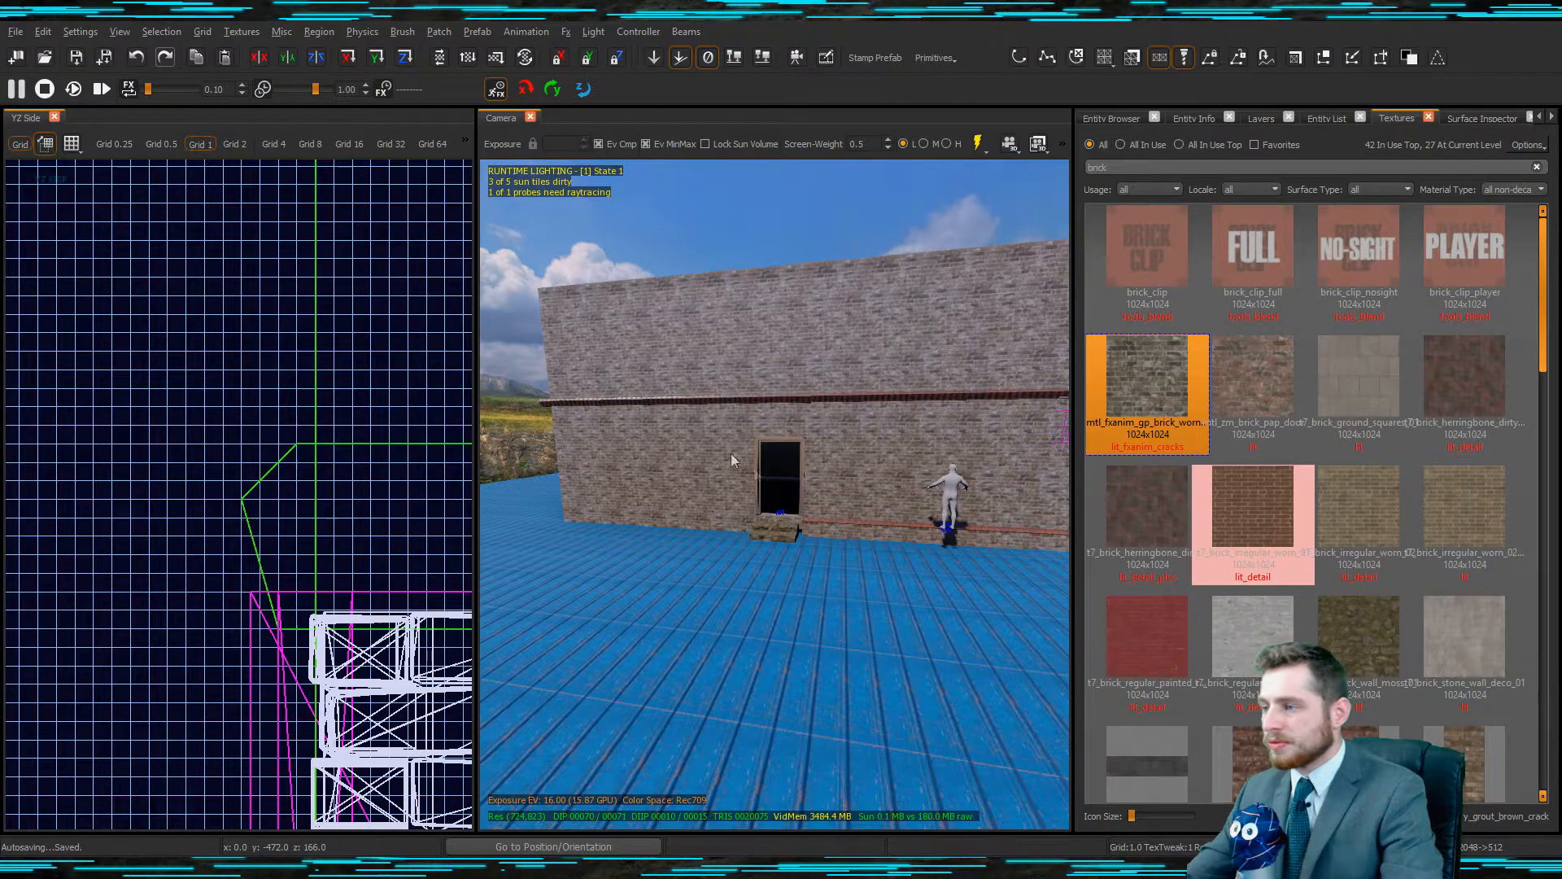
# Examine the brickwork above the door on the reference house and compare it with the plain wall above the modelled doorway.
pyautogui.moveTo(788, 457); pyautogui.dragTo(786, 442, button='right')
pyautogui.moveTo(783, 496)
pyautogui.mouseDown(button='right')
pyautogui.moveTo(858, 488)
pyautogui.moveTo(786, 524)
pyautogui.mouseUp(button='right')
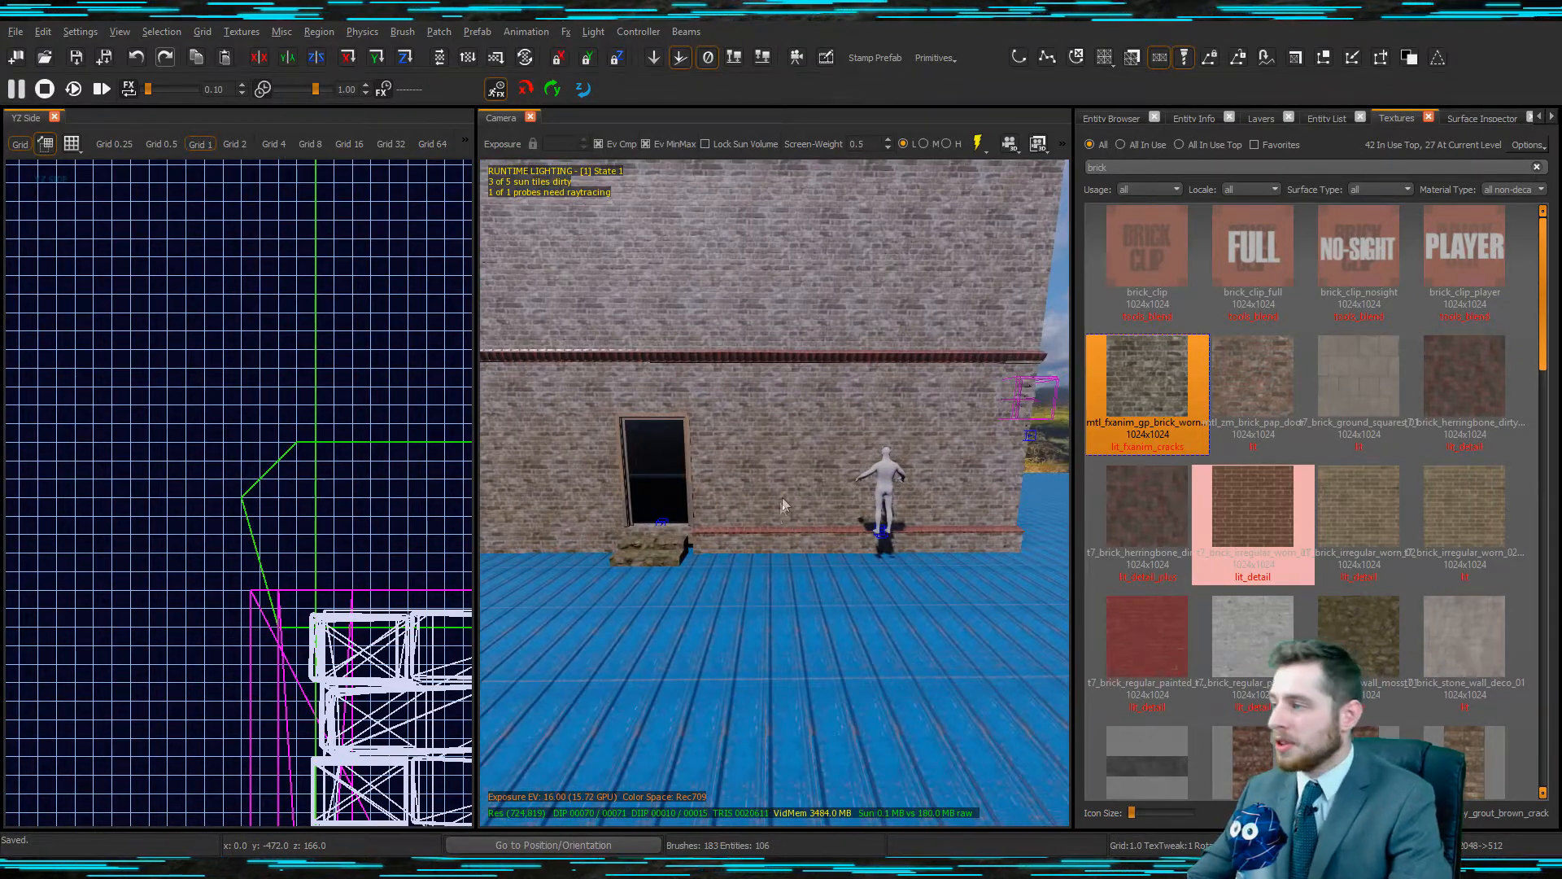
pyautogui.hotkey('alt', 'Tab')
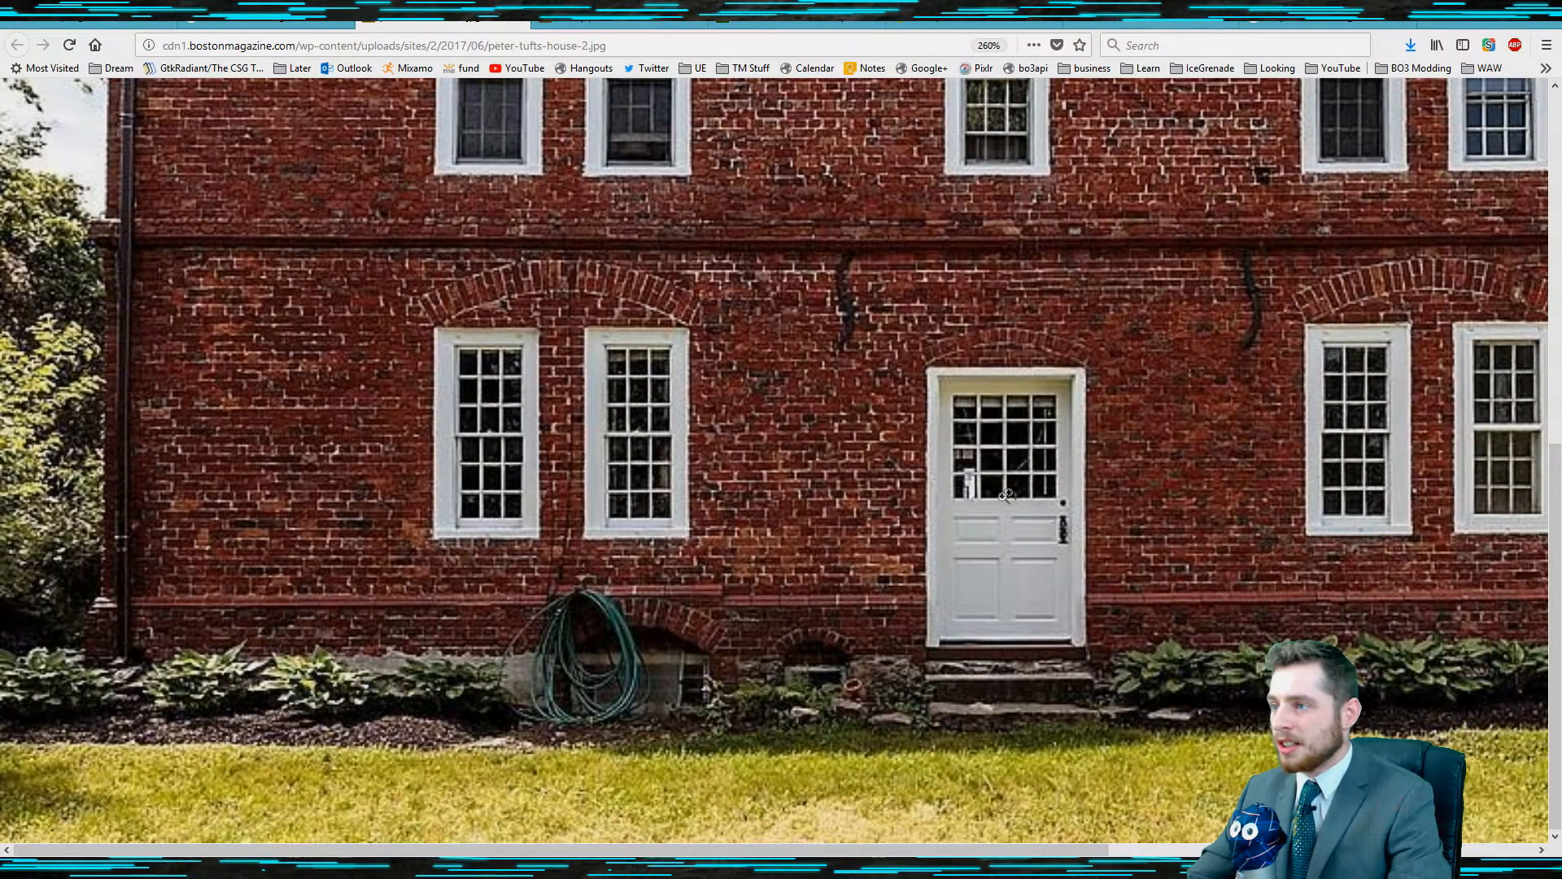
pyautogui.rightClick(1030, 342)
pyautogui.click(984, 368)
pyautogui.hotkey('alt', 'Tab')
pyautogui.moveTo(979, 379); pyautogui.dragTo(944, 381, button='right')
pyautogui.press('w')
pyautogui.moveTo(775, 493); pyautogui.dragTo(764, 523, button='right')
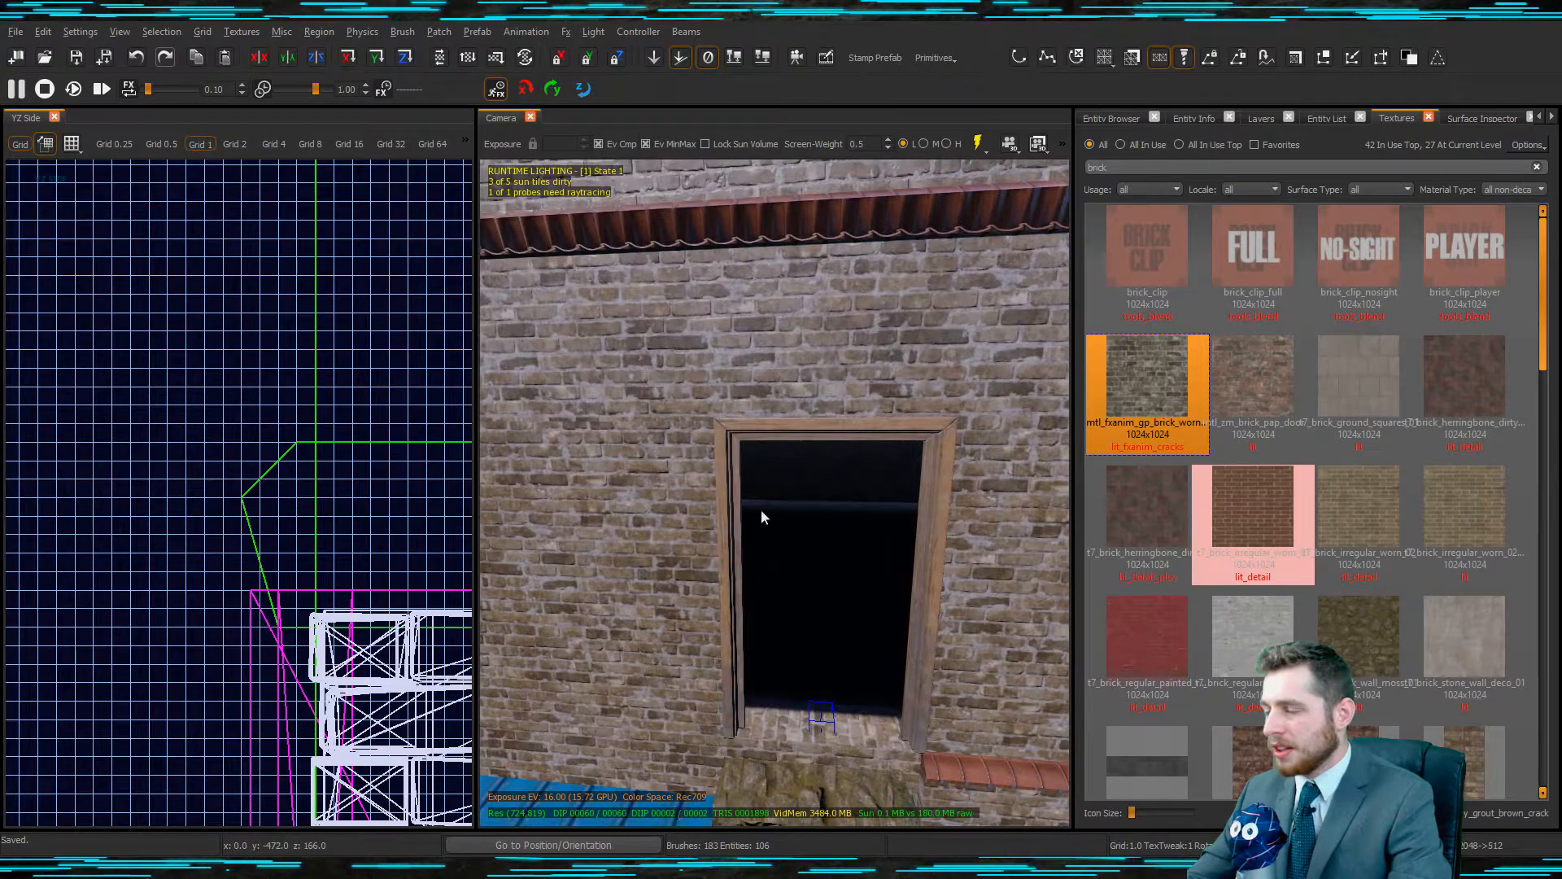
pyautogui.press('s')
pyautogui.moveTo(765, 507); pyautogui.dragTo(784, 534, button='right')
pyautogui.press('w')
pyautogui.press('s')
pyautogui.moveTo(885, 448); pyautogui.dragTo(874, 521, button='right')
pyautogui.press('w')
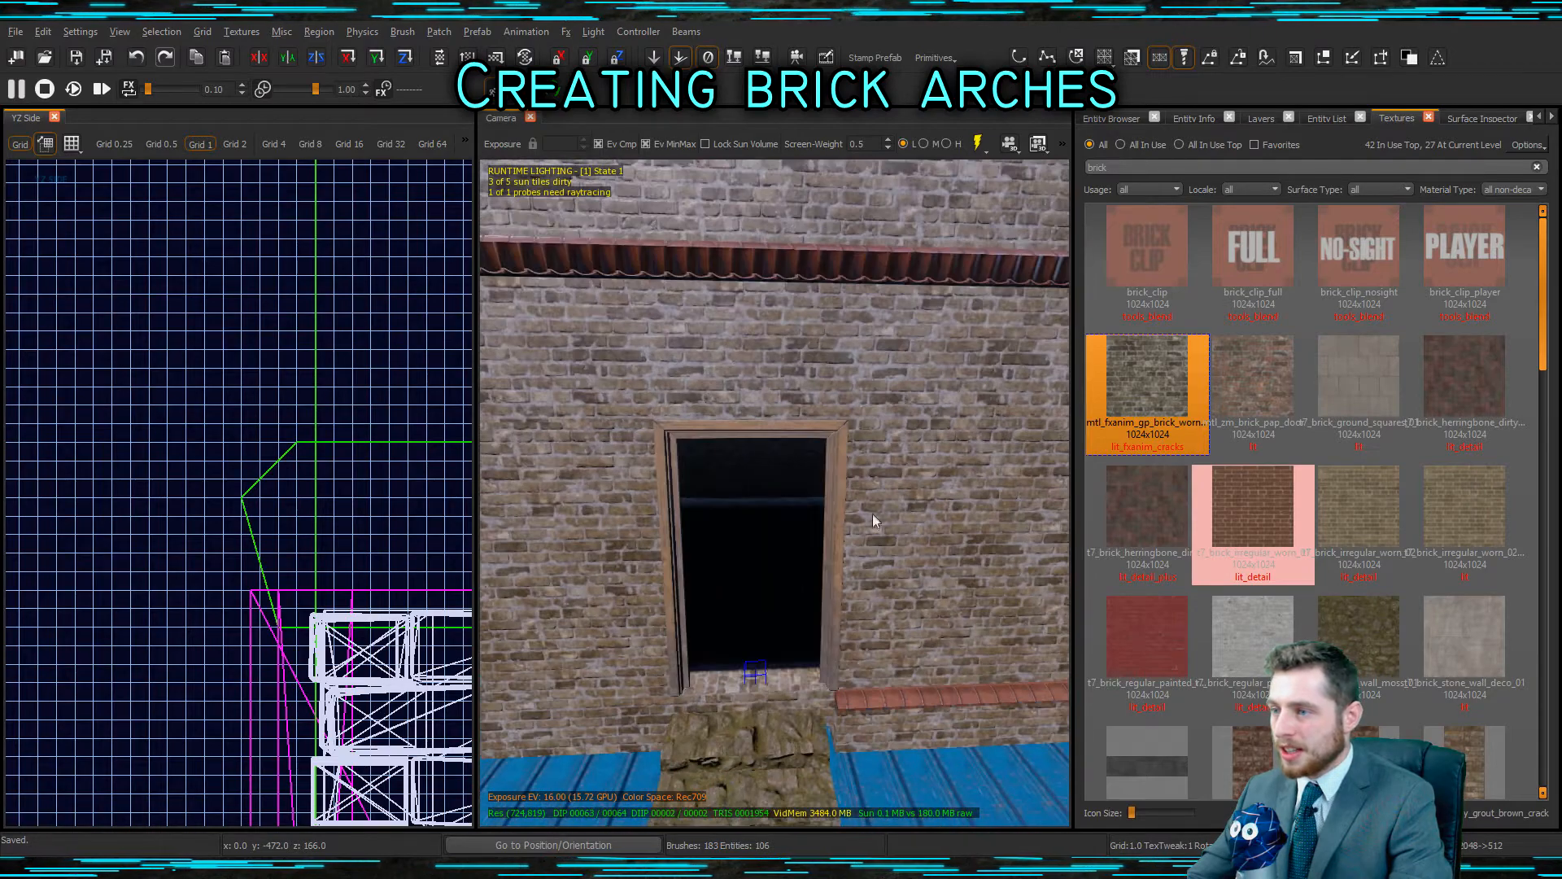
# Draw a thin brick block on the wall directly above the doorway, 2 units deep, 63 units wide and 16 units high.
pyautogui.click(716, 418)
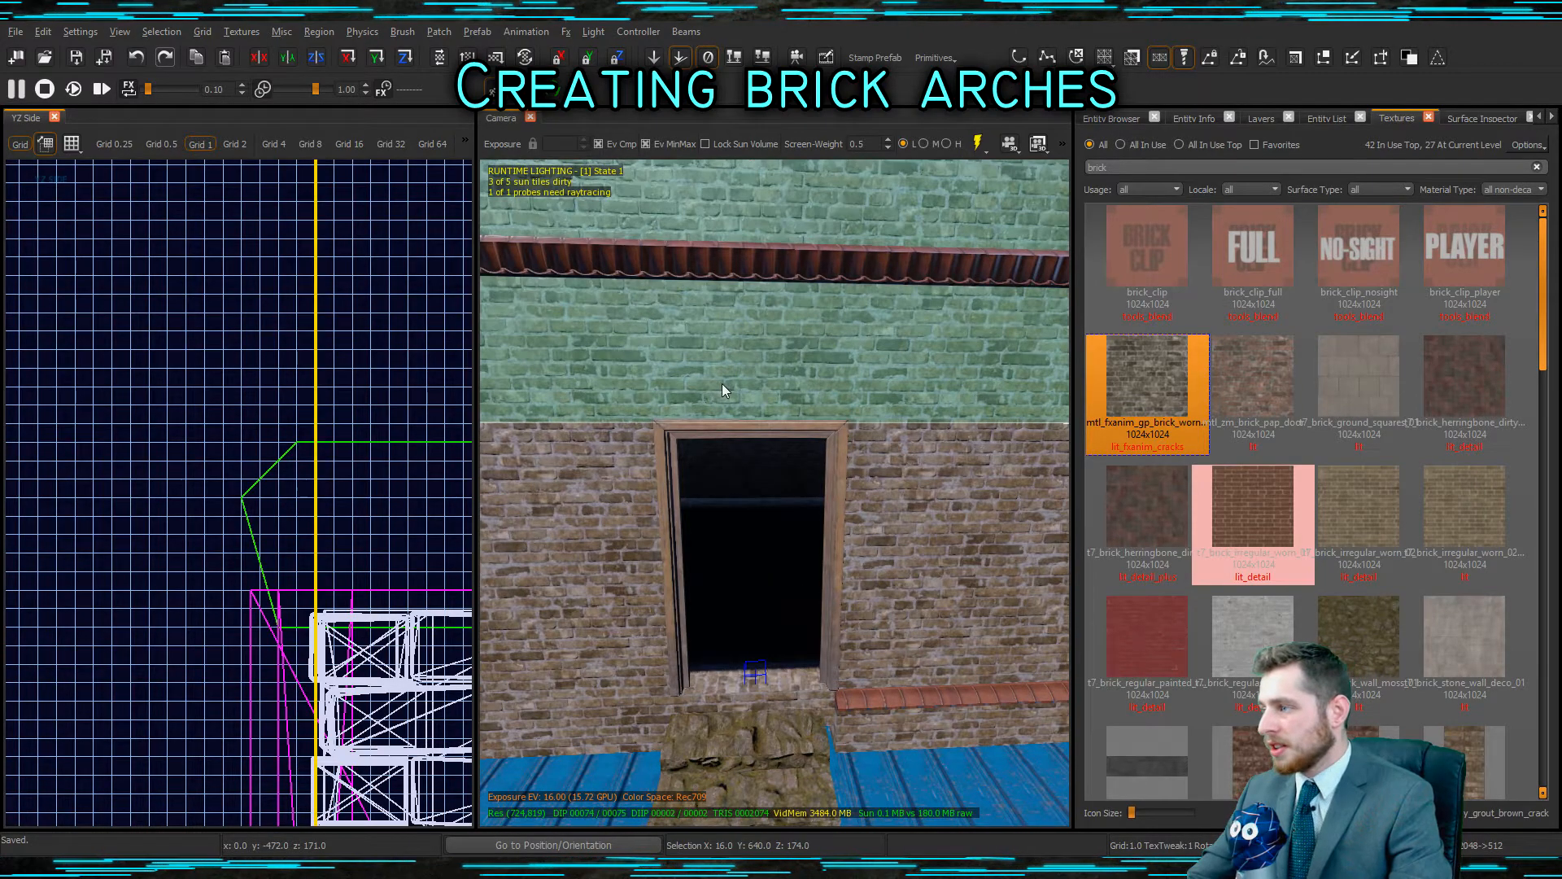
pyautogui.hotkey('ctrl', 'Tab')
pyautogui.hotkey('ctrl', 'Tab')
pyautogui.hotkey('ctrl', 'Tab')
pyautogui.hotkey('ctrl', 'Tab')
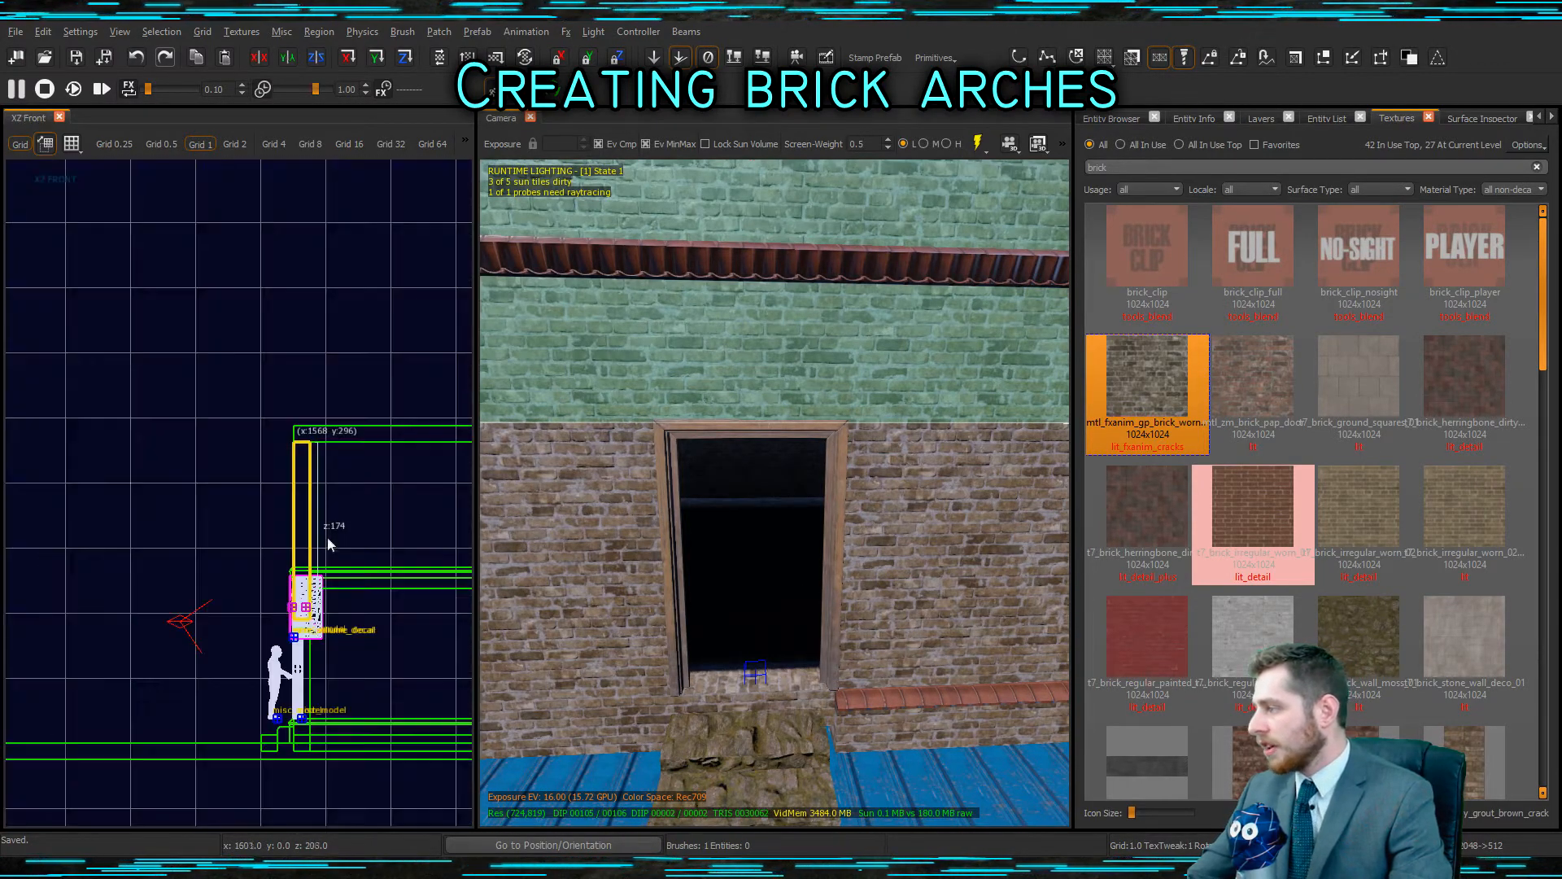
pyautogui.scroll(5, 331, 517)
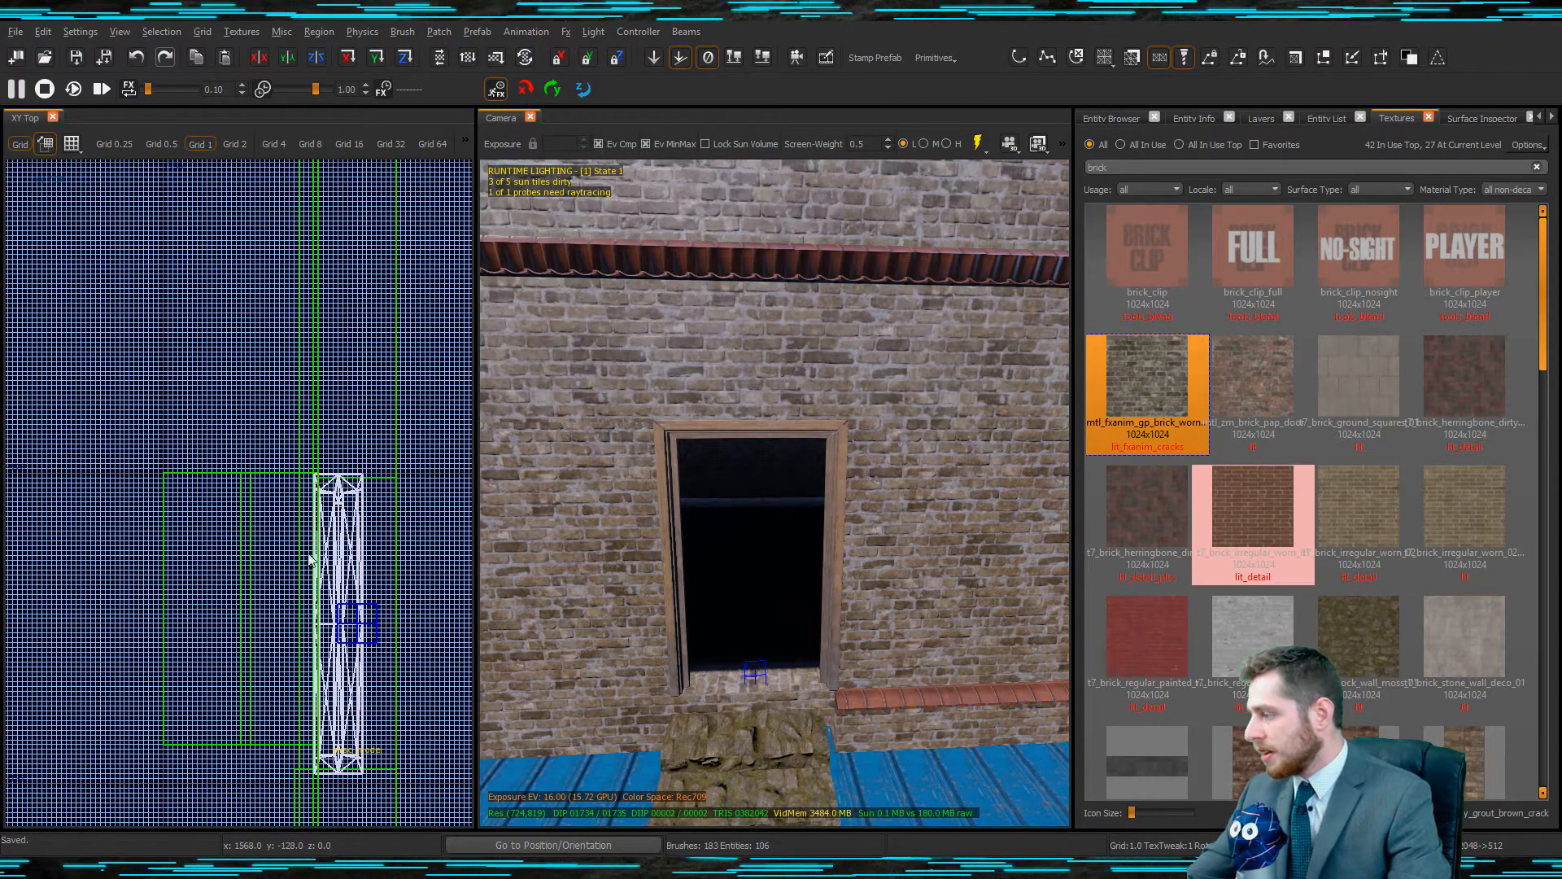
pyautogui.click(317, 480)
pyautogui.hotkey('ctrl', 'Tab')
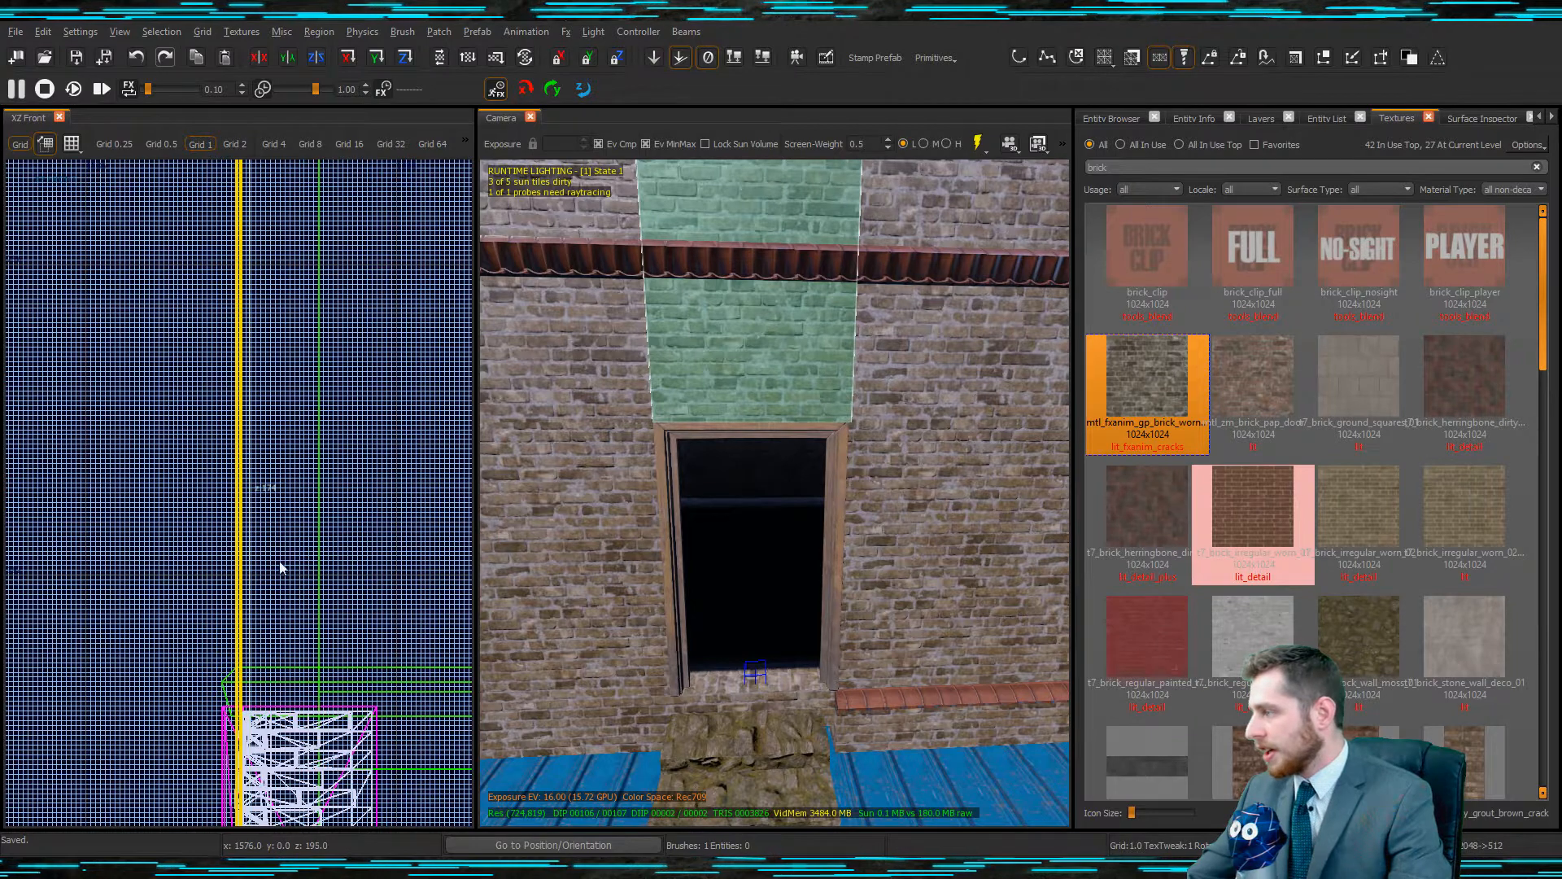
pyautogui.scroll(-5, 279, 567)
pyautogui.moveTo(264, 374); pyautogui.dragTo(257, 656)
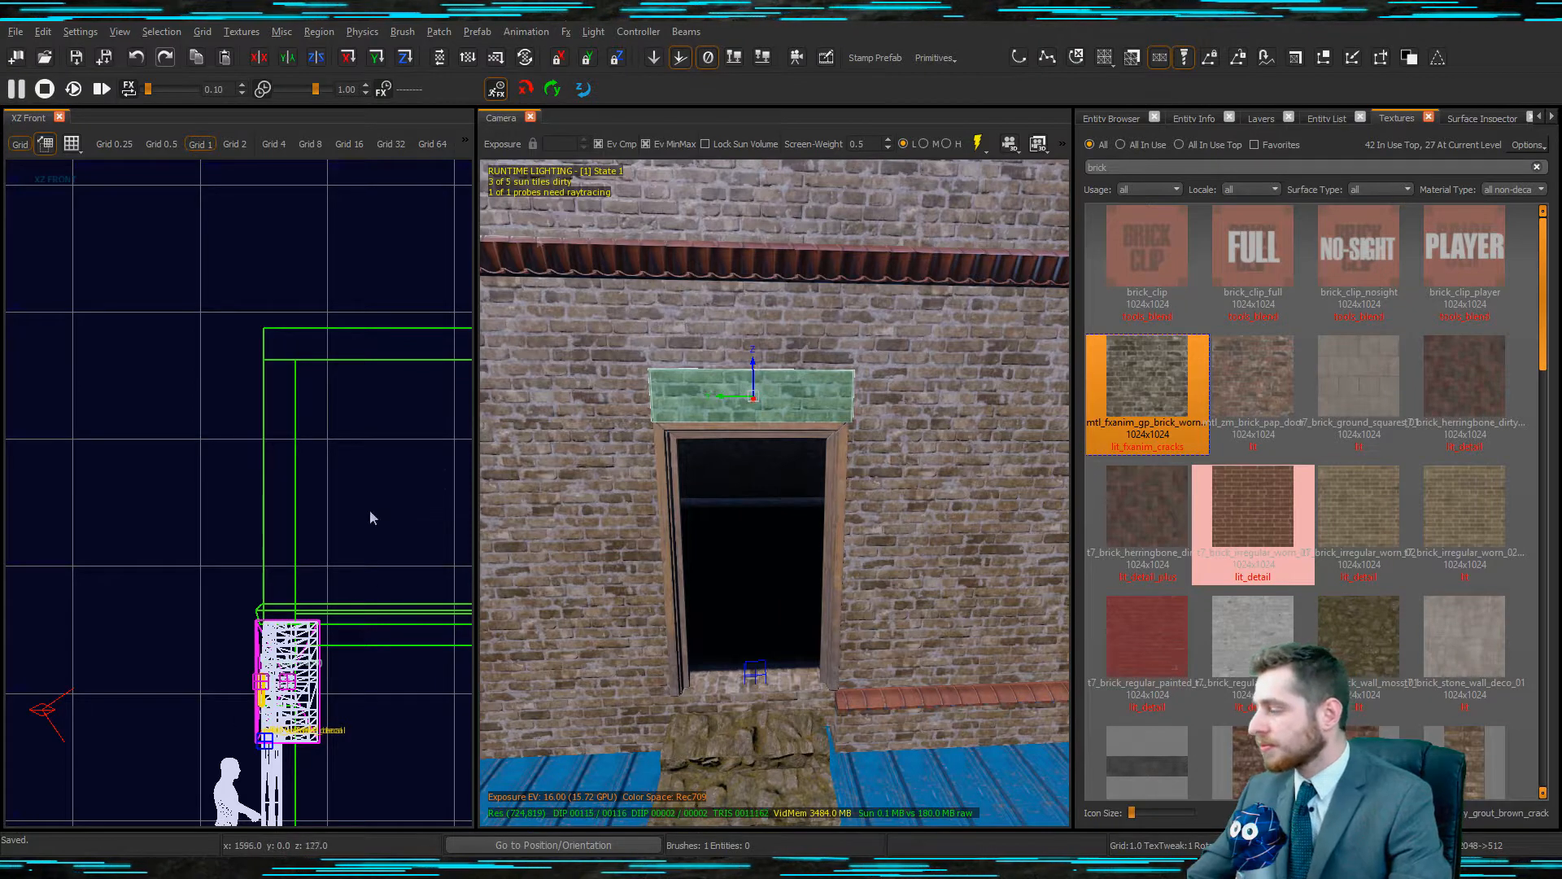
# Convert the block above the doorway into a patch and raise its middle vertices to form a shallow arch.
pyautogui.click(476, 32)
pyautogui.moveTo(449, 37)
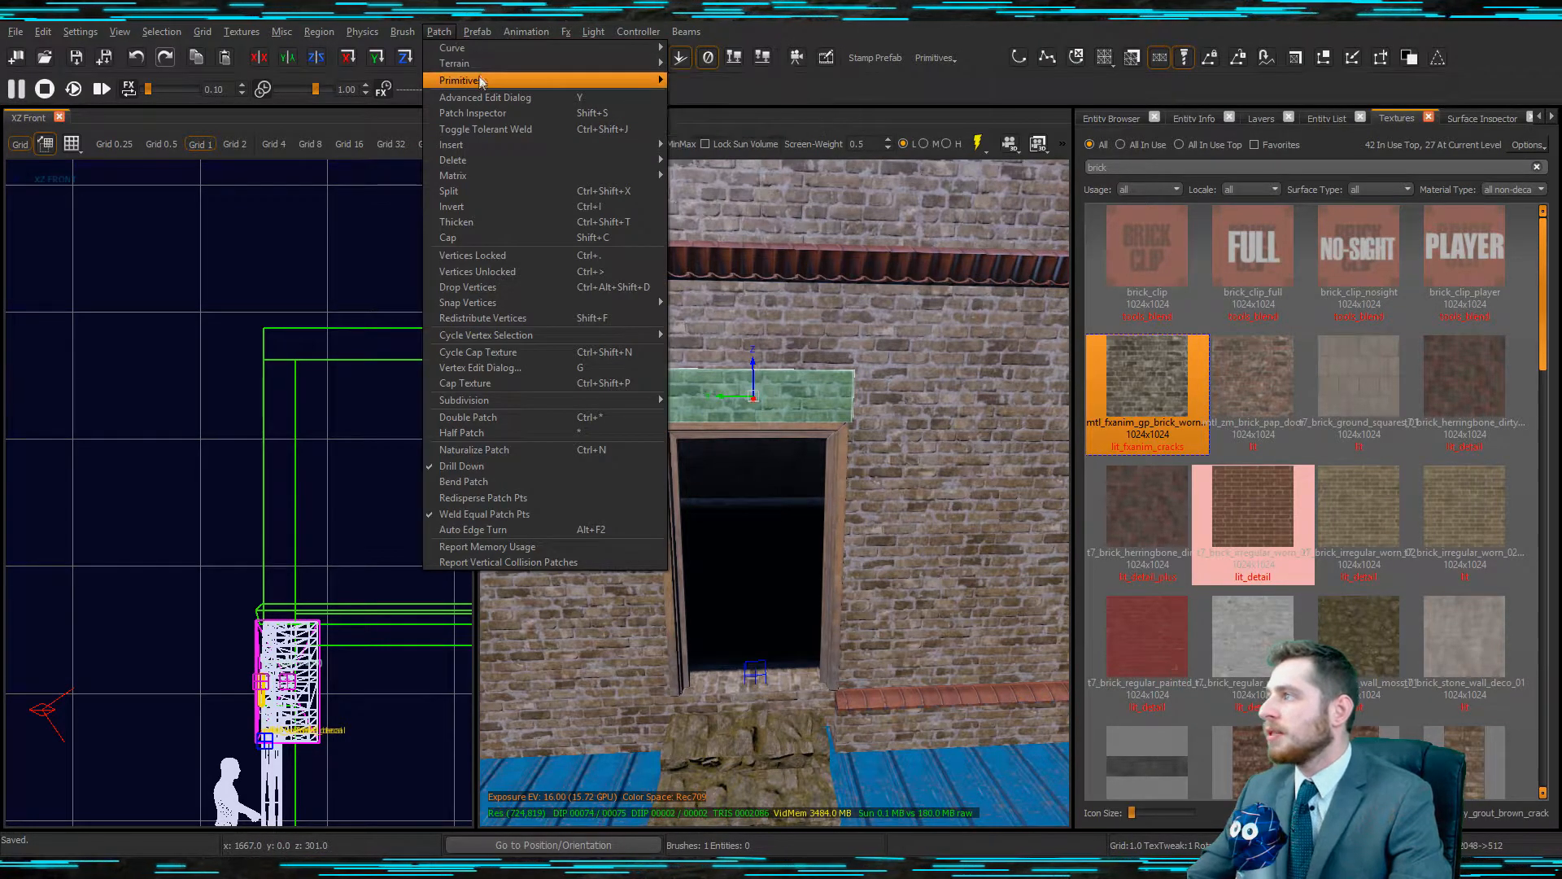
pyautogui.moveTo(484, 80)
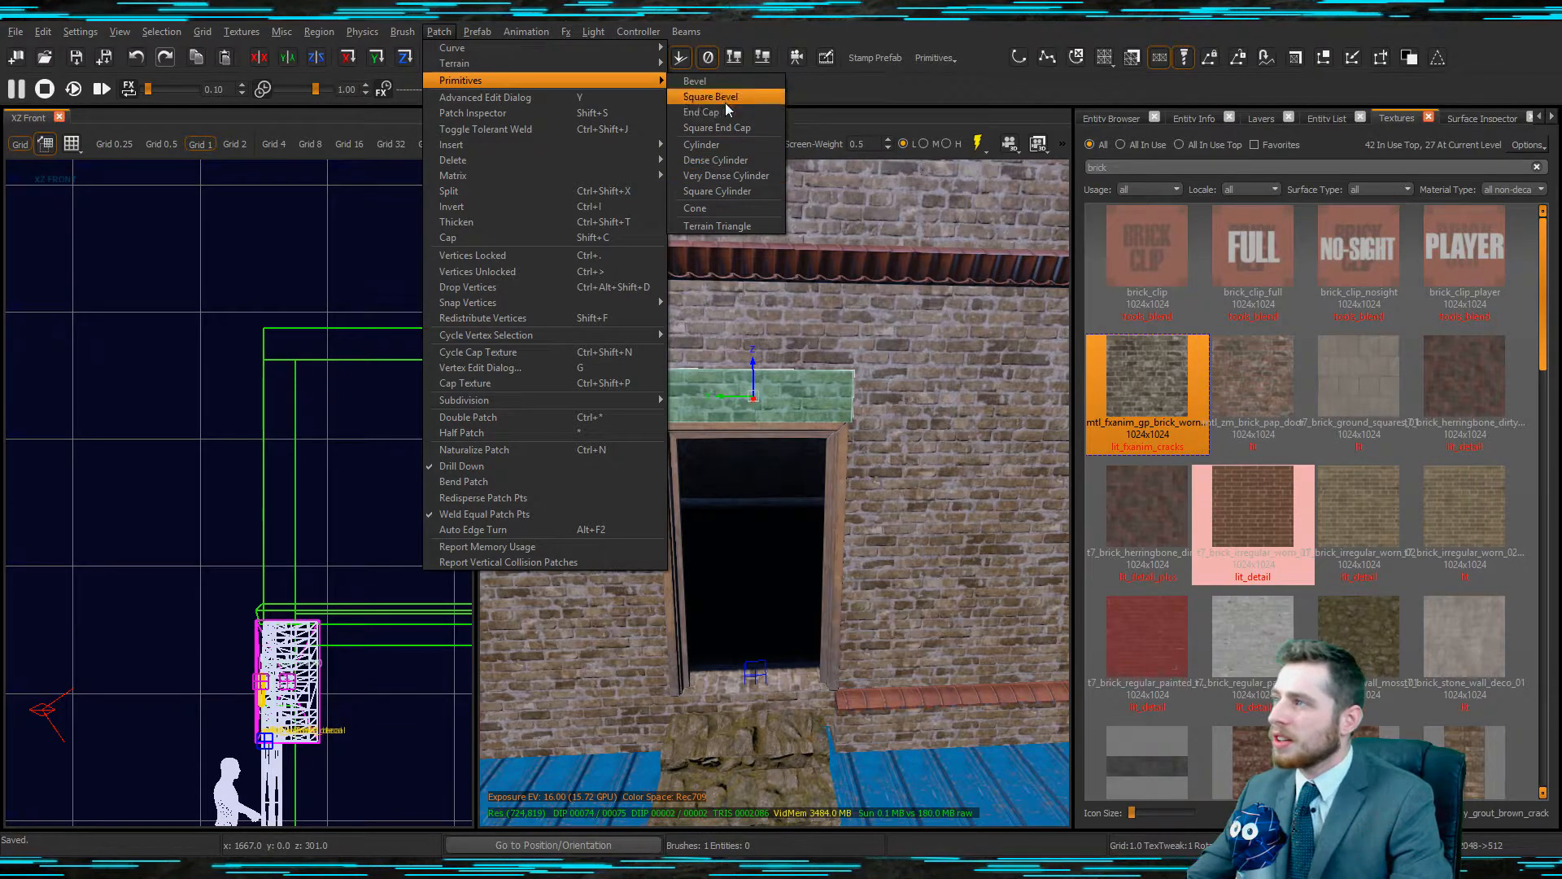
pyautogui.click(730, 197)
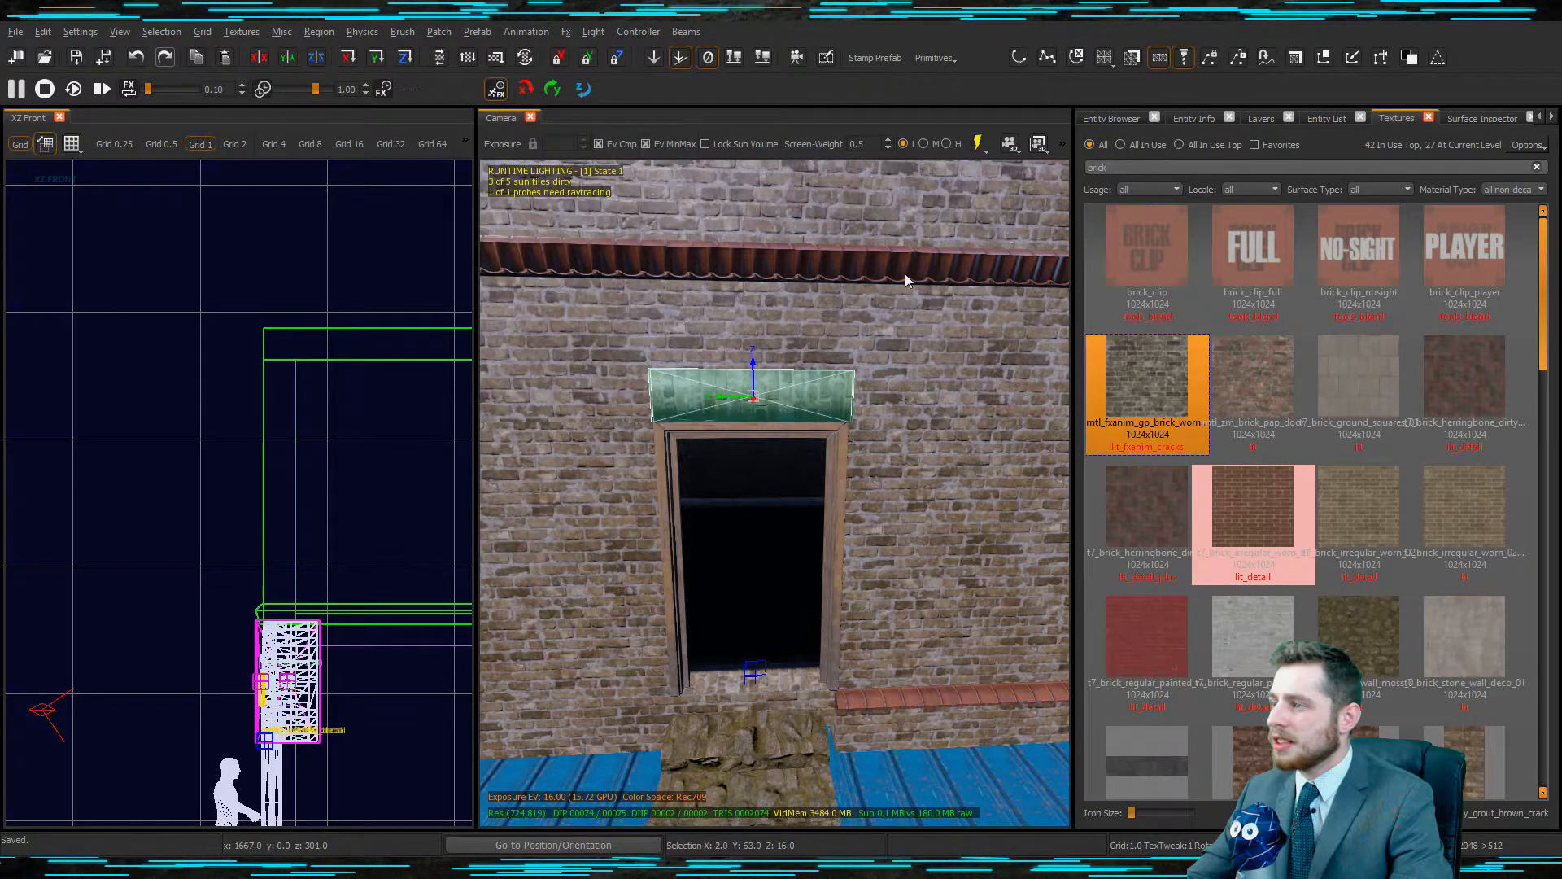
pyautogui.moveTo(779, 479); pyautogui.dragTo(779, 478)
pyautogui.moveTo(753, 364); pyautogui.dragTo(727, 259)
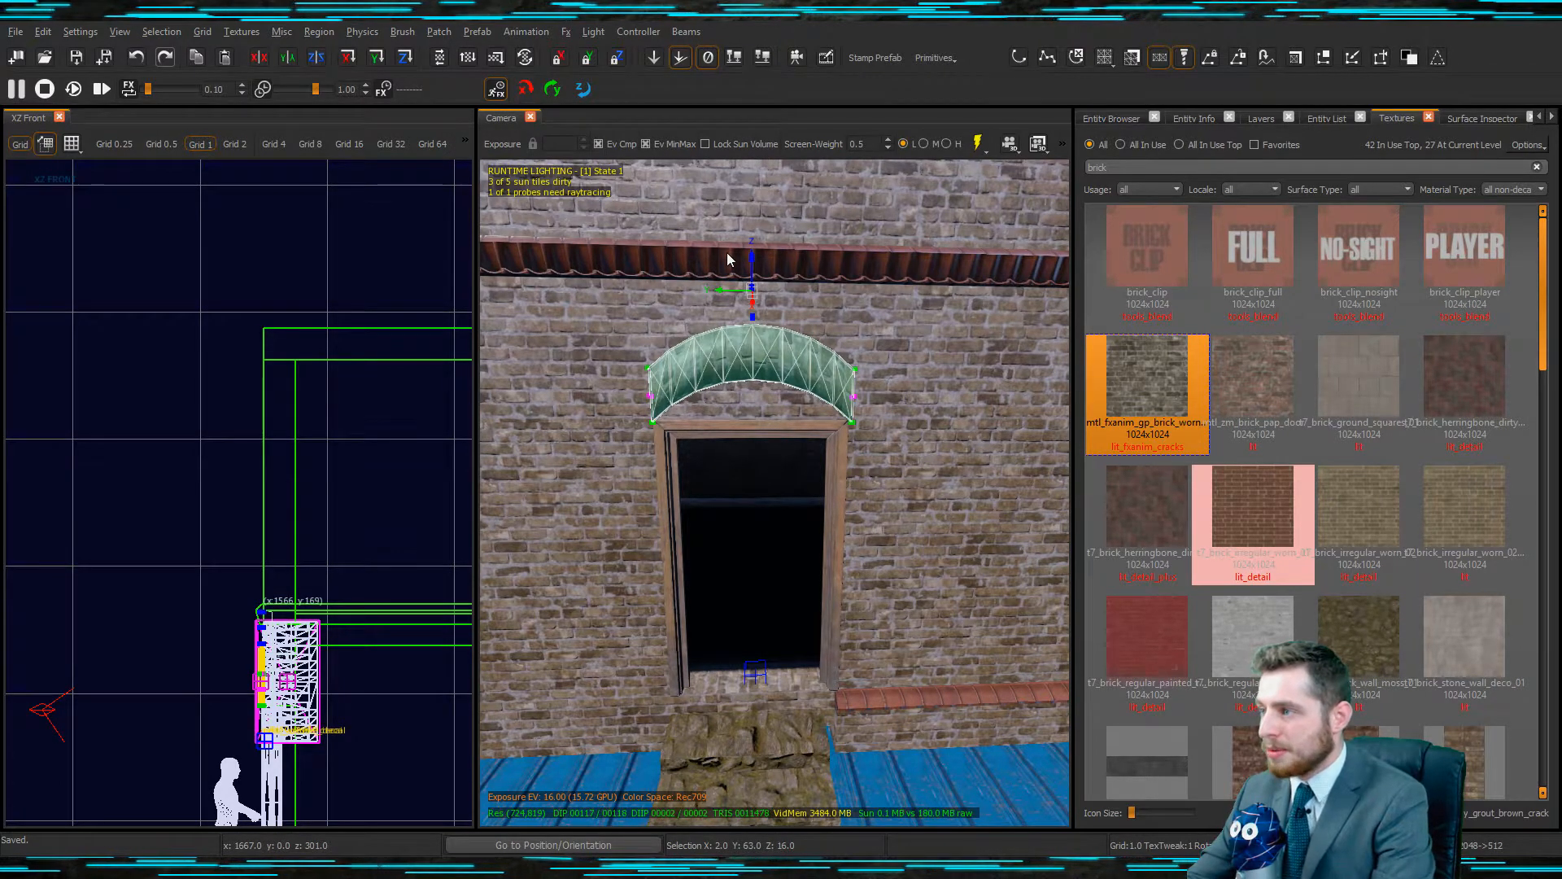
pyautogui.moveTo(752, 261); pyautogui.dragTo(752, 292)
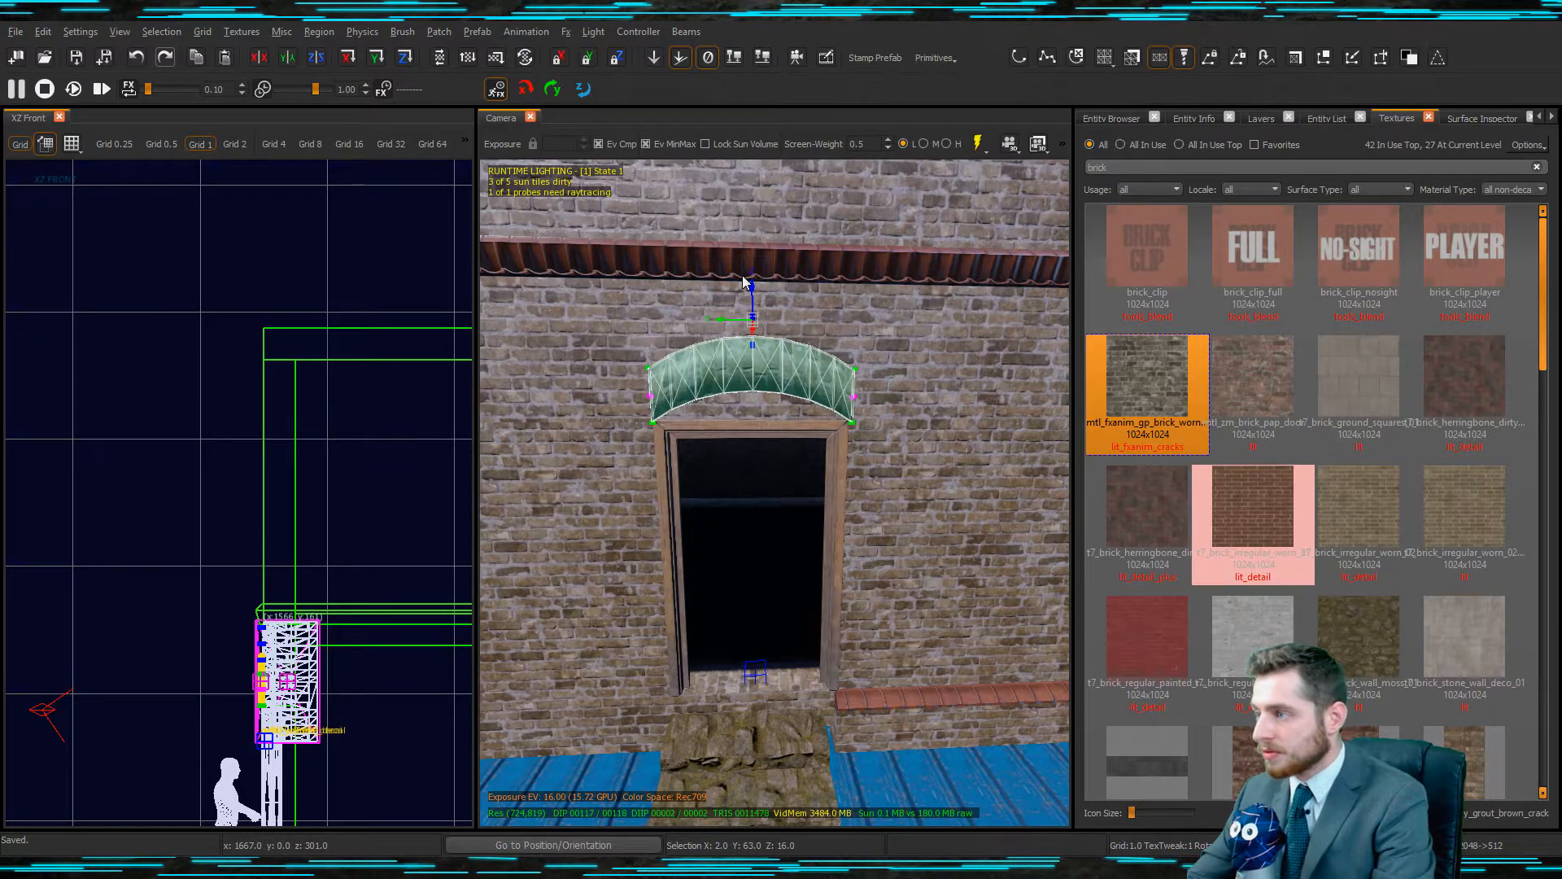
# Compare the arch with the reference house and select its right-end vertices for rotation in the side view.
pyautogui.hotkey('alt', 'Tab')
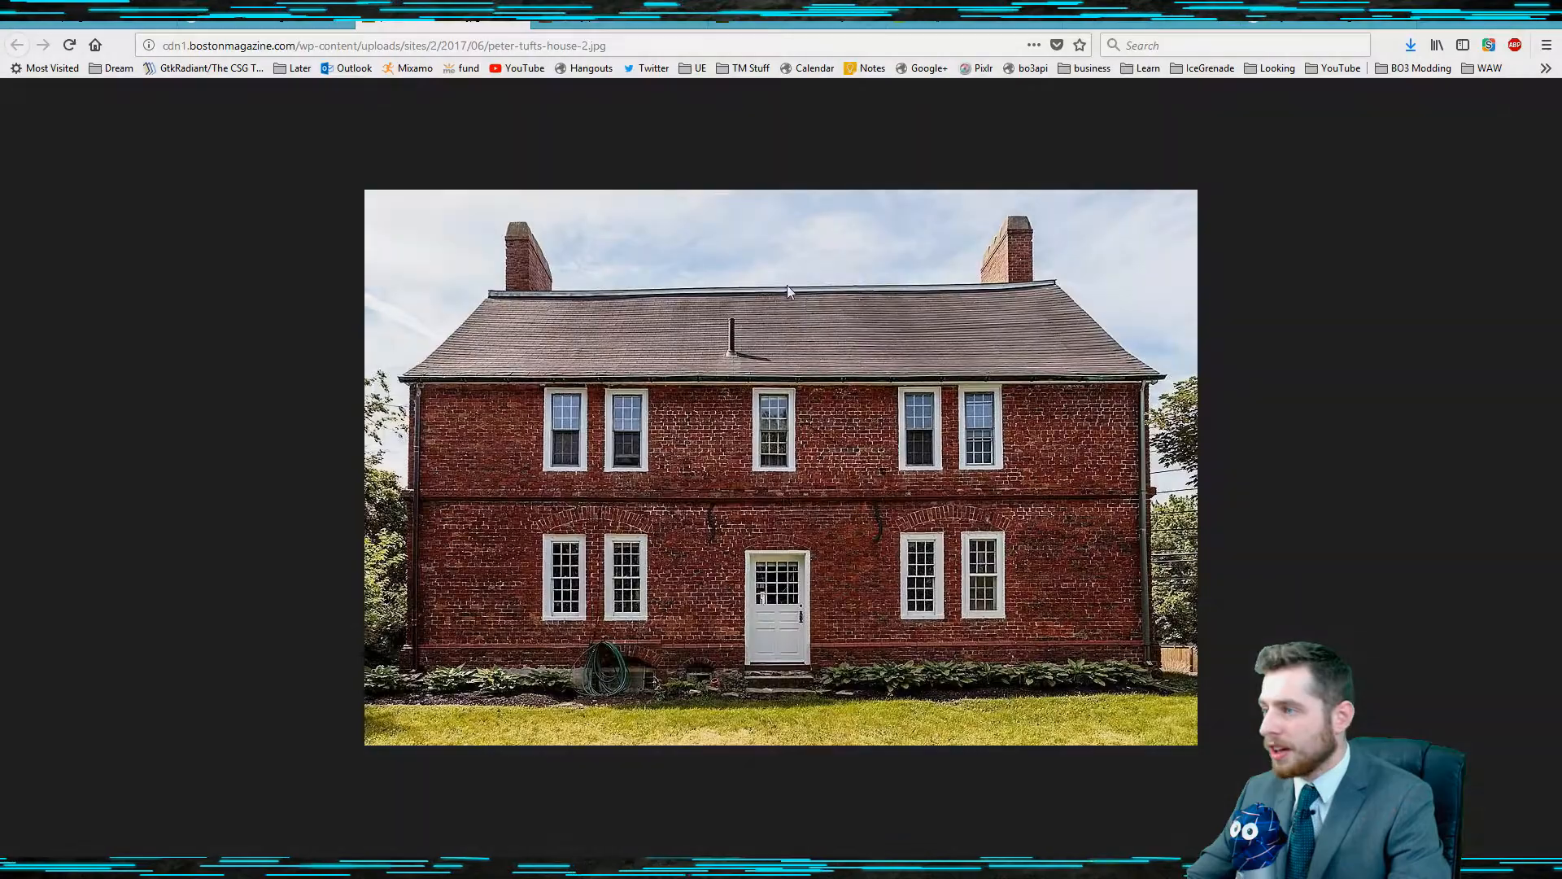
pyautogui.hotkey('alt', 'Tab')
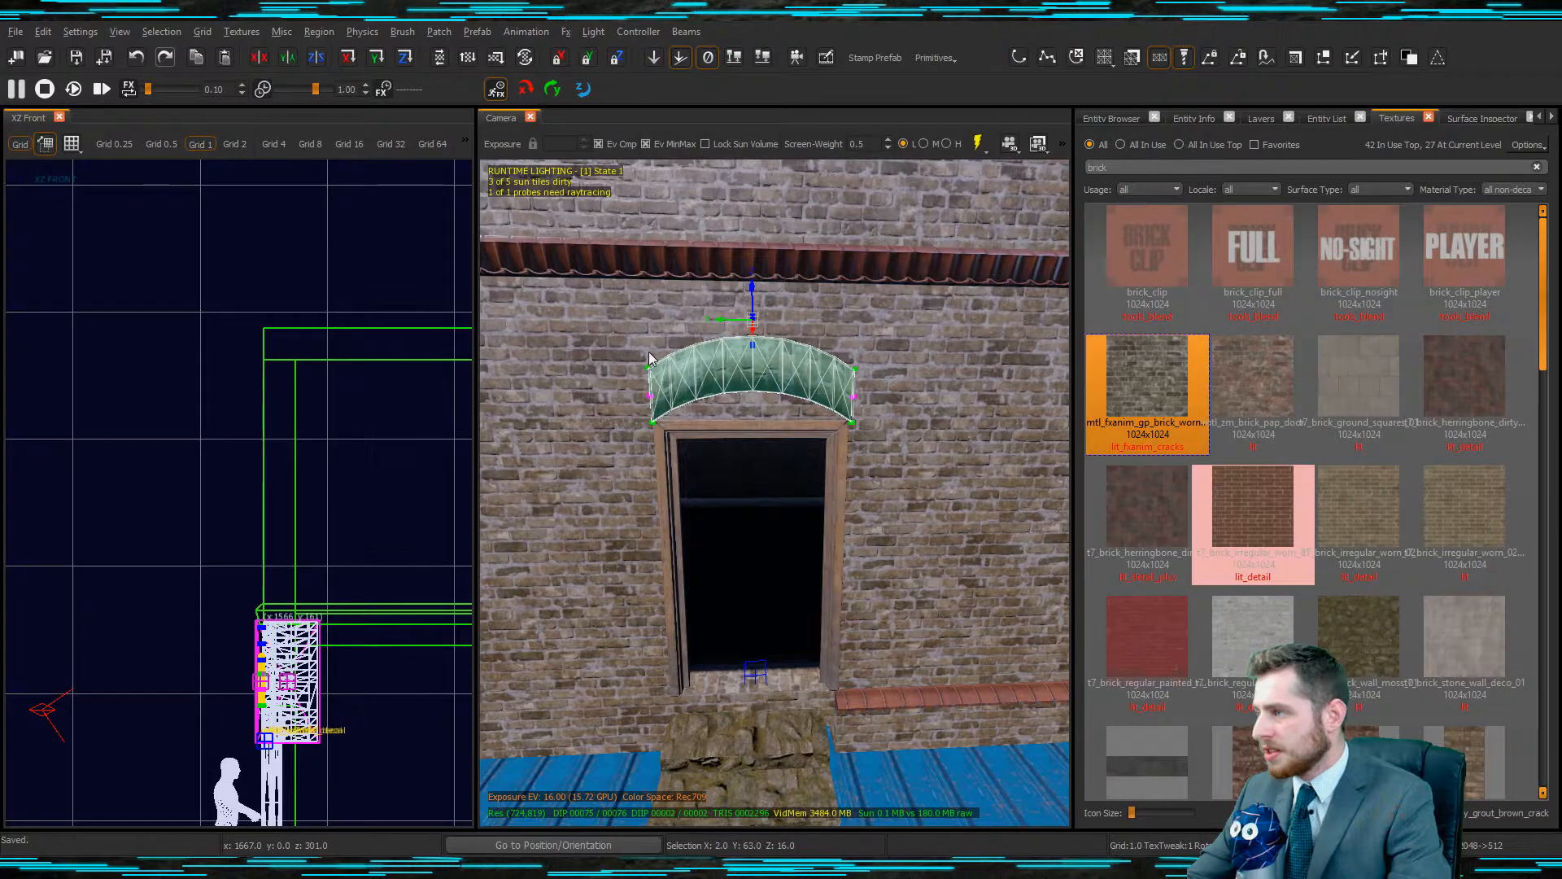
pyautogui.moveTo(904, 336); pyautogui.dragTo(813, 469)
pyautogui.hotkey('ctrl', 'Tab')
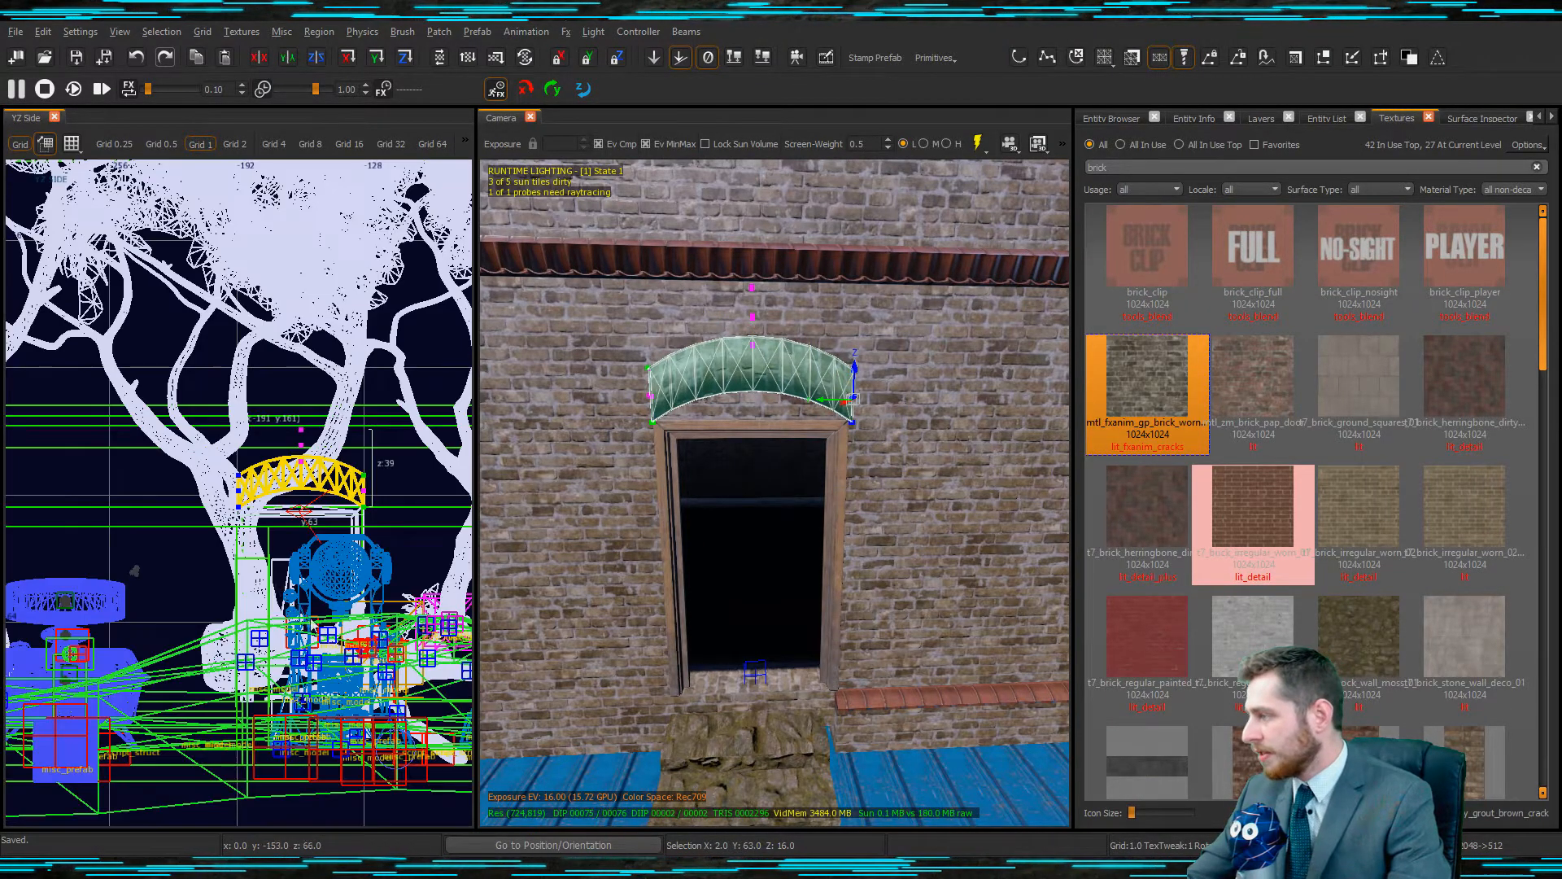
pyautogui.scroll(3, 234, 495)
pyautogui.press('r')
pyautogui.moveTo(298, 504); pyautogui.dragTo(320, 317)
# Switch to the reference photo and snip the pair of ground-floor windows together with the brick arch above them.
pyautogui.hotkey('alt', 'Tab')
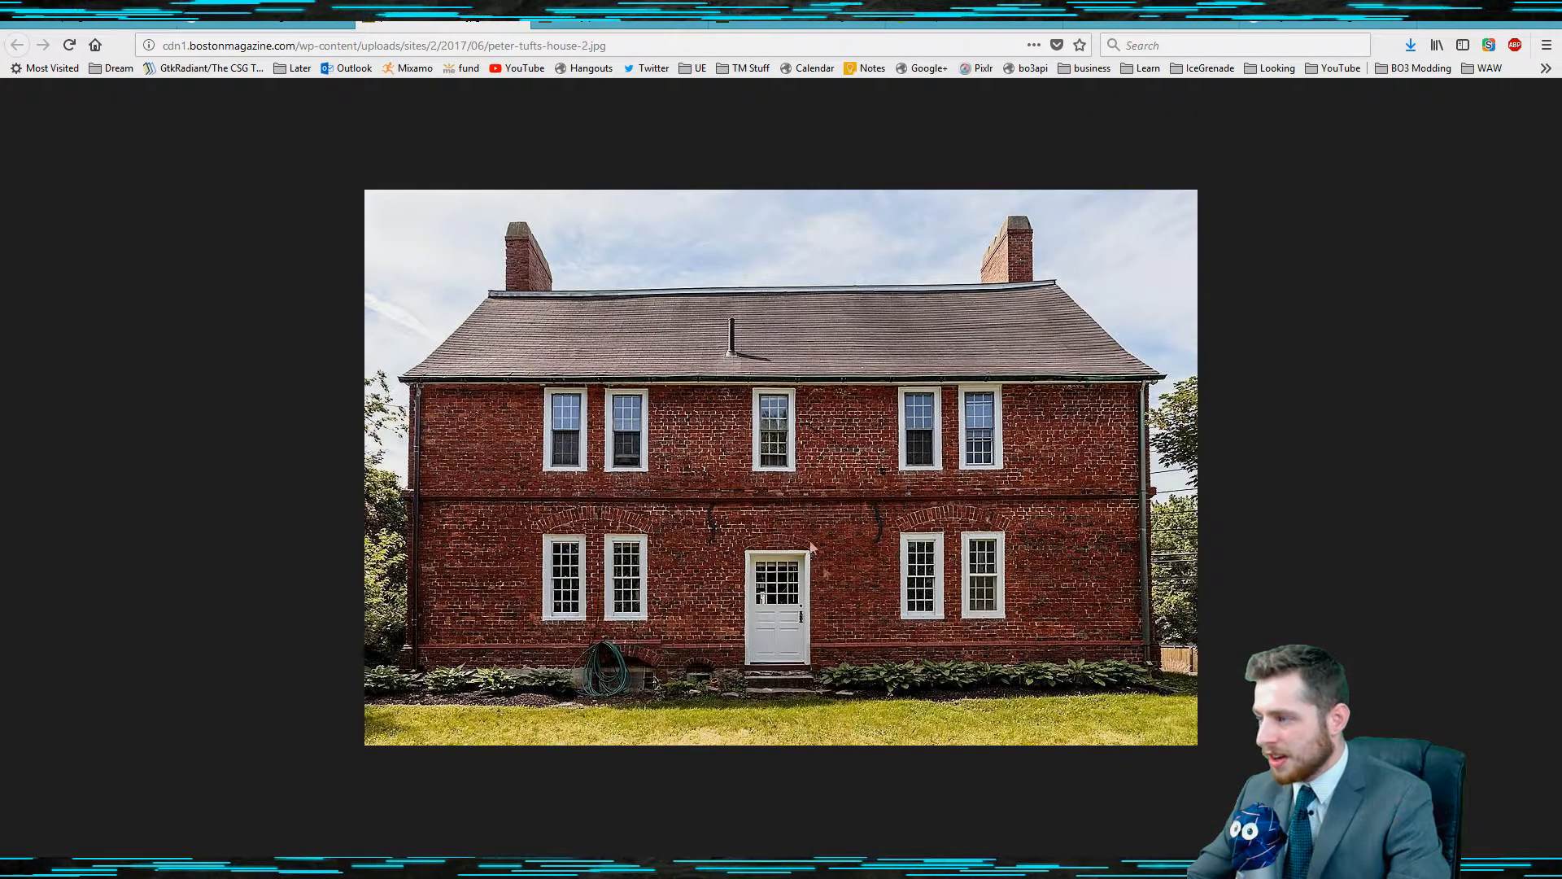
pyautogui.keyDown('ctrl'); pyautogui.scroll(7, 796, 563); pyautogui.keyUp('ctrl')
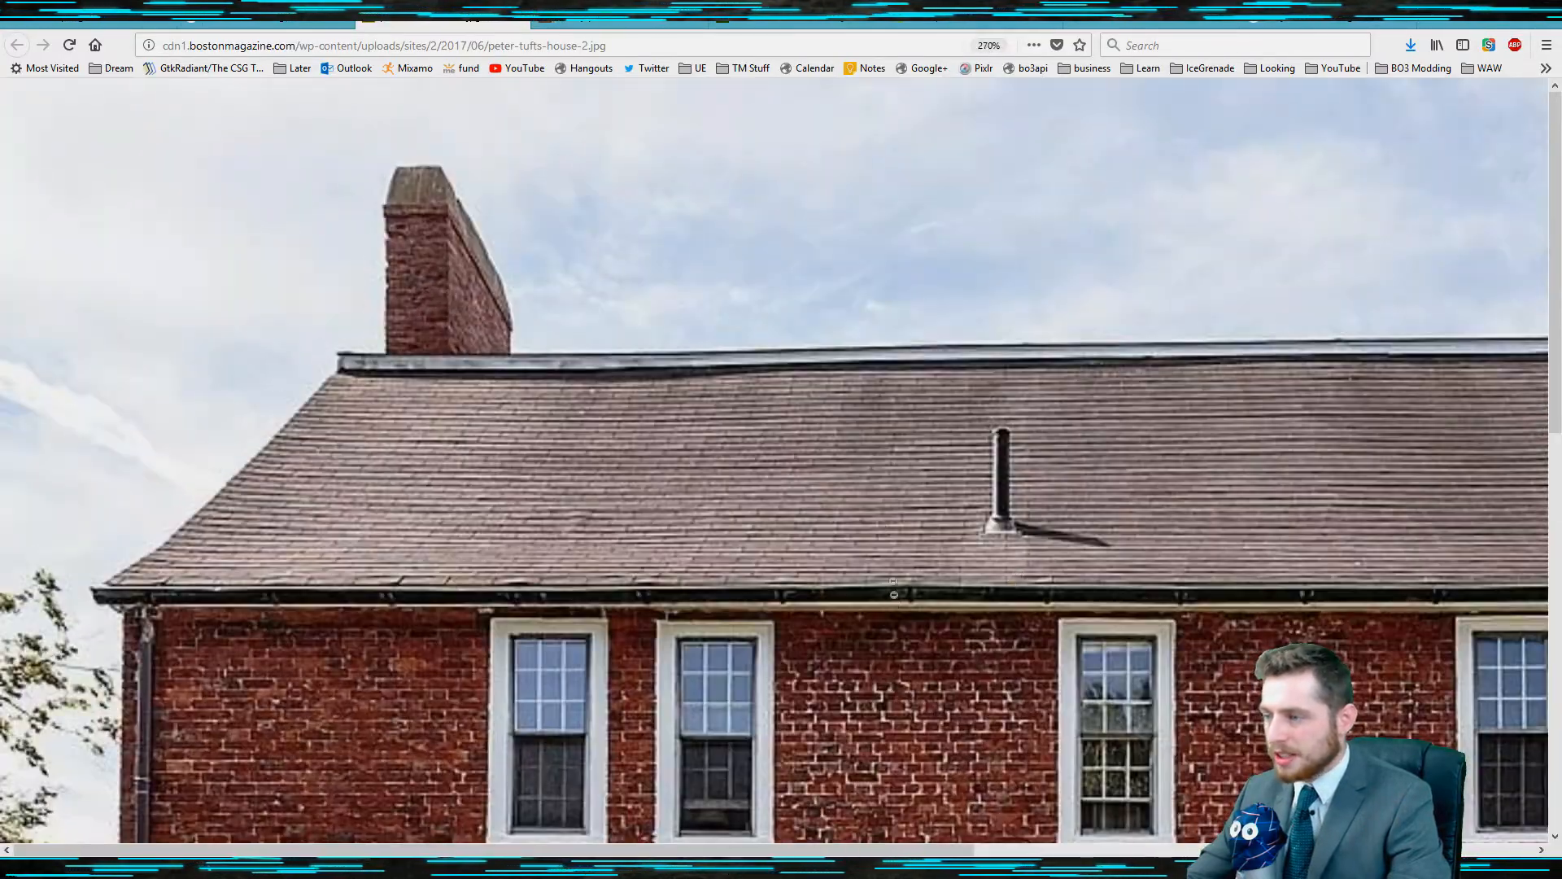
pyautogui.scroll(-6, 838, 643)
pyautogui.scroll(4, 785, 700)
pyautogui.scroll(-5, 784, 700)
pyautogui.scroll(3, 769, 716)
pyautogui.click(569, 868)
pyautogui.click(746, 82)
pyautogui.moveTo(317, 358); pyautogui.dragTo(892, 796)
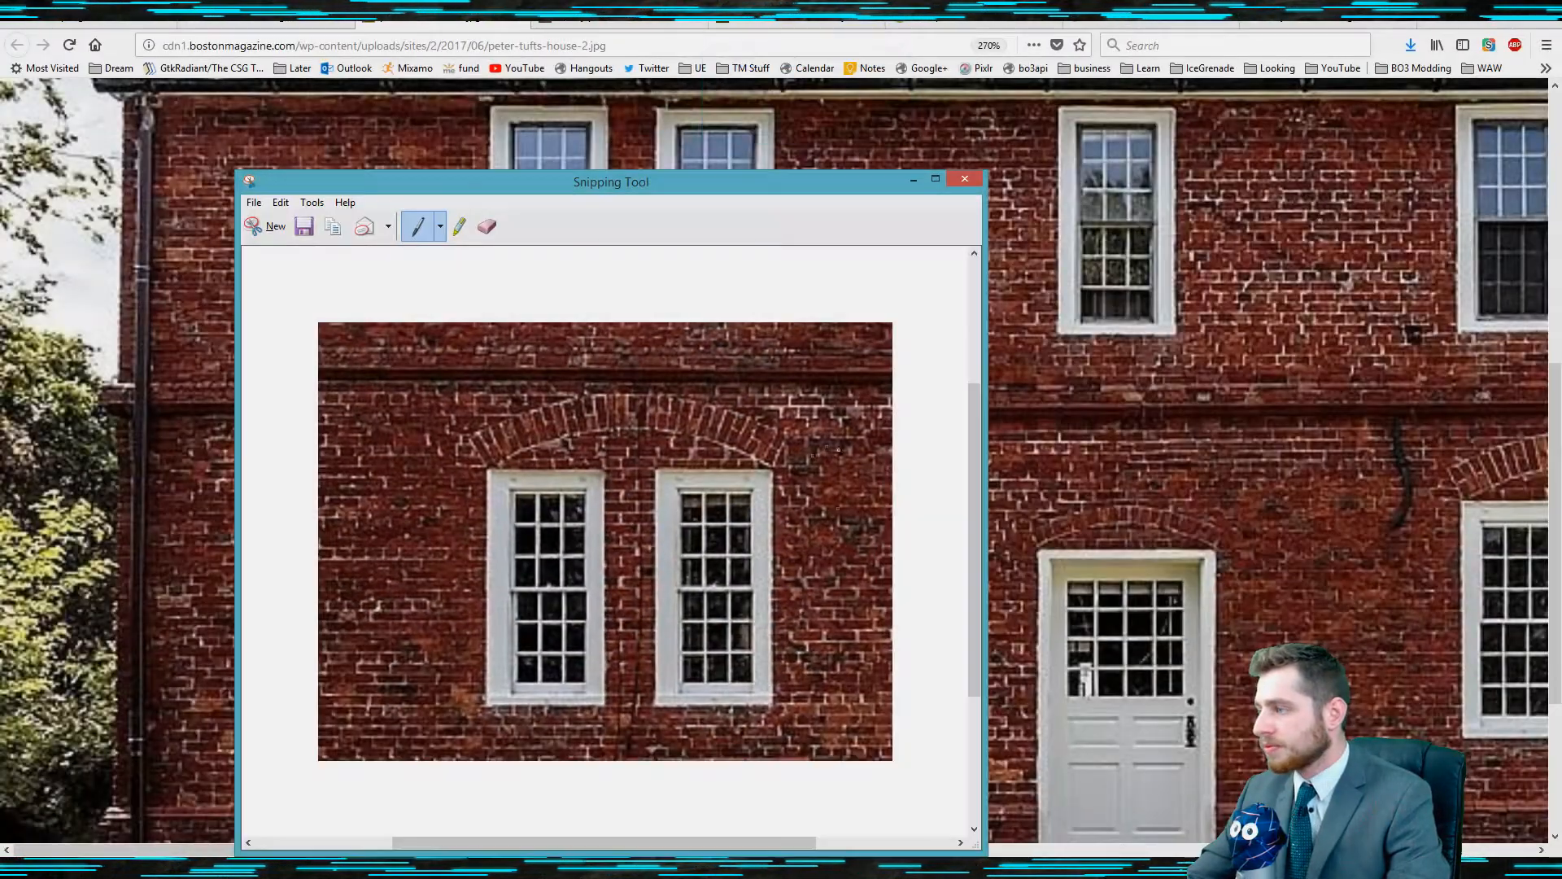
# Mark the window's vertical edge and the arch's slanted end on the snip with the green custom pen and the blue pen.
pyautogui.moveTo(777, 544); pyautogui.dragTo(776, 645)
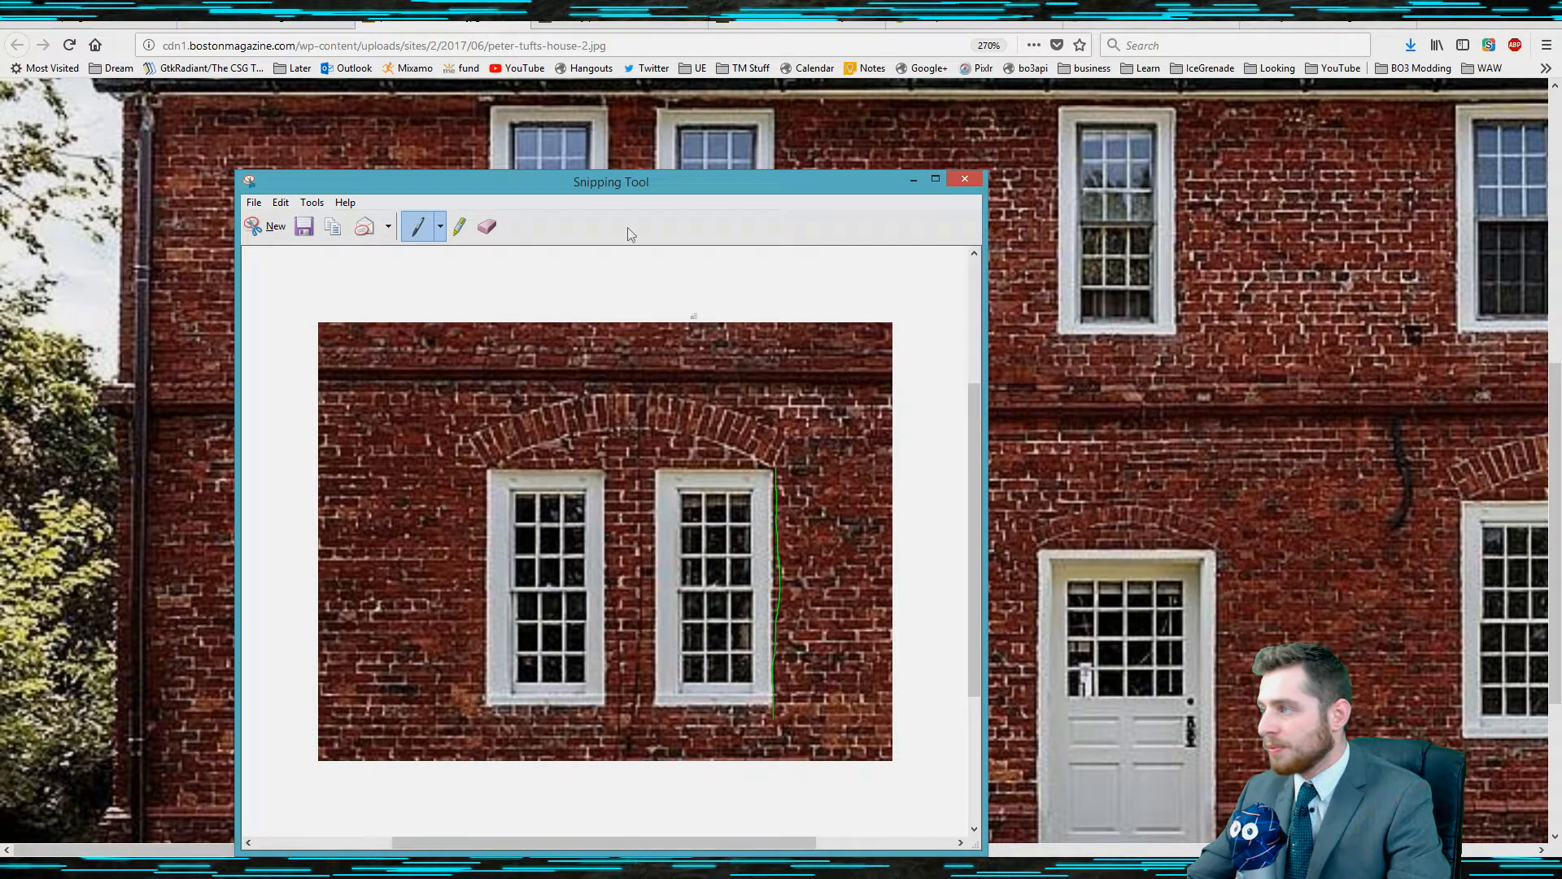
pyautogui.click(442, 228)
pyautogui.click(451, 271)
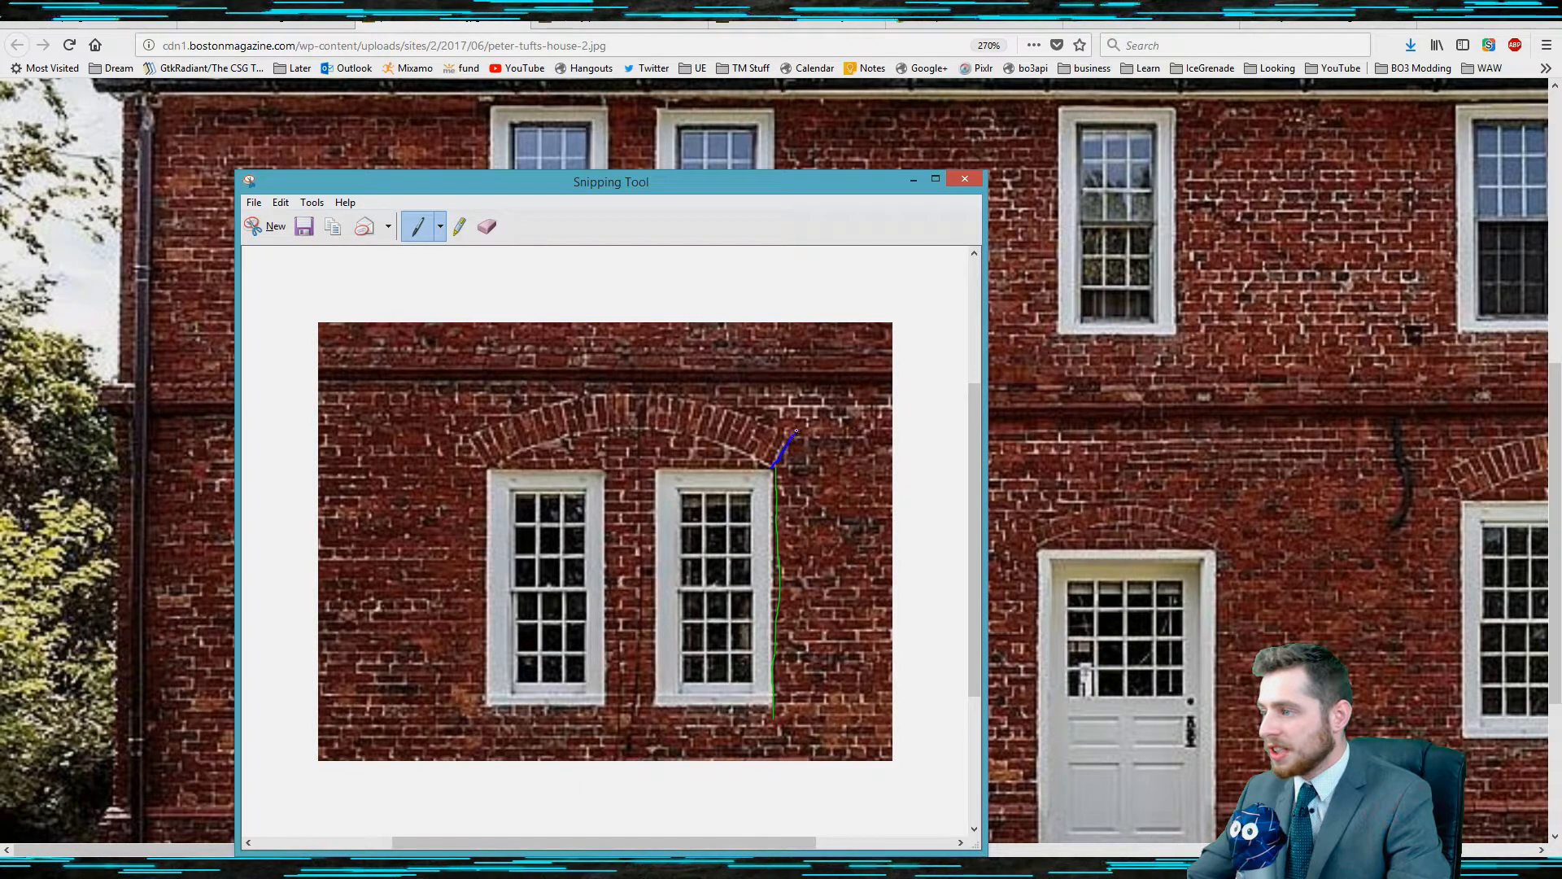
pyautogui.click(440, 228)
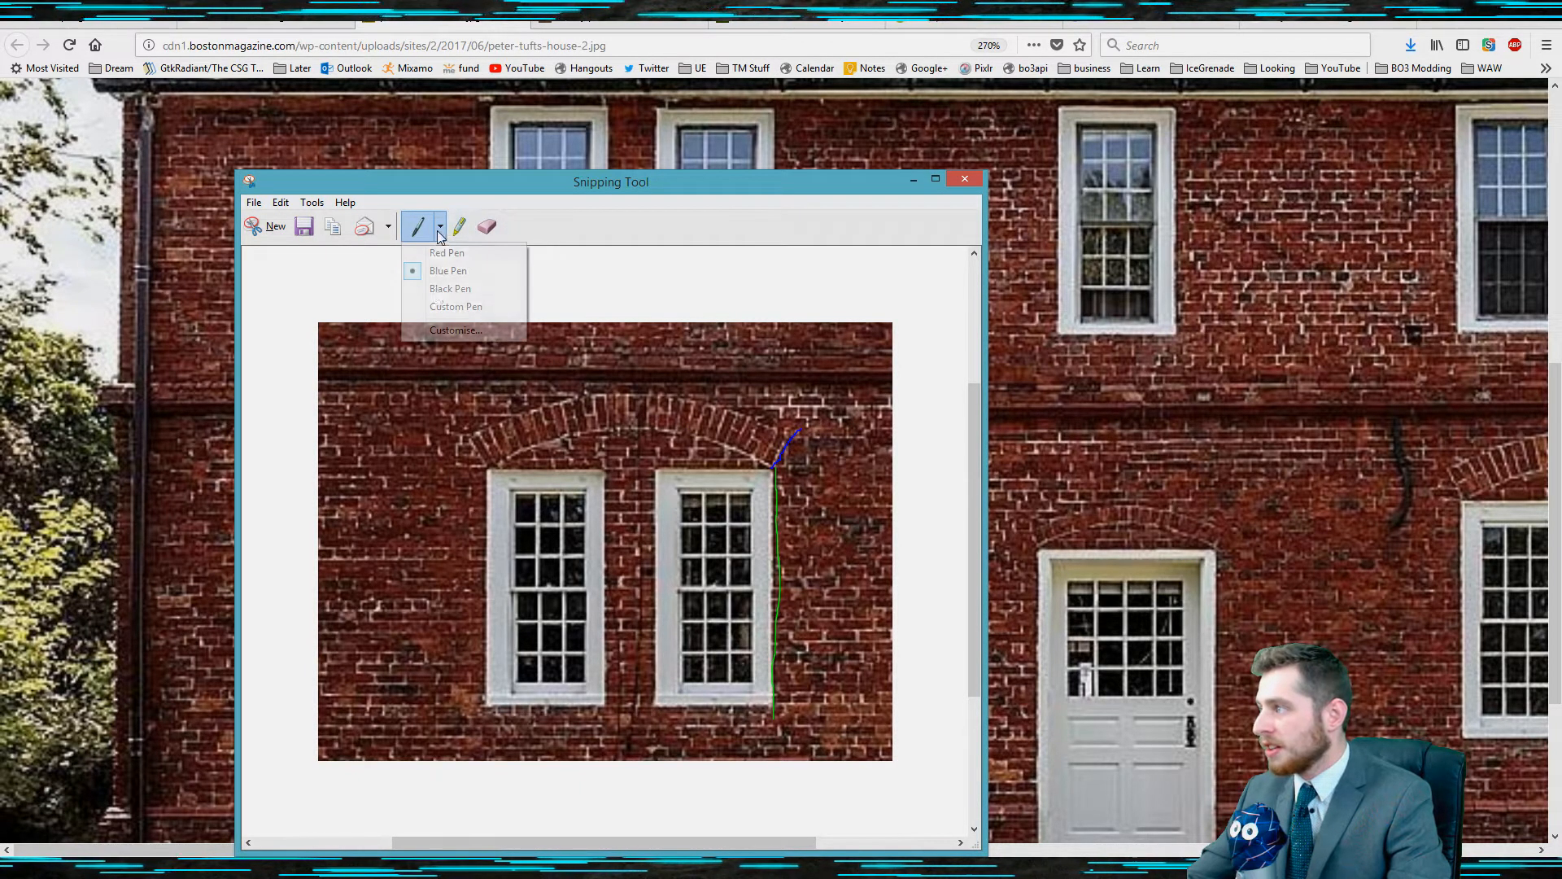
pyautogui.click(446, 307)
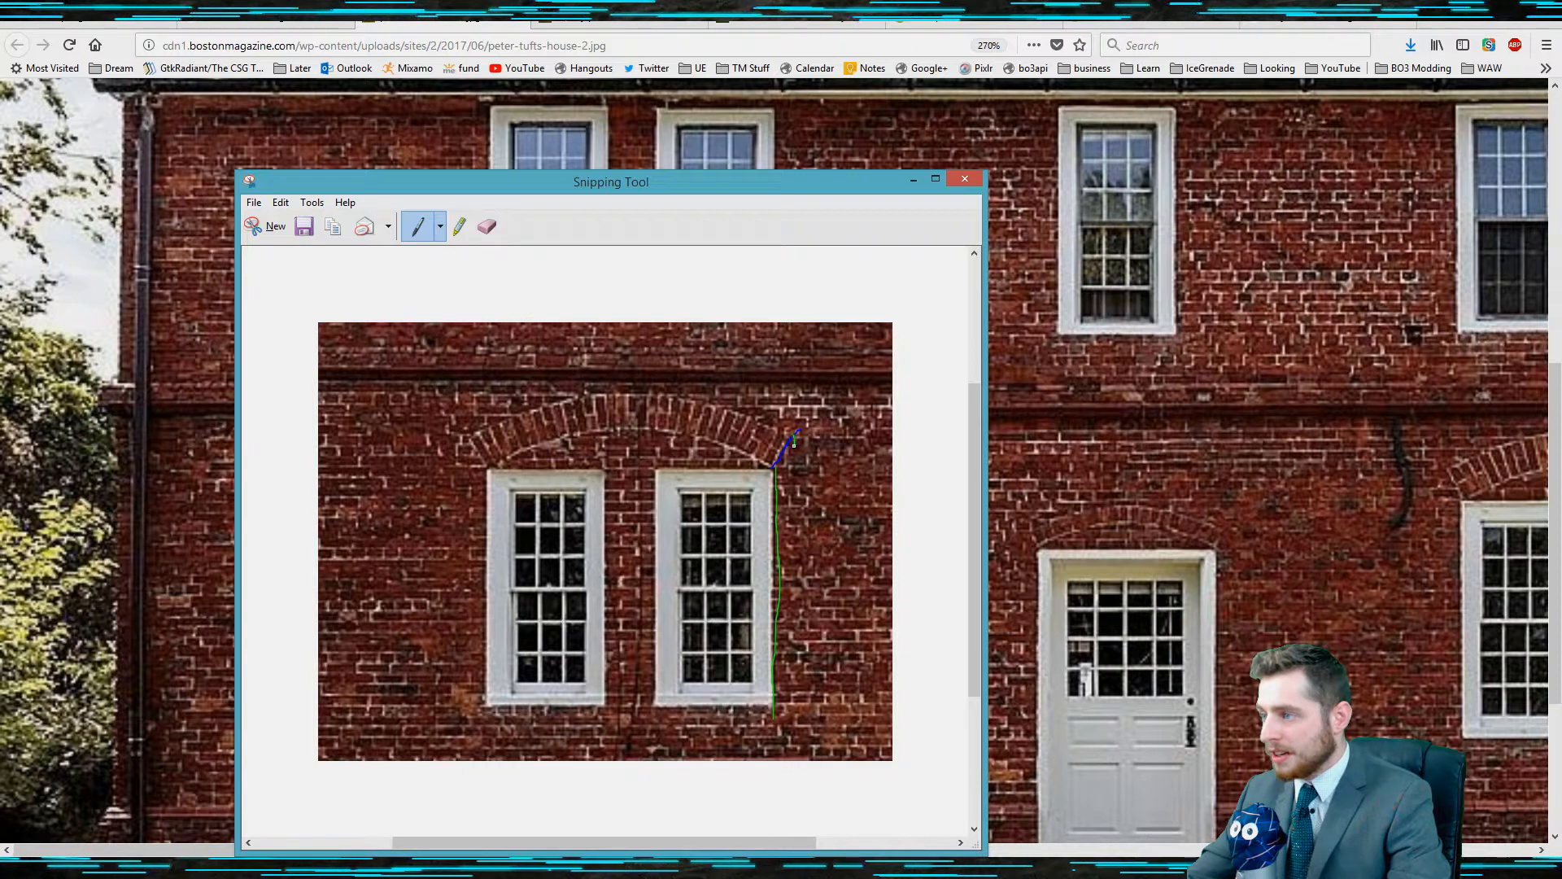
pyautogui.moveTo(795, 511); pyautogui.dragTo(792, 558)
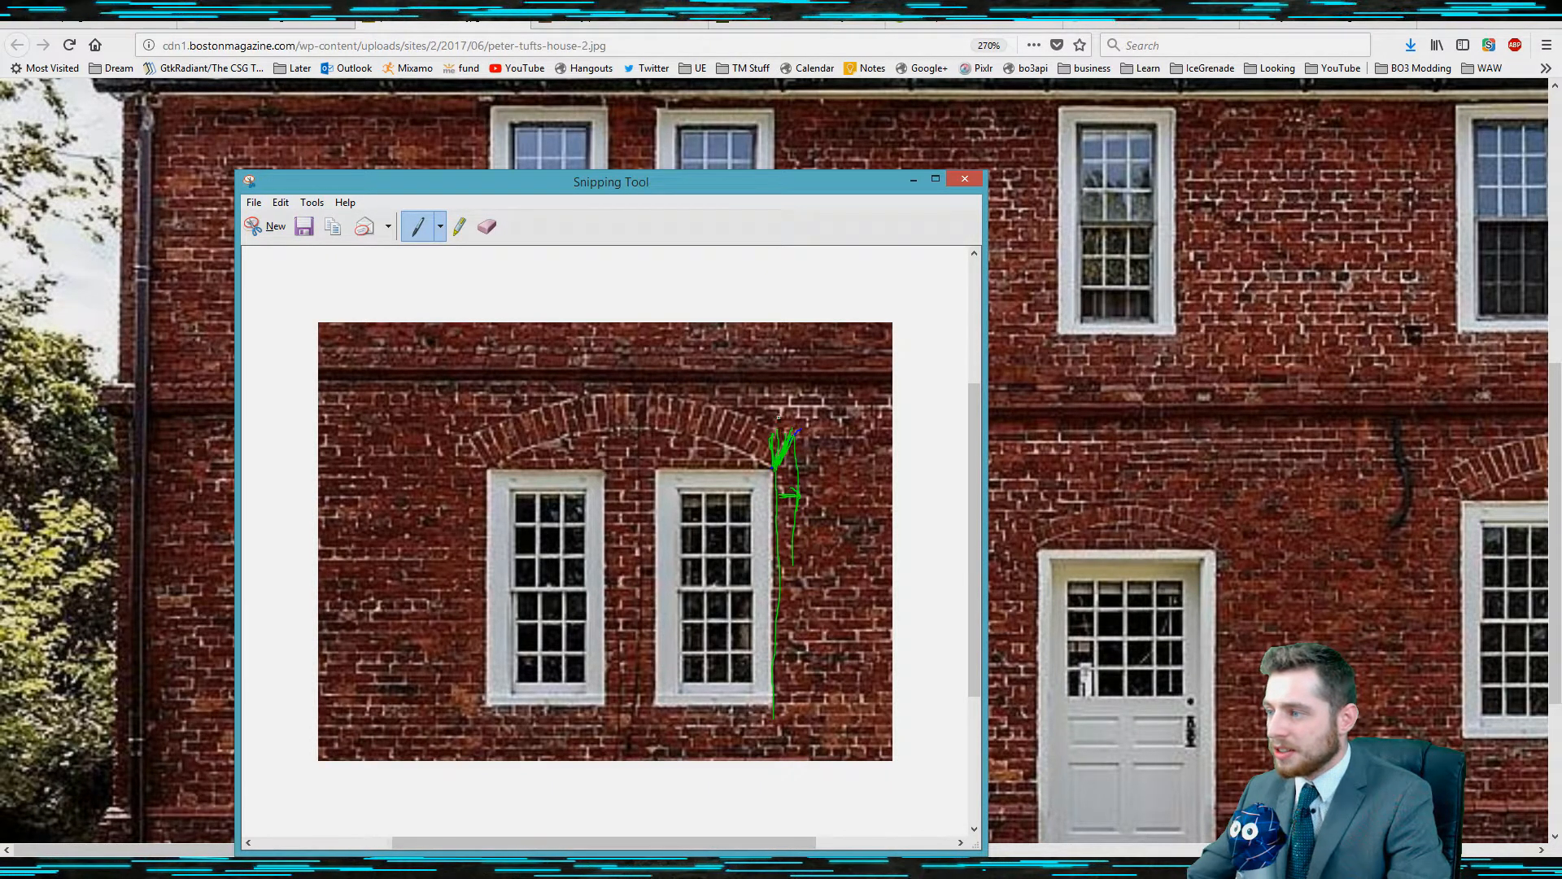
# Switch back to the map editor and rotate the arch's right-end vertices about 37 degrees so the end slants outward.
pyautogui.hotkey('alt', 'Tab')
pyautogui.hotkey('alt', 'Tab')
pyautogui.hotkey('alt', 'Tab')
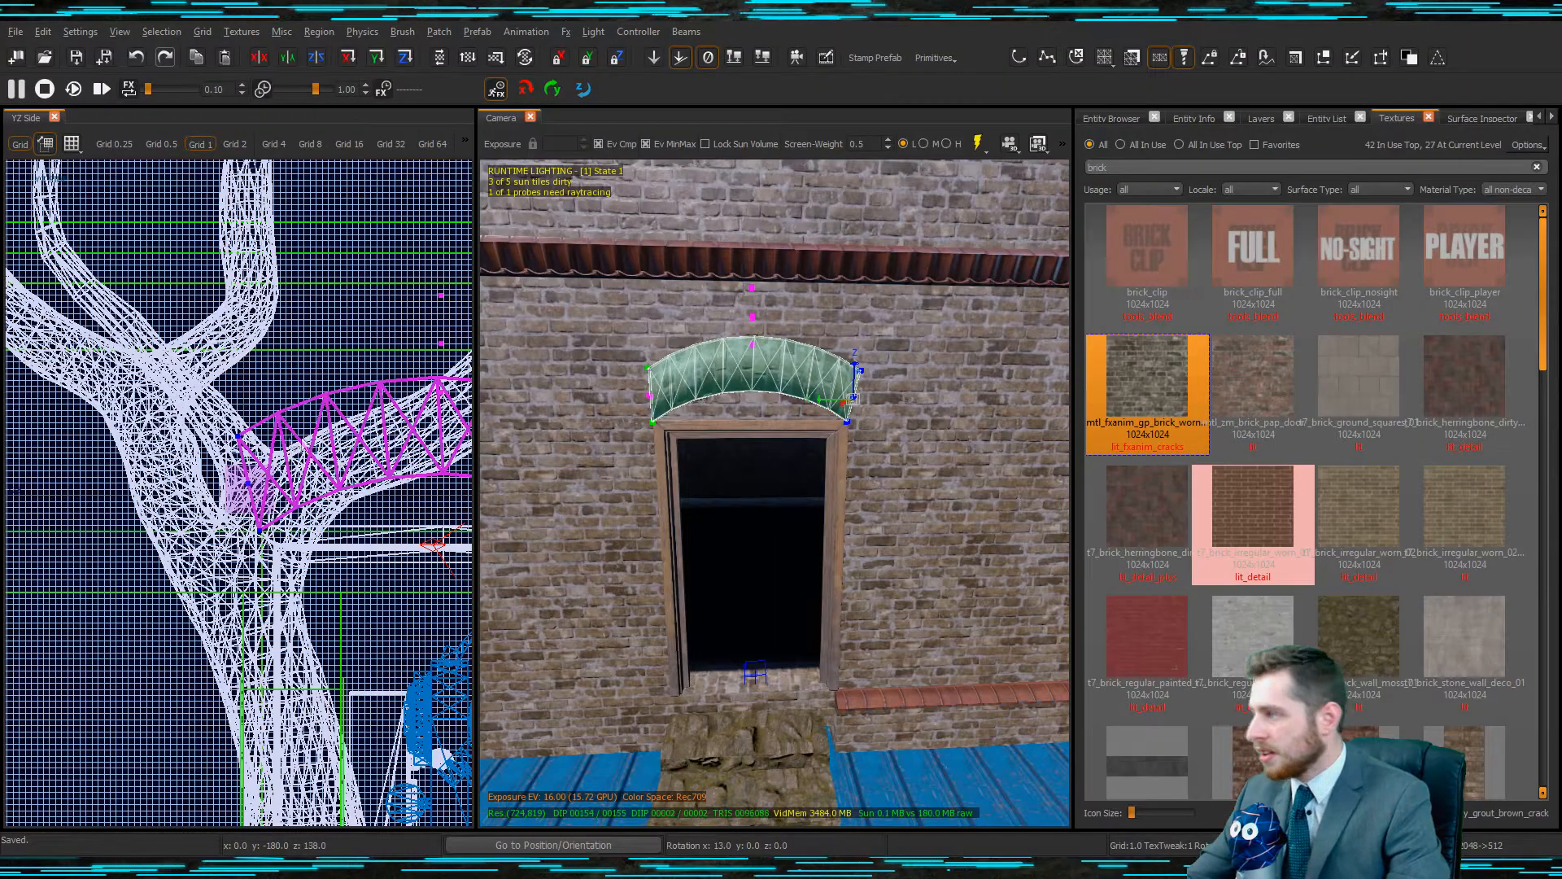
pyautogui.moveTo(127, 225); pyautogui.dragTo(84, 250)
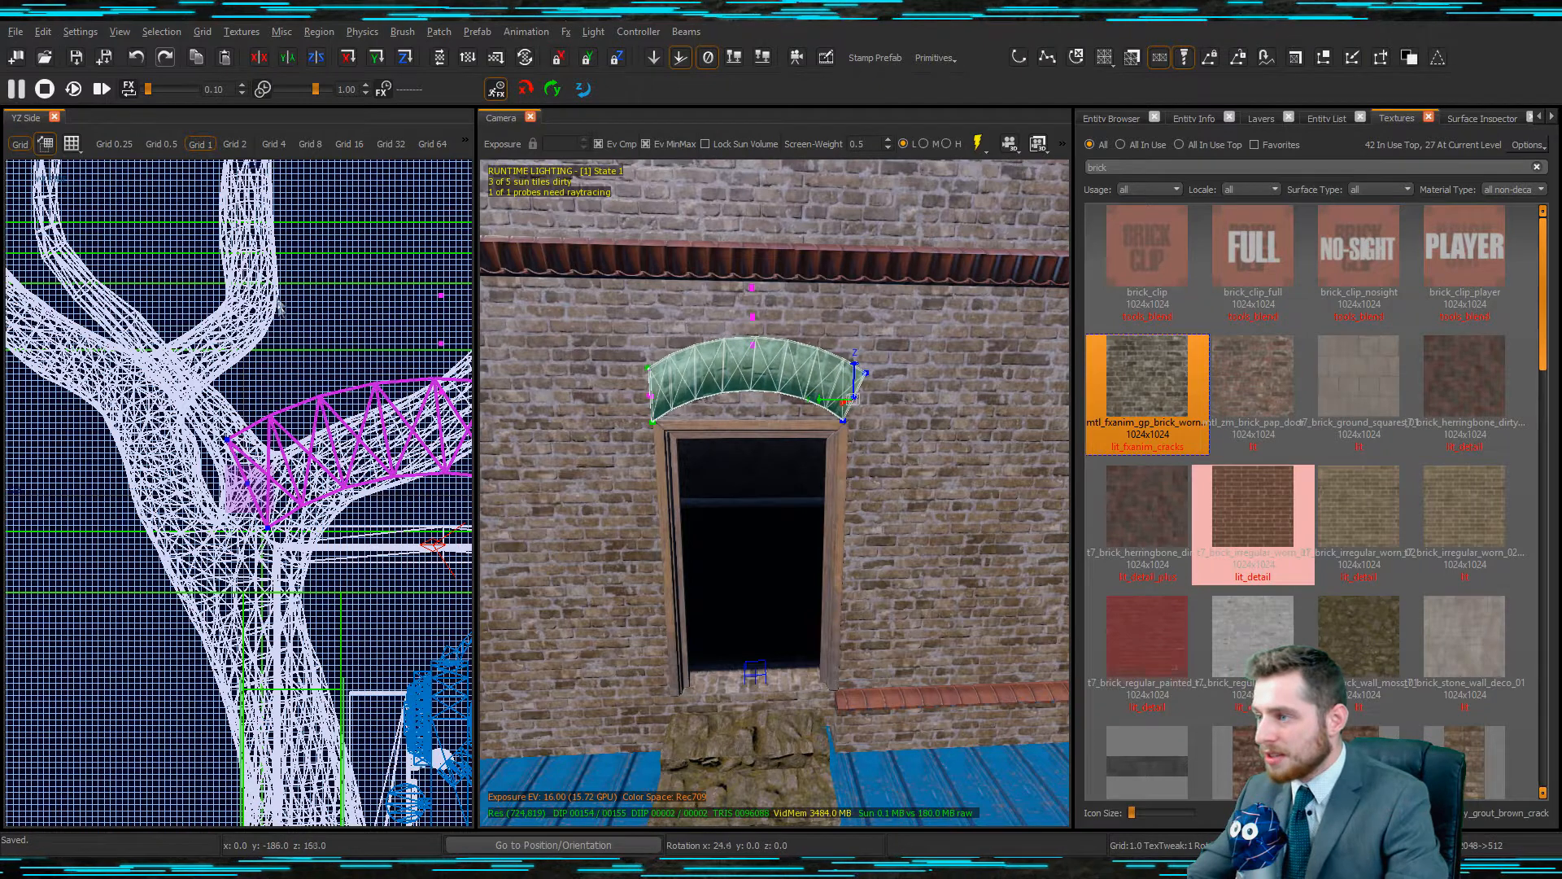
pyautogui.moveTo(601, 318); pyautogui.dragTo(625, 269)
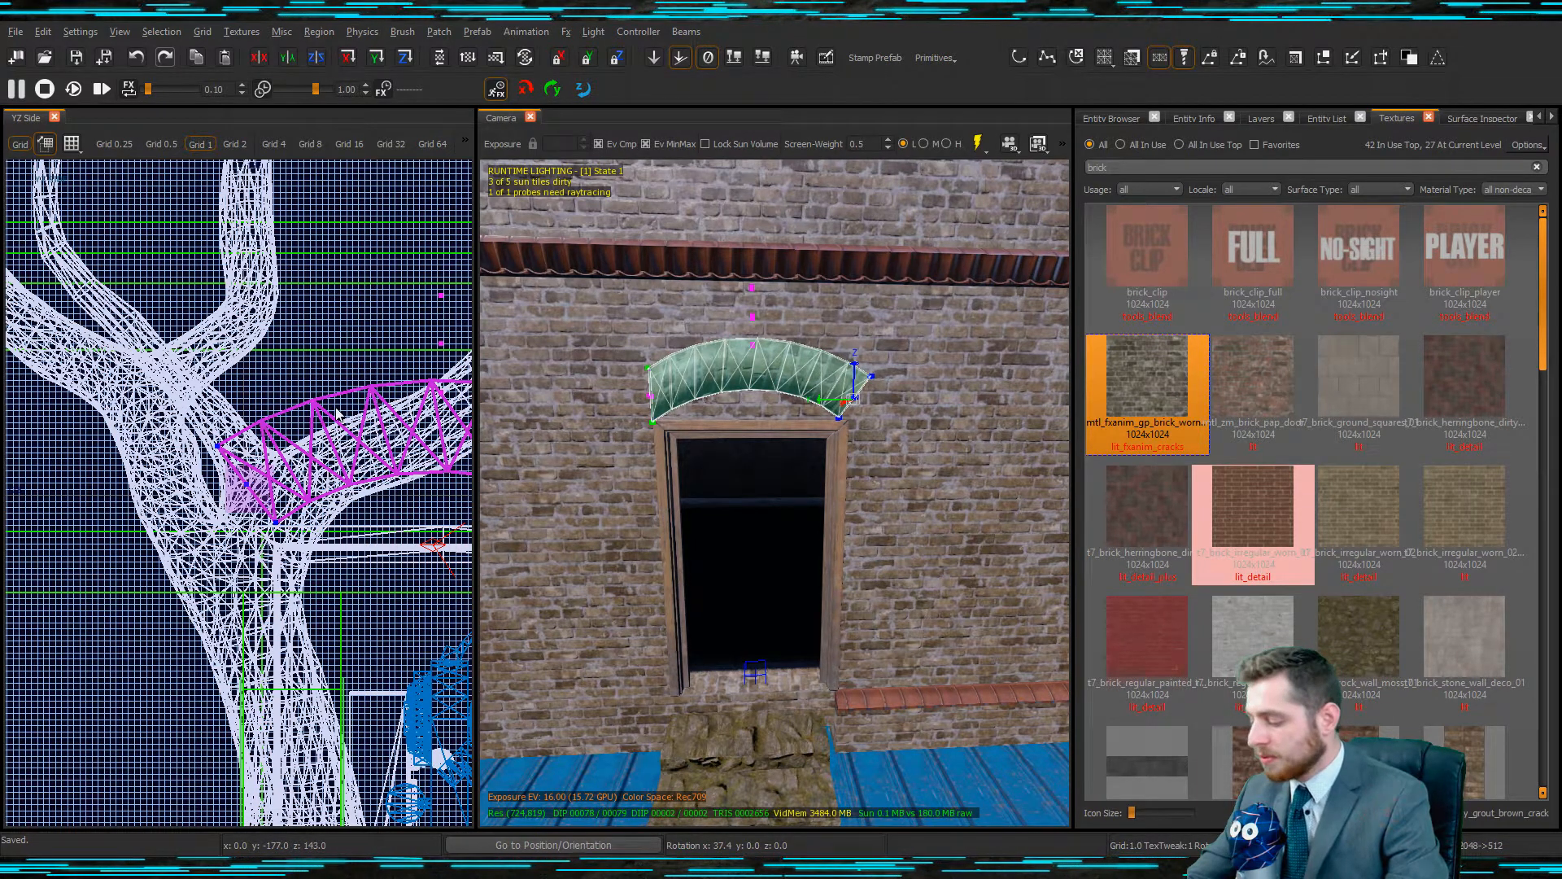
# Undo the rotation of the arch's right end, reselect its vertices in the side view and set the grid size to 4.
pyautogui.press('n')
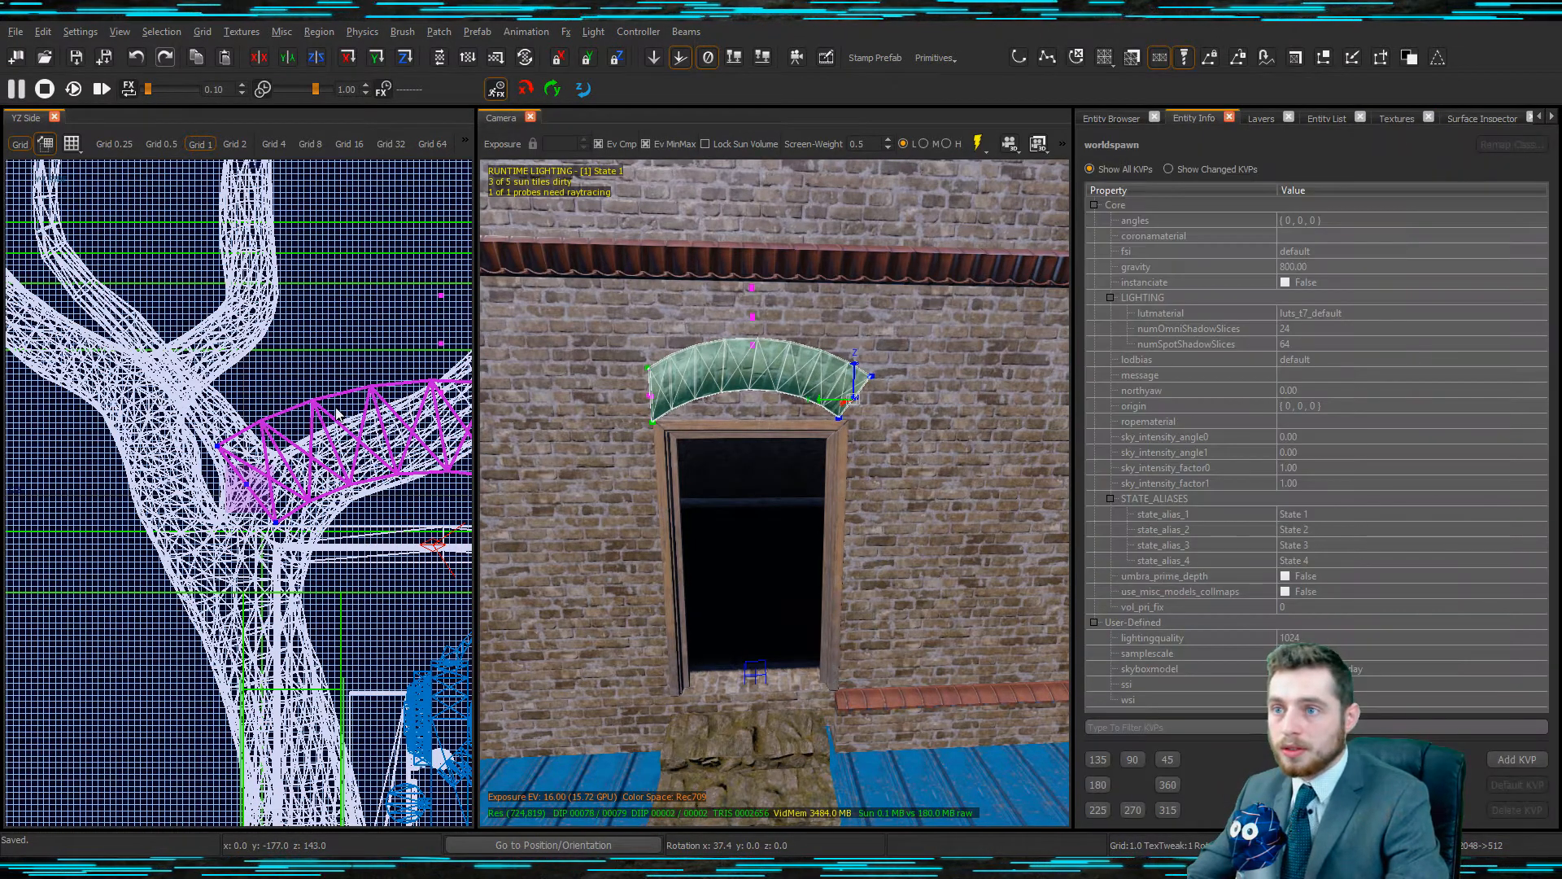
pyautogui.press('n')
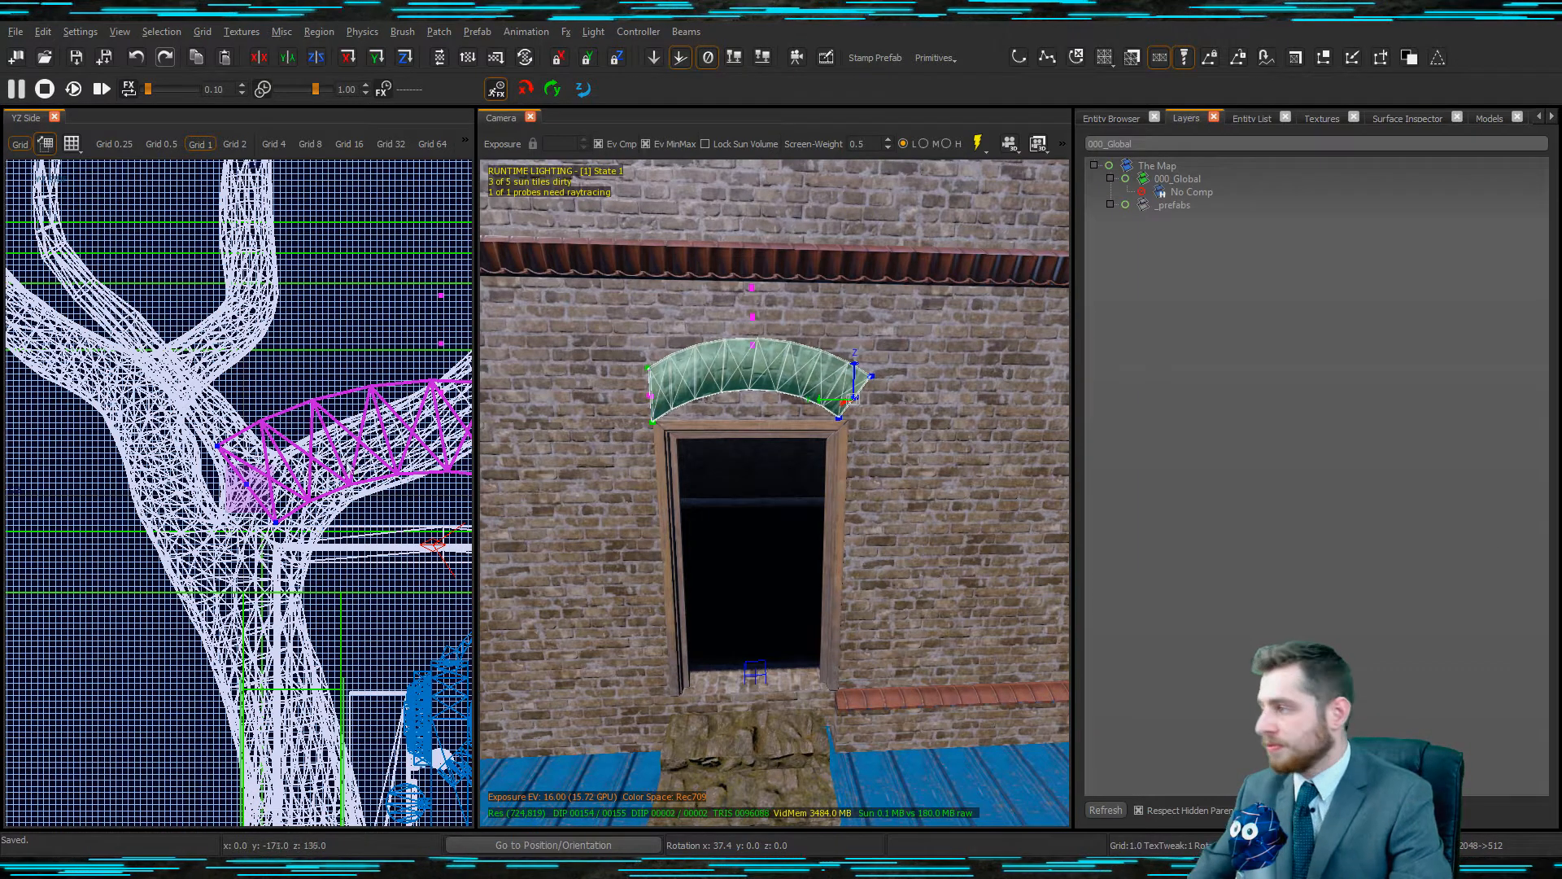
pyautogui.hotkey('ctrl', 'z')
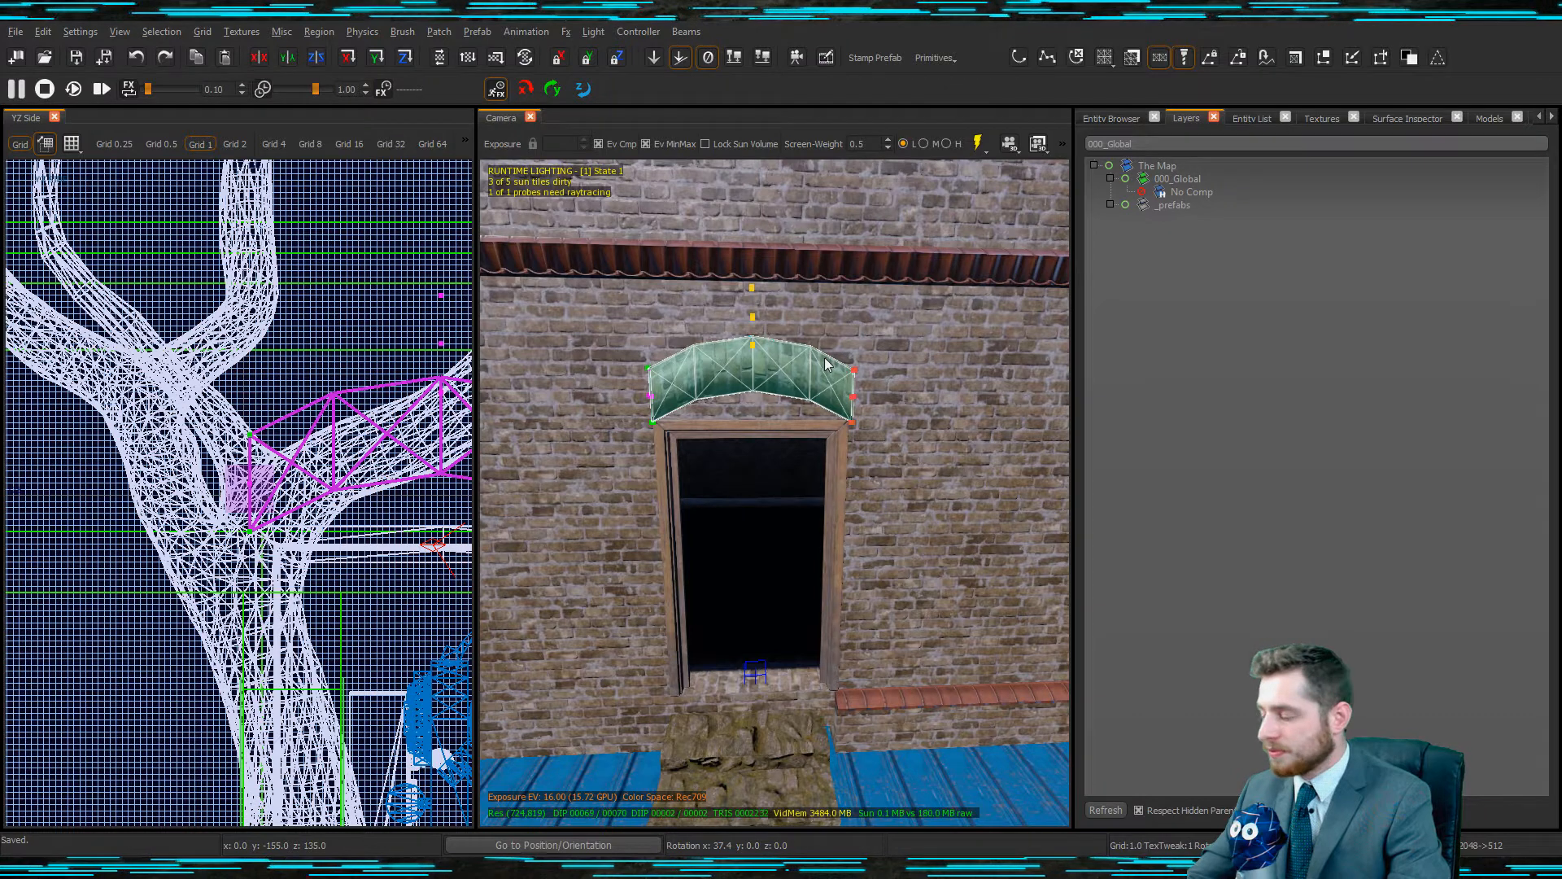
pyautogui.moveTo(197, 407); pyautogui.dragTo(305, 601)
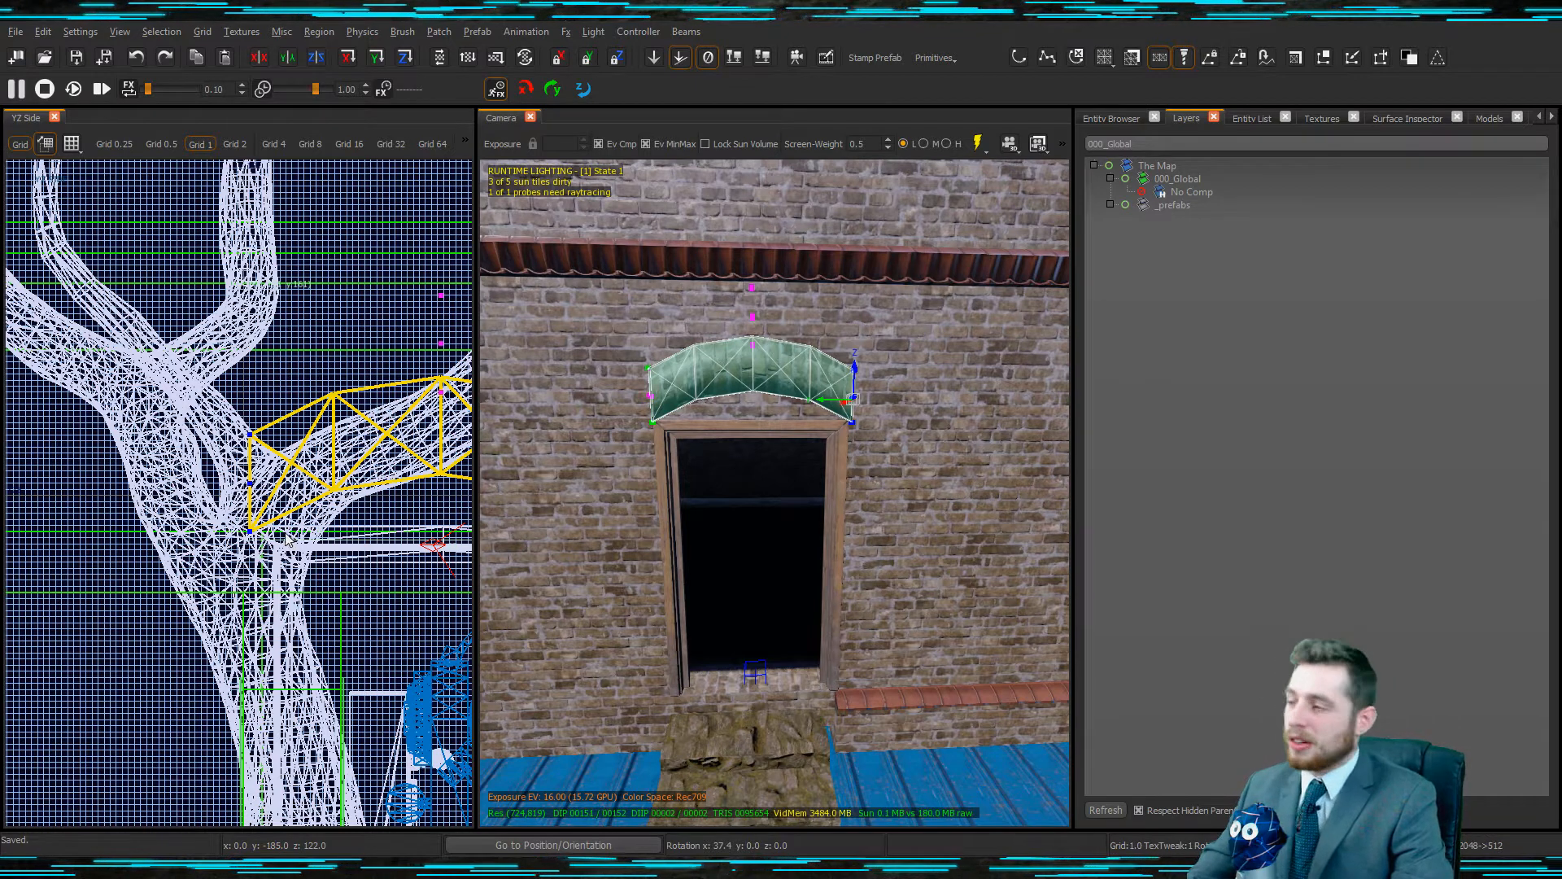
pyautogui.press('4')
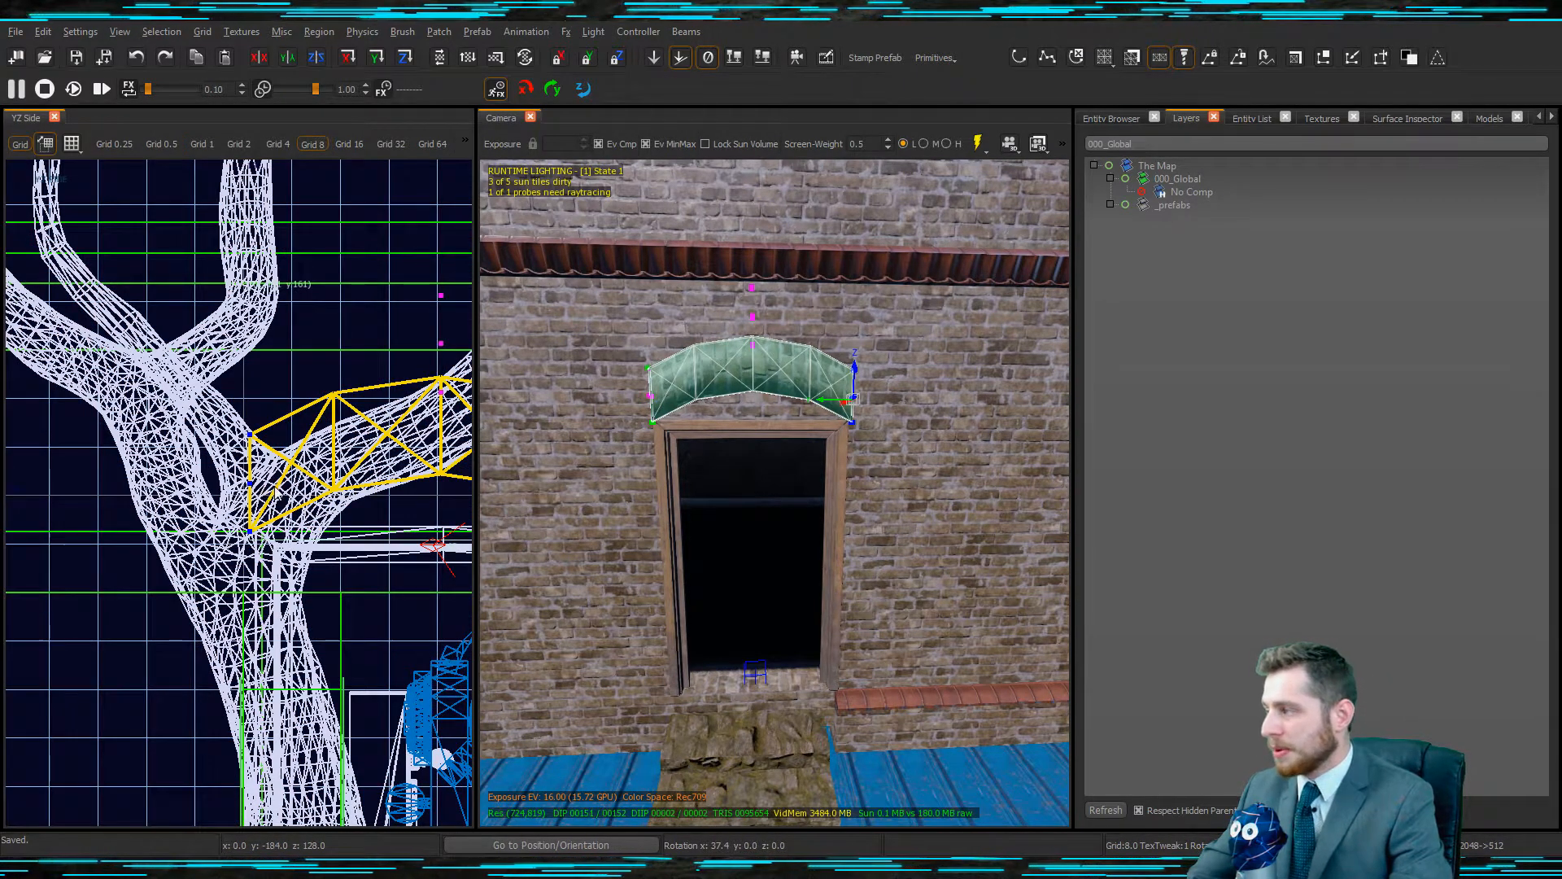
pyautogui.press('3')
# Try rotating the arch's right-end vertices 30 degrees outward, and undo the attempt.
pyautogui.moveTo(296, 497); pyautogui.dragTo(308, 395)
pyautogui.moveTo(190, 379); pyautogui.dragTo(293, 487)
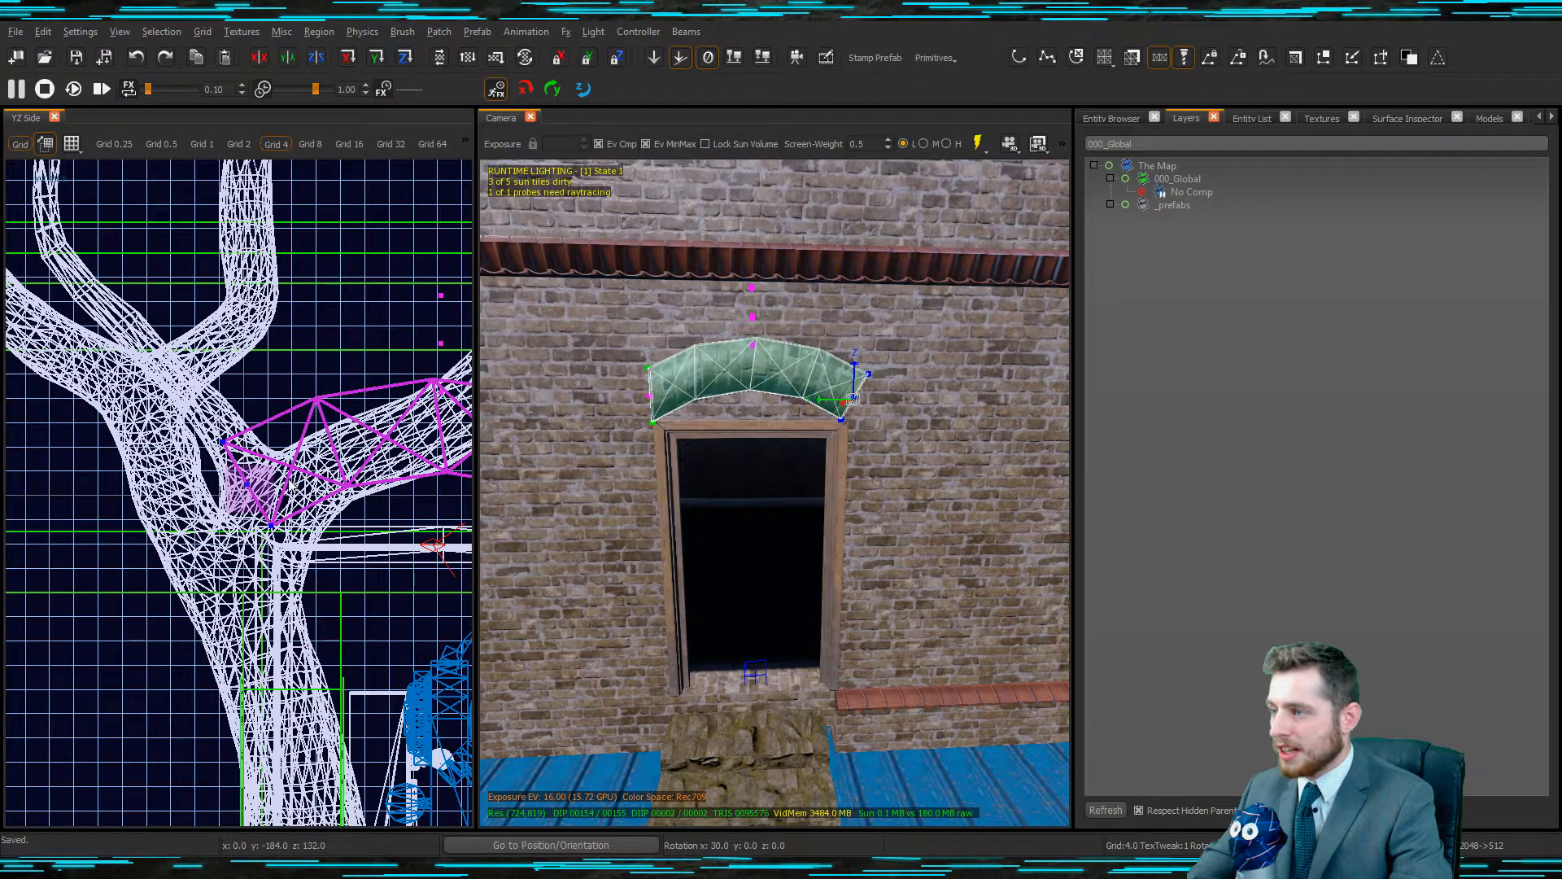
pyautogui.moveTo(746, 359); pyautogui.dragTo(677, 458)
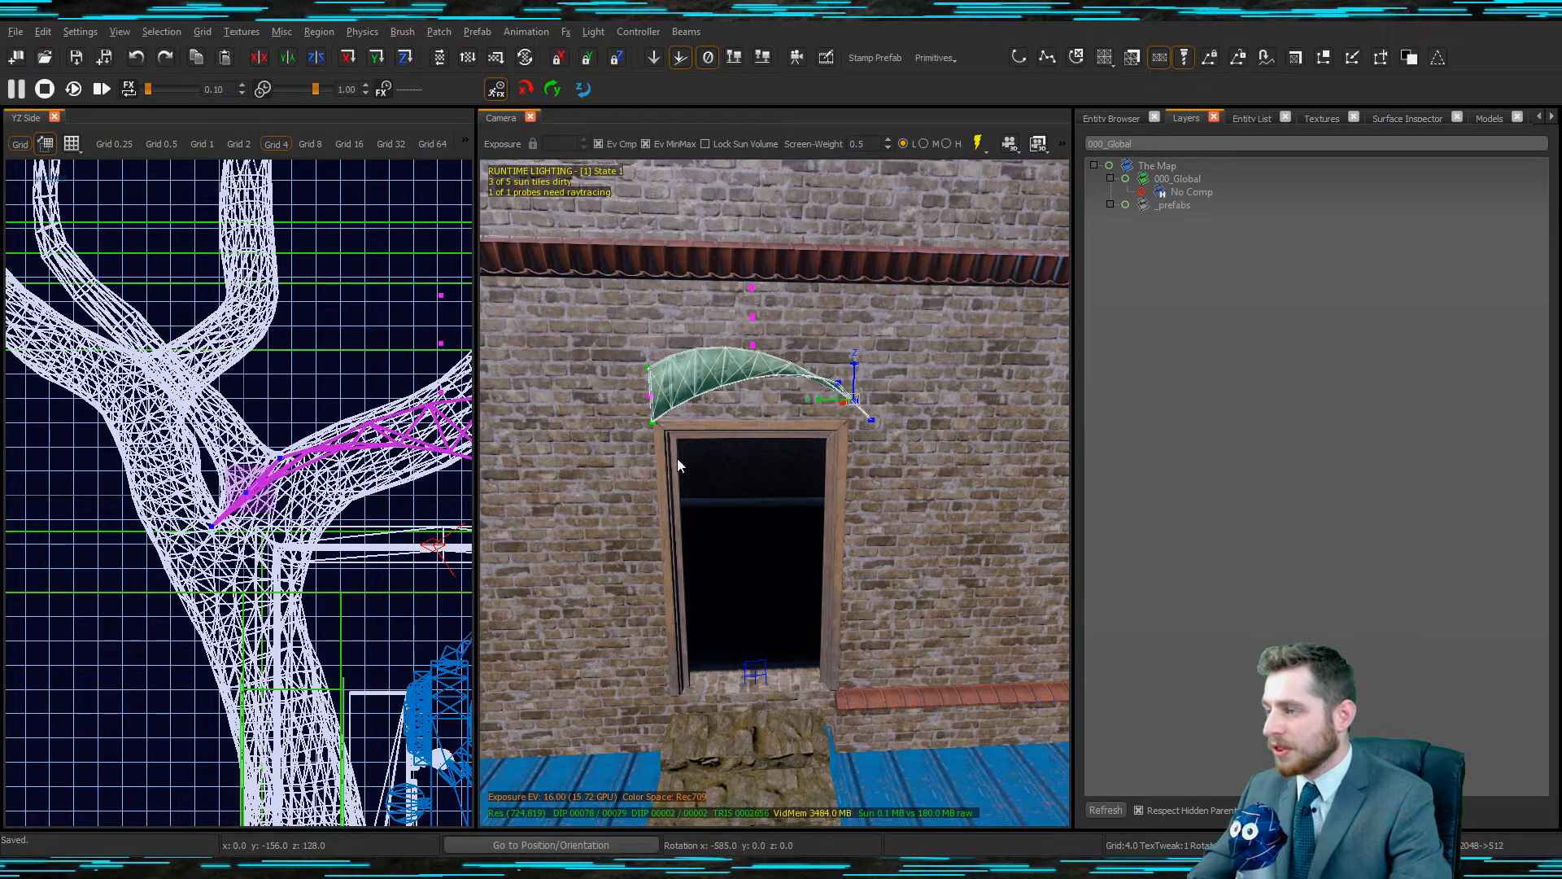
pyautogui.hotkey('ctrl', 'z')
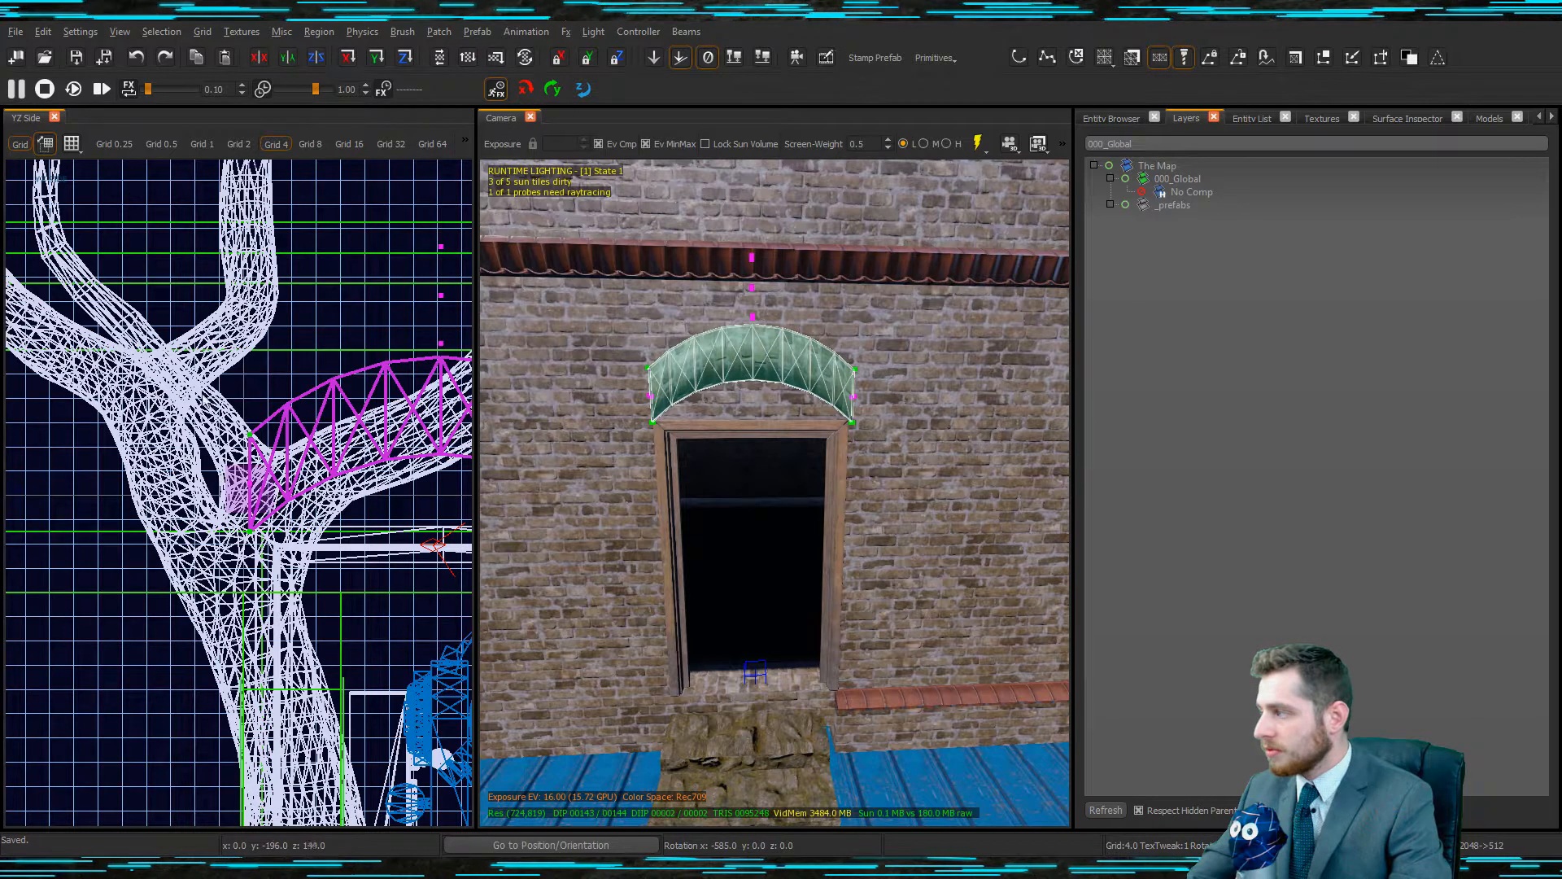
# Rotate the right-end and left-end vertices of the arch 30 degrees each so that both ends slant outward.
pyautogui.moveTo(202, 402); pyautogui.dragTo(315, 583)
pyautogui.press('r')
pyautogui.moveTo(328, 527); pyautogui.dragTo(336, 476)
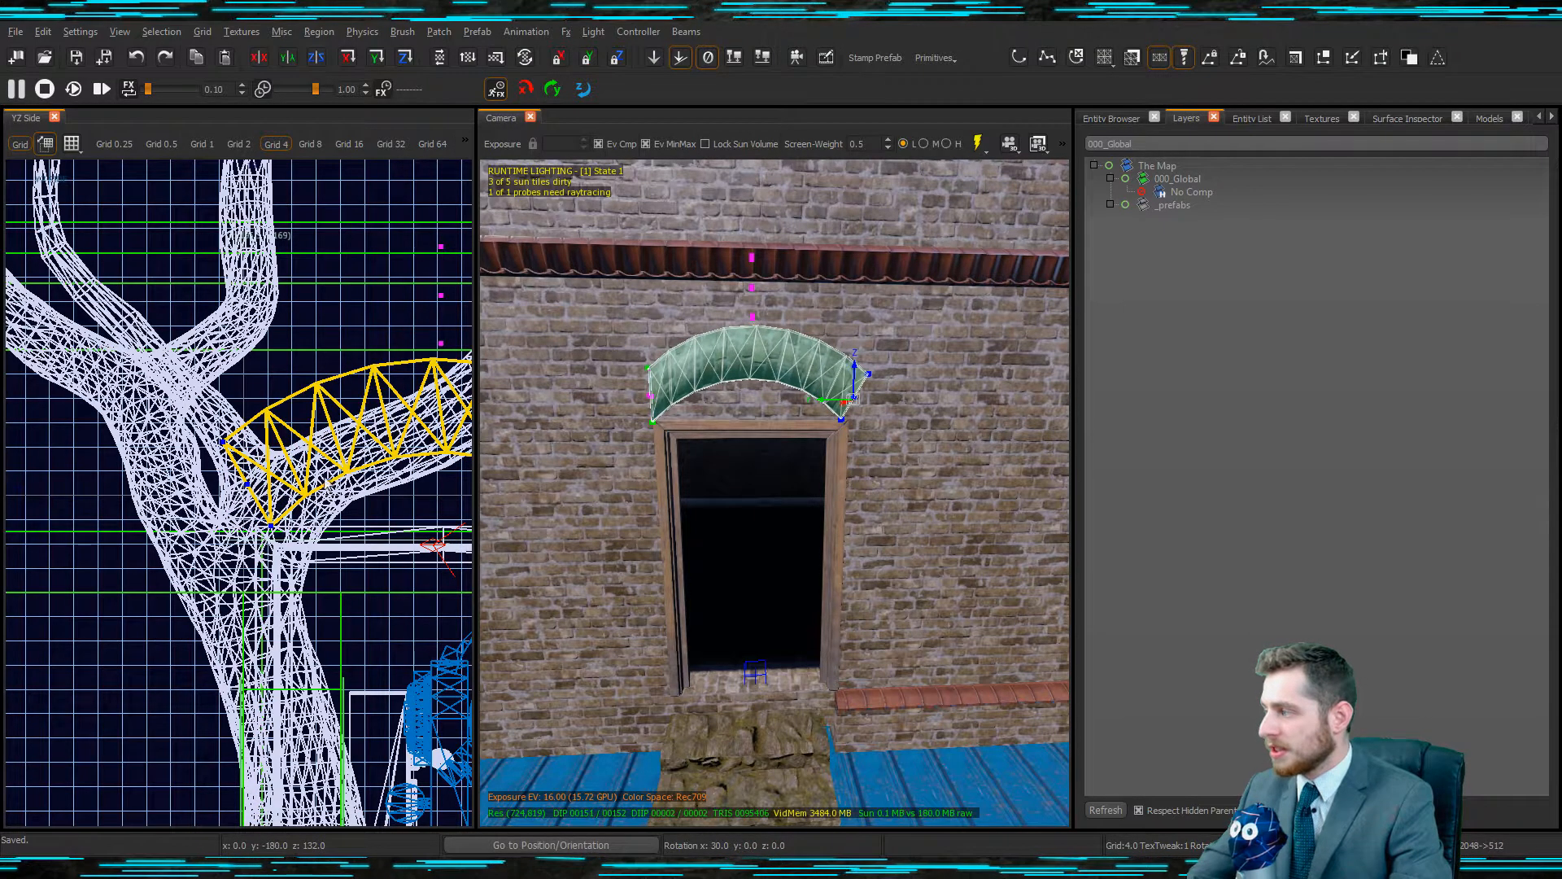
pyautogui.moveTo(601, 325); pyautogui.dragTo(682, 462)
pyautogui.scroll(-4, 282, 477)
pyautogui.scroll(6, 351, 486)
pyautogui.moveTo(352, 482); pyautogui.dragTo(391, 531)
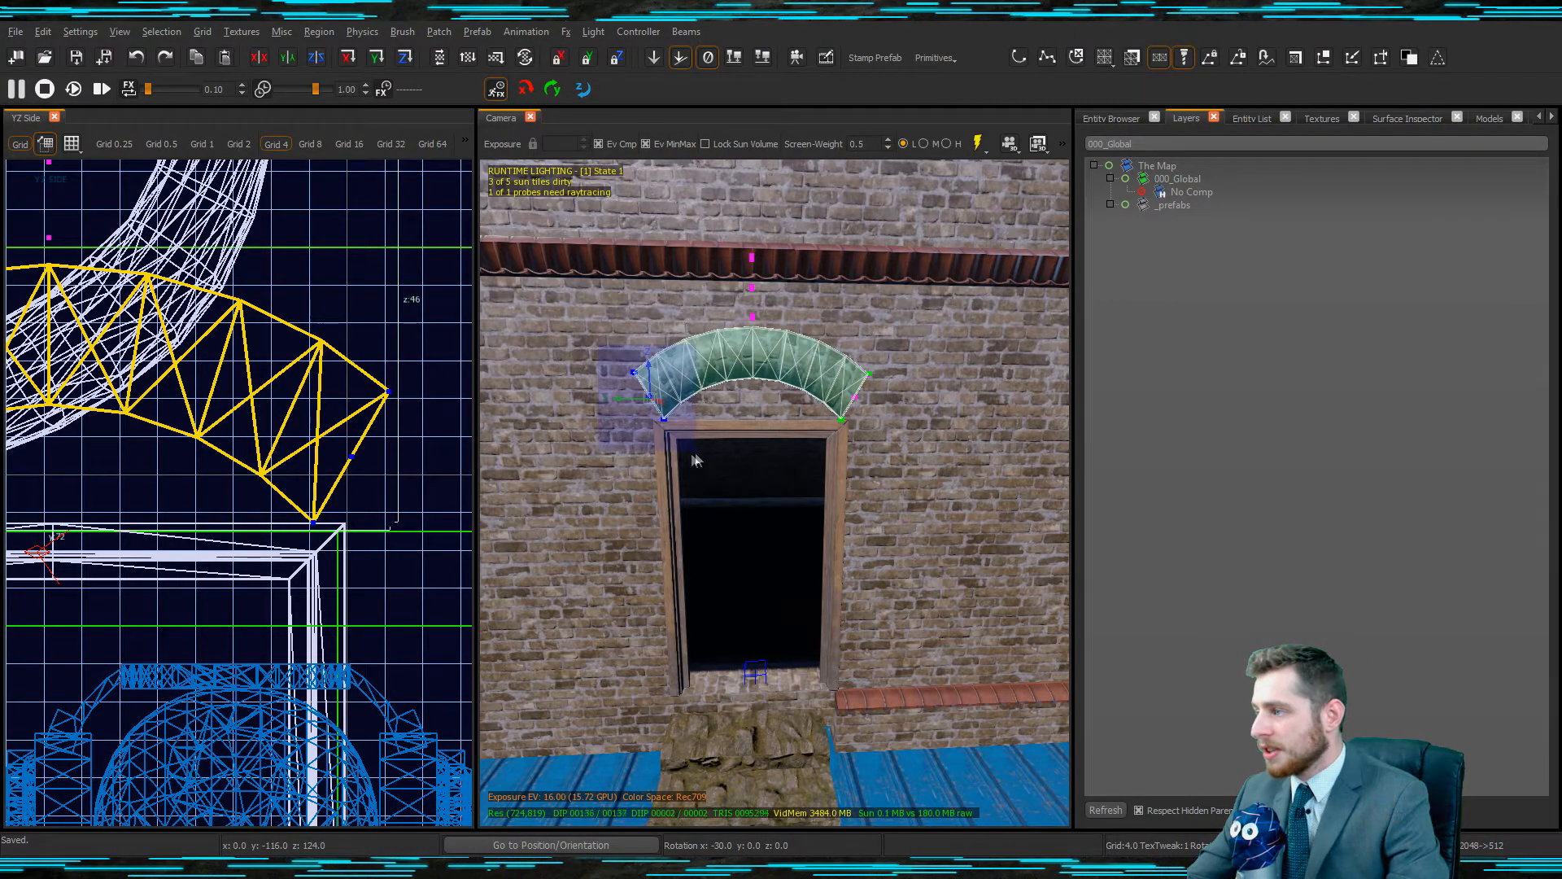
# Move the arch's left-end and right-end vertices one grid unit outward to line up with the door frame's outer corners.
pyautogui.scroll(-2, 340, 450)
pyautogui.scroll(2, 310, 444)
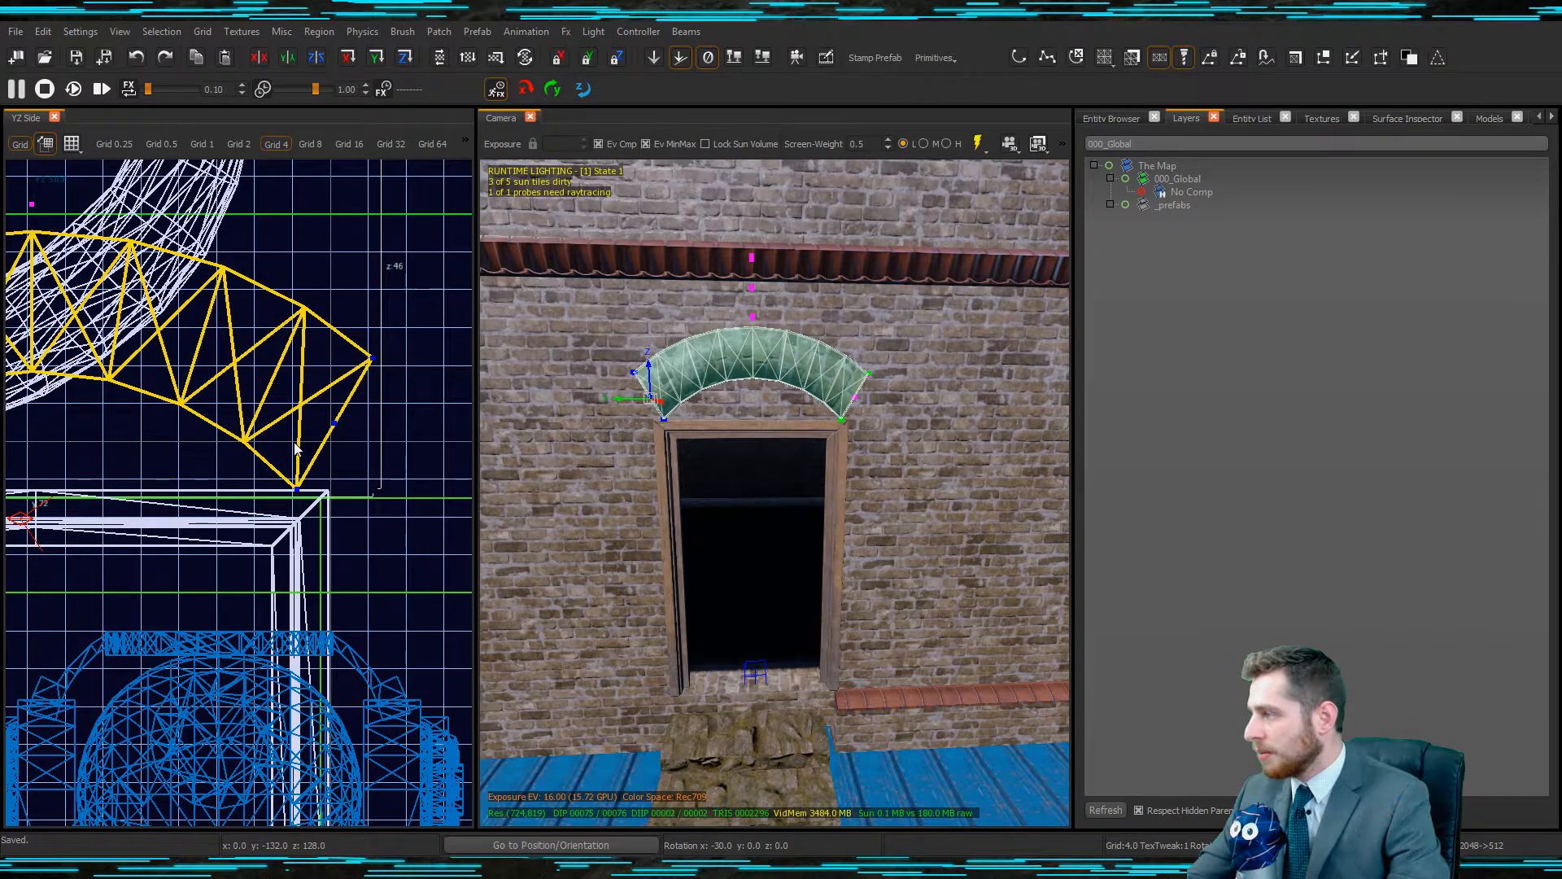
pyautogui.moveTo(302, 447); pyautogui.dragTo(319, 452)
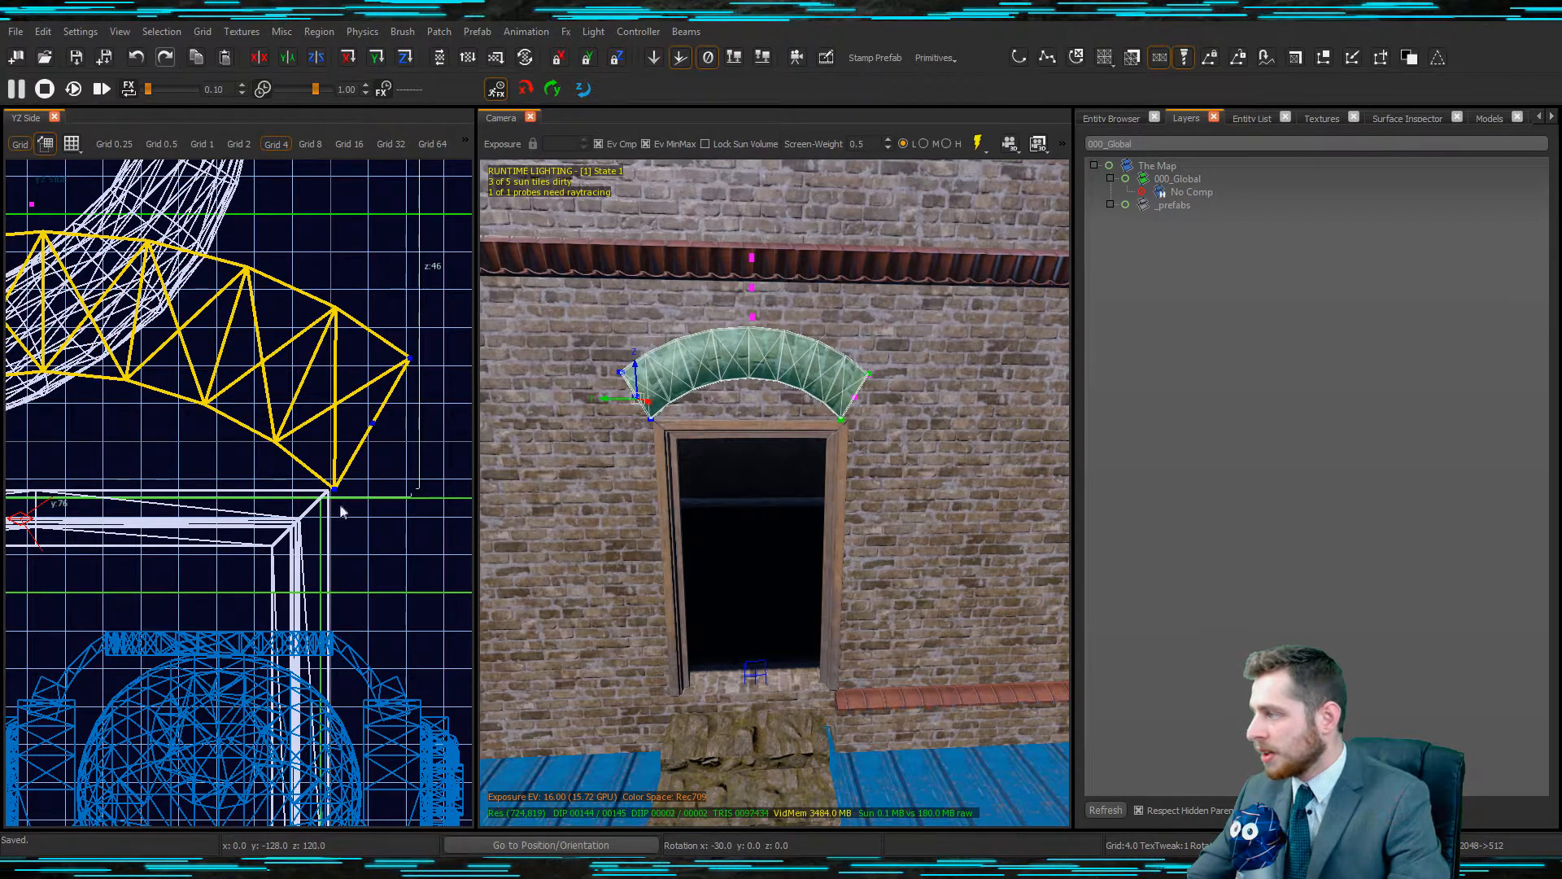
pyautogui.moveTo(916, 345); pyautogui.dragTo(829, 441)
pyautogui.scroll(-7, 416, 474)
pyautogui.scroll(5, 293, 478)
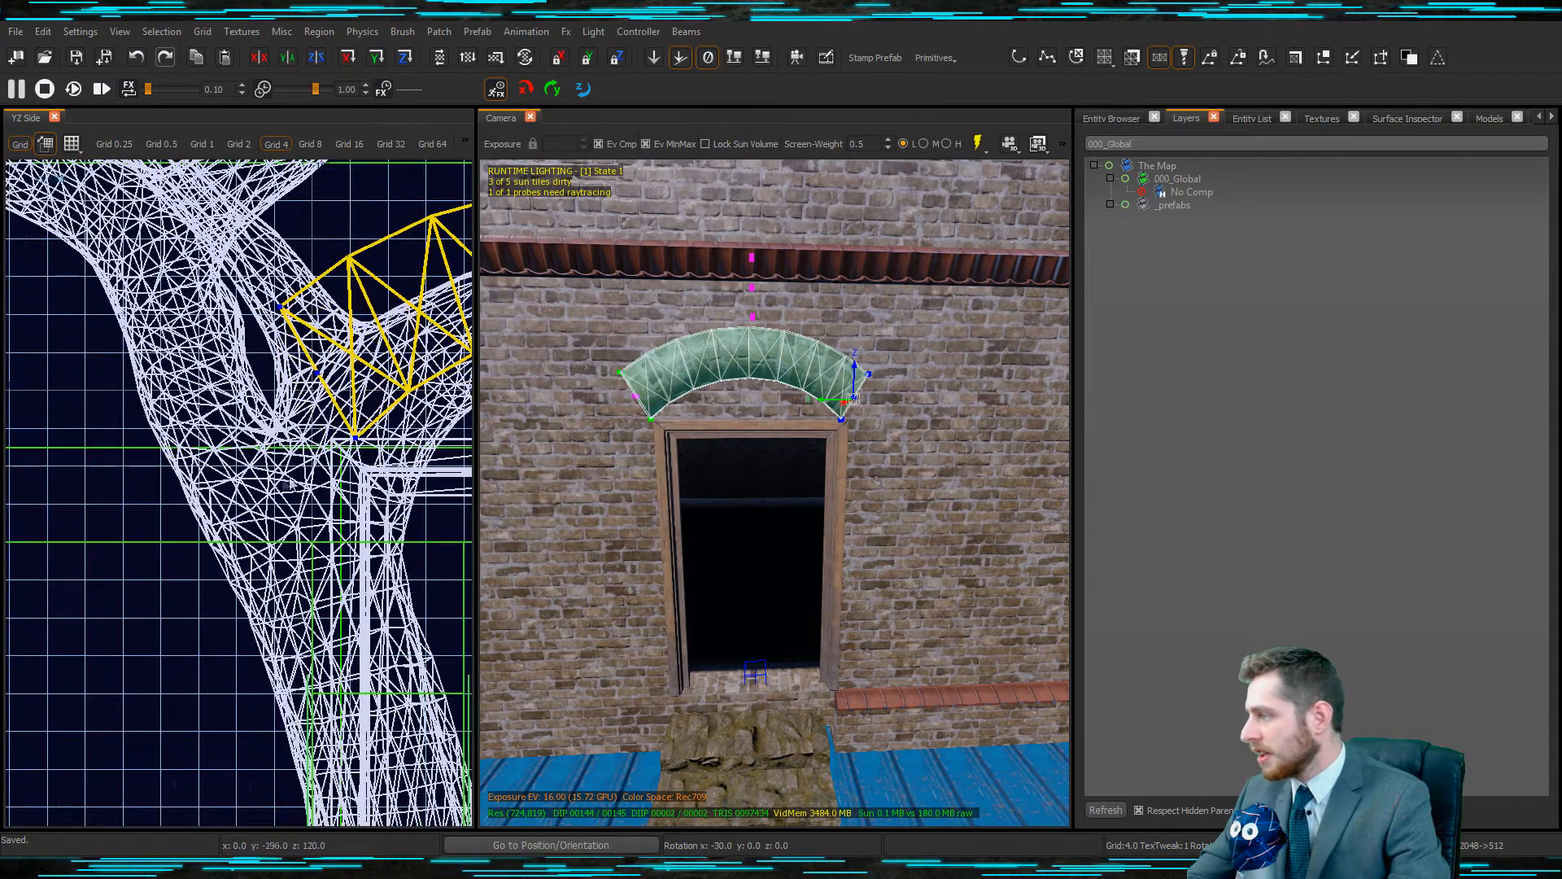
pyautogui.moveTo(339, 440); pyautogui.dragTo(323, 446)
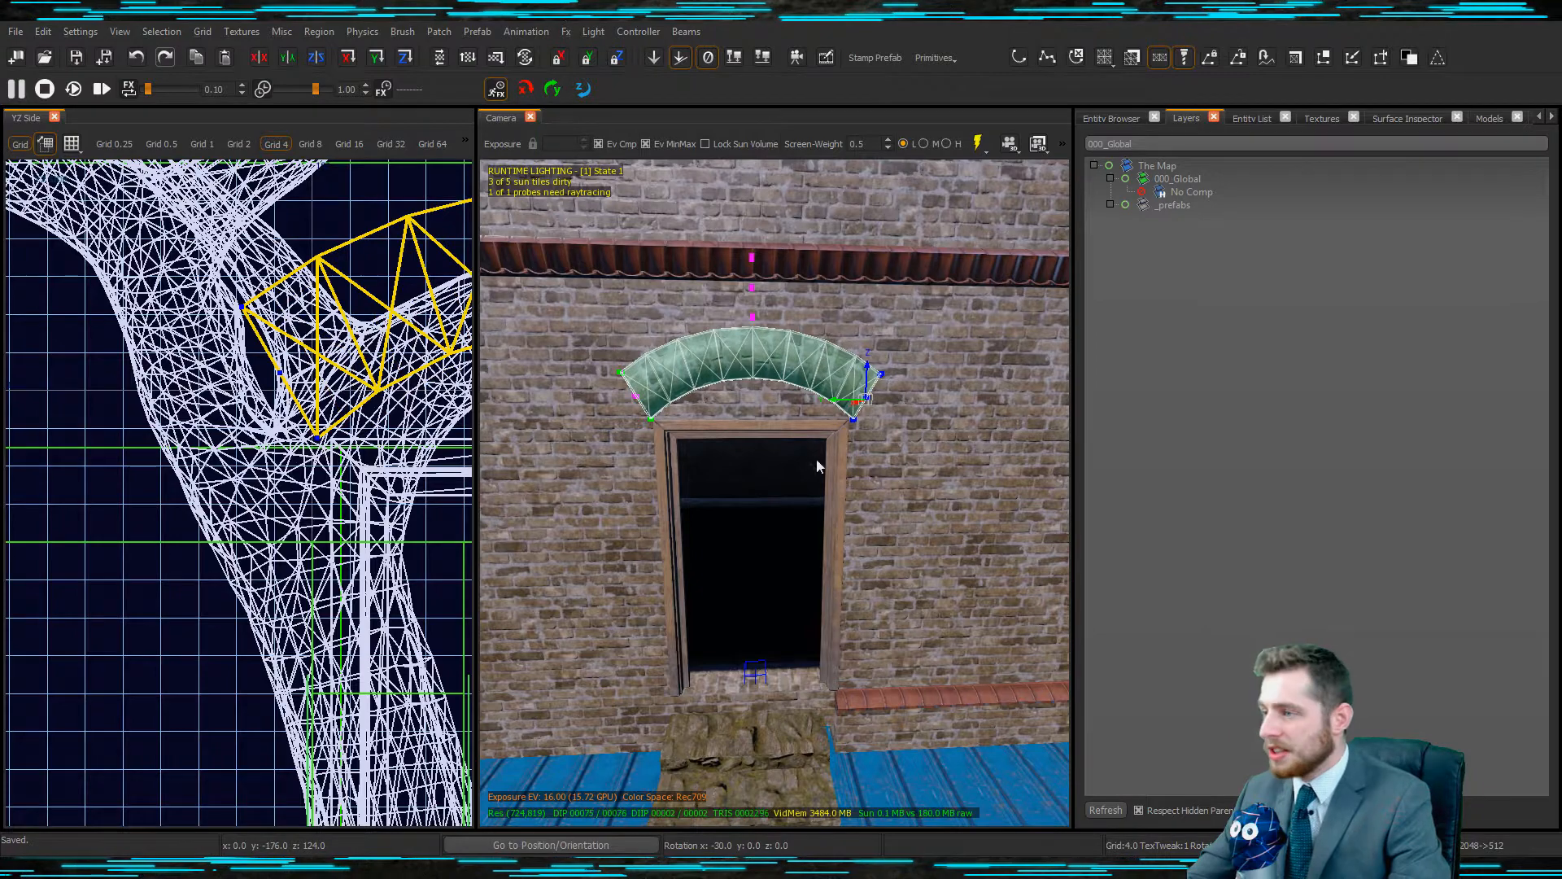
# Apply the mtl_fxanim_gp_brick_worn_heavy_grout_brown_crack texture to the whole arch with Natural patch mapping.
pyautogui.press('Escape')
pyautogui.press('Escape')
pyautogui.moveTo(827, 465)
pyautogui.mouseDown(button='right')
pyautogui.moveTo(827, 504)
pyautogui.moveTo(814, 466)
pyautogui.moveTo(844, 366)
pyautogui.mouseUp(button='right')
pyautogui.click(844, 378)
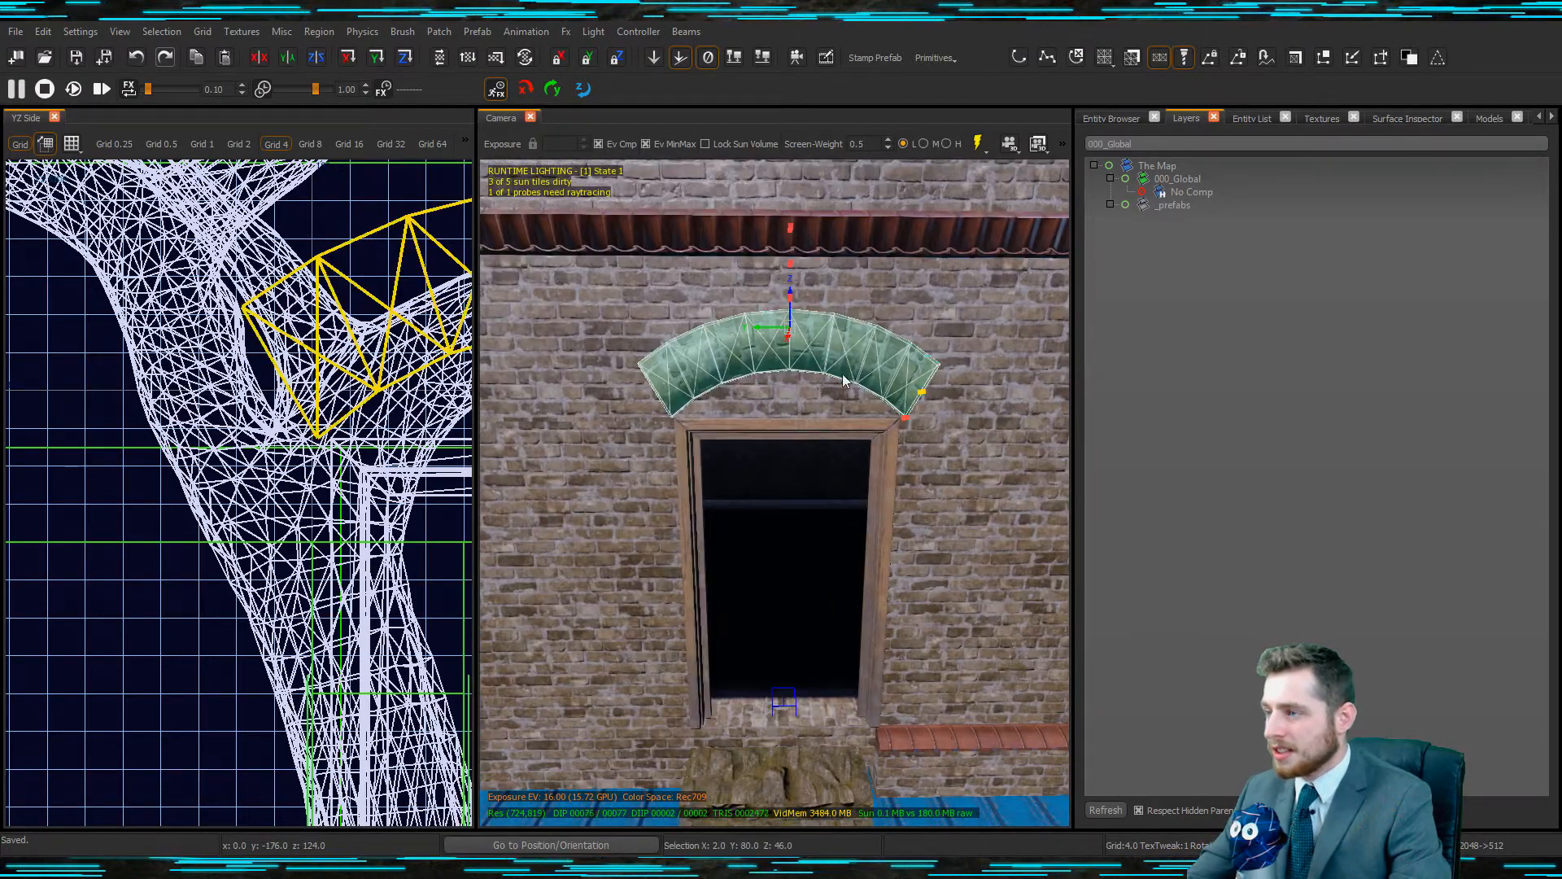
pyautogui.press('t')
pyautogui.click(1136, 377)
pyautogui.press('s')
pyautogui.click(1189, 355)
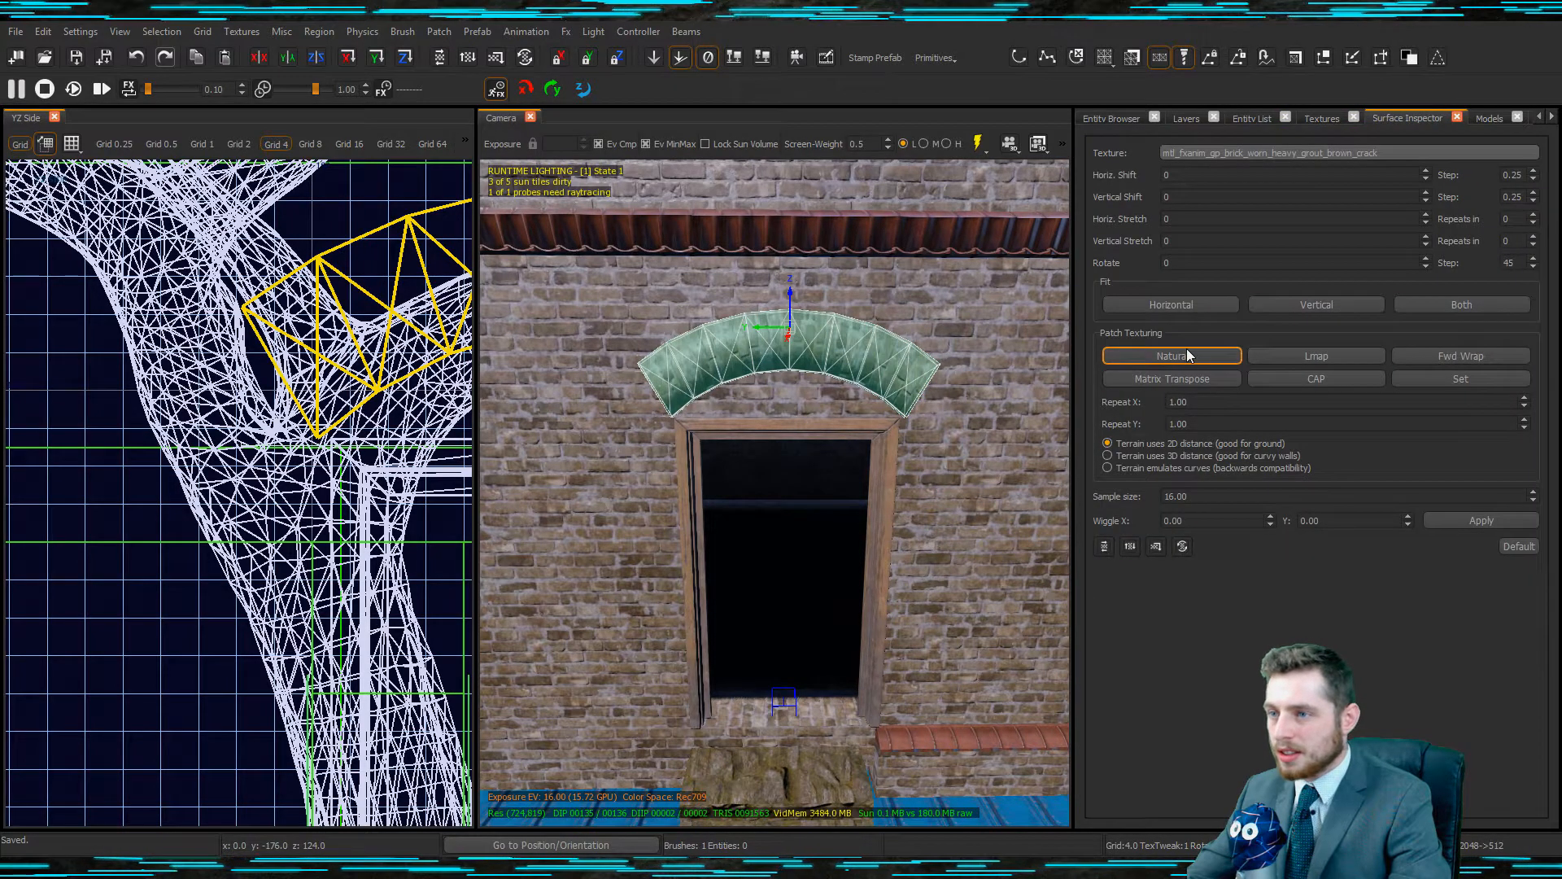
pyautogui.press('Escape')
pyautogui.moveTo(768, 467); pyautogui.dragTo(854, 480, button='right')
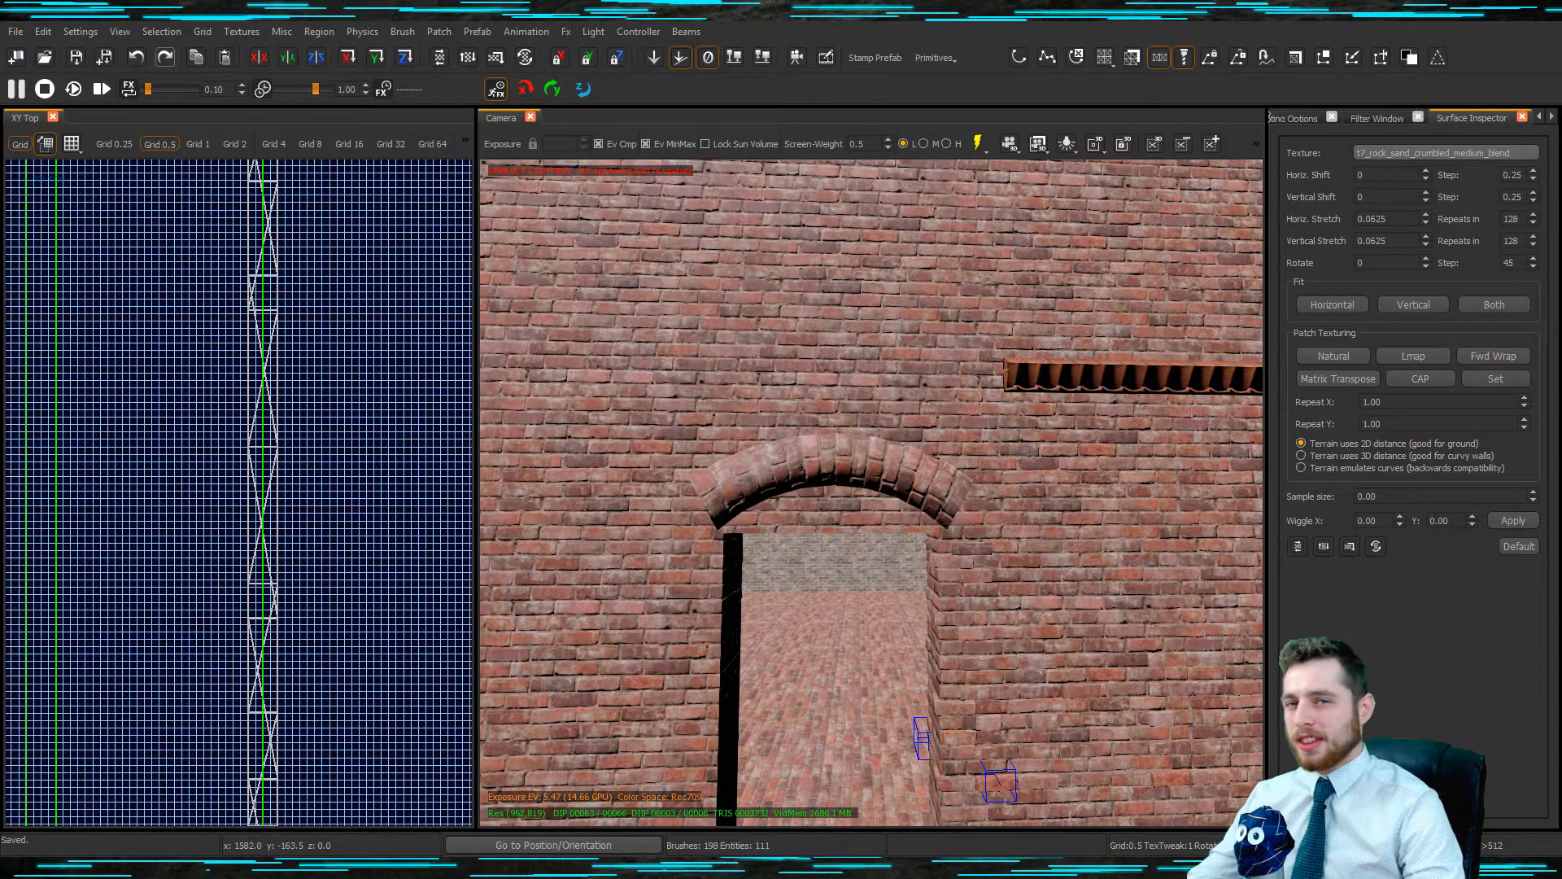
# Examine the patch mesh and brick texture of the arch over the red brick doorway, especially at its slanted ends.
pyautogui.scroll(3, 879, 538)
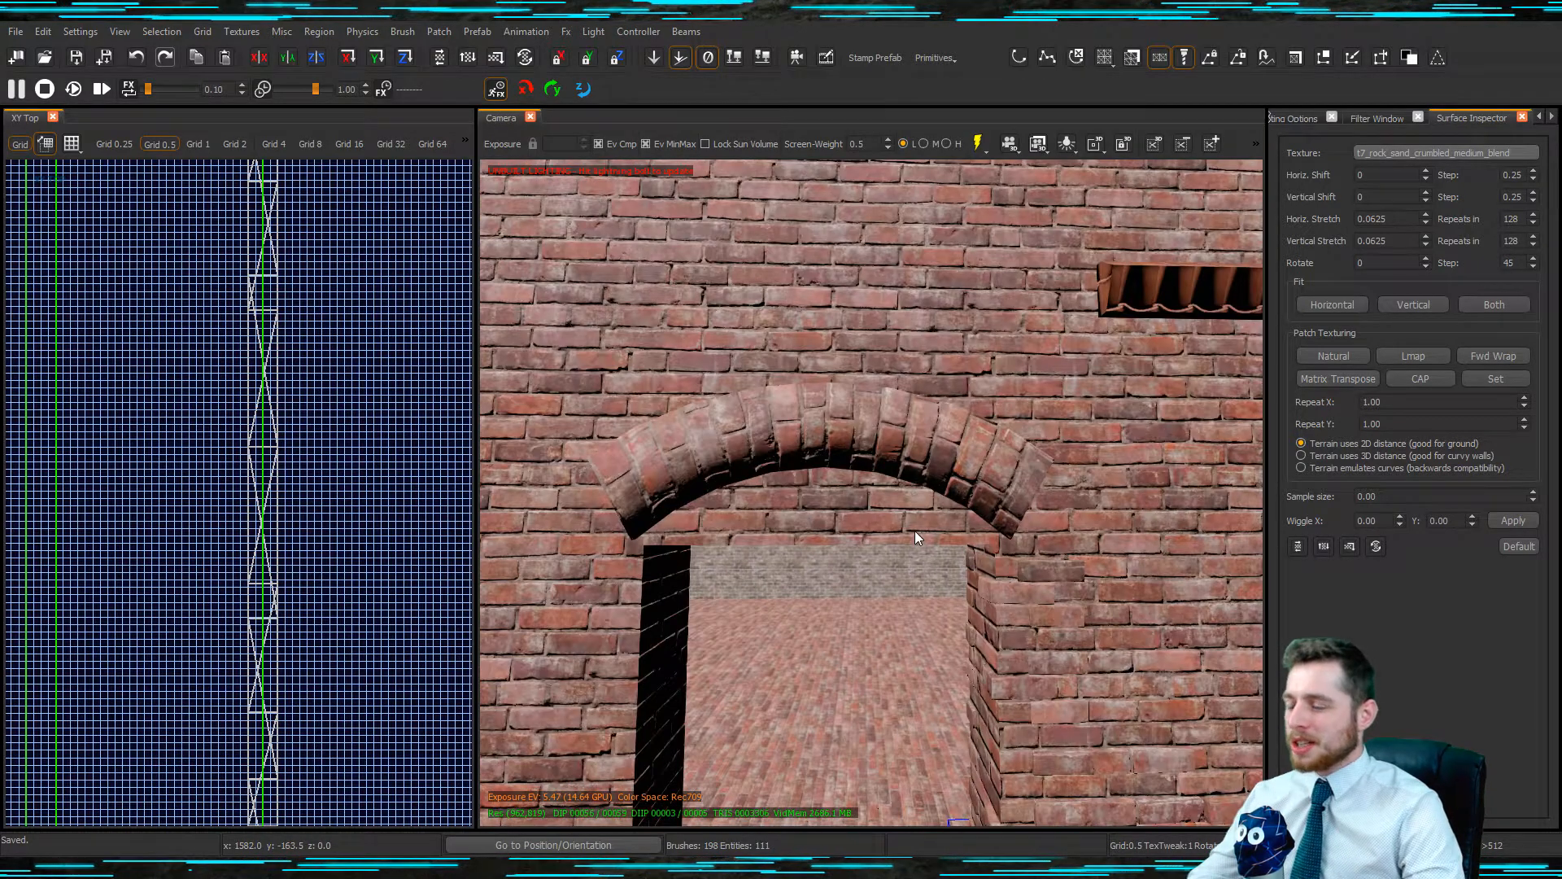
pyautogui.keyDown('shift'); pyautogui.click(905, 472); pyautogui.keyUp('shift')
pyautogui.press('v')
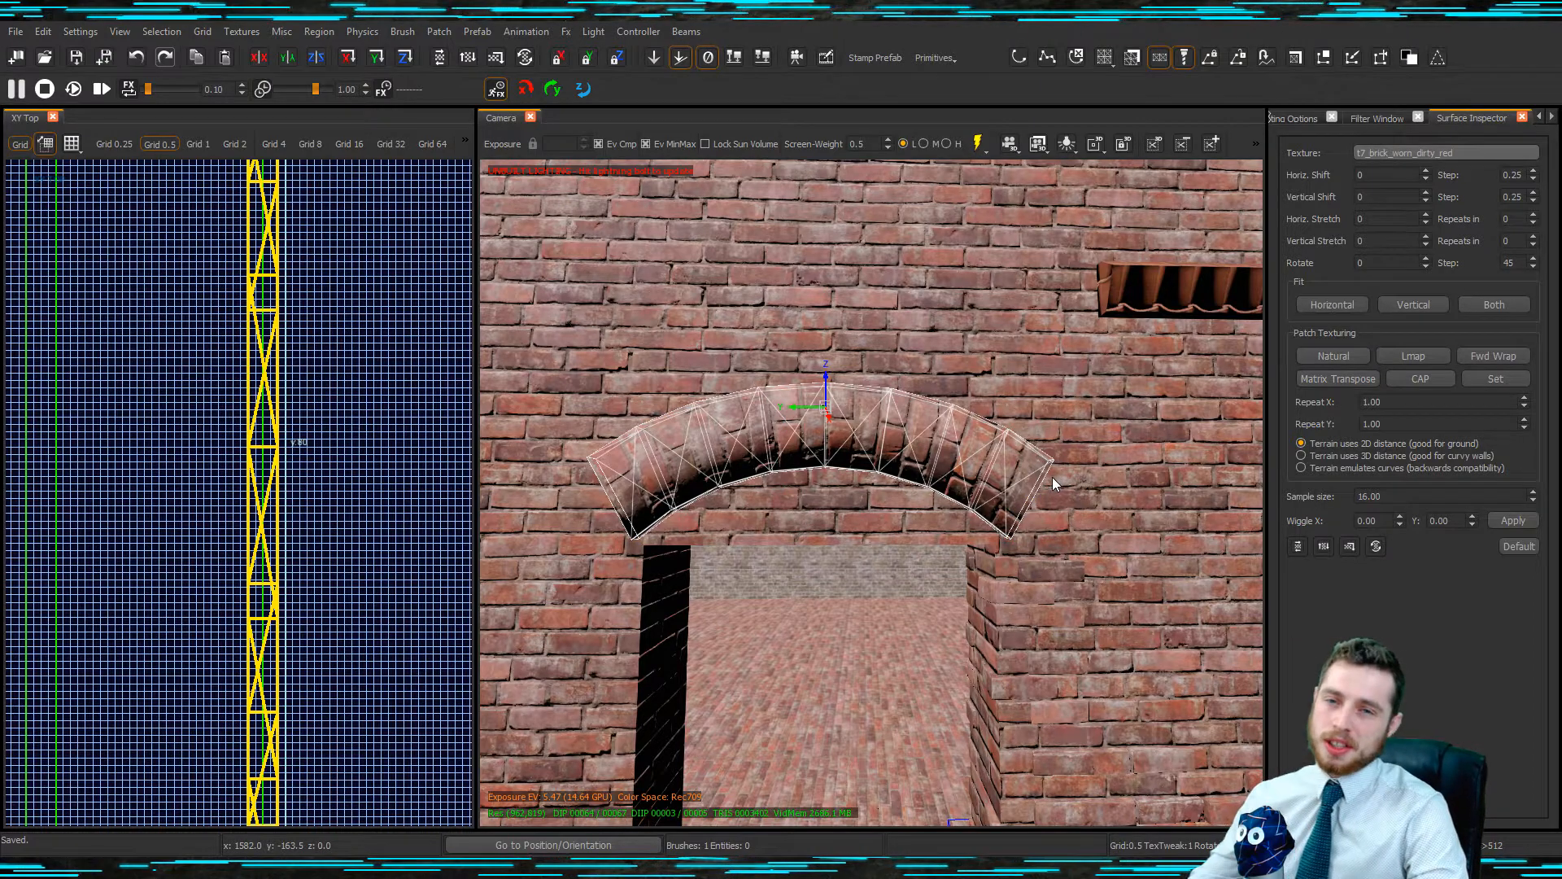
pyautogui.scroll(3, 940, 529)
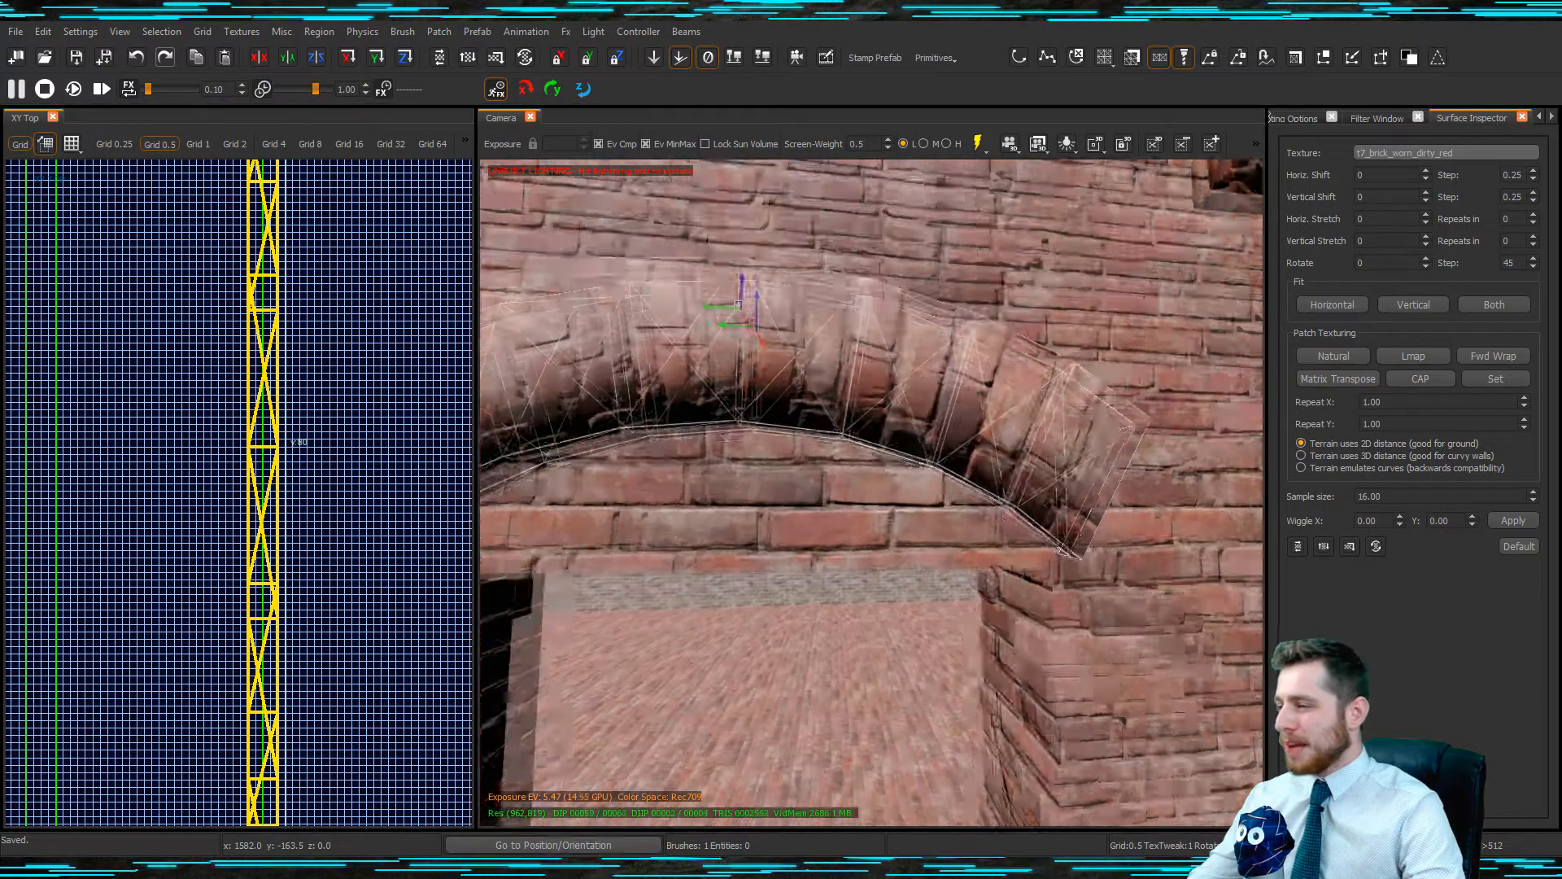
pyautogui.moveTo(940, 534); pyautogui.dragTo(939, 537, button='right')
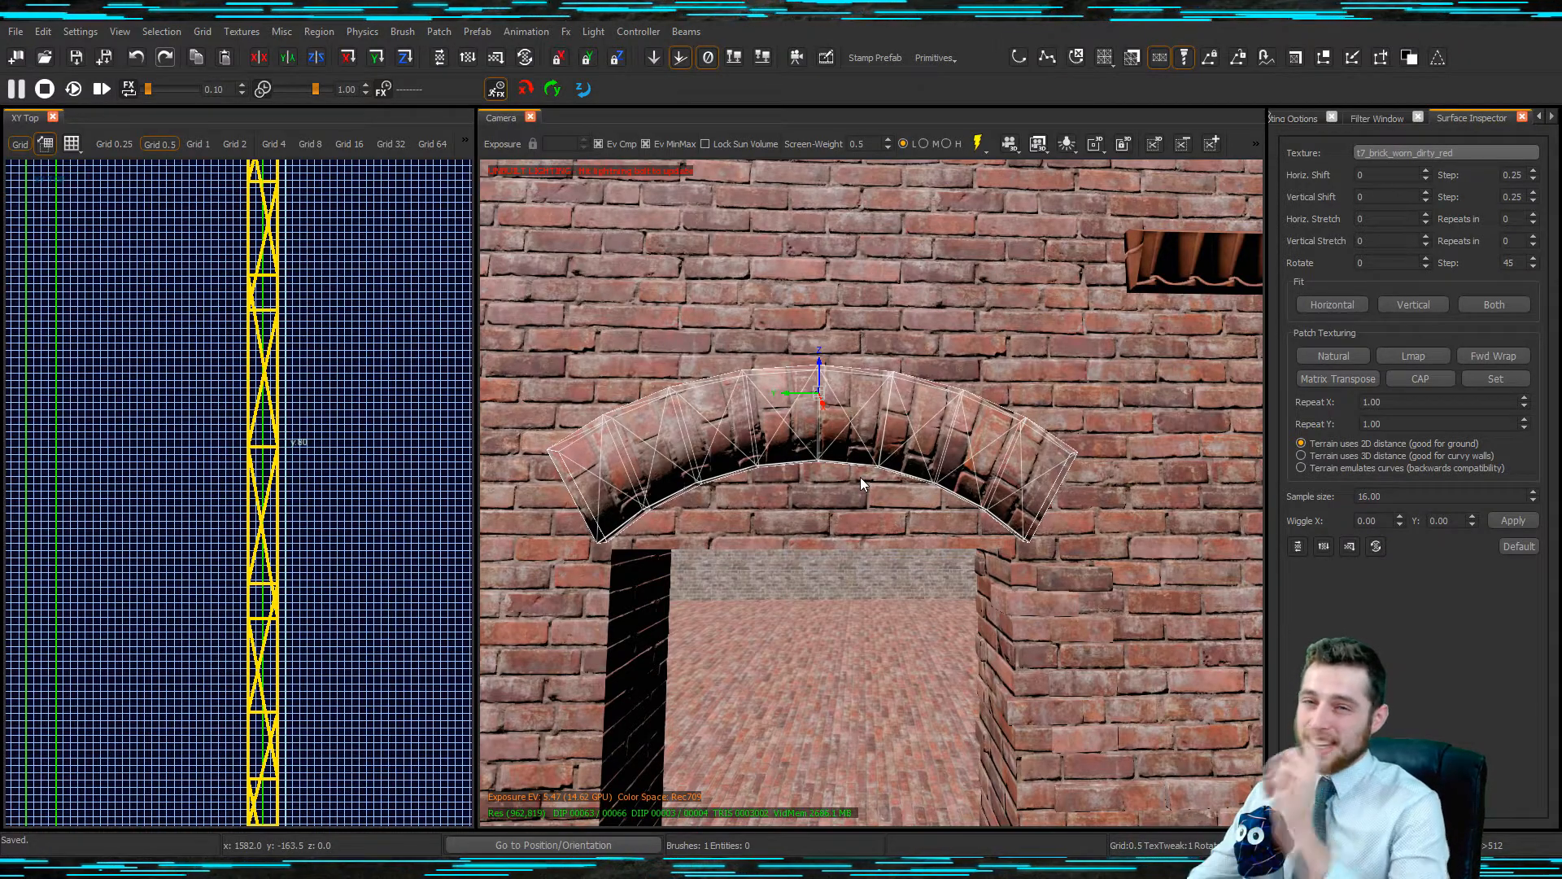
pyautogui.press('Escape')
# Try placing the p7_brick_dirty_01_wet model at the arch's right end, and delete the trial brick.
pyautogui.scroll(4, 886, 470)
pyautogui.scroll(-6, 918, 490)
pyautogui.moveTo(919, 484); pyautogui.dragTo(958, 496, button='right')
pyautogui.press('m')
pyautogui.moveTo(1350, 243); pyautogui.dragTo(962, 518)
pyautogui.press('Escape')
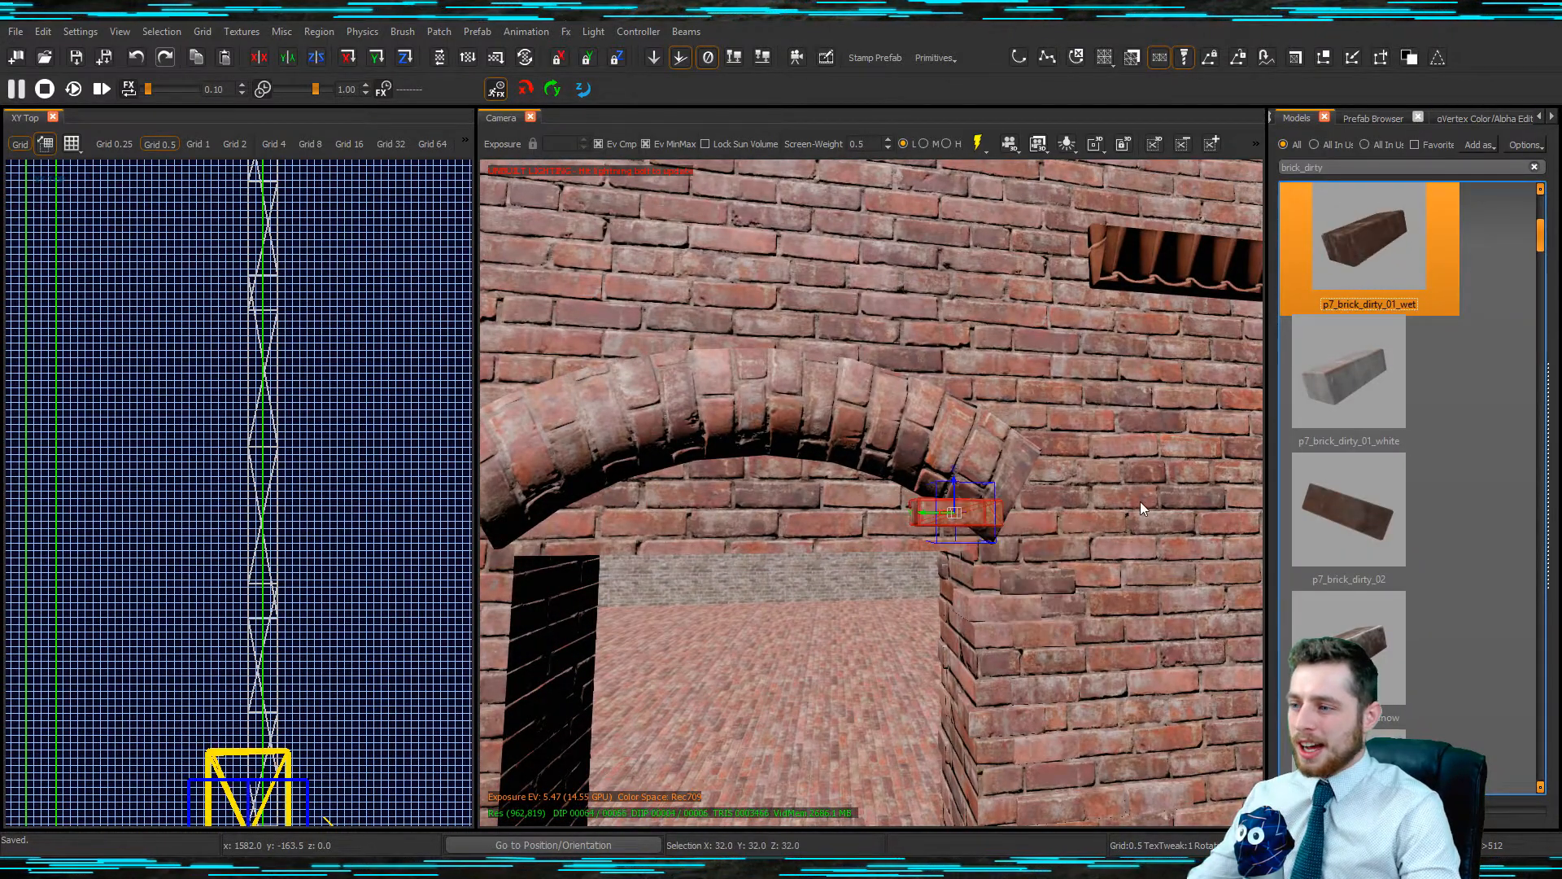
pyautogui.rightClick(1084, 545)
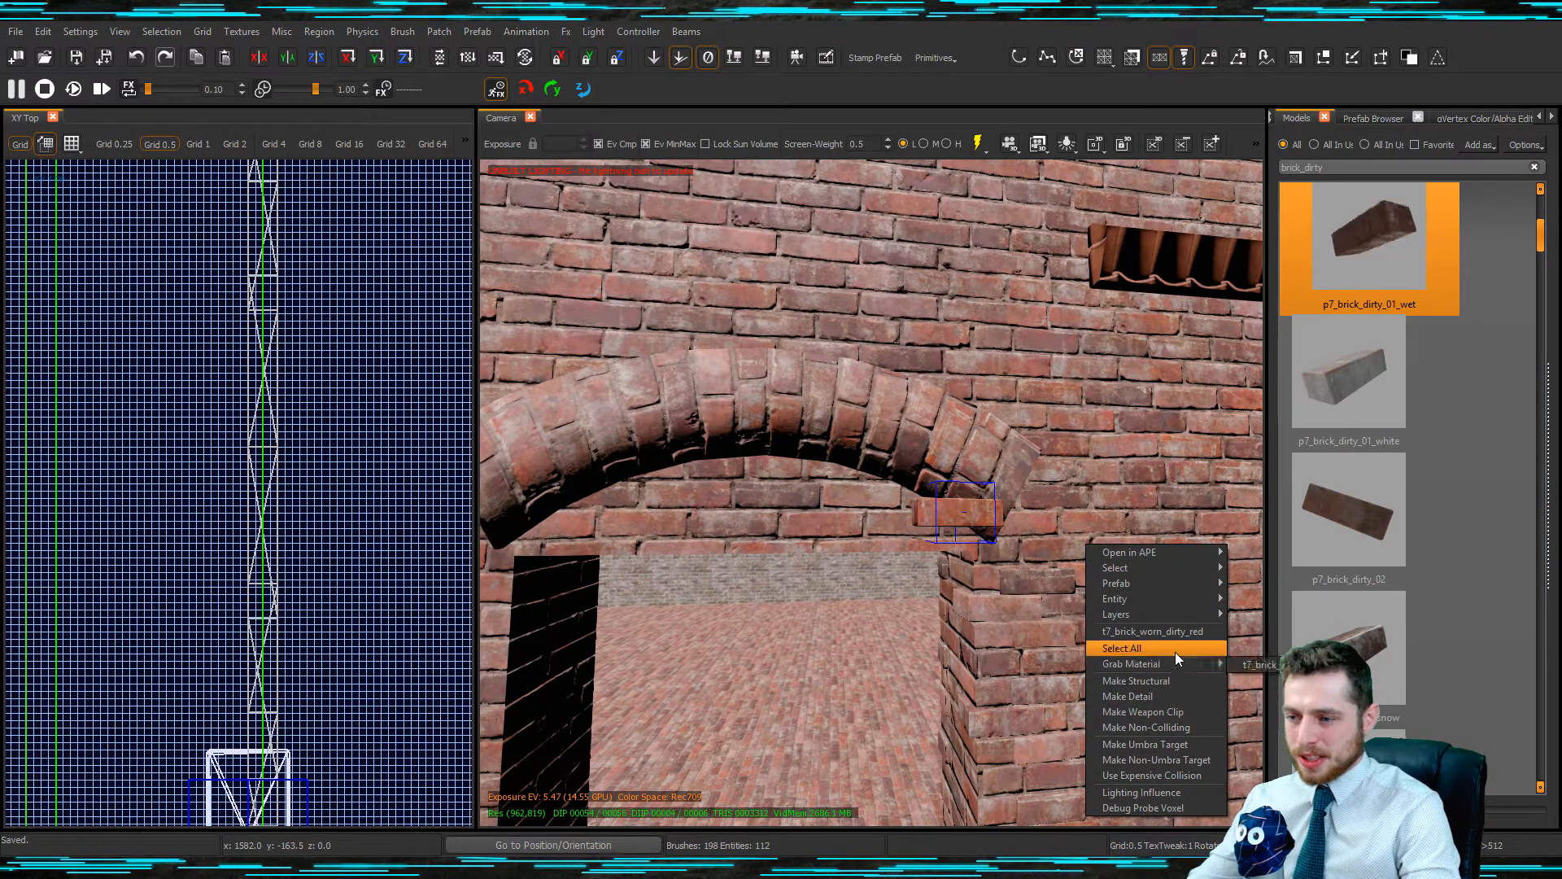
pyautogui.press('Escape')
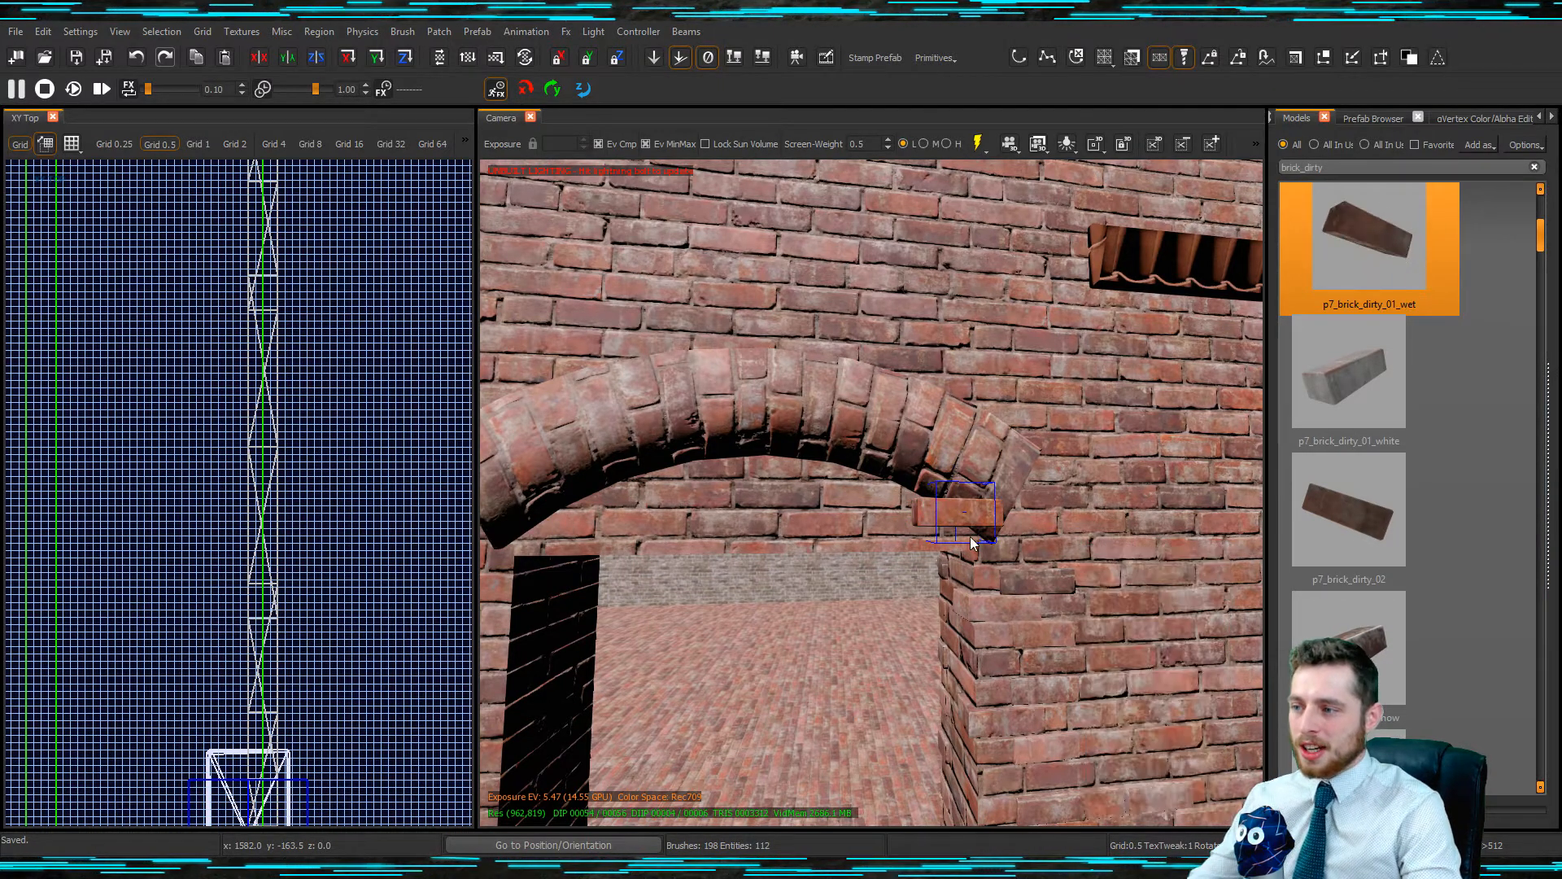
pyautogui.click(949, 518)
pyautogui.press('Delete')
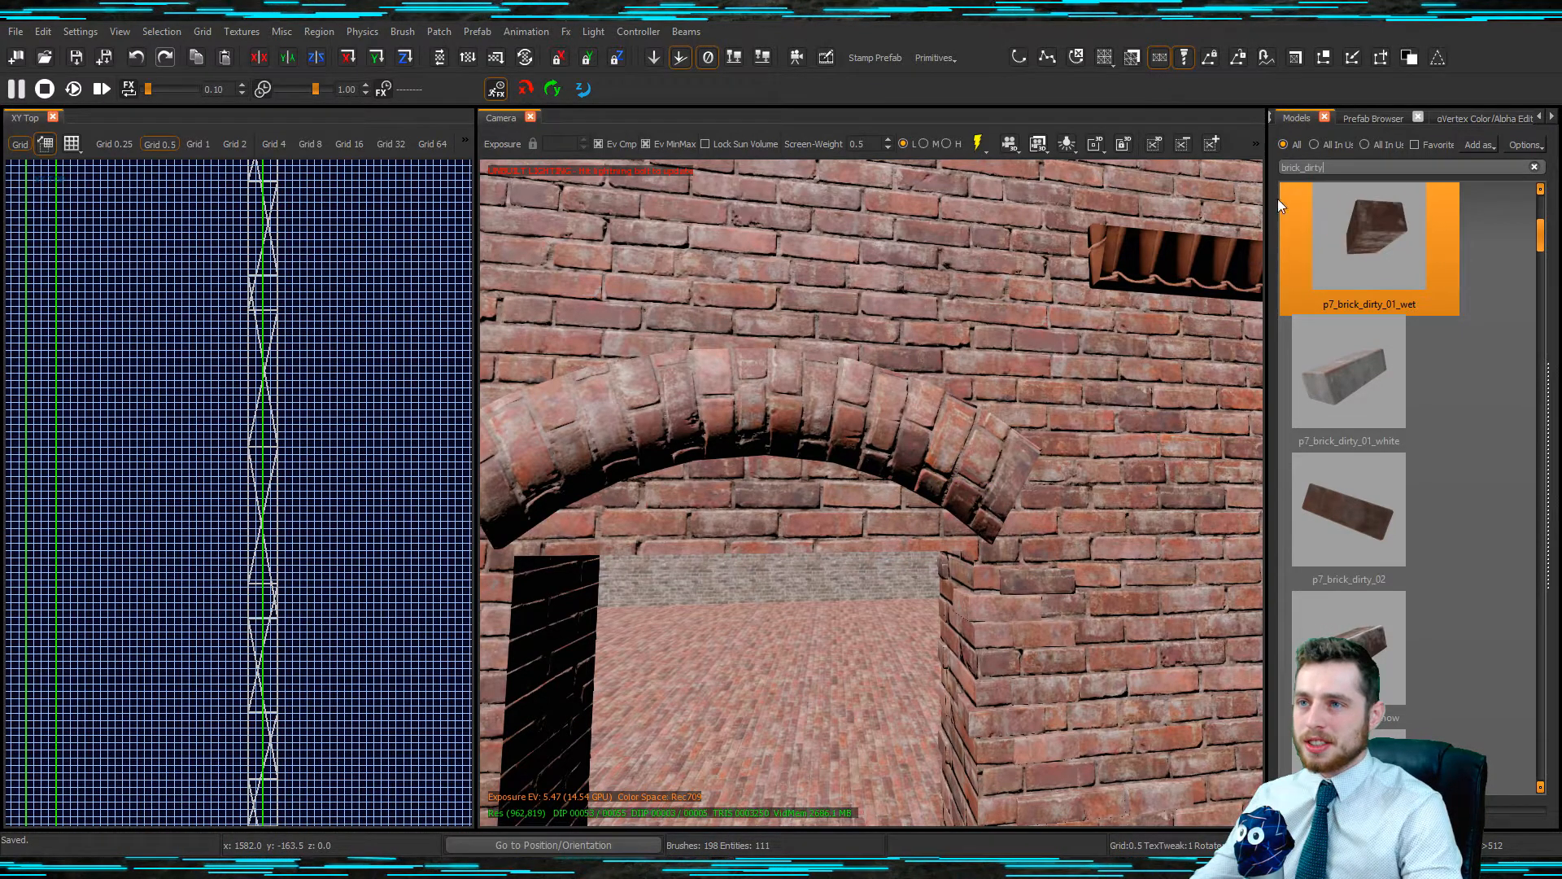
# Place a p7_brick_dirty_01_wet model at the arch's right end and hide everything except the brick, arch and upper wall.
pyautogui.click(1354, 259)
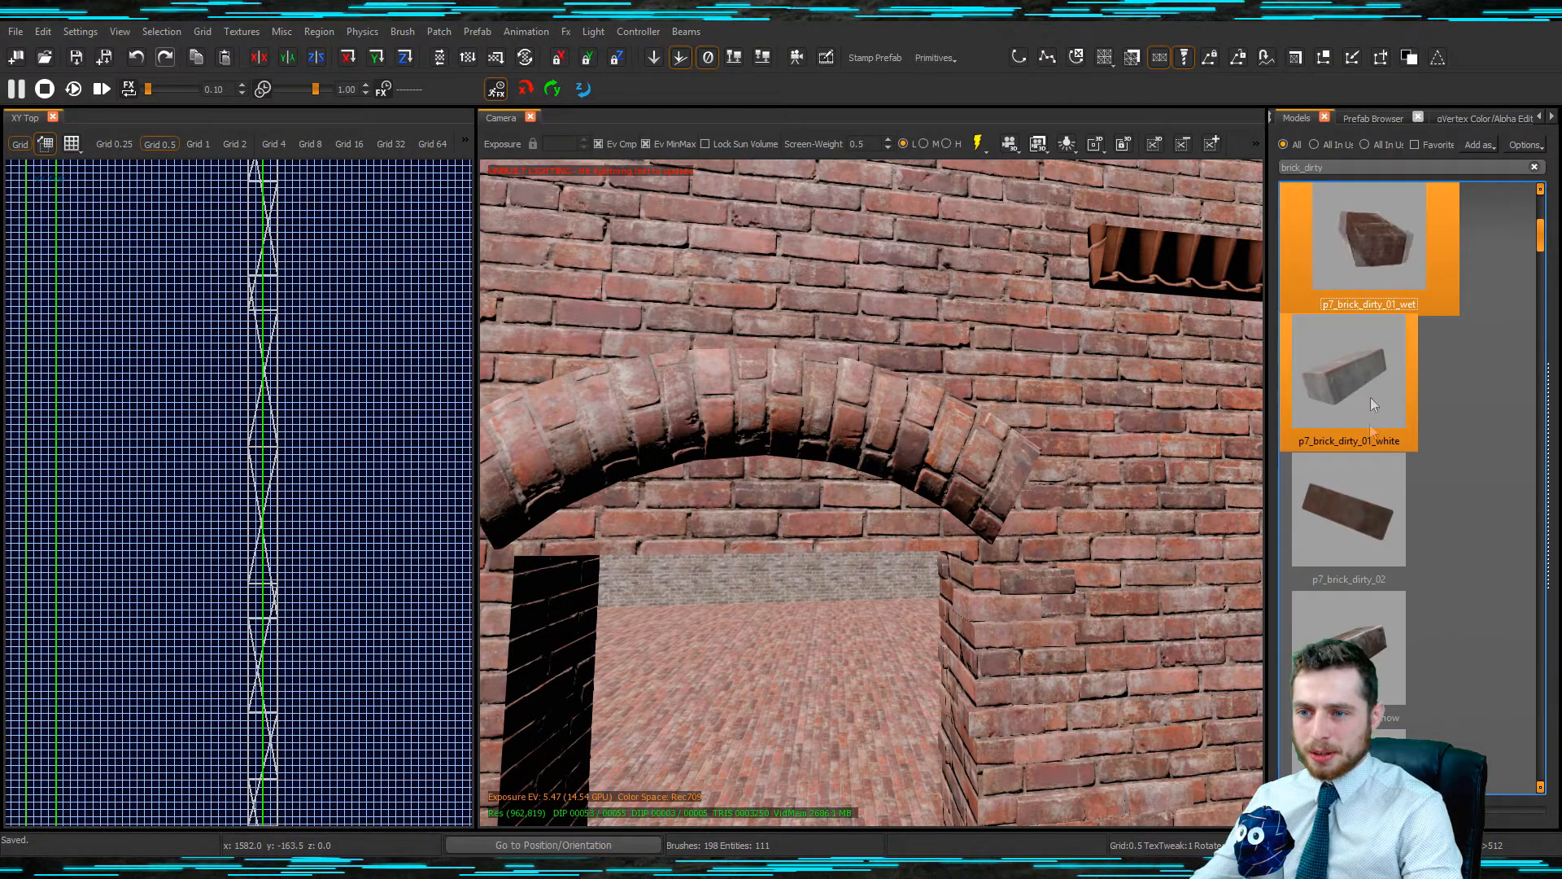
pyautogui.moveTo(1342, 244); pyautogui.dragTo(981, 501)
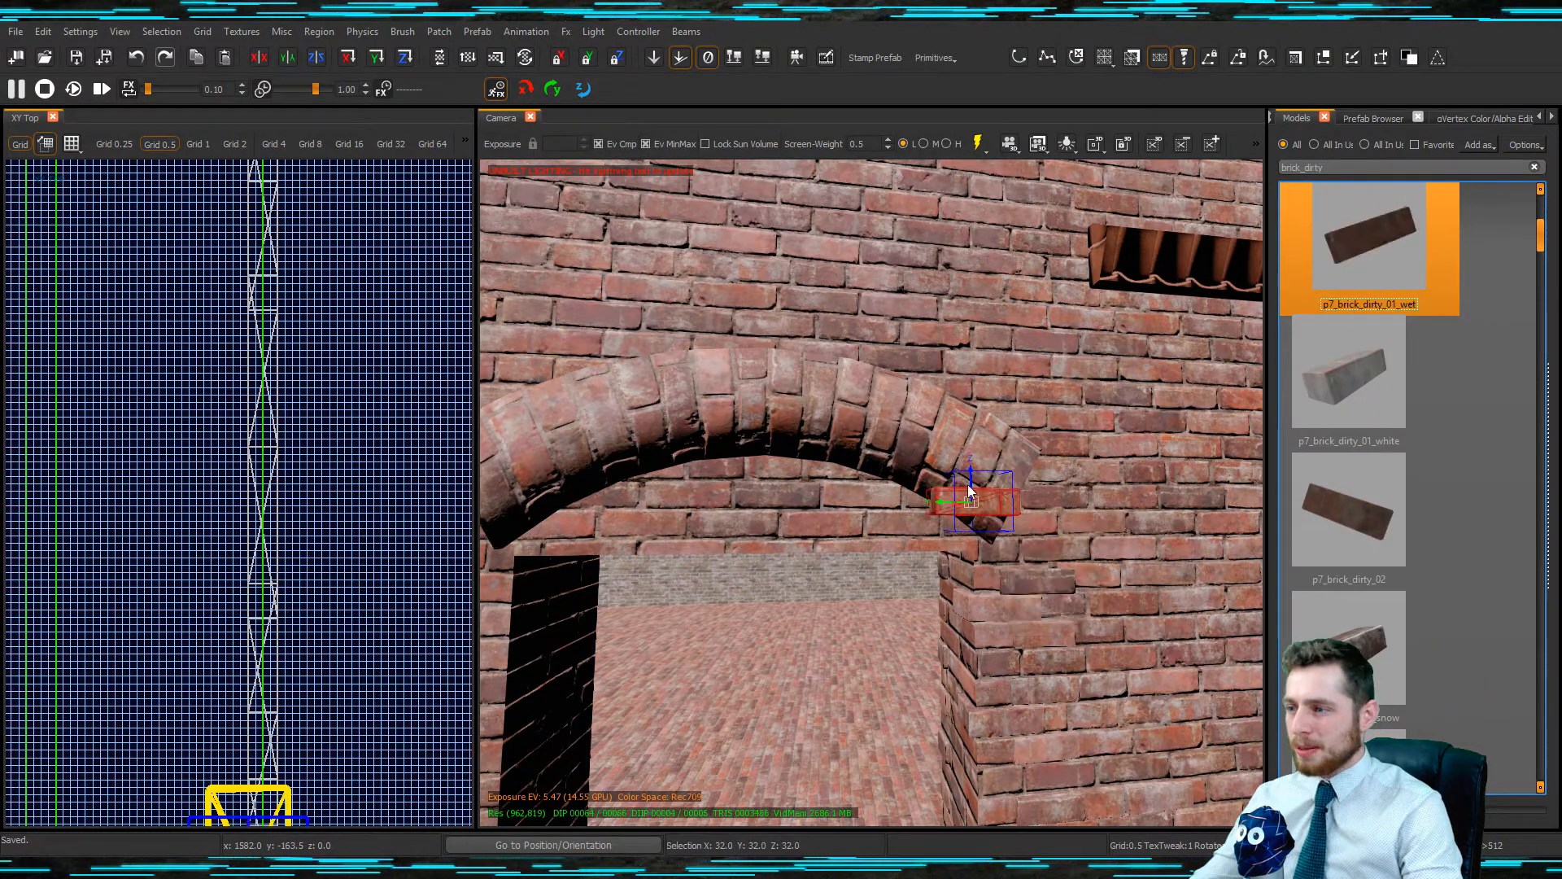
pyautogui.scroll(-5, 291, 621)
pyautogui.scroll(-5, 948, 484)
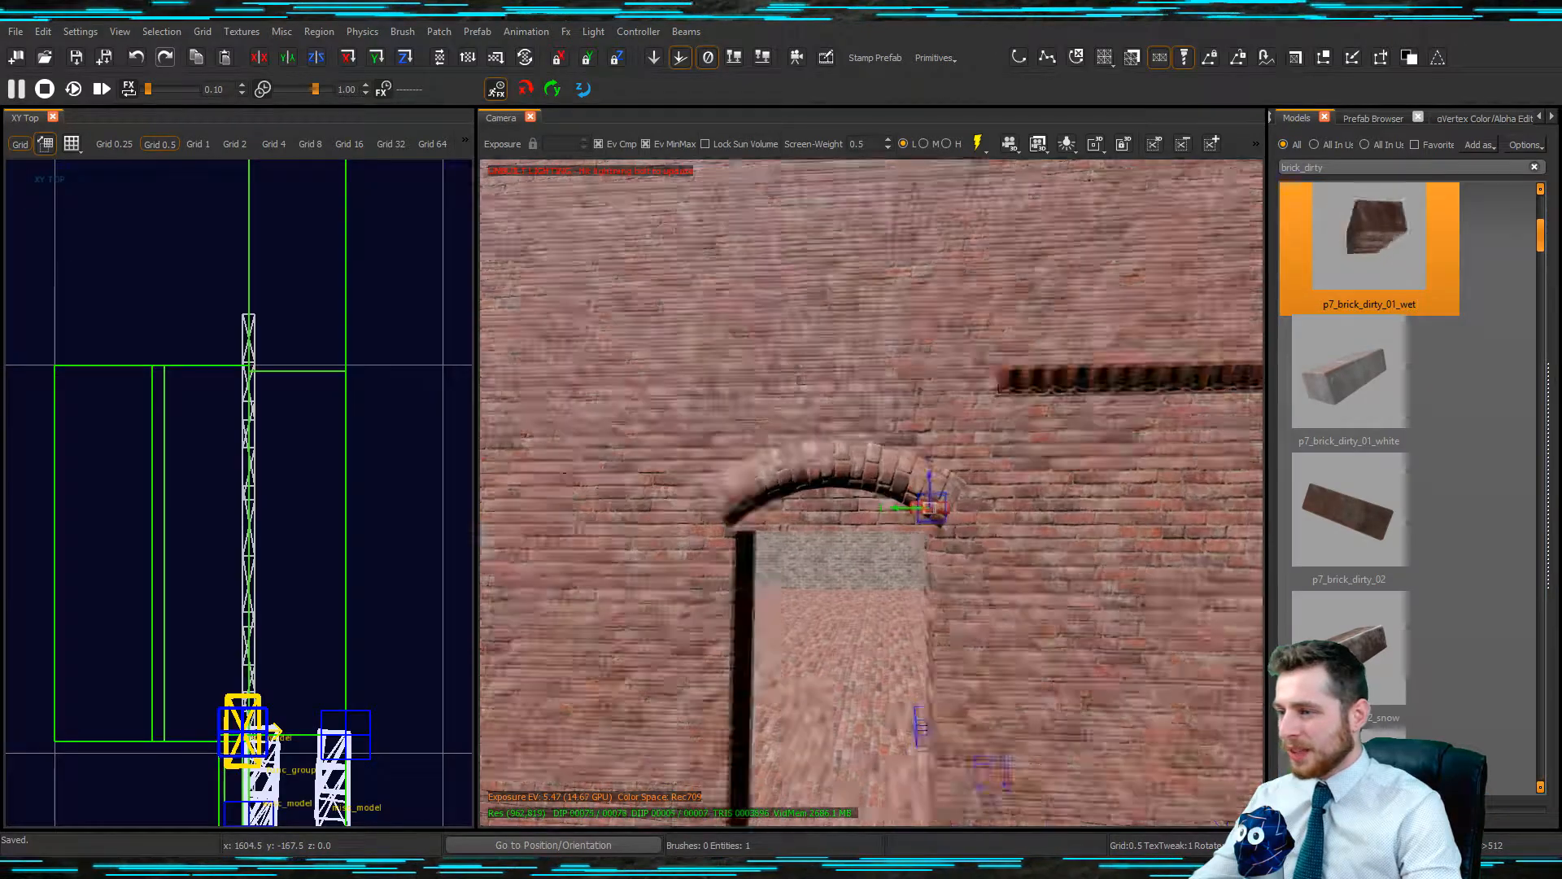
pyautogui.keyDown('shift'); pyautogui.click(824, 496); pyautogui.keyUp('shift')
pyautogui.keyDown('shift'); pyautogui.click(876, 477); pyautogui.keyUp('shift')
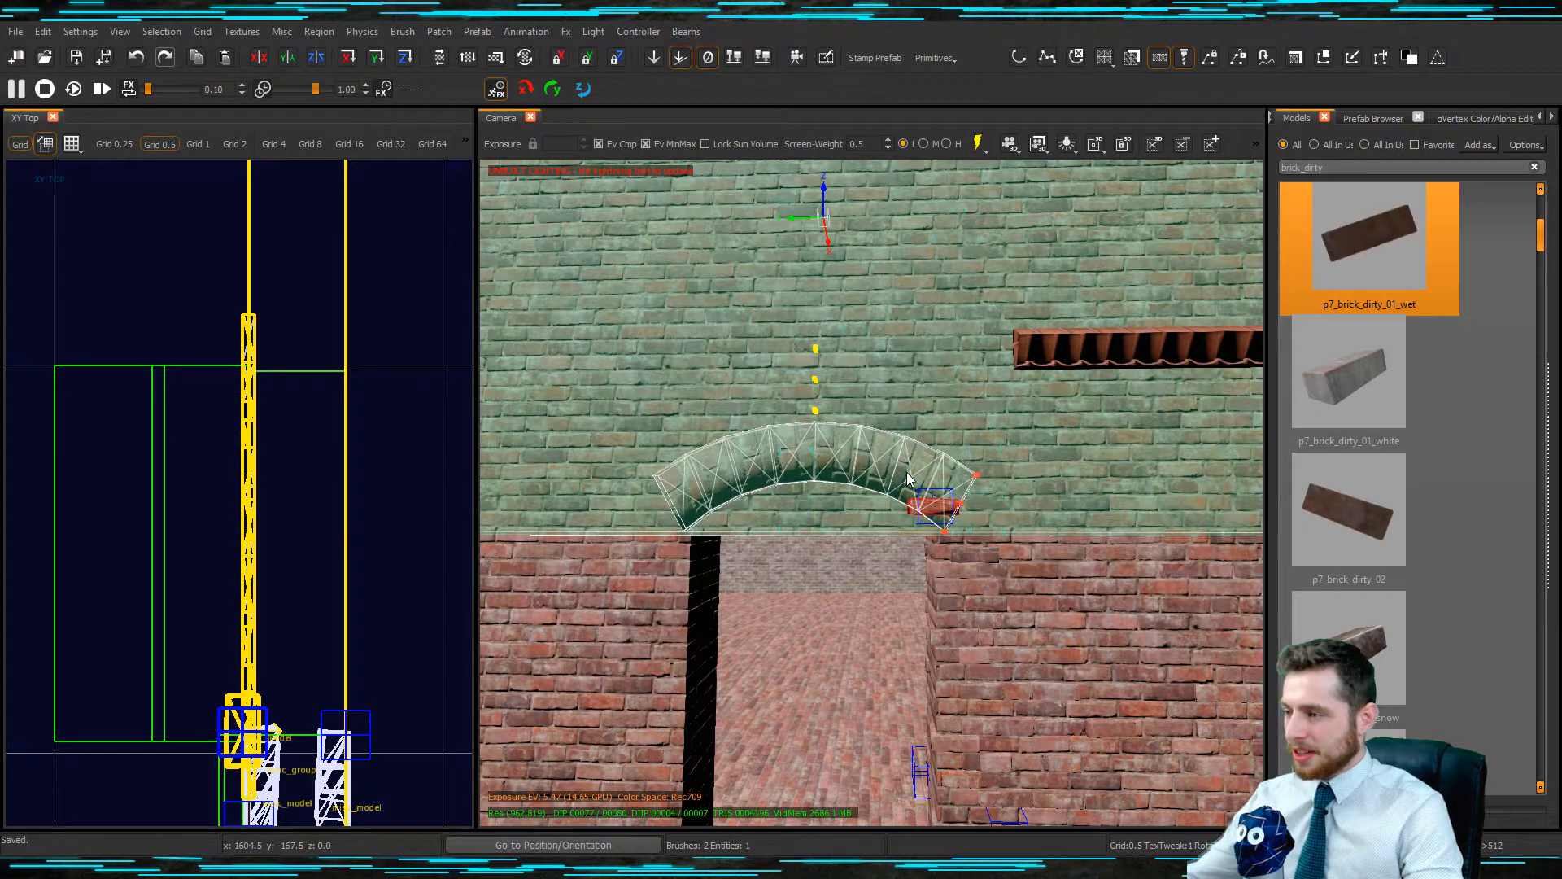
pyautogui.click(120, 31)
pyautogui.moveTo(149, 514)
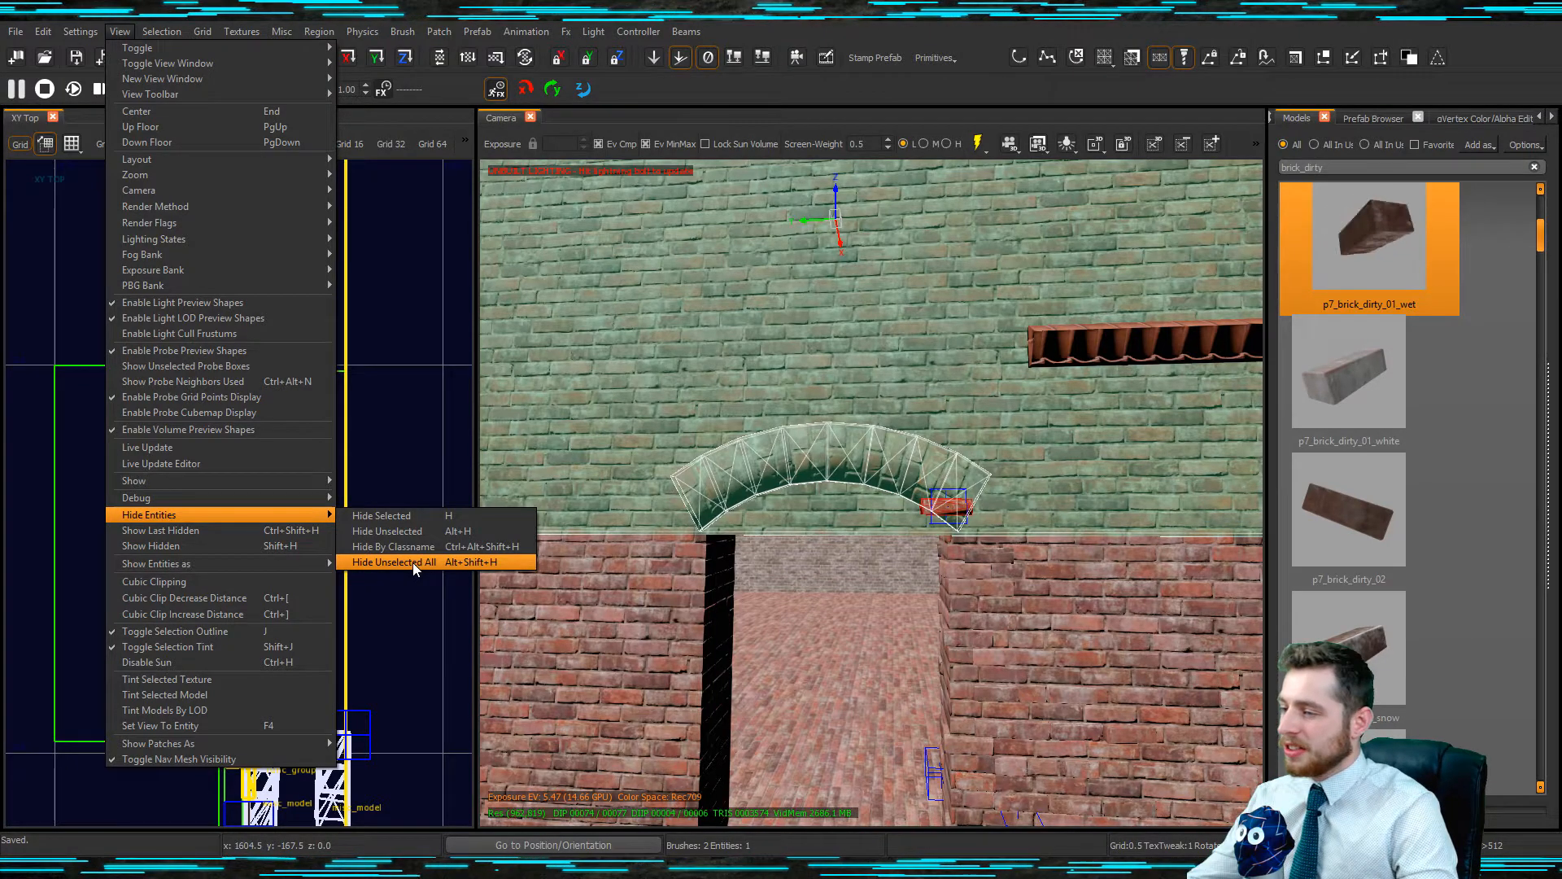
pyautogui.click(415, 563)
# Reposition the brick in the top view so its depth lines up with the arch's right end in the wall.
pyautogui.moveTo(265, 663); pyautogui.dragTo(274, 665)
pyautogui.scroll(-3, 282, 651)
pyautogui.moveTo(692, 622); pyautogui.dragTo(622, 633, button='right')
pyautogui.scroll(4, 277, 676)
pyautogui.moveTo(267, 651); pyautogui.dragTo(269, 679)
pyautogui.keyDown('shift'); pyautogui.click(867, 391); pyautogui.keyUp('shift')
pyautogui.keyDown('shift'); pyautogui.click(868, 390); pyautogui.keyUp('shift')
pyautogui.keyDown('shift'); pyautogui.click(868, 391); pyautogui.keyUp('shift')
pyautogui.keyDown('shift'); pyautogui.click(868, 391); pyautogui.keyUp('shift')
pyautogui.keyDown('shift'); pyautogui.click(868, 390); pyautogui.keyUp('shift')
pyautogui.keyDown('shift'); pyautogui.click(868, 391); pyautogui.keyUp('shift')
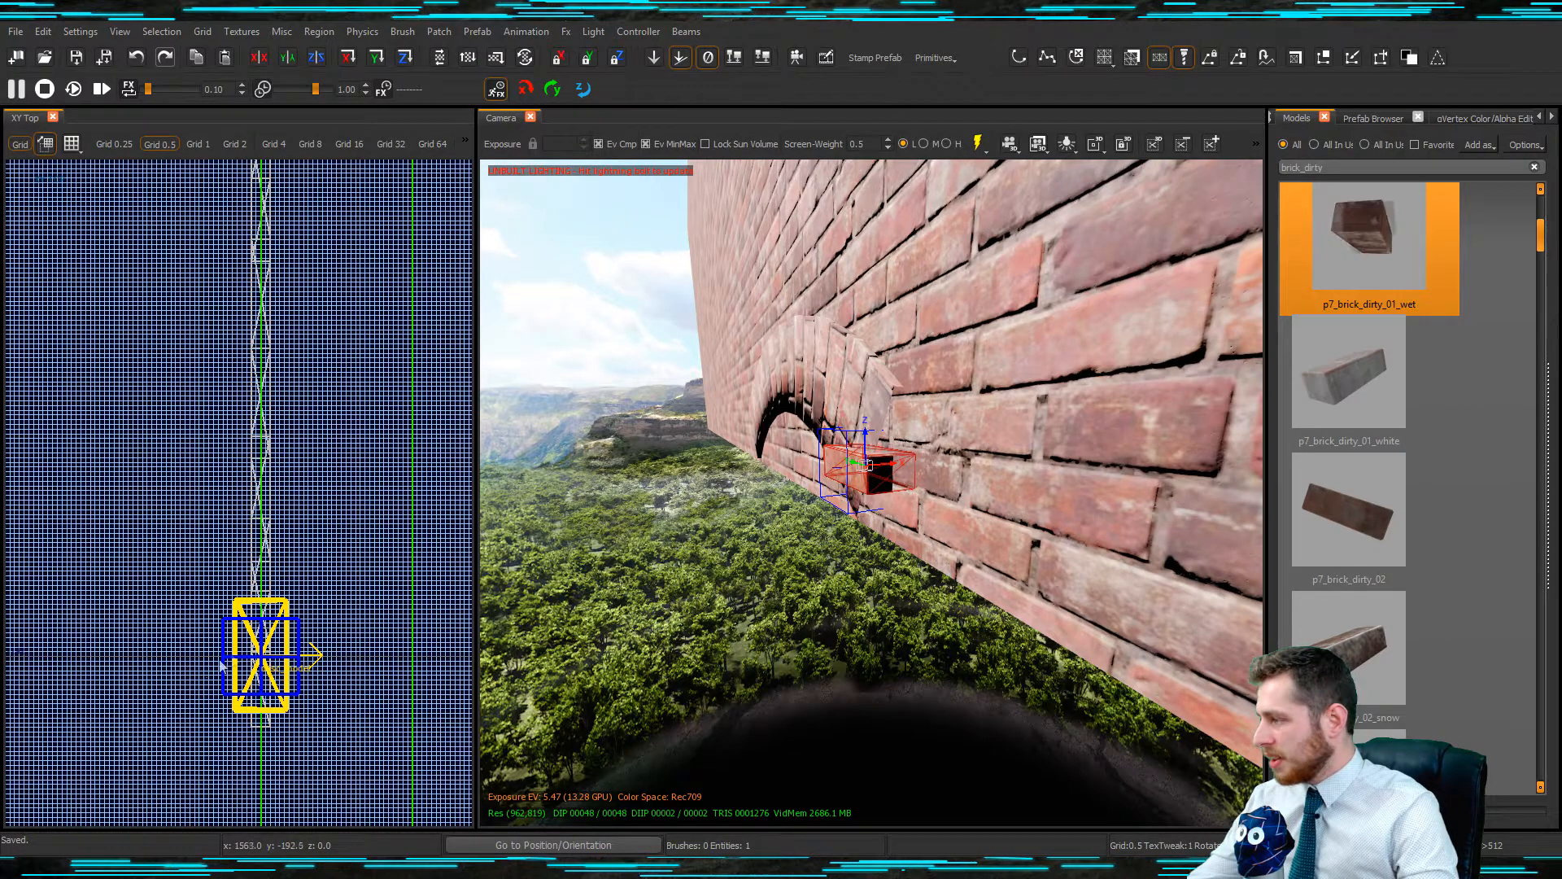
pyautogui.moveTo(255, 653); pyautogui.dragTo(260, 651)
pyautogui.moveTo(639, 573); pyautogui.dragTo(832, 442, button='right')
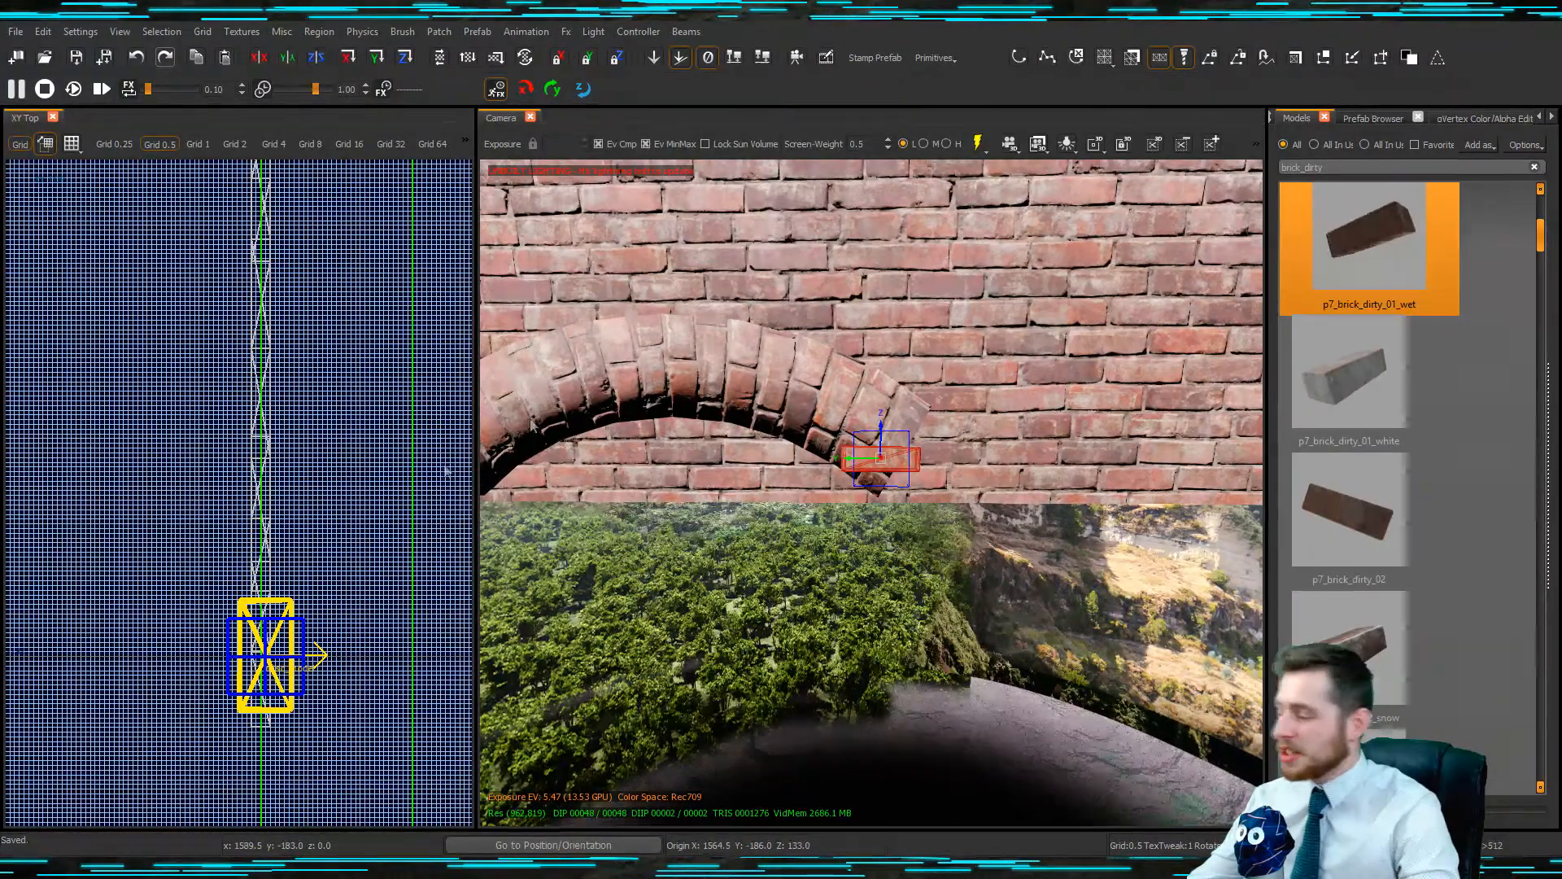
# Show the YZ side view and rotate the brick about -68 degrees around X to follow the arch's slanted end.
pyautogui.scroll(-5, 359, 549)
pyautogui.hotkey('ctrl', 'Tab')
pyautogui.hotkey('ctrl', 'Tab')
pyautogui.scroll(4, 257, 506)
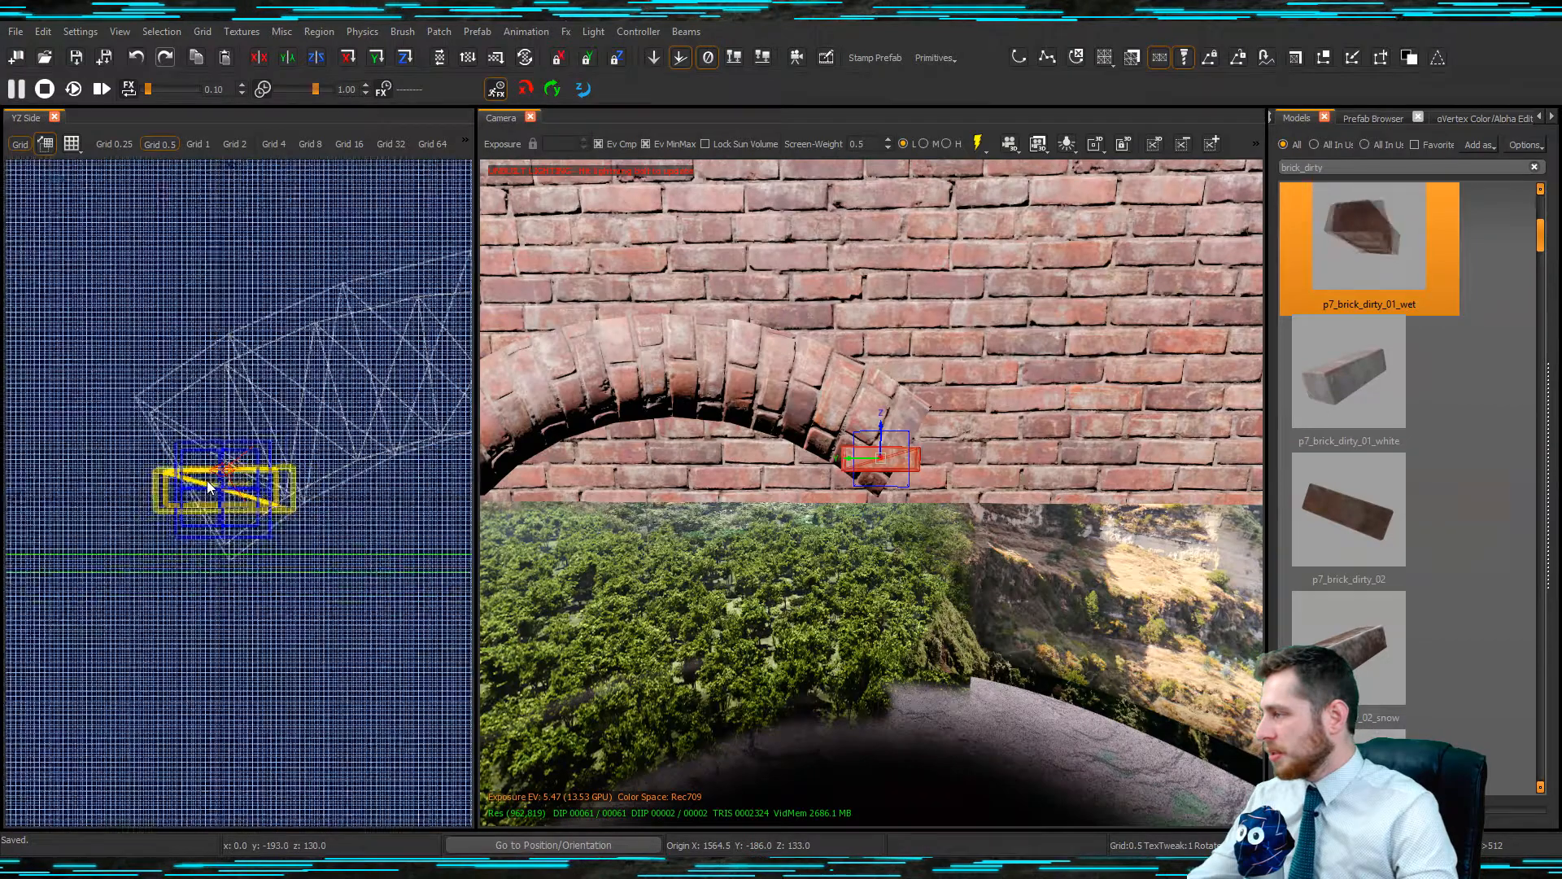
pyautogui.moveTo(265, 662); pyautogui.dragTo(284, 393)
pyautogui.moveTo(293, 630); pyautogui.dragTo(245, 533)
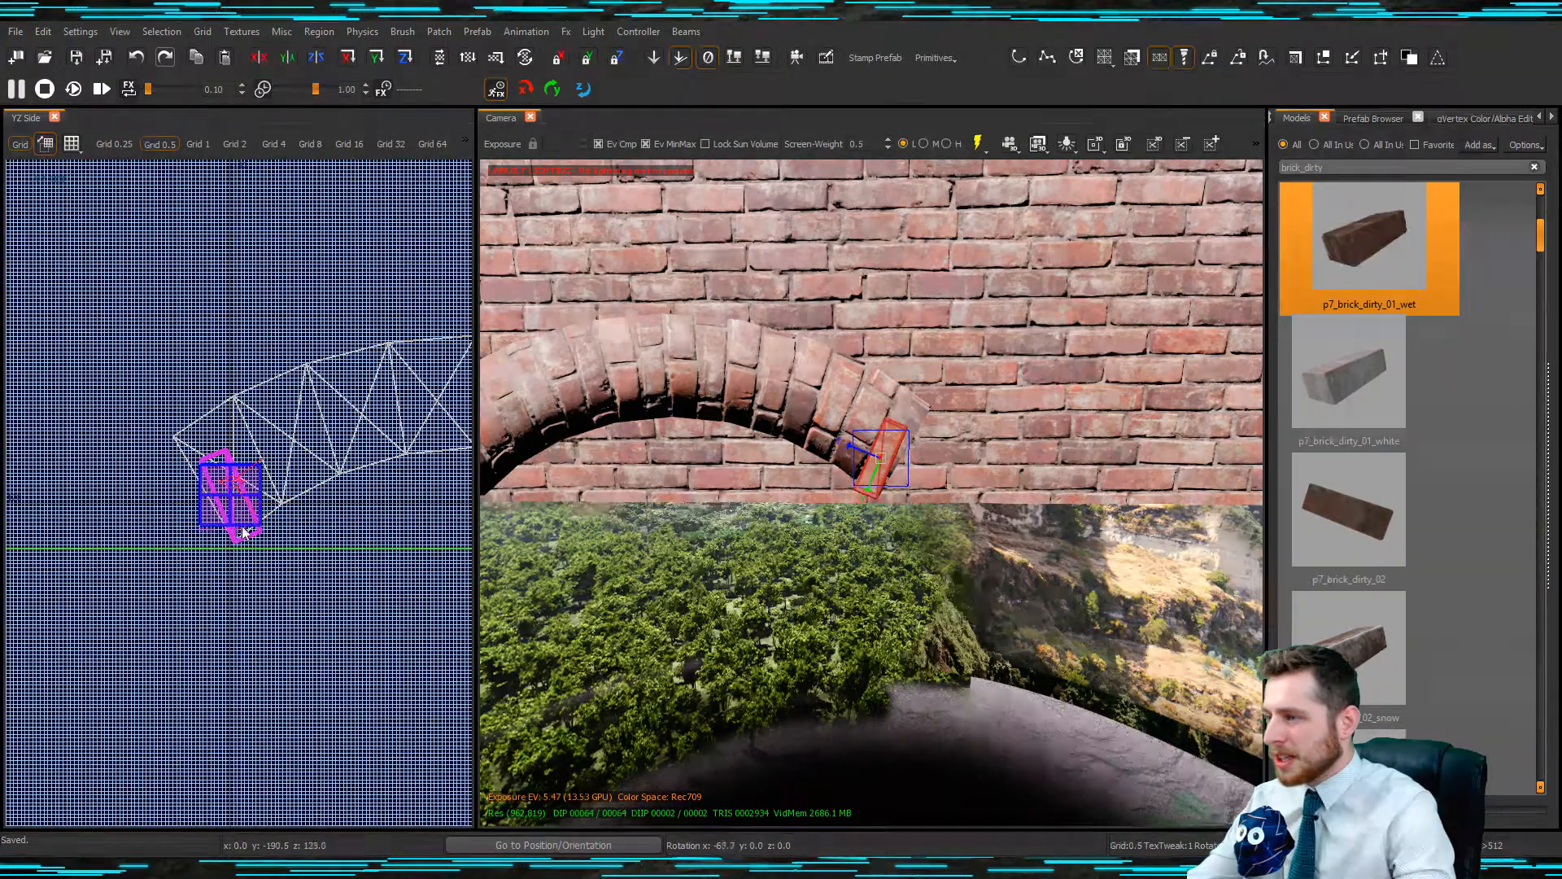
# Set the grid to 0.25 and fine-tune the brick's position and angle against the arch mesh's slanted end edge.
pyautogui.click(227, 525)
pyautogui.scroll(4, 231, 537)
pyautogui.press(']')
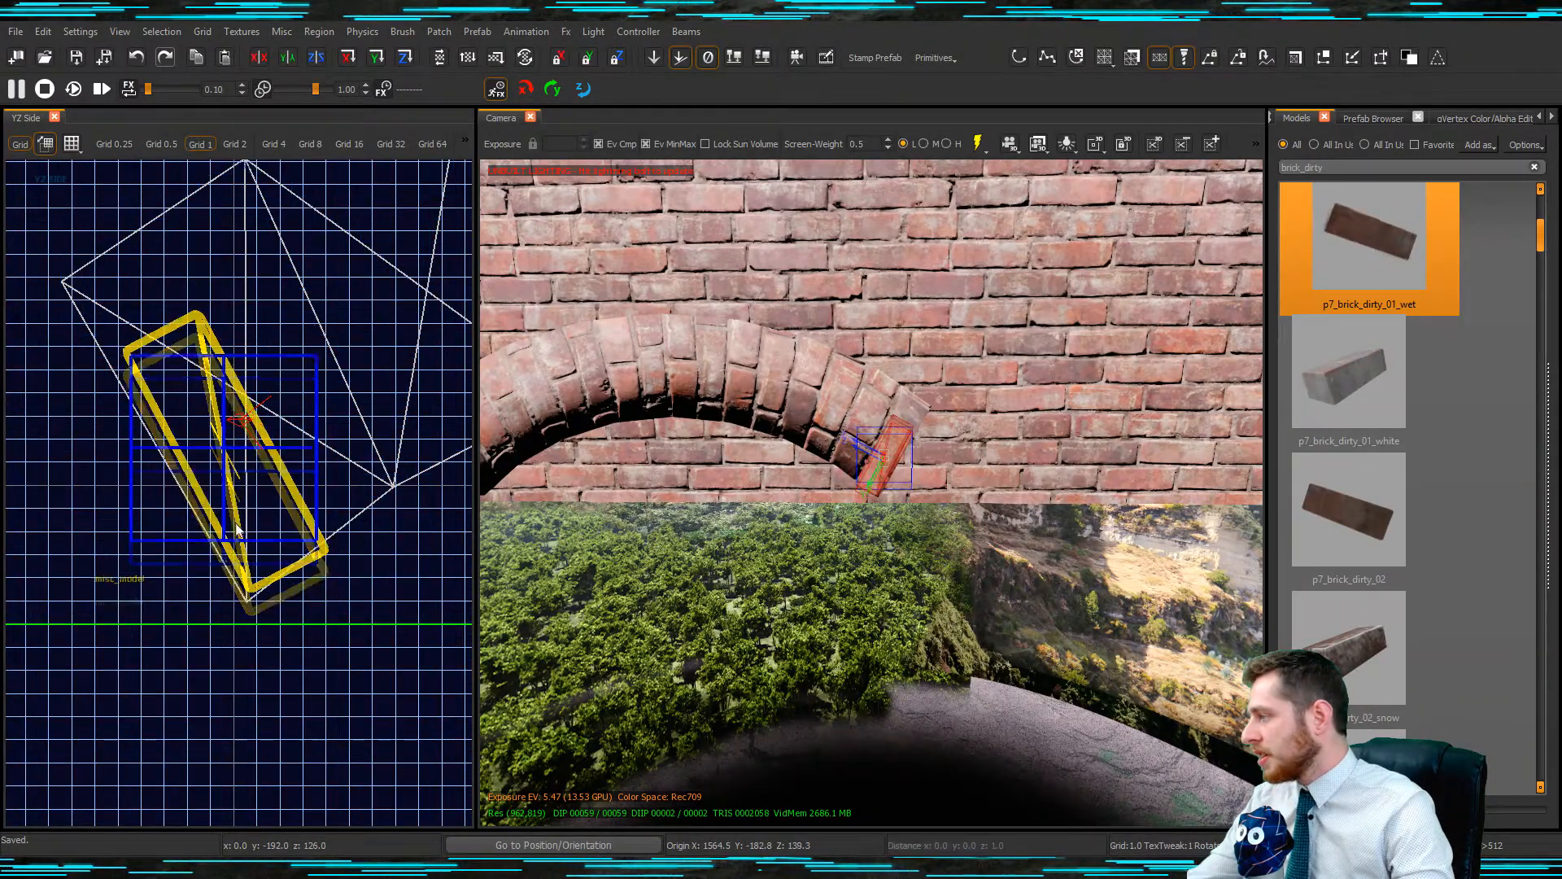
pyautogui.press('[')
pyautogui.press('[')
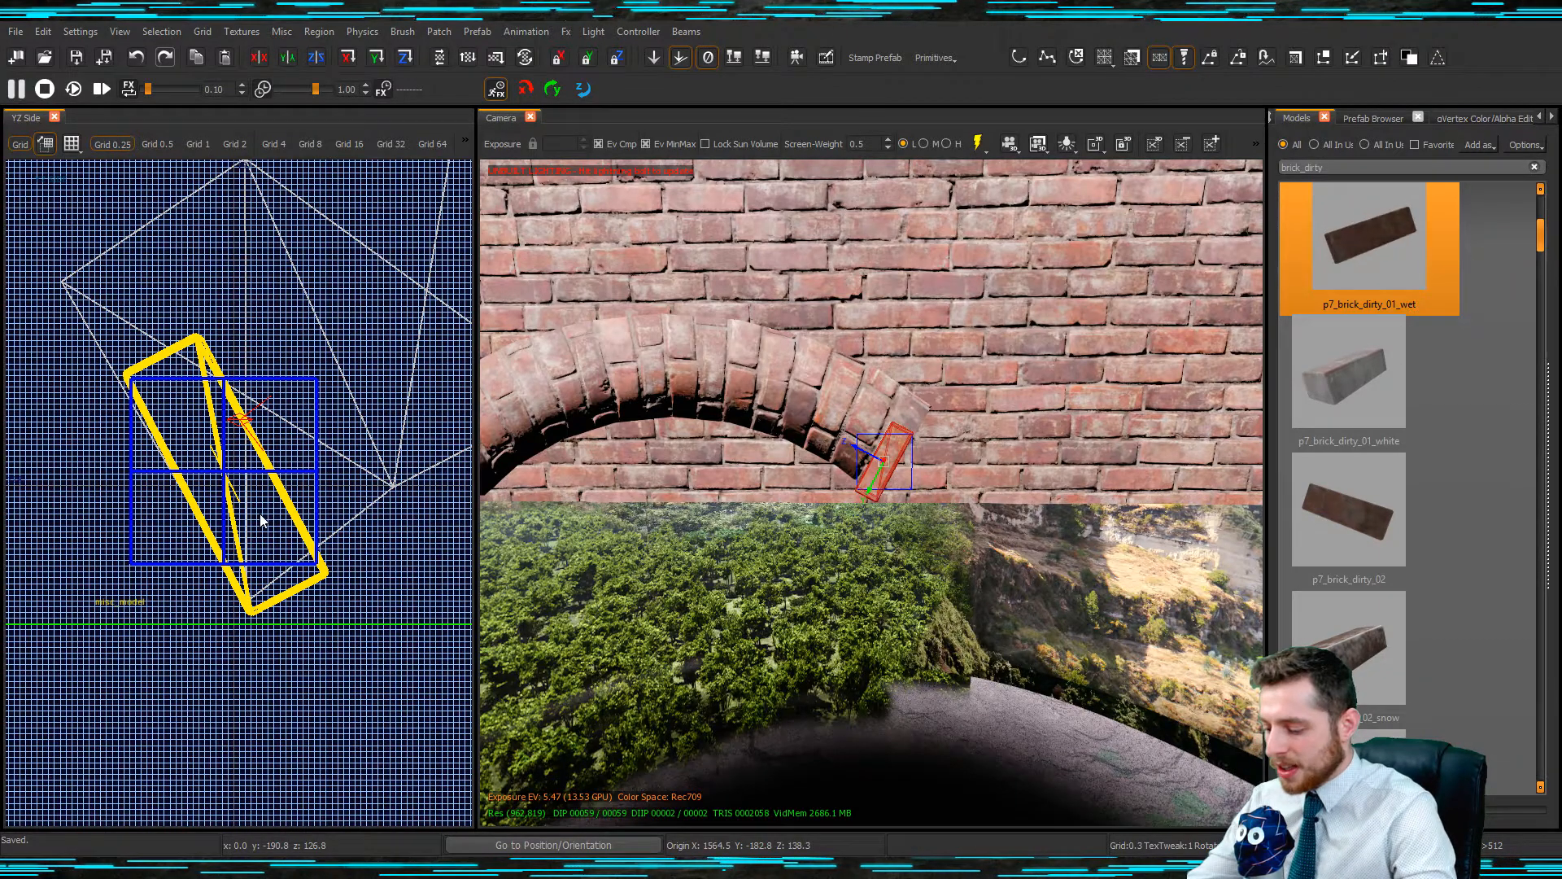
pyautogui.moveTo(340, 529); pyautogui.dragTo(329, 429)
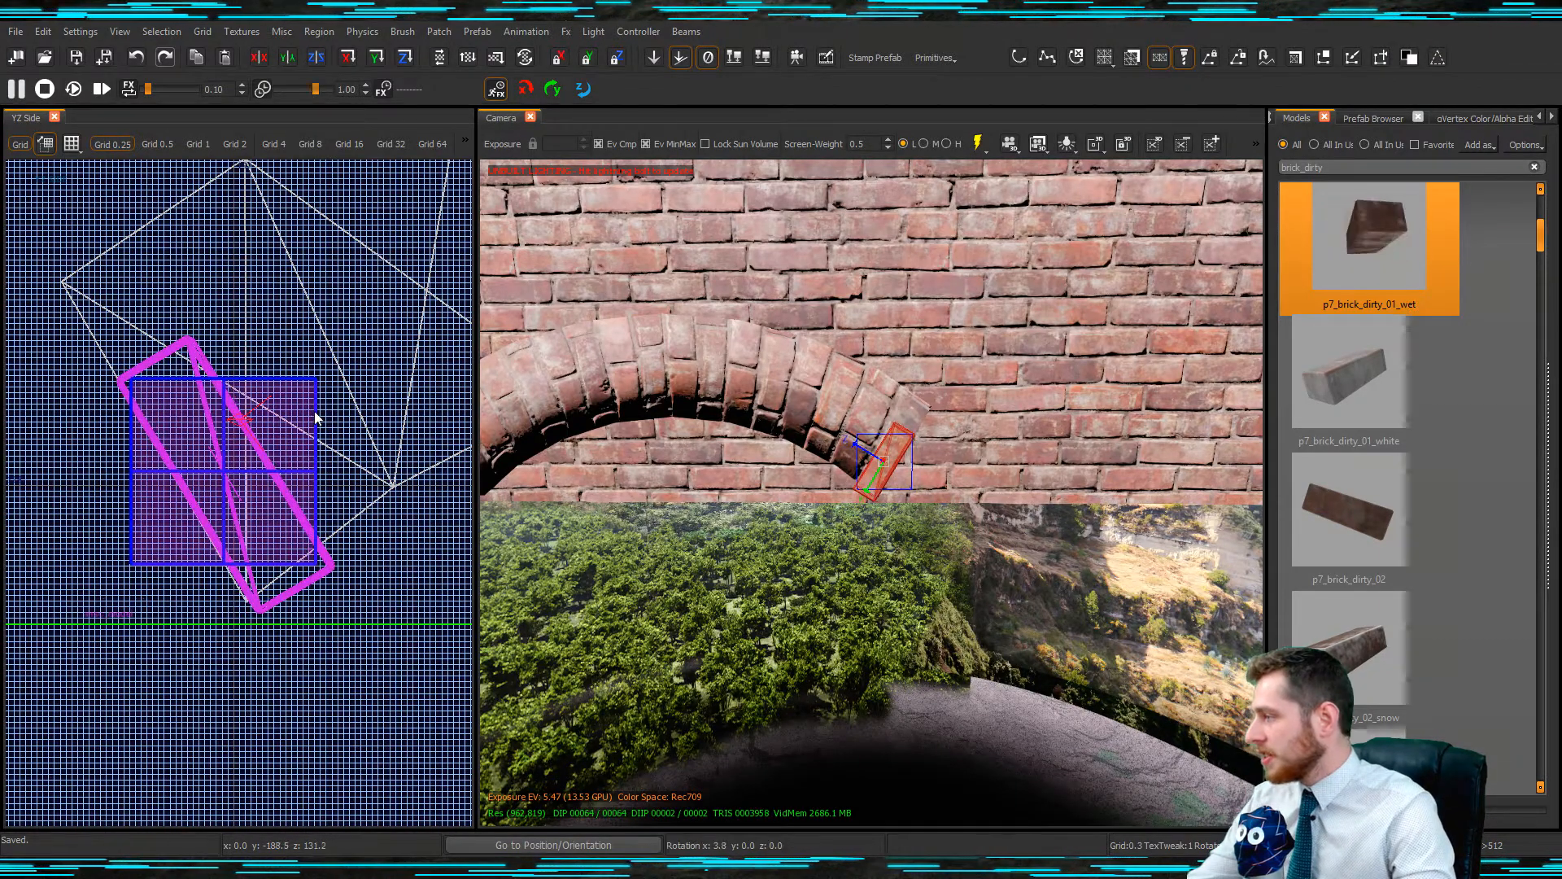
pyautogui.press('r')
pyautogui.moveTo(273, 525); pyautogui.dragTo(262, 515)
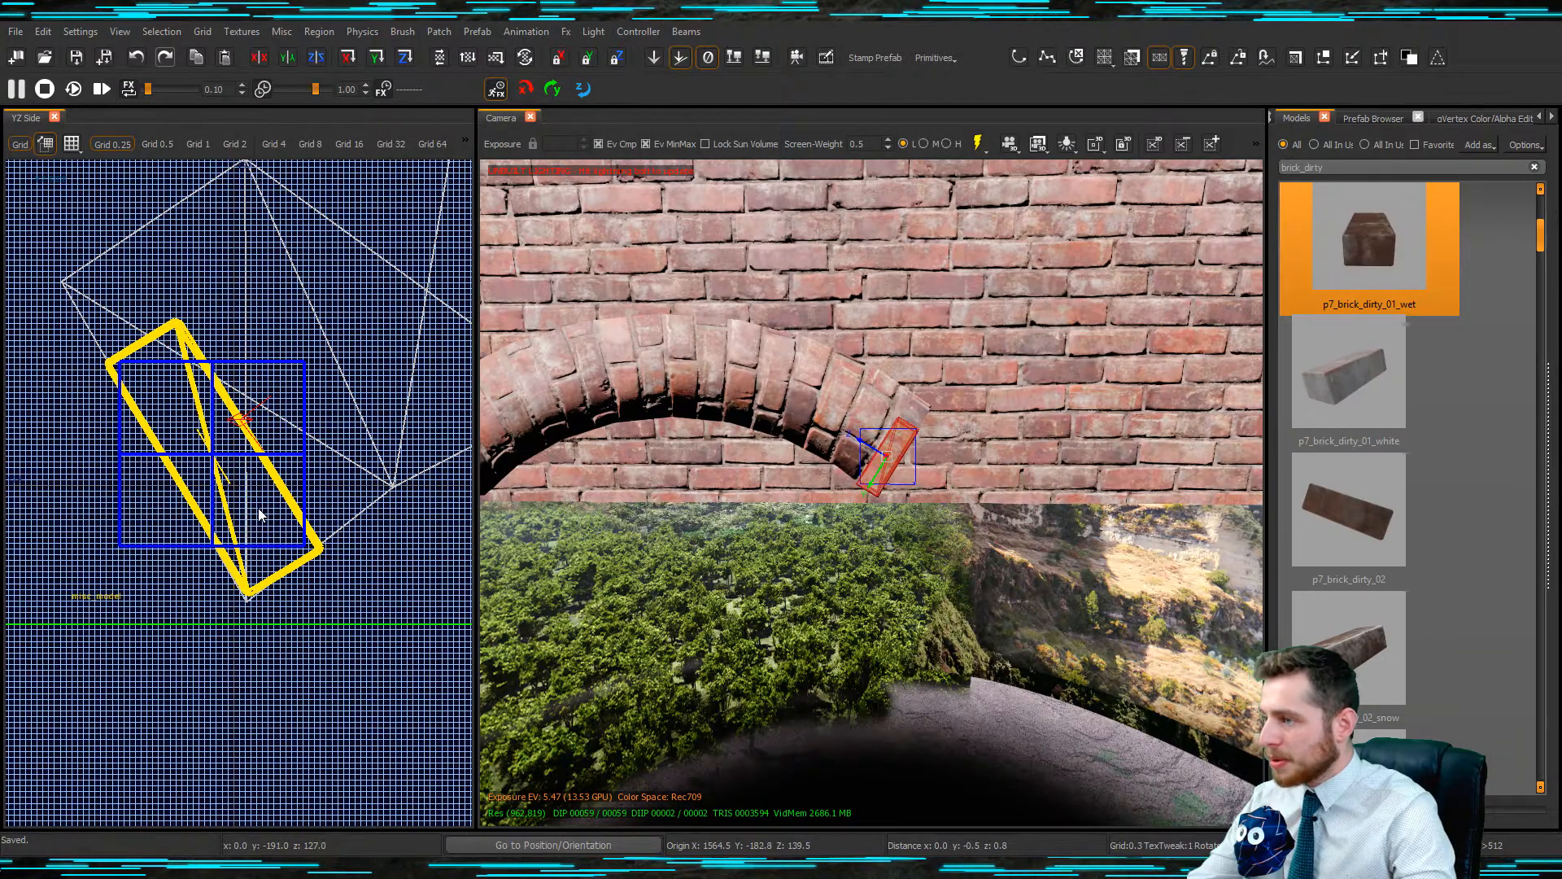
pyautogui.scroll(-4, 271, 480)
pyautogui.scroll(4, 276, 479)
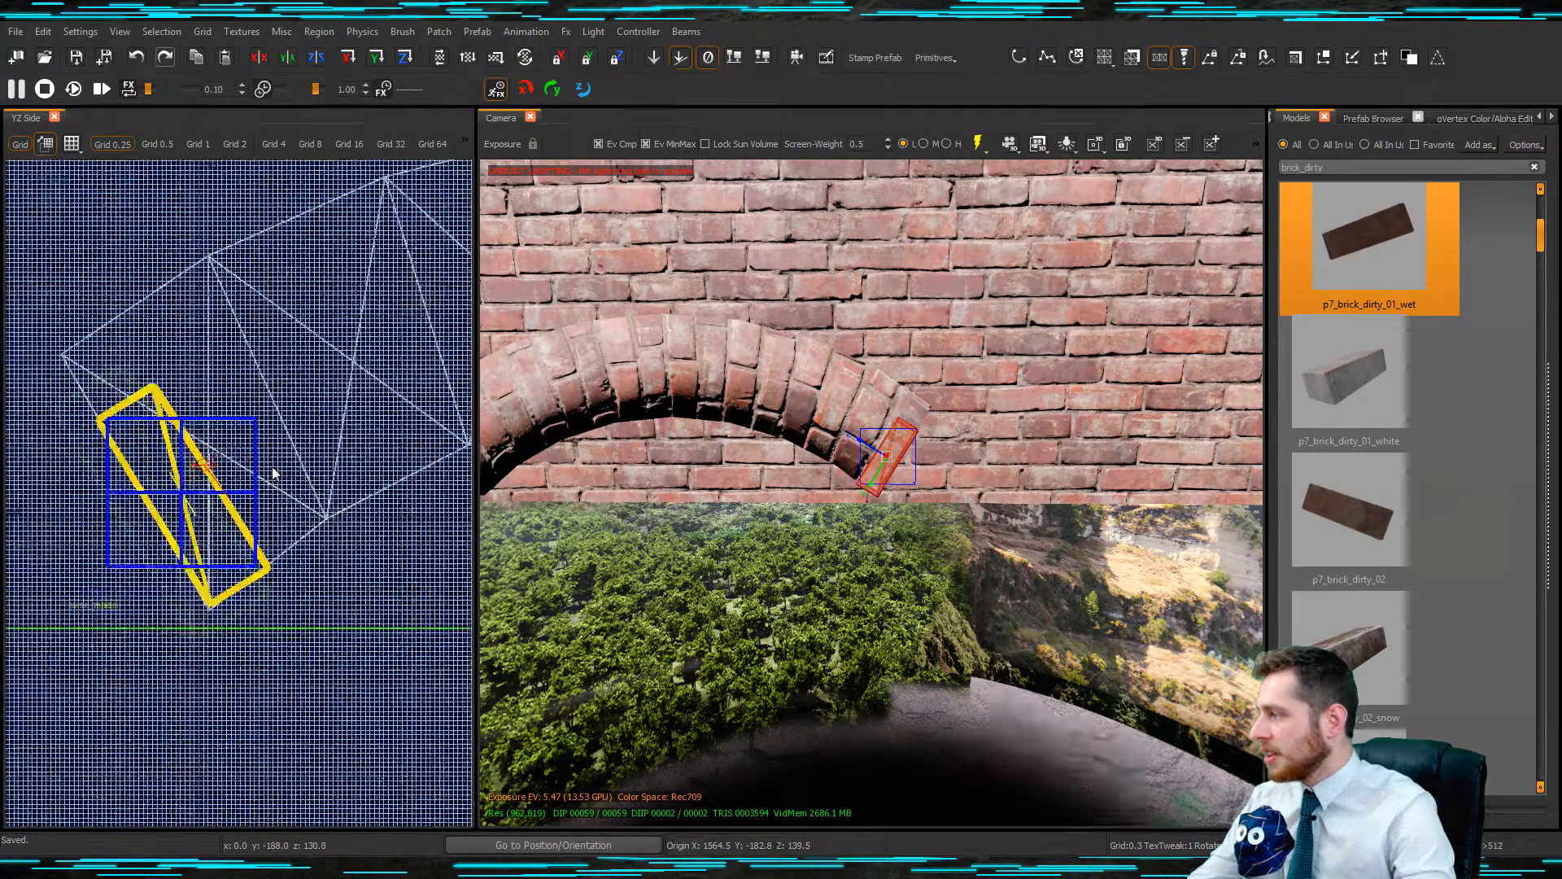
# Duplicate the brick, place the copy beside the first along the arch's underside, and rotate it slightly to follow the curve.
pyautogui.press('space')
pyautogui.moveTo(277, 491); pyautogui.dragTo(246, 460)
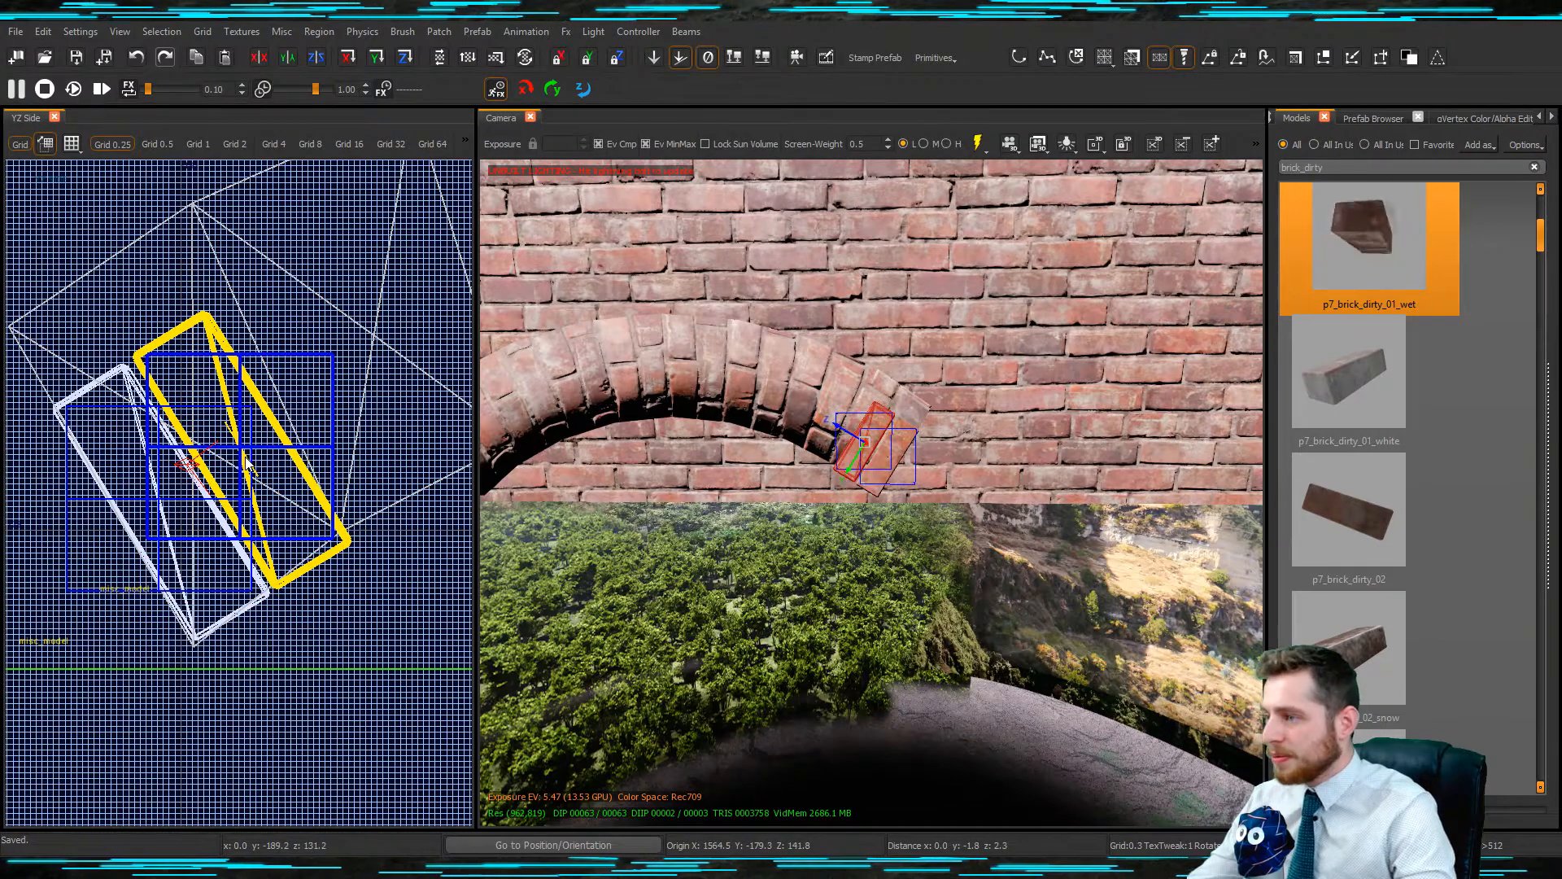
pyautogui.press('r')
pyautogui.moveTo(285, 389); pyautogui.dragTo(338, 636)
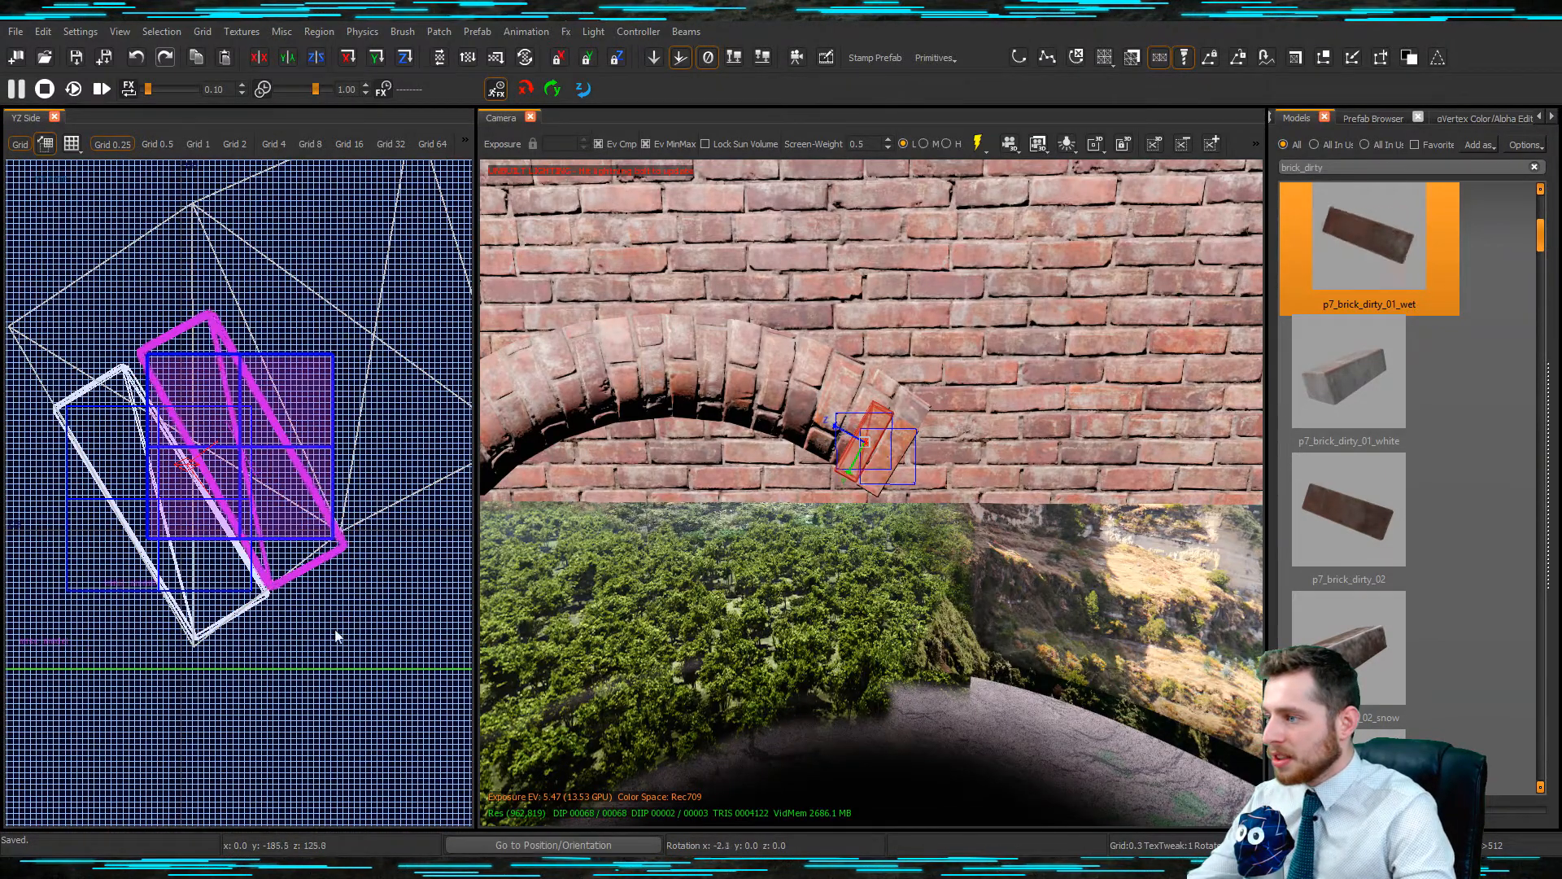
pyautogui.press('r')
pyautogui.moveTo(273, 500); pyautogui.dragTo(343, 460)
pyautogui.press('r')
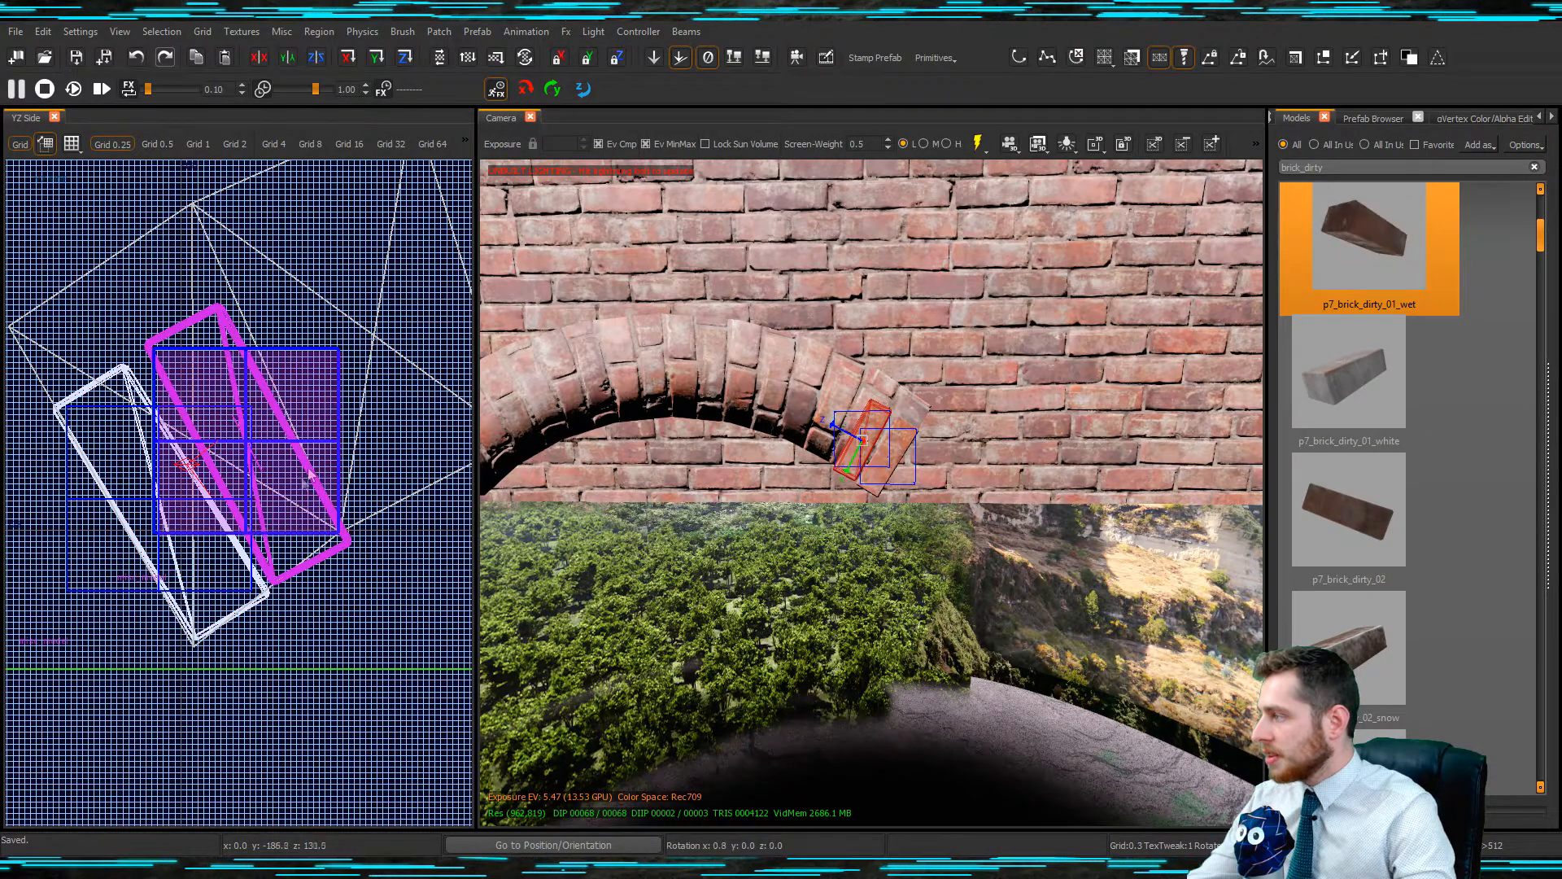
pyautogui.press('r')
# Duplicate the second brick, set the copy beside it as a third, and adjust its tilt and position to the arch.
pyautogui.scroll(-3, 286, 495)
pyautogui.press('space')
pyautogui.moveTo(281, 494); pyautogui.dragTo(274, 432)
pyautogui.press('r')
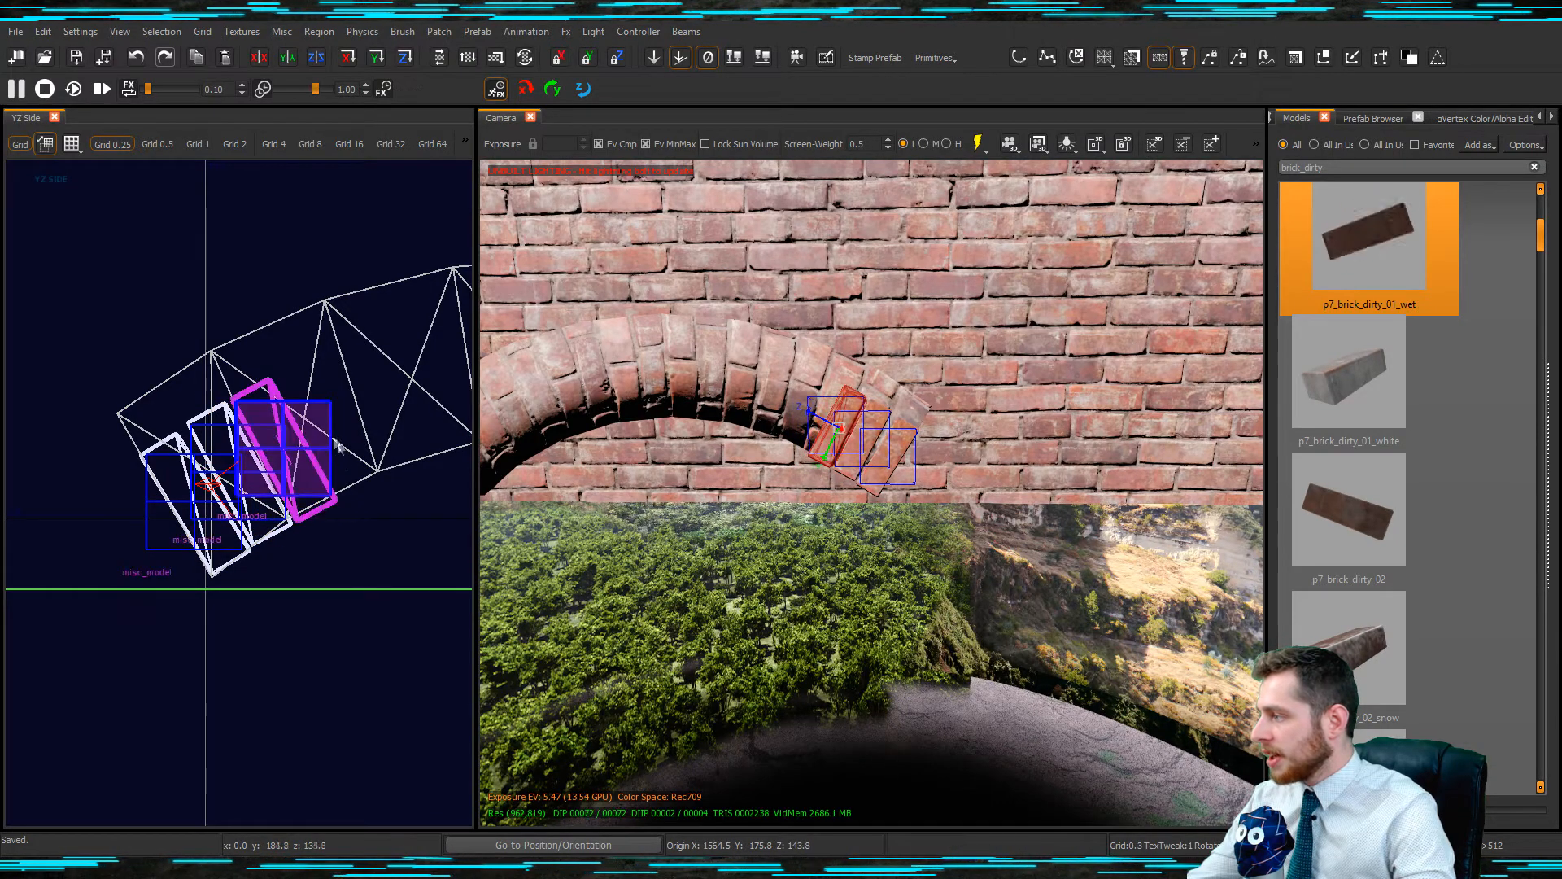
pyautogui.moveTo(345, 494)
pyautogui.mouseDown()
pyautogui.moveTo(337, 440)
pyautogui.moveTo(319, 453)
pyautogui.moveTo(321, 495)
pyautogui.mouseUp()
pyautogui.press('r')
pyautogui.press('r')
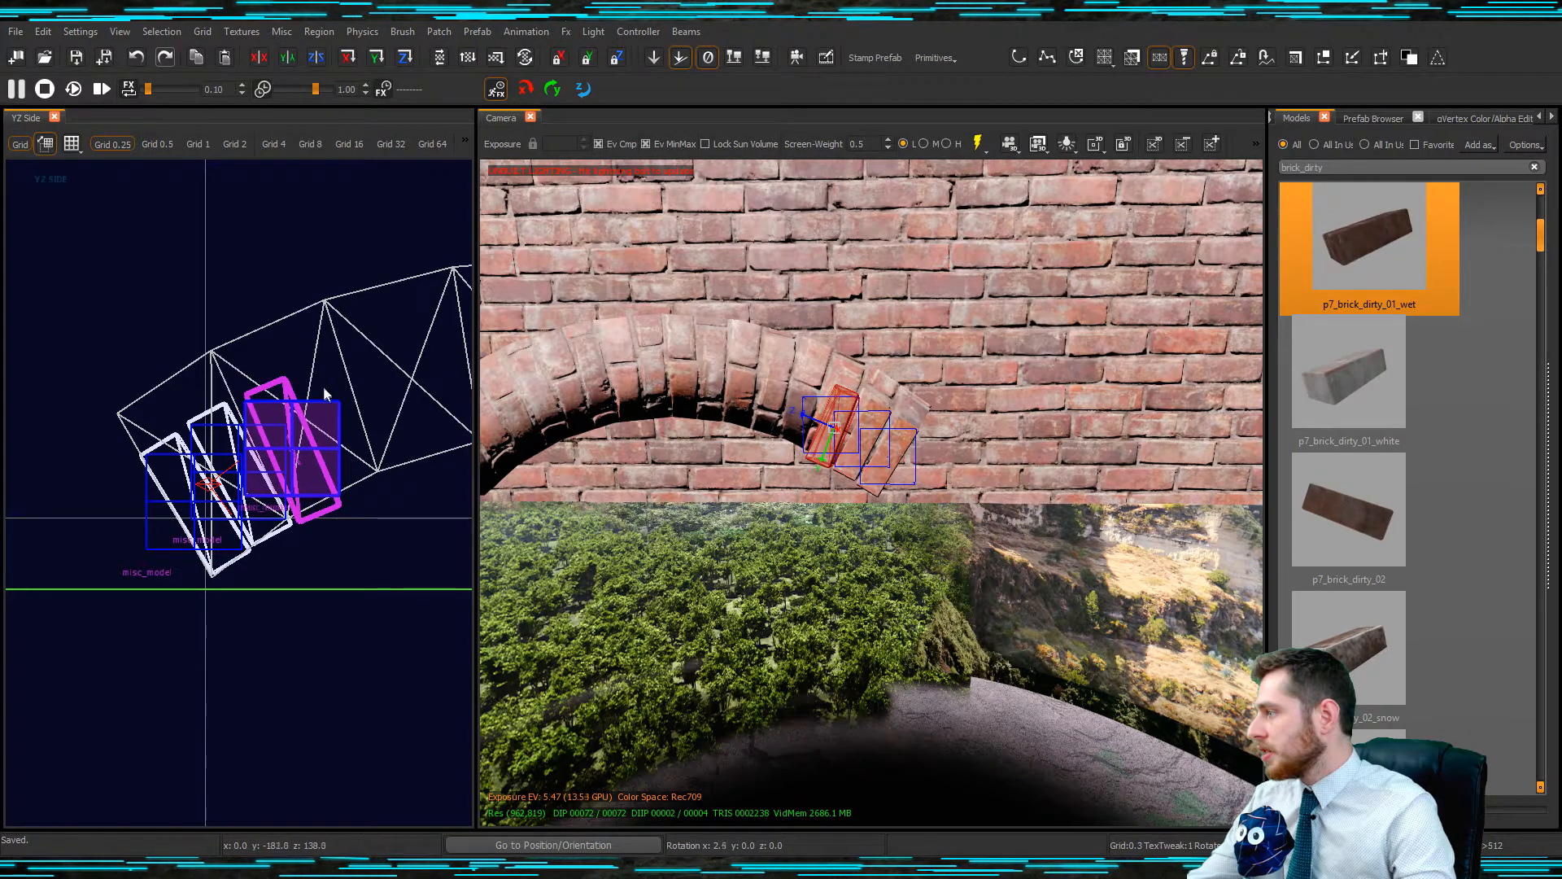
pyautogui.press('r')
pyautogui.moveTo(307, 485); pyautogui.dragTo(301, 480)
pyautogui.press('r')
pyautogui.moveTo(329, 428); pyautogui.dragTo(294, 461)
pyautogui.press('r')
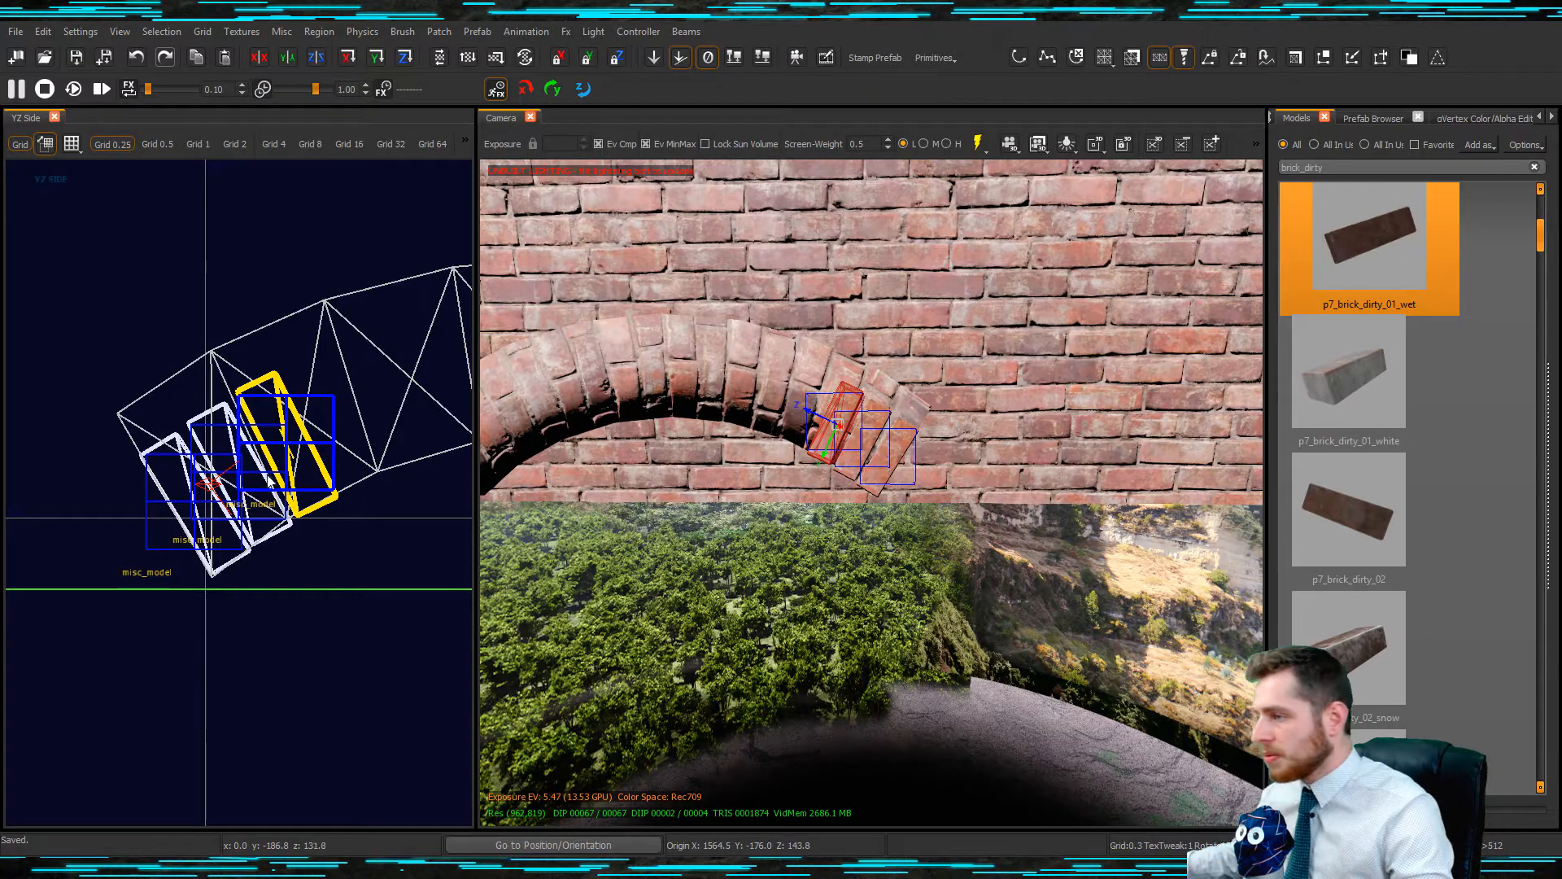
# Refine the middle brick's angle and position between its neighbours, and widen the side view.
pyautogui.click(857, 437)
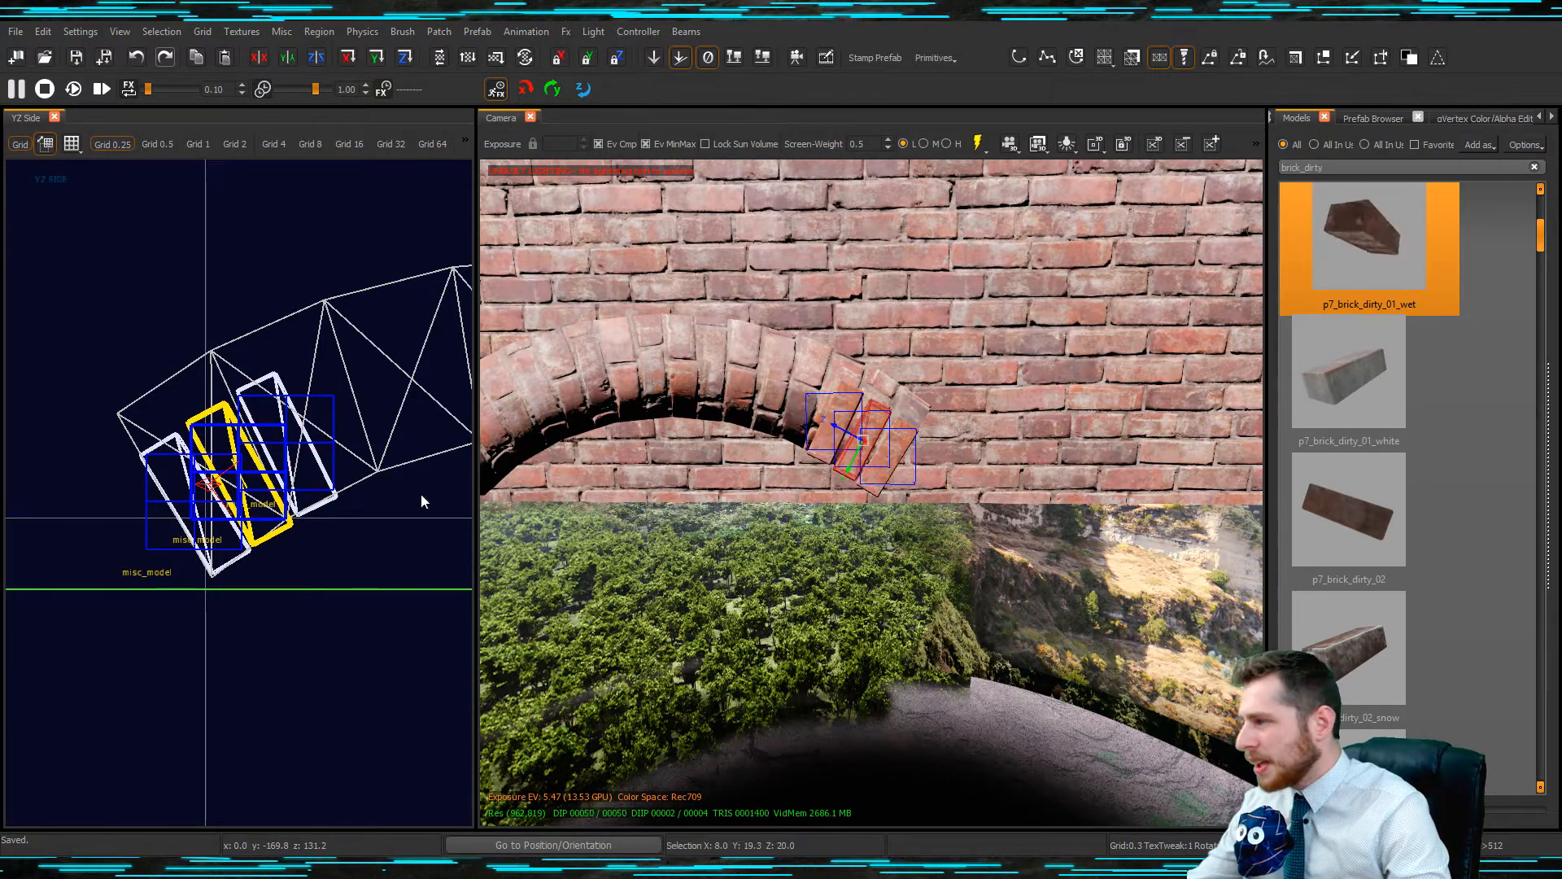
pyautogui.press('r')
pyautogui.moveTo(274, 402); pyautogui.dragTo(268, 388)
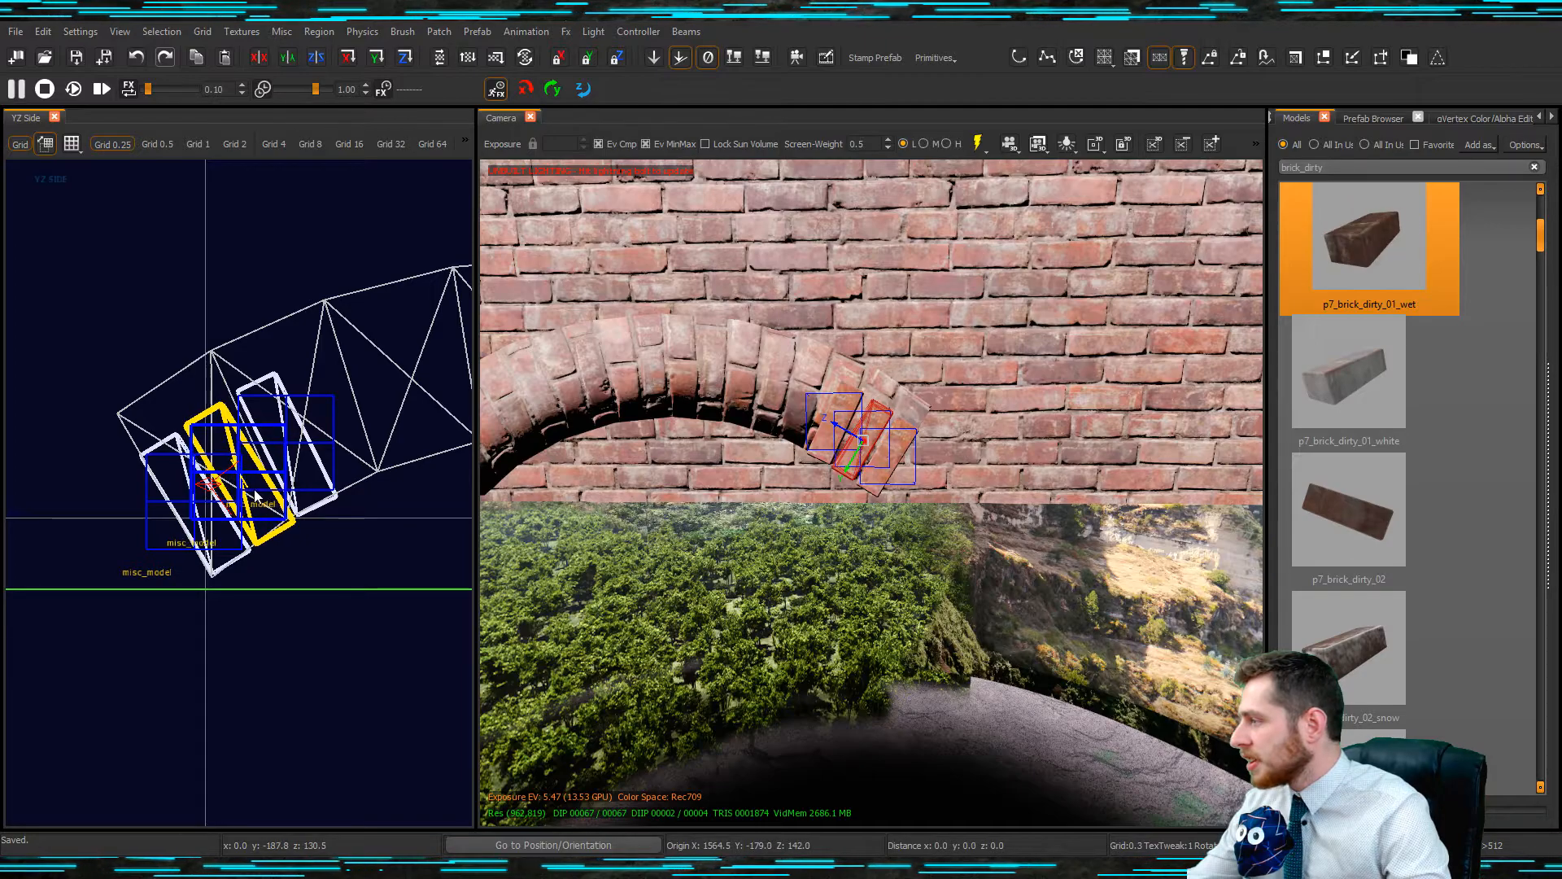
pyautogui.scroll(2, 461, 505)
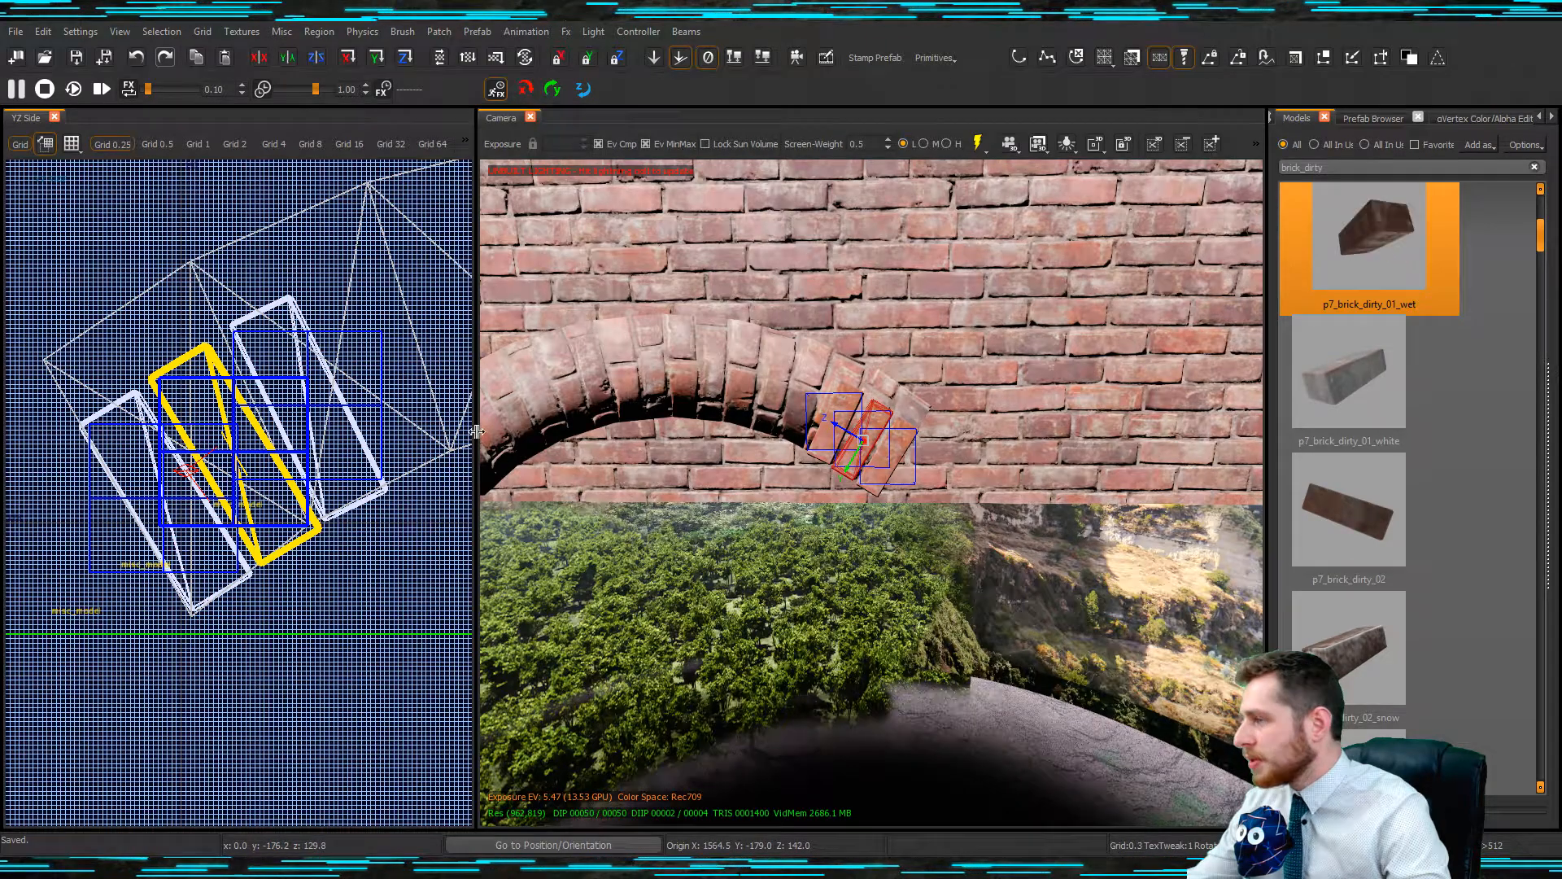
pyautogui.moveTo(477, 431); pyautogui.dragTo(711, 431)
pyautogui.scroll(-3, 941, 409)
pyautogui.moveTo(941, 408); pyautogui.dragTo(955, 445, button='right')
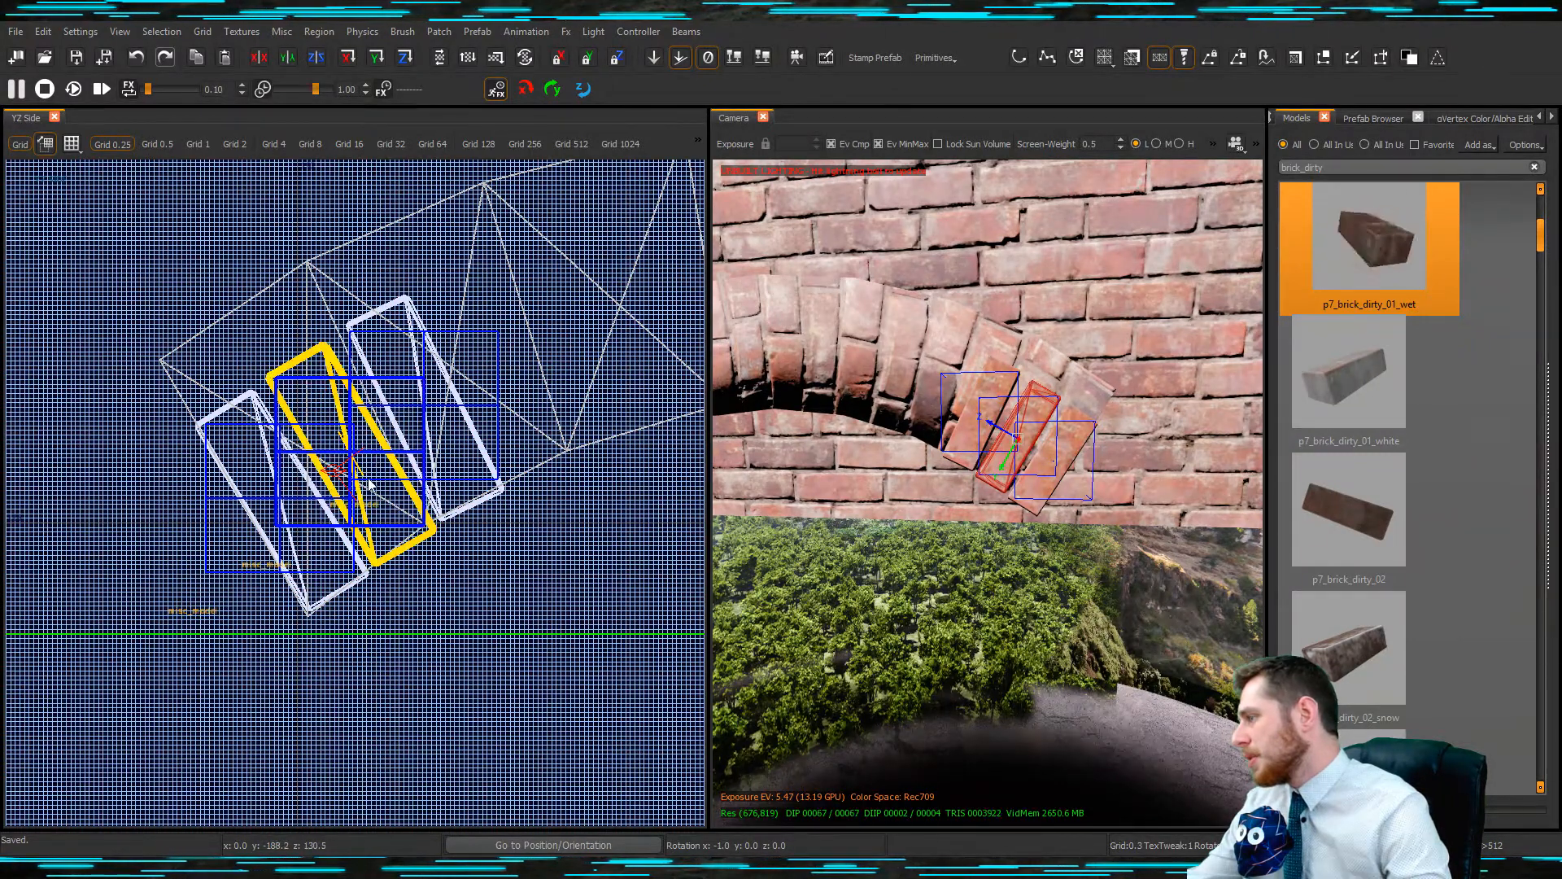
# Duplicate the third brick and place the copy beside it as the fourth brick of the arch.
pyautogui.press('Escape')
pyautogui.keyDown('shift'); pyautogui.click(439, 433); pyautogui.keyUp('shift')
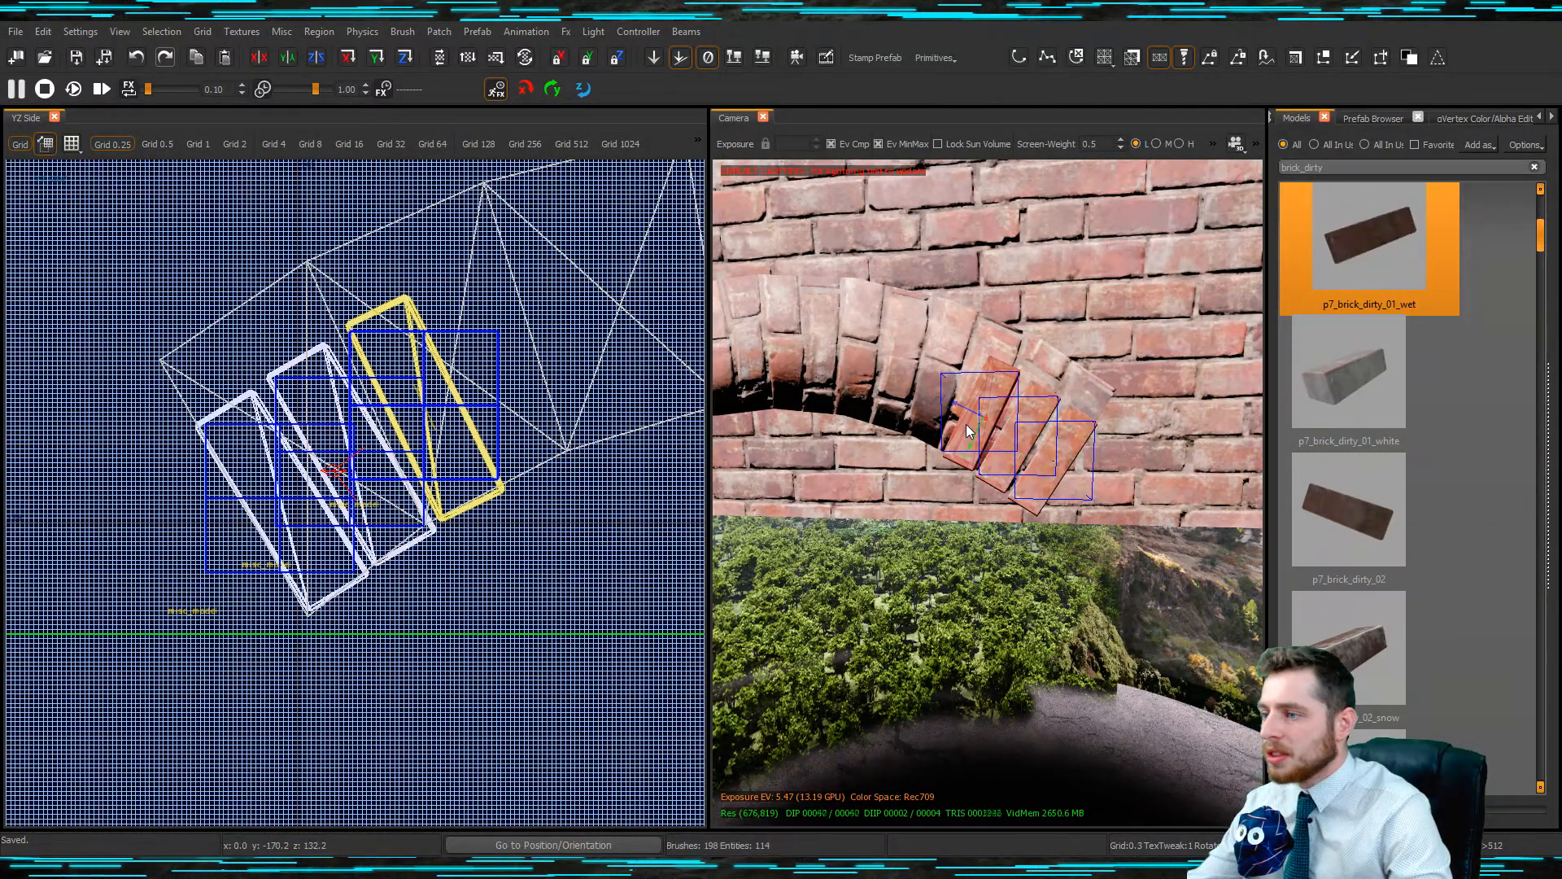
pyautogui.press('space')
pyautogui.moveTo(515, 408); pyautogui.dragTo(497, 394)
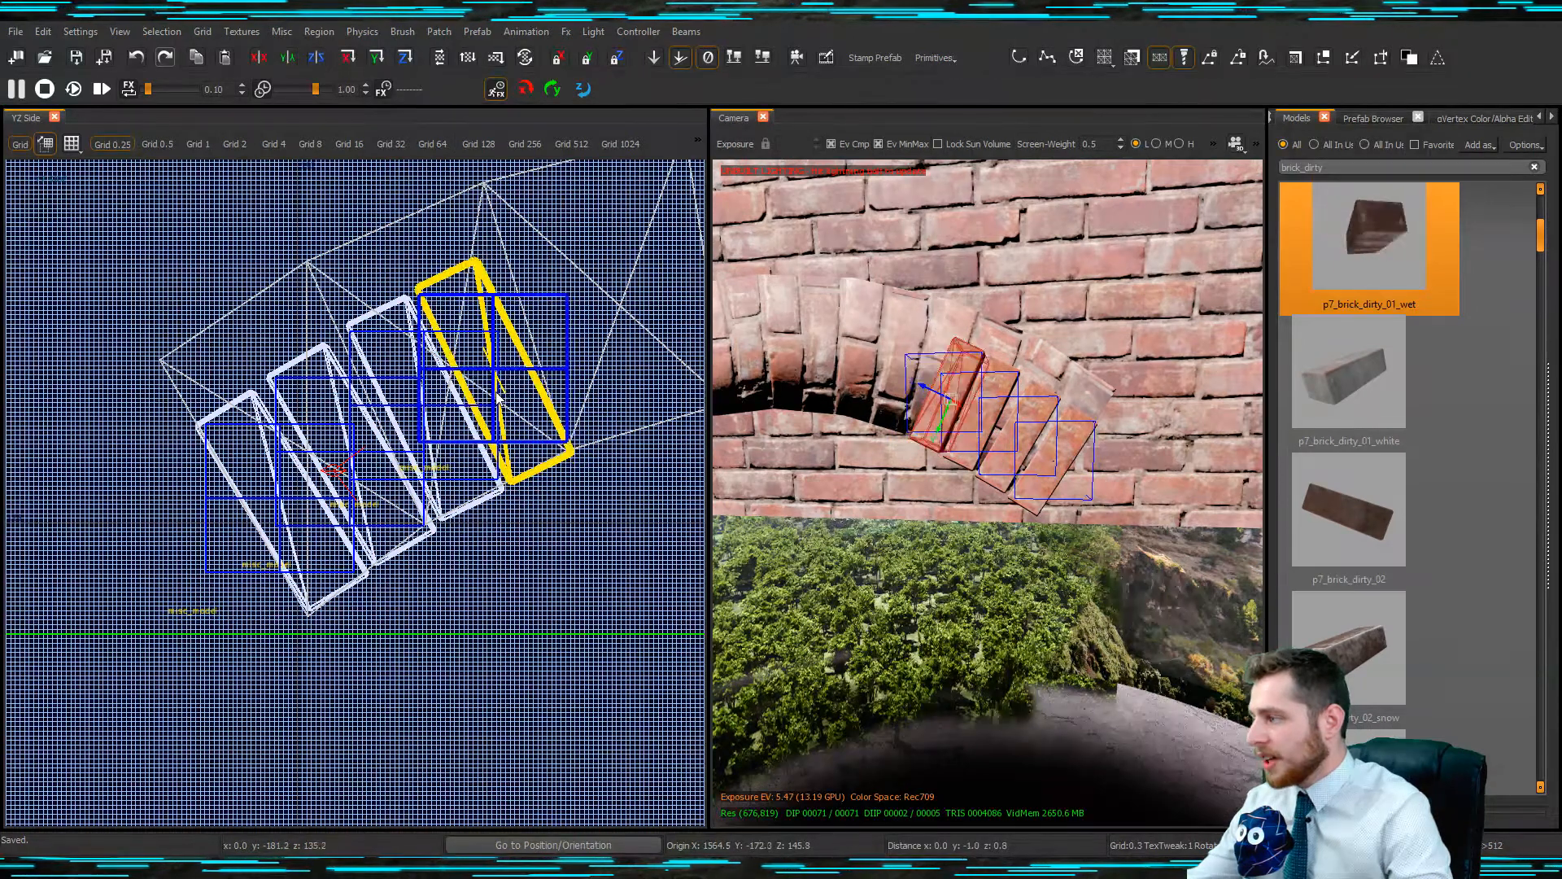
# Change the third brick's model to p7_brick_dirty_02.
pyautogui.press('Escape')
pyautogui.keyDown('shift'); pyautogui.click(992, 409); pyautogui.keyUp('shift')
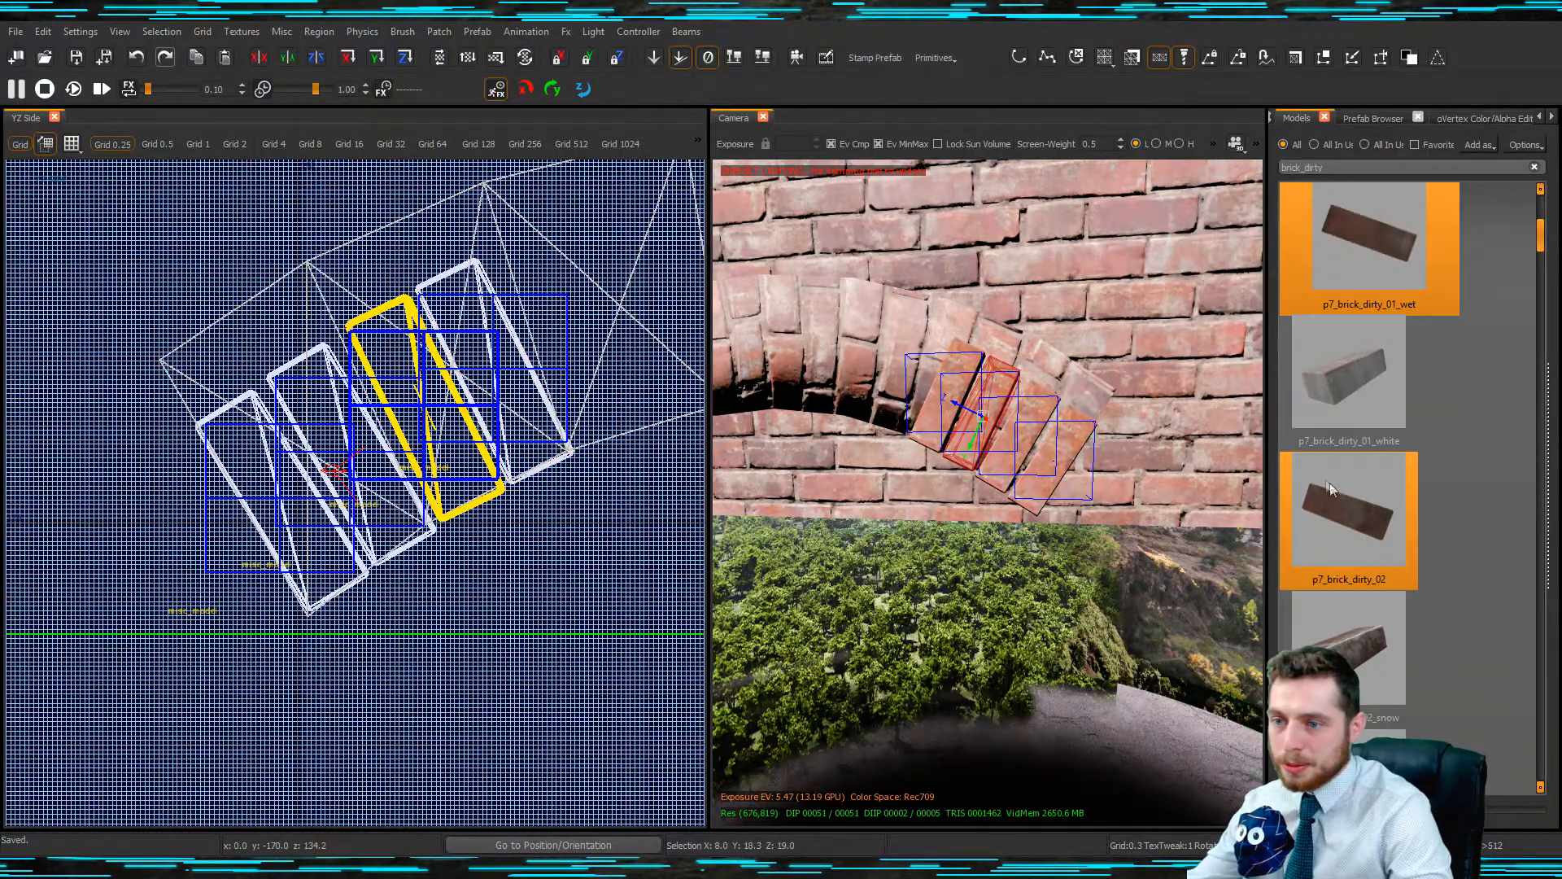
pyautogui.click(1333, 508)
pyautogui.press('Escape')
# Try other brick model variants on the second brick, ending with p7_brick_dirty_02.
pyautogui.keyDown('shift'); pyautogui.click(1022, 431); pyautogui.keyUp('shift')
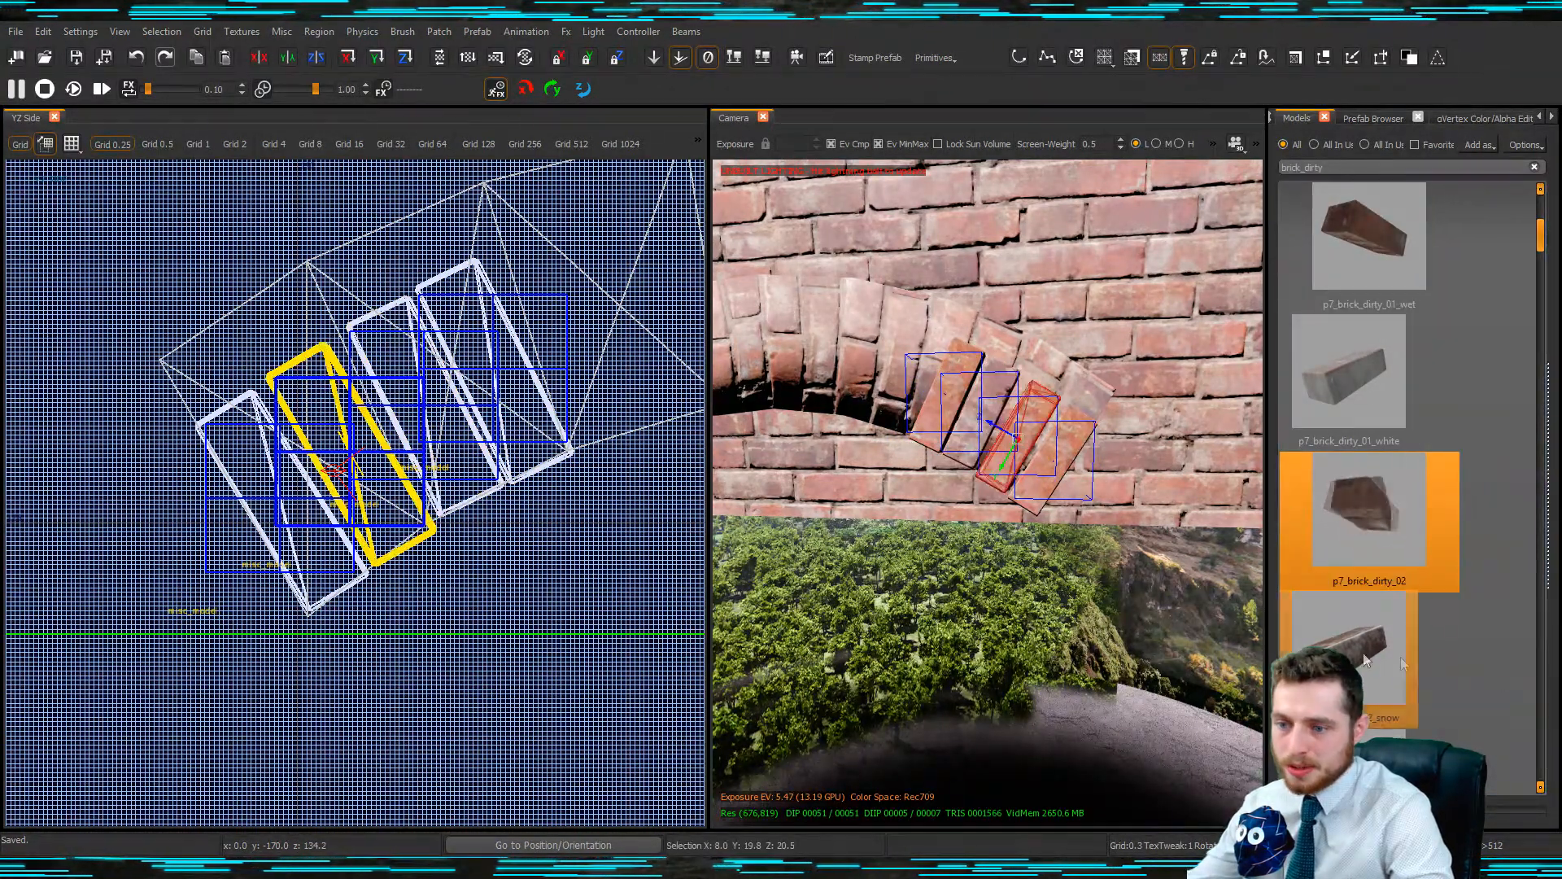
pyautogui.click(1358, 752)
pyautogui.press('Escape')
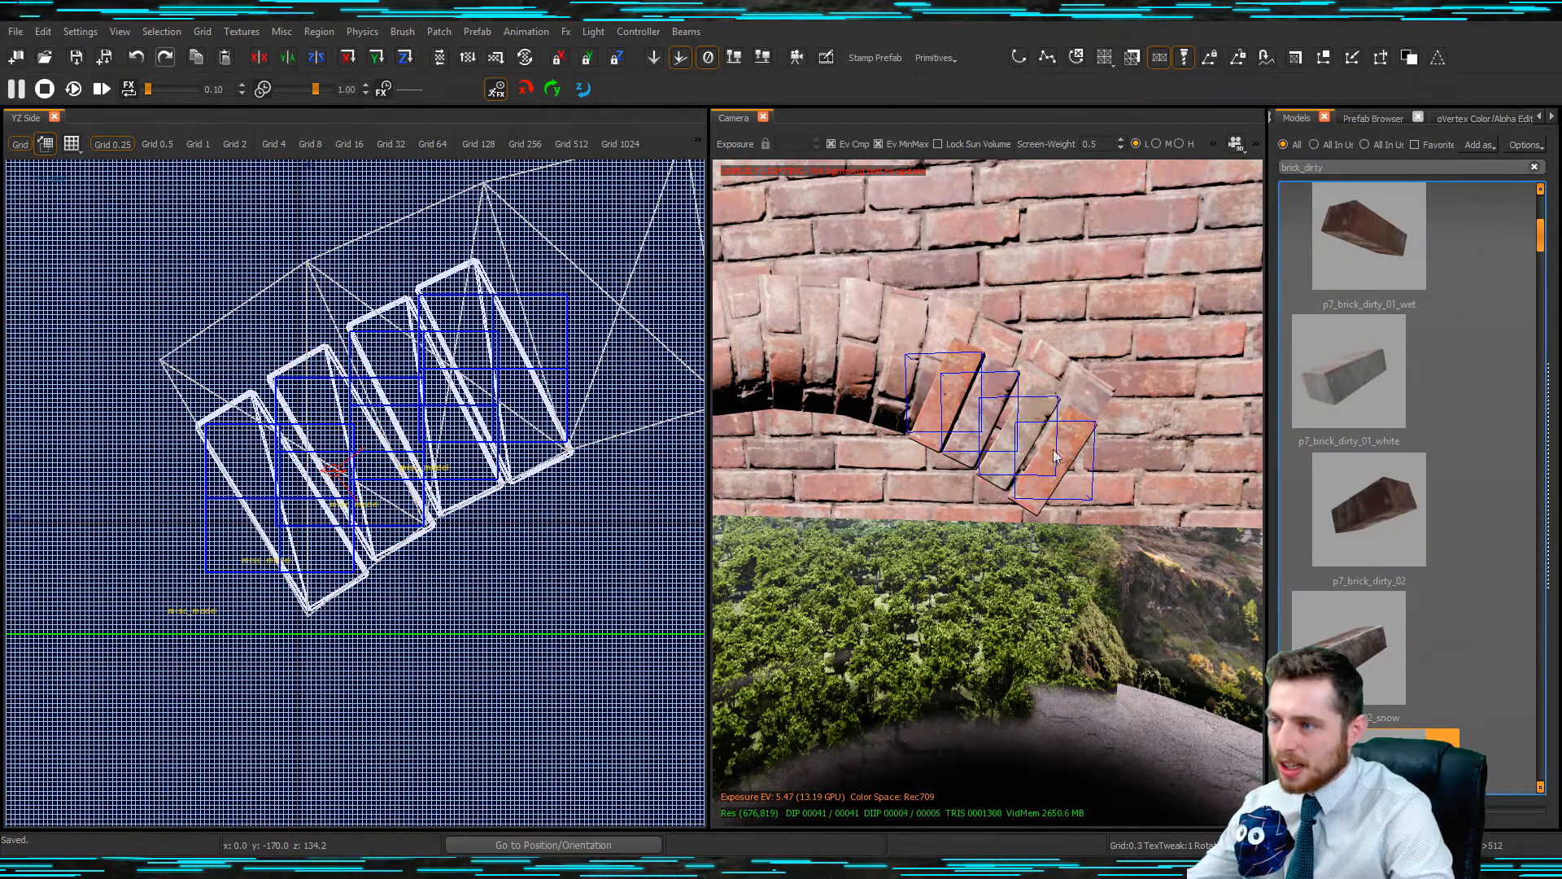
pyautogui.keyDown('shift'); pyautogui.click(1023, 446); pyautogui.keyUp('shift')
pyautogui.click(1366, 342)
pyautogui.press('Escape')
pyautogui.keyDown('shift'); pyautogui.click(1017, 444); pyautogui.keyUp('shift')
pyautogui.click(1357, 509)
pyautogui.press('Escape')
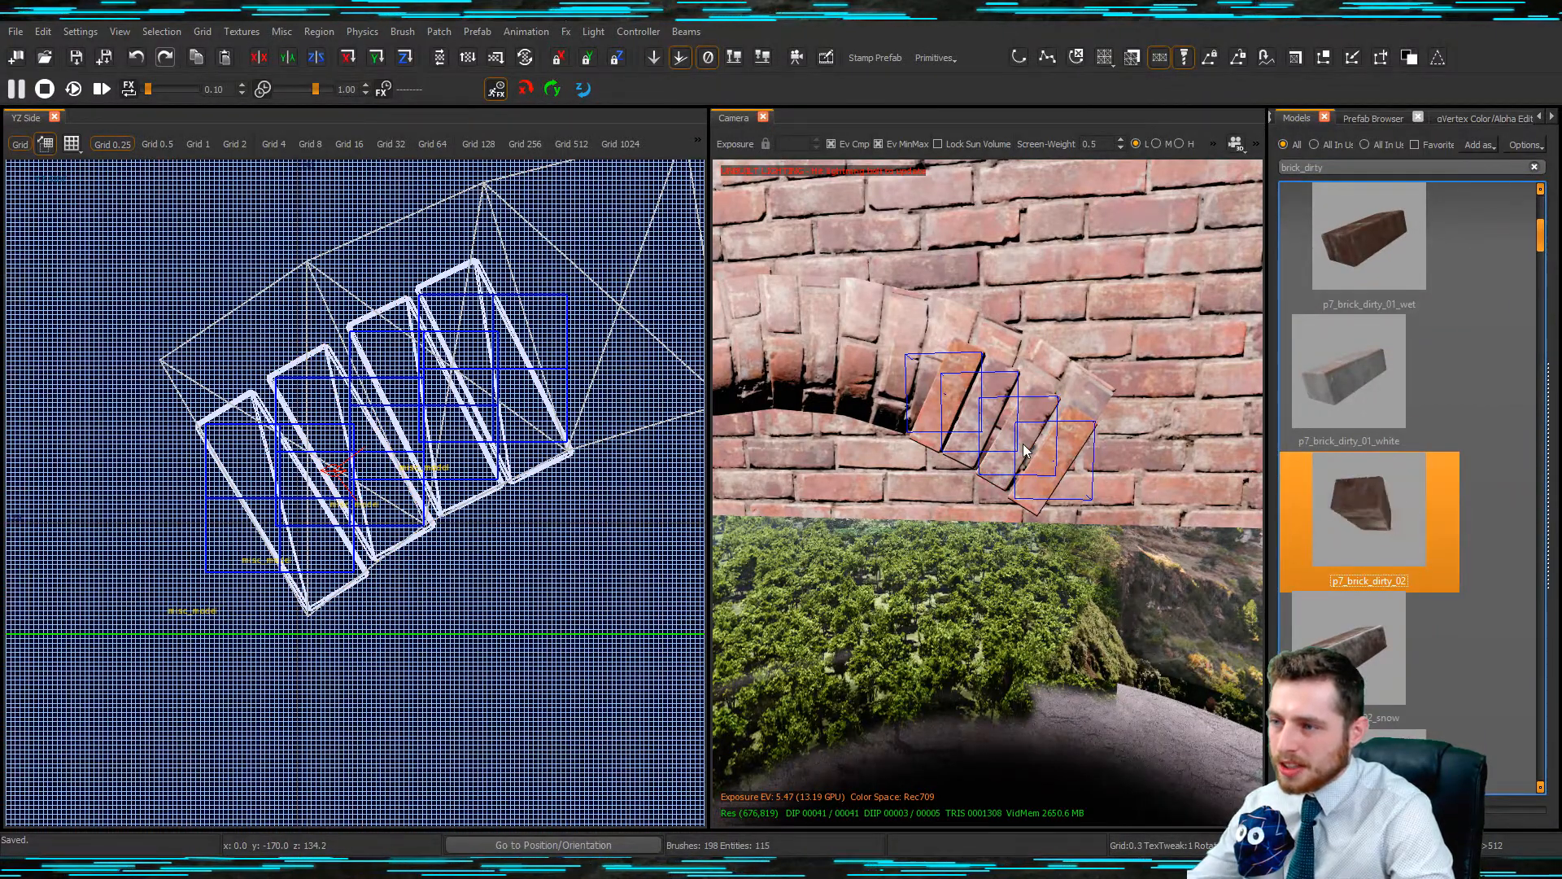
# Open the second brick's entity properties and widen them so the angle values are readable.
pyautogui.keyDown('shift'); pyautogui.click(1024, 450); pyautogui.keyUp('shift')
pyautogui.press('n')
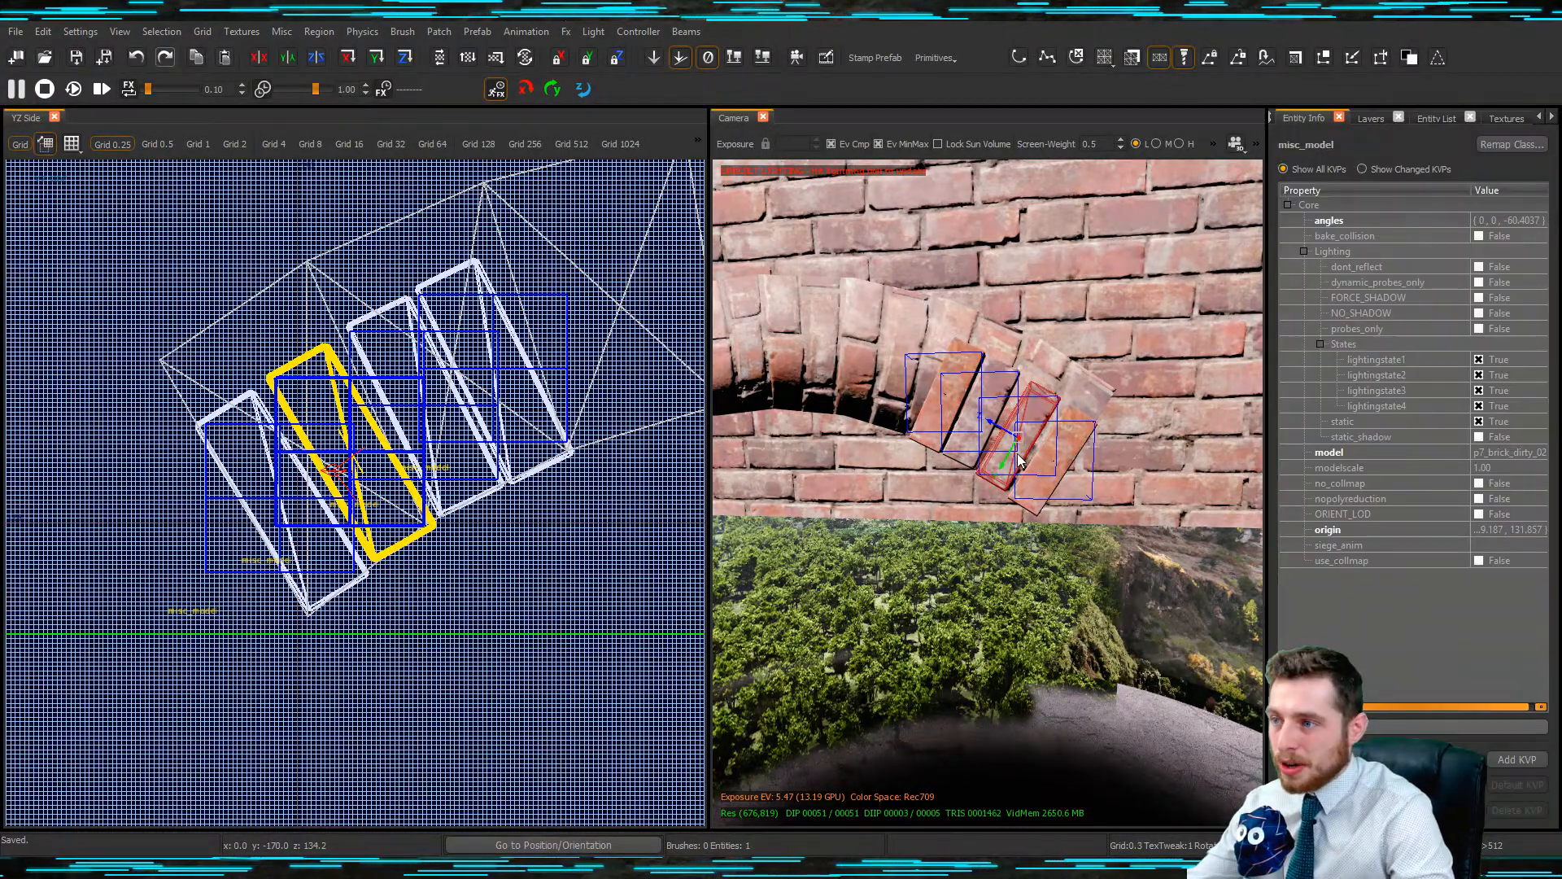
pyautogui.moveTo(1040, 450)
pyautogui.mouseDown(button='right')
pyautogui.moveTo(1058, 449)
pyautogui.moveTo(1009, 468)
pyautogui.moveTo(1050, 480)
pyautogui.moveTo(1021, 488)
pyautogui.moveTo(1033, 482)
pyautogui.moveTo(990, 466)
pyautogui.moveTo(1043, 443)
pyautogui.moveTo(1027, 446)
pyautogui.moveTo(1045, 462)
pyautogui.mouseUp(button='right')
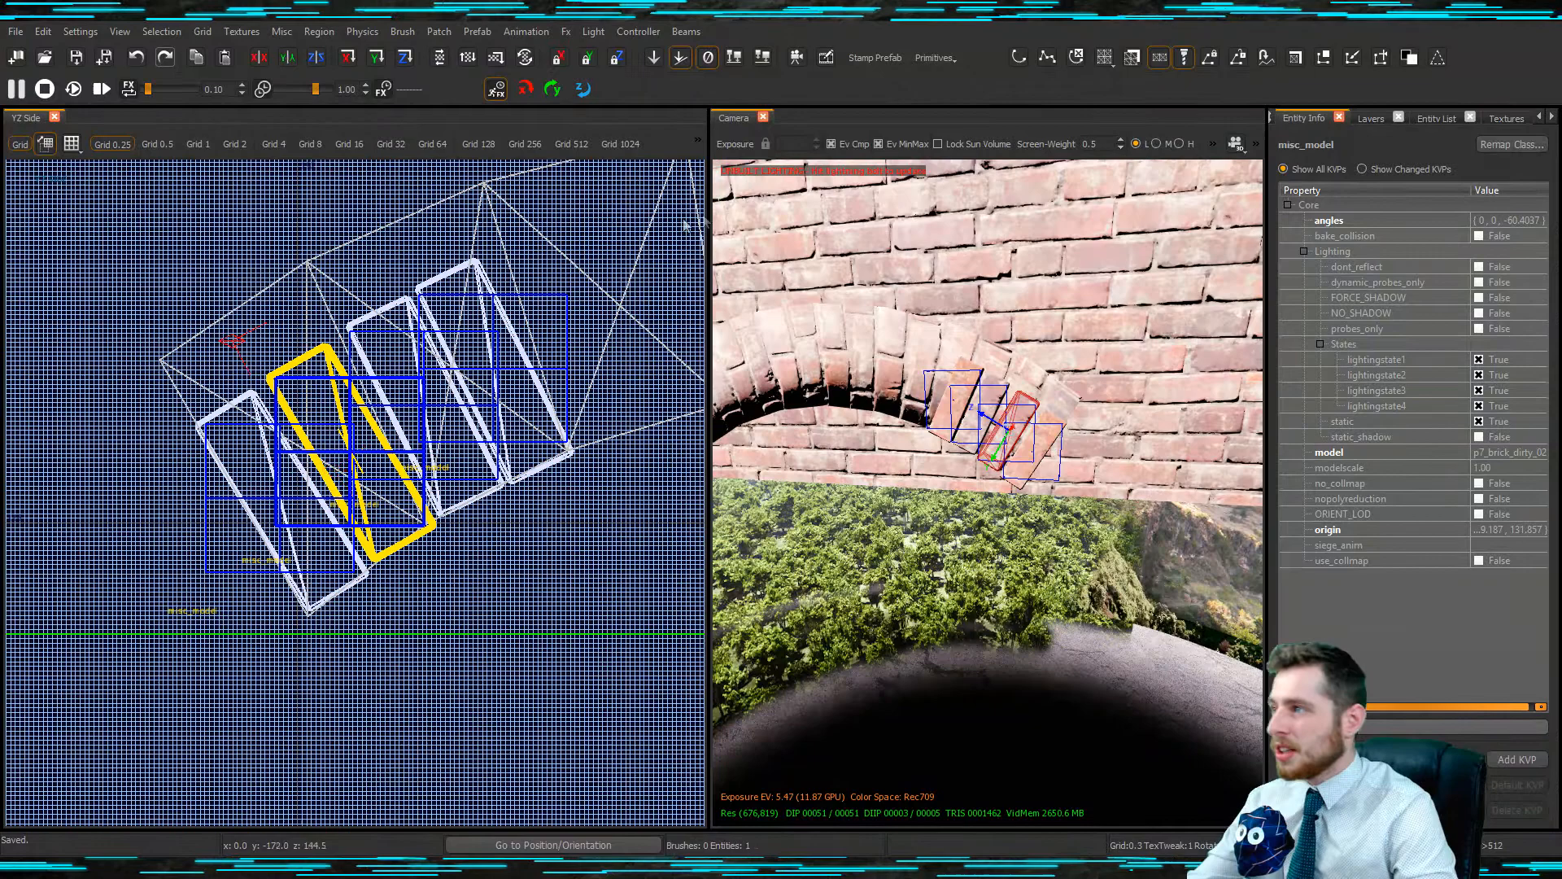
pyautogui.moveTo(708, 213); pyautogui.dragTo(479, 214)
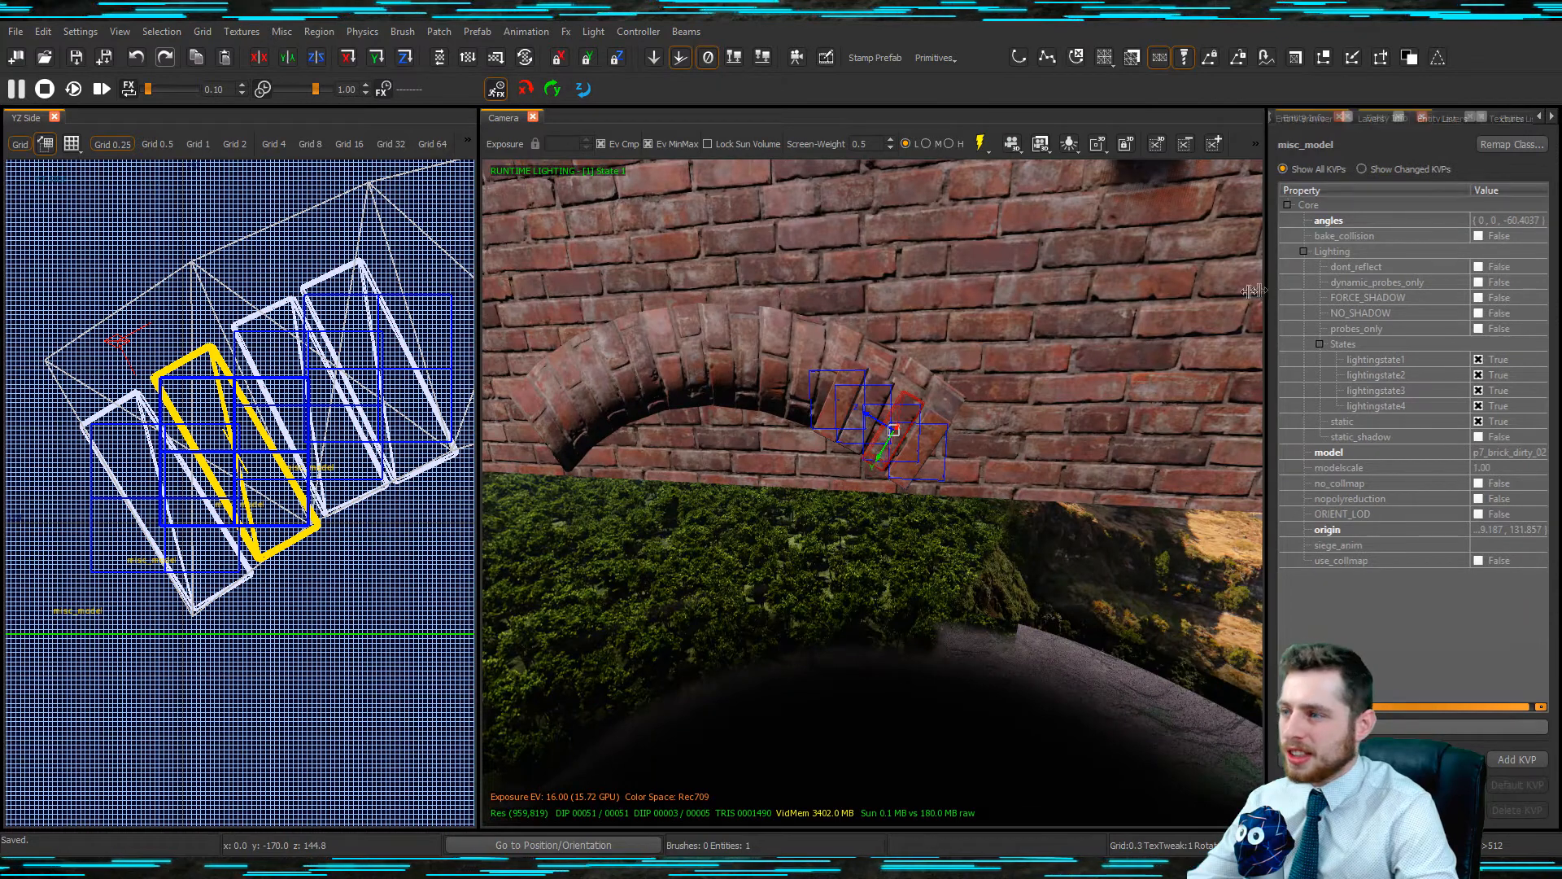
pyautogui.moveTo(1267, 289); pyautogui.dragTo(1150, 291)
# Try turning the second brick by setting its middle angle value to 180, and undo the change.
pyautogui.click(1375, 221)
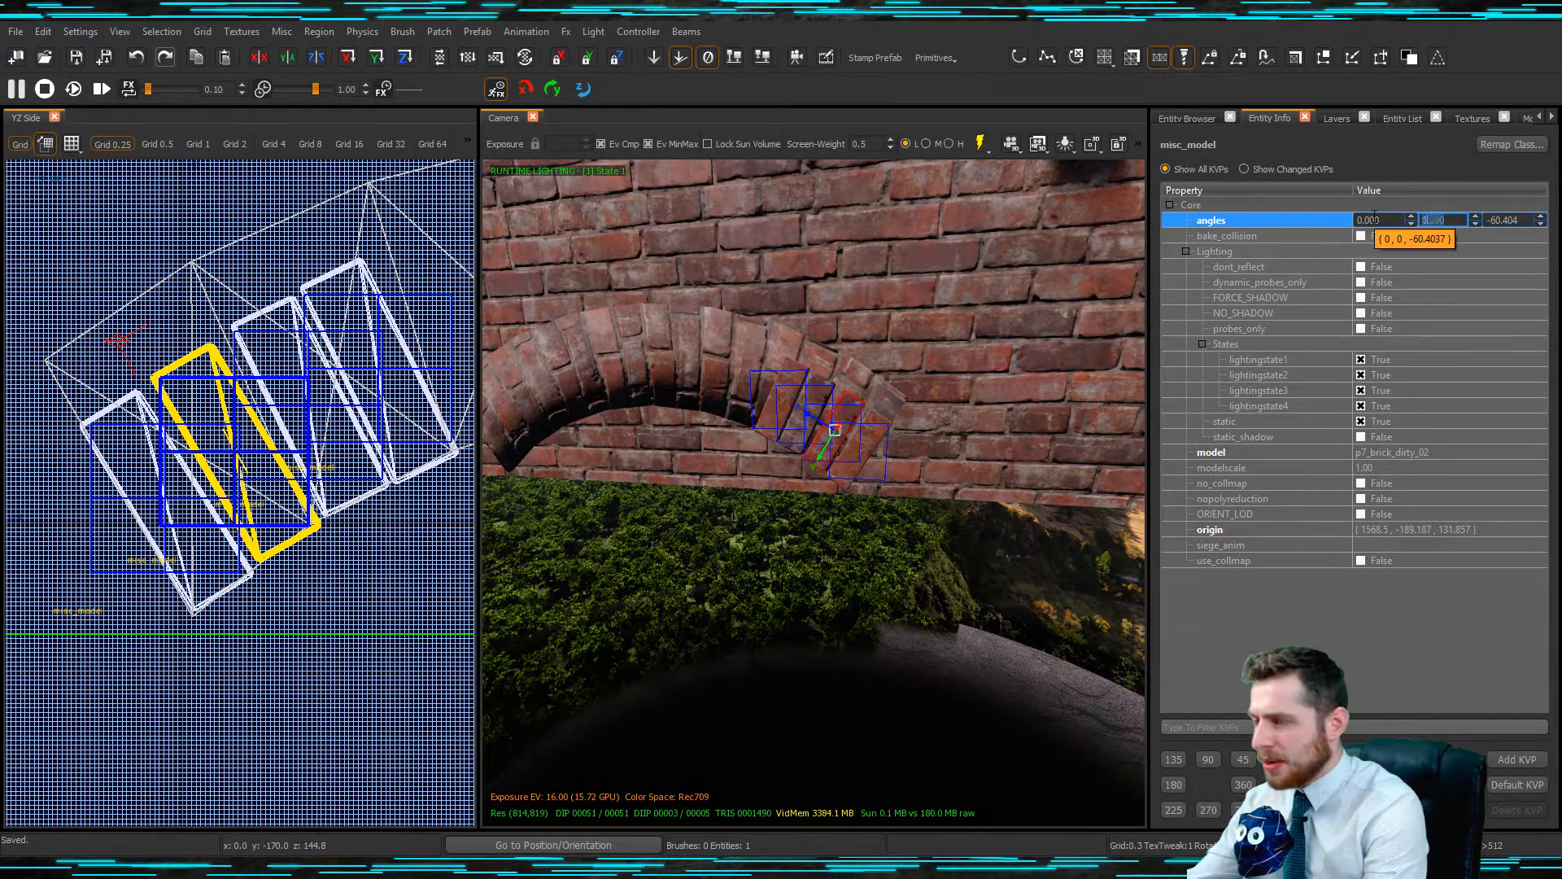
pyautogui.write('180')
pyautogui.press('Return')
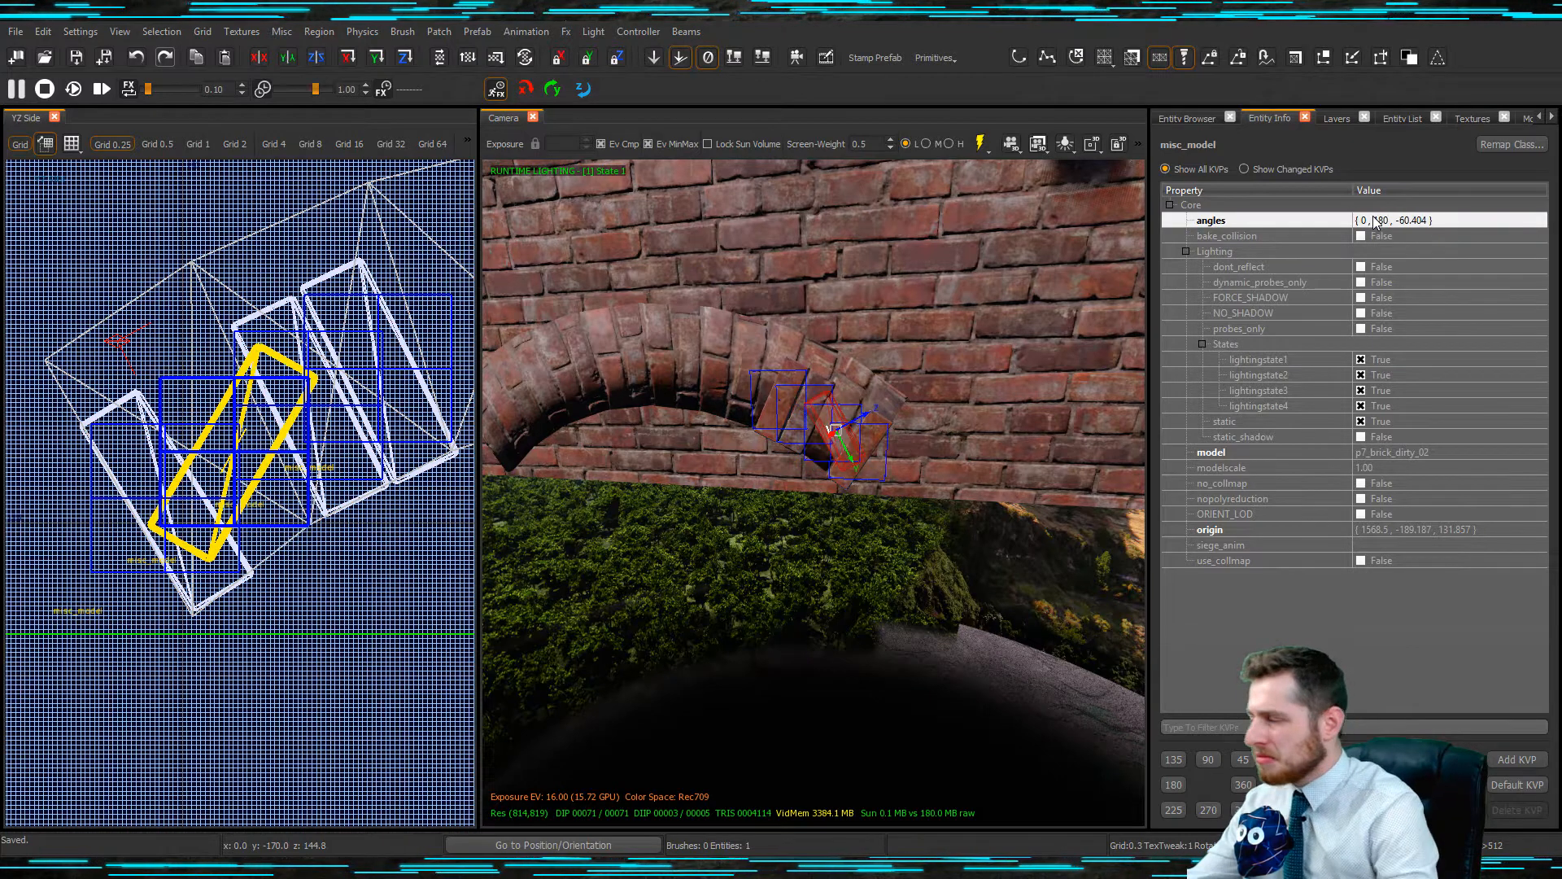
pyautogui.hotkey('ctrl', 'z')
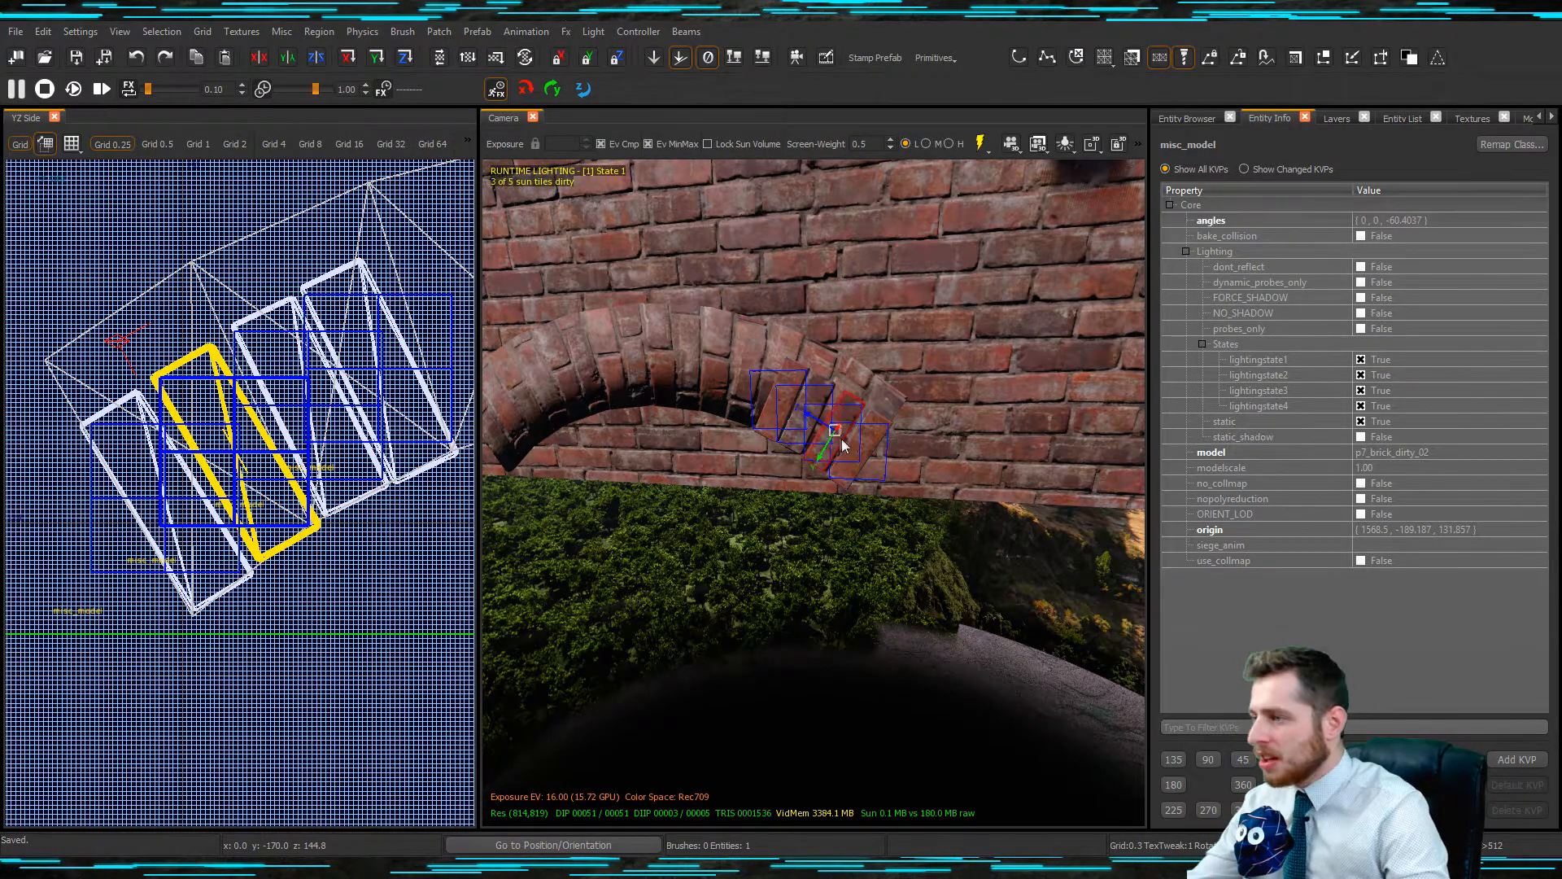
# Flip the second brick end for end by setting its third angle value to -240.404, and deselect it.
pyautogui.click(1440, 218)
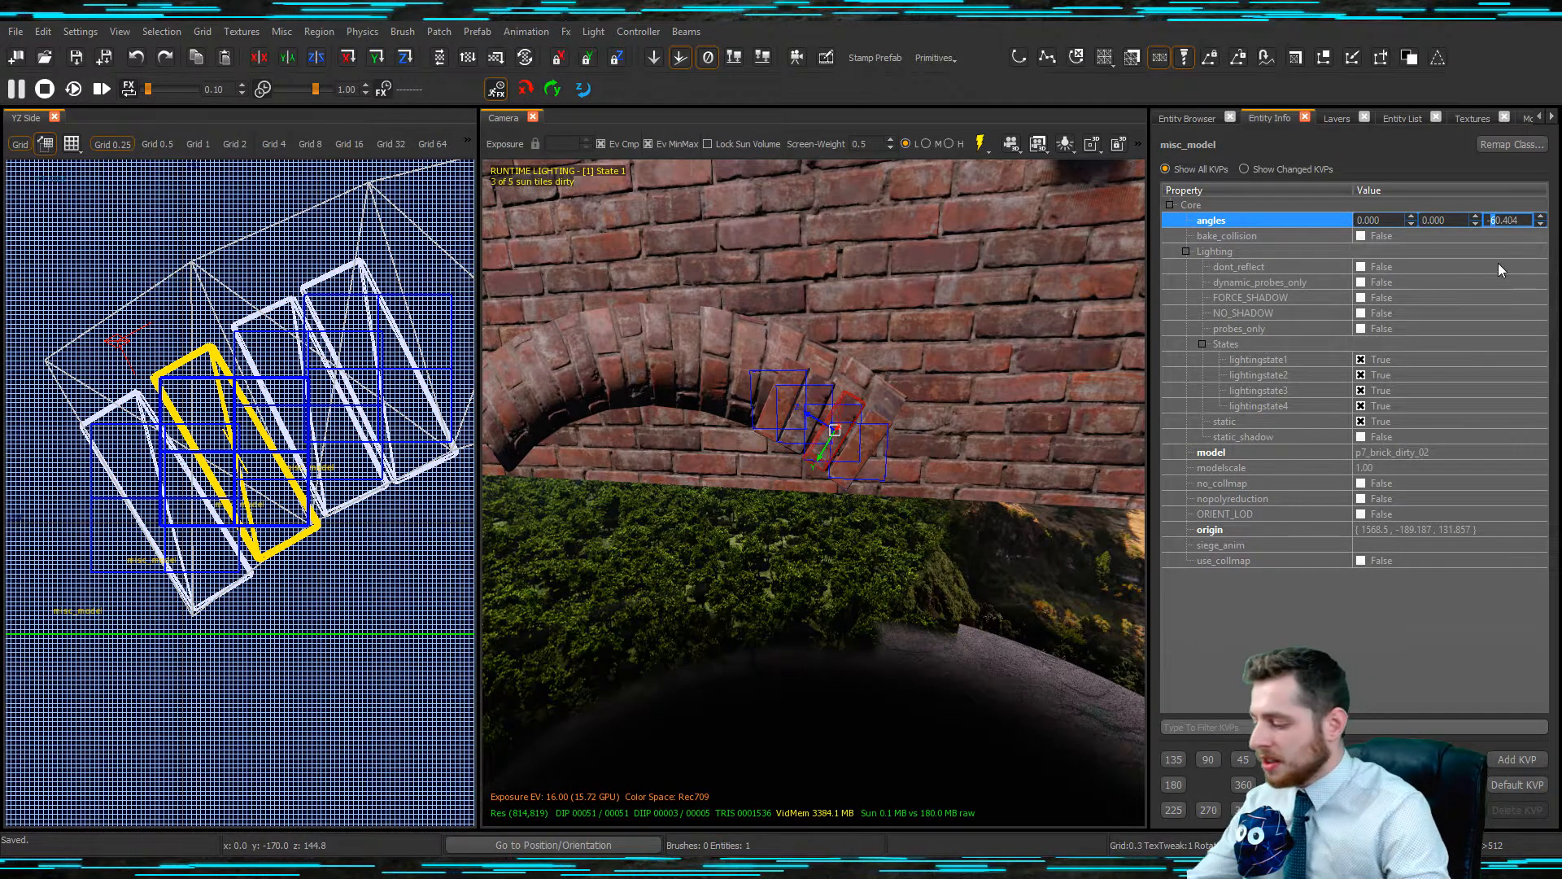
pyautogui.press('Return')
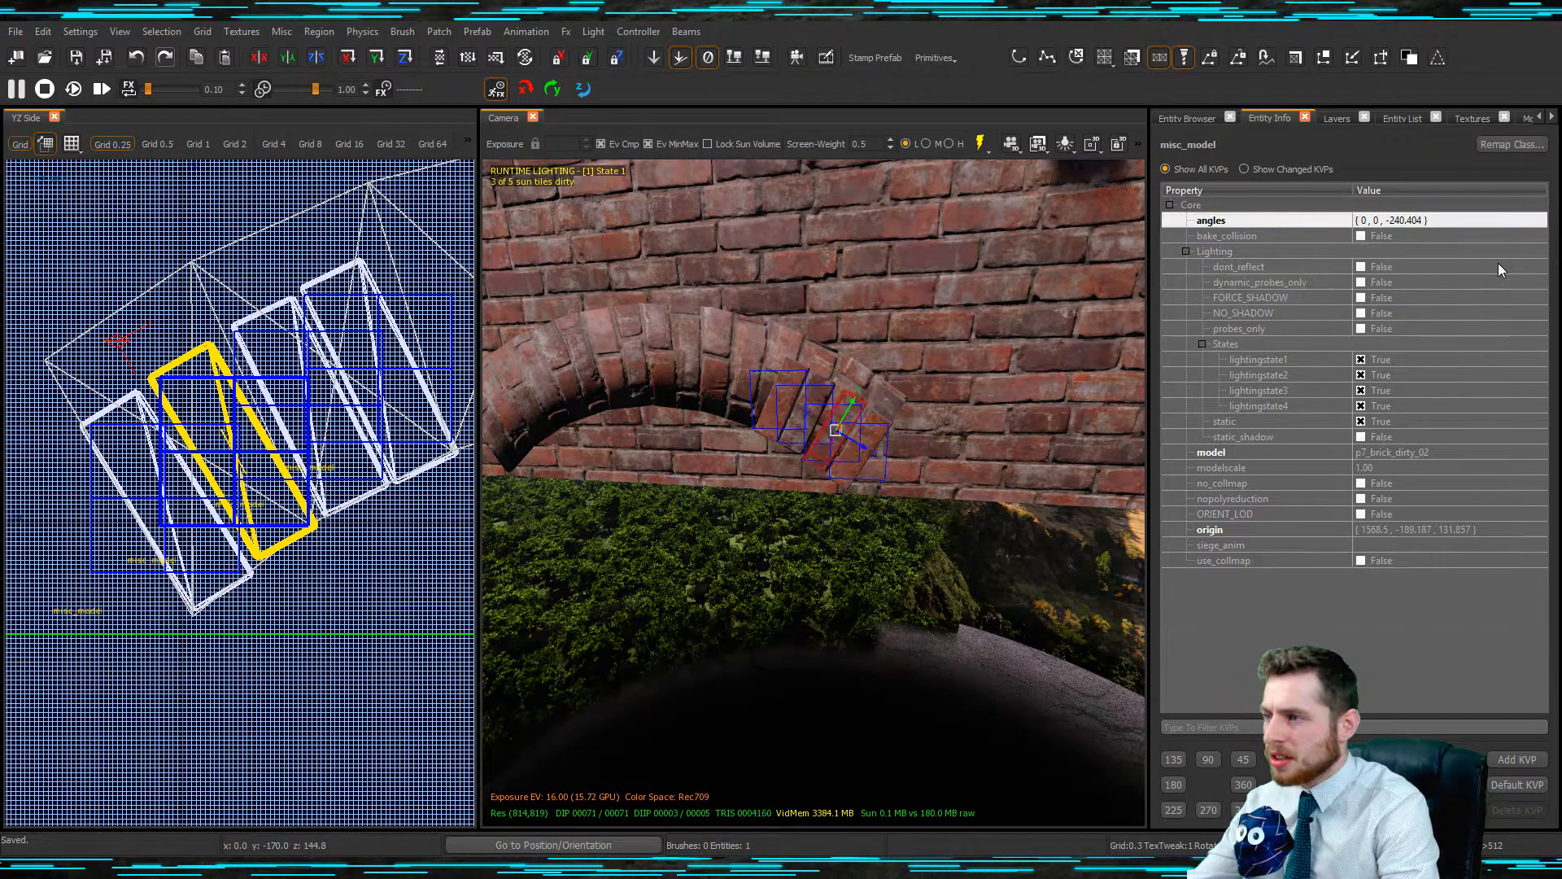
pyautogui.moveTo(888, 419); pyautogui.dragTo(932, 450, button='right')
pyautogui.press('Escape')
pyautogui.scroll(-3, 932, 449)
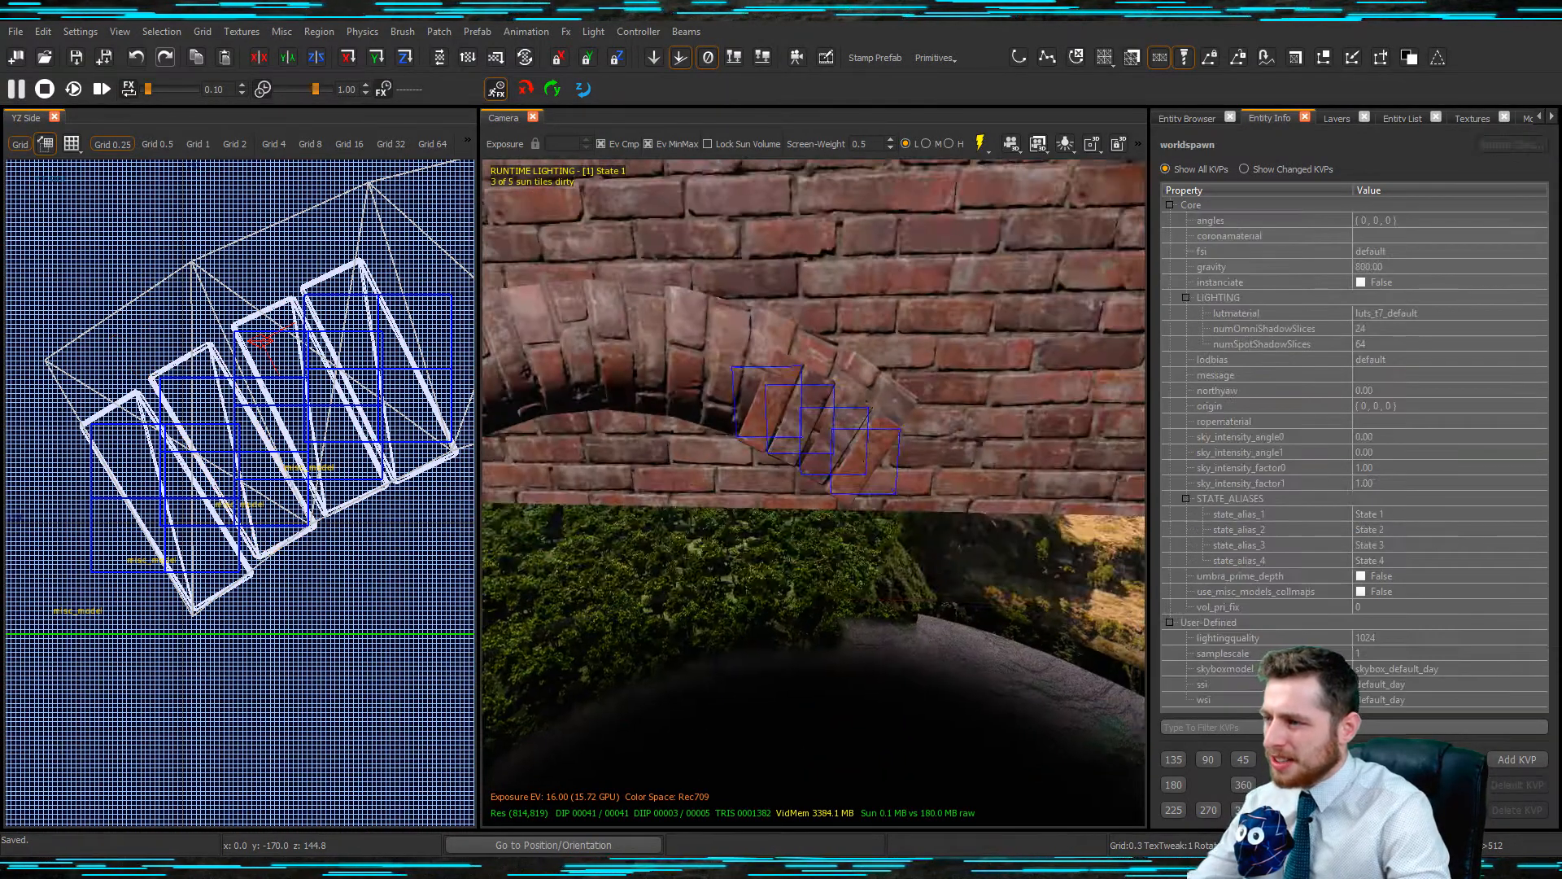
# Examine the four arch bricks in the camera view, comparing their textures and fit with the arch and wall.
pyautogui.scroll(2, 947, 457)
pyautogui.moveTo(836, 472); pyautogui.dragTo(869, 420, button='right')
pyautogui.keyDown('shift'); pyautogui.click(826, 458); pyautogui.keyUp('shift')
pyautogui.scroll(-3, 830, 460)
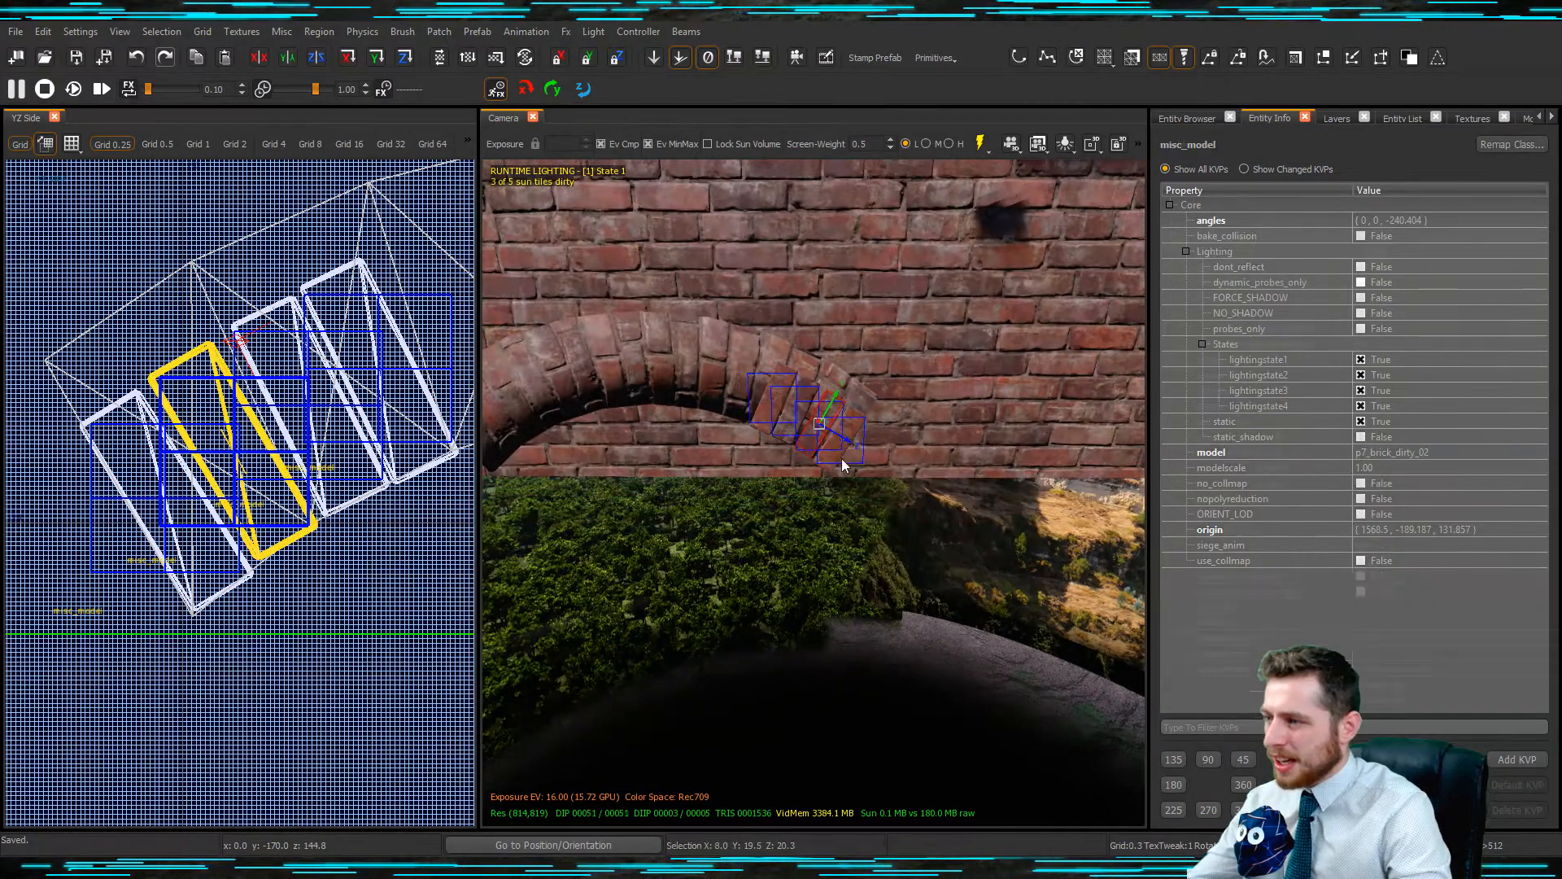
pyautogui.press('Escape')
pyautogui.scroll(2, 850, 464)
pyautogui.moveTo(809, 433)
pyautogui.mouseDown(button='right')
pyautogui.moveTo(791, 431)
pyautogui.moveTo(805, 434)
pyautogui.mouseUp(button='right')
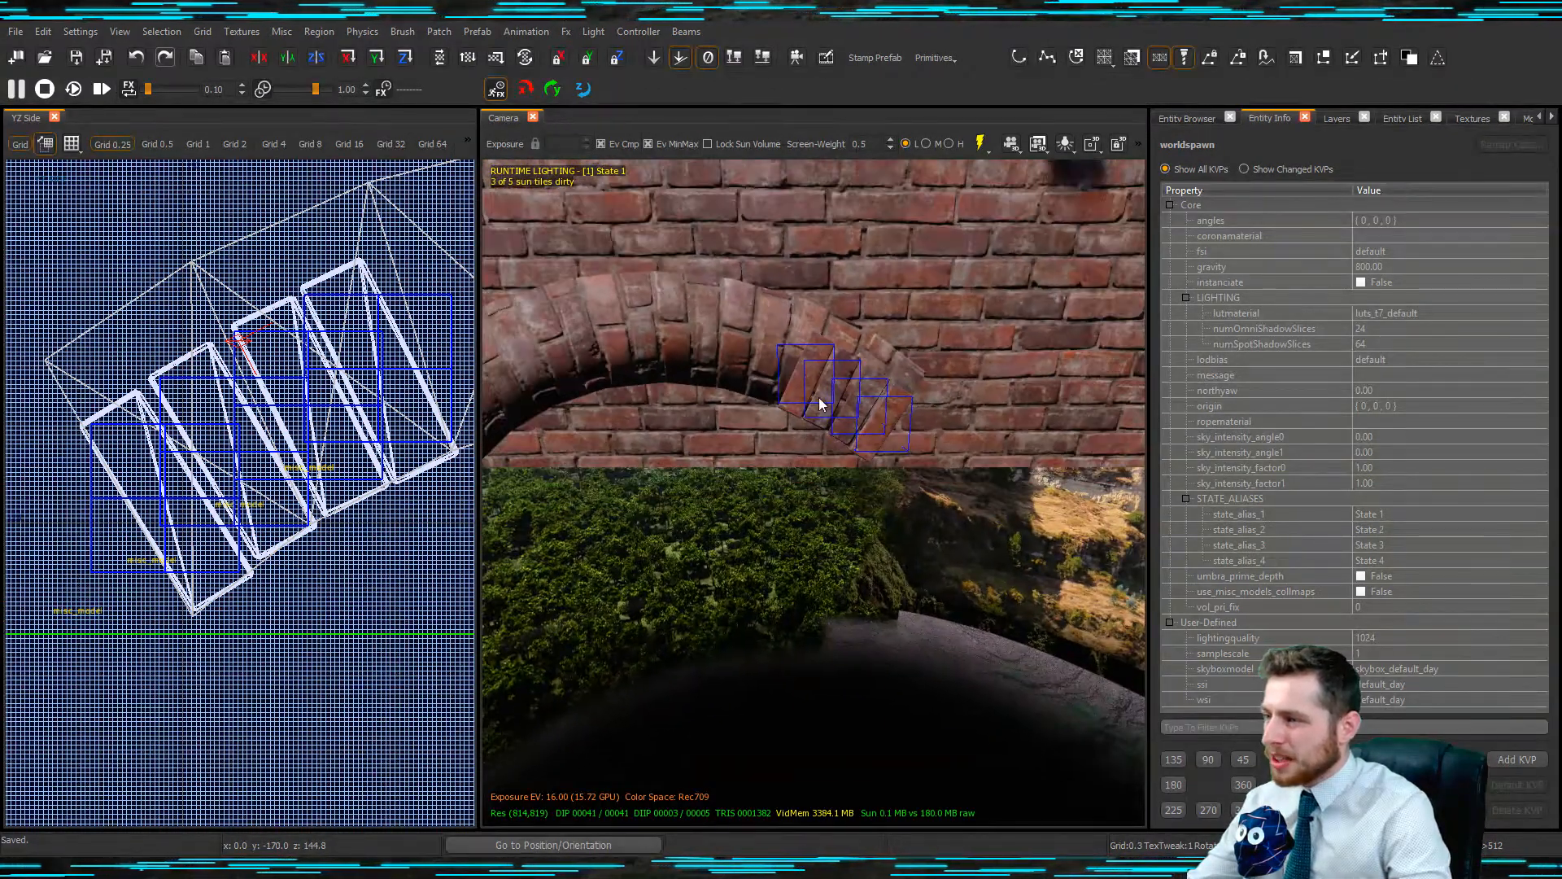
pyautogui.keyDown('shift'); pyautogui.click(820, 398); pyautogui.keyUp('shift')
pyautogui.scroll(-4, 297, 424)
pyautogui.scroll(2, 307, 414)
pyautogui.press('Escape')
pyautogui.keyDown('shift'); pyautogui.click(810, 390); pyautogui.keyUp('shift')
pyautogui.press('Escape')
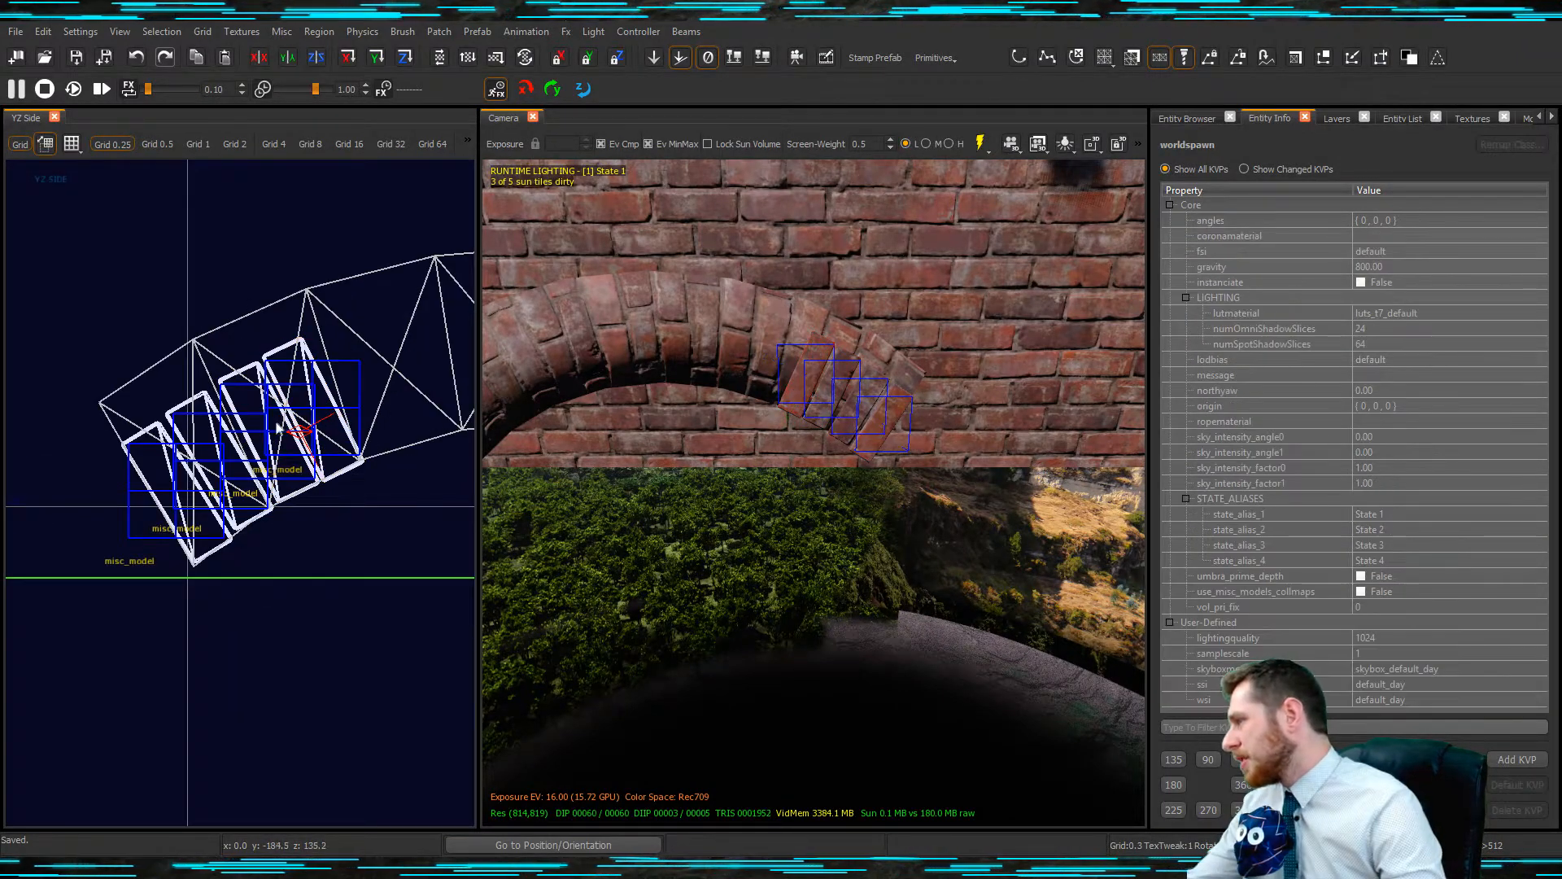
# Nudge the third arch brick slightly toward the second brick to close up the spacing, and deselect it.
pyautogui.keyDown('shift'); pyautogui.click(276, 429); pyautogui.keyUp('shift')
pyautogui.scroll(2, 253, 430)
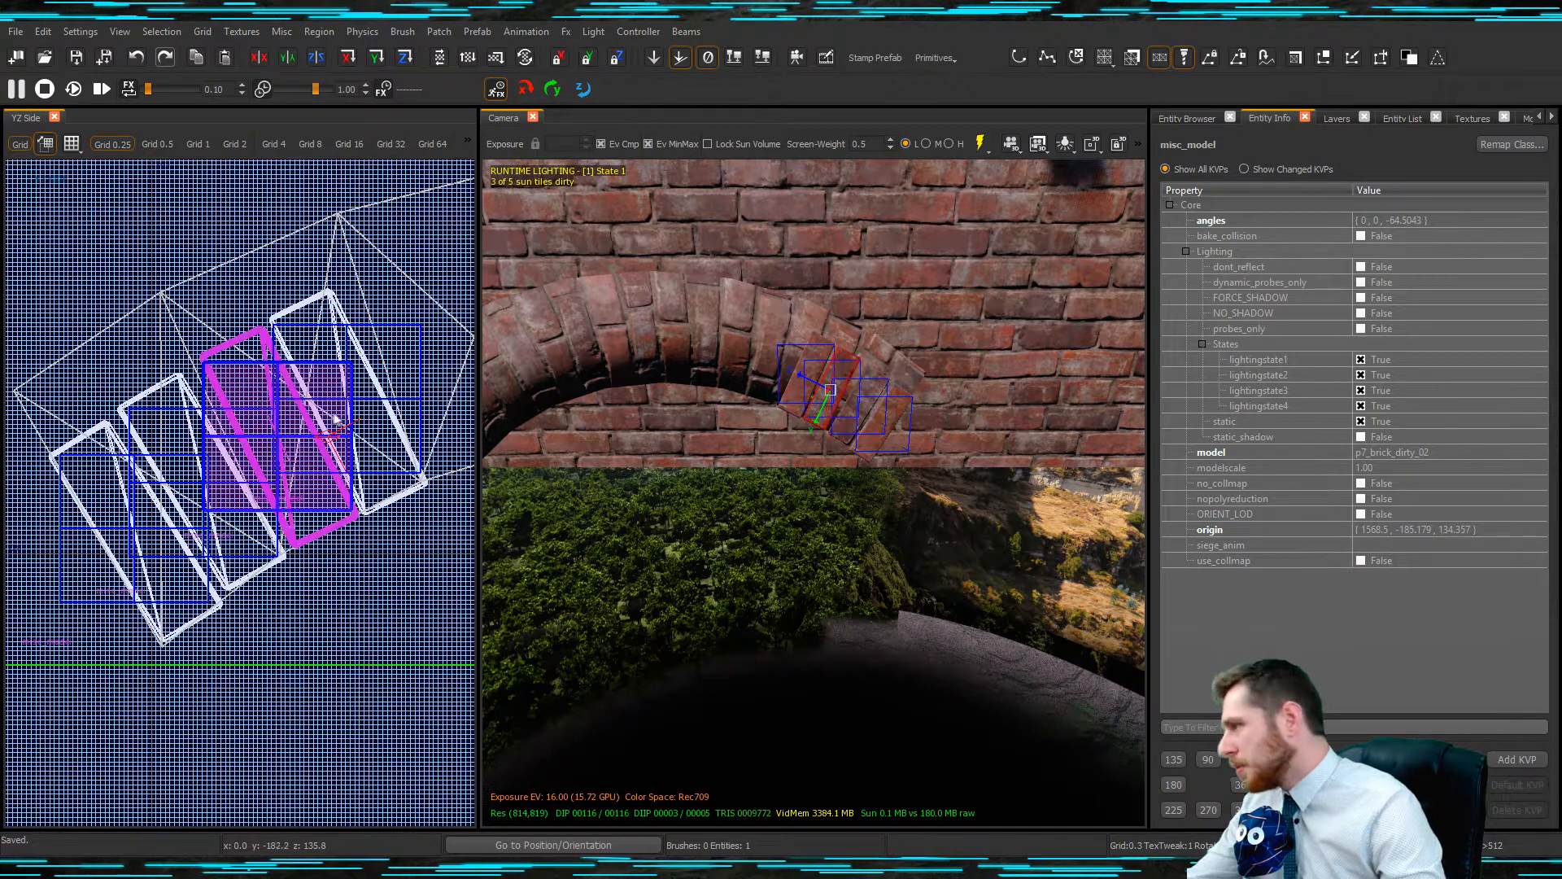
pyautogui.moveTo(263, 454); pyautogui.dragTo(264, 456)
pyautogui.moveTo(263, 451); pyautogui.dragTo(258, 450)
pyautogui.press('Escape')
# Rotate the second arch brick slightly so its third angle value is about 121.2, matching the curve of the arch.
pyautogui.keyDown('shift'); pyautogui.click(184, 474); pyautogui.keyUp('shift')
pyautogui.press('r')
pyautogui.moveTo(297, 462); pyautogui.dragTo(279, 401)
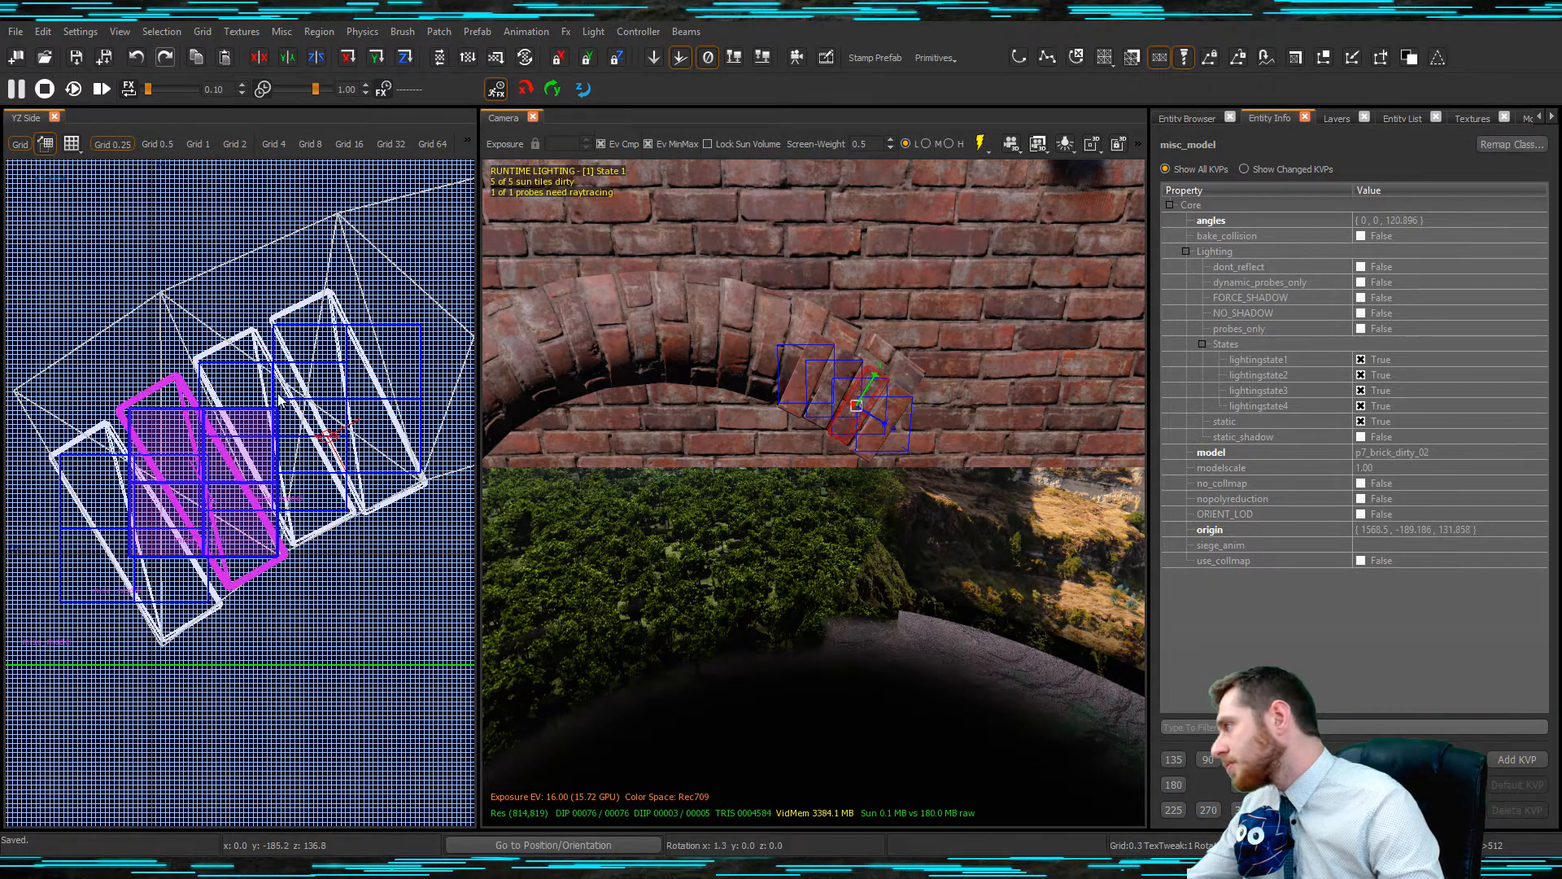
pyautogui.press('r')
pyautogui.press('Escape')
# Fine-tune the tilt of the lowest arch brick and nudge the second brick snugly between its neighbours.
pyautogui.keyDown('shift'); pyautogui.click(175, 541); pyautogui.keyUp('shift')
pyautogui.press('r')
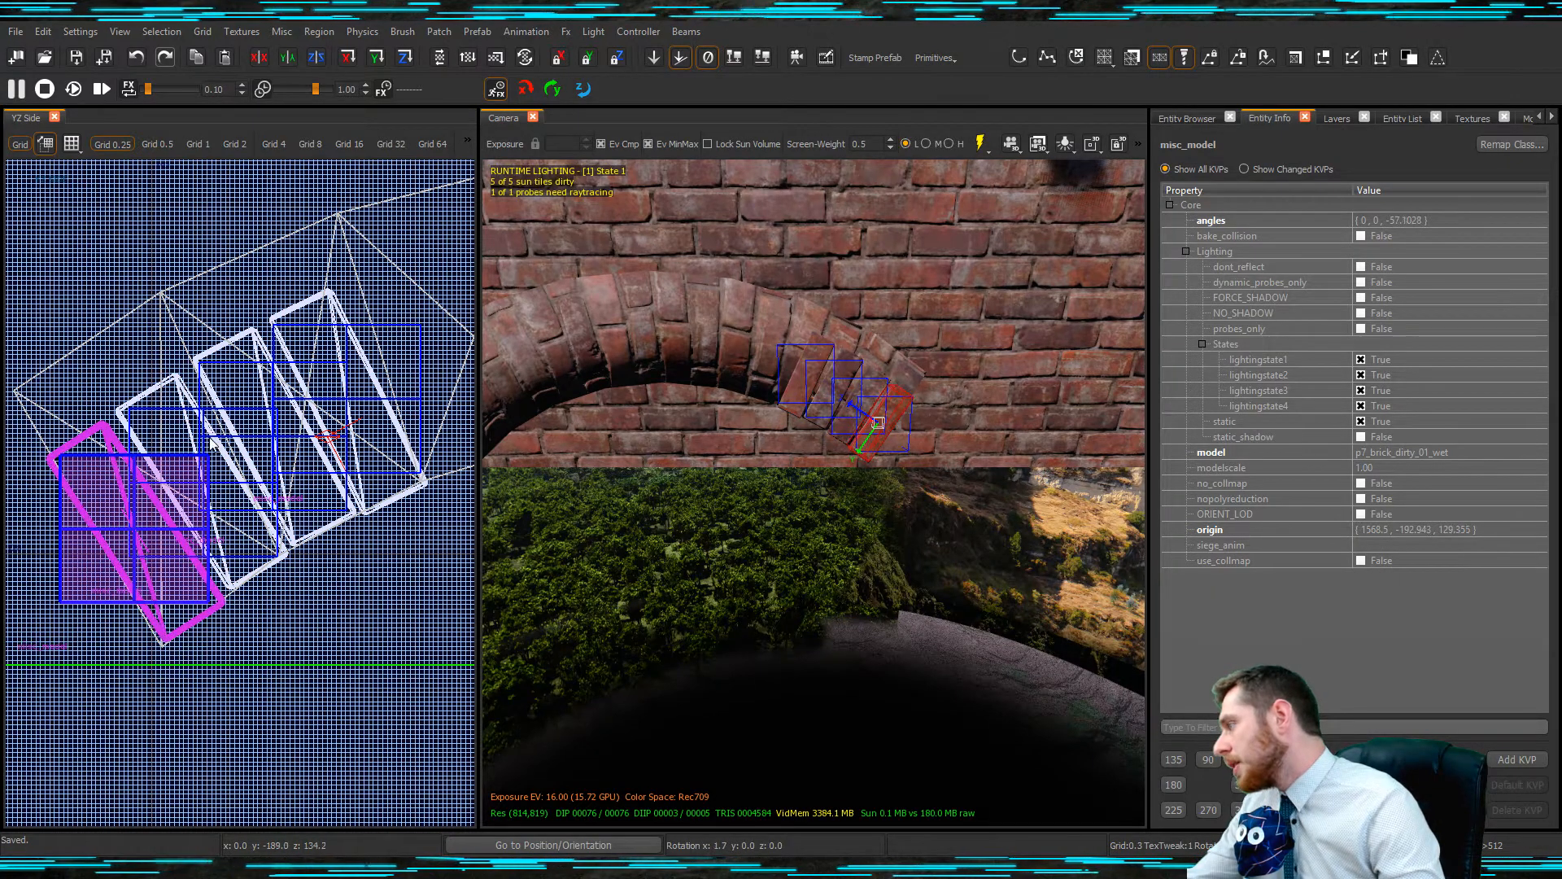
pyautogui.press('r')
pyautogui.press('Escape')
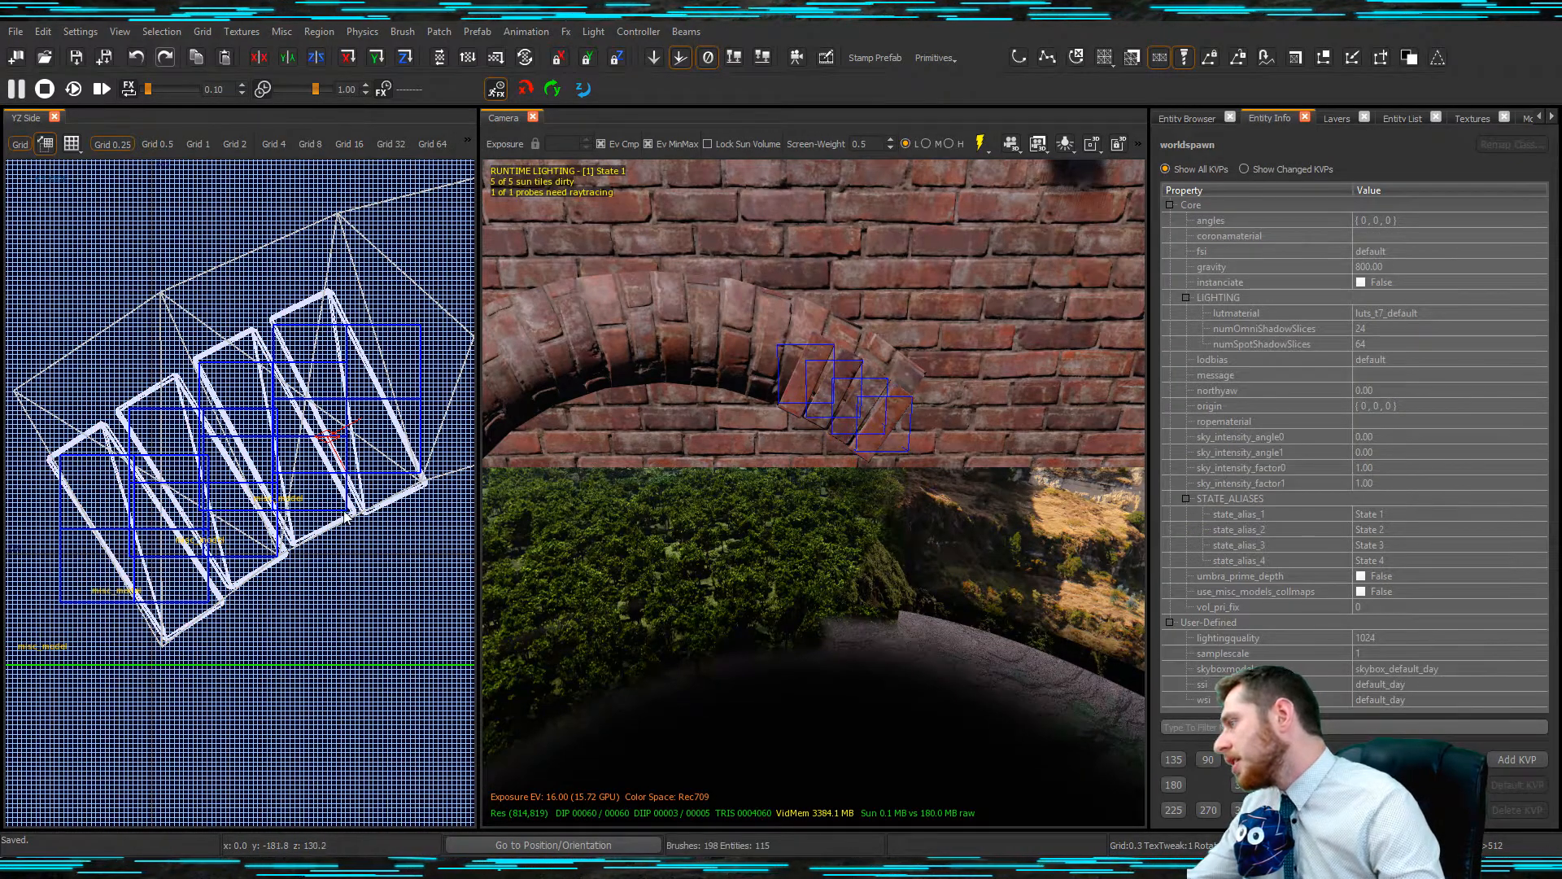
pyautogui.keyDown('shift'); pyautogui.click(228, 547); pyautogui.keyUp('shift')
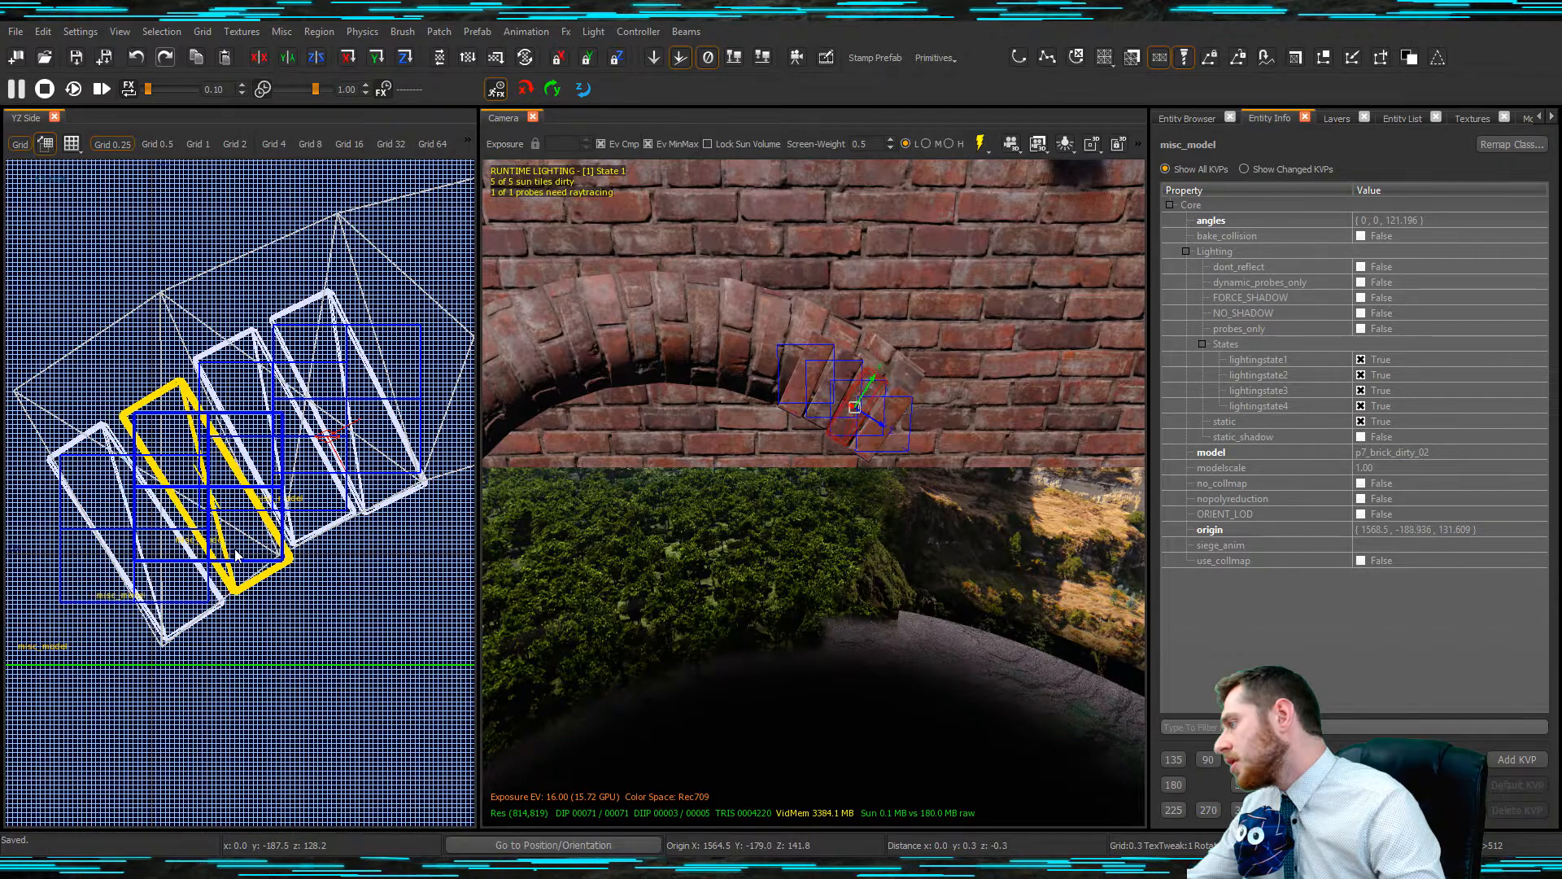
pyautogui.moveTo(235, 548); pyautogui.dragTo(235, 550)
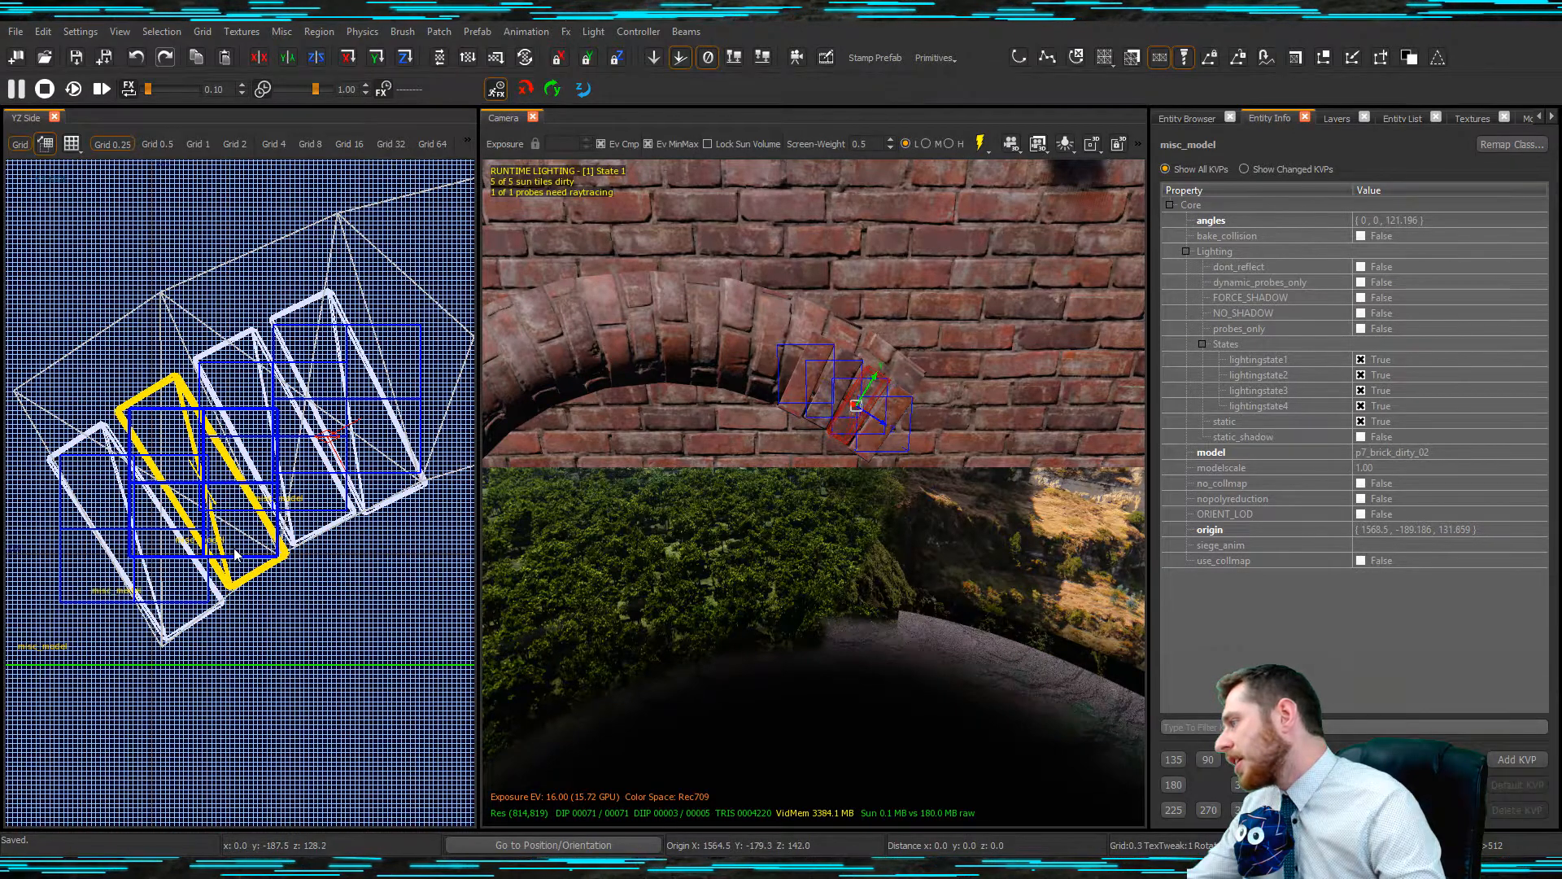
pyautogui.press('Escape')
# Duplicate the fourth arch brick and place the copy as the fifth, rotated to a third angle value of about -67.3.
pyautogui.keyDown('shift'); pyautogui.click(806, 385); pyautogui.keyUp('shift')
pyautogui.scroll(-3, 273, 449)
pyautogui.scroll(3, 313, 435)
pyautogui.moveTo(308, 440); pyautogui.dragTo(408, 425)
pyautogui.moveTo(431, 487); pyautogui.dragTo(385, 439)
pyautogui.scroll(-5, 384, 439)
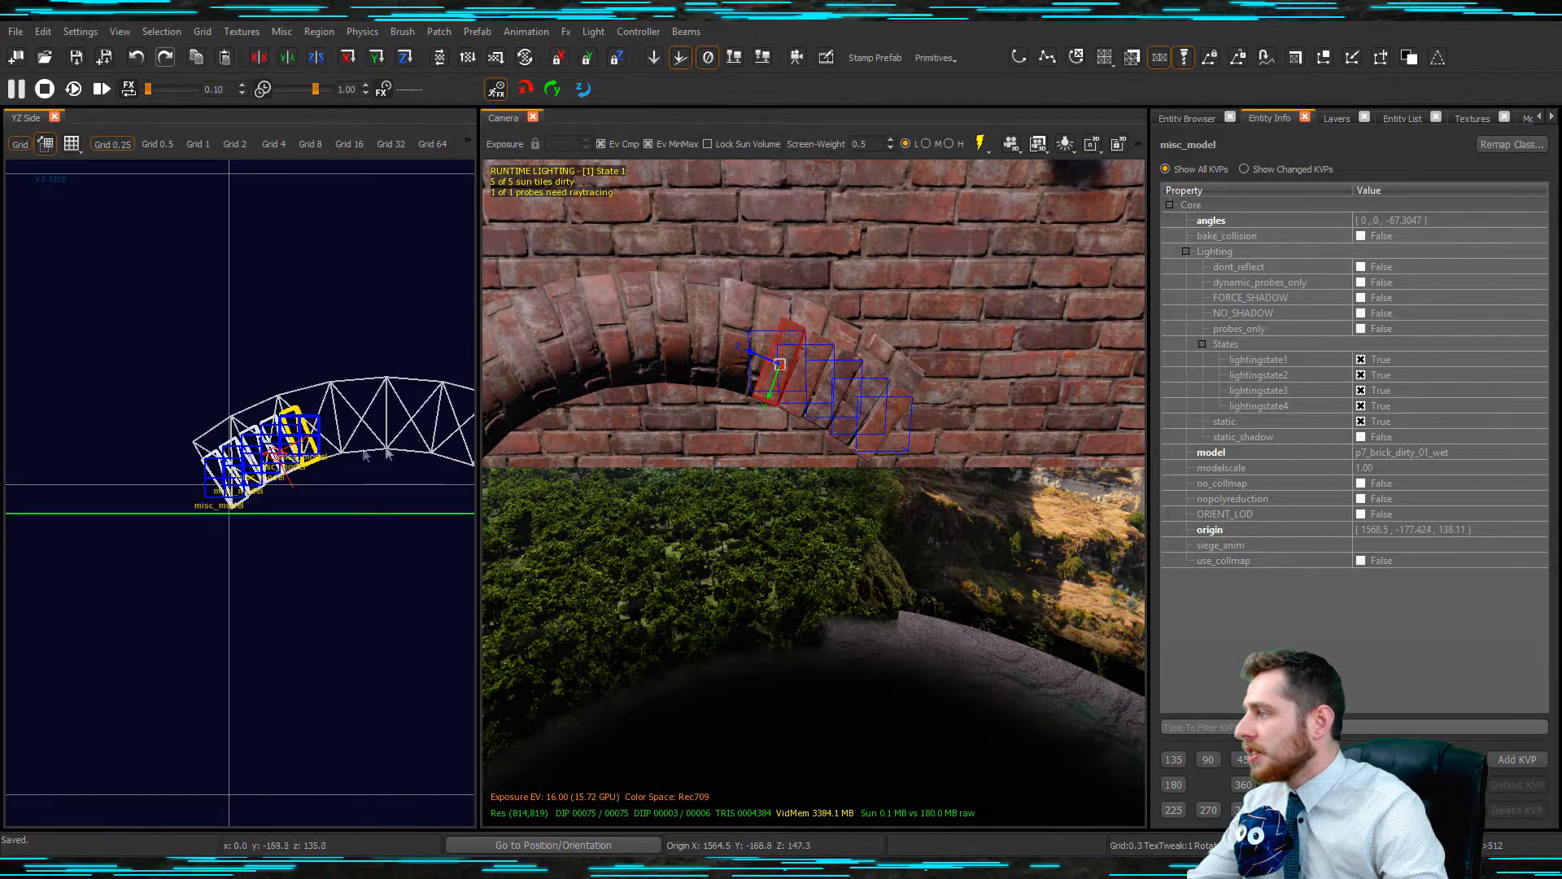
# Duplicate the fourth and fifth bricks further along the arch and tilt the outermost copy to a third angle value of about -78.8.
pyautogui.scroll(2, 326, 439)
pyautogui.scroll(3, 346, 439)
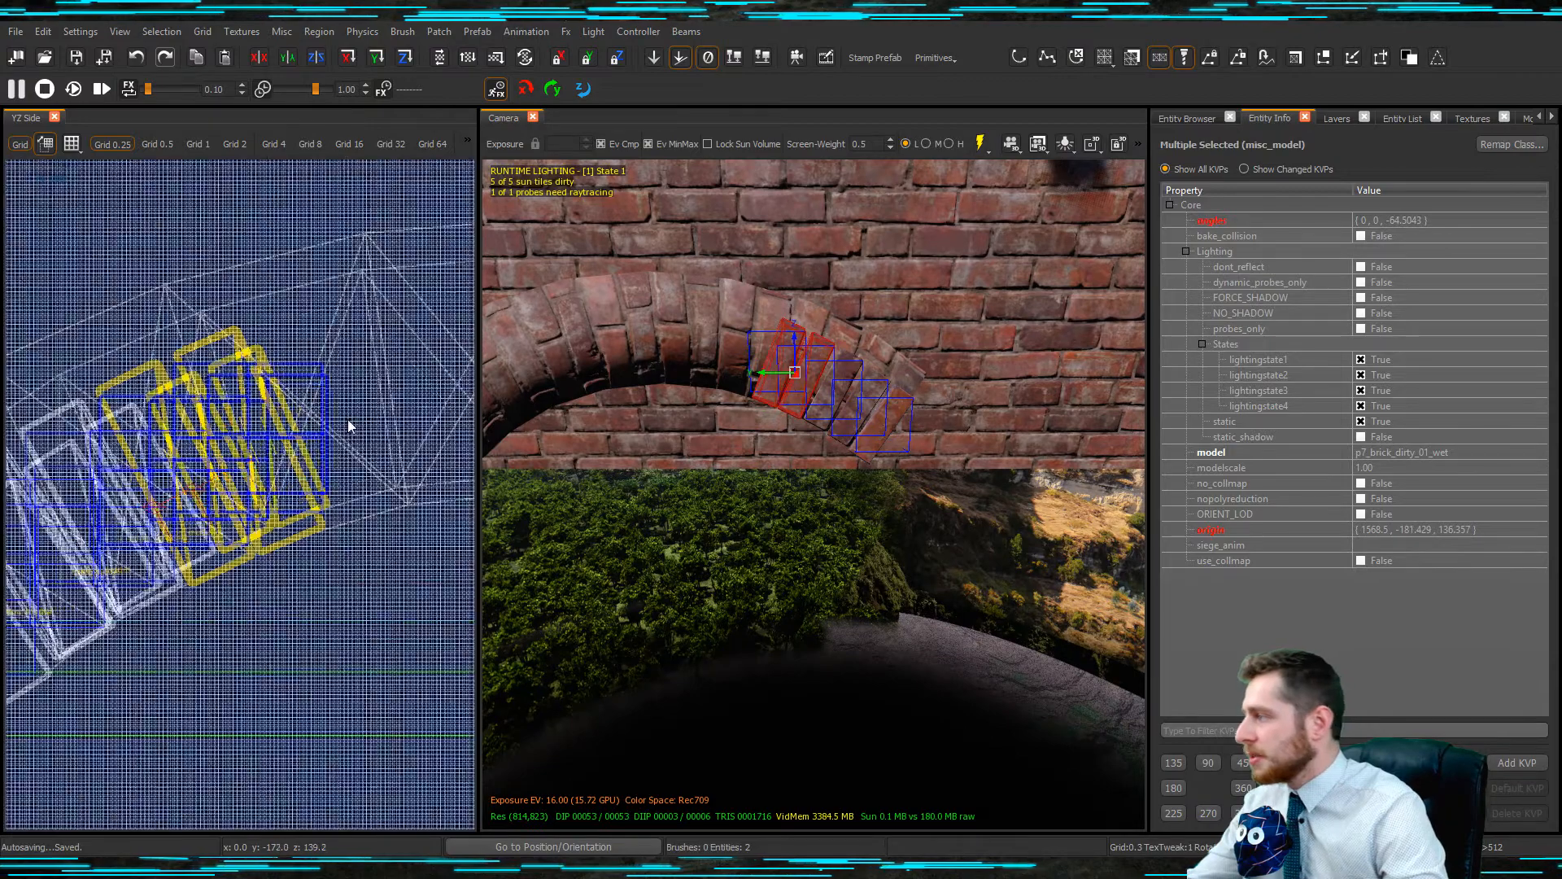
pyautogui.moveTo(404, 462)
pyautogui.mouseDown()
pyautogui.moveTo(413, 415)
pyautogui.moveTo(412, 441)
pyautogui.mouseUp()
pyautogui.click(437, 429)
pyautogui.scroll(-3, 437, 429)
pyautogui.scroll(2, 437, 429)
pyautogui.moveTo(436, 428); pyautogui.dragTo(435, 474)
pyautogui.moveTo(438, 538); pyautogui.dragTo(394, 486)
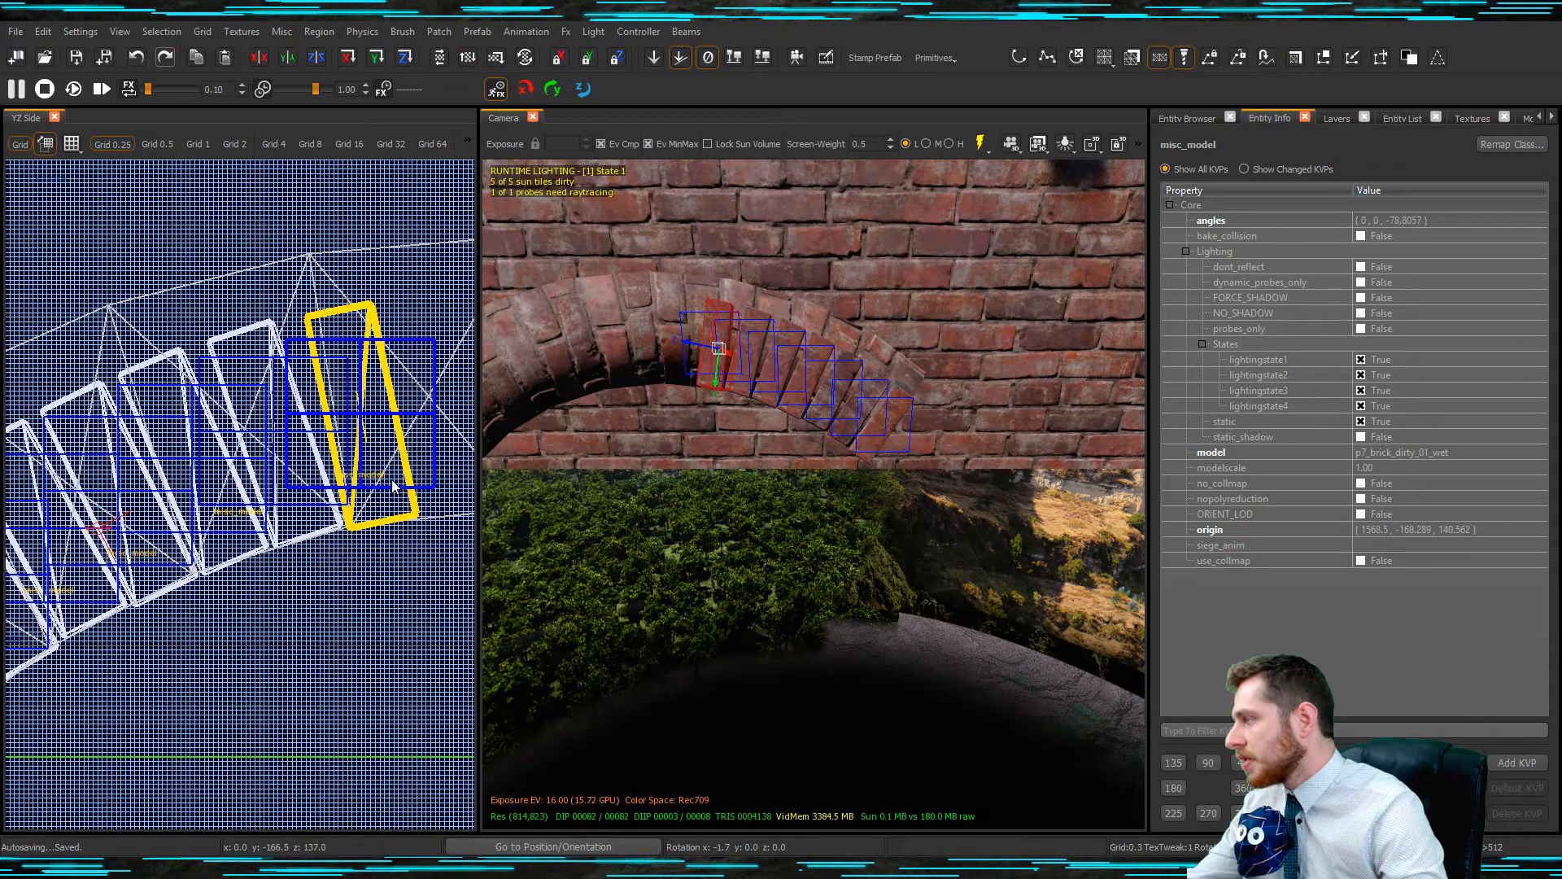
# Adjust the sixth brick's placement and rotate the fifth brick to a third angle value of about -69.8 to even out the gaps.
pyautogui.press('Escape')
pyautogui.click(740, 355)
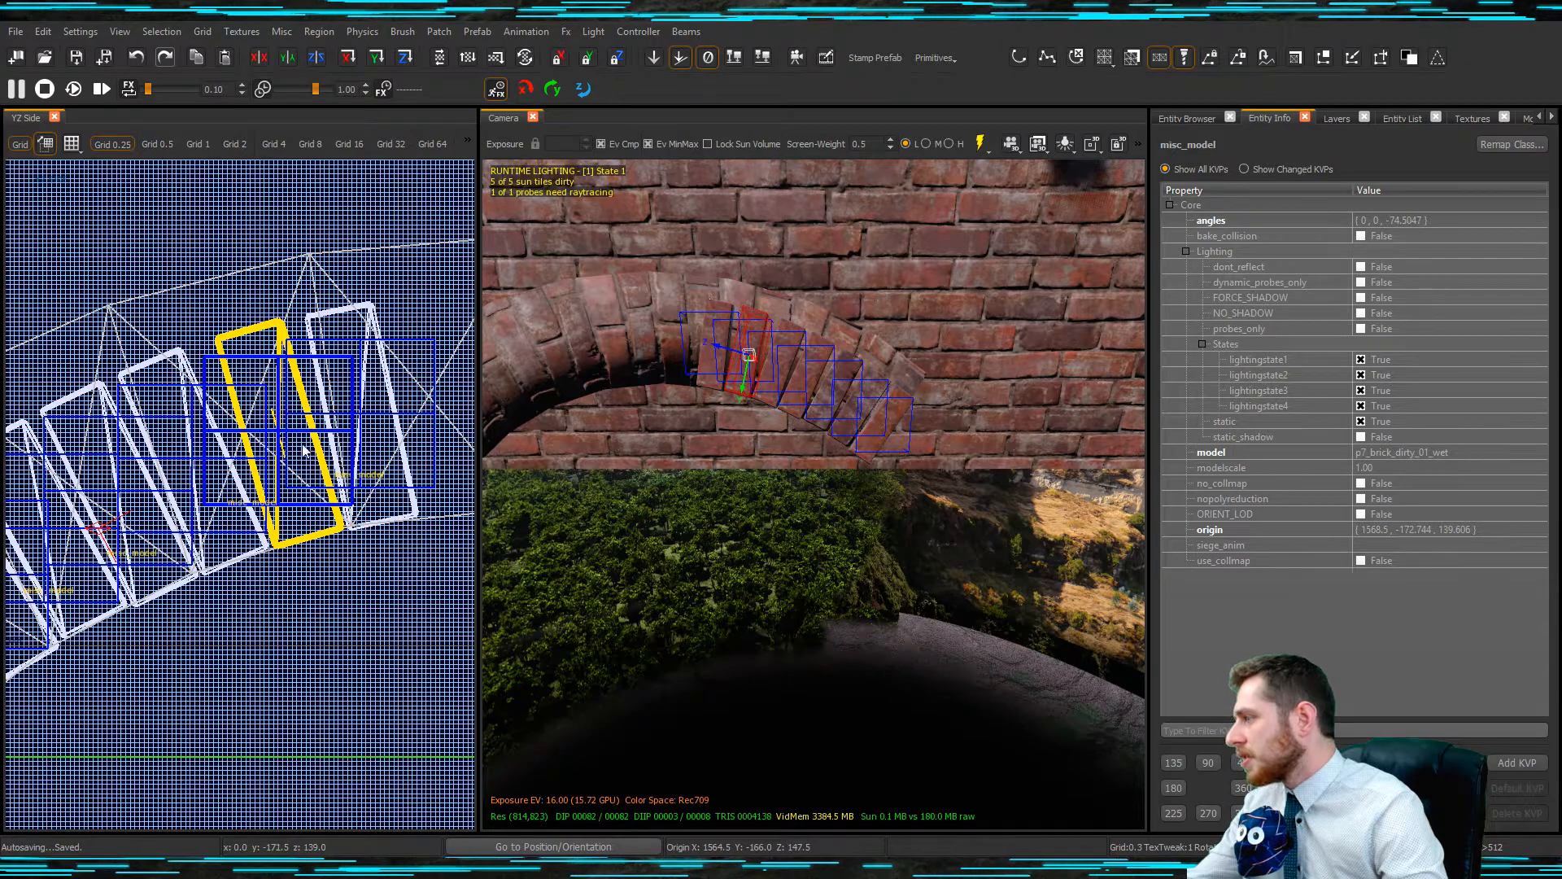
pyautogui.press('Escape')
pyautogui.click(774, 376)
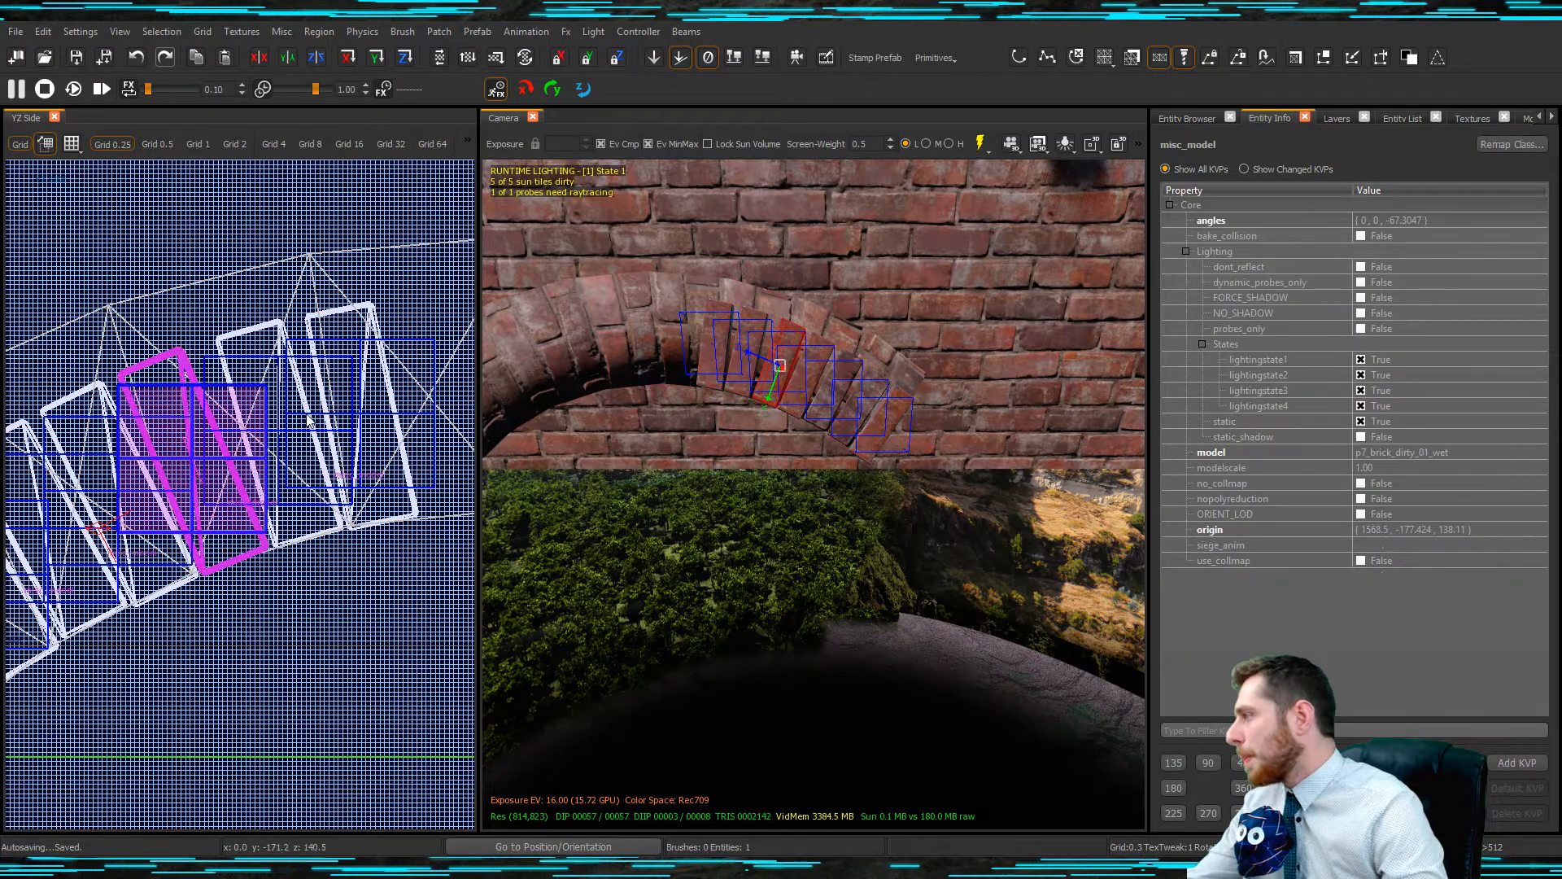
pyautogui.moveTo(321, 495); pyautogui.dragTo(322, 496)
pyautogui.press('r')
pyautogui.moveTo(224, 499); pyautogui.dragTo(227, 499)
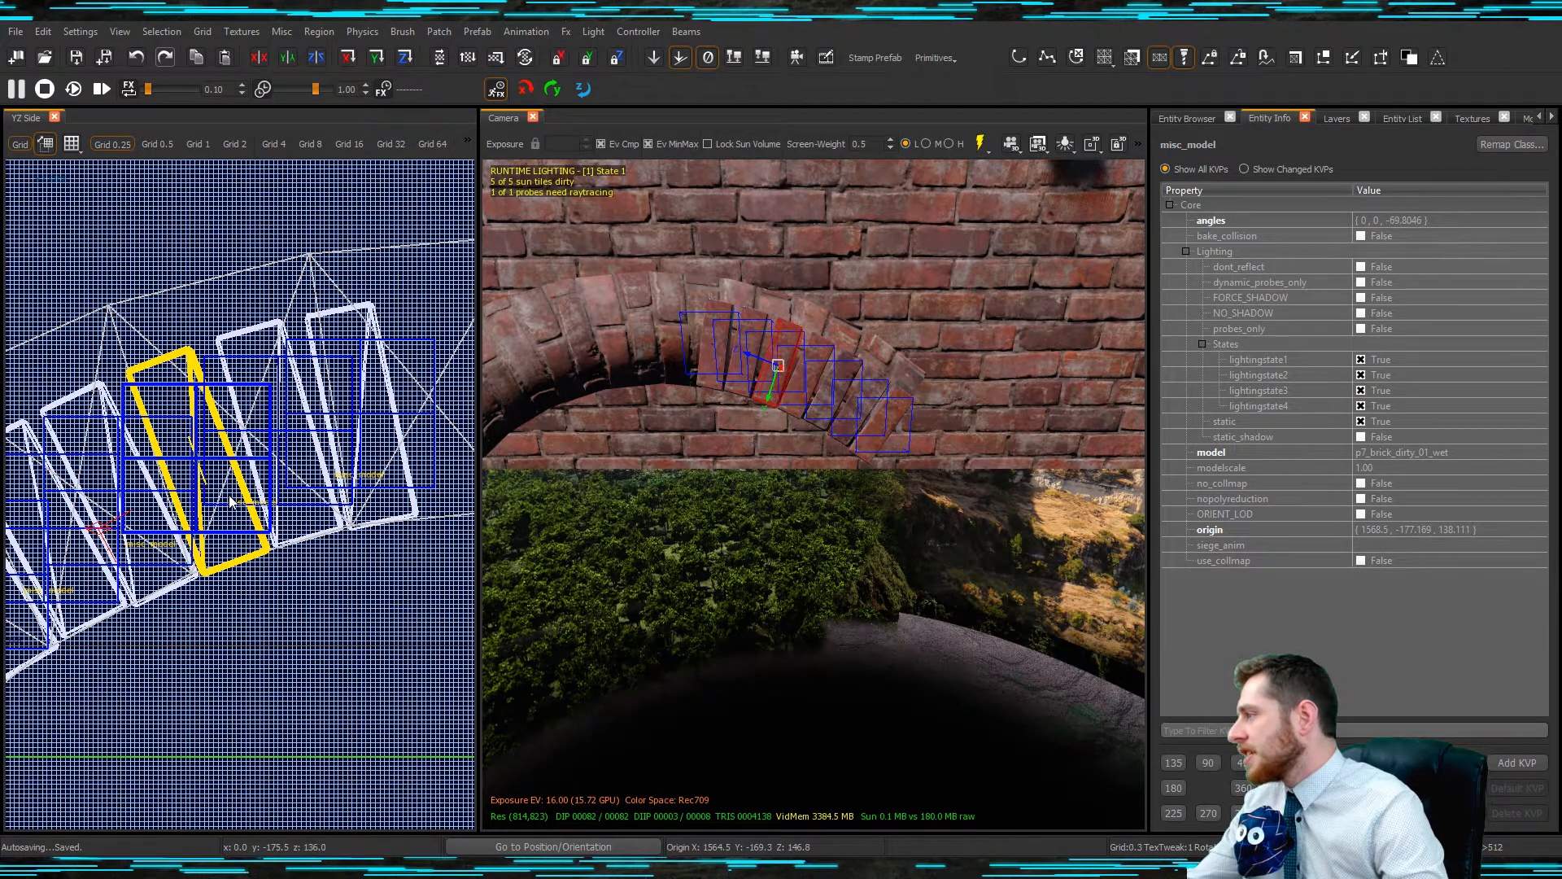
pyautogui.scroll(-3, 236, 496)
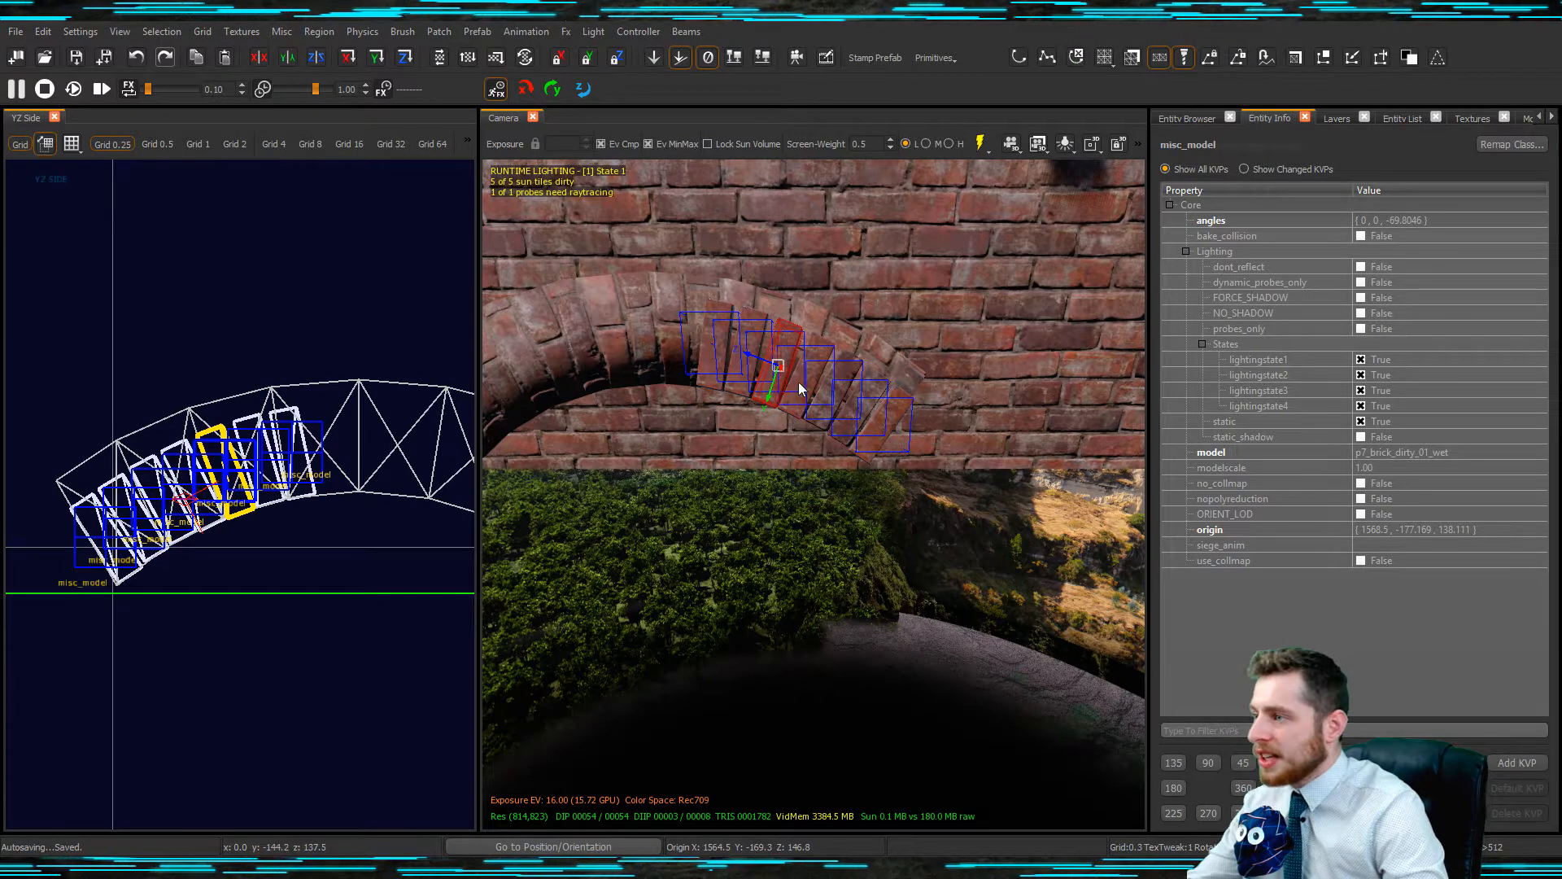
# Select the run of arch bricks and duplicate it, placing the copies next along the arch toward its crown.
pyautogui.keyDown('shift'); pyautogui.click(829, 397); pyautogui.keyUp('shift')
pyautogui.scroll(-2, 273, 426)
pyautogui.scroll(3, 300, 460)
pyautogui.hotkey('ctrl', 'v')
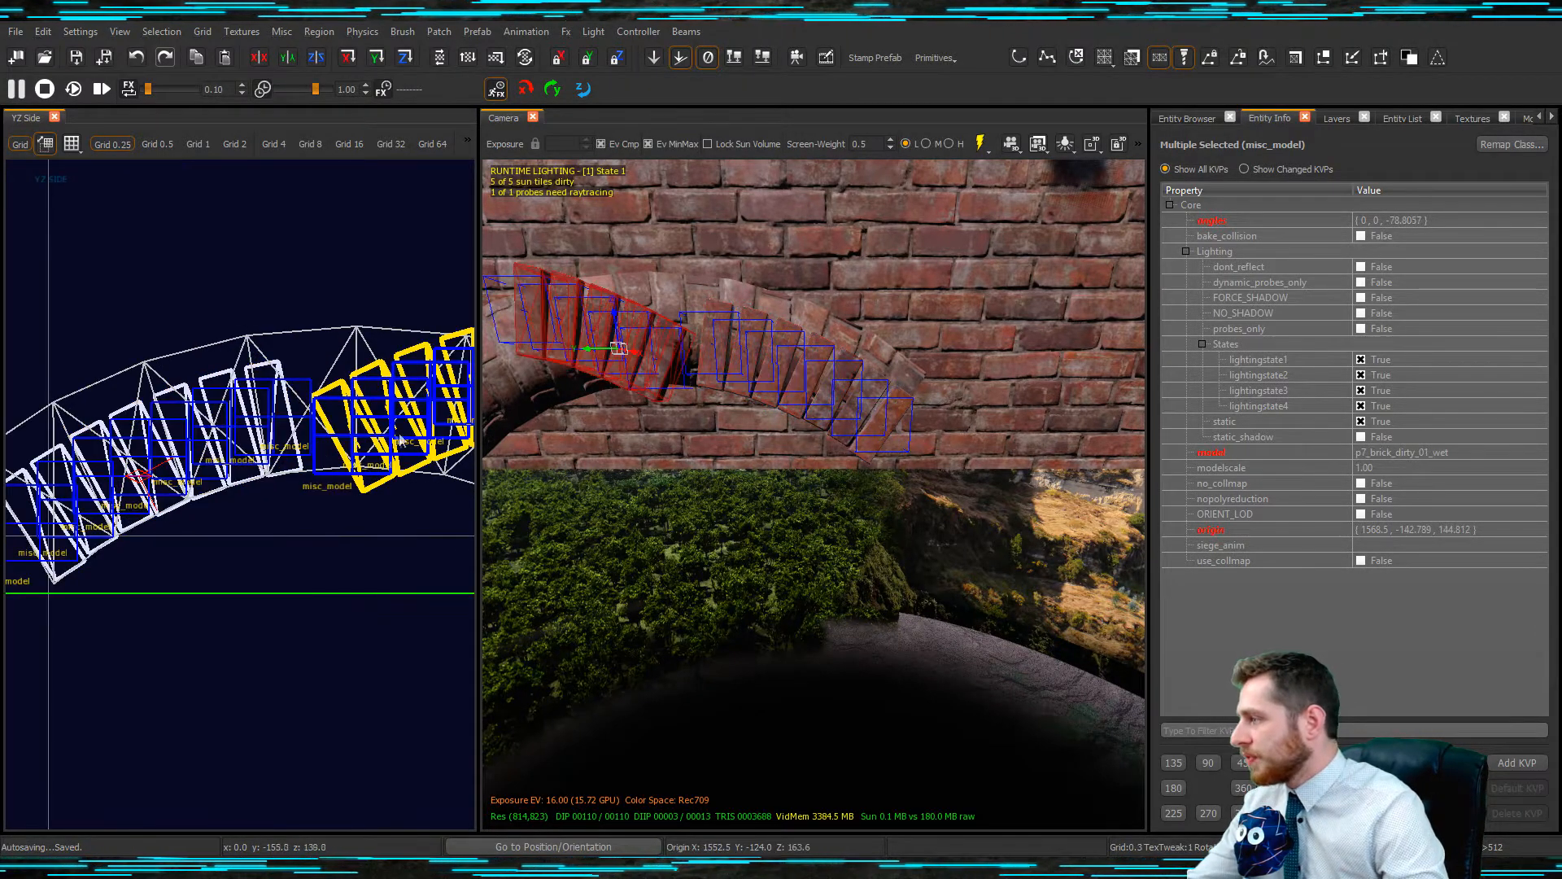
# Rotate and reposition the copied bricks so they follow the curve across the crown of the arch.
pyautogui.scroll(-5, 326, 450)
pyautogui.scroll(6, 382, 439)
pyautogui.press('r')
pyautogui.moveTo(376, 448)
pyautogui.mouseDown()
pyautogui.moveTo(356, 517)
pyautogui.moveTo(358, 167)
pyautogui.moveTo(347, 465)
pyautogui.moveTo(383, 546)
pyautogui.moveTo(372, 451)
pyautogui.mouseUp()
pyautogui.scroll(-5, 281, 343)
pyautogui.scroll(5, 262, 526)
pyautogui.press('r')
pyautogui.press('r')
pyautogui.press('r')
pyautogui.scroll(-5, 282, 438)
pyautogui.scroll(4, 372, 472)
# Duplicate the brick group again, moving and rotating the copies to follow the arch's descending far side.
pyautogui.press('space')
pyautogui.moveTo(187, 378); pyautogui.dragTo(399, 472)
pyautogui.press('r')
pyautogui.press('r')
pyautogui.press('r')
pyautogui.moveTo(397, 478); pyautogui.dragTo(388, 478)
pyautogui.press('r')
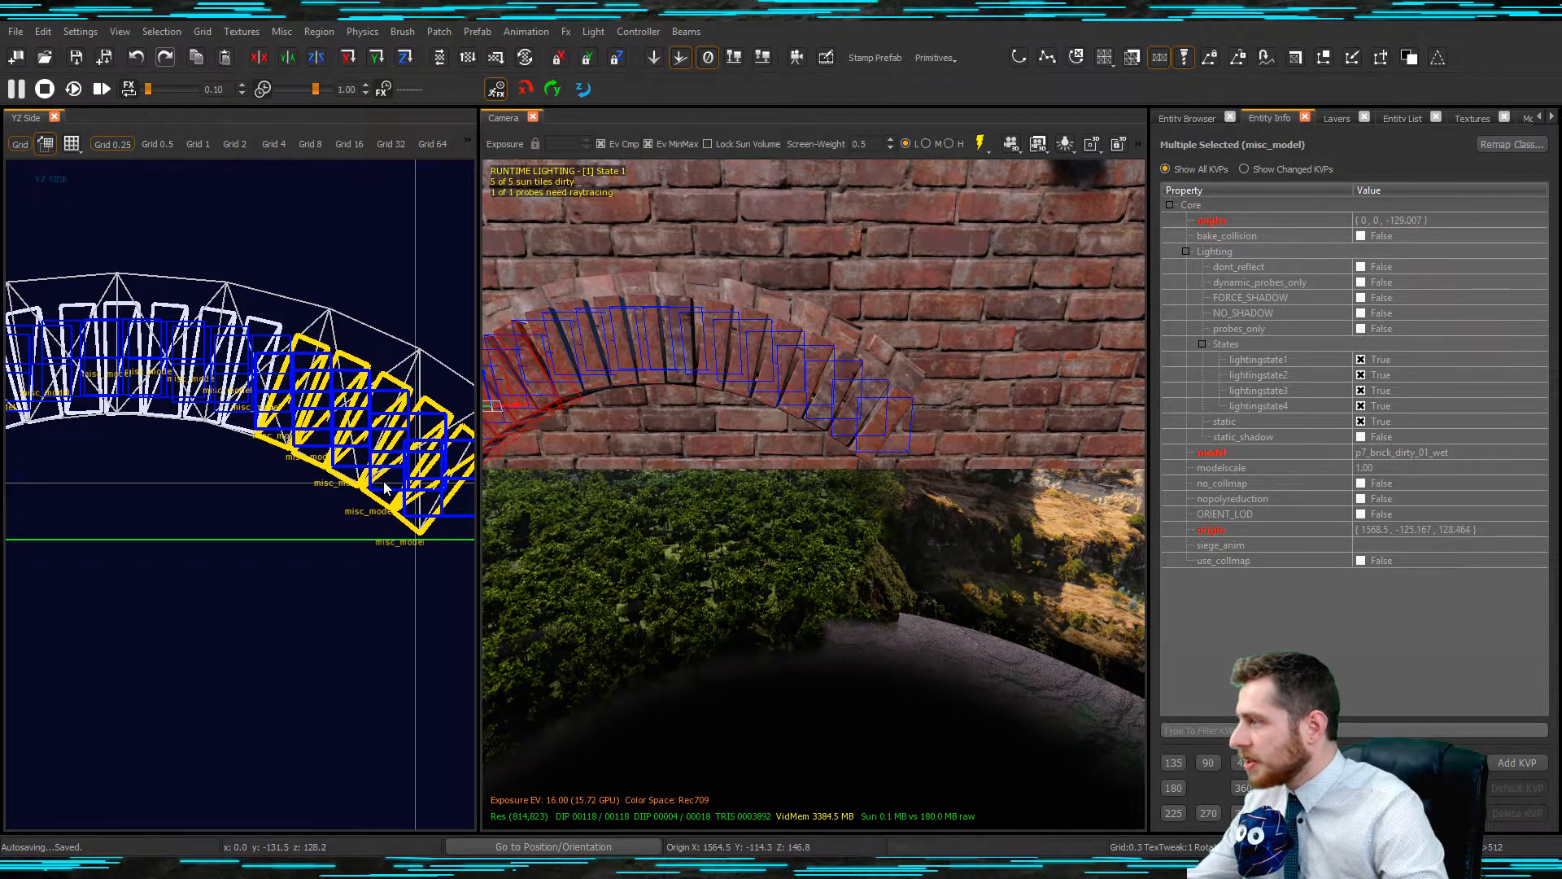
# Lower the first brick of the far-side group slightly so it lines up with the arch's inner edge.
pyautogui.press('Escape')
pyautogui.click(567, 351)
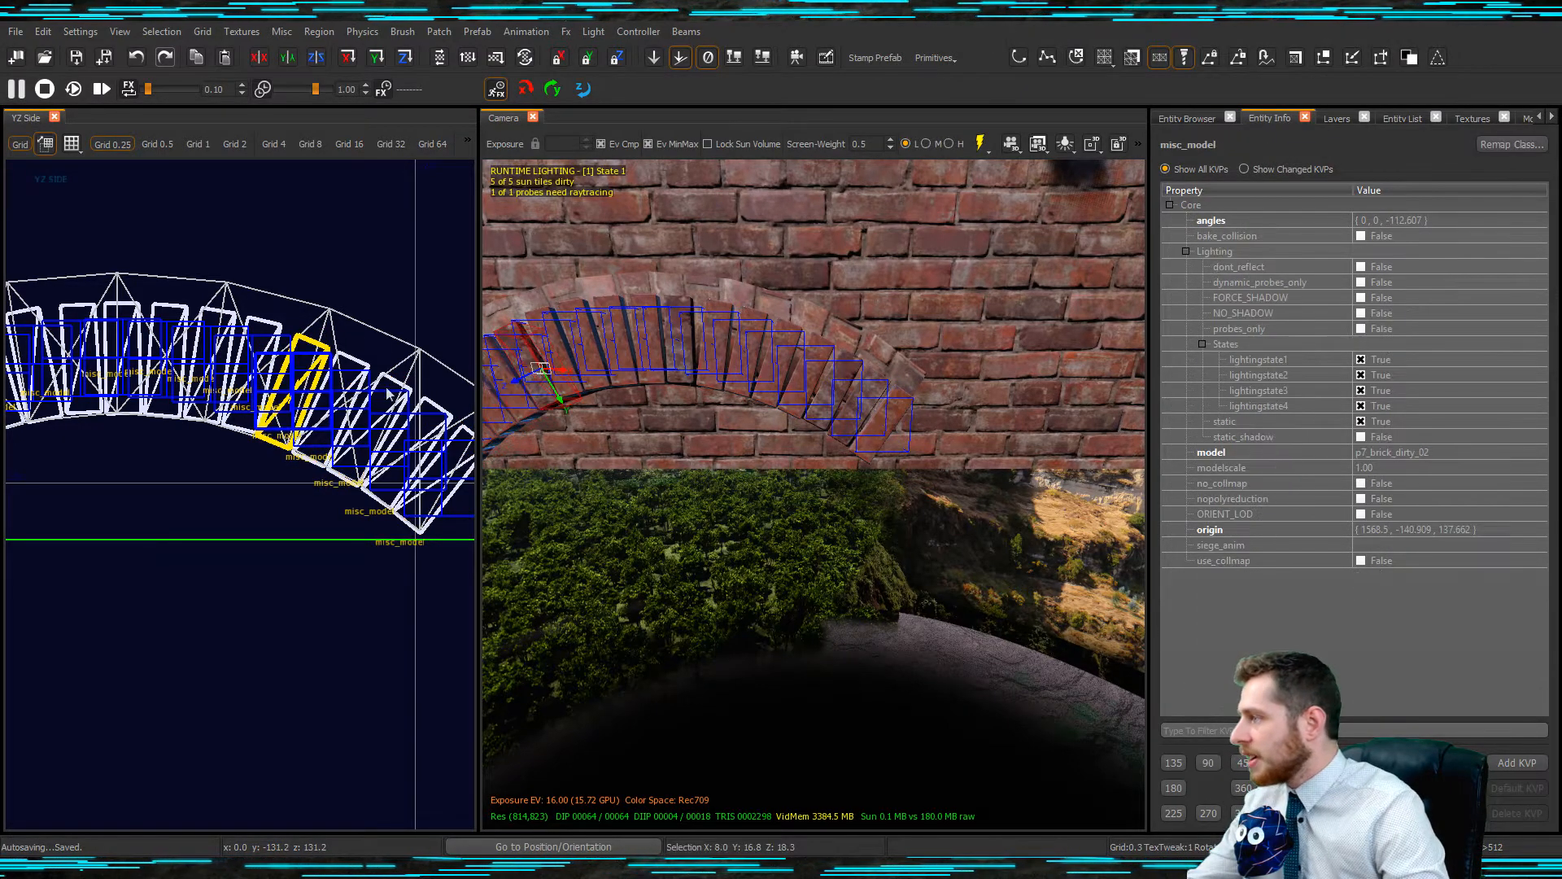
pyautogui.scroll(5, 297, 437)
pyautogui.moveTo(297, 437); pyautogui.dragTo(294, 443)
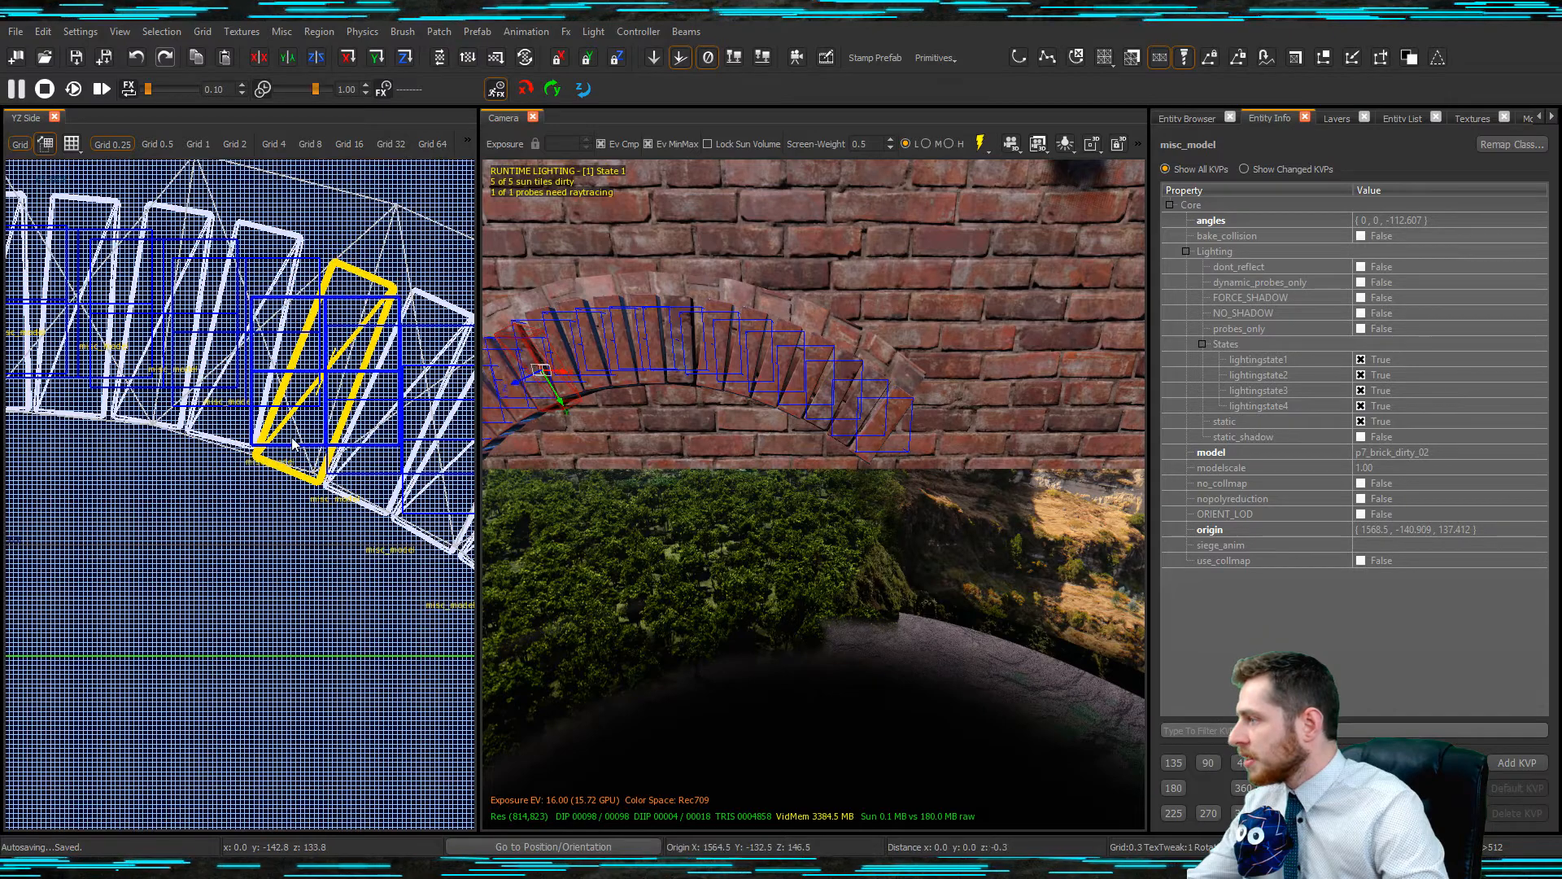
# Select a brick near the arch's far end and choose the p7_brick_dirty_02_wet model for it.
pyautogui.press('Escape')
pyautogui.moveTo(676, 451); pyautogui.dragTo(629, 453, button='right')
pyautogui.keyDown('shift'); pyautogui.click(634, 432); pyautogui.keyUp('shift')
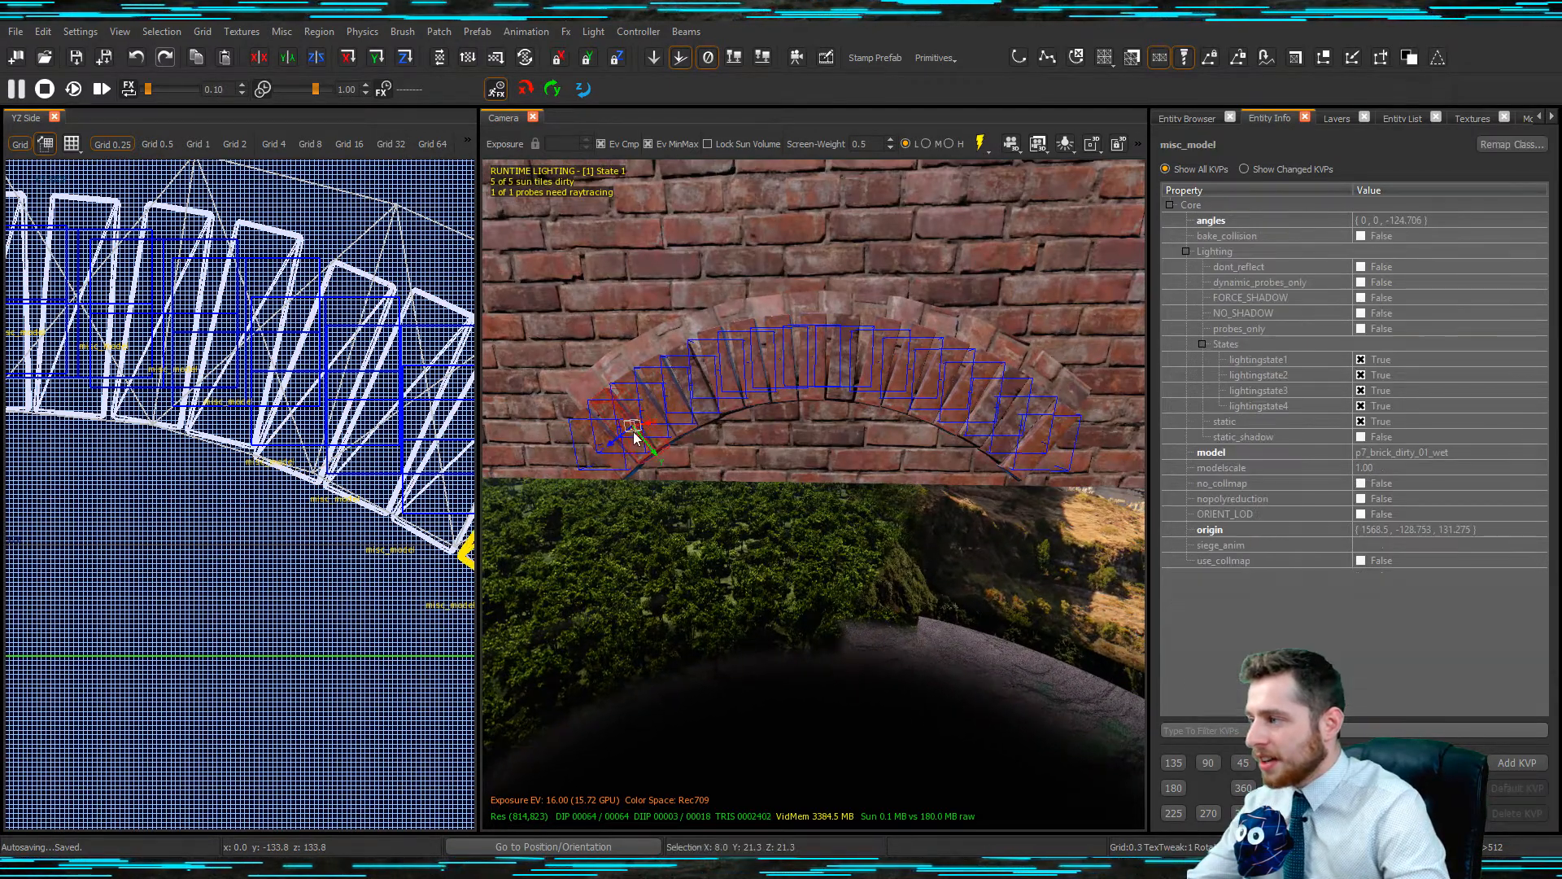
pyautogui.press('m')
pyautogui.click(1386, 377)
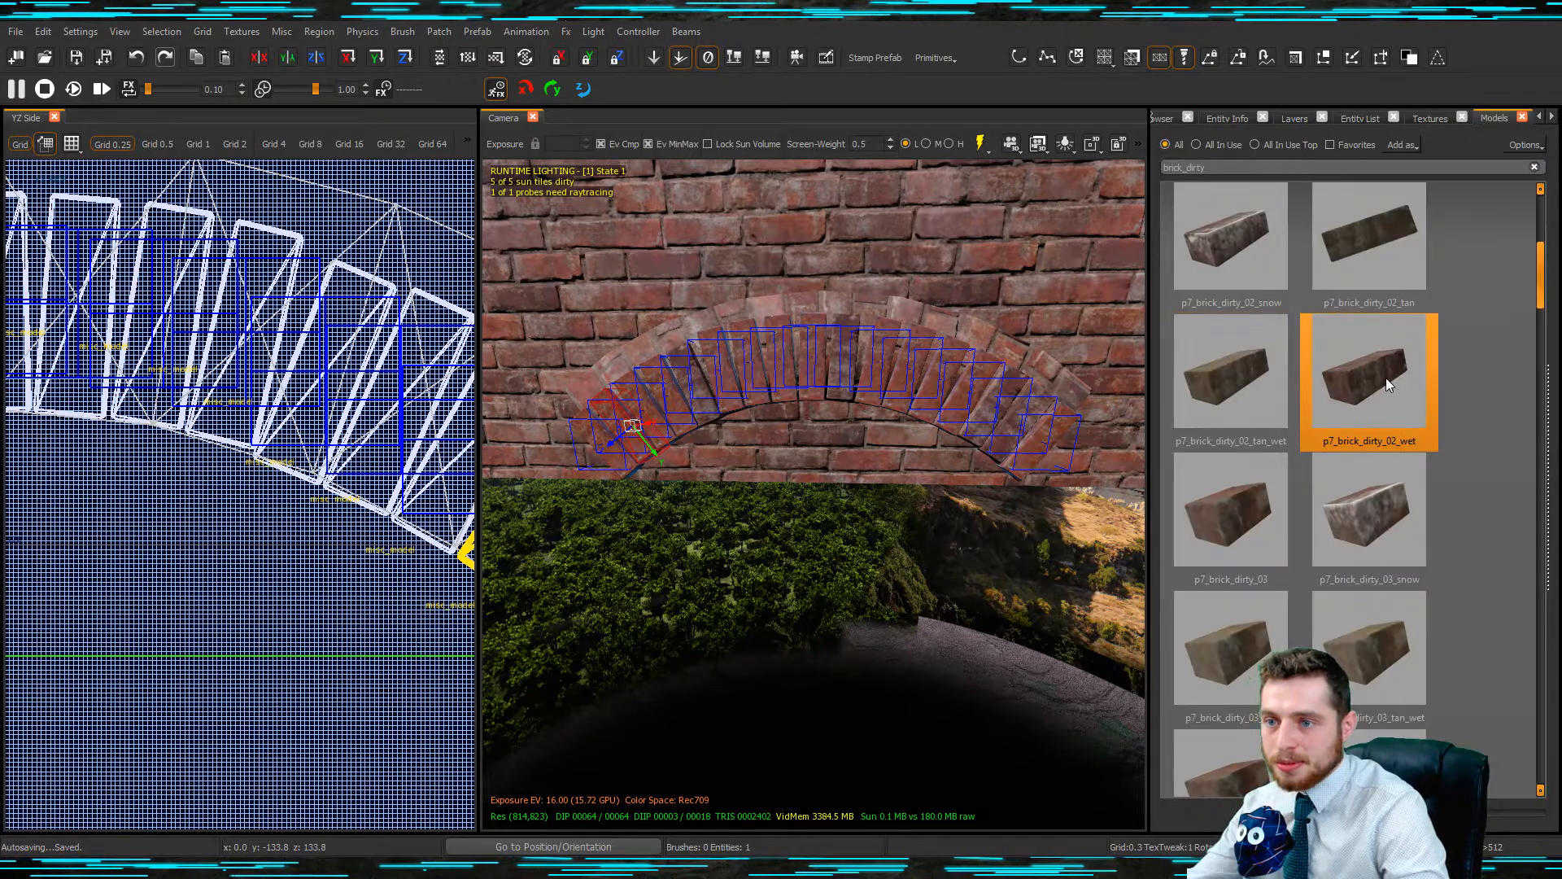
# Change the selected brick at the arch's left end to the p7_brick_dirty_02_wet model.
pyautogui.doubleClick(1387, 378)
pyautogui.moveTo(916, 481); pyautogui.dragTo(926, 478, button='right')
pyautogui.press('Escape')
pyautogui.moveTo(822, 400); pyautogui.dragTo(813, 398, button='right')
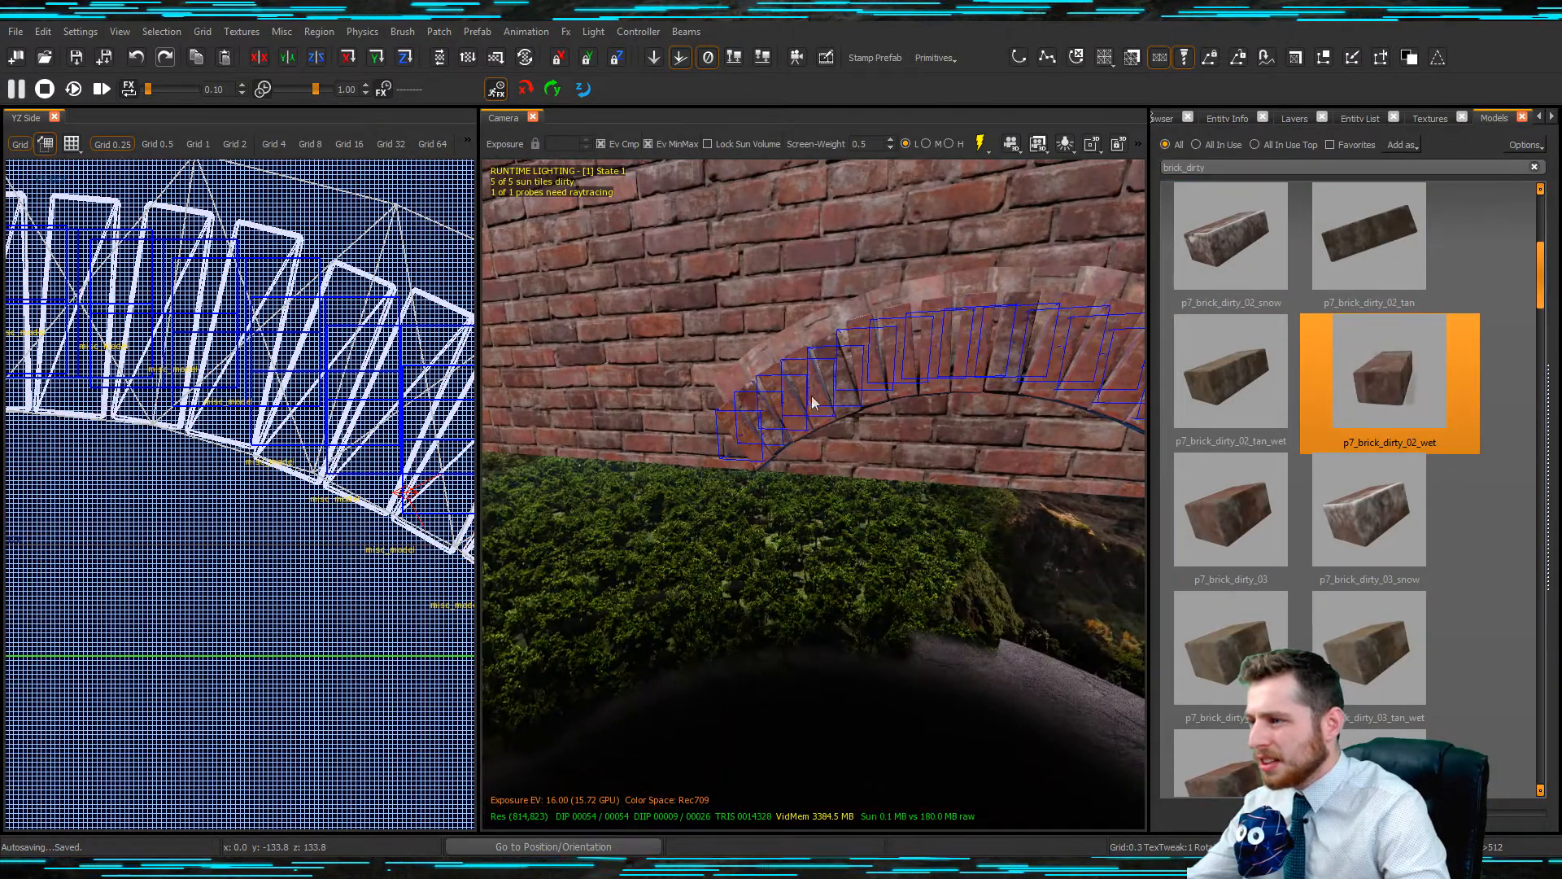
# Change the model of a neighbouring brick on the arch's left side to p7_brick_dirty_02_tan.
pyautogui.keyDown('shift'); pyautogui.click(813, 398); pyautogui.keyUp('shift')
pyautogui.doubleClick(1217, 514)
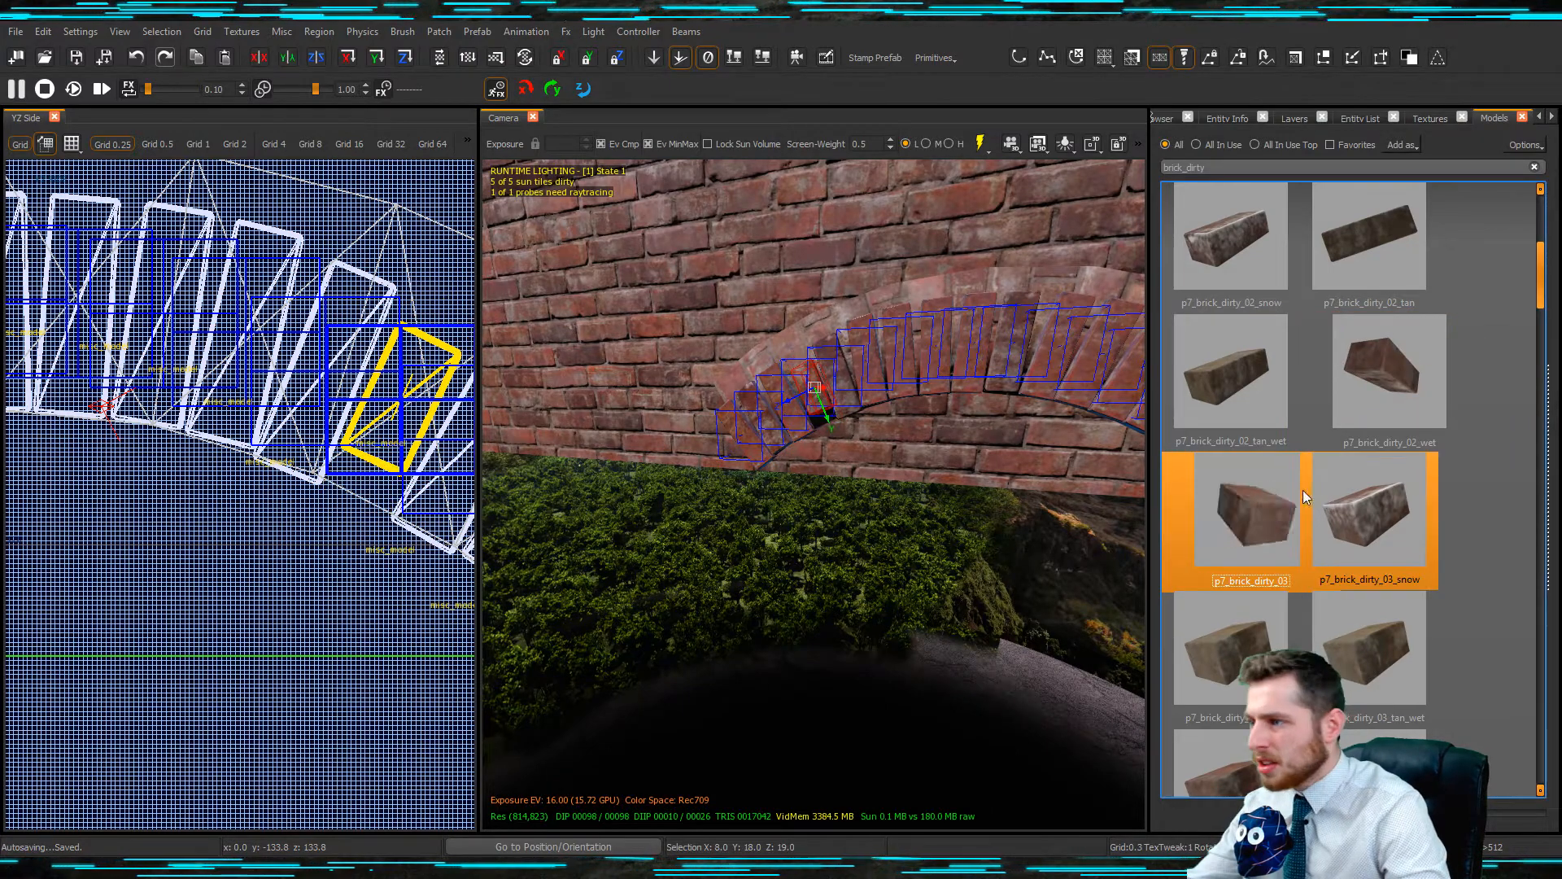
pyautogui.doubleClick(1338, 257)
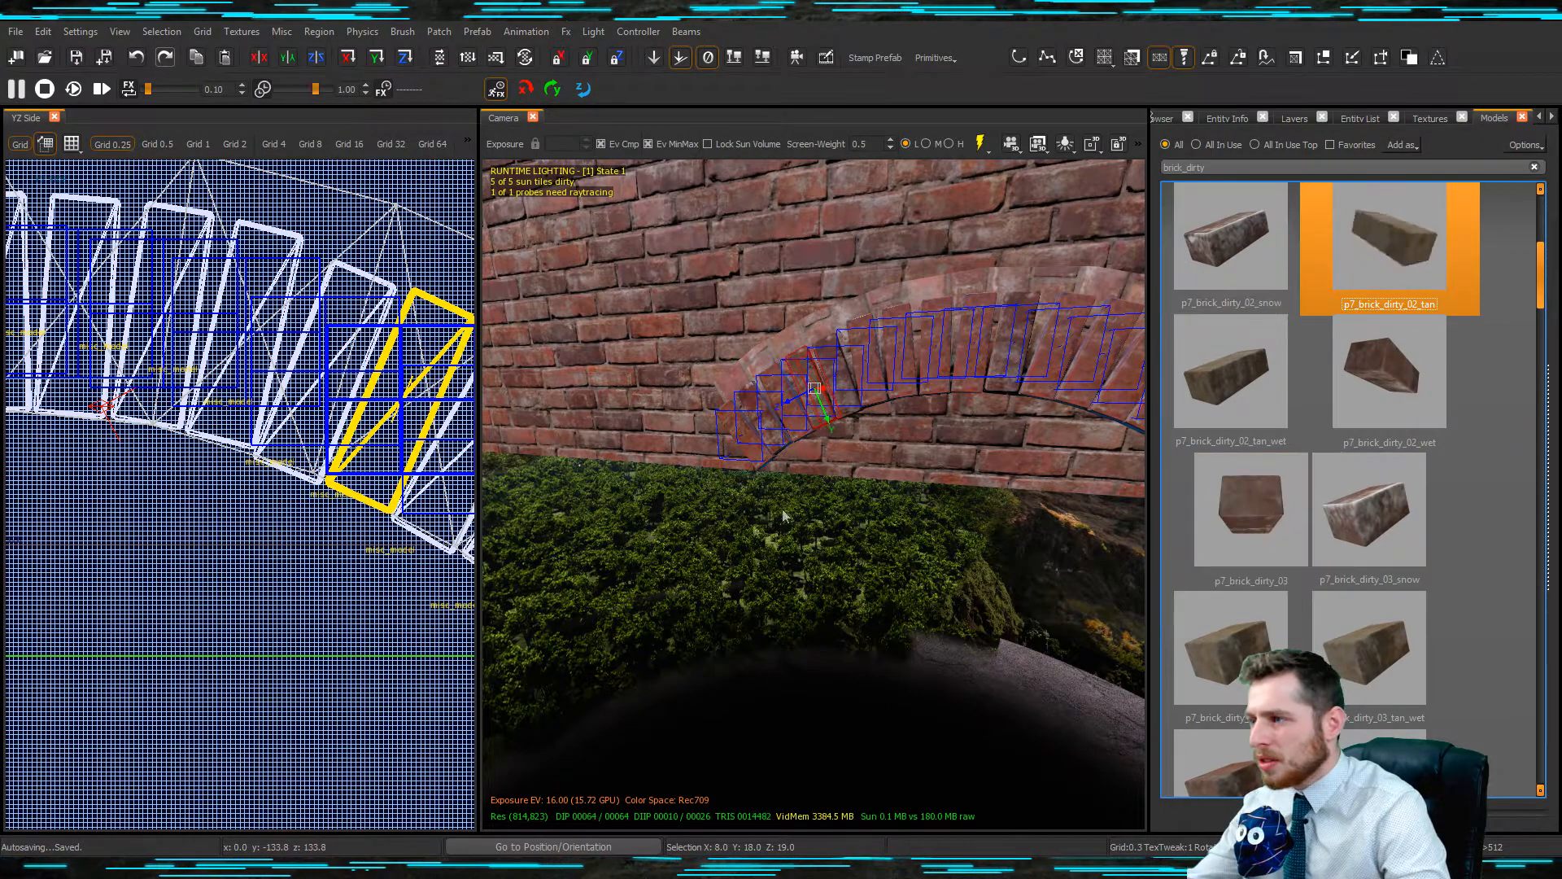
pyautogui.moveTo(806, 514); pyautogui.dragTo(837, 457, button='right')
# Limit the model list to models in use and change bricks around the arch's crown to p7_brick_dirty_02_wet.
pyautogui.click(765, 404)
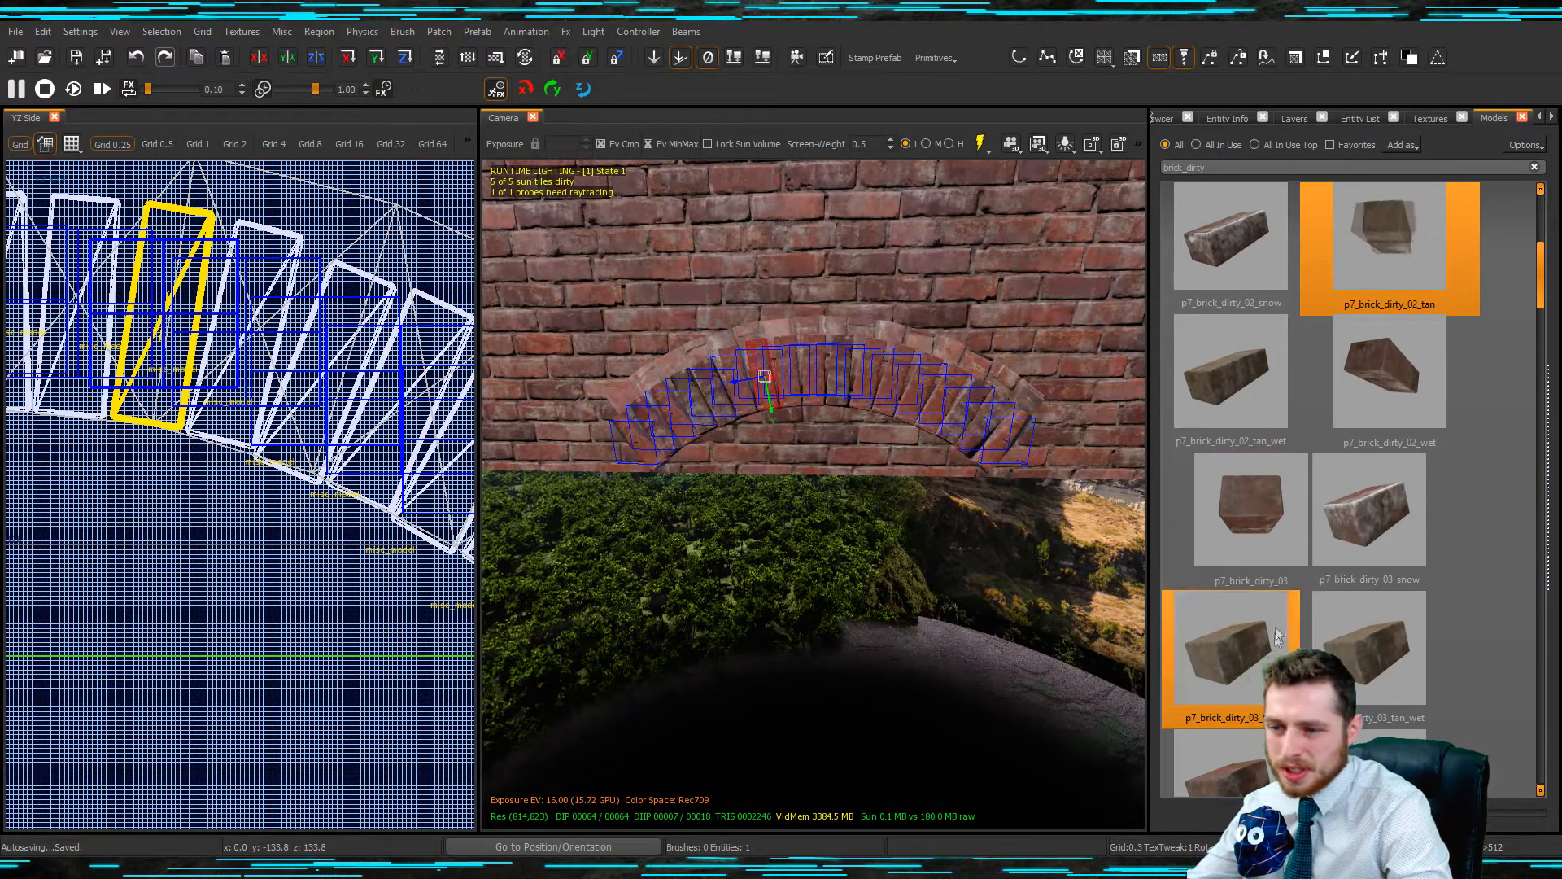
pyautogui.click(1196, 144)
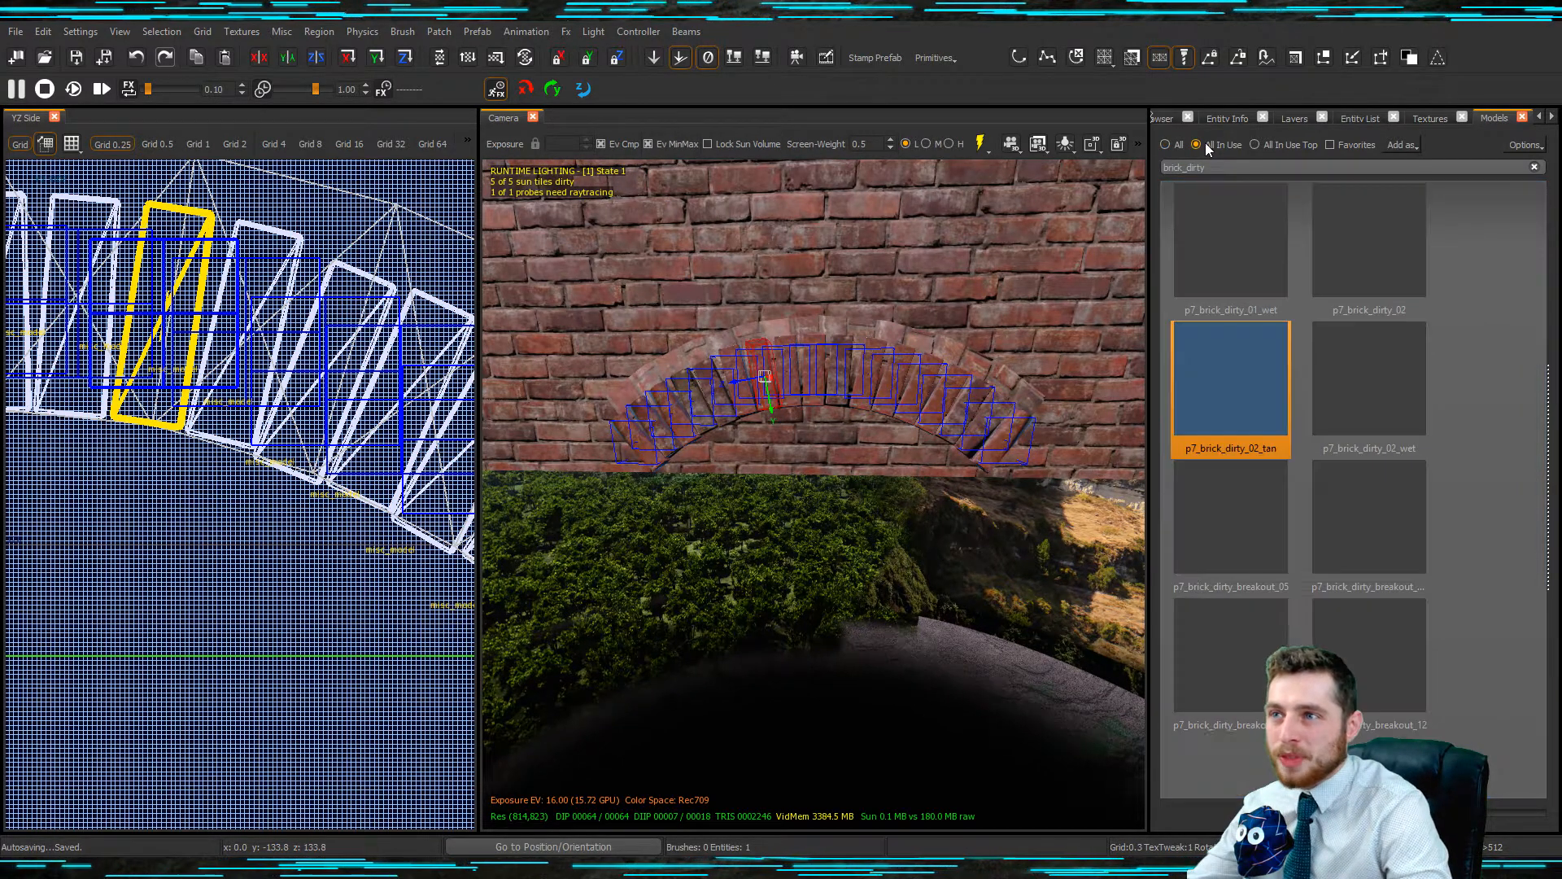
pyautogui.press('Escape')
pyautogui.keyDown('shift'); pyautogui.click(817, 368); pyautogui.keyUp('shift')
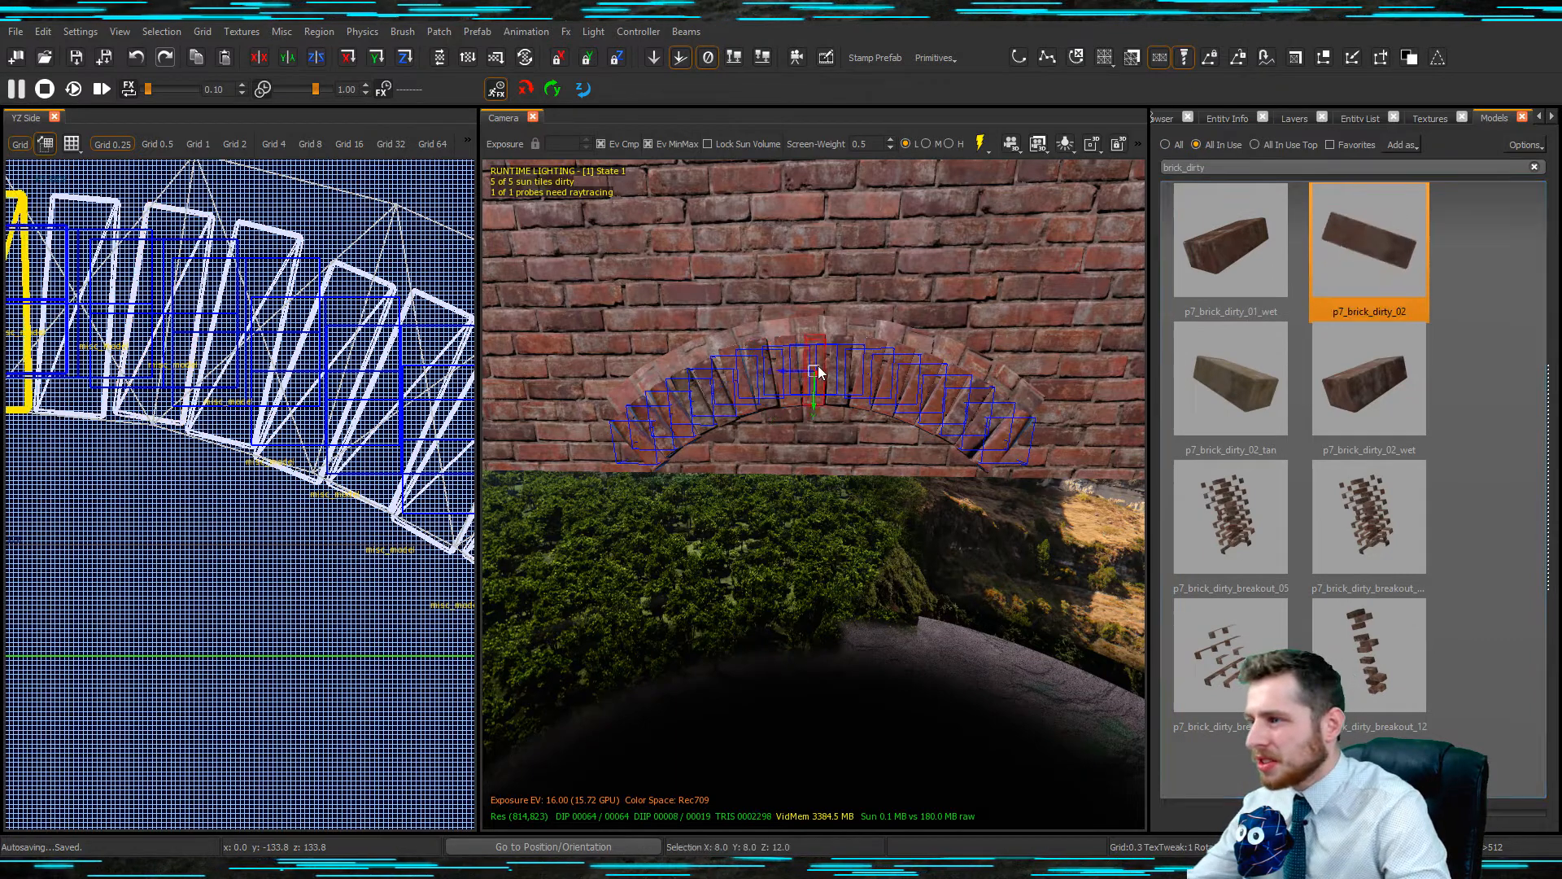
pyautogui.click(1353, 387)
pyautogui.press('Escape')
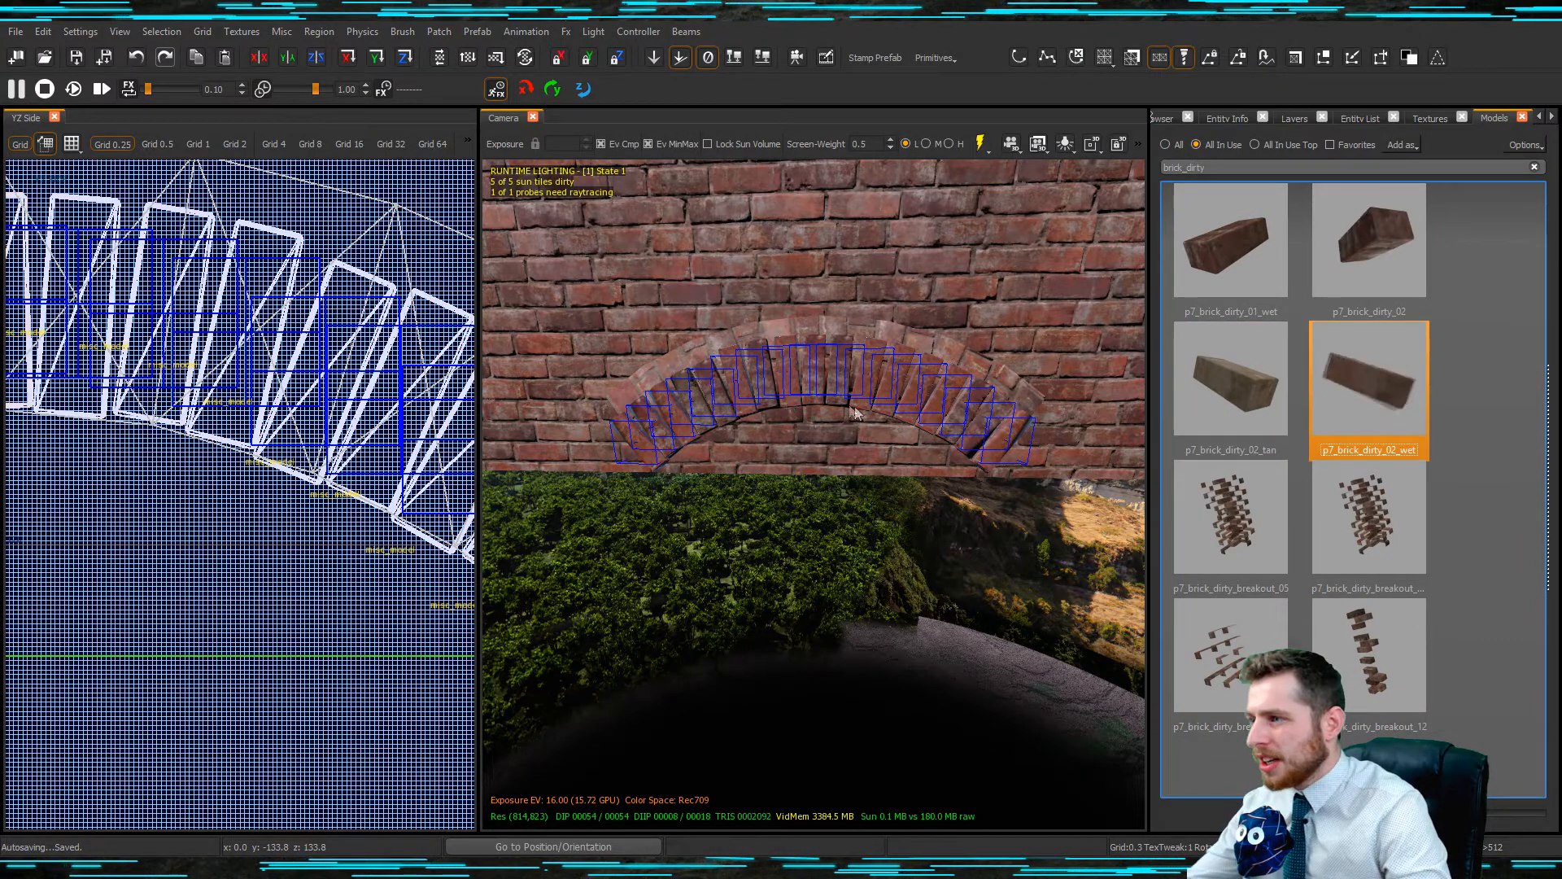
pyautogui.moveTo(846, 403)
pyautogui.mouseDown(button='right')
pyautogui.moveTo(843, 456)
pyautogui.moveTo(848, 403)
pyautogui.mouseUp(button='right')
pyautogui.click(1315, 371)
# Delete the curved guide patch that overlays the arch bricks.
pyautogui.moveTo(896, 430)
pyautogui.mouseDown(button='right')
pyautogui.moveTo(864, 431)
pyautogui.moveTo(908, 434)
pyautogui.mouseUp(button='right')
pyautogui.keyDown('shift'); pyautogui.click(902, 363); pyautogui.keyUp('shift')
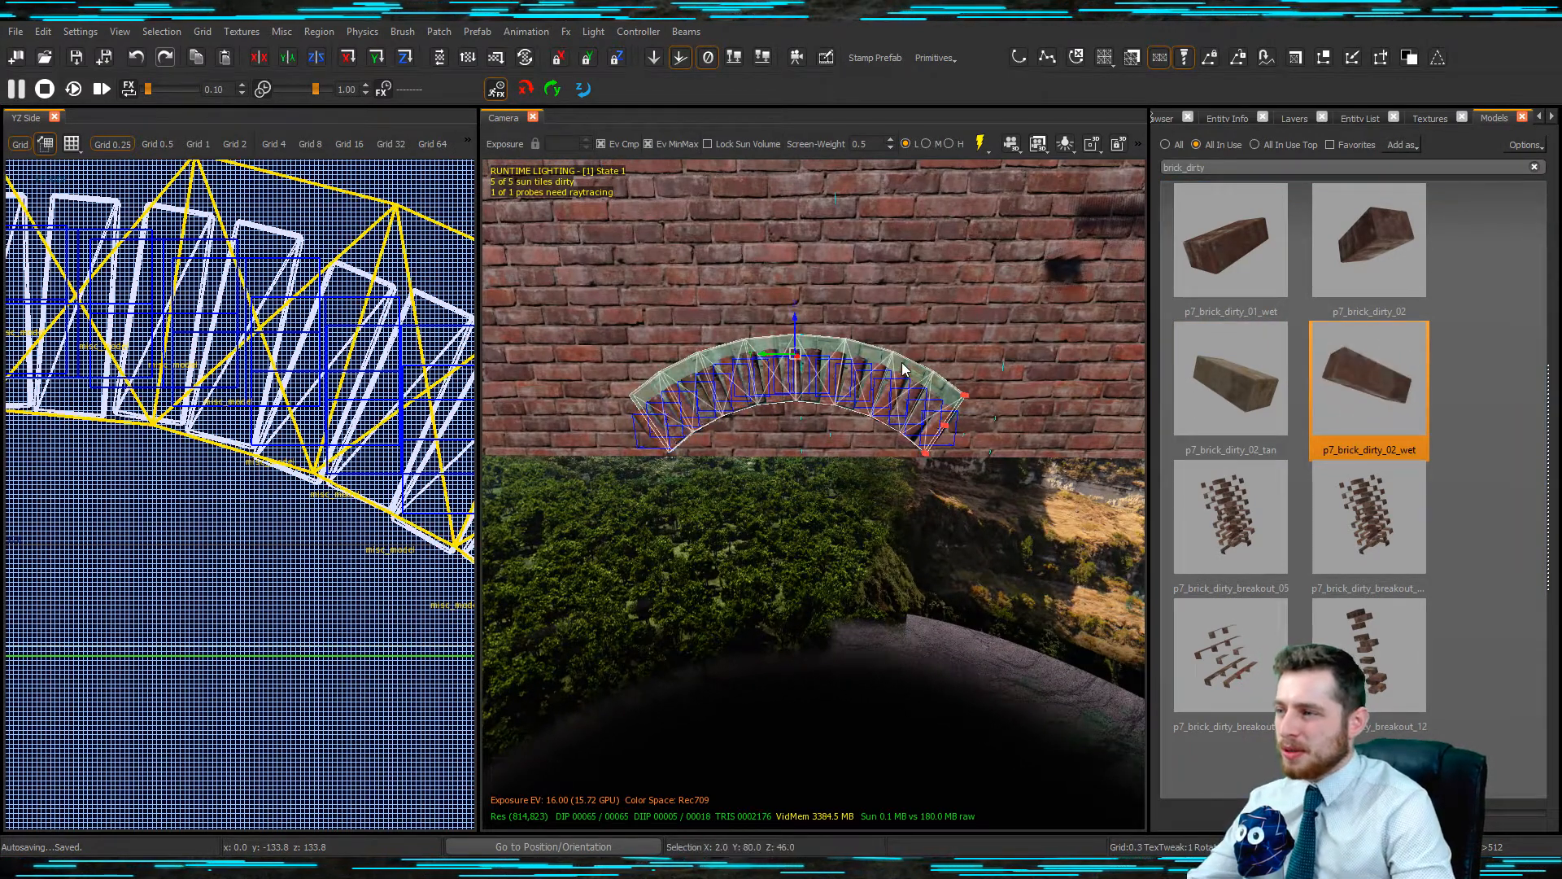
pyautogui.press('BackSpace')
# Select all the arch bricks without the wall and push them deeper into the wall in the XY top view.
pyautogui.moveTo(877, 383)
pyautogui.mouseDown(button='right')
pyautogui.moveTo(765, 378)
pyautogui.moveTo(864, 398)
pyautogui.moveTo(855, 382)
pyautogui.moveTo(889, 407)
pyautogui.moveTo(892, 444)
pyautogui.moveTo(805, 496)
pyautogui.mouseUp(button='right')
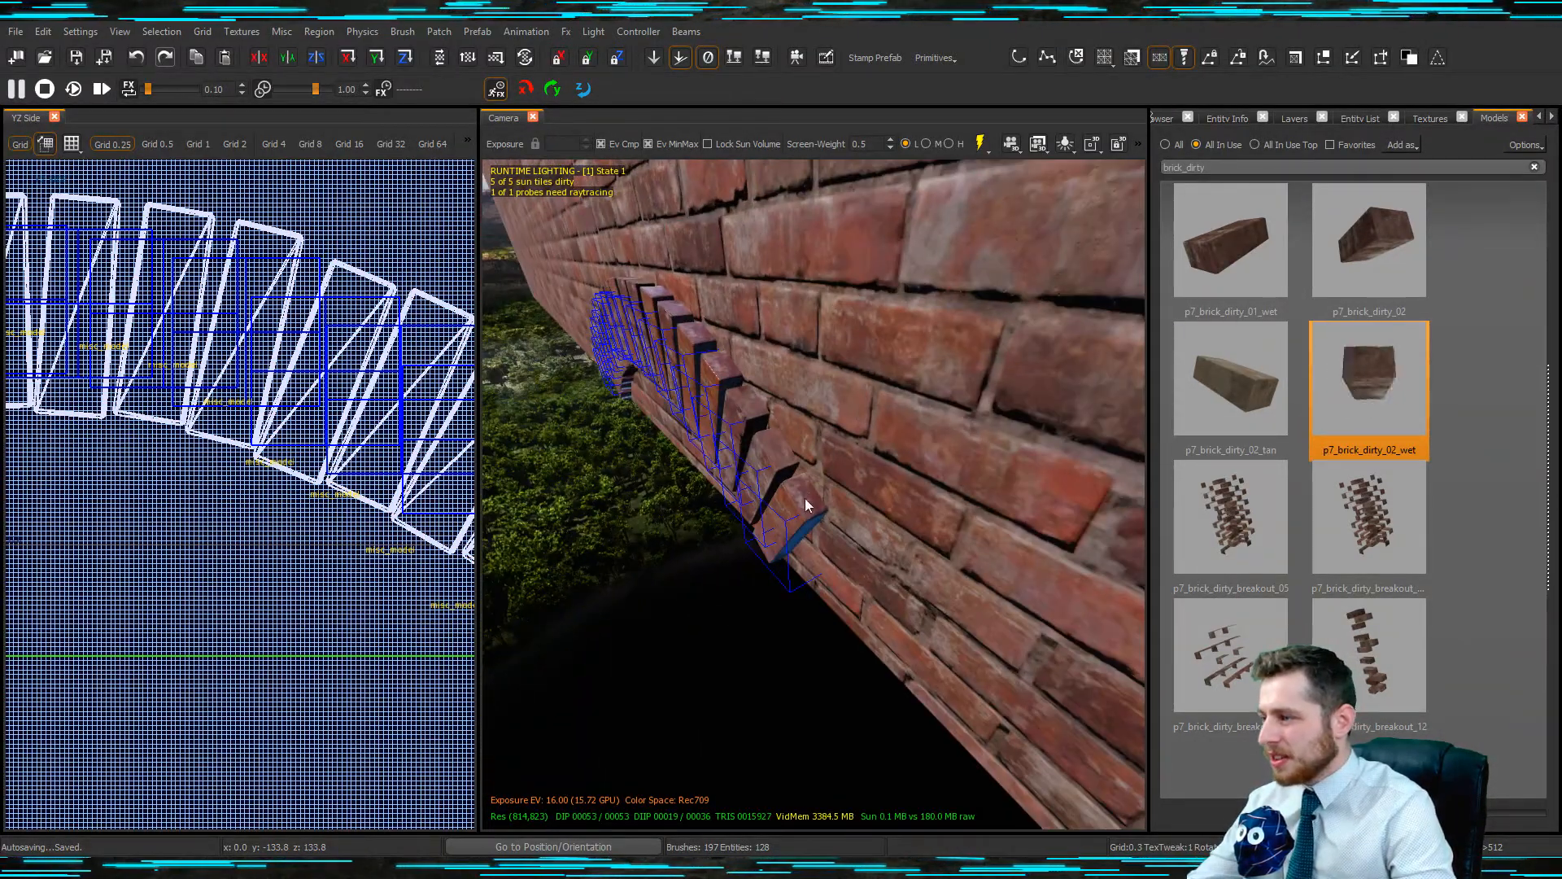
pyautogui.moveTo(754, 446); pyautogui.dragTo(795, 469, button='right')
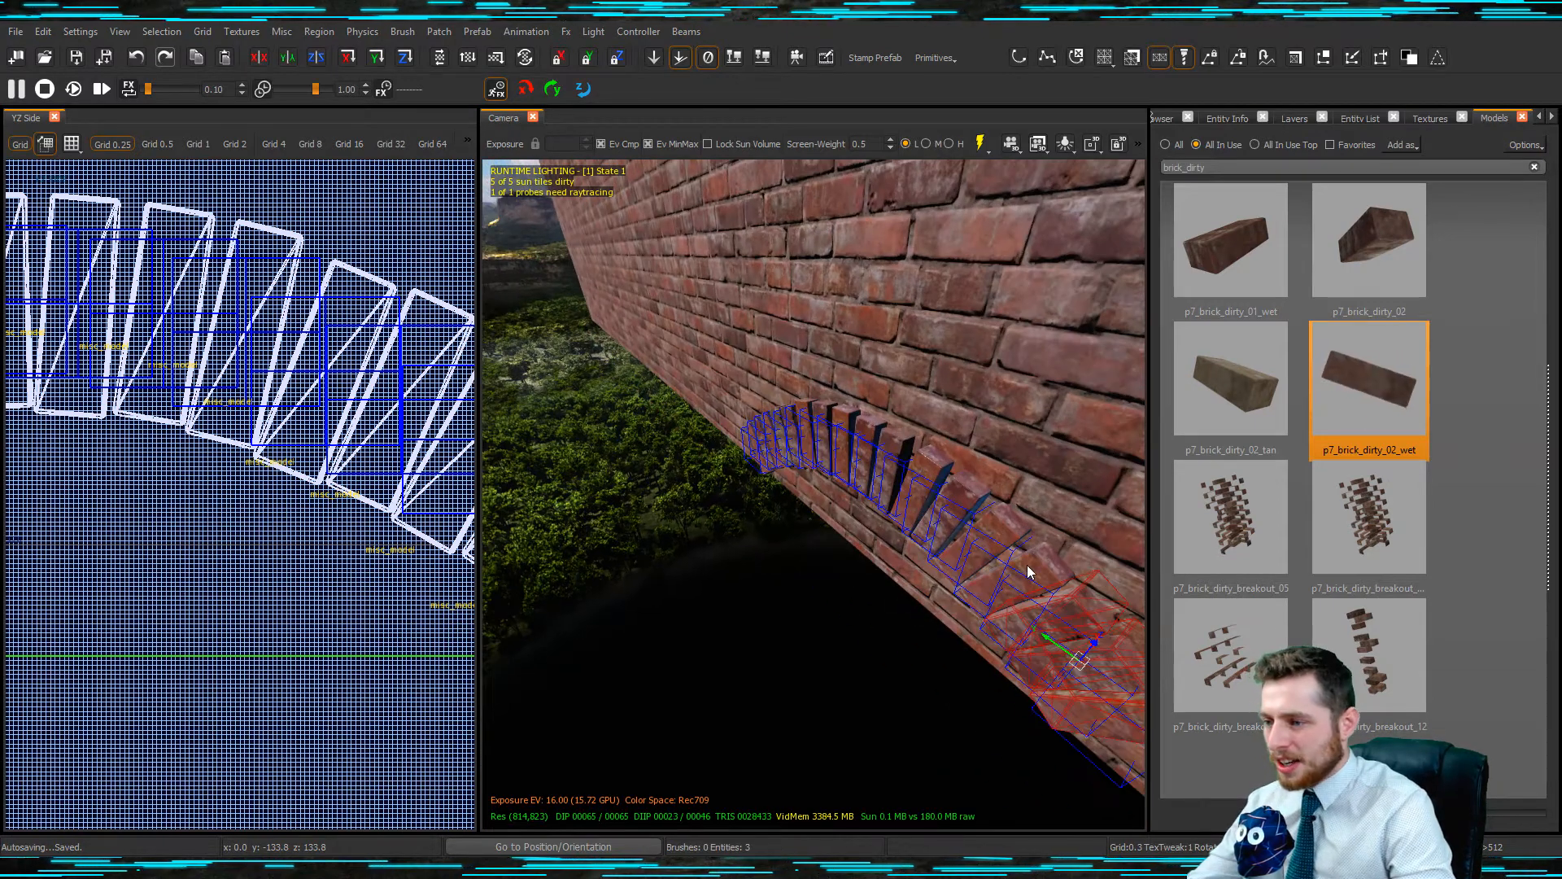
pyautogui.keyDown('shift'); pyautogui.moveTo(974, 527); pyautogui.dragTo(749, 444); pyautogui.keyUp('shift')
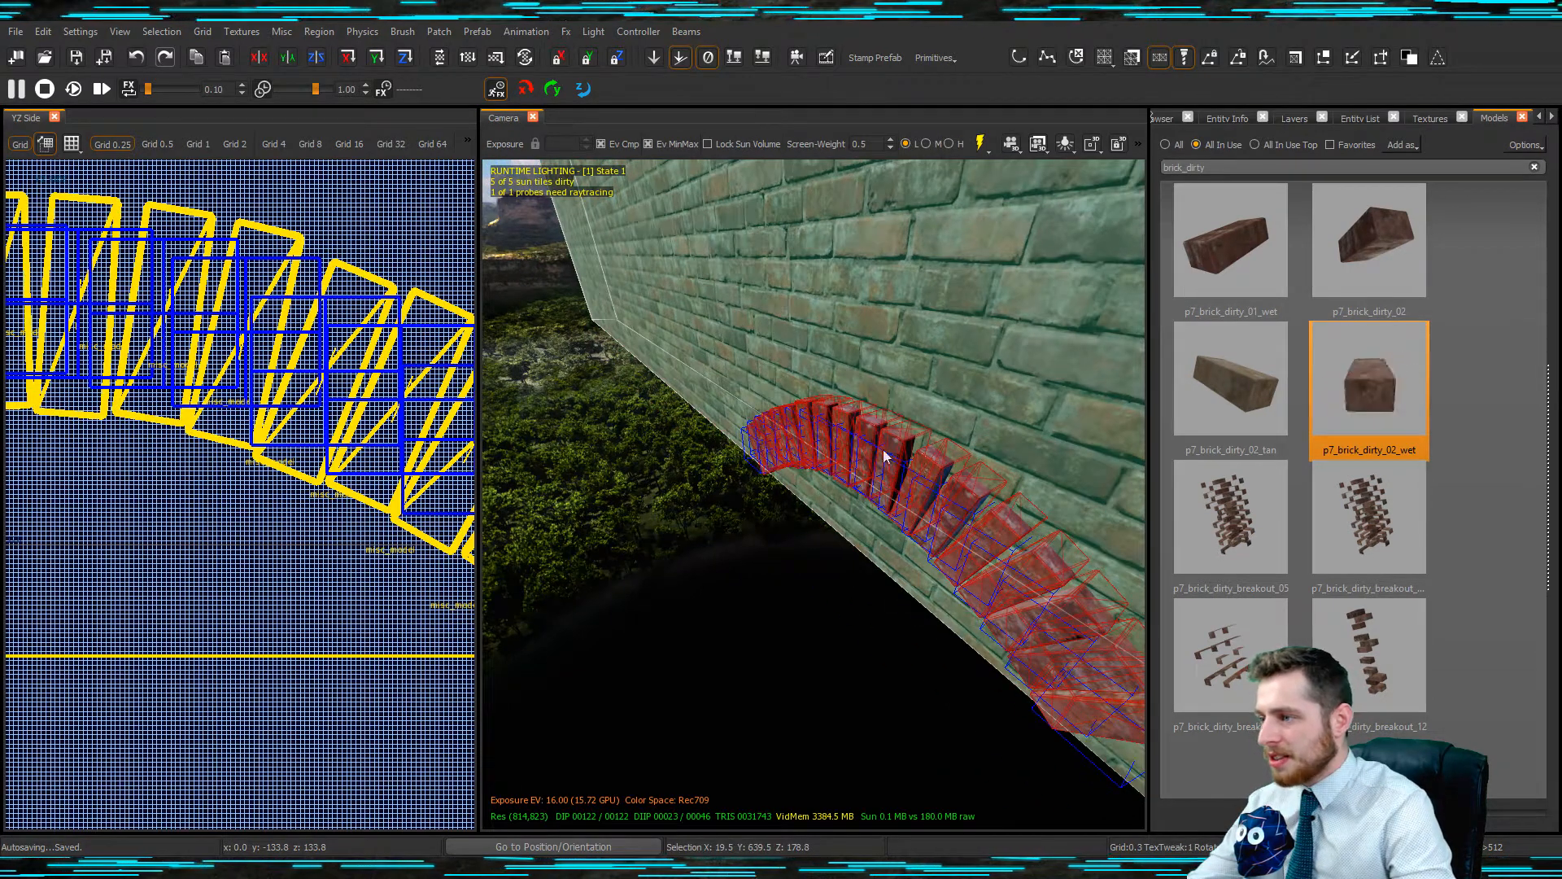
pyautogui.keyDown('shift'); pyautogui.click(956, 398); pyautogui.keyUp('shift')
pyautogui.hotkey('ctrl', 'Tab')
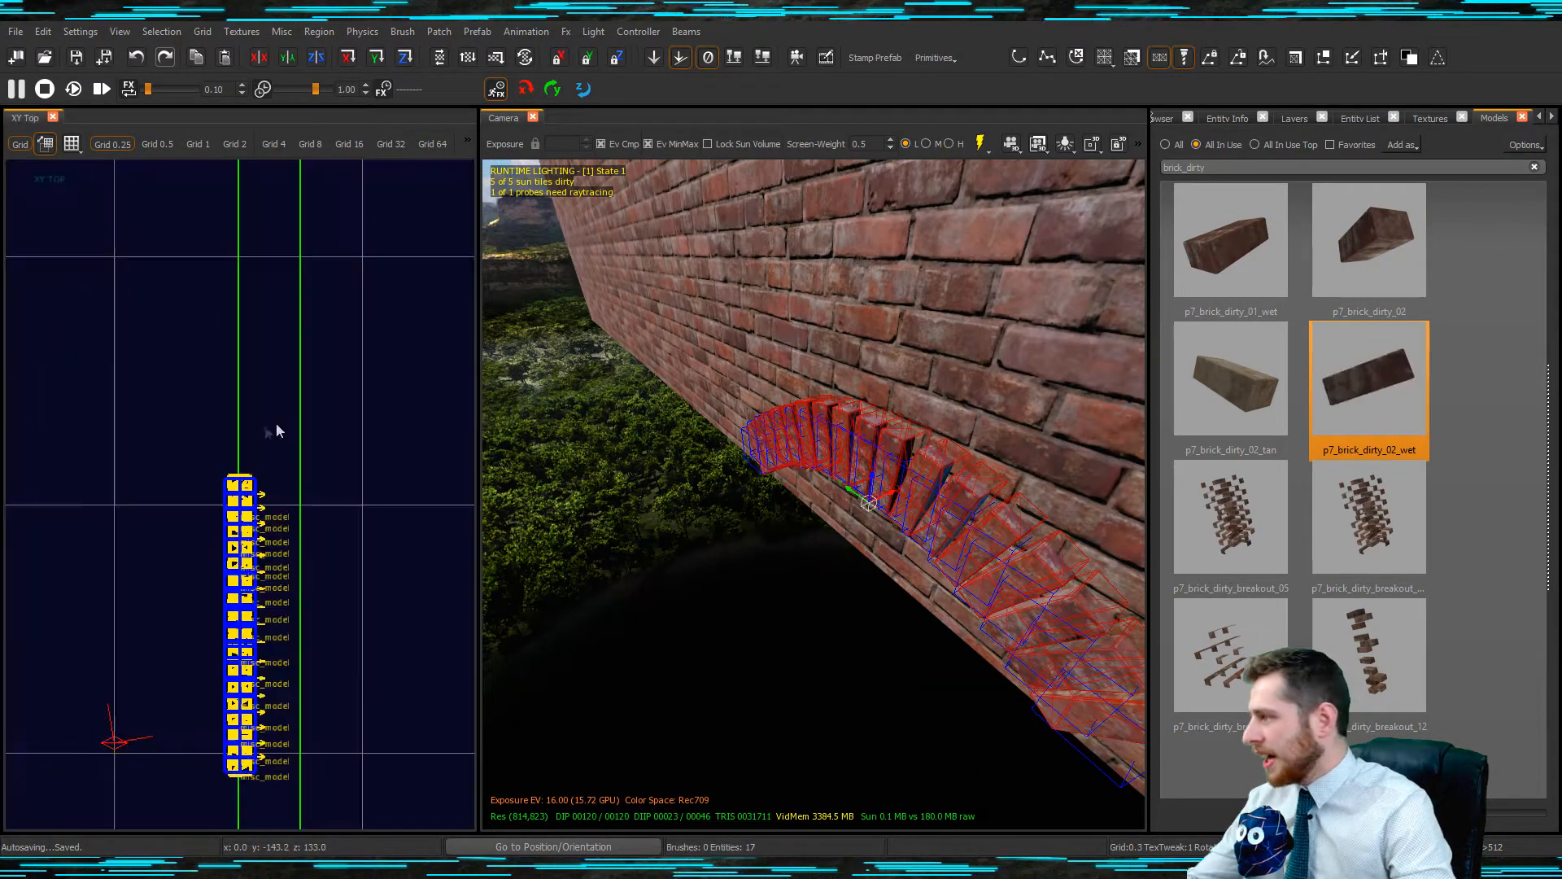
pyautogui.scroll(5, 277, 439)
pyautogui.moveTo(279, 453); pyautogui.dragTo(305, 453)
pyautogui.press('Escape')
# Offset a single brick near the arch's crown by -0.3 units along X.
pyautogui.moveTo(879, 503); pyautogui.dragTo(888, 602, button='right')
pyautogui.scroll(-4, 275, 434)
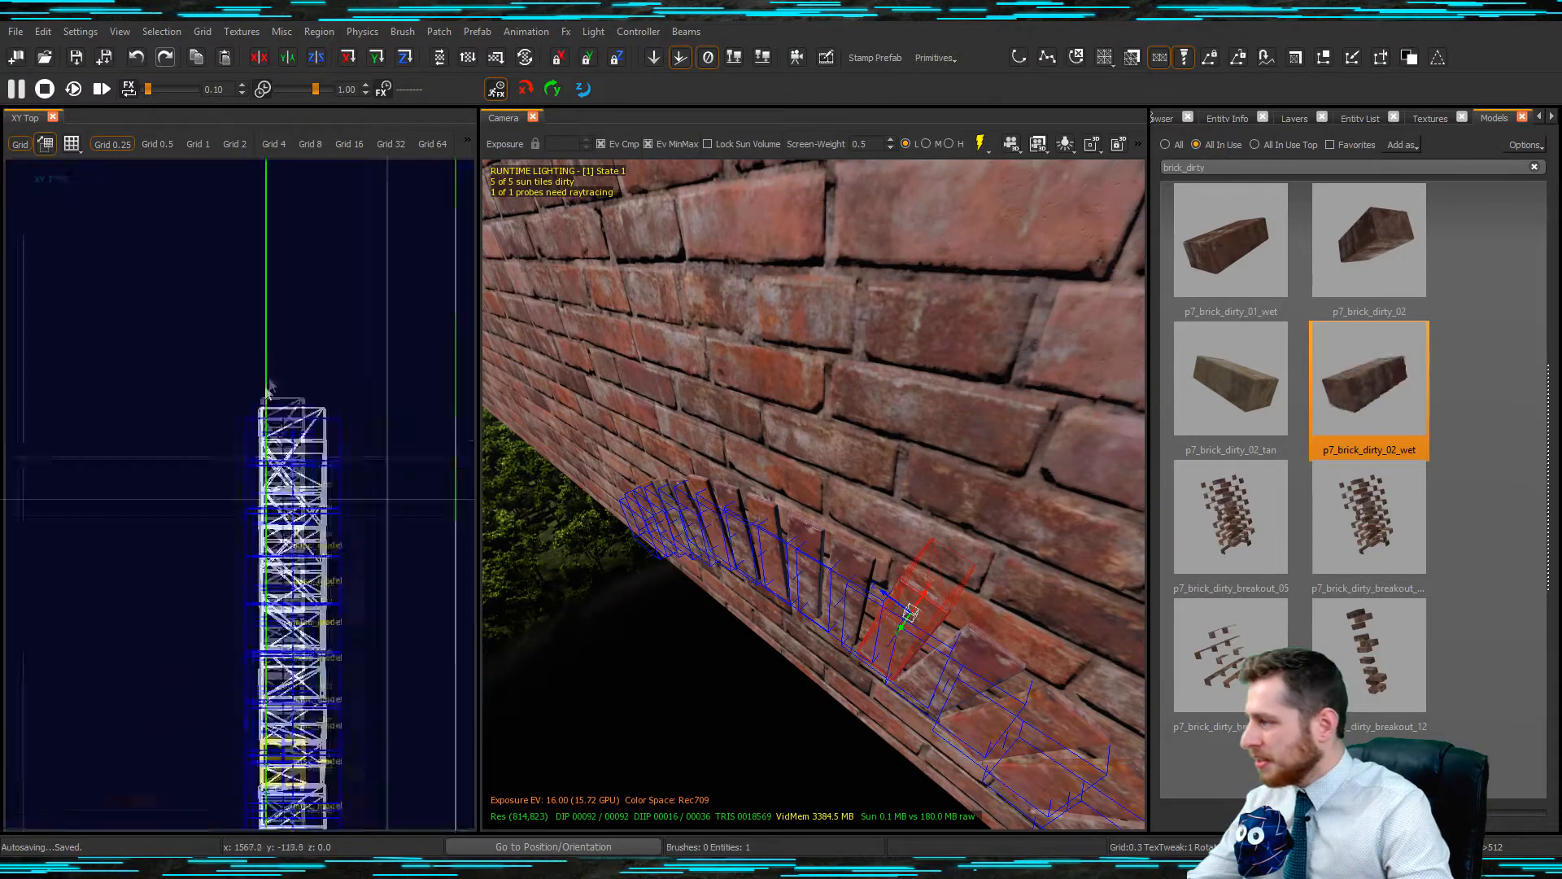
pyautogui.scroll(6, 272, 709)
pyautogui.moveTo(314, 658); pyautogui.dragTo(306, 658)
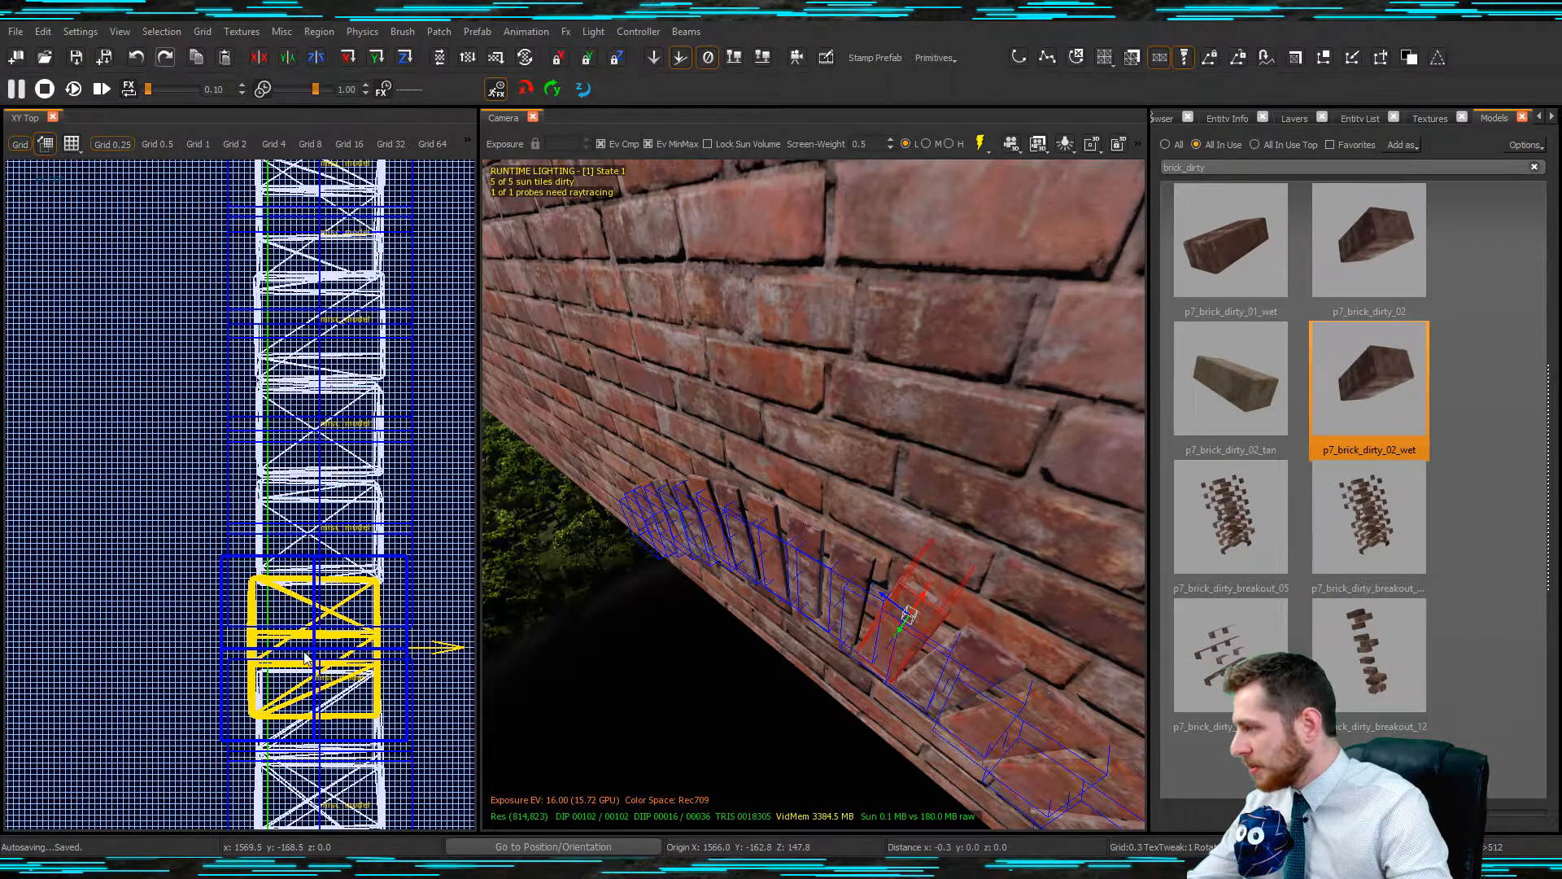
pyautogui.press('Escape')
# Select two bricks on the arch's left half and offset them by -0.3 units along X.
pyautogui.moveTo(730, 644); pyautogui.dragTo(731, 643, button='right')
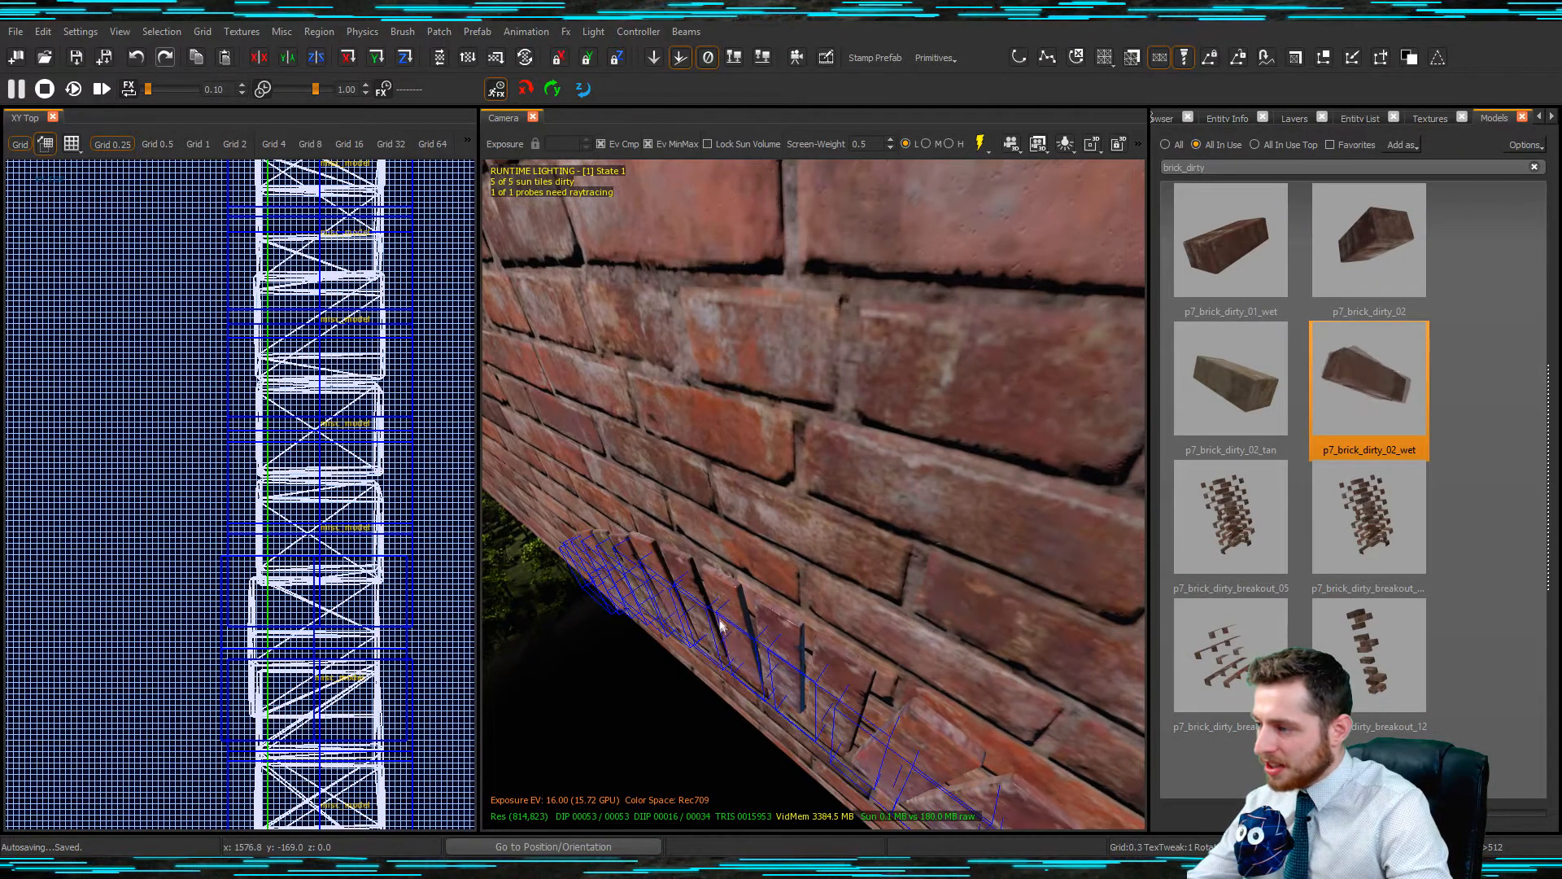
pyautogui.keyDown('shift'); pyautogui.click(719, 620); pyautogui.keyUp('shift')
pyautogui.keyDown('shift'); pyautogui.click(682, 571); pyautogui.keyUp('shift')
pyautogui.moveTo(682, 571); pyautogui.dragTo(682, 588, button='right')
pyautogui.scroll(-4, 342, 547)
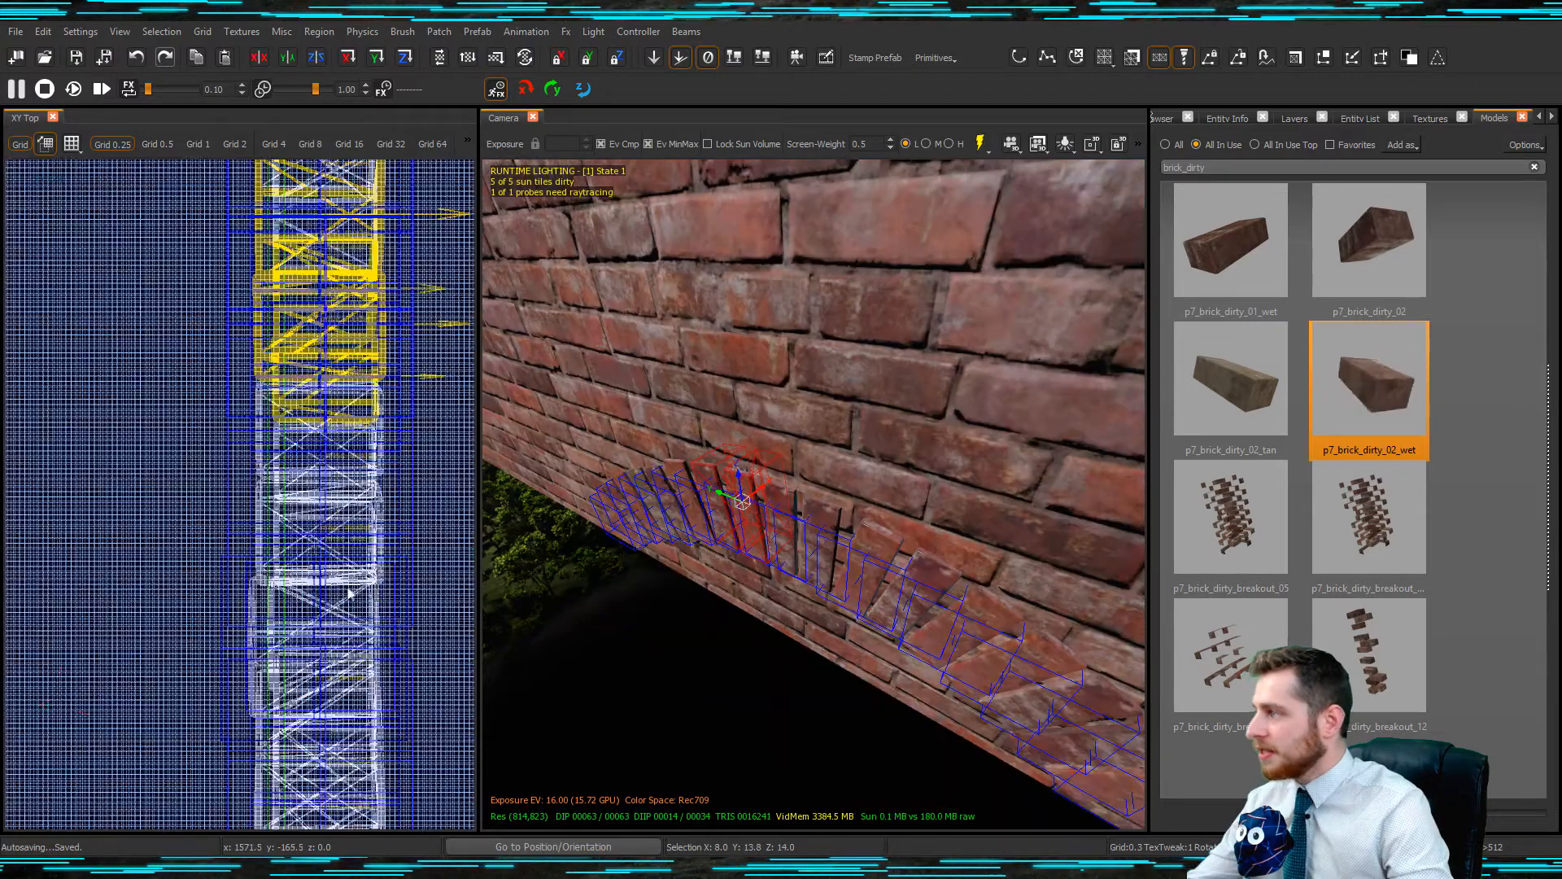
pyautogui.scroll(4, 325, 420)
pyautogui.moveTo(327, 423); pyautogui.dragTo(323, 423)
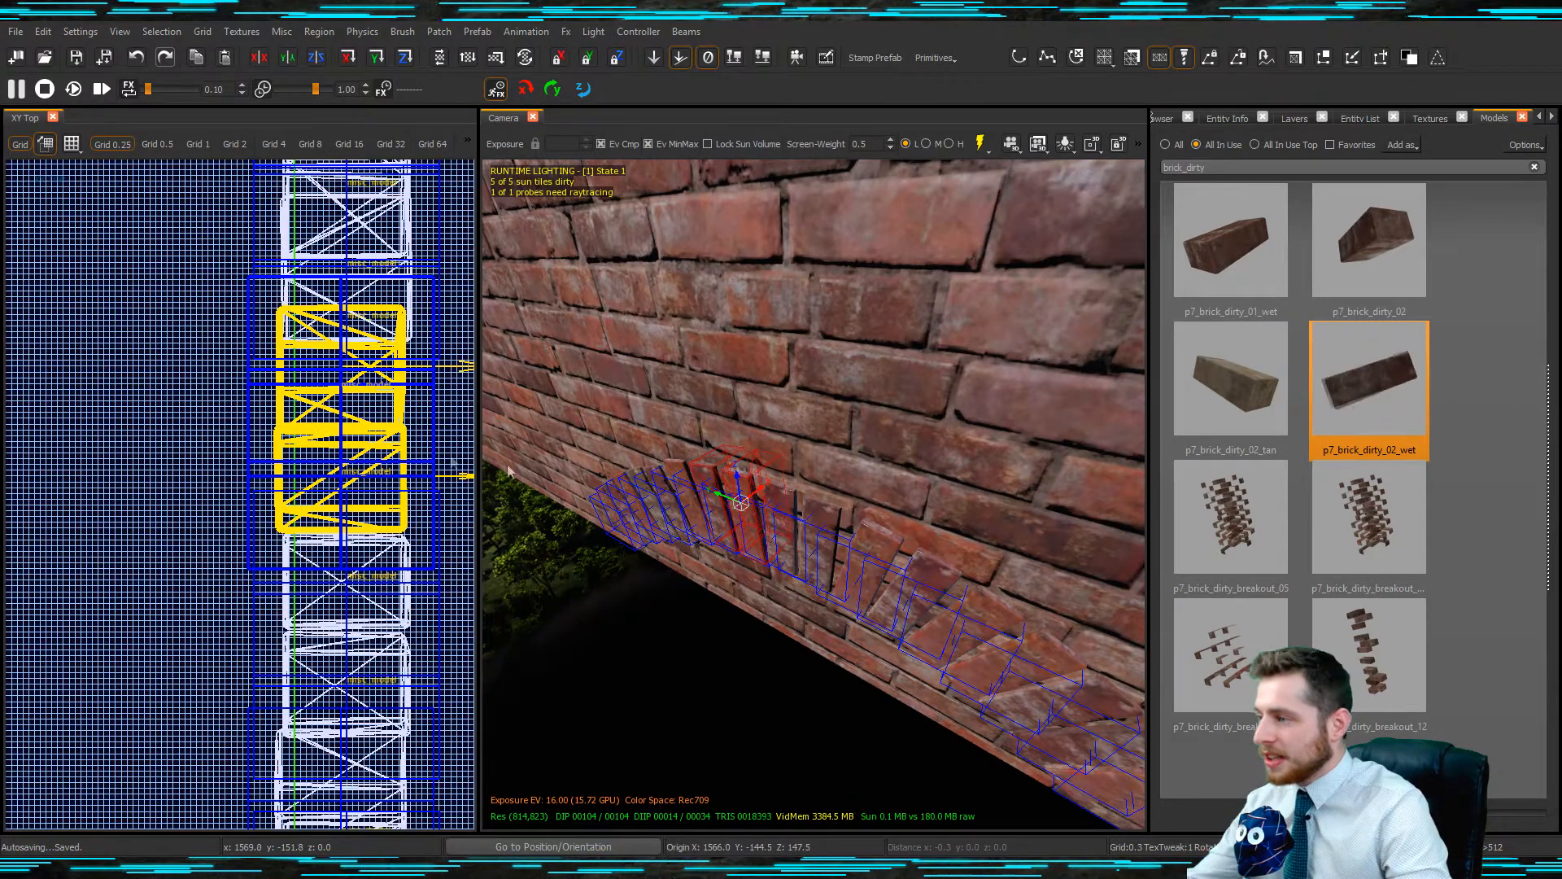
pyautogui.press('Escape')
# Select two bricks near the arch's right end and shift them slightly out of the wall along X.
pyautogui.moveTo(795, 516); pyautogui.dragTo(815, 457, button='right')
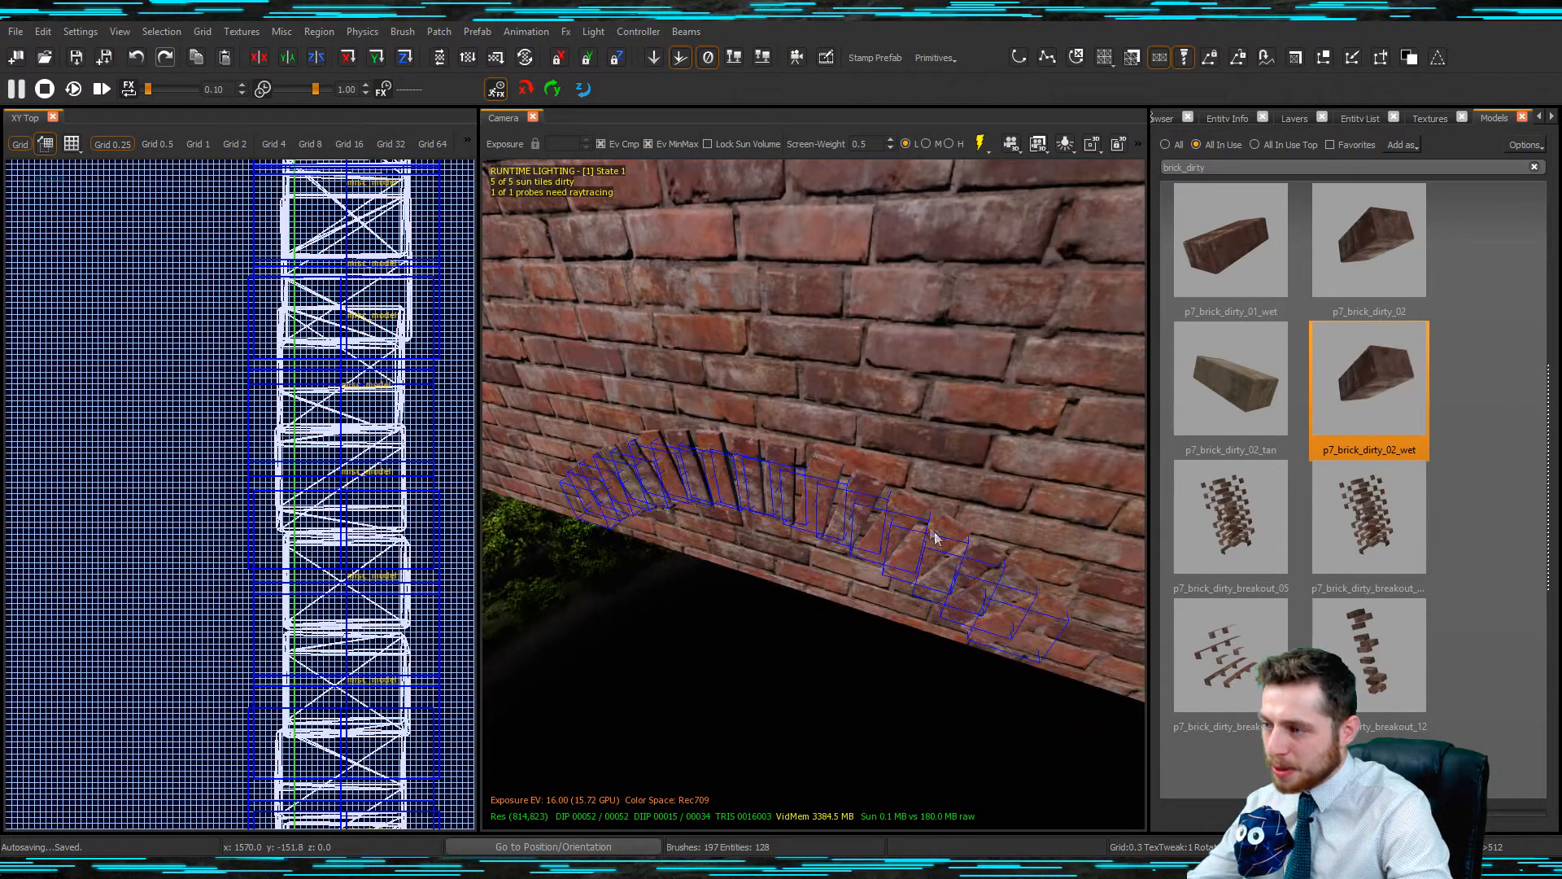
pyautogui.moveTo(940, 543)
pyautogui.mouseDown(button='right')
pyautogui.moveTo(1026, 521)
pyautogui.moveTo(960, 541)
pyautogui.moveTo(940, 570)
pyautogui.mouseUp(button='right')
pyautogui.scroll(-3, 361, 459)
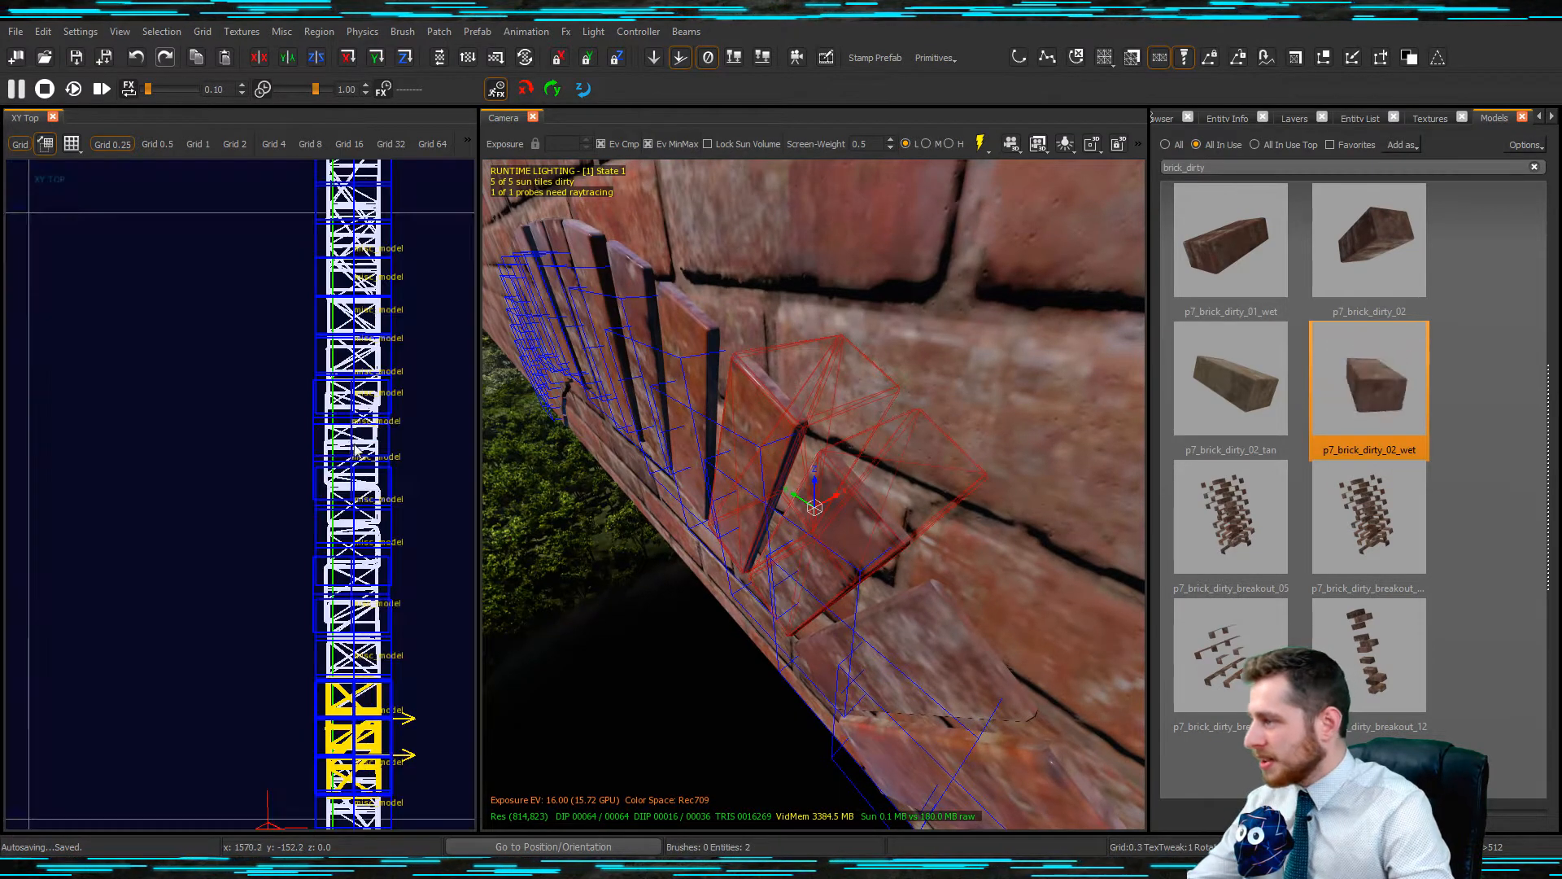
pyautogui.scroll(3, 358, 450)
pyautogui.moveTo(356, 567); pyautogui.dragTo(341, 568)
pyautogui.press('Escape')
# Add another brick offset in the arch by moving it slightly out of the wall in the top view.
pyautogui.moveTo(815, 529); pyautogui.dragTo(879, 525, button='right')
pyautogui.keyDown('shift'); pyautogui.click(777, 508); pyautogui.keyUp('shift')
pyautogui.scroll(-5, 314, 480)
pyautogui.scroll(5, 316, 268)
pyautogui.moveTo(316, 294); pyautogui.dragTo(310, 295)
pyautogui.press('Escape')
# Select two bricks at the arch's left end and offset them by about -0.8 units along X.
pyautogui.keyDown('shift'); pyautogui.click(693, 542); pyautogui.keyUp('shift')
pyautogui.scroll(-5, 317, 521)
pyautogui.scroll(5, 317, 326)
pyautogui.moveTo(352, 410); pyautogui.dragTo(345, 408)
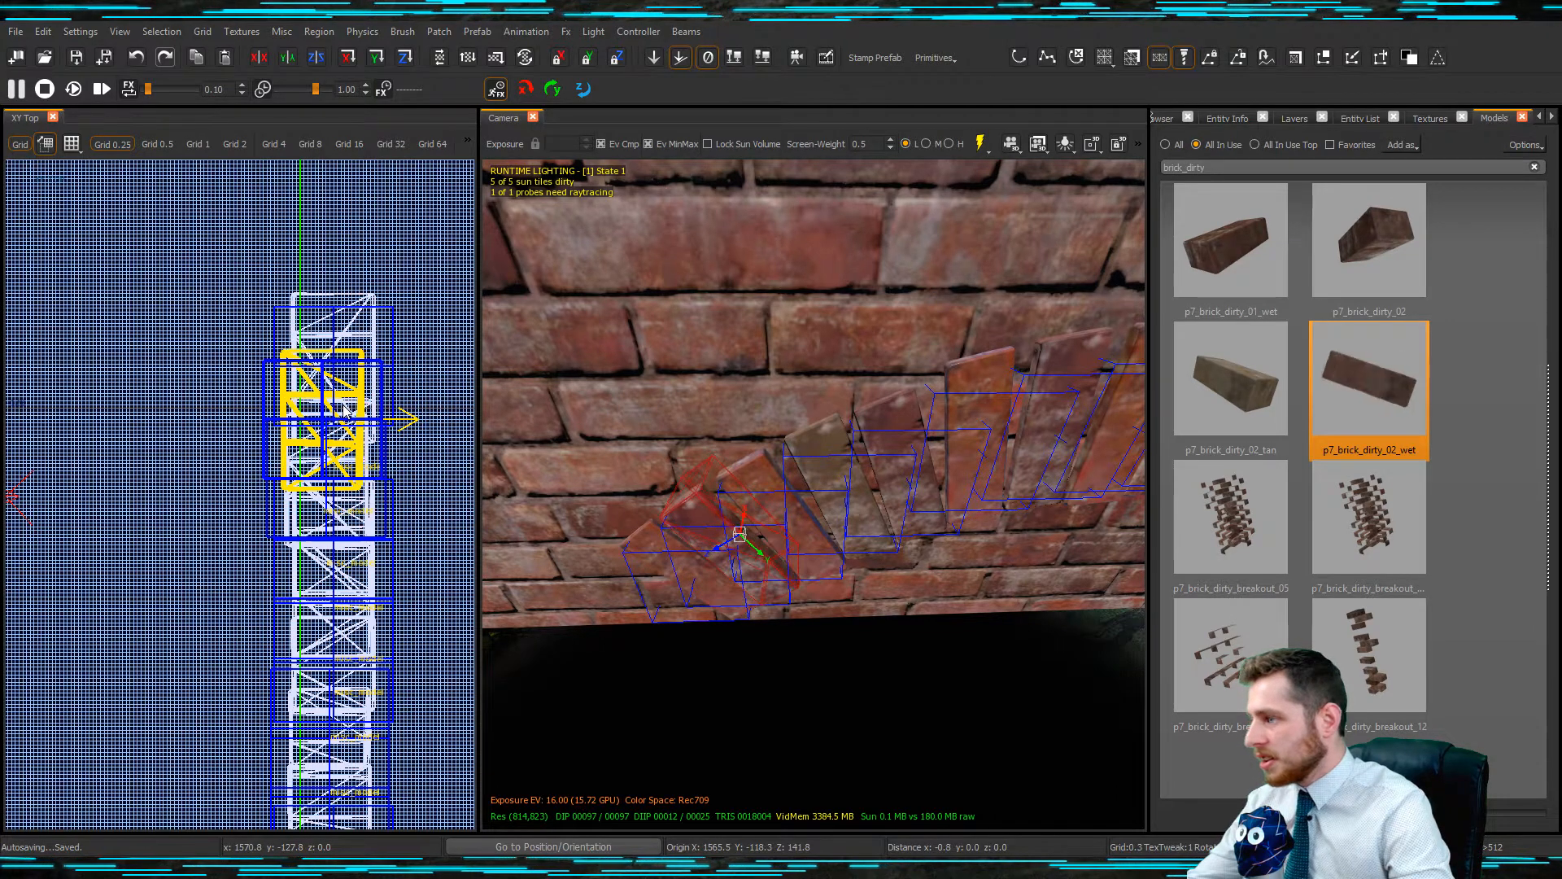
pyautogui.press('Escape')
# Nudge one more brick on the arch's left half in the top view.
pyautogui.moveTo(740, 412); pyautogui.dragTo(879, 444, button='right')
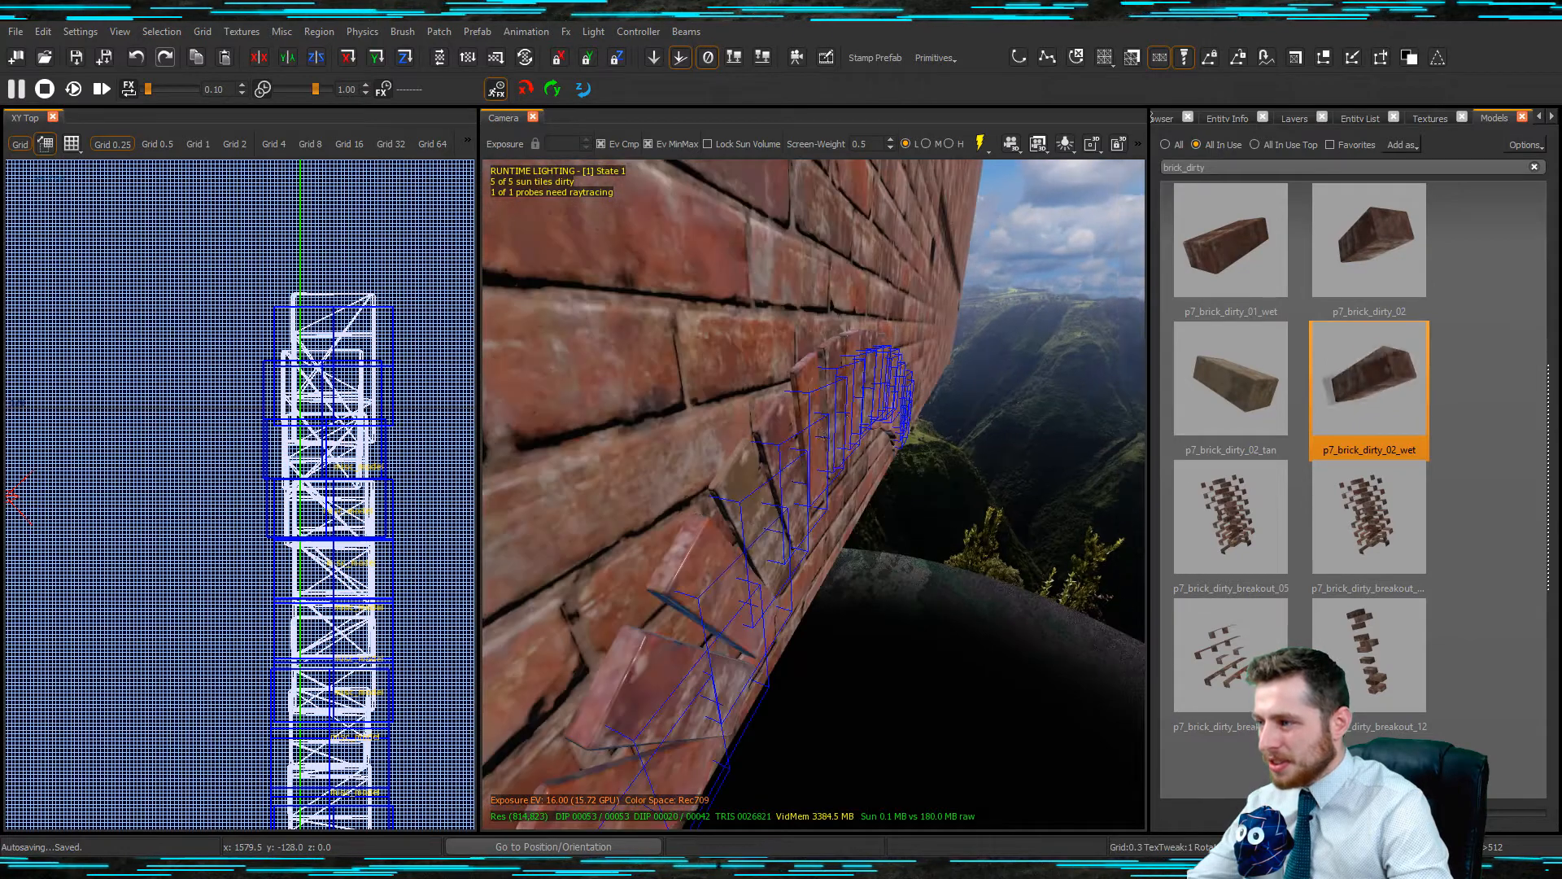
pyautogui.click(763, 452)
pyautogui.moveTo(320, 602); pyautogui.dragTo(322, 594)
pyautogui.press('Escape')
# Select the brick wall's front face and create a terrain patch from it with Faces to Terrain.
pyautogui.moveTo(883, 480)
pyautogui.mouseDown(button='right')
pyautogui.moveTo(860, 477)
pyautogui.moveTo(885, 446)
pyautogui.mouseUp(button='right')
pyautogui.keyDown('shift'); pyautogui.click(826, 490); pyautogui.keyUp('shift')
pyautogui.moveTo(826, 491); pyautogui.dragTo(835, 490, button='right')
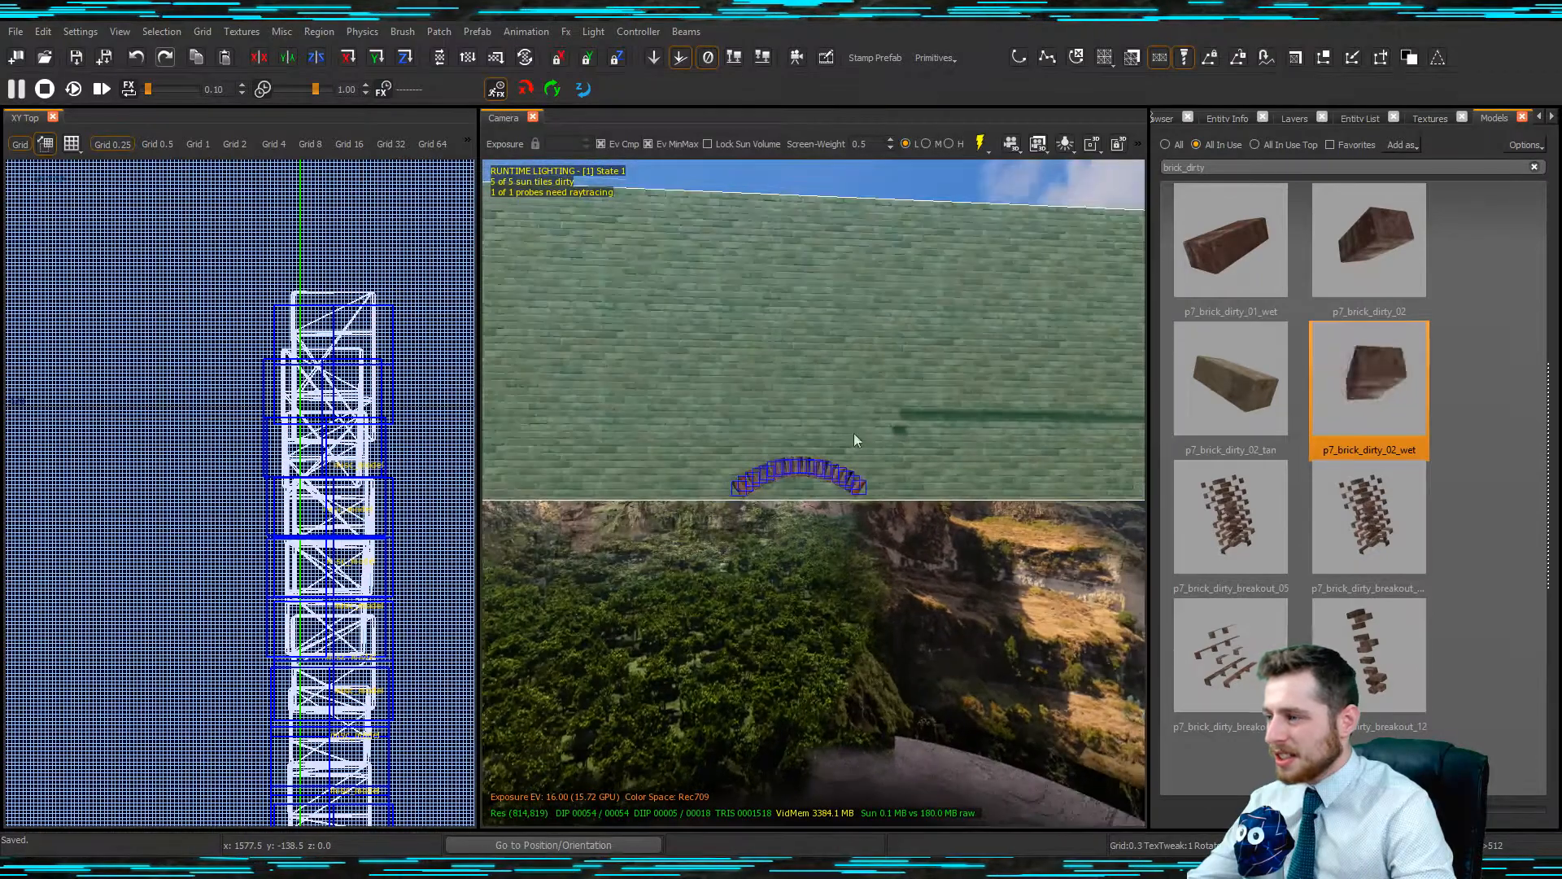
pyautogui.click(432, 33)
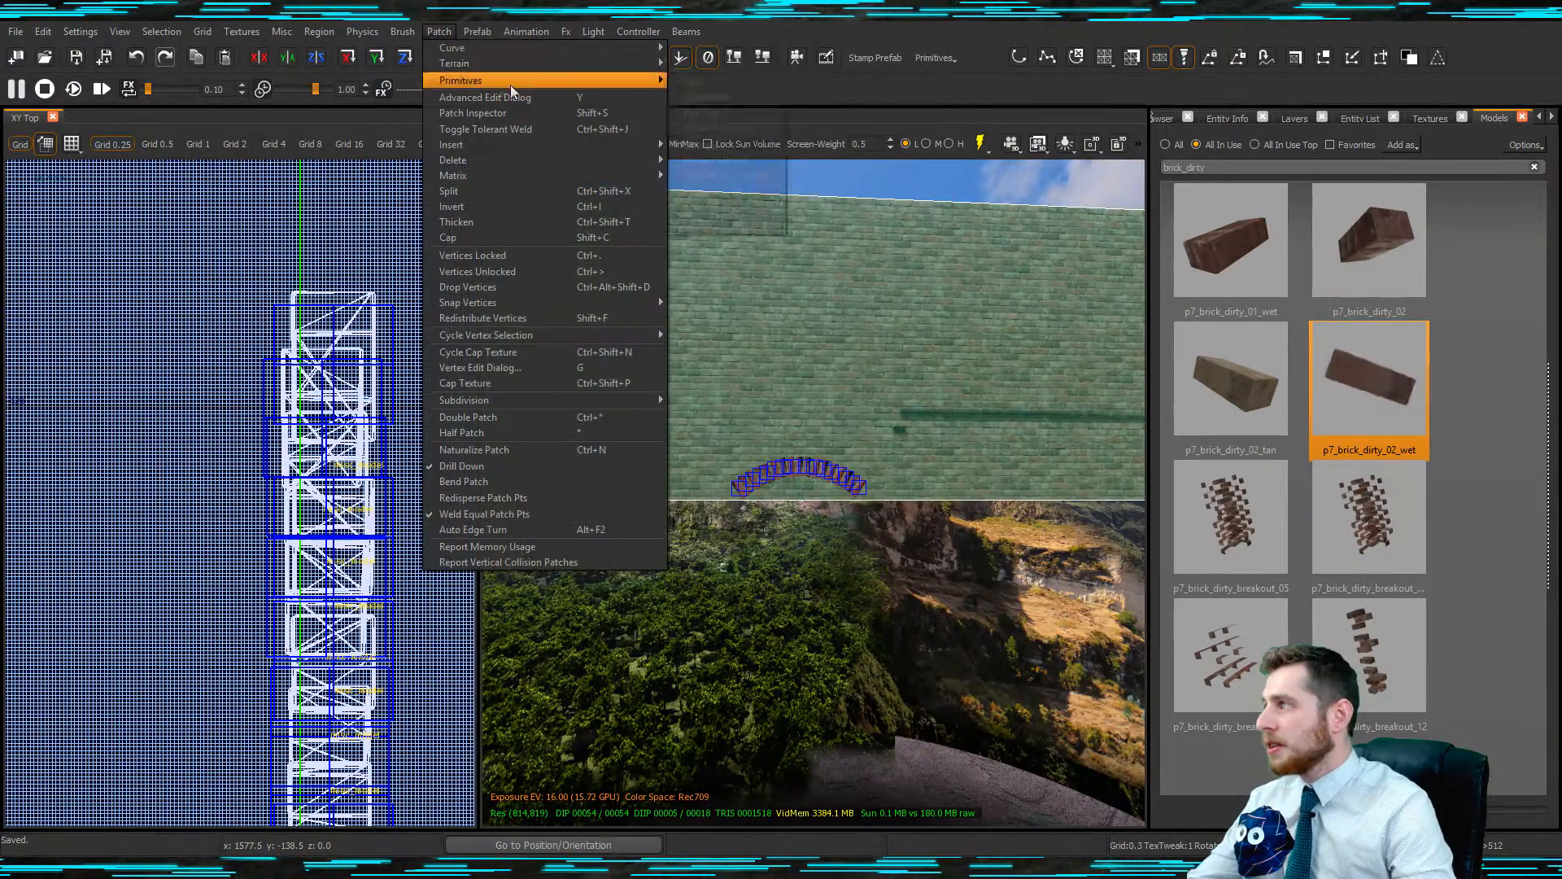
pyautogui.moveTo(541, 72)
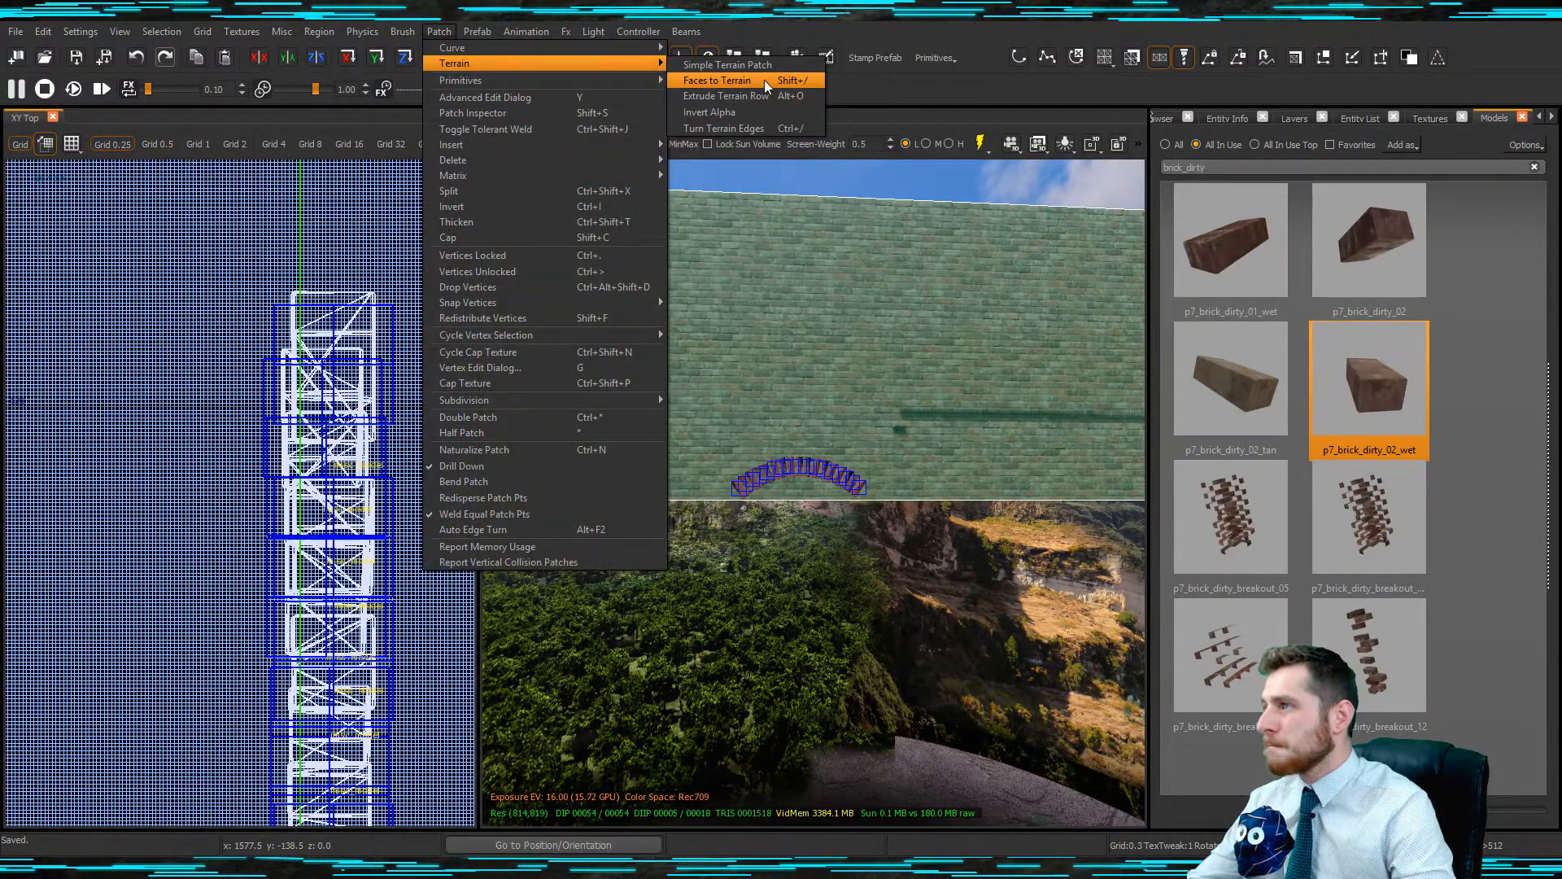
pyautogui.click(764, 79)
# Reposition and shrink the terrain patch to a strip about 50.5 units wide beneath the arch bricks.
pyautogui.hotkey('ctrl', 'Tab')
pyautogui.hotkey('ctrl', 'Tab')
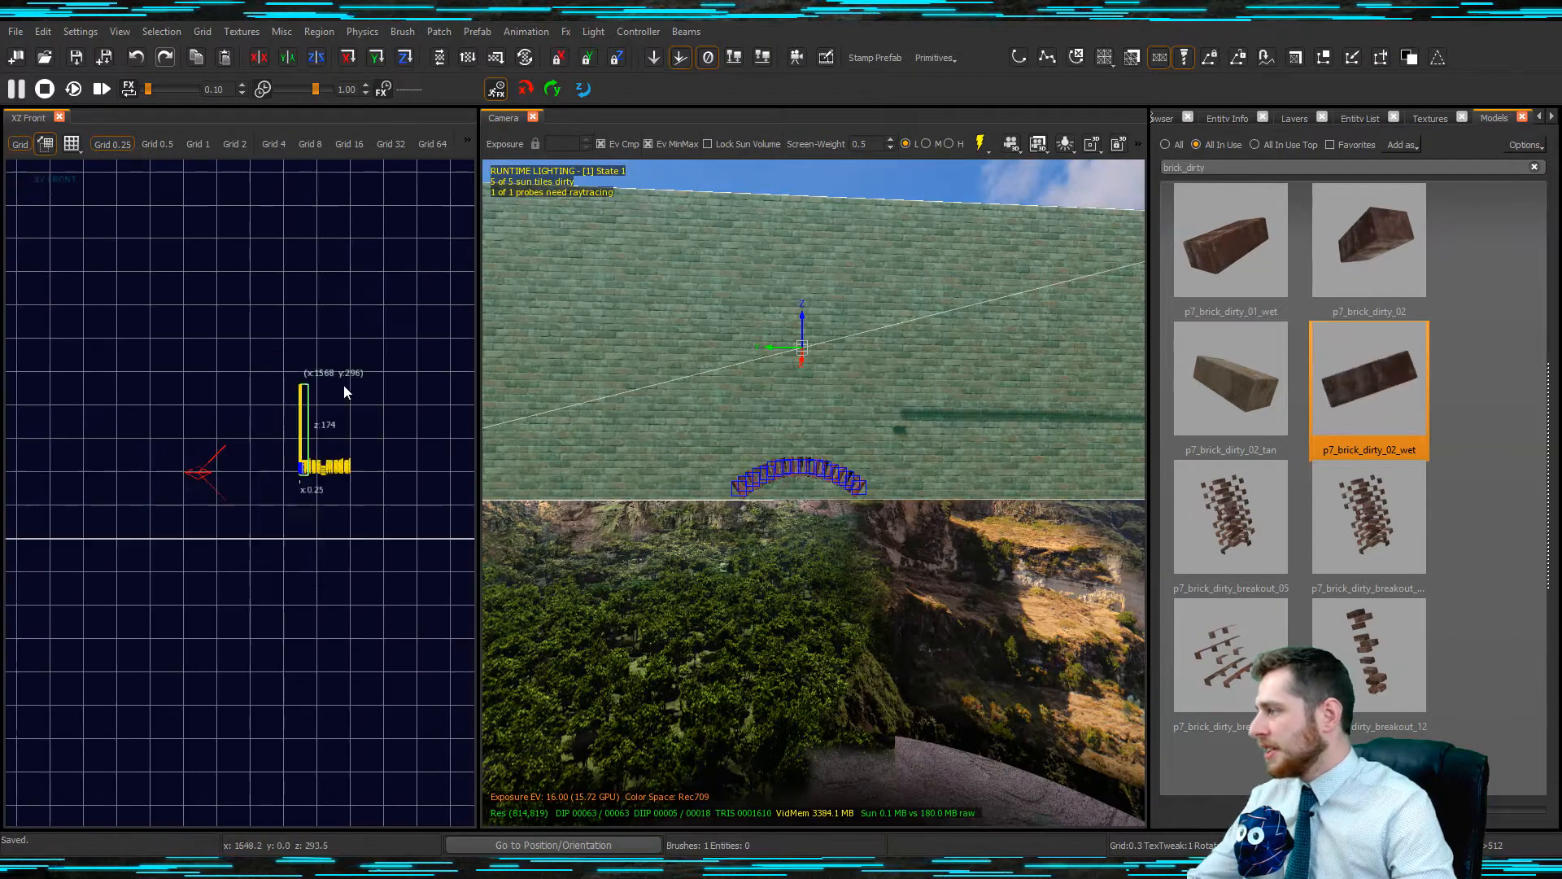
pyautogui.moveTo(413, 437); pyautogui.dragTo(319, 470)
pyautogui.moveTo(57, 475); pyautogui.dragTo(157, 486)
pyautogui.scroll(8, 170, 509)
pyautogui.scroll(-4, 378, 545)
pyautogui.scroll(6, 379, 549)
# Apply the light t7_rock_sand_crumble decal texture to the terrain patch beneath the arch.
pyautogui.moveTo(618, 538)
pyautogui.mouseDown(button='right')
pyautogui.moveTo(598, 533)
pyautogui.moveTo(619, 533)
pyautogui.mouseUp(button='right')
pyautogui.press('w')
pyautogui.press('t')
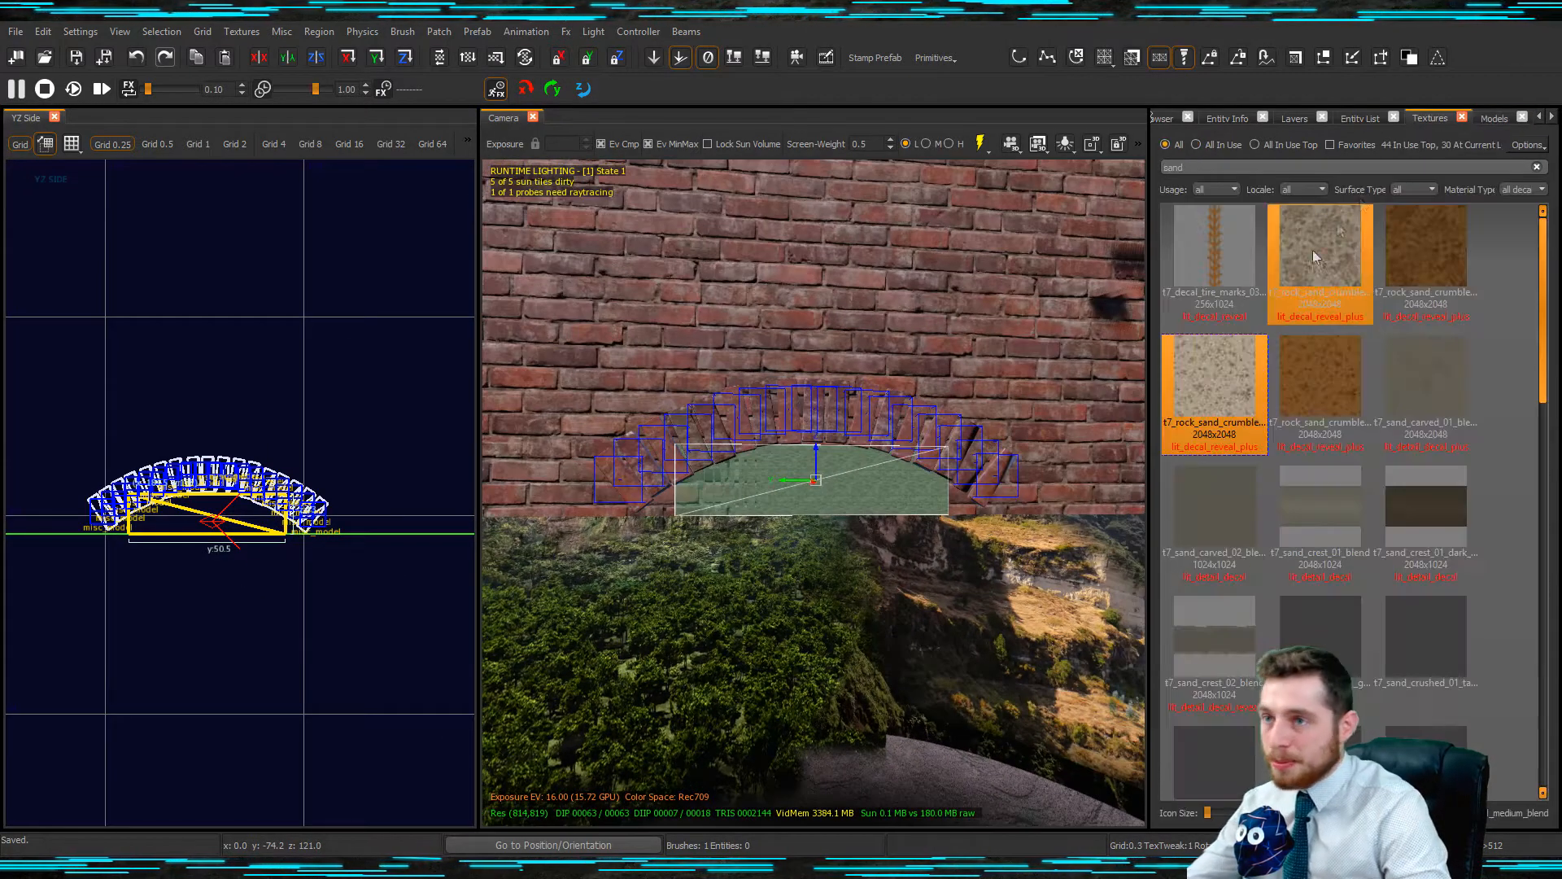
pyautogui.click(1220, 398)
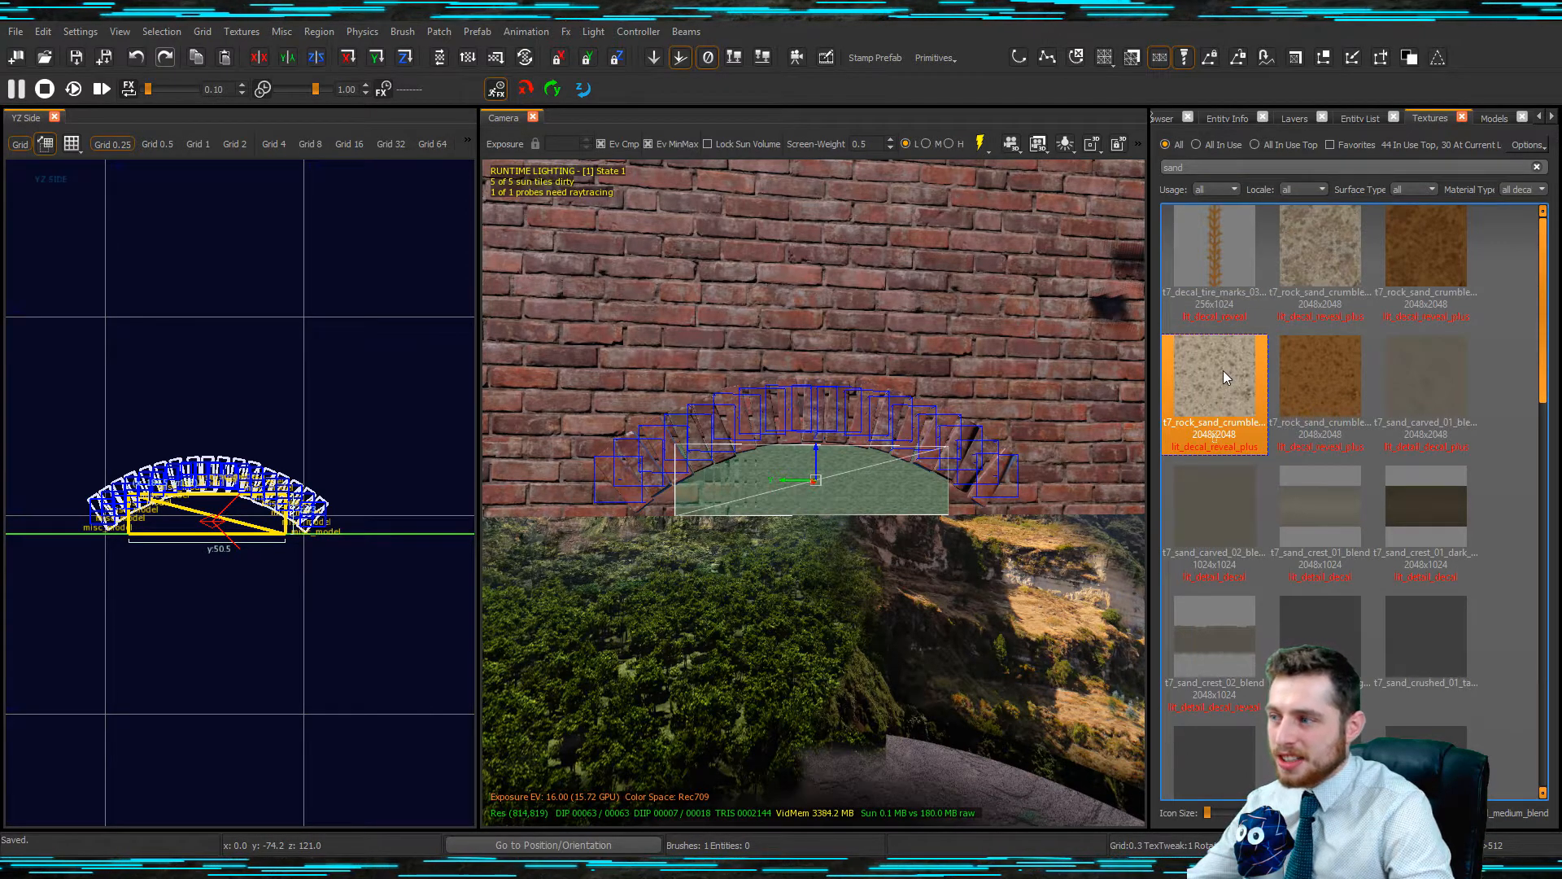
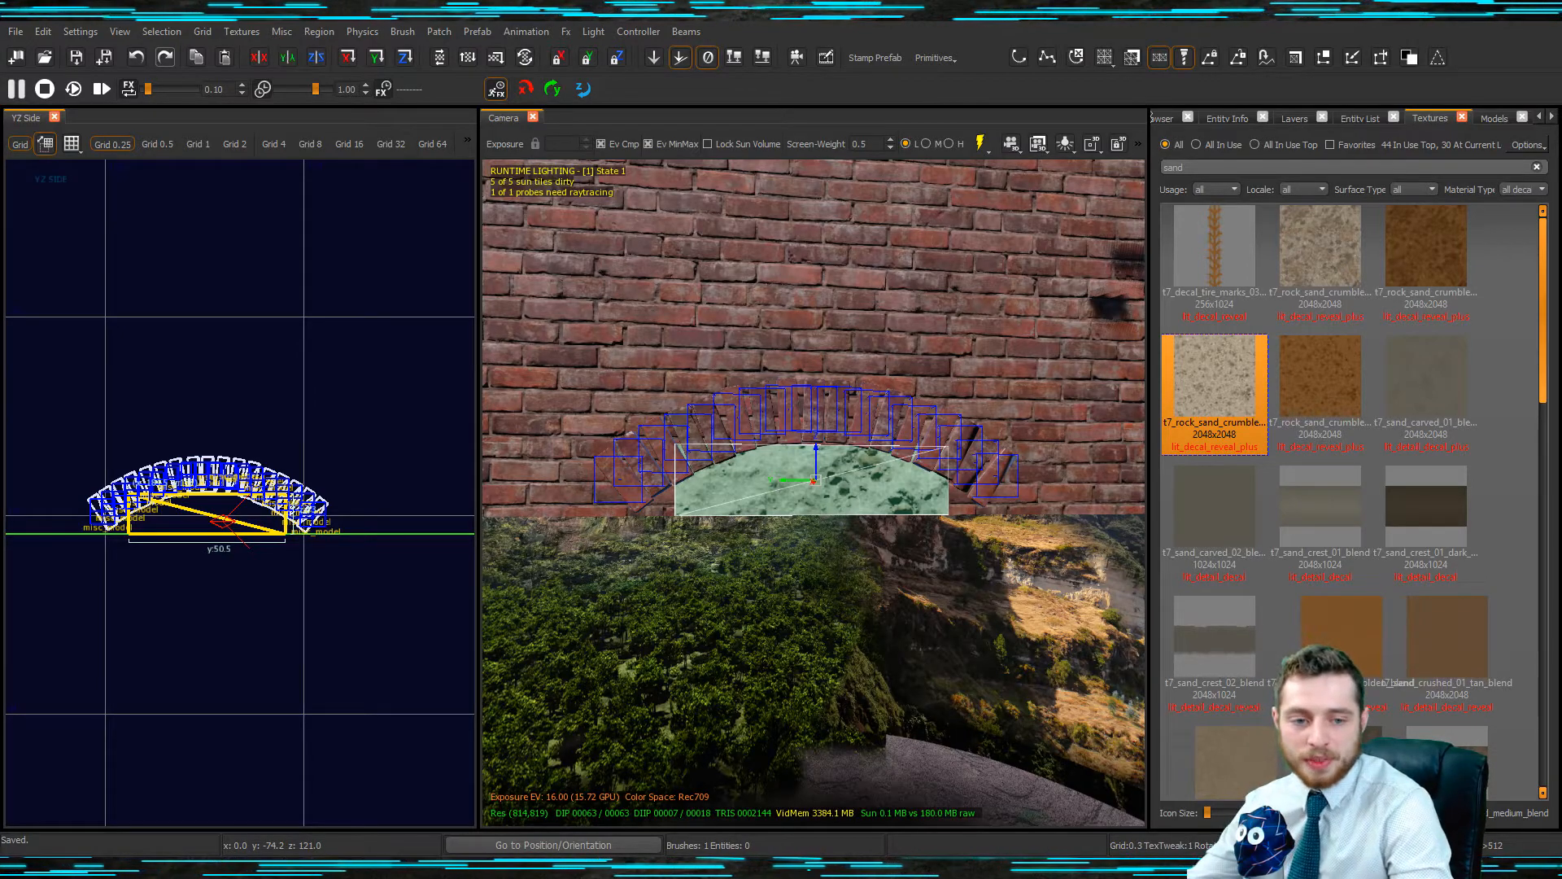
# Insert three extra vertex columns into the terrain patch, splitting it into four segments.
pyautogui.moveTo(756, 465); pyautogui.dragTo(909, 552, button='right')
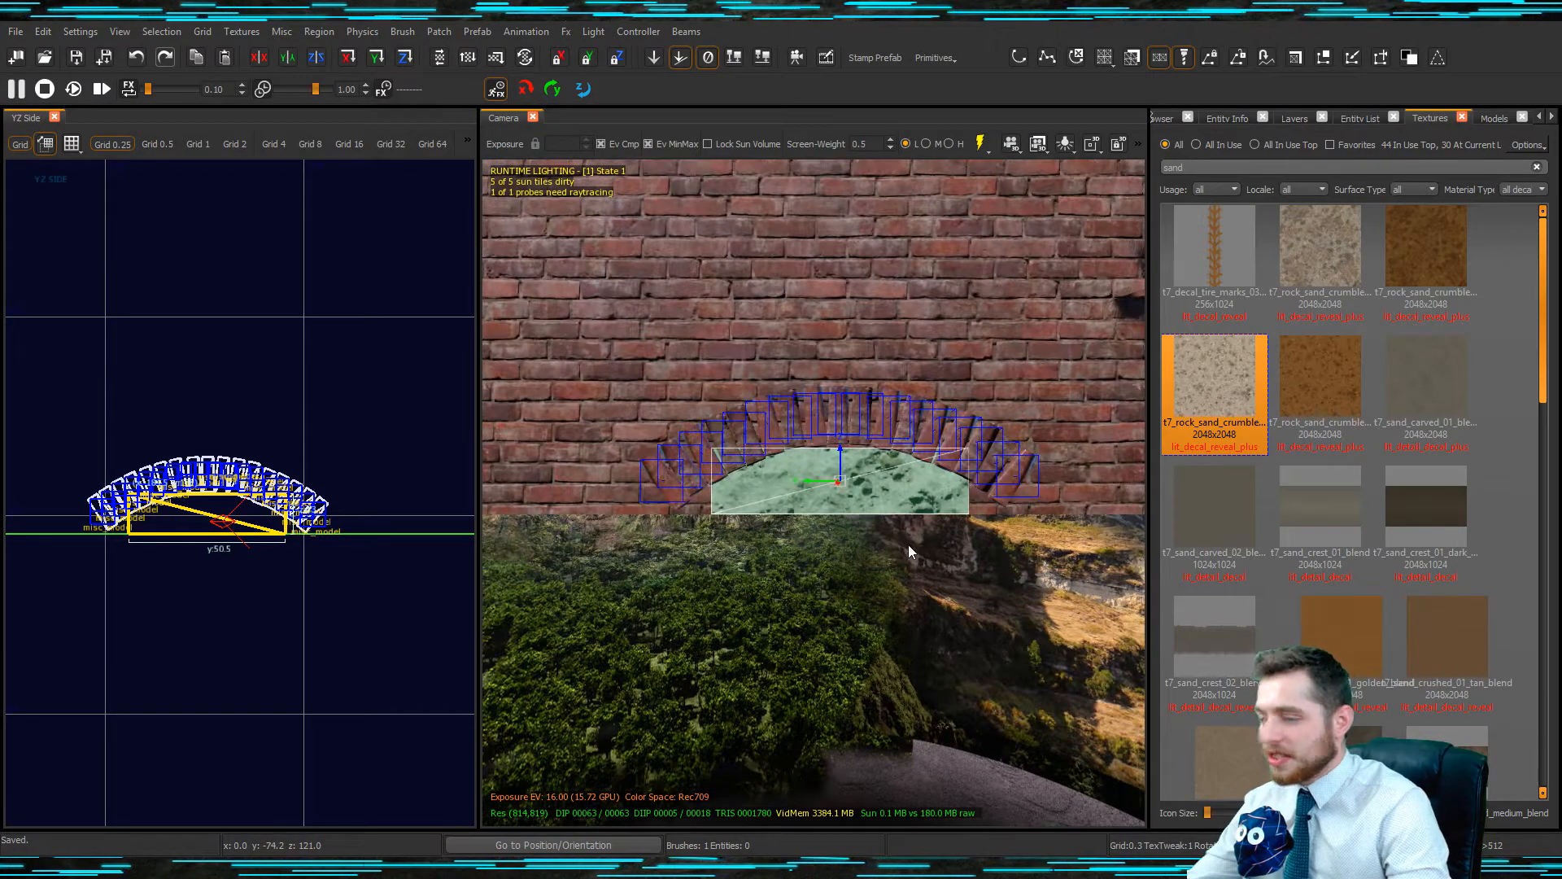
pyautogui.scroll(2, 960, 491)
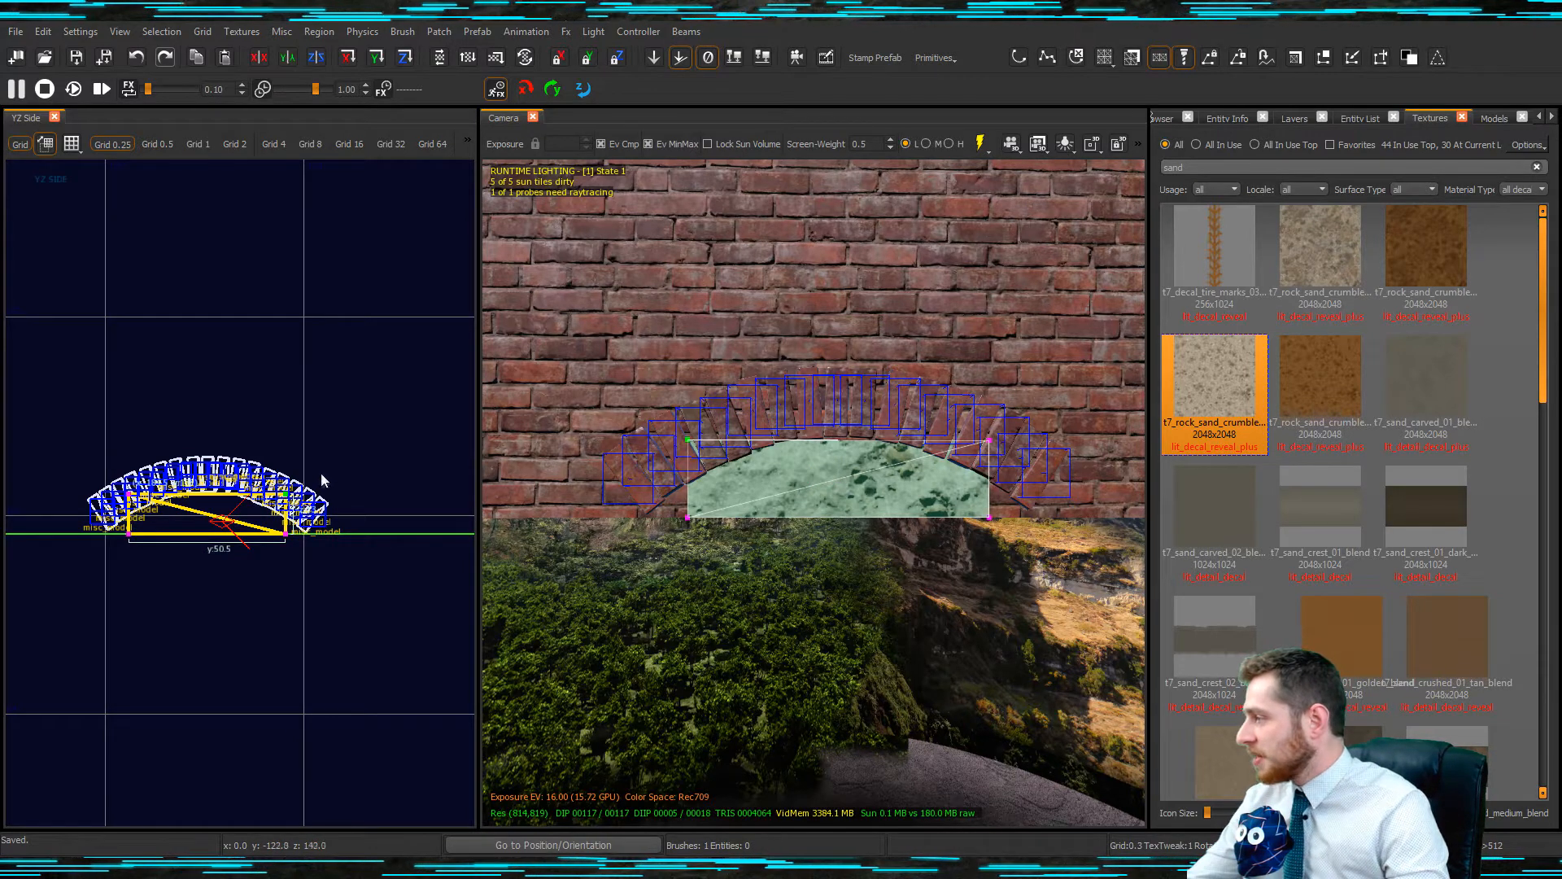
pyautogui.press('ctrl+shift+KP_Add')
pyautogui.press('ctrl+shift+KP_Add')
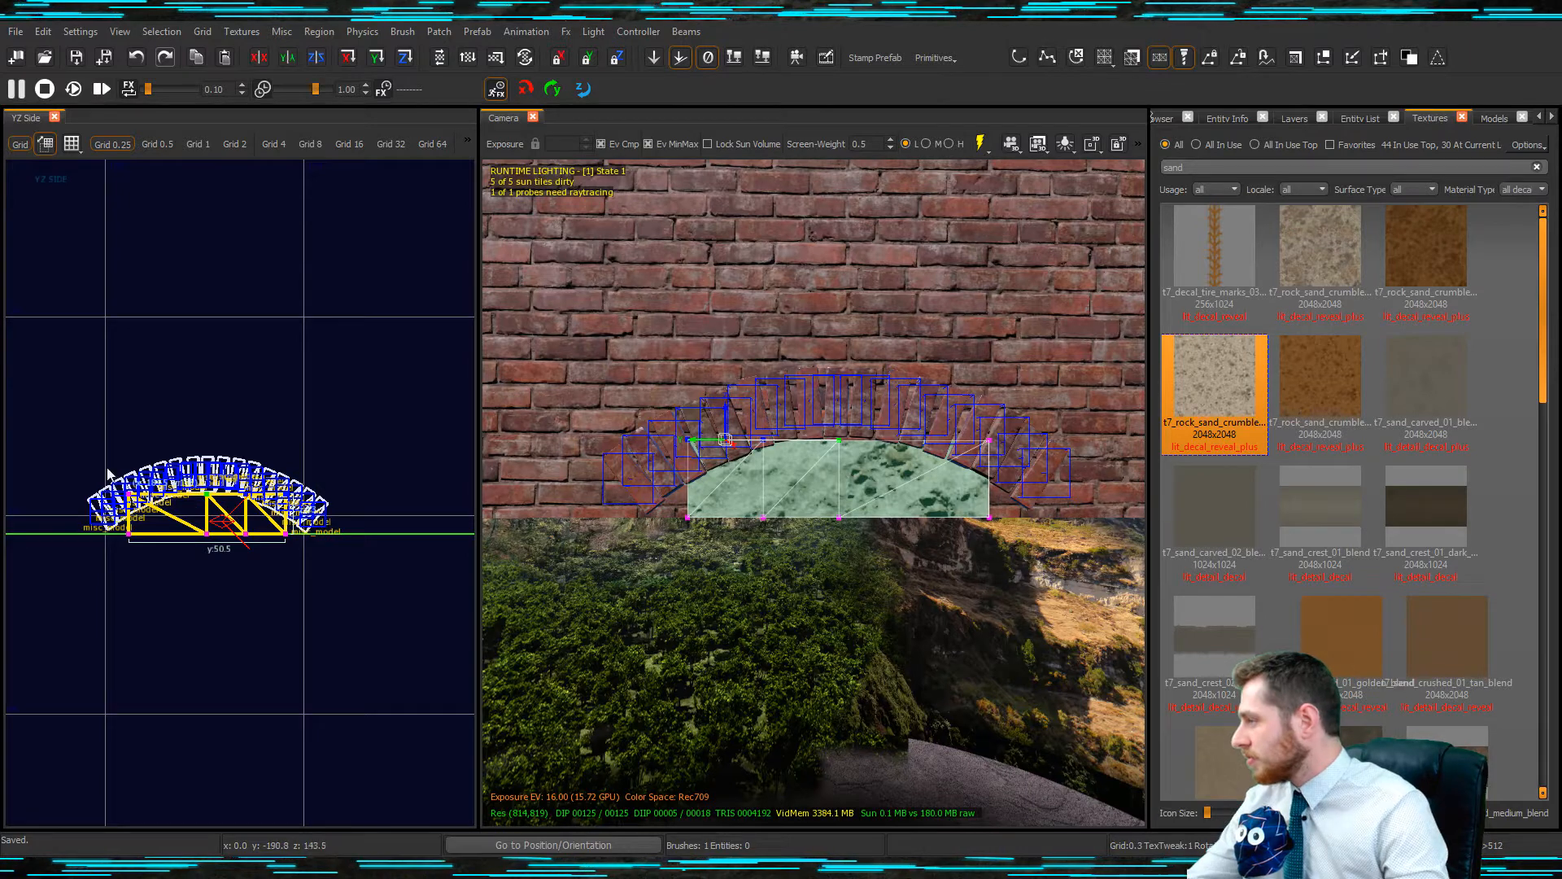
pyautogui.press('ctrl+shift+KP_Add')
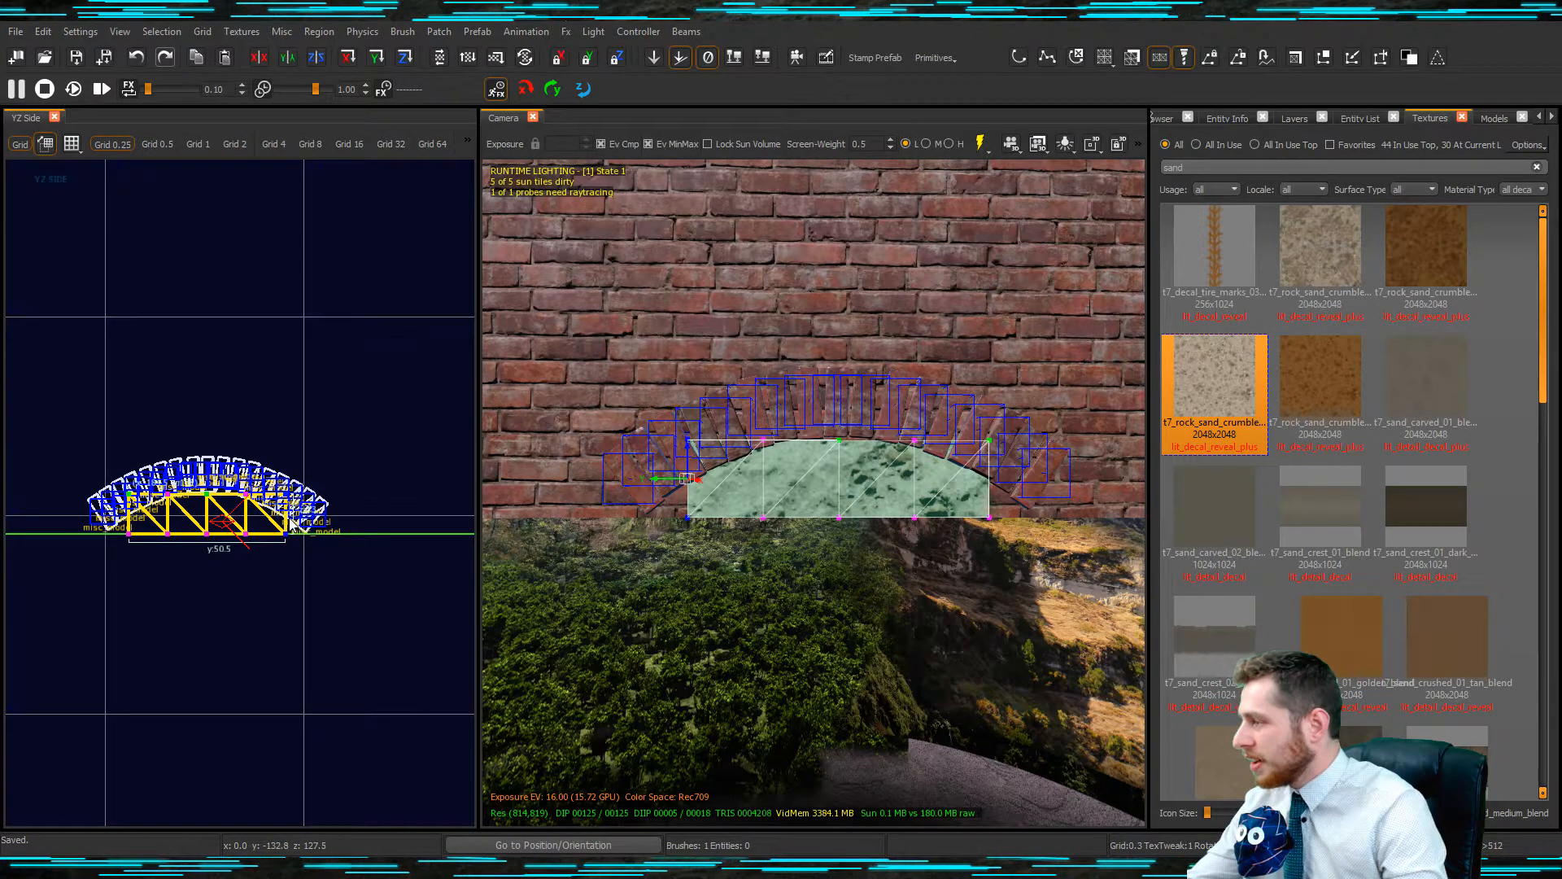
# Set the grid to 1 and rotate and move the patch's left end vertices onto the arch's last brick.
pyautogui.scroll(2, 319, 533)
pyautogui.keyDown('alt'); pyautogui.moveTo(326, 537); pyautogui.dragTo(303, 498, button='right'); pyautogui.keyUp('alt')
pyautogui.press('1')
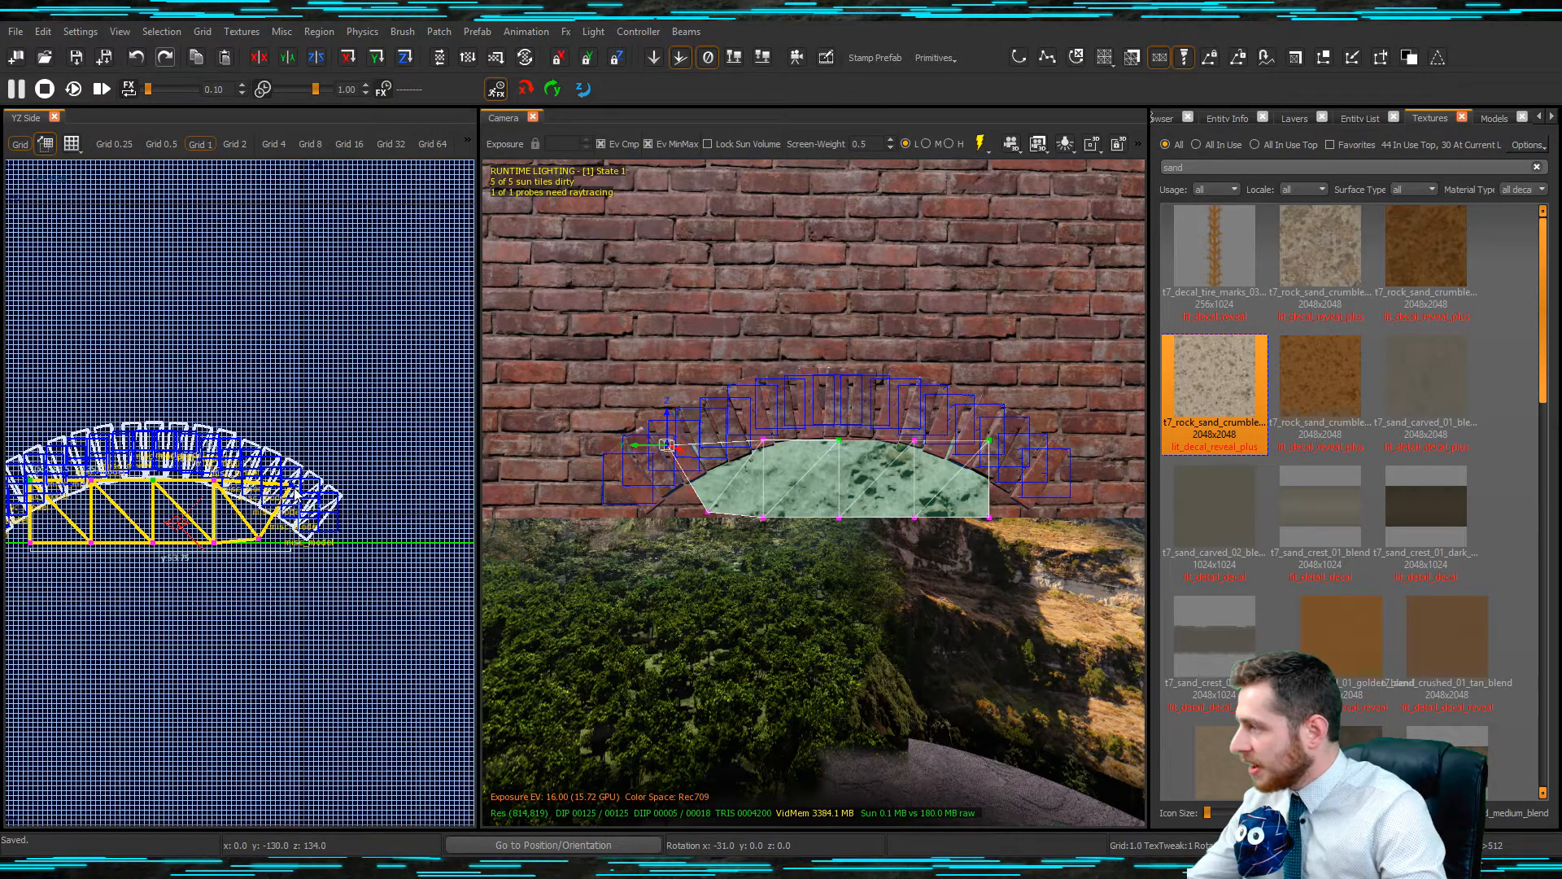
pyautogui.moveTo(334, 507); pyautogui.dragTo(336, 503)
pyautogui.moveTo(232, 528); pyautogui.dragTo(318, 546)
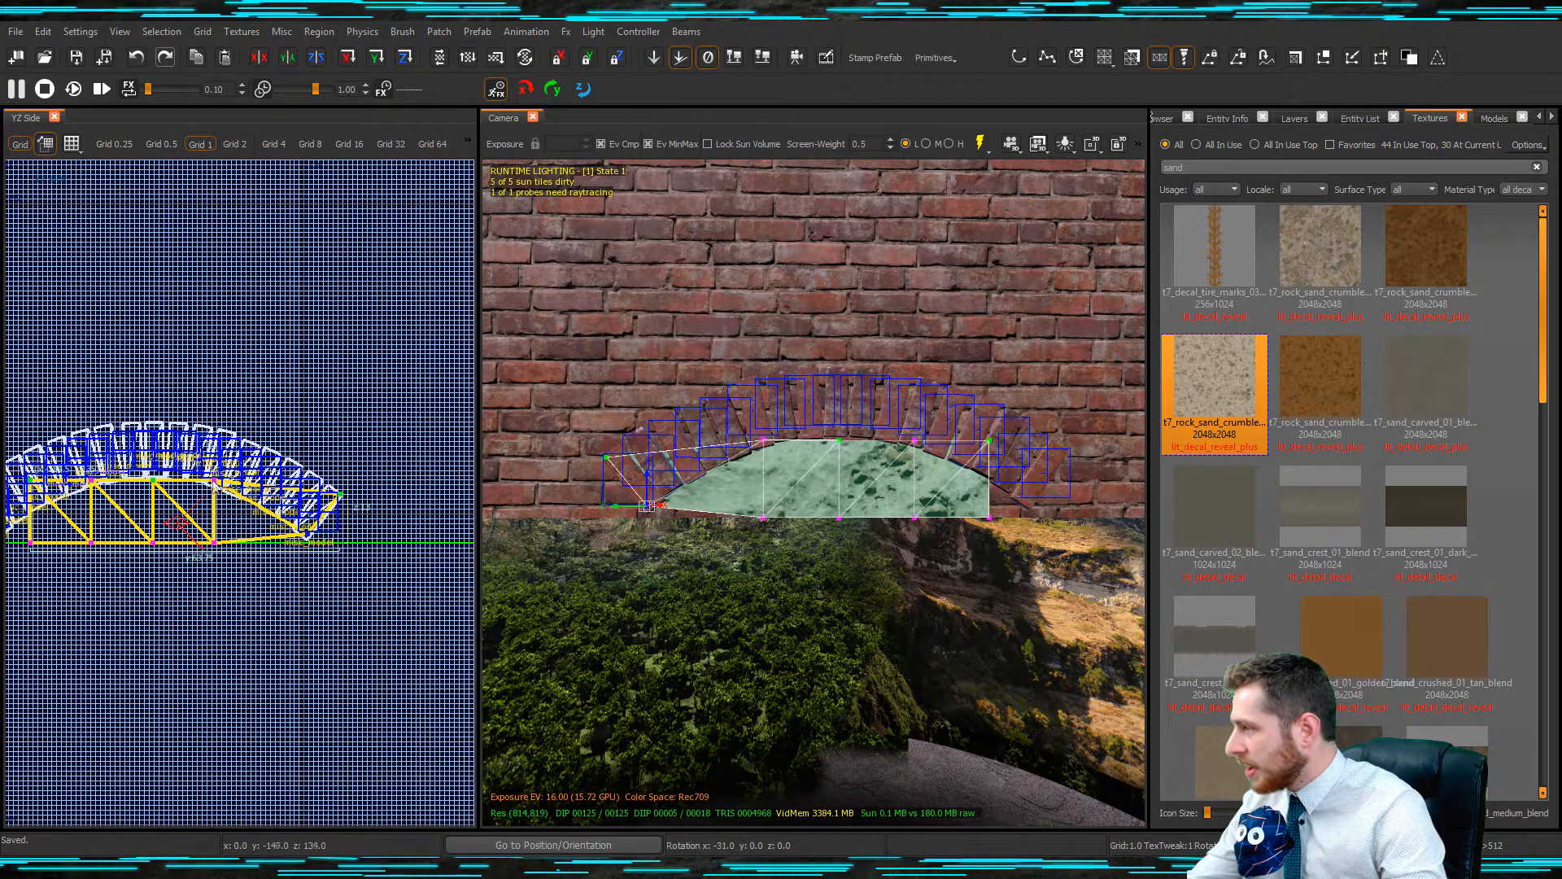
# Move the patch's second and third vertex columns onto the arch bricks, following the curve up from the left end.
pyautogui.click(219, 493)
pyautogui.moveTo(236, 505); pyautogui.dragTo(292, 481)
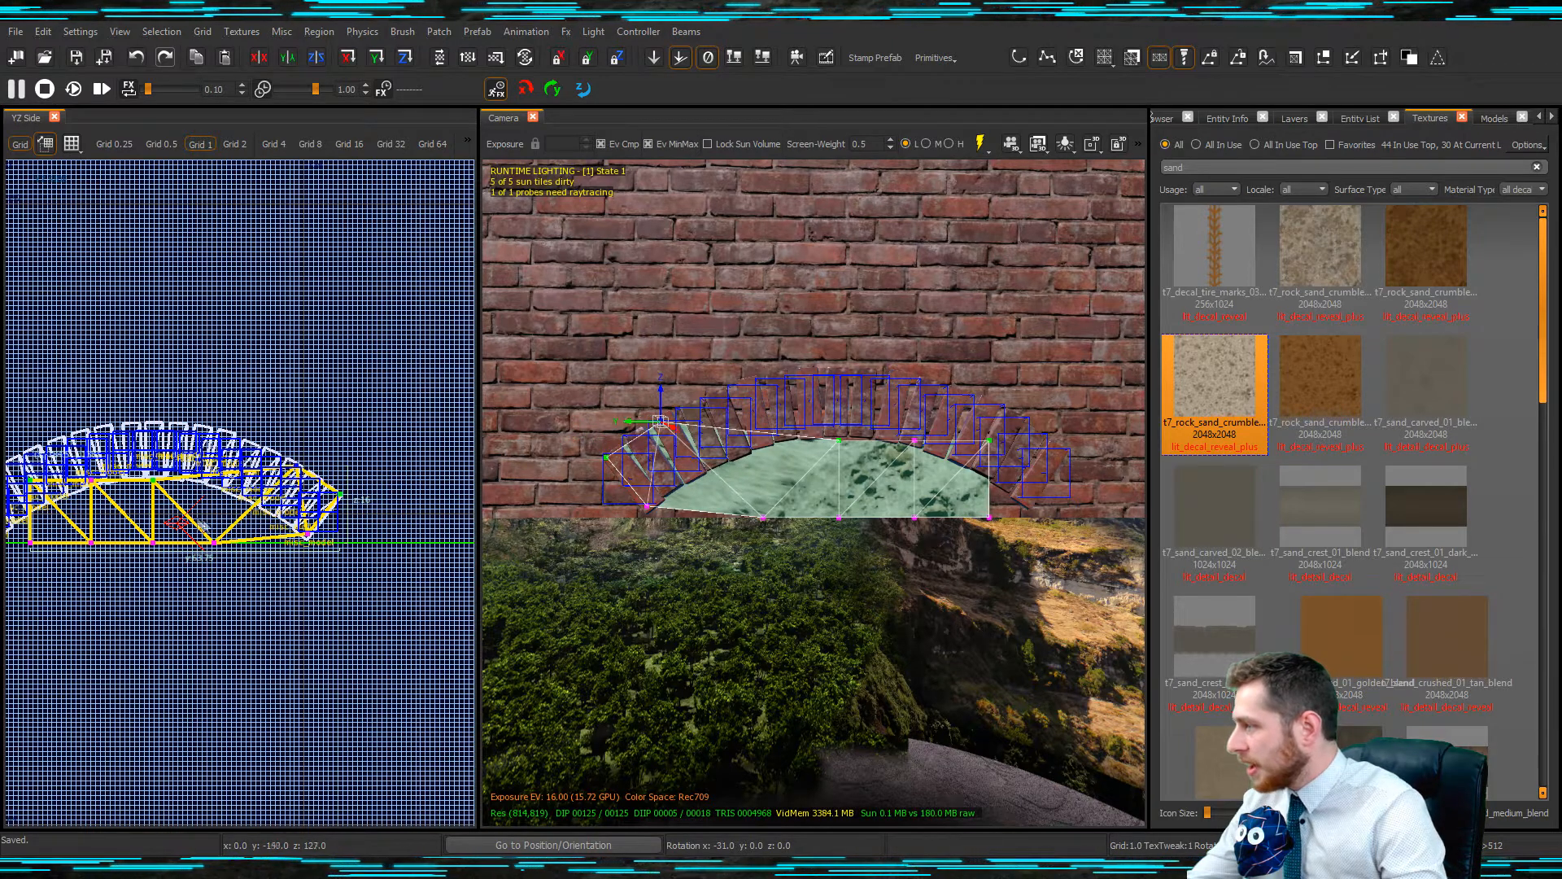
pyautogui.moveTo(222, 562); pyautogui.dragTo(271, 523)
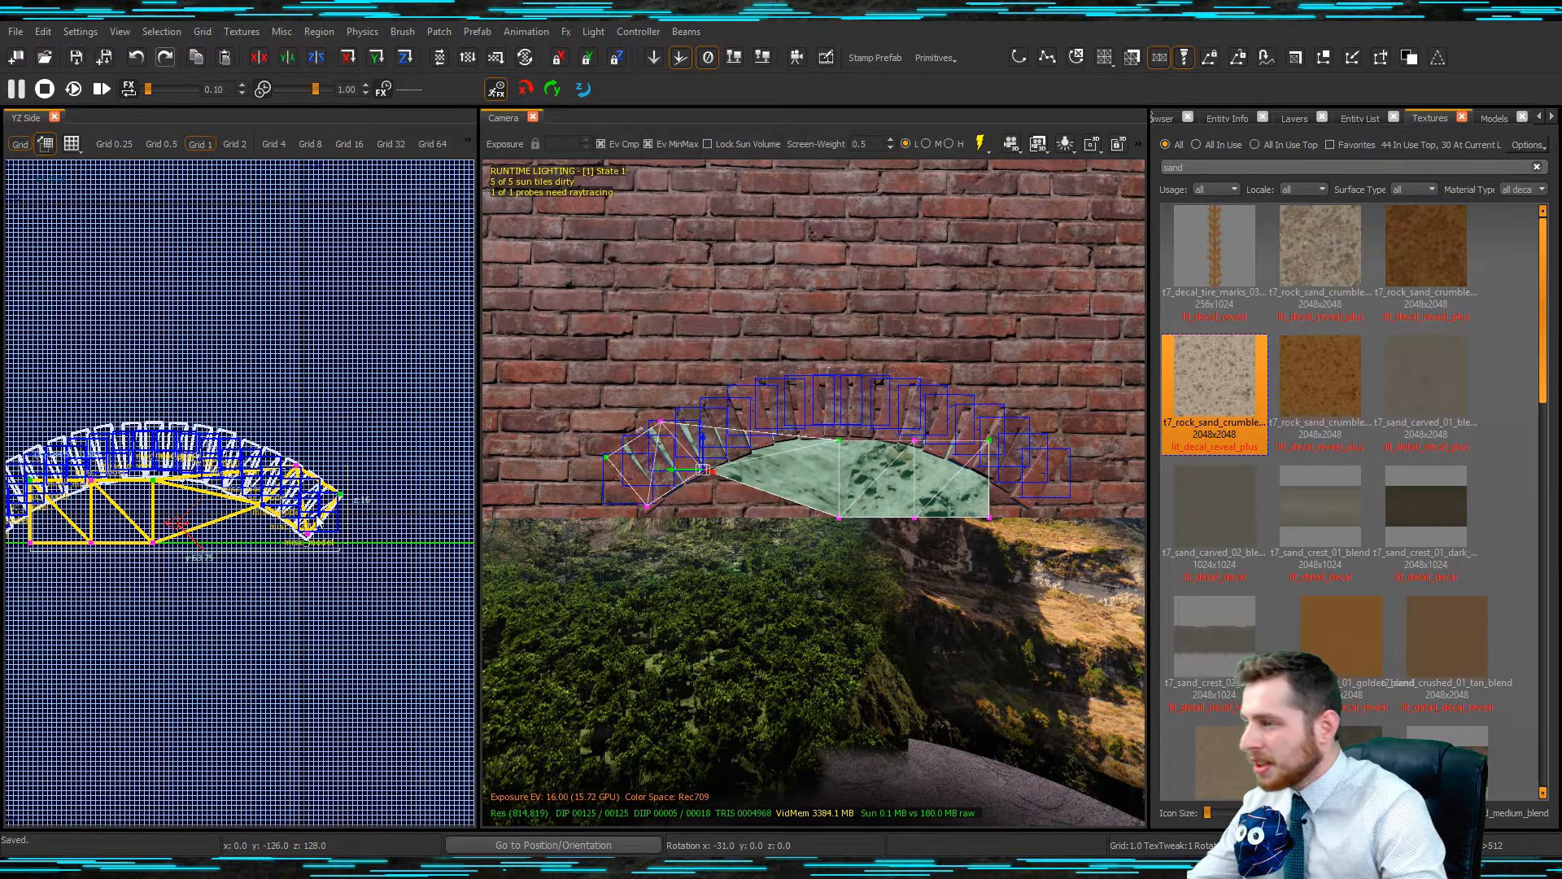
pyautogui.moveTo(120, 480); pyautogui.dragTo(229, 446)
pyautogui.moveTo(172, 568); pyautogui.dragTo(205, 506)
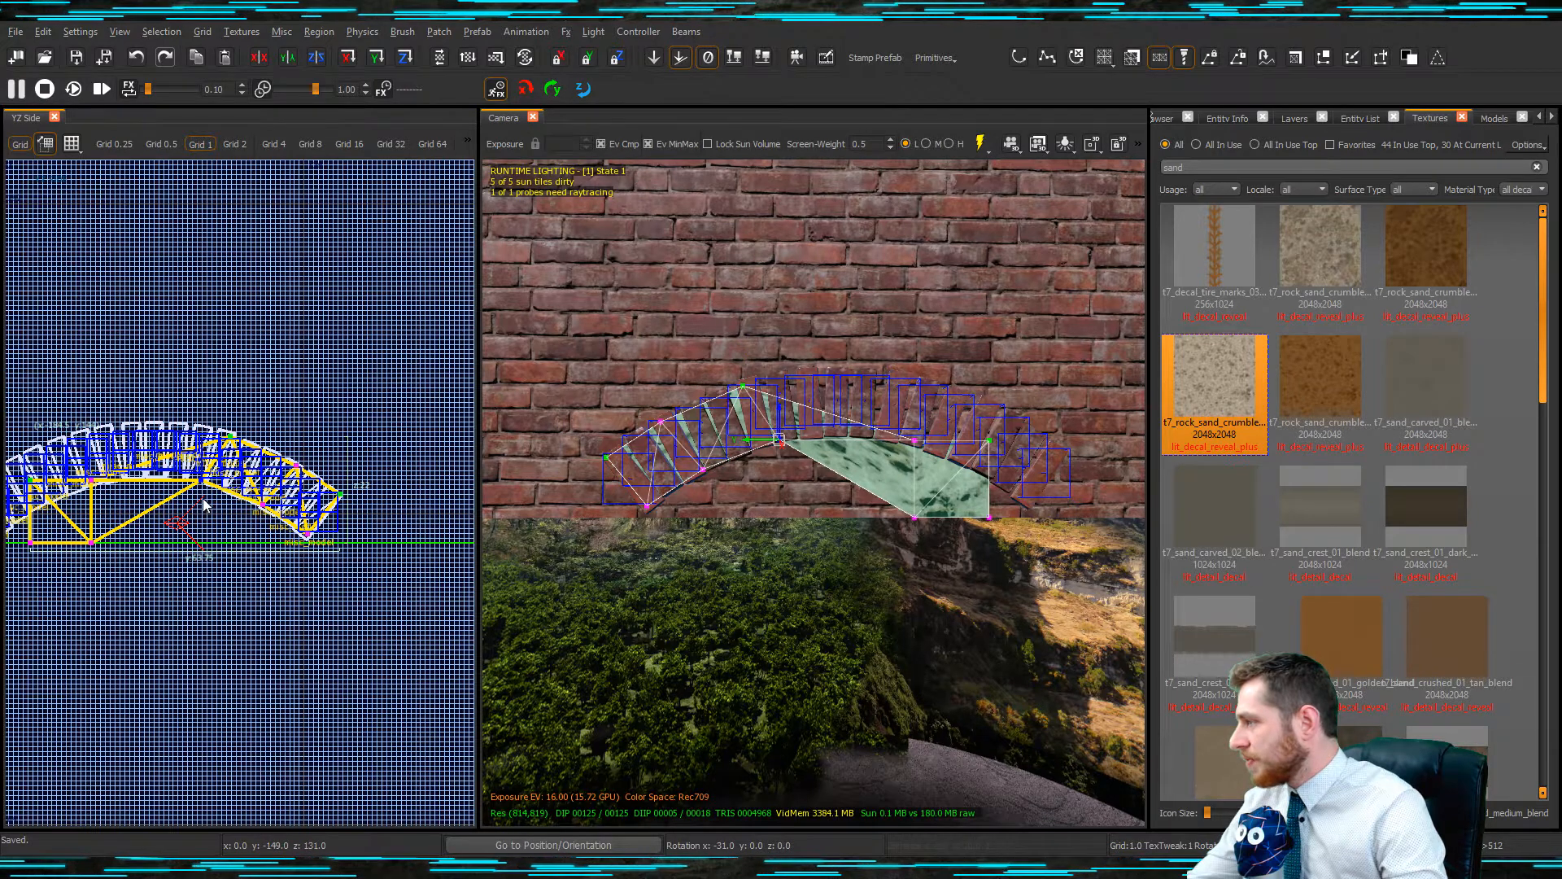
# Move the patch's fourth vertex column to the arch's crown and fit the right end vertices to the last brick.
pyautogui.scroll(-3, 203, 505)
pyautogui.scroll(6, 180, 486)
pyautogui.moveTo(136, 453); pyautogui.dragTo(243, 357)
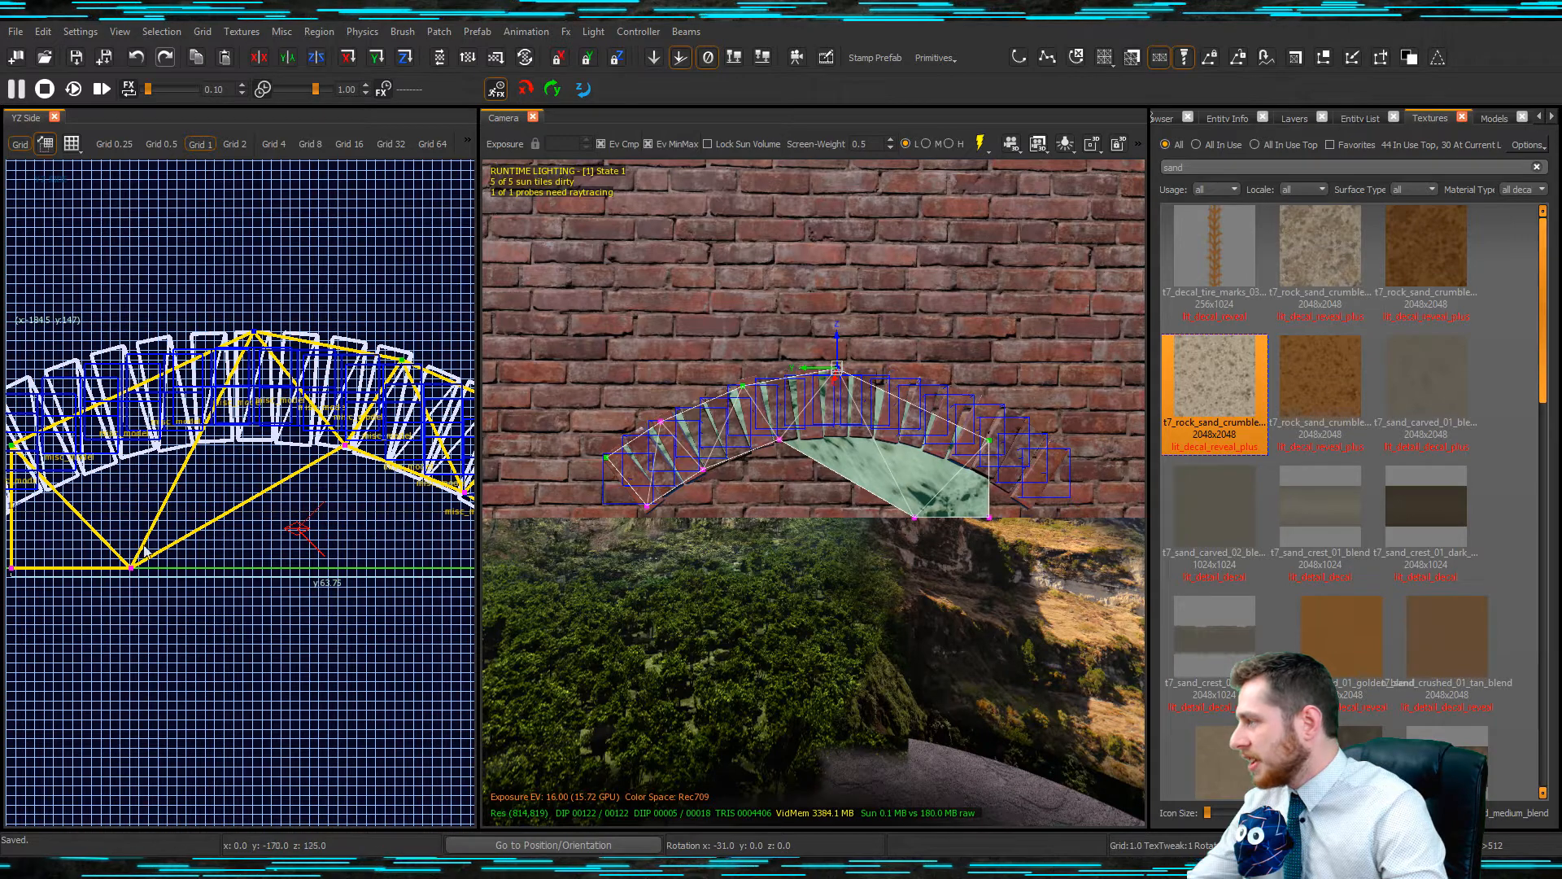
pyautogui.moveTo(130, 567); pyautogui.dragTo(181, 462)
pyautogui.scroll(-5, 406, 443)
pyautogui.scroll(3, 301, 437)
pyautogui.moveTo(254, 533); pyautogui.dragTo(232, 556)
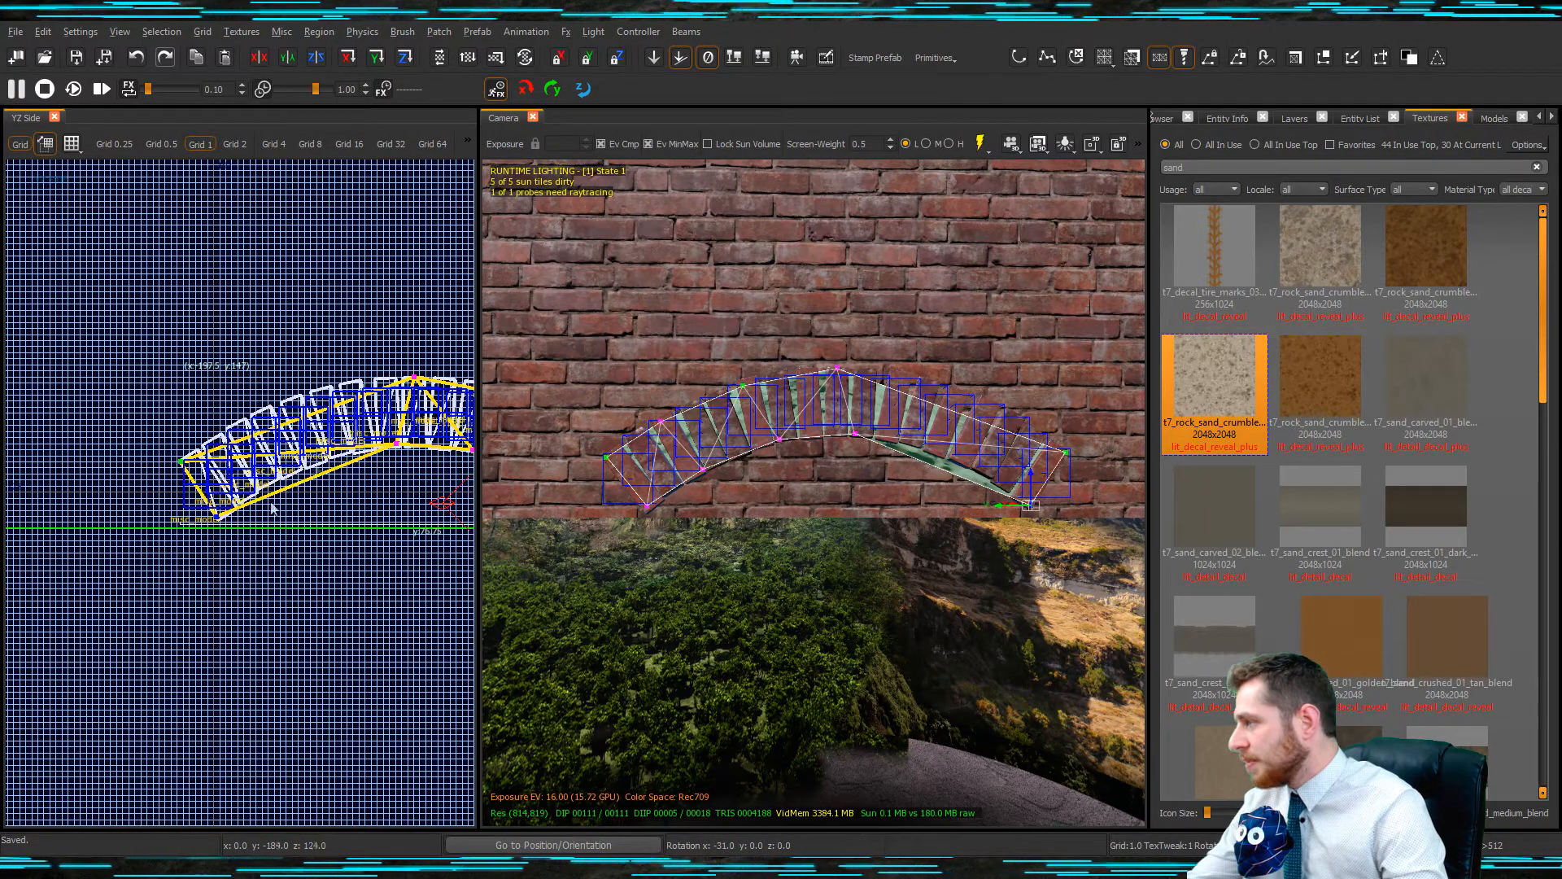
pyautogui.moveTo(158, 423); pyautogui.dragTo(202, 495)
# Fit the added vertex column between the crown and the right end to the arch's upper and lower edges.
pyautogui.moveTo(274, 391); pyautogui.dragTo(315, 439)
pyautogui.moveTo(299, 439); pyautogui.dragTo(291, 421)
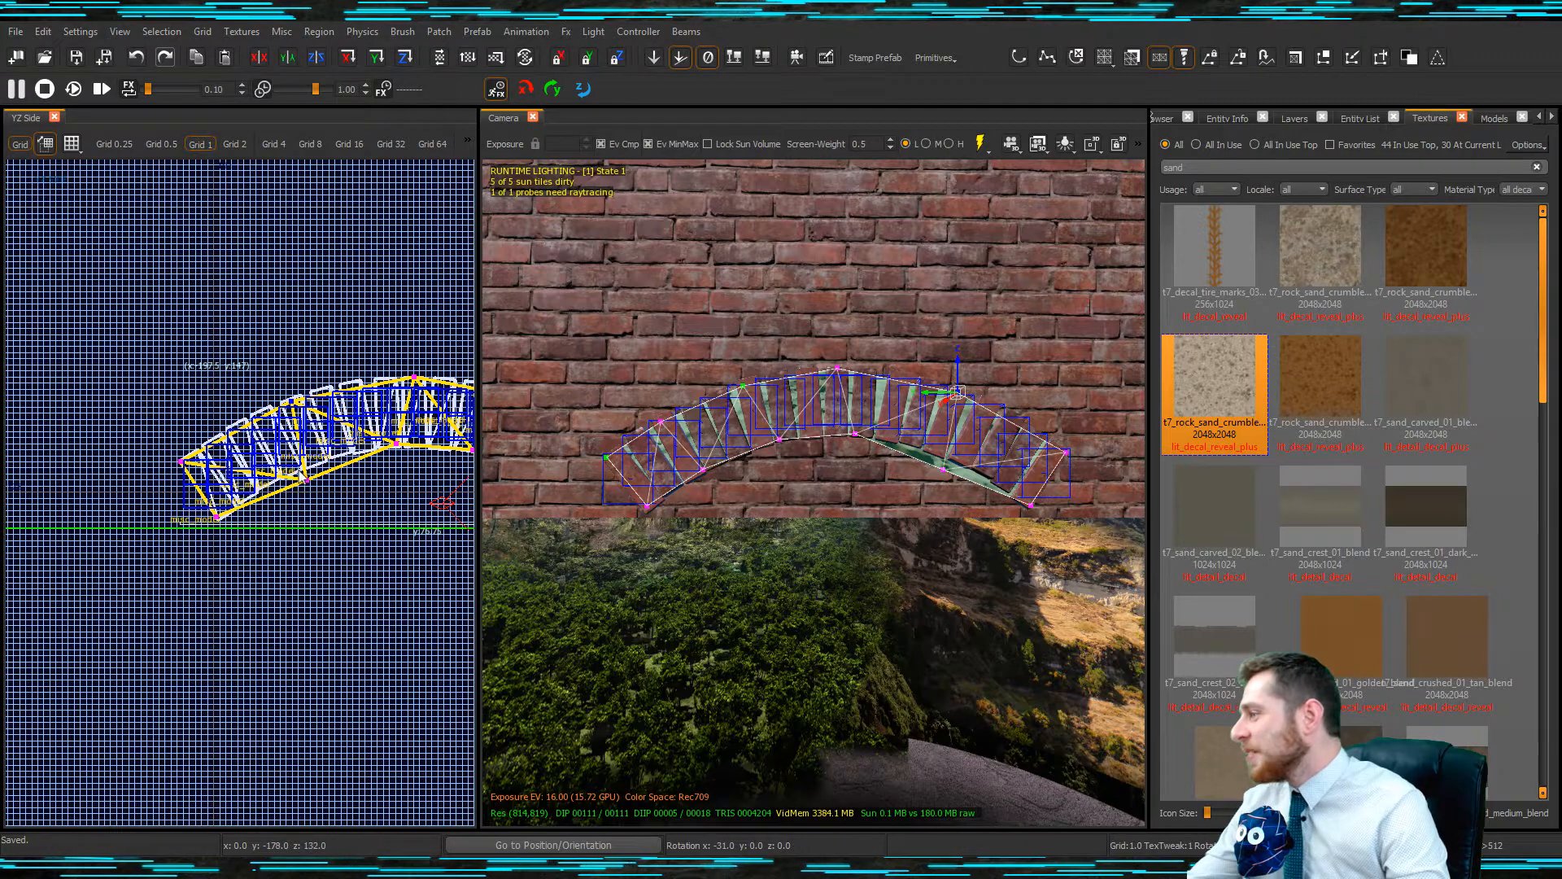
pyautogui.moveTo(306, 488); pyautogui.dragTo(310, 476)
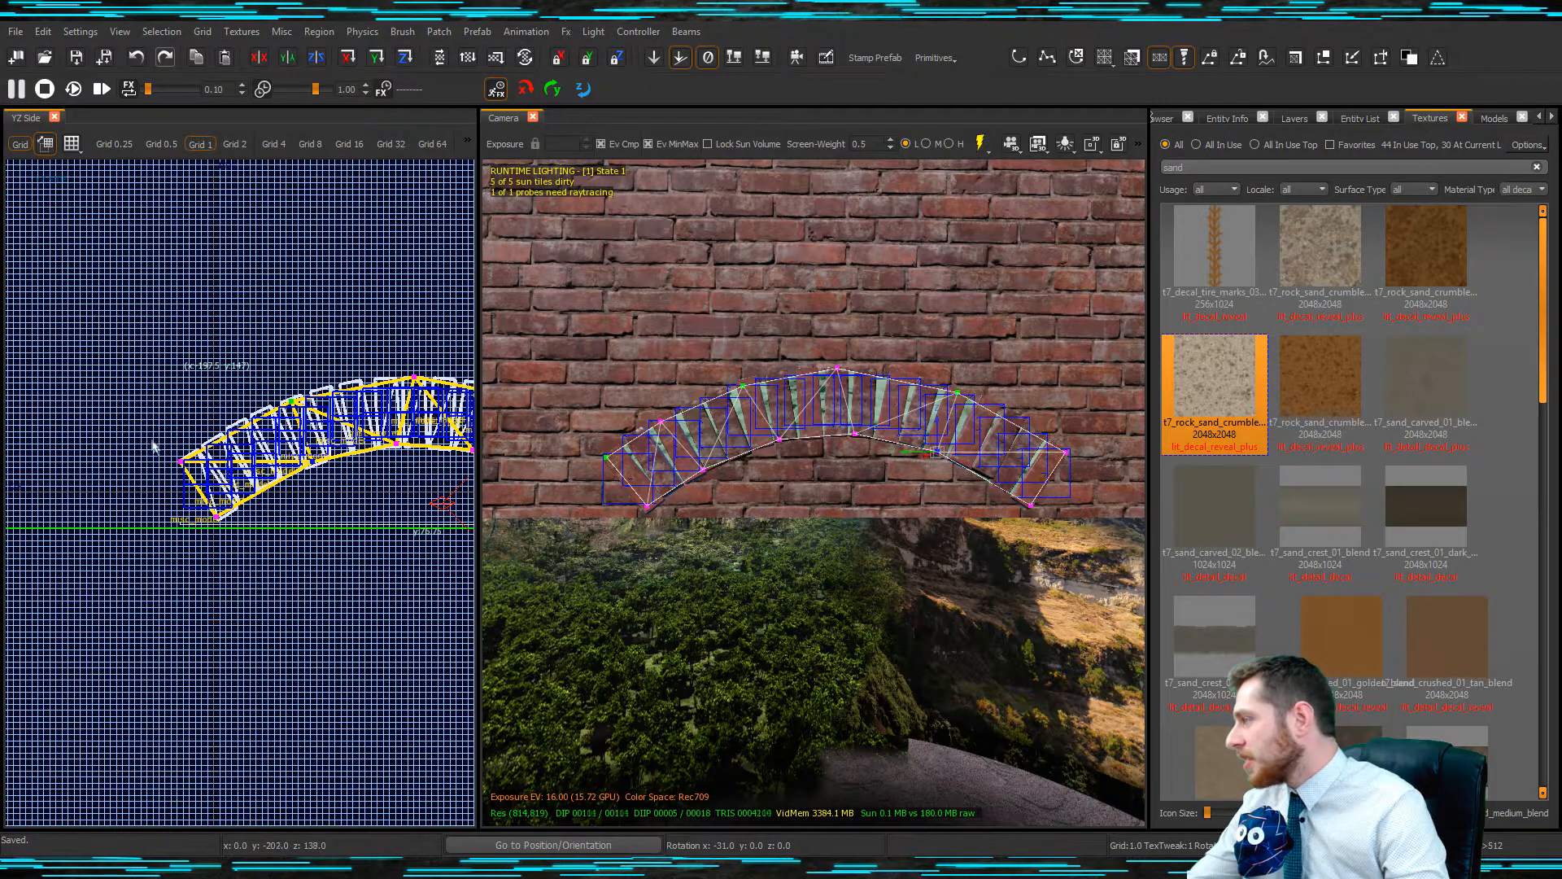
# Insert another vertex column near the patch's right end, set the grid to 0.25 and fit it to the bricks.
pyautogui.hotkey('shift', 'x')
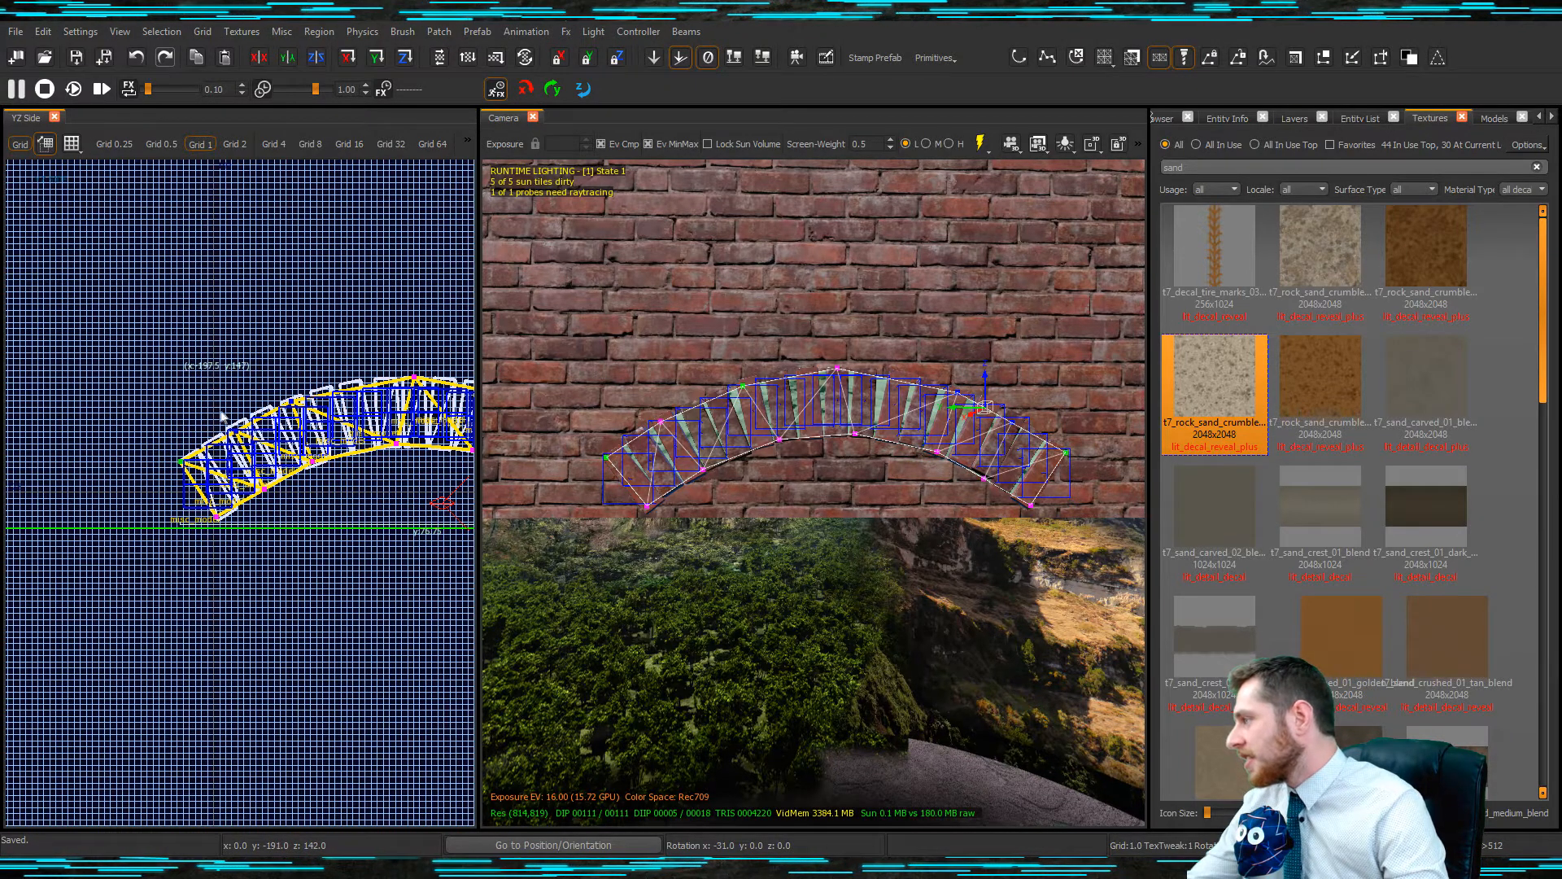
pyautogui.scroll(5, 237, 444)
pyautogui.press('[')
pyautogui.press('[')
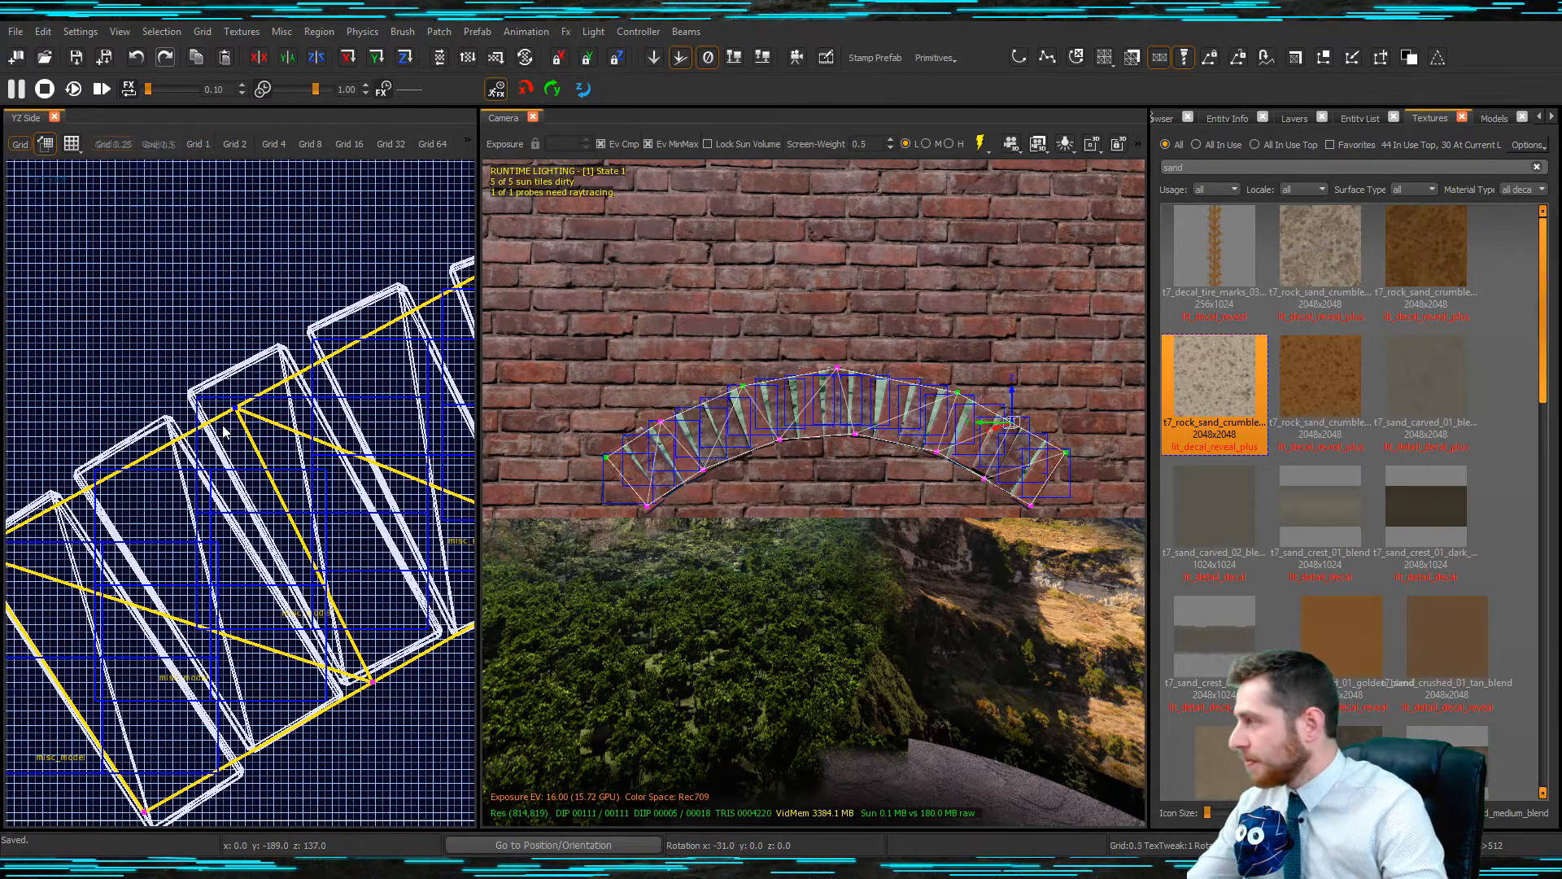
pyautogui.moveTo(237, 418); pyautogui.dragTo(247, 384)
pyautogui.scroll(-5, 246, 389)
pyautogui.scroll(5, 293, 489)
# Insert a vertex column just right of the crown and align it and the crown vertex with the arch's outline.
pyautogui.hotkey('ctrl', 'shift', 'a')
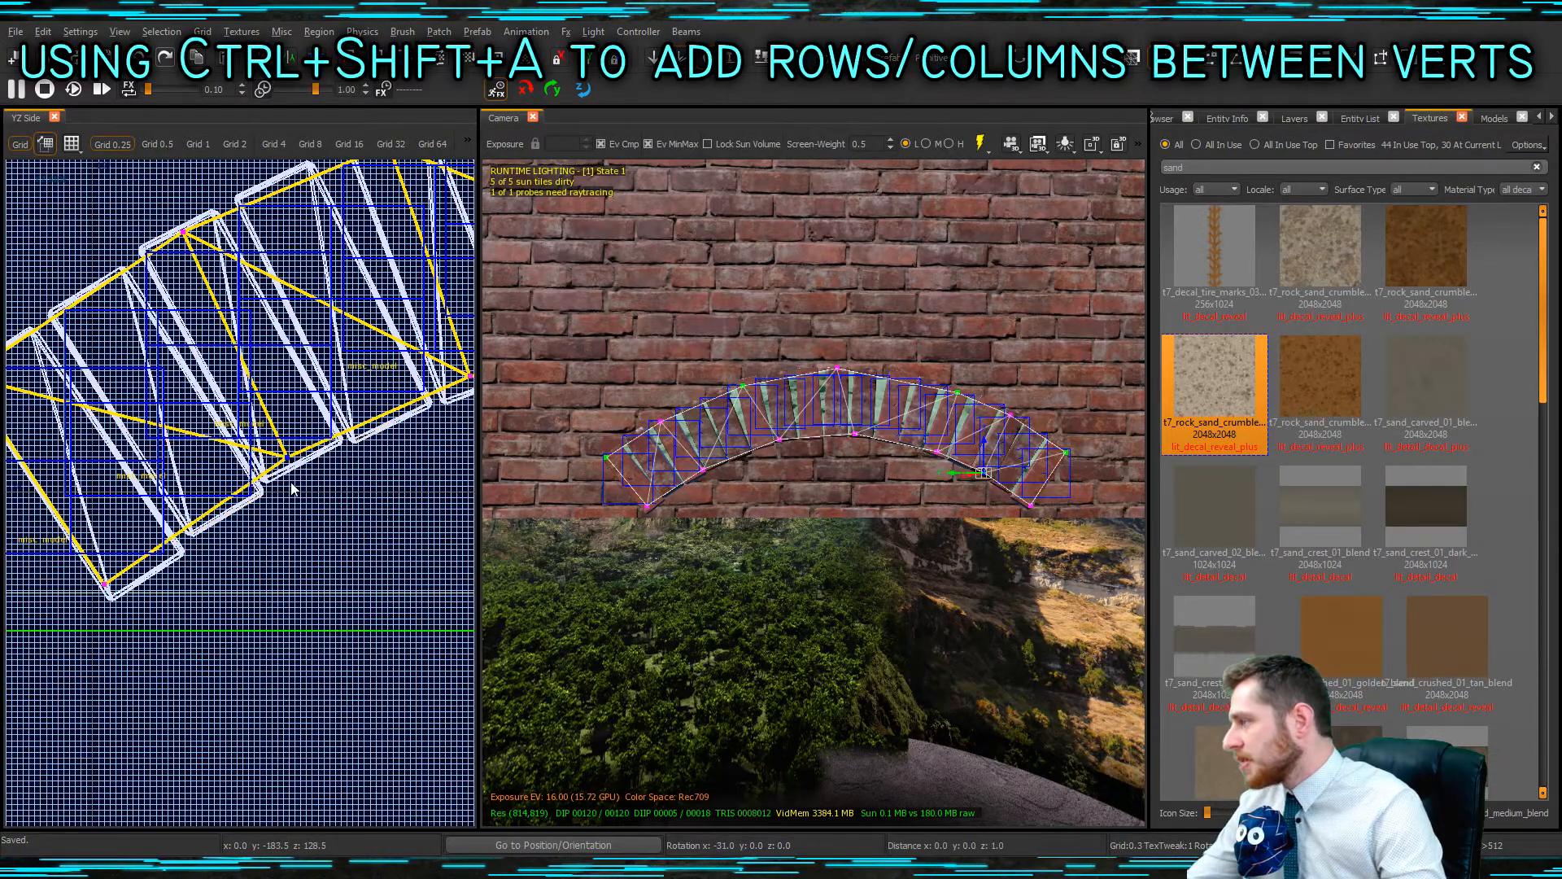
pyautogui.scroll(-5, 292, 488)
pyautogui.scroll(5, 384, 457)
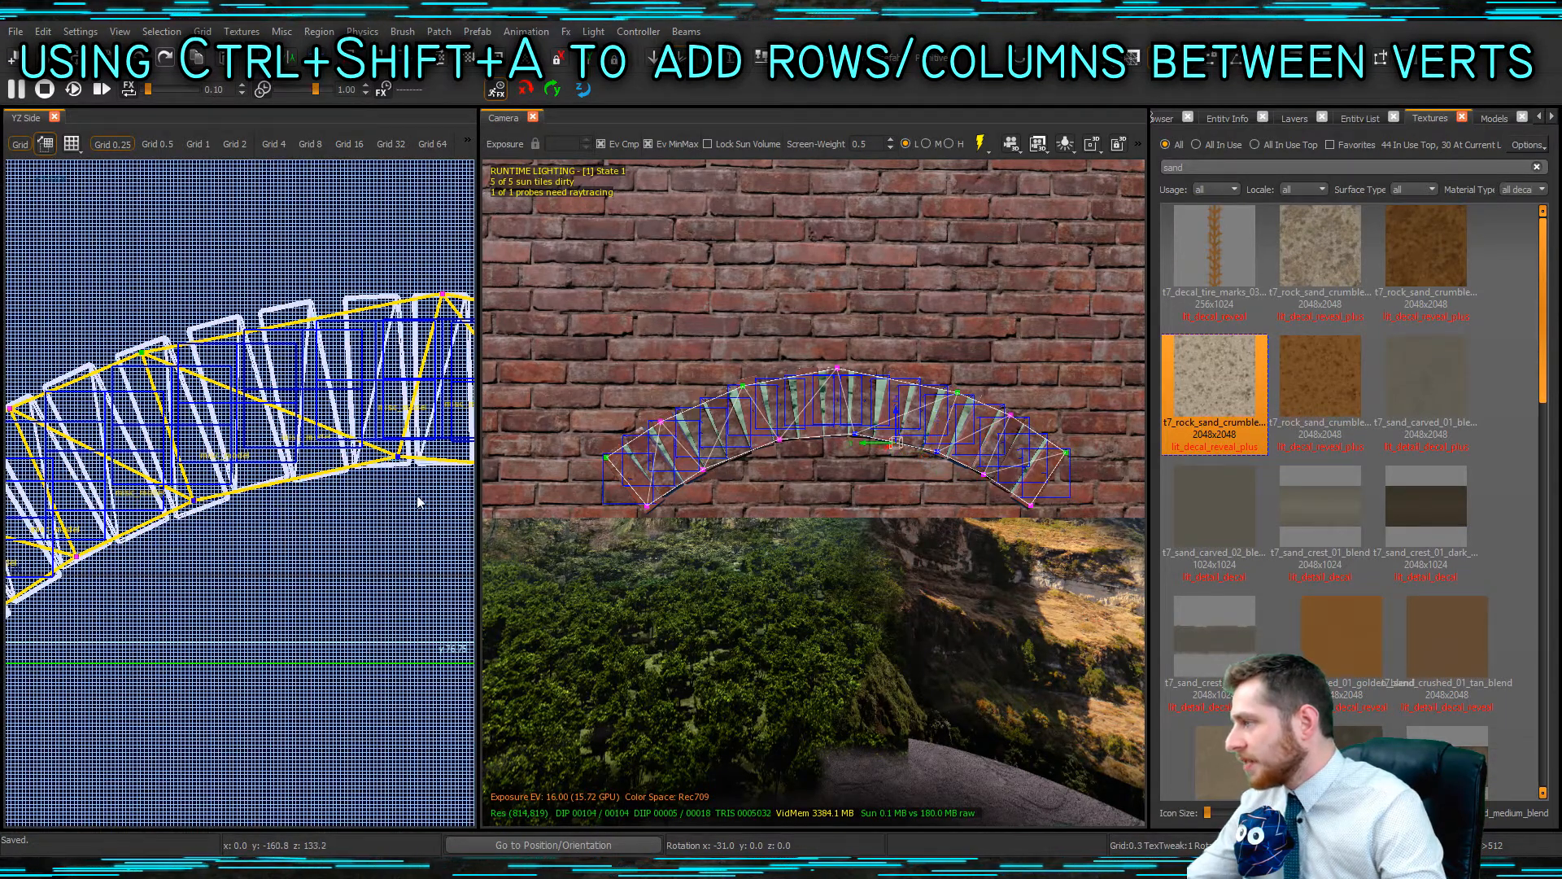
pyautogui.click(875, 438)
pyautogui.moveTo(299, 499); pyautogui.dragTo(299, 487)
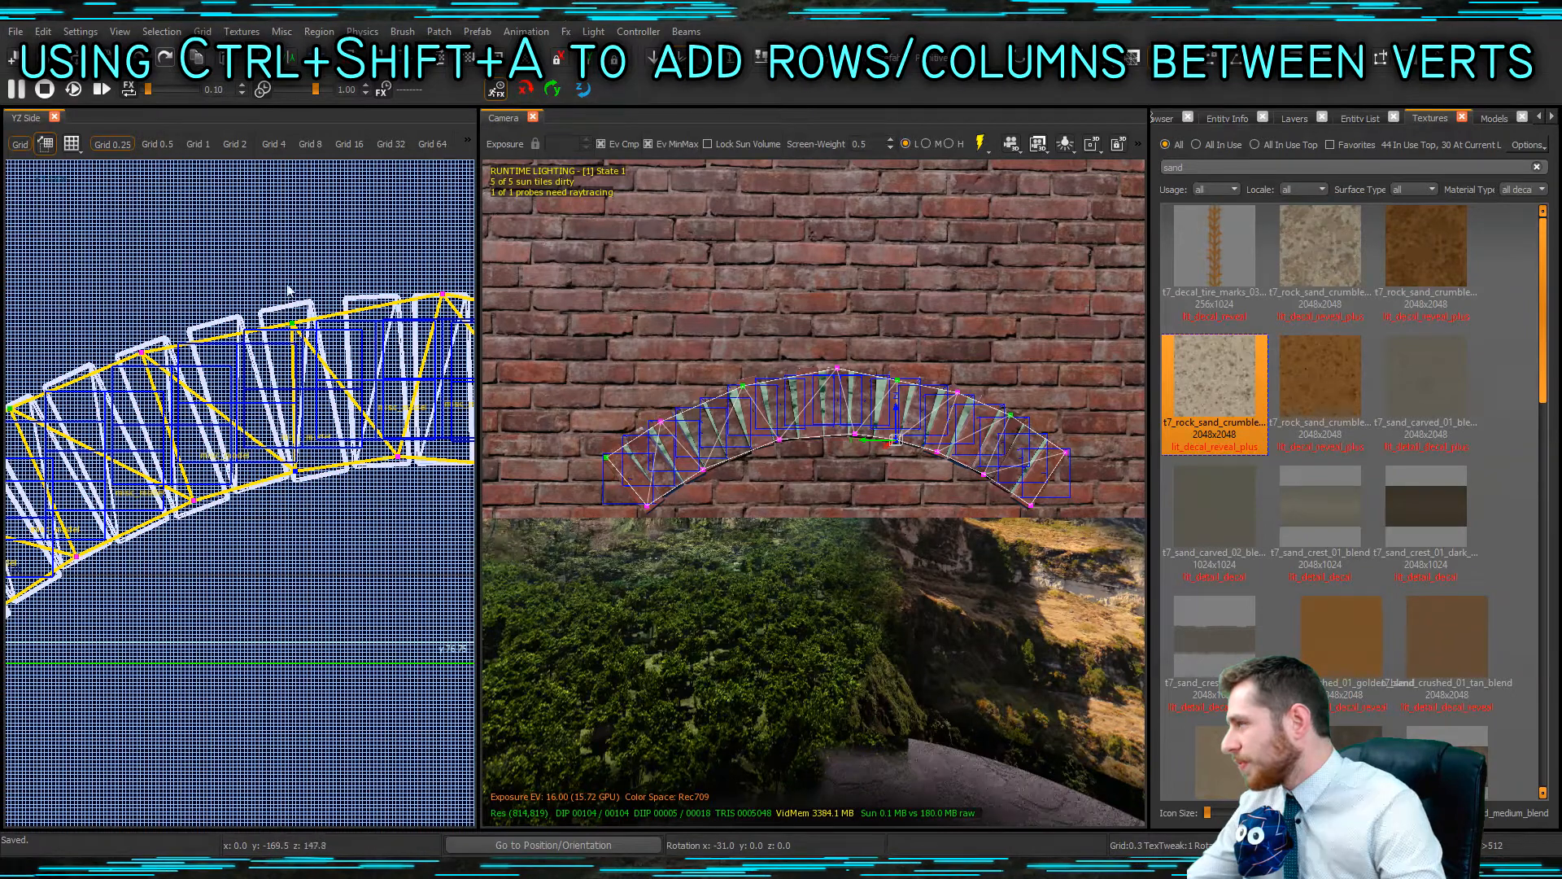
pyautogui.moveTo(293, 324); pyautogui.dragTo(288, 311)
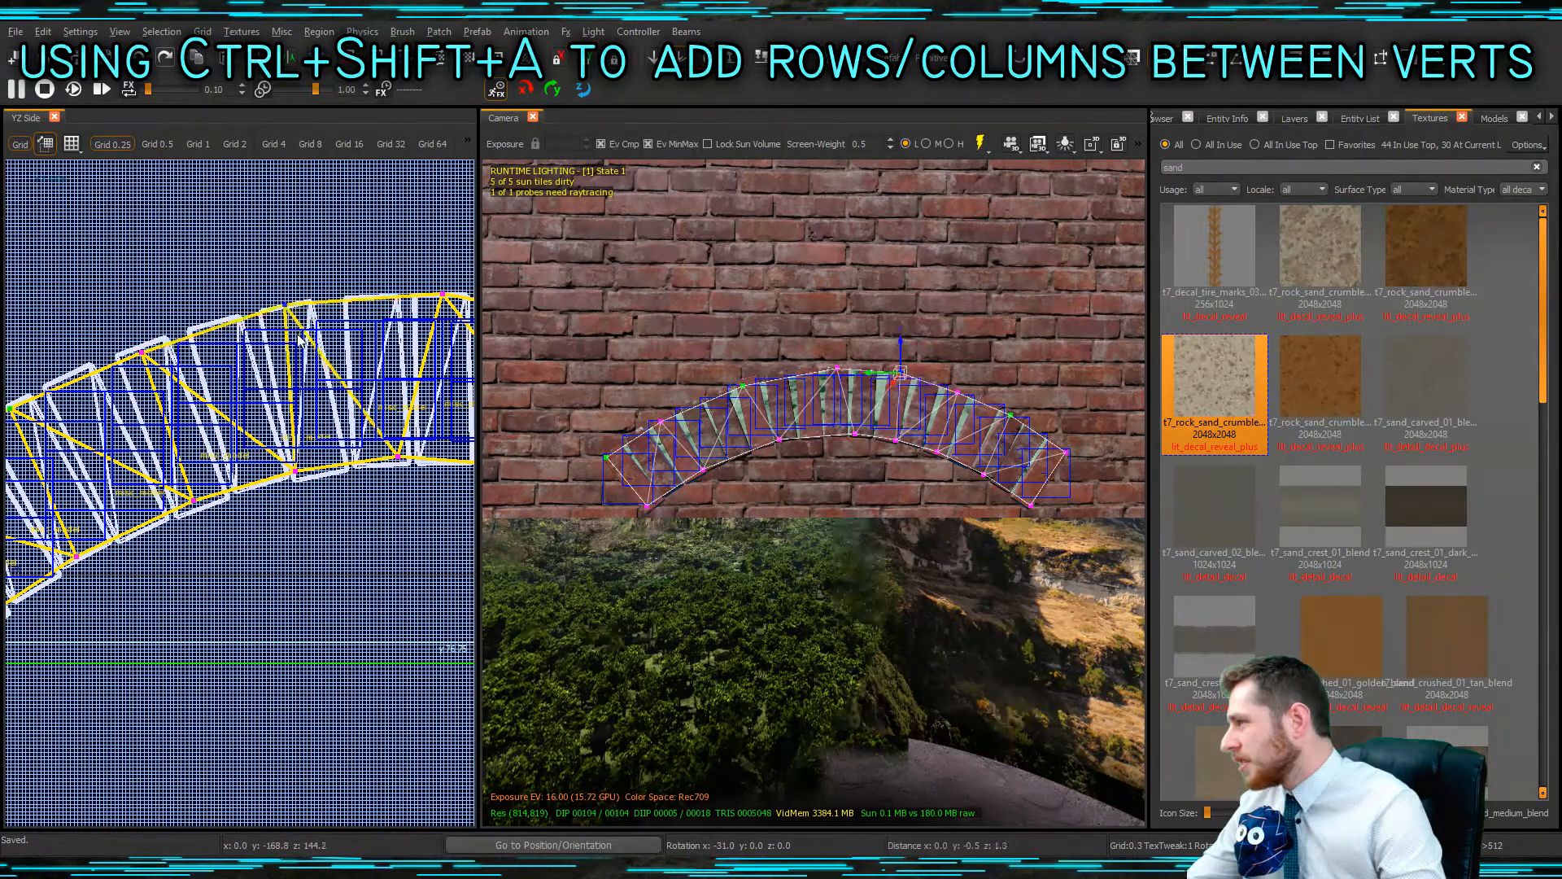
pyautogui.scroll(-4, 265, 299)
pyautogui.scroll(3, 382, 300)
pyautogui.click(276, 295)
pyautogui.scroll(-3, 261, 325)
pyautogui.scroll(4, 237, 352)
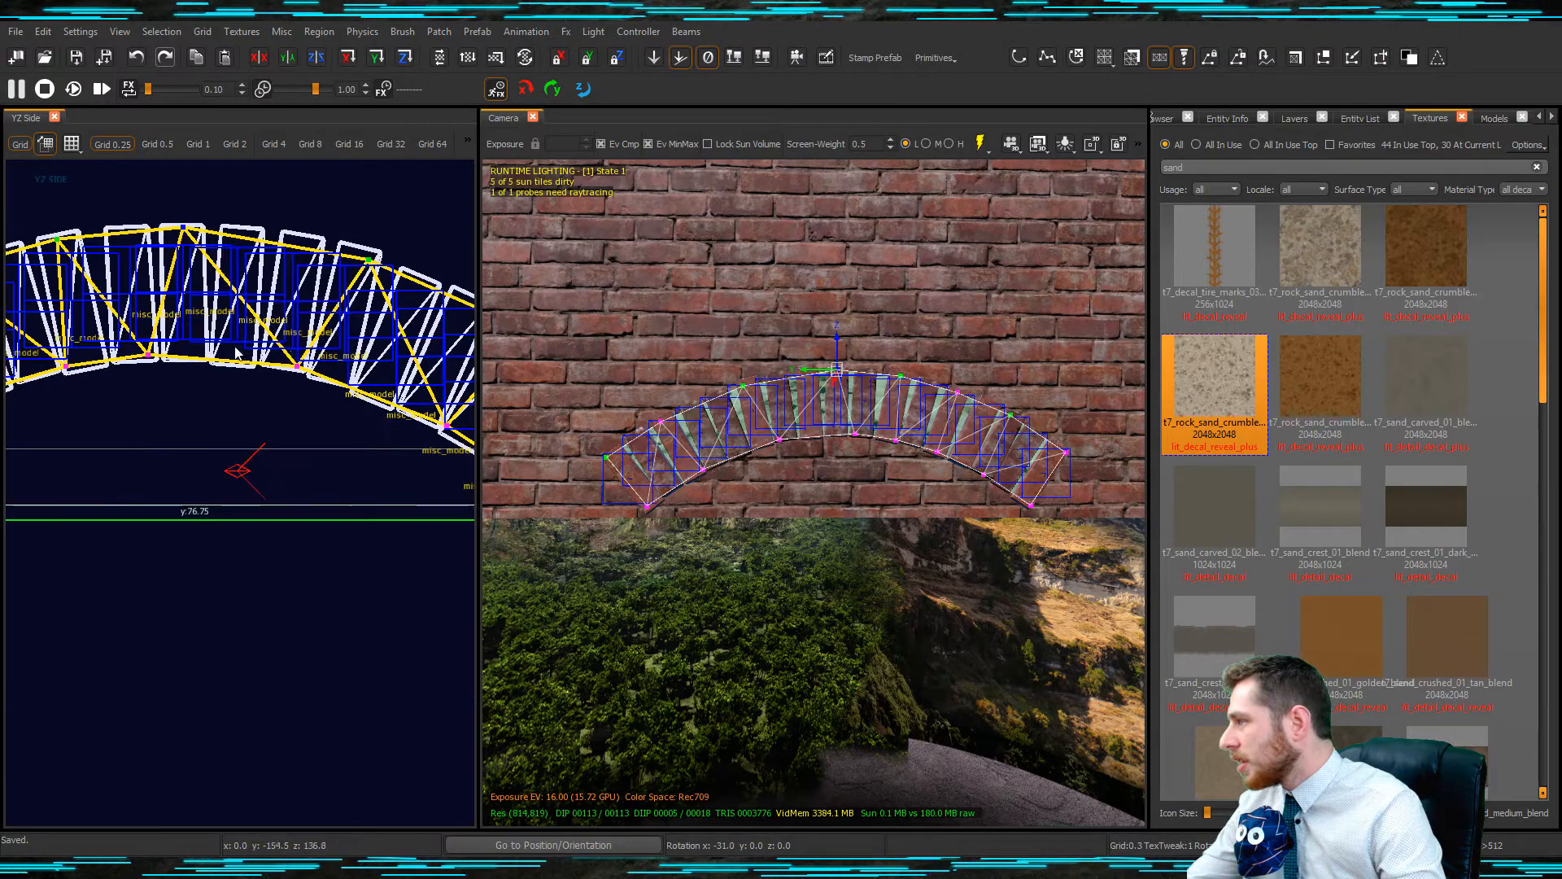
pyautogui.scroll(-2, 278, 375)
# Apply Natural and Lmap patch texturing to the sand patch.
pyautogui.press('s')
pyautogui.click(1266, 358)
pyautogui.click(1325, 359)
pyautogui.press('Escape')
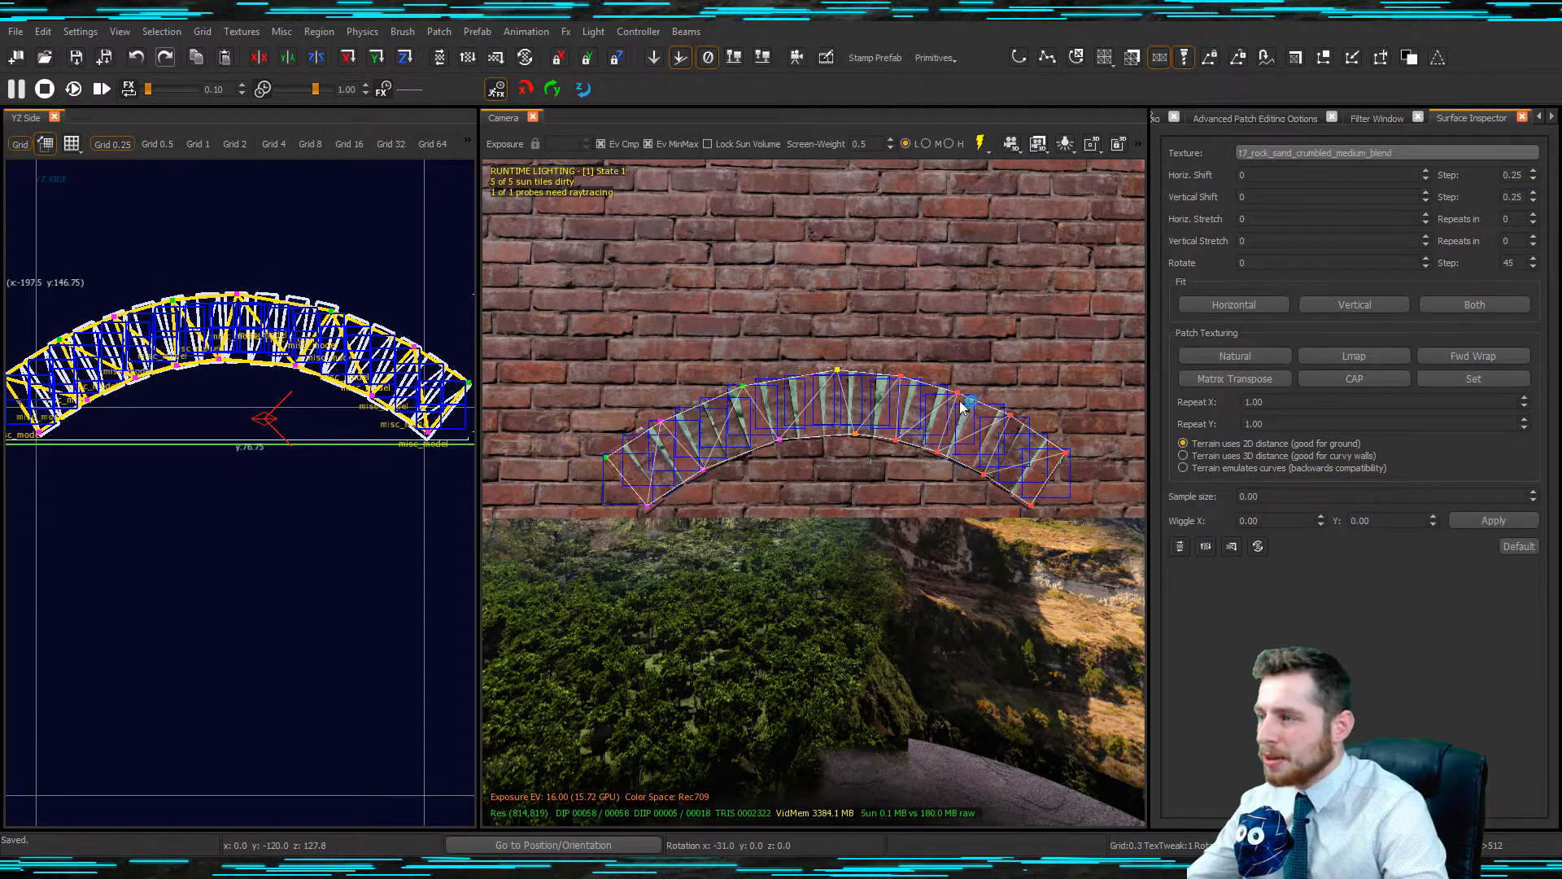
pyautogui.press('Escape')
# Unhide the rest of the map in game view and lower the arch bricks with the sand patch slightly toward the doorway.
pyautogui.moveTo(960, 396); pyautogui.dragTo(838, 463, button='right')
pyautogui.hotkey('shift', 'h')
pyautogui.press('g')
pyautogui.moveTo(701, 447)
pyautogui.keyDown('shift'); pyautogui.mouseDown()
pyautogui.moveTo(817, 399)
pyautogui.moveTo(942, 415)
pyautogui.moveTo(997, 450)
pyautogui.mouseUp(); pyautogui.keyUp('shift')
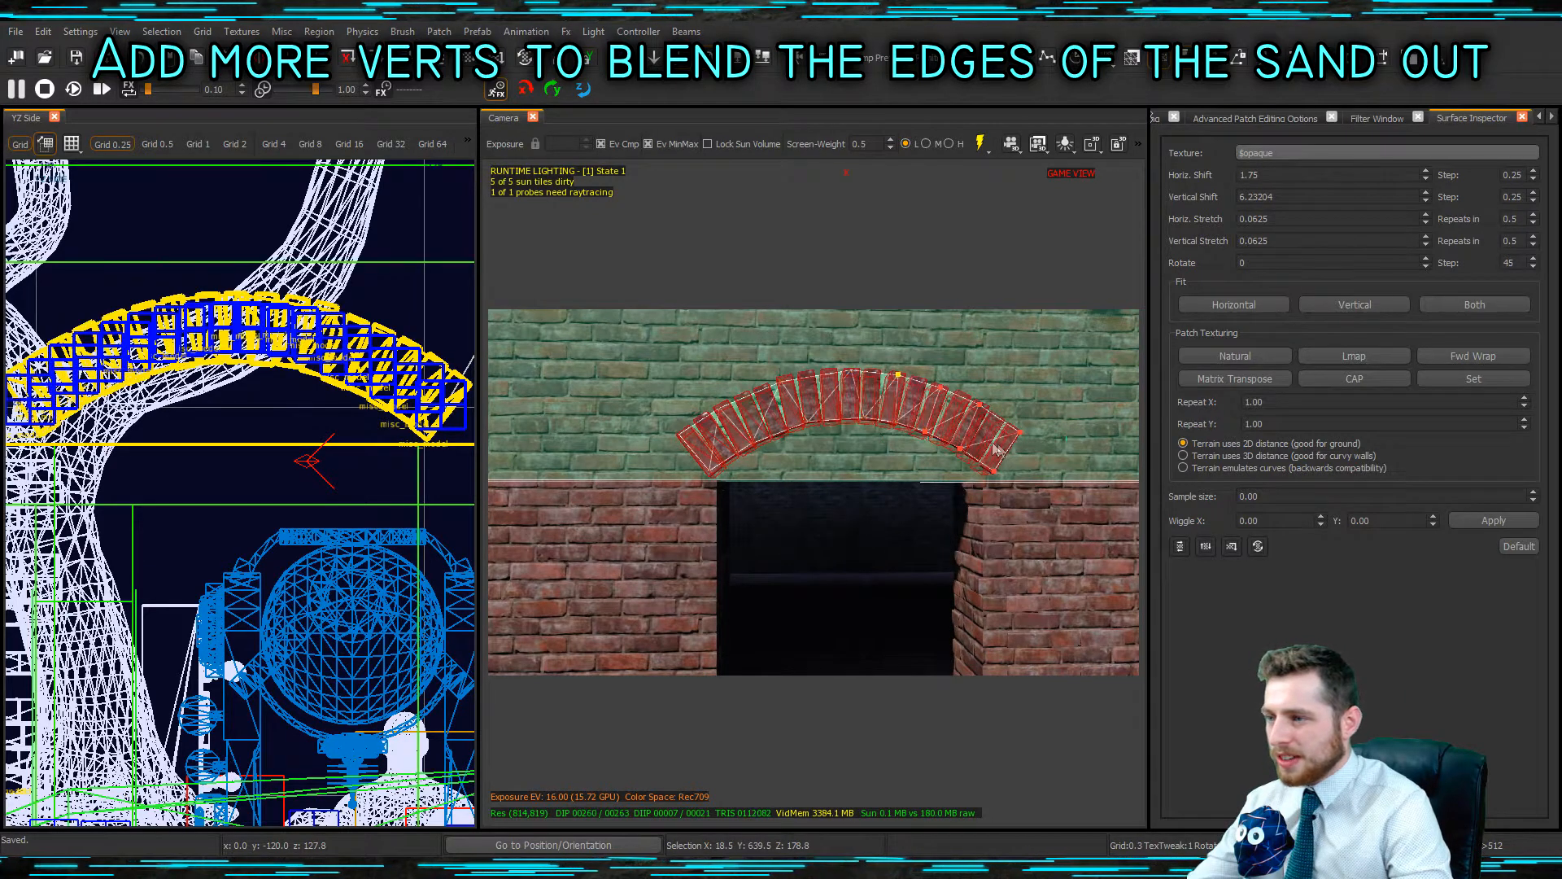
pyautogui.keyDown('shift'); pyautogui.click(995, 375); pyautogui.keyUp('shift')
pyautogui.moveTo(852, 402); pyautogui.dragTo(852, 415)
pyautogui.press('Escape')
pyautogui.moveTo(852, 412); pyautogui.dragTo(902, 431, button='right')
pyautogui.click(895, 402)
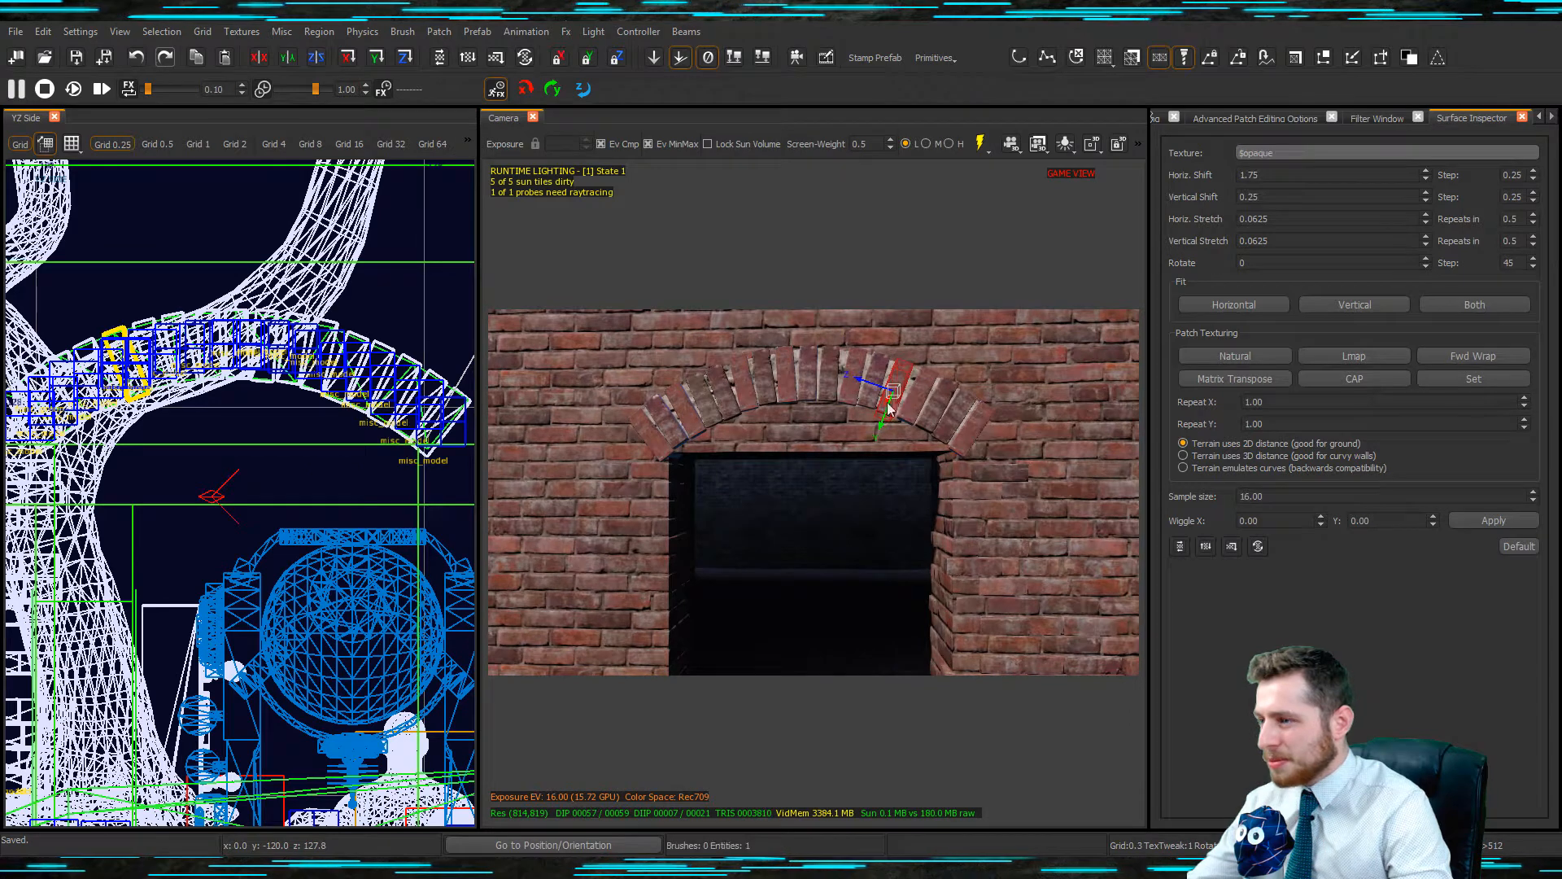
pyautogui.press('Escape')
# Place a single p7_brick_dirty_02_wet model under the arch and position it at the doorway's upper edge.
pyautogui.press('m')
pyautogui.moveTo(1374, 381); pyautogui.dragTo(800, 451)
pyautogui.moveTo(253, 250); pyautogui.dragTo(295, 447)
pyautogui.scroll(3, 231, 430)
pyautogui.moveTo(806, 488); pyautogui.dragTo(716, 492, button='right')
pyautogui.moveTo(388, 468); pyautogui.dragTo(402, 485)
pyautogui.moveTo(797, 489); pyautogui.dragTo(887, 488, button='right')
pyautogui.press('Escape')
pyautogui.keyDown('shift'); pyautogui.click(814, 456); pyautogui.keyUp('shift')
pyautogui.moveTo(318, 493); pyautogui.dragTo(320, 476)
pyautogui.press('Escape')
# Adjust the top edges of the two wall brushes beside the doorway, returning the grid to 0.25.
pyautogui.keyDown('shift'); pyautogui.click(570, 561); pyautogui.keyUp('shift')
pyautogui.keyDown('shift'); pyautogui.click(1009, 561); pyautogui.keyUp('shift')
pyautogui.scroll(-4, 309, 436)
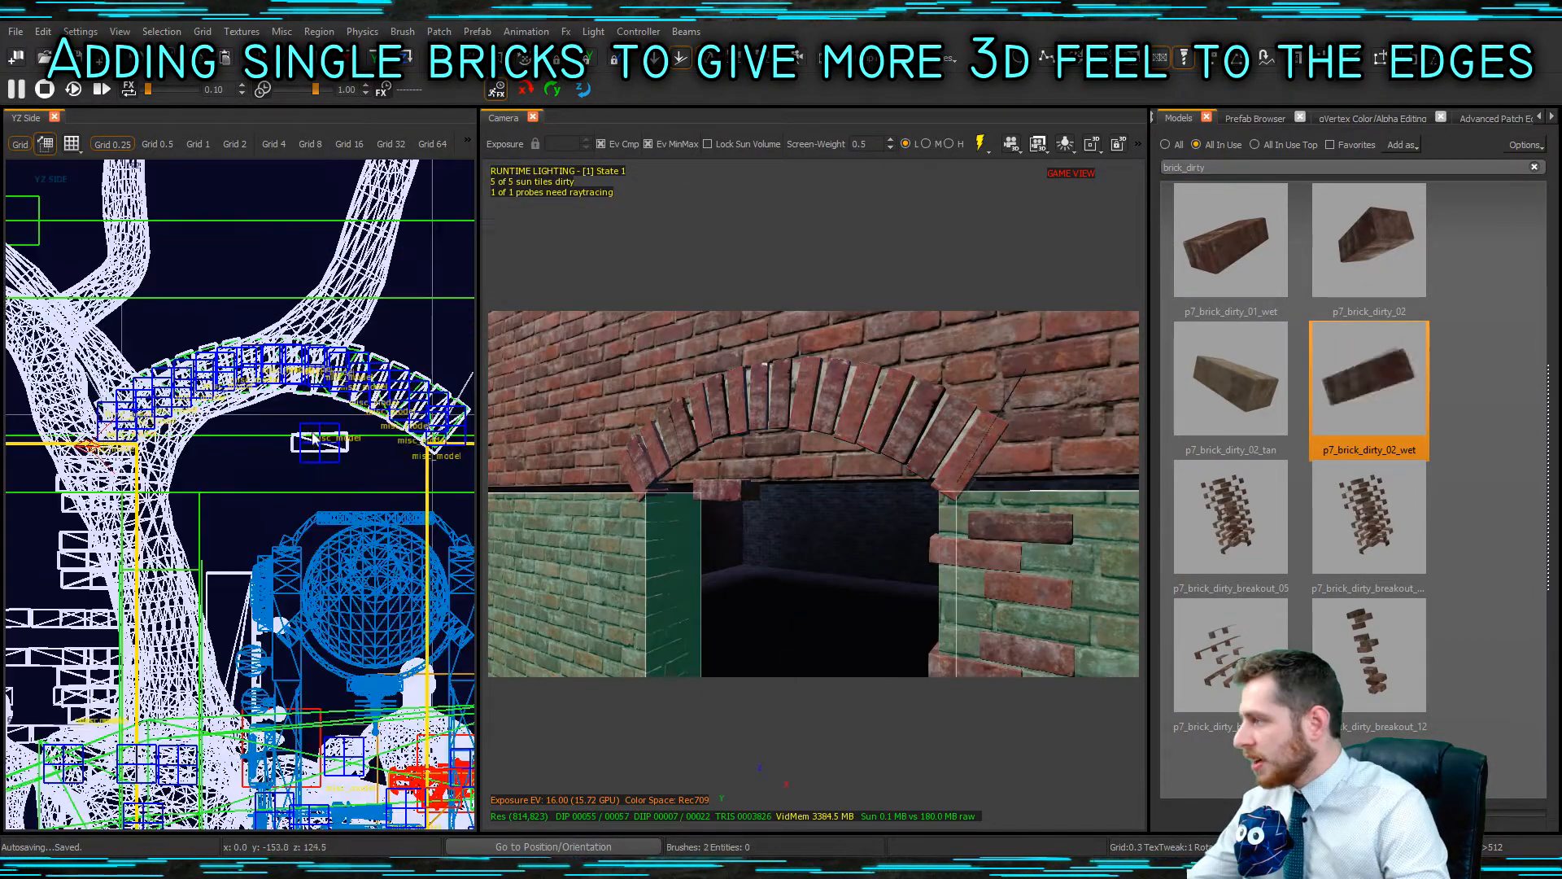
pyautogui.scroll(8, 122, 440)
pyautogui.press('1')
pyautogui.moveTo(248, 439); pyautogui.dragTo(246, 383)
pyautogui.press('[')
pyautogui.press('[')
pyautogui.press('Escape')
# Adjust the lower edge of the wall section under the arch and the top edge of the wall left of the doorway.
pyautogui.keyDown('shift'); pyautogui.click(718, 491); pyautogui.keyUp('shift')
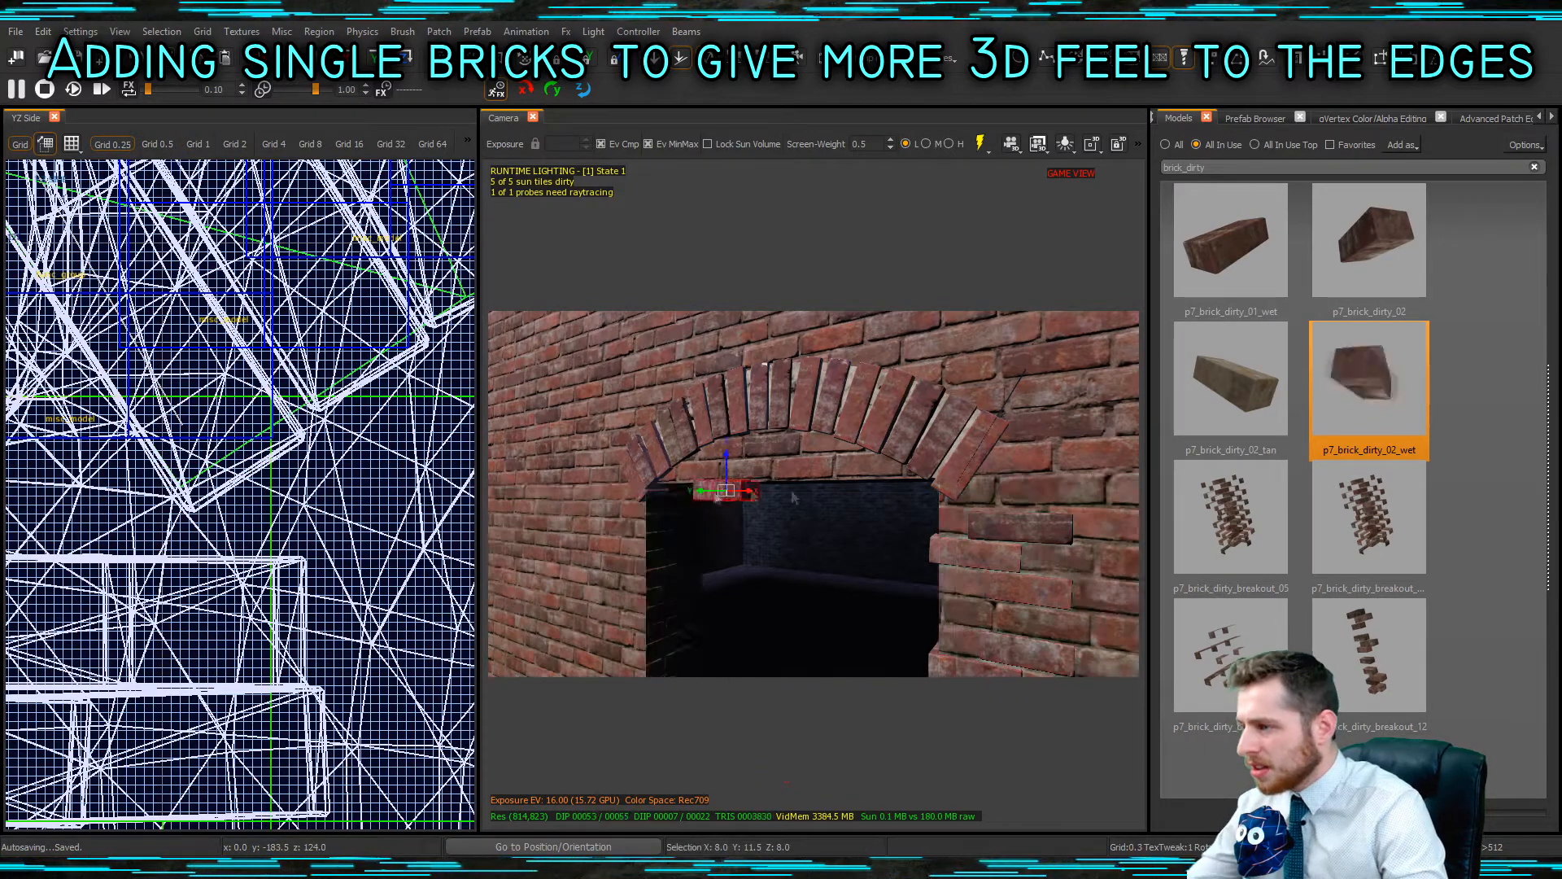
pyautogui.moveTo(718, 491); pyautogui.dragTo(699, 488, button='right')
pyautogui.press('Escape')
pyautogui.keyDown('shift'); pyautogui.click(773, 452); pyautogui.keyUp('shift')
pyautogui.moveTo(267, 440); pyautogui.dragTo(267, 415)
pyautogui.press('Escape')
pyautogui.keyDown('shift'); pyautogui.click(562, 509); pyautogui.keyUp('shift')
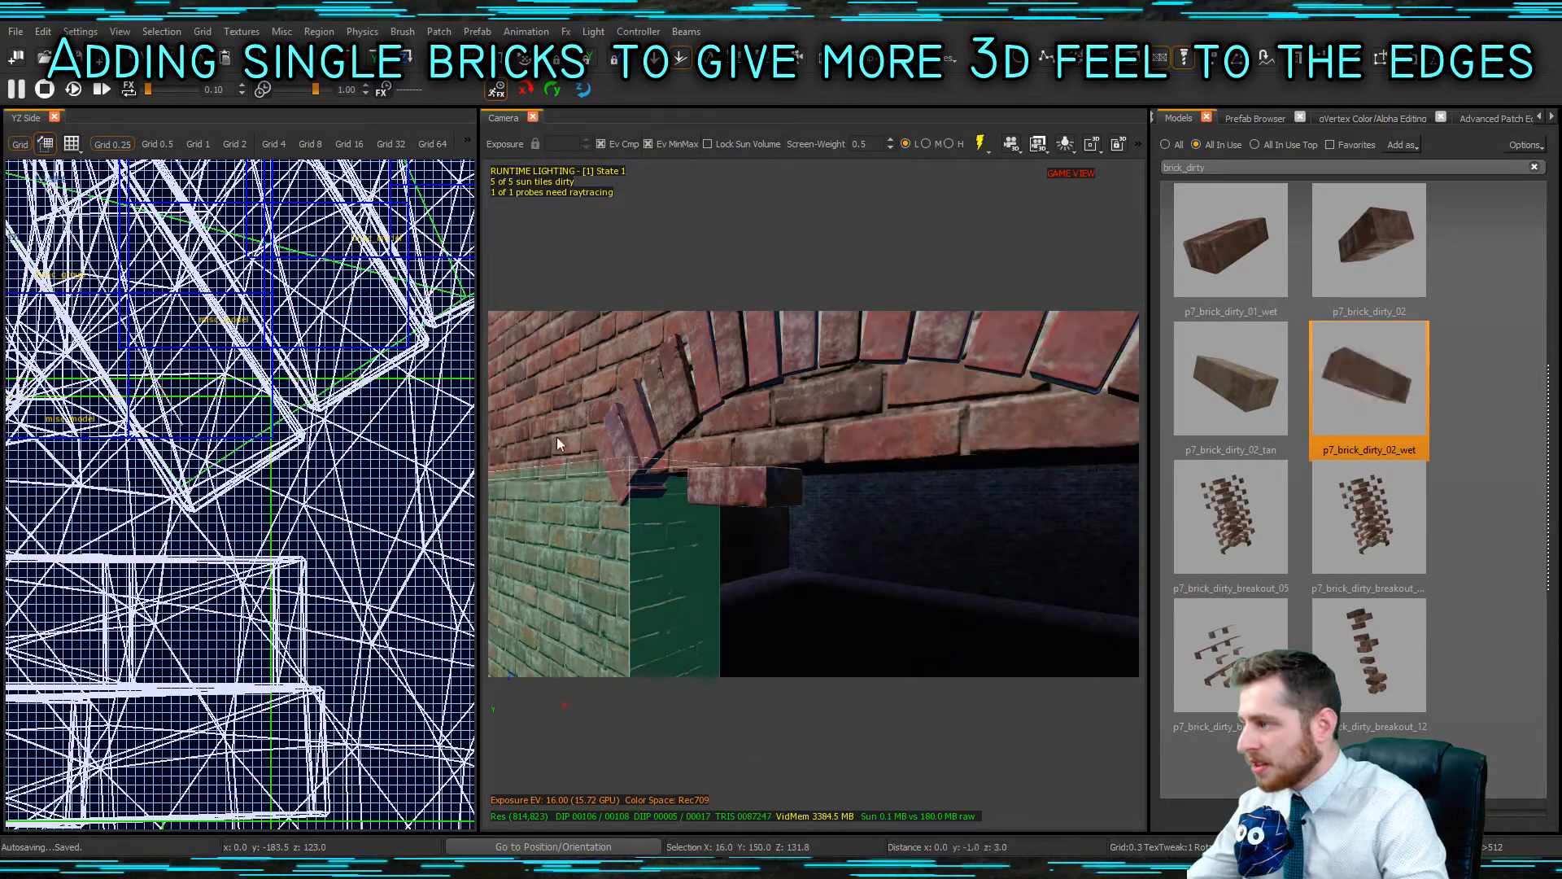
pyautogui.scroll(-7, 287, 479)
pyautogui.scroll(-4, 287, 479)
pyautogui.scroll(12, 285, 456)
pyautogui.moveTo(285, 457); pyautogui.dragTo(285, 432)
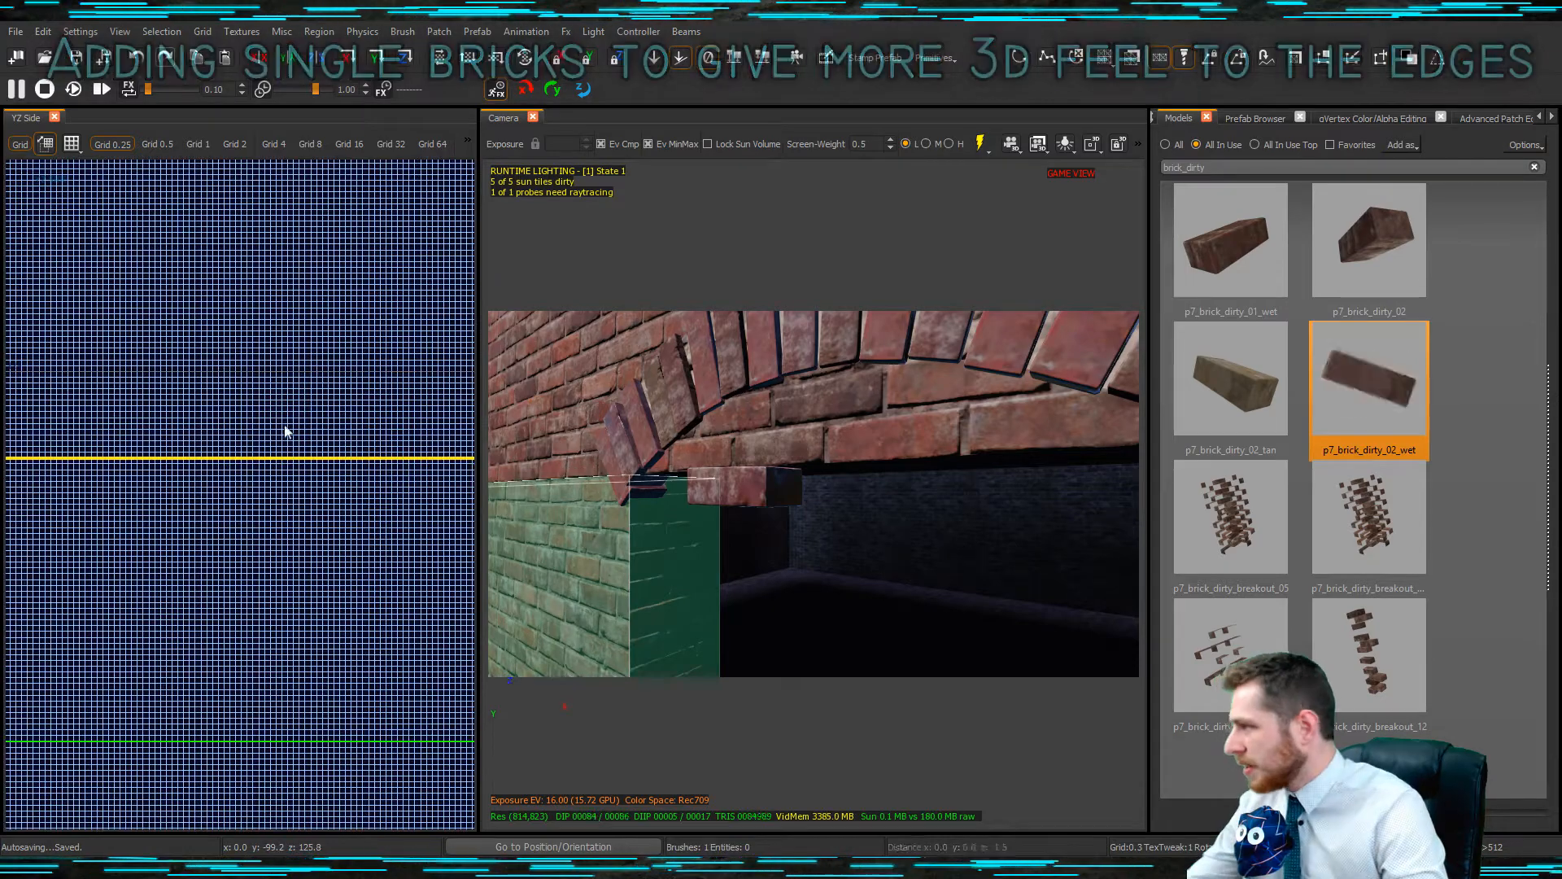
# Raise the single brick slightly so it sits against the underside of the wall beneath the arch.
pyautogui.press('Escape')
pyautogui.moveTo(756, 504); pyautogui.dragTo(754, 511, button='right')
pyautogui.keyDown('shift'); pyautogui.click(754, 511); pyautogui.keyUp('shift')
pyautogui.scroll(-8, 276, 488)
pyautogui.scroll(10, 399, 509)
pyautogui.press('Escape')
pyautogui.moveTo(858, 534); pyautogui.dragTo(824, 491, button='right')
pyautogui.keyDown('shift'); pyautogui.click(823, 490); pyautogui.keyUp('shift')
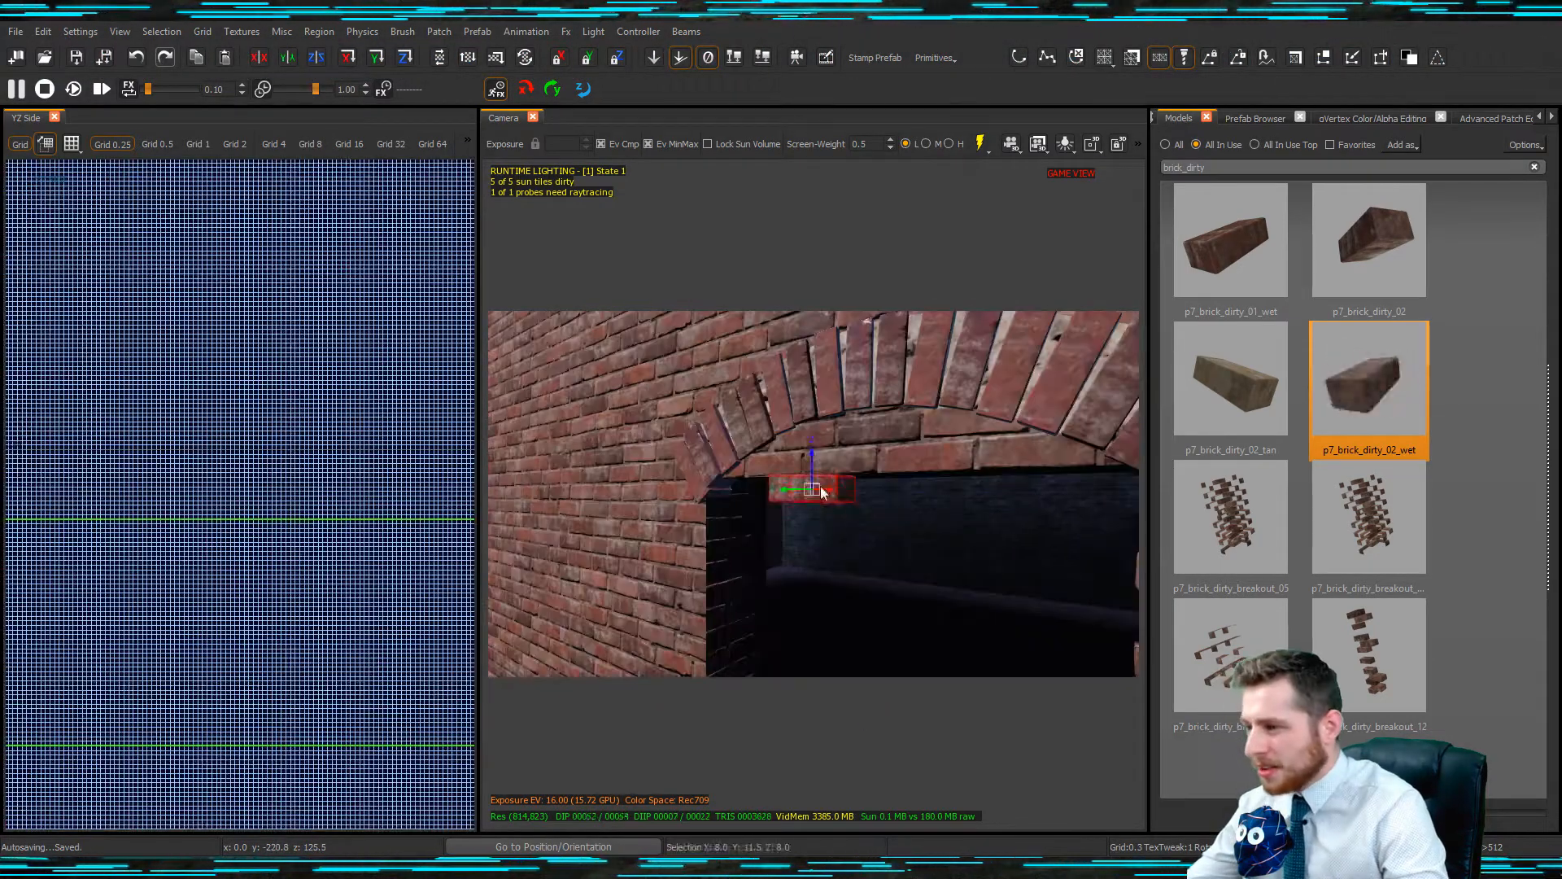
pyautogui.moveTo(824, 491); pyautogui.dragTo(824, 477)
# Reposition the single brick along the doorway's upper edge and adjust its depth in the top view.
pyautogui.press('Escape')
pyautogui.keyDown('shift'); pyautogui.click(846, 468); pyautogui.keyUp('shift')
pyautogui.scroll(-10, 325, 495)
pyautogui.scroll(8, 325, 495)
pyautogui.press('space')
pyautogui.moveTo(336, 496); pyautogui.dragTo(258, 494)
pyautogui.hotkey('ctrl', 'Tab')
pyautogui.press('Escape')
pyautogui.moveTo(855, 526); pyautogui.dragTo(915, 505, button='right')
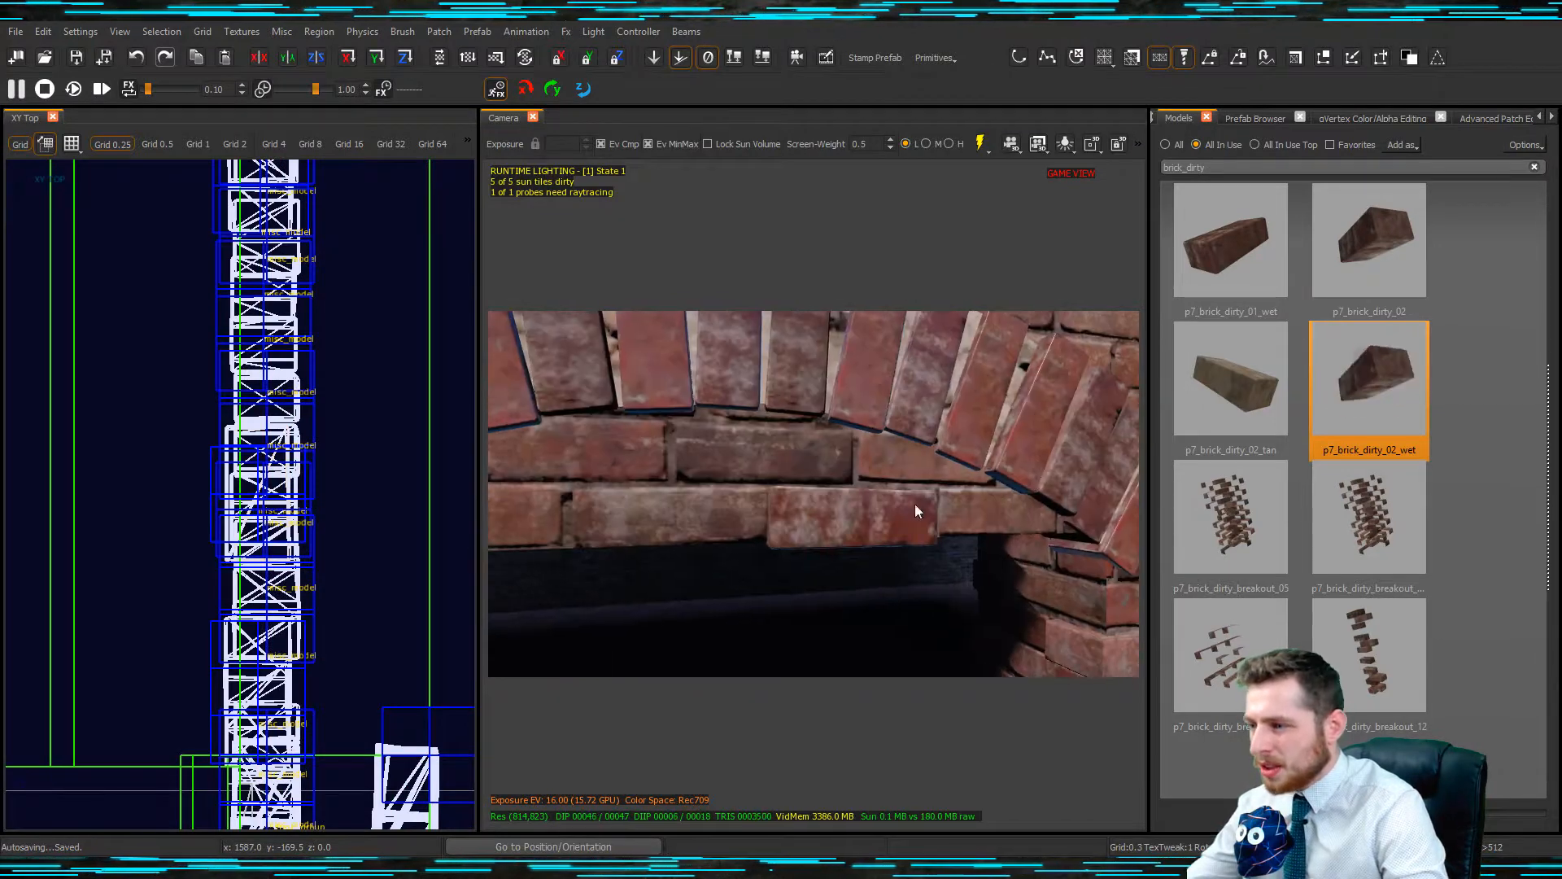
pyautogui.keyDown('shift'); pyautogui.click(887, 520); pyautogui.keyUp('shift')
pyautogui.moveTo(271, 491); pyautogui.dragTo(269, 498)
# Add another single brick using the p7_brick_dirty_01_wet model and position it along the doorway's upper edge.
pyautogui.moveTo(703, 516)
pyautogui.mouseDown(button='right')
pyautogui.moveTo(644, 501)
pyautogui.moveTo(730, 513)
pyautogui.mouseUp(button='right')
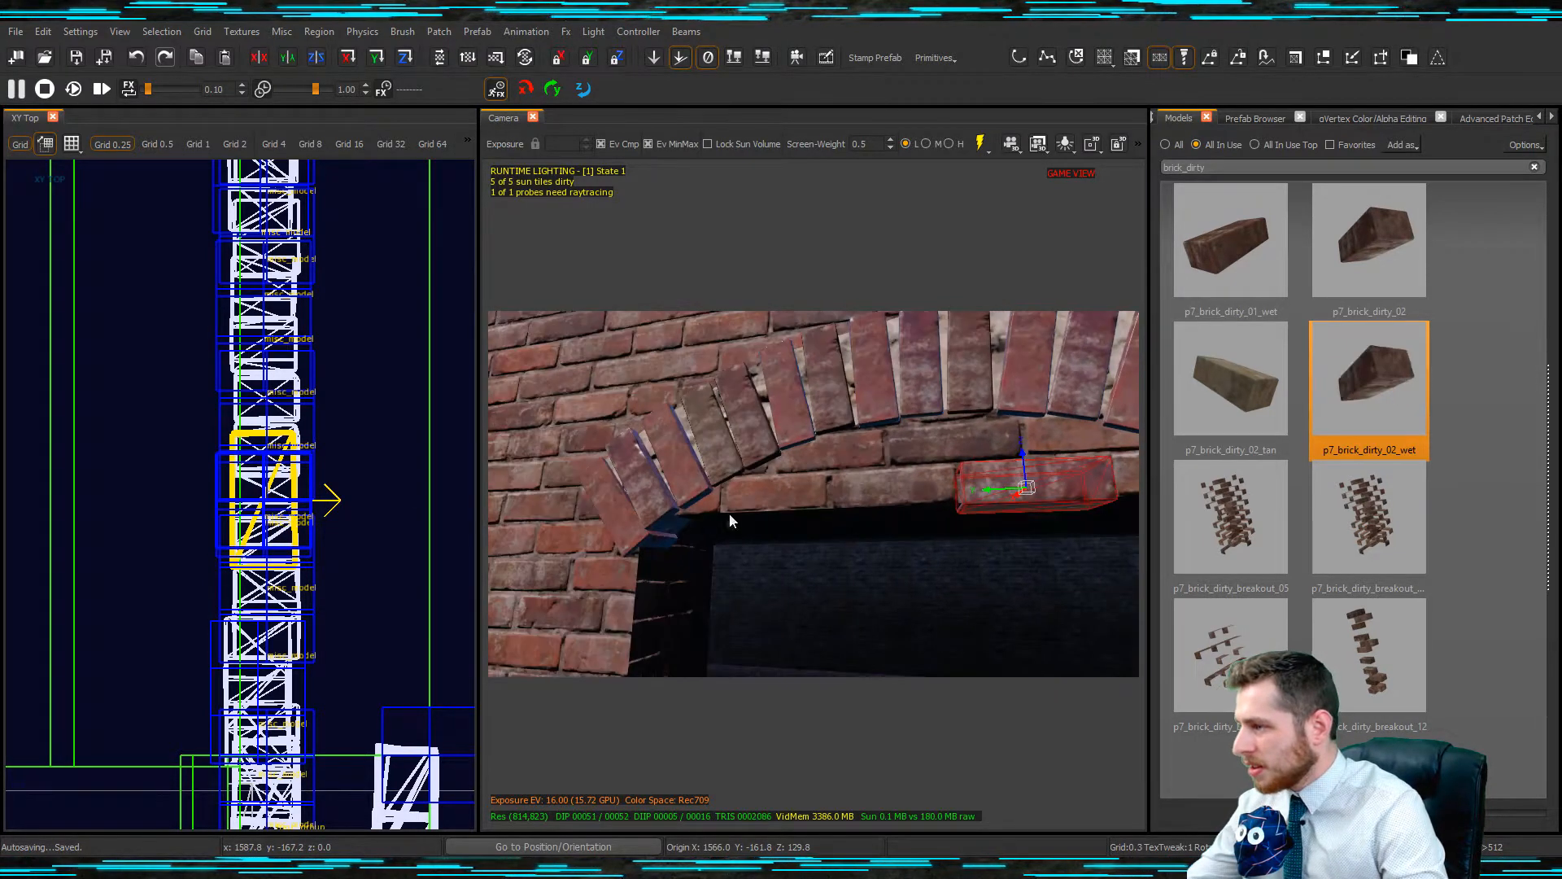
pyautogui.scroll(-3, 336, 389)
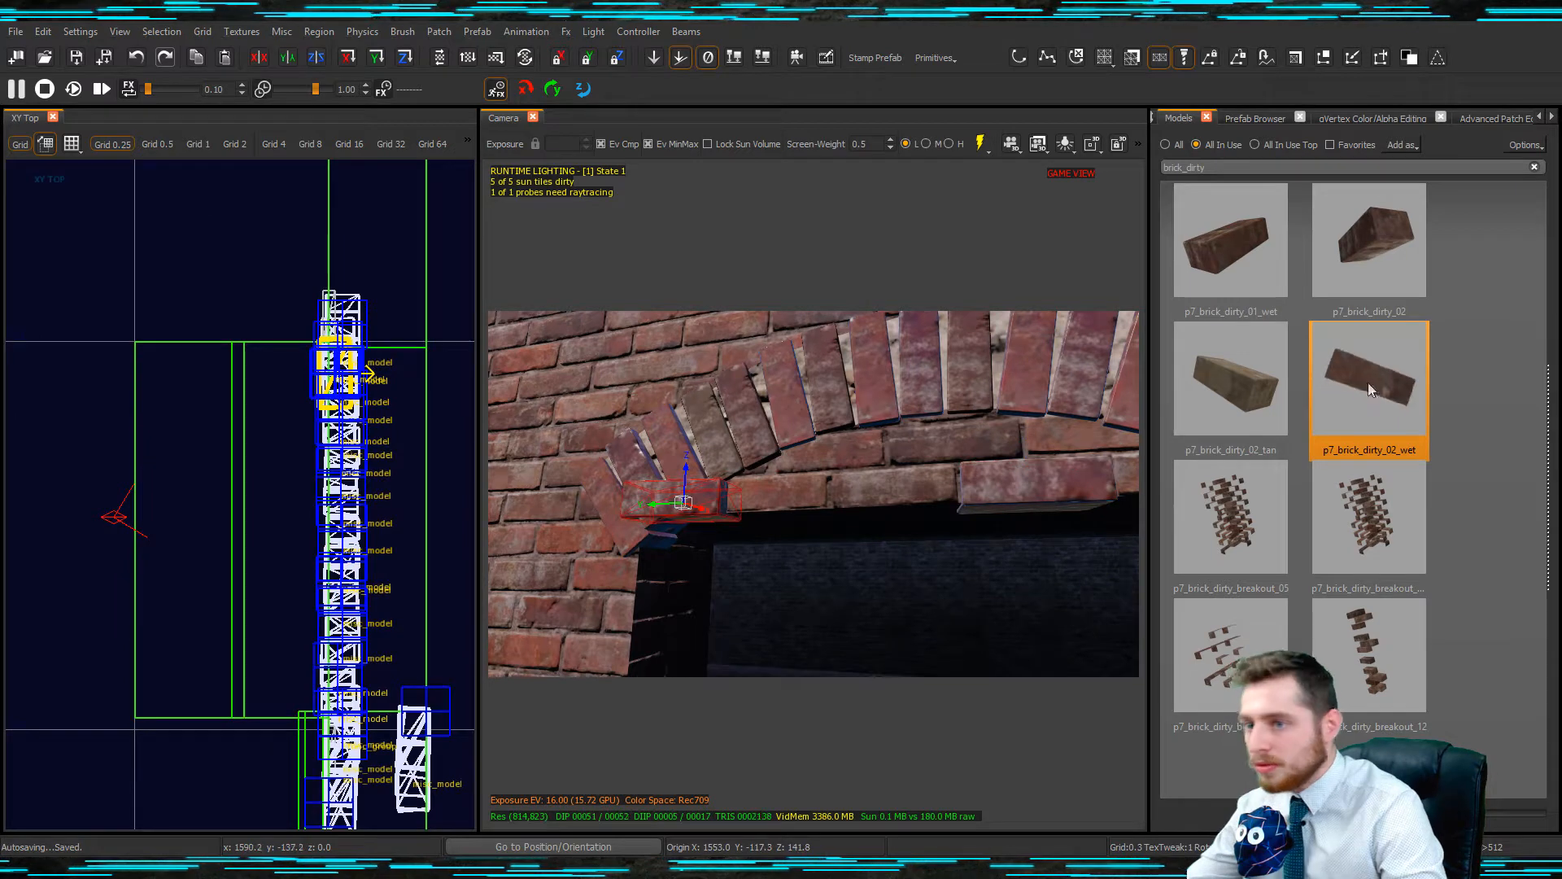
pyautogui.click(1189, 260)
pyautogui.scroll(2, 372, 392)
pyautogui.moveTo(370, 362); pyautogui.dragTo(323, 474)
pyautogui.press('Escape')
pyautogui.moveTo(950, 458)
pyautogui.mouseDown(button='right')
pyautogui.moveTo(950, 521)
pyautogui.moveTo(951, 440)
pyautogui.moveTo(919, 491)
pyautogui.mouseUp(button='right')
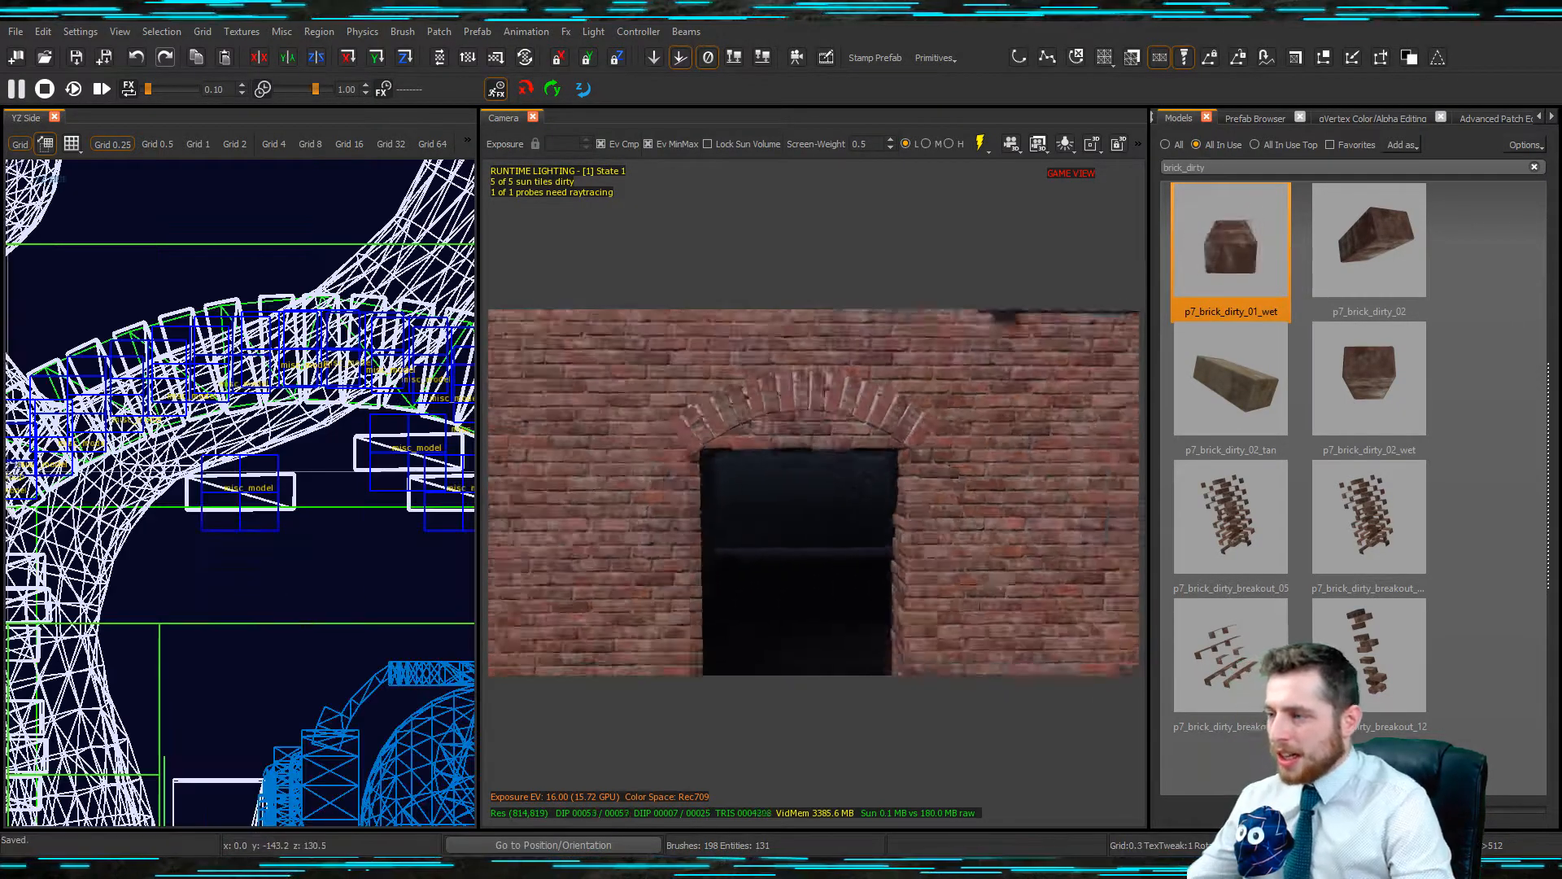
# Examine the brick arch, its edge bricks and the surrounding wall from several distances and angles.
pyautogui.moveTo(814, 493)
pyautogui.mouseDown(button='right')
pyautogui.moveTo(822, 472)
pyautogui.moveTo(814, 521)
pyautogui.moveTo(822, 472)
pyautogui.mouseUp(button='right')
pyautogui.moveTo(871, 525); pyautogui.dragTo(884, 532, button='right')
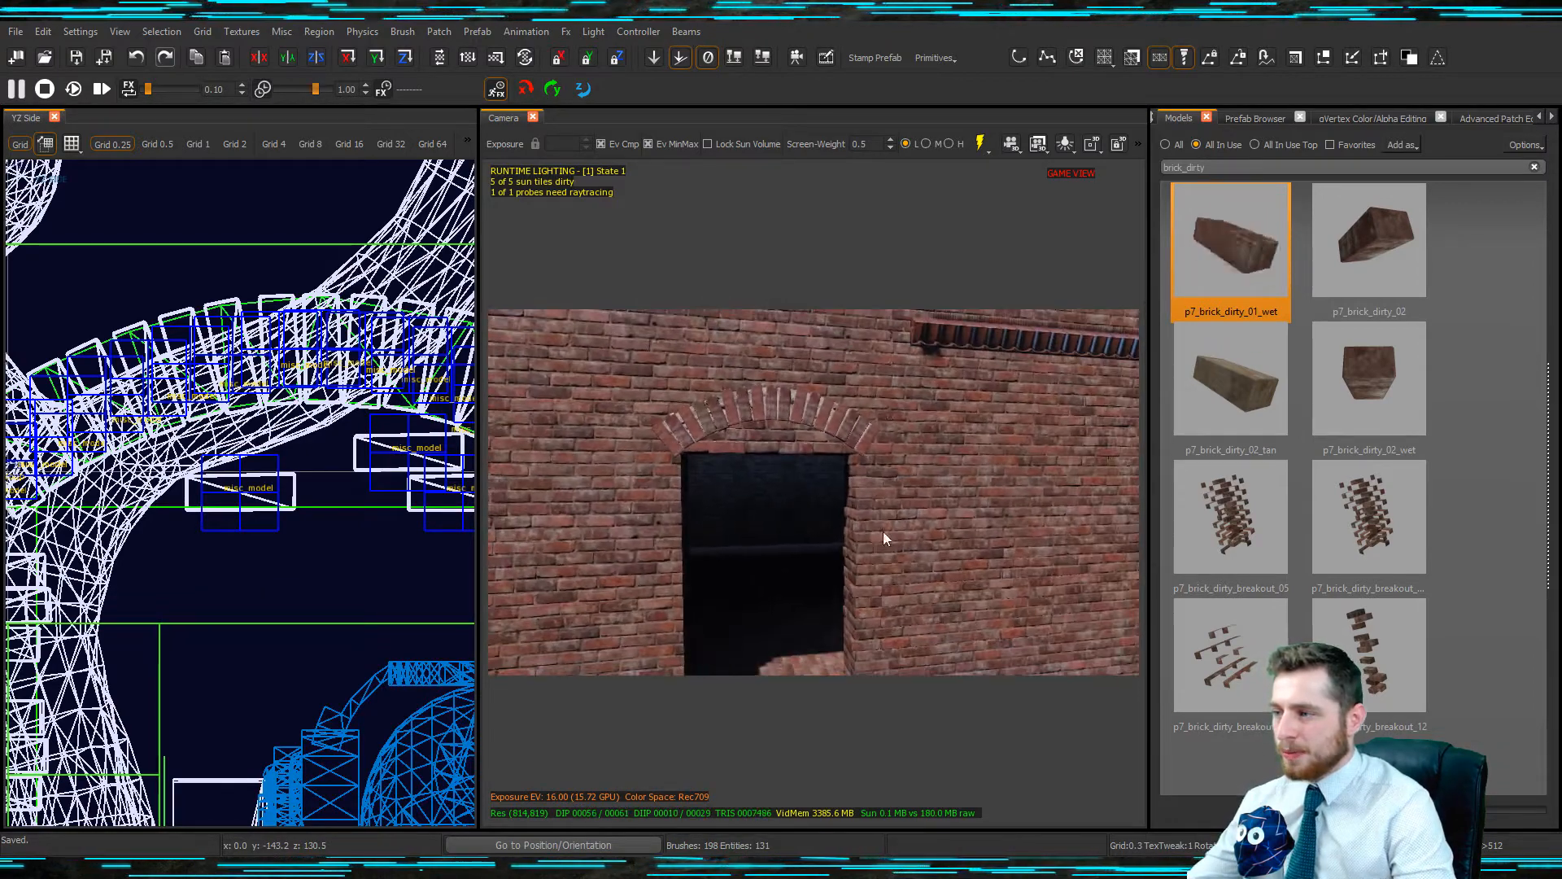
pyautogui.keyDown('shift'); pyautogui.click(799, 432); pyautogui.keyUp('shift')
pyautogui.moveTo(801, 433); pyautogui.dragTo(864, 442, button='right')
pyautogui.keyDown('shift'); pyautogui.click(864, 417); pyautogui.keyUp('shift')
pyautogui.keyDown('shift'); pyautogui.click(868, 421); pyautogui.keyUp('shift')
pyautogui.moveTo(872, 429)
pyautogui.mouseDown(button='right')
pyautogui.moveTo(850, 430)
pyautogui.moveTo(872, 433)
pyautogui.moveTo(865, 461)
pyautogui.moveTo(855, 451)
pyautogui.mouseUp(button='right')
pyautogui.press('Escape')
pyautogui.keyDown('shift'); pyautogui.click(872, 481); pyautogui.keyUp('shift')
pyautogui.press('Escape')
pyautogui.keyDown('shift'); pyautogui.click(886, 481); pyautogui.keyUp('shift')
pyautogui.press('Escape')
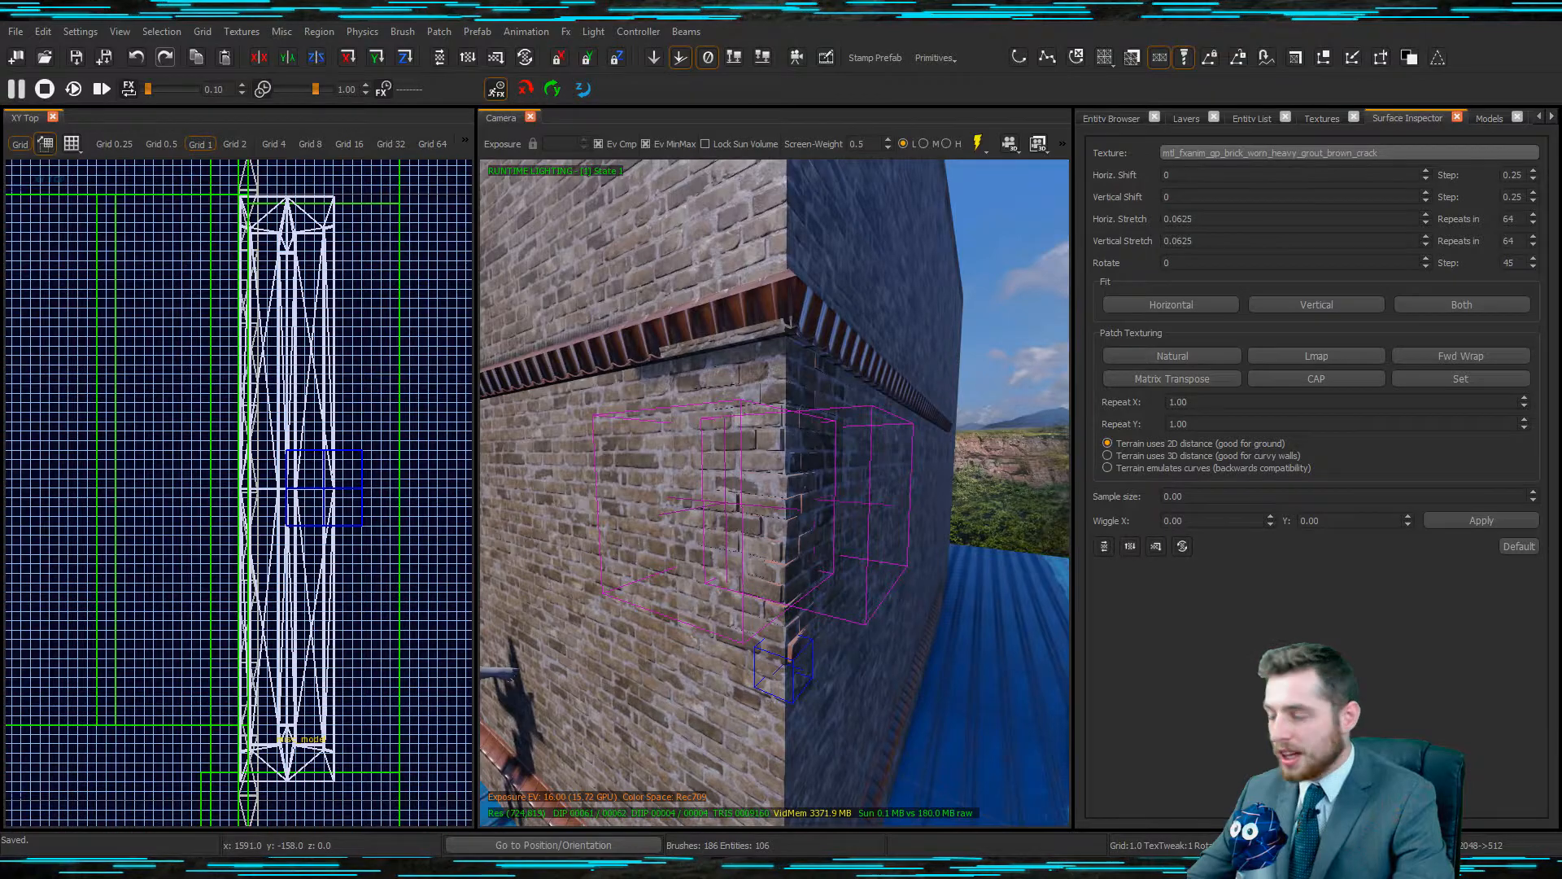
# Check the brown brick wall behind the mannequin and view the brick textures in the texture library.
pyautogui.moveTo(775, 492)
pyautogui.mouseDown(button='right')
pyautogui.moveTo(733, 505)
pyautogui.moveTo(692, 480)
pyautogui.moveTo(824, 480)
pyautogui.moveTo(828, 496)
pyautogui.mouseUp(button='right')
pyautogui.keyDown('shift'); pyautogui.click(819, 489); pyautogui.keyUp('shift')
pyautogui.press('Escape')
pyautogui.press('t')
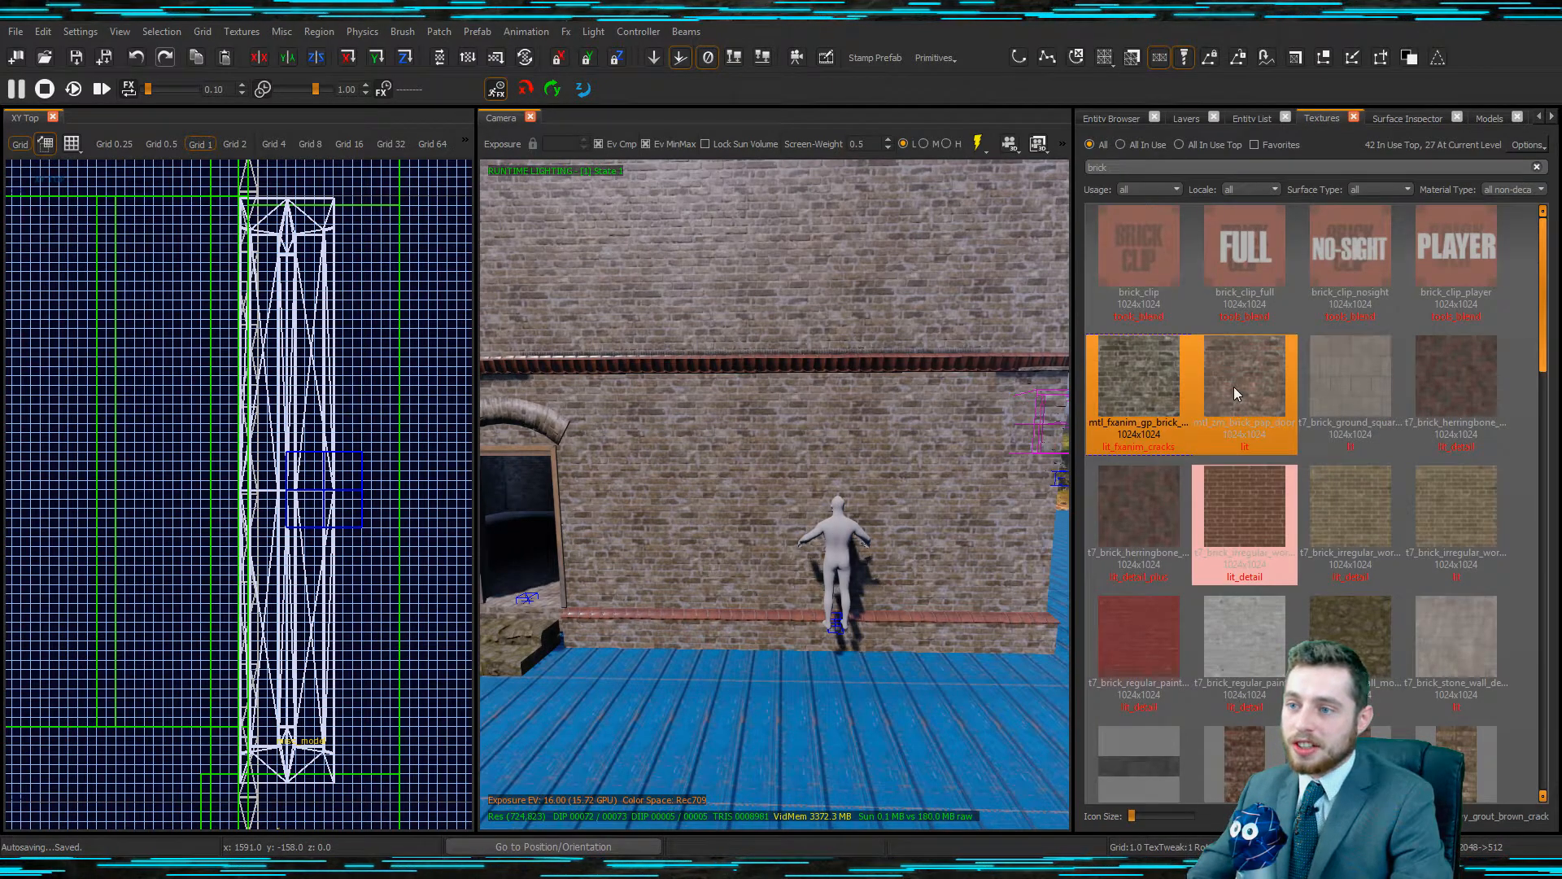
pyautogui.scroll(1, 890, 510)
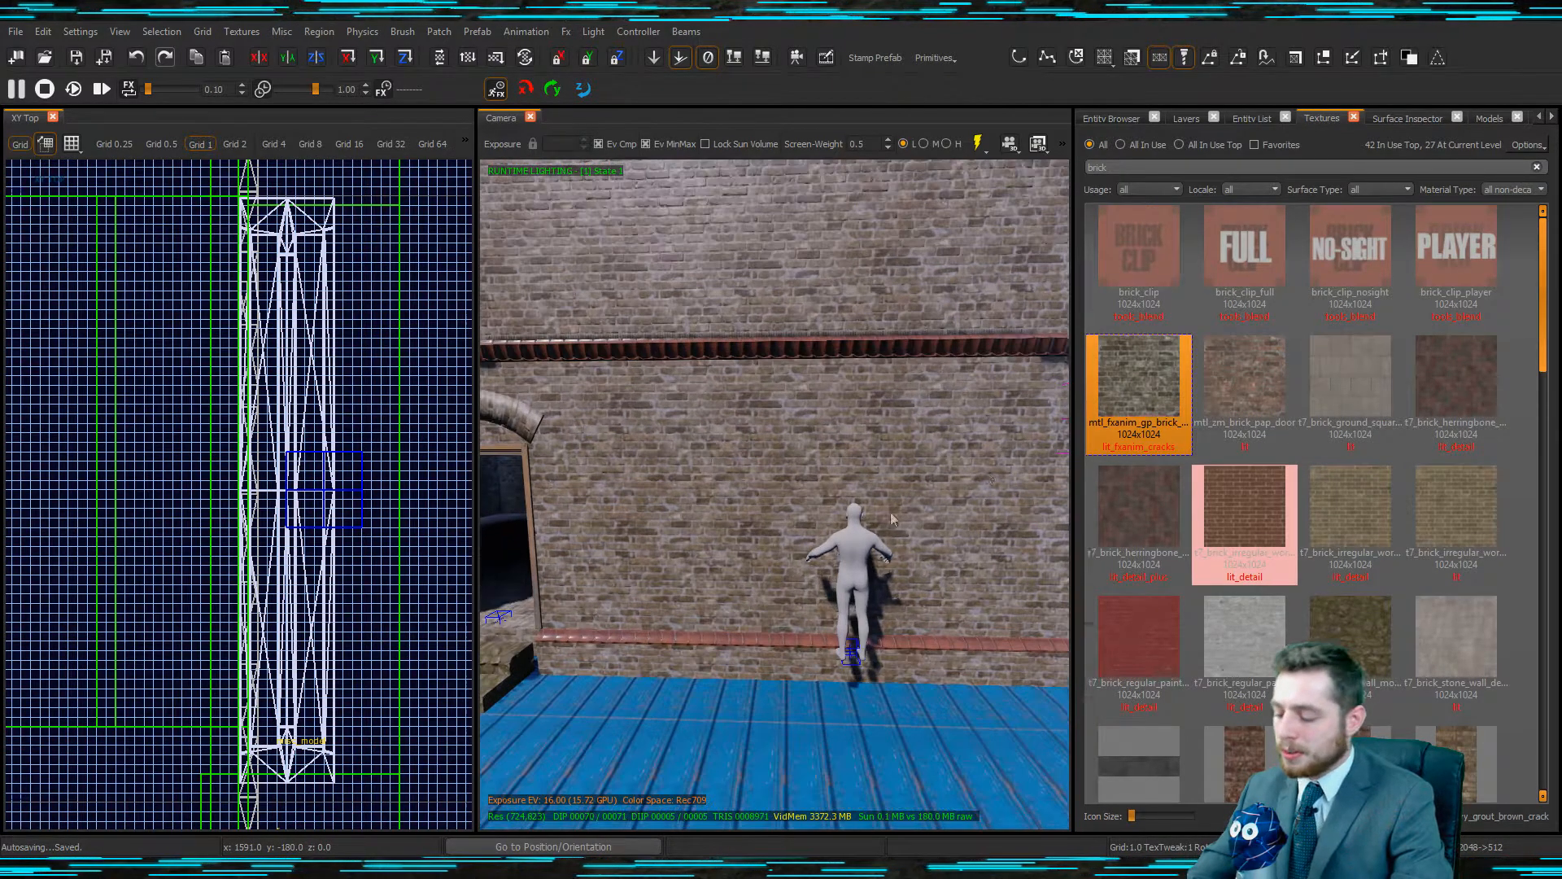
# Search the full model library for "brick".
pyautogui.press('m')
pyautogui.click(1104, 146)
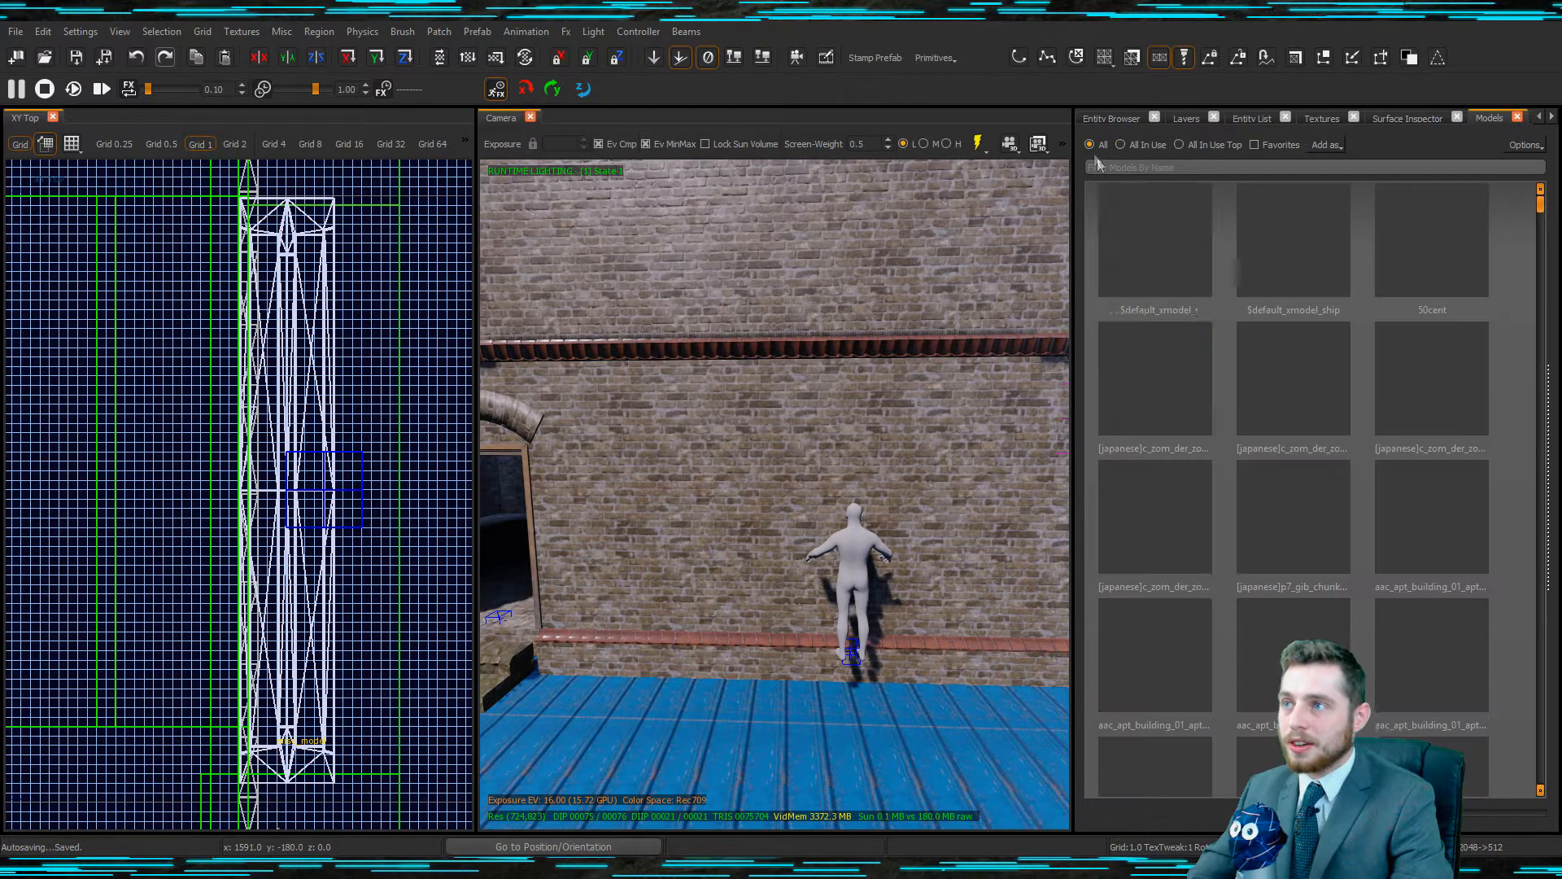
pyautogui.click(1126, 169)
pyautogui.write('brick')
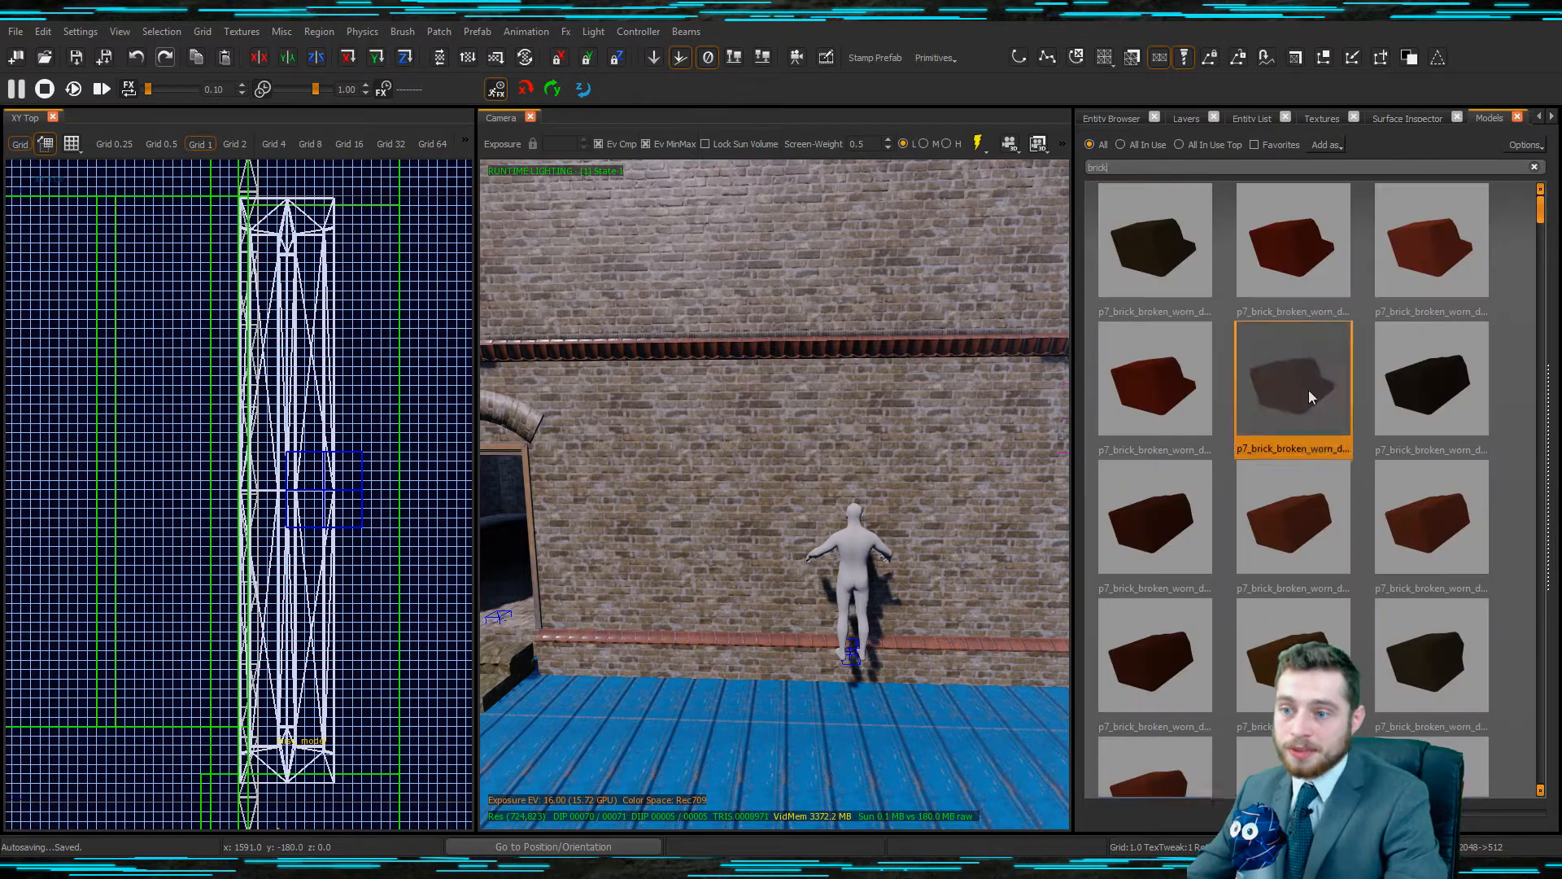
# Try placing a brown broken worn brick model on the blue roof in front of the wall.
pyautogui.click(1310, 396)
pyautogui.moveTo(1302, 389); pyautogui.dragTo(784, 708)
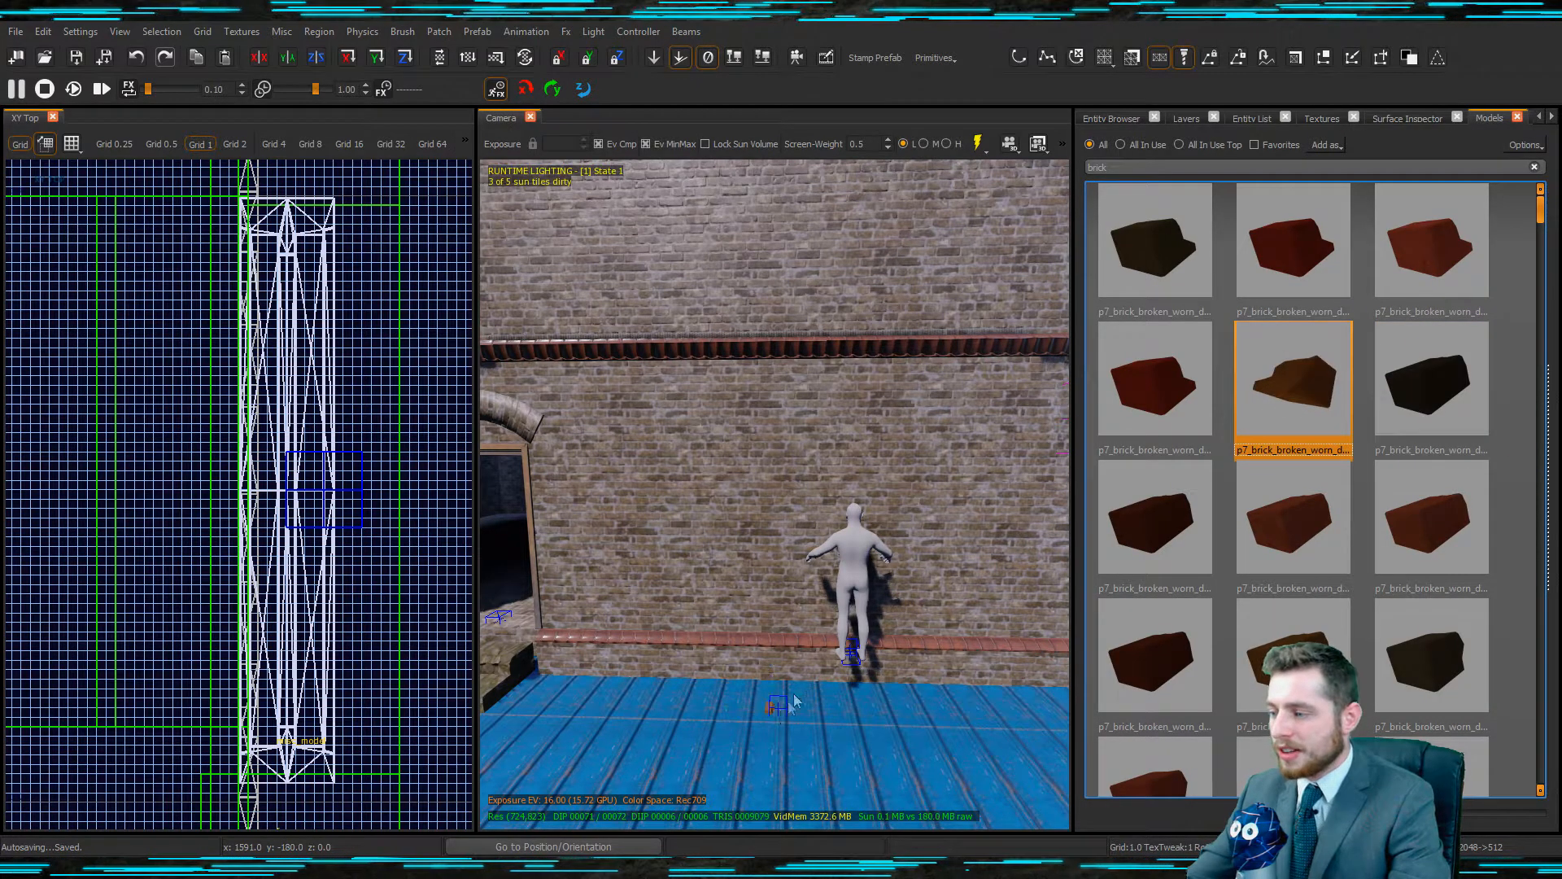
pyautogui.click(773, 710)
pyautogui.press('Escape')
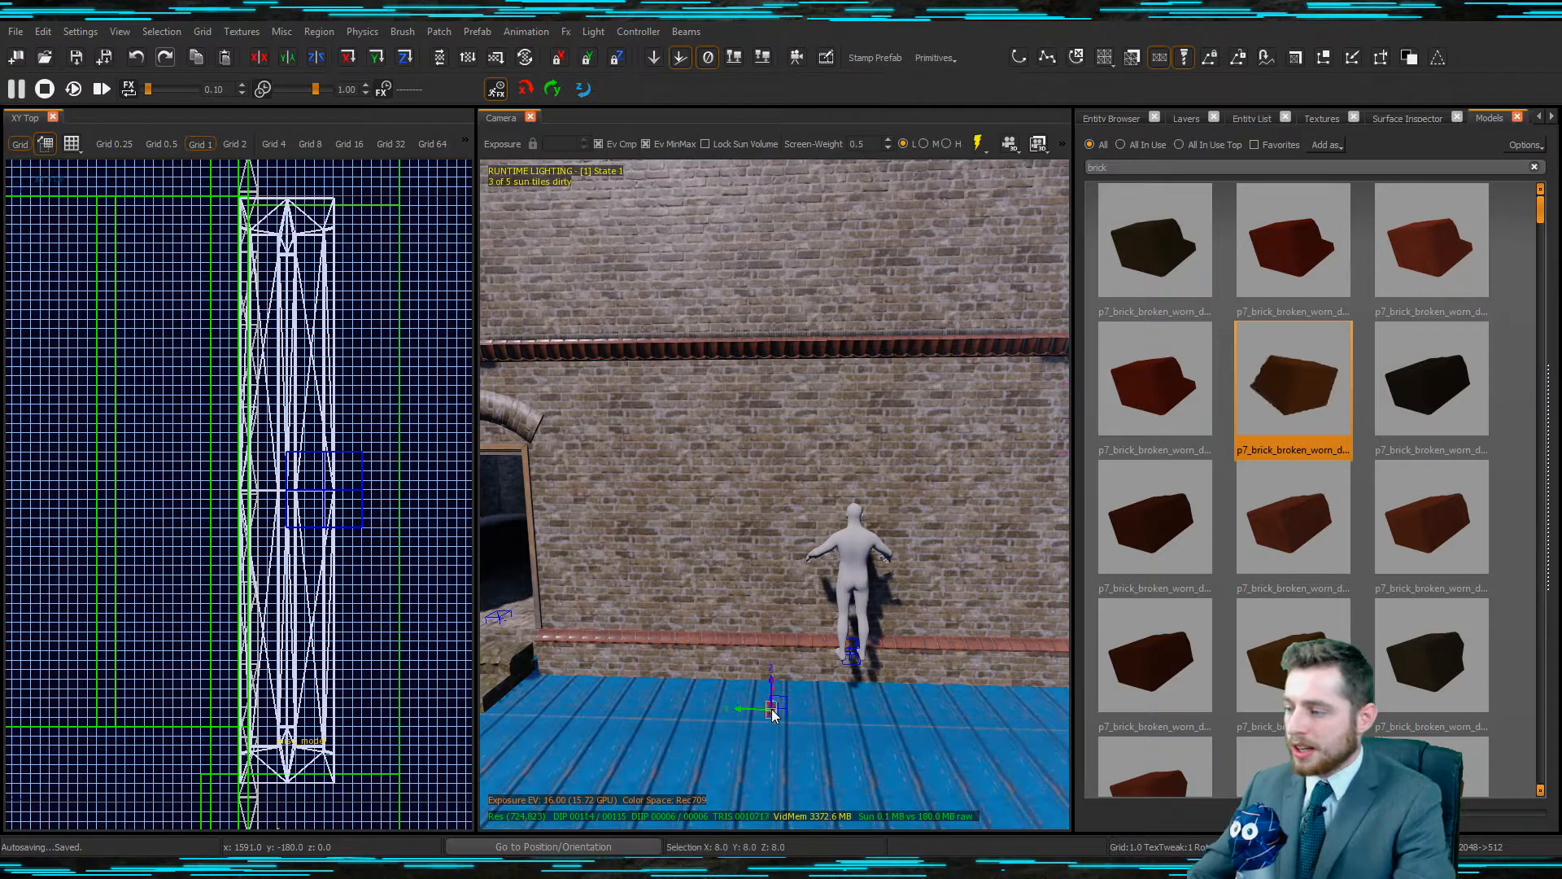
pyautogui.scroll(-5, 1280, 452)
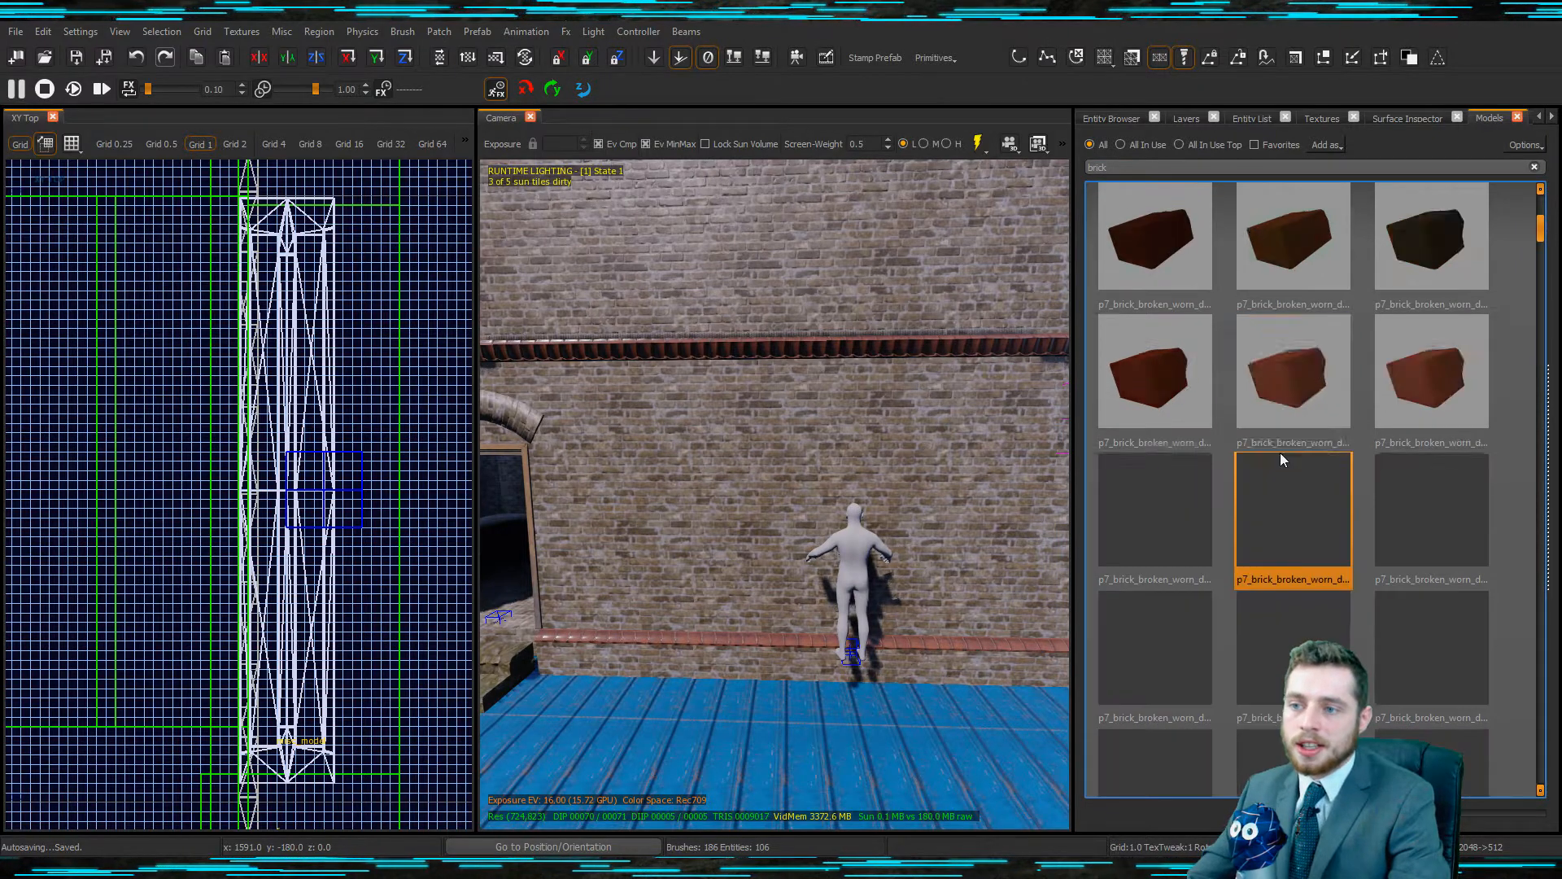
# Place the angled p7_brick_clean_breakout cluster model on the brown brick wall beside the mannequin.
pyautogui.scroll(-3, 1281, 457)
pyautogui.scroll(3, 1268, 662)
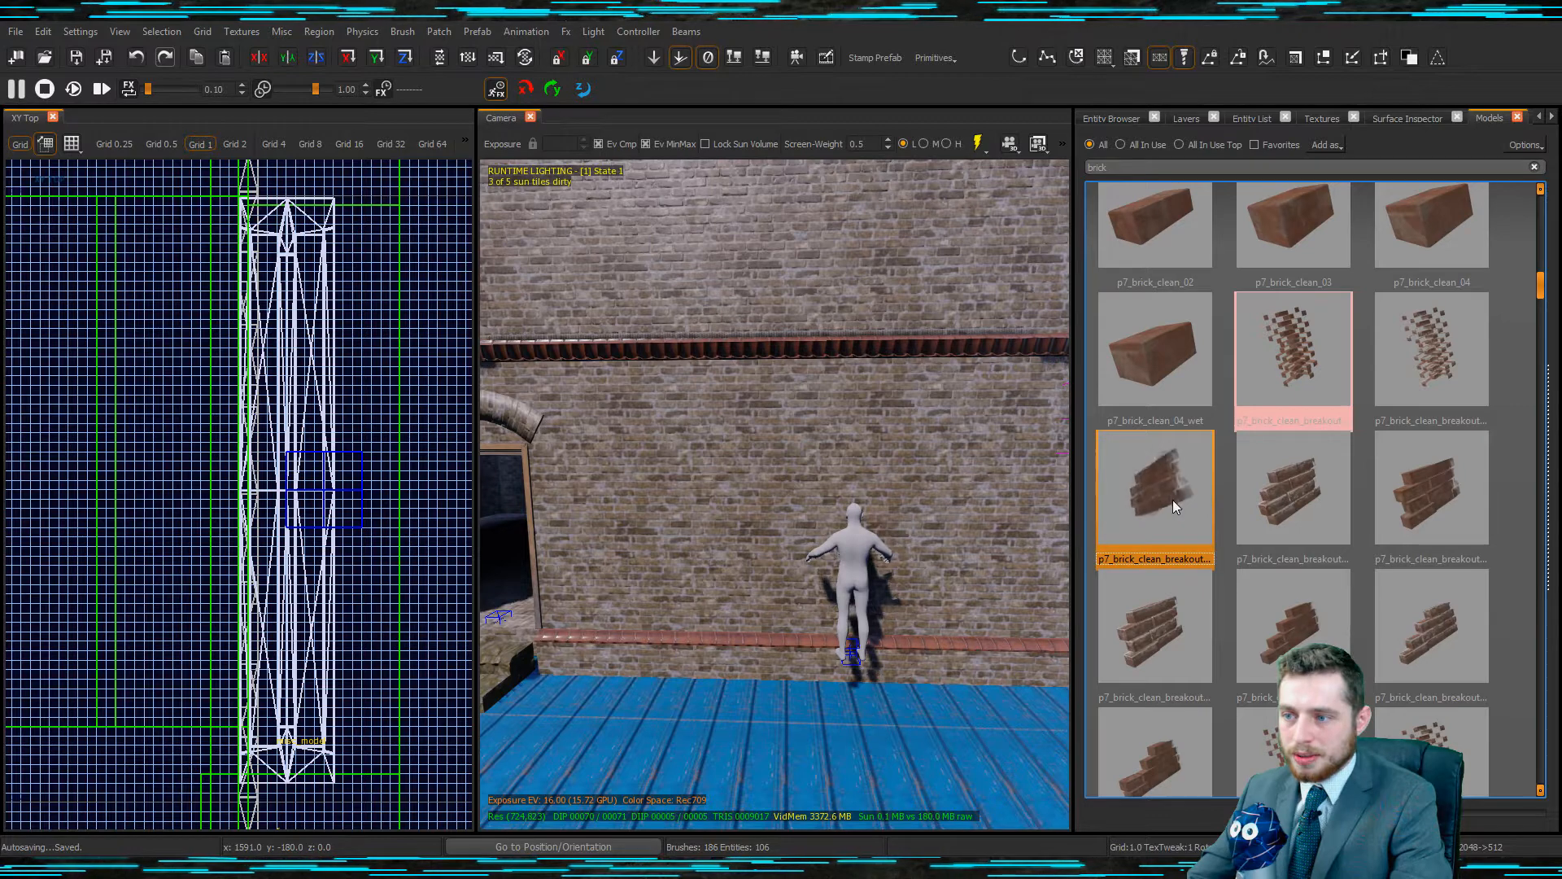
pyautogui.moveTo(1213, 533); pyautogui.dragTo(761, 511)
pyautogui.moveTo(762, 511); pyautogui.dragTo(762, 506, button='right')
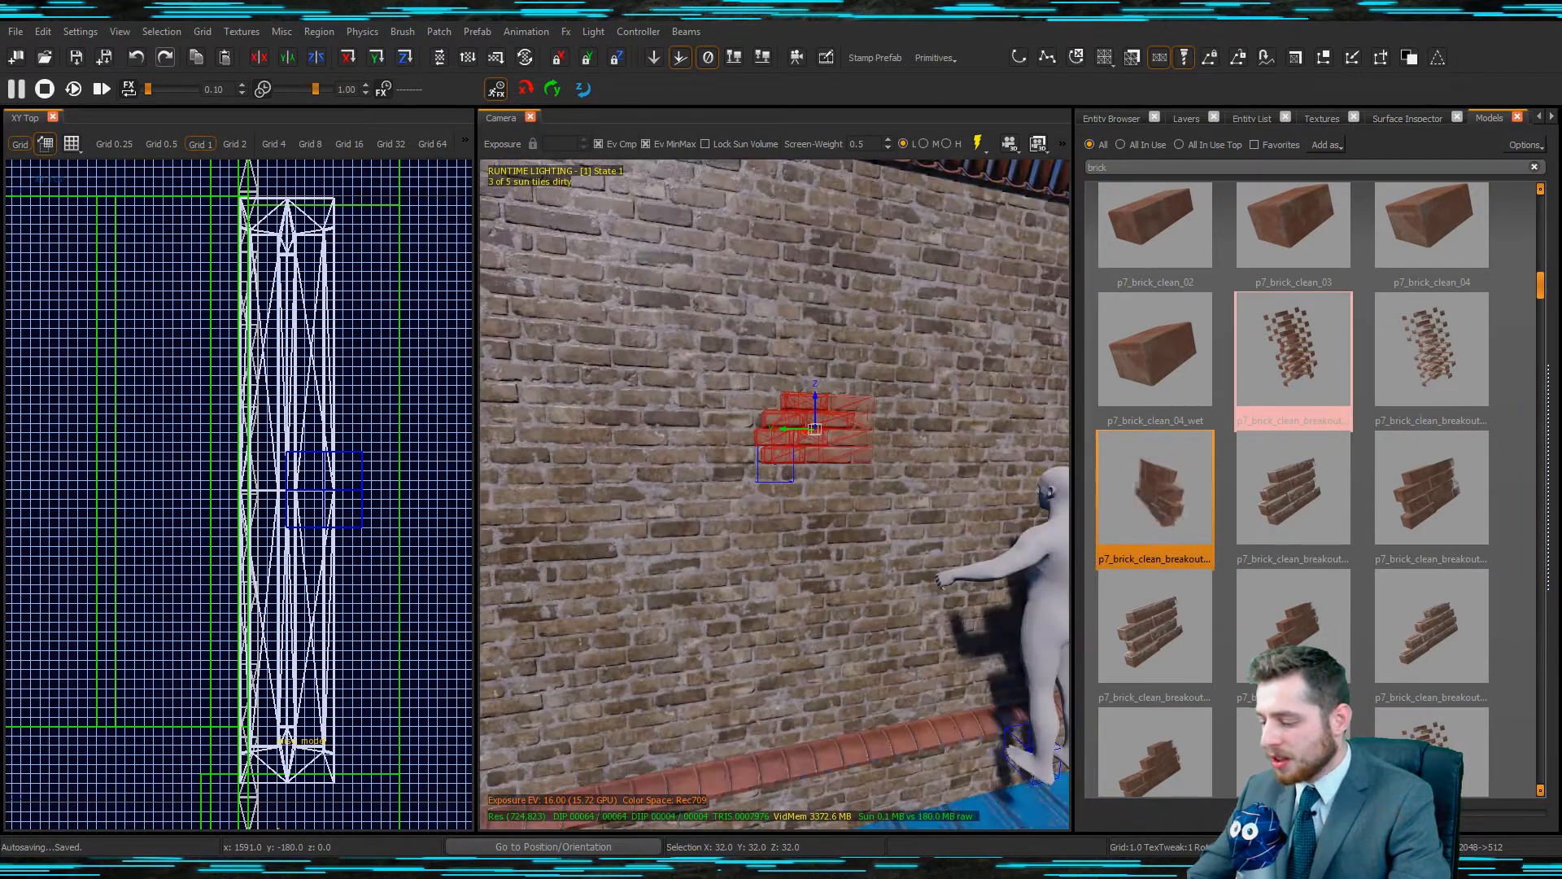
pyautogui.moveTo(794, 444); pyautogui.dragTo(846, 496, button='right')
pyautogui.click(836, 487)
pyautogui.press('Escape')
pyautogui.click(848, 480)
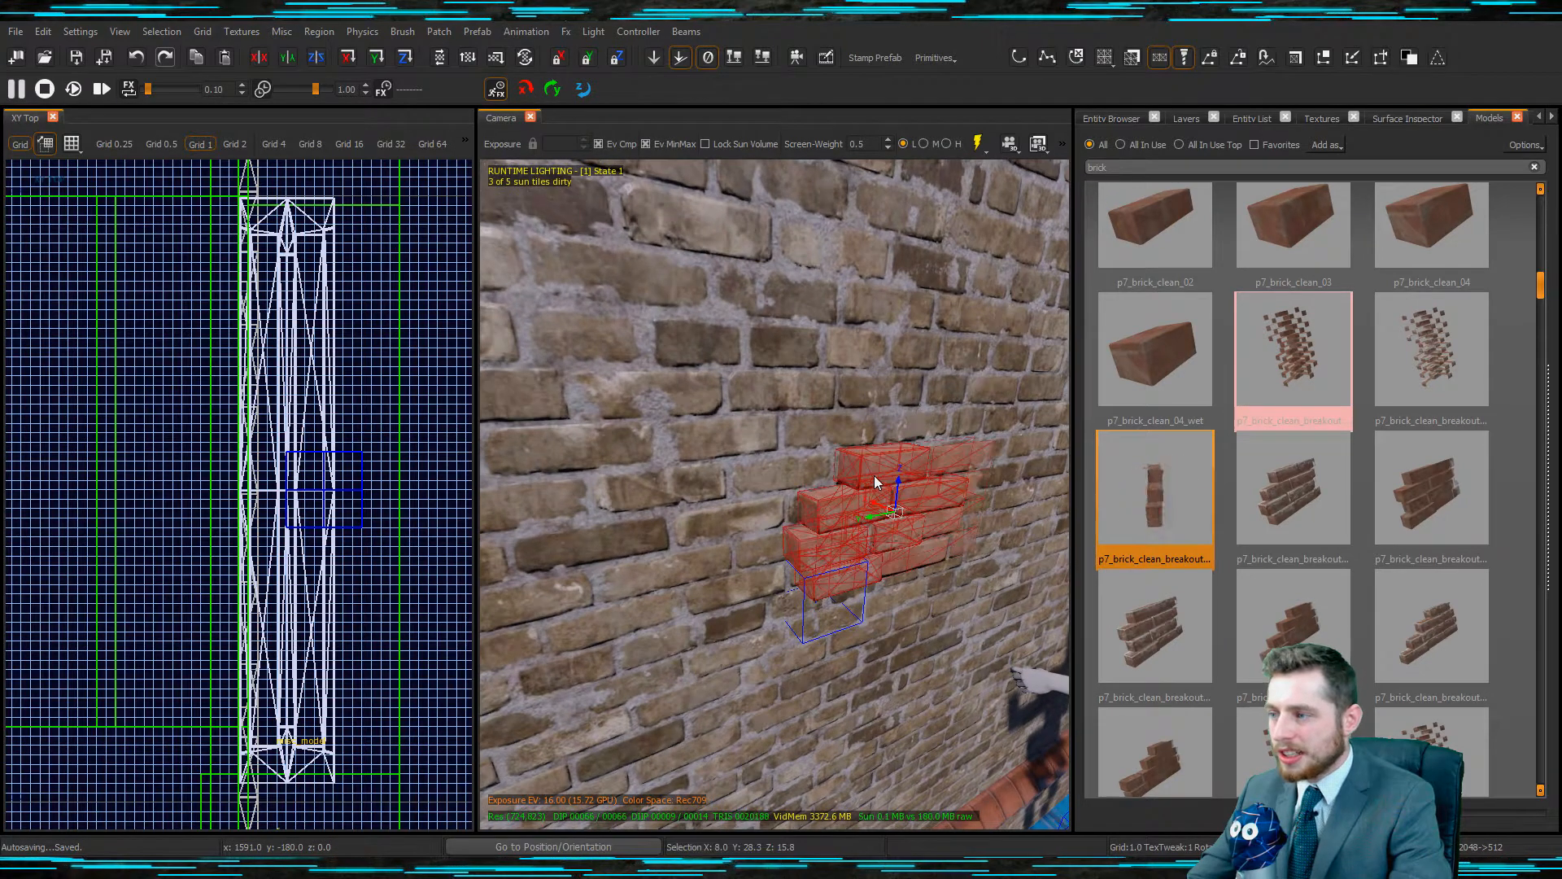
# Shift the red brick cluster slightly along the brown wall to line it up with the surrounding brick rows.
pyautogui.press('j')
pyautogui.moveTo(876, 493); pyautogui.dragTo(898, 440, button='right')
pyautogui.press('s')
pyautogui.press('w')
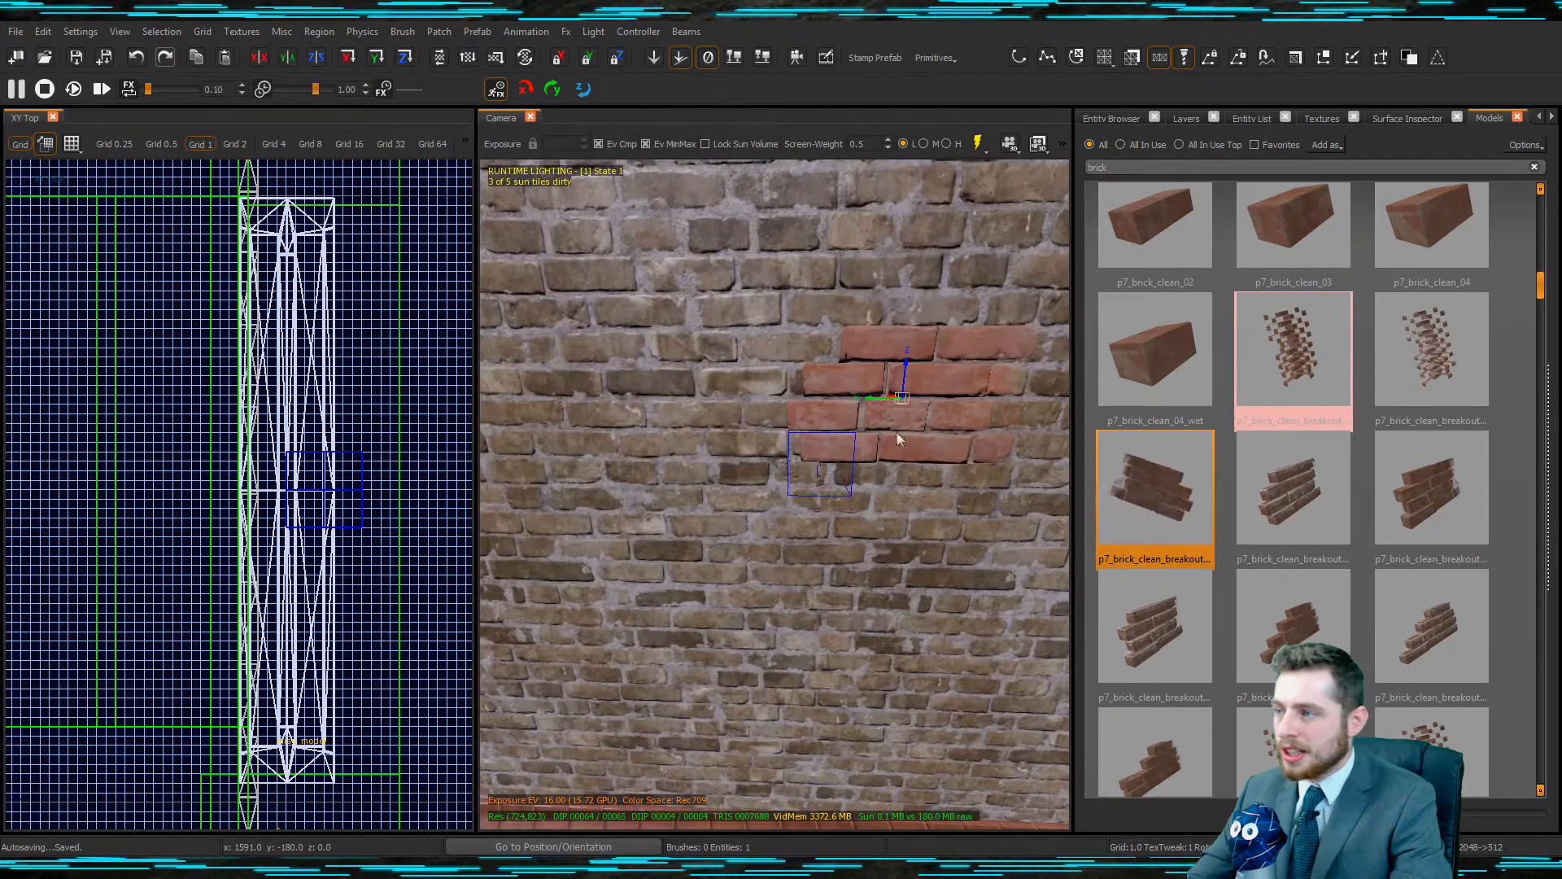
pyautogui.moveTo(871, 402)
pyautogui.mouseDown()
pyautogui.moveTo(817, 397)
pyautogui.moveTo(939, 425)
pyautogui.moveTo(862, 413)
pyautogui.mouseUp()
pyautogui.moveTo(863, 413)
pyautogui.mouseDown(button='right')
pyautogui.moveTo(911, 413)
pyautogui.moveTo(867, 420)
pyautogui.mouseUp(button='right')
# Place a Misc volume_decal entity on the wall over the red brick cluster.
pyautogui.click(1111, 118)
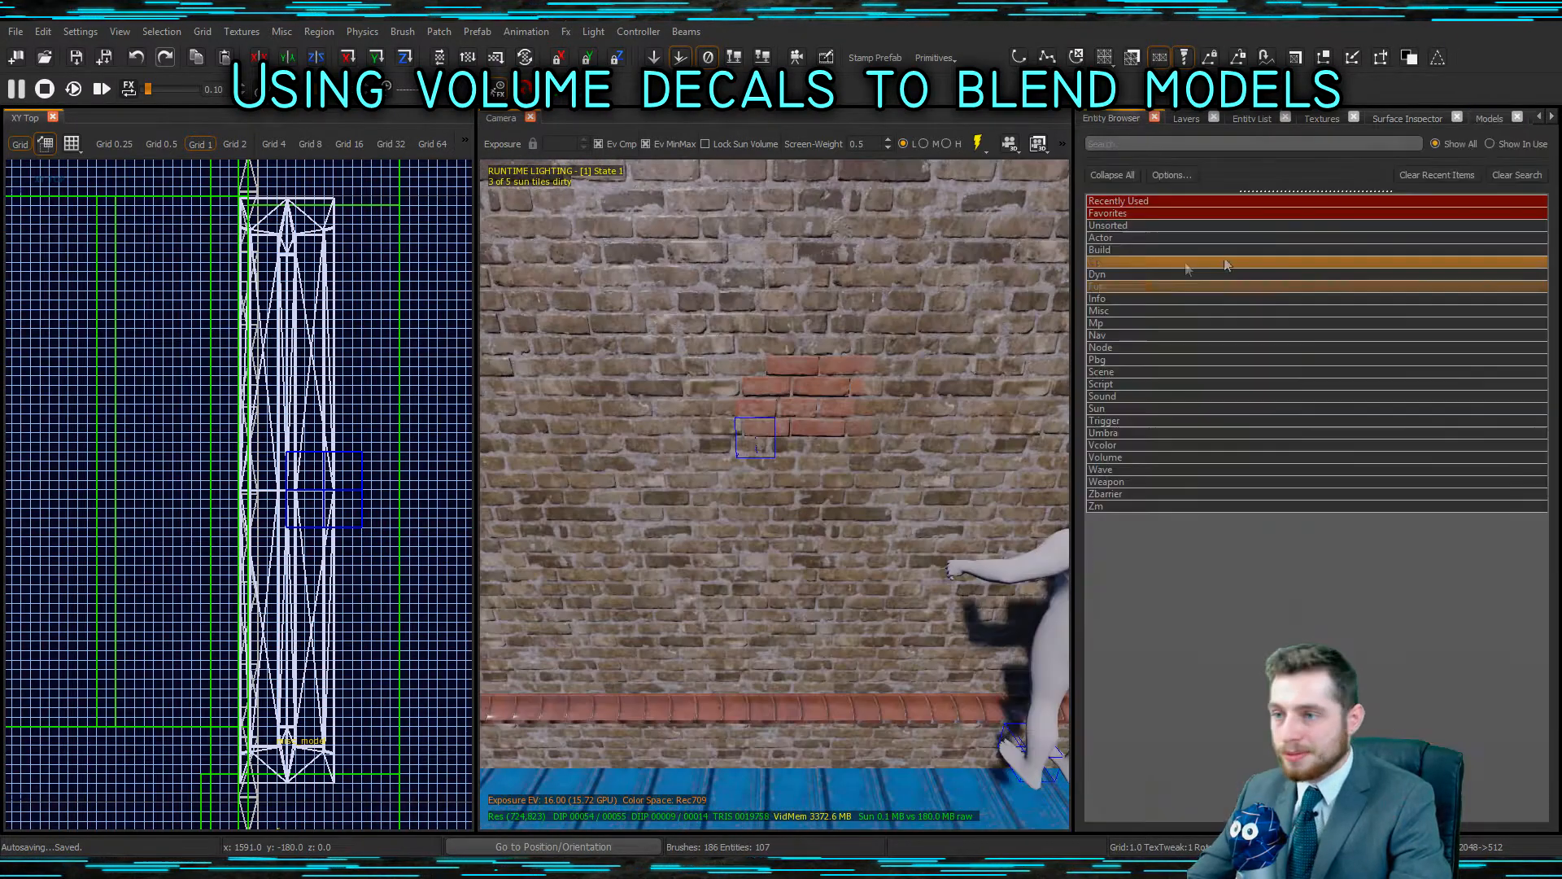
pyautogui.click(1131, 313)
pyautogui.moveTo(1136, 359); pyautogui.dragTo(797, 437)
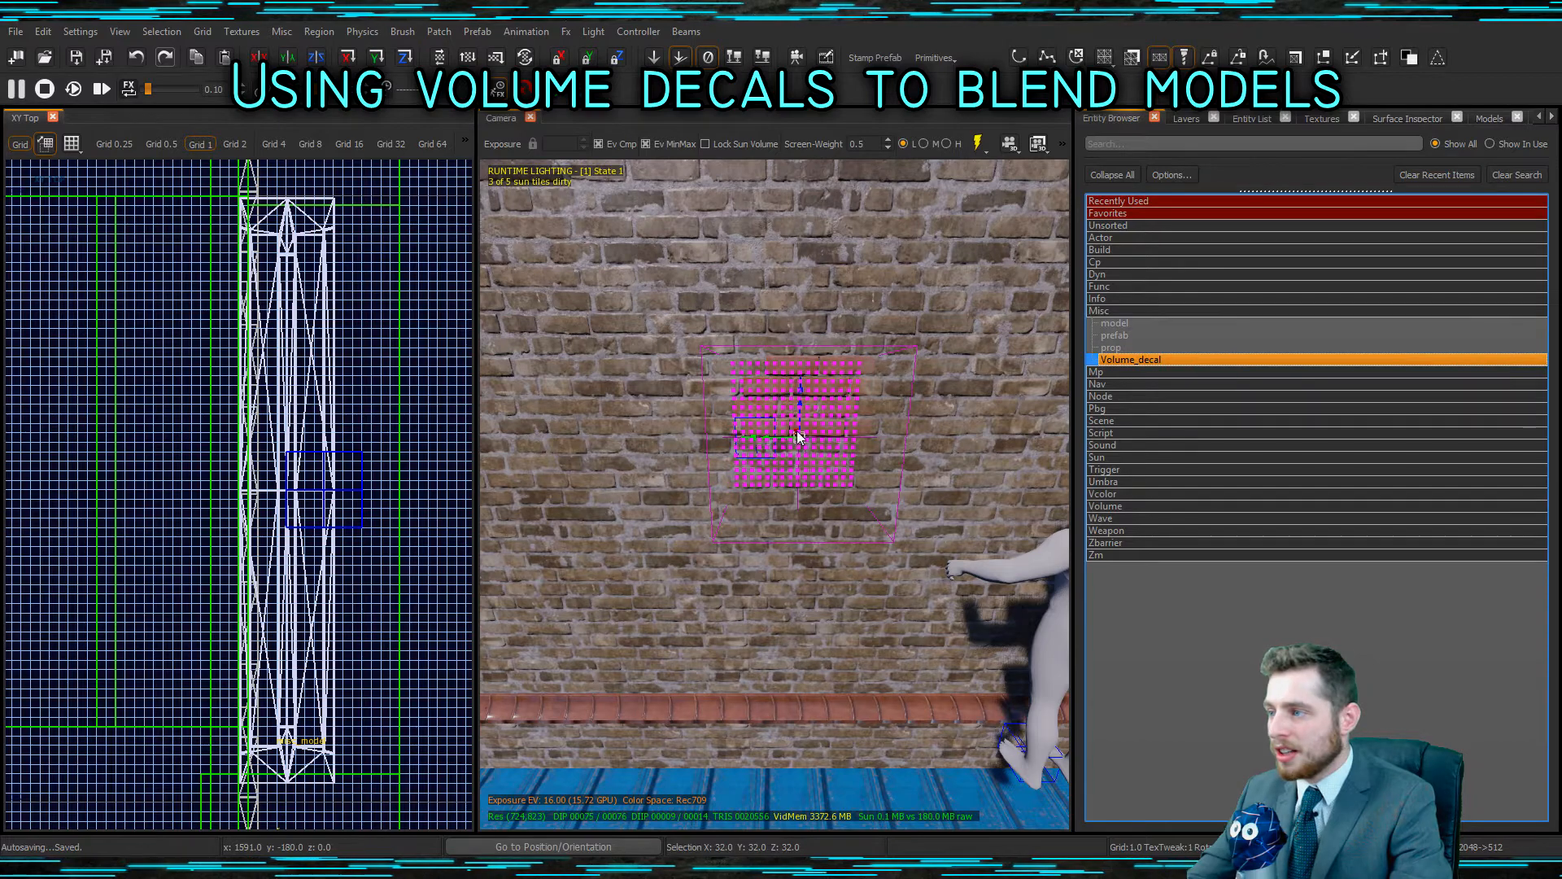
pyautogui.scroll(-4, 298, 506)
pyautogui.scroll(4, 305, 514)
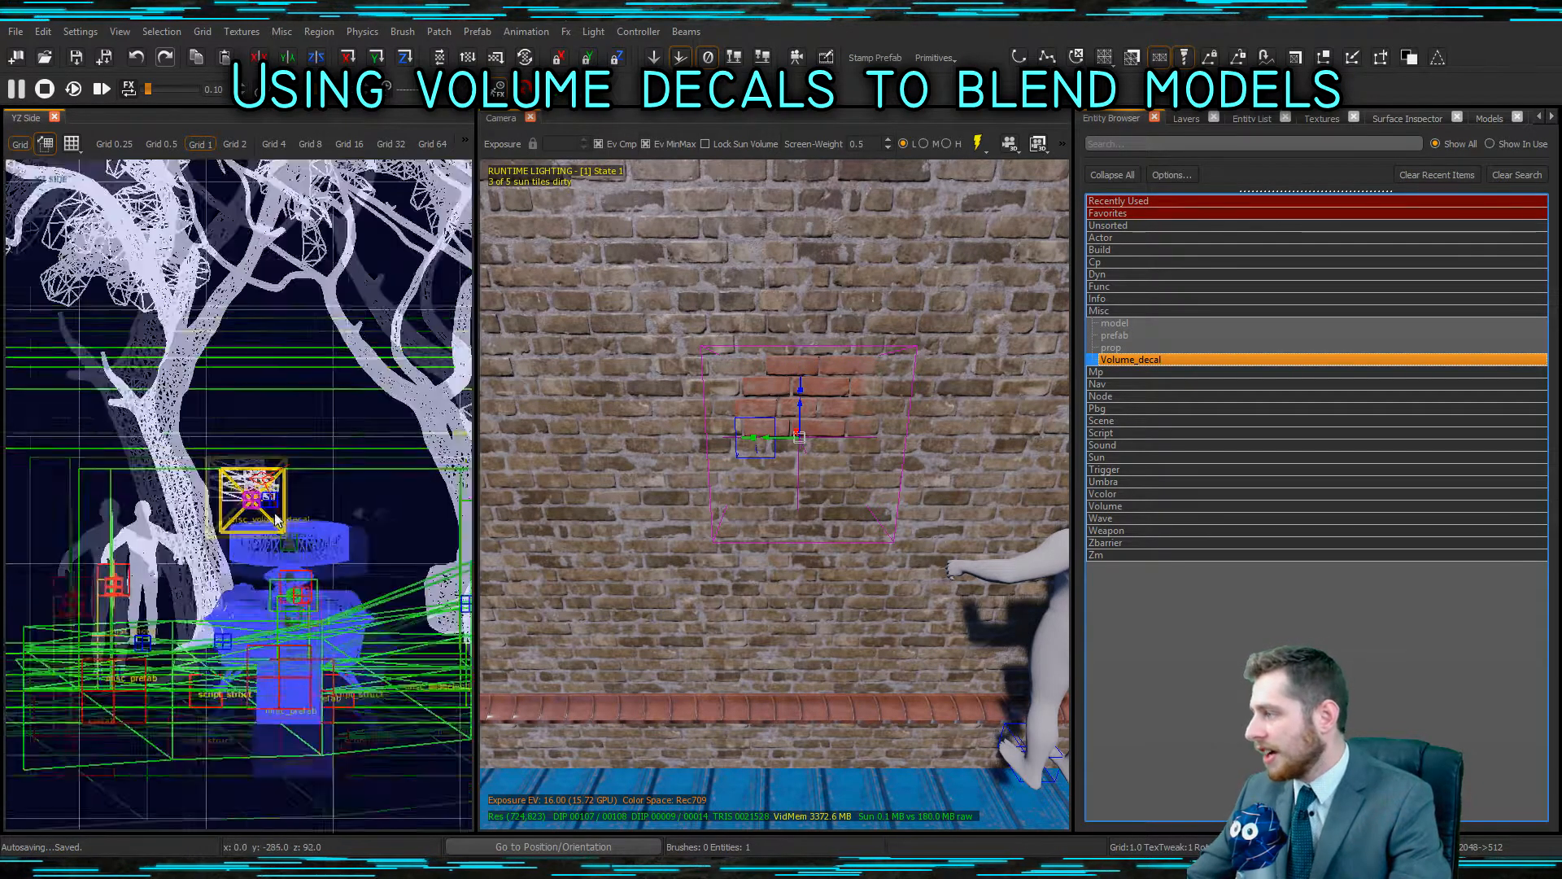
# Move the volume decal out in front of the wall and rotate it about Z to project onto the red bricks.
pyautogui.scroll(4, 235, 494)
pyautogui.moveTo(235, 495); pyautogui.dragTo(181, 482)
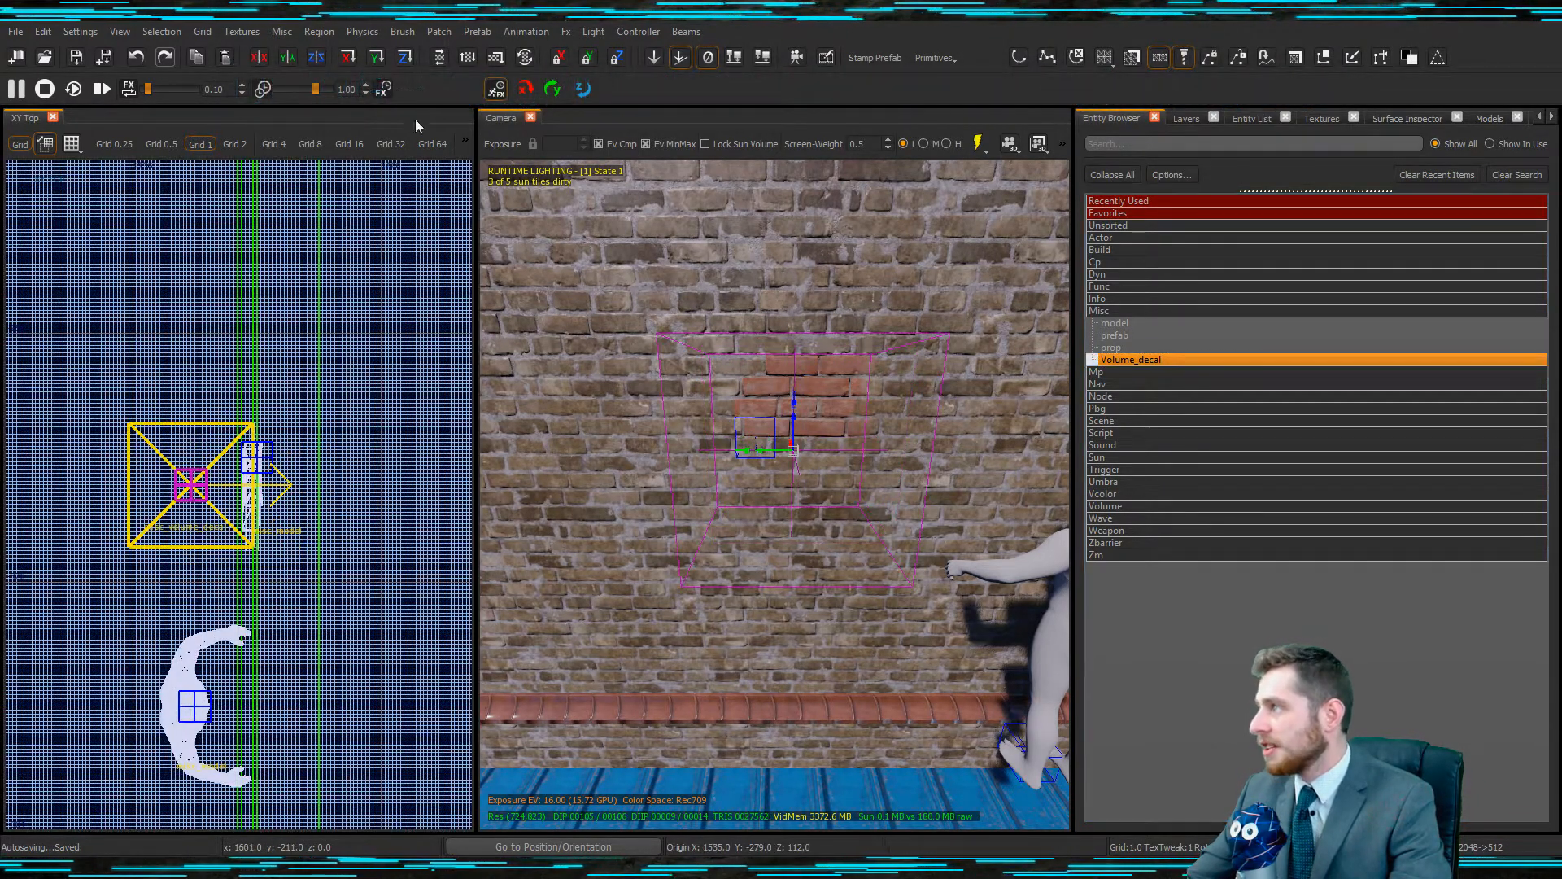
pyautogui.click(409, 60)
pyautogui.moveTo(222, 482); pyautogui.dragTo(186, 471)
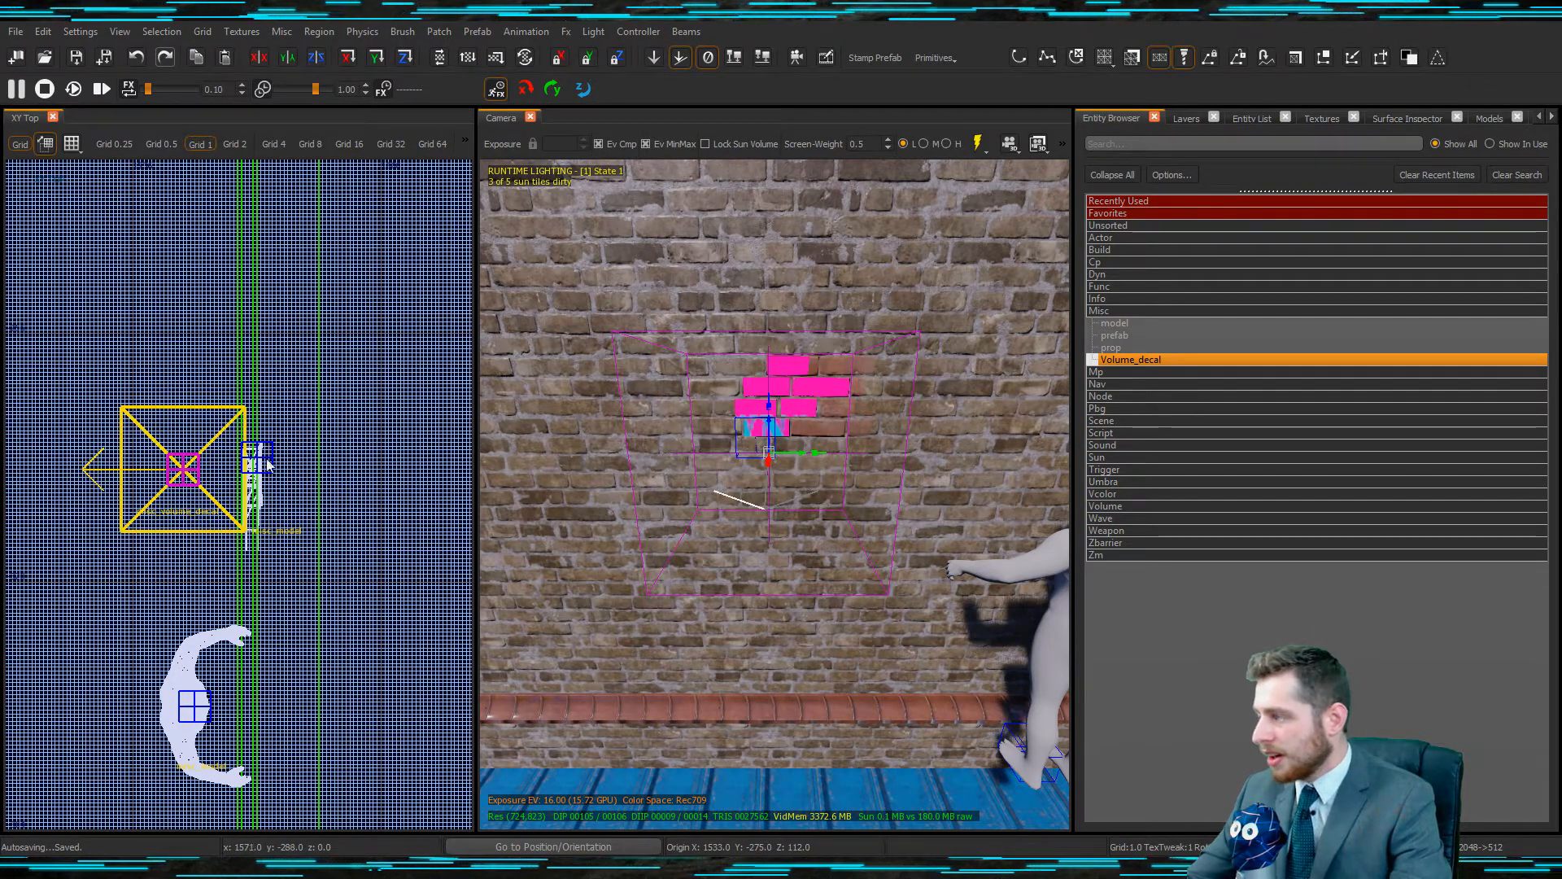
pyautogui.moveTo(826, 471); pyautogui.dragTo(826, 470, button='right')
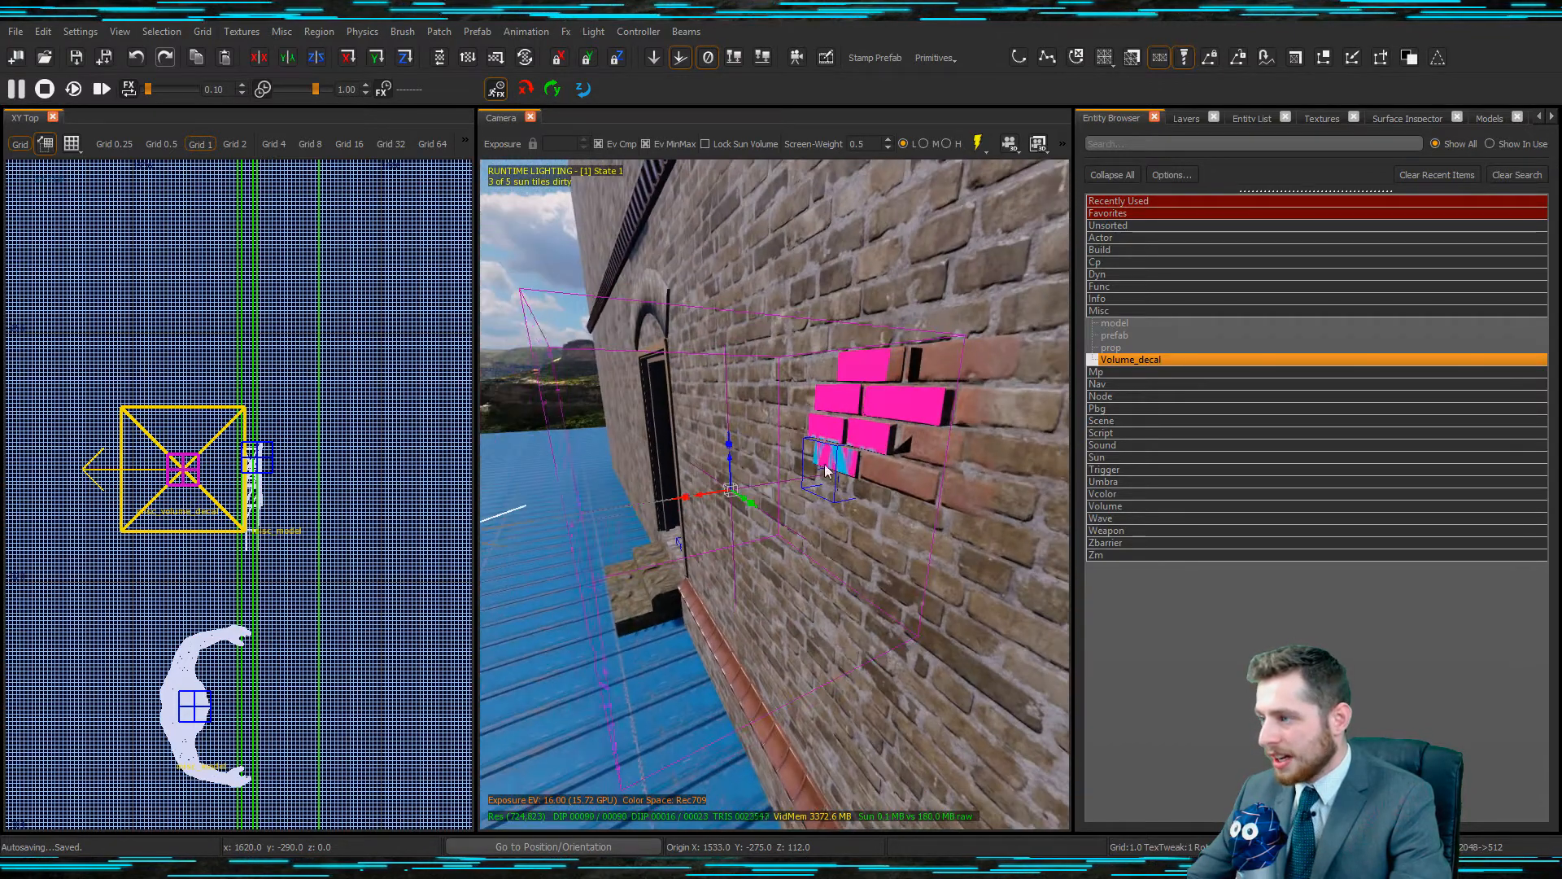
pyautogui.moveTo(873, 400); pyautogui.dragTo(873, 400, button='right')
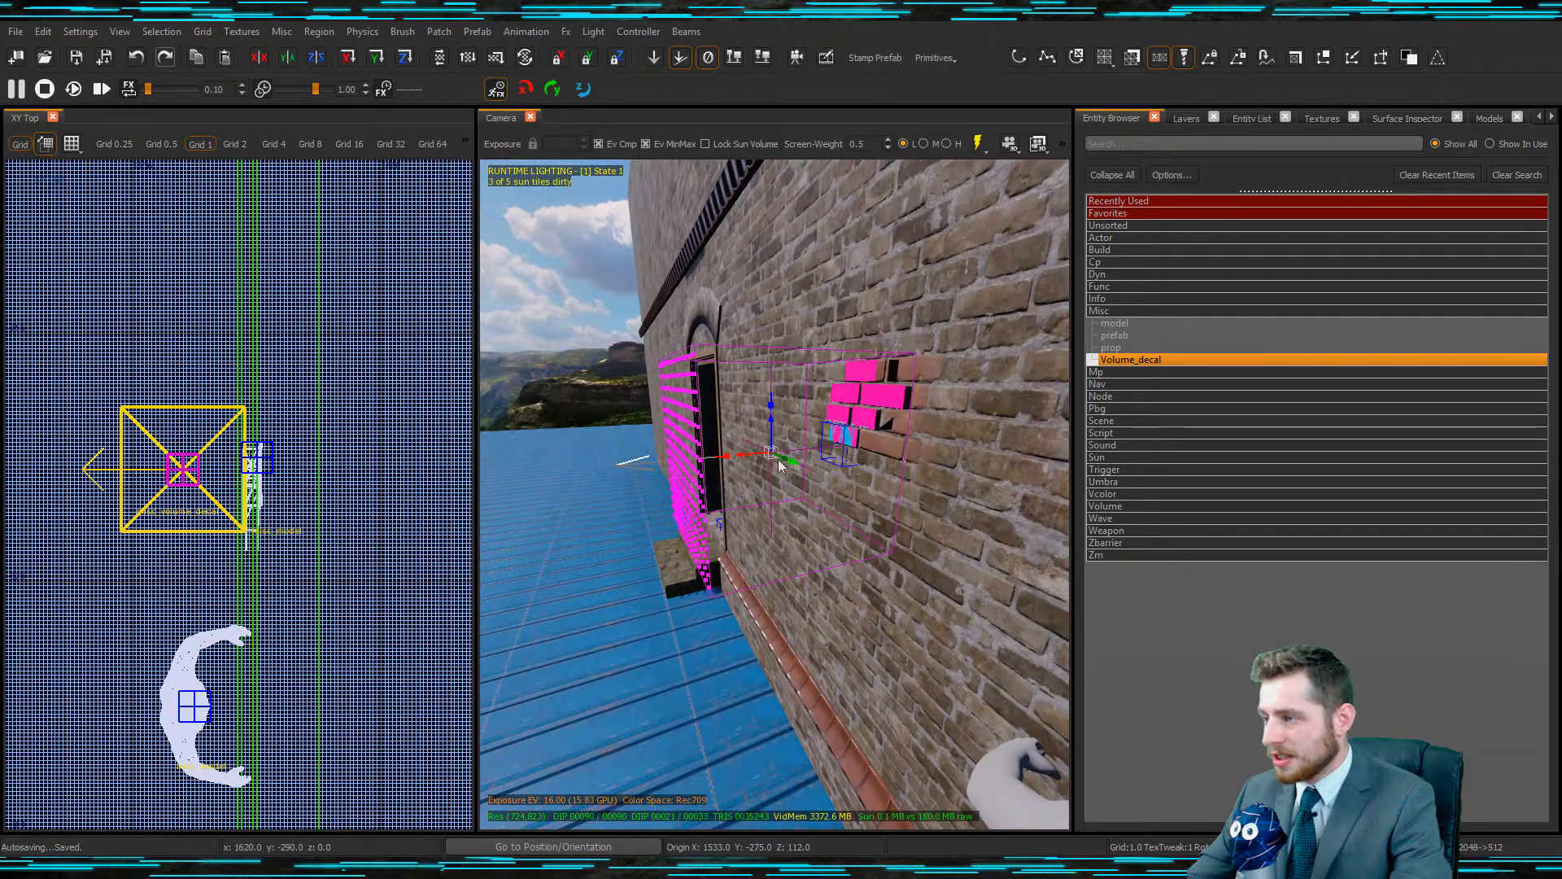
# Reduce the depth of the decal volume and position it so it covers both the protruding brick faces and the wall surface.
pyautogui.moveTo(727, 461); pyautogui.dragTo(749, 461)
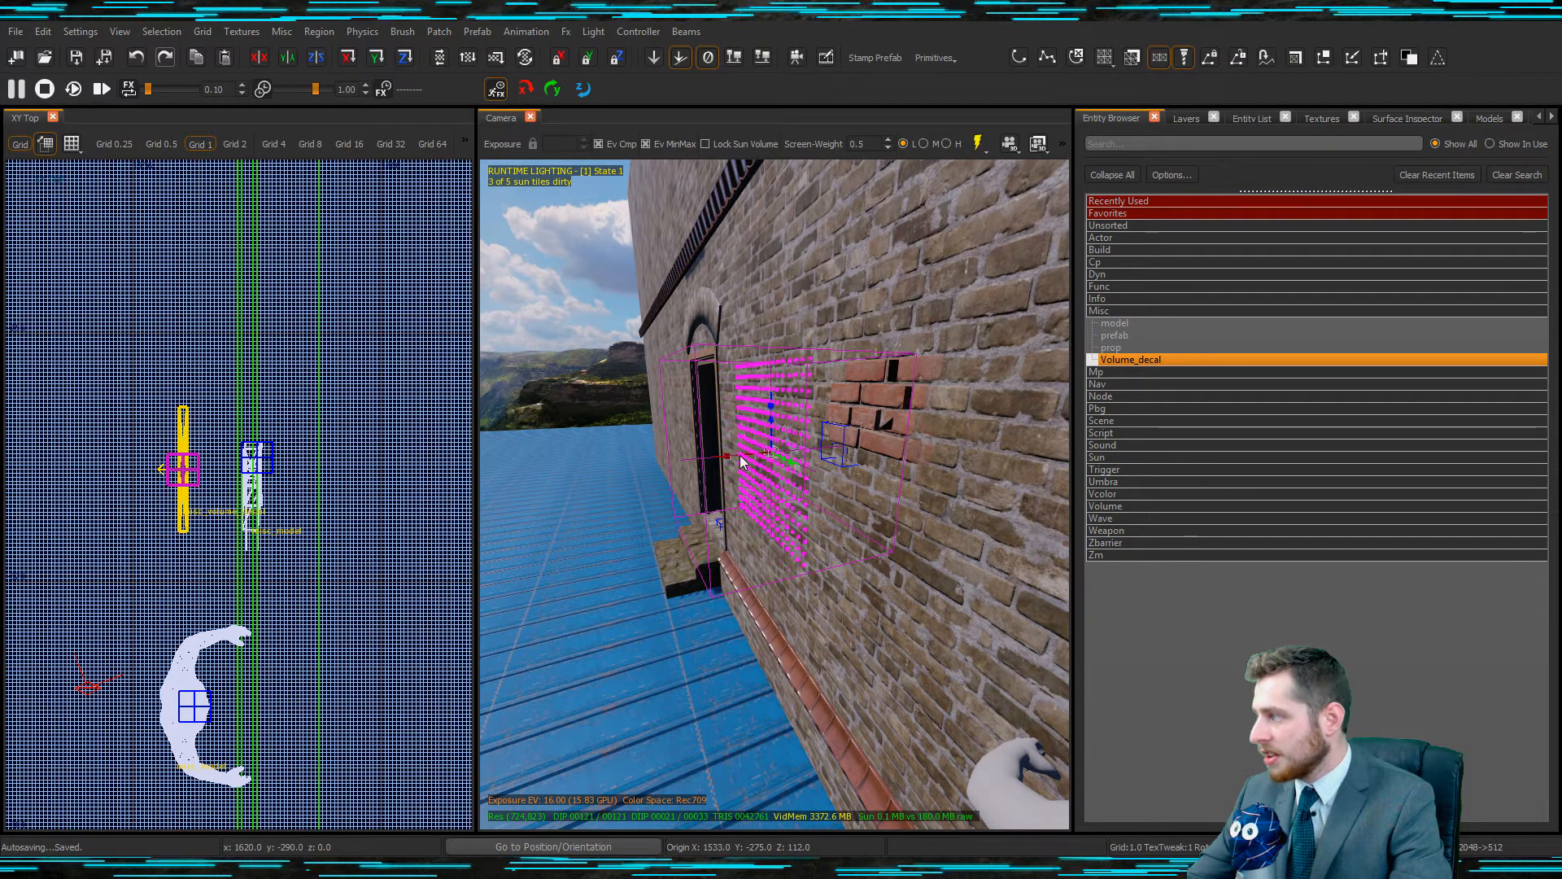
pyautogui.scroll(3, 188, 462)
pyautogui.moveTo(187, 462); pyautogui.dragTo(306, 525)
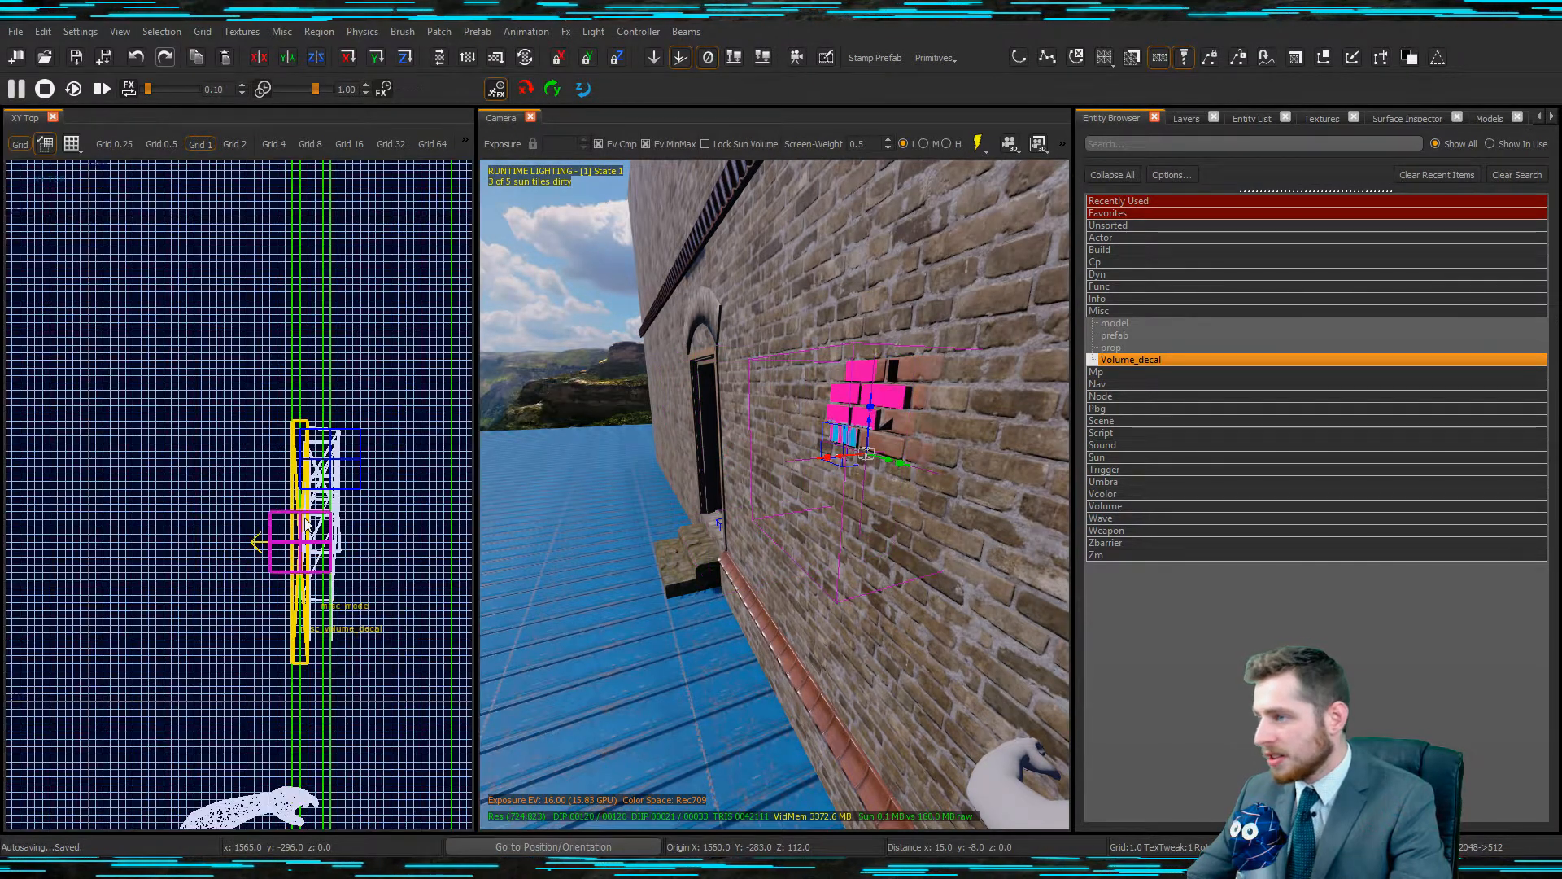
pyautogui.scroll(2, 306, 525)
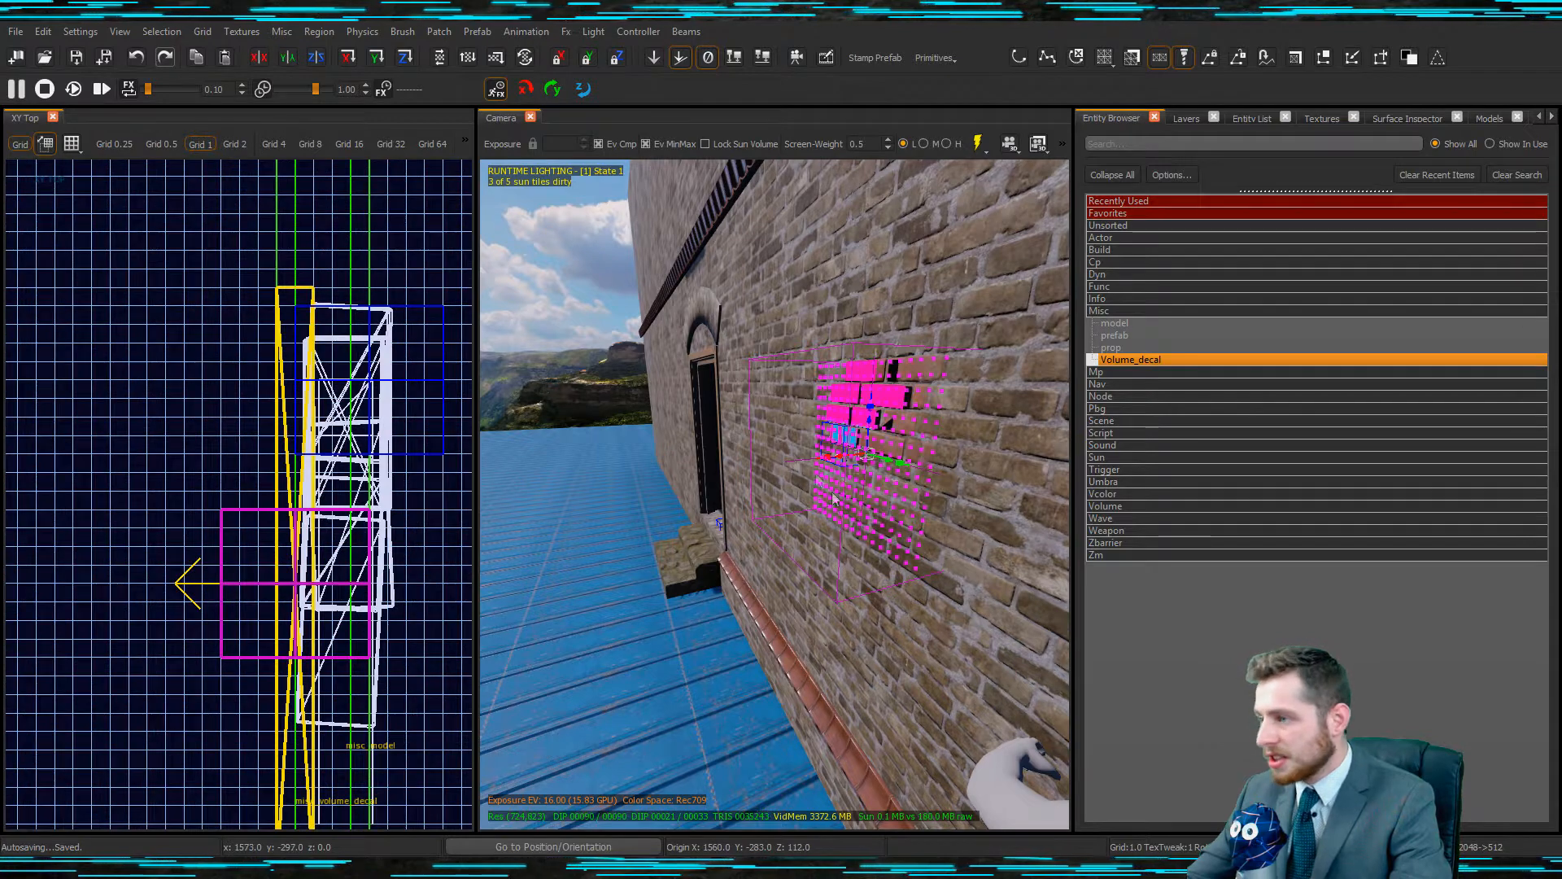
pyautogui.moveTo(828, 456); pyautogui.dragTo(826, 458)
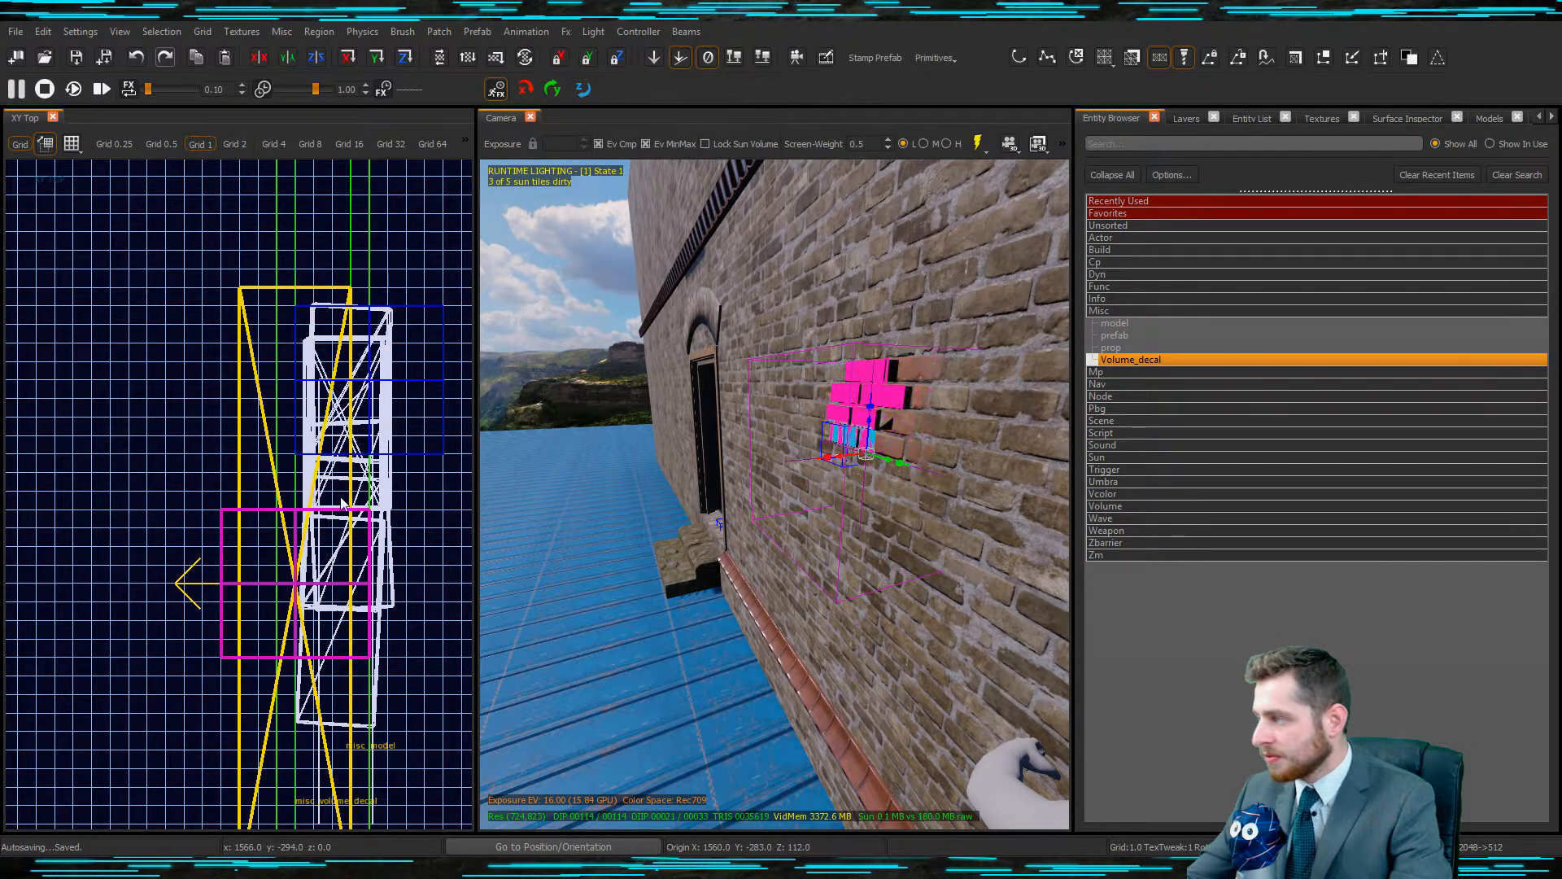
pyautogui.moveTo(339, 507); pyautogui.dragTo(339, 491)
pyautogui.moveTo(919, 457); pyautogui.dragTo(1026, 459, button='right')
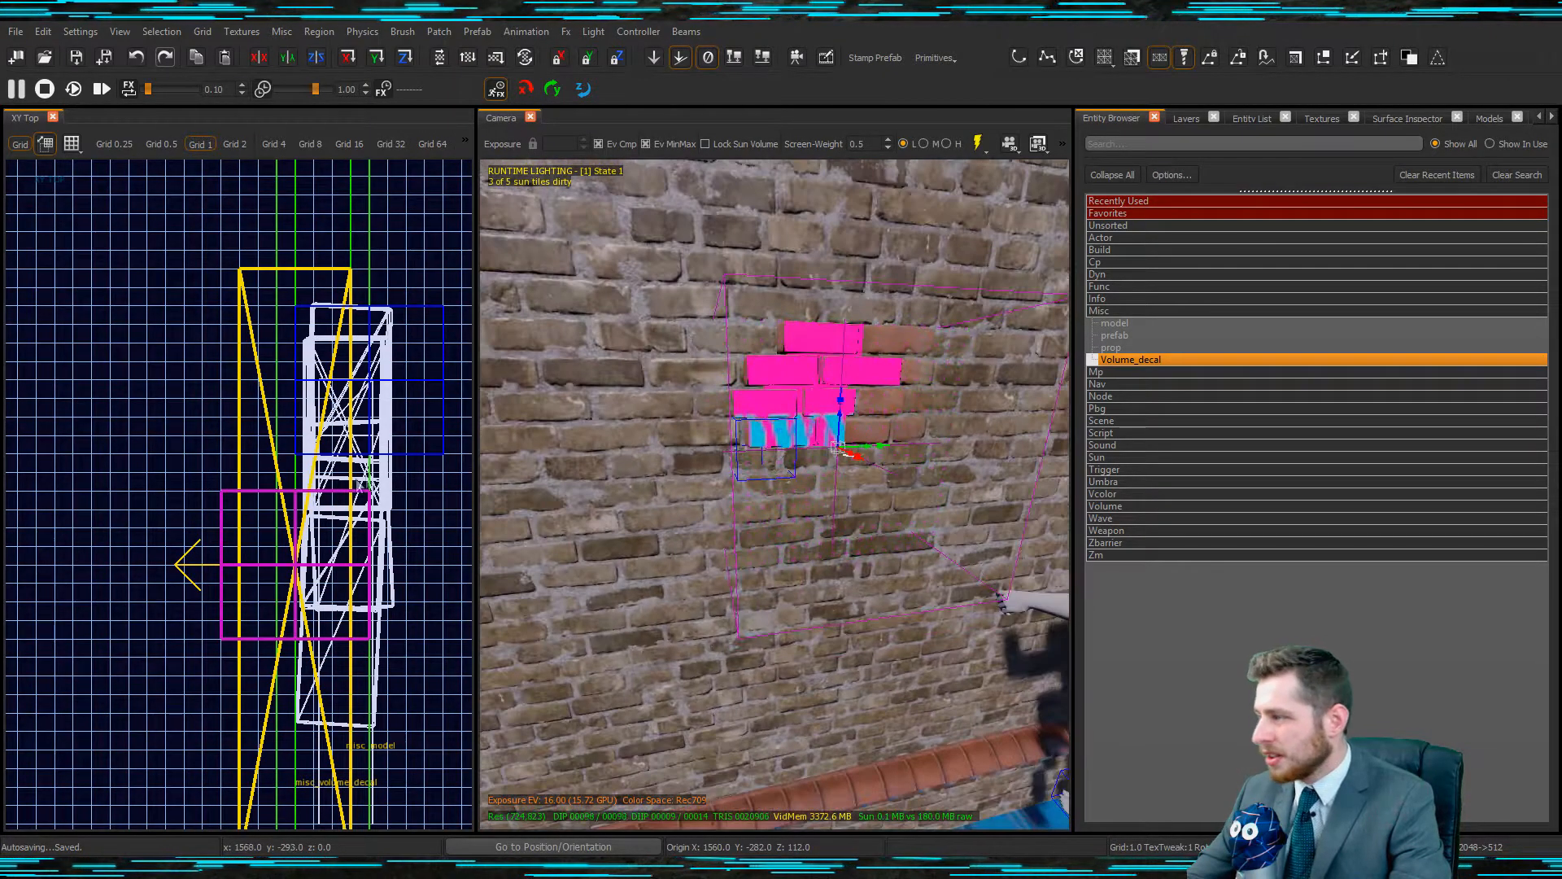
pyautogui.moveTo(289, 503); pyautogui.dragTo(307, 503)
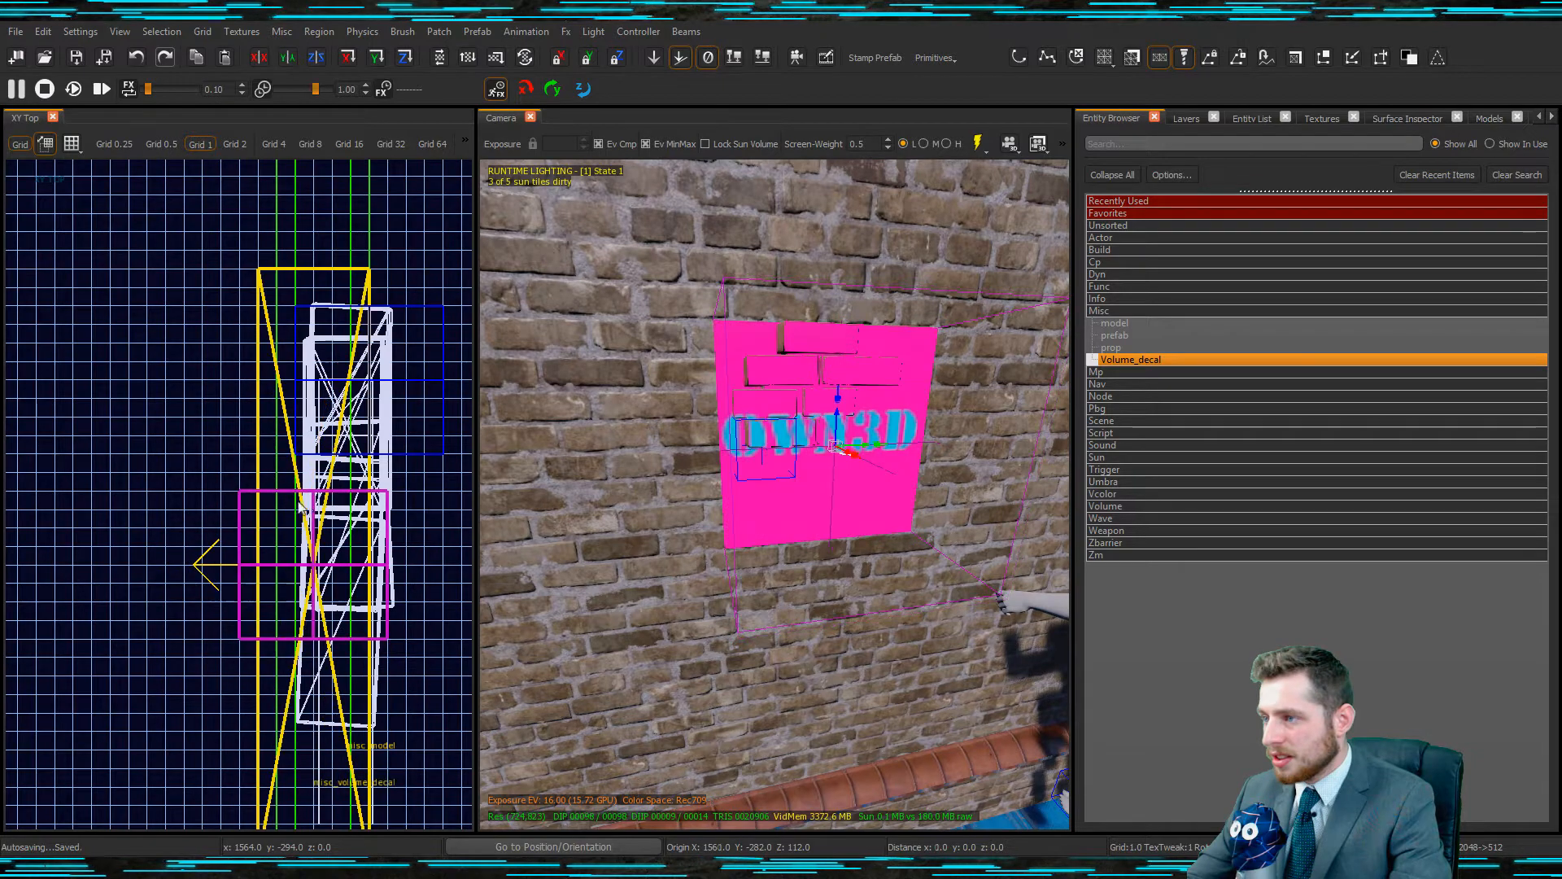
# Try the heavy grout brown blend texture on the decal, then apply t7_brick_worn_heavy_grout_brown from the brick textures in use.
pyautogui.press('t')
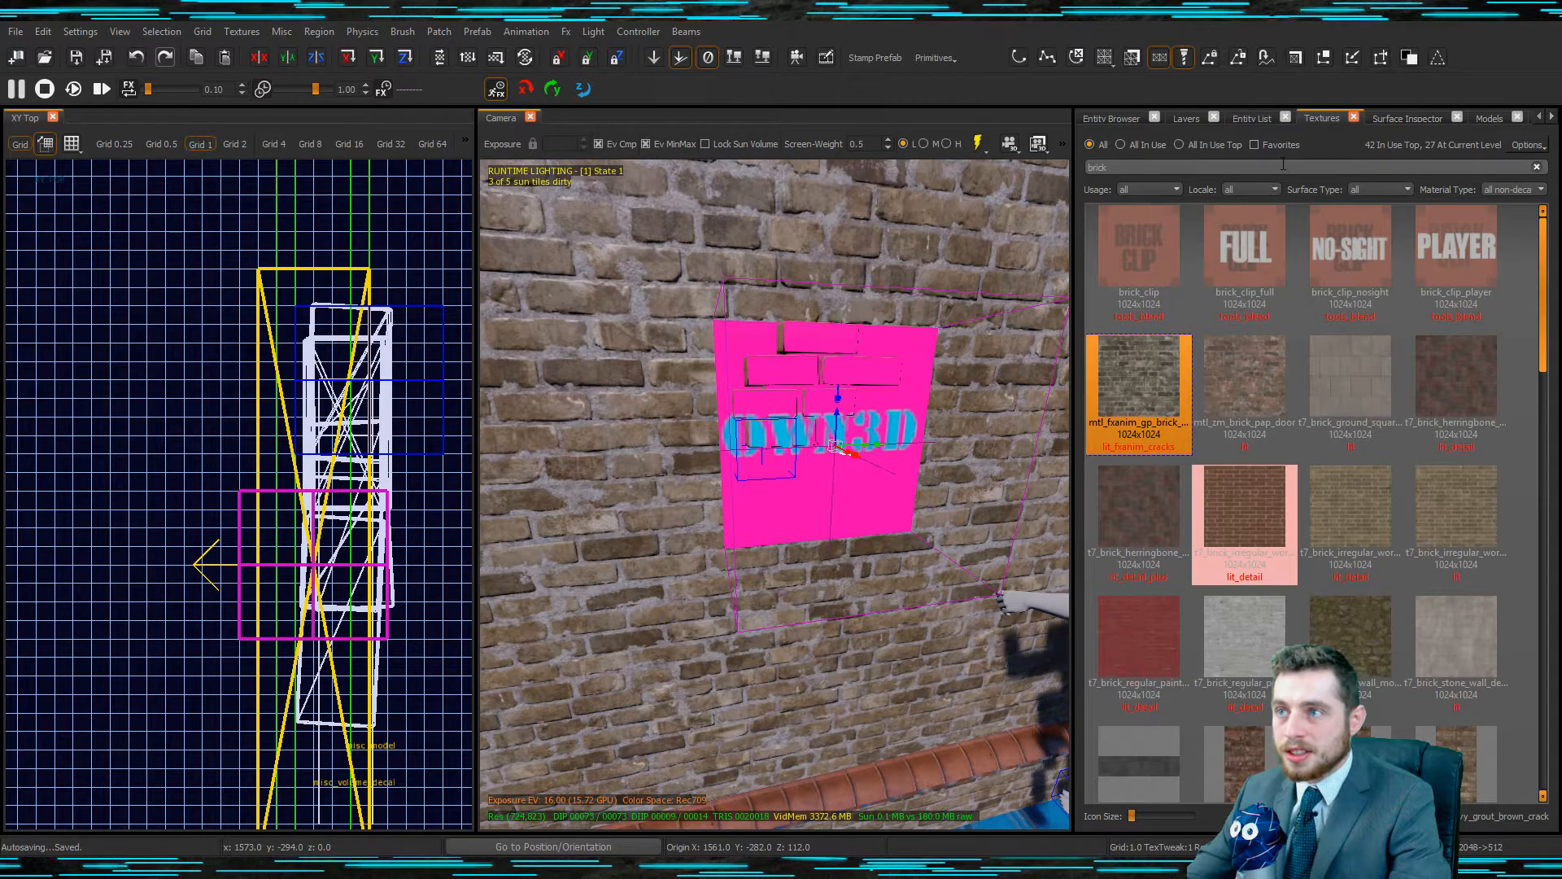
pyautogui.click(1506, 204)
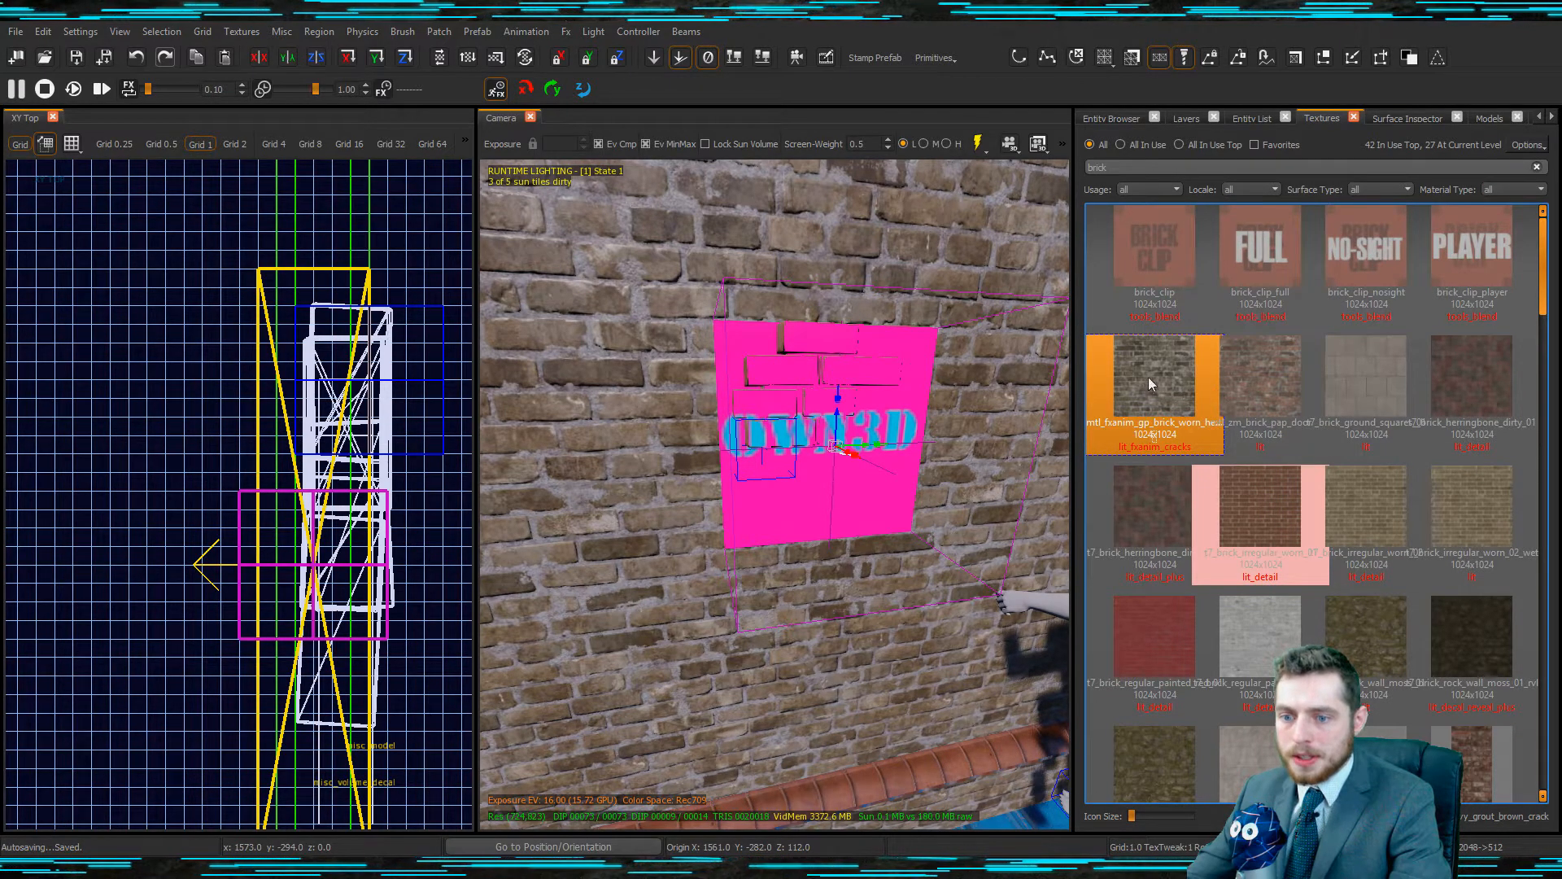
pyautogui.click(1133, 147)
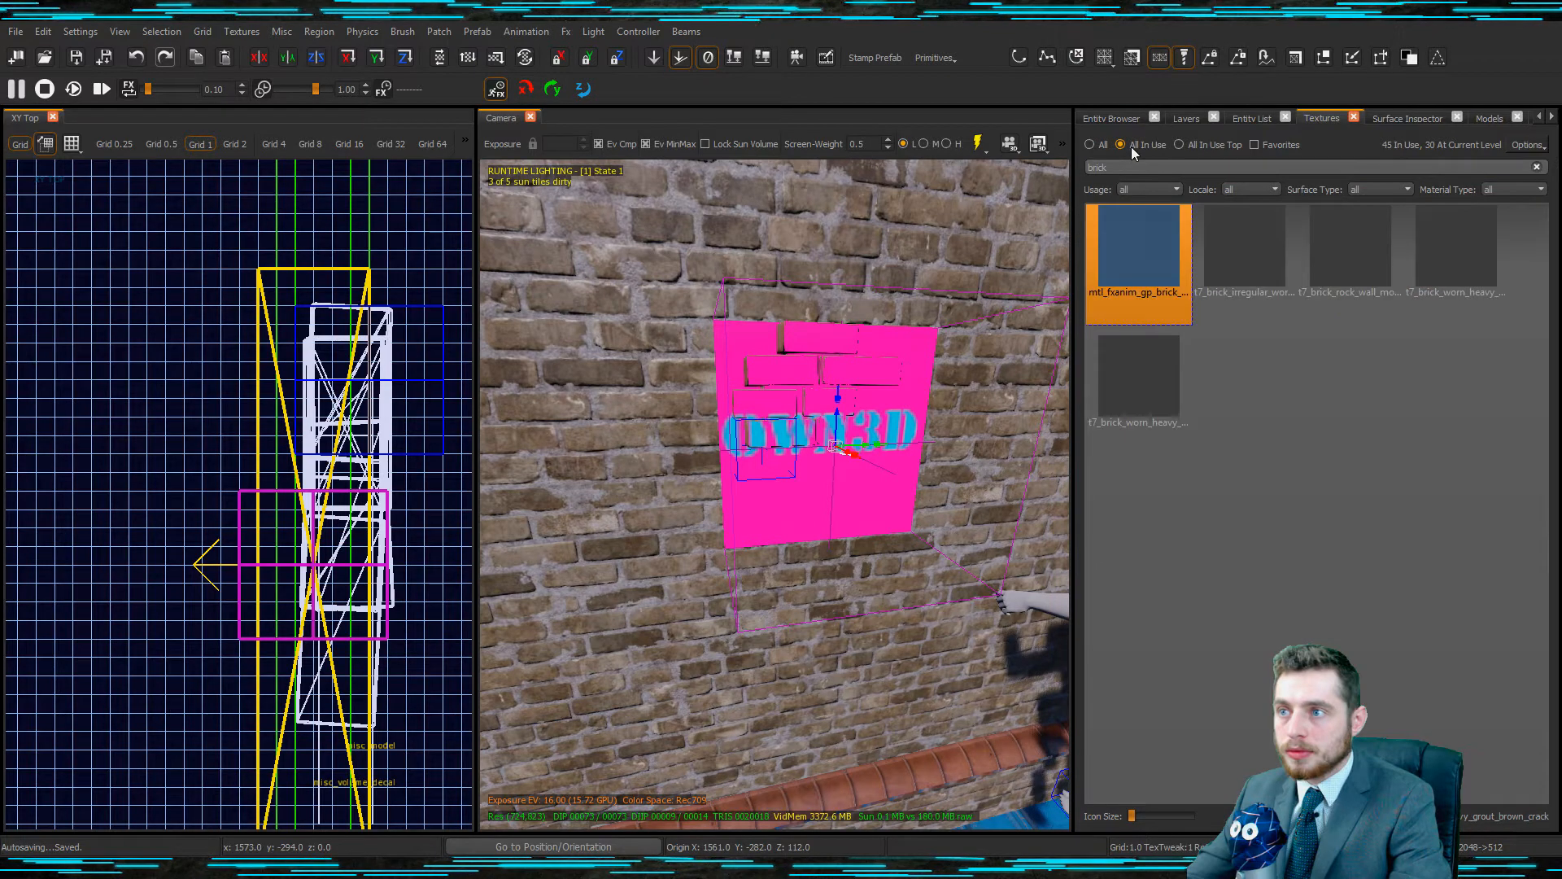
pyautogui.click(1174, 363)
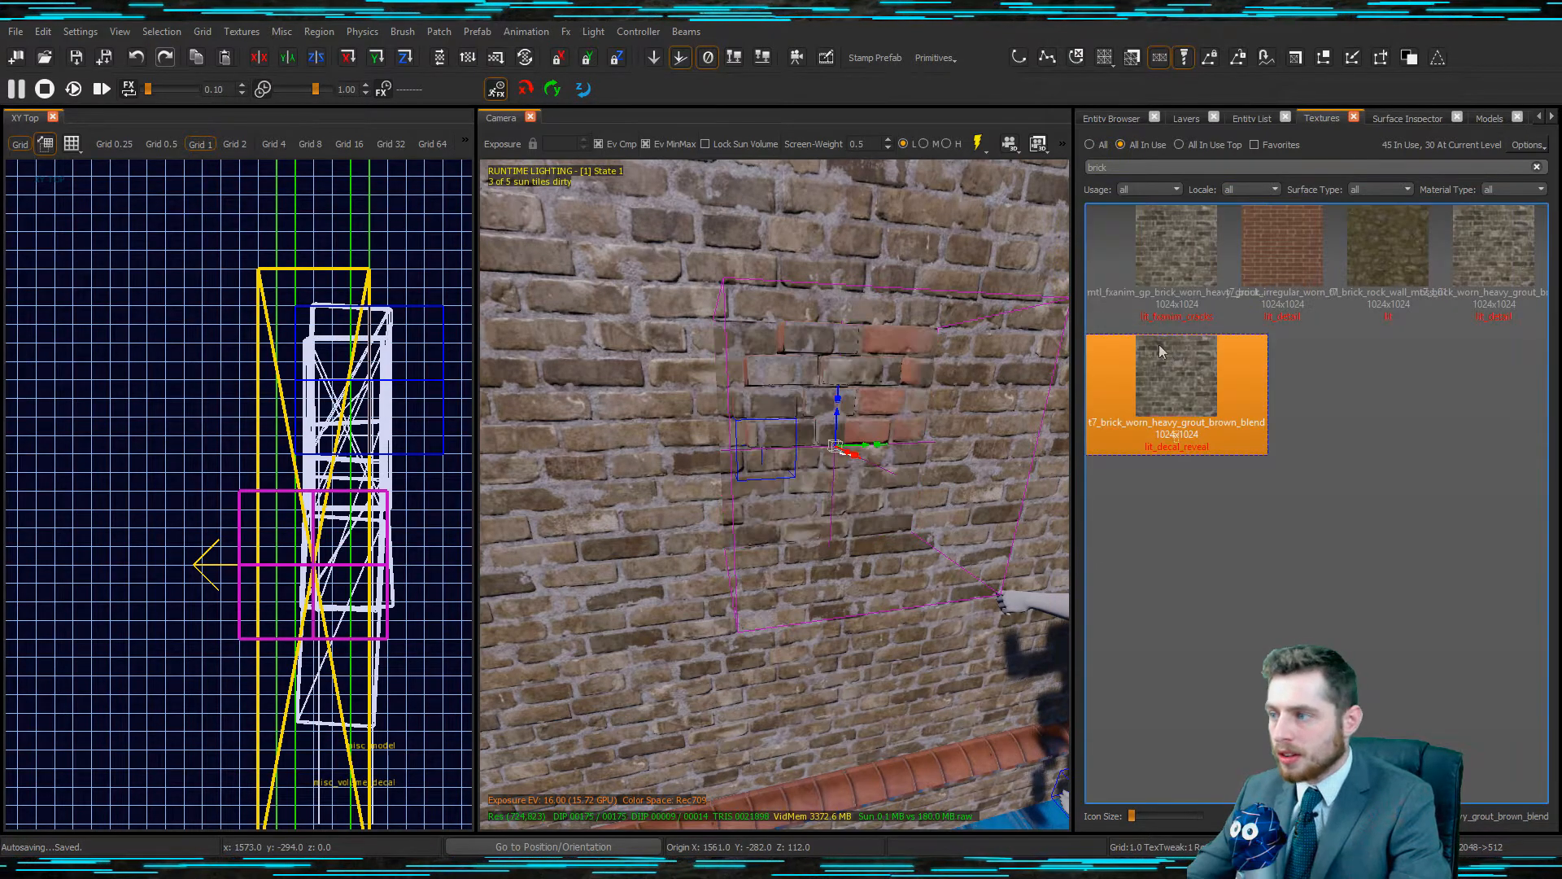
pyautogui.click(1502, 244)
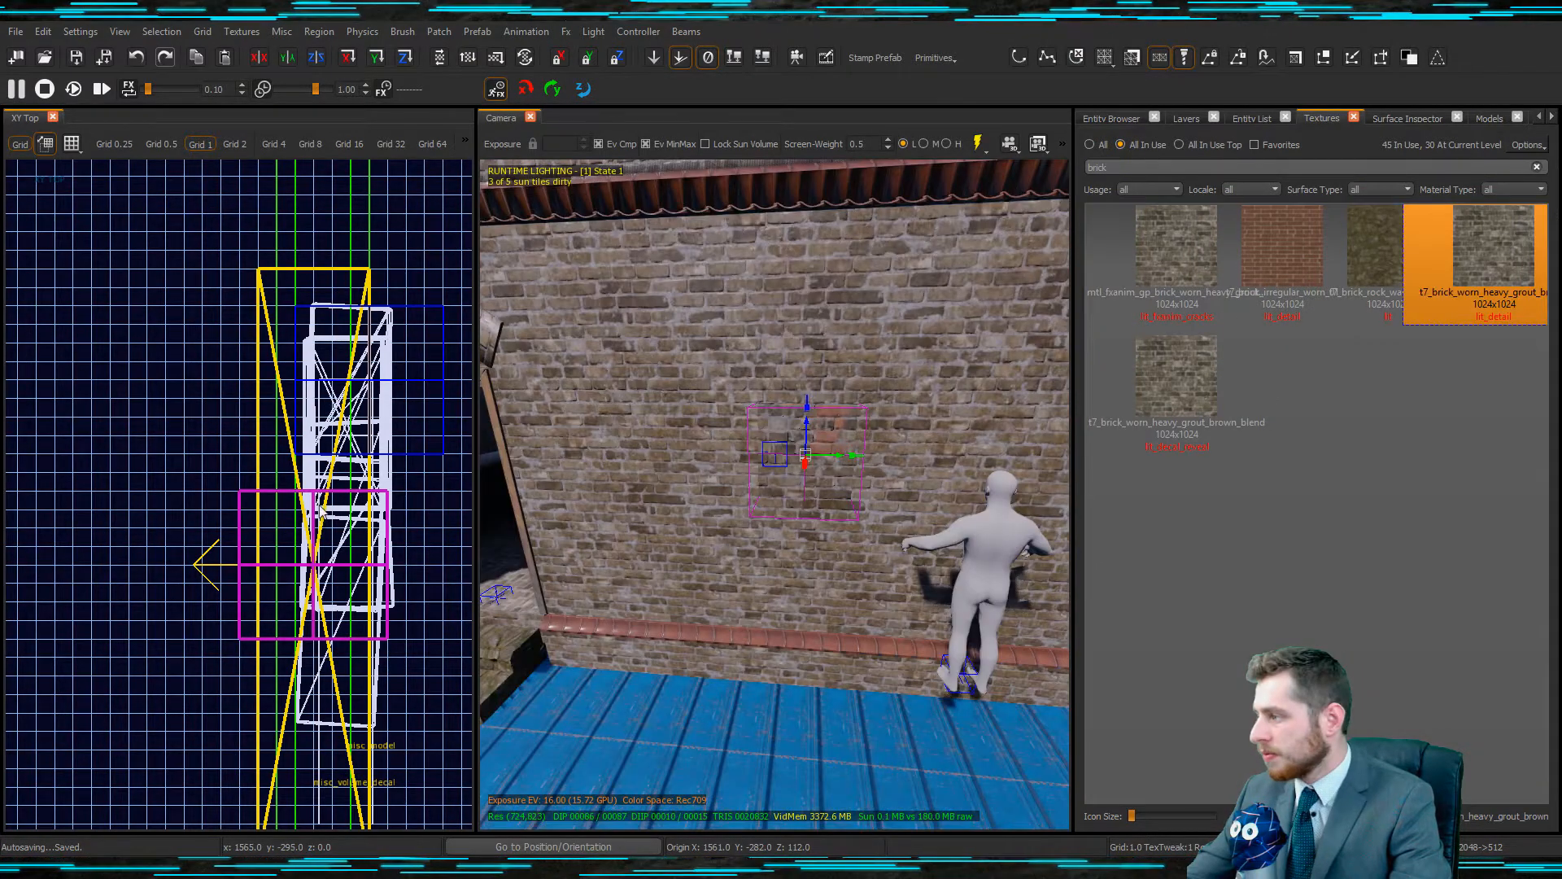
# Pull the volume decal outward, away from the wall and the red bricks.
pyautogui.moveTo(326, 516); pyautogui.dragTo(270, 514)
pyautogui.moveTo(667, 541); pyautogui.dragTo(759, 569, button='right')
pyautogui.press('Escape')
pyautogui.click(787, 511)
pyautogui.press('Escape')
pyautogui.click(710, 597)
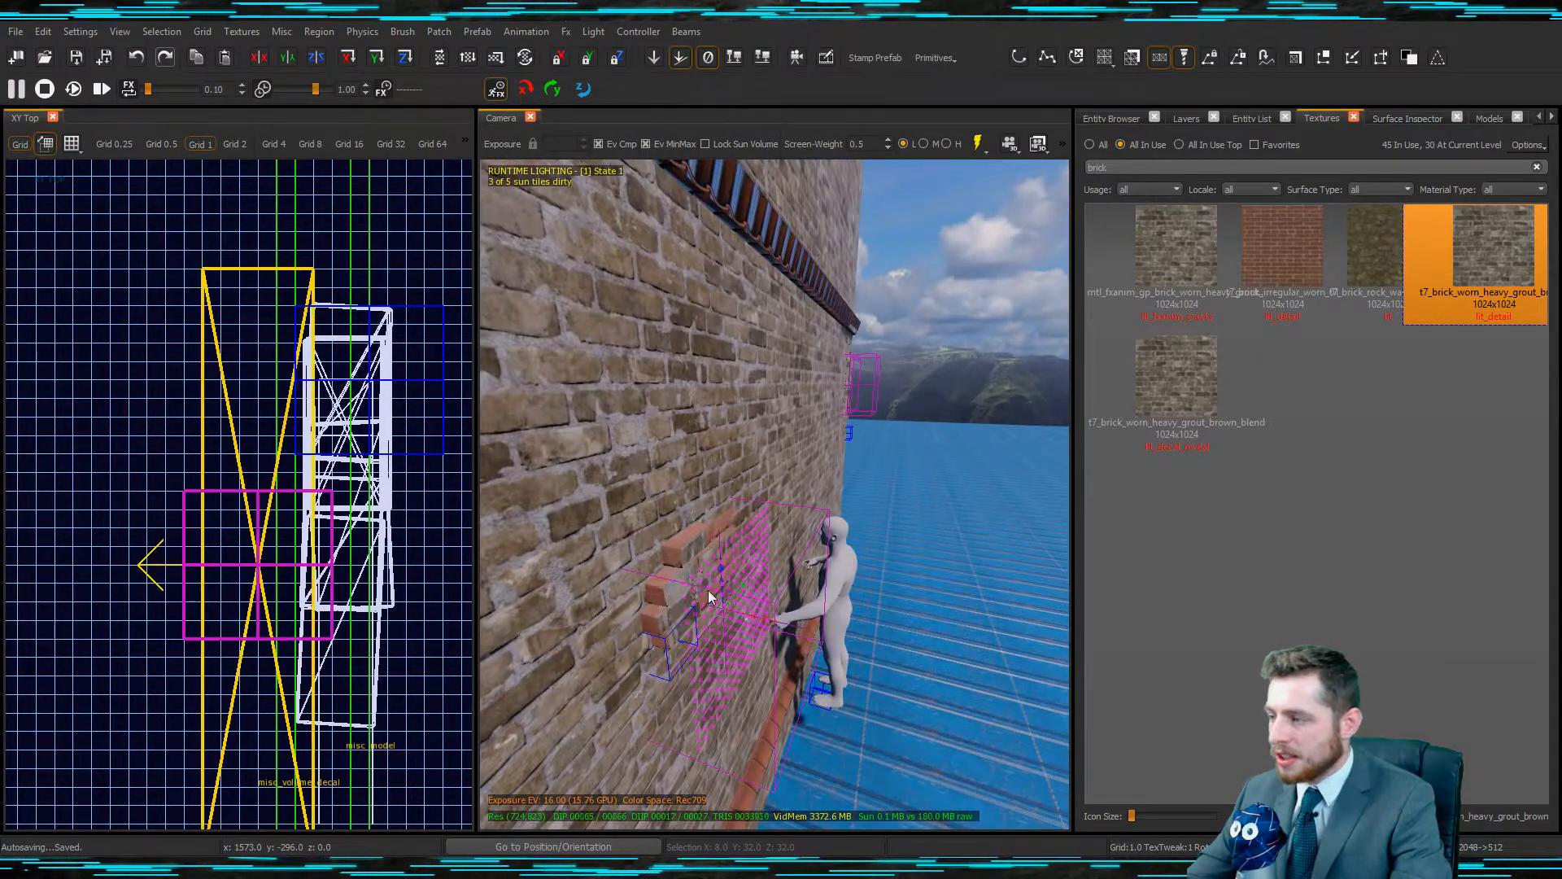
# Sink the red brick cluster model deeper into the brown wall.
pyautogui.click(672, 558)
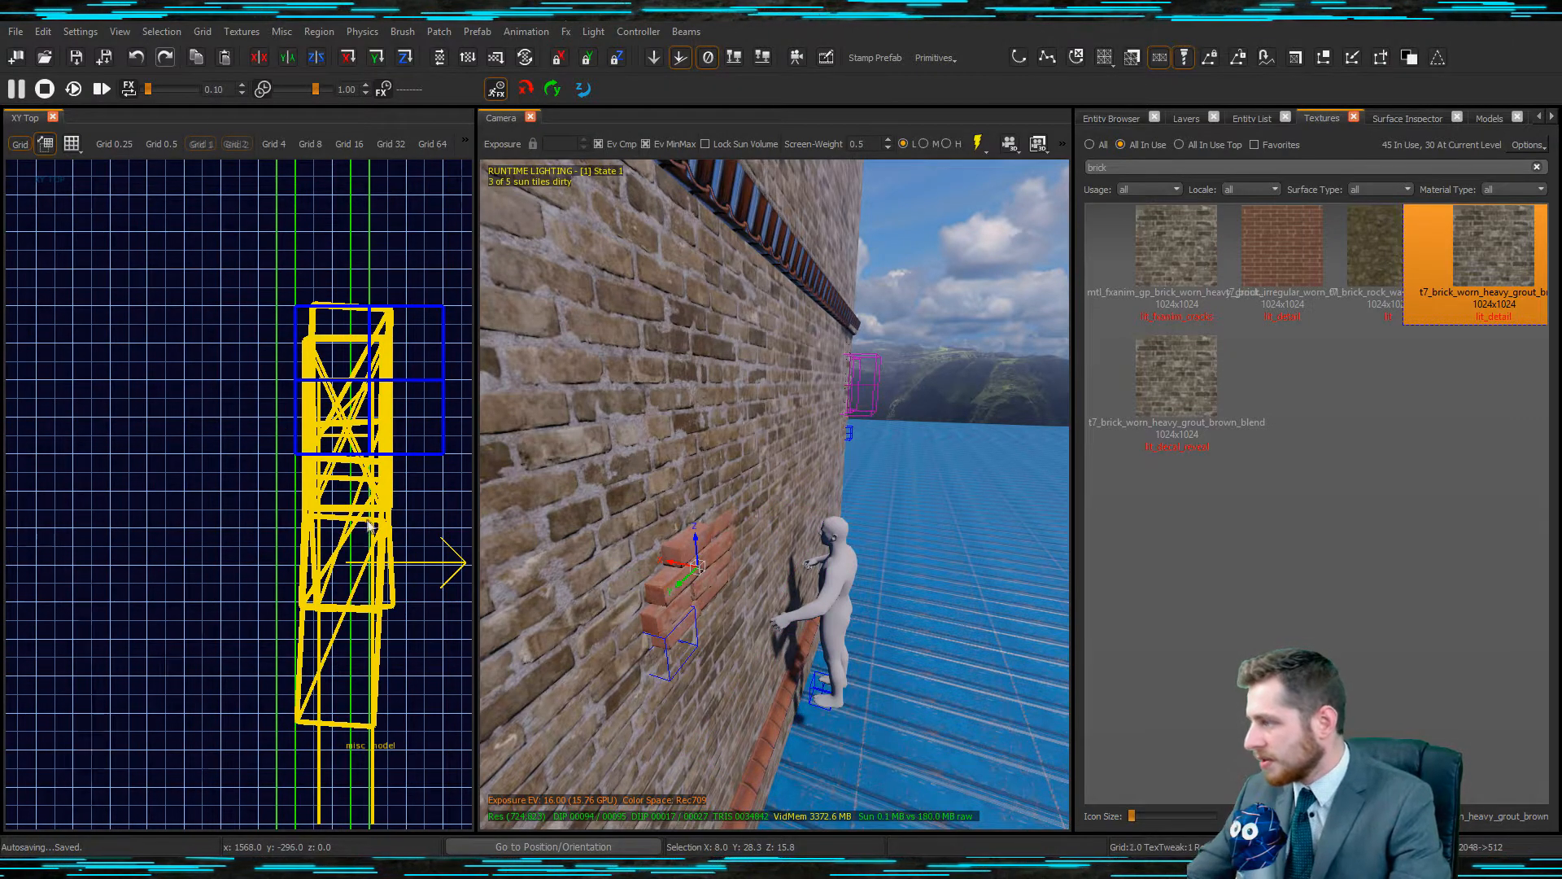
pyautogui.moveTo(358, 530); pyautogui.dragTo(399, 533)
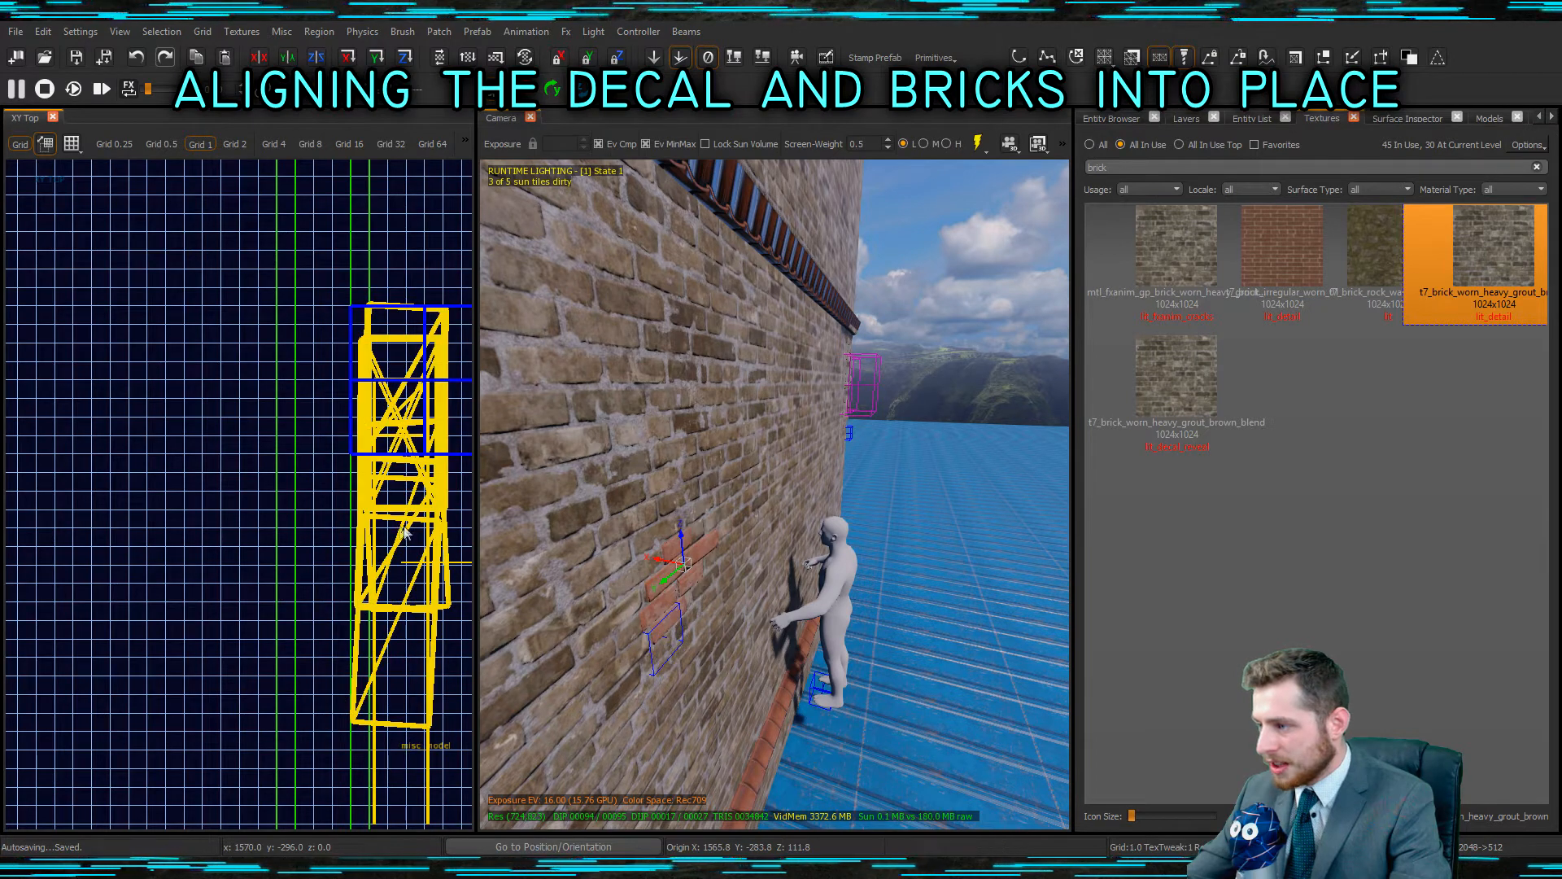
pyautogui.press('Escape')
# Move the volume decal back toward the wall and fine-tune its position over the brick faces with a 0.25 grid.
pyautogui.moveTo(900, 549); pyautogui.dragTo(892, 545, button='right')
pyautogui.hotkey('shift', 'h')
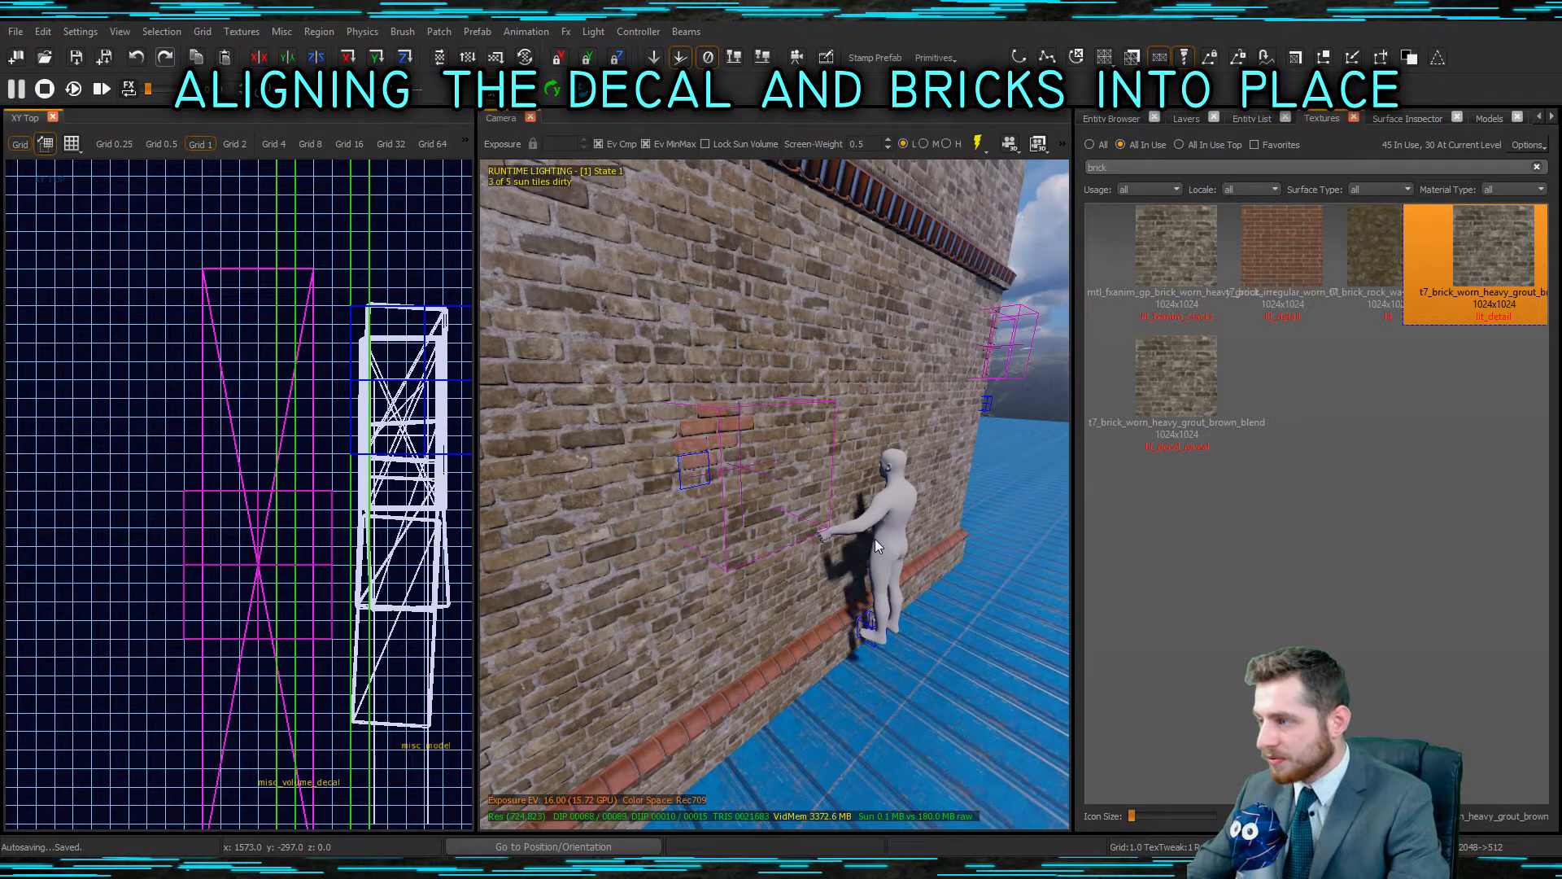
pyautogui.click(742, 465)
pyautogui.moveTo(266, 530); pyautogui.dragTo(314, 521)
pyautogui.press('[')
pyautogui.scroll(2, 374, 484)
pyautogui.scroll(-1, 358, 468)
pyautogui.press('[')
pyautogui.moveTo(317, 455); pyautogui.dragTo(323, 454)
# Select the volume decal on the wall and apply Lmap texturing to it.
pyautogui.press('Escape')
pyautogui.moveTo(794, 414)
pyautogui.mouseDown(button='right')
pyautogui.moveTo(741, 416)
pyautogui.moveTo(795, 413)
pyautogui.moveTo(799, 432)
pyautogui.moveTo(802, 413)
pyautogui.mouseUp(button='right')
pyautogui.press('w')
pyautogui.keyDown('shift'); pyautogui.click(799, 413); pyautogui.keyUp('shift')
pyautogui.press('s')
pyautogui.press('w')
pyautogui.press('s')
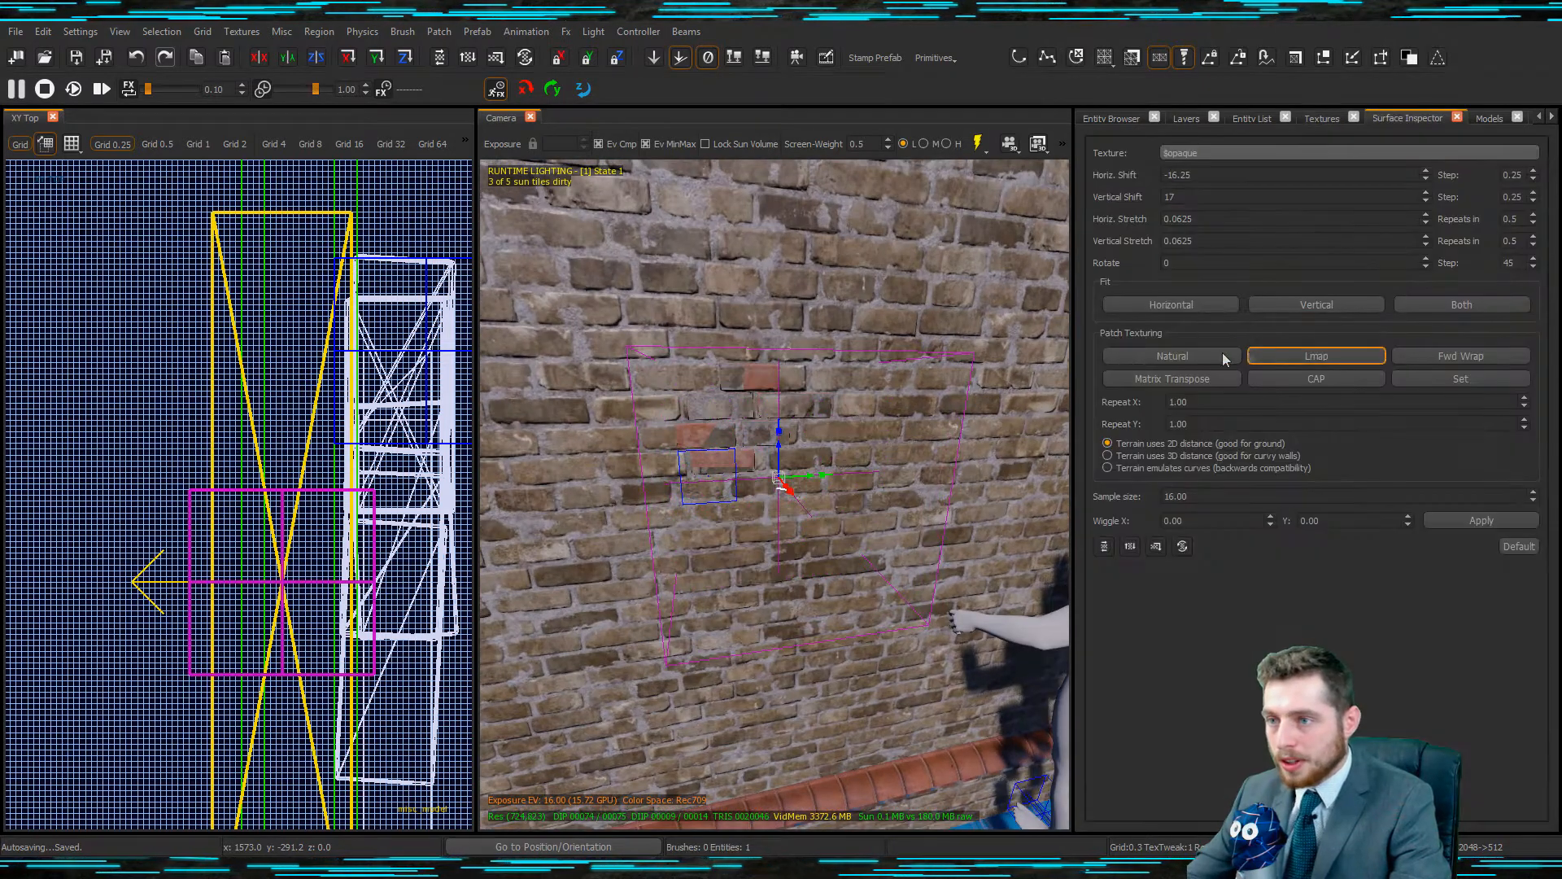
pyautogui.click(1309, 355)
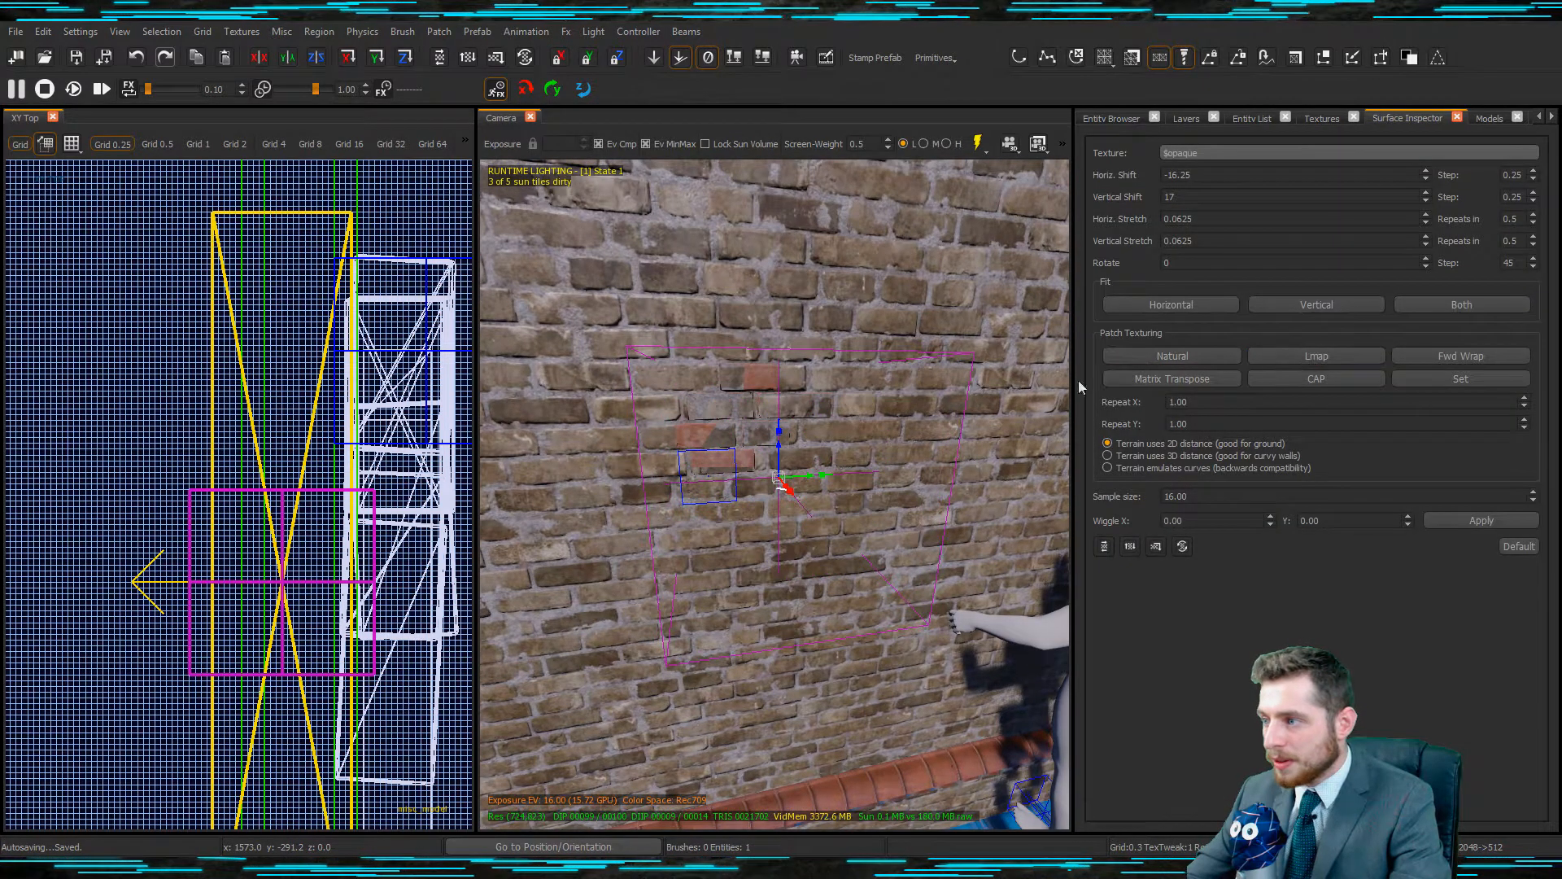
# Apply the t7_brick_worn_heavy_grout_brown_blend texture to the decal and show it among all brick textures.
pyautogui.press('t')
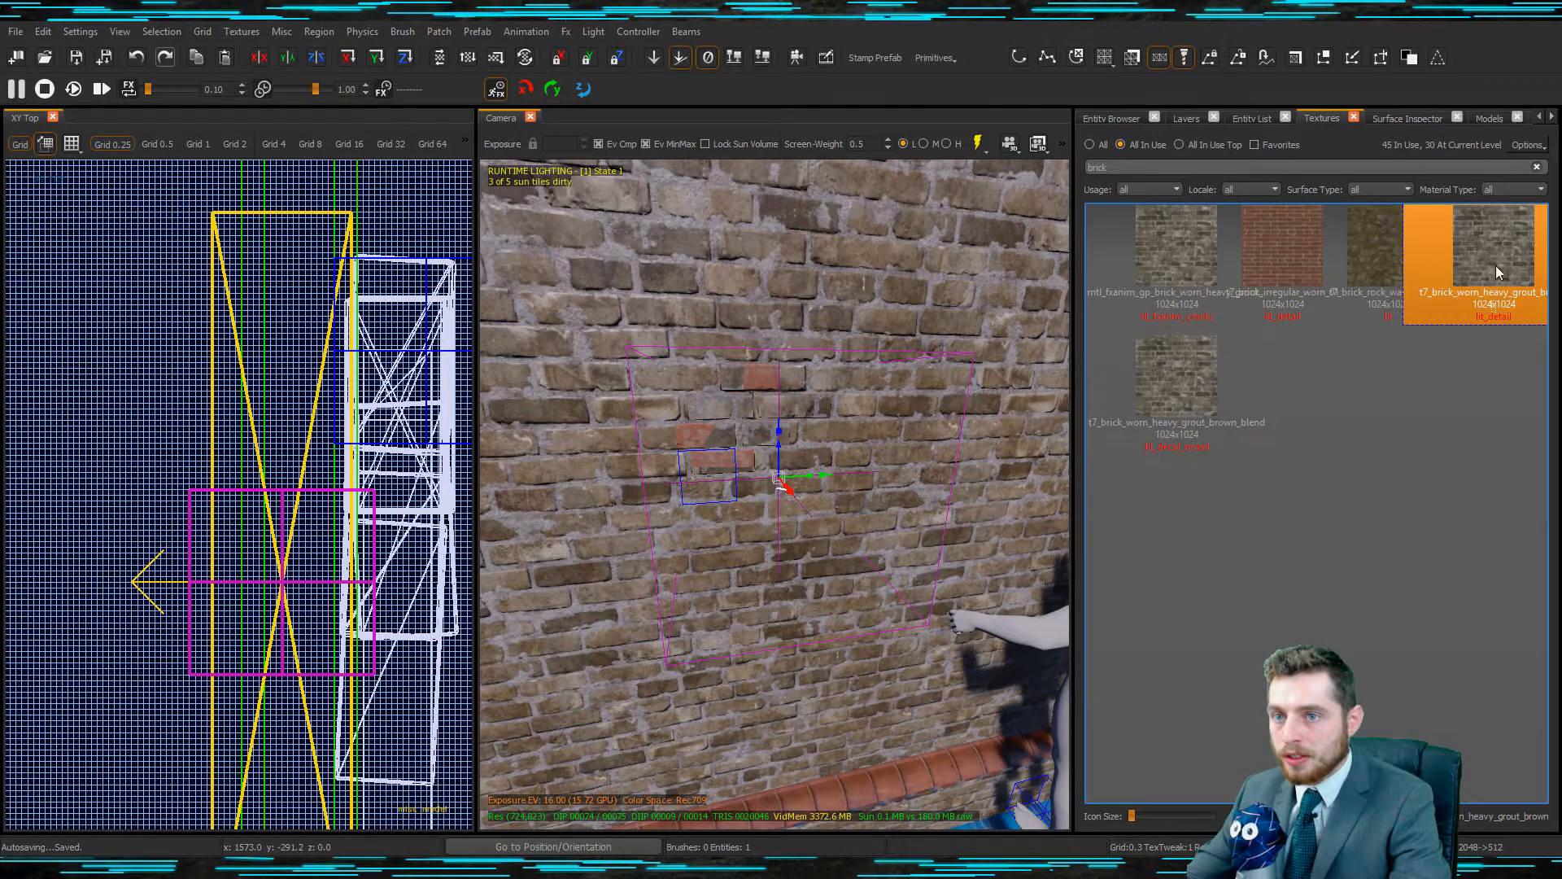
pyautogui.click(1168, 400)
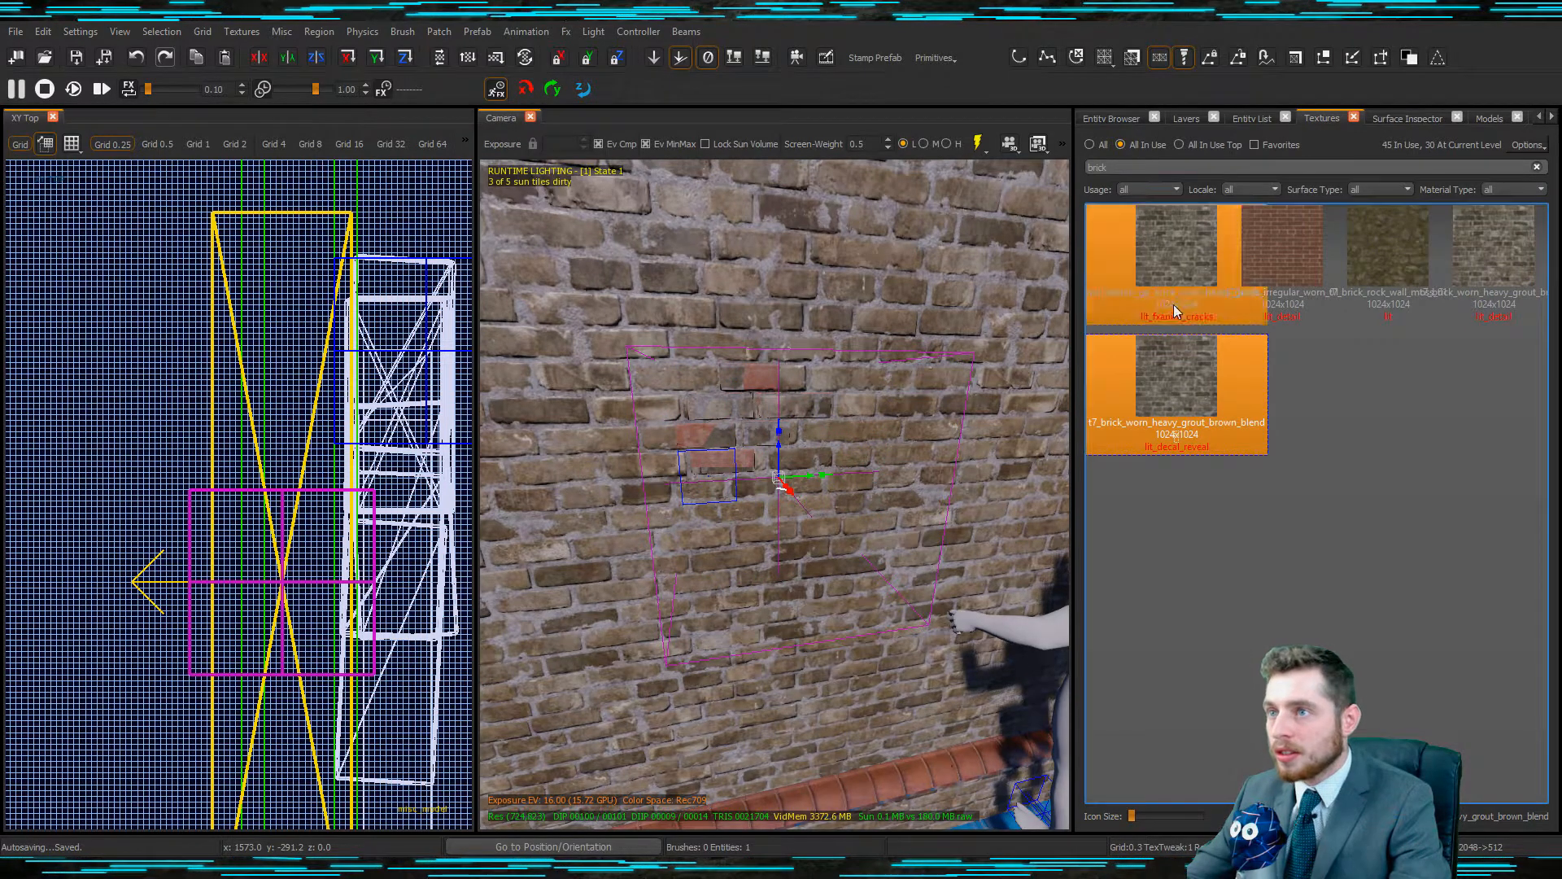
pyautogui.click(1095, 140)
pyautogui.scroll(-5, 842, 525)
pyautogui.press('Escape')
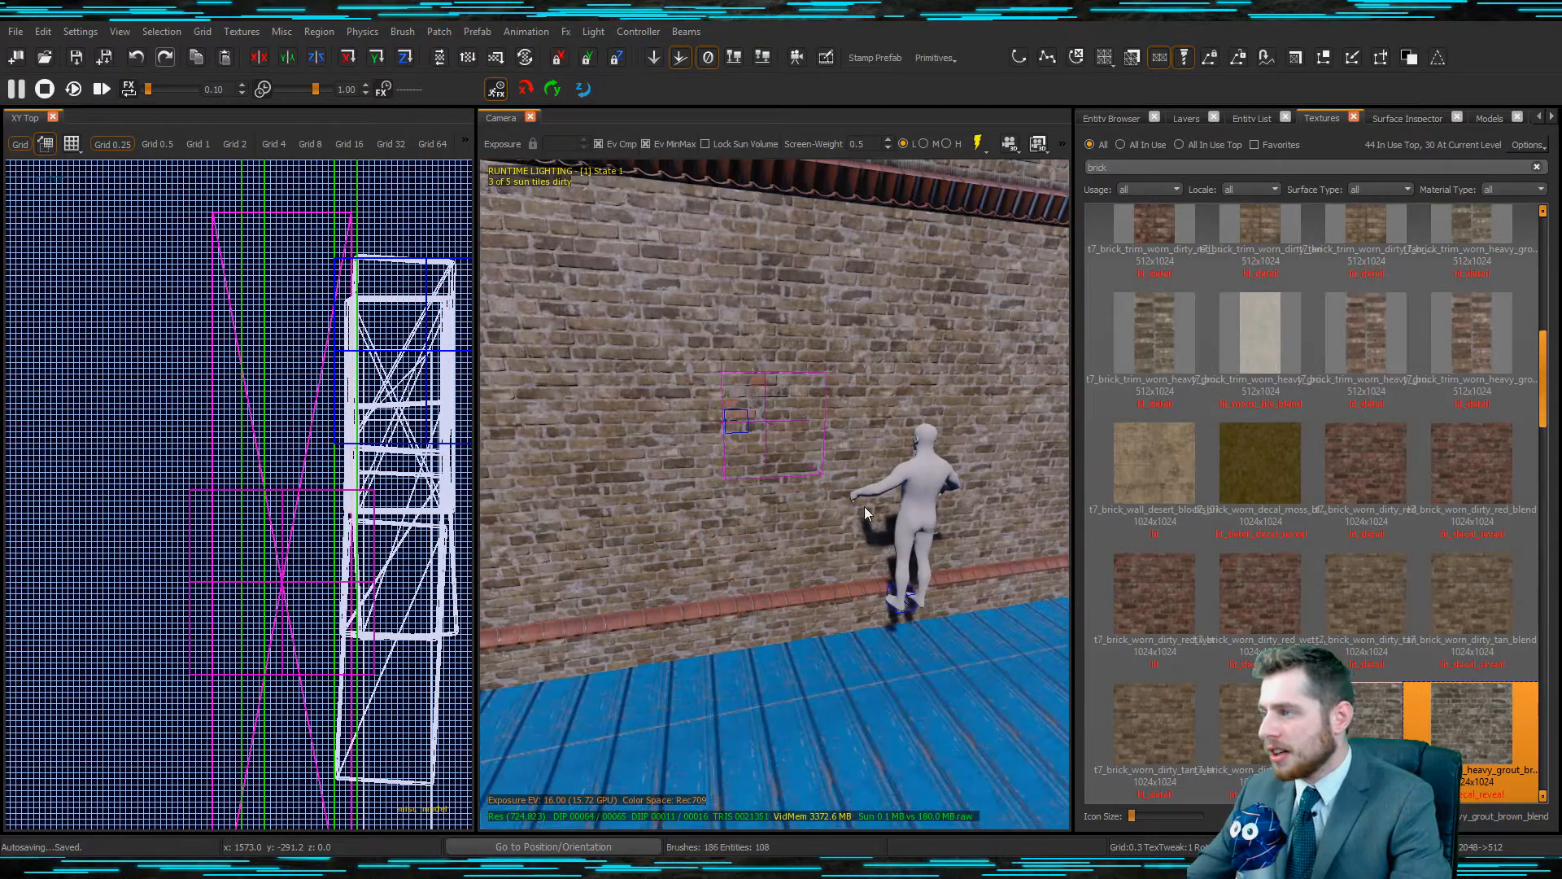
# Place the tall p7_brick_clean_breakout corner model at the building's outer corner, using the game view.
pyautogui.moveTo(864, 506)
pyautogui.mouseDown(button='right')
pyautogui.moveTo(865, 537)
pyautogui.moveTo(850, 506)
pyautogui.moveTo(871, 493)
pyautogui.moveTo(854, 475)
pyautogui.moveTo(932, 475)
pyautogui.moveTo(857, 476)
pyautogui.mouseUp(button='right')
pyautogui.press('g')
pyautogui.press('m')
pyautogui.moveTo(1326, 350); pyautogui.dragTo(778, 585)
pyautogui.scroll(-3, 337, 496)
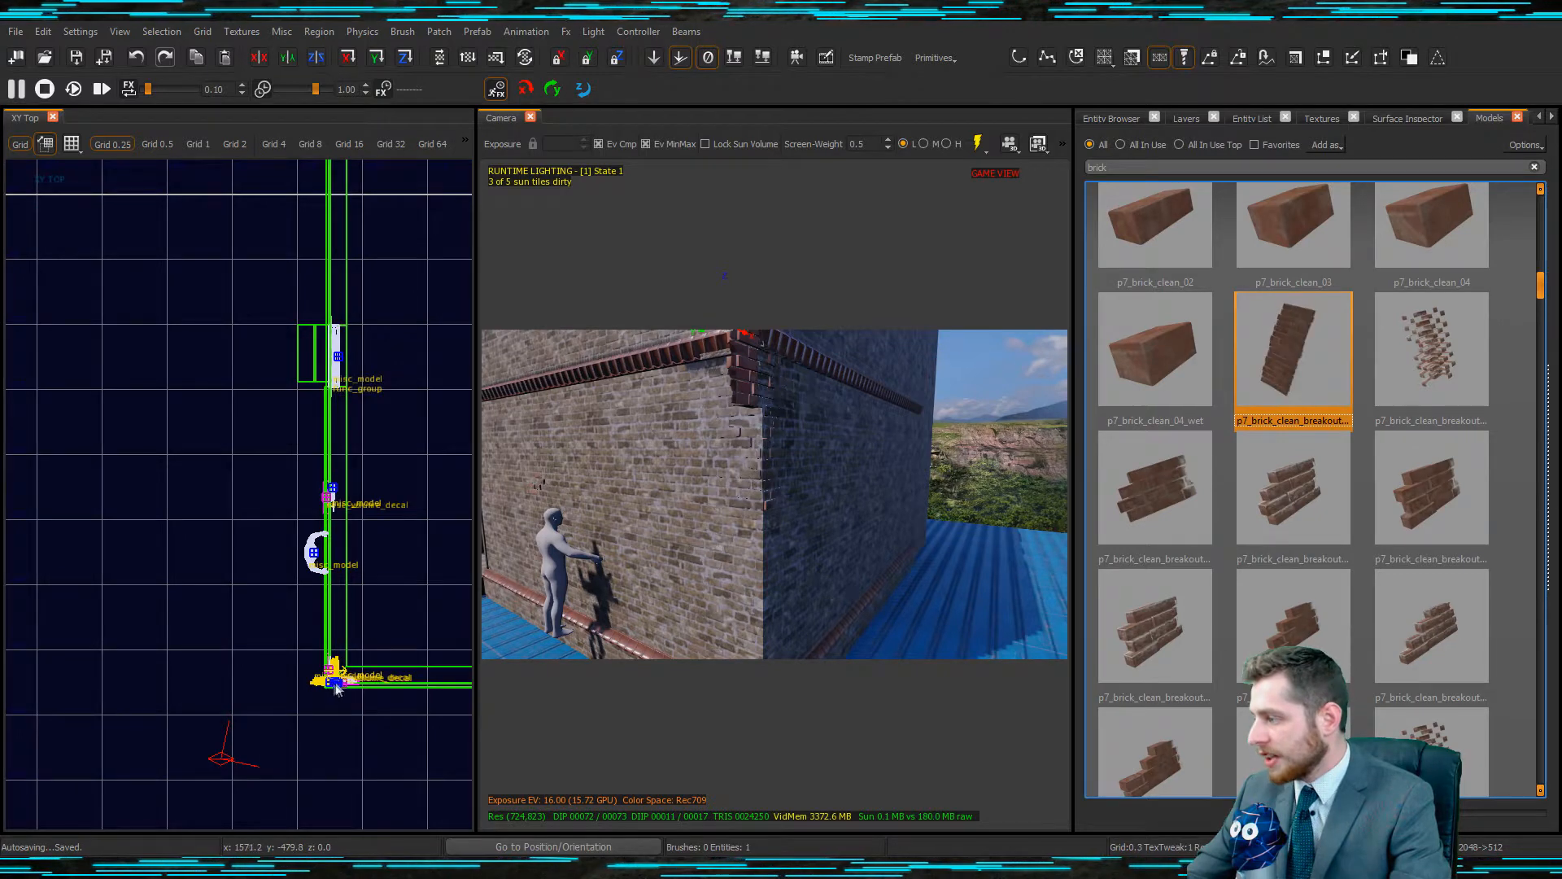
# Rotate the corner brick model about Z and move it to wrap around the building's outer corner.
pyautogui.scroll(3, 330, 715)
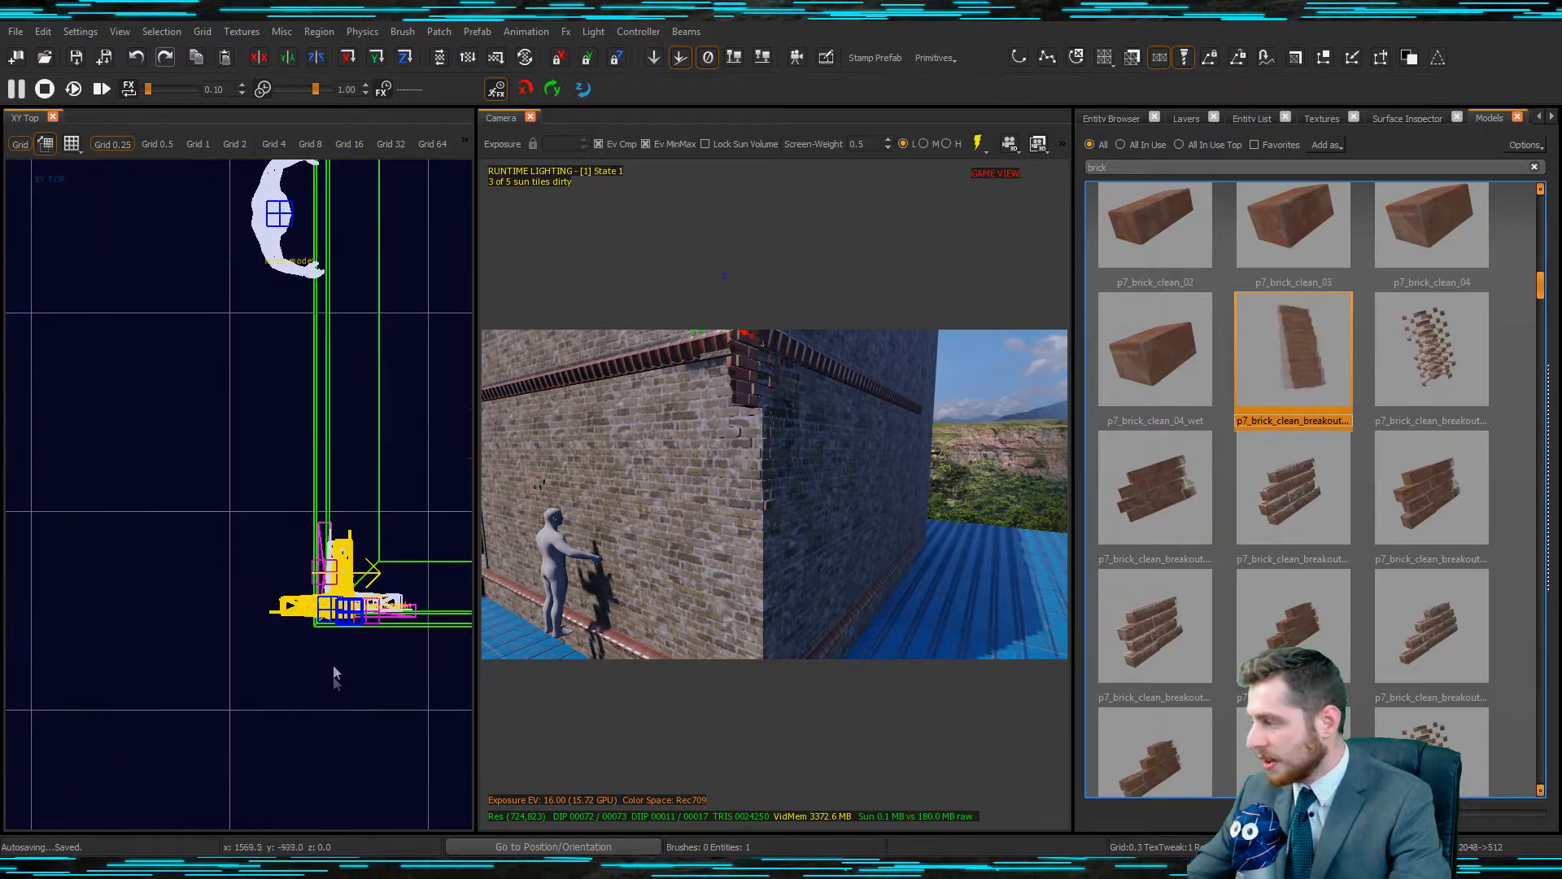
pyautogui.click(402, 60)
pyautogui.moveTo(275, 612); pyautogui.dragTo(329, 620)
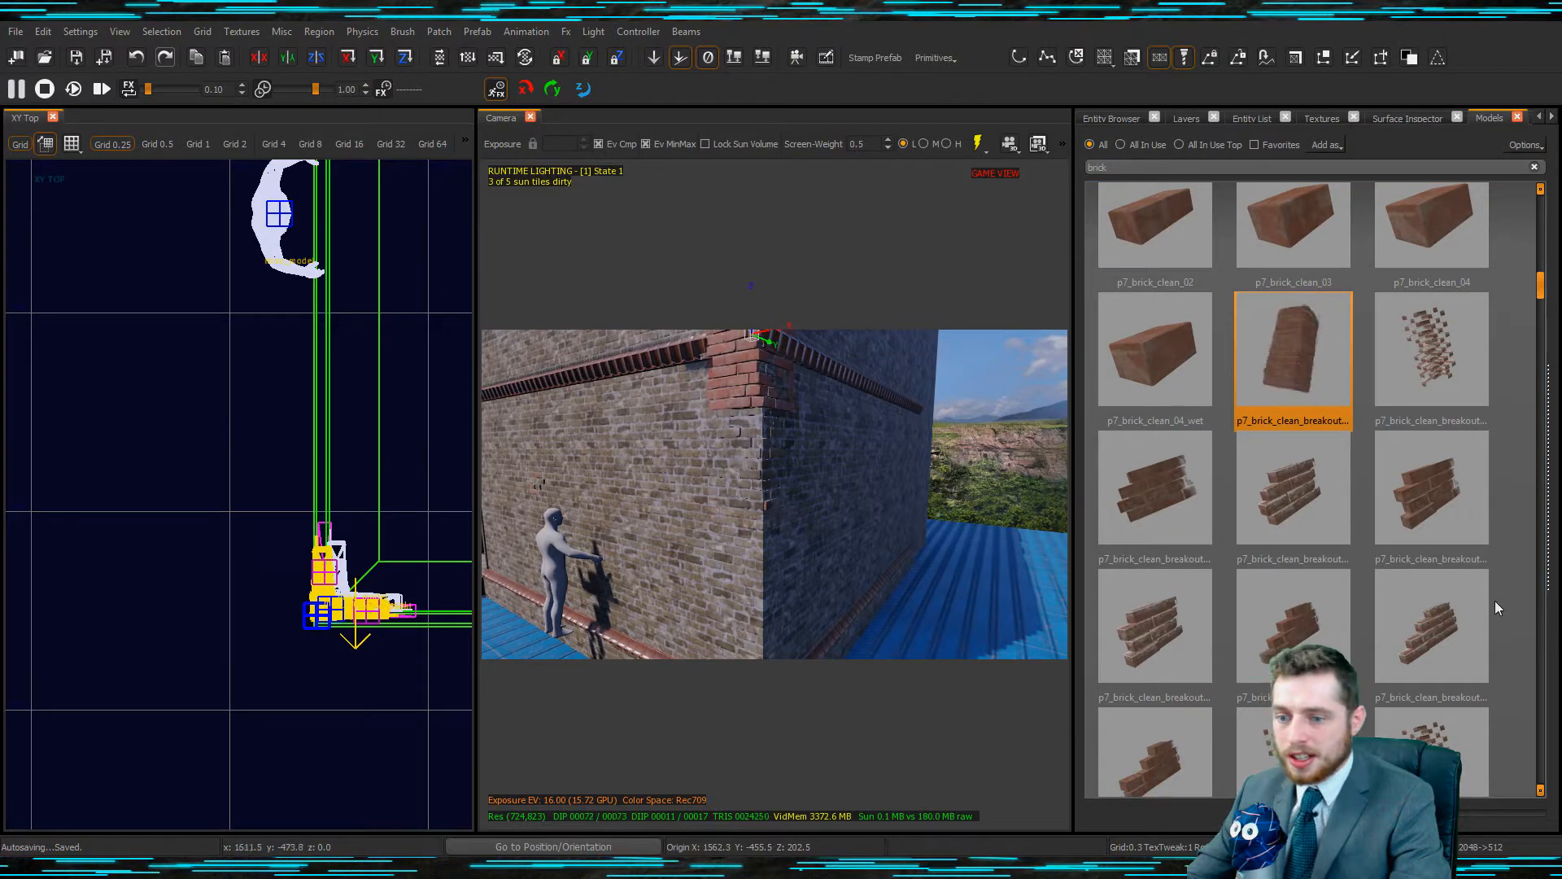
# Move the corner brick model down the building's outer corner to a height of about Z 104, using the front view.
pyautogui.click(1458, 625)
pyautogui.scroll(-3, 1315, 488)
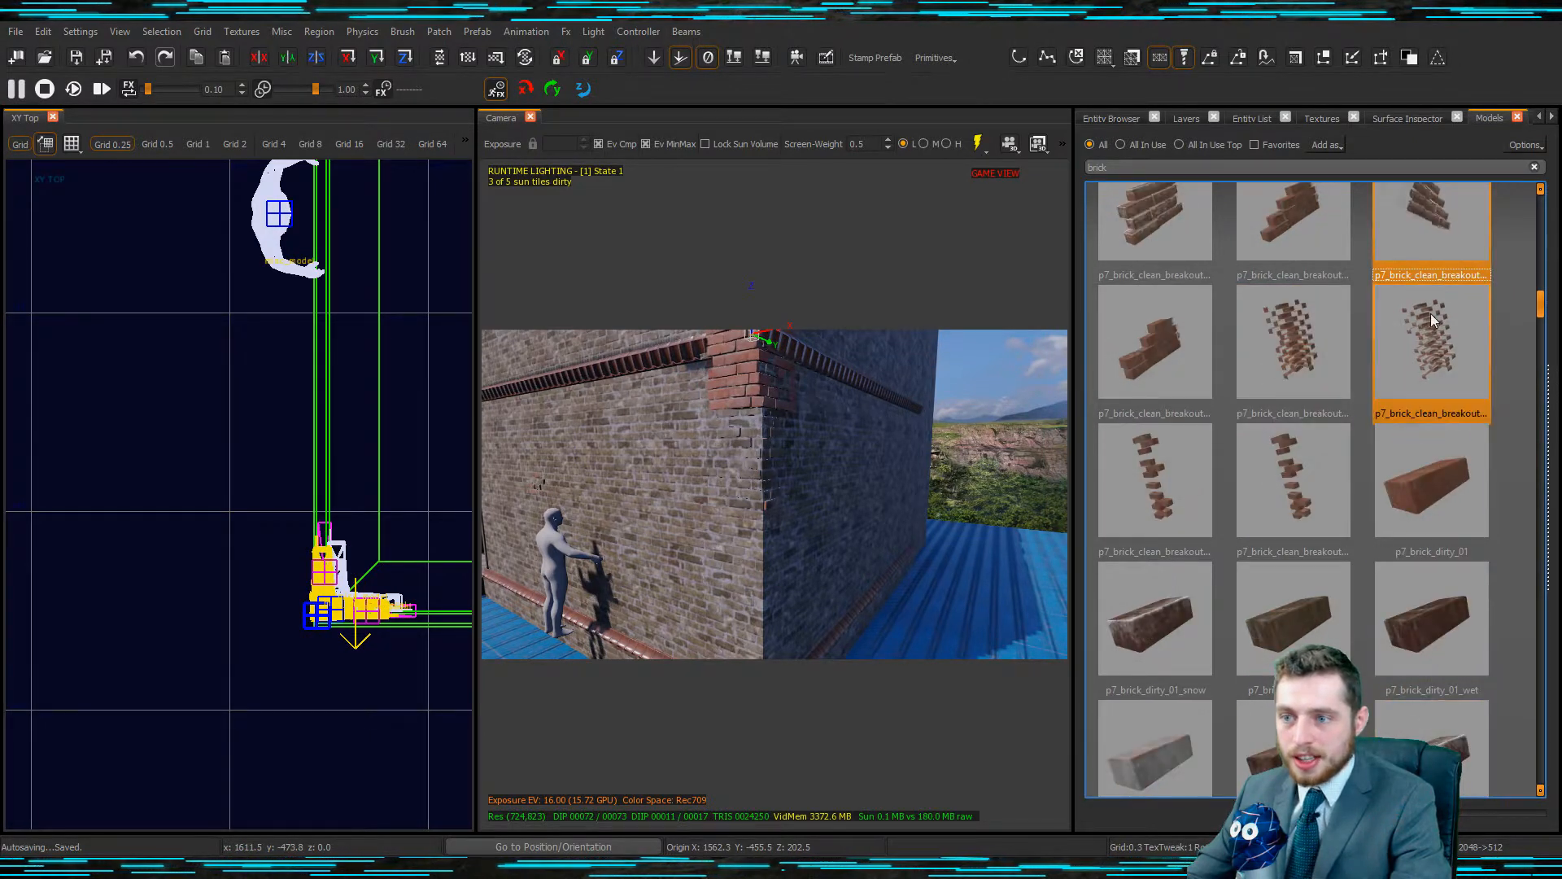
pyautogui.hotkey('ctrl', 'Tab')
pyautogui.moveTo(252, 547); pyautogui.dragTo(255, 795)
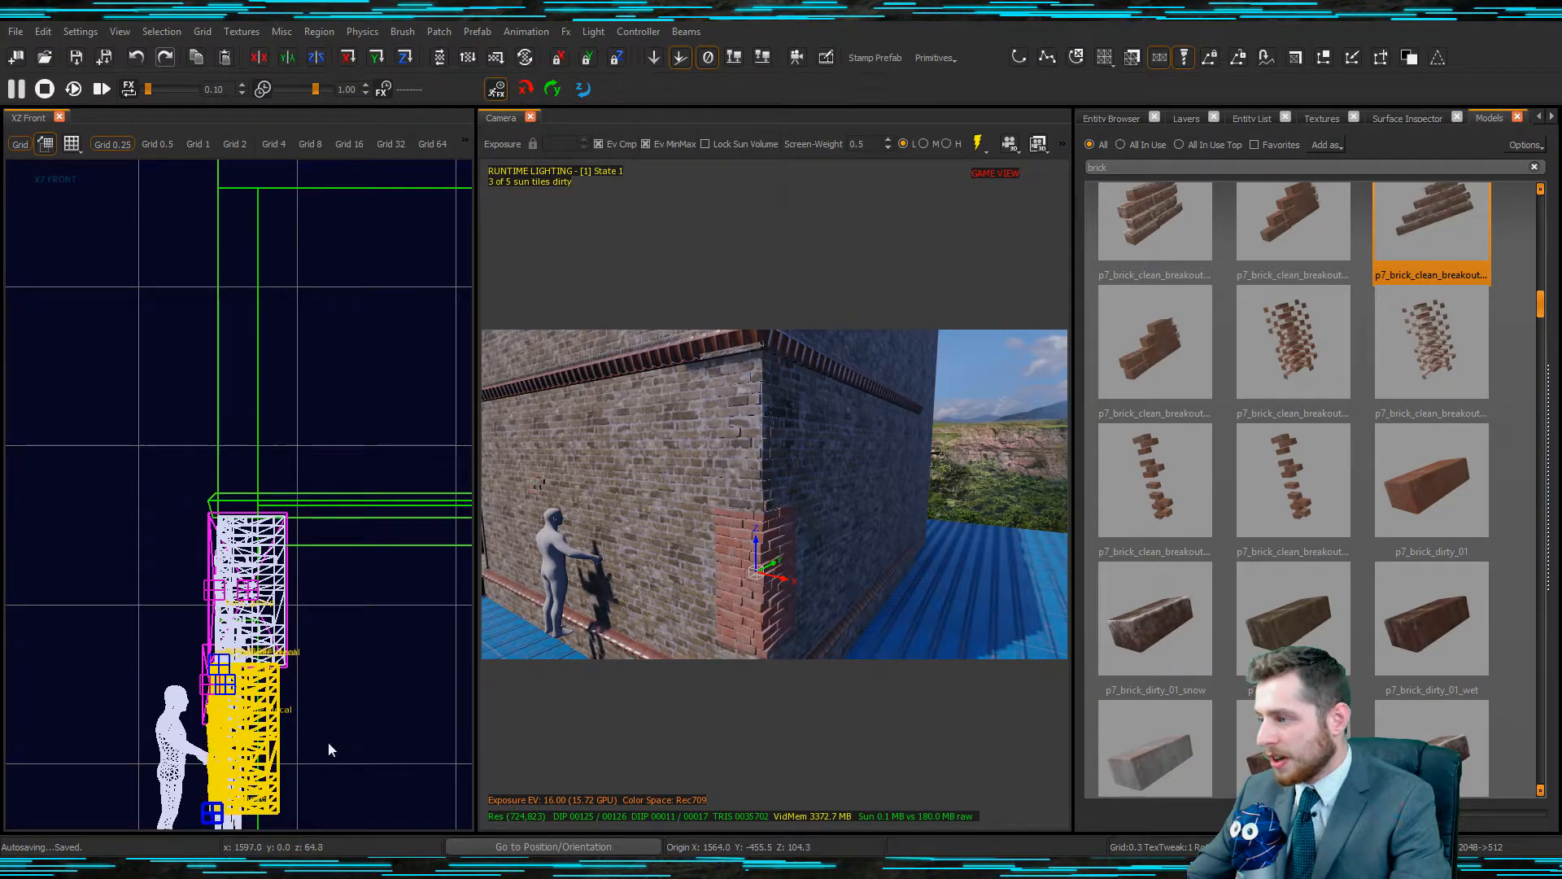
pyautogui.moveTo(844, 567); pyautogui.dragTo(640, 592, button='right')
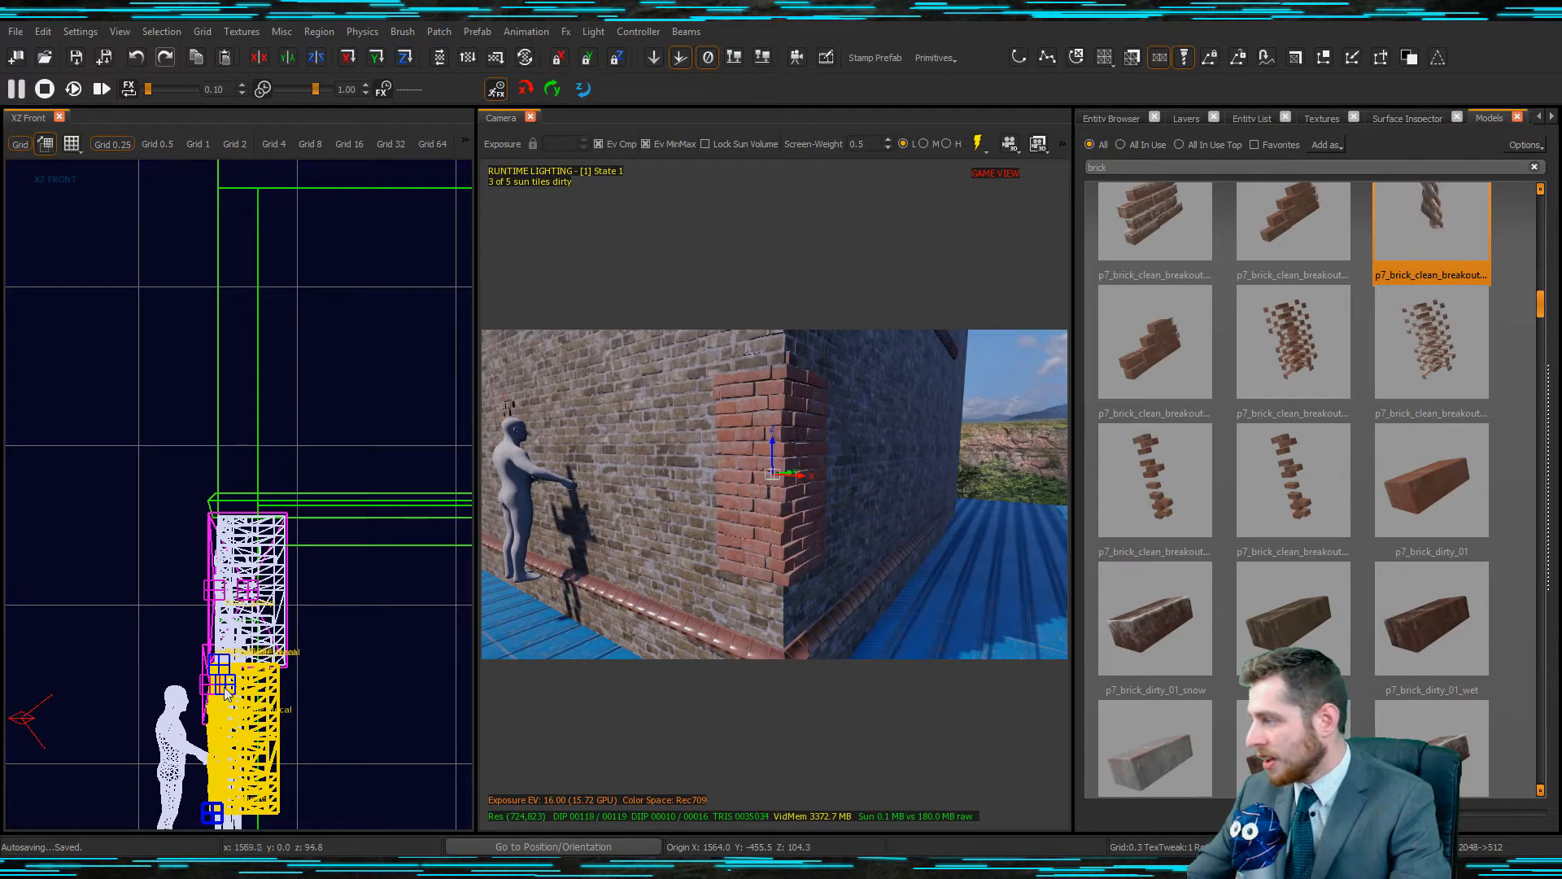
# Shift the corner brick model to about X 1566.8 and lower it to Z 100 so its courses follow the wall bricks.
pyautogui.hotkey('ctrl', 'Tab')
pyautogui.hotkey('ctrl', 'Tab')
pyautogui.scroll(3, 217, 504)
pyautogui.moveTo(218, 502); pyautogui.dragTo(231, 502)
pyautogui.moveTo(652, 496); pyautogui.dragTo(763, 487, button='right')
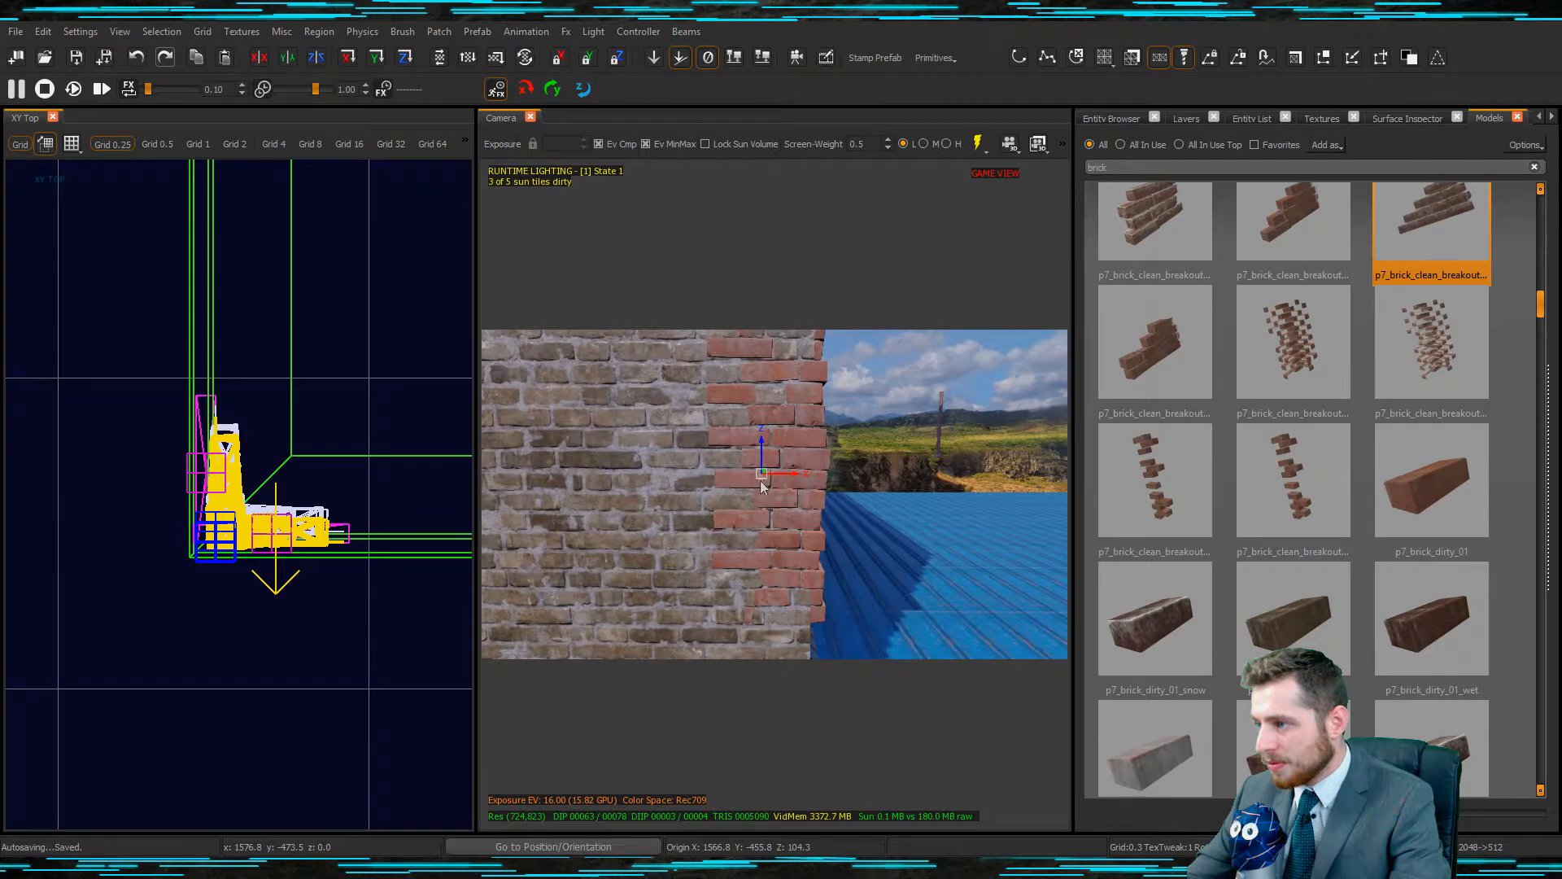
pyautogui.moveTo(760, 440); pyautogui.dragTo(789, 490)
pyautogui.moveTo(789, 490); pyautogui.dragTo(575, 481, button='right')
pyautogui.moveTo(786, 503); pyautogui.dragTo(846, 501, button='right')
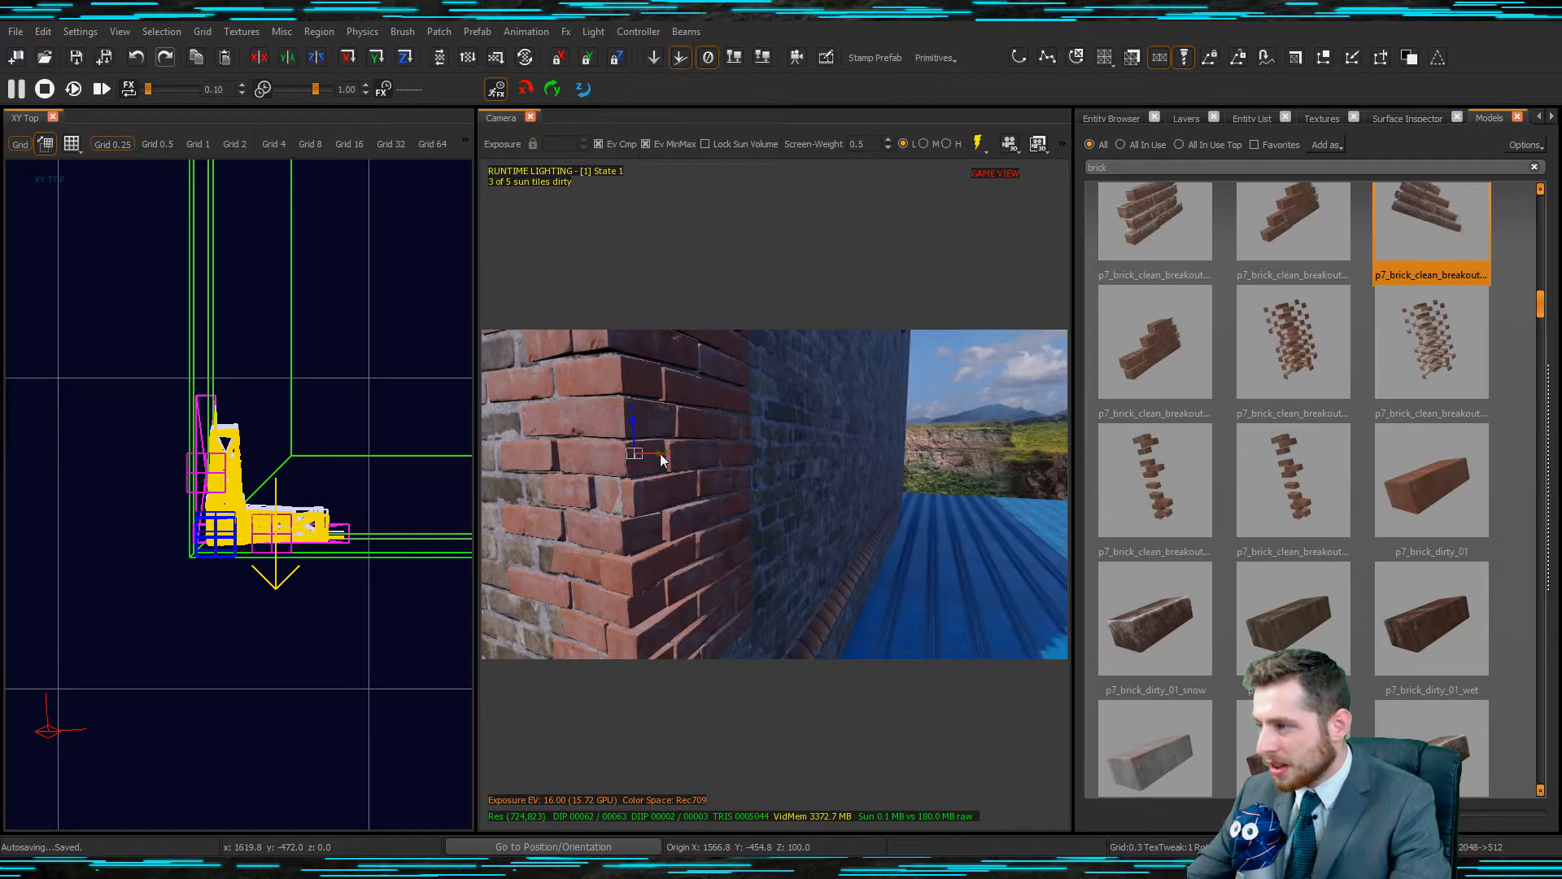
# Nudge the corner brick model to about Y -453.8 so it sits nearly flush with both walls, and deselect it.
pyautogui.moveTo(660, 460); pyautogui.dragTo(647, 456, button='right')
pyautogui.moveTo(681, 518); pyautogui.dragTo(675, 508)
pyautogui.moveTo(676, 509); pyautogui.dragTo(695, 503, button='right')
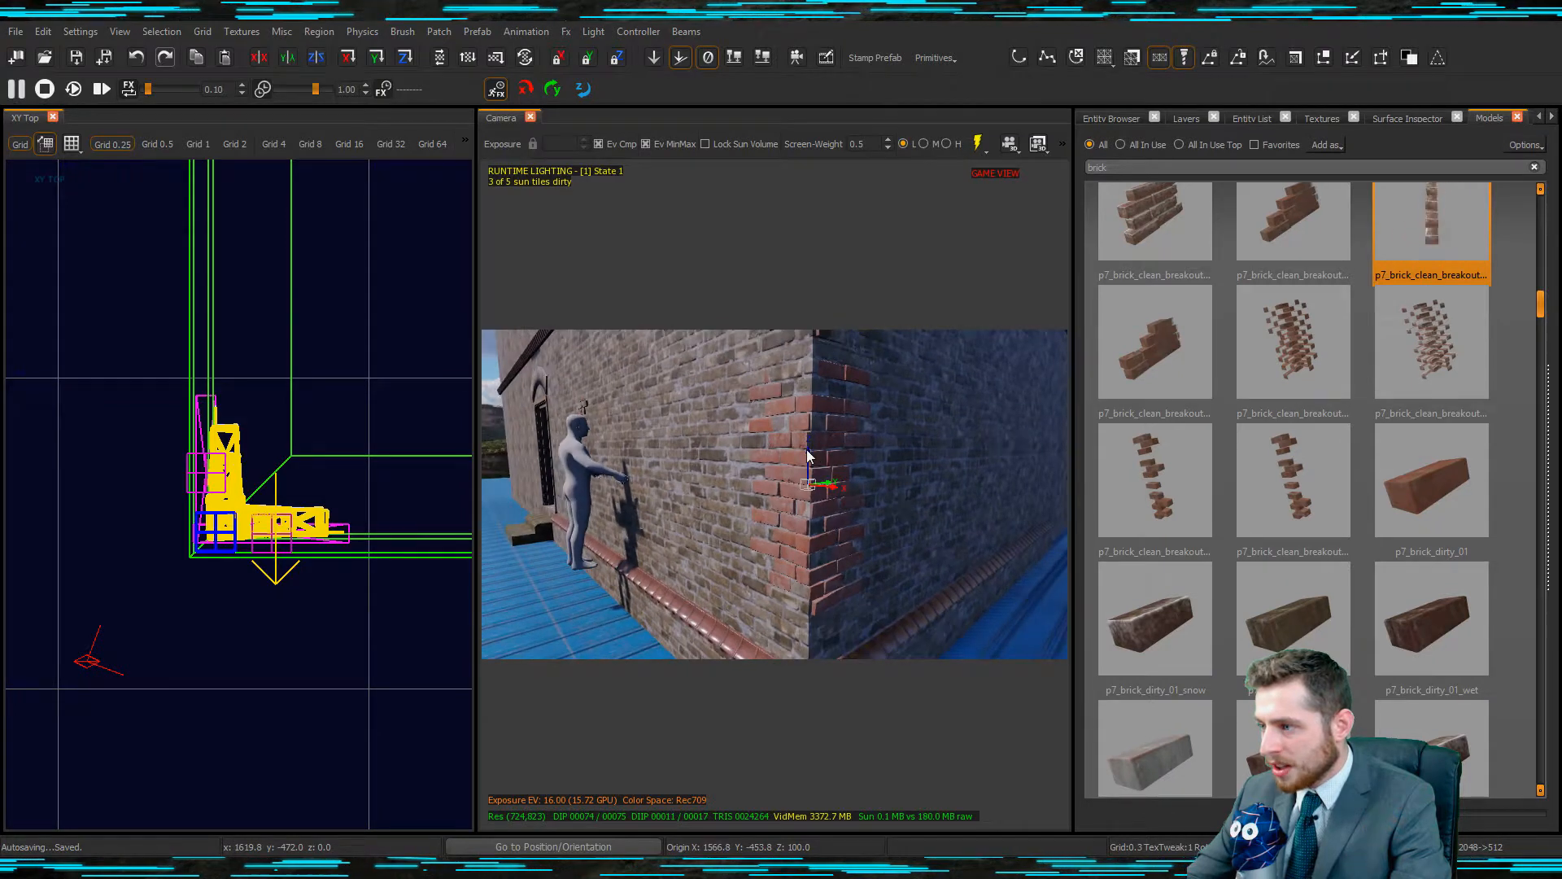
pyautogui.moveTo(807, 450); pyautogui.dragTo(803, 477)
pyautogui.moveTo(803, 477); pyautogui.dragTo(707, 462, button='right')
pyautogui.press('Escape')
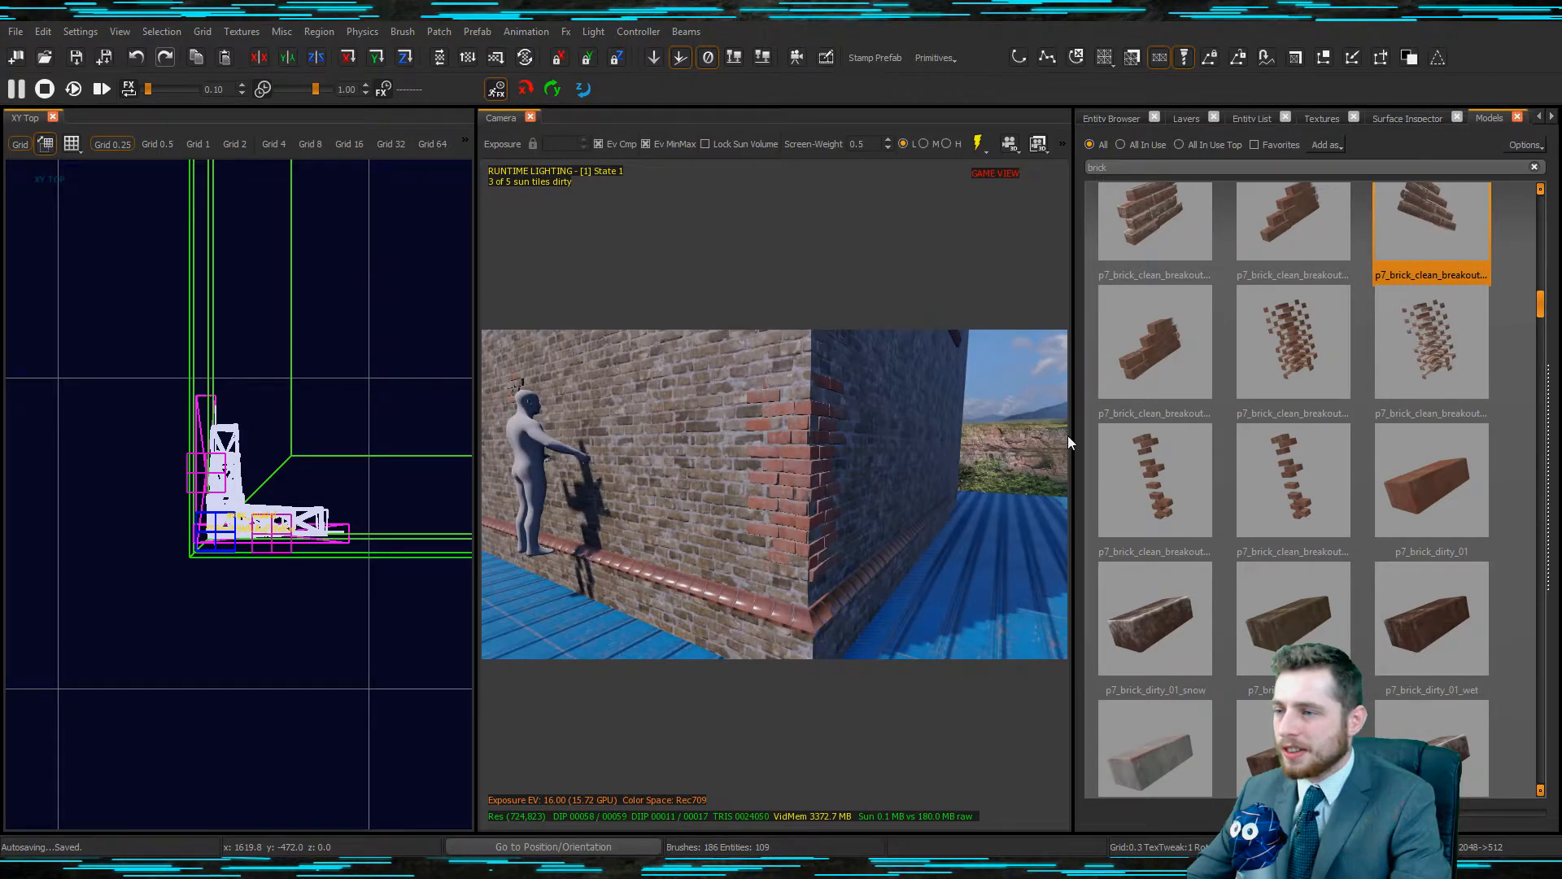
# Widen the camera view and reselect the brick model on the outer corner.
pyautogui.moveTo(1074, 419); pyautogui.dragTo(1170, 420)
pyautogui.moveTo(976, 489); pyautogui.dragTo(986, 488, button='right')
pyautogui.click(803, 540)
pyautogui.moveTo(828, 545); pyautogui.dragTo(829, 553, button='right')
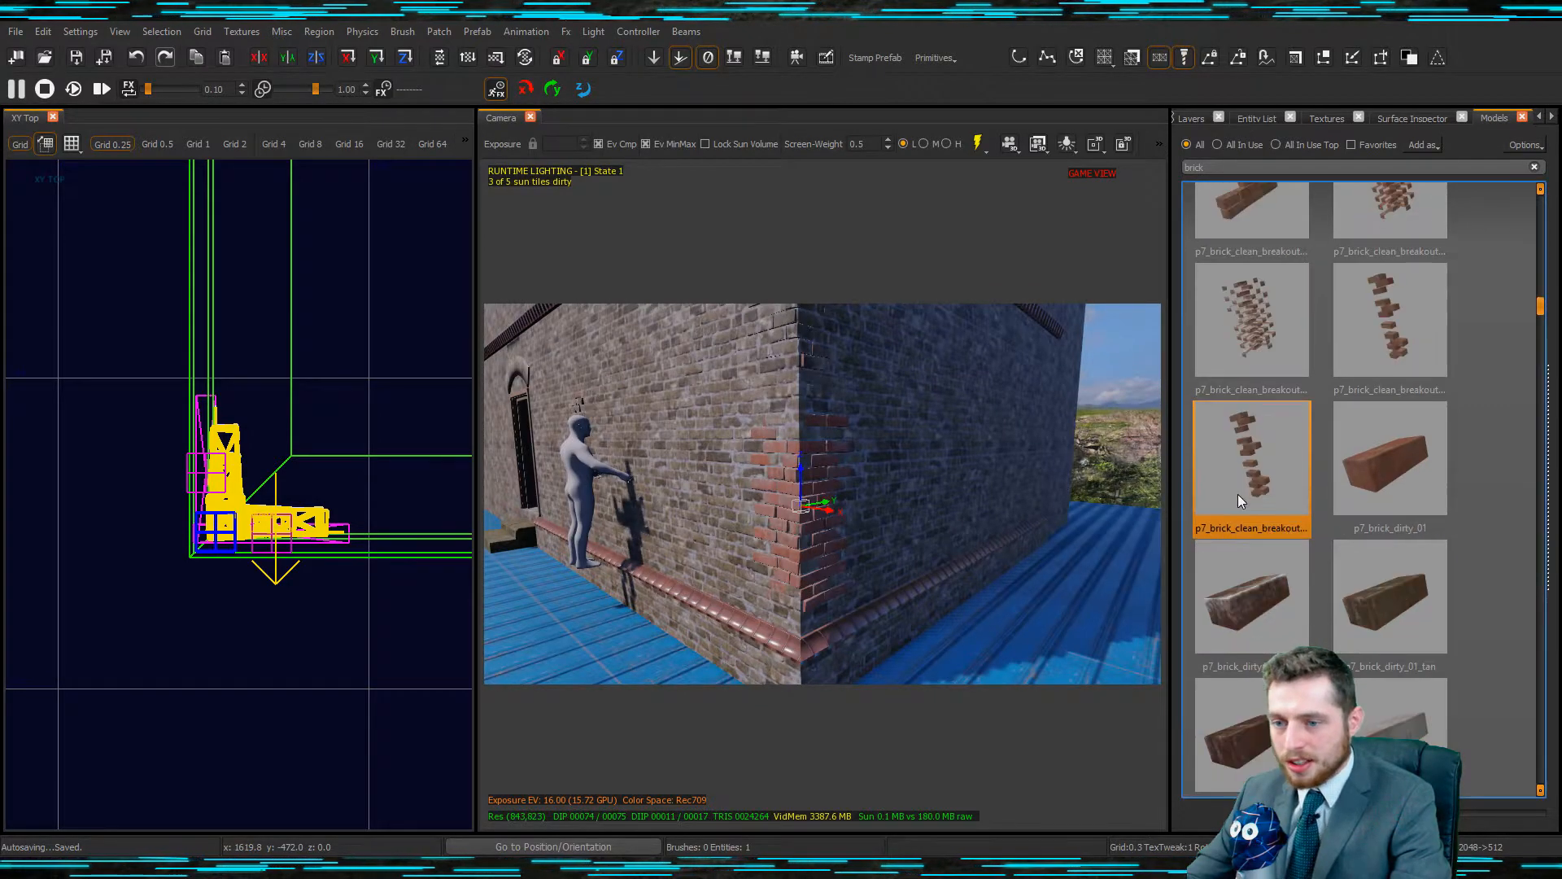
# Try several other p7_brick_clean_breakout variants on the selected corner model.
pyautogui.scroll(-3, 1350, 496)
pyautogui.click(1389, 466)
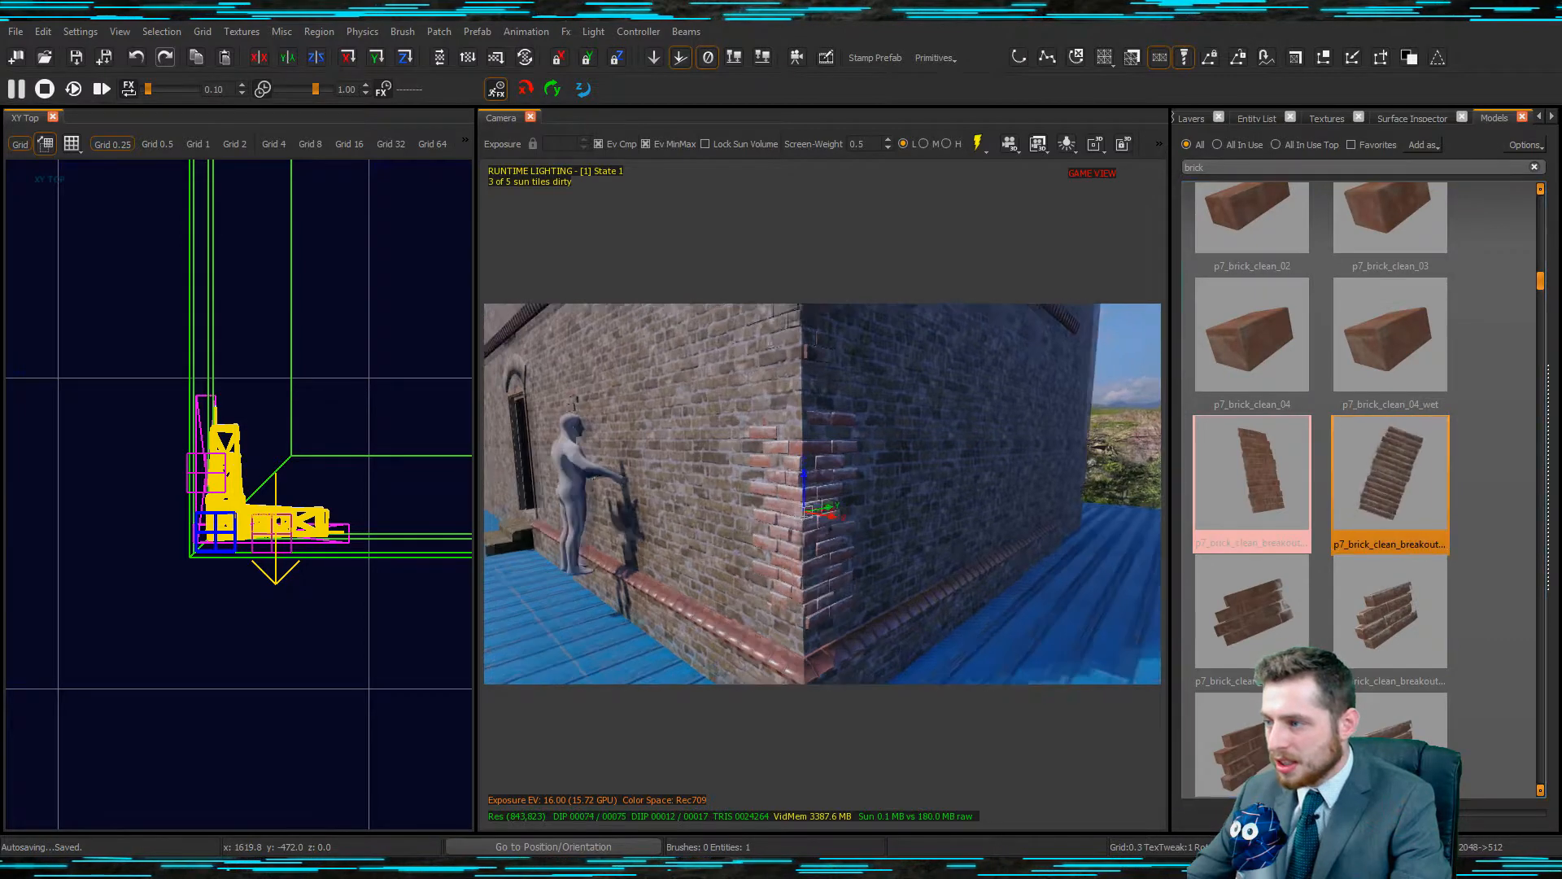
pyautogui.click(1258, 450)
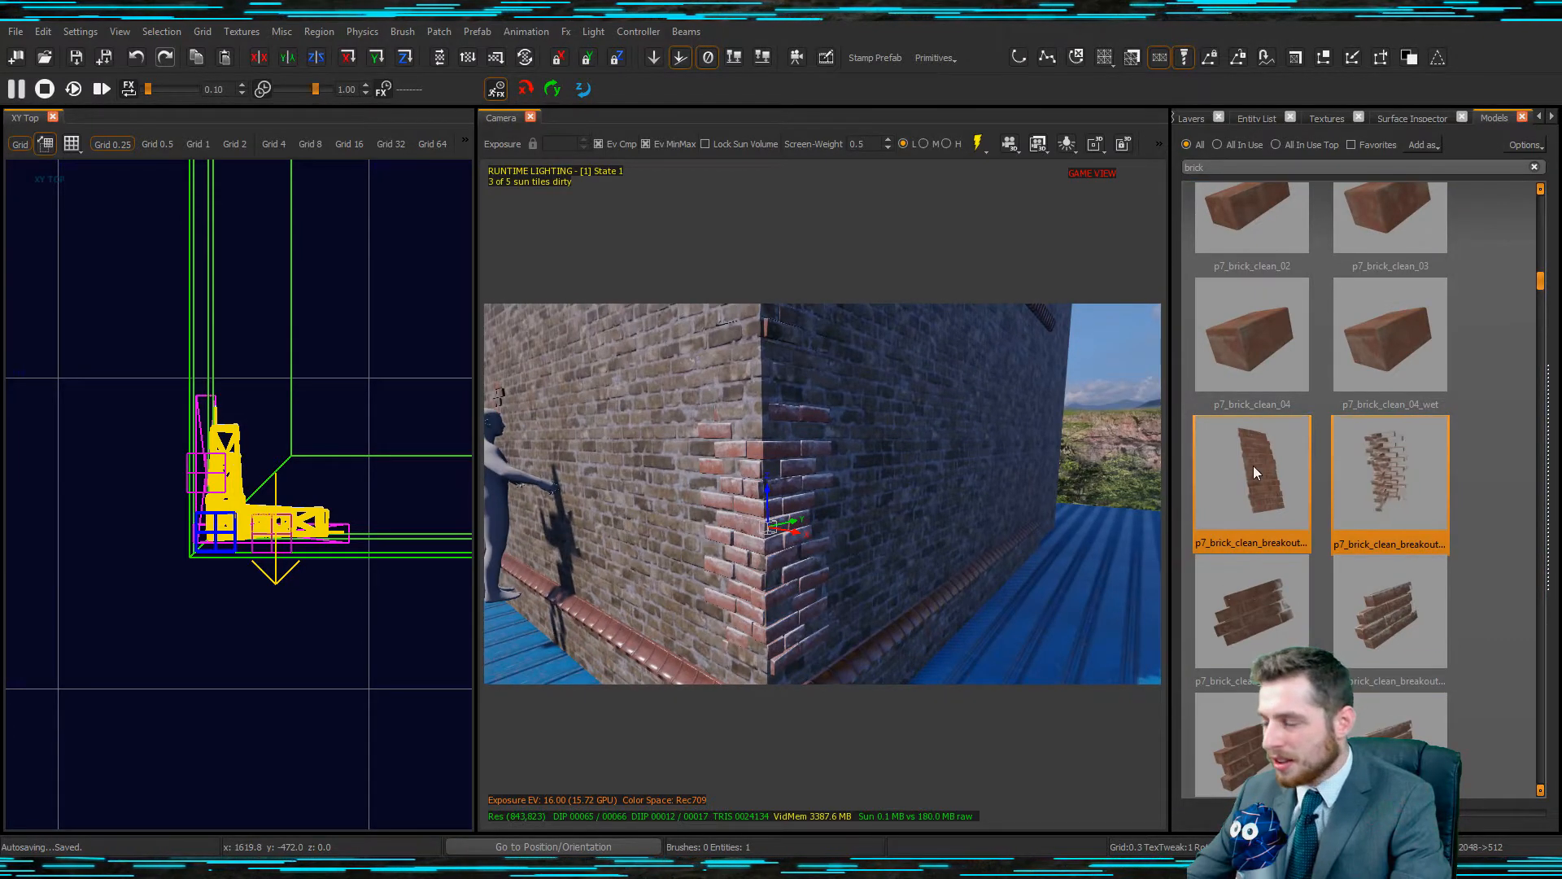
pyautogui.click(1254, 466)
pyautogui.scroll(-5, 1319, 505)
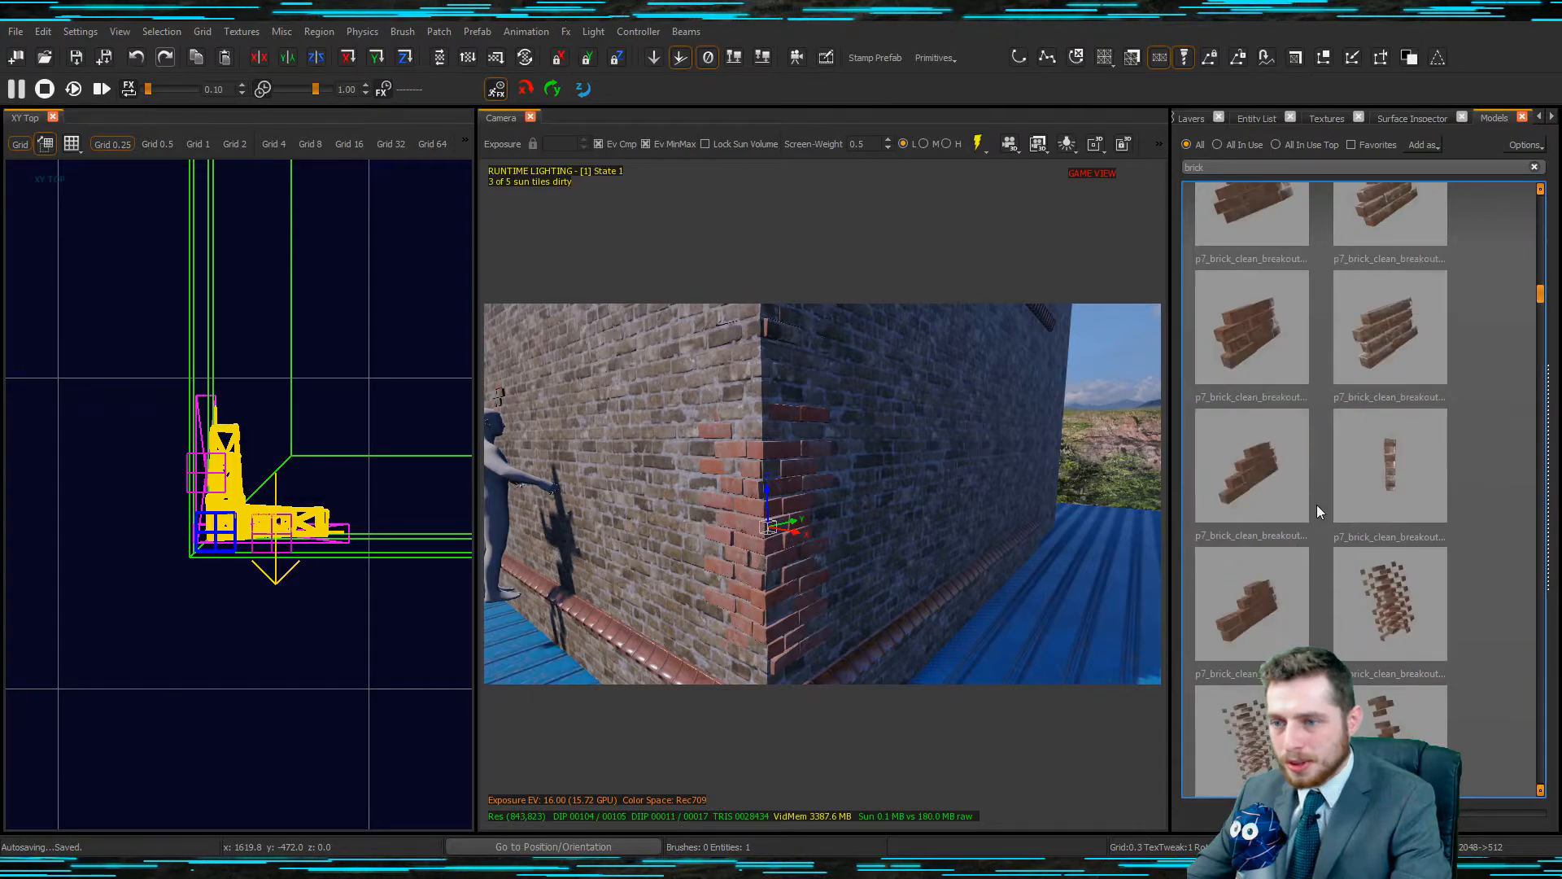
pyautogui.click(1394, 278)
pyautogui.click(1245, 330)
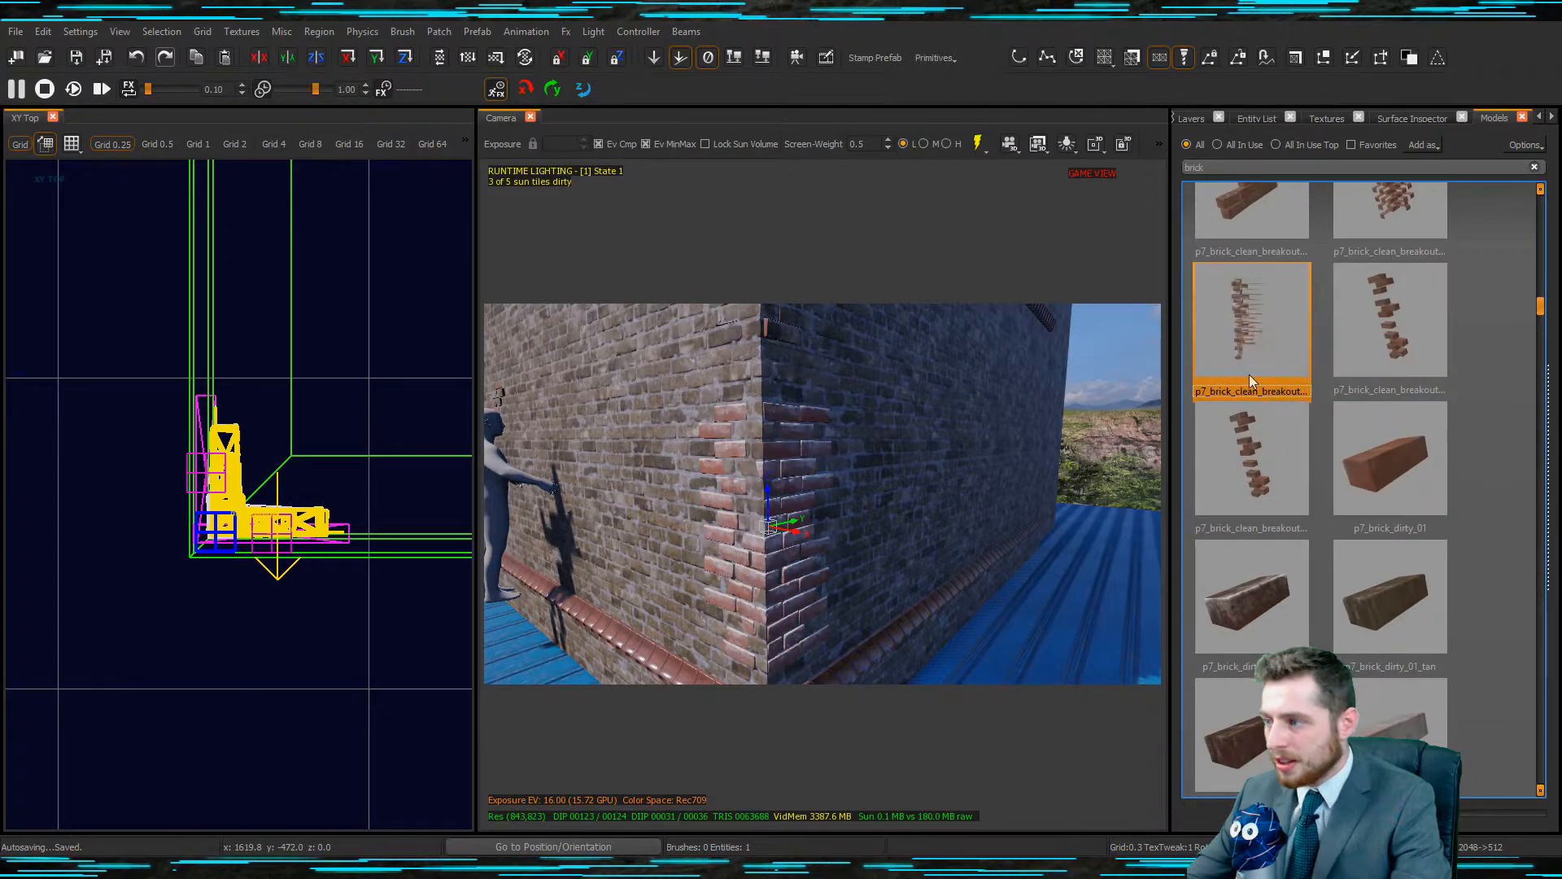
pyautogui.click(1254, 472)
pyautogui.scroll(2, 1258, 478)
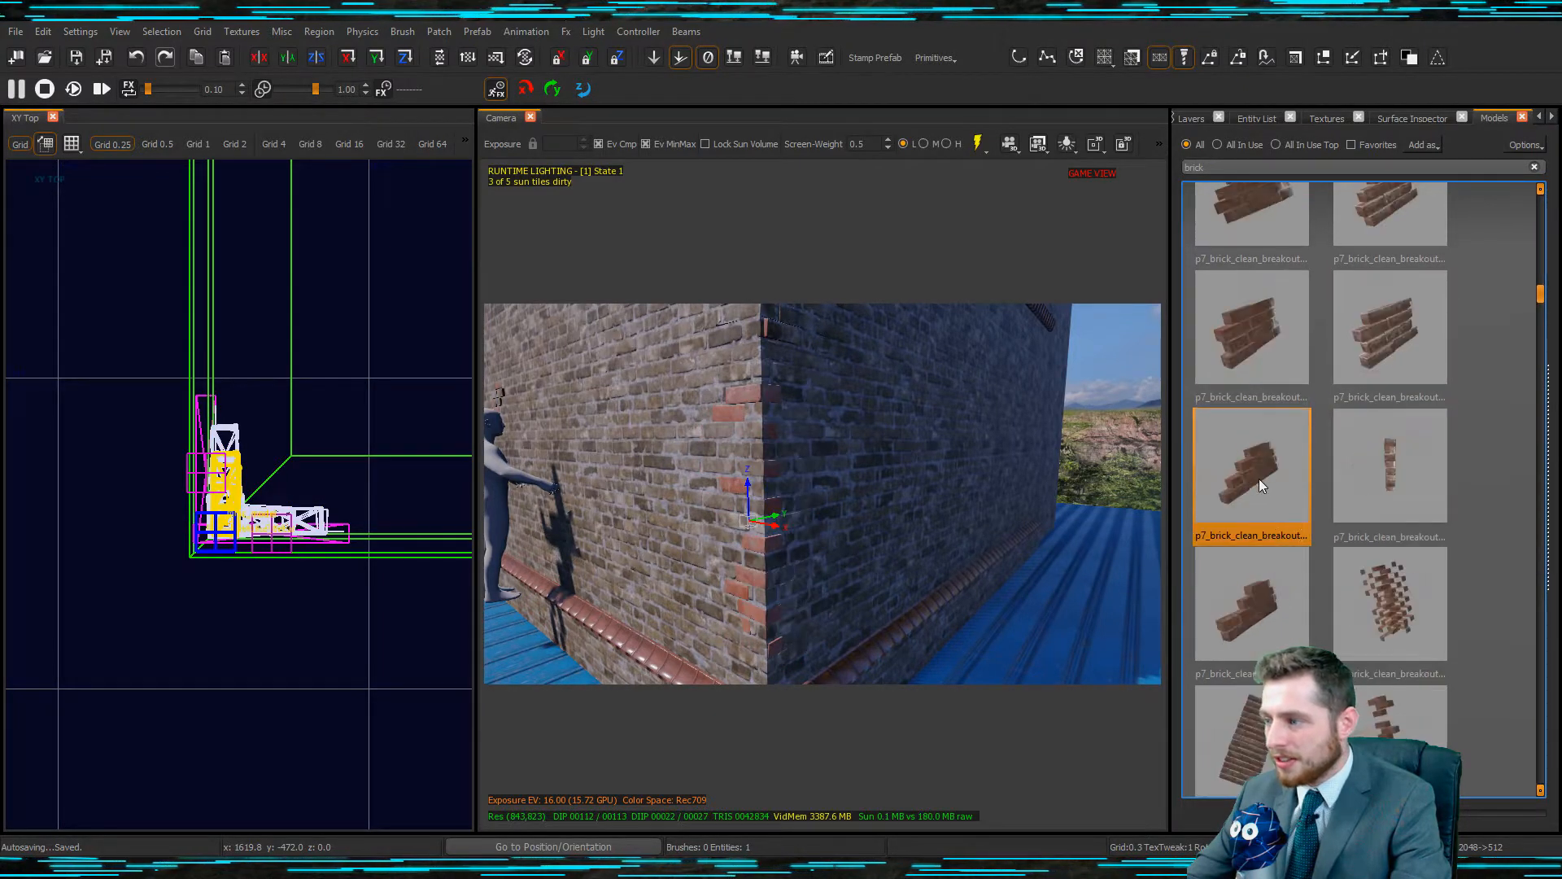
pyautogui.click(1395, 640)
pyautogui.scroll(1, 1395, 640)
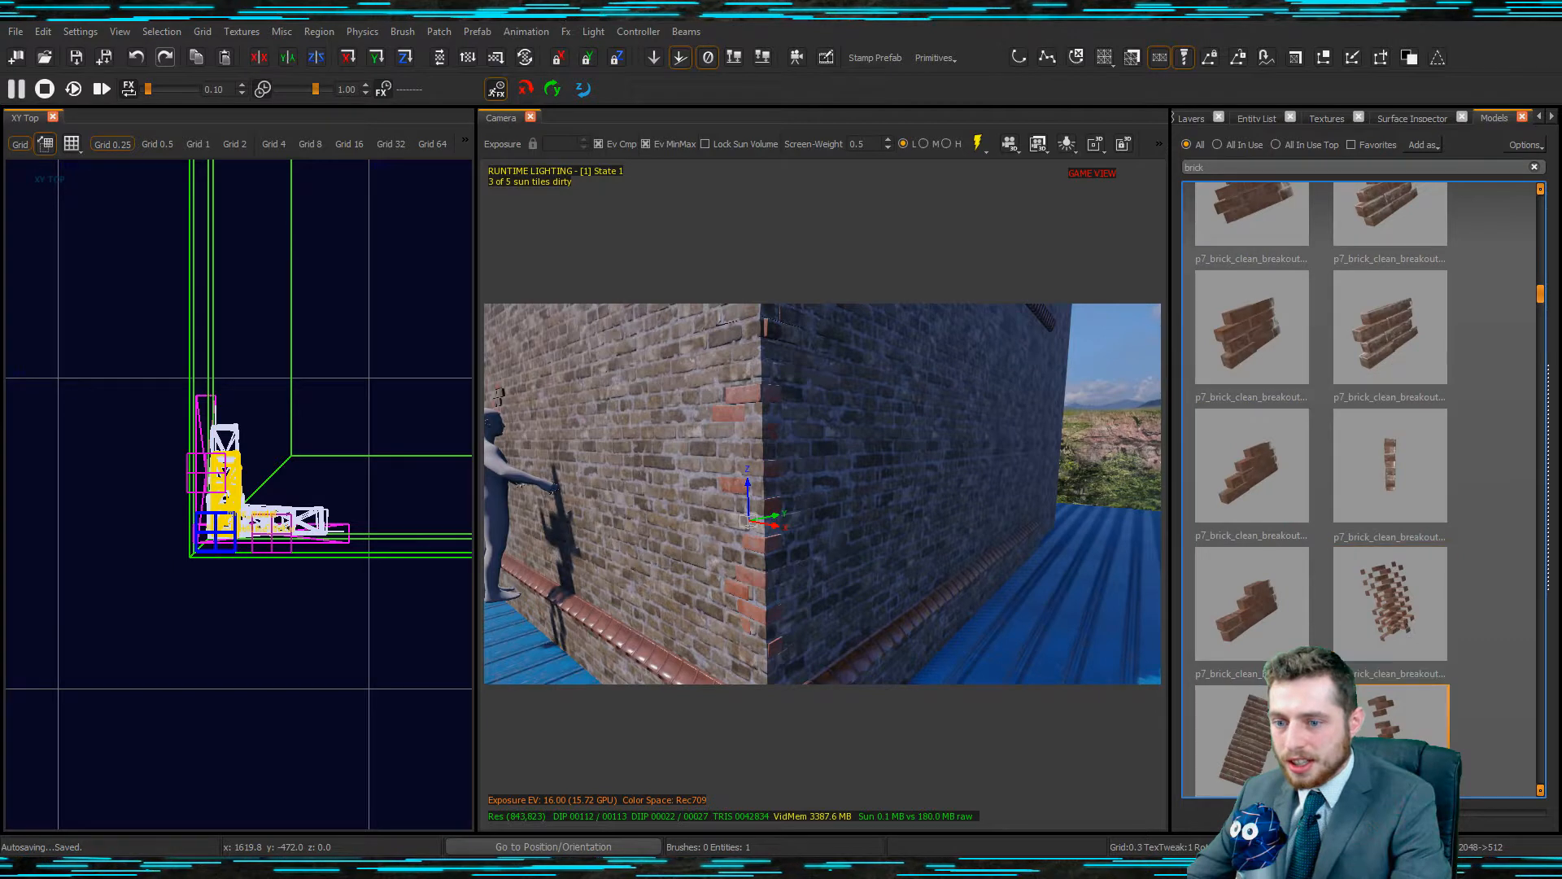
pyautogui.scroll(-3, 1356, 612)
pyautogui.click(1357, 604)
pyautogui.click(1233, 540)
pyautogui.click(1273, 453)
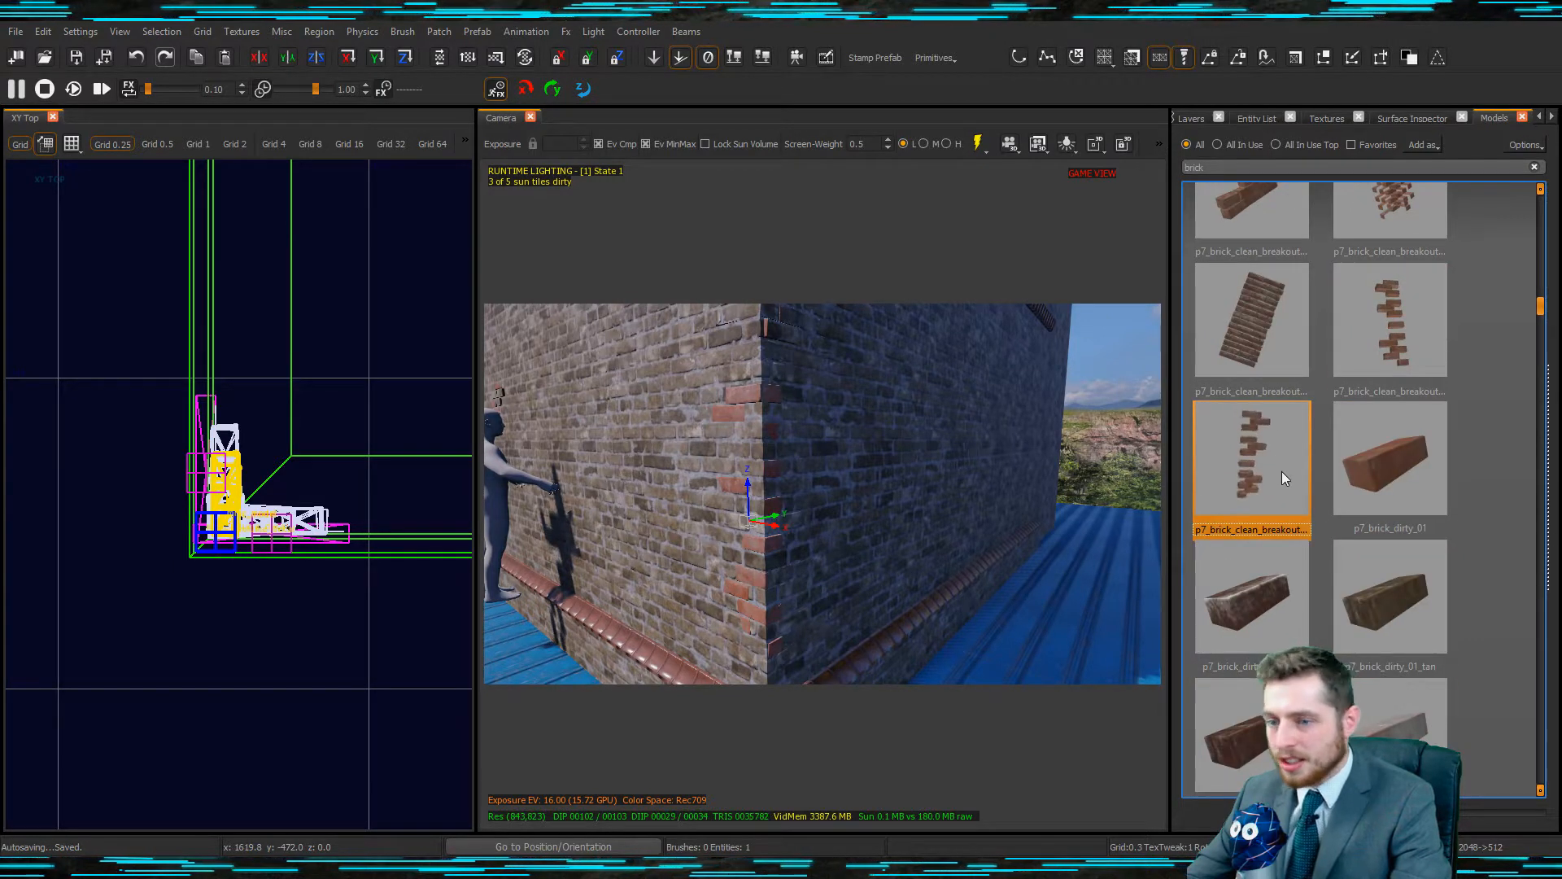
# Swap the corner model for the dirty brick version p7_brick_dirty_breakout_05.
pyautogui.scroll(-15, 1282, 476)
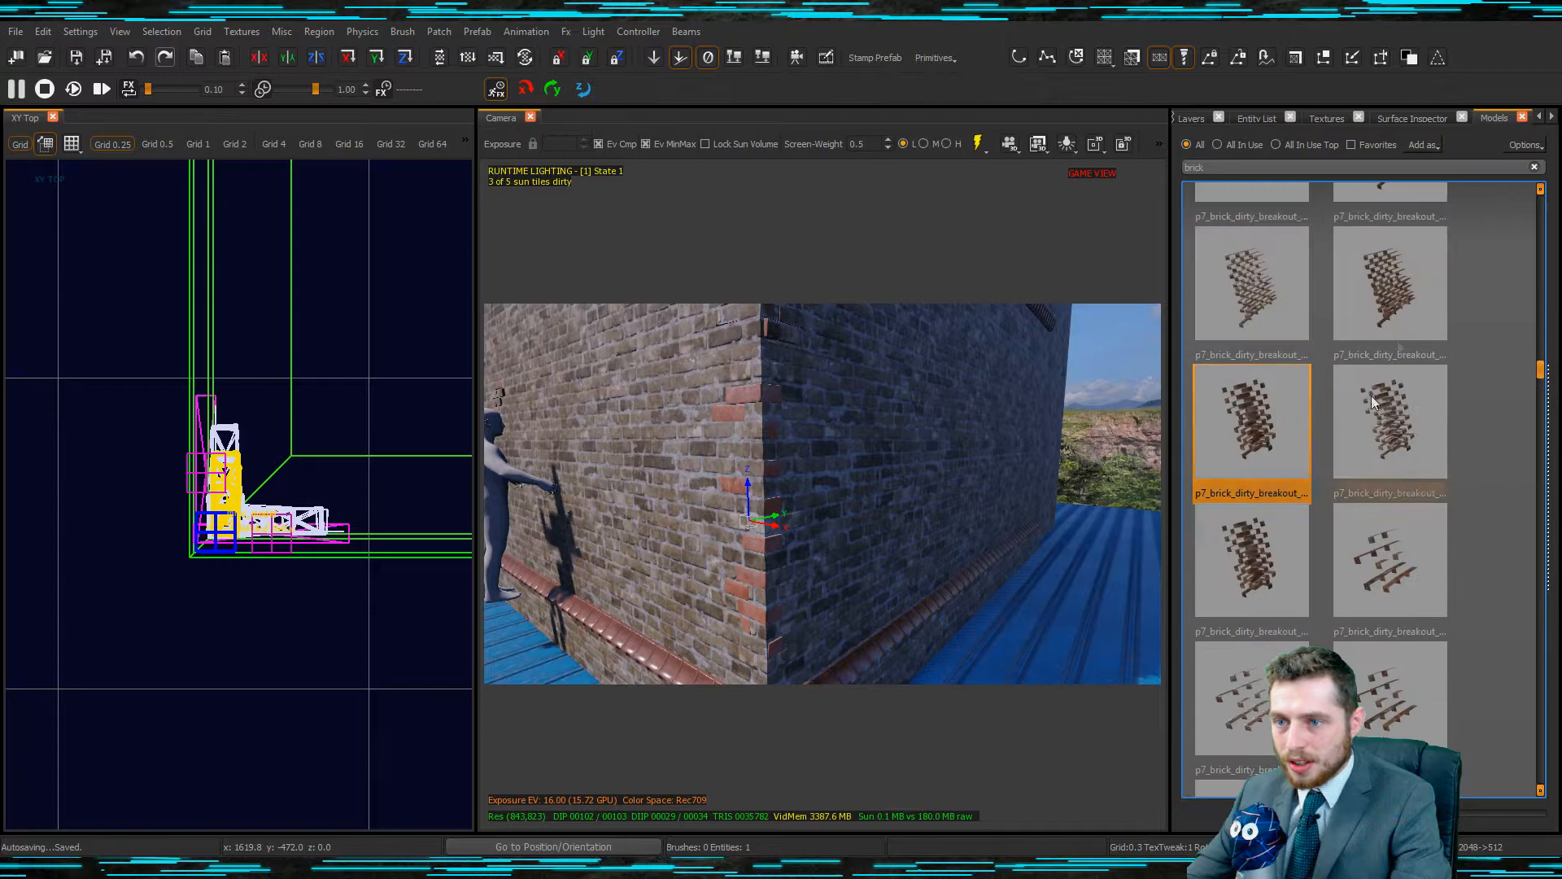
pyautogui.click(1242, 248)
pyautogui.click(1232, 529)
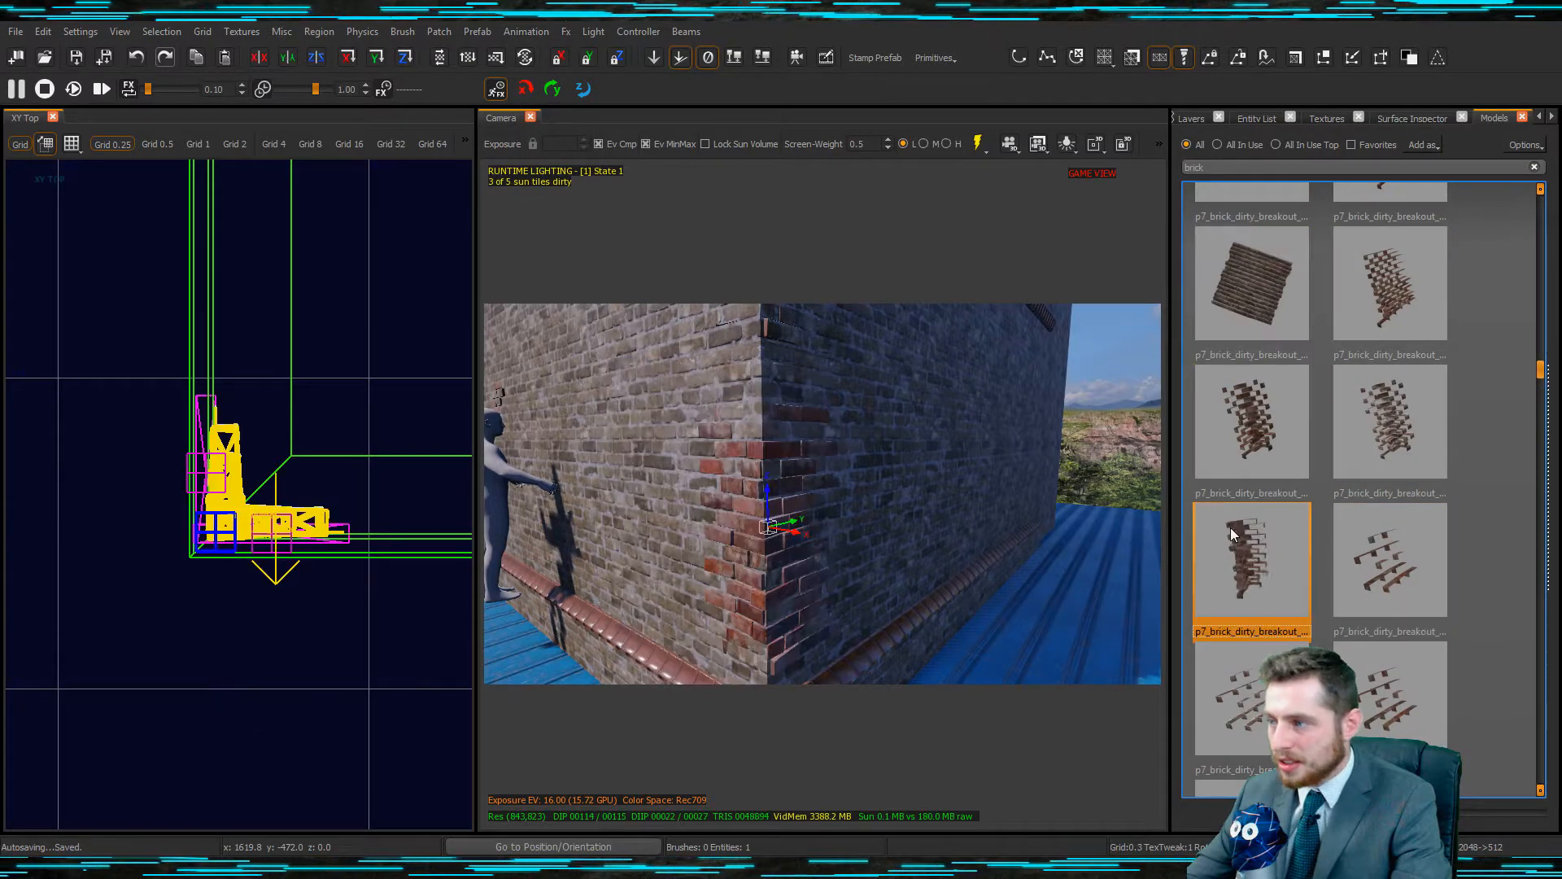
pyautogui.click(1250, 419)
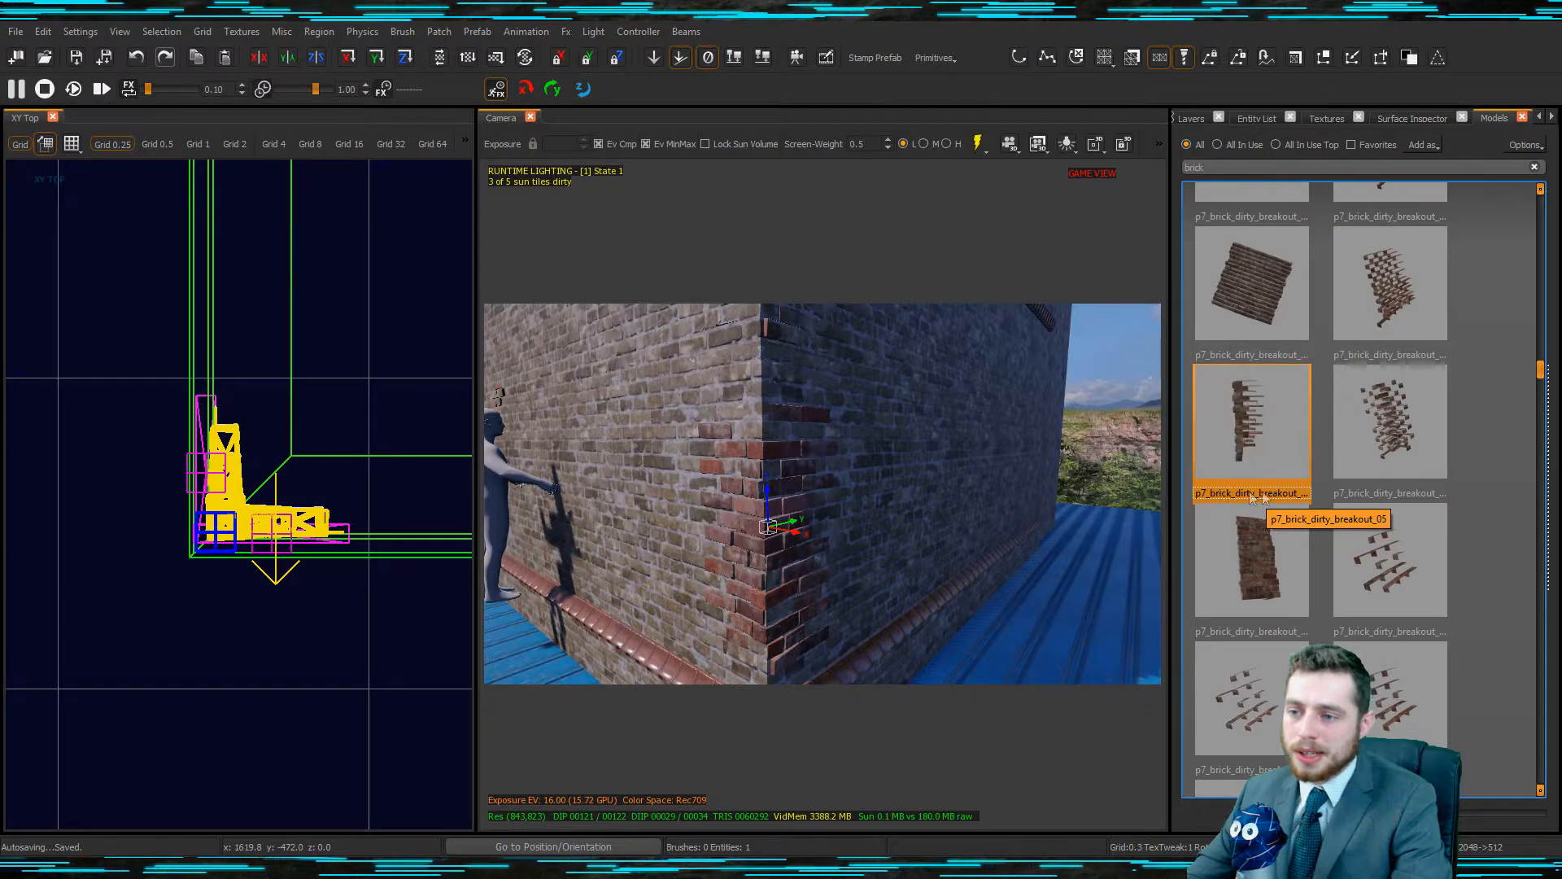
# Try to narrow the brick texture list to dirty variants that match the corner model.
pyautogui.click(979, 503)
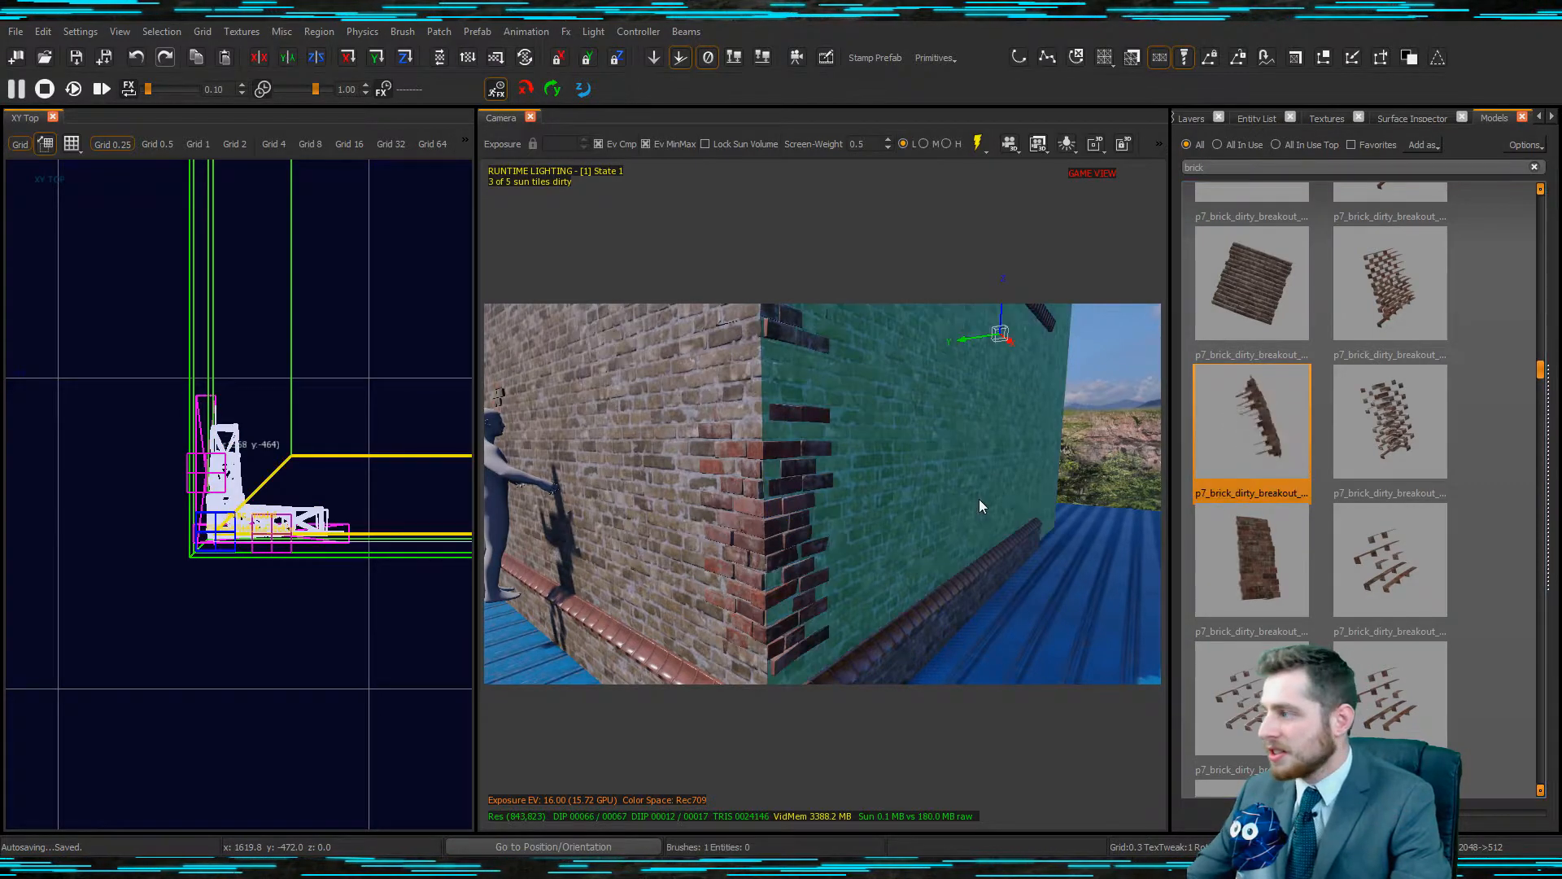
pyautogui.press('Escape')
pyautogui.keyDown('ctrl'); pyautogui.keyDown('shift'); pyautogui.click(935, 479); pyautogui.keyUp('shift'); pyautogui.keyUp('ctrl')
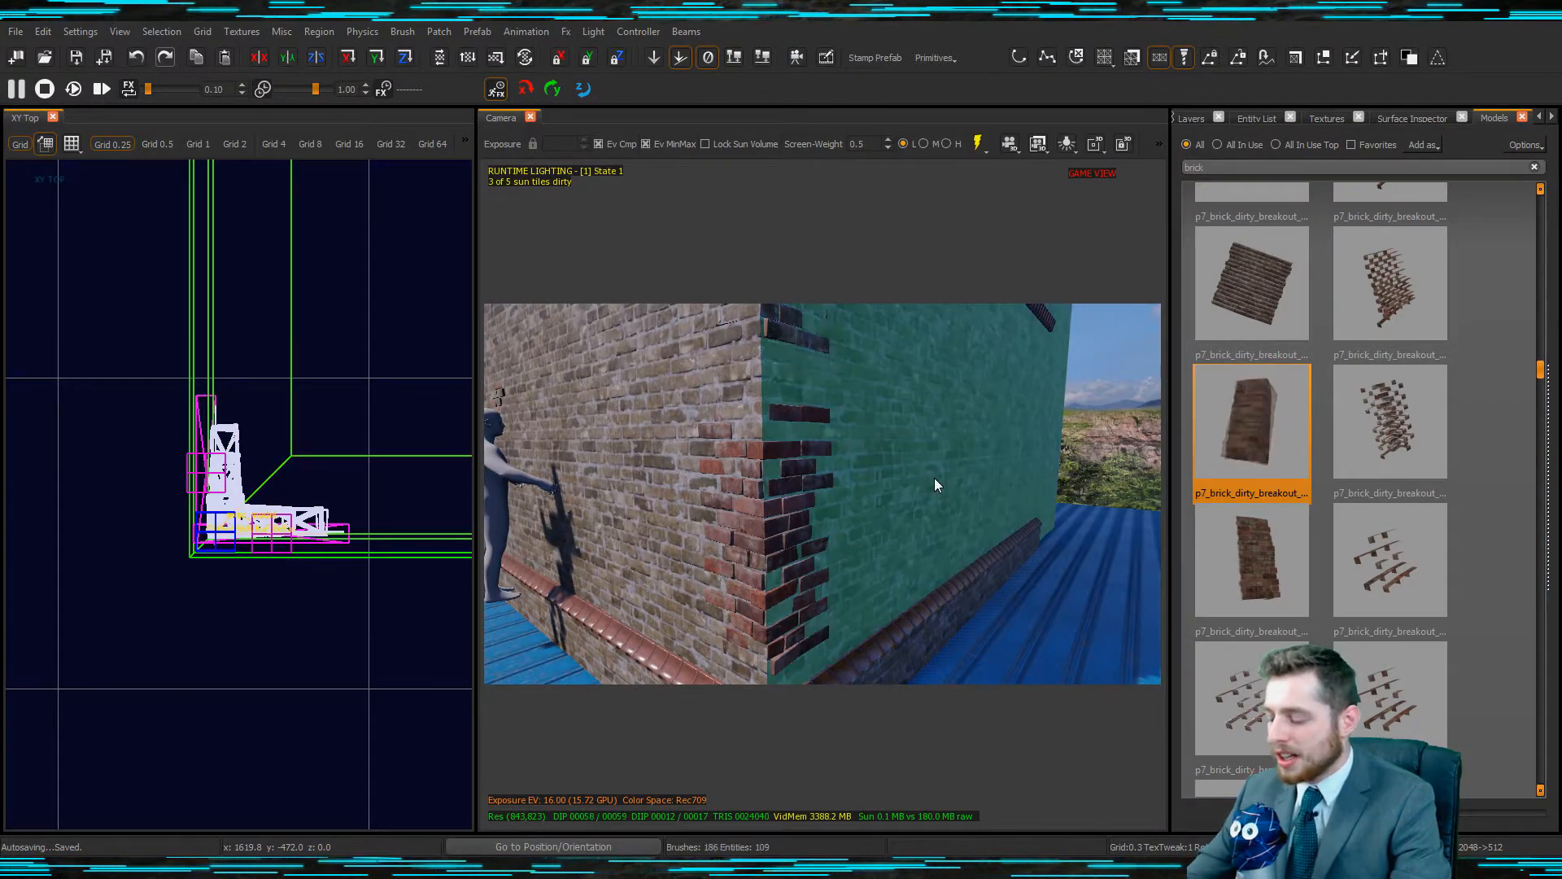
pyautogui.press('Escape')
pyautogui.press('y')
pyautogui.press('t')
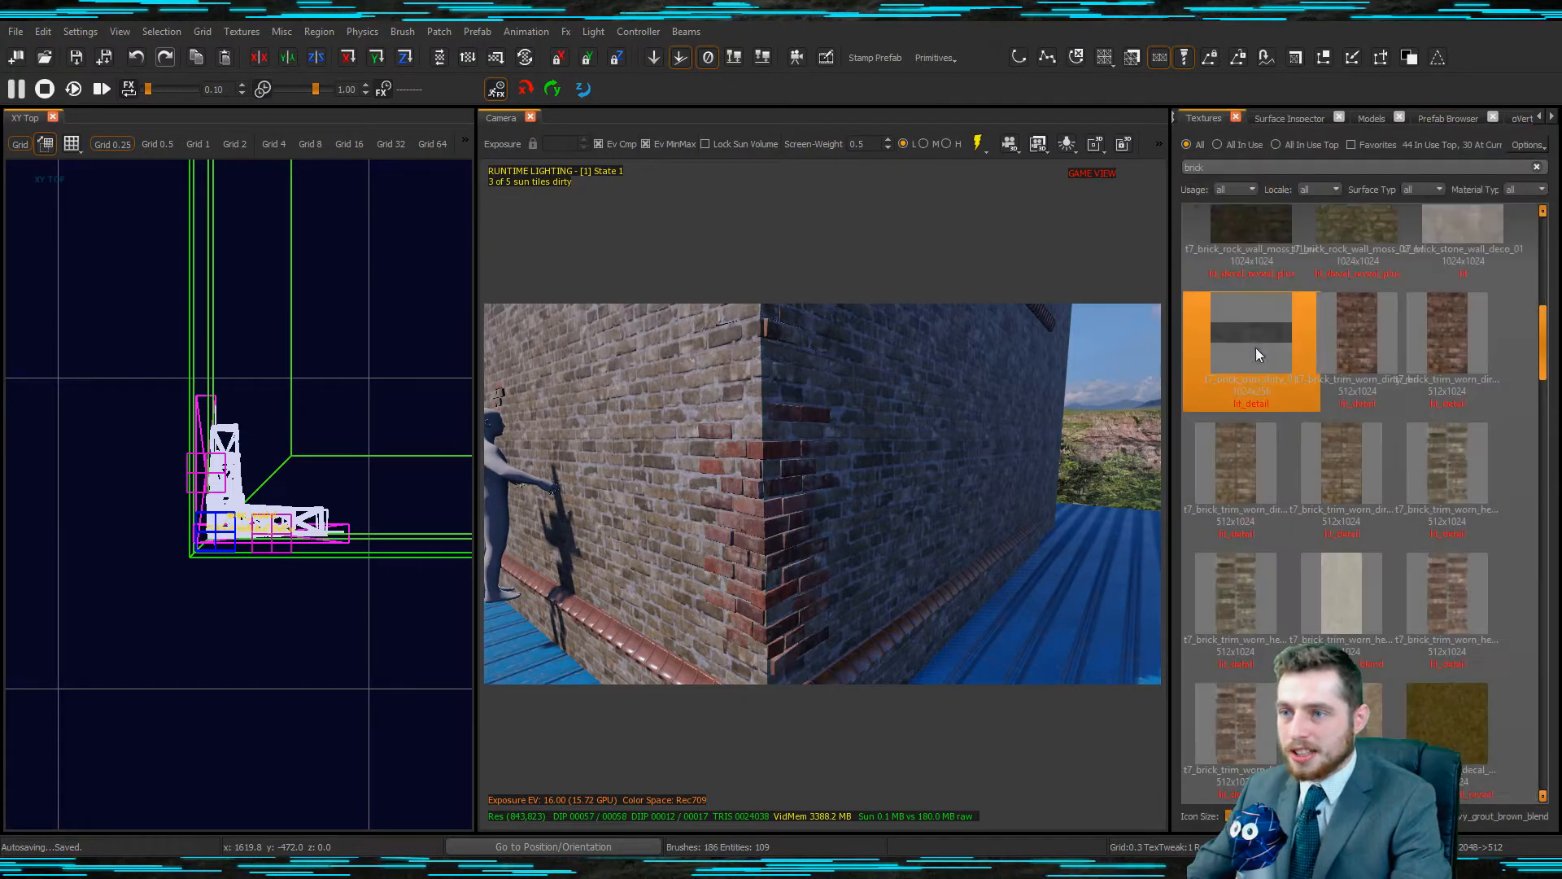
pyautogui.scroll(8, 1361, 382)
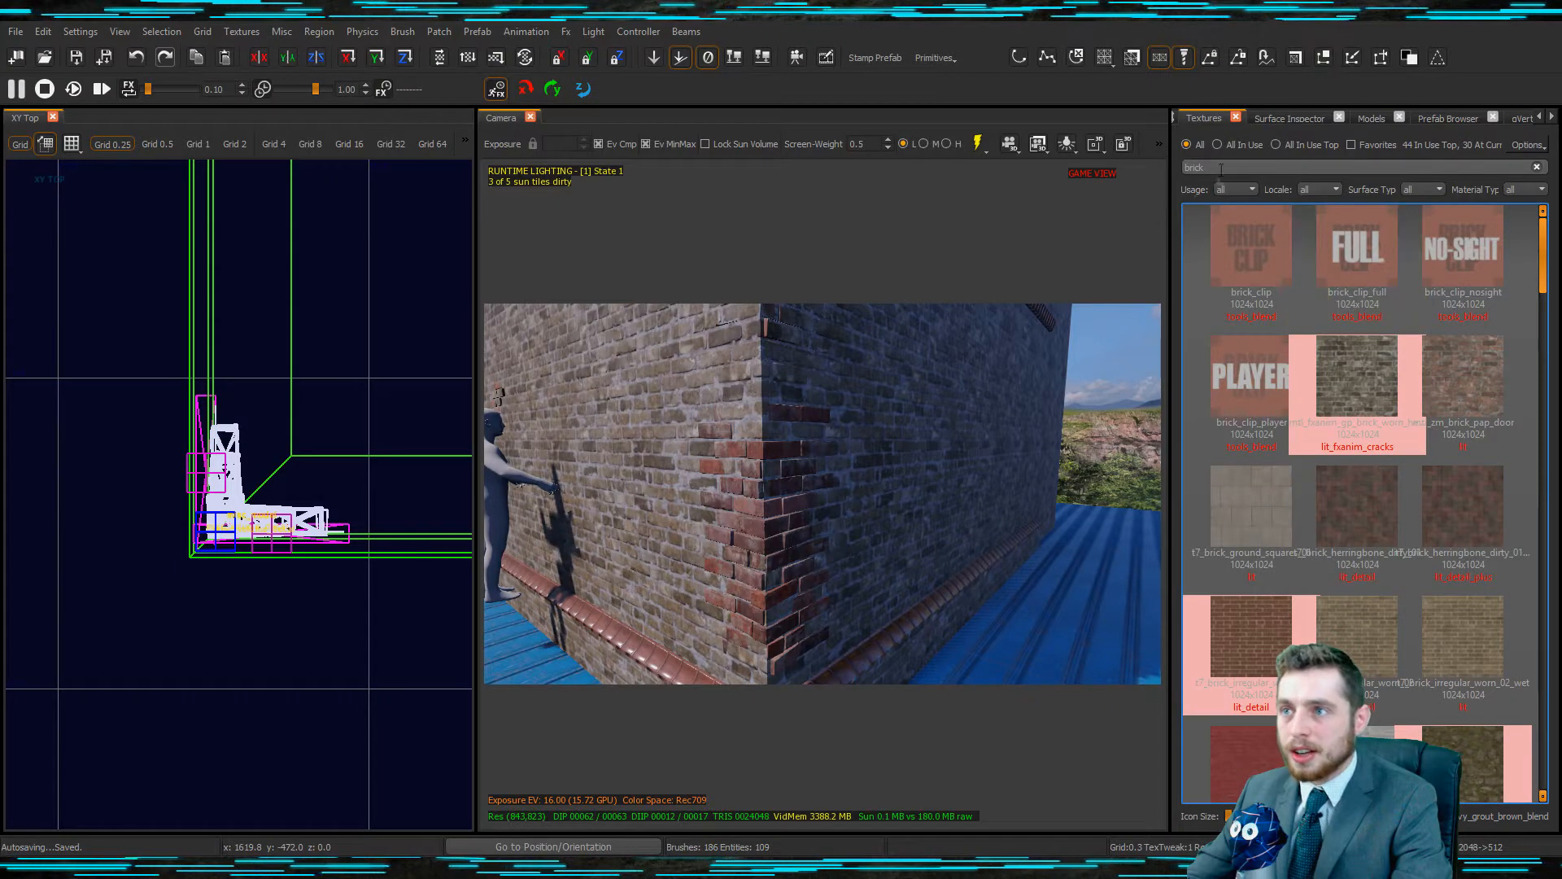
pyautogui.write('brick_')
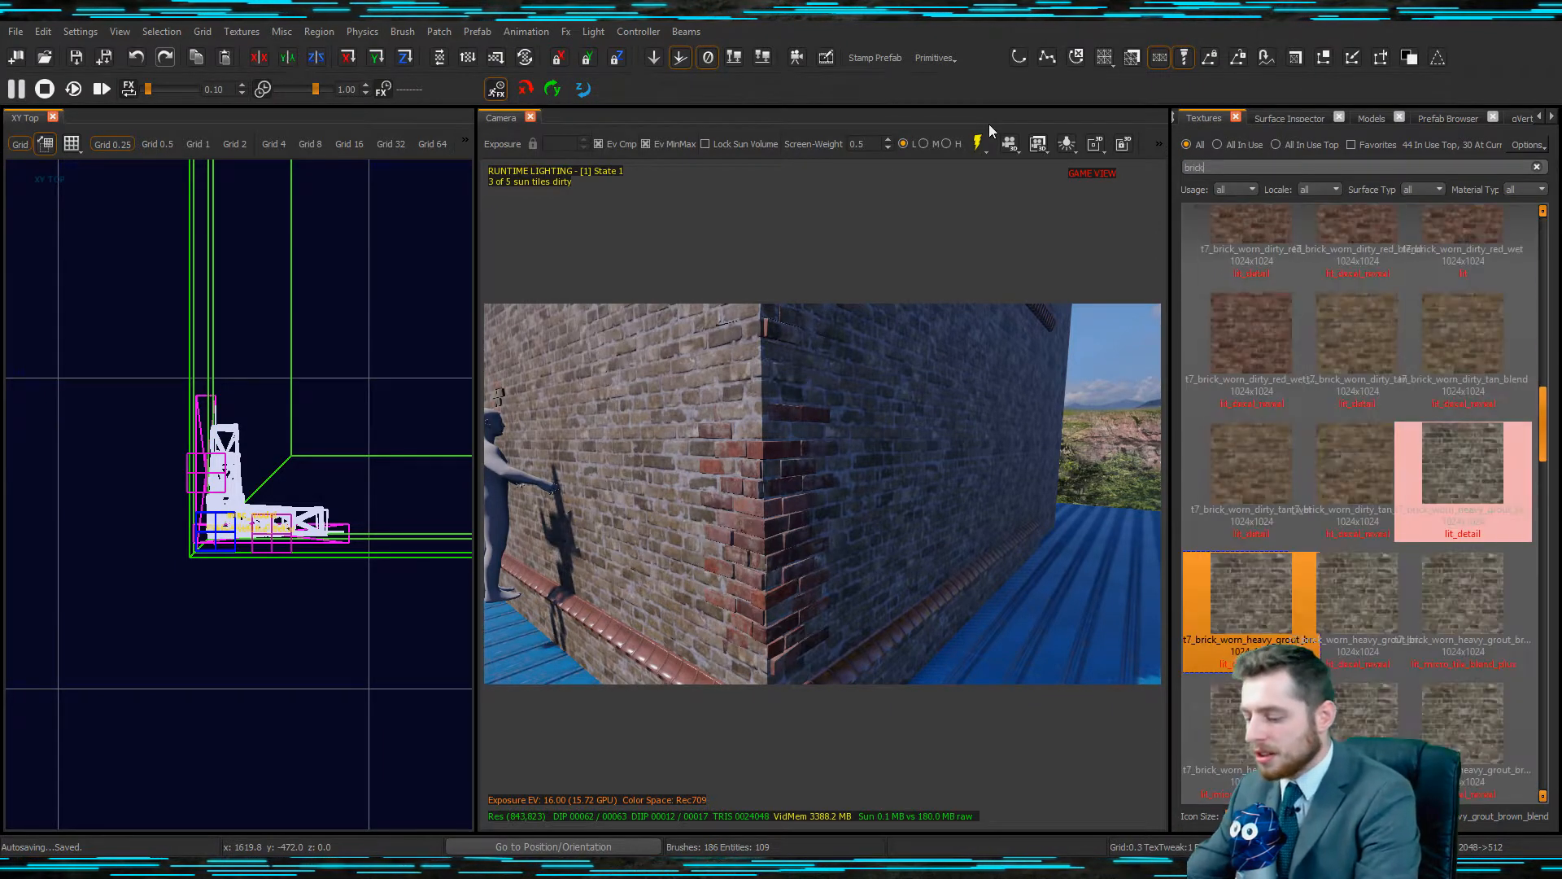
pyautogui.write('dir')
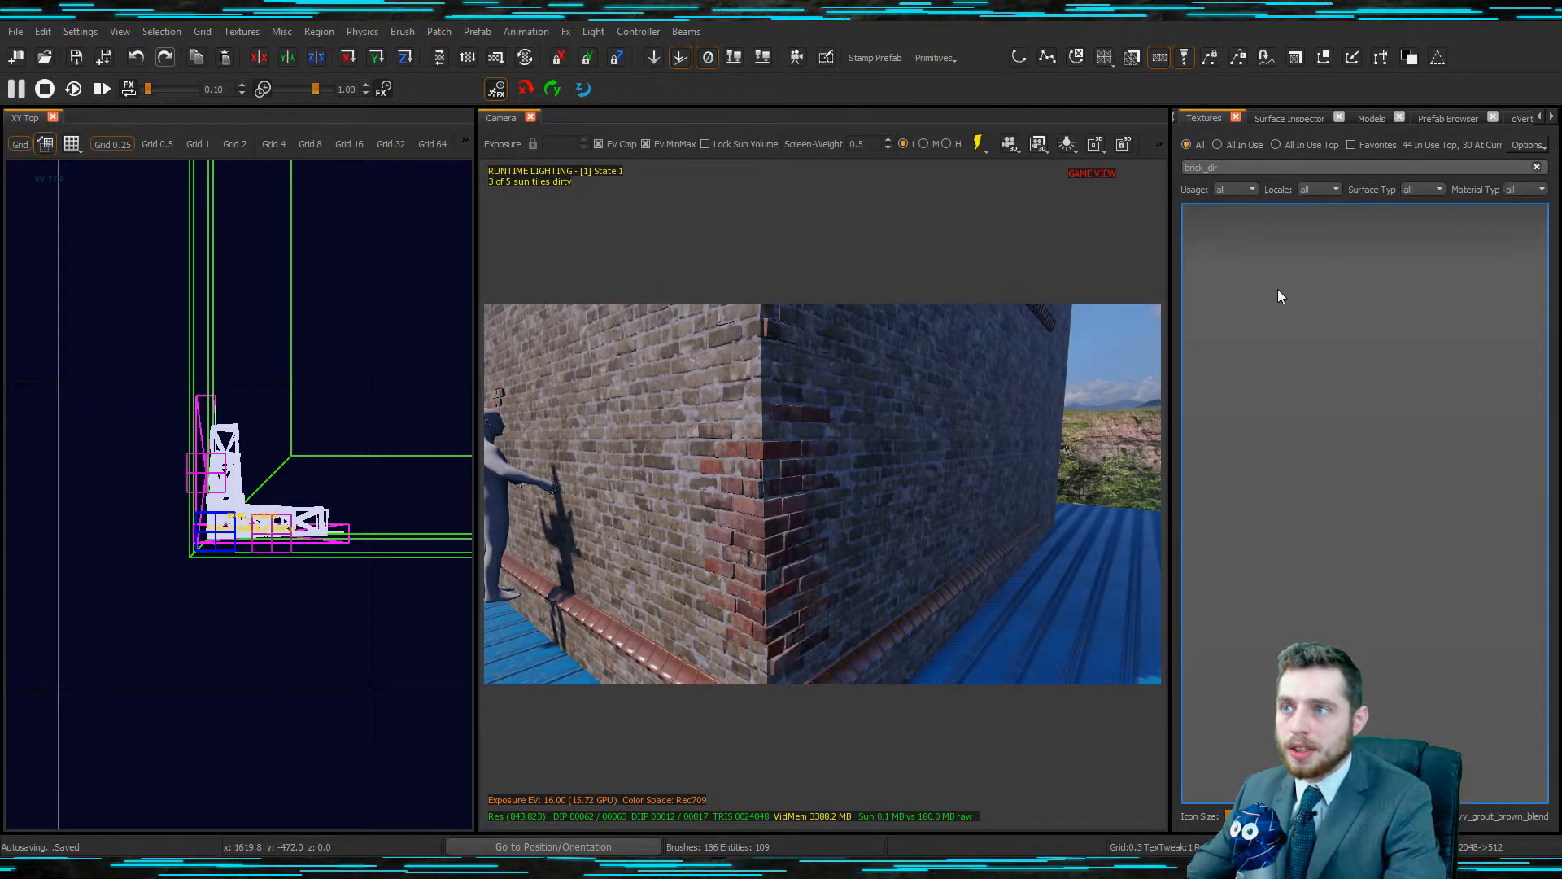
# Reset the texture filter to brick and apply t7_brick_worn_dirty_red to the shaded wall beside the corner model.
pyautogui.moveTo(869, 464); pyautogui.dragTo(921, 493, button='right')
pyautogui.scroll(2, 916, 501)
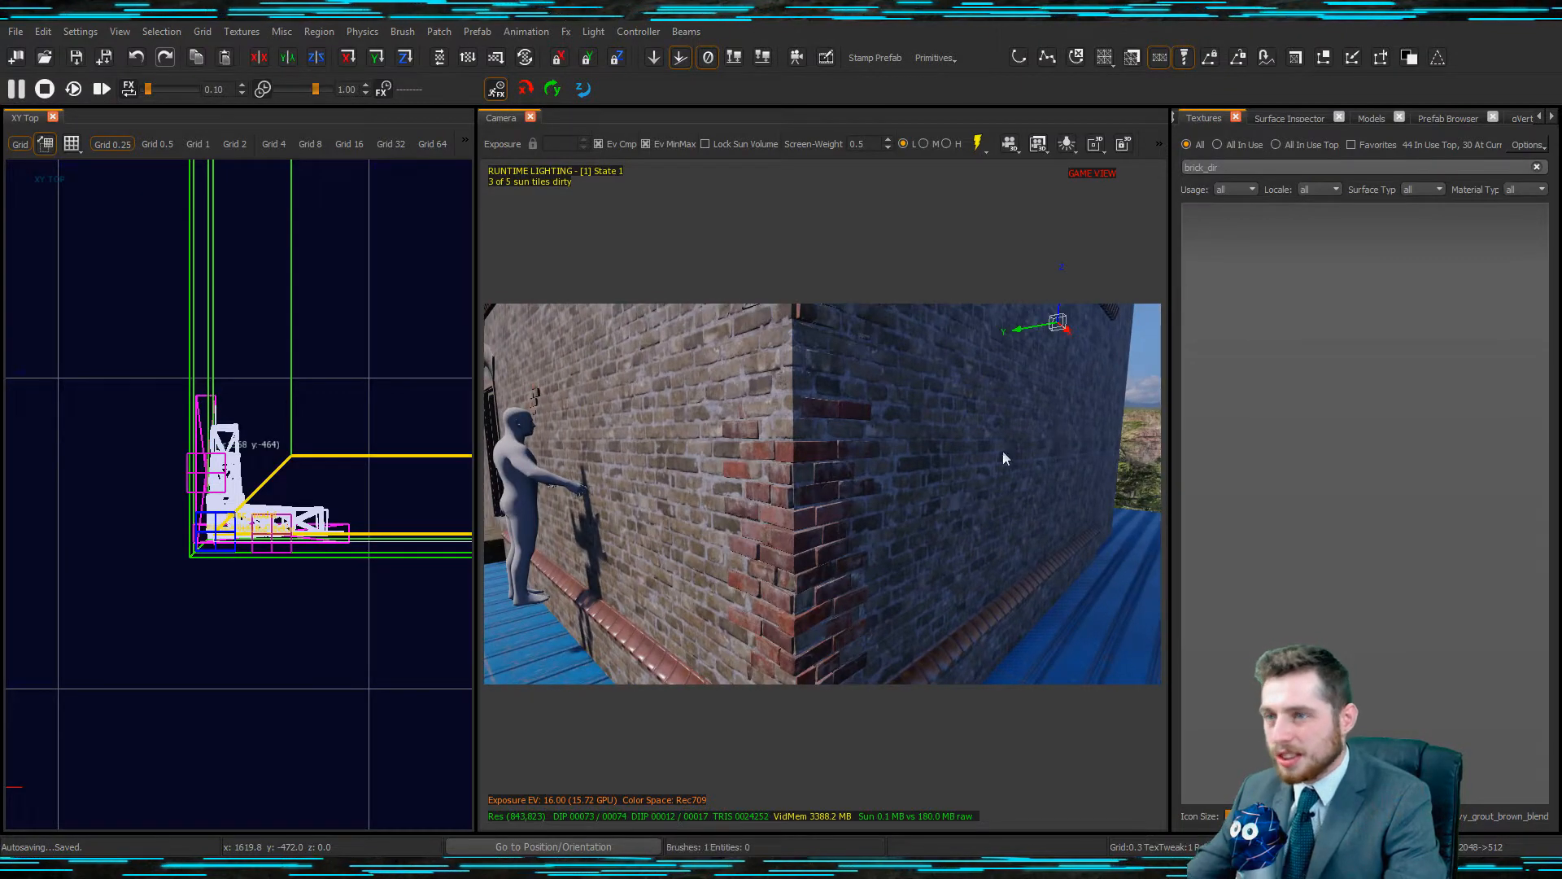
pyautogui.press('BackSpace')
pyautogui.press('BackSpace')
pyautogui.press('BackSpace')
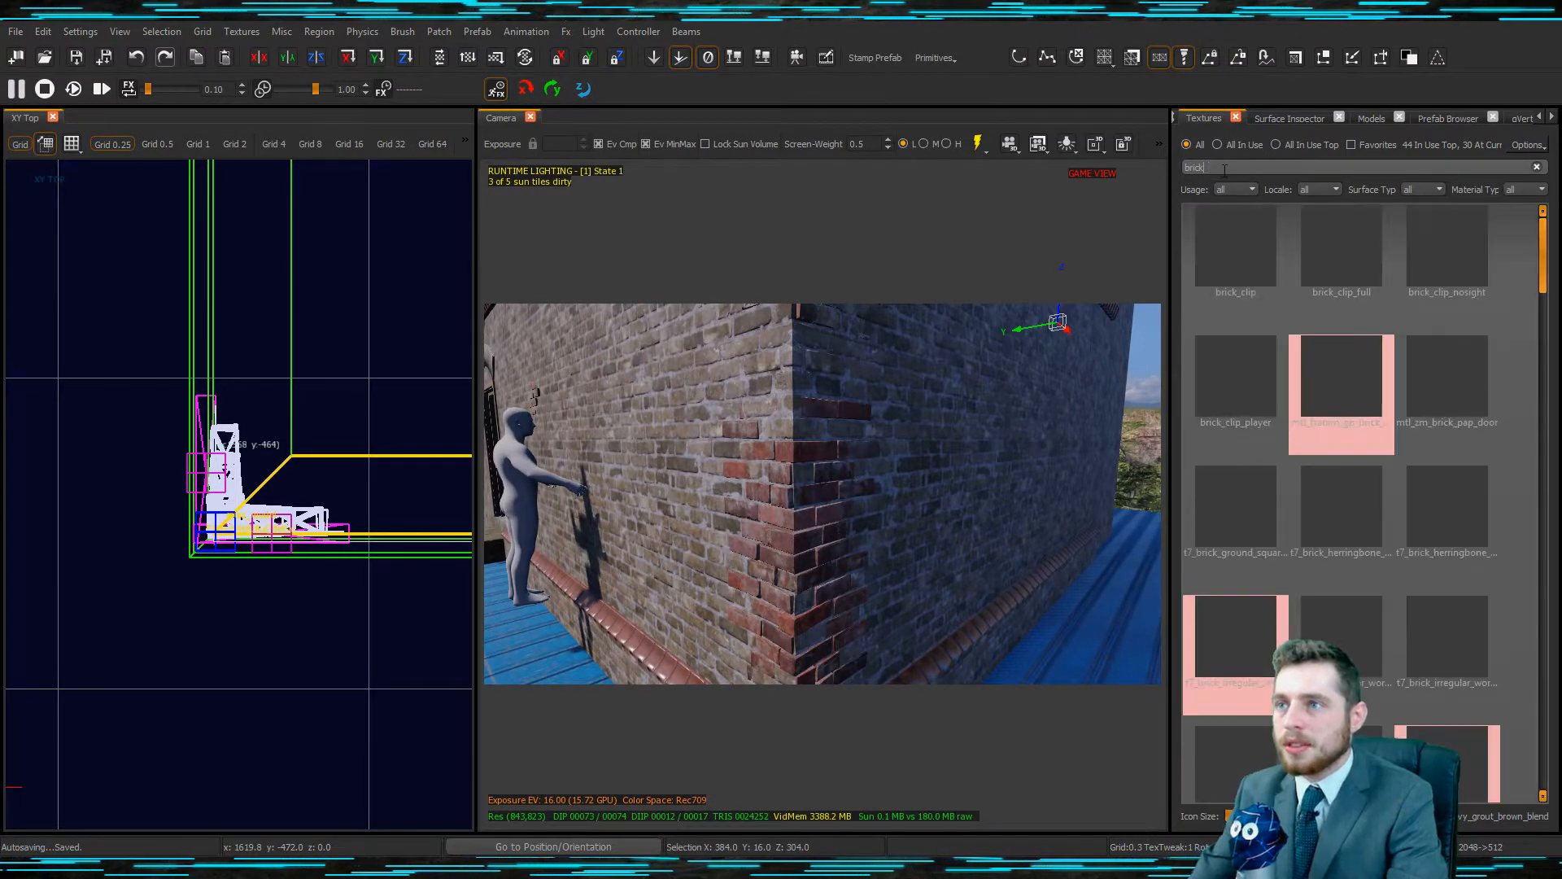
pyautogui.scroll(-5, 1380, 517)
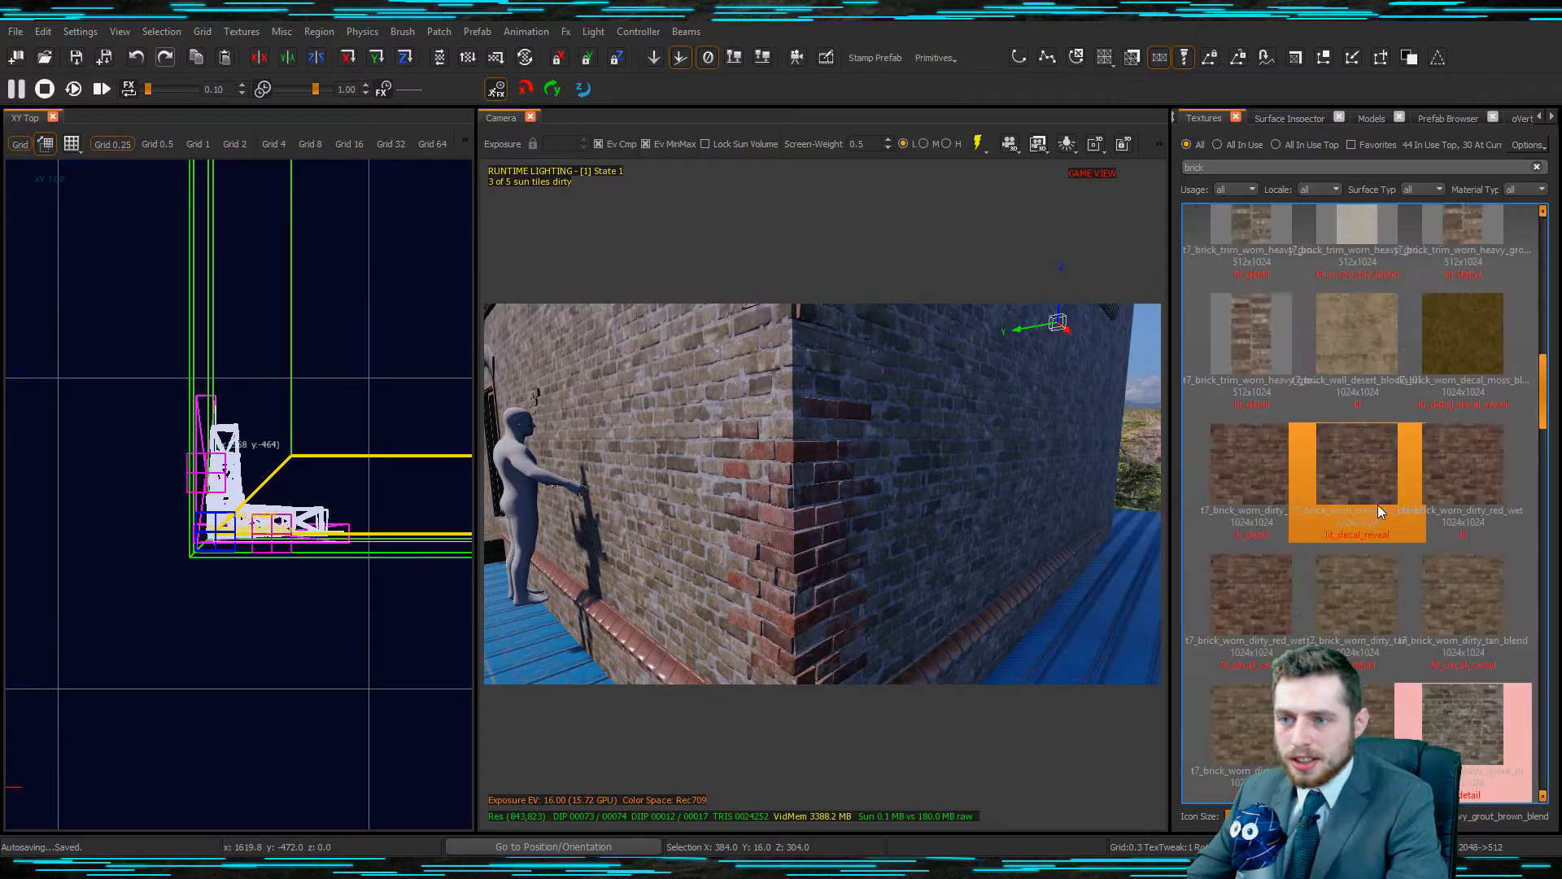
pyautogui.click(1256, 460)
pyautogui.moveTo(957, 526)
pyautogui.mouseDown(button='right')
pyautogui.moveTo(952, 509)
pyautogui.moveTo(863, 521)
pyautogui.moveTo(949, 505)
pyautogui.moveTo(771, 501)
pyautogui.moveTo(819, 499)
pyautogui.mouseUp(button='right')
pyautogui.press('Escape')
# Switch to the brick house reference photo in Firefox and return to the level editor.
pyautogui.hotkey('alt', 'Tab')
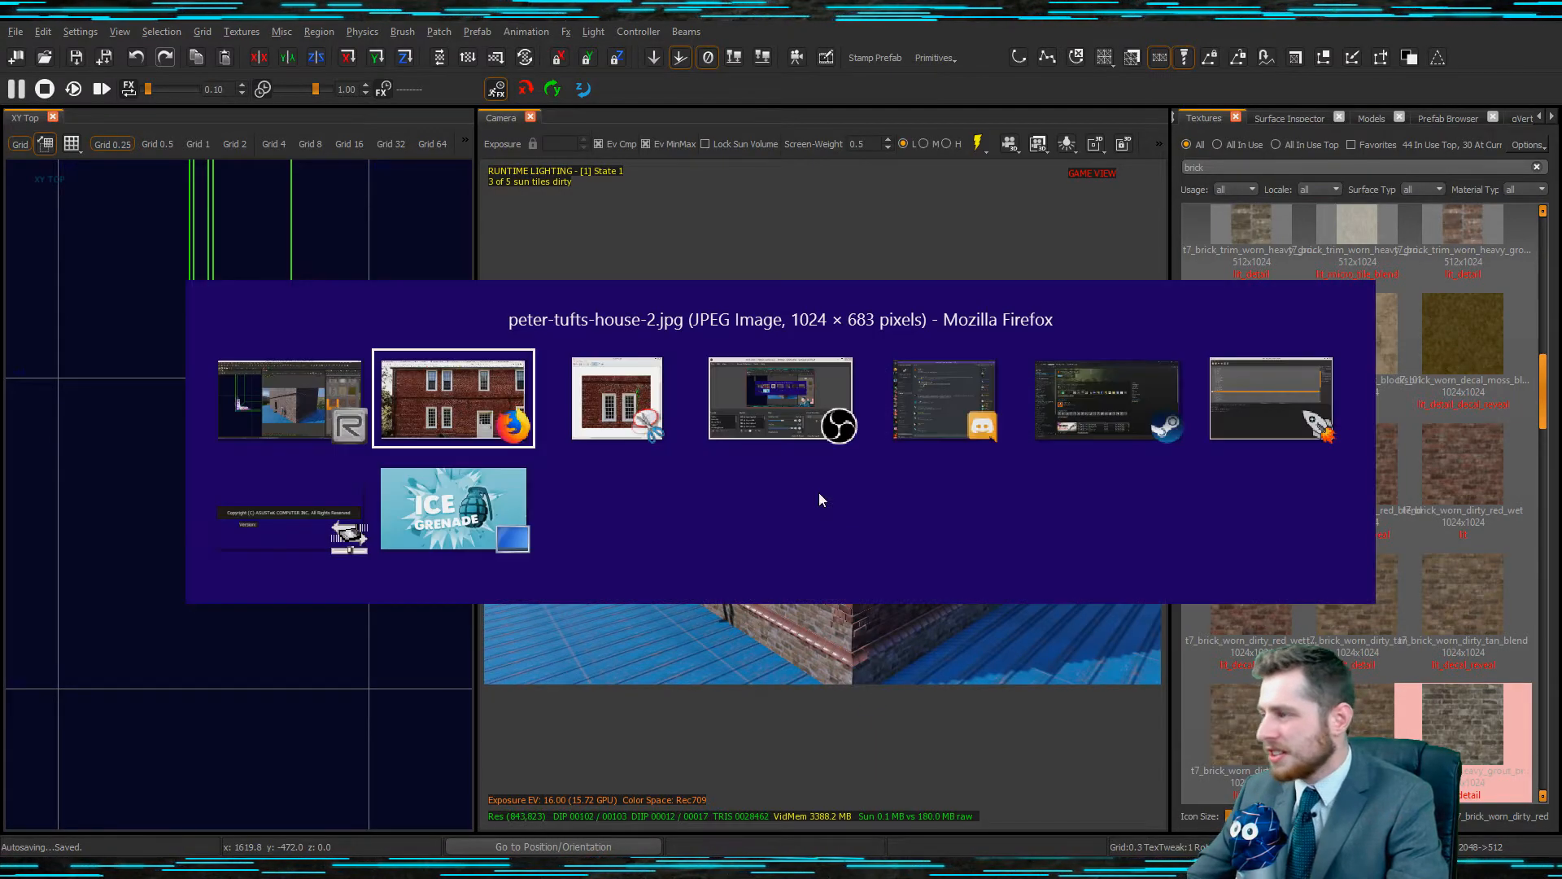
pyautogui.hotkey('alt', 'Tab')
pyautogui.hotkey('alt', 'Tab')
pyautogui.hotkey('alt', 'Tab')
# Apply t7_brick_worn_dirty_red to the wall behind the human figure as well and deselect it.
pyautogui.moveTo(876, 513); pyautogui.dragTo(884, 509, button='right')
pyautogui.keyDown('shift'); pyautogui.click(811, 548); pyautogui.keyUp('shift')
pyautogui.moveTo(812, 548); pyautogui.dragTo(816, 543, button='right')
pyautogui.click(1255, 469)
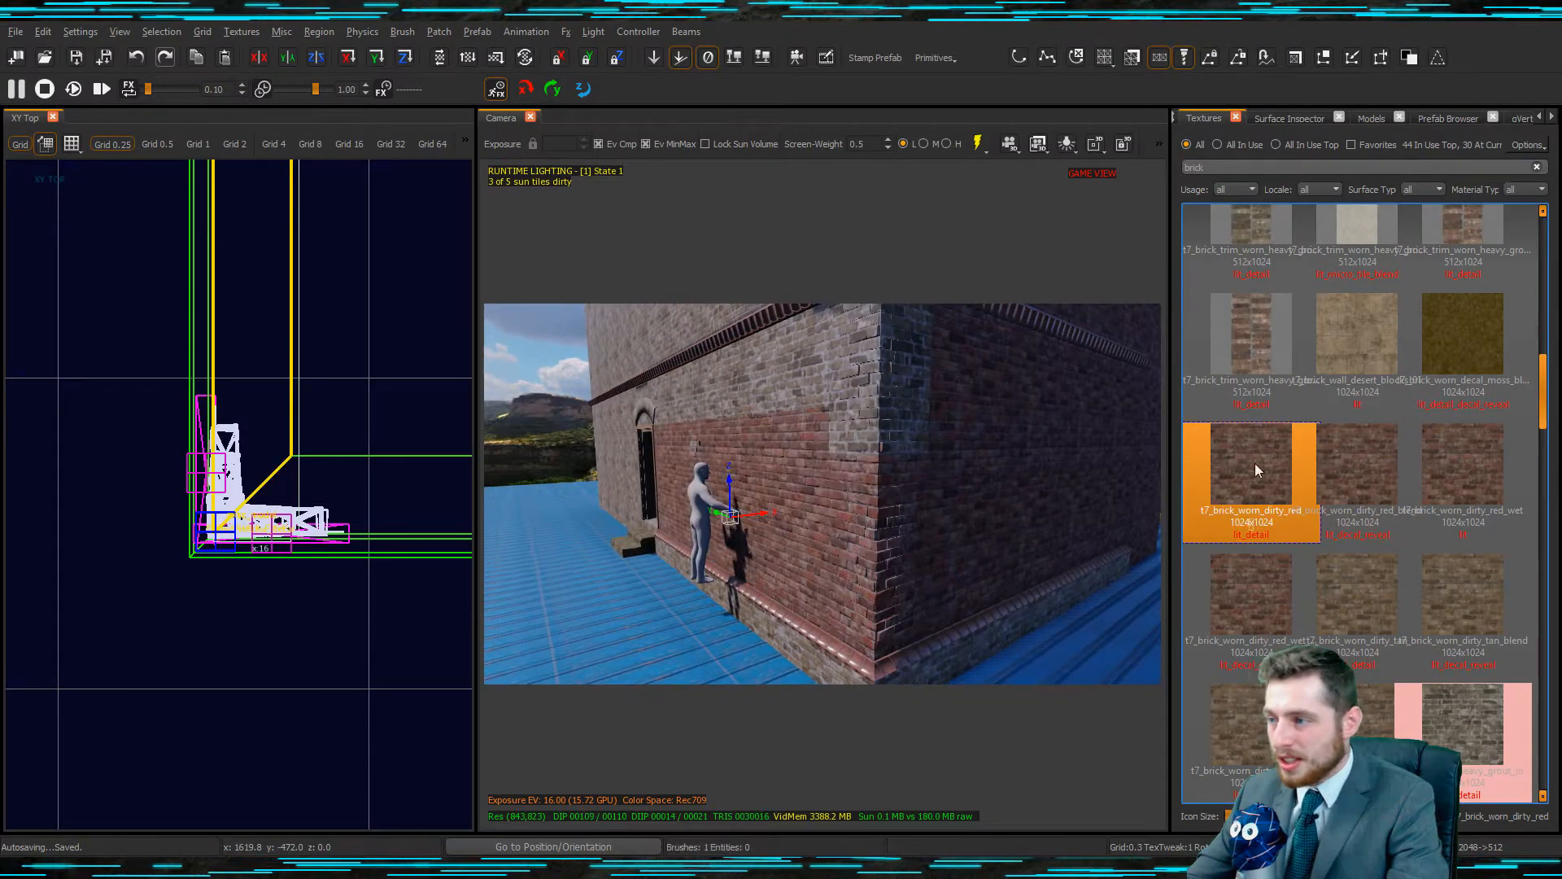
pyautogui.moveTo(867, 539)
pyautogui.mouseDown(button='right')
pyautogui.moveTo(856, 528)
pyautogui.moveTo(880, 481)
pyautogui.mouseUp(button='right')
pyautogui.keyDown('shift'); pyautogui.click(868, 471); pyautogui.keyUp('shift')
pyautogui.press('Escape')
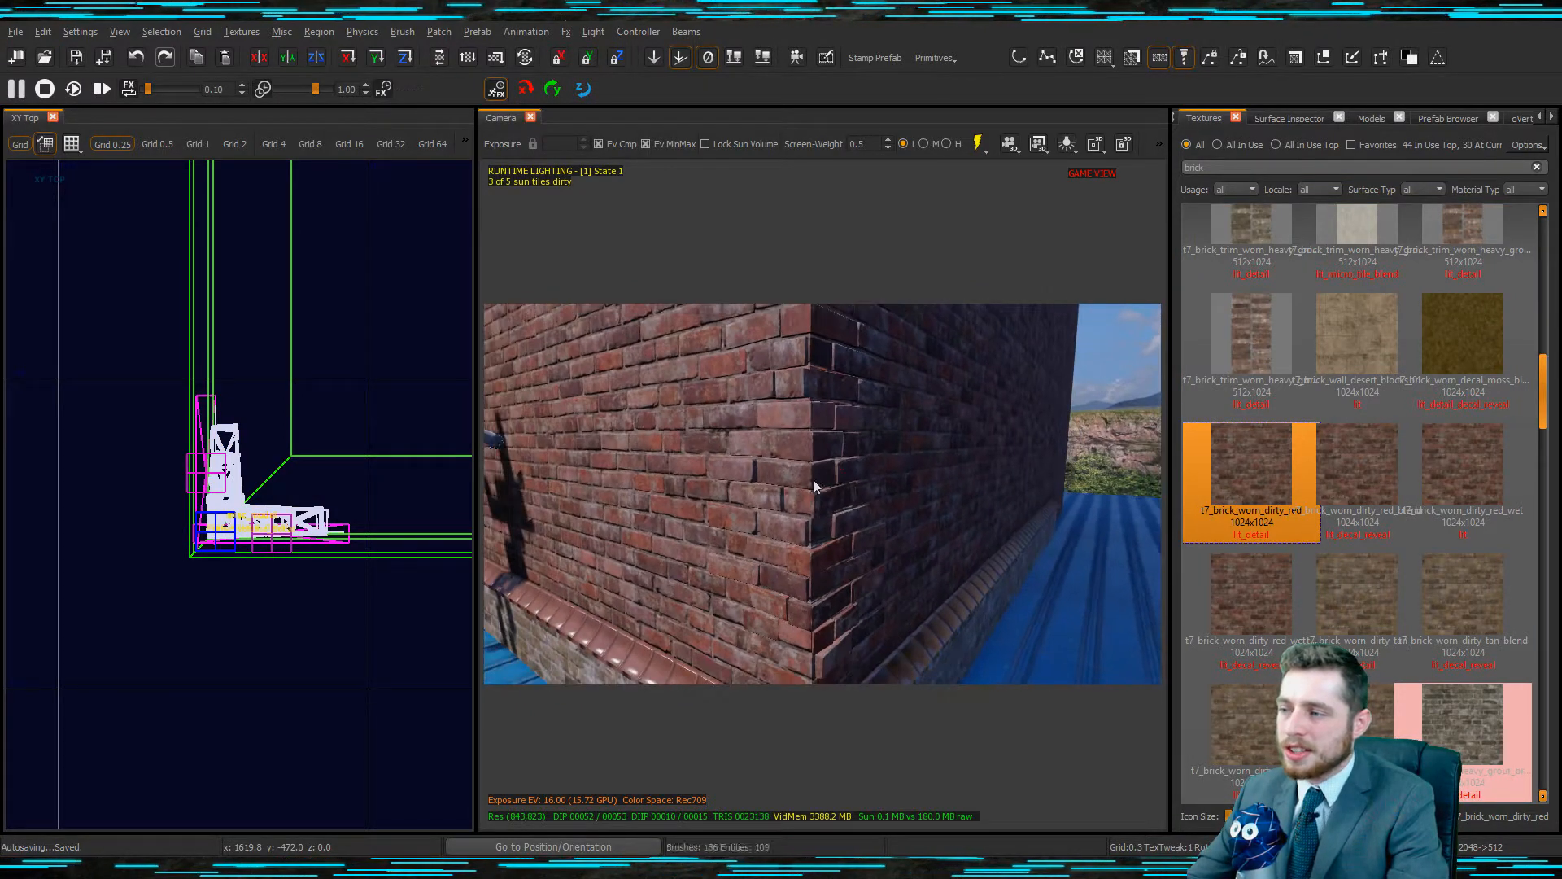
# Check which model the corner piece uses in its entity properties and examine how its bricks blend into both walls.
pyautogui.keyDown('shift'); pyautogui.click(813, 477); pyautogui.keyUp('shift')
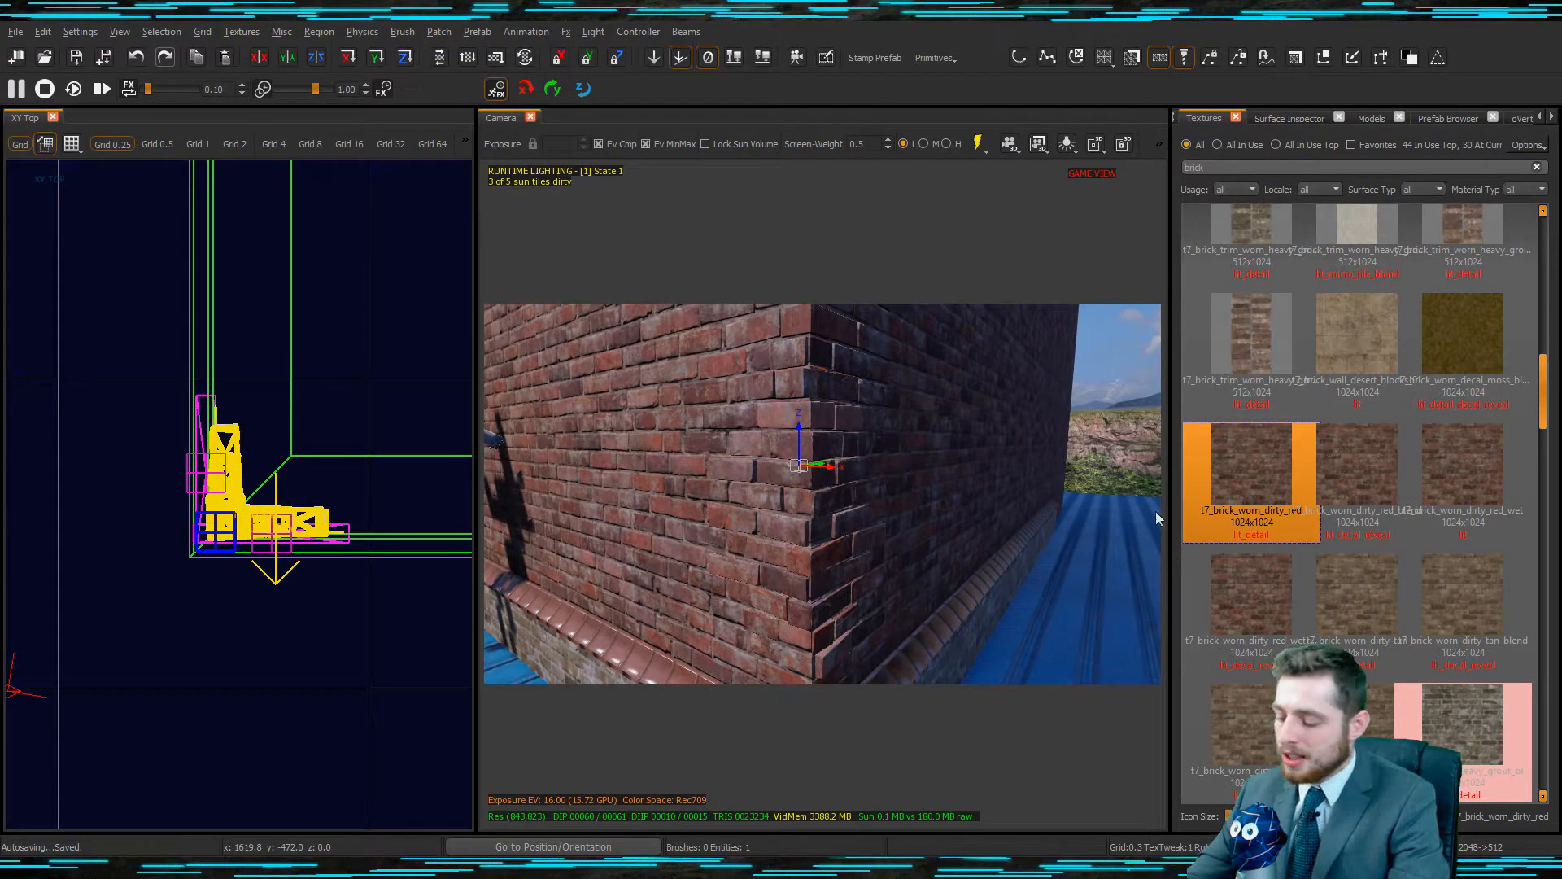
pyautogui.press('n')
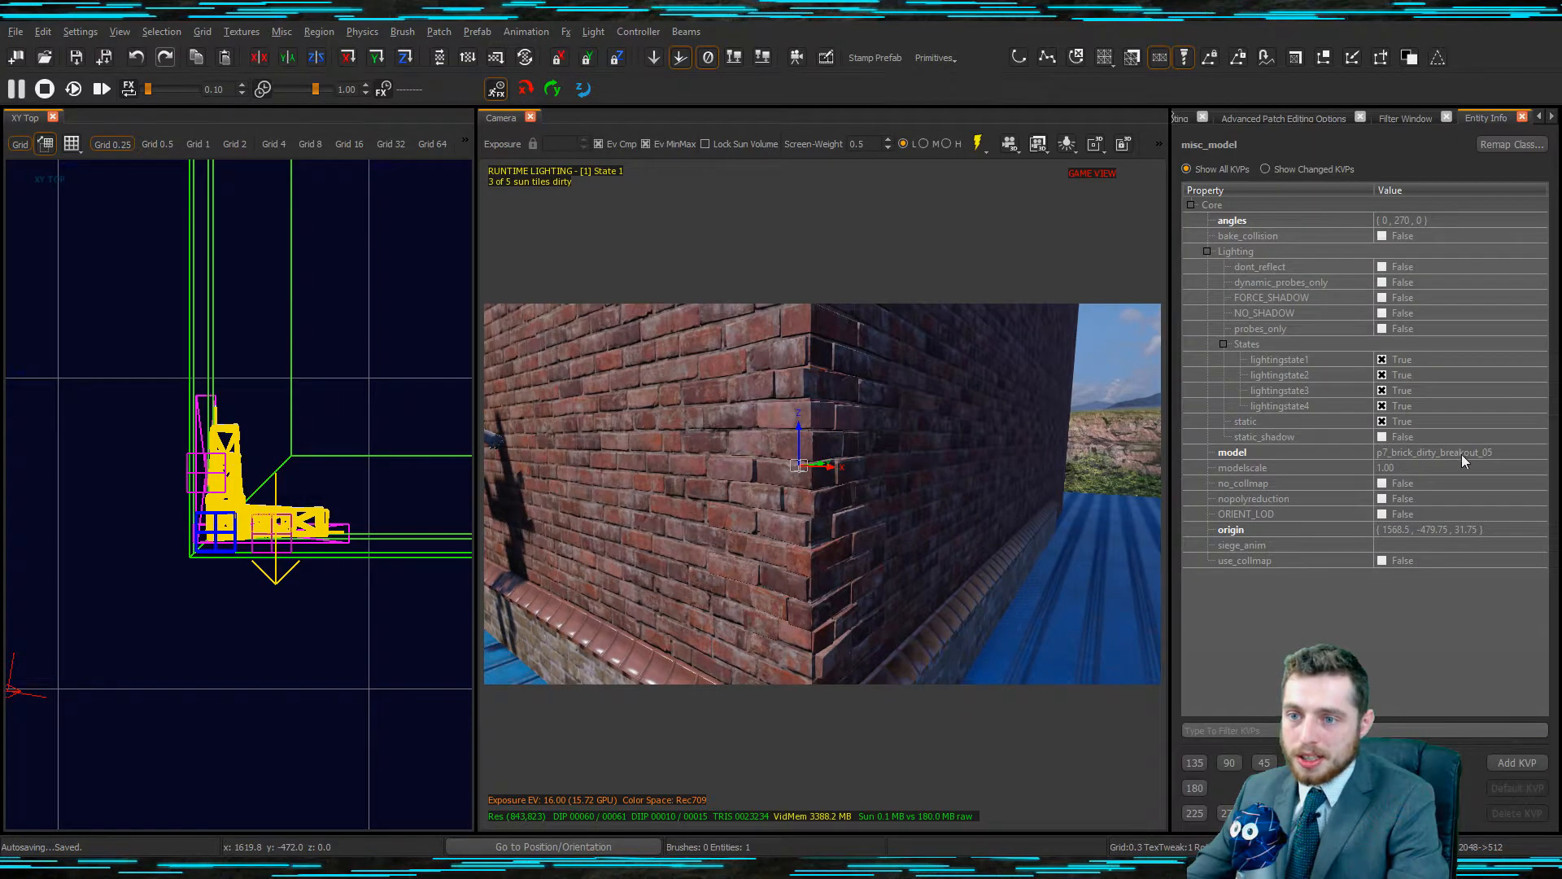
pyautogui.press('Escape')
pyautogui.press('t')
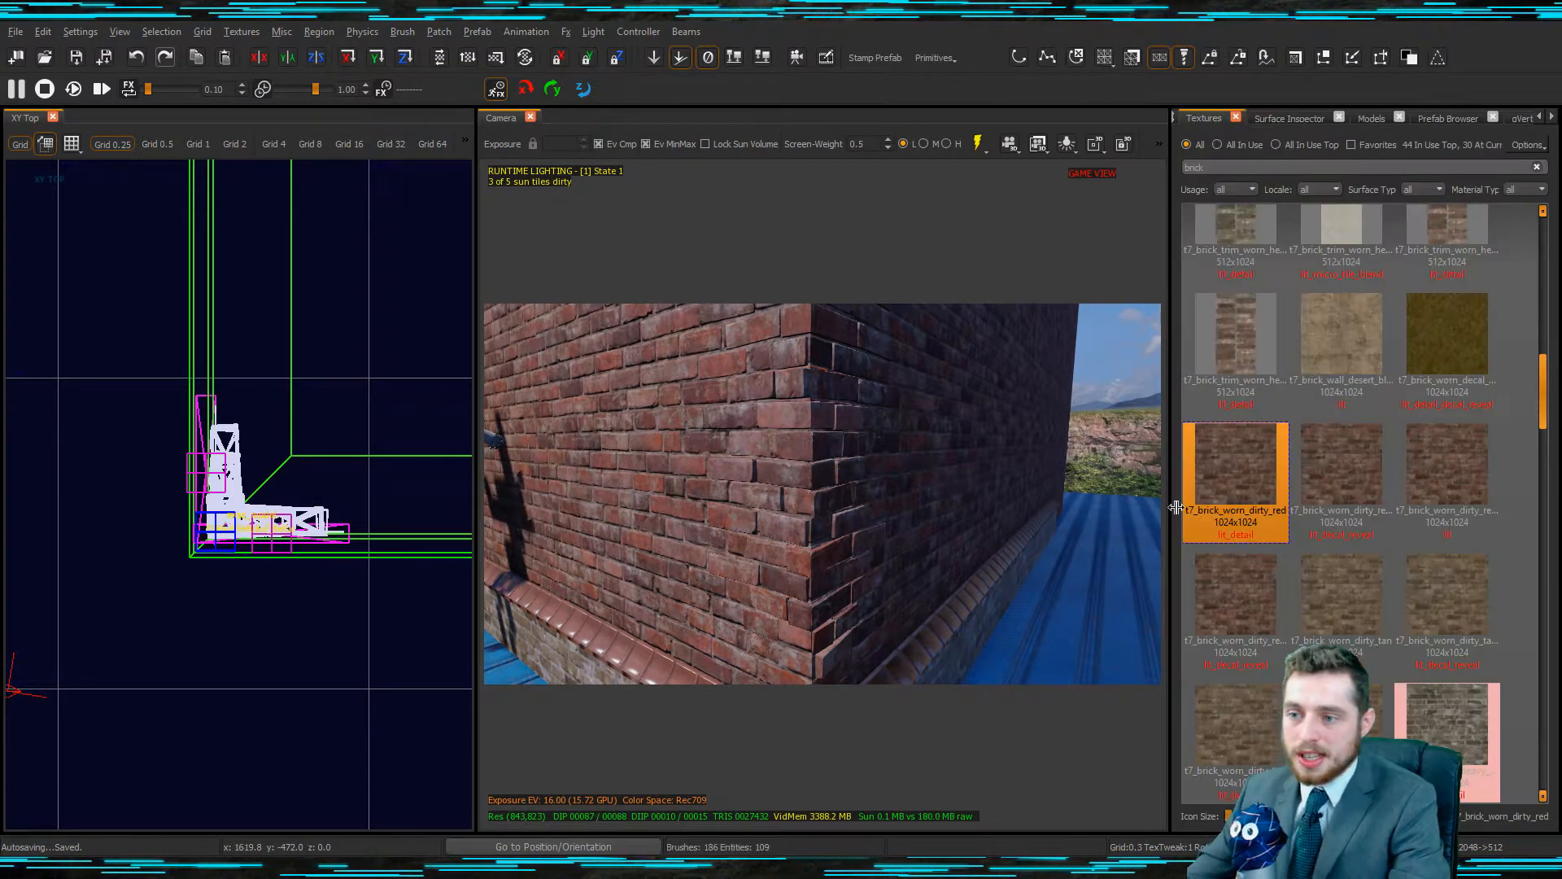
pyautogui.moveTo(904, 514)
pyautogui.mouseDown(button='right')
pyautogui.moveTo(900, 547)
pyautogui.moveTo(900, 480)
pyautogui.moveTo(886, 500)
pyautogui.mouseUp(button='right')
pyautogui.keyDown('shift'); pyautogui.click(856, 485); pyautogui.keyUp('shift')
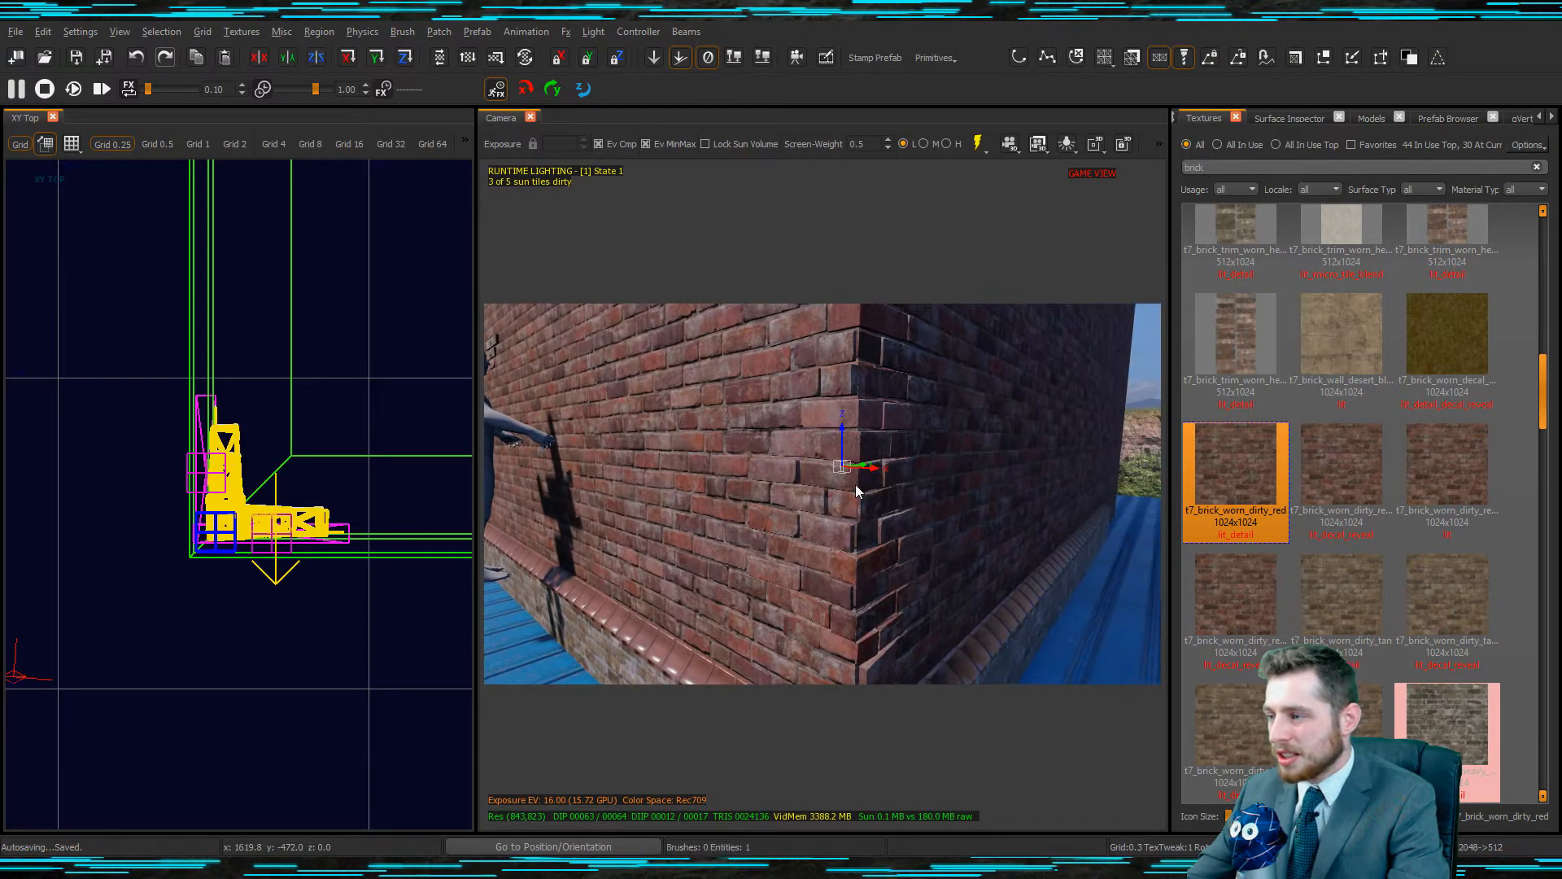
pyautogui.moveTo(916, 495); pyautogui.dragTo(838, 457, button='right')
pyautogui.press('Escape')
pyautogui.press('Escape')
# Pick a p7_brick_dirty_breakout model from the model library for the brick piece on the wall behind the human figure.
pyautogui.click(1372, 118)
pyautogui.click(1380, 549)
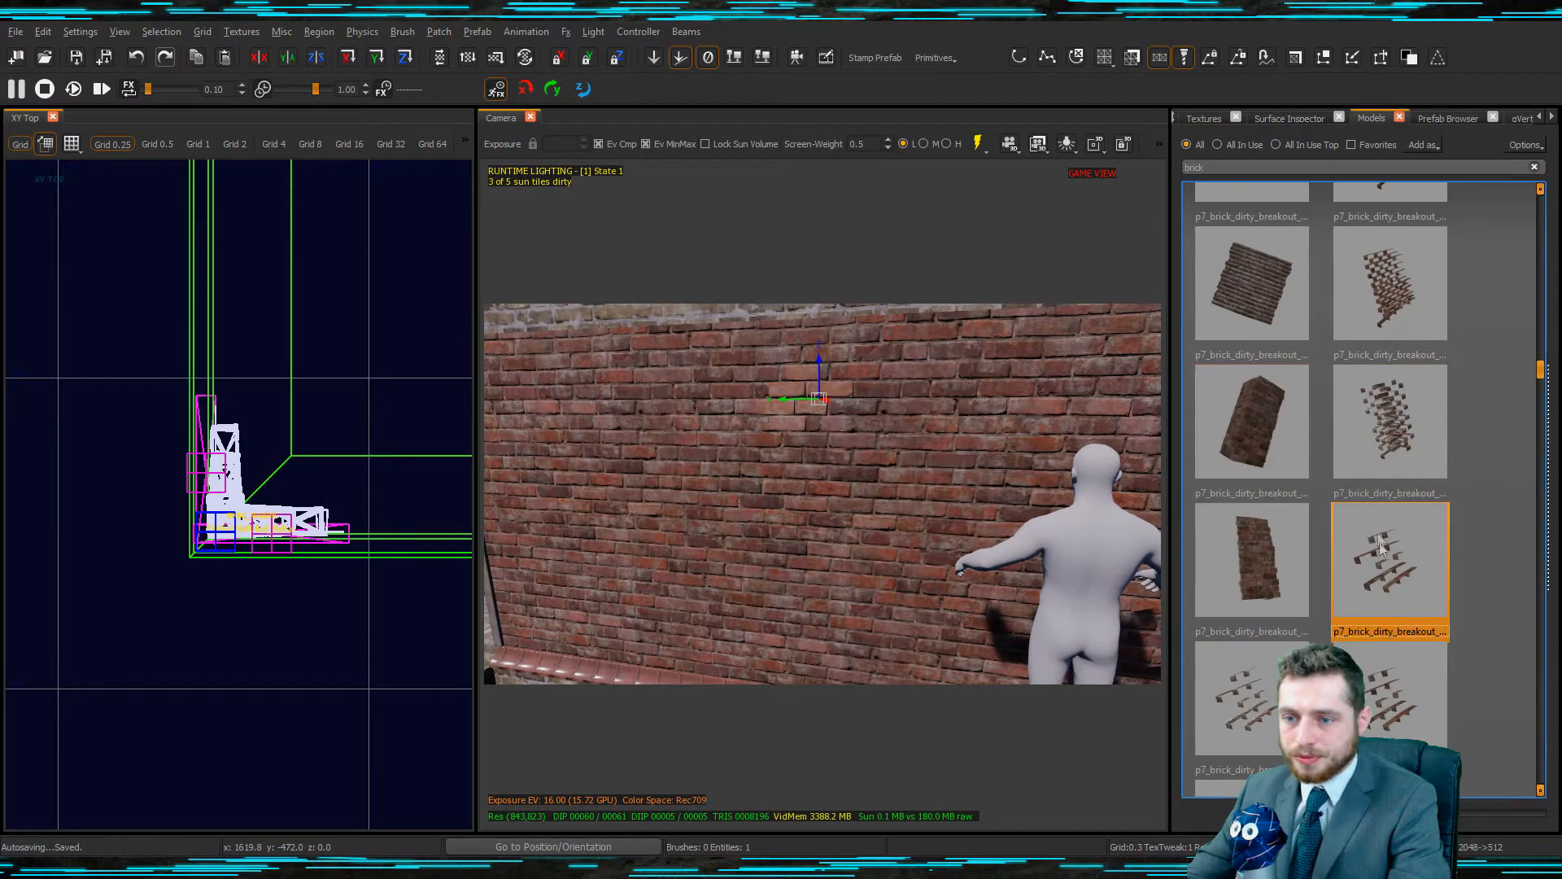
pyautogui.moveTo(873, 465)
pyautogui.mouseDown(button='right')
pyautogui.moveTo(899, 460)
pyautogui.moveTo(921, 386)
pyautogui.mouseUp(button='right')
# Apply t7_brick_worn_dirty_red to the upper wall and the wall beside the doorway.
pyautogui.keyDown('shift'); pyautogui.click(932, 391); pyautogui.keyUp('shift')
pyautogui.click(1205, 119)
pyautogui.click(1253, 463)
pyautogui.moveTo(910, 498); pyautogui.dragTo(913, 478, button='right')
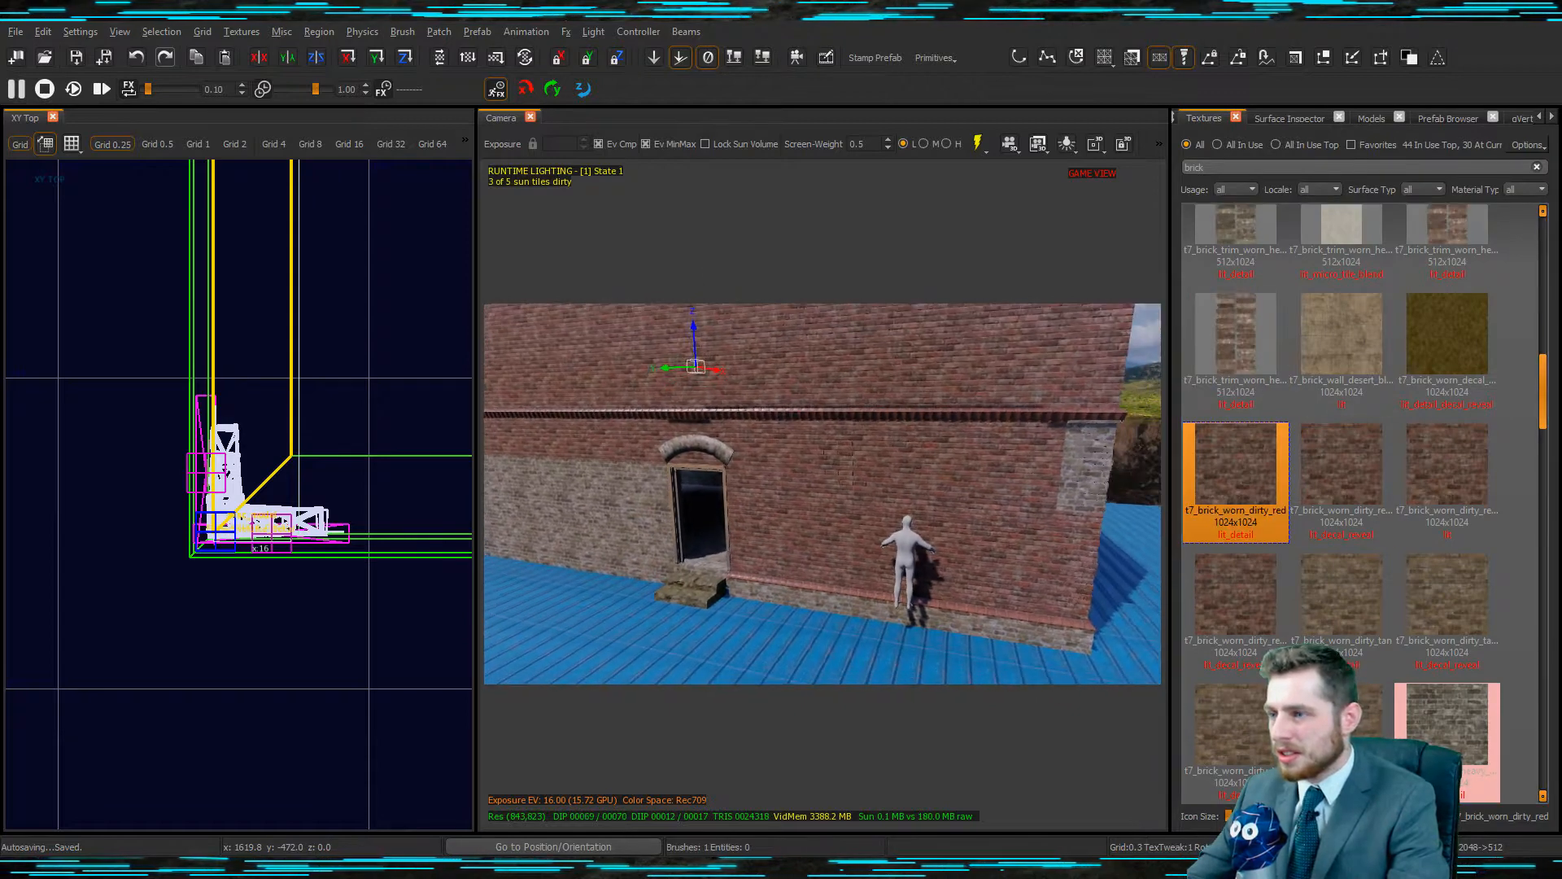
pyautogui.press('Escape')
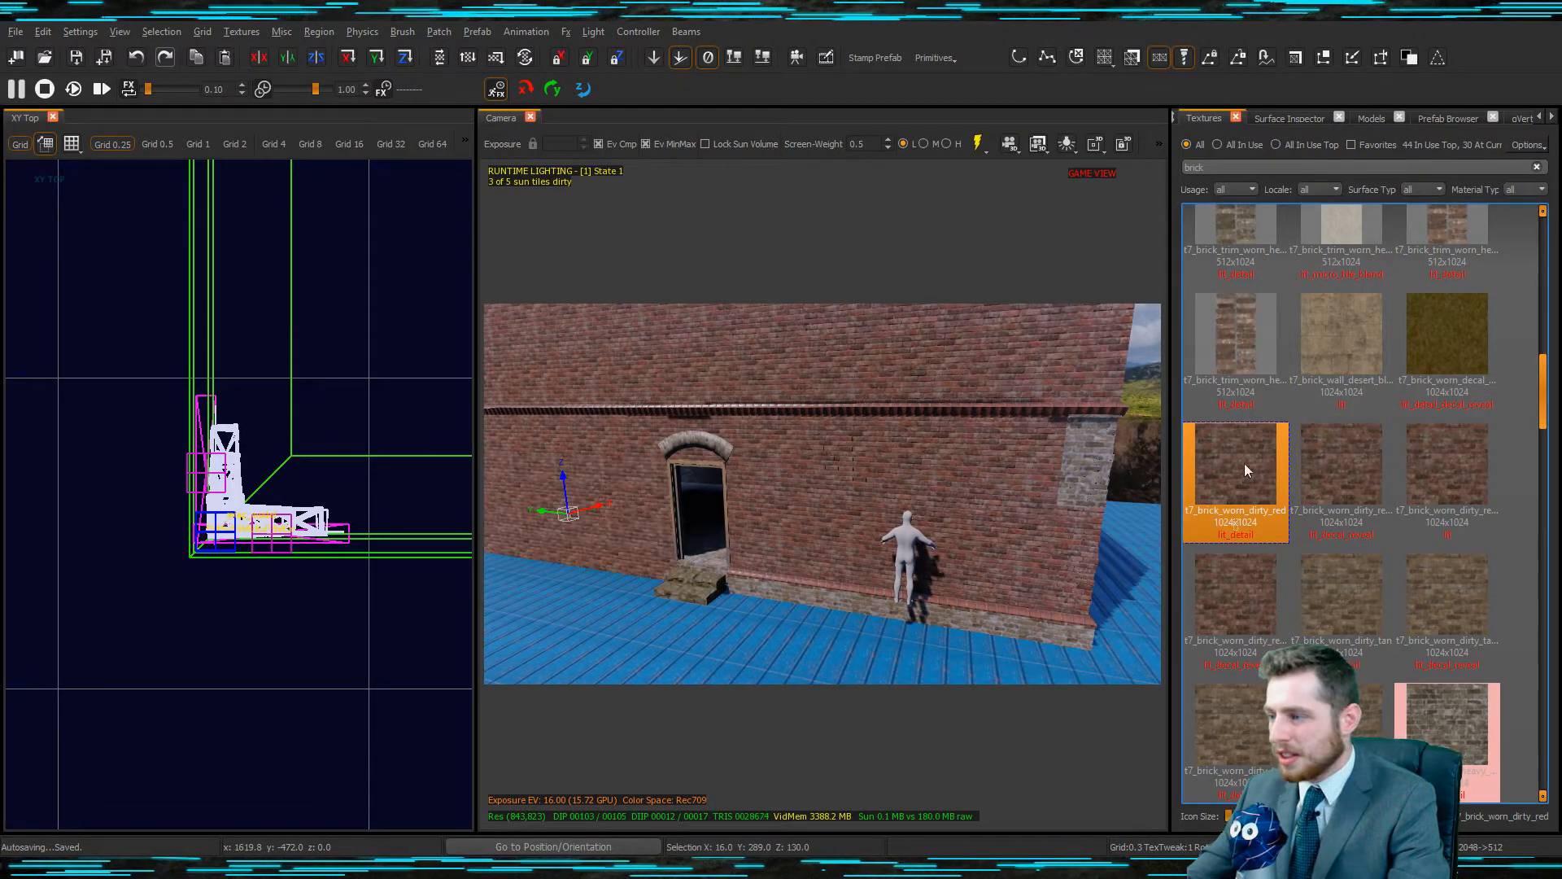
# Apply t7_brick_worn_dirty_red to the wall's base strip near the corner and deselect it.
pyautogui.keyDown('shift'); pyautogui.click(1047, 622); pyautogui.keyUp('shift')
pyautogui.click(1195, 486)
pyautogui.press('Escape')
pyautogui.moveTo(924, 550)
pyautogui.mouseDown(button='right')
pyautogui.moveTo(945, 545)
pyautogui.moveTo(925, 544)
pyautogui.moveTo(894, 591)
pyautogui.mouseUp(button='right')
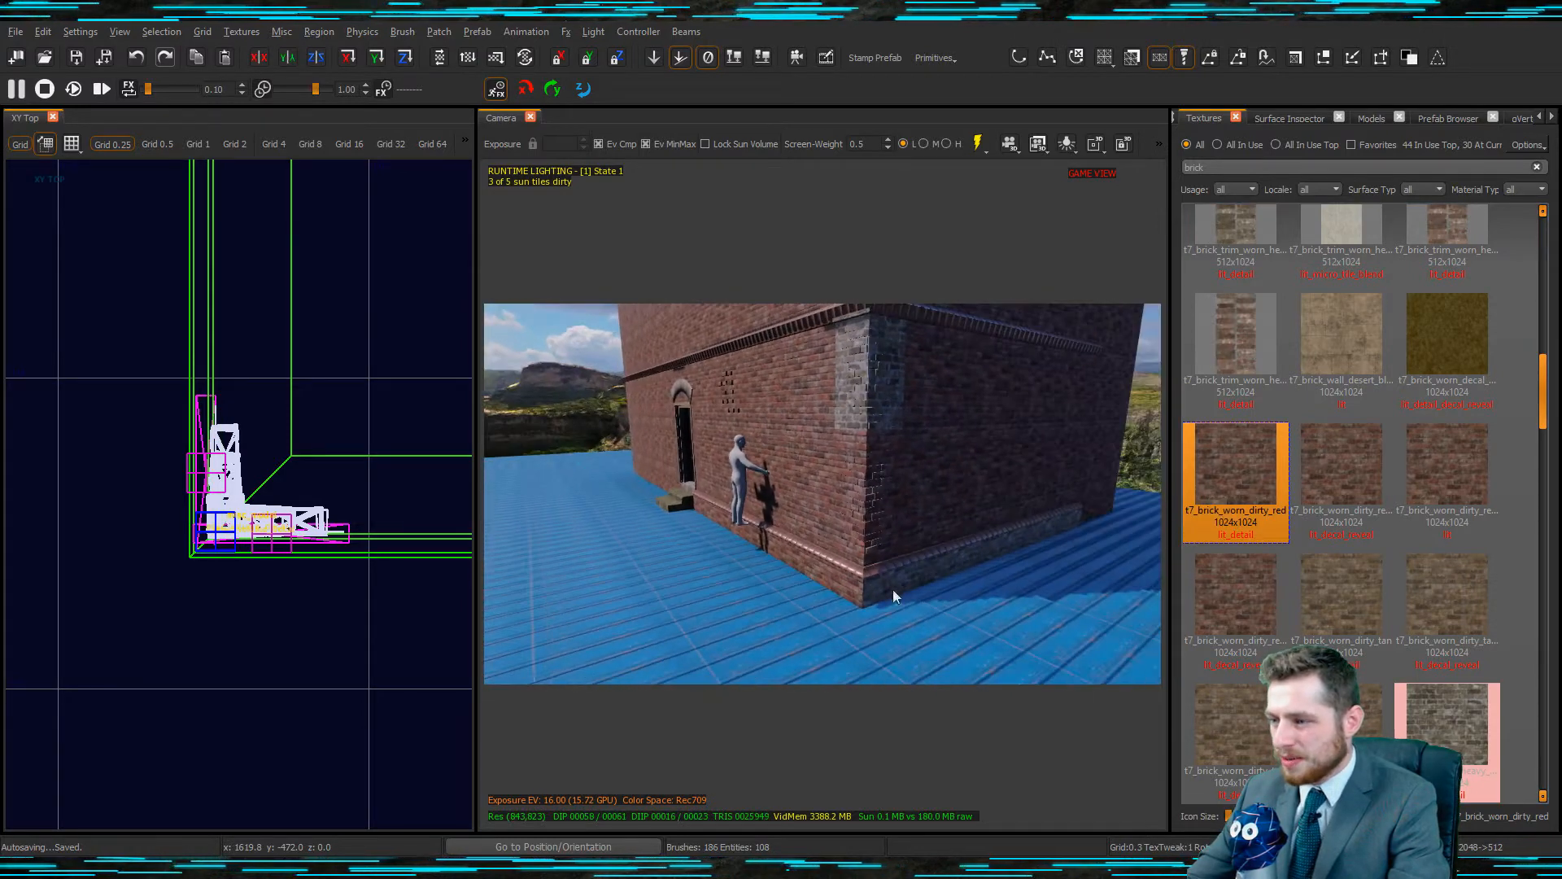
# Delete the two grey brick pieces wrapping the building's corner beneath the trim.
pyautogui.press('Escape')
pyautogui.moveTo(955, 487); pyautogui.dragTo(947, 520, button='right')
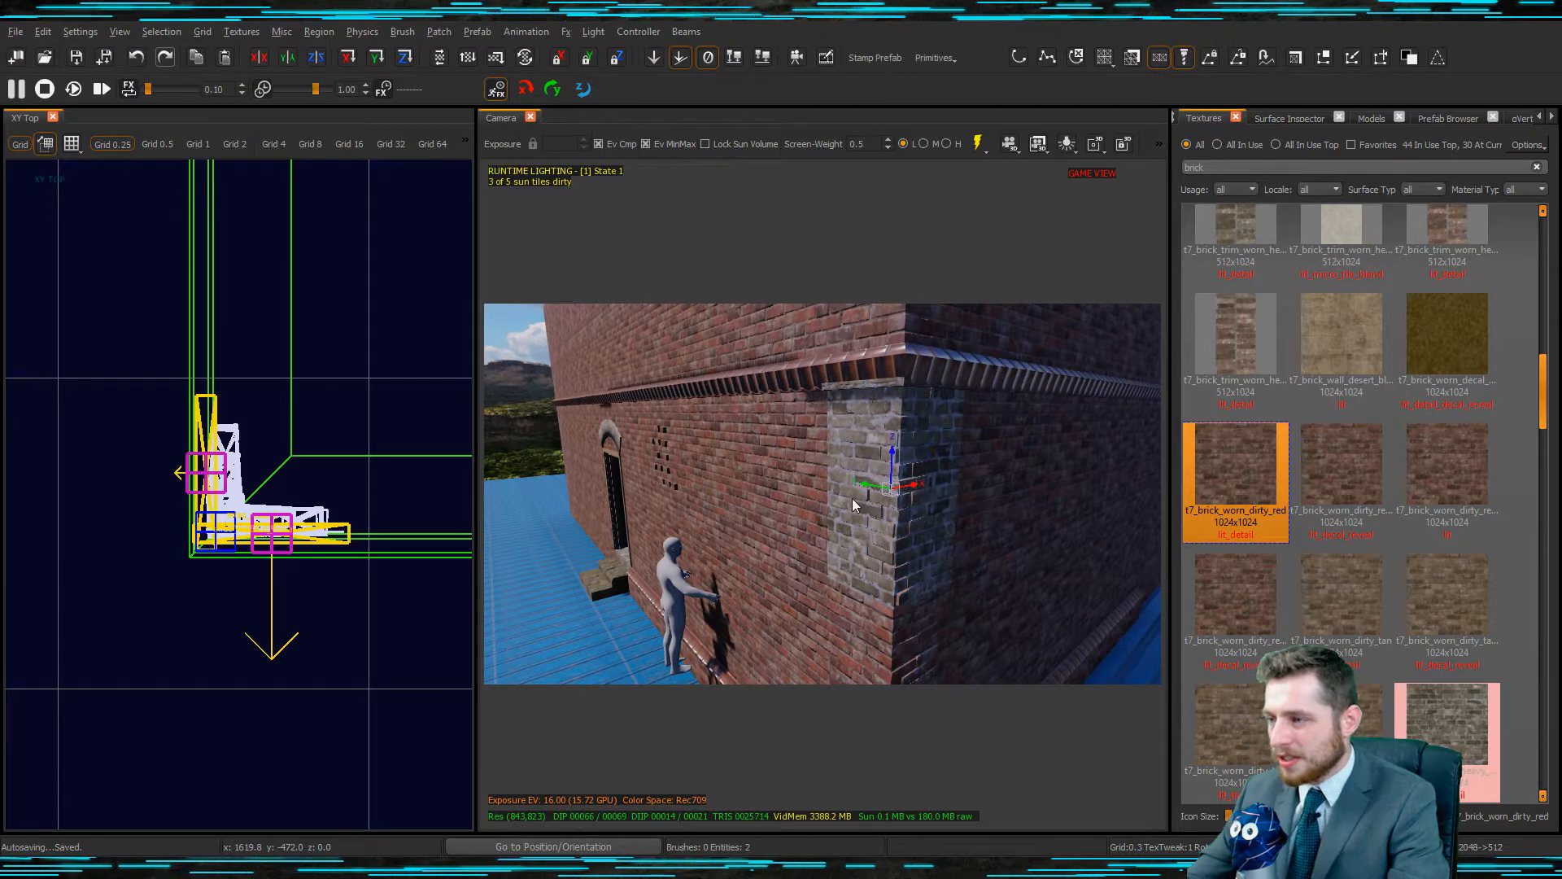
pyautogui.press('BackSpace')
# Filter the model library for brick_dirt and swap the corner piece to p7_brick_dirty_breakout_05_wet.
pyautogui.moveTo(893, 523)
pyautogui.mouseDown(button='right')
pyautogui.moveTo(859, 479)
pyautogui.moveTo(876, 513)
pyautogui.mouseUp(button='right')
pyautogui.keyDown('shift'); pyautogui.click(838, 472); pyautogui.keyUp('shift')
pyautogui.press('m')
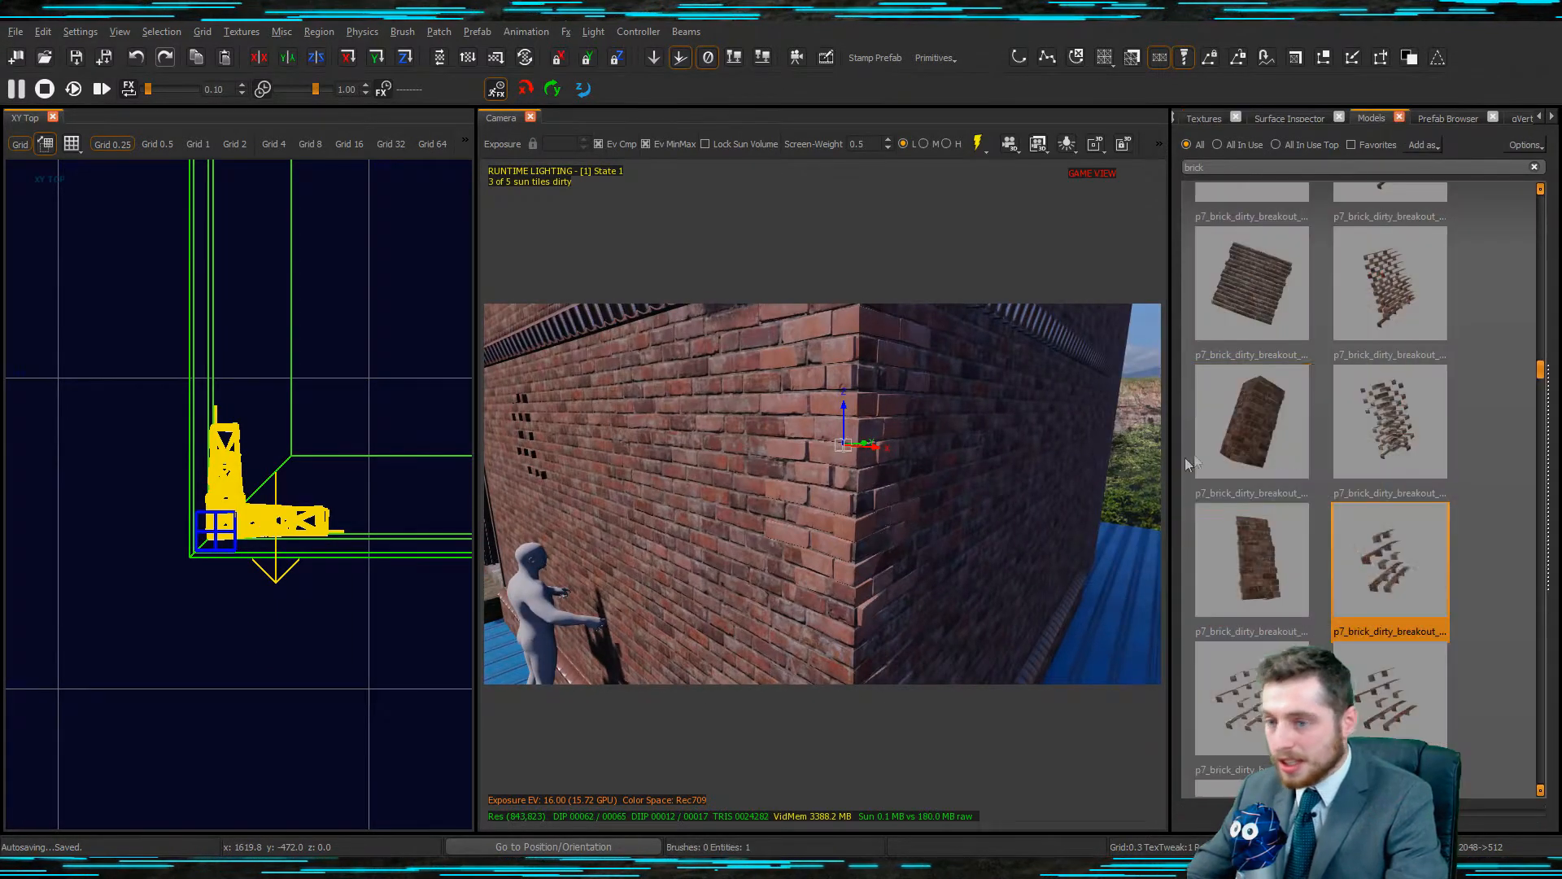
pyautogui.click(1372, 415)
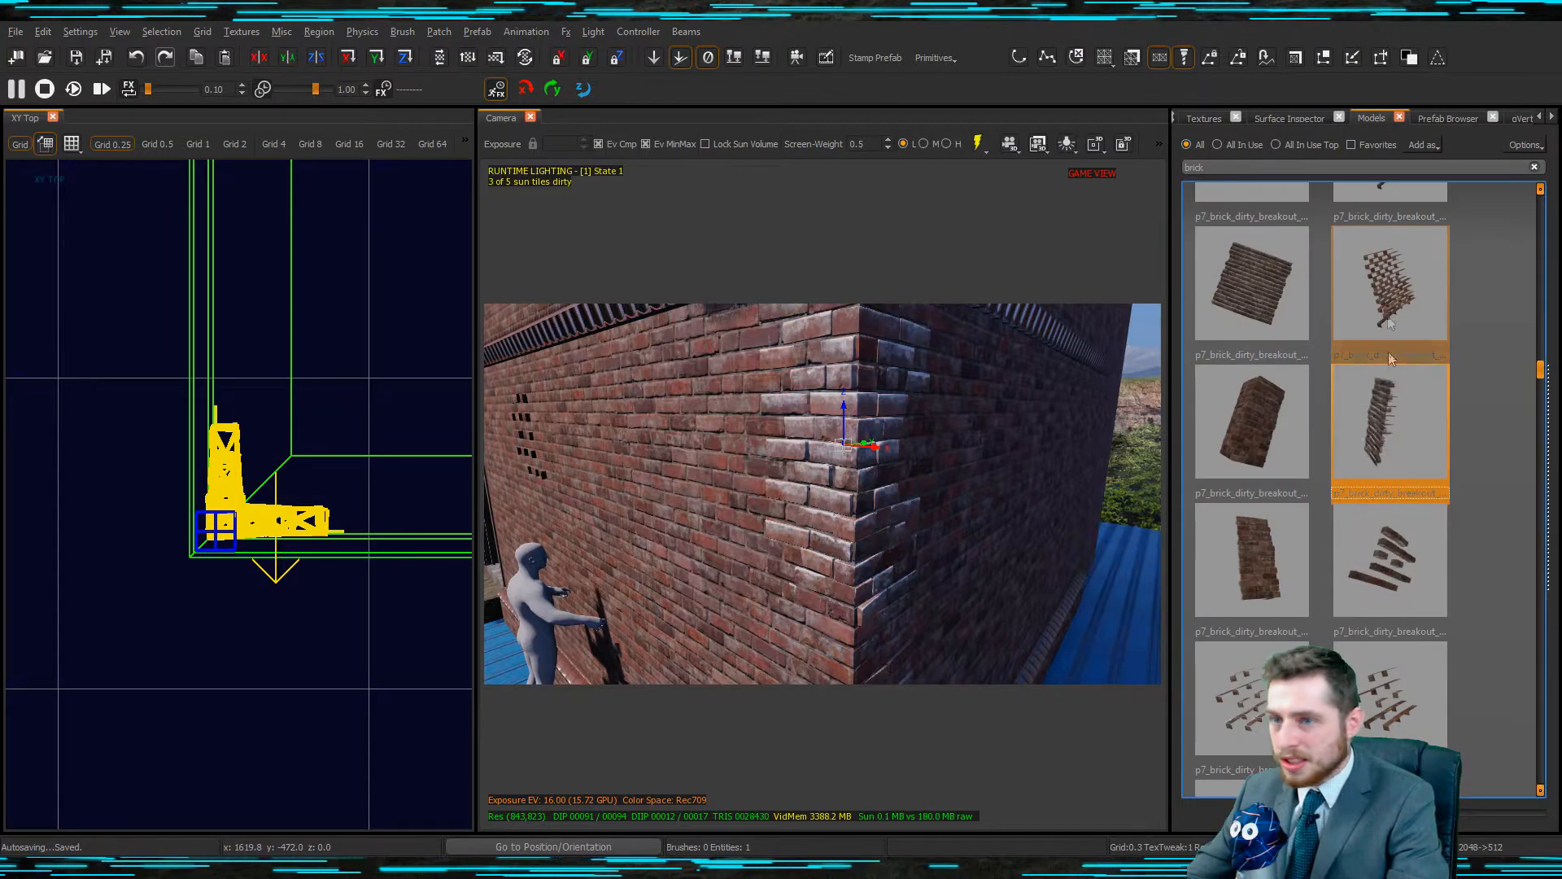
pyautogui.click(1249, 169)
pyautogui.write('_dirt')
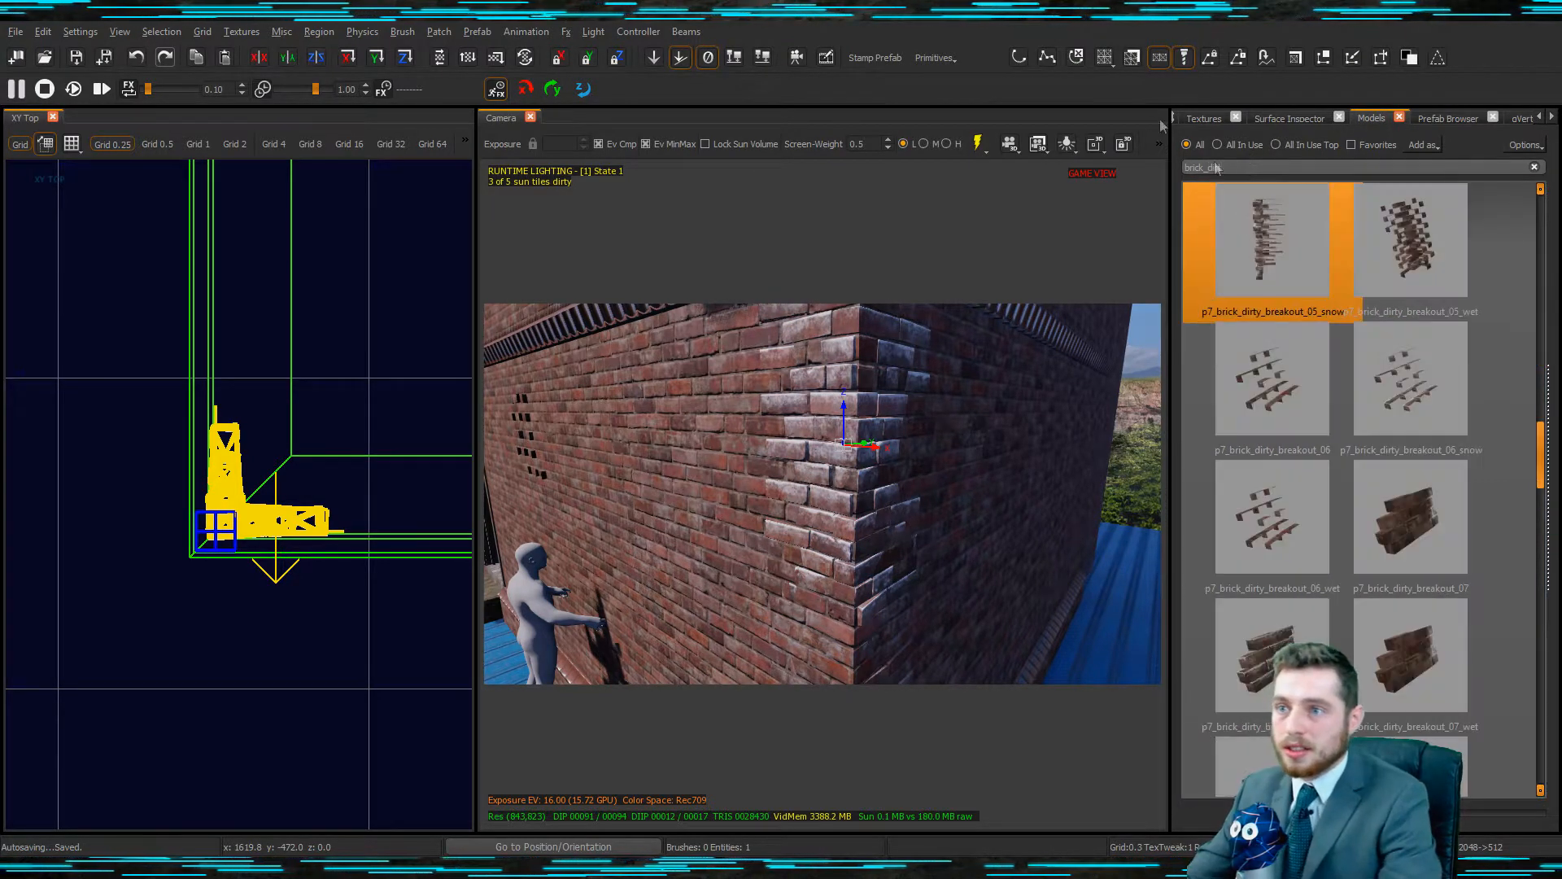
pyautogui.click(1242, 256)
pyautogui.click(1376, 236)
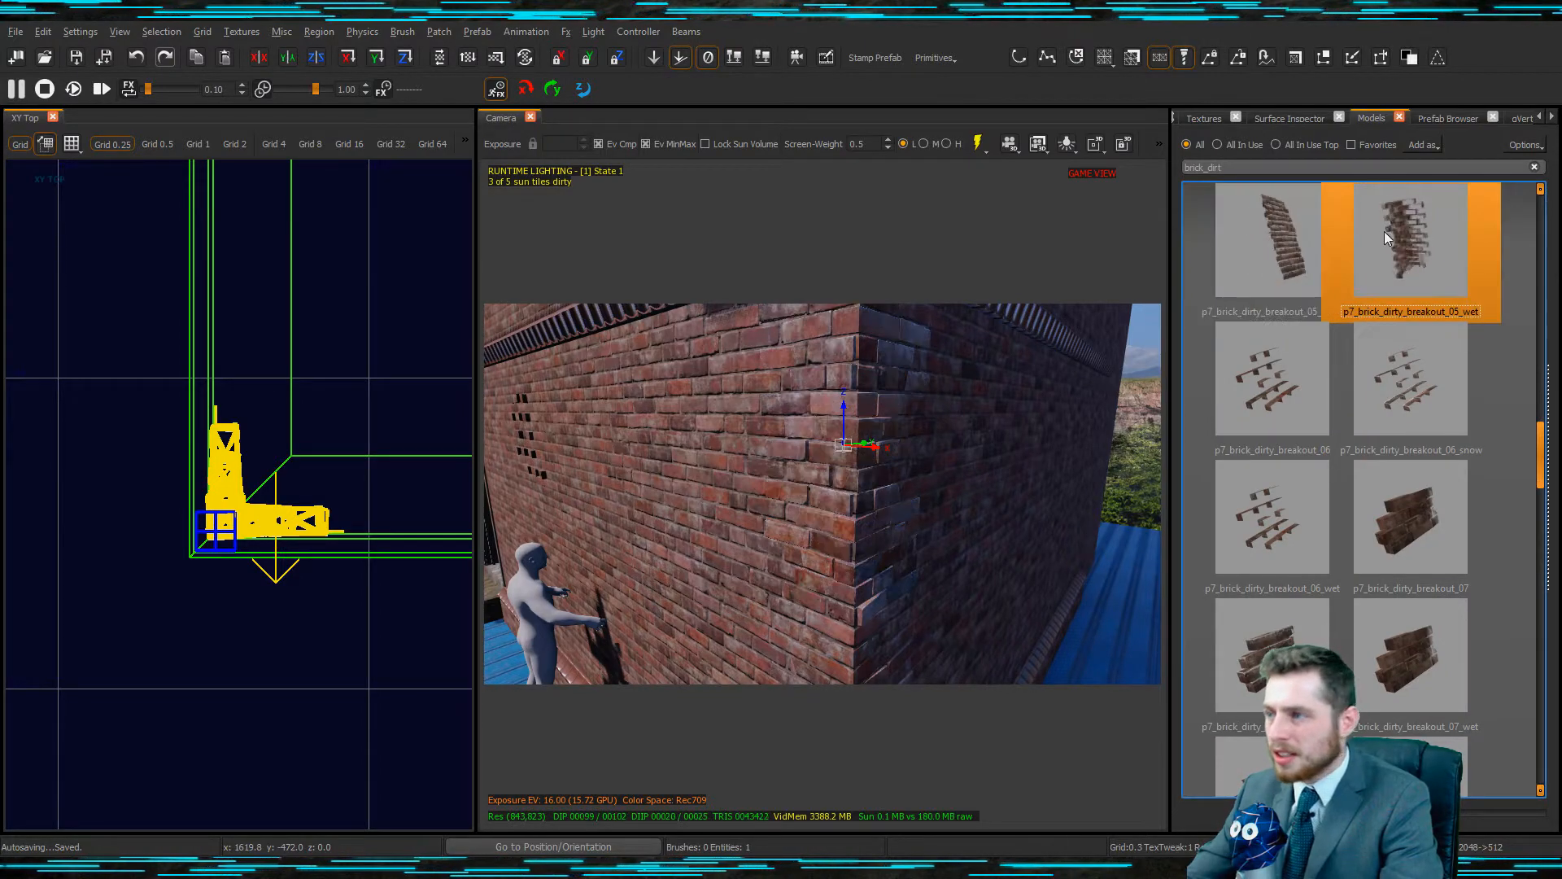
pyautogui.moveTo(921, 491); pyautogui.dragTo(895, 347, button='right')
pyautogui.press('Escape')
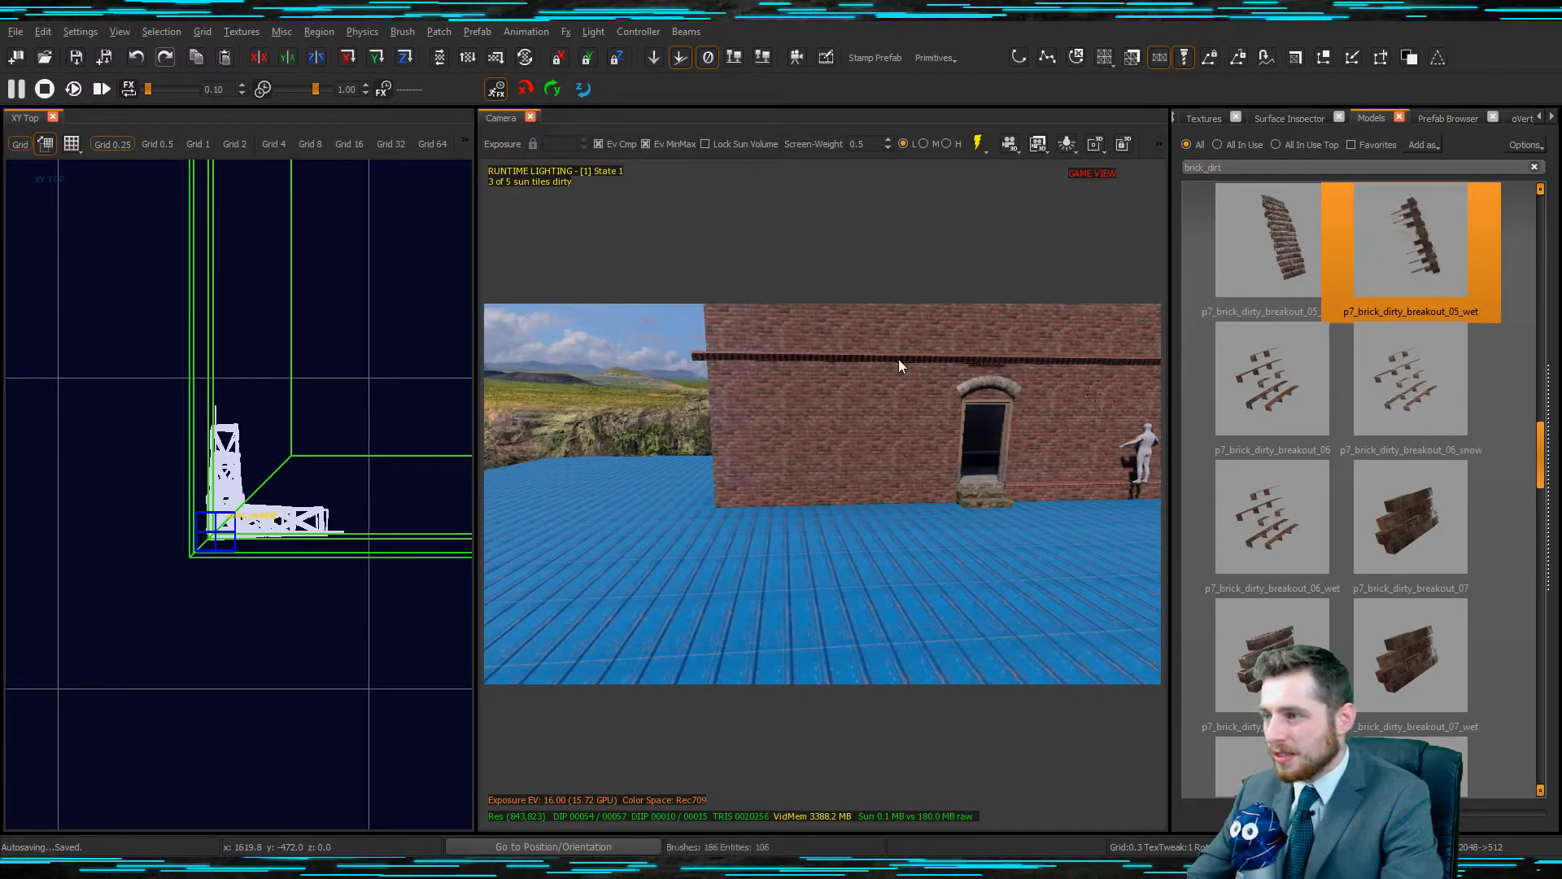
# Remove the brick trim running above and beyond the doorway and update the lighting.
pyautogui.click(898, 359)
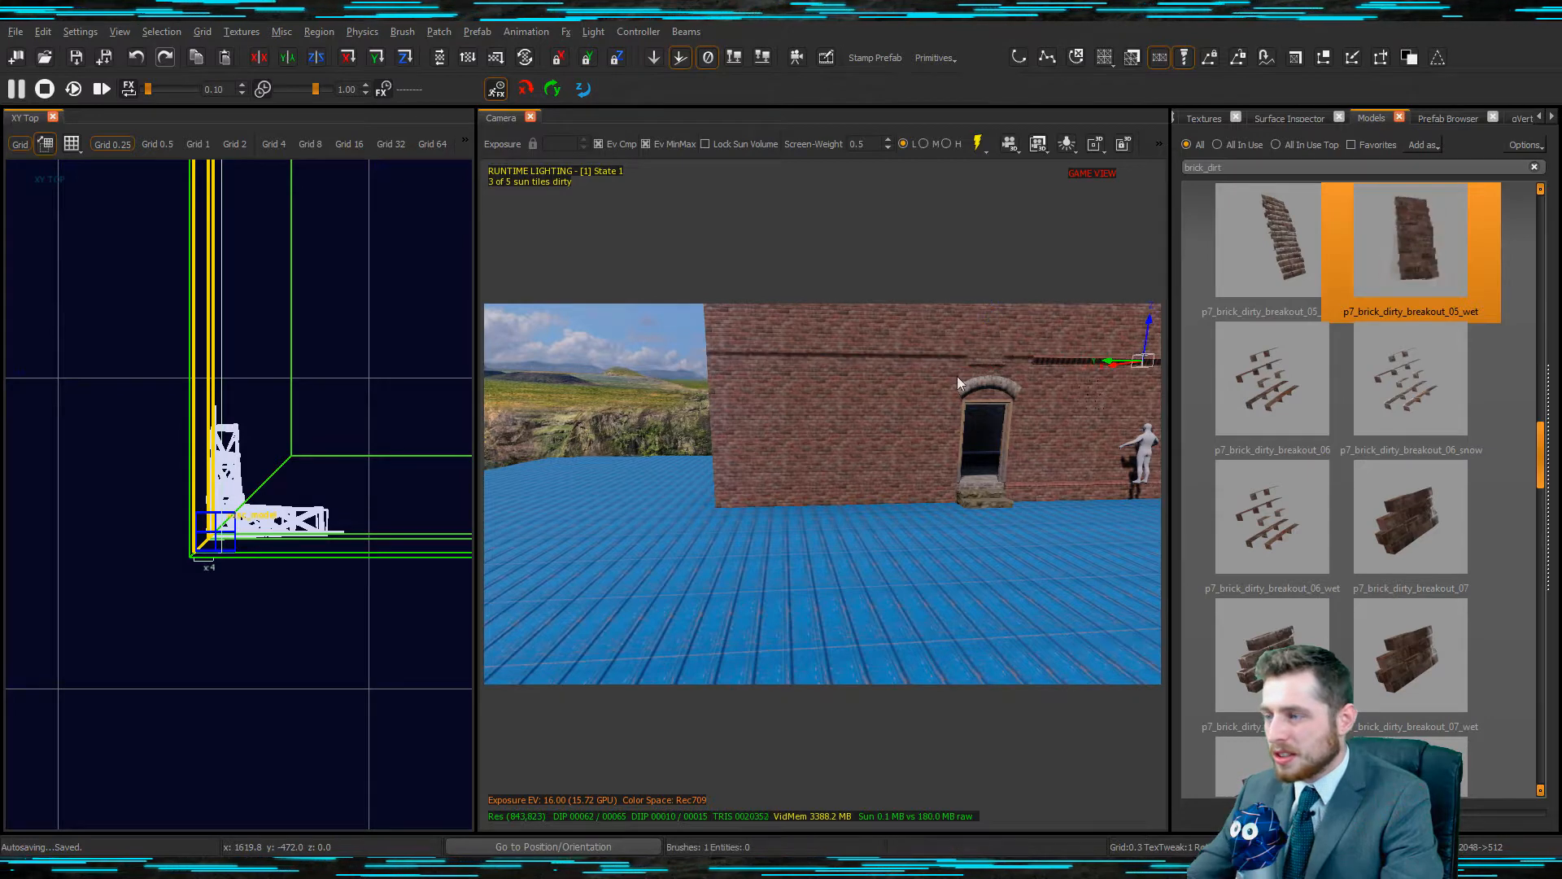
pyautogui.press('Escape')
pyautogui.click(981, 143)
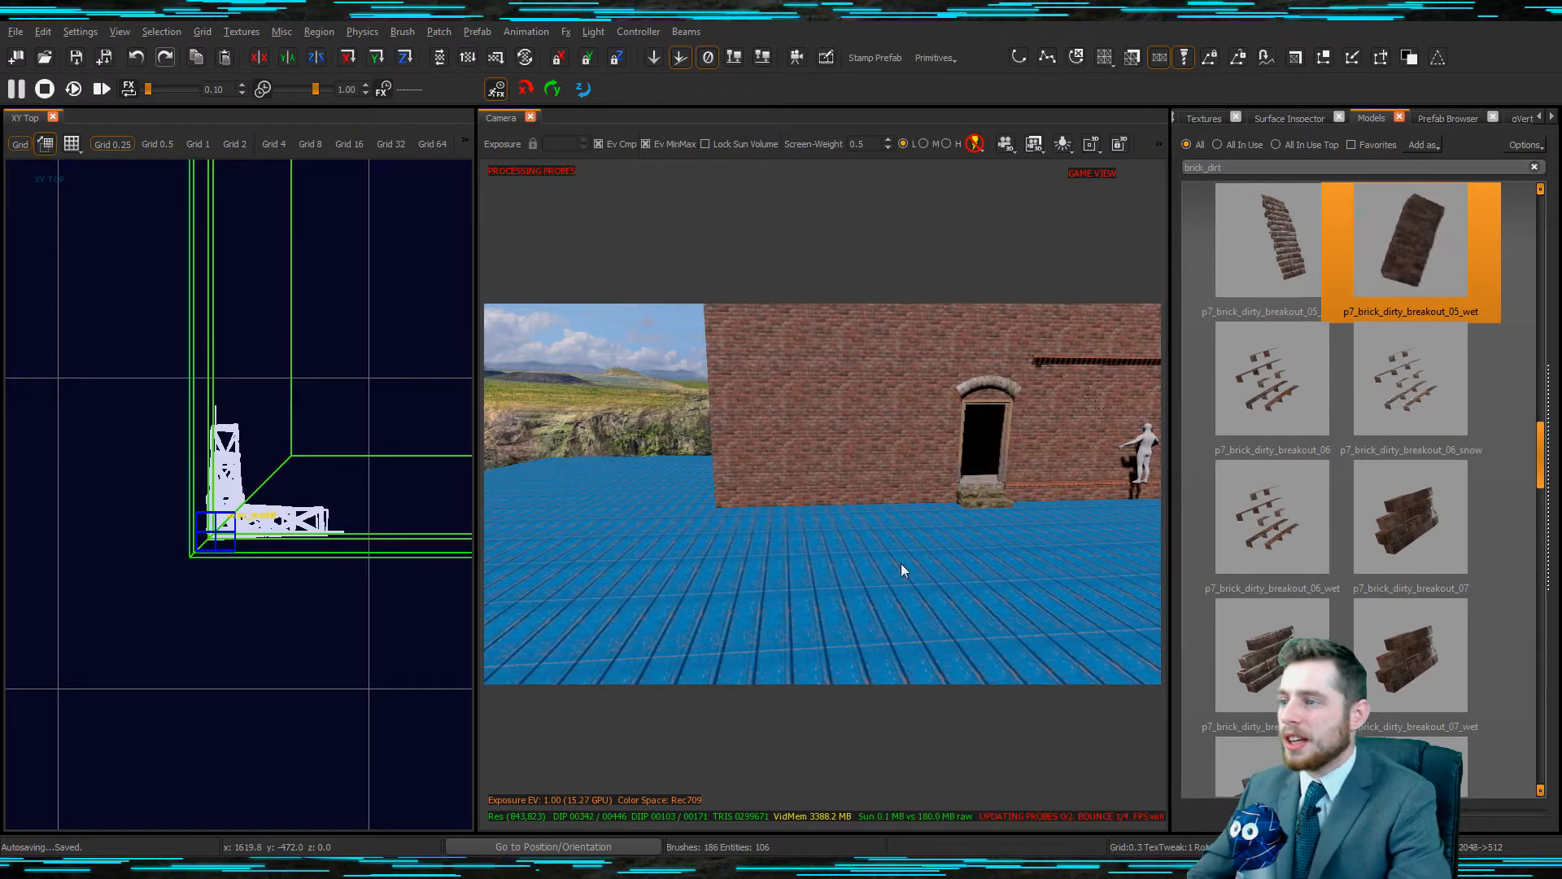
pyautogui.moveTo(900, 529)
pyautogui.mouseDown(button='right')
pyautogui.moveTo(855, 464)
pyautogui.moveTo(865, 515)
pyautogui.moveTo(984, 516)
pyautogui.moveTo(897, 530)
pyautogui.mouseUp(button='right')
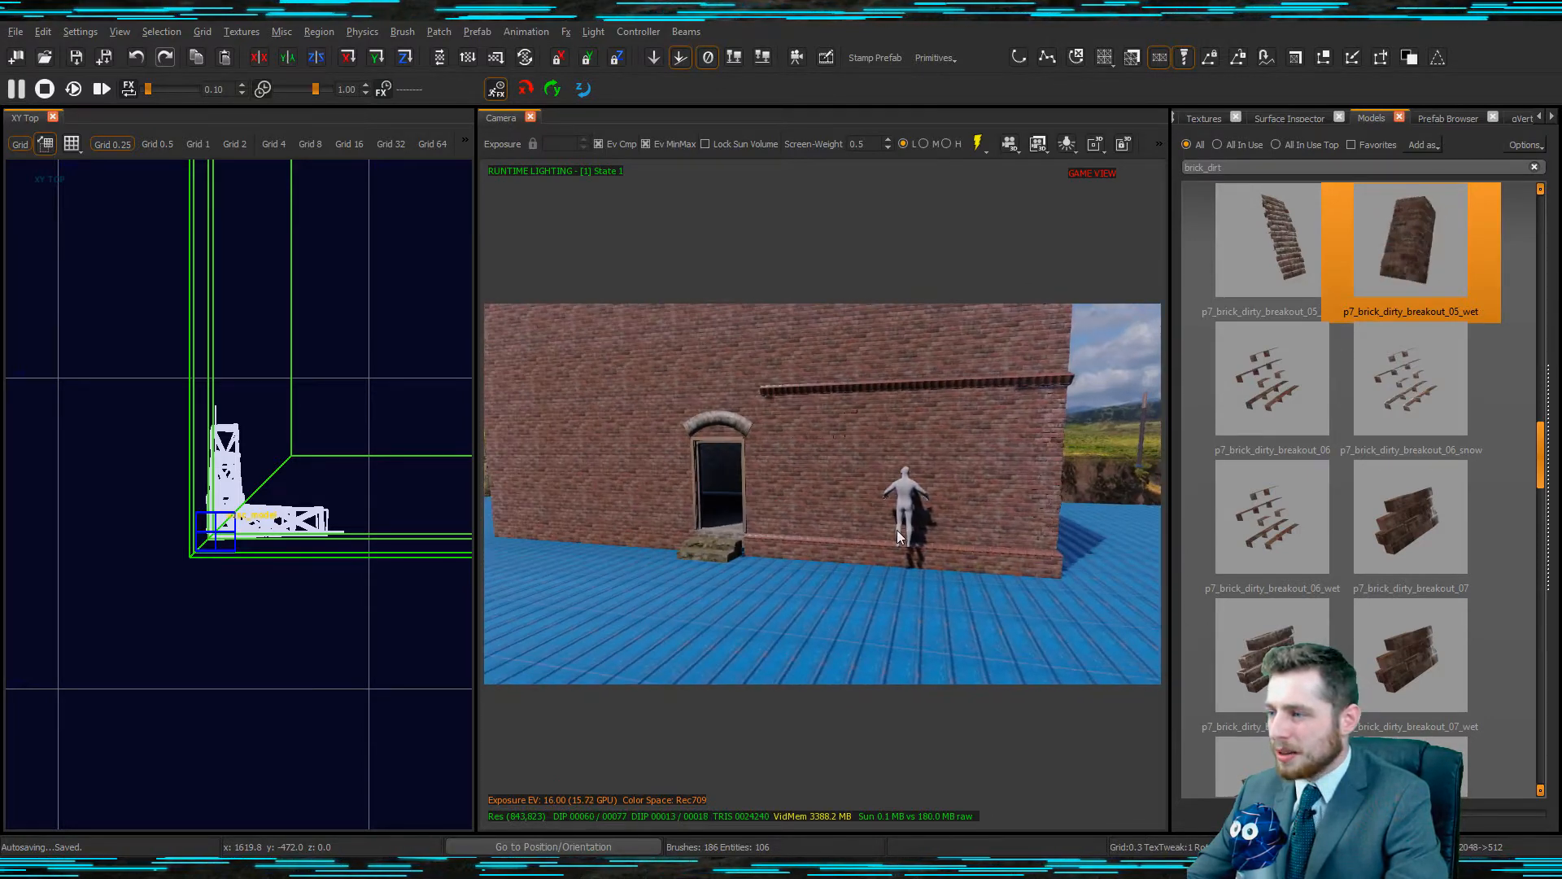
# Set the grid size to 1 and locate the wall behind the human figure in the top view.
pyautogui.keyDown('shift'); pyautogui.click(875, 475); pyautogui.keyUp('shift')
pyautogui.moveTo(875, 474); pyautogui.dragTo(875, 514, button='right')
pyautogui.scroll(-7, 281, 499)
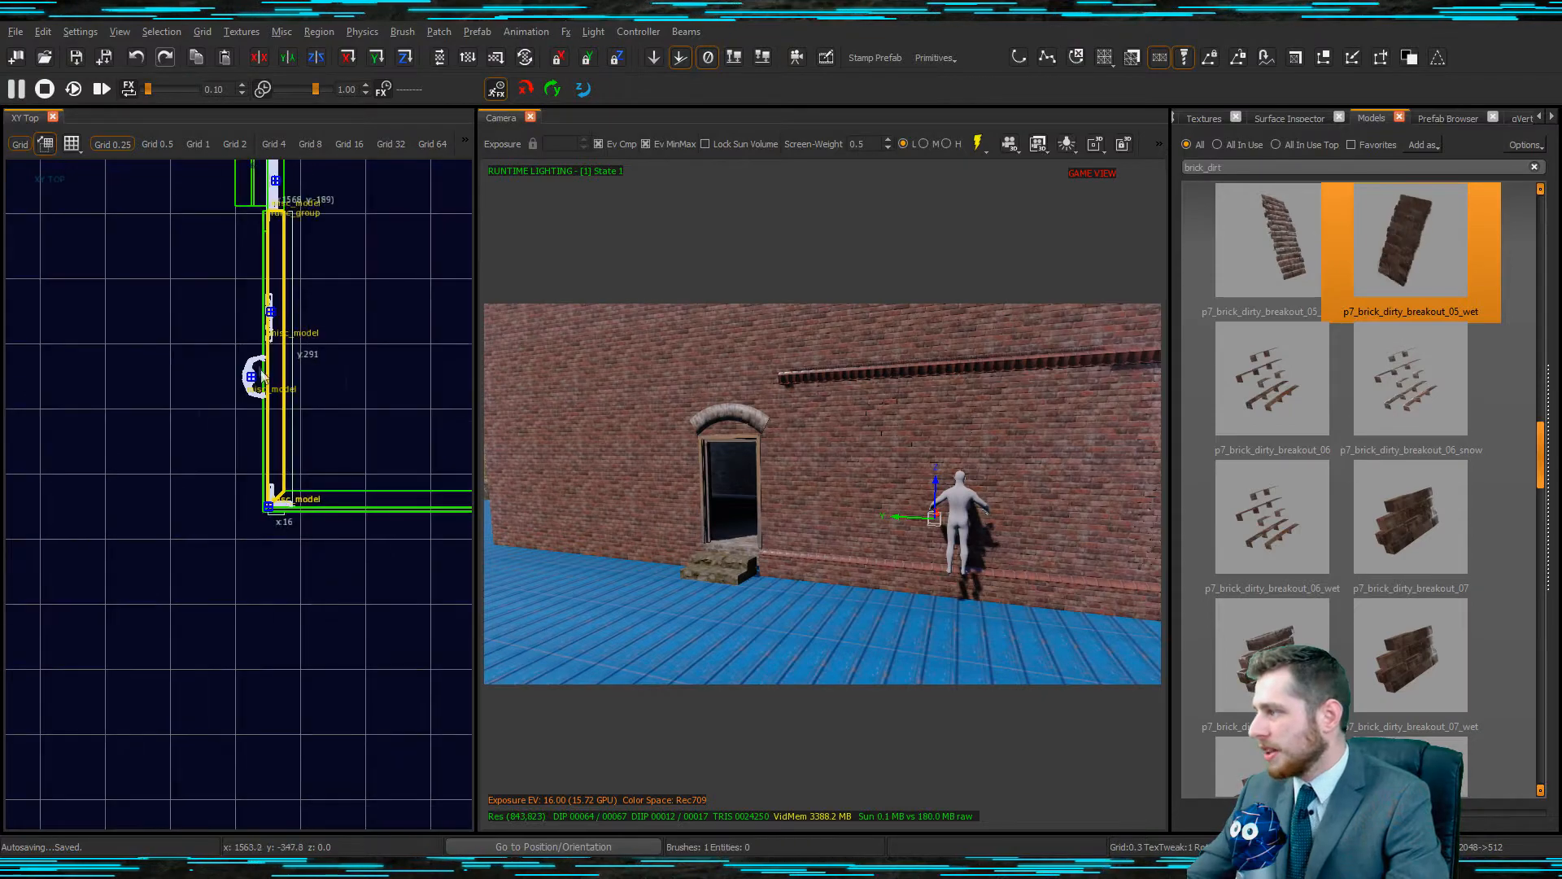
pyautogui.scroll(3, 269, 336)
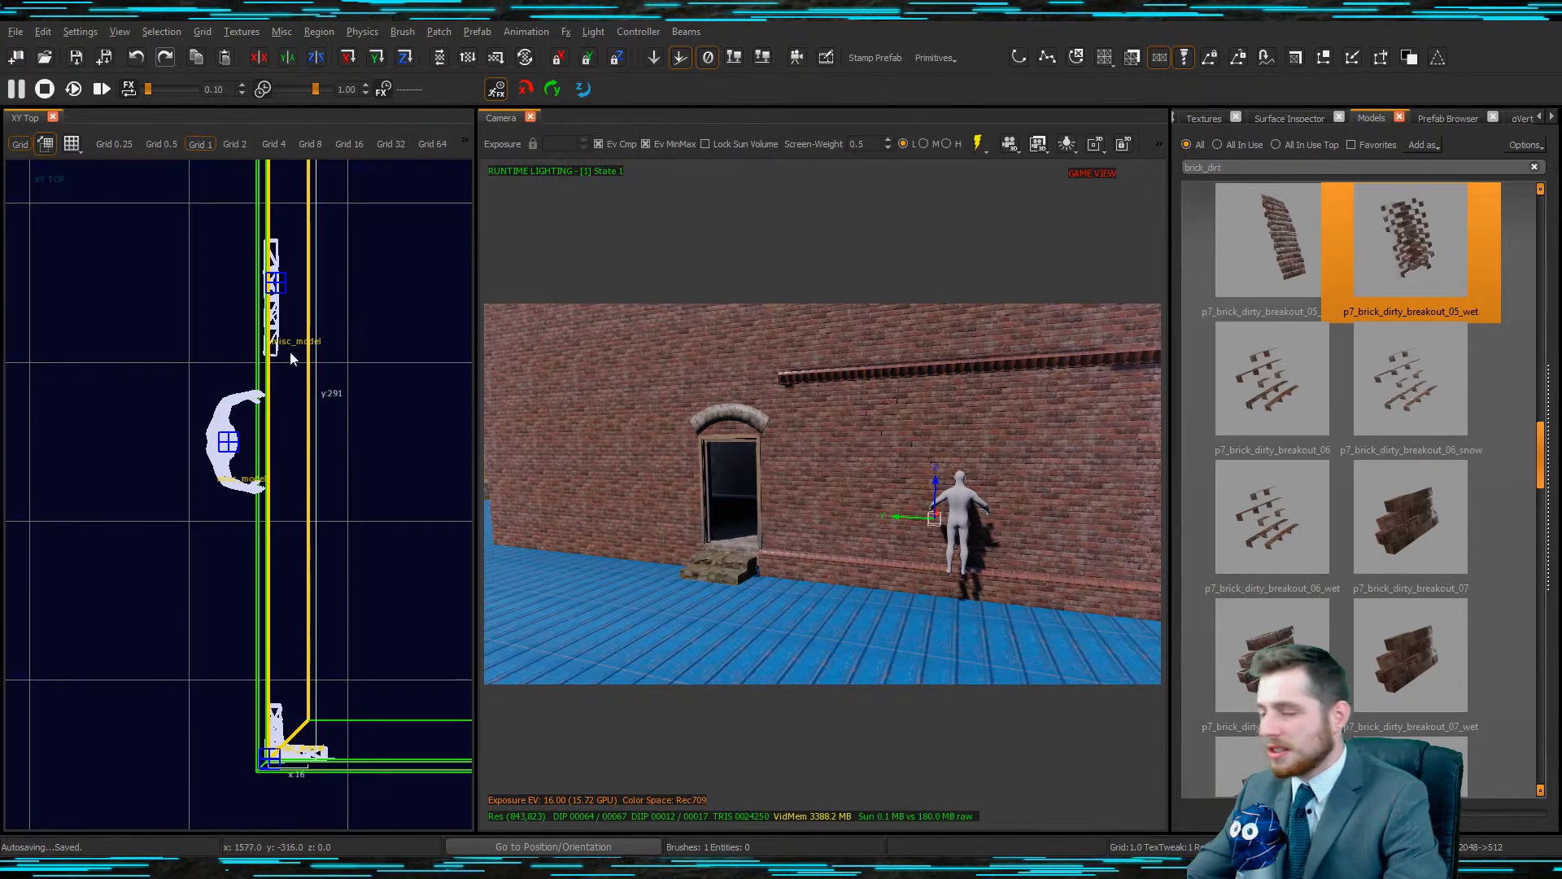
pyautogui.press('Escape')
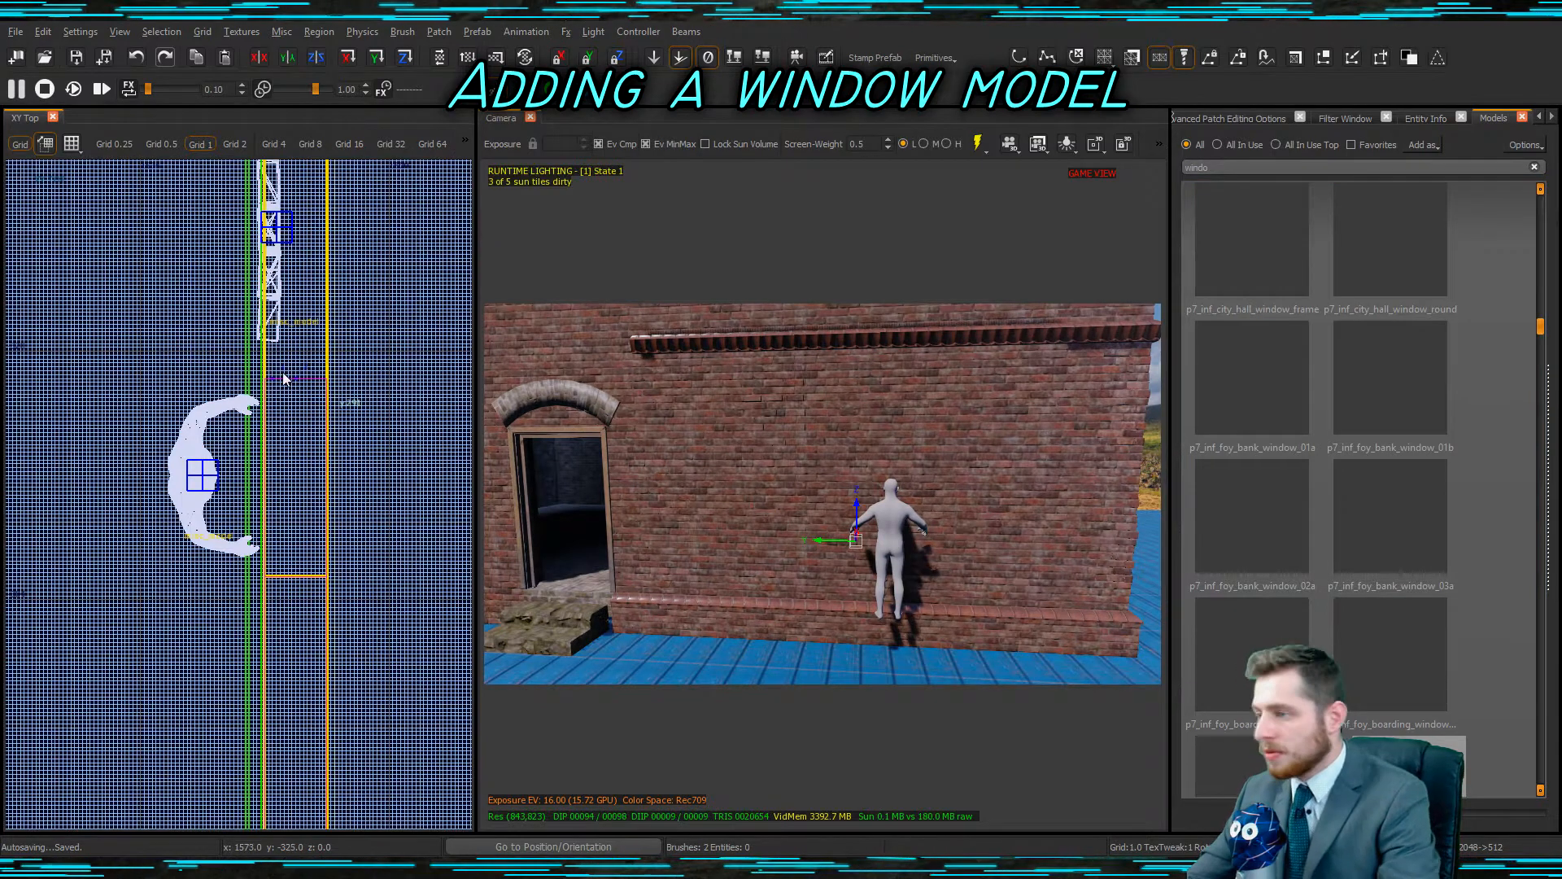
# Place the p7_inf_foy_bank_window_01a model in the wall behind the human figure and adjust its position and height.
pyautogui.moveTo(1270, 382); pyautogui.dragTo(308, 480)
pyautogui.moveTo(915, 306); pyautogui.dragTo(907, 445)
pyautogui.moveTo(305, 483); pyautogui.dragTo(298, 483)
pyautogui.moveTo(847, 480); pyautogui.dragTo(824, 448, button='right')
pyautogui.moveTo(824, 446); pyautogui.dragTo(794, 442)
pyautogui.press('Escape')
# Isolate the window, the human figure and the surrounding wall sections by hiding everything else.
pyautogui.keyDown('shift'); pyautogui.click(936, 456); pyautogui.keyUp('shift')
pyautogui.moveTo(824, 456)
pyautogui.mouseDown(button='right')
pyautogui.moveTo(824, 489)
pyautogui.moveTo(863, 492)
pyautogui.moveTo(830, 501)
pyautogui.moveTo(838, 535)
pyautogui.moveTo(859, 525)
pyautogui.mouseUp(button='right')
pyautogui.scroll(-8, 268, 488)
pyautogui.hotkey('ctrl', 'Tab')
pyautogui.hotkey('ctrl', 'Tab')
pyautogui.keyDown('shift'); pyautogui.click(818, 513); pyautogui.keyUp('shift')
pyautogui.hotkey('alt', 'h')
pyautogui.press('Escape')
# Resize the wall sections around the window in the side view so their edges meet the window frame.
pyautogui.scroll(7, 193, 584)
pyautogui.keyDown('shift'); pyautogui.click(184, 424); pyautogui.keyUp('shift')
pyautogui.scroll(3, 166, 415)
pyautogui.moveTo(197, 394)
pyautogui.mouseDown()
pyautogui.moveTo(181, 469)
pyautogui.moveTo(197, 445)
pyautogui.mouseUp()
pyautogui.moveTo(823, 505); pyautogui.dragTo(822, 472, button='right')
pyautogui.moveTo(147, 444); pyautogui.dragTo(172, 469)
pyautogui.press('Escape')
pyautogui.keyDown('shift'); pyautogui.click(96, 464); pyautogui.keyUp('shift')
pyautogui.press('Escape')
pyautogui.moveTo(824, 504); pyautogui.dragTo(826, 521, button='right')
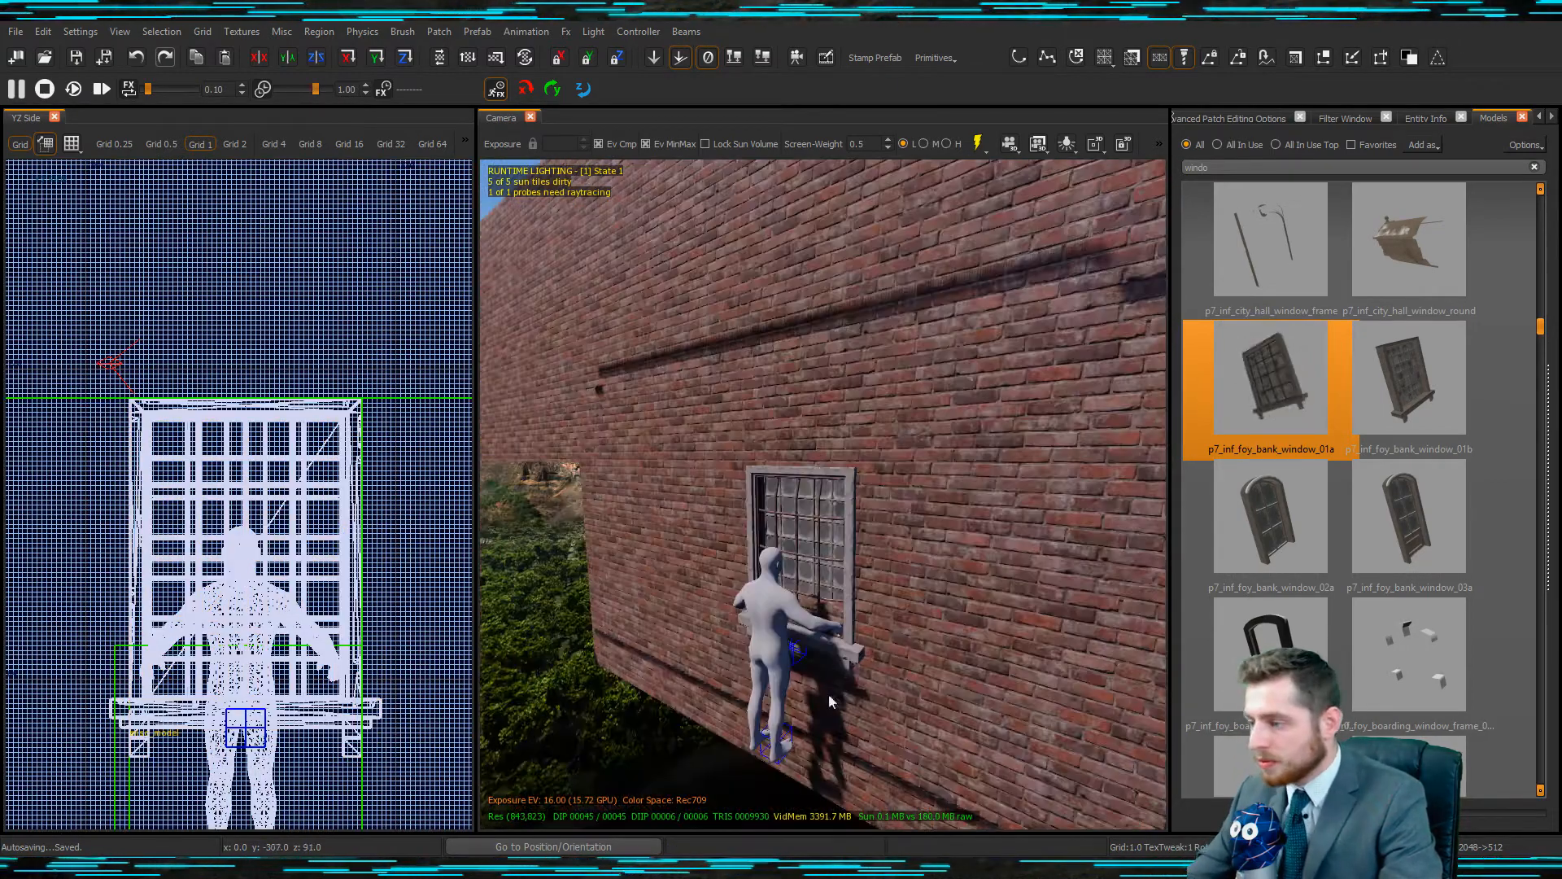
# Lower the wall section beneath the window to sill level and unhide the rest of the map.
pyautogui.keyDown('shift'); pyautogui.click(829, 700); pyautogui.keyUp('shift')
pyautogui.moveTo(265, 635); pyautogui.dragTo(270, 756)
pyautogui.press('Escape')
pyautogui.hotkey('shift', 'h')
pyautogui.moveTo(824, 537); pyautogui.dragTo(886, 568, button='right')
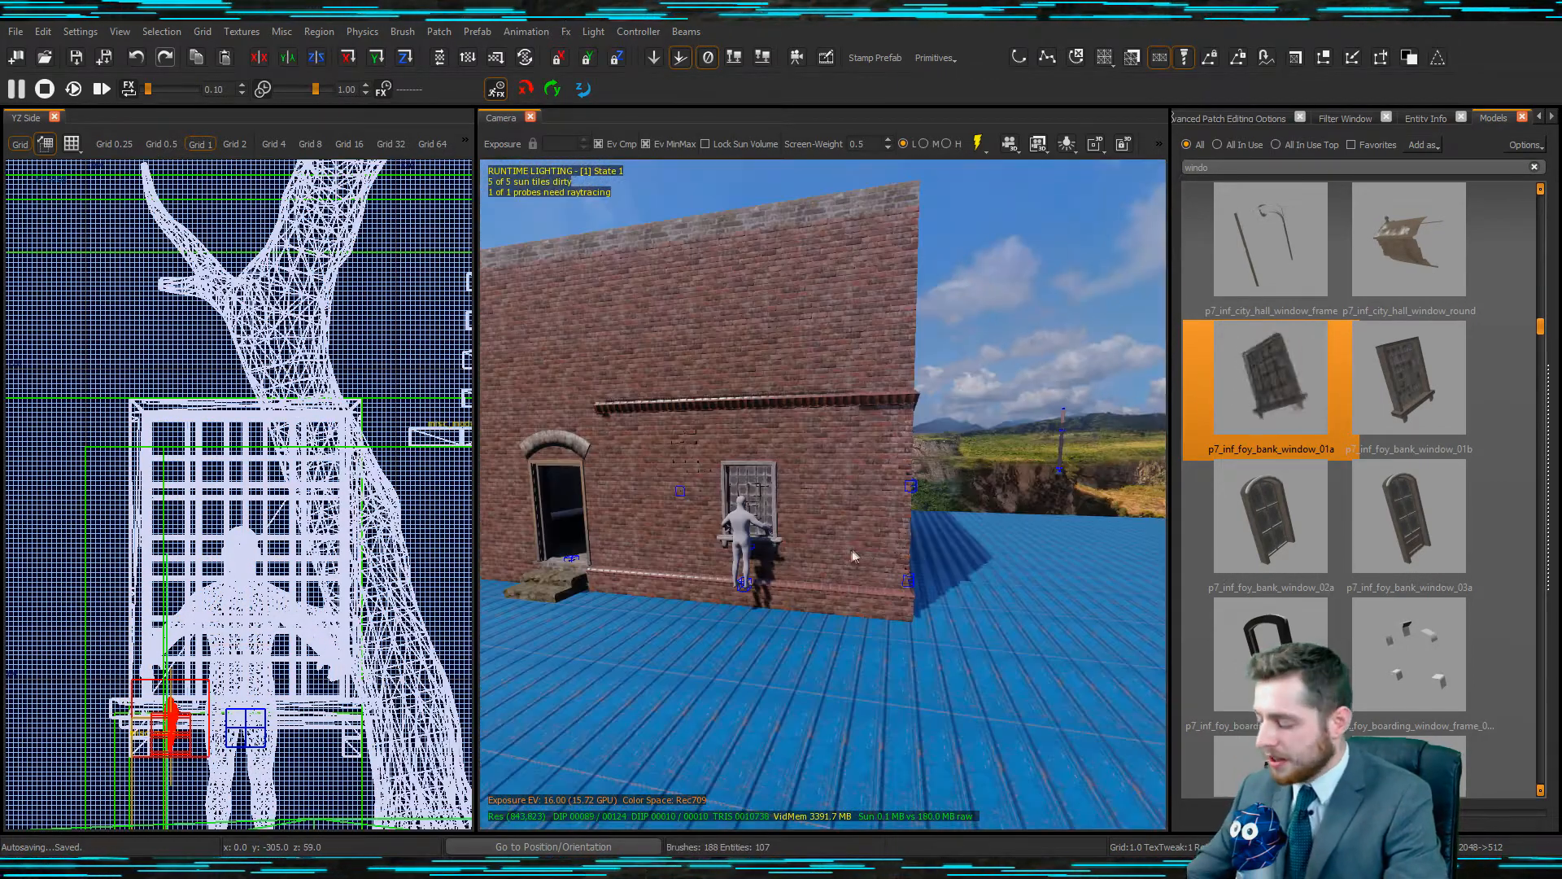
# Duplicate the window and move the copy to the wall on the other side of the doorway.
pyautogui.moveTo(804, 541); pyautogui.dragTo(691, 525, button='right')
pyautogui.keyDown('shift'); pyautogui.click(742, 504); pyautogui.keyUp('shift')
pyautogui.press('space')
pyautogui.moveTo(1024, 528); pyautogui.dragTo(733, 527)
pyautogui.press('Escape')
pyautogui.moveTo(732, 527); pyautogui.dragTo(834, 562, button='right')
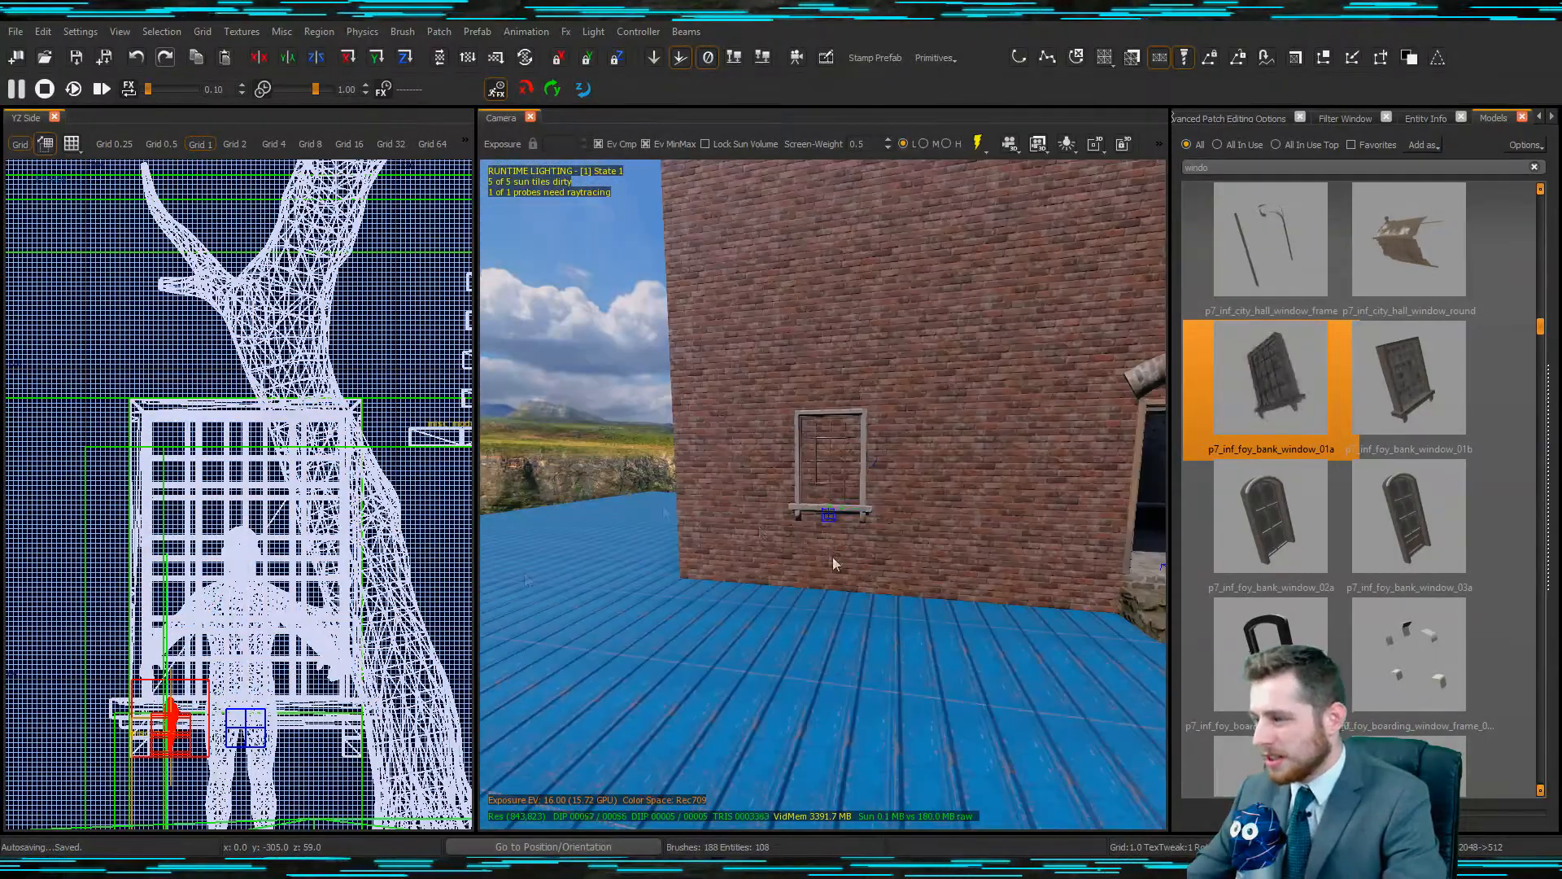
# Isolate the second window with its wall and split the wall at the window's edge in the top view.
pyautogui.keyDown('shift'); pyautogui.click(833, 562); pyautogui.keyUp('shift')
pyautogui.hotkey('ctrl', 'Tab')
pyautogui.hotkey('ctrl', 'Tab')
pyautogui.scroll(-5, 234, 451)
pyautogui.hotkey('ctrl', 'Tab')
pyautogui.hotkey('ctrl', 'Tab')
pyautogui.scroll(8, 234, 521)
pyautogui.click(244, 543)
pyautogui.scroll(-3, 220, 521)
pyautogui.scroll(4, 213, 324)
# Trim the wall sections in the top view to the second window's edges so the window is opened up.
pyautogui.keyDown('shift'); pyautogui.click(826, 562); pyautogui.keyUp('shift')
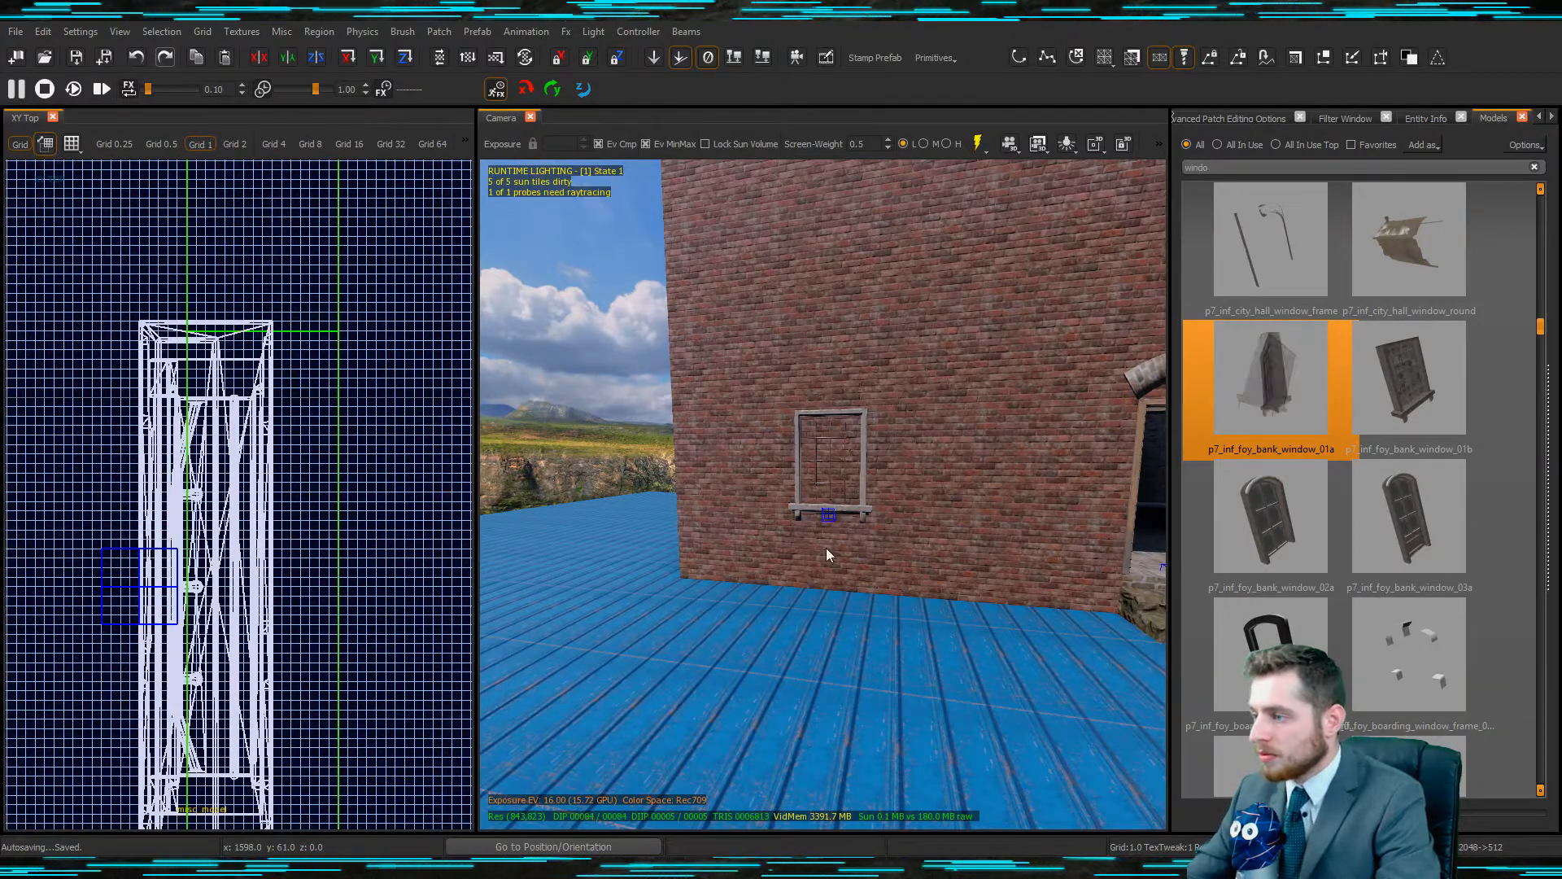
pyautogui.moveTo(275, 638); pyautogui.dragTo(275, 624)
pyautogui.press('Escape')
pyautogui.keyDown('shift'); pyautogui.click(276, 625); pyautogui.keyUp('shift')
pyautogui.press('Escape')
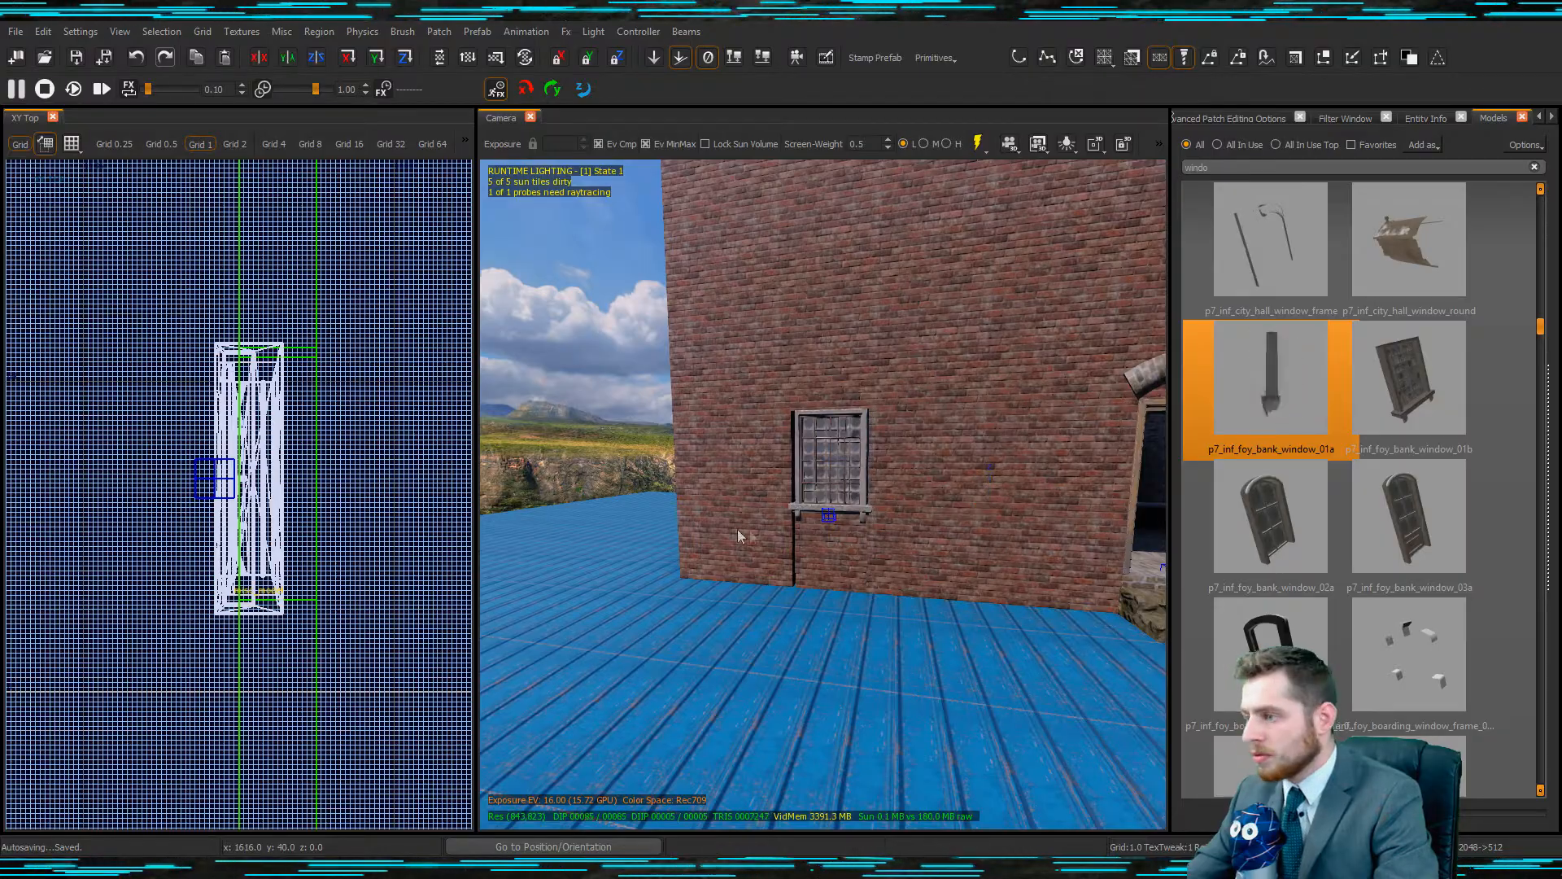
# Align the wall section beside the second window with its frame in the side view.
pyautogui.keyDown('shift'); pyautogui.click(739, 540); pyautogui.keyUp('shift')
pyautogui.hotkey('ctrl', 'Tab')
pyautogui.hotkey('ctrl', 'Tab')
pyautogui.moveTo(106, 456); pyautogui.dragTo(391, 487, button='right')
pyautogui.press('Escape')
pyautogui.keyDown('shift'); pyautogui.click(987, 515); pyautogui.keyUp('shift')
pyautogui.moveTo(146, 505); pyautogui.dragTo(161, 505)
pyautogui.press('Escape')
# Resize the wall section beneath the second window in the side view so it ends at the sill.
pyautogui.keyDown('shift'); pyautogui.click(832, 553); pyautogui.keyUp('shift')
pyautogui.moveTo(440, 464); pyautogui.dragTo(248, 436, button='right')
pyautogui.scroll(-5, 248, 436)
pyautogui.scroll(4, 328, 558)
pyautogui.scroll(-5, 301, 553)
pyautogui.moveTo(328, 559)
pyautogui.mouseDown()
pyautogui.moveTo(305, 558)
pyautogui.moveTo(279, 523)
pyautogui.mouseUp()
pyautogui.scroll(6, 256, 521)
pyautogui.press('Escape')
# Select the wall sections around the second window and apply t7_brick_worn_dirty_red to them.
pyautogui.scroll(4, 814, 533)
pyautogui.scroll(-5, 814, 534)
pyautogui.keyDown('shift'); pyautogui.click(765, 521); pyautogui.keyUp('shift')
pyautogui.keyDown('shift'); pyautogui.click(855, 521); pyautogui.keyUp('shift')
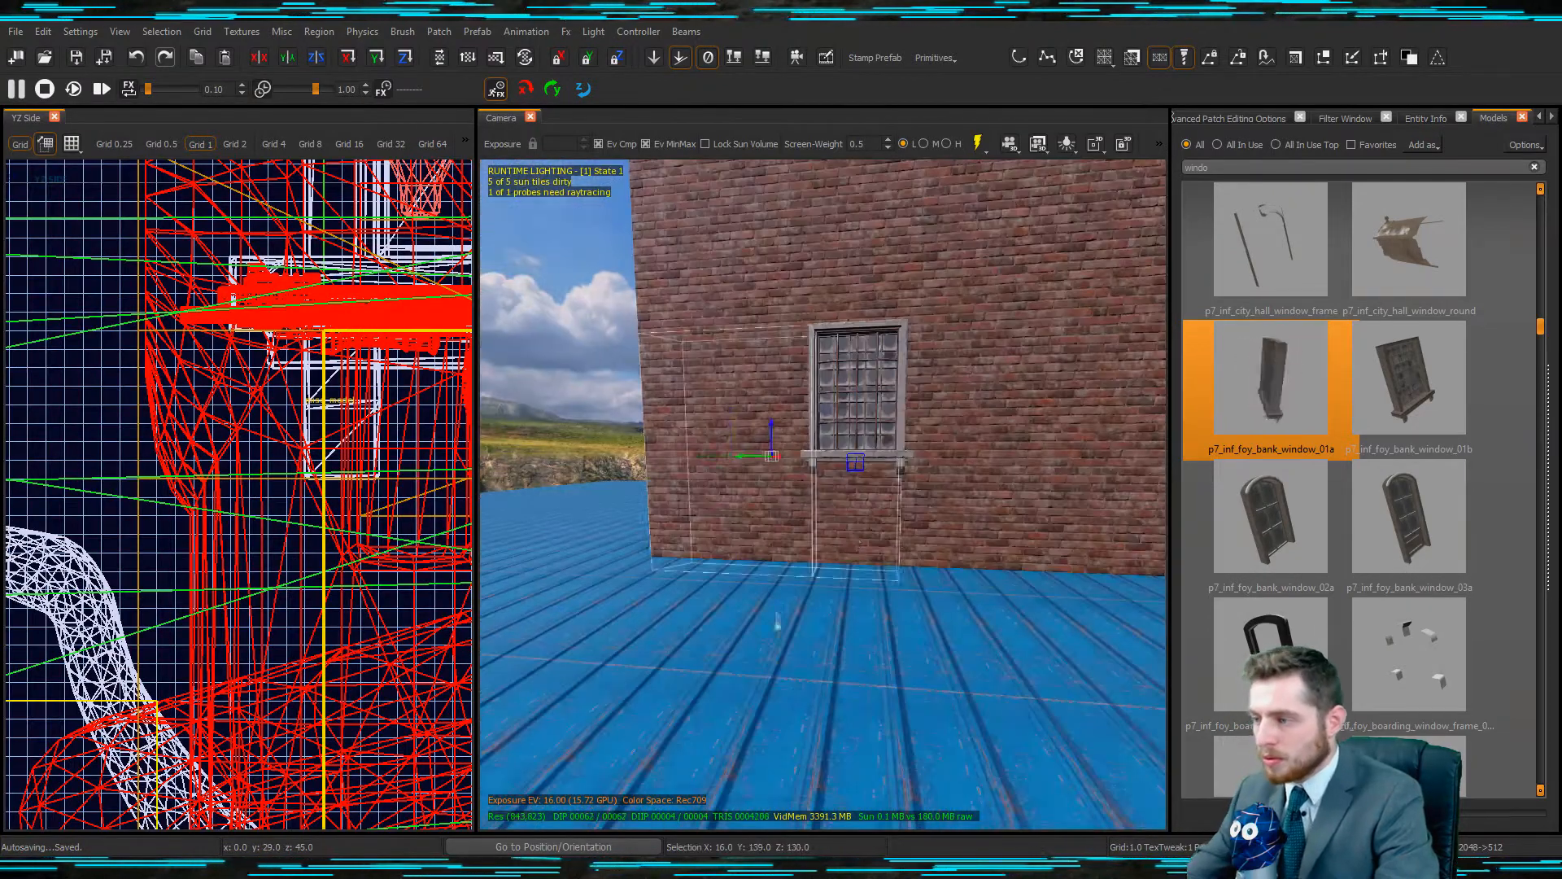
pyautogui.keyDown('shift'); pyautogui.click(948, 513); pyautogui.keyUp('shift')
pyautogui.press('t')
pyautogui.click(1227, 453)
pyautogui.press('Escape')
pyautogui.moveTo(853, 508)
pyautogui.mouseDown(button='right')
pyautogui.moveTo(859, 447)
pyautogui.moveTo(853, 508)
pyautogui.mouseUp(button='right')
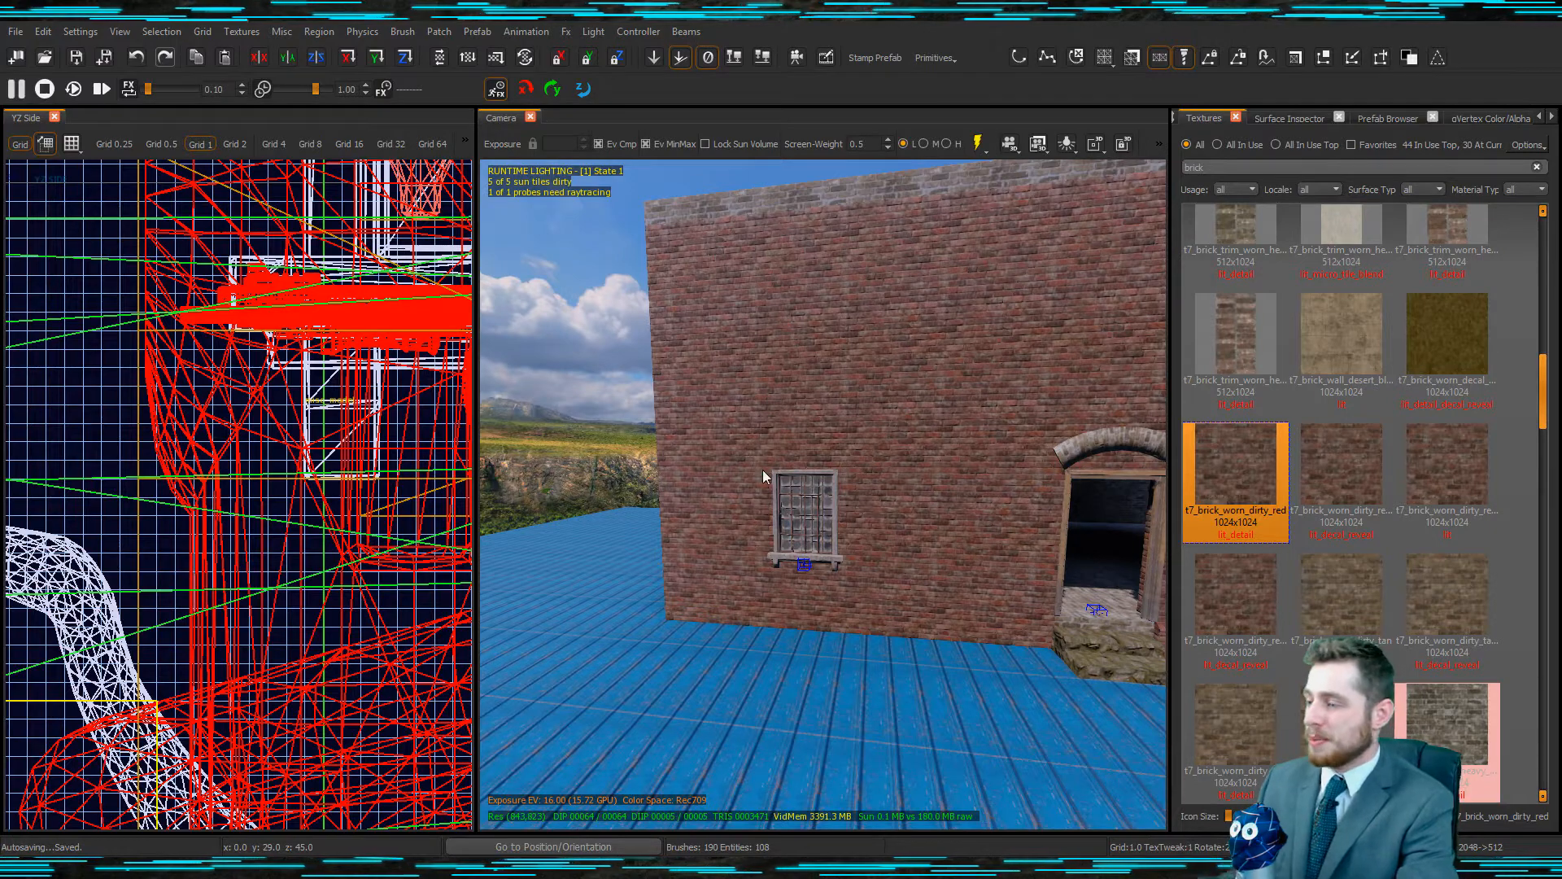
# Create a patch over the wall section between the first window and the corner, and filter the textures for dirt.
pyautogui.moveTo(818, 480)
pyautogui.mouseDown(button='right')
pyautogui.moveTo(887, 488)
pyautogui.moveTo(826, 488)
pyautogui.mouseUp(button='right')
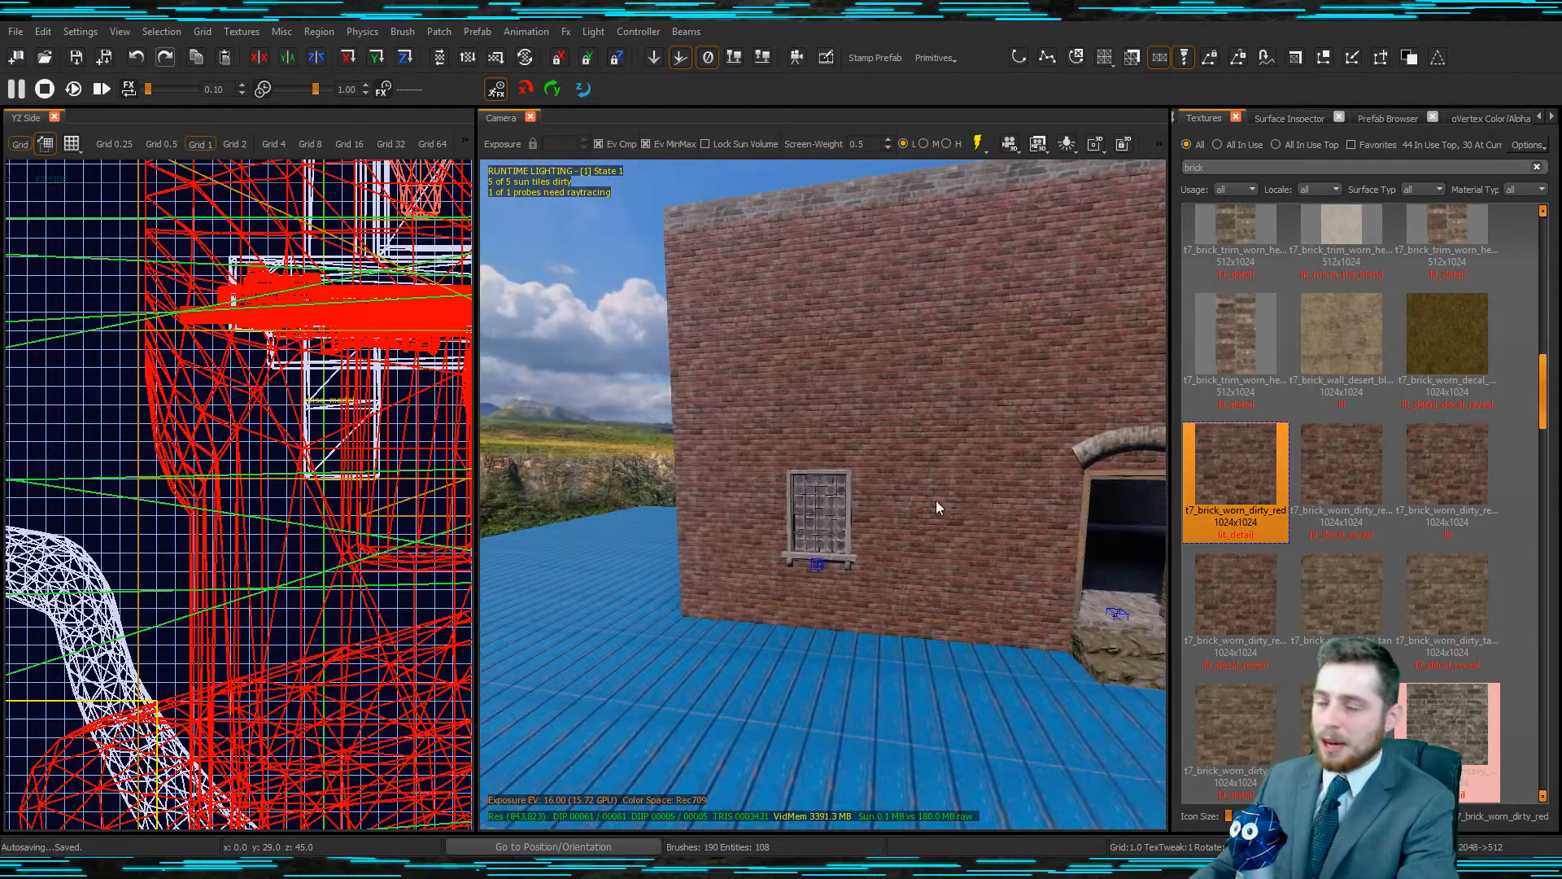
pyautogui.moveTo(926, 464); pyautogui.dragTo(893, 497, button='right')
pyautogui.scroll(1, 854, 503)
pyautogui.scroll(-2, 851, 501)
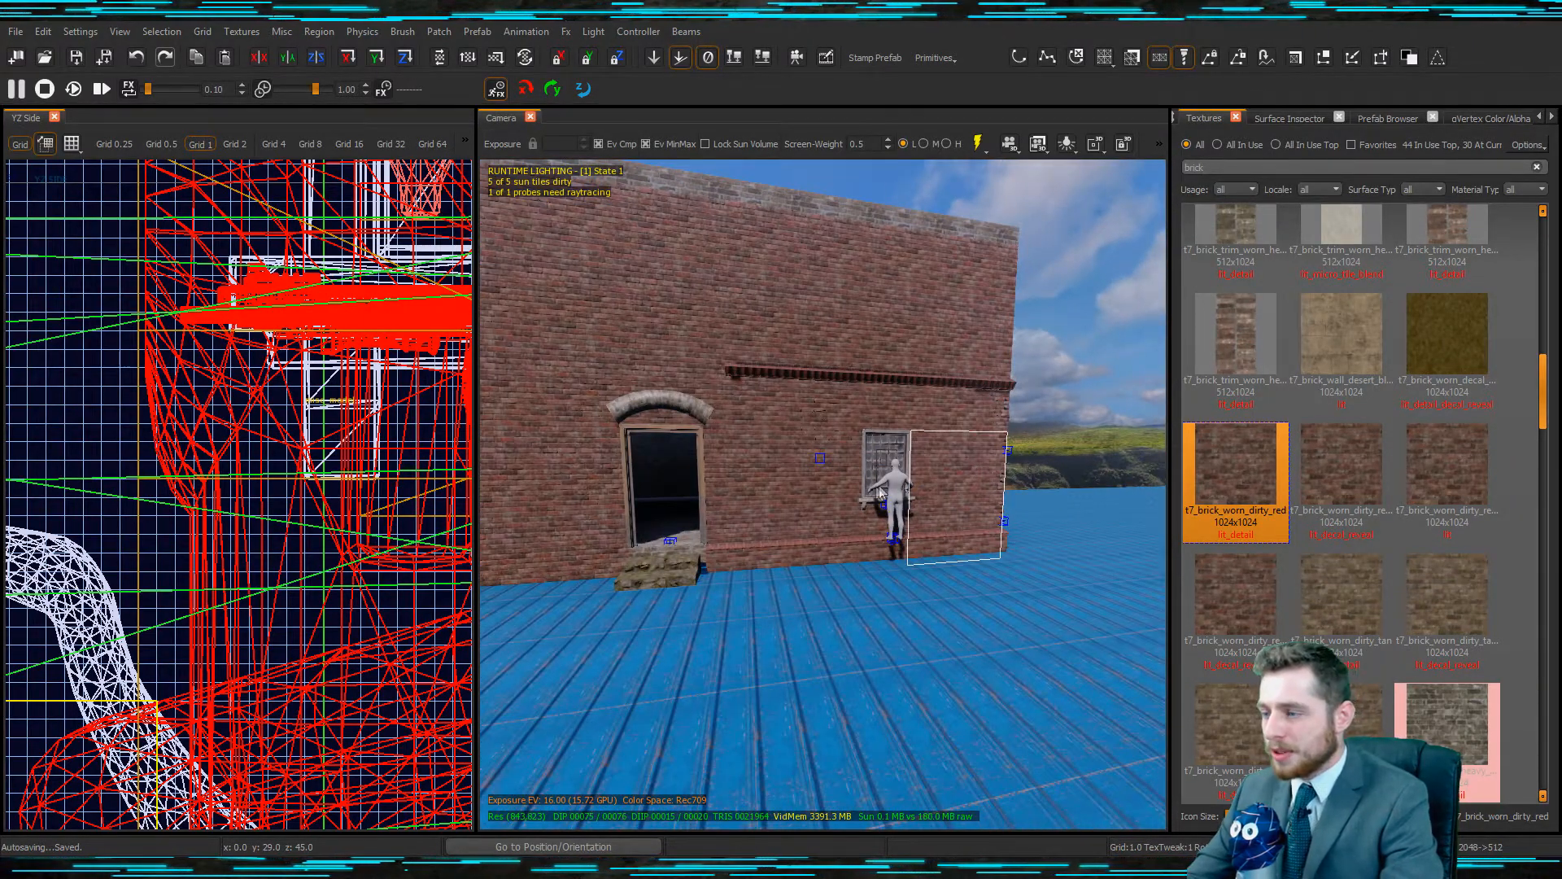
pyautogui.click(879, 492)
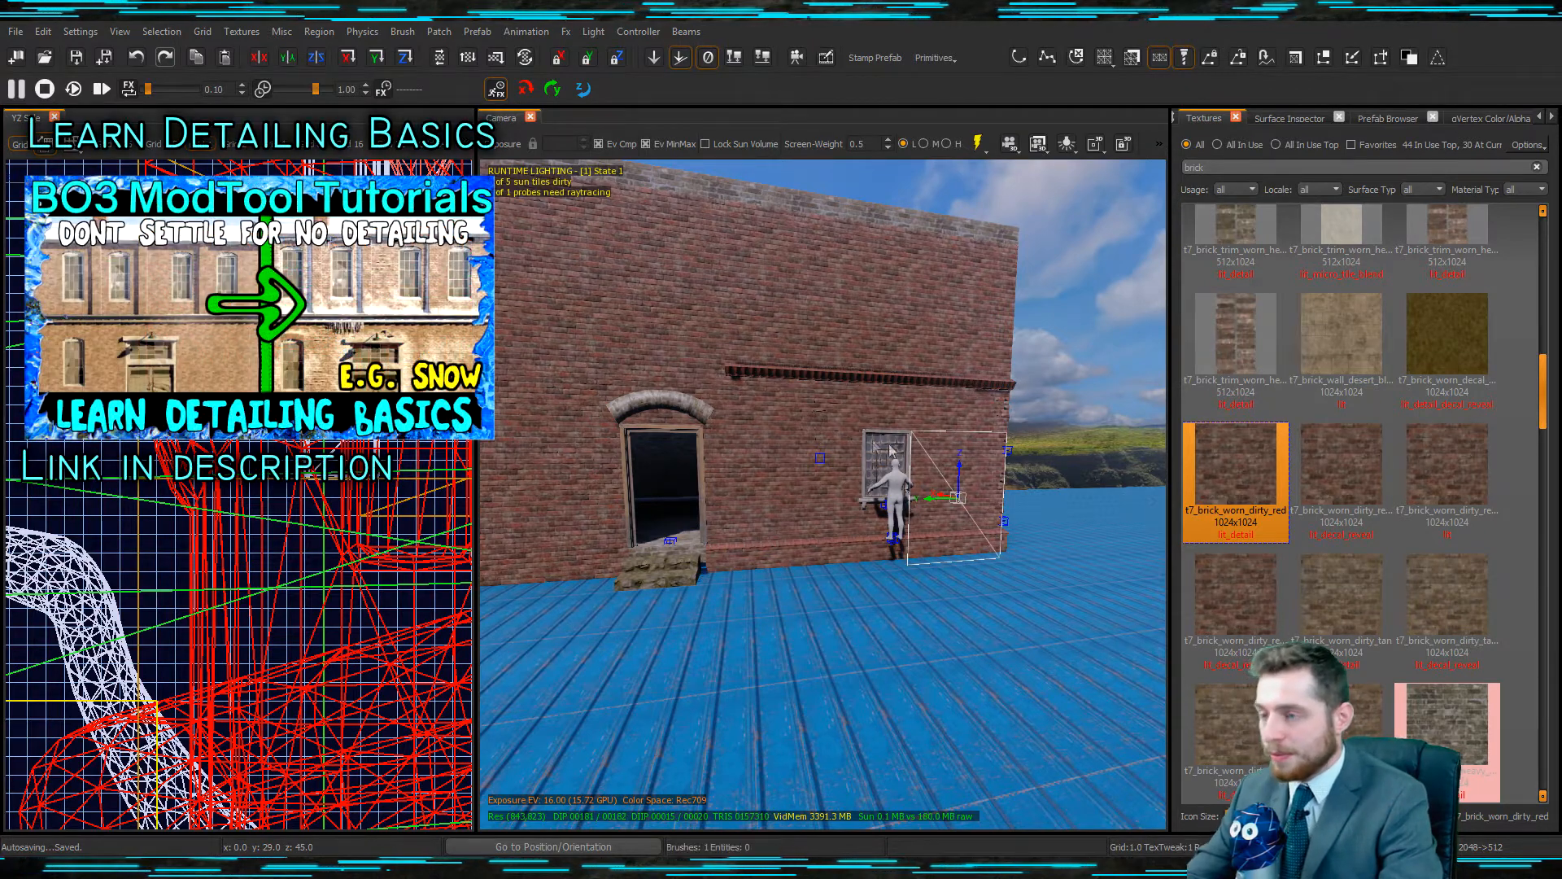
pyautogui.press('s')
pyautogui.press('t')
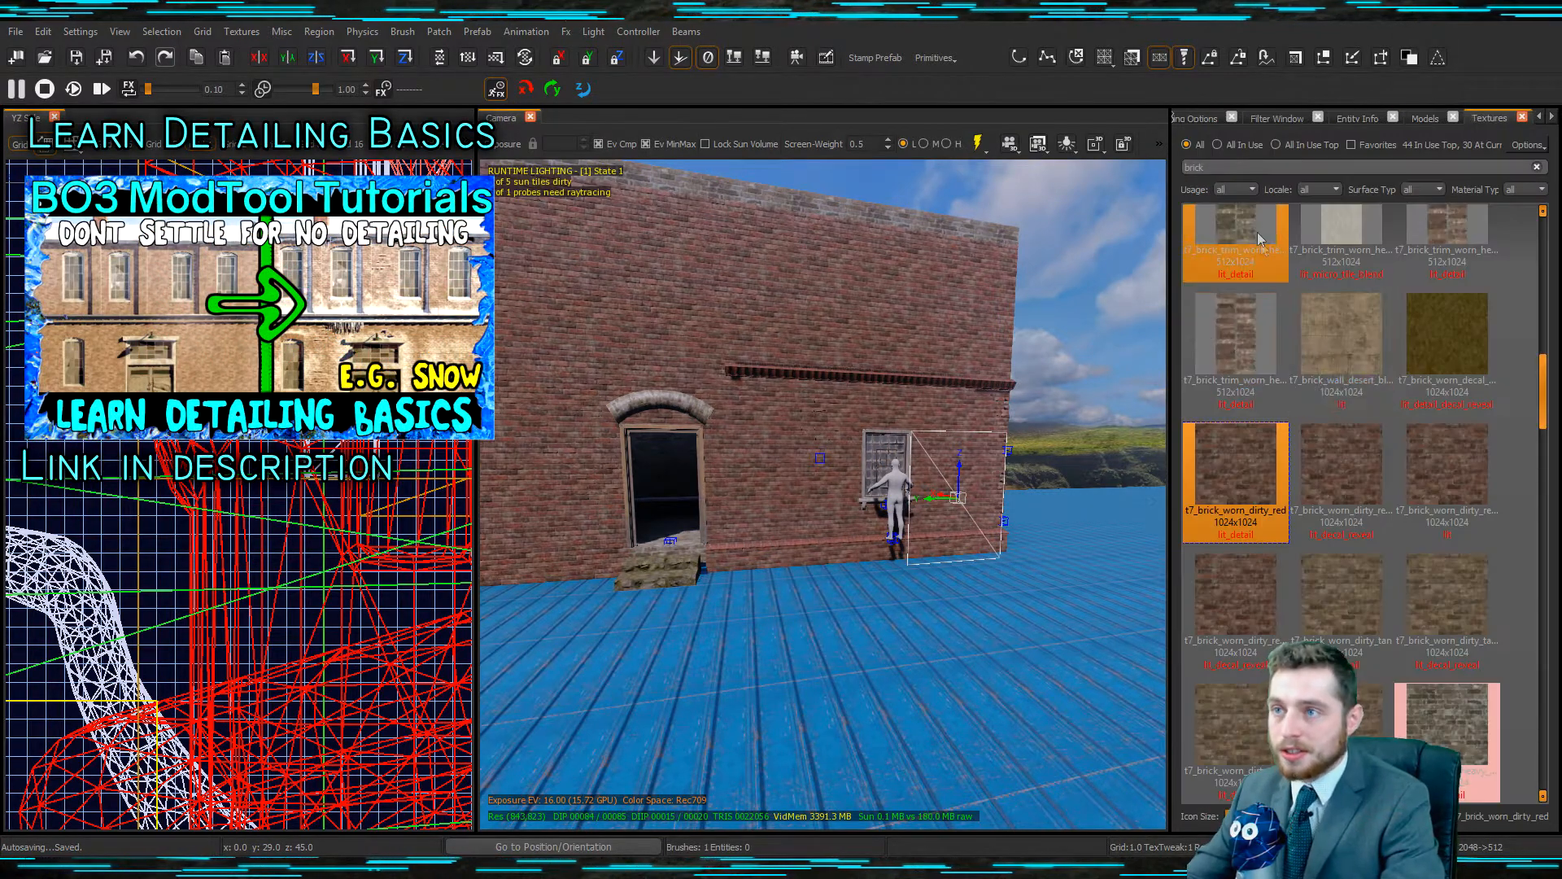
pyautogui.write('dirt')
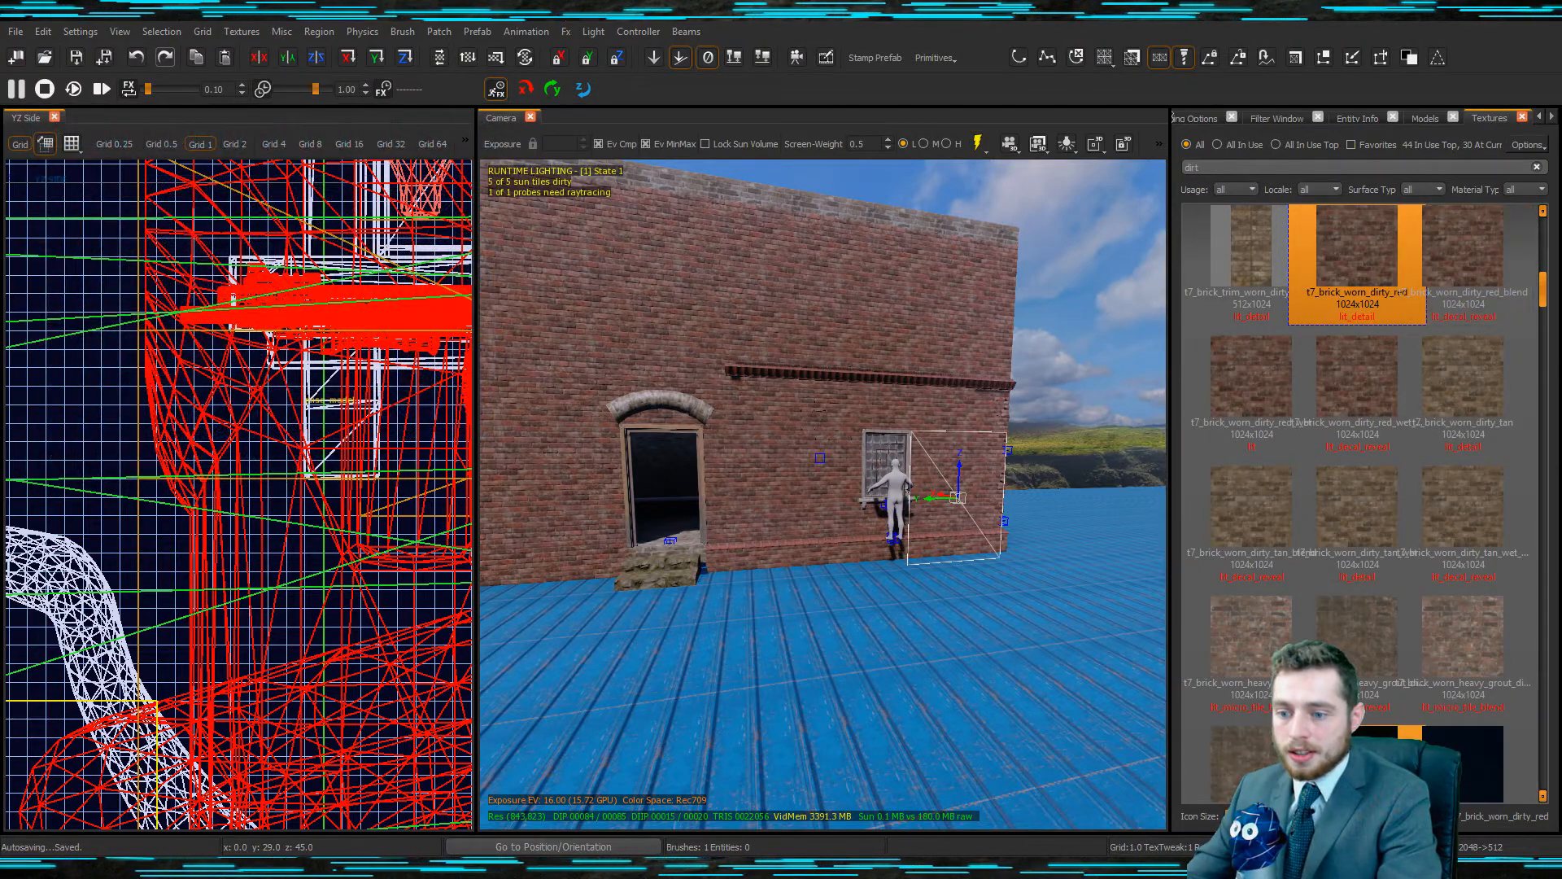
pyautogui.click(1359, 765)
pyautogui.moveTo(936, 505); pyautogui.dragTo(977, 489, button='right')
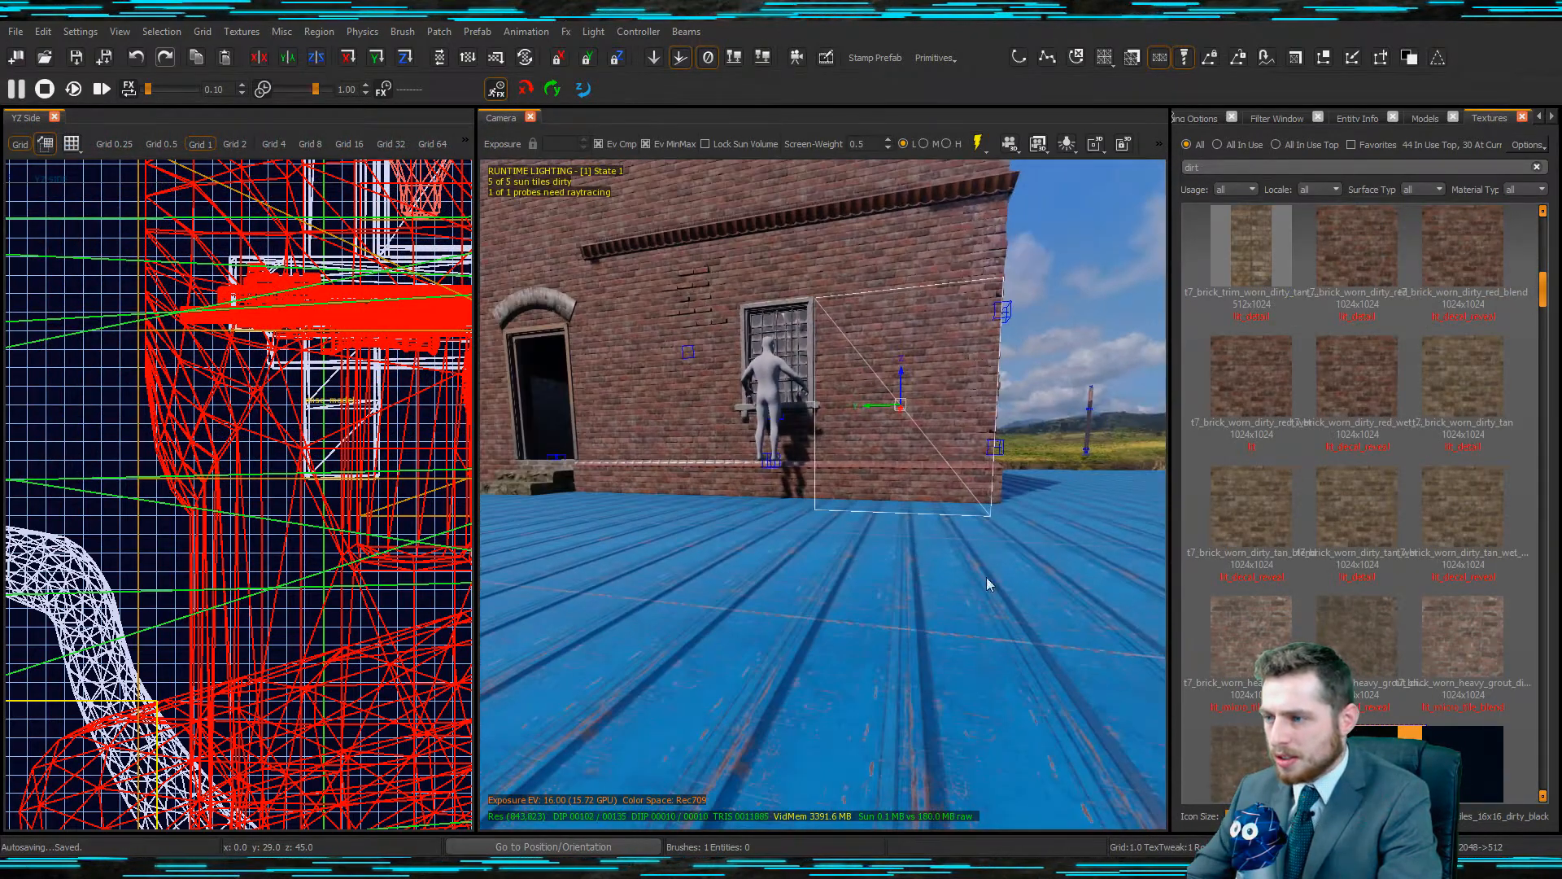
pyautogui.scroll(-3, 1423, 621)
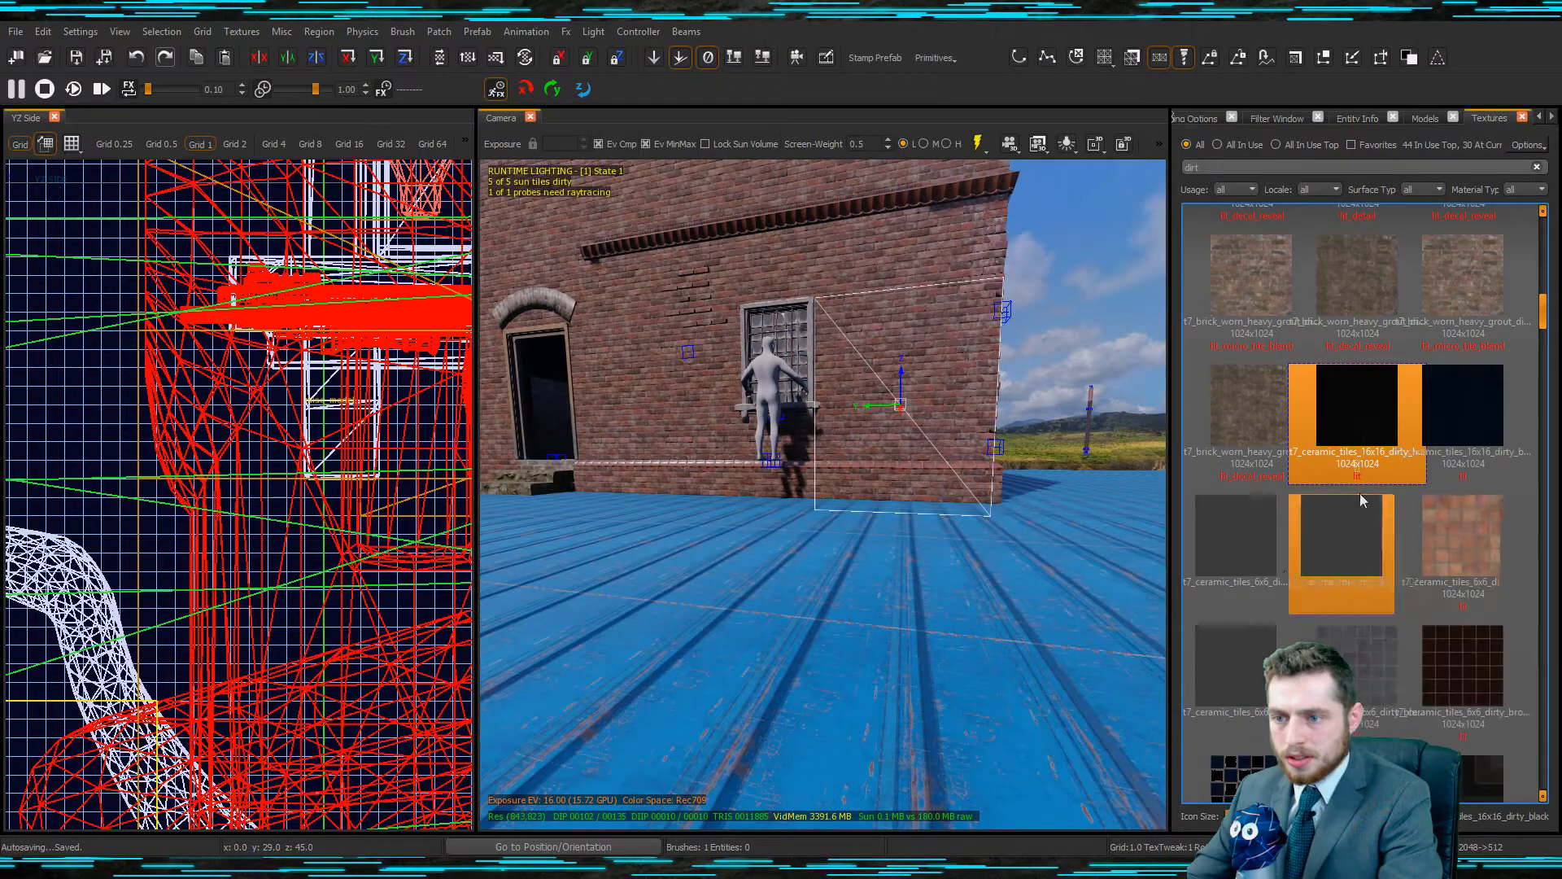
# Limit the dirt textures to decal materials and apply the t7_decal_grunge_dirt_wall_01 flat grime blend to the patch.
pyautogui.click(1229, 167)
pyautogui.click(1525, 190)
pyautogui.click(1525, 215)
pyautogui.click(1447, 261)
pyautogui.scroll(-6, 1367, 326)
pyautogui.click(1279, 324)
# Enable vertex alpha editing and set the patch's outer edge vertices to 0, keeping the middle vertices at 255.
pyautogui.moveTo(879, 406); pyautogui.dragTo(816, 414, button='right')
pyautogui.press('v')
pyautogui.click(757, 359)
pyautogui.press('g')
pyautogui.click(1198, 803)
pyautogui.moveTo(1421, 298); pyautogui.dragTo(1246, 298)
pyautogui.moveTo(874, 442); pyautogui.dragTo(855, 413, button='right')
pyautogui.keyDown('shift'); pyautogui.rightClick(828, 375); pyautogui.keyUp('shift')
pyautogui.moveTo(1247, 298); pyautogui.dragTo(1421, 298)
pyautogui.moveTo(950, 322); pyautogui.dragTo(878, 618)
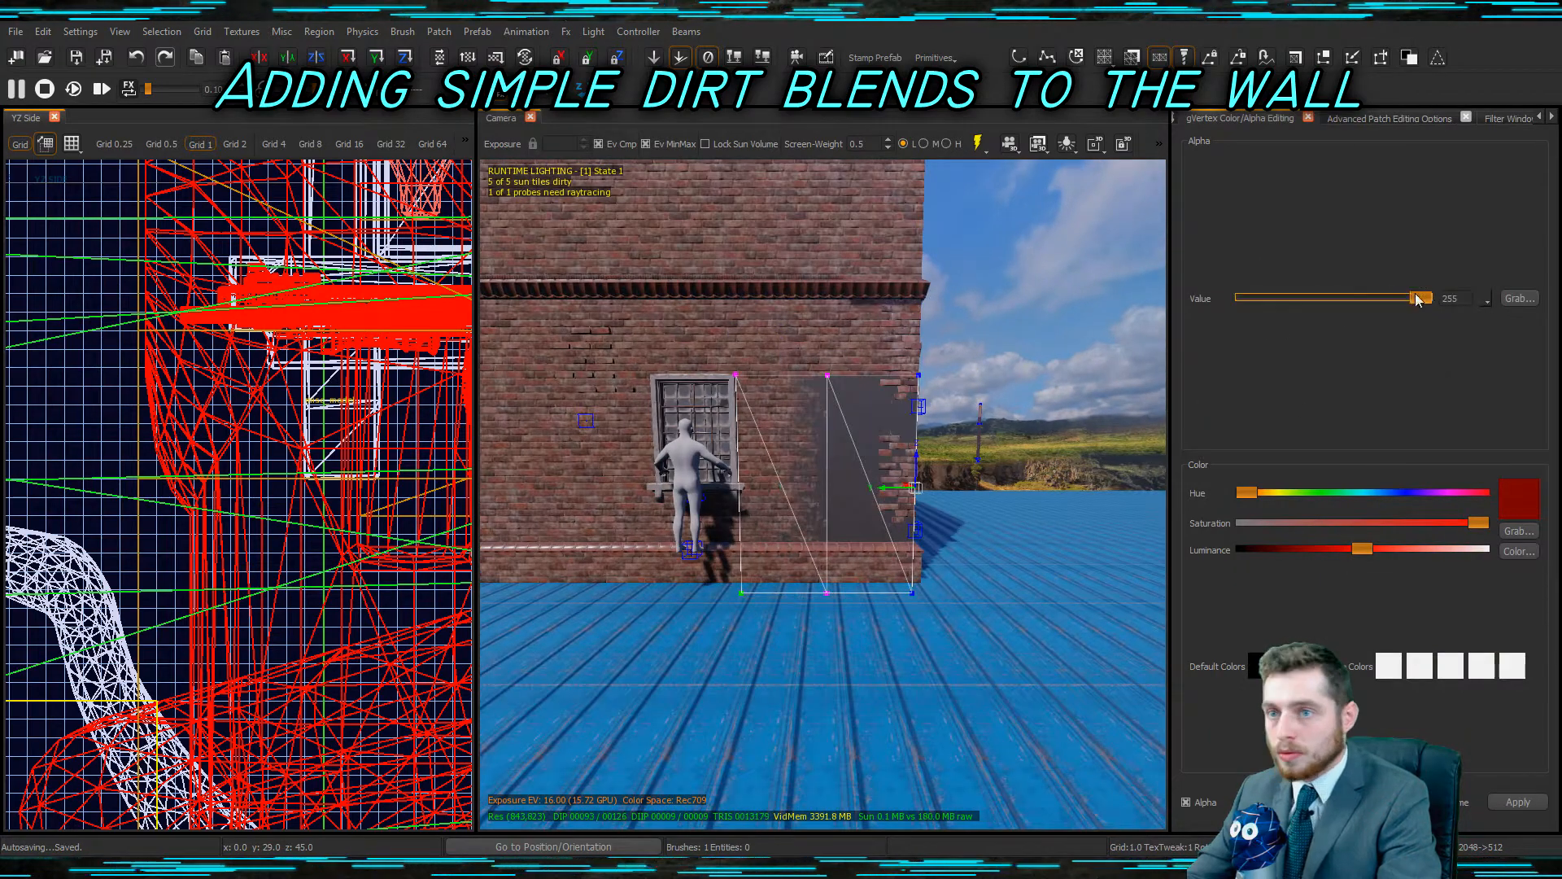
pyautogui.moveTo(1421, 298); pyautogui.dragTo(1247, 298)
# Raise the dirt patch's top vertices up the wall and realign its decal in the surface settings.
pyautogui.moveTo(863, 407); pyautogui.dragTo(814, 390, button='right')
pyautogui.moveTo(737, 341); pyautogui.dragTo(997, 433)
pyautogui.moveTo(865, 340); pyautogui.dragTo(865, 258)
pyautogui.press('s')
pyautogui.click(1258, 358)
pyautogui.moveTo(887, 419); pyautogui.dragTo(867, 411, button='right')
# Give the dirt patch's middle vertices a partial alpha value so the grime fades softly into the bricks.
pyautogui.moveTo(864, 411); pyautogui.dragTo(1006, 490)
pyautogui.keyDown('shift'); pyautogui.rightClick(894, 588); pyautogui.keyUp('shift')
pyautogui.click(896, 451)
pyautogui.press('s')
pyautogui.press('g')
pyautogui.moveTo(1247, 298)
pyautogui.mouseDown()
pyautogui.moveTo(1421, 302)
pyautogui.moveTo(1332, 299)
pyautogui.mouseUp()
pyautogui.press('Escape')
# Apply the t7_decal_grunge_dirt_wall_01_blend_flat_grime decal to the strip patch below the brick trim and adjust its vertex alpha.
pyautogui.moveTo(875, 529)
pyautogui.mouseDown(button='right')
pyautogui.moveTo(895, 610)
pyautogui.moveTo(761, 569)
pyautogui.moveTo(730, 538)
pyautogui.mouseUp(button='right')
pyautogui.keyDown('shift'); pyautogui.click(900, 618); pyautogui.keyUp('shift')
pyautogui.press('t')
pyautogui.press('v')
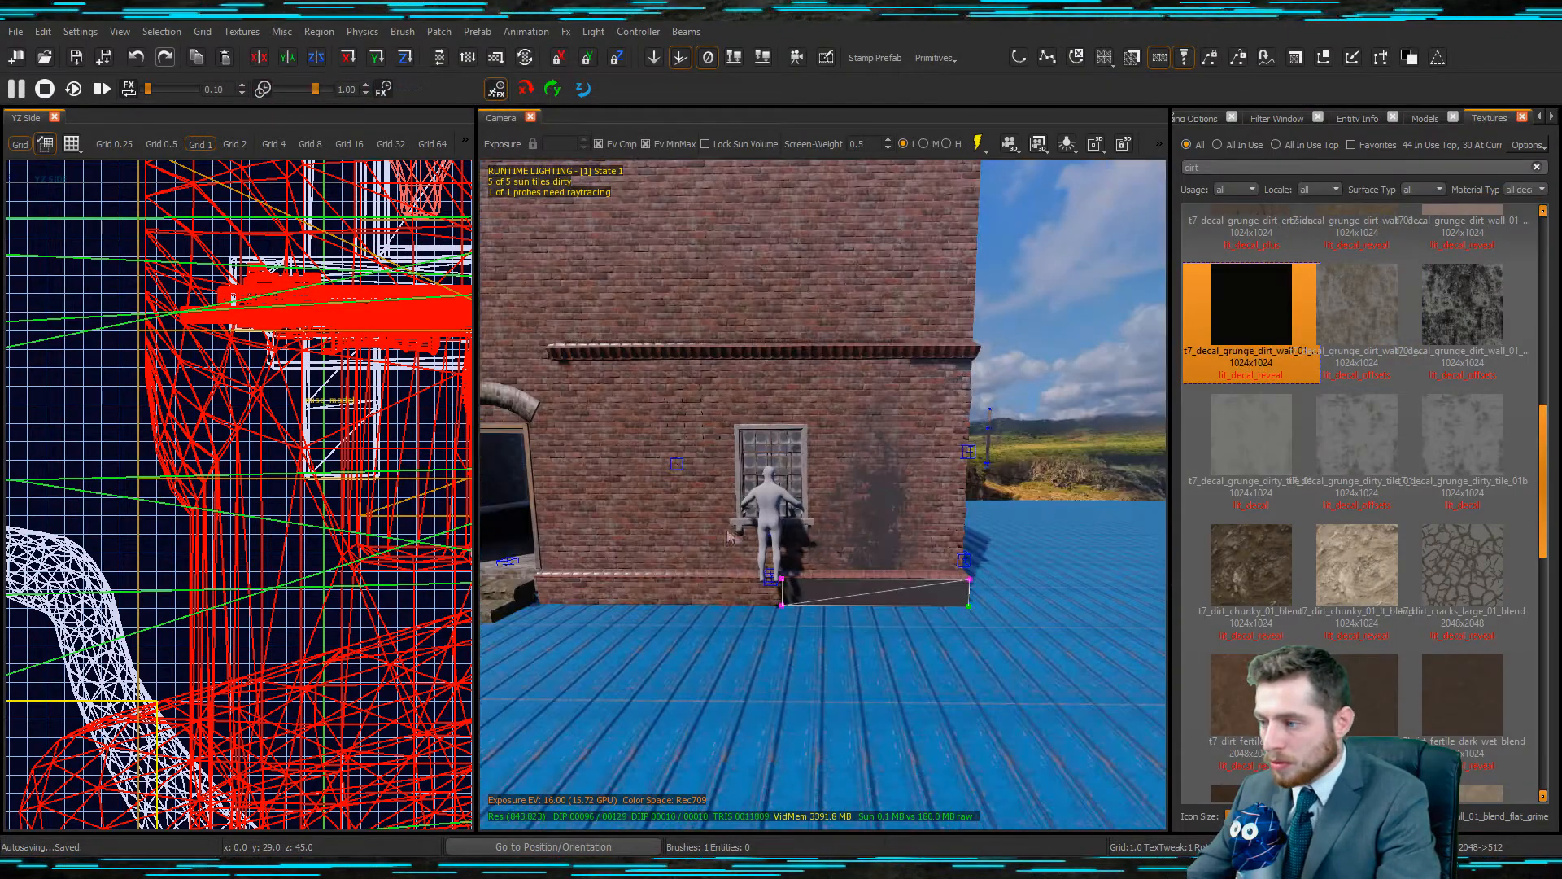
pyautogui.press('g')
pyautogui.moveTo(838, 538); pyautogui.dragTo(913, 674)
pyautogui.moveTo(1522, 335); pyautogui.dragTo(1534, 337)
pyautogui.moveTo(875, 505); pyautogui.dragTo(781, 517, button='right')
pyautogui.press('Escape')
# Set the alpha of the dirt patch's selected edge vertices to 0 so the grime fades out.
pyautogui.moveTo(1027, 460); pyautogui.dragTo(1023, 470, button='right')
pyautogui.keyDown('shift'); pyautogui.click(1032, 457); pyautogui.keyUp('shift')
pyautogui.press('space')
pyautogui.moveTo(1036, 449); pyautogui.dragTo(537, 452)
pyautogui.moveTo(886, 418)
pyautogui.mouseDown(button='right')
pyautogui.moveTo(782, 424)
pyautogui.moveTo(886, 418)
pyautogui.mouseUp(button='right')
pyautogui.moveTo(1423, 311); pyautogui.dragTo(1237, 311)
pyautogui.press('Escape')
# Move the human reference model away from the window to the far side of the doorway.
pyautogui.moveTo(886, 489); pyautogui.dragTo(924, 519, button='right')
pyautogui.moveTo(802, 514)
pyautogui.mouseDown(button='right')
pyautogui.moveTo(935, 544)
pyautogui.moveTo(838, 529)
pyautogui.moveTo(878, 525)
pyautogui.moveTo(814, 537)
pyautogui.moveTo(839, 553)
pyautogui.moveTo(863, 550)
pyautogui.moveTo(763, 510)
pyautogui.moveTo(775, 506)
pyautogui.moveTo(686, 537)
pyautogui.mouseUp(button='right')
pyautogui.press('Escape')
pyautogui.click(775, 506)
pyautogui.hotkey('ctrl', 'v')
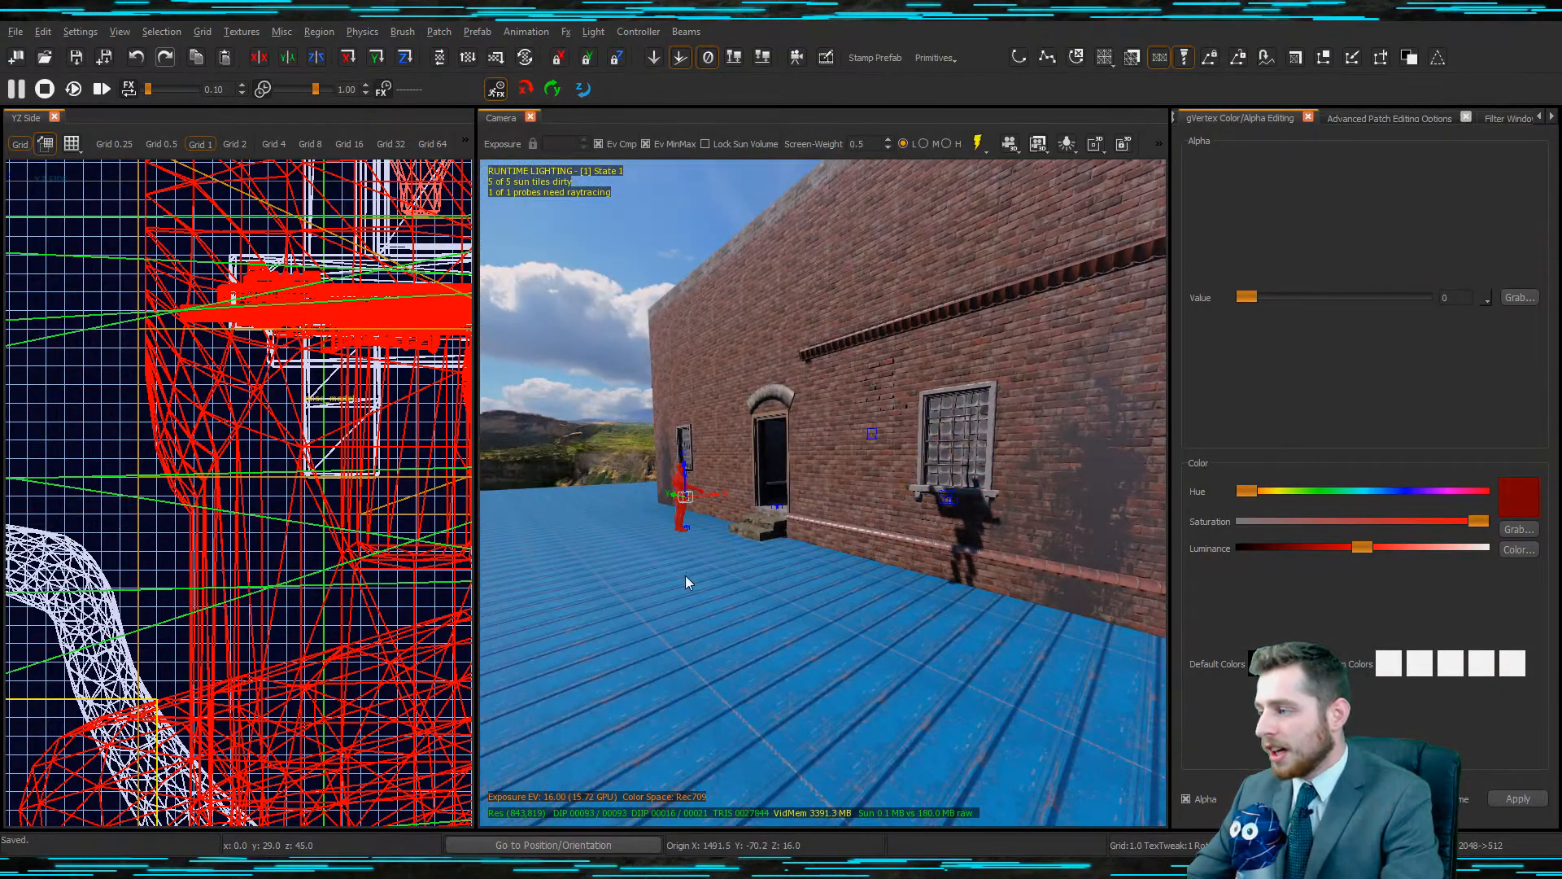
pyautogui.press('BackSpace')
pyautogui.moveTo(834, 559); pyautogui.dragTo(843, 441, button='right')
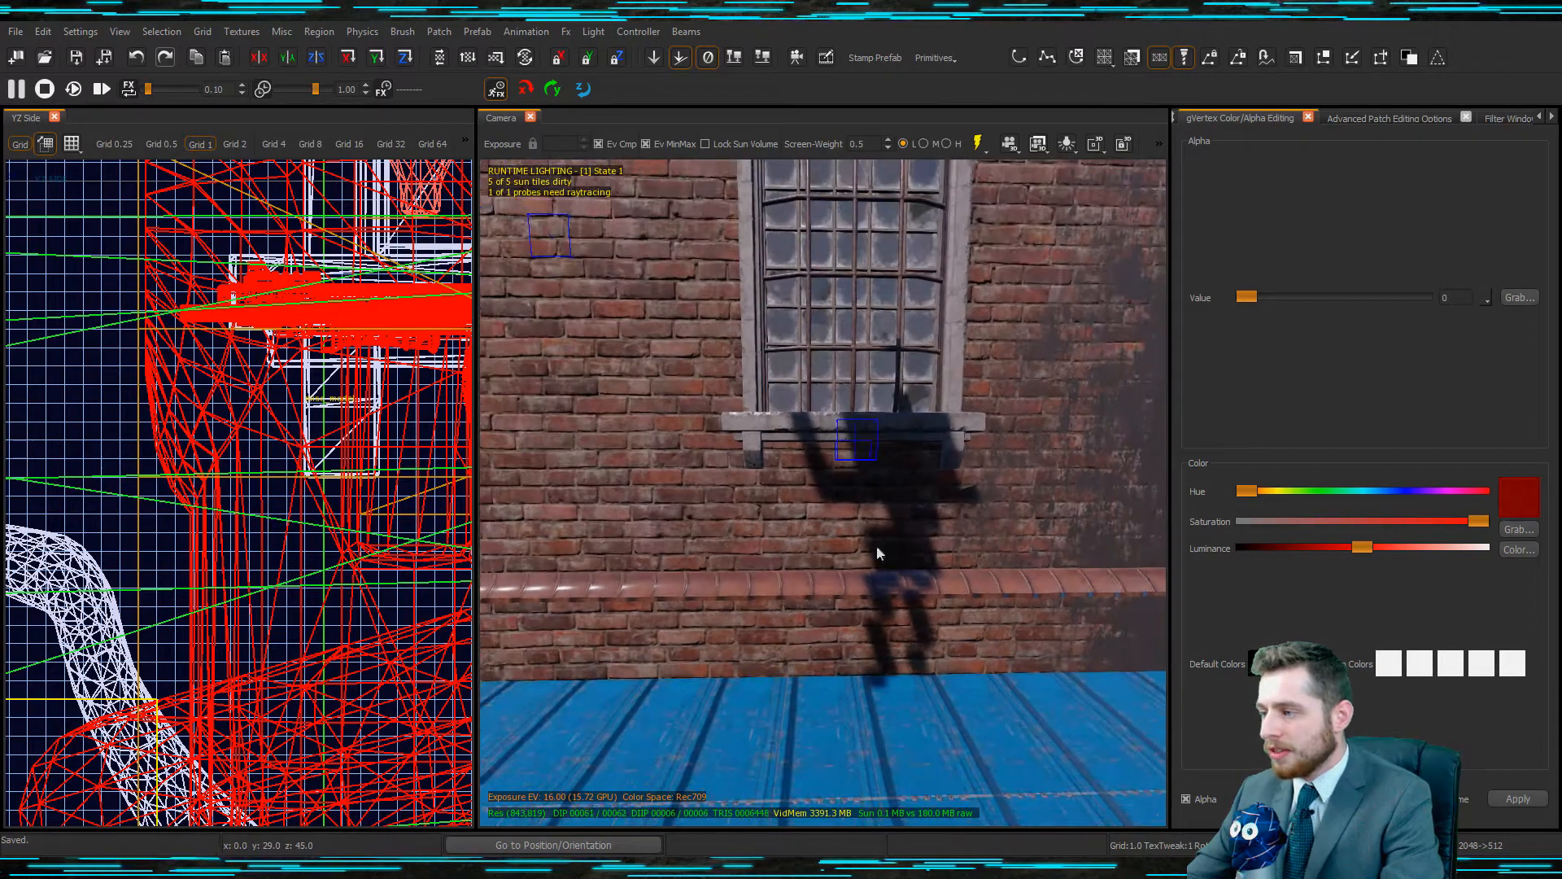
pyautogui.click(825, 485)
pyautogui.press('Escape')
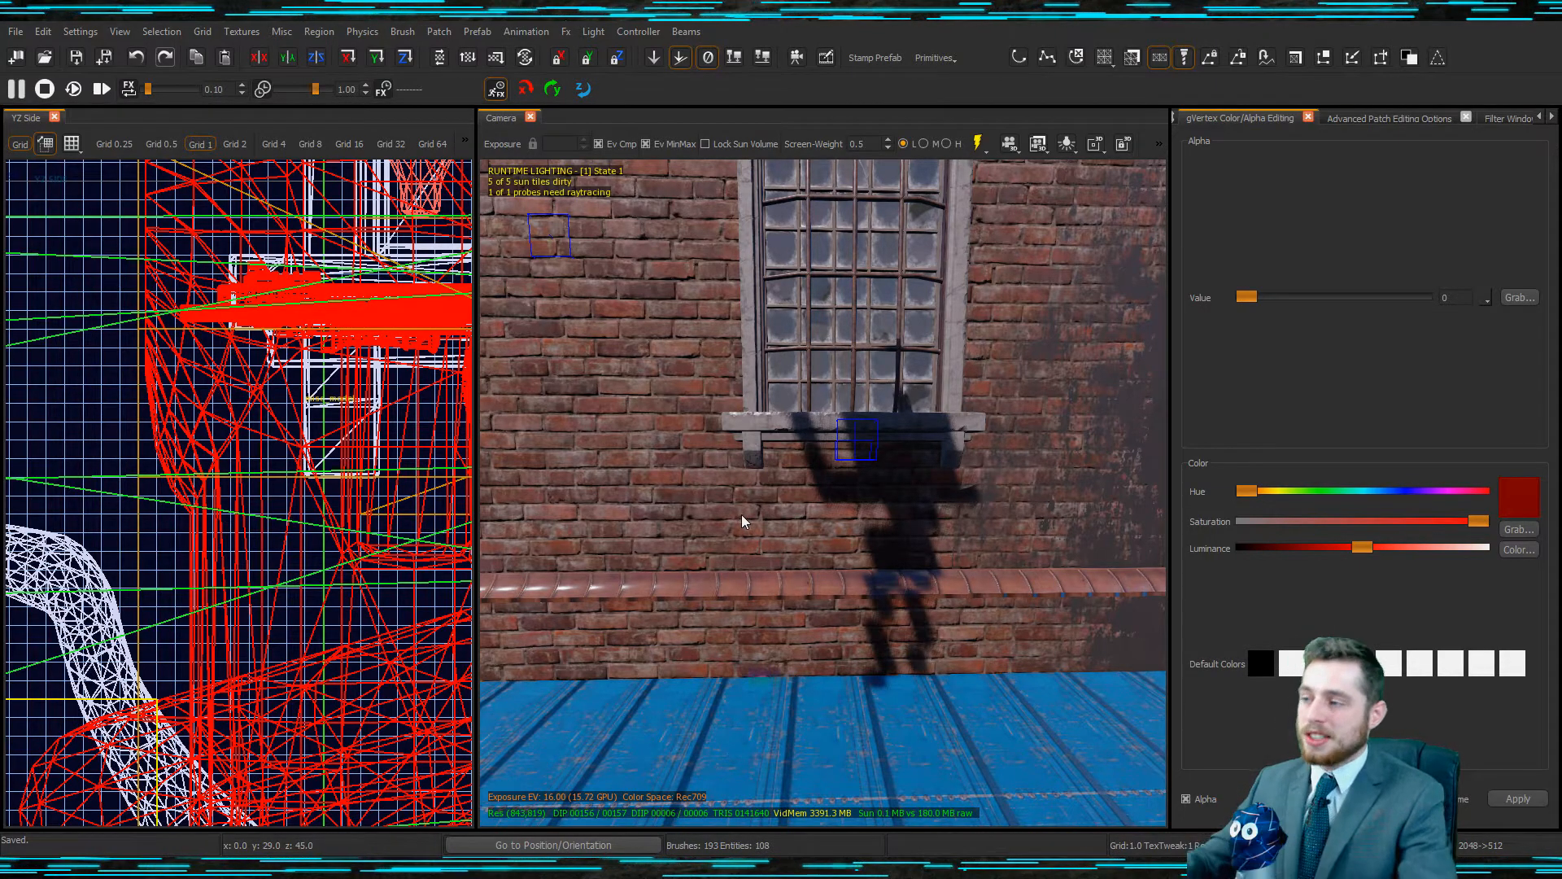
# Add a narrow dirt patch on the wall beside the window and lower its top vertices below the roof-tile ledge.
pyautogui.scroll(3, 806, 518)
pyautogui.moveTo(805, 518); pyautogui.dragTo(920, 452, button='right')
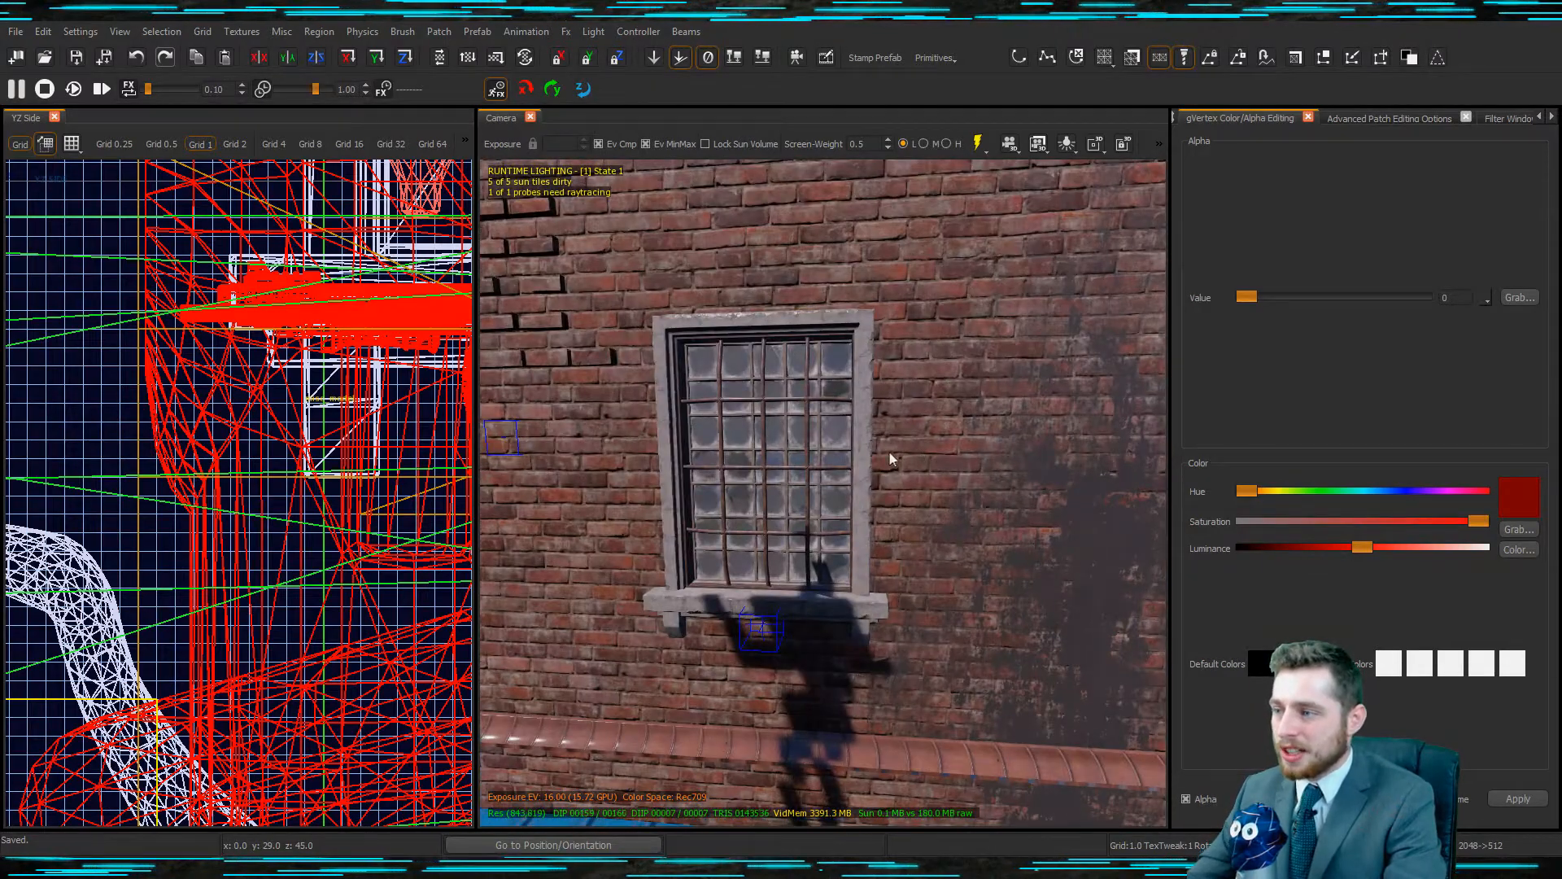
pyautogui.click(884, 453)
pyautogui.scroll(-3, 889, 450)
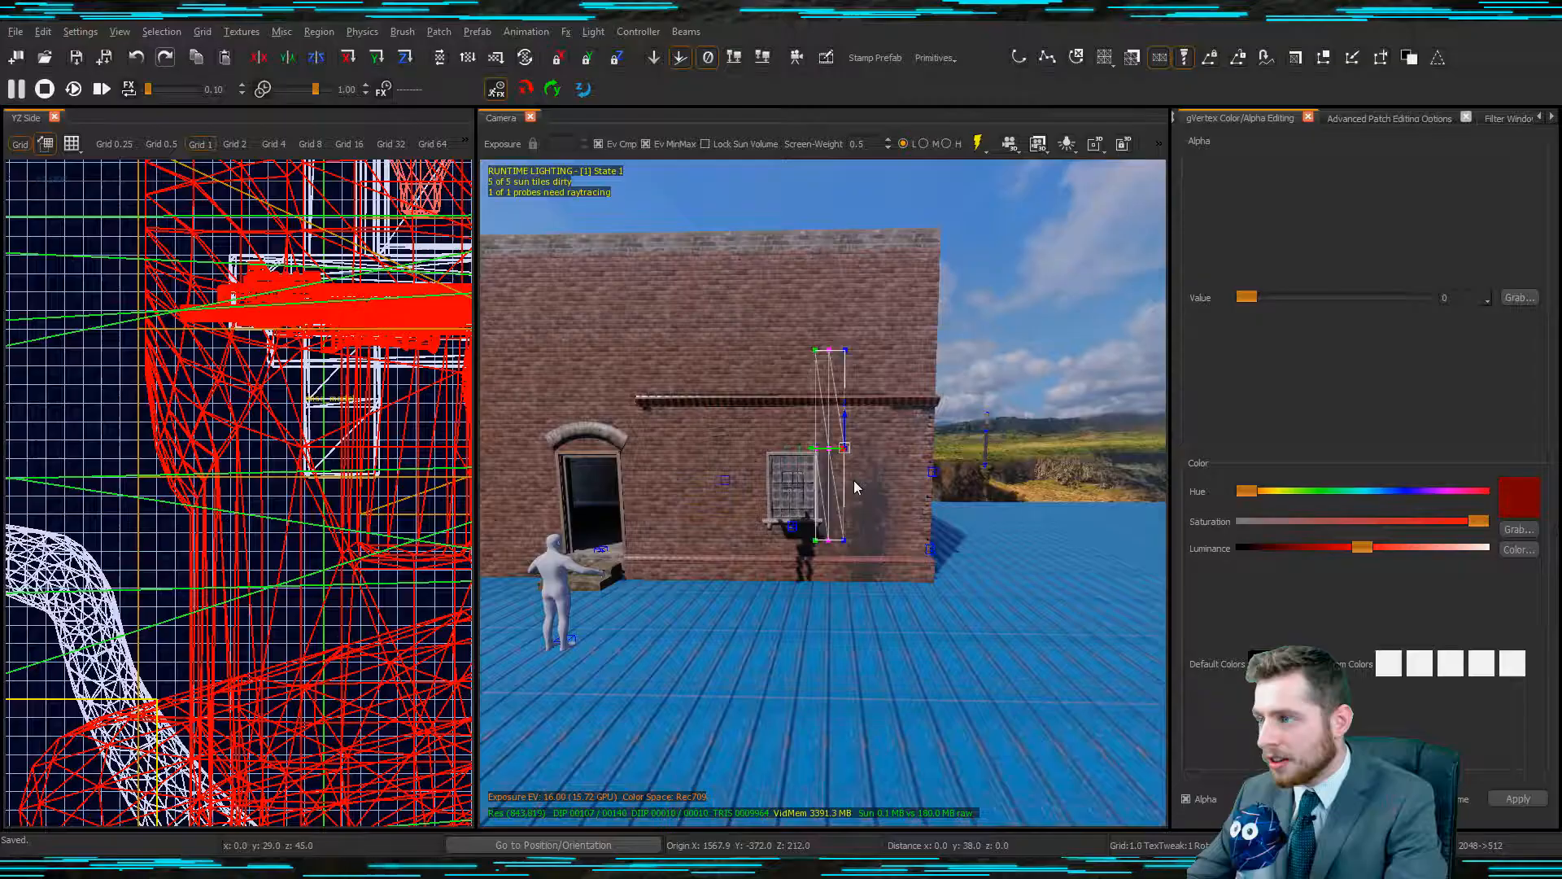
pyautogui.moveTo(781, 447); pyautogui.dragTo(774, 423)
pyautogui.scroll(3, 843, 449)
pyautogui.scroll(-2, 843, 449)
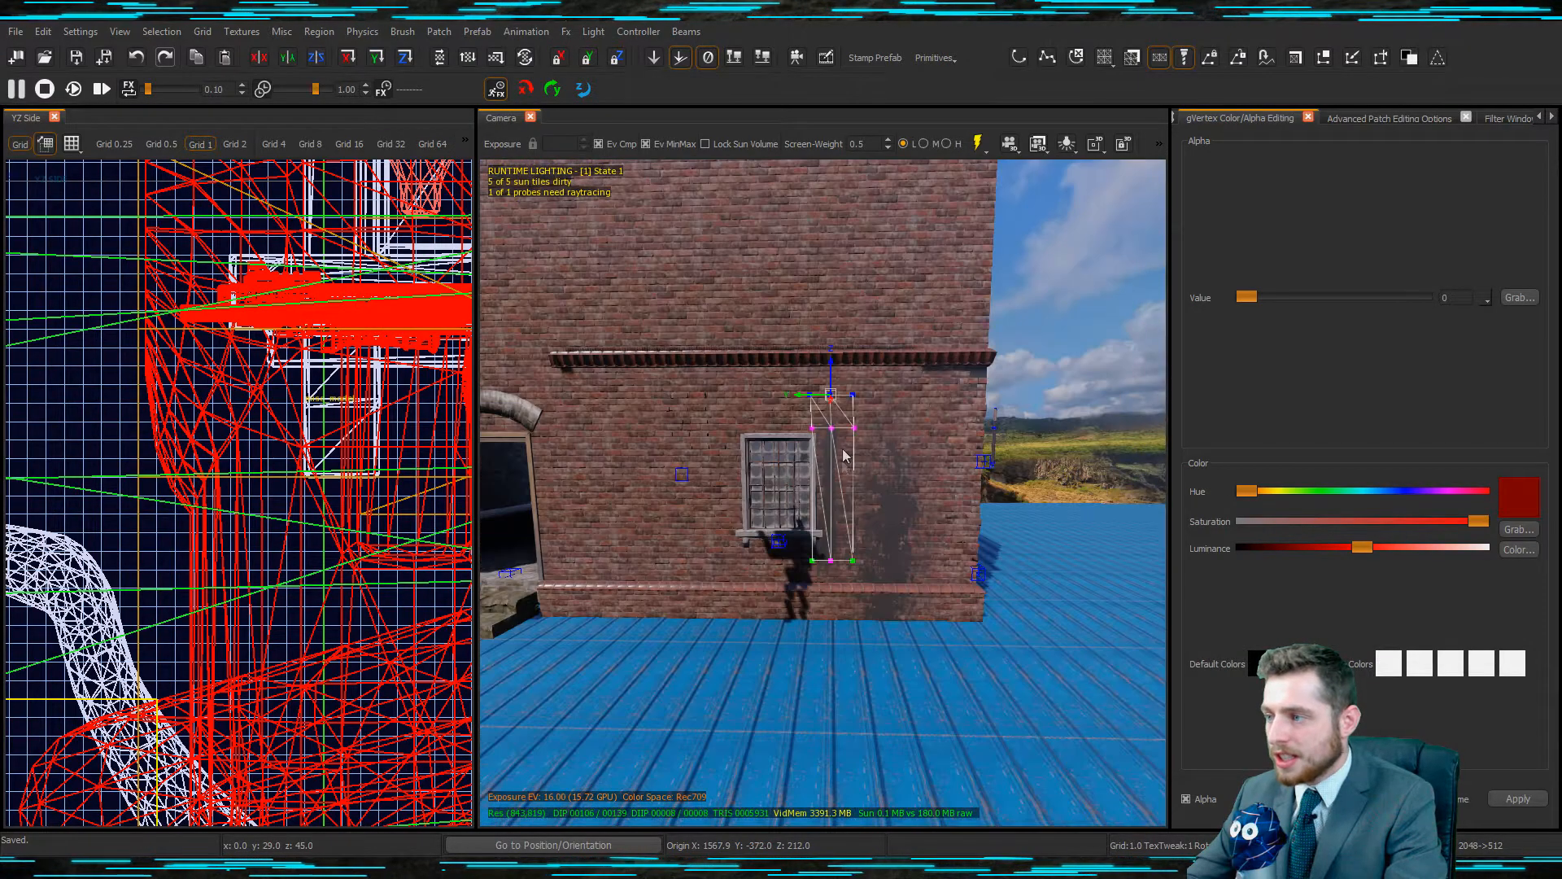
# Lower the narrow patch's upper two vertex rows to the window's head and adjust its bottom row near the sill.
pyautogui.moveTo(843, 486); pyautogui.dragTo(843, 480, button='right')
pyautogui.press('w')
pyautogui.moveTo(739, 261); pyautogui.dragTo(830, 368)
pyautogui.moveTo(737, 270); pyautogui.dragTo(959, 483)
pyautogui.moveTo(852, 376); pyautogui.dragTo(844, 503)
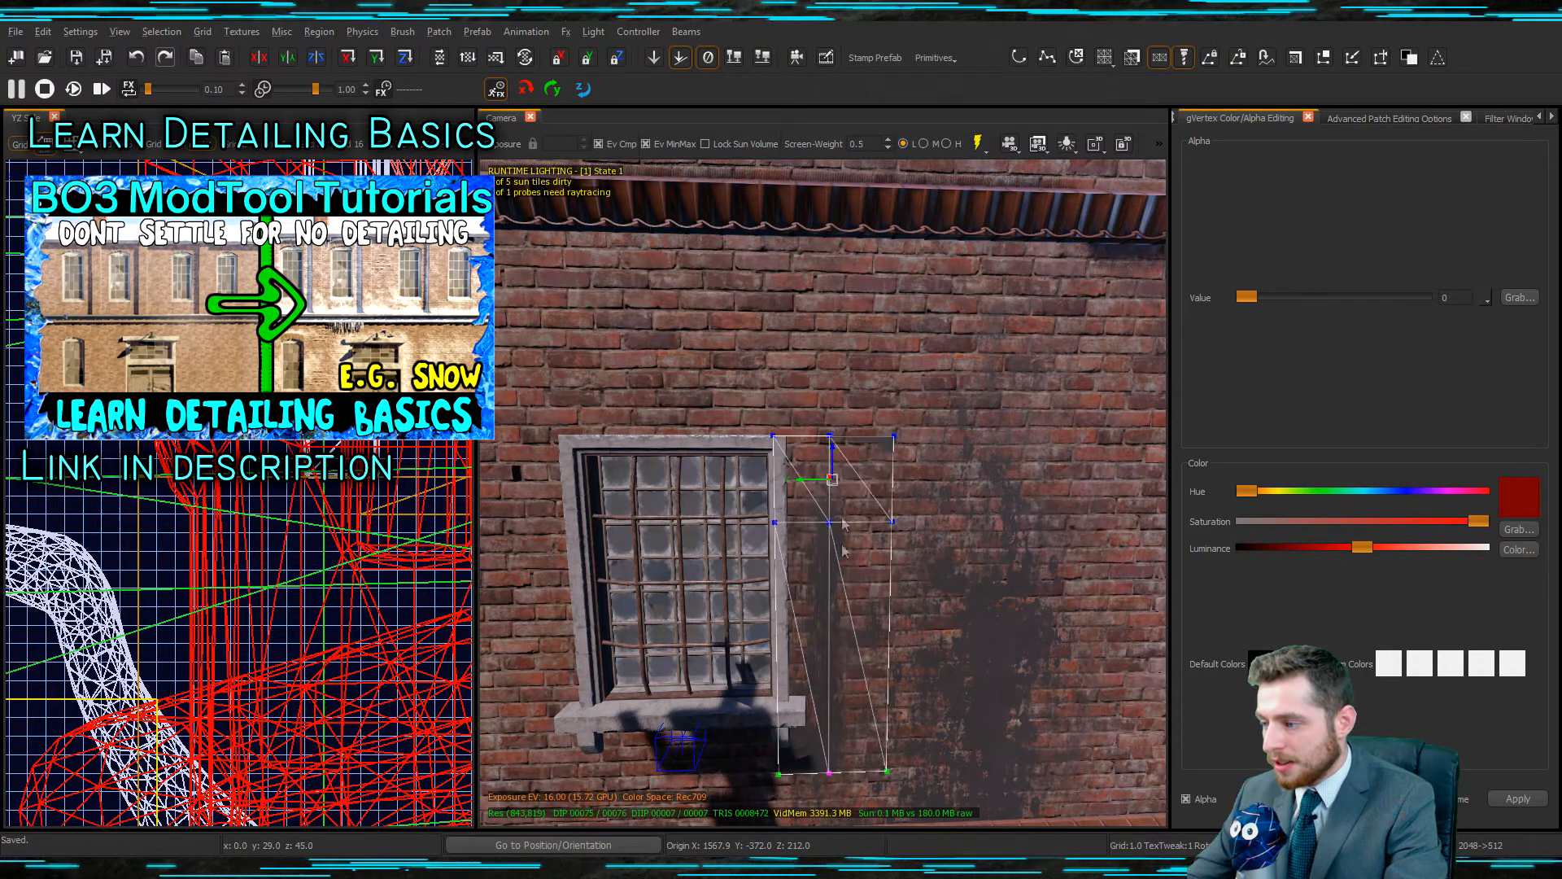
pyautogui.moveTo(906, 798); pyautogui.dragTo(914, 799)
pyautogui.moveTo(855, 792); pyautogui.dragTo(869, 765)
# Set the alpha of the narrow patch's middle vertices to 166 for a soft grime blend beside the window.
pyautogui.click(774, 522)
pyautogui.click(832, 705)
pyautogui.moveTo(1247, 298)
pyautogui.mouseDown()
pyautogui.moveTo(1422, 298)
pyautogui.moveTo(1283, 318)
pyautogui.moveTo(1248, 297)
pyautogui.moveTo(1360, 298)
pyautogui.mouseUp()
pyautogui.moveTo(892, 473); pyautogui.dragTo(992, 298, button='right')
pyautogui.keyDown('shift'); pyautogui.click(993, 298); pyautogui.keyUp('shift')
pyautogui.click(993, 298)
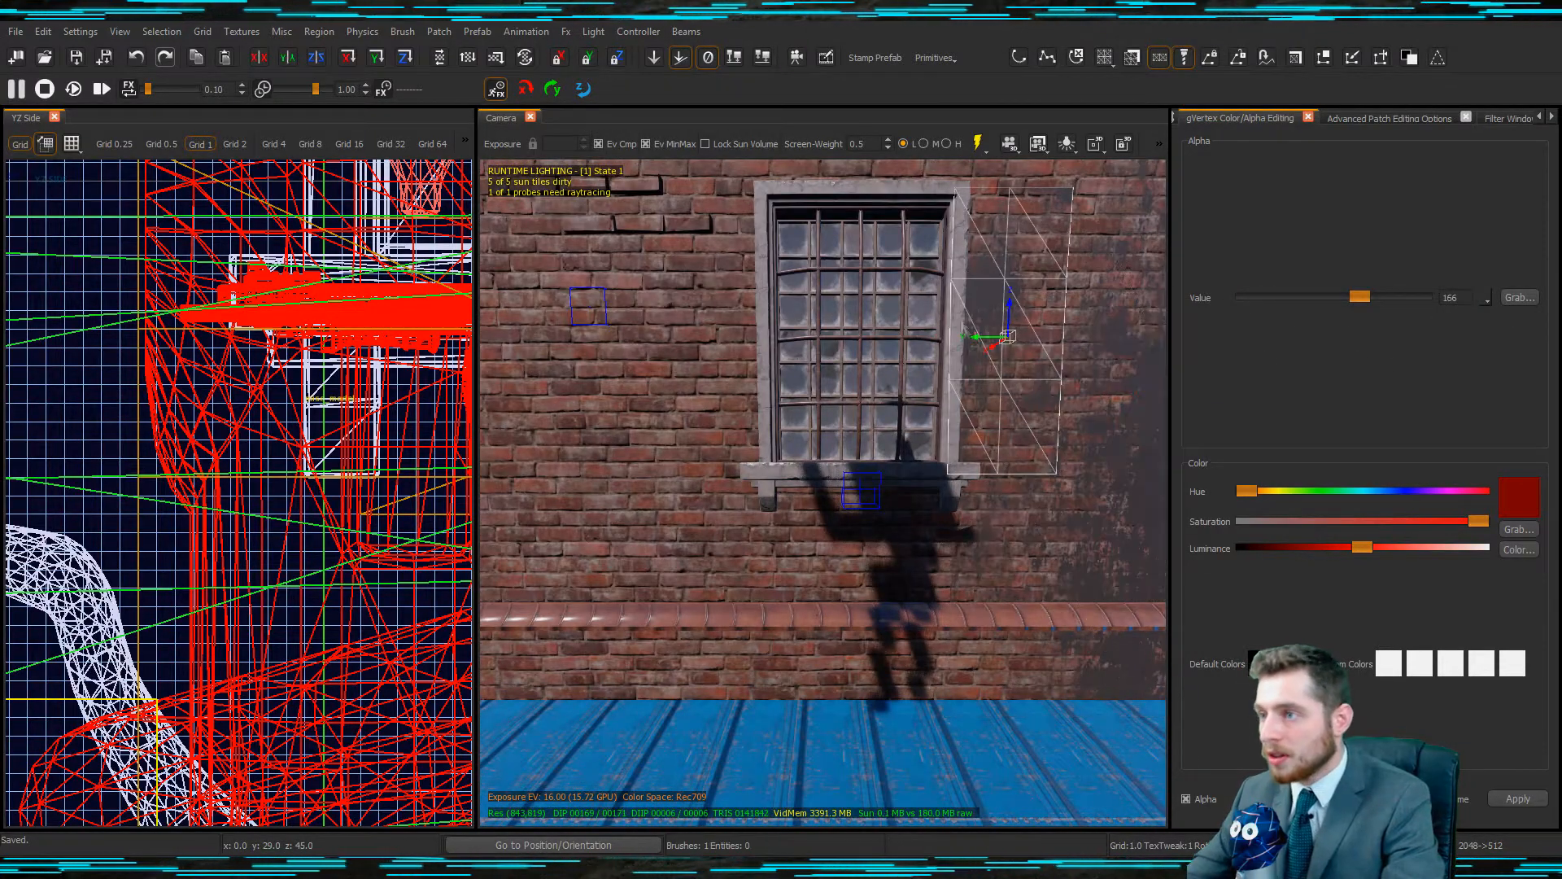
# Select the patch under the window sill and set its top middle vertices' alpha to 255.
pyautogui.press('Escape')
pyautogui.keyDown('shift'); pyautogui.click(853, 529); pyautogui.keyUp('shift')
pyautogui.press('v')
pyautogui.moveTo(799, 436); pyautogui.dragTo(934, 525)
pyautogui.moveTo(1246, 297); pyautogui.dragTo(1456, 298)
pyautogui.hotkey('ctrl', 'Tab')
pyautogui.hotkey('ctrl', 'Tab')
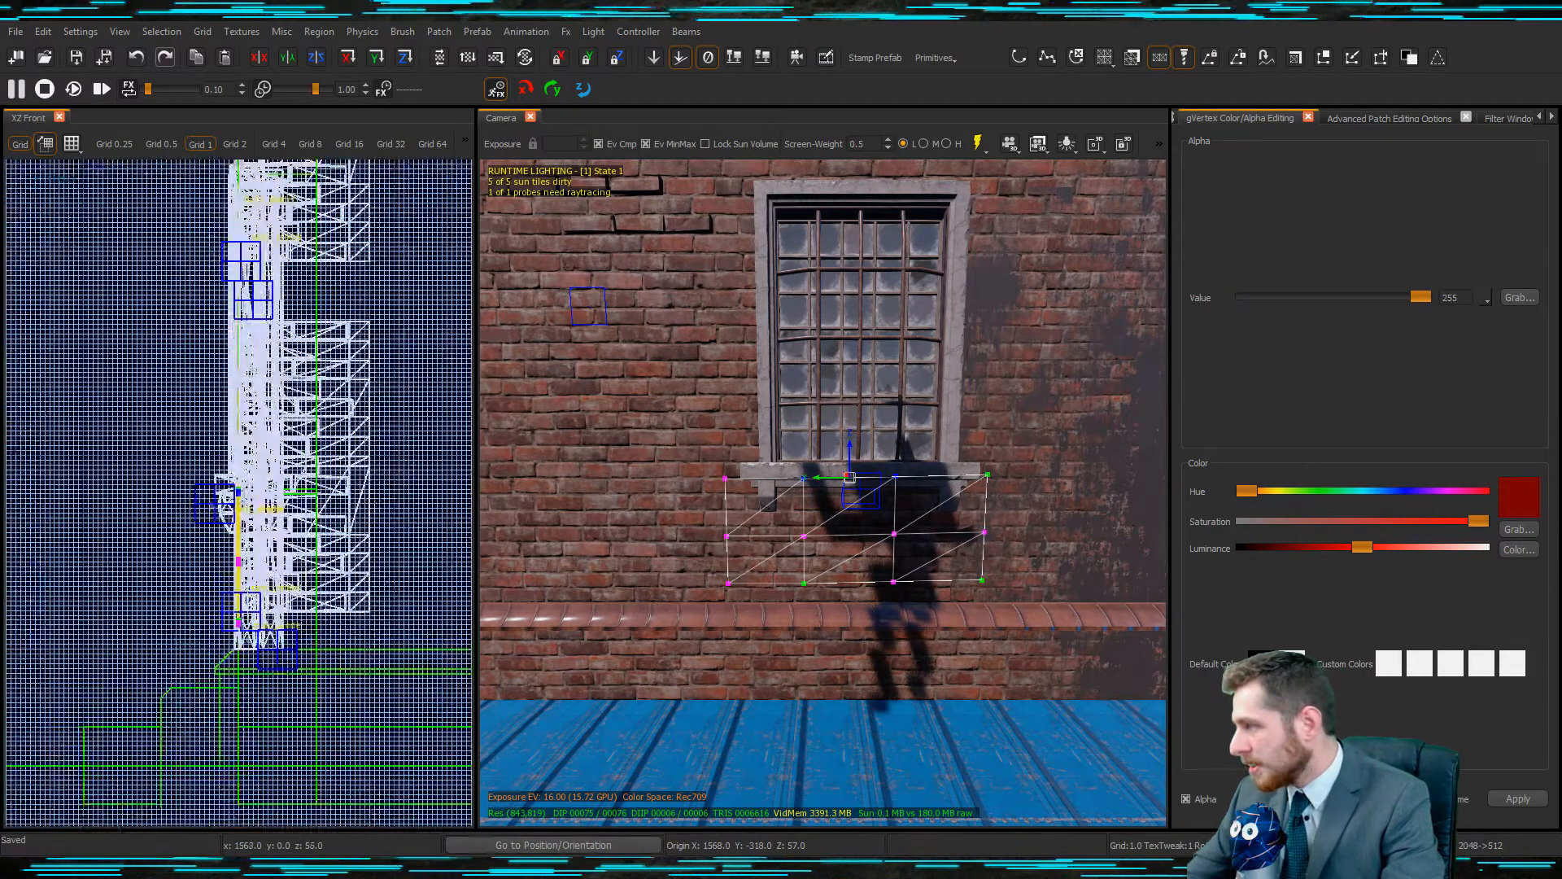
# Lower the sill patch's top middle and corner vertices so its upper edge sits just beneath the window sill.
pyautogui.scroll(12, 460, 504)
pyautogui.scroll(5, 883, 525)
pyautogui.moveTo(797, 346); pyautogui.dragTo(799, 371)
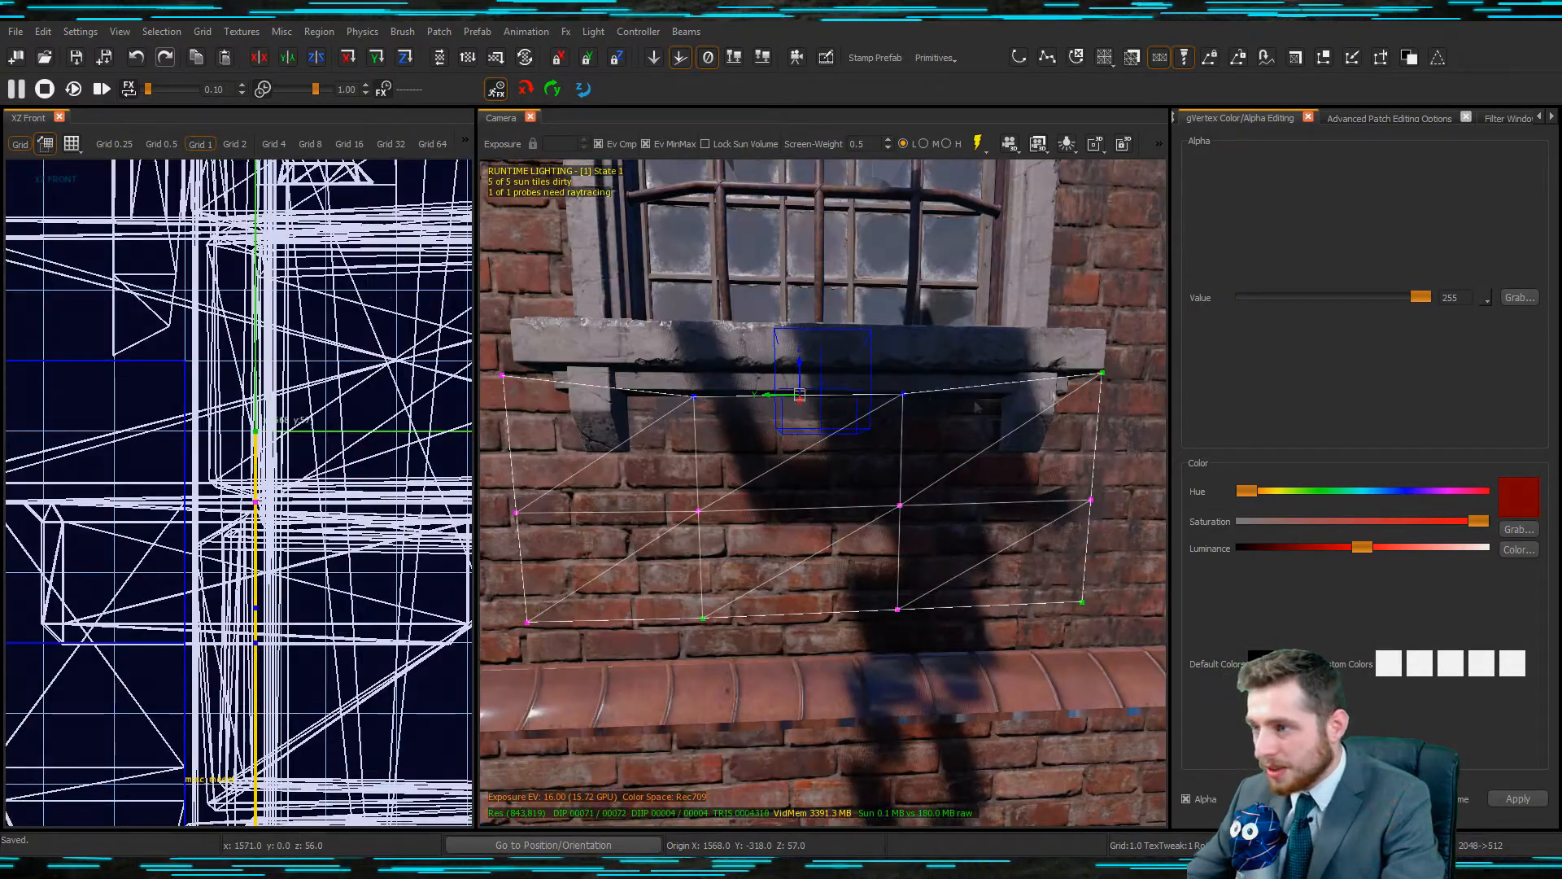
pyautogui.press('s')
pyautogui.moveTo(651, 374); pyautogui.dragTo(604, 360, button='right')
pyautogui.keyDown('shift'); pyautogui.moveTo(602, 358); pyautogui.dragTo(656, 407); pyautogui.keyUp('shift')
pyautogui.moveTo(863, 355); pyautogui.dragTo(865, 370)
# Pull the sill patch's top corner vertices inward beneath the sill brackets and bring up the patch's surface settings.
pyautogui.moveTo(832, 444); pyautogui.dragTo(838, 407, button='right')
pyautogui.press('r')
pyautogui.moveTo(845, 390)
pyautogui.mouseDown()
pyautogui.moveTo(823, 396)
pyautogui.moveTo(852, 394)
pyautogui.mouseUp()
pyautogui.press('s')
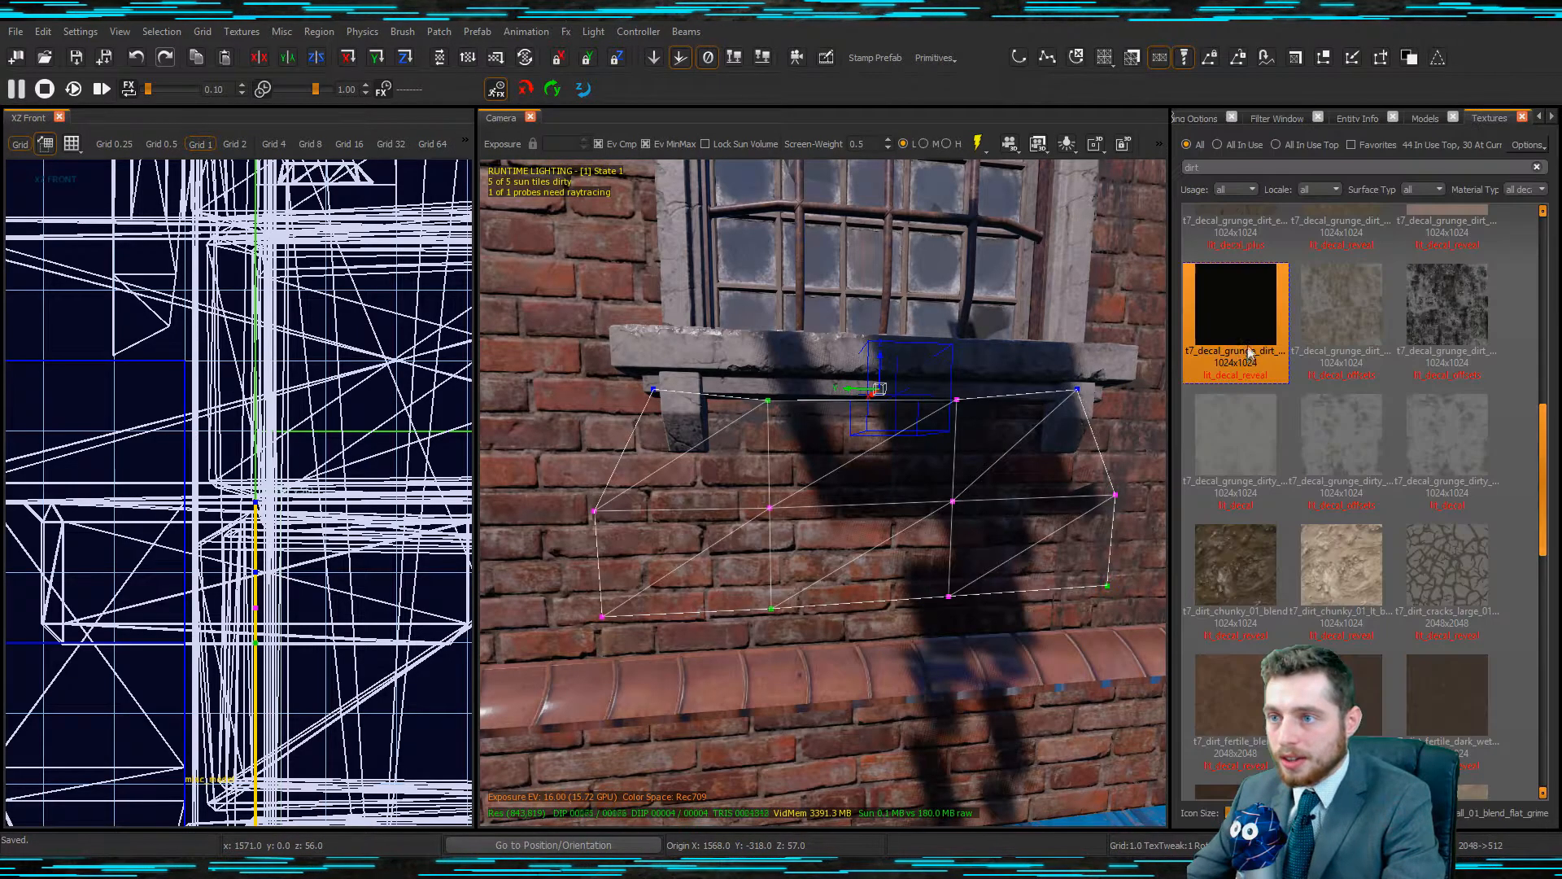
pyautogui.press('s')
# Turn off runtime lighting in the camera view and set the sill patch's selected inner vertices to alpha 255.
pyautogui.moveTo(899, 447); pyautogui.dragTo(839, 461, button='right')
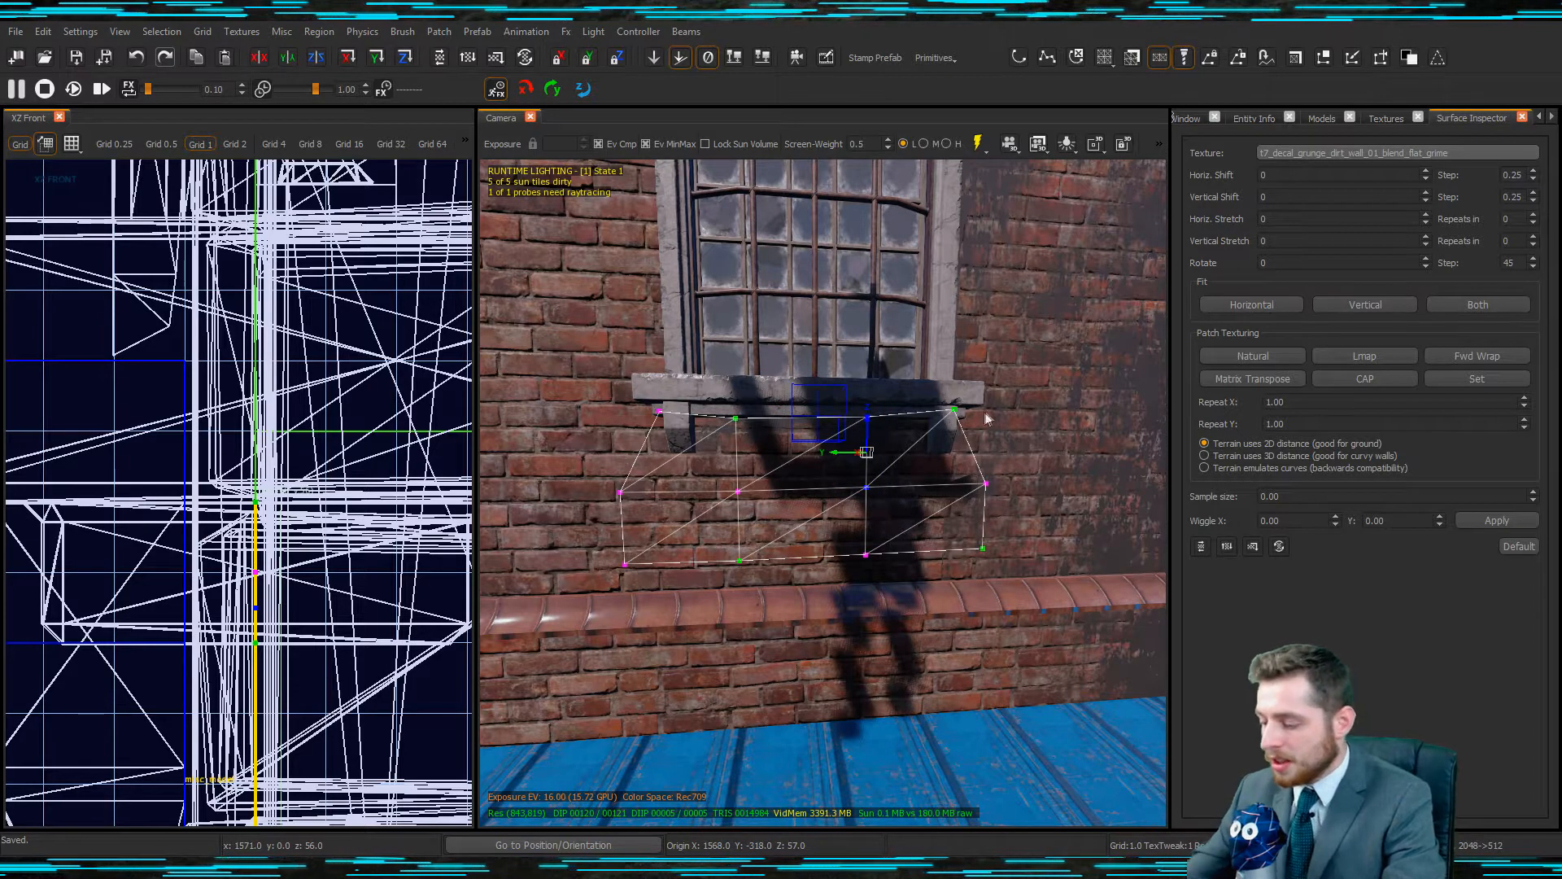
pyautogui.press('F8')
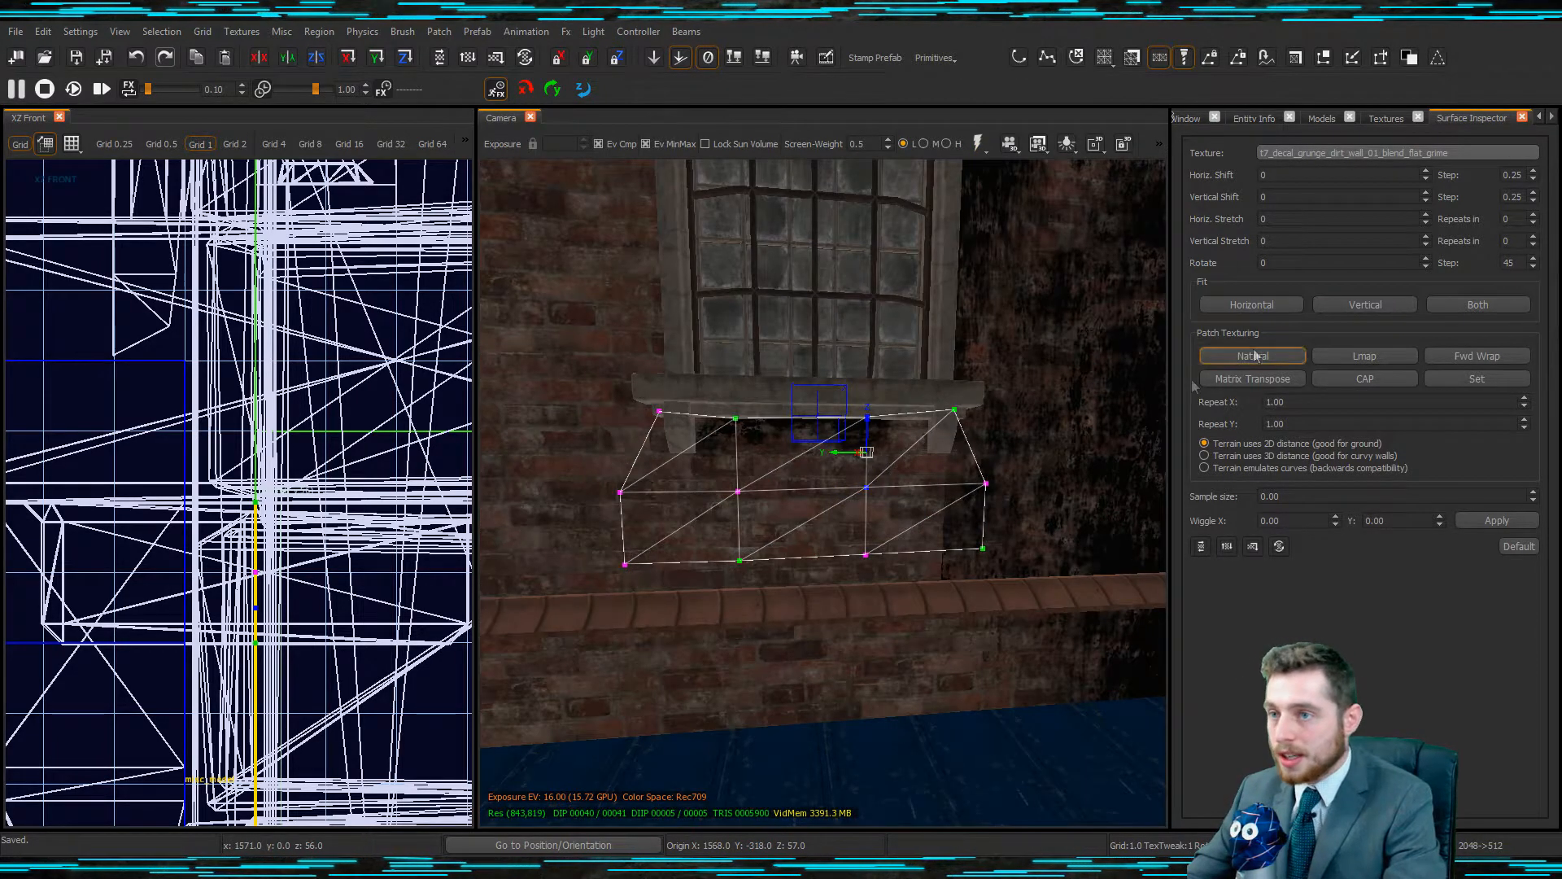
pyautogui.press('g')
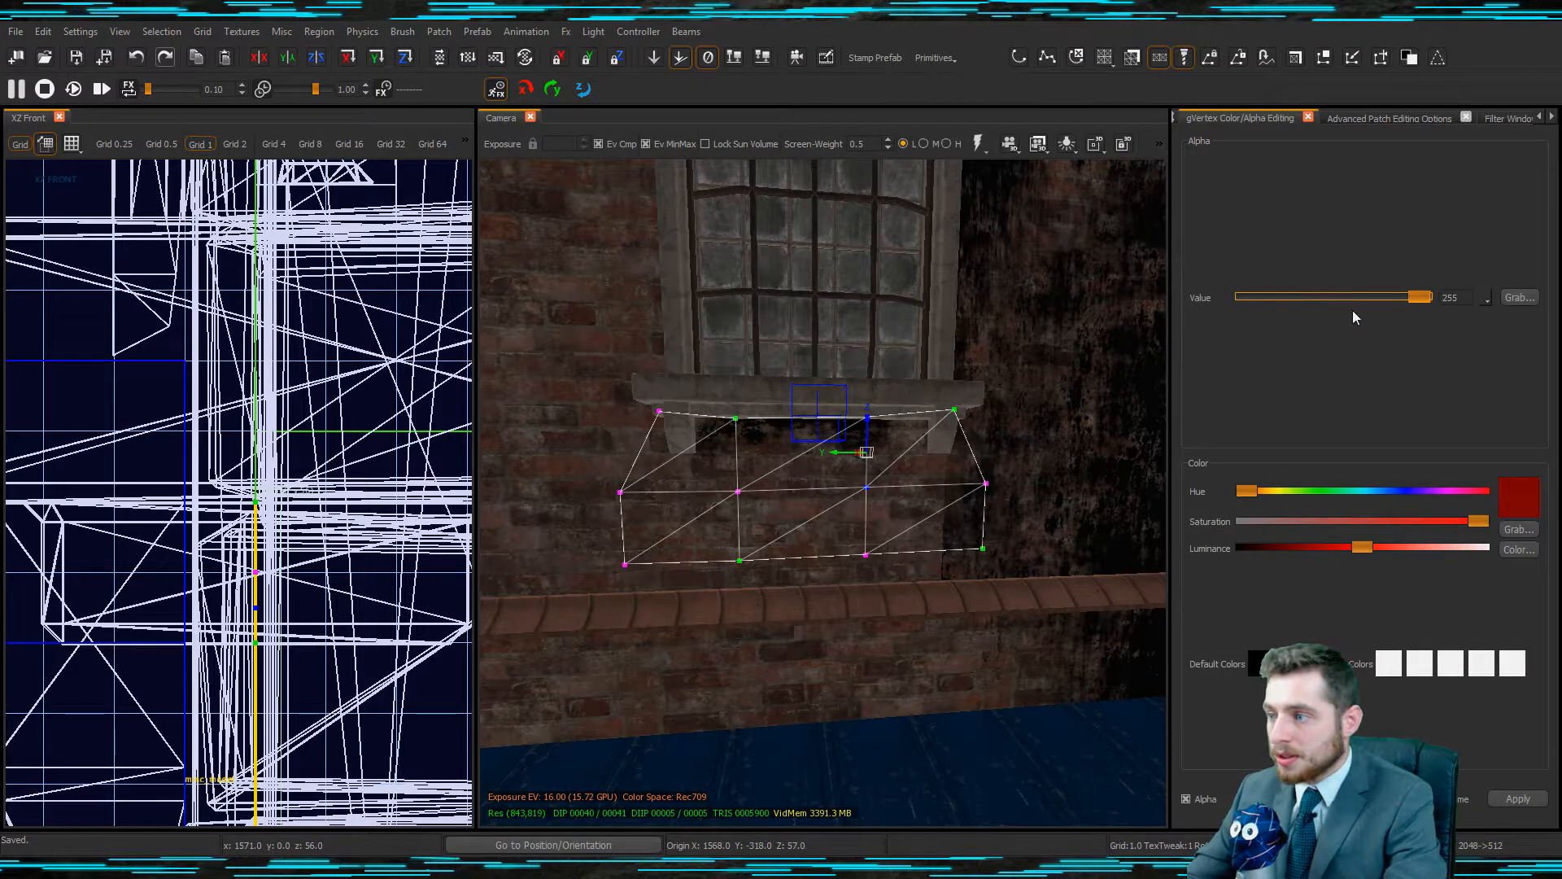
pyautogui.moveTo(1403, 299); pyautogui.dragTo(1522, 326)
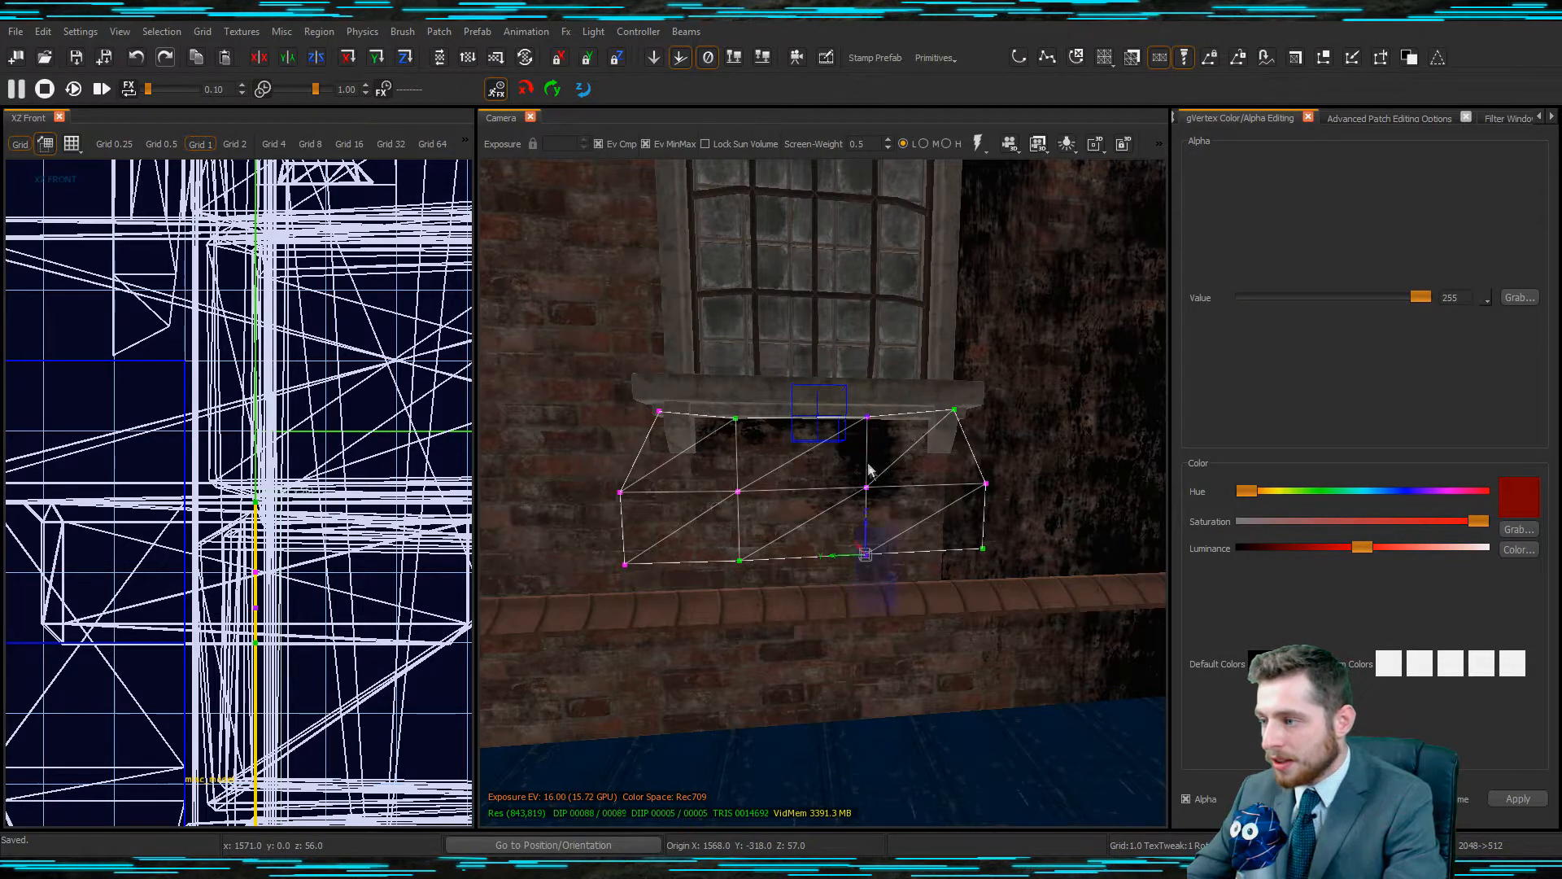
# Lower the two bottom vertex rows of the sill patch slightly down the wall.
pyautogui.moveTo(868, 498); pyautogui.dragTo(863, 570)
pyautogui.hotkey('ctrl', 'z')
pyautogui.moveTo(587, 448); pyautogui.dragTo(1086, 618)
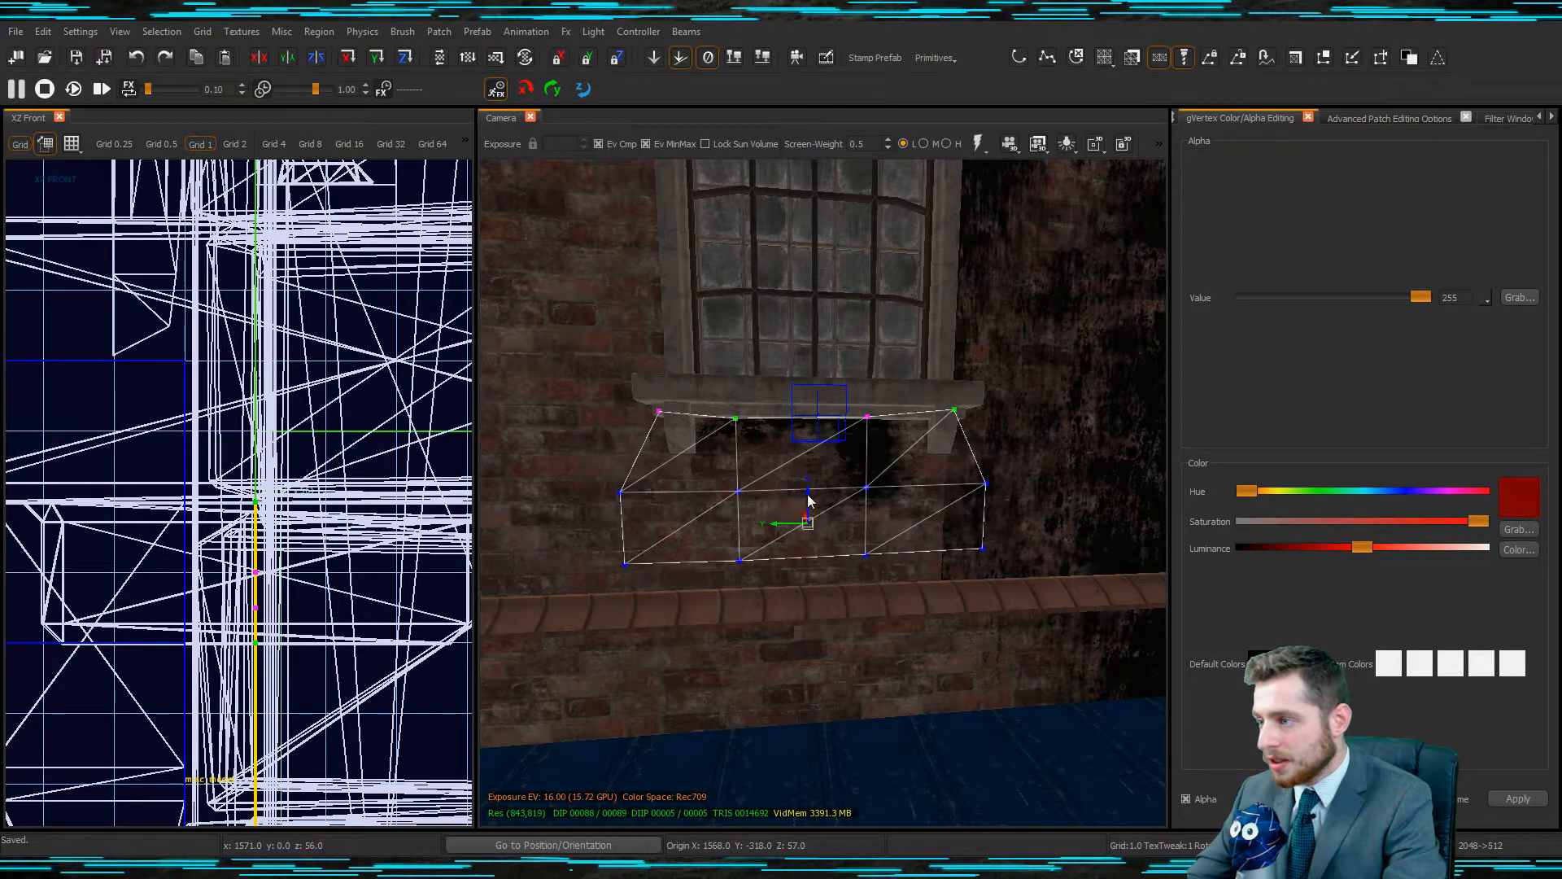
pyautogui.moveTo(808, 500); pyautogui.dragTo(807, 516)
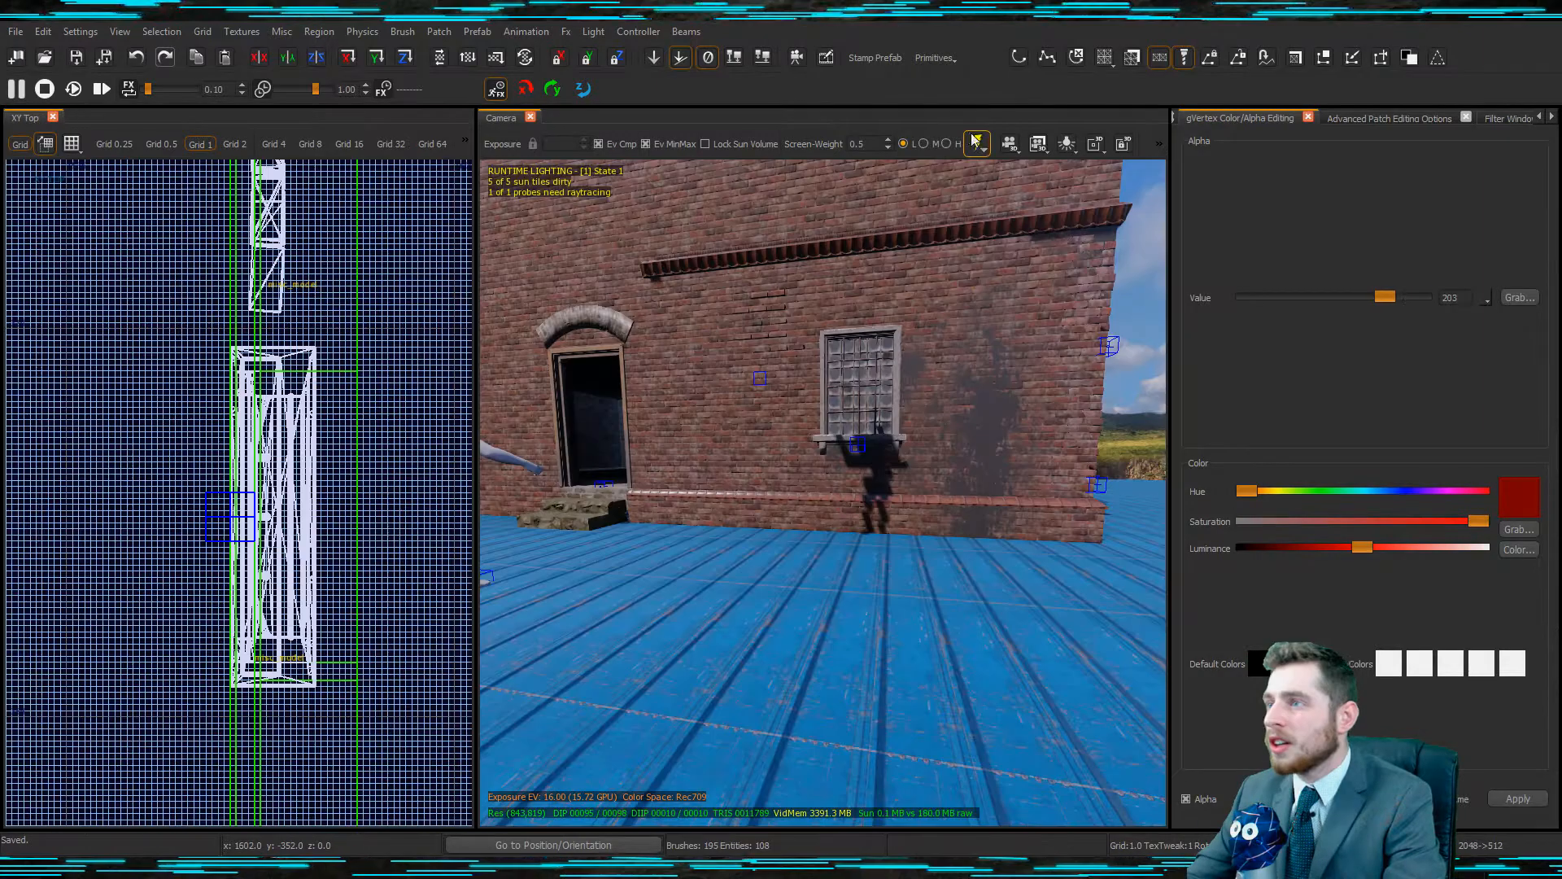
# Turn runtime lighting back on and switch the camera to game view.
pyautogui.click(976, 144)
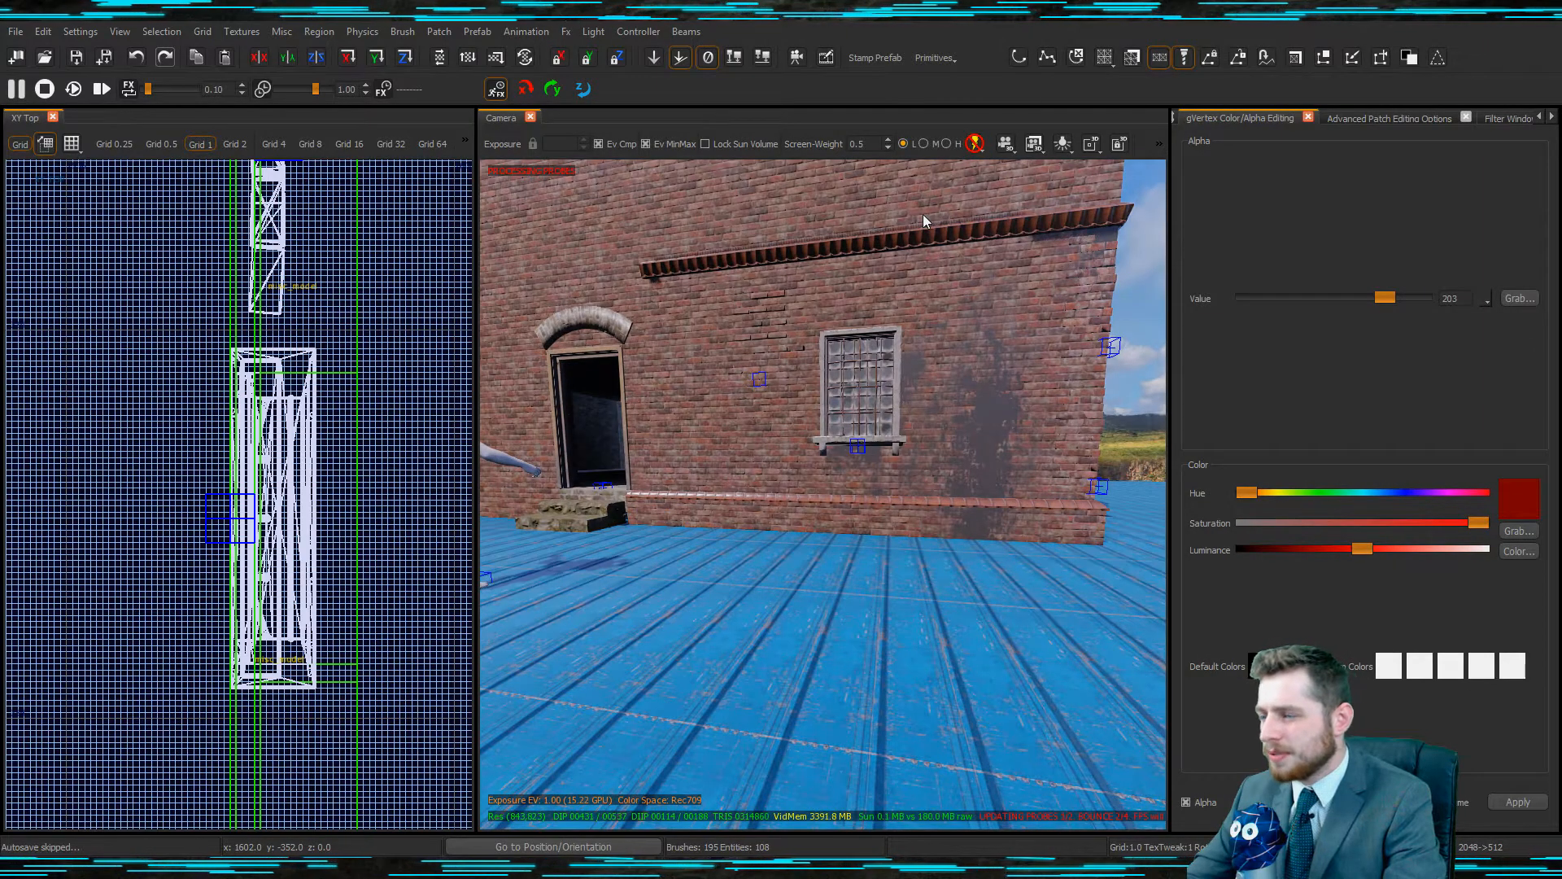
pyautogui.moveTo(869, 475); pyautogui.dragTo(864, 541, button='right')
pyautogui.press('g')
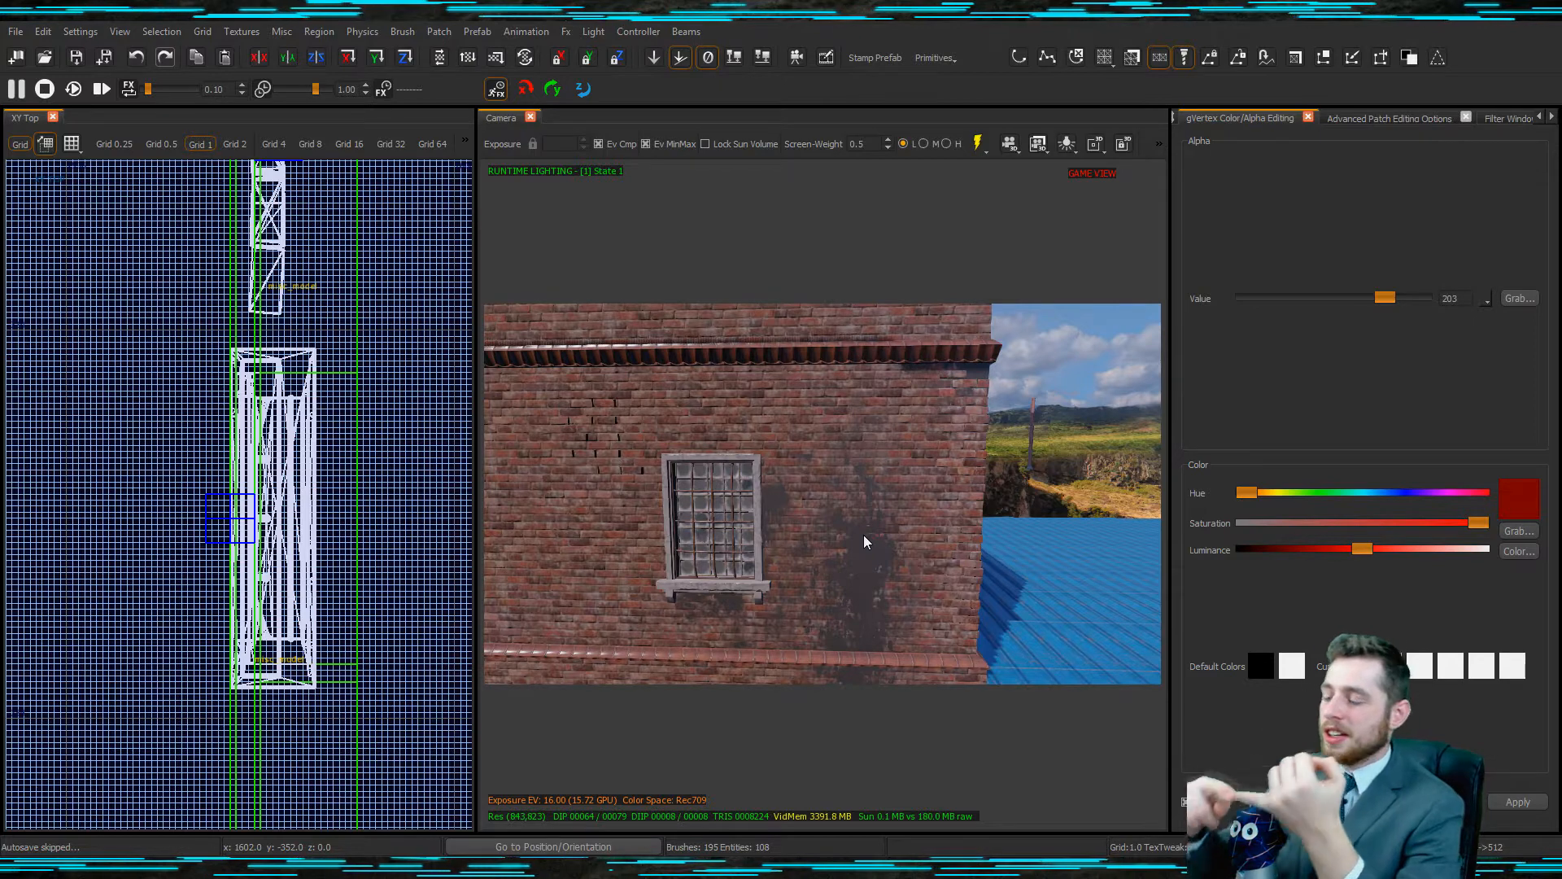
# Examine the dirt blends around the window and the brick corner models from several angles.
pyautogui.moveTo(984, 488)
pyautogui.mouseDown(button='right')
pyautogui.moveTo(1021, 489)
pyautogui.moveTo(961, 472)
pyautogui.moveTo(985, 494)
pyautogui.mouseUp(button='right')
pyautogui.click(955, 433)
pyautogui.moveTo(956, 433)
pyautogui.mouseDown(button='right')
pyautogui.moveTo(999, 455)
pyautogui.moveTo(965, 443)
pyautogui.mouseUp(button='right')
pyautogui.press('Escape')
pyautogui.moveTo(974, 533)
pyautogui.mouseDown(button='right')
pyautogui.moveTo(1009, 529)
pyautogui.moveTo(973, 533)
pyautogui.mouseUp(button='right')
pyautogui.click(879, 384)
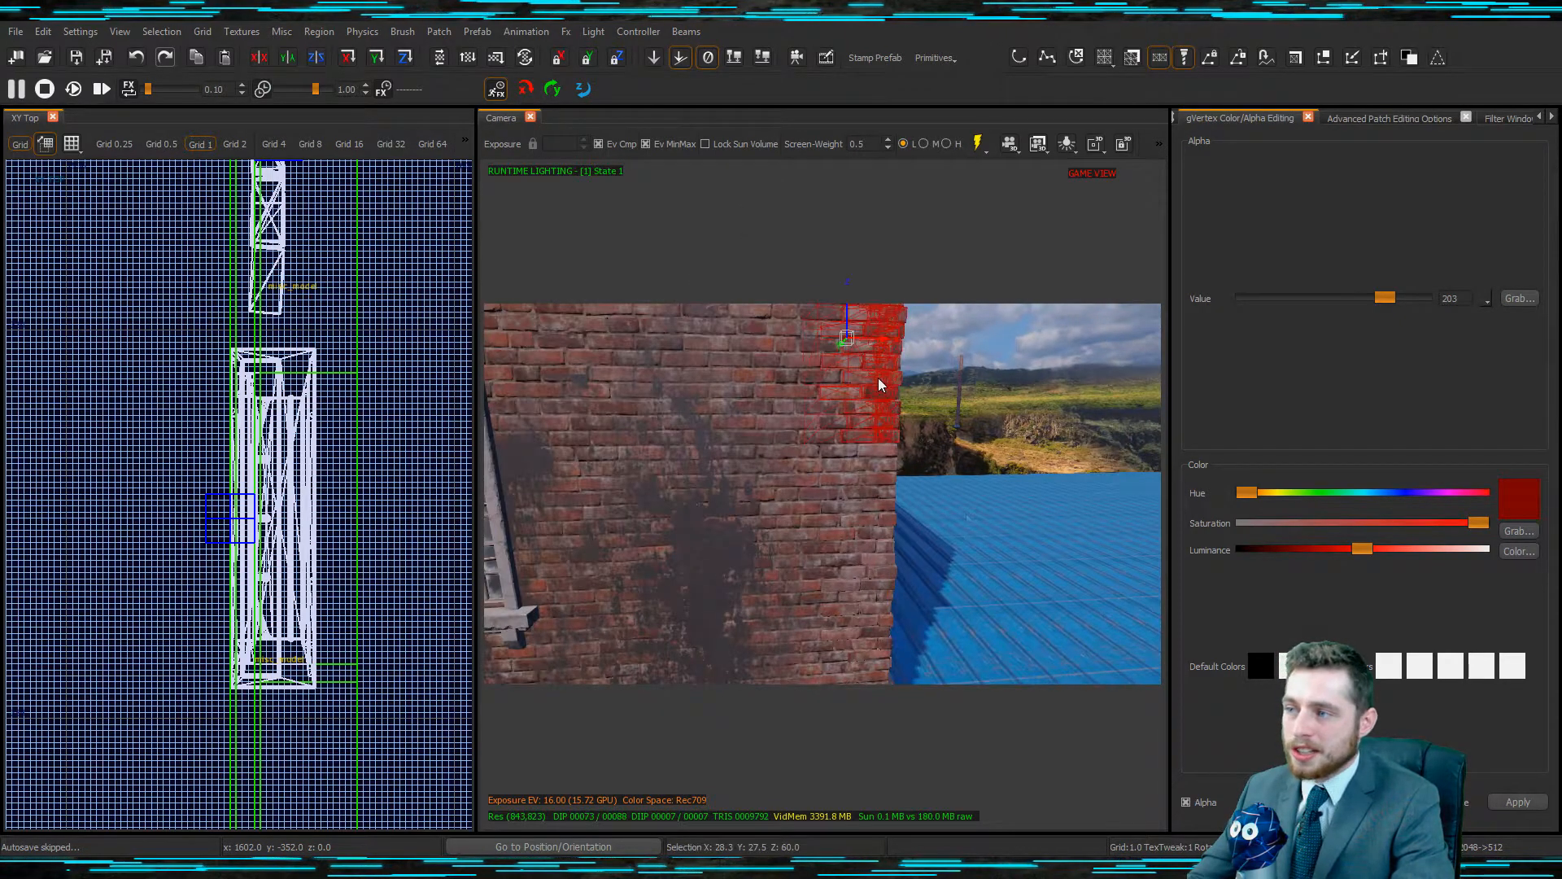
pyautogui.moveTo(842, 494); pyautogui.dragTo(872, 432, button='right')
pyautogui.press('Escape')
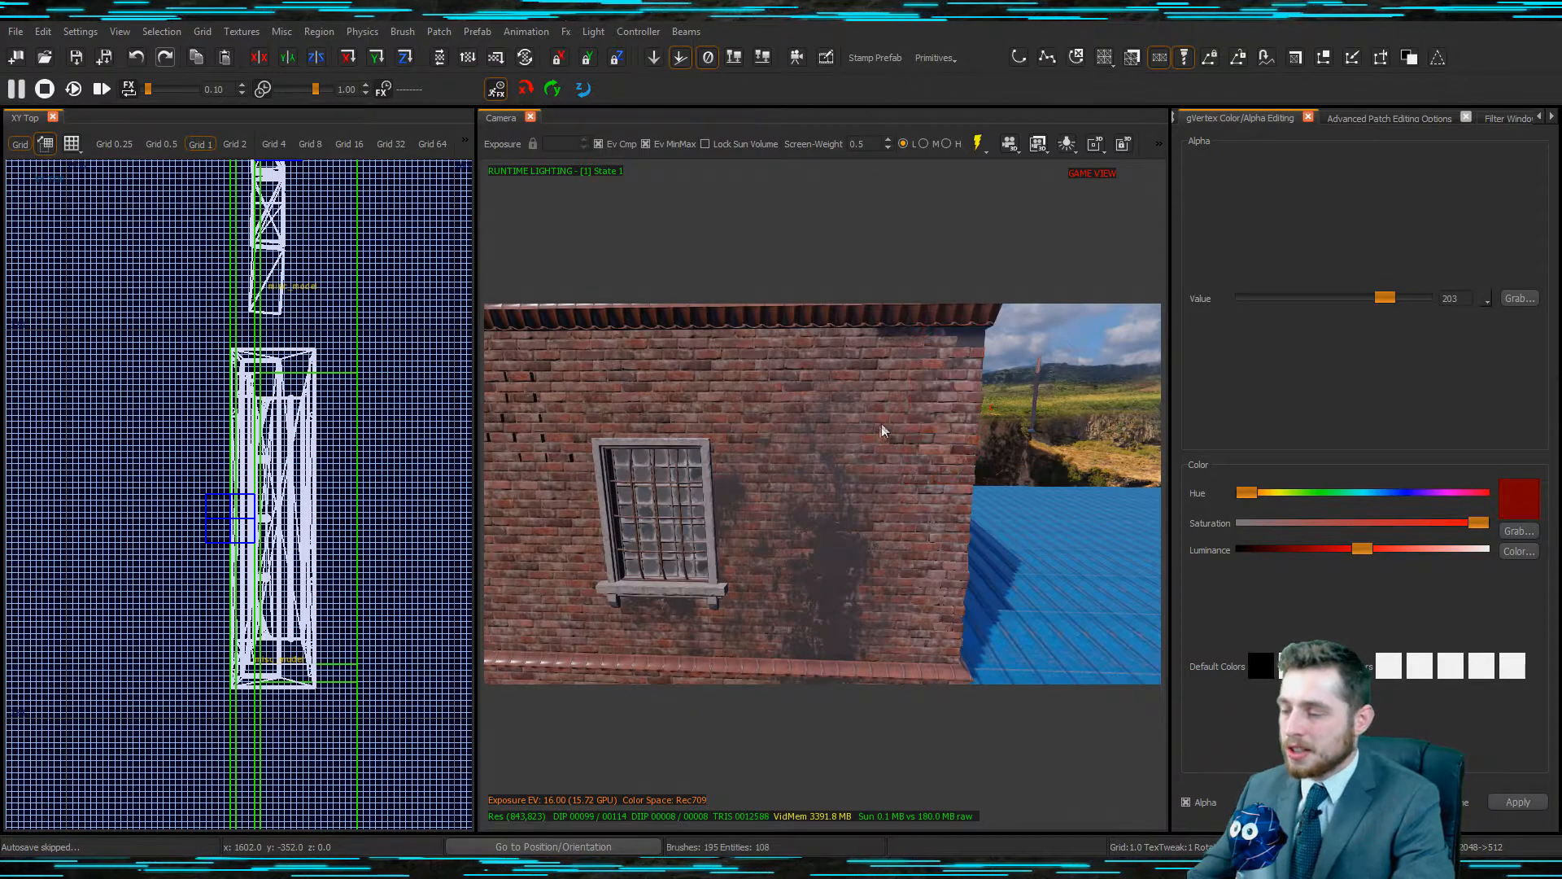
pyautogui.moveTo(911, 482); pyautogui.dragTo(981, 509, button='right')
pyautogui.moveTo(921, 490)
pyautogui.mouseDown(button='right')
pyautogui.moveTo(887, 455)
pyautogui.moveTo(904, 485)
pyautogui.moveTo(944, 493)
pyautogui.mouseUp(button='right')
pyautogui.click(917, 435)
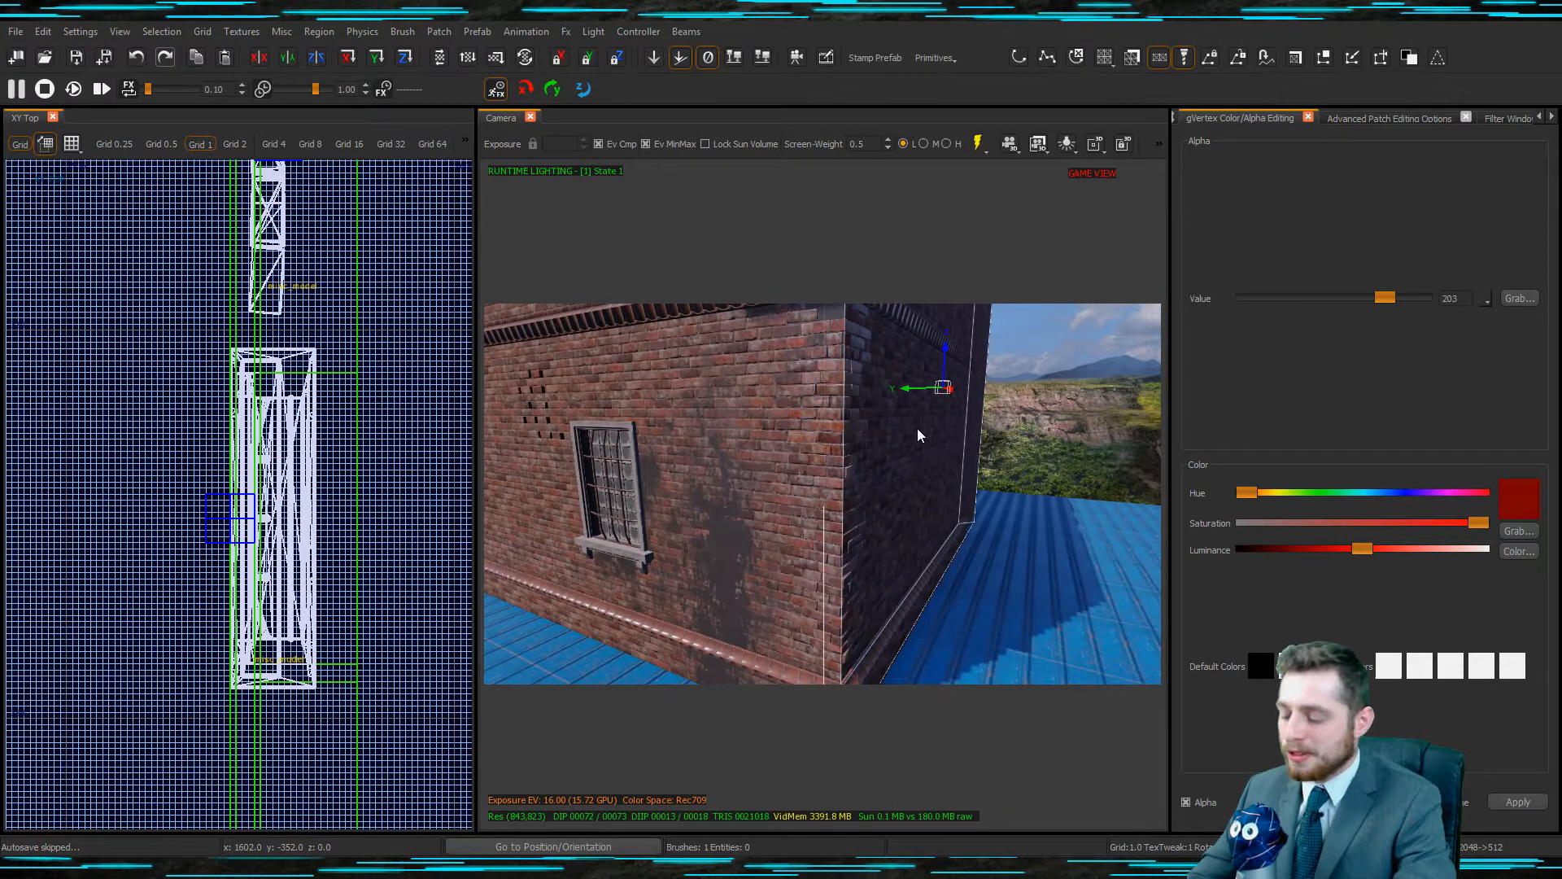
pyautogui.click(860, 431)
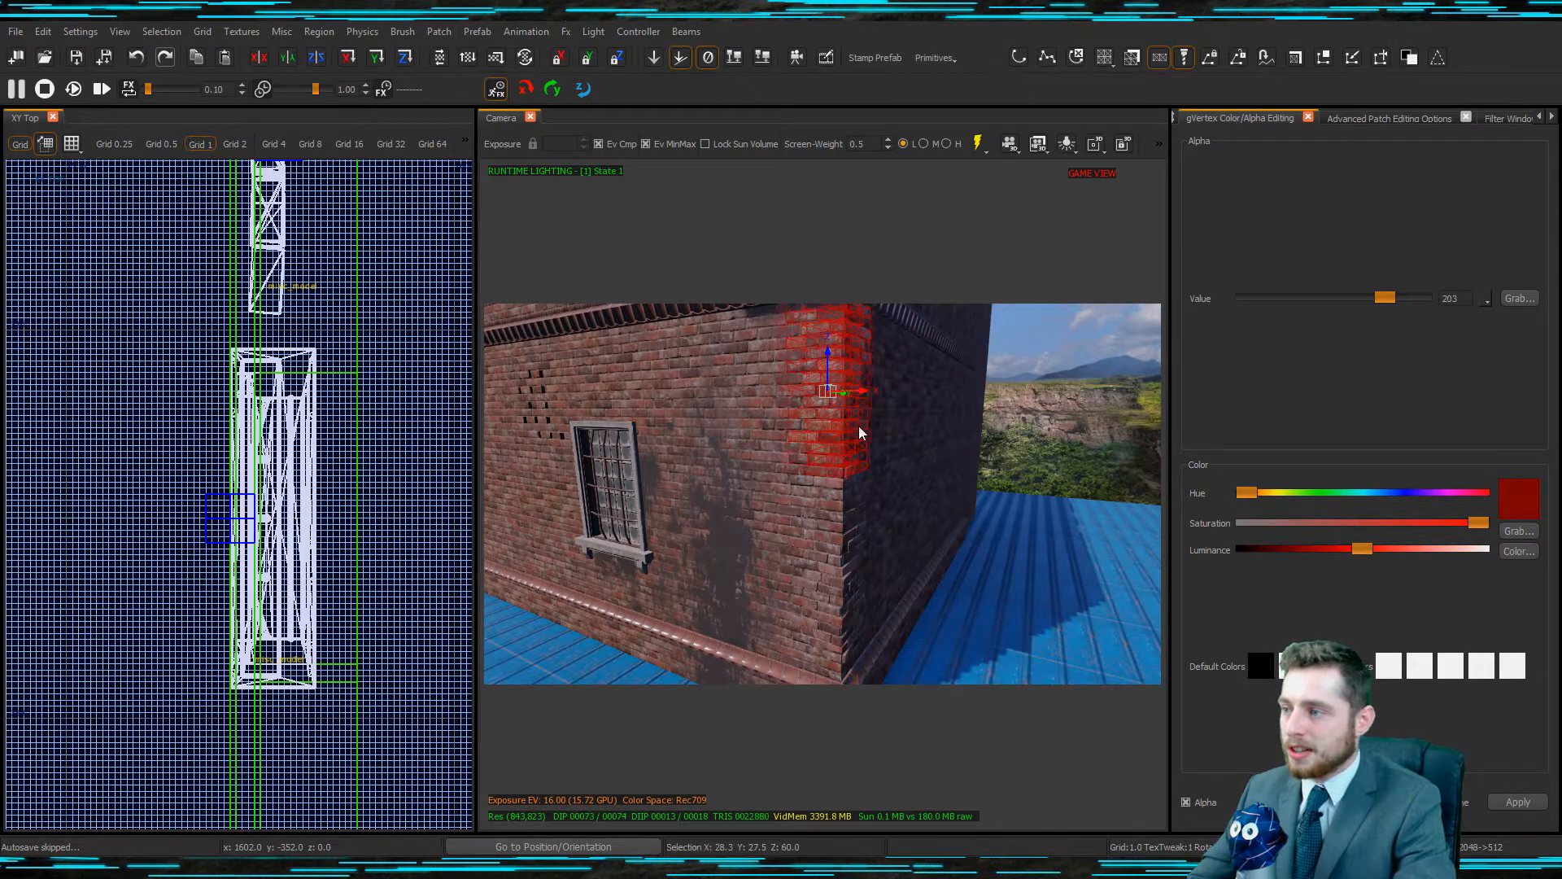
pyautogui.press('Escape')
pyautogui.moveTo(904, 448); pyautogui.dragTo(904, 448, button='right')
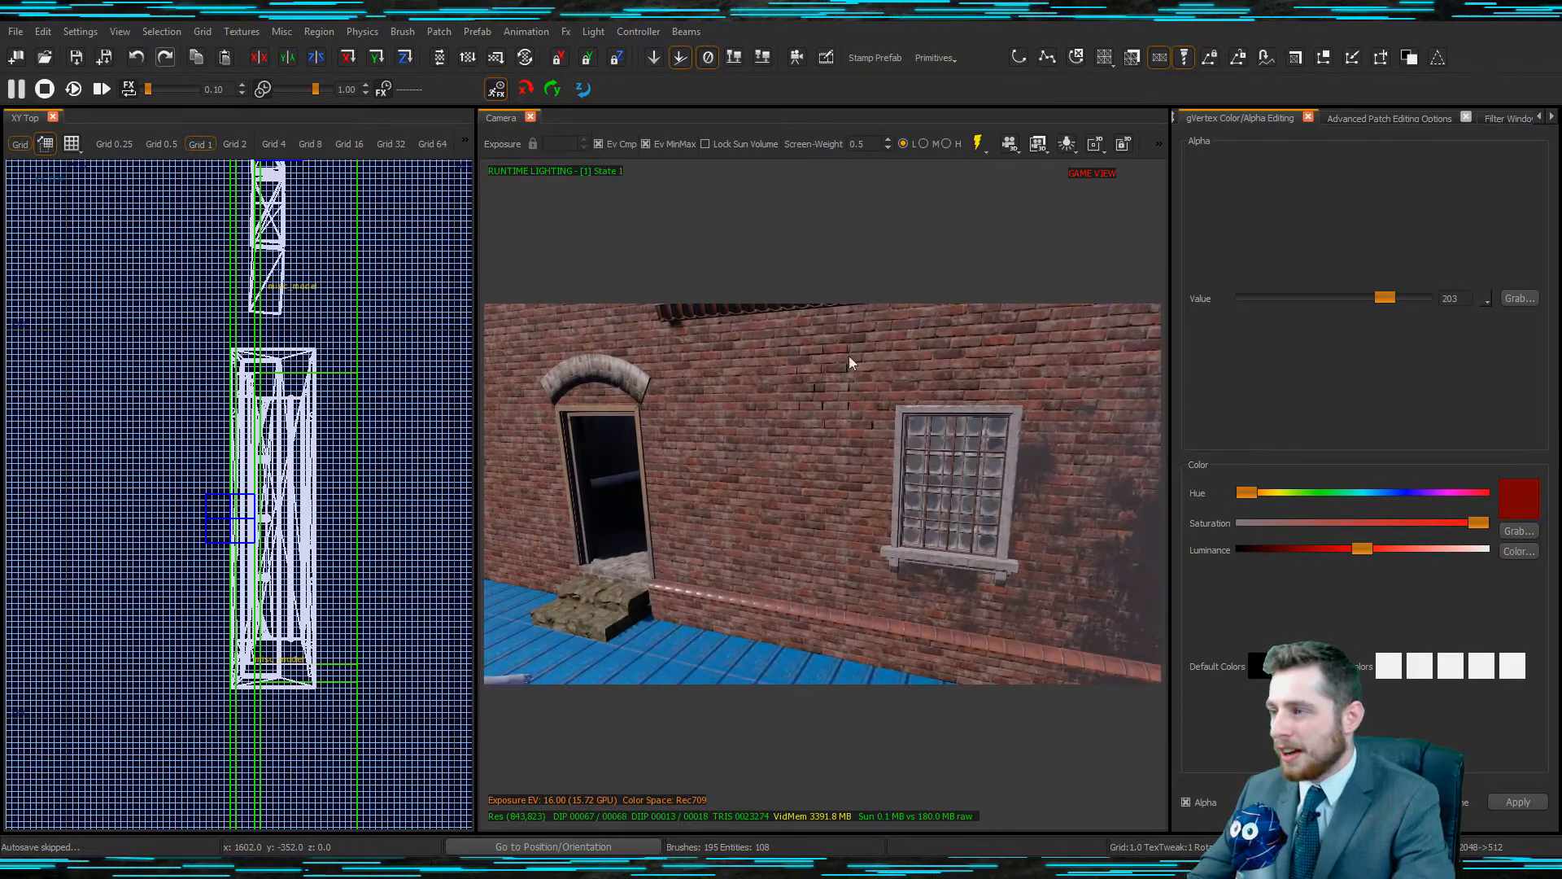
# Inspect where the missing-brick model overlaps the upper wall brush above the window.
pyautogui.click(815, 365)
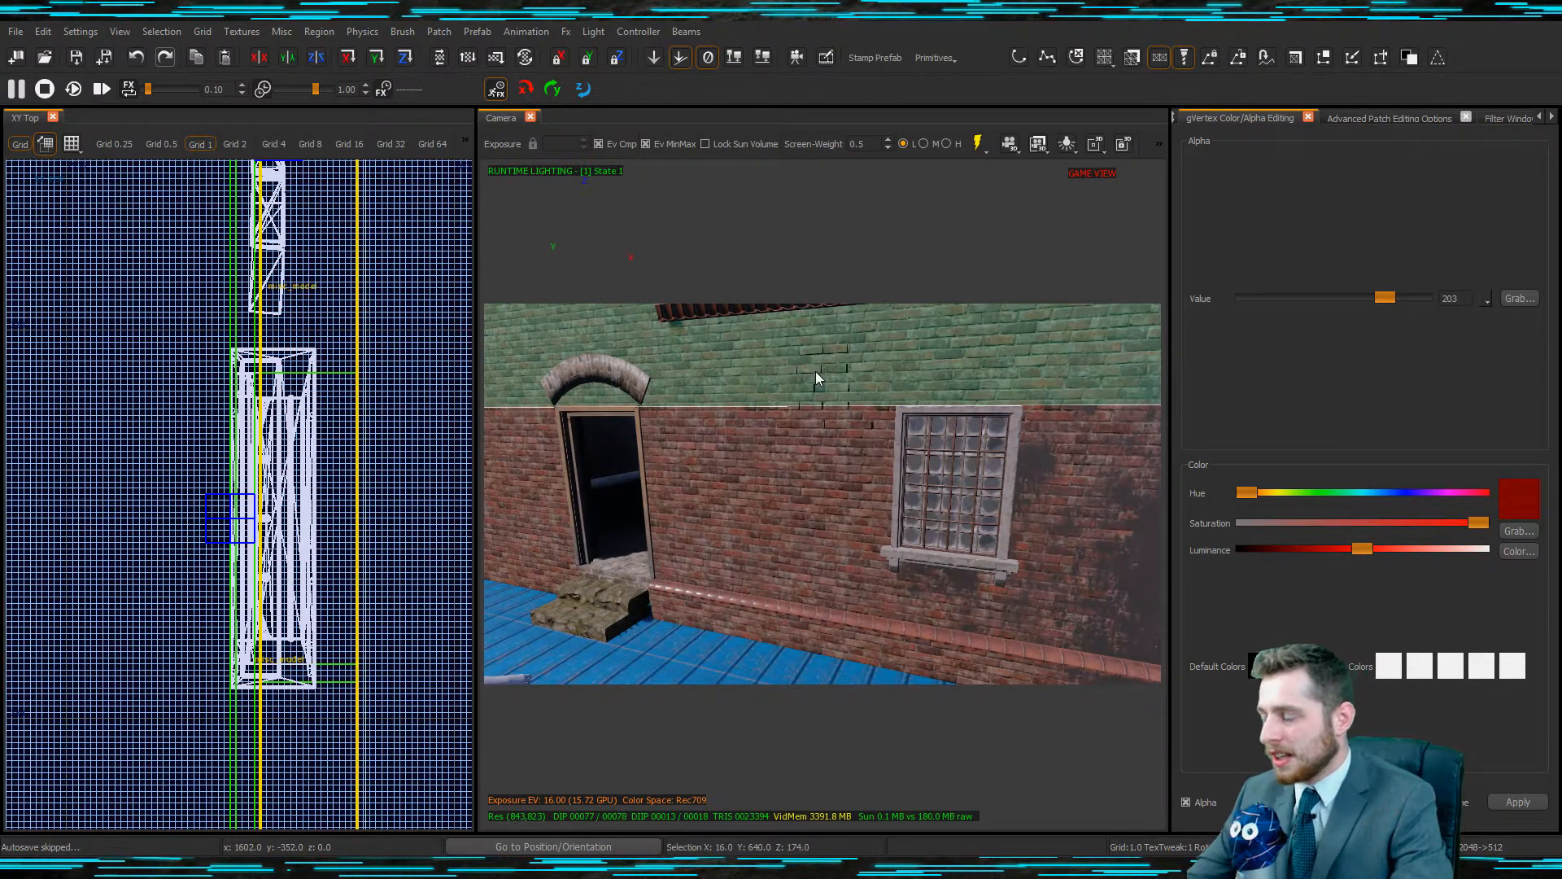
pyautogui.click(812, 409)
pyautogui.moveTo(813, 408); pyautogui.dragTo(817, 393, button='right')
pyautogui.click(814, 392)
pyautogui.click(795, 370)
pyautogui.scroll(6, 339, 463)
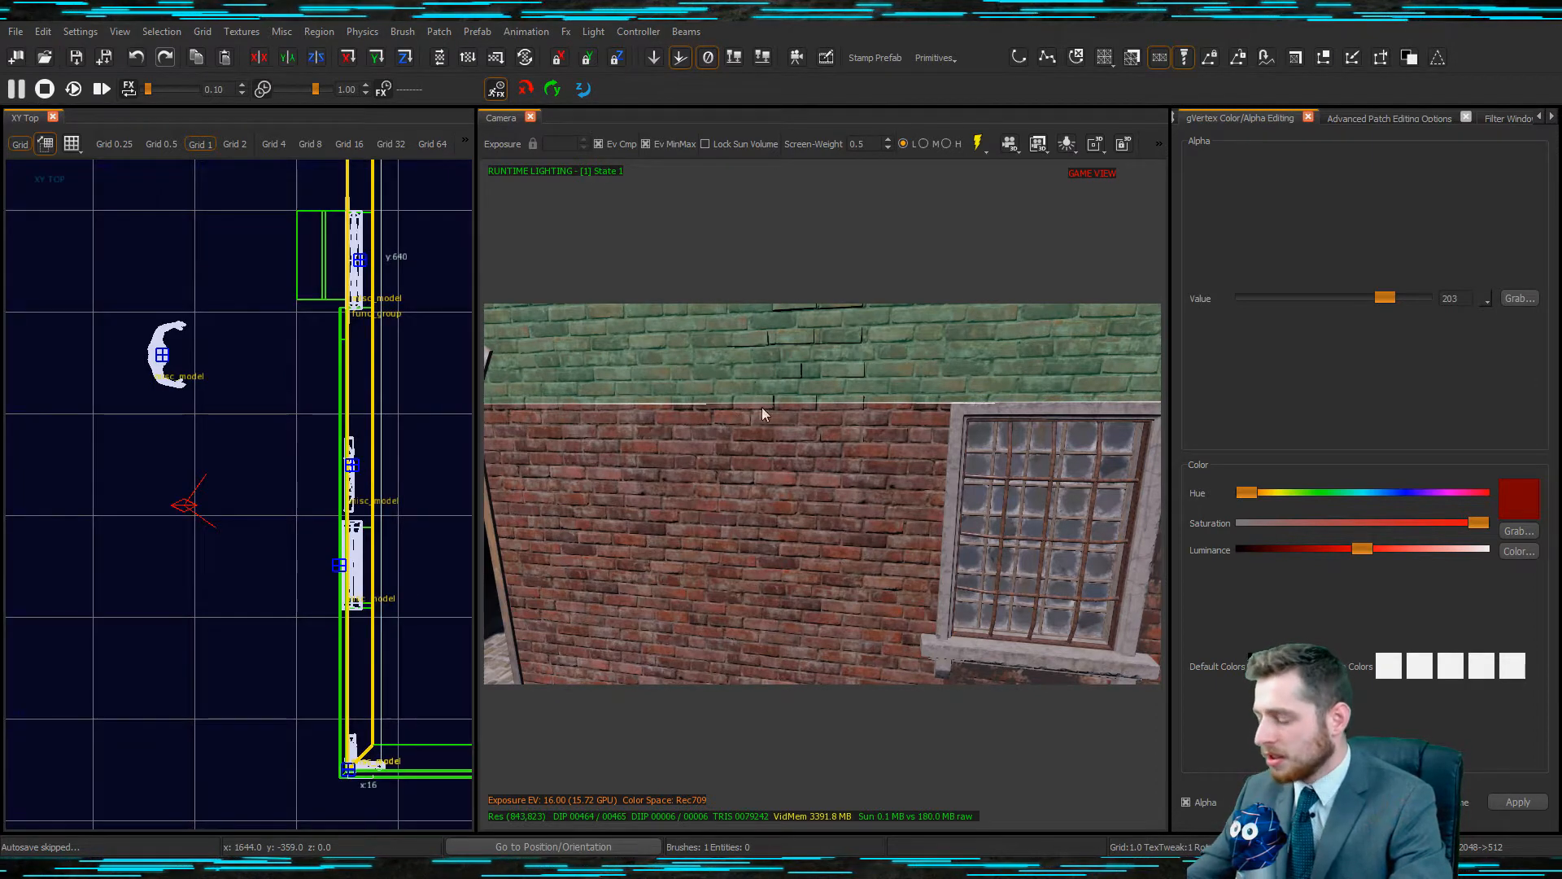
pyautogui.press('Escape')
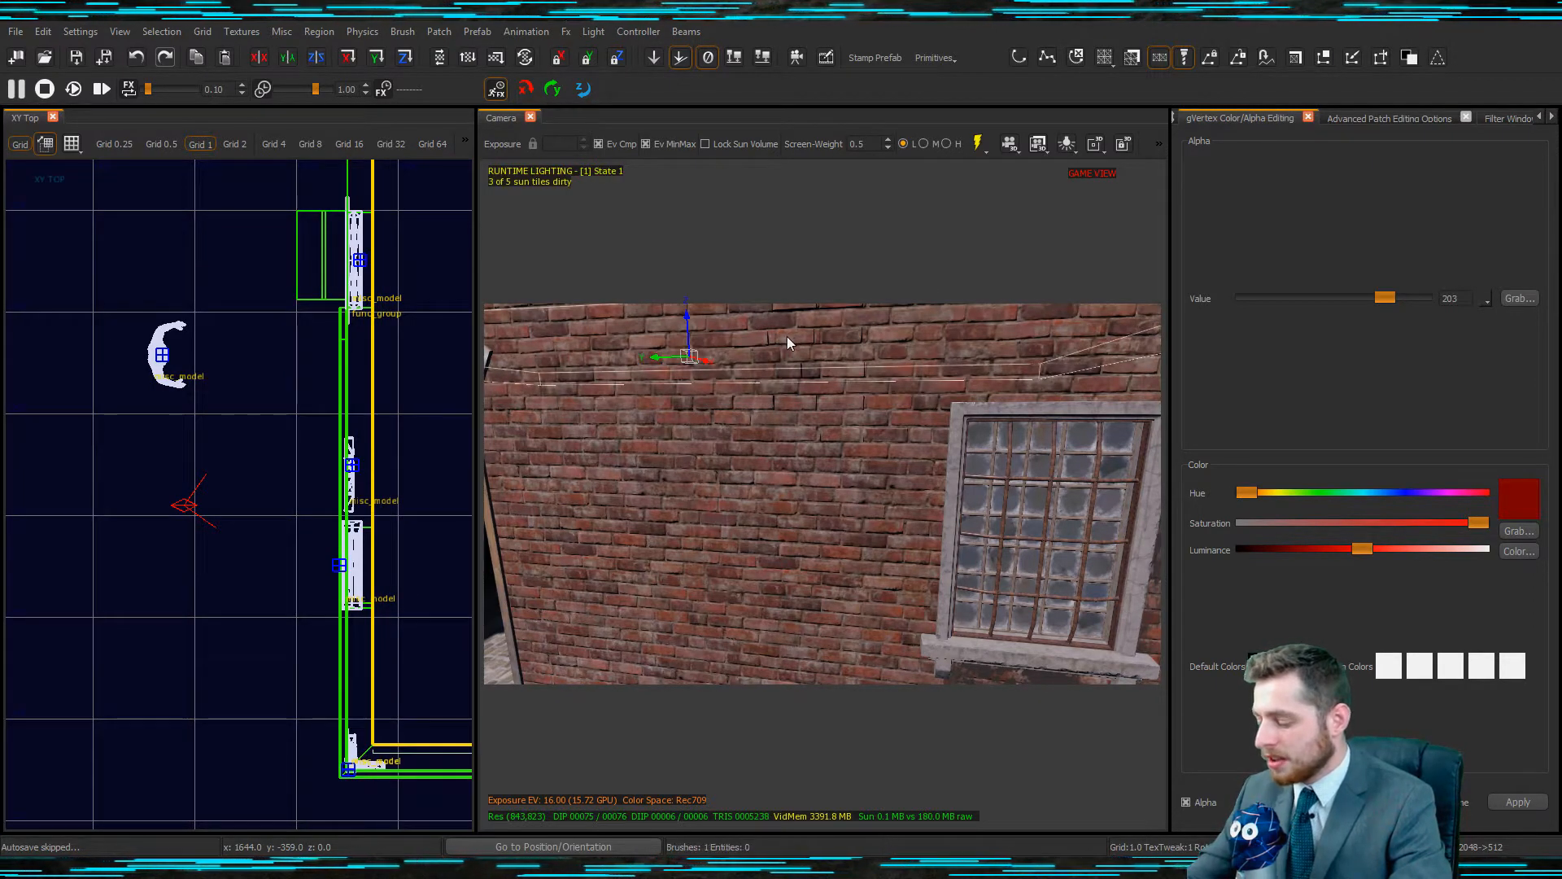
pyautogui.click(793, 340)
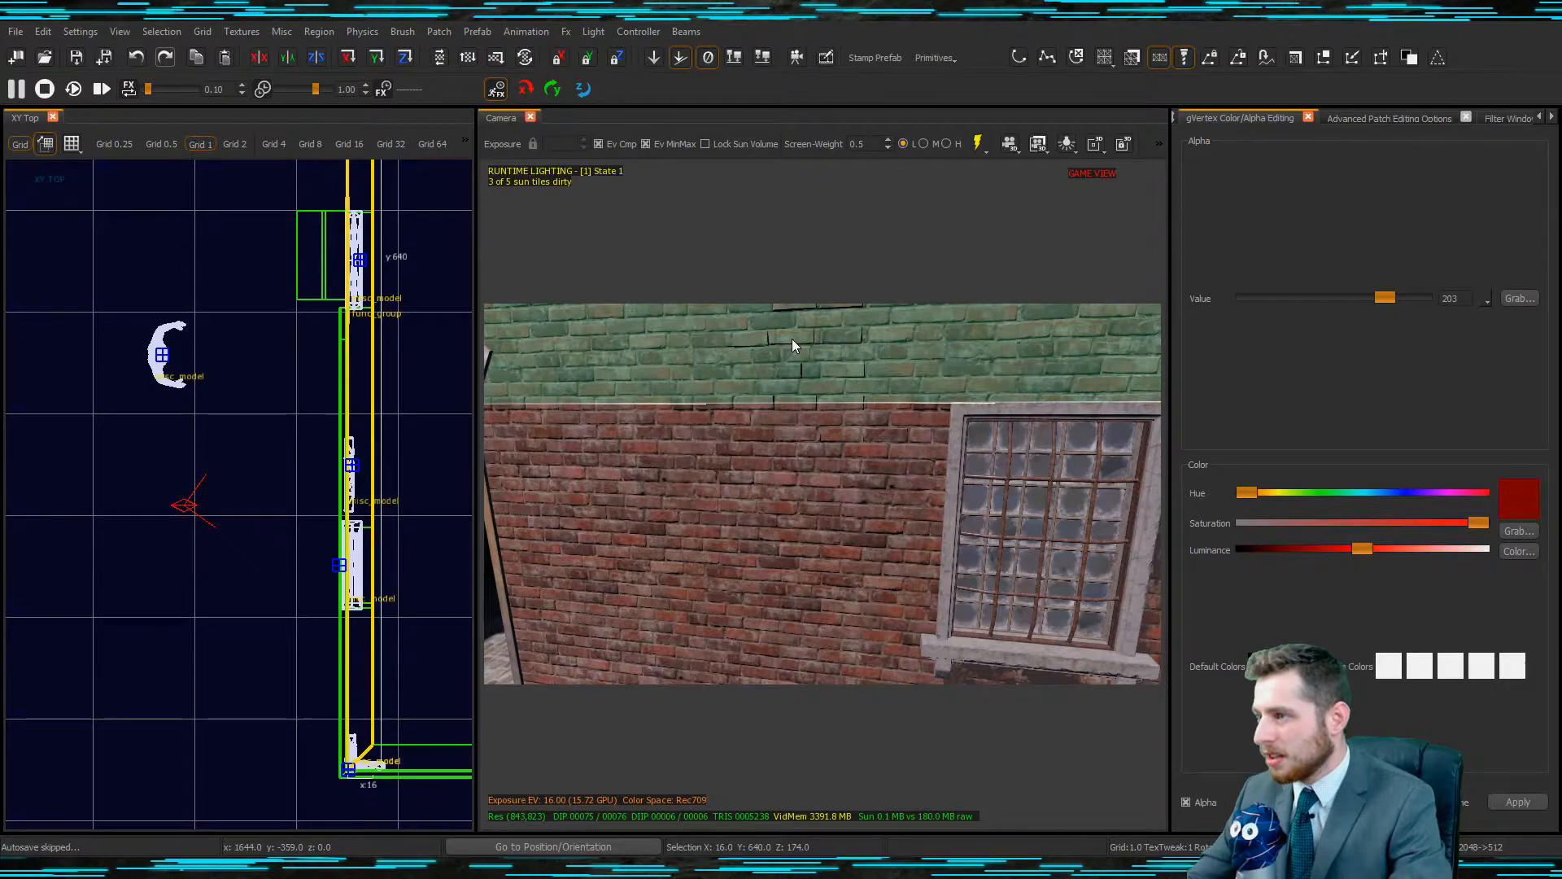
# Leave game view, hide the upper wall brush to select the brick model embedded in it, and unhide the wall.
pyautogui.moveTo(857, 388)
pyautogui.mouseDown(button='right')
pyautogui.moveTo(861, 475)
pyautogui.moveTo(972, 357)
pyautogui.moveTo(833, 480)
pyautogui.mouseUp(button='right')
pyautogui.press('g')
pyautogui.press('Escape')
pyautogui.click(833, 480)
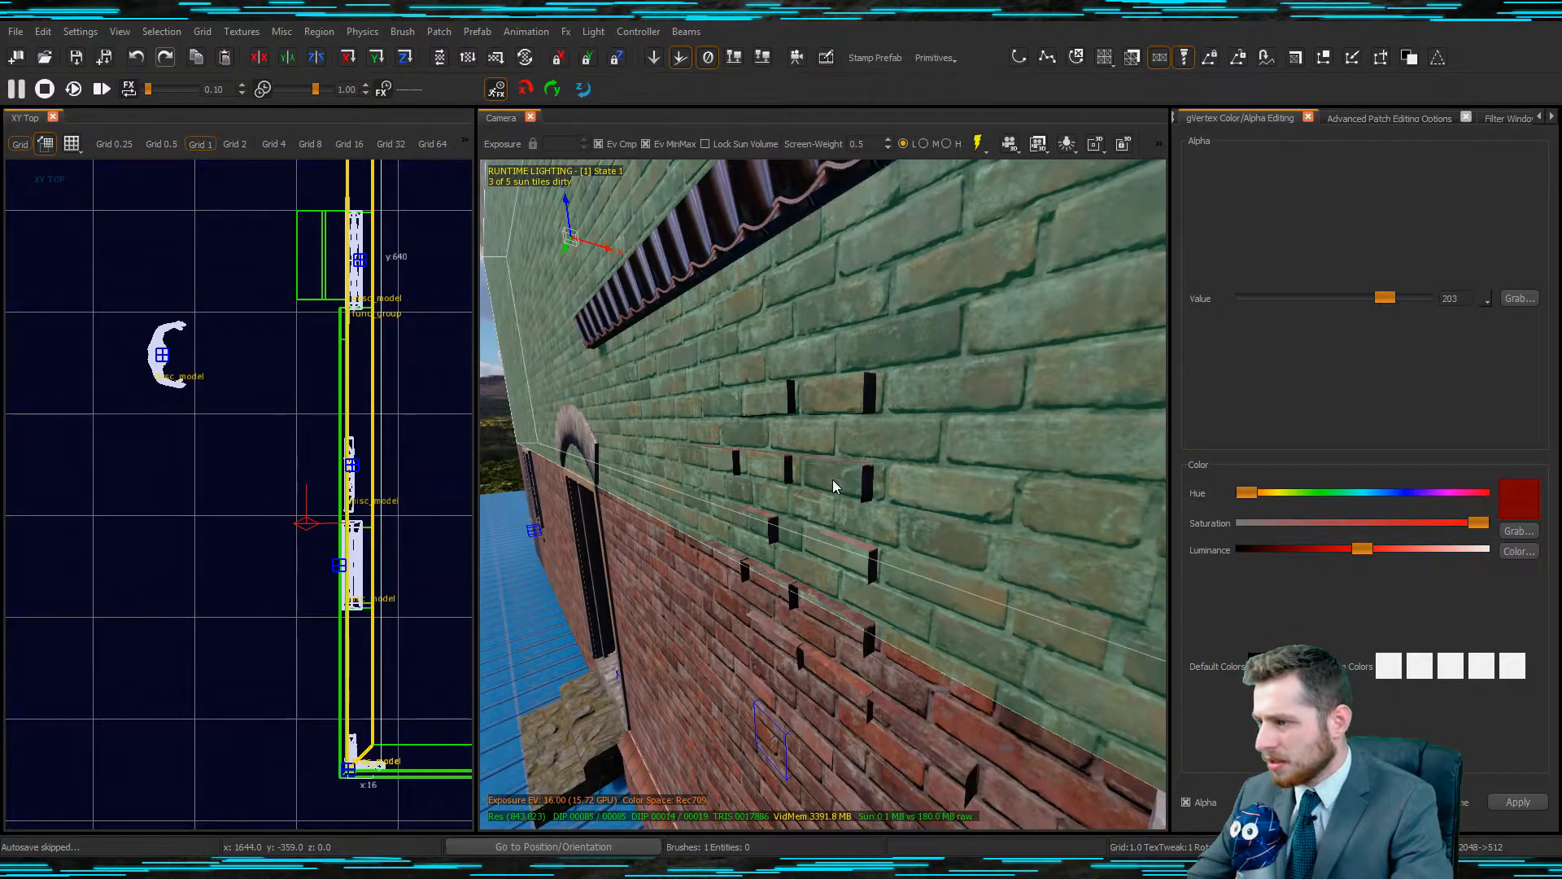
pyautogui.press('h')
pyautogui.keyDown('shift'); pyautogui.click(846, 483); pyautogui.keyUp('shift')
pyautogui.press('Escape')
pyautogui.moveTo(866, 480)
pyautogui.mouseDown(button='right')
pyautogui.moveTo(633, 462)
pyautogui.moveTo(755, 493)
pyautogui.moveTo(710, 168)
pyautogui.mouseUp(button='right')
pyautogui.hotkey('shift', 'h')
pyautogui.click(409, 59)
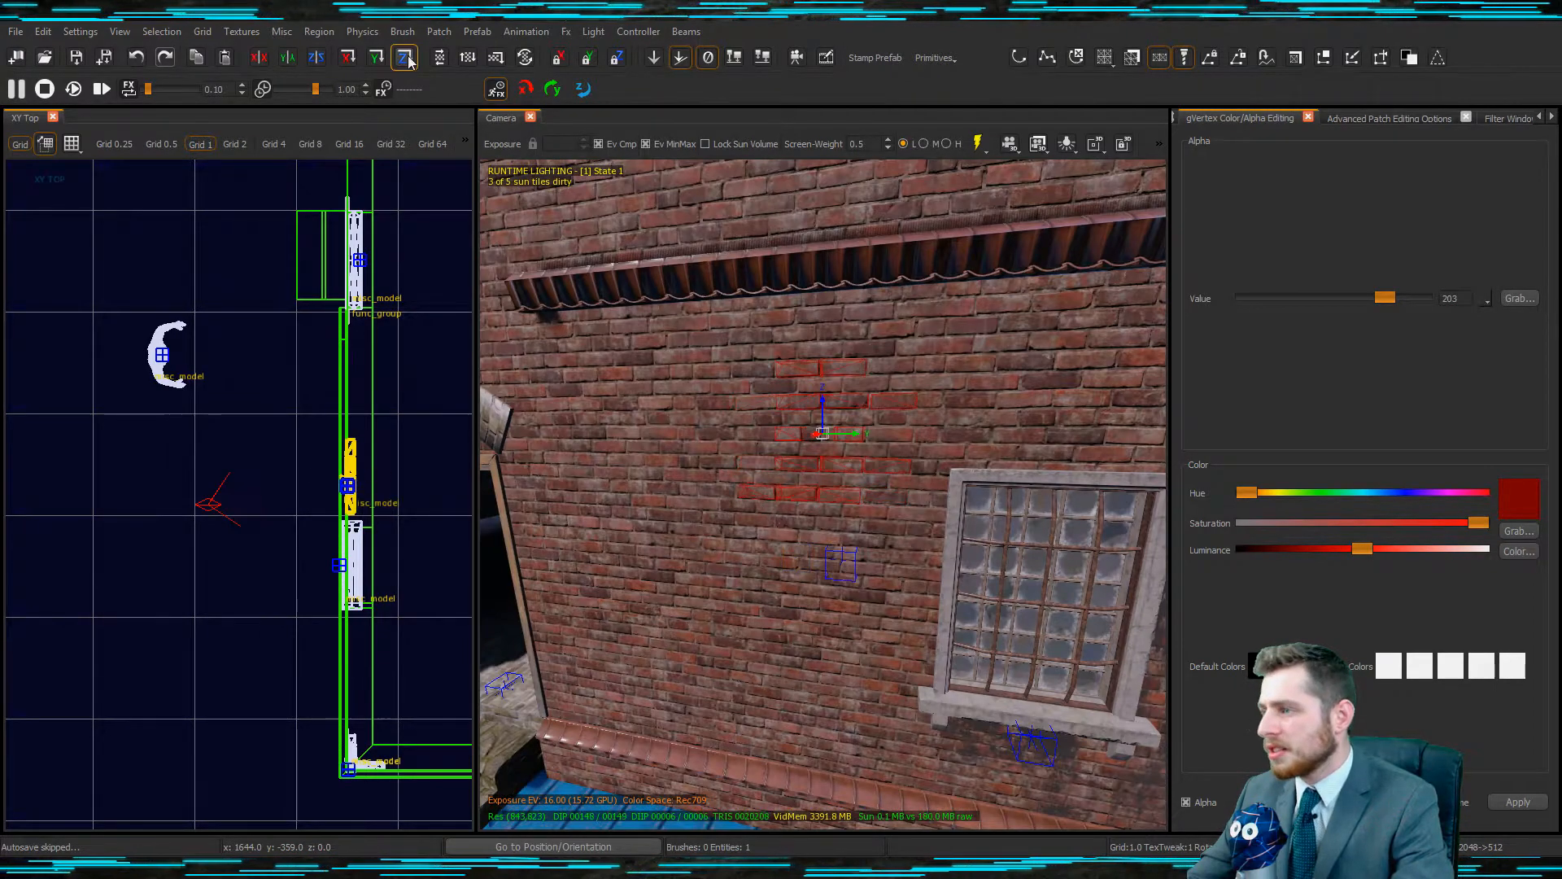
# Move the embedded brick model 1 unit towards the wall's outer face in the top view.
pyautogui.scroll(4, 362, 463)
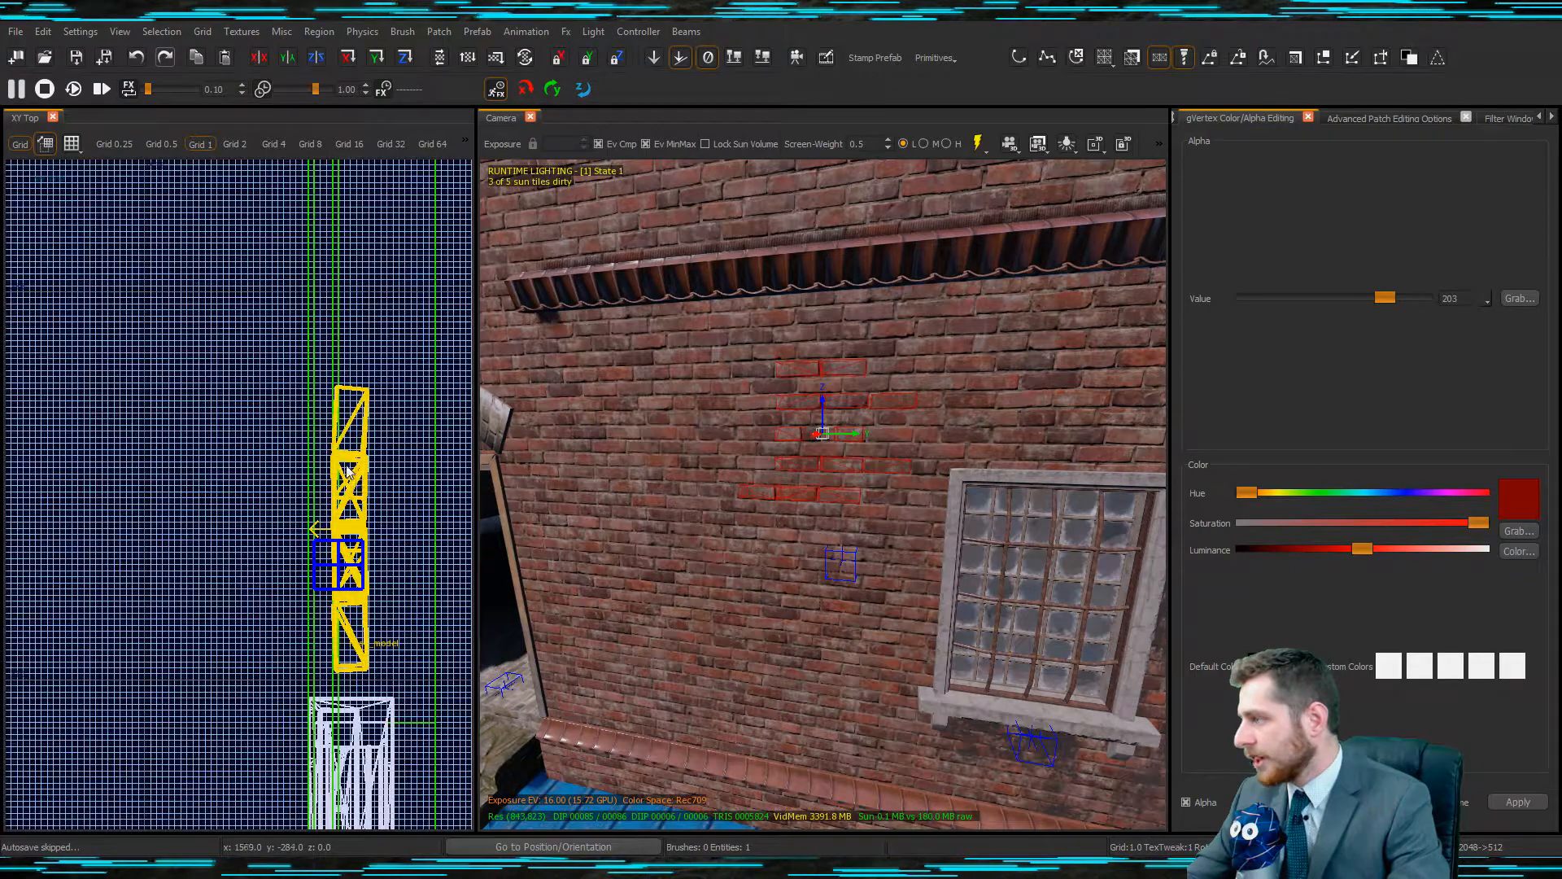
pyautogui.scroll(2, 352, 496)
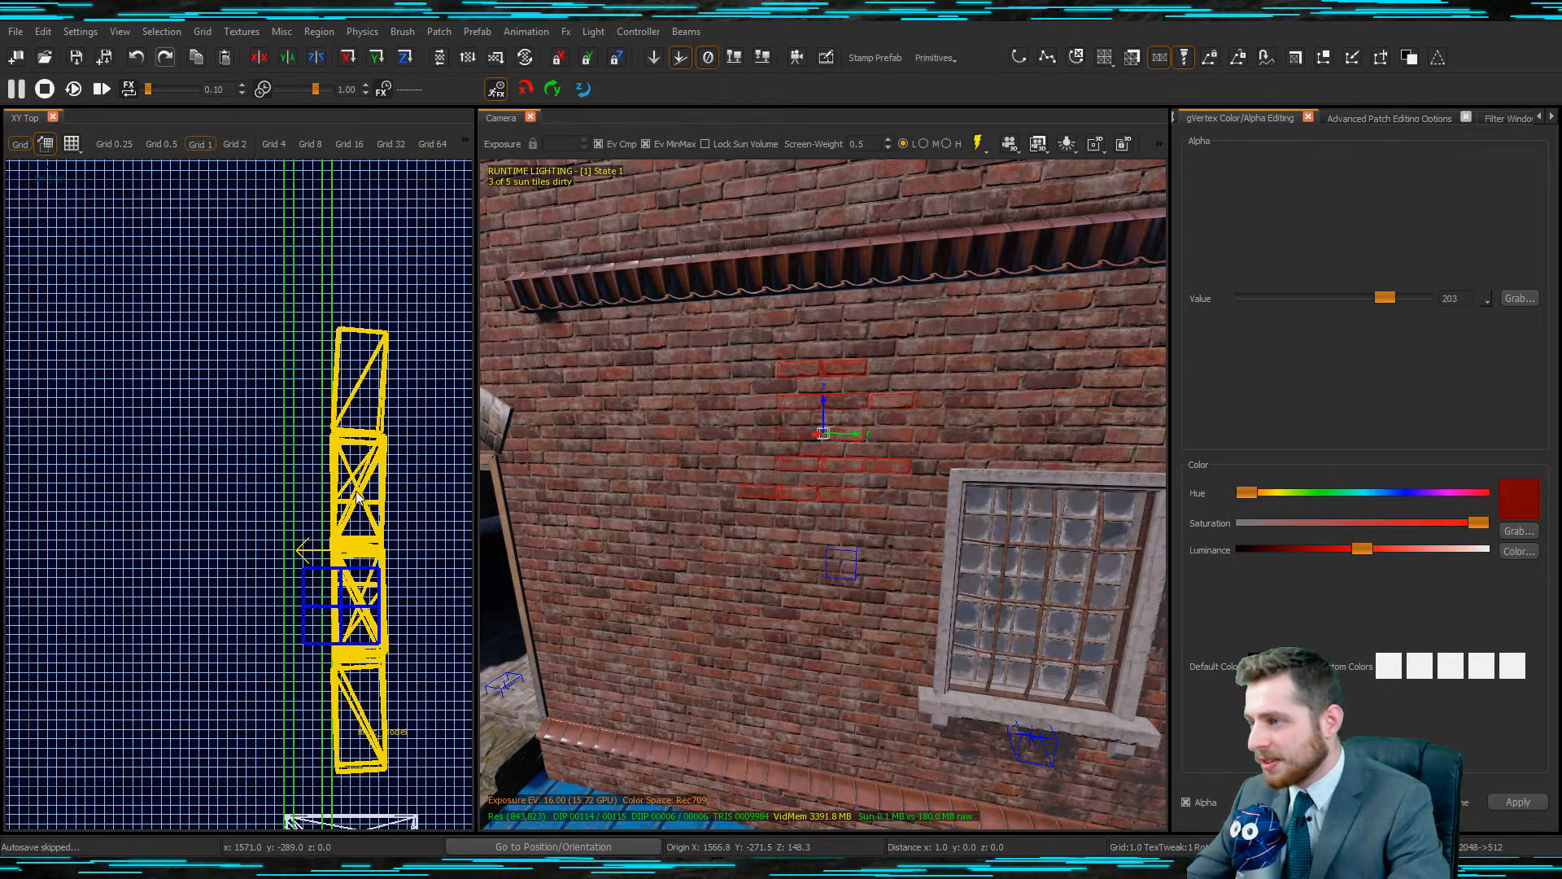
pyautogui.moveTo(353, 497); pyautogui.dragTo(352, 500)
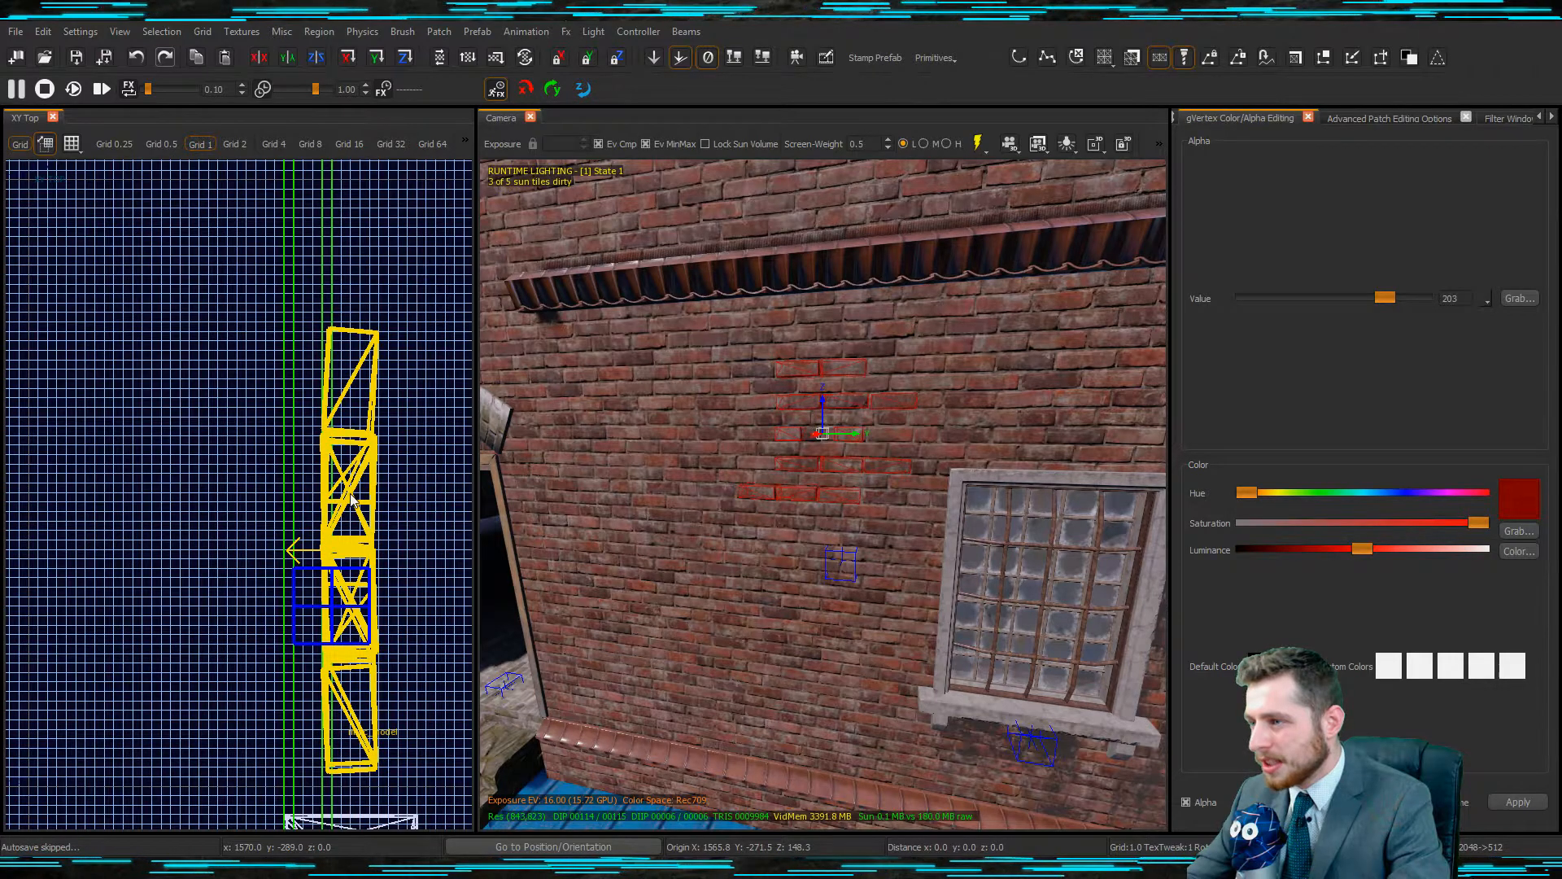
pyautogui.moveTo(659, 518)
pyautogui.mouseDown(button='right')
pyautogui.moveTo(661, 489)
pyautogui.moveTo(692, 488)
pyautogui.moveTo(716, 521)
pyautogui.moveTo(672, 516)
pyautogui.mouseUp(button='right')
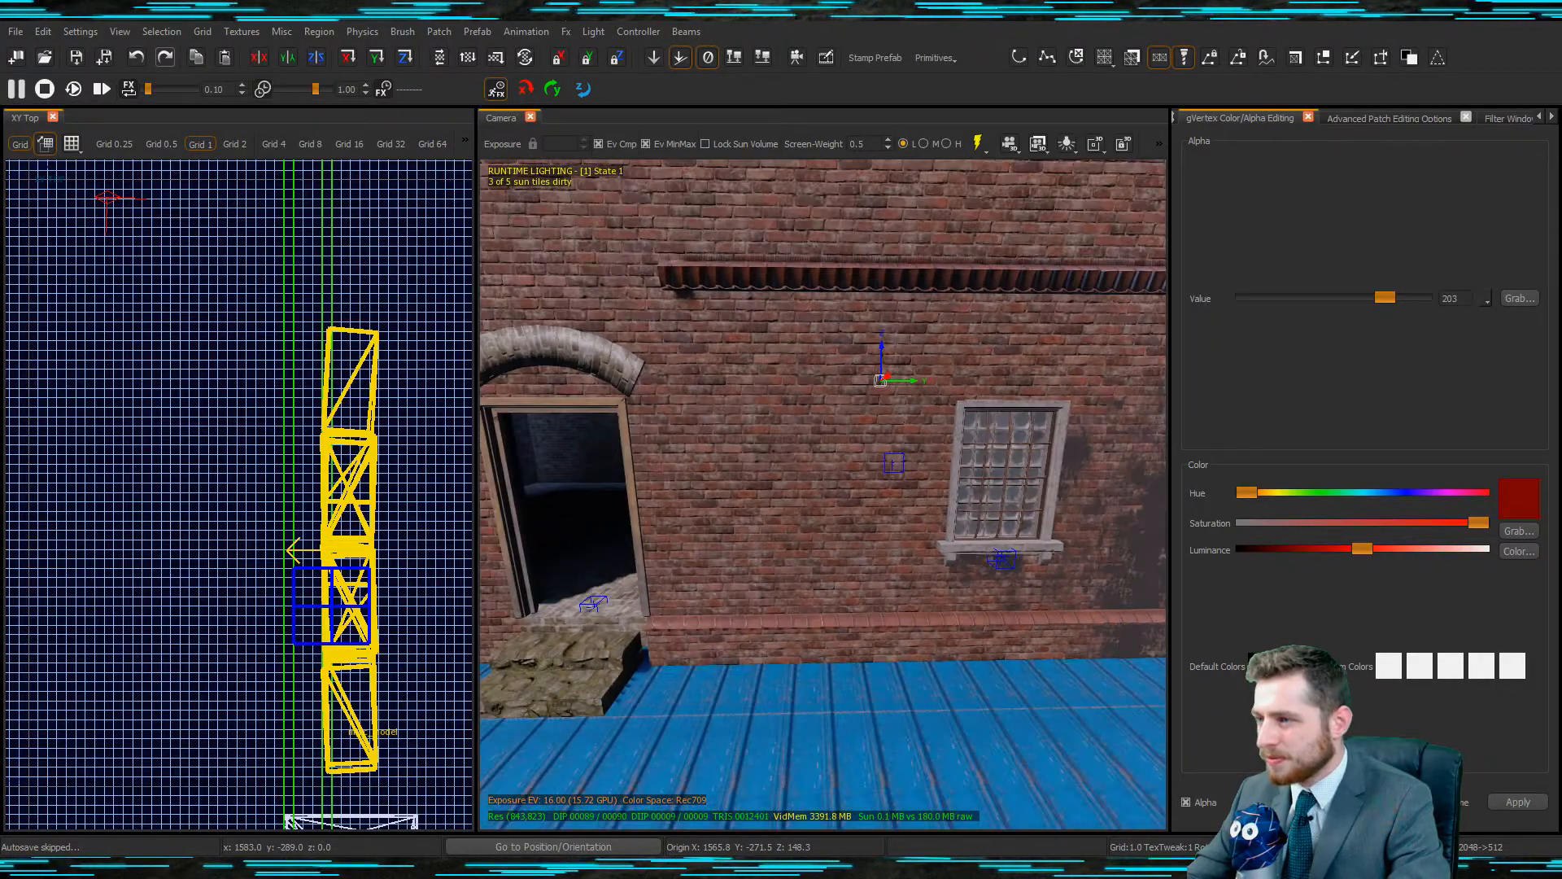
# Duplicate the missing-brick model between doorway and window, placing the copy lower on the wall and 35 units nearer the doorway.
pyautogui.click(886, 408)
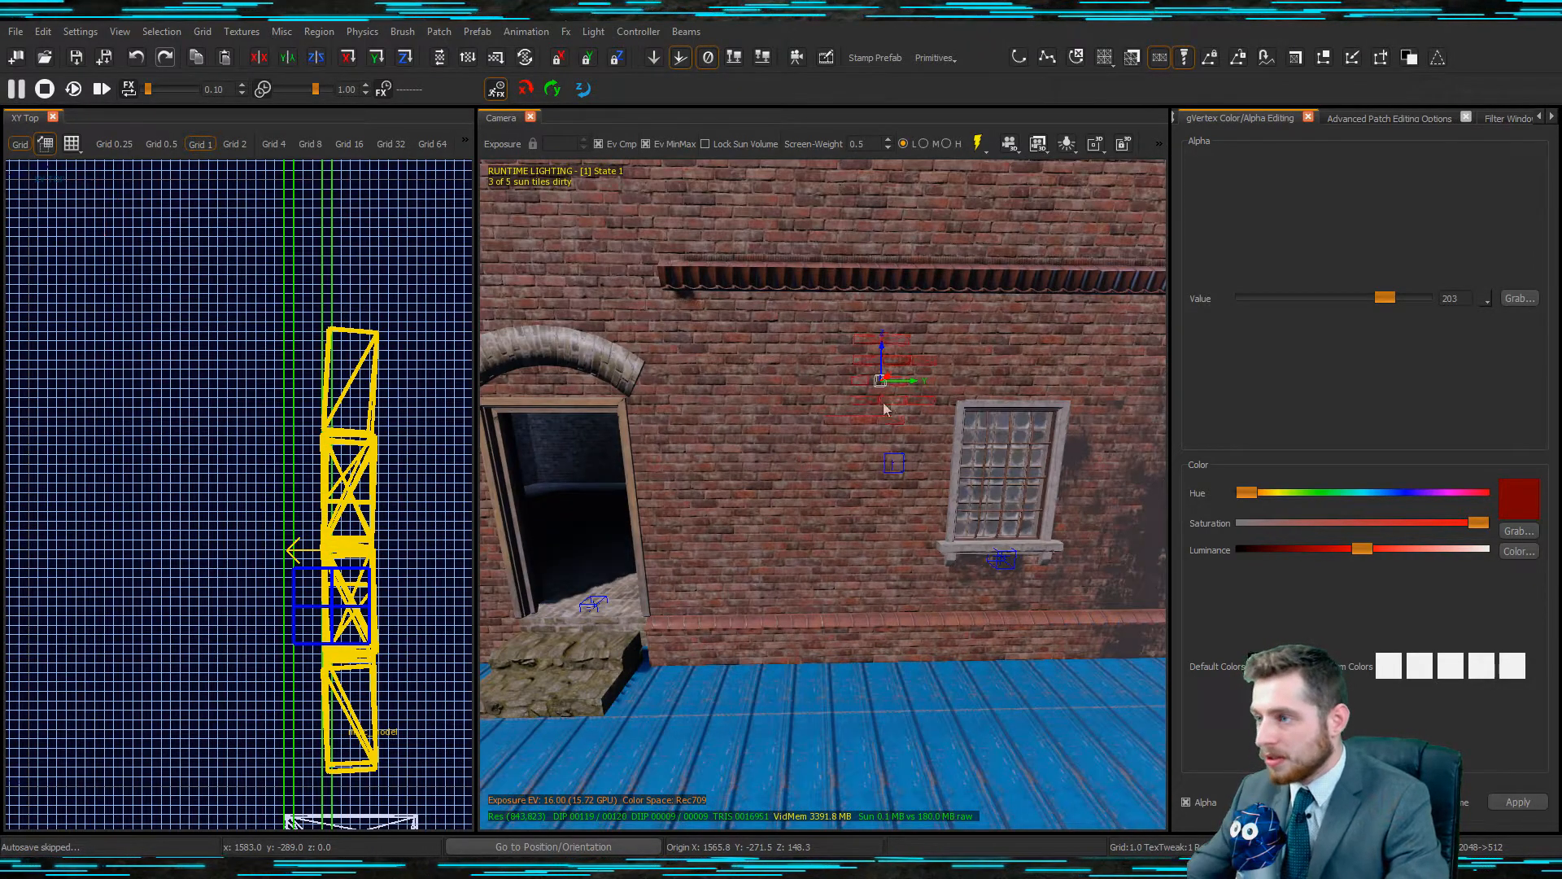
pyautogui.press('Escape')
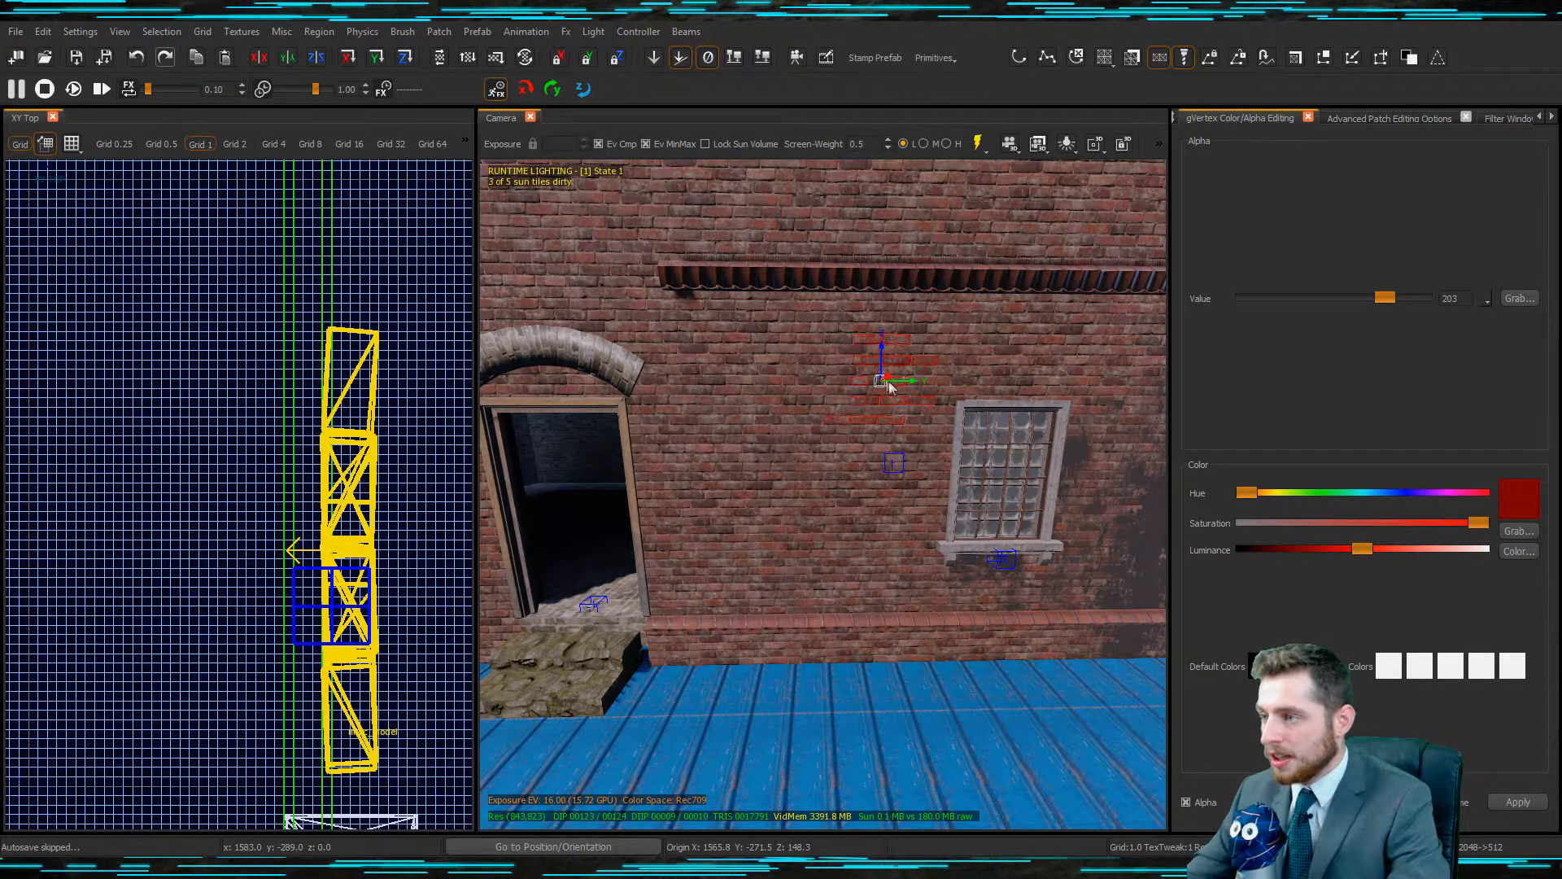
pyautogui.moveTo(886, 378); pyautogui.dragTo(852, 436)
pyautogui.hotkey('ctrl', 'z')
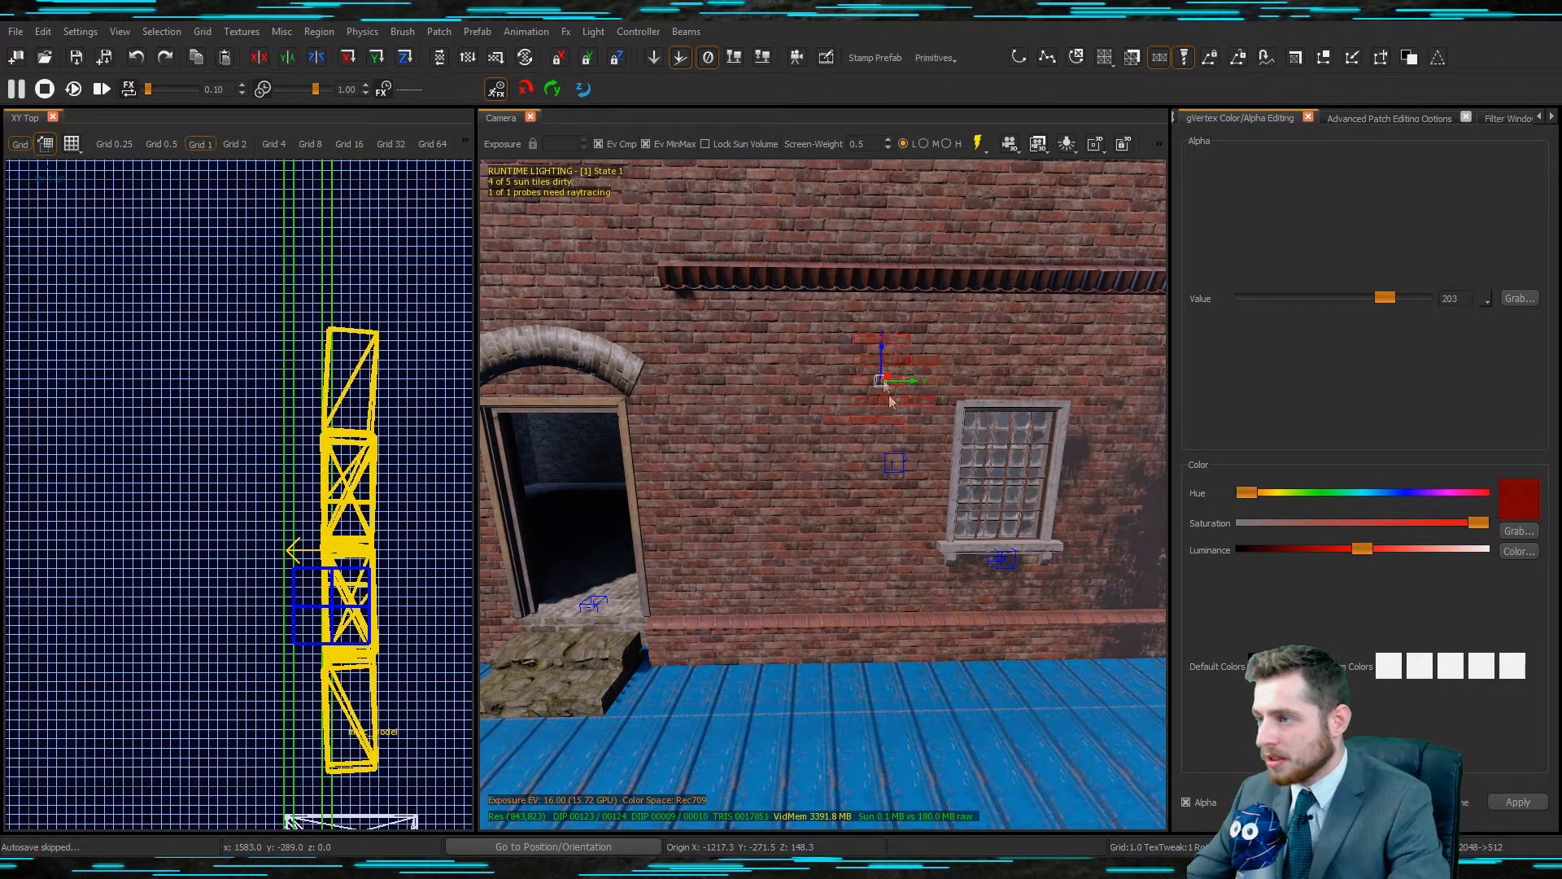
pyautogui.moveTo(880, 345); pyautogui.dragTo(882, 510)
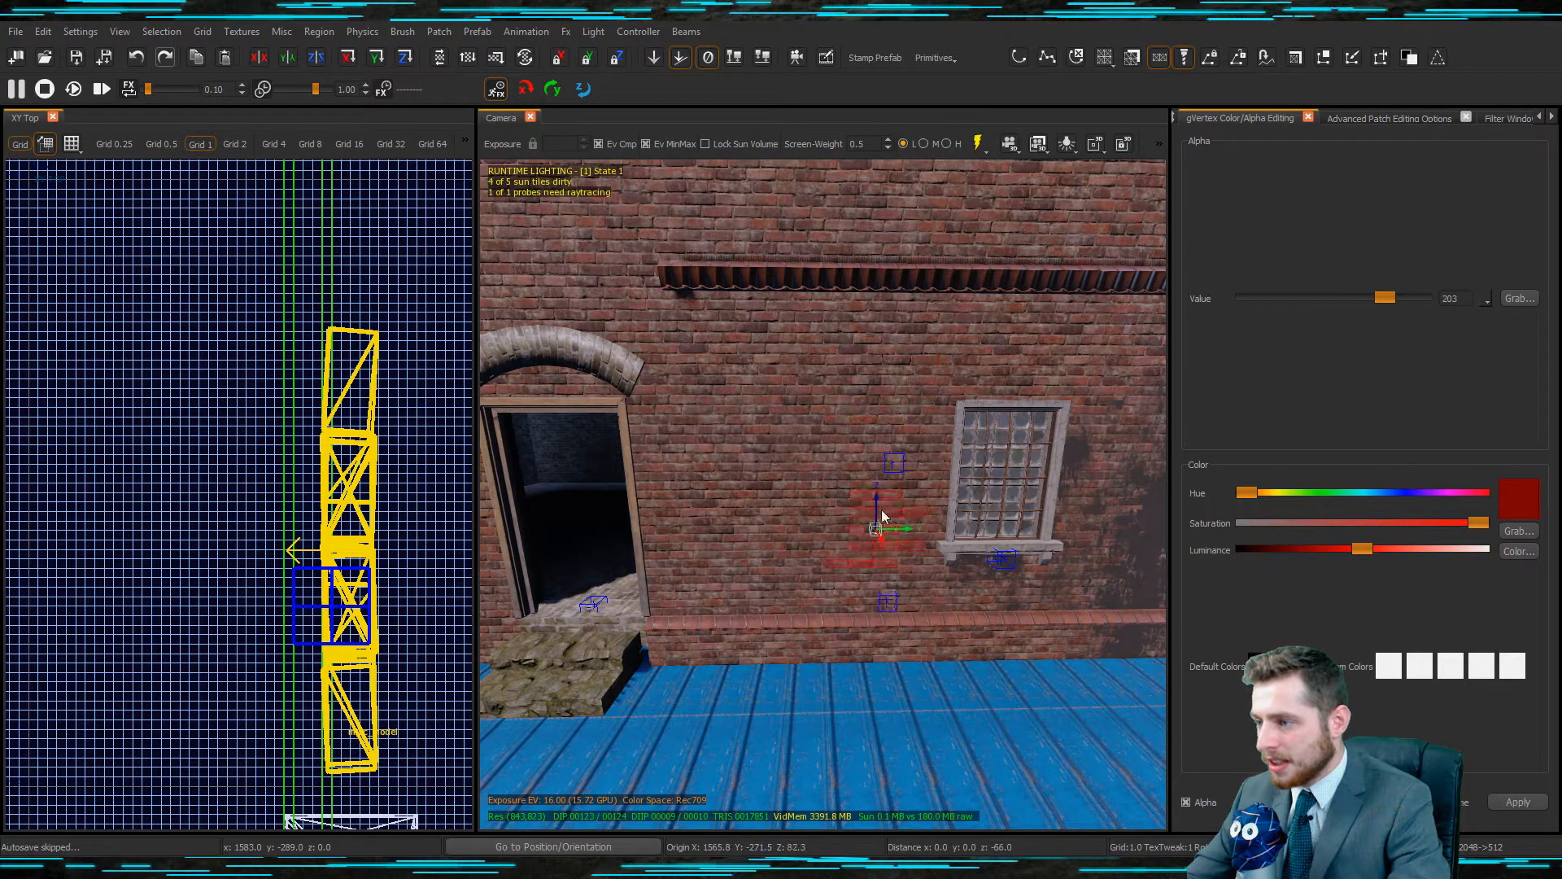
pyautogui.moveTo(913, 519); pyautogui.dragTo(830, 521)
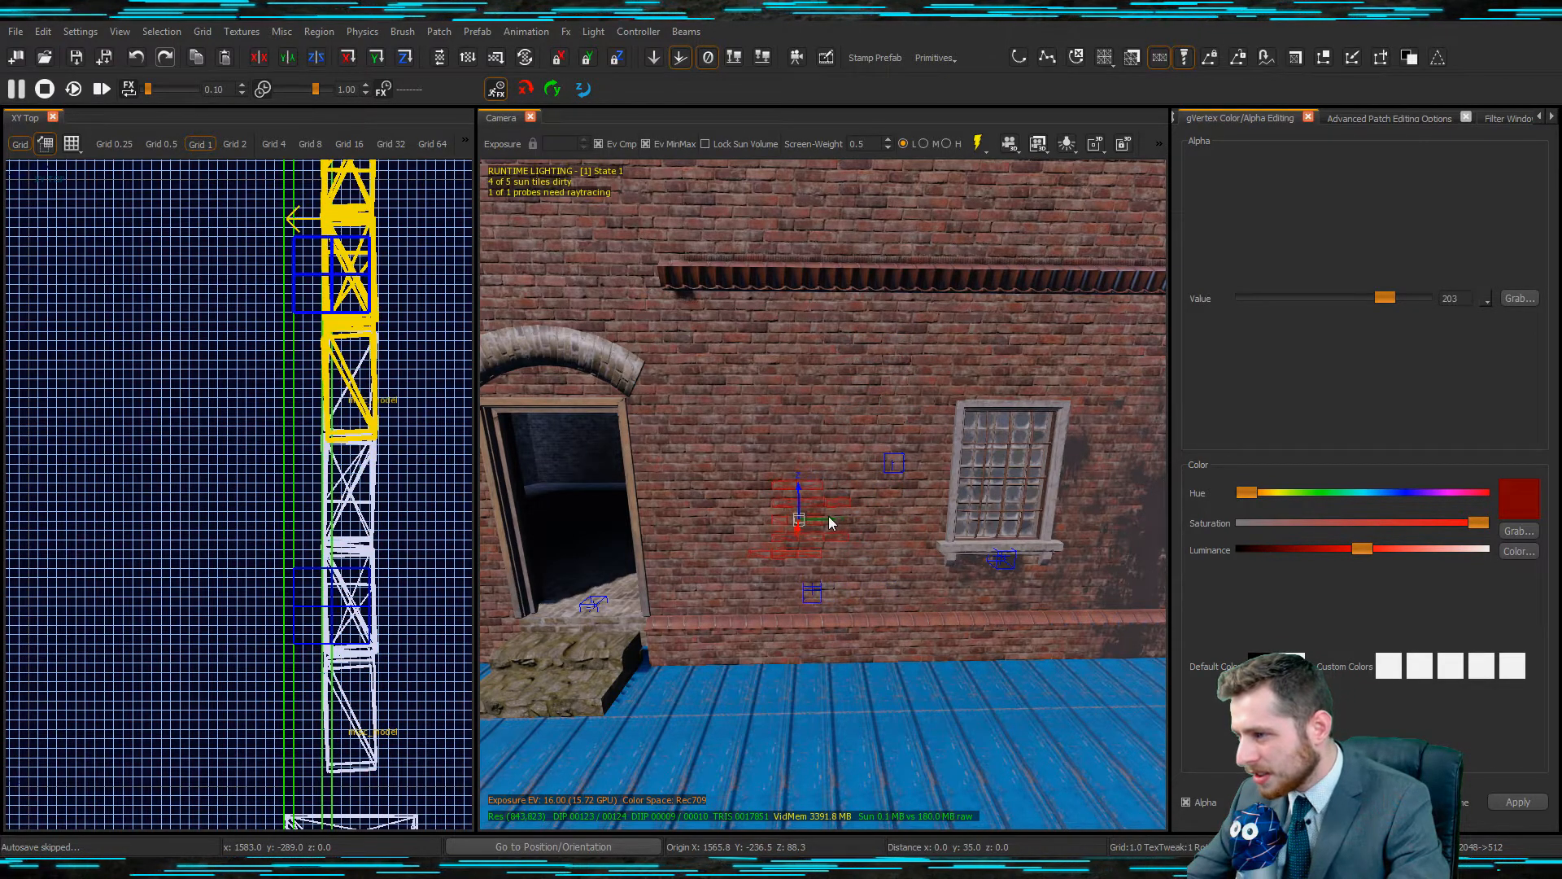
# Duplicate the lower missing-brick model and move the new copy 49 units along the wall towards the doorway.
pyautogui.moveTo(847, 524); pyautogui.dragTo(861, 477, button='right')
pyautogui.press('Escape')
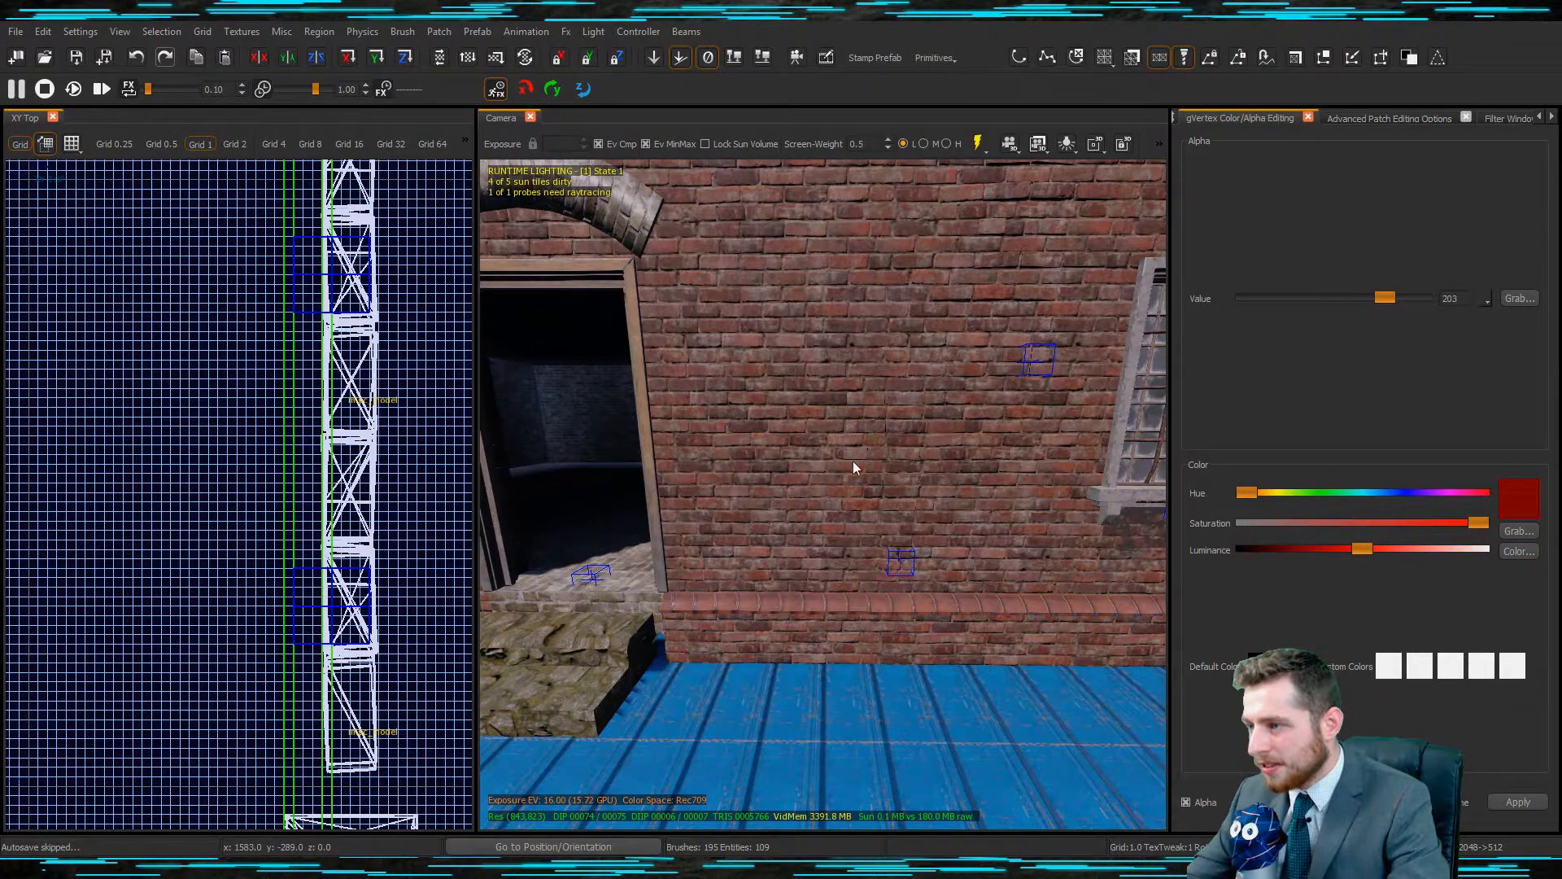
pyautogui.click(853, 455)
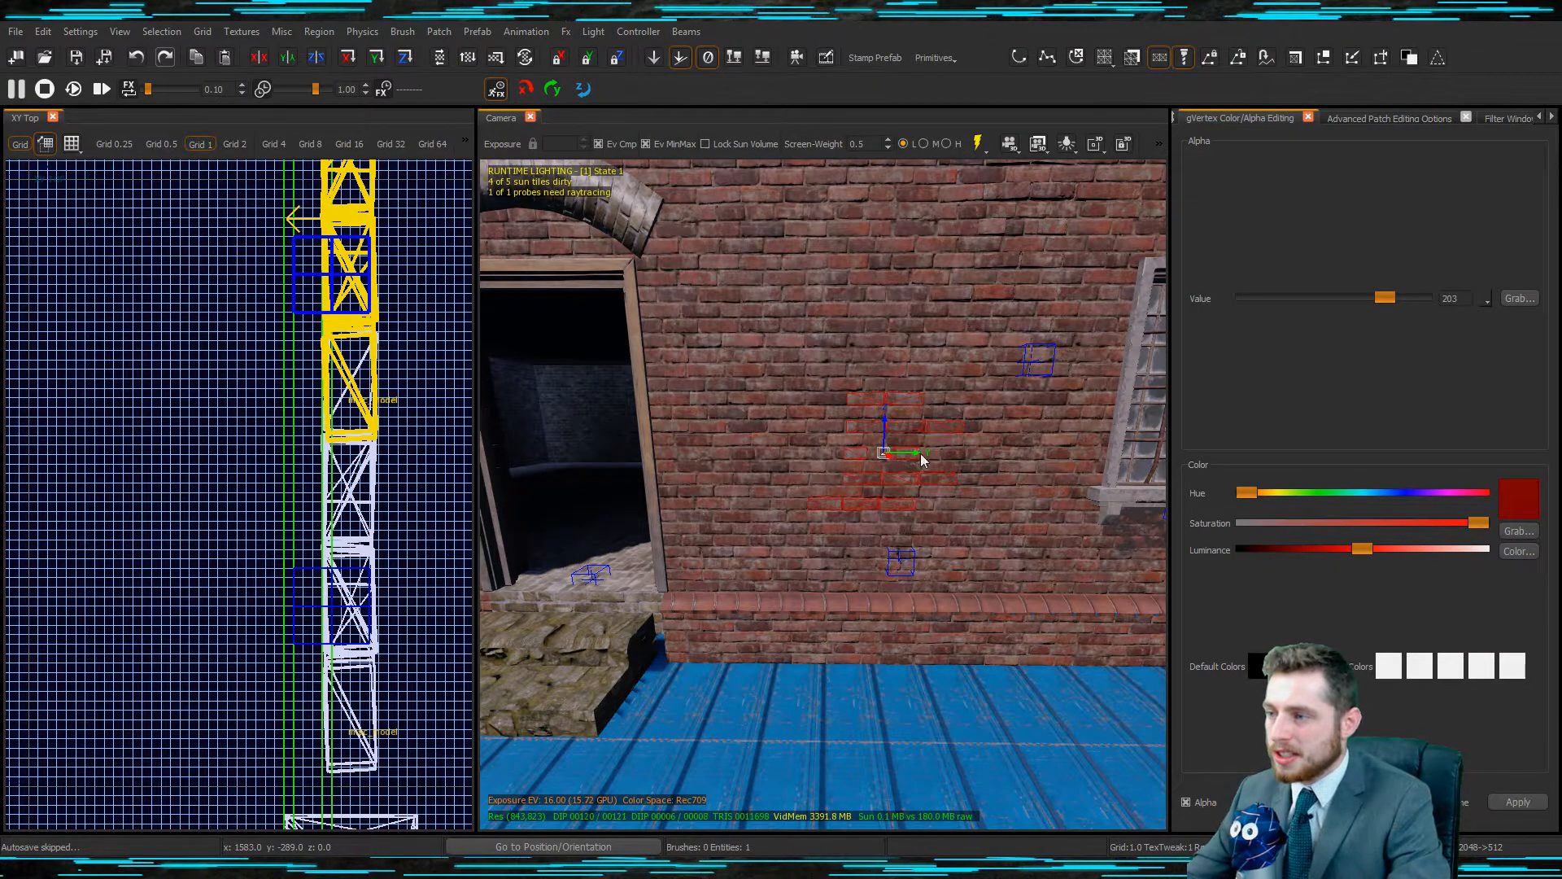
pyautogui.moveTo(914, 454); pyautogui.dragTo(754, 446)
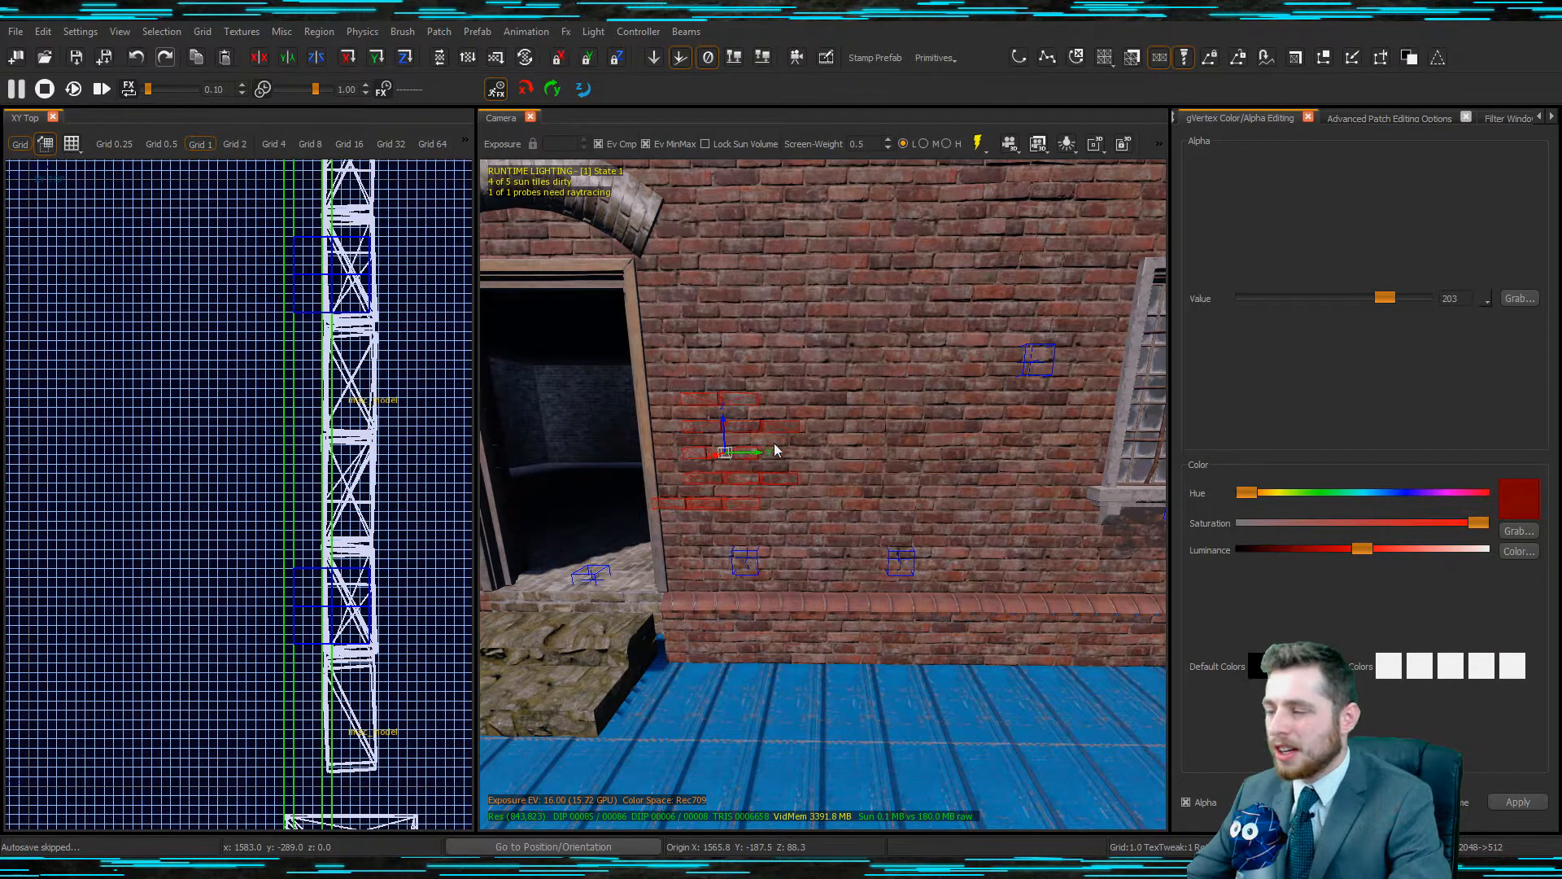
# Search the model library for "brick" and examine the building's corner and the wall beside the doorway.
pyautogui.press('m')
pyautogui.press('t')
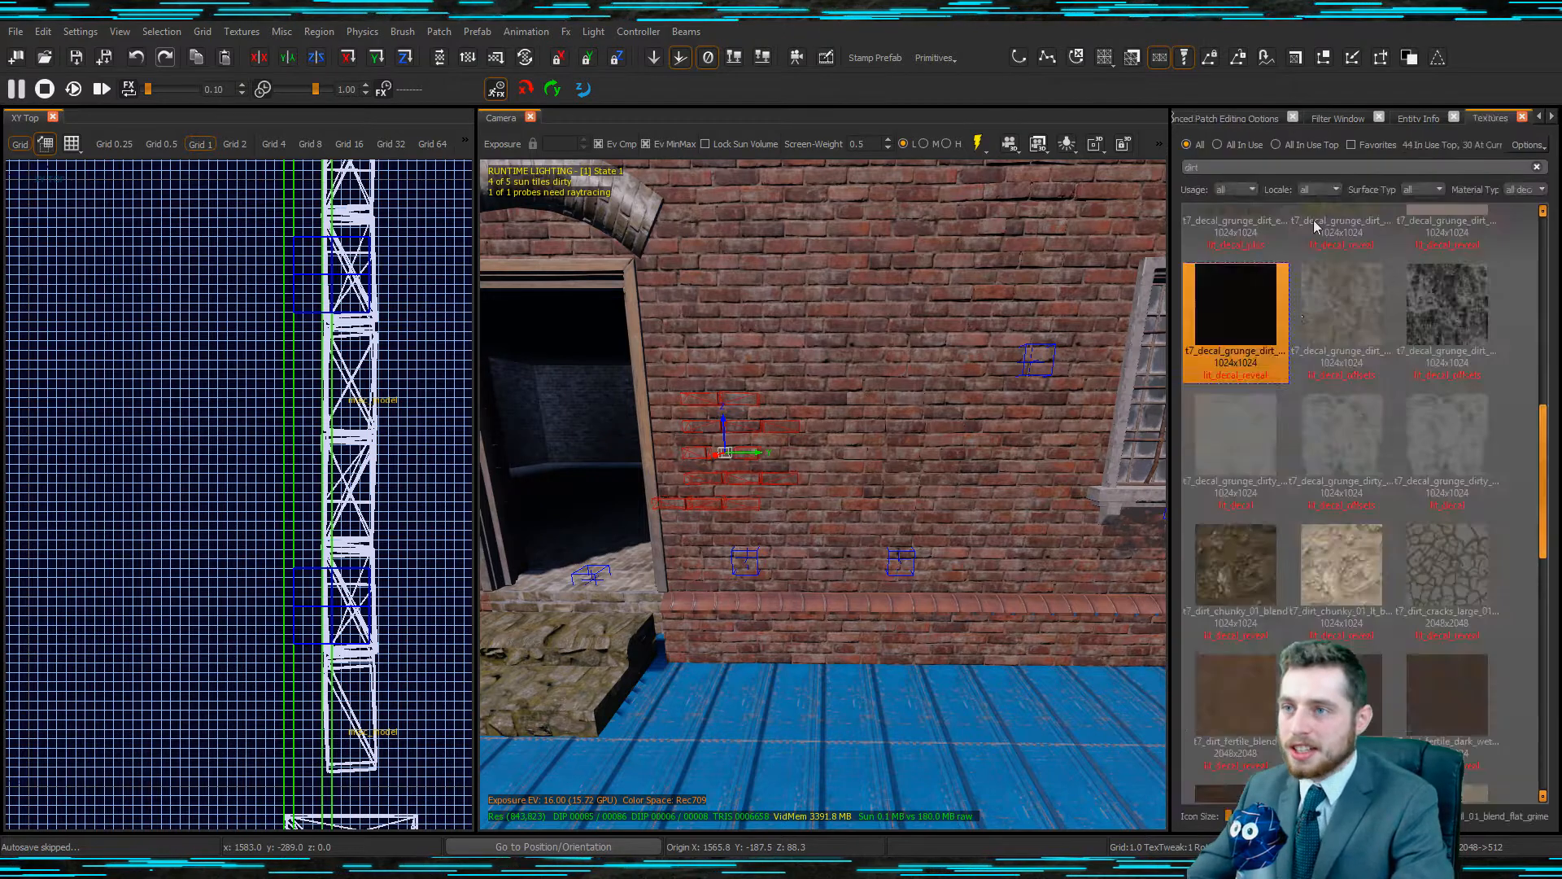
pyautogui.press('m')
pyautogui.write('brick')
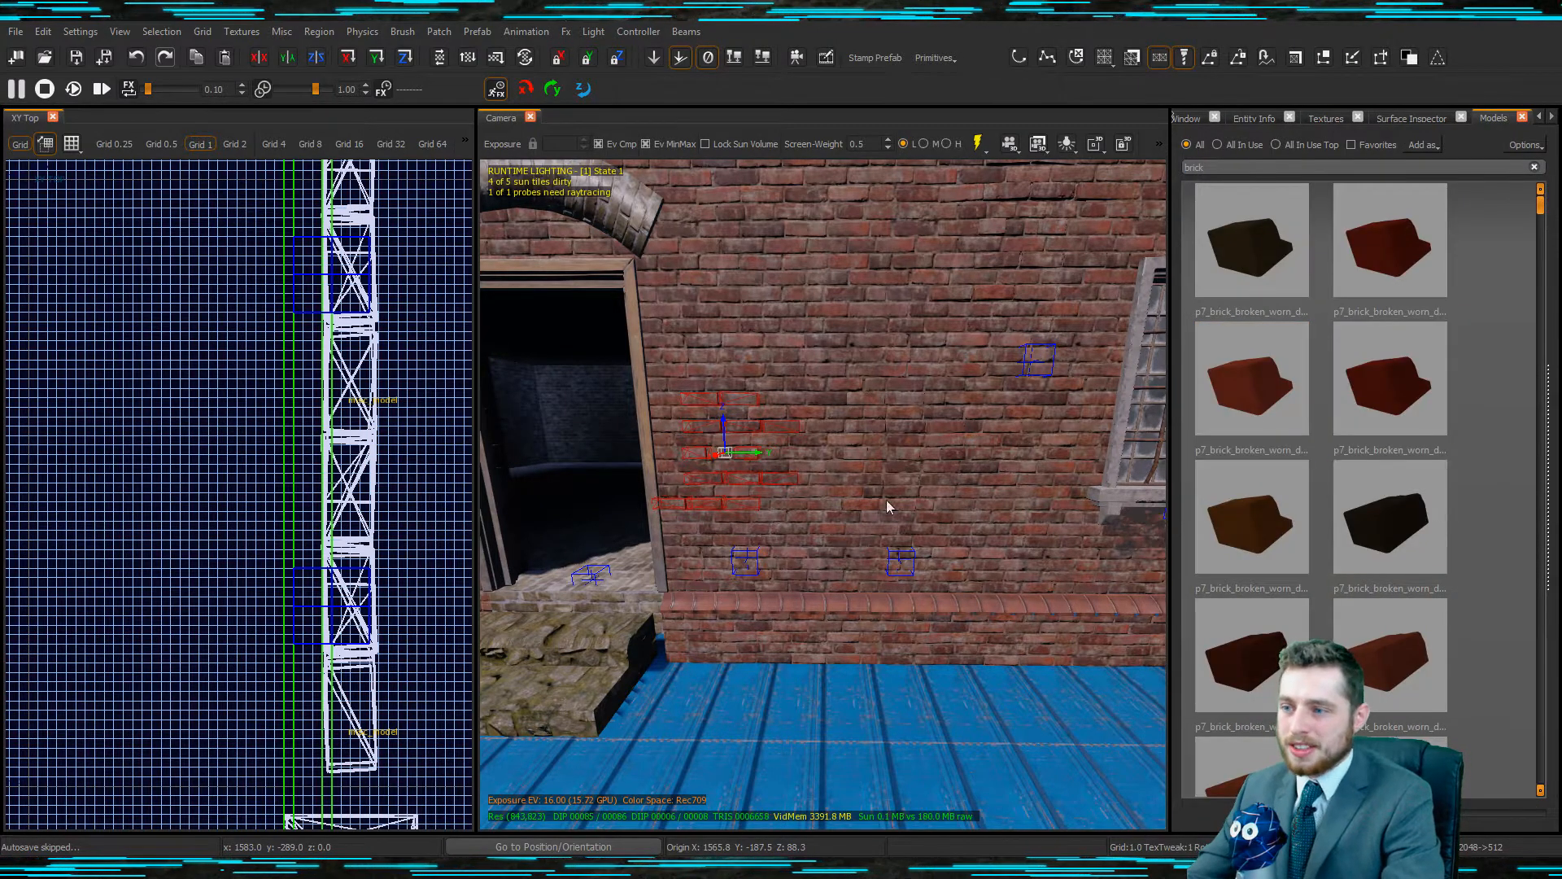
pyautogui.moveTo(887, 501); pyautogui.dragTo(679, 503, button='right')
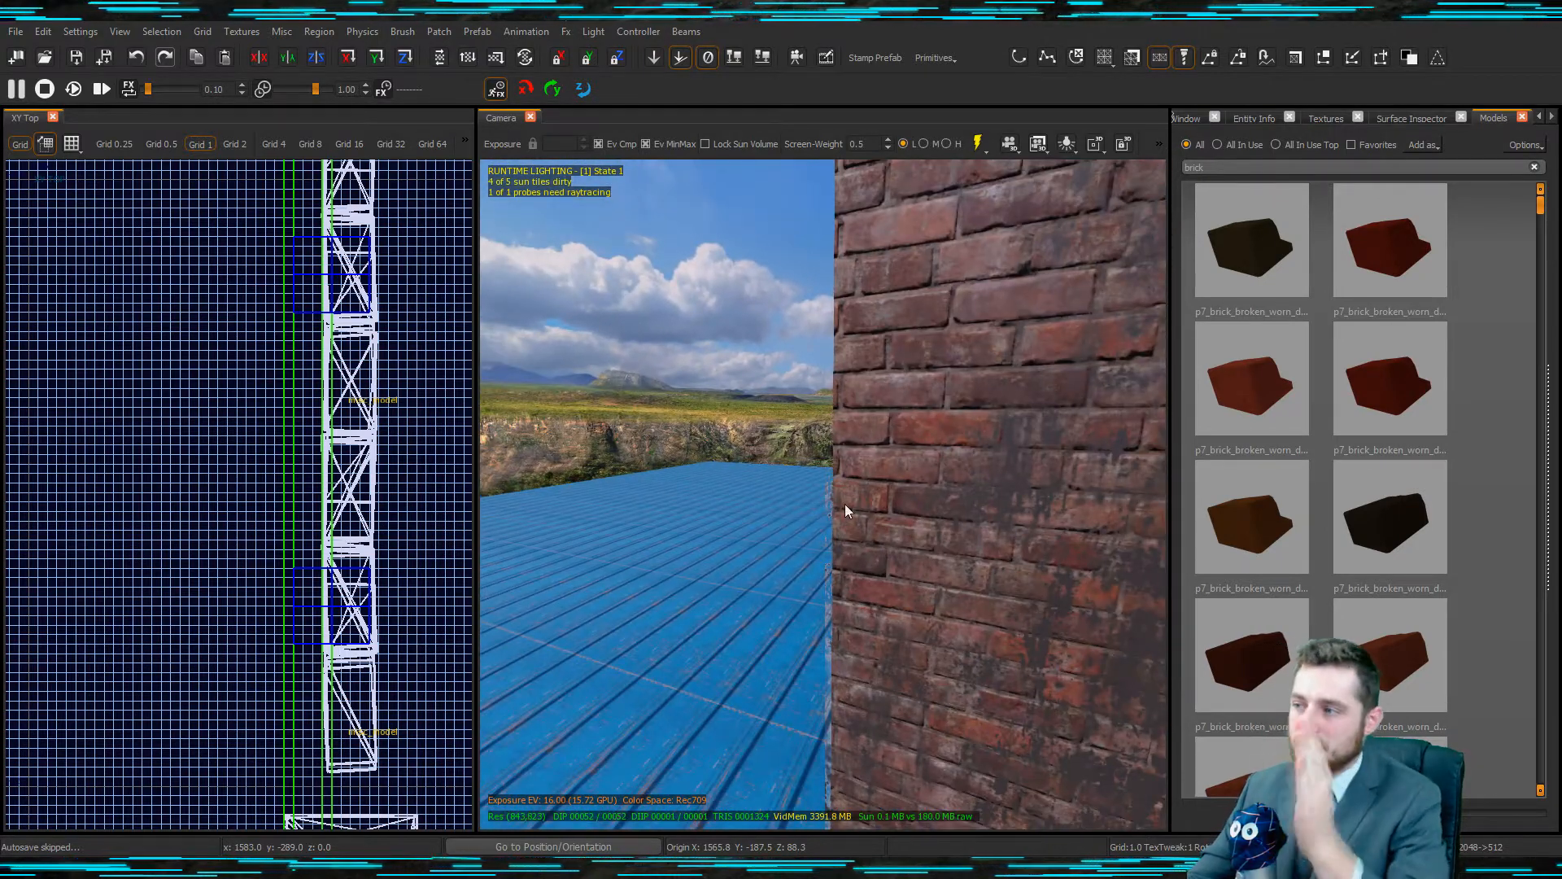
pyautogui.moveTo(889, 443); pyautogui.dragTo(968, 443, button='right')
pyautogui.moveTo(824, 495); pyautogui.dragTo(647, 497, button='right')
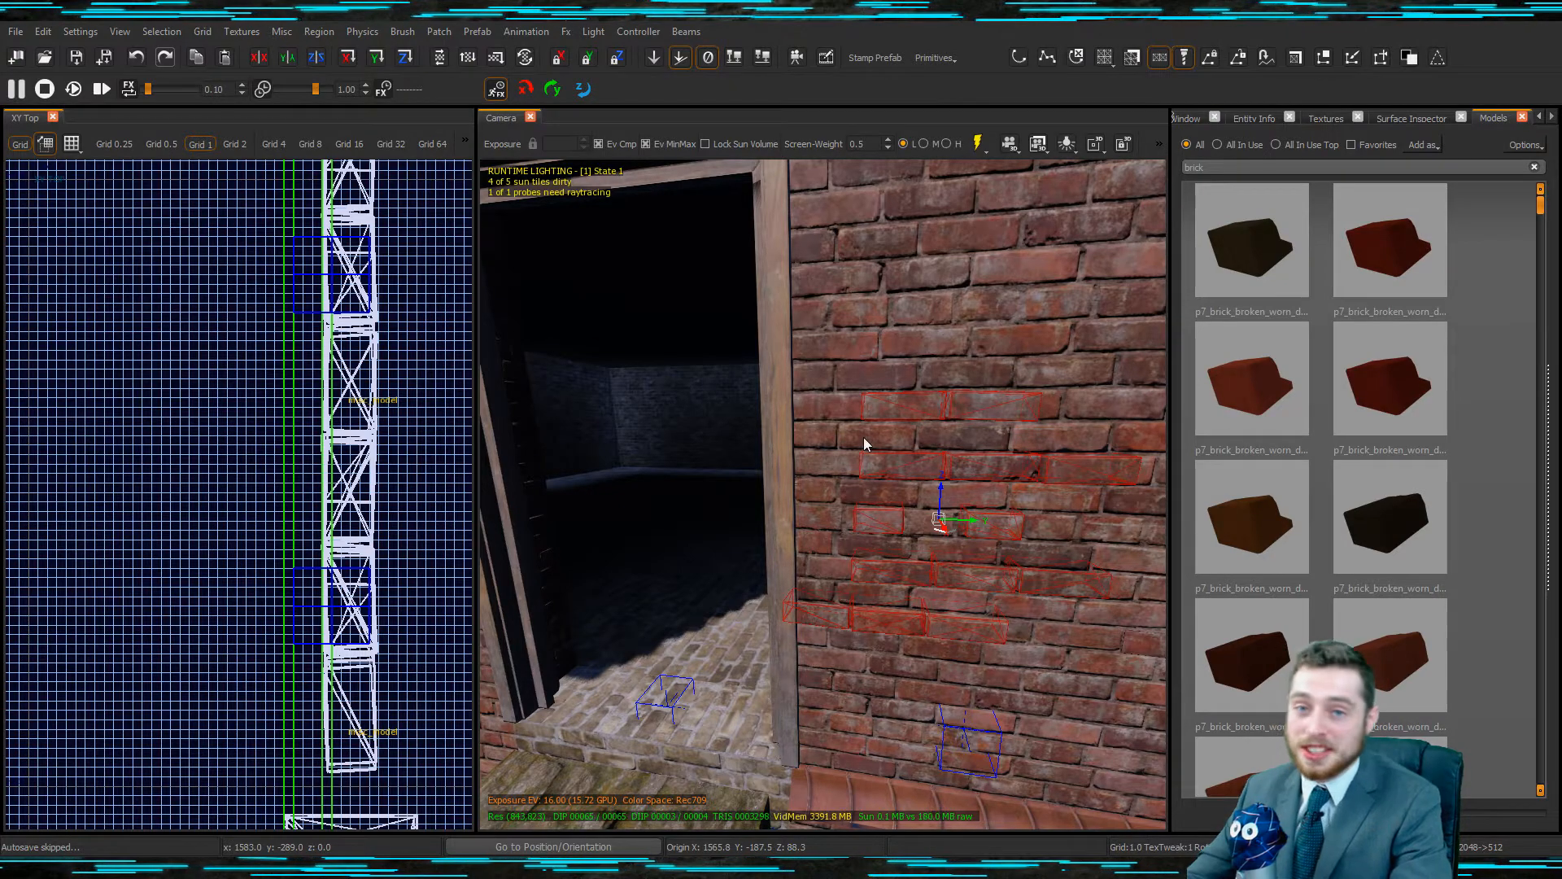
# Select the wall brushes at the building's outer corner and split them with a diagonal clip 1 unit in from the corner in the top view.
pyautogui.moveTo(863, 437); pyautogui.dragTo(688, 446, button='right')
pyautogui.keyDown('shift'); pyautogui.click(789, 426); pyautogui.keyUp('shift')
pyautogui.moveTo(806, 457)
pyautogui.mouseDown(button='right')
pyautogui.moveTo(781, 460)
pyautogui.moveTo(814, 464)
pyautogui.moveTo(782, 515)
pyautogui.mouseUp(button='right')
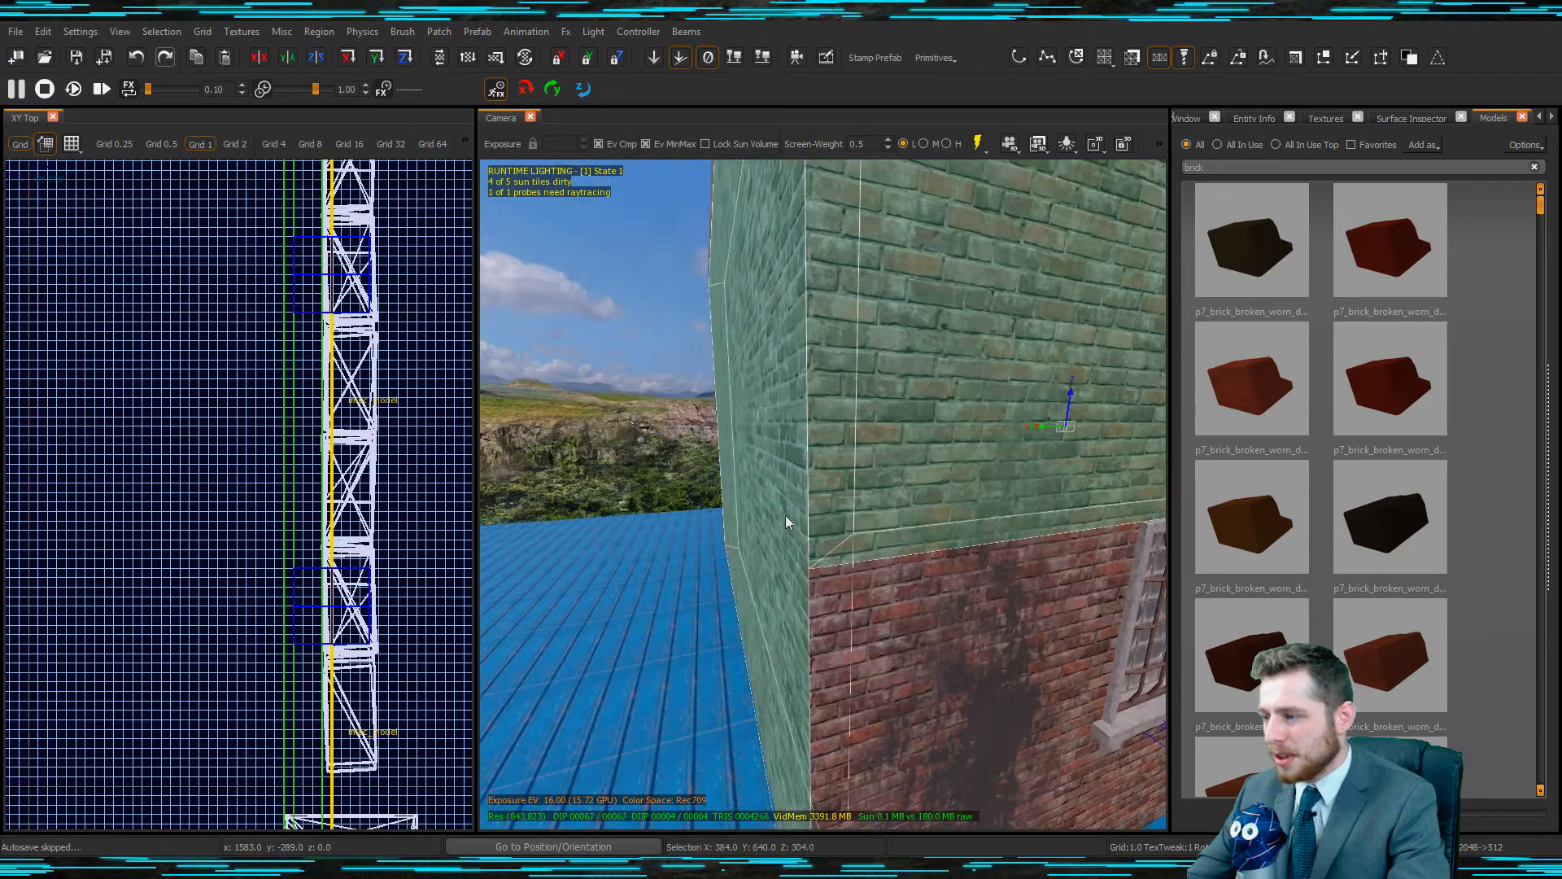
pyautogui.keyDown('shift'); pyautogui.click(823, 581); pyautogui.keyUp('shift')
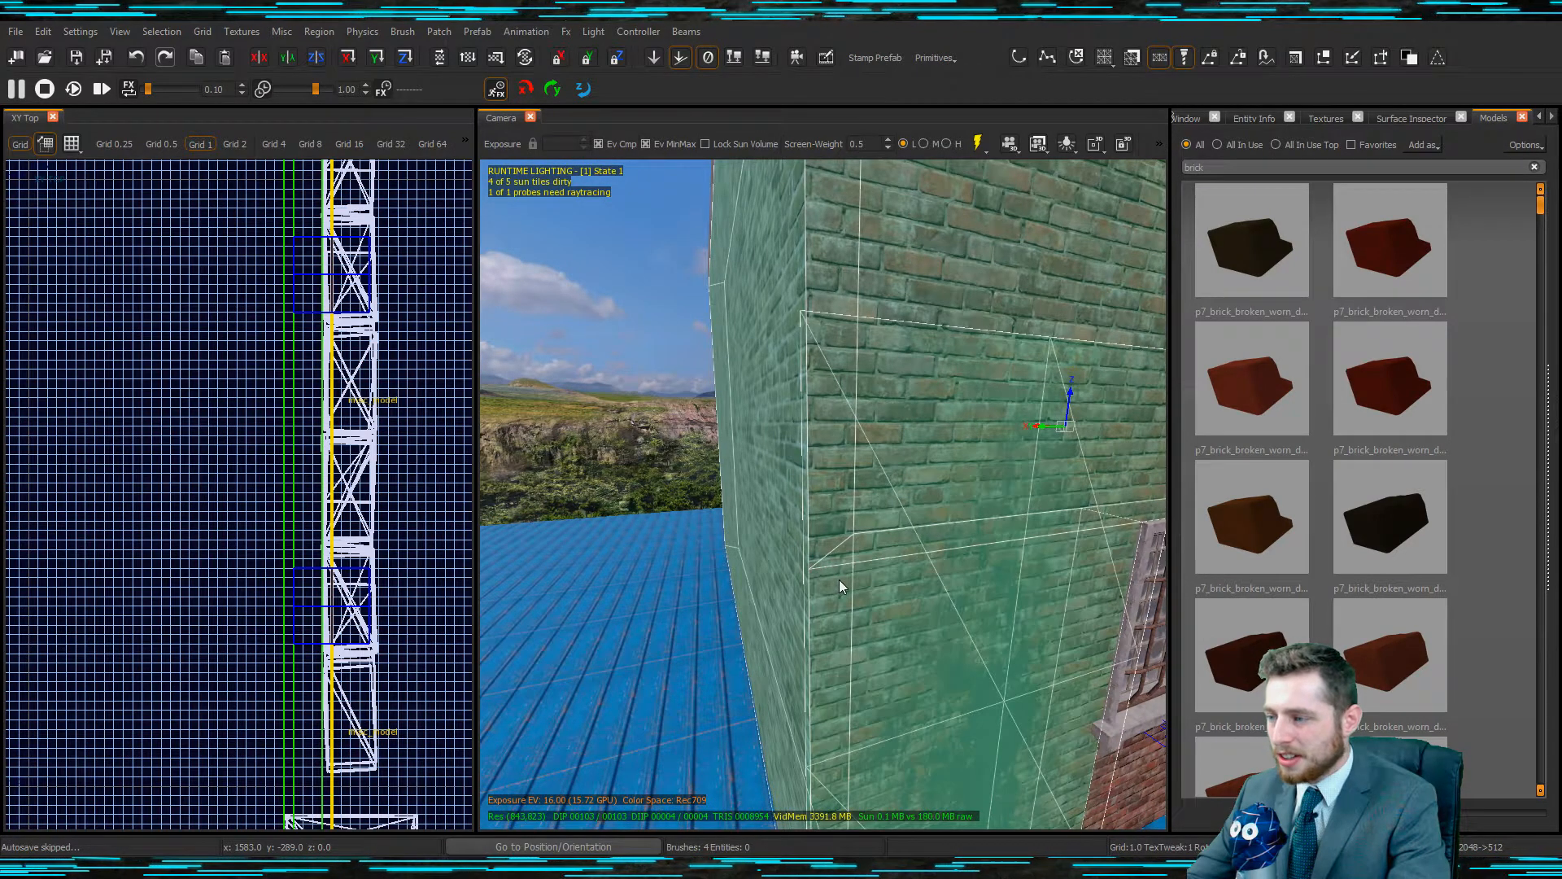
pyautogui.rightClick(838, 579)
pyautogui.click(911, 680)
pyautogui.moveTo(905, 646)
pyautogui.mouseDown(button='right')
pyautogui.moveTo(1038, 649)
pyautogui.moveTo(905, 645)
pyautogui.mouseUp(button='right')
pyautogui.scroll(-5, 277, 577)
pyautogui.scroll(6, 261, 485)
pyautogui.scroll(3, 211, 406)
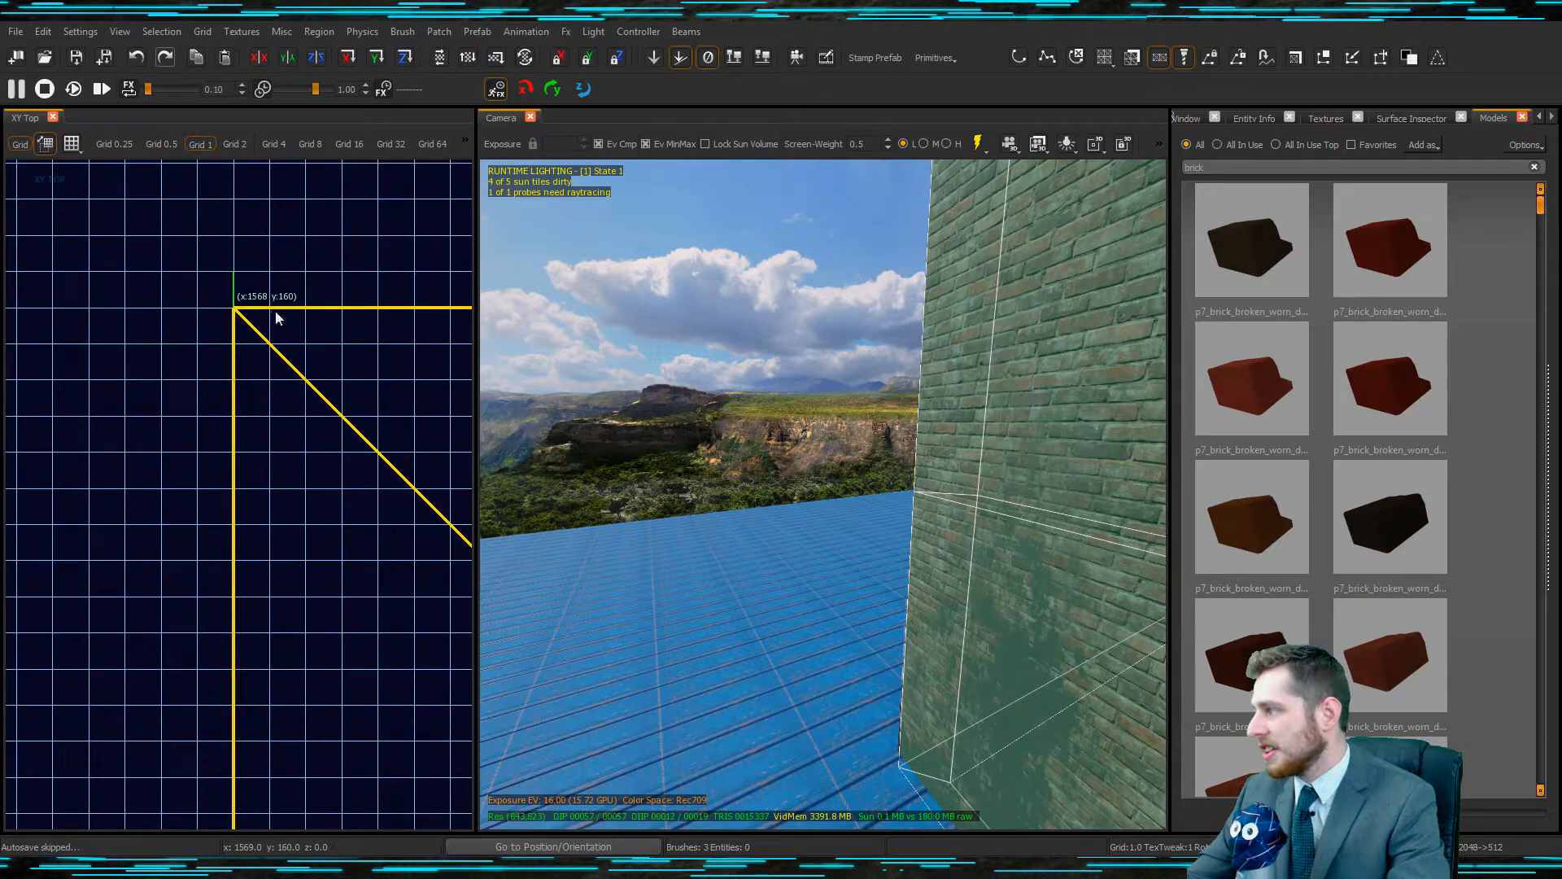
pyautogui.click(245, 346)
pyautogui.hotkey('shift', 'Return')
# Delete the thin corner slivers cut off the wall brushes to leave a chamfered edge.
pyautogui.moveTo(753, 378); pyautogui.dragTo(911, 371, button='right')
pyautogui.keyDown('shift'); pyautogui.click(911, 371); pyautogui.keyUp('shift')
pyautogui.keyDown('shift'); pyautogui.click(775, 492); pyautogui.keyUp('shift')
pyautogui.moveTo(775, 491)
pyautogui.mouseDown(button='right')
pyautogui.moveTo(887, 497)
pyautogui.moveTo(963, 409)
pyautogui.moveTo(911, 452)
pyautogui.moveTo(806, 453)
pyautogui.mouseUp(button='right')
pyautogui.keyDown('shift'); pyautogui.click(963, 409); pyautogui.keyUp('shift')
pyautogui.press('BackSpace')
pyautogui.moveTo(928, 466); pyautogui.dragTo(917, 432, button='right')
pyautogui.keyDown('shift'); pyautogui.click(864, 433); pyautogui.keyUp('shift')
pyautogui.press('Escape')
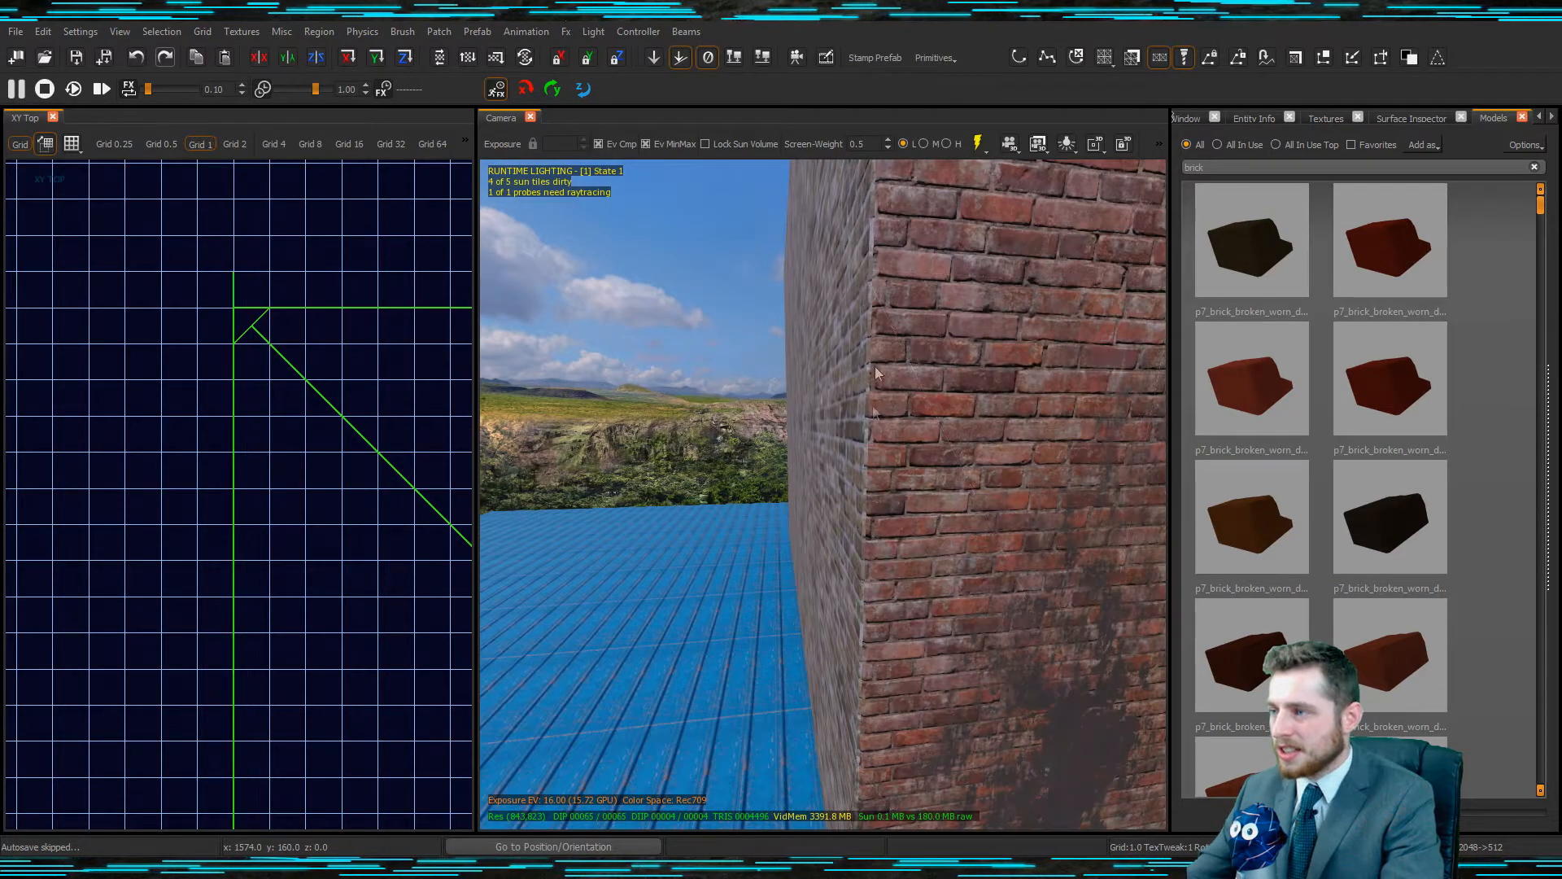
# Select the narrow chamfer faces and apply the t7_brick_worn_dirty_red texture, found among all in-use brick textures of any material type.
pyautogui.keyDown('shift'); pyautogui.click(868, 259); pyautogui.keyUp('shift')
pyautogui.keyDown('shift'); pyautogui.click(871, 267); pyautogui.keyUp('shift')
pyautogui.keyDown('shift'); pyautogui.click(855, 259); pyautogui.keyUp('shift')
pyautogui.press('t')
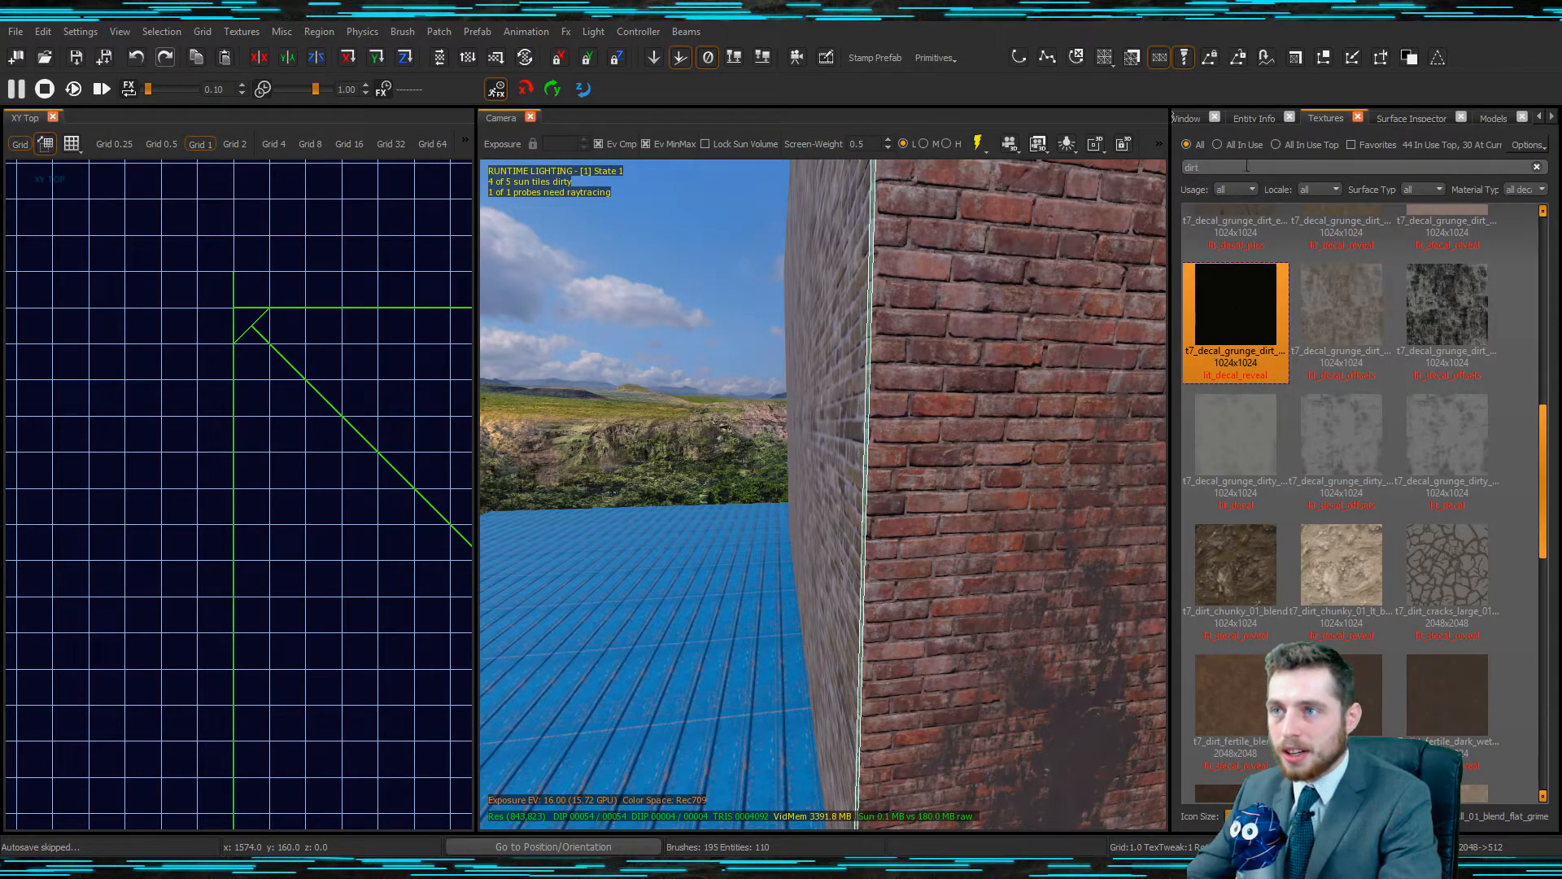
pyautogui.write('brick')
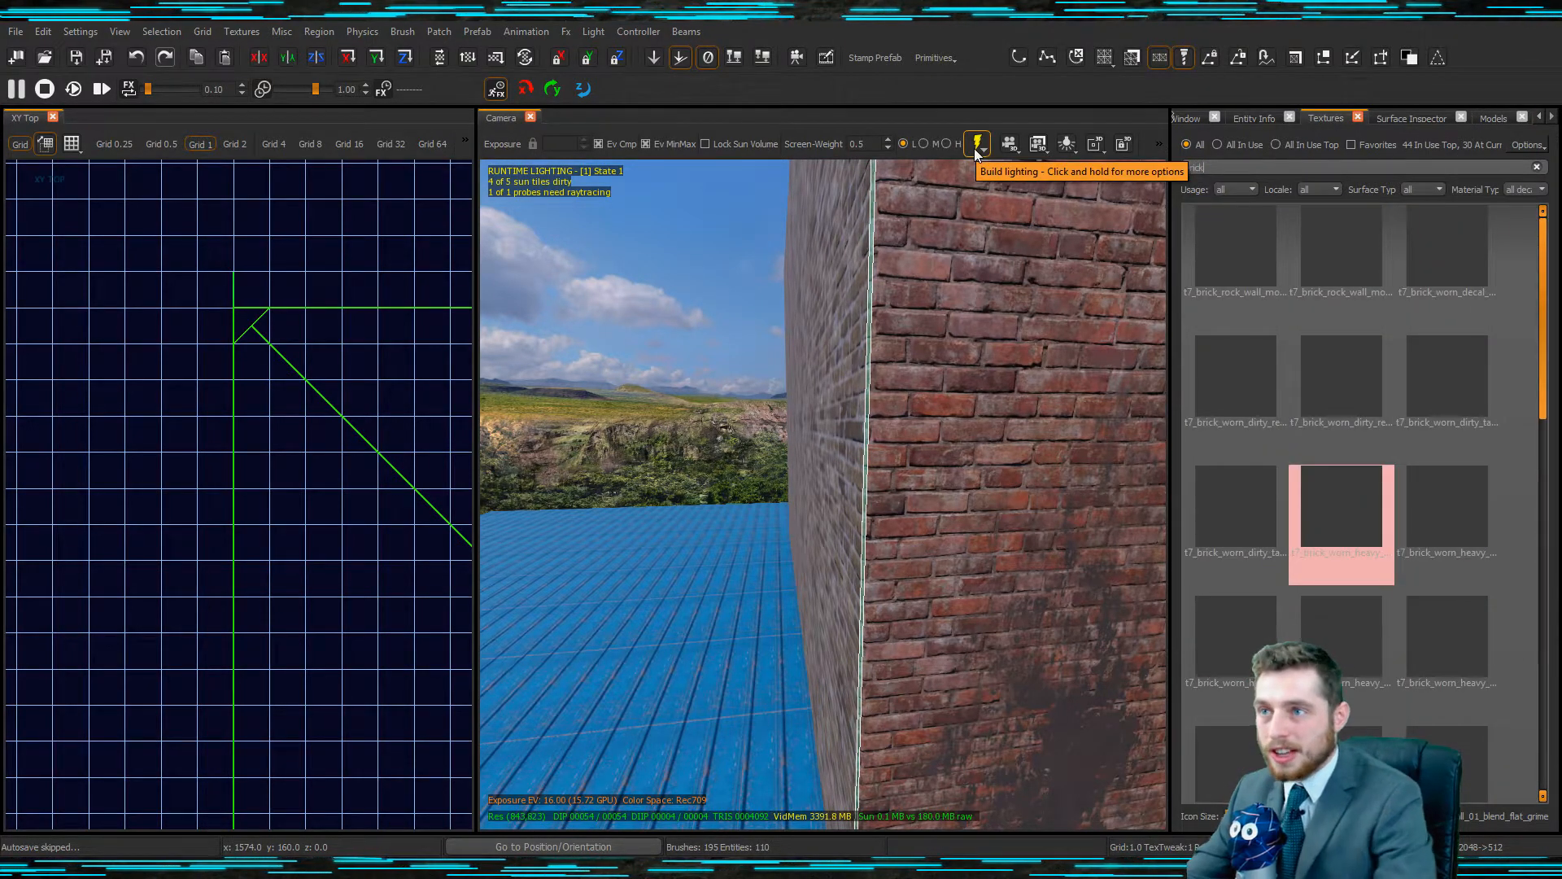
pyautogui.click(1253, 387)
pyautogui.click(1218, 144)
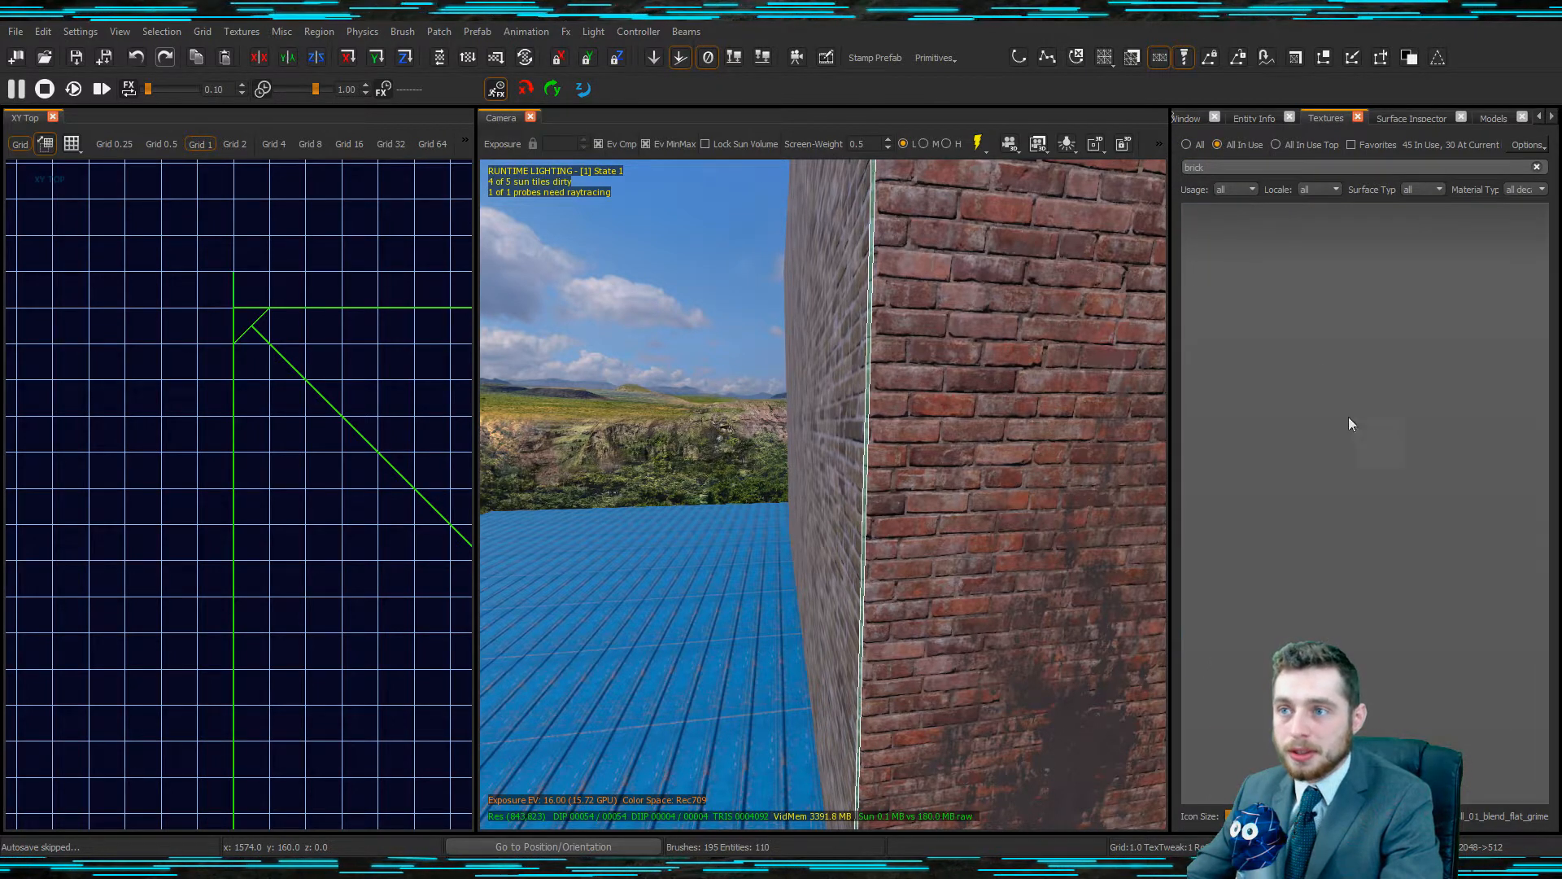
pyautogui.click(1523, 201)
pyautogui.click(1256, 363)
# Apply the t7_brick_worn_dirty_red texture to the building's side wall around the corner.
pyautogui.moveTo(864, 408); pyautogui.dragTo(719, 378, button='right')
pyautogui.keyDown('shift'); pyautogui.click(819, 405); pyautogui.keyUp('shift')
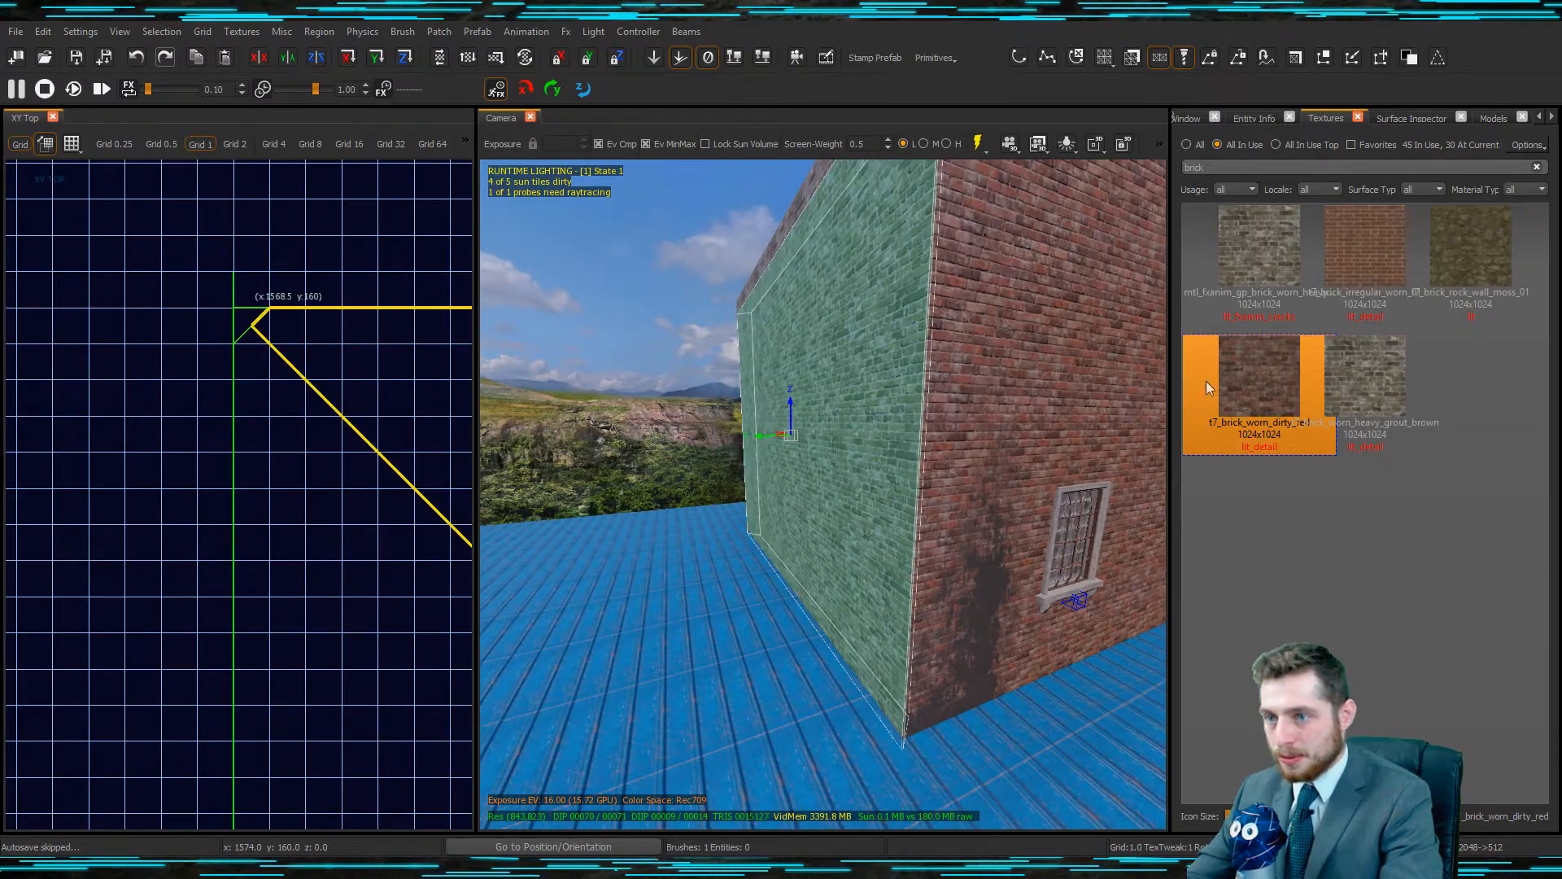
pyautogui.click(1251, 371)
pyautogui.press('Escape')
# Duplicate the missing-brick model beside the doorway and raise the copy 20 units.
pyautogui.moveTo(957, 473)
pyautogui.mouseDown(button='right')
pyautogui.moveTo(992, 474)
pyautogui.moveTo(874, 473)
pyautogui.moveTo(1066, 478)
pyautogui.moveTo(1009, 501)
pyautogui.moveTo(955, 472)
pyautogui.moveTo(948, 444)
pyautogui.moveTo(1009, 443)
pyautogui.moveTo(944, 521)
pyautogui.moveTo(955, 474)
pyautogui.moveTo(911, 444)
pyautogui.moveTo(989, 379)
pyautogui.mouseUp(button='right')
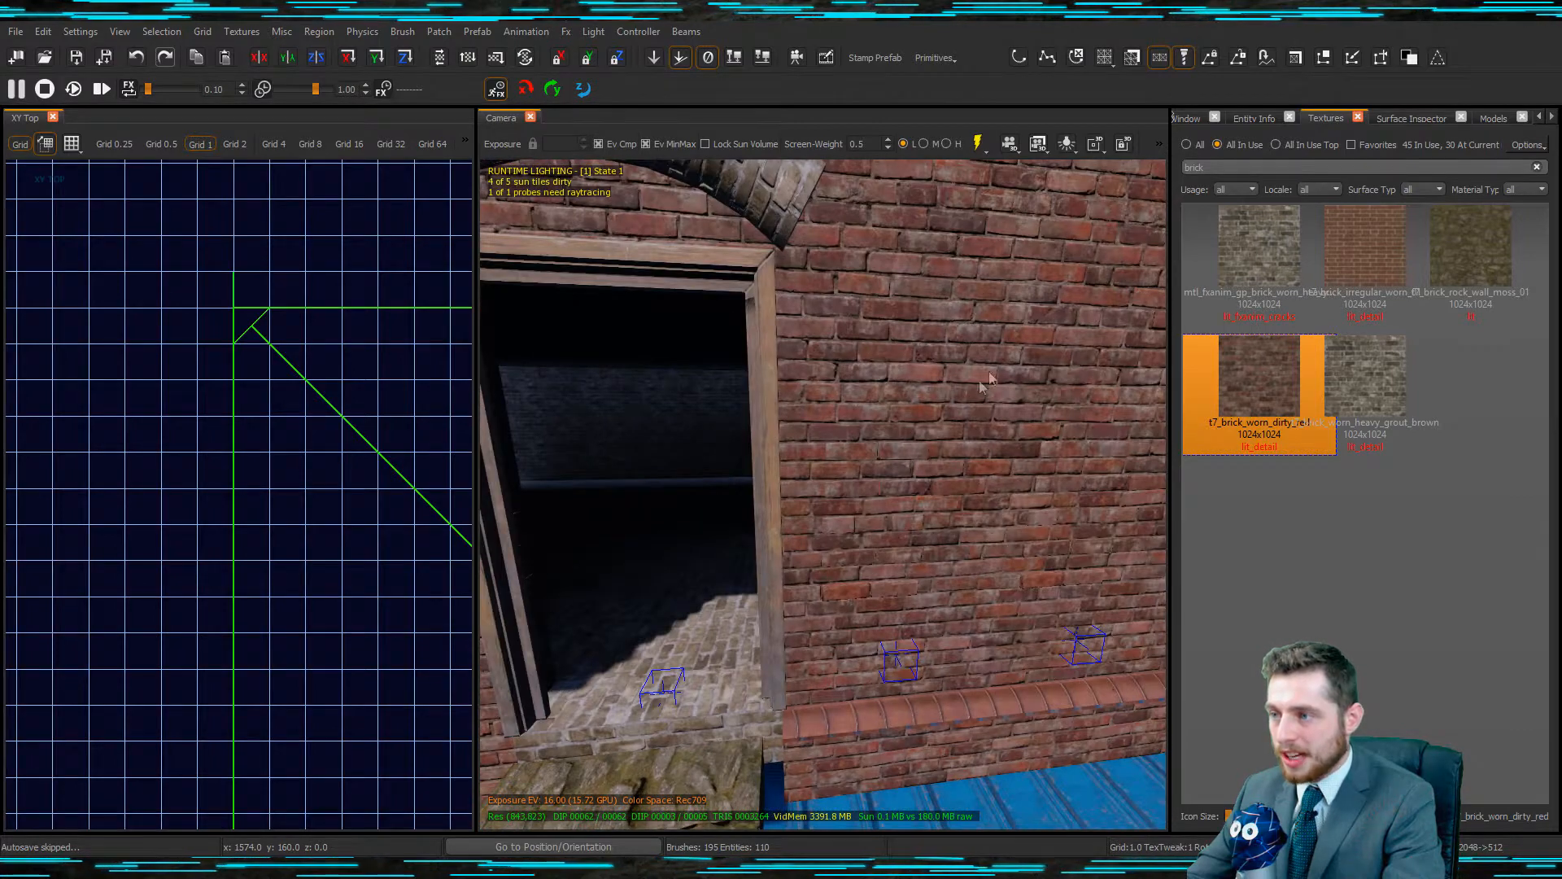
pyautogui.keyDown('shift'); pyautogui.click(972, 376); pyautogui.keyUp('shift')
pyautogui.press('Escape')
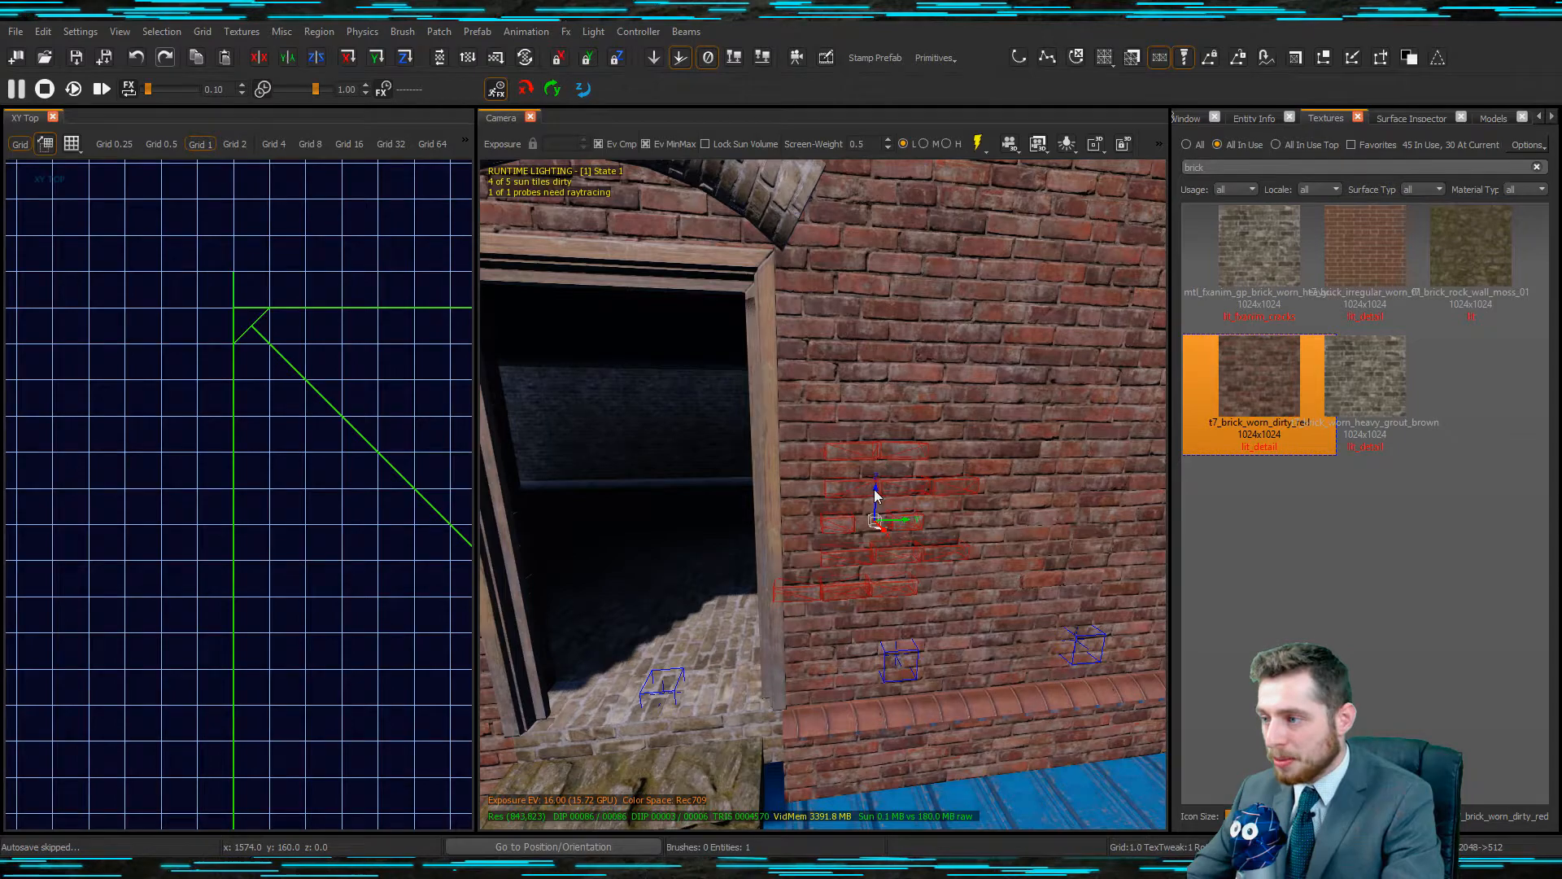
pyautogui.moveTo(876, 398); pyautogui.dragTo(896, 438, button='right')
# Swap the raised copy for a clean brick breakout column model and move it in front of the wall near the door frame.
pyautogui.press('m')
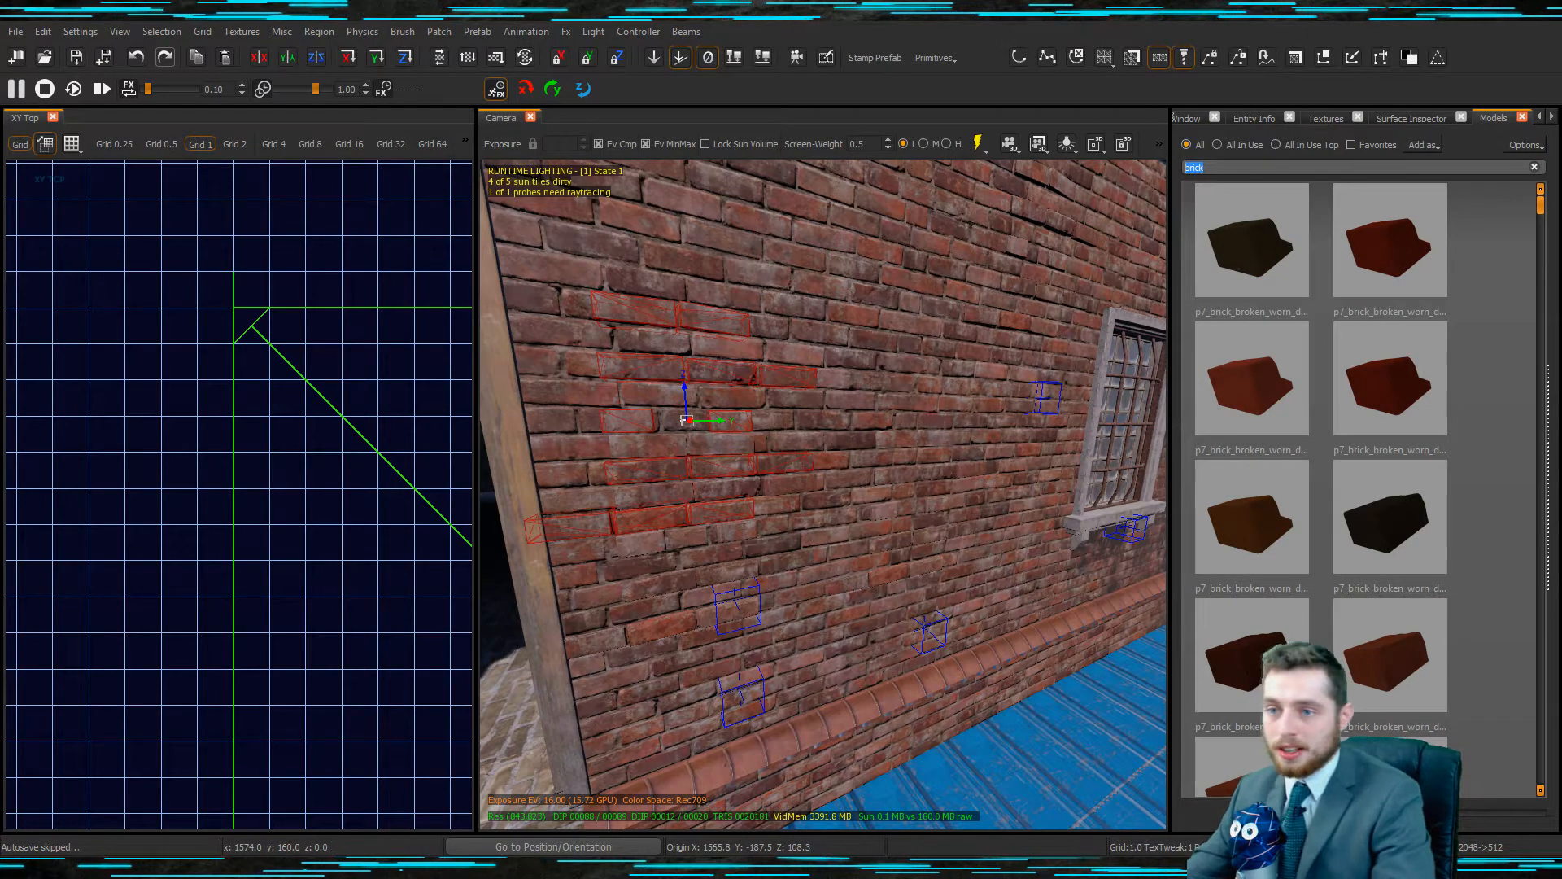
pyautogui.scroll(-2, 1408, 521)
pyautogui.scroll(-3, 1405, 519)
pyautogui.click(1298, 477)
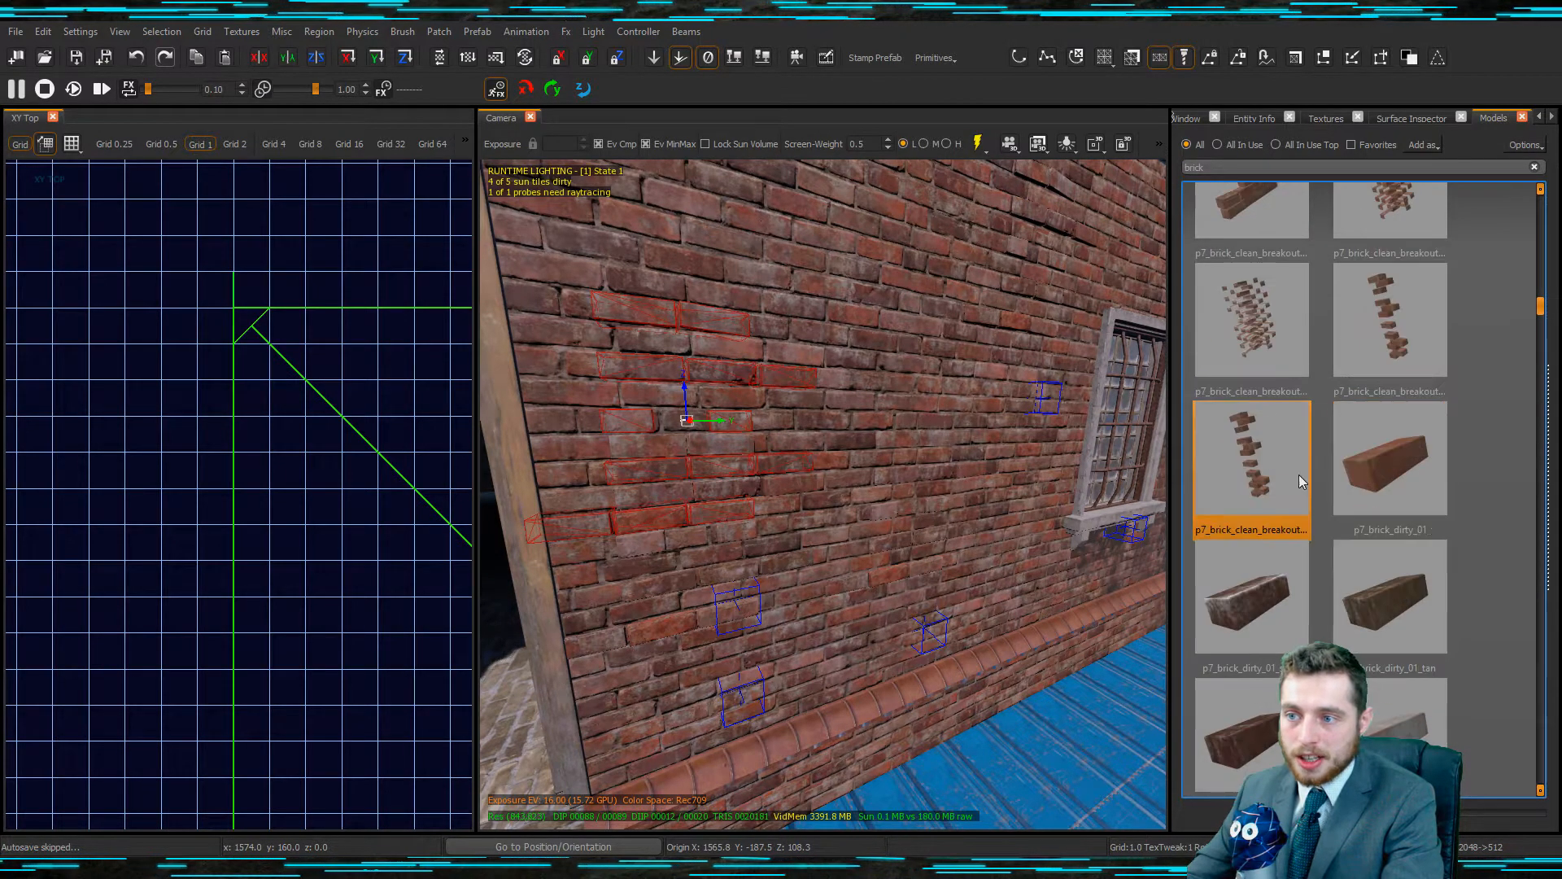
pyautogui.moveTo(819, 460); pyautogui.dragTo(886, 430, button='right')
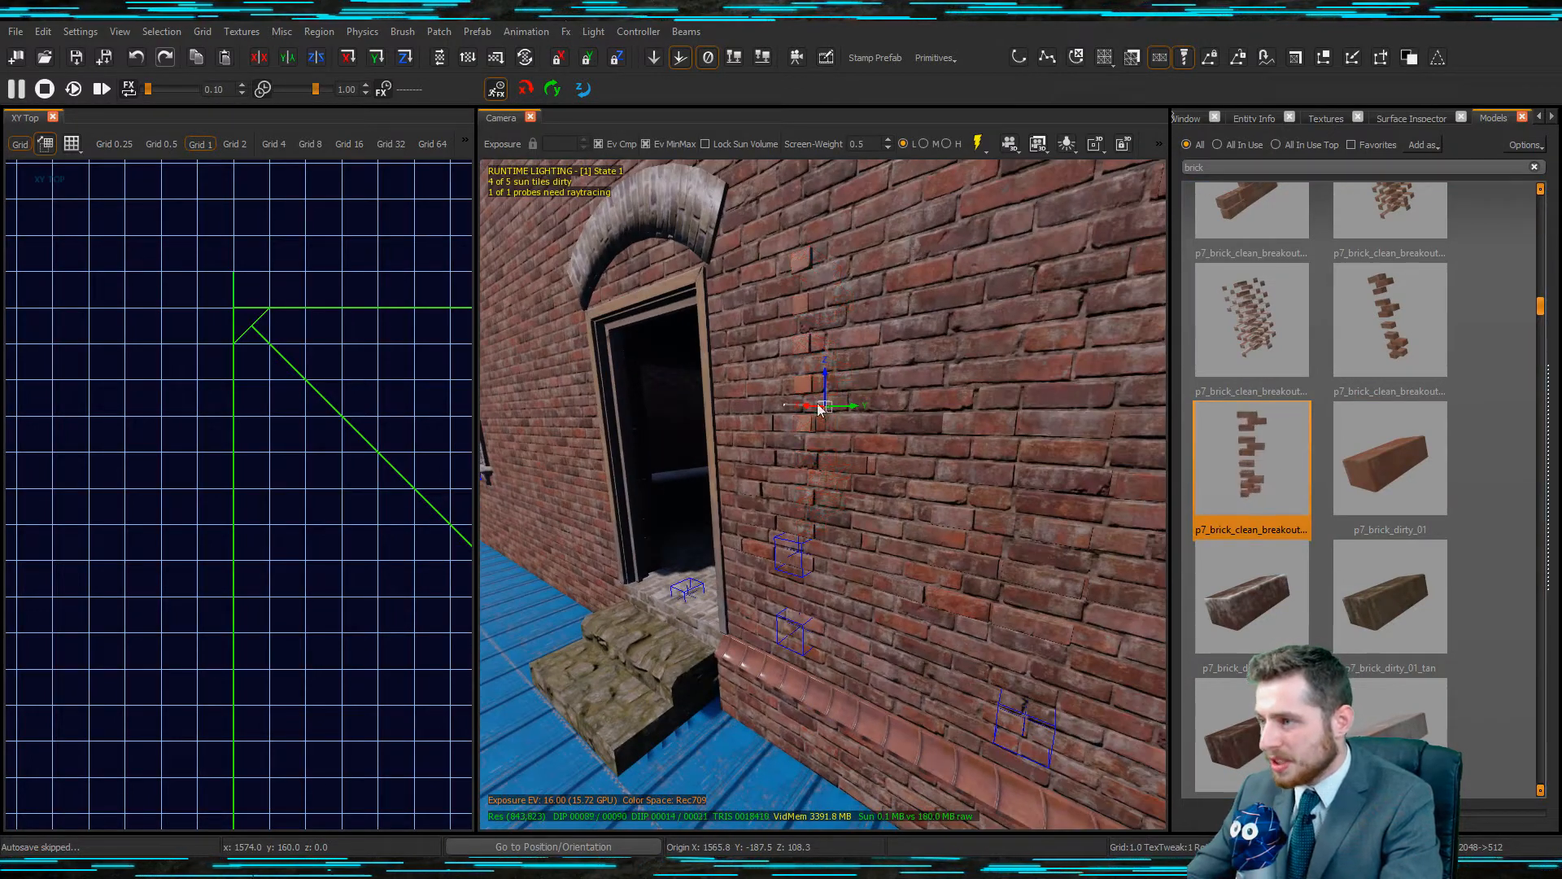
pyautogui.moveTo(808, 413); pyautogui.dragTo(749, 405)
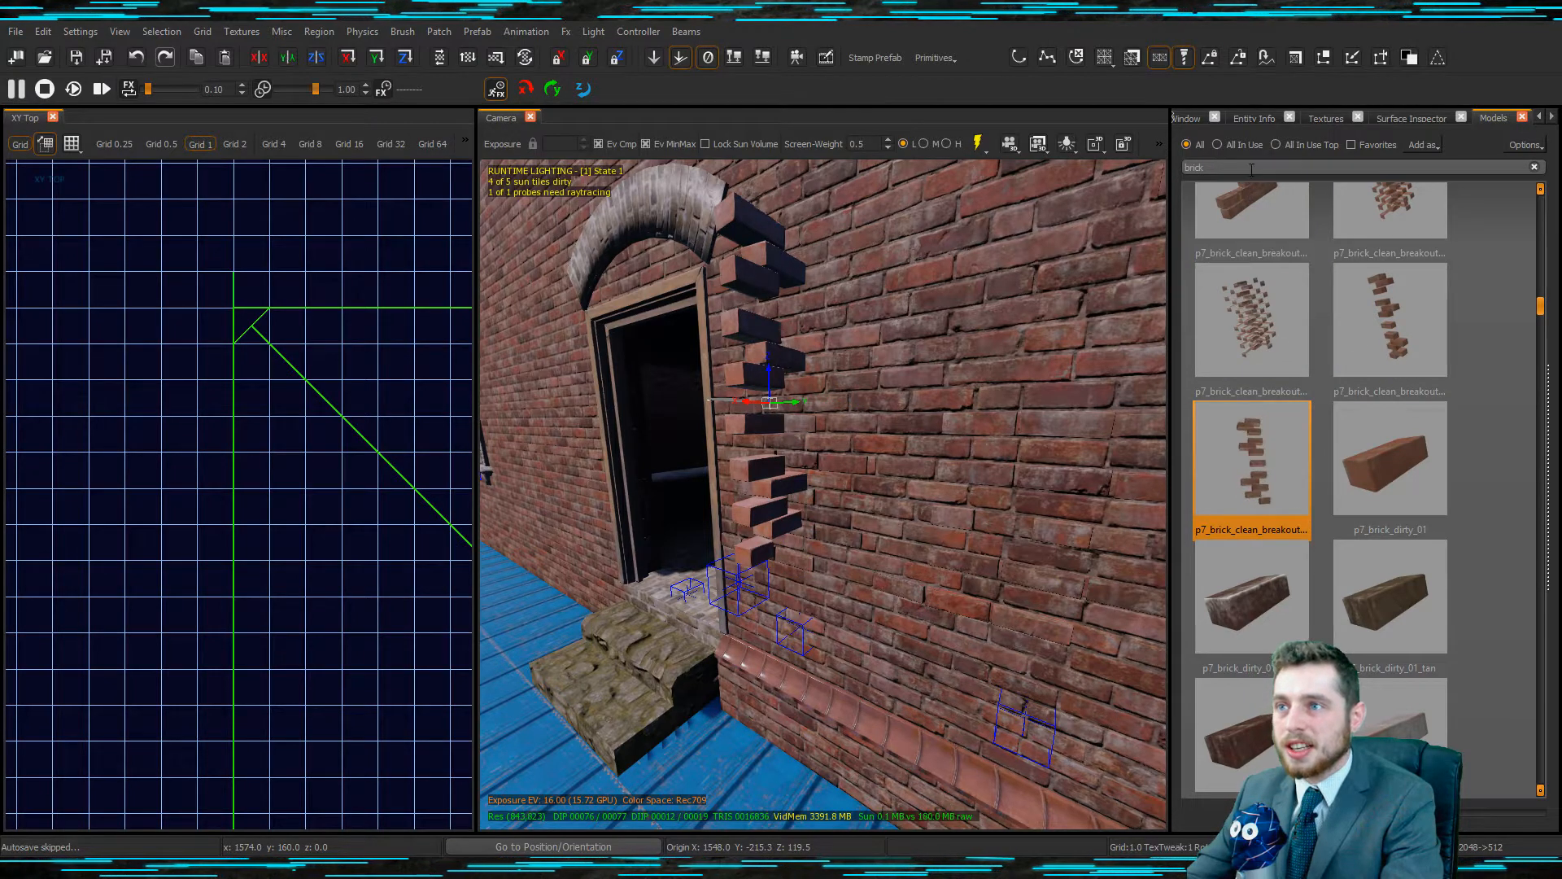
# Search the models for "brick_dirty" and change the breakout column to p7_brick_dirty_breakout_12.
pyautogui.write('_dirty')
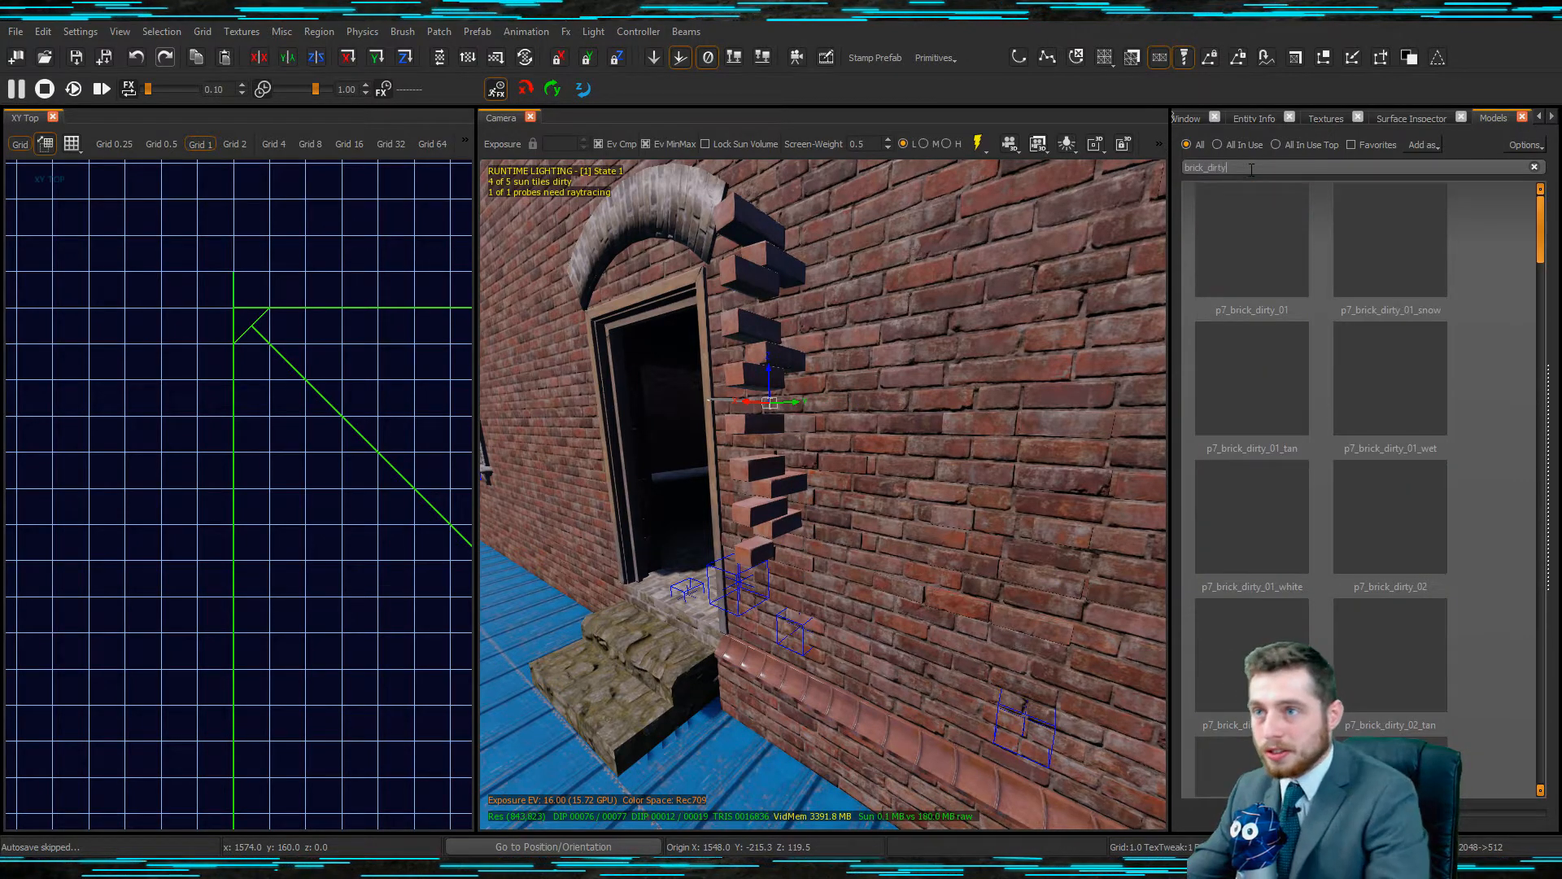
pyautogui.scroll(-5, 1446, 487)
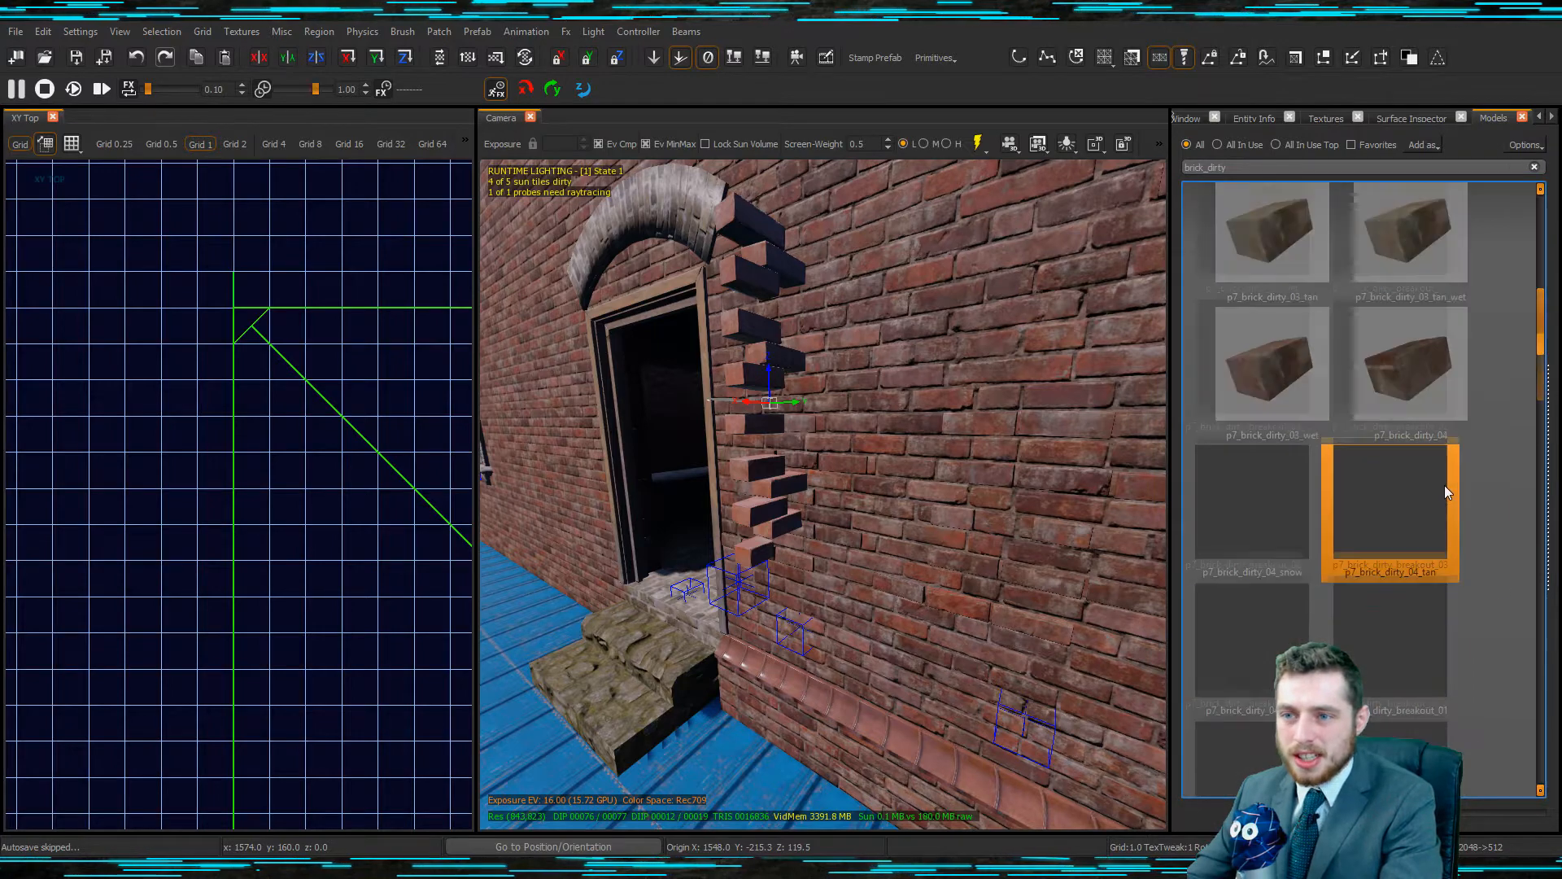
pyautogui.scroll(-5, 1444, 485)
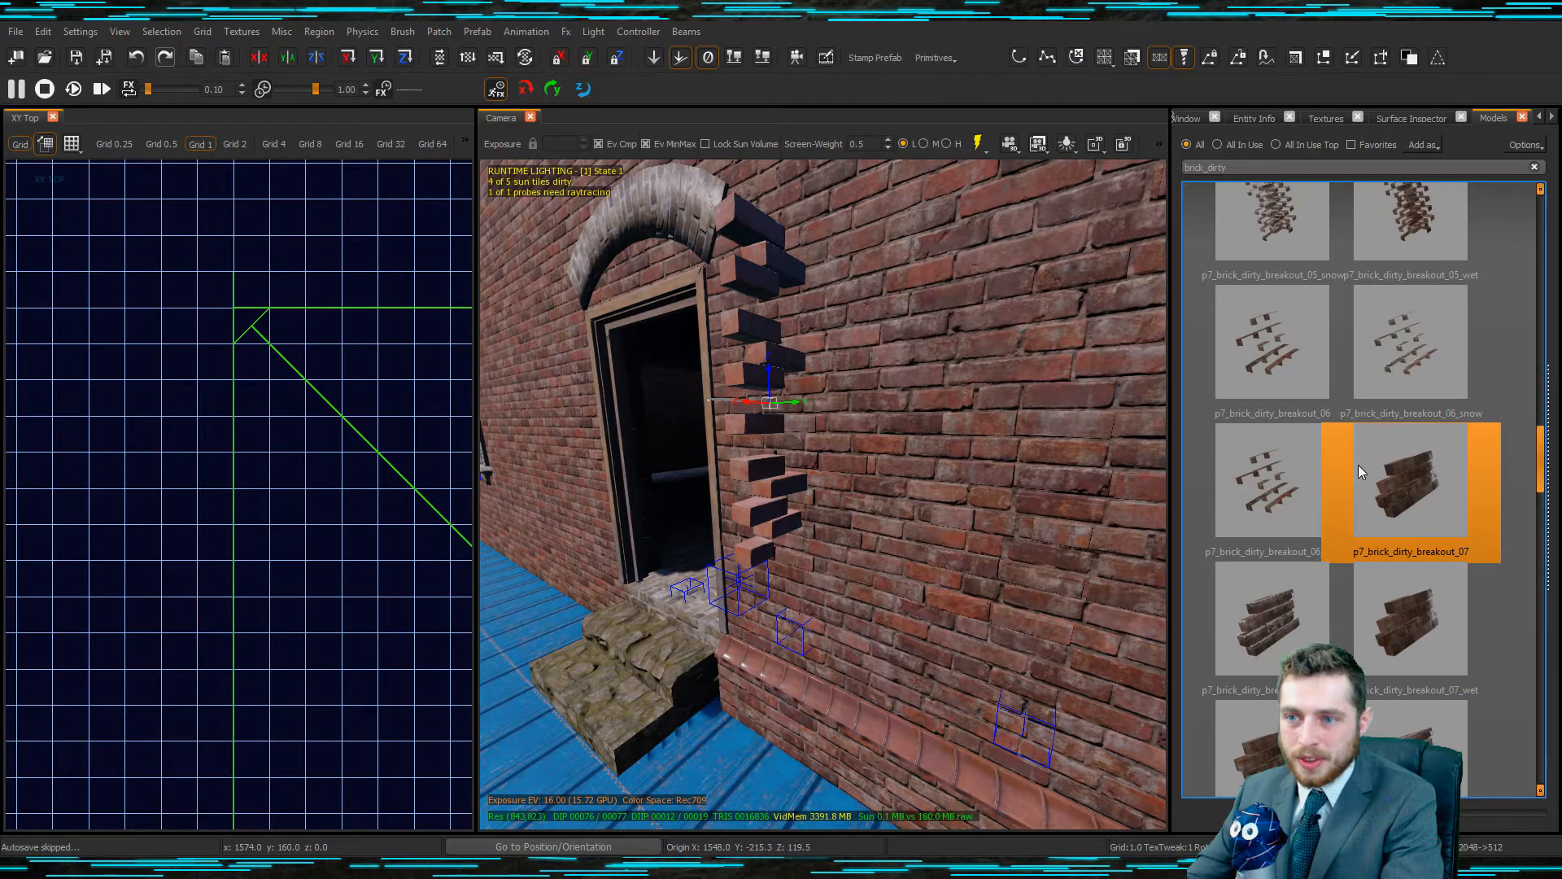
pyautogui.scroll(-10, 1359, 465)
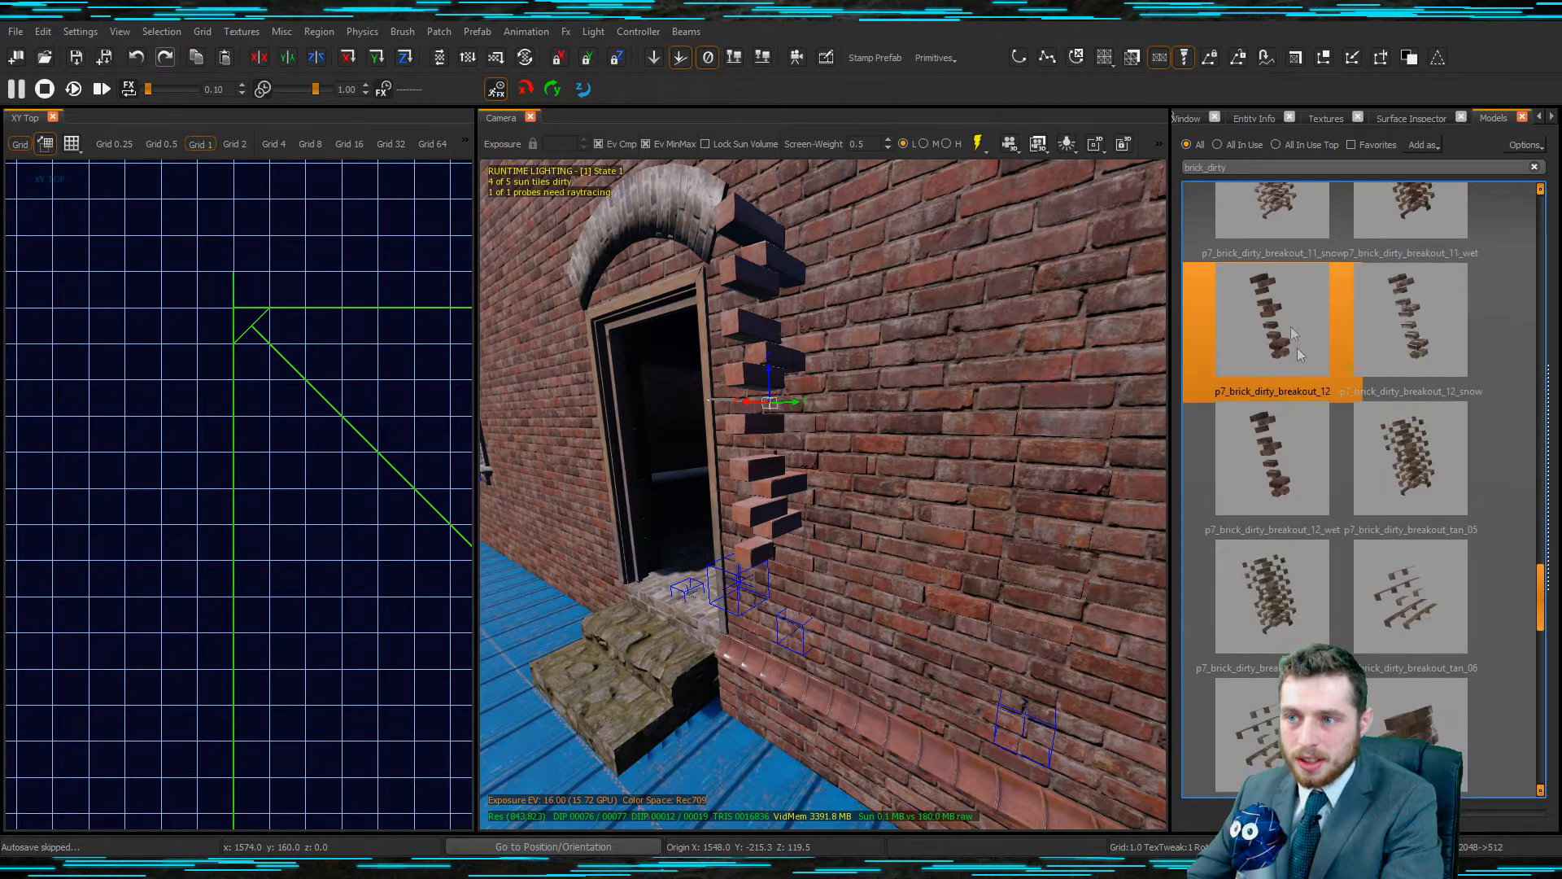
pyautogui.click(1281, 308)
# Move the dirty brick column into the wall along the door frame's edge in the top view, to about X 1566, Y -189.
pyautogui.moveTo(976, 366); pyautogui.dragTo(1001, 326, button='right')
pyautogui.moveTo(821, 480); pyautogui.dragTo(746, 471, button='right')
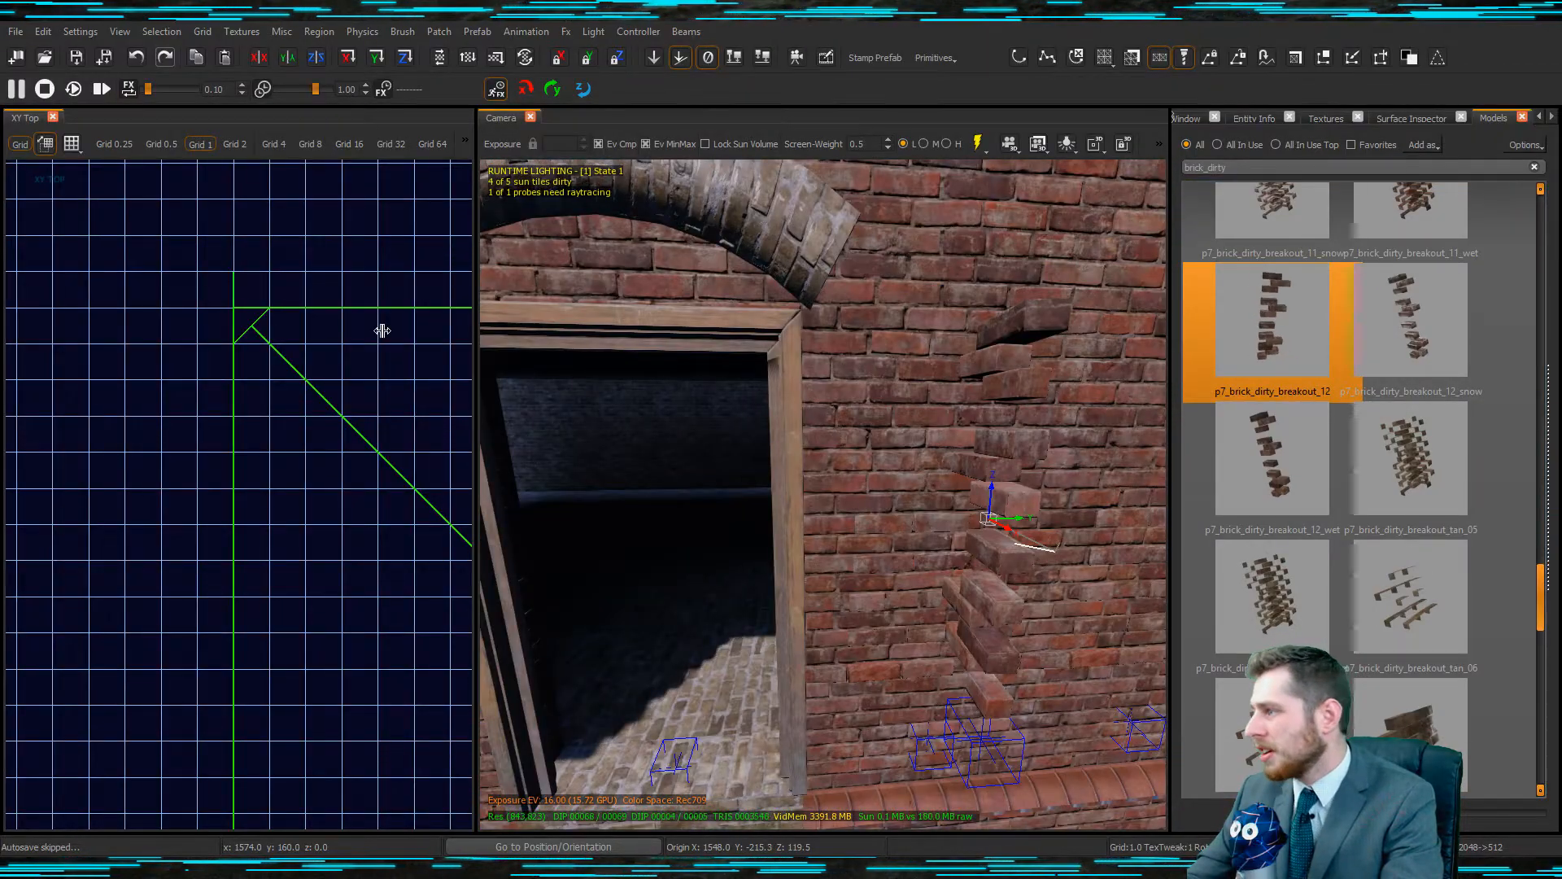
pyautogui.scroll(-6, 382, 330)
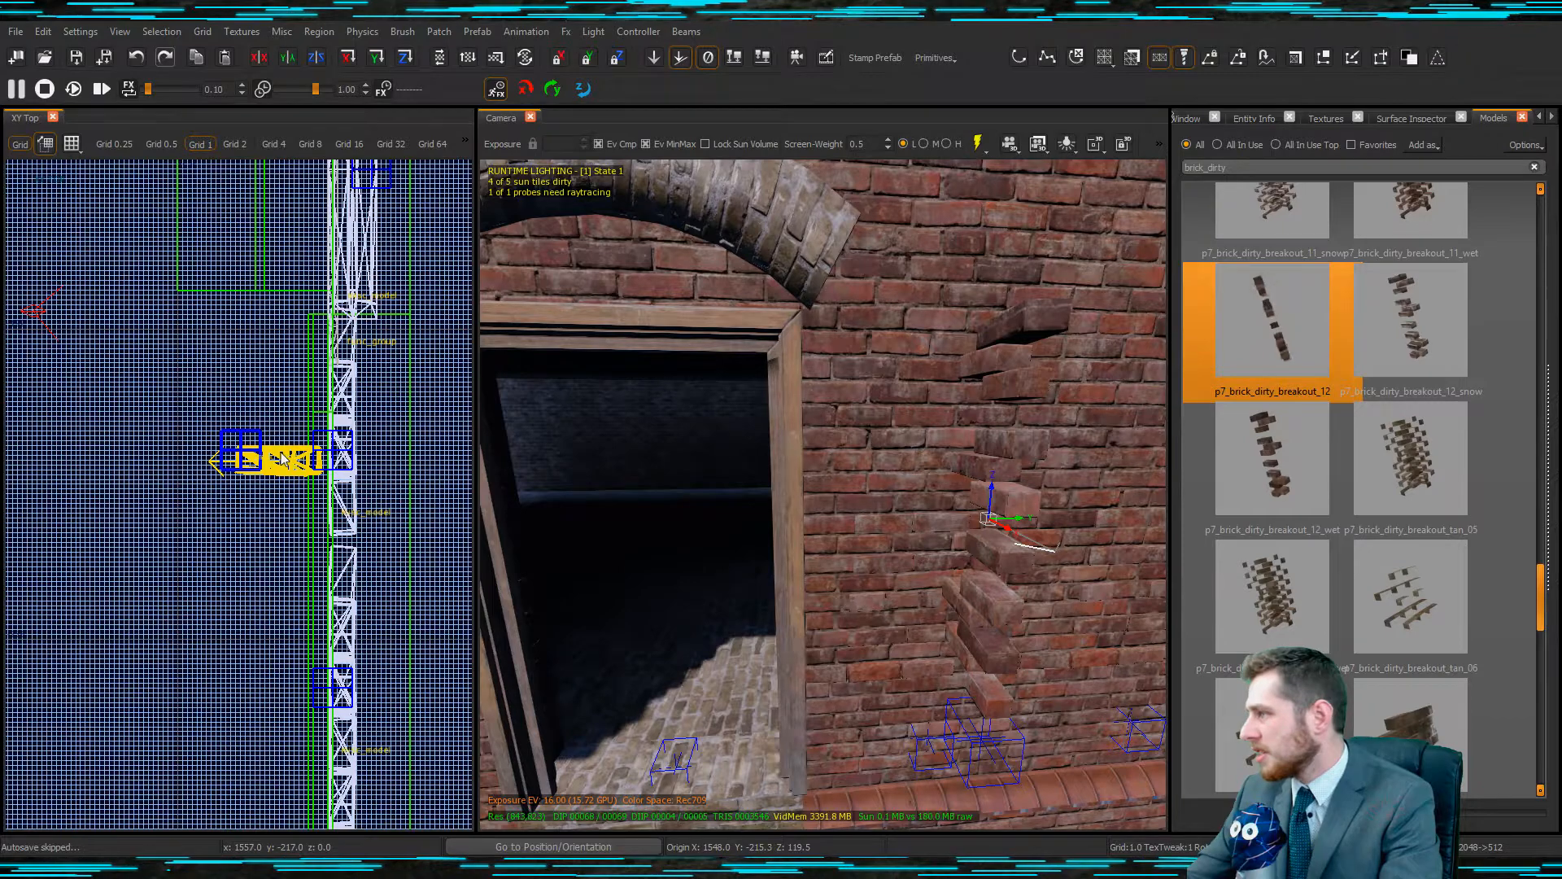
pyautogui.moveTo(282, 460); pyautogui.dragTo(360, 317)
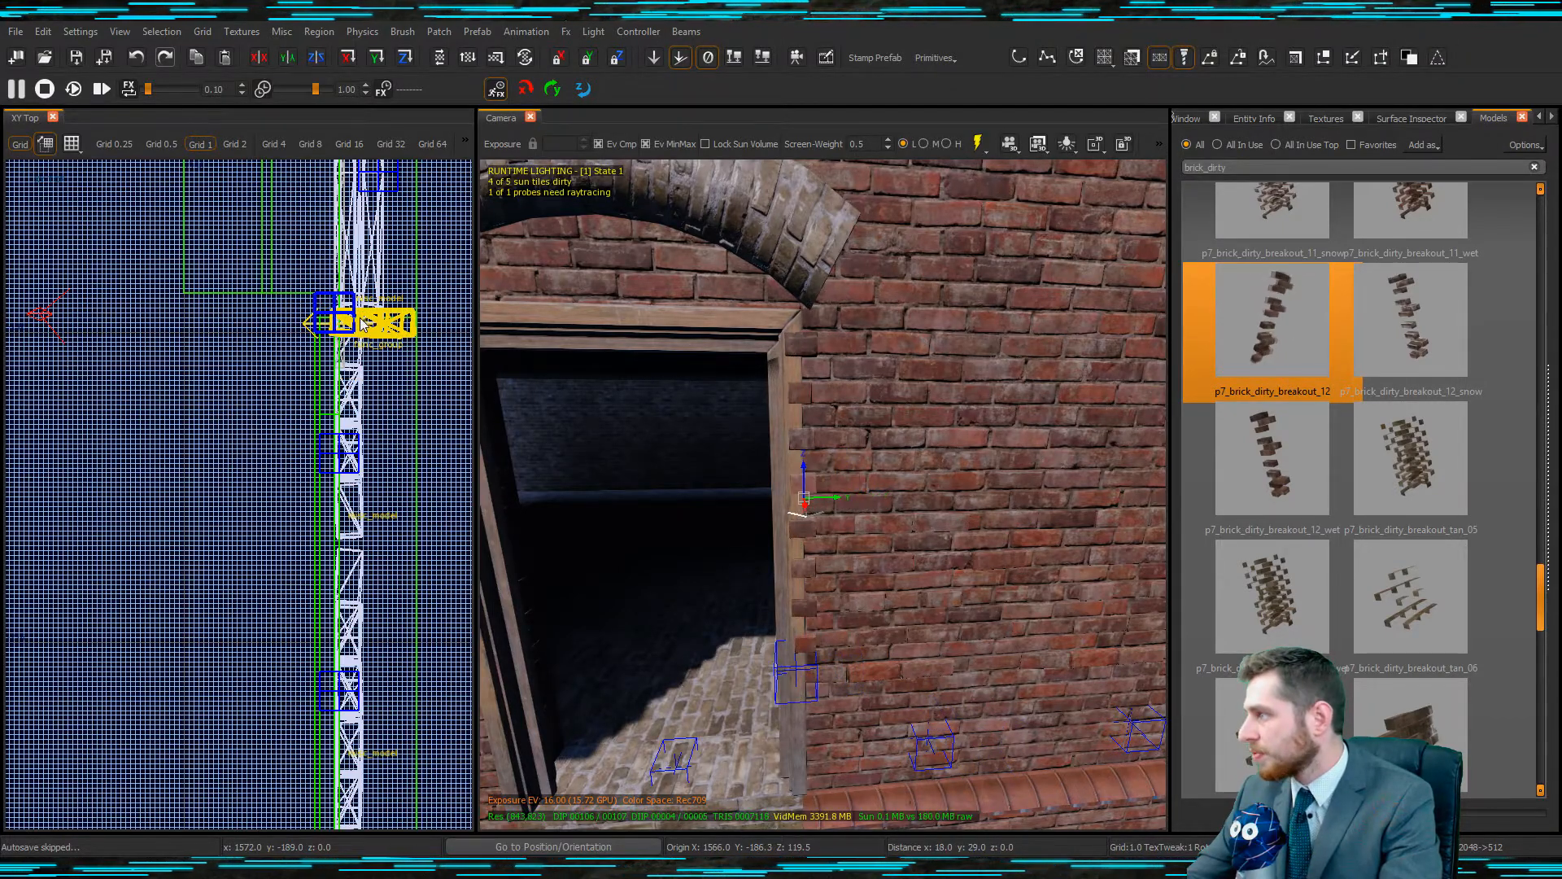
pyautogui.moveTo(822, 453); pyautogui.dragTo(785, 462, button='right')
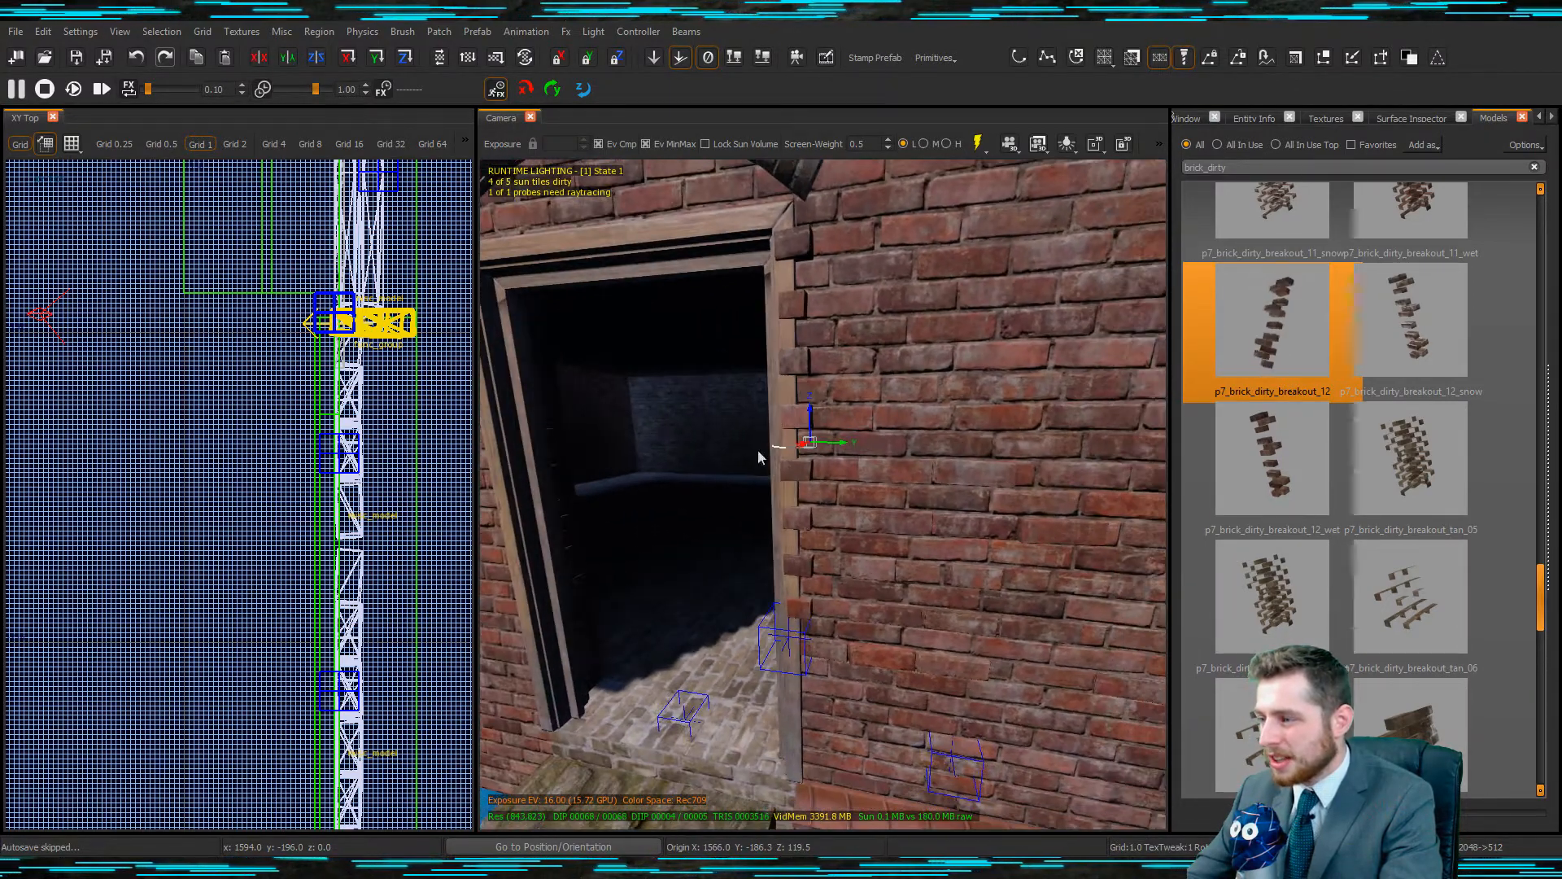
pyautogui.scroll(2, 326, 322)
pyautogui.moveTo(325, 322); pyautogui.dragTo(389, 352)
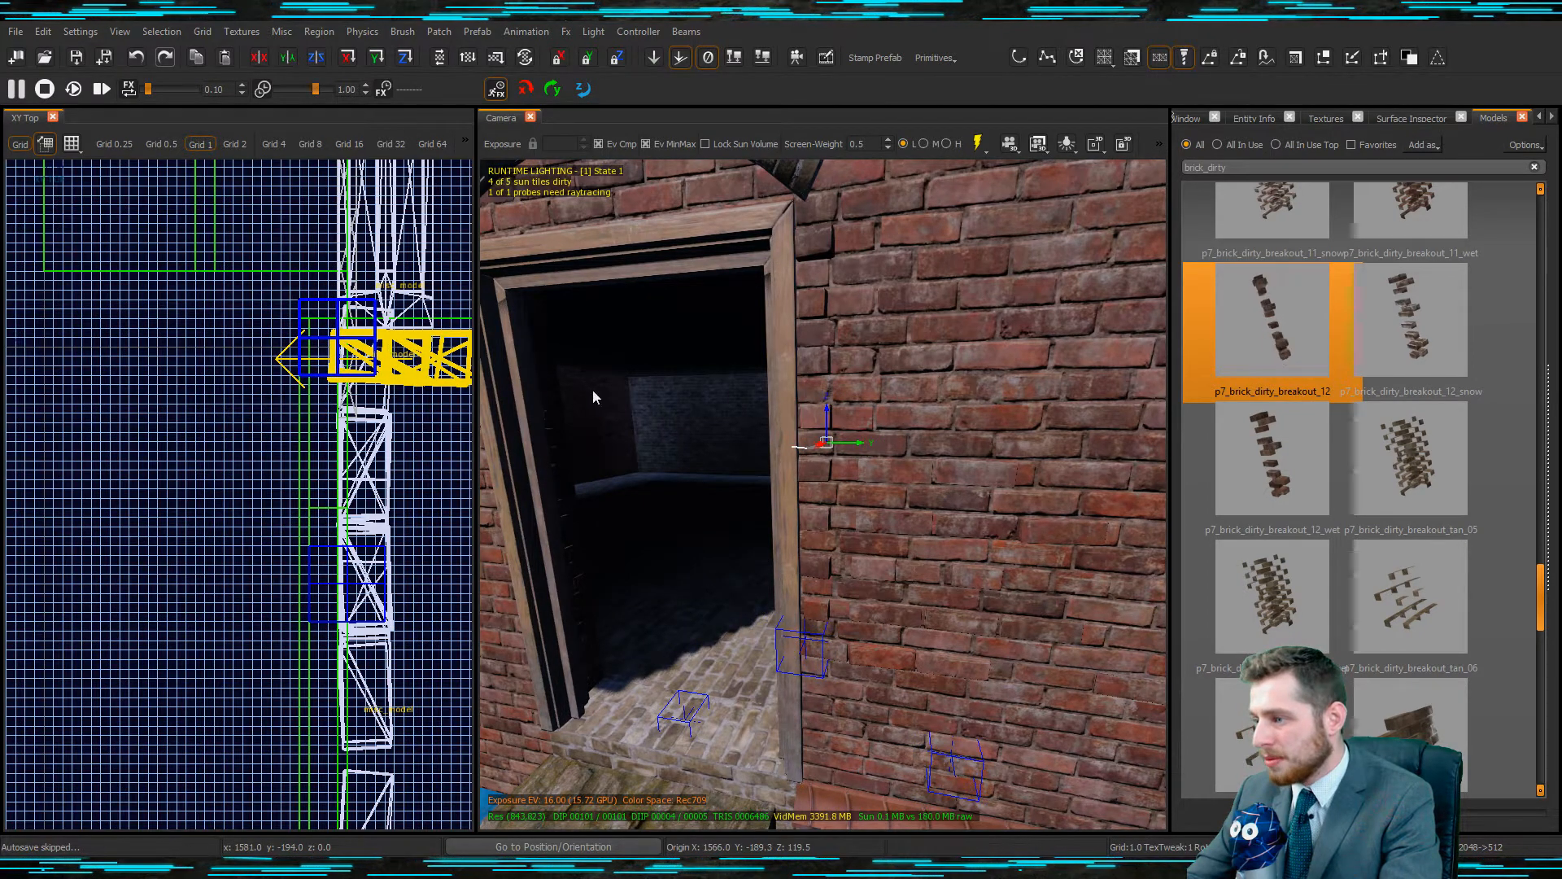
# Rotate the dirty brick column about the Z axis and realign it with the wall beside the doorway at X 1566.3, Y -189.3.
pyautogui.moveTo(773, 438); pyautogui.dragTo(776, 444, button='right')
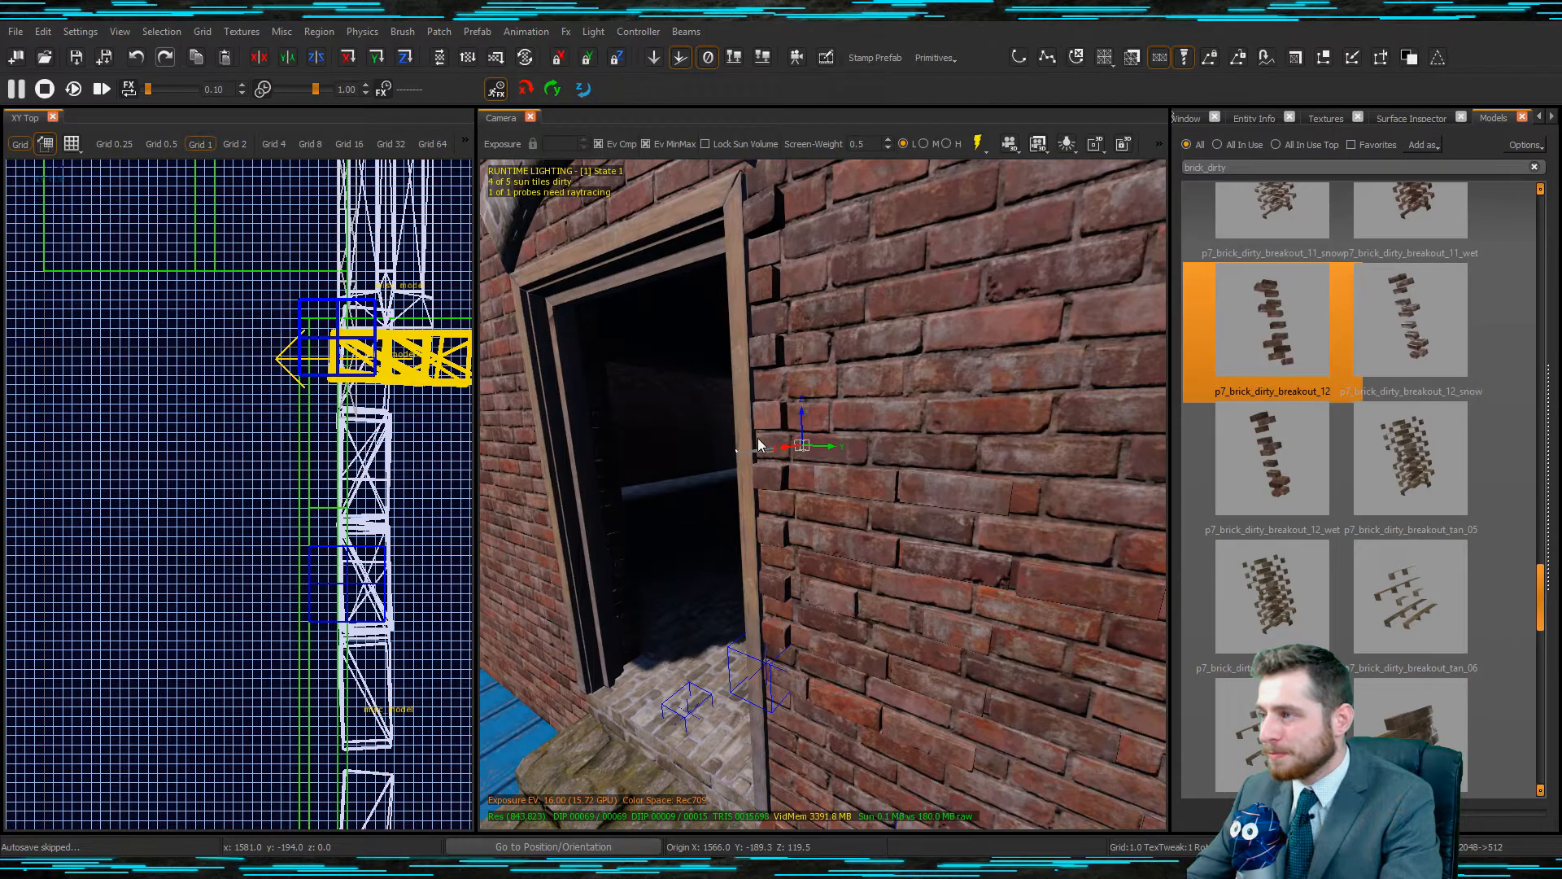
pyautogui.click(415, 57)
pyautogui.click(415, 58)
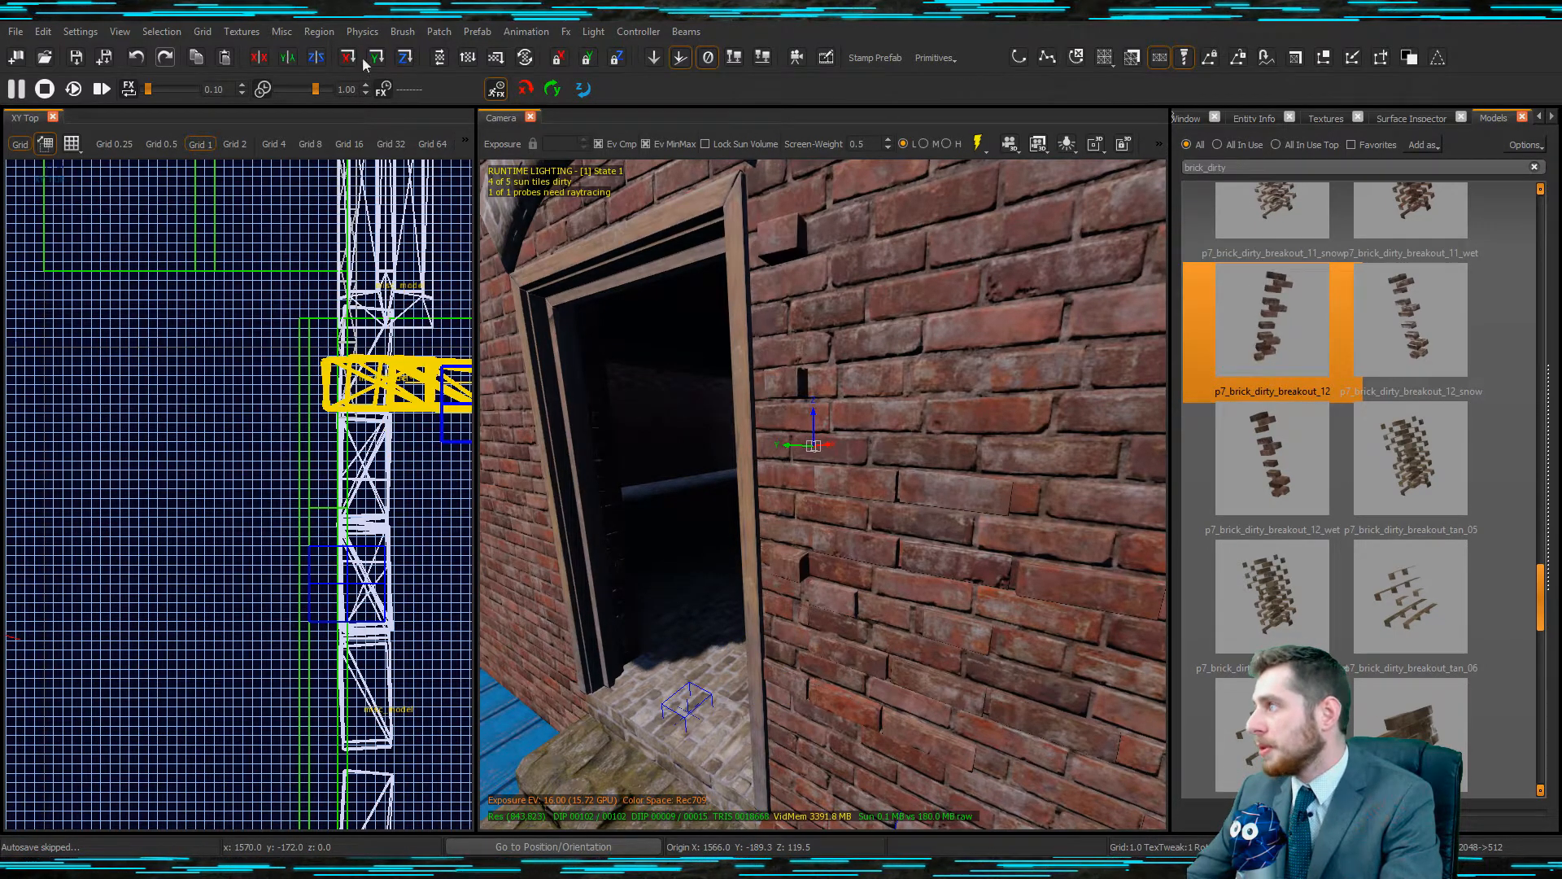
pyautogui.click(403, 59)
pyautogui.moveTo(417, 337); pyautogui.dragTo(376, 373)
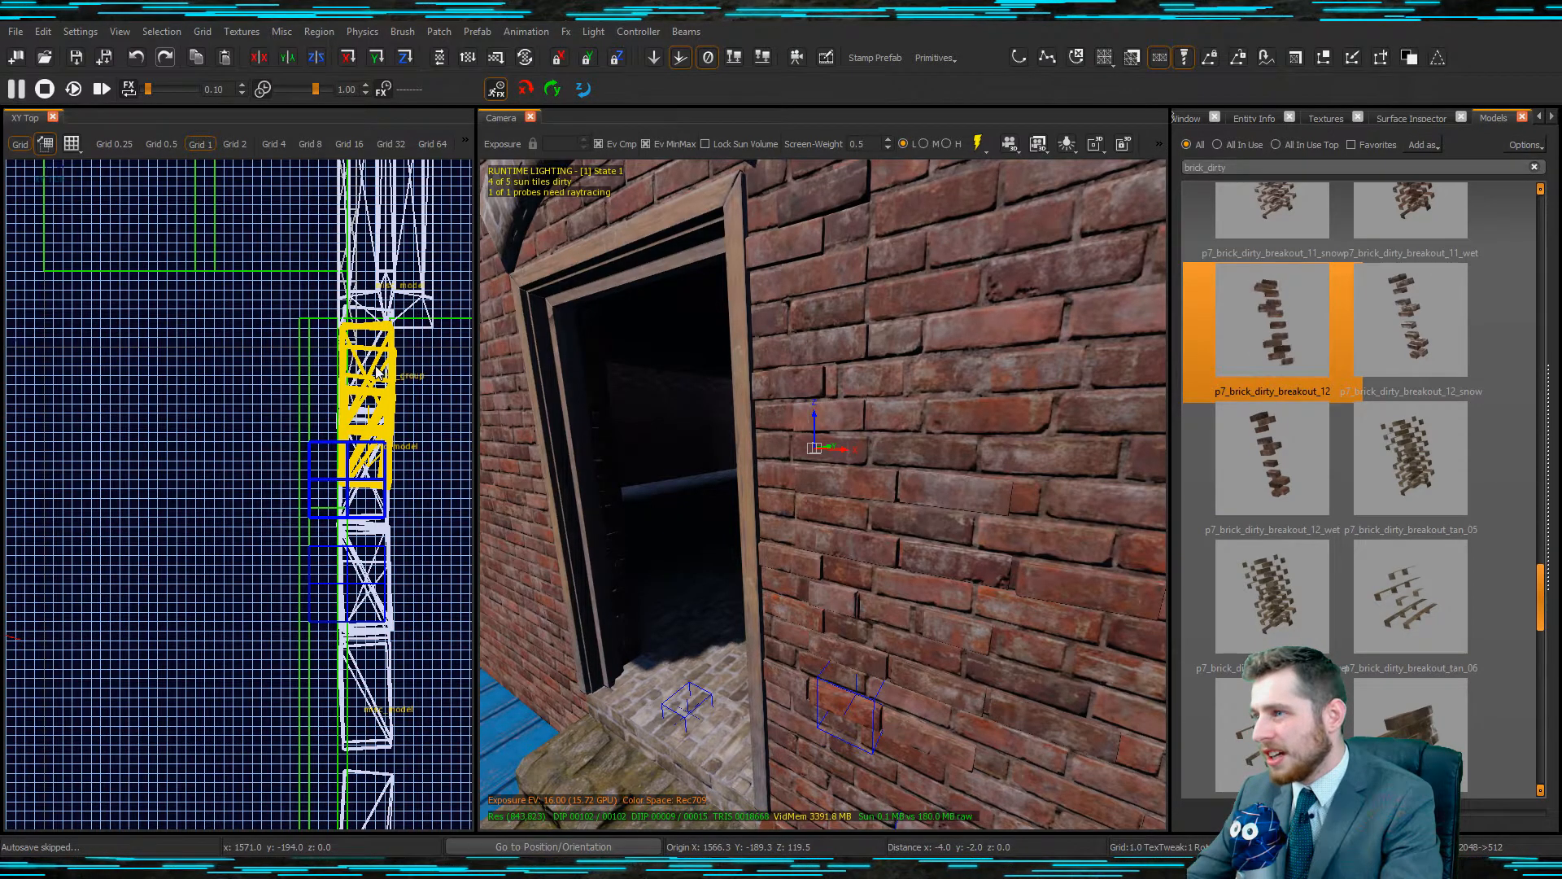
pyautogui.moveTo(744, 383)
pyautogui.mouseDown(button='right')
pyautogui.moveTo(729, 423)
pyautogui.moveTo(729, 391)
pyautogui.moveTo(768, 385)
pyautogui.moveTo(700, 387)
pyautogui.moveTo(733, 407)
pyautogui.moveTo(782, 402)
pyautogui.moveTo(700, 402)
pyautogui.moveTo(757, 406)
pyautogui.moveTo(732, 388)
pyautogui.moveTo(757, 389)
pyautogui.mouseUp(button='right')
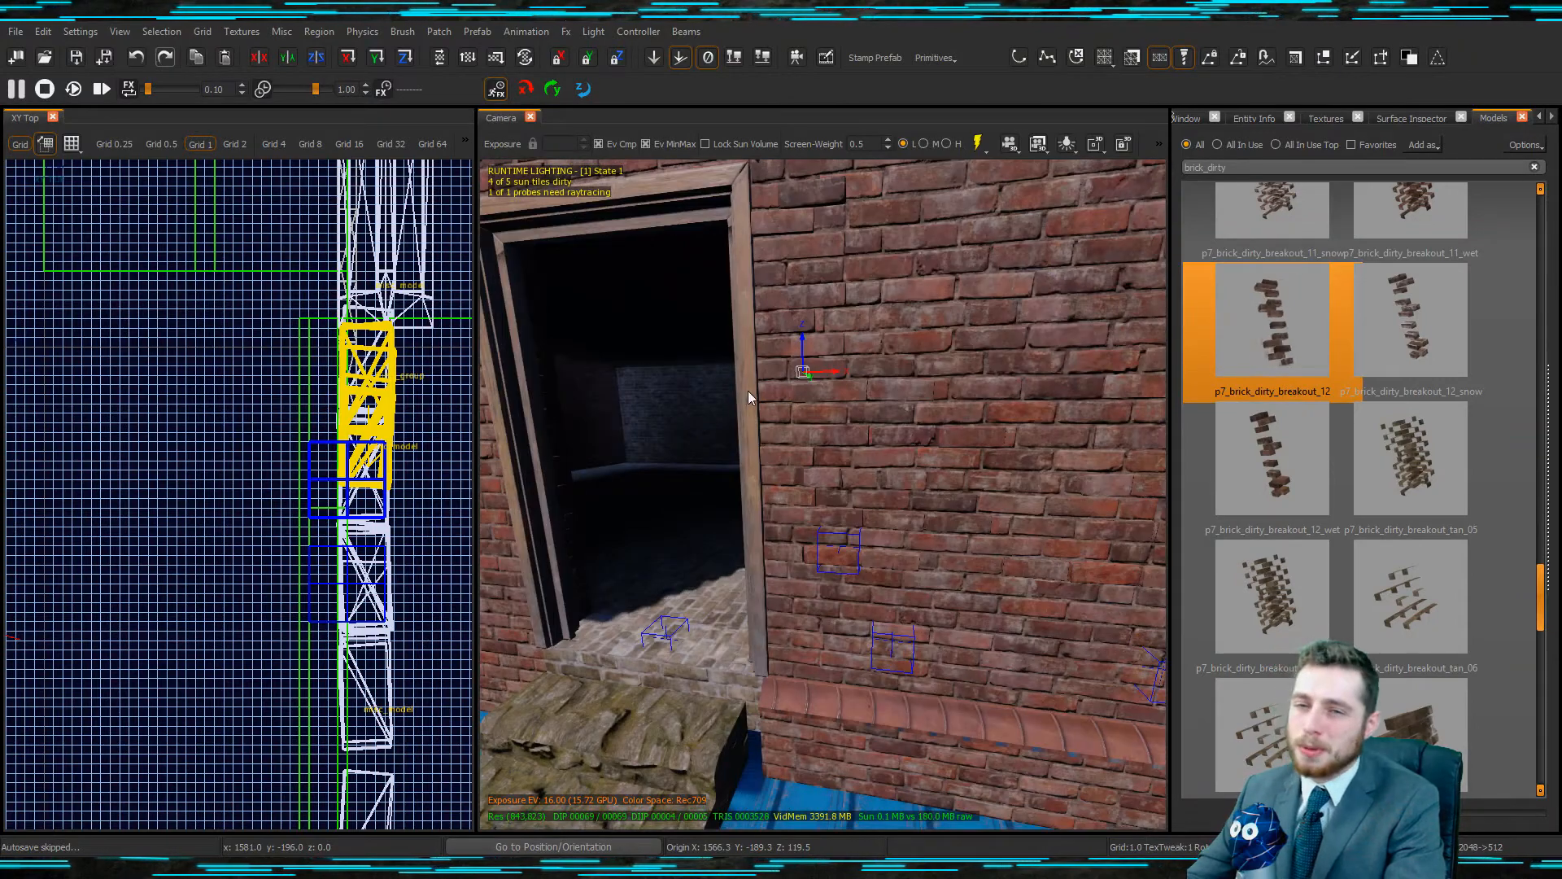
pyautogui.moveTo(803, 404)
pyautogui.mouseDown(button='right')
pyautogui.moveTo(745, 399)
pyautogui.moveTo(822, 399)
pyautogui.moveTo(765, 404)
pyautogui.moveTo(803, 405)
pyautogui.mouseUp(button='right')
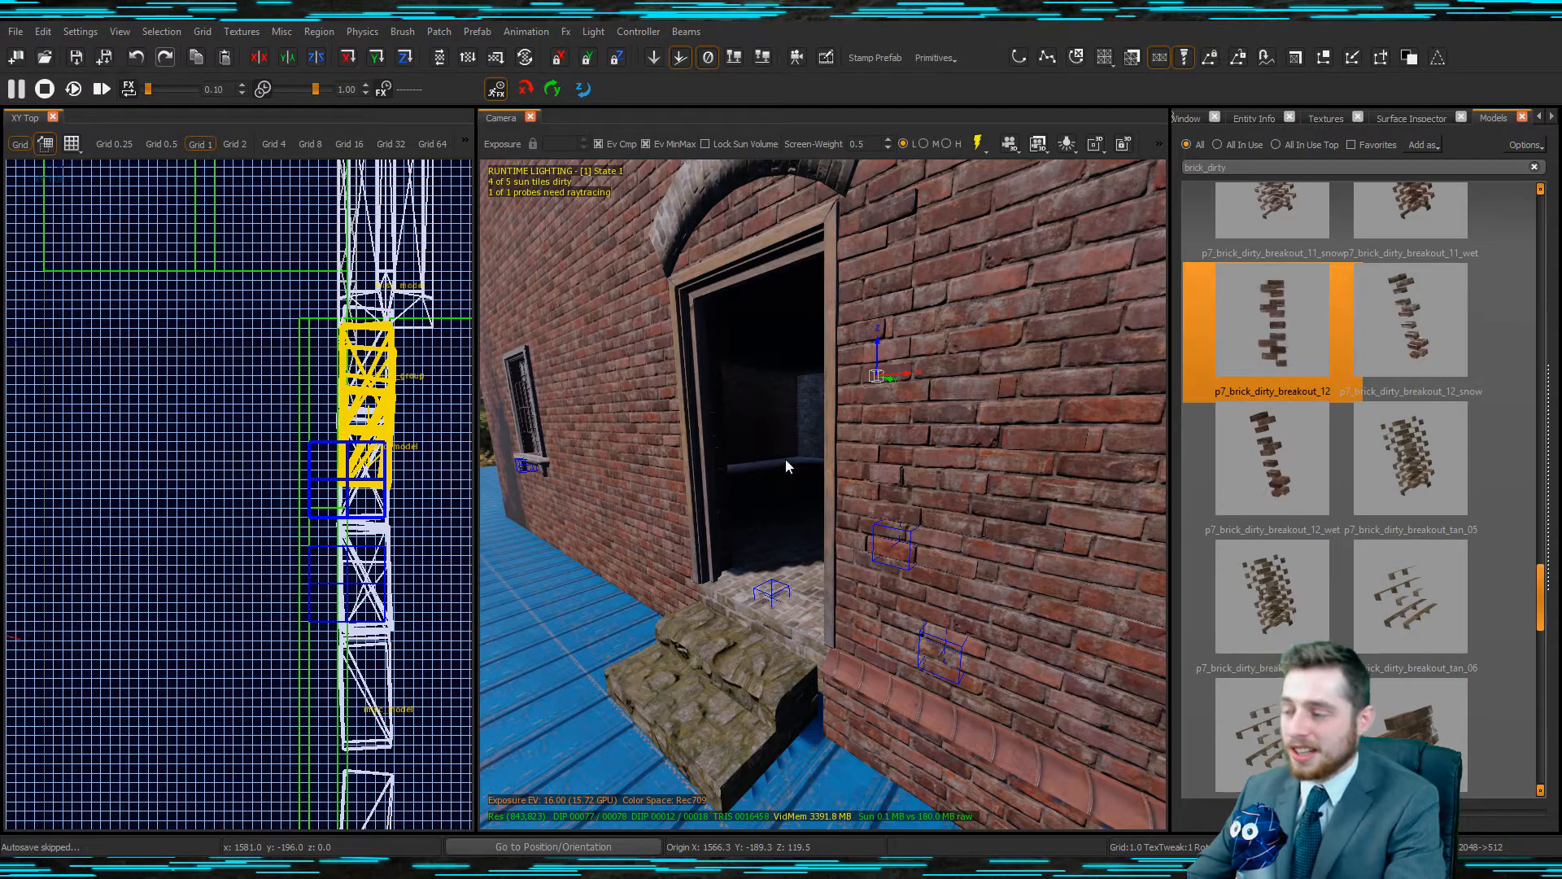
pyautogui.moveTo(778, 467)
pyautogui.mouseDown(button='right')
pyautogui.moveTo(802, 472)
pyautogui.moveTo(782, 463)
pyautogui.mouseUp(button='right')
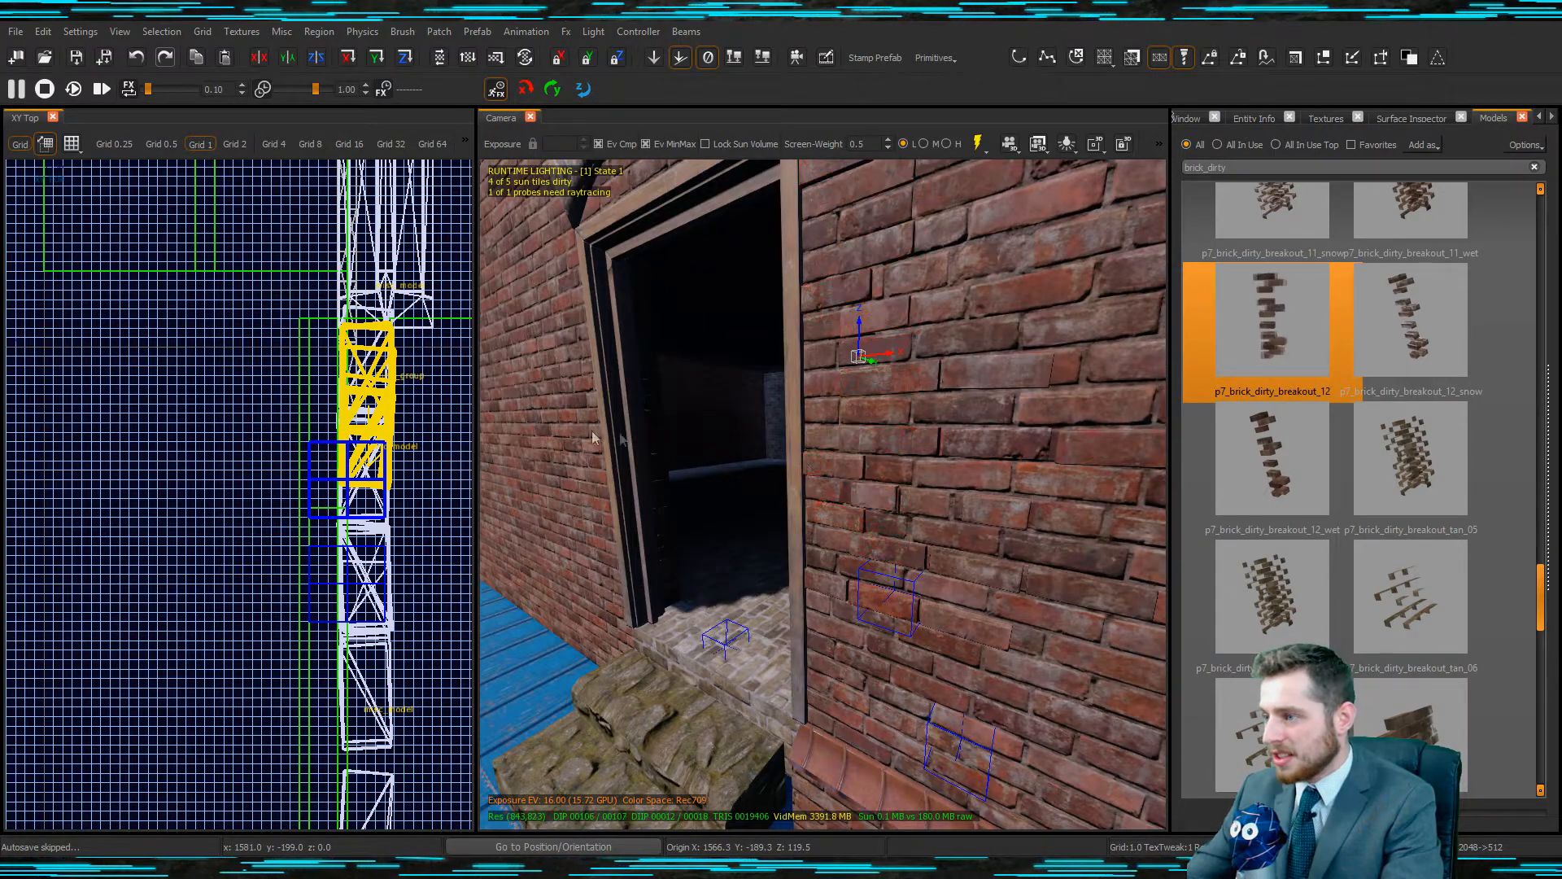
# Remove the wooden door frame and shift the dirty brick column to the exposed wall edge at X 1566.3, Y -187.3.
pyautogui.moveTo(895, 471); pyautogui.dragTo(843, 498, button='right')
pyautogui.press('Escape')
pyautogui.keyDown('shift'); pyautogui.click(806, 486); pyautogui.keyUp('shift')
pyautogui.press('BackSpace')
pyautogui.hotkey('ctrl', 'z')
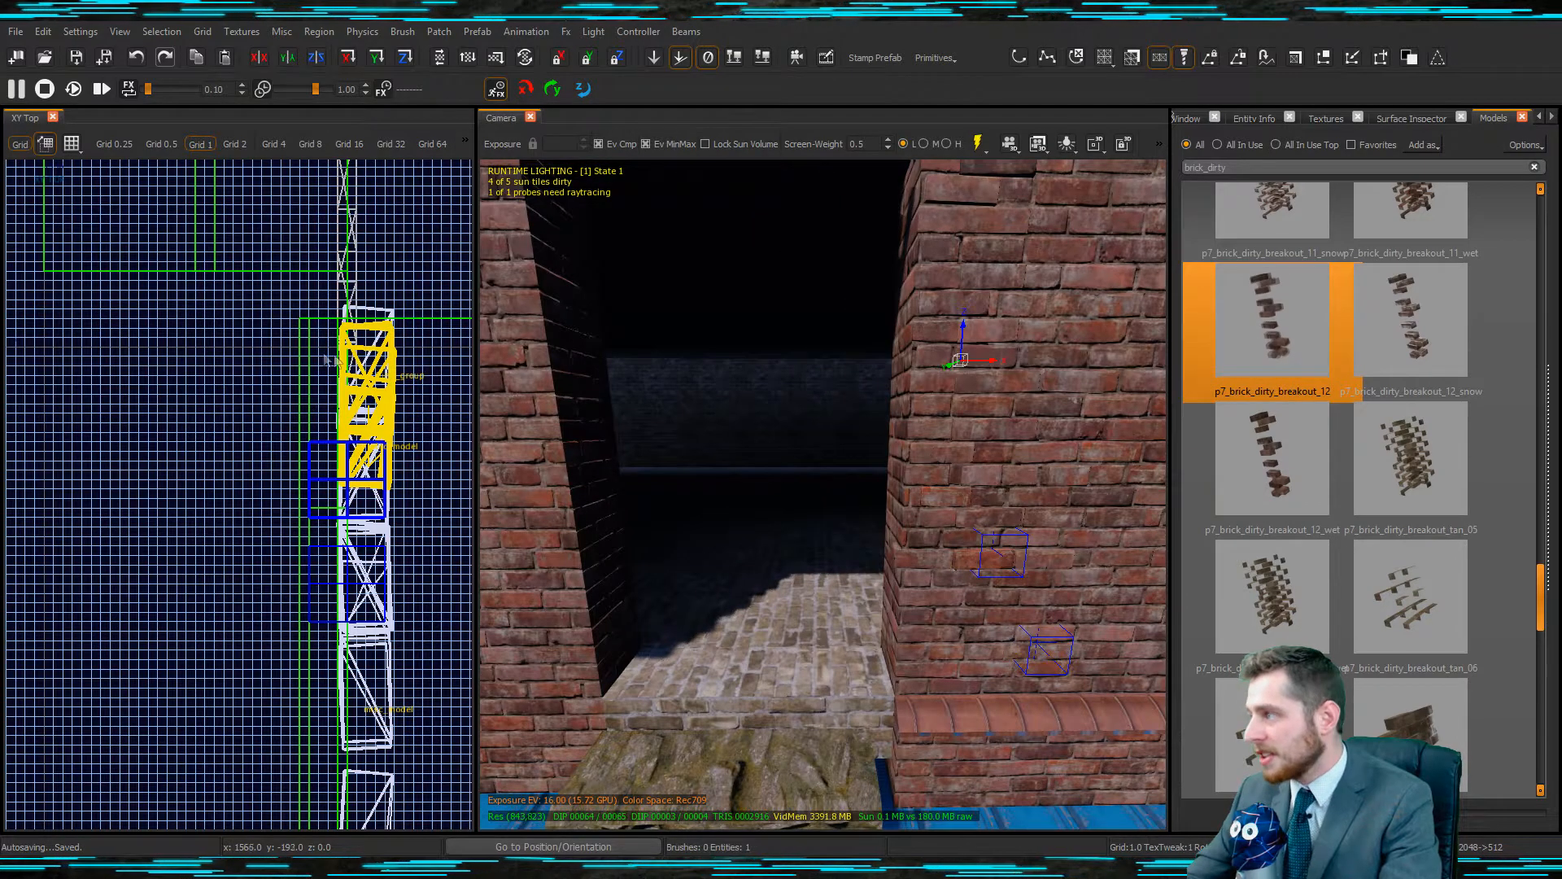
pyautogui.moveTo(370, 361); pyautogui.dragTo(377, 343)
pyautogui.moveTo(667, 423); pyautogui.dragTo(704, 425, button='right')
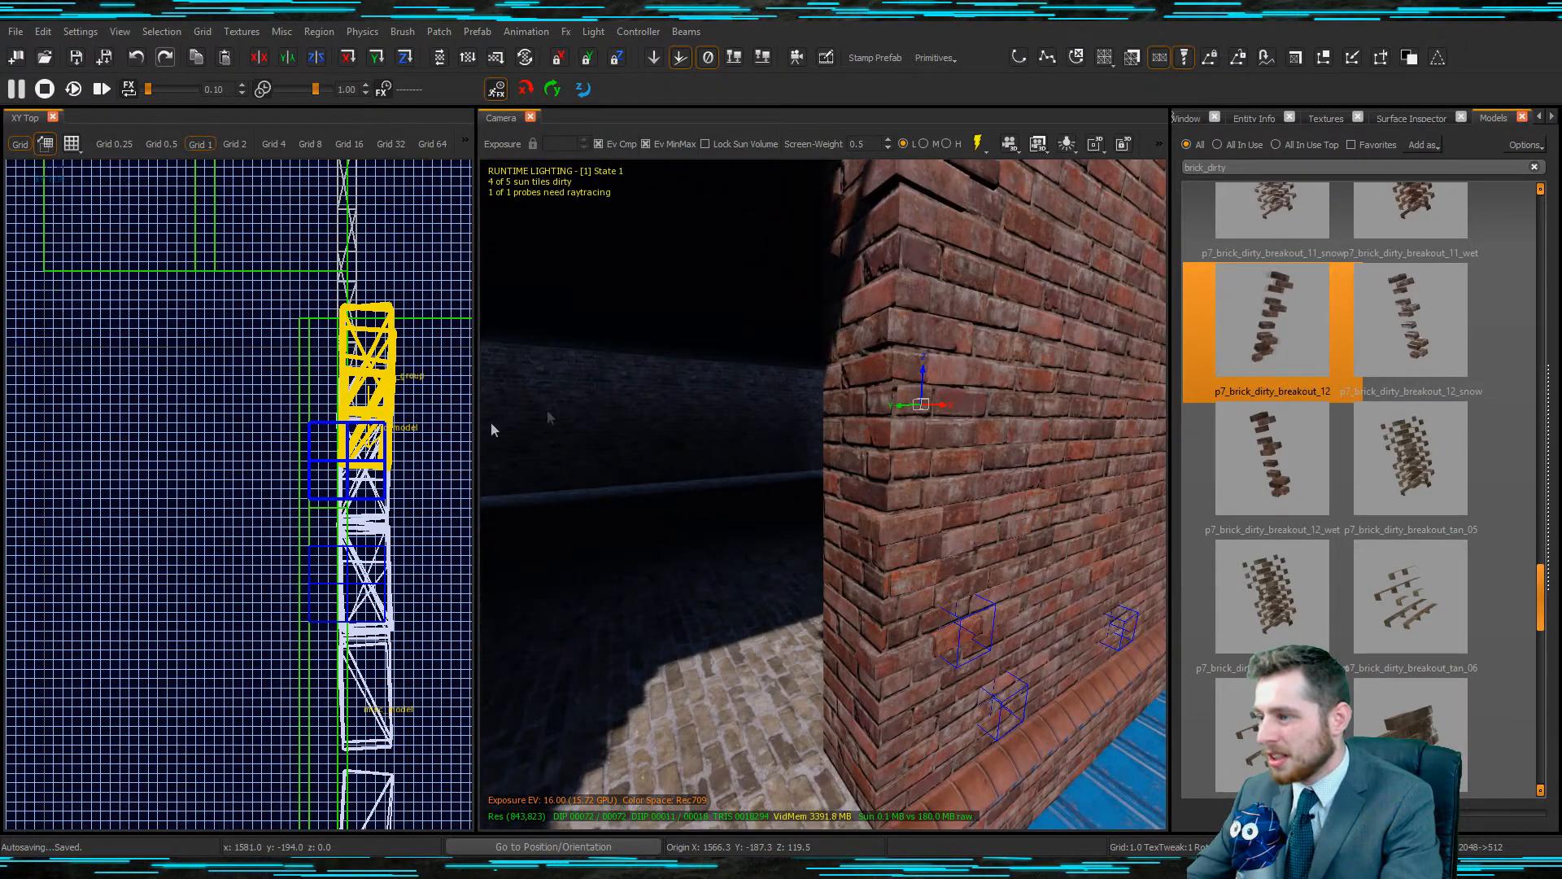
# Duplicate the brick column and fit the copy, rotated 180 degrees about Z, on the wall's inner side at X 1577.8, Y -188.
pyautogui.scroll(-4, 275, 420)
pyautogui.scroll(3, 350, 408)
pyautogui.press('space')
pyautogui.moveTo(273, 416); pyautogui.dragTo(364, 409)
pyautogui.doubleClick(405, 58)
pyautogui.moveTo(389, 423); pyautogui.dragTo(372, 384)
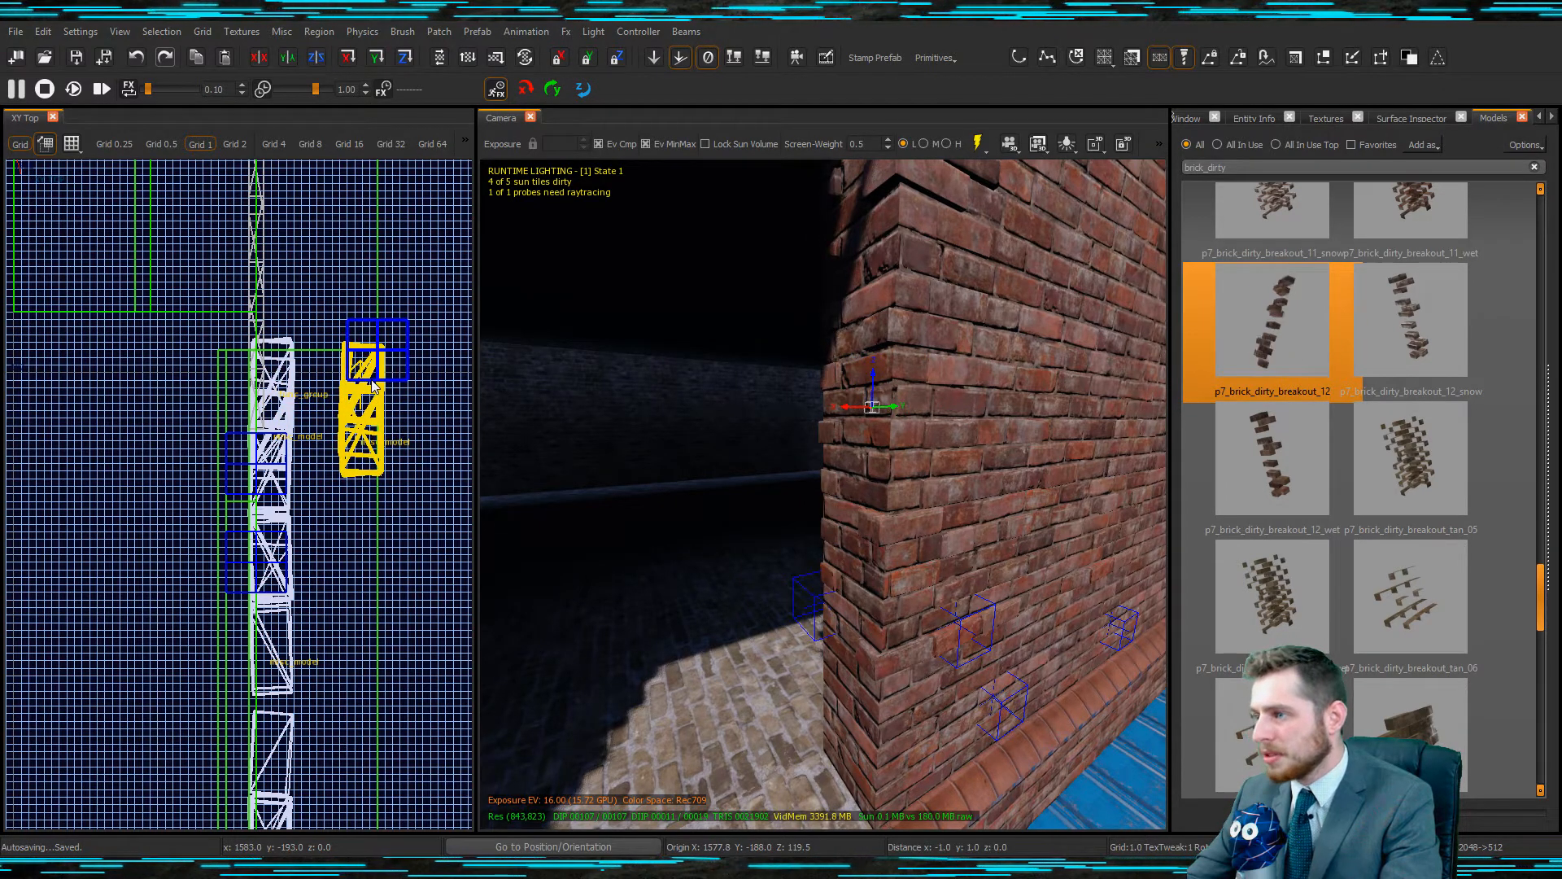
pyautogui.moveTo(732, 439); pyautogui.dragTo(907, 433, button='right')
pyautogui.press('Escape')
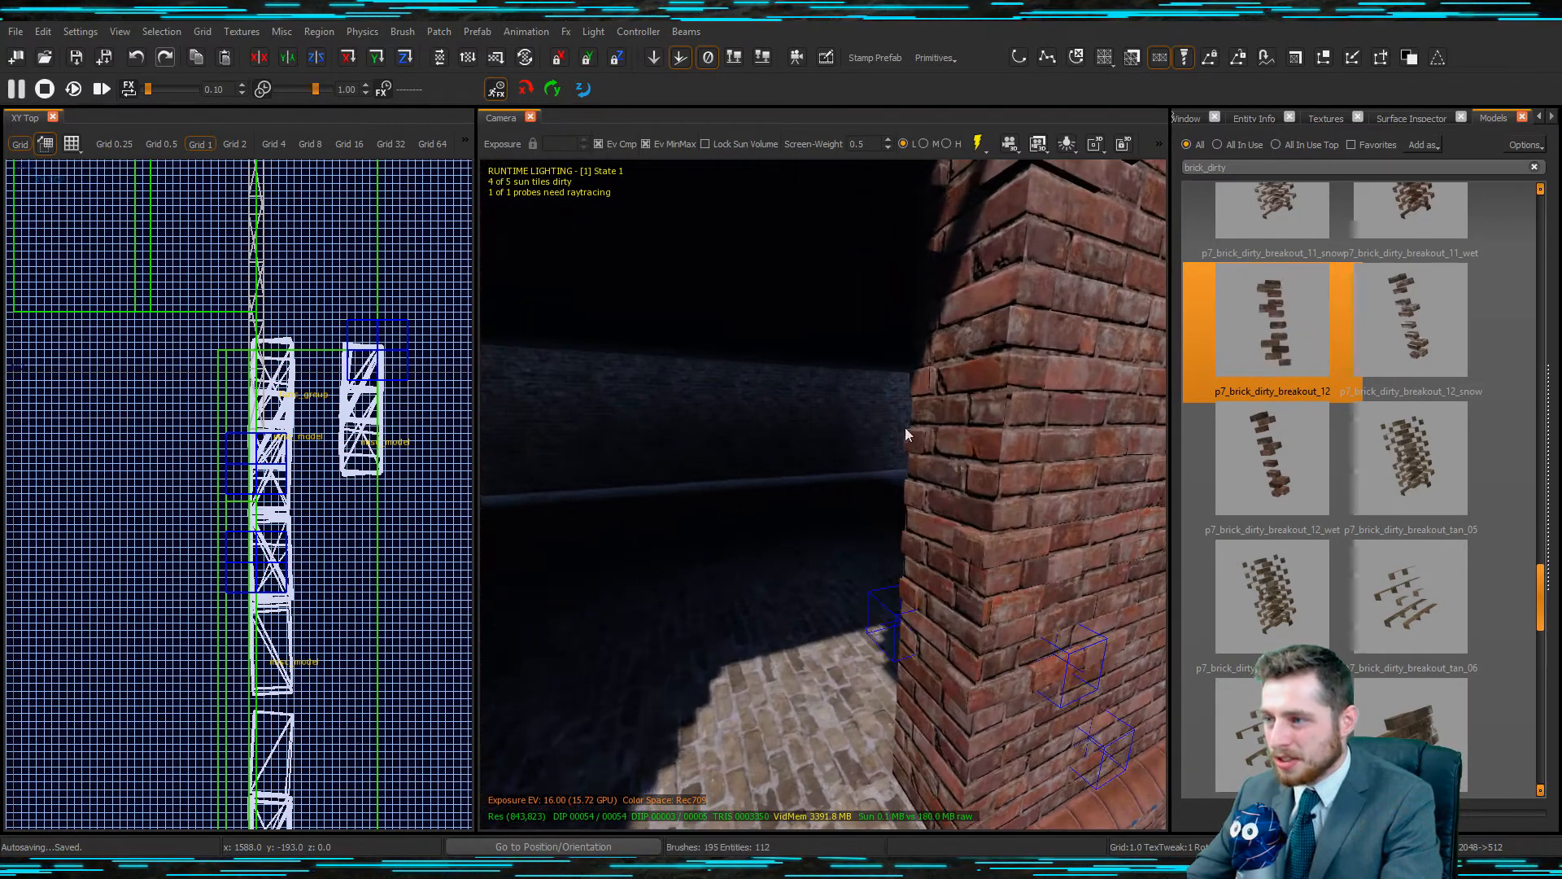
# Examine the doorway's brick edges by highlighting the wall and both breakout columns, and set the grid size to 0.5.
pyautogui.moveTo(931, 537); pyautogui.dragTo(861, 541, button='right')
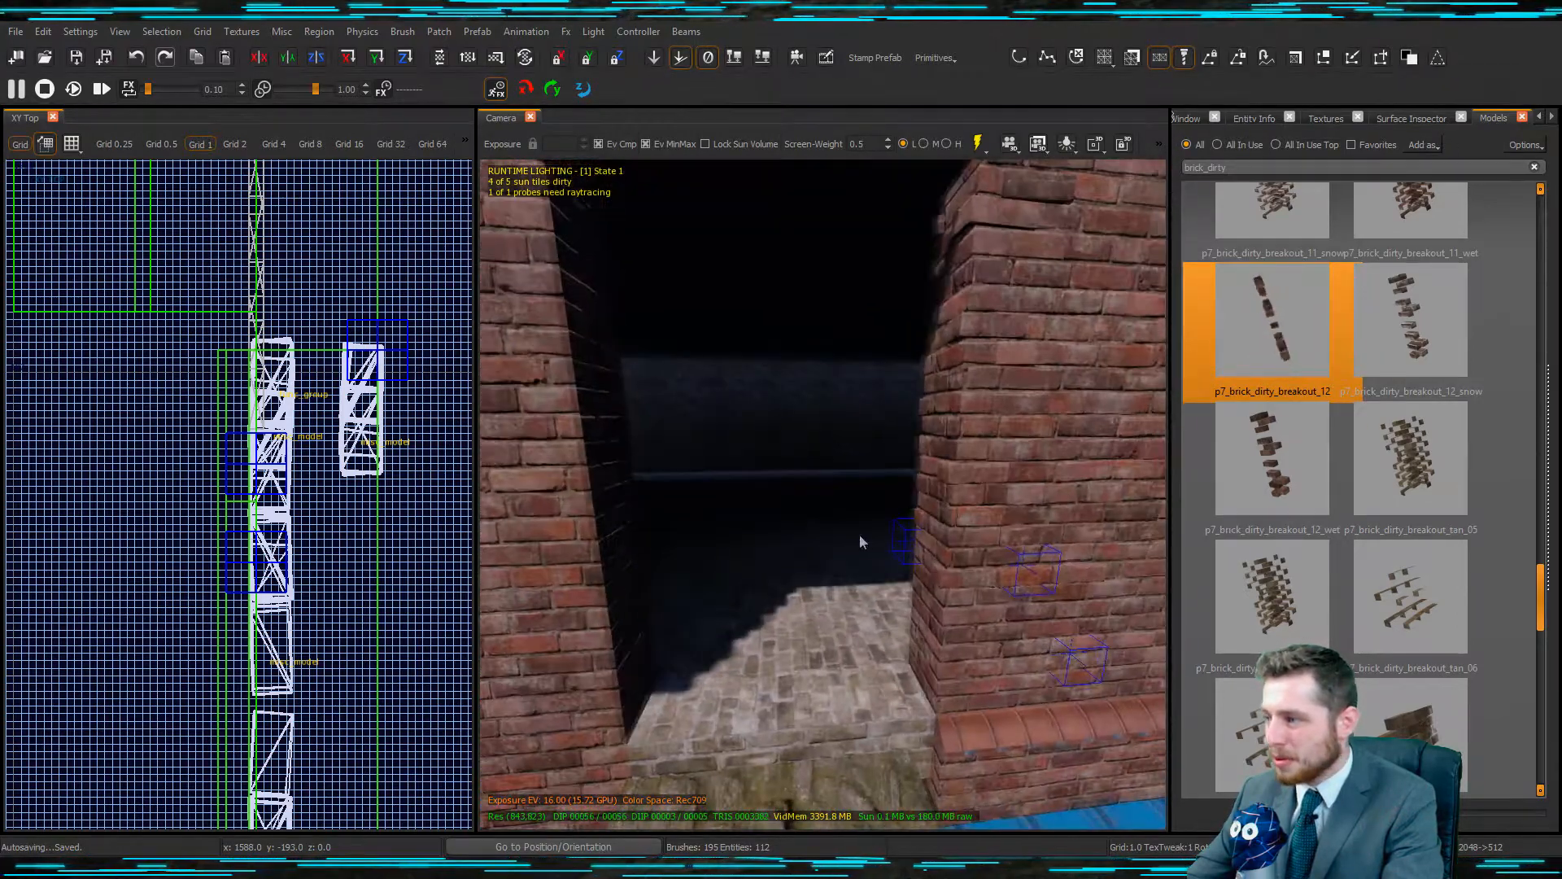
pyautogui.moveTo(969, 334); pyautogui.dragTo(953, 388, button='right')
pyautogui.moveTo(903, 533)
pyautogui.mouseDown(button='right')
pyautogui.moveTo(809, 519)
pyautogui.moveTo(748, 486)
pyautogui.moveTo(816, 513)
pyautogui.mouseUp(button='right')
pyautogui.keyDown('shift'); pyautogui.click(809, 519); pyautogui.keyUp('shift')
pyautogui.press('Escape')
pyautogui.keyDown('shift'); pyautogui.click(749, 487); pyautogui.keyUp('shift')
pyautogui.press('Escape')
pyautogui.keyDown('shift'); pyautogui.click(994, 464); pyautogui.keyUp('shift')
pyautogui.keyDown('shift'); pyautogui.click(986, 424); pyautogui.keyUp('shift')
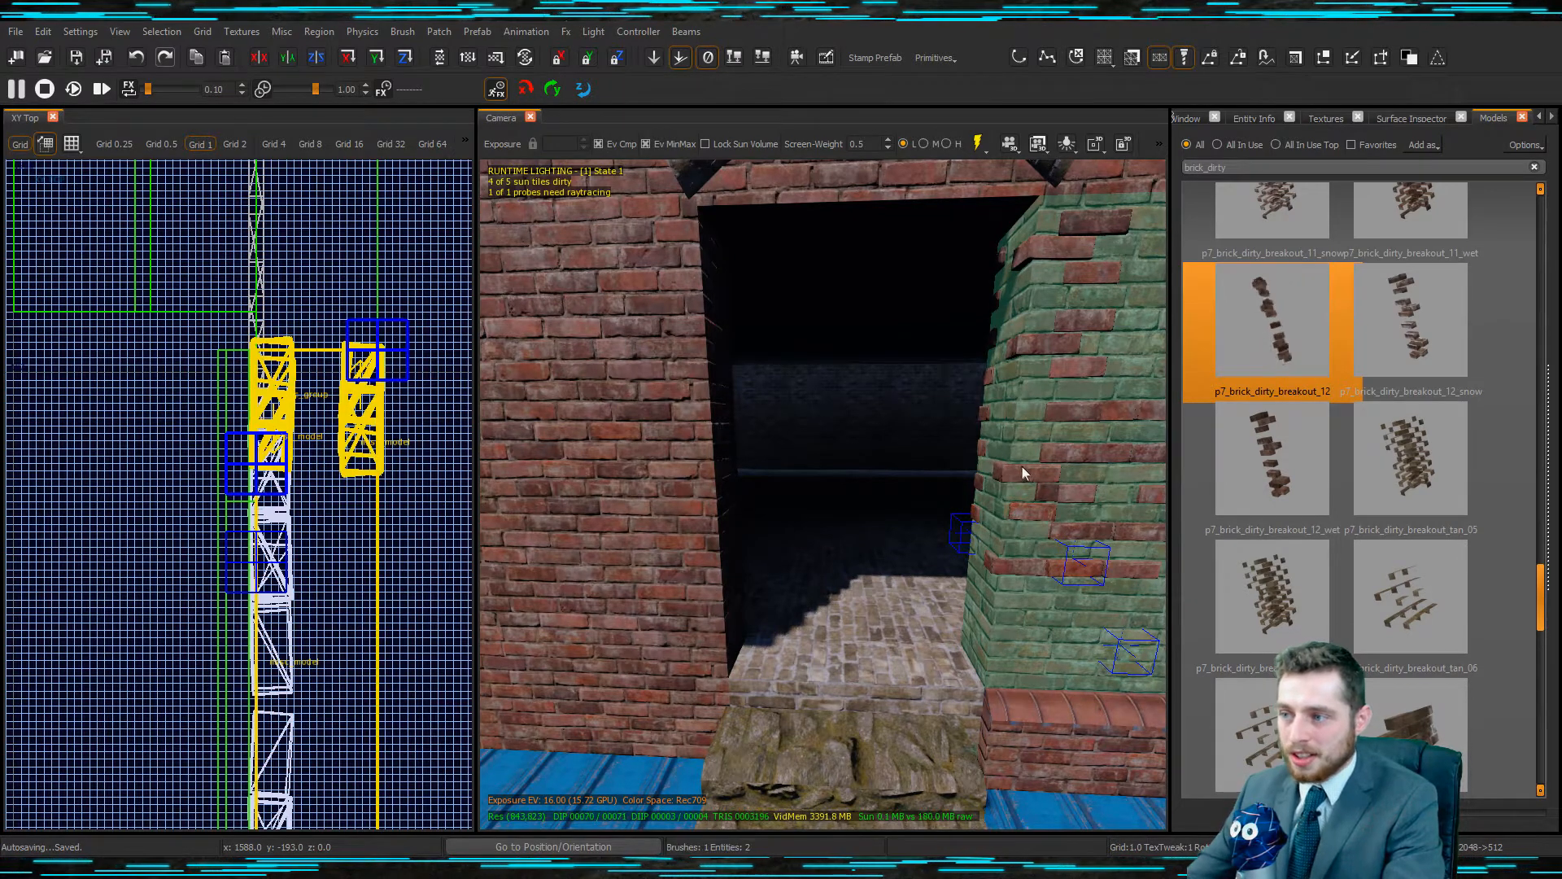
pyautogui.press('`')
pyautogui.press('Escape')
pyautogui.moveTo(1014, 466); pyautogui.dragTo(979, 417, button='right')
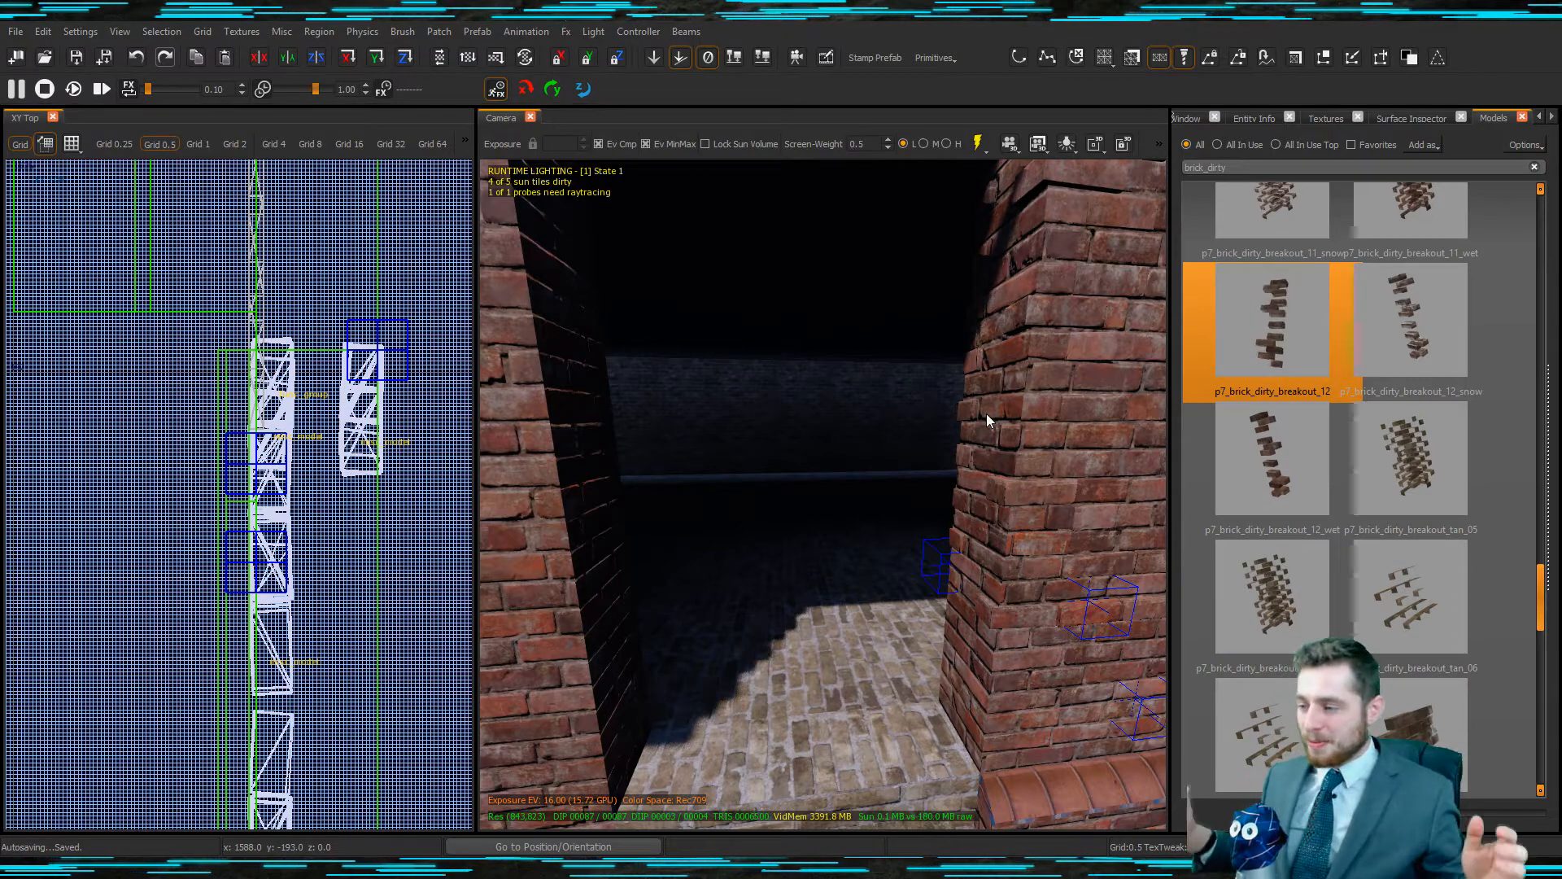
# Compare the doorway's plain brick wall edge with the opposite edge covered by breakout columns.
pyautogui.click(529, 483)
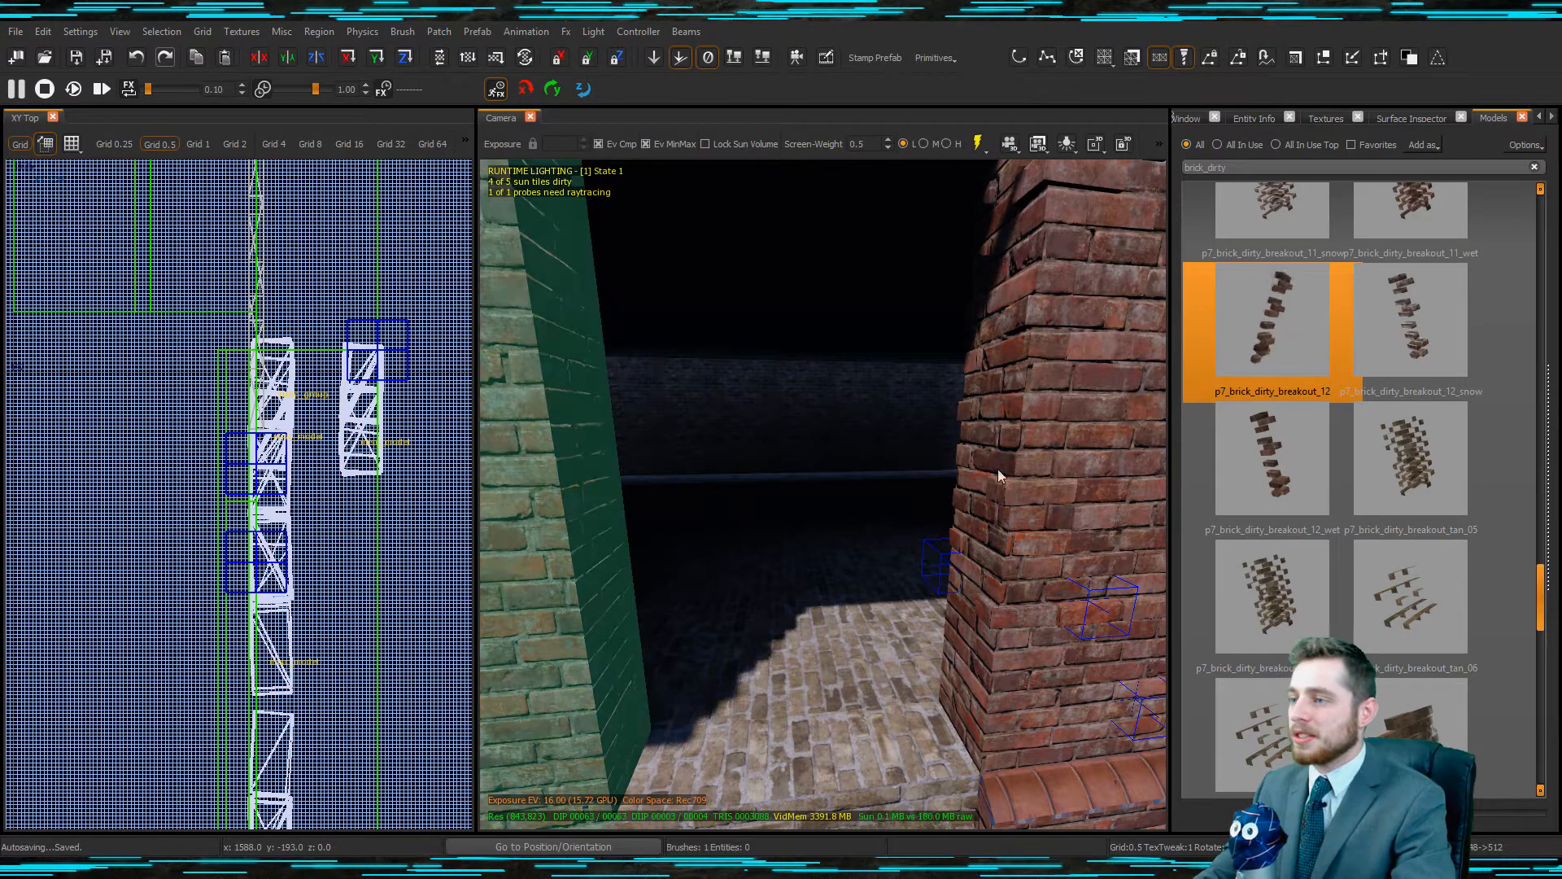
pyautogui.keyDown('shift'); pyautogui.click(1032, 462); pyautogui.keyUp('shift')
pyautogui.press('Escape')
pyautogui.moveTo(1032, 462); pyautogui.dragTo(953, 480, button='right')
# Browse the remaining "brick_dirty" models and view the brick wall around the barred window and stained corner.
pyautogui.scroll(-5, 1363, 437)
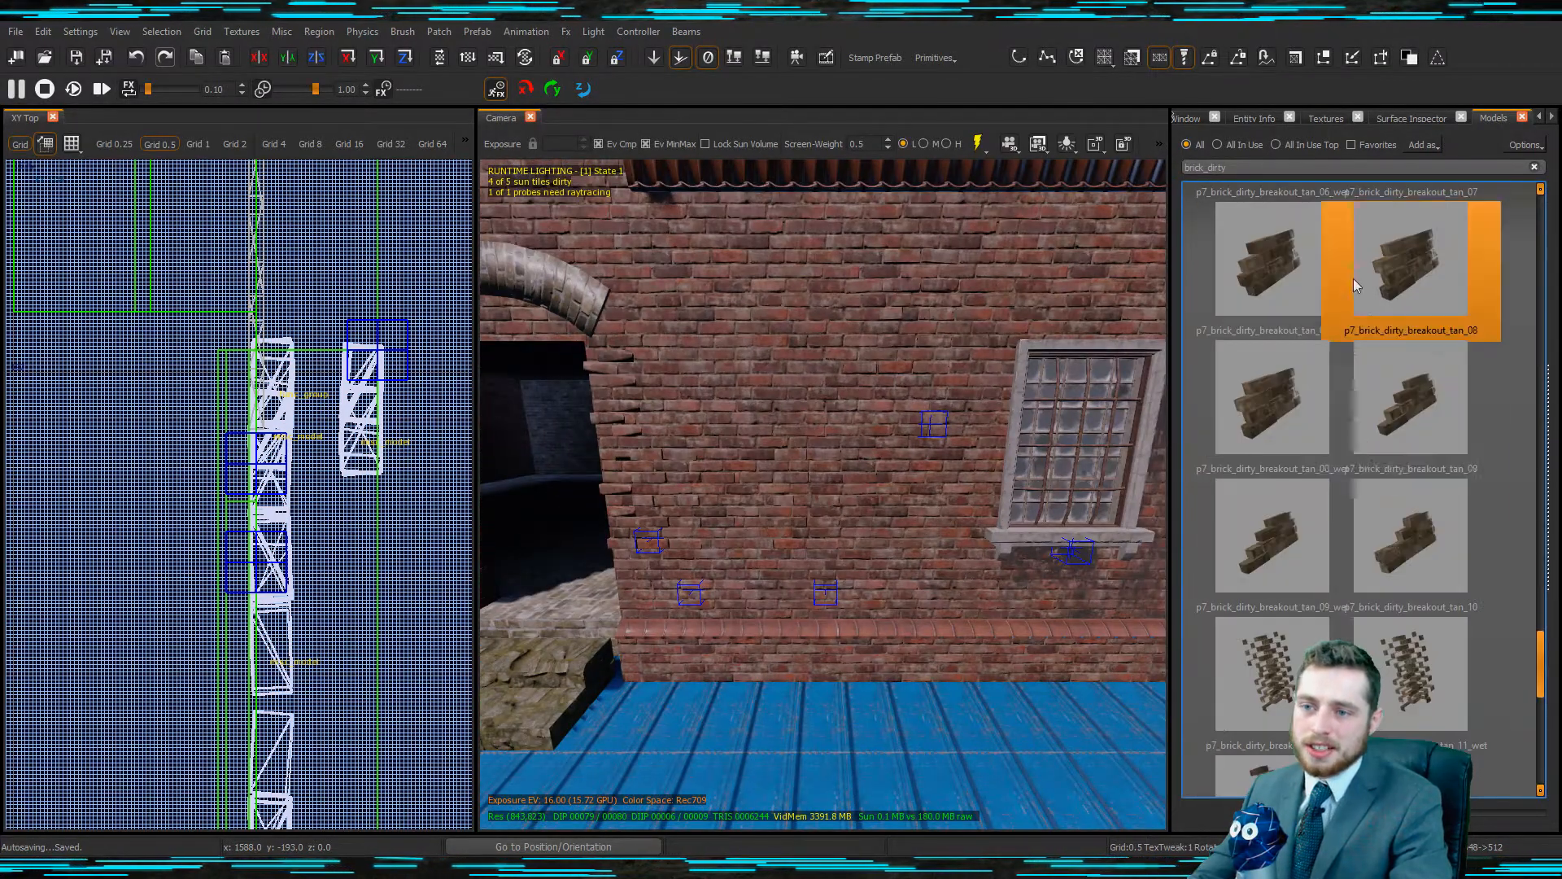
pyautogui.scroll(-5, 1372, 471)
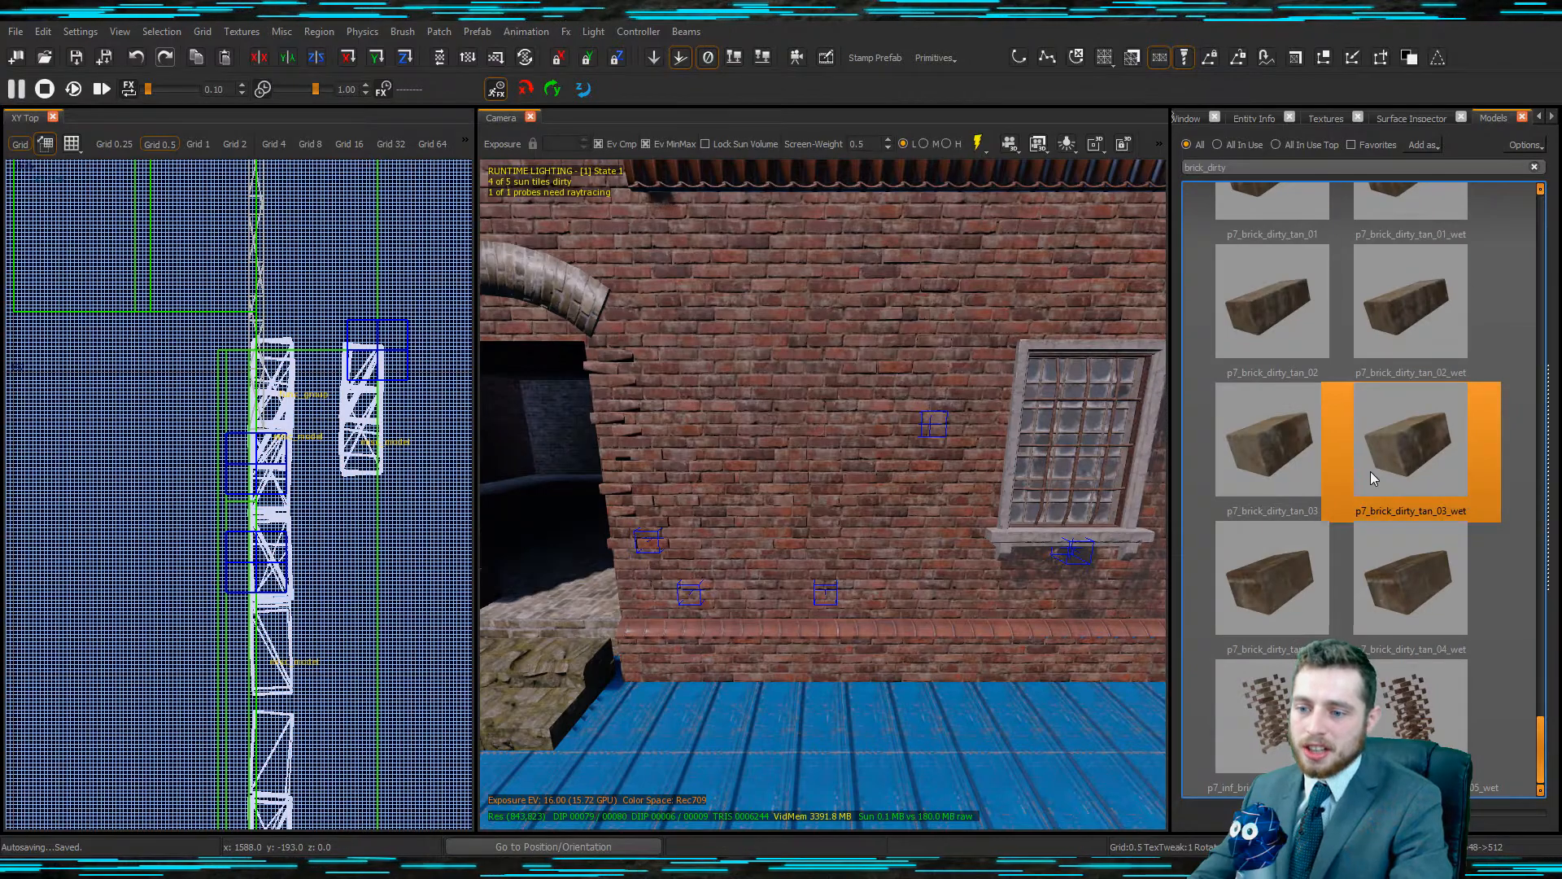
pyautogui.moveTo(1058, 432); pyautogui.dragTo(1141, 446, button='right')
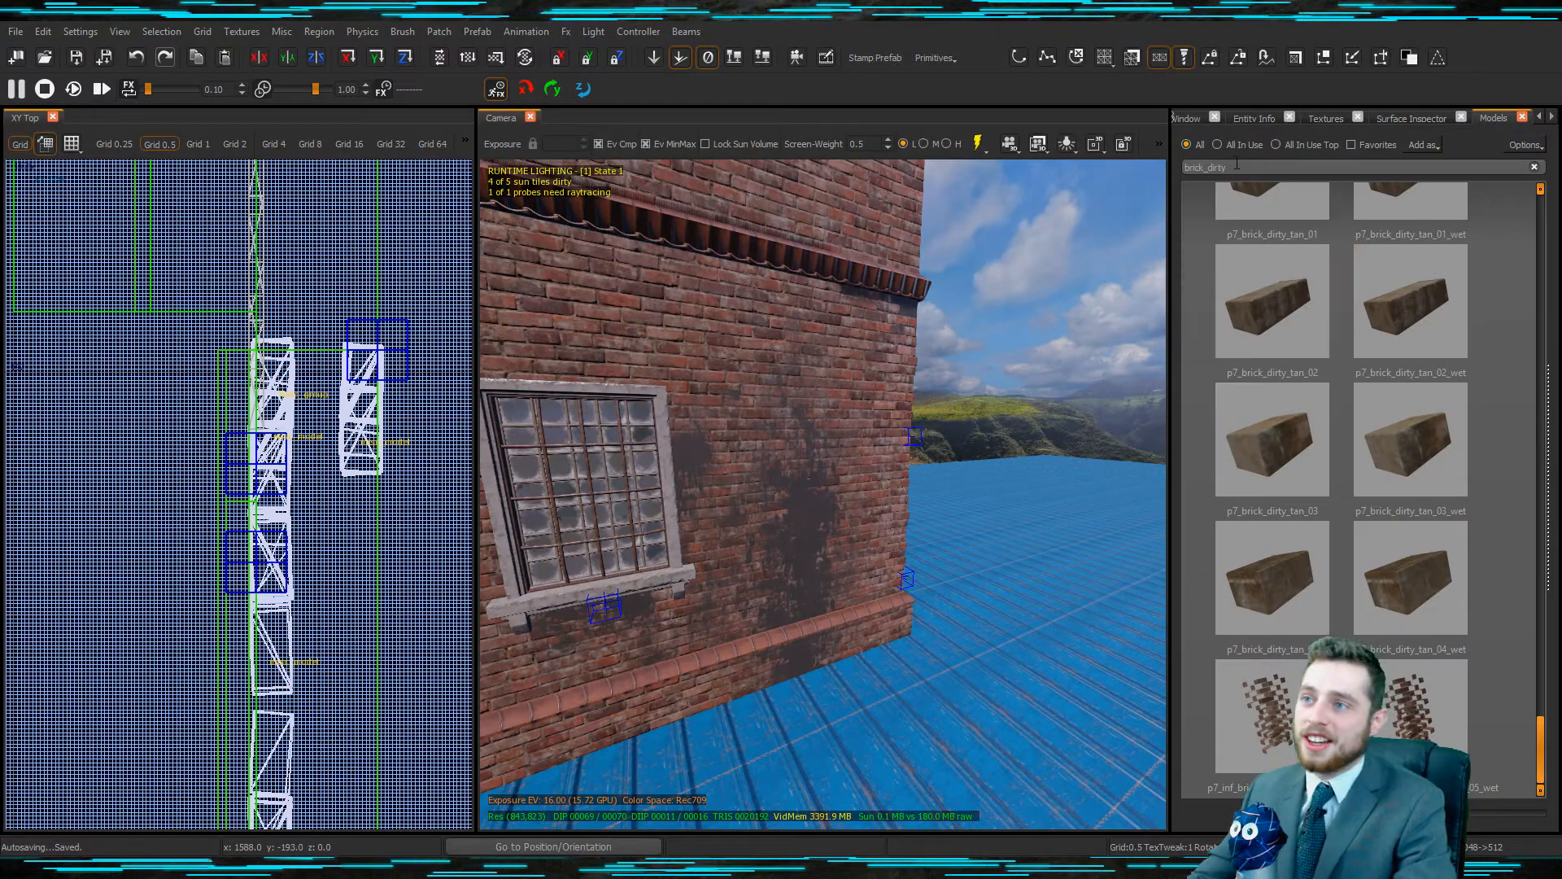
pyautogui.moveTo(970, 431)
pyautogui.mouseDown(button='right')
pyautogui.moveTo(935, 434)
pyautogui.moveTo(968, 431)
pyautogui.mouseUp(button='right')
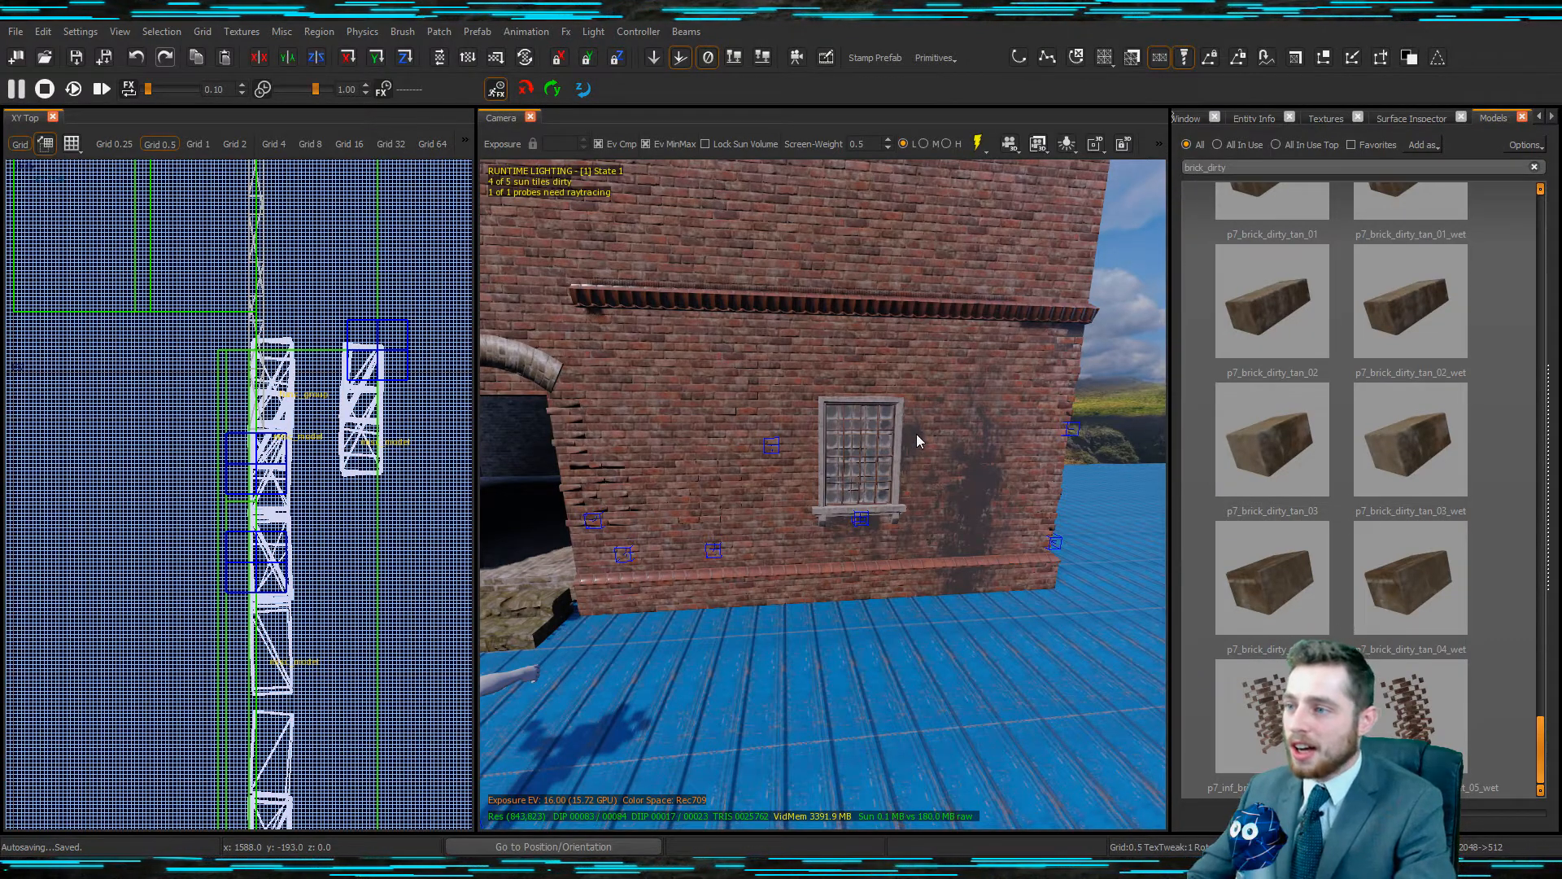
pyautogui.click(1264, 166)
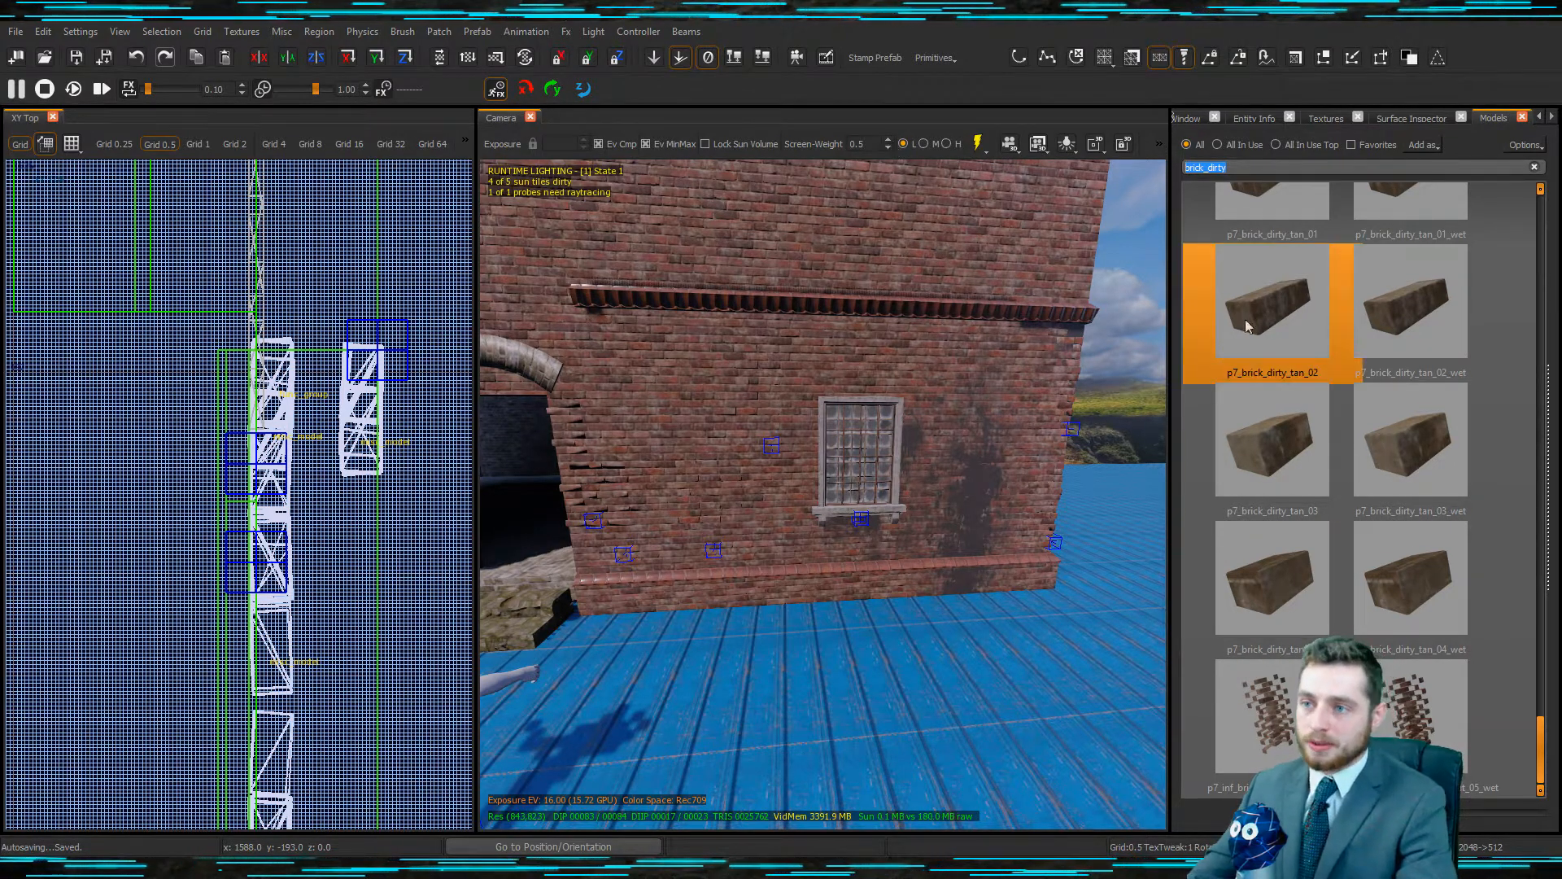
# Review the wall on the doorway's other side and the building's full facade from a distance.
pyautogui.moveTo(1007, 485)
pyautogui.mouseDown(button='right')
pyautogui.moveTo(1017, 554)
pyautogui.moveTo(885, 450)
pyautogui.mouseUp(button='right')
pyautogui.keyDown('shift'); pyautogui.click(608, 463); pyautogui.keyUp('shift')
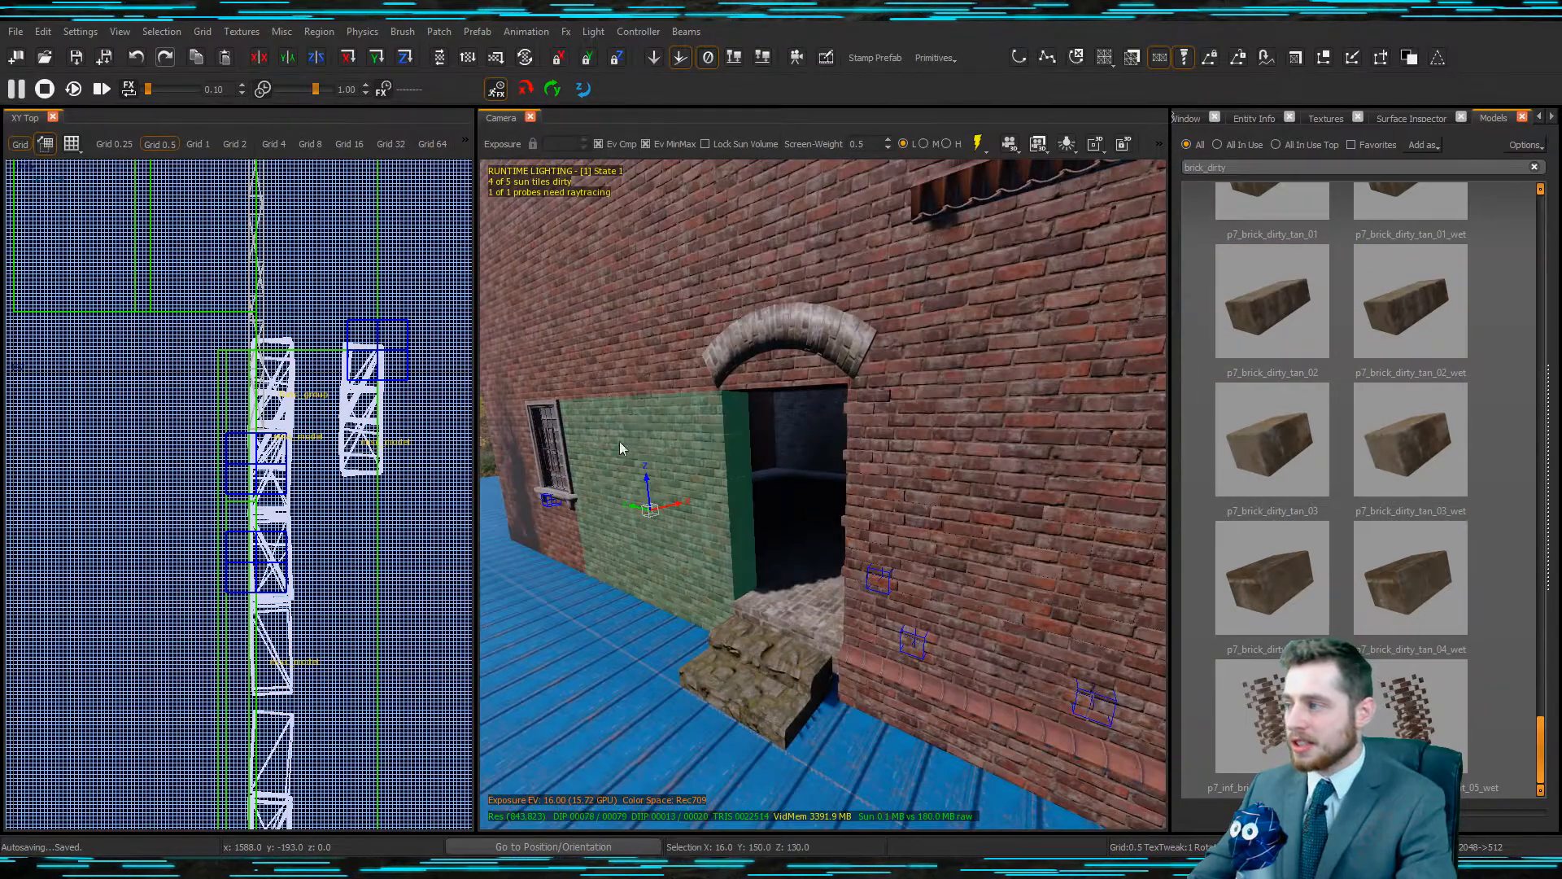
pyautogui.press('Escape')
pyautogui.moveTo(651, 488)
pyautogui.mouseDown(button='right')
pyautogui.moveTo(801, 472)
pyautogui.moveTo(578, 496)
pyautogui.moveTo(895, 484)
pyautogui.moveTo(639, 496)
pyautogui.moveTo(740, 500)
pyautogui.moveTo(711, 453)
pyautogui.mouseUp(button='right')
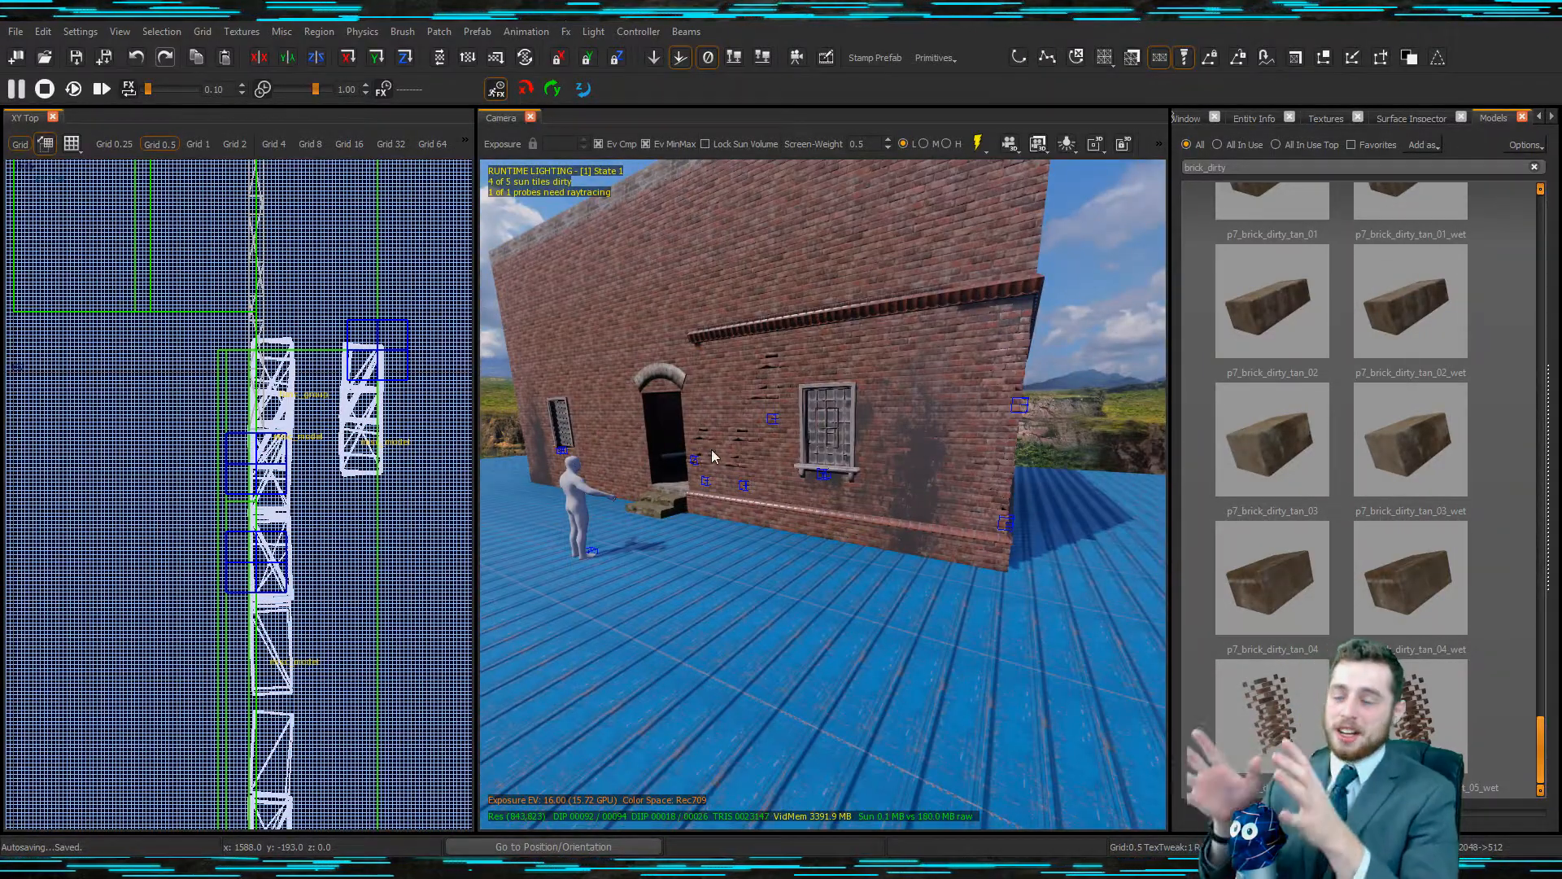